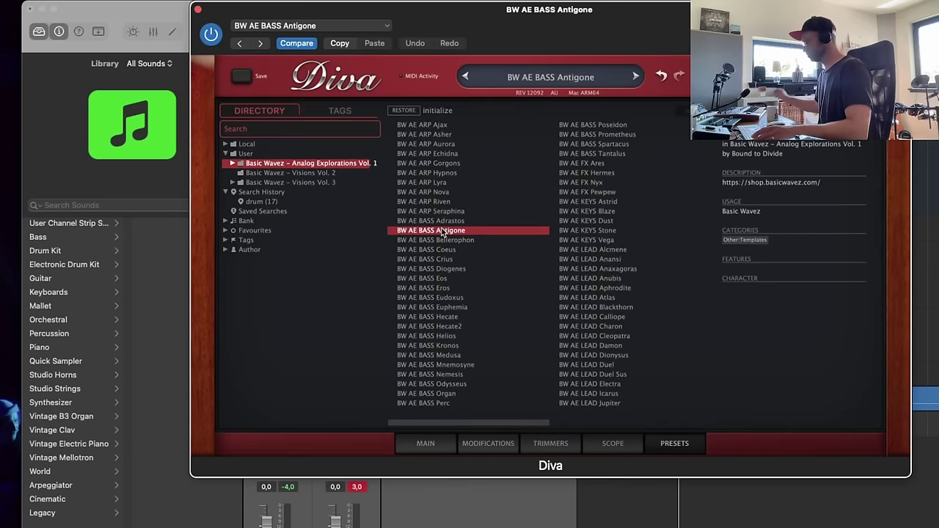
- Load the BW AE BASS Crius preset in Diva and open its track's name for editing
{"action": "left_click", "coordinate": [435, 240]}
{"action": "left_click", "coordinate": [439, 259]}
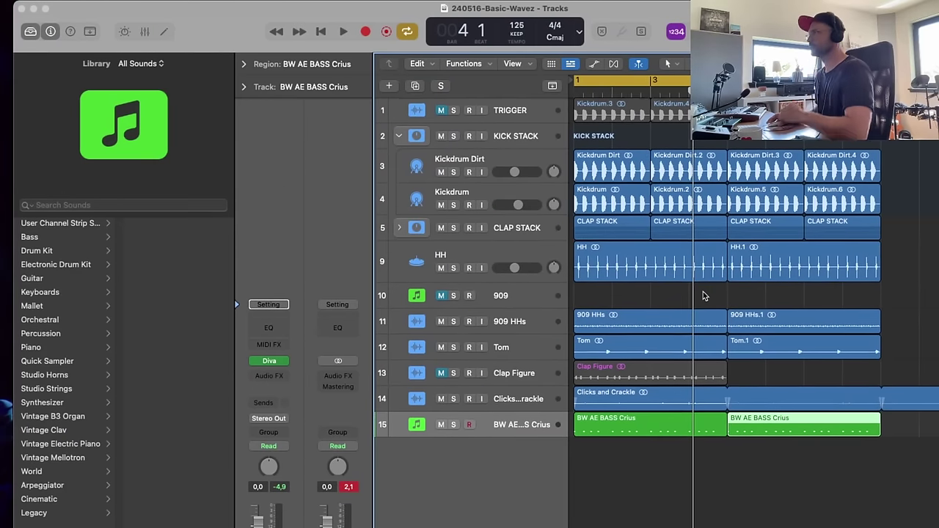
{"action": "left_click", "coordinate": [294, 336]}
{"action": "mouse_move", "coordinate": [301, 397]}
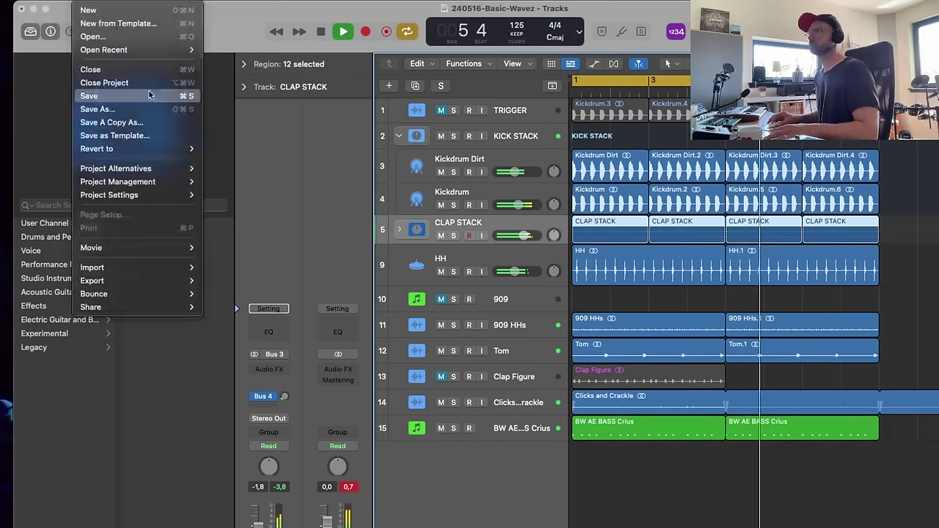
{"action": "double_click", "coordinate": [522, 428]}
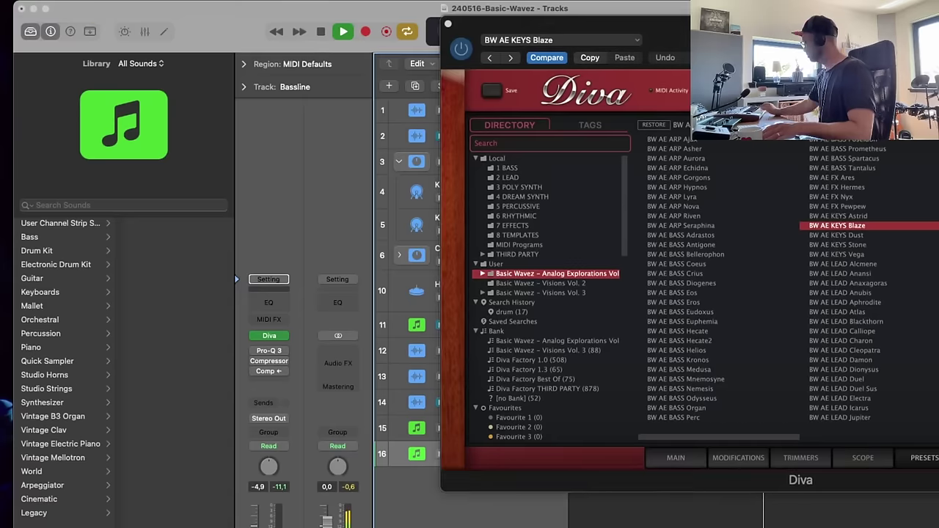
- Audition the Diva keys presets starting at BW AE KEYS Dust and select BW AE KEYS Vega
{"action": "left_click", "coordinate": [855, 235]}
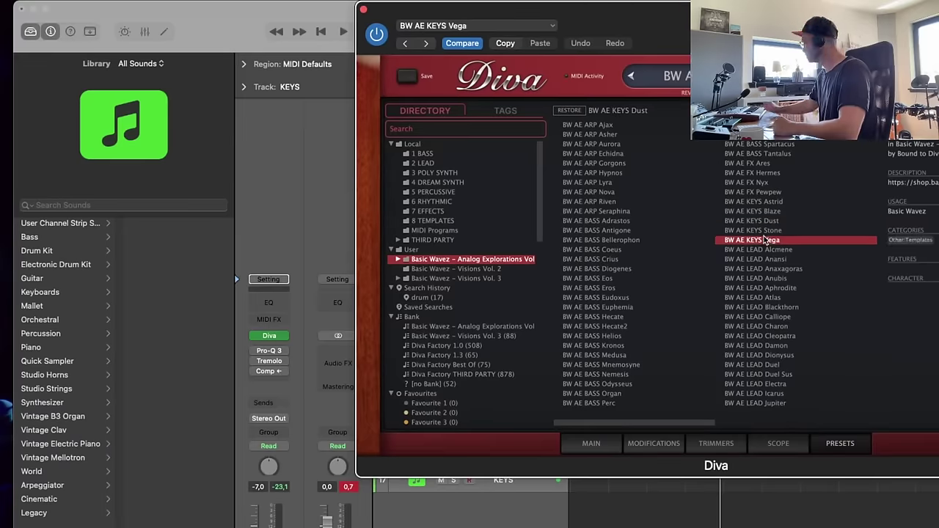
{"action": "key", "text": "Down"}
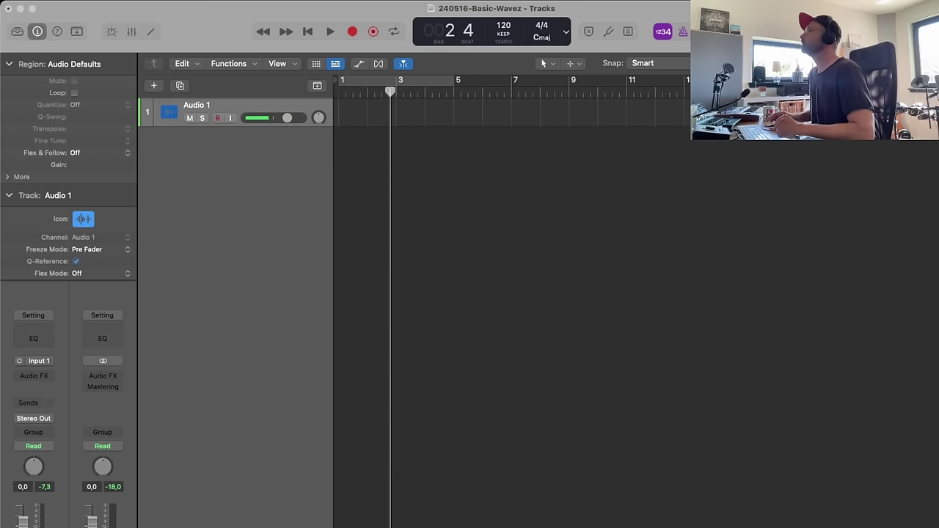
- Switch to Finder and open the Basic Wavez - Artist Kicks Vol. 2 sample folder inside BASIC WAVEZ
{"action": "key", "text": "super+Tab"}
{"action": "left_click", "coordinate": [700, 58]}
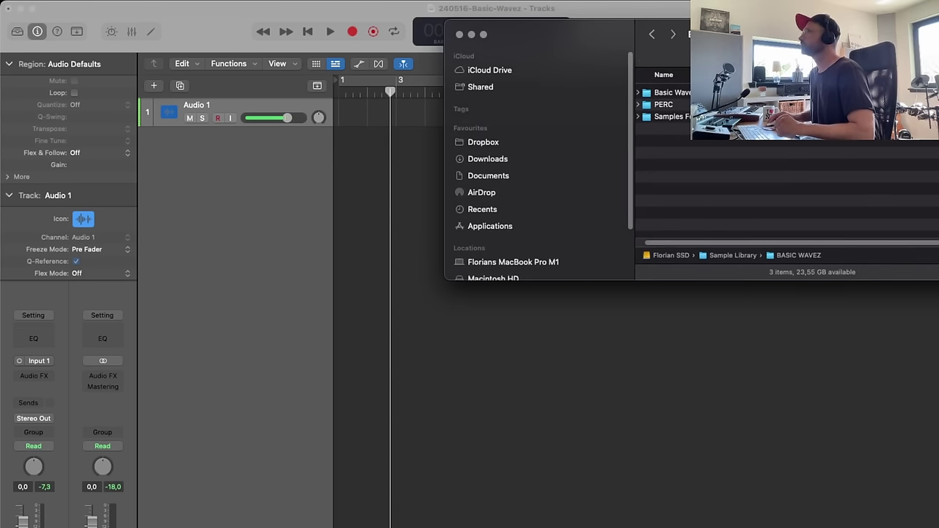
{"action": "left_click_drag", "start_coordinate": [603, 37], "coordinate": [697, 23]}
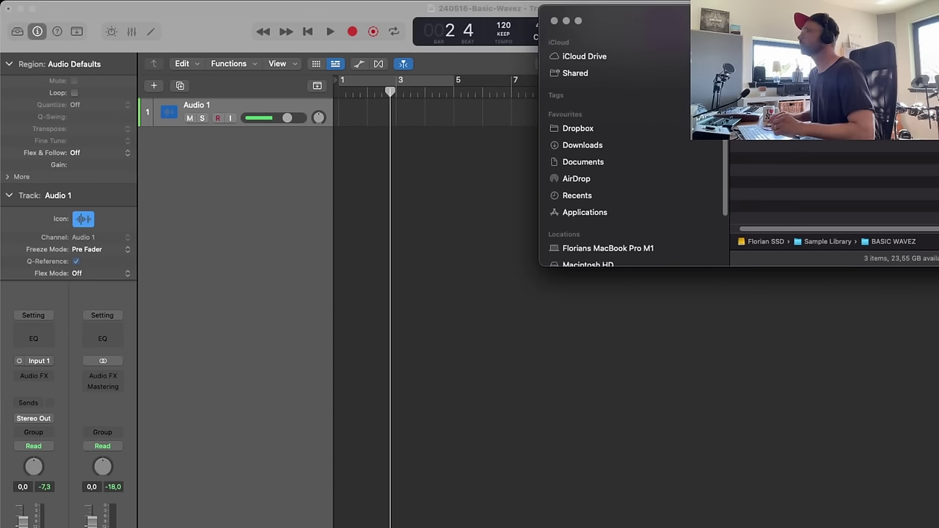
{"action": "left_click", "coordinate": [777, 80]}
{"action": "key", "text": "super+Down"}
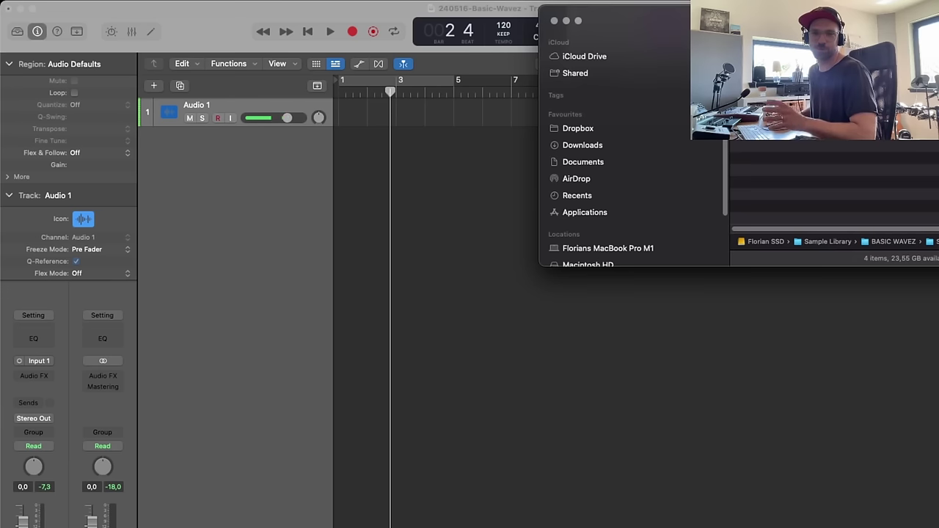
{"action": "key", "text": "Down"}
{"action": "key", "text": "super+Down"}
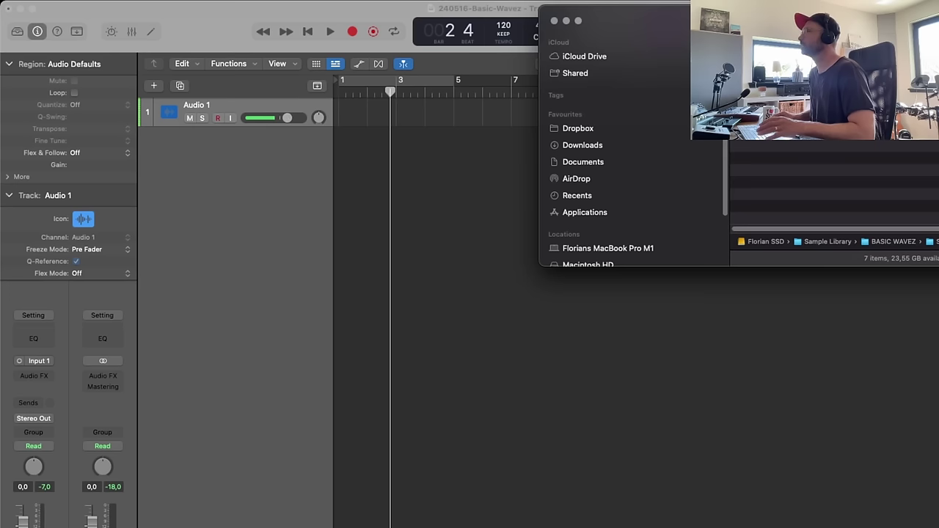
{"action": "key", "text": "super+Down"}
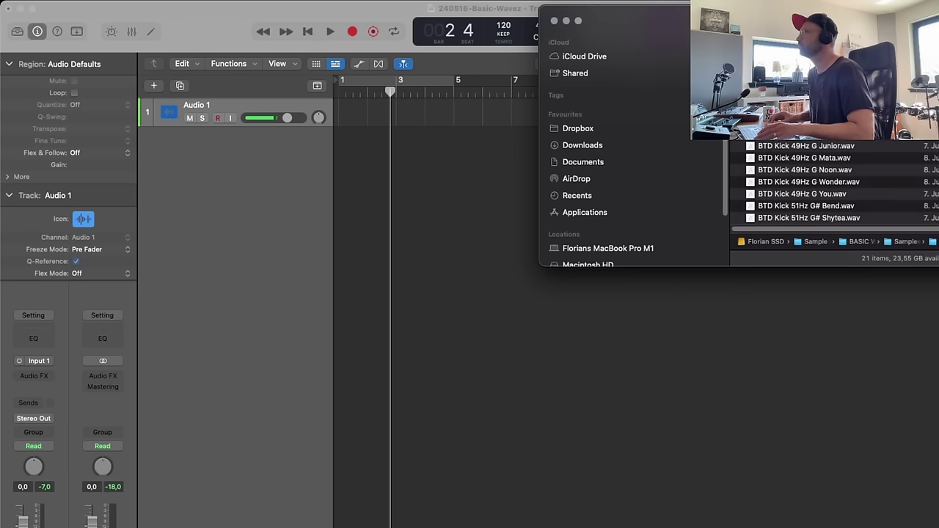
- Preview the kick samples one after another down to BTD Kick 49Hz G Wonder.wav
{"action": "key", "text": "Down"}
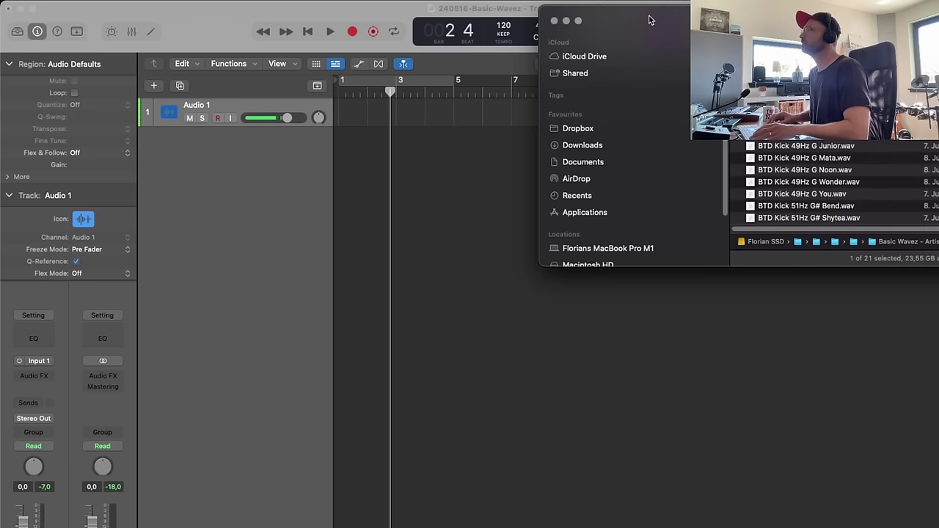
{"action": "key", "text": "space"}
{"action": "key", "text": "Down"}
{"action": "key", "text": "Down"}
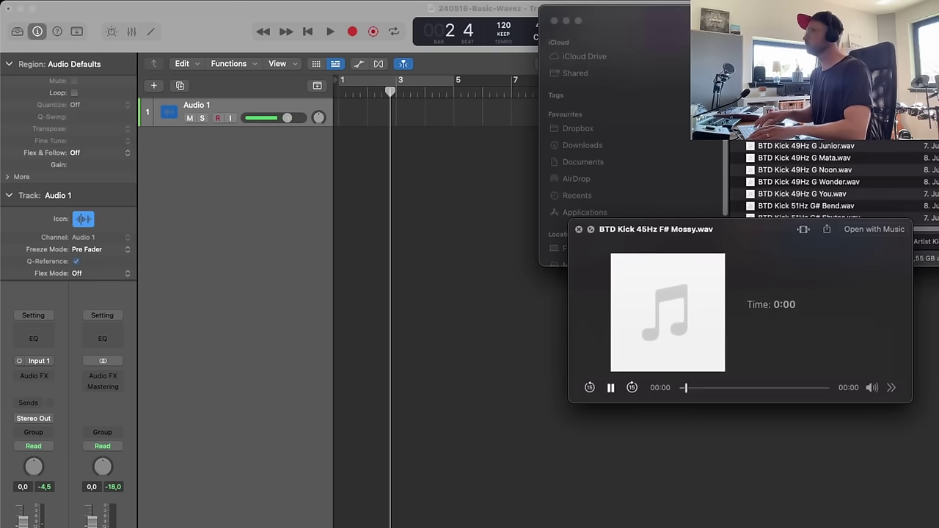
{"action": "key", "text": "Down"}
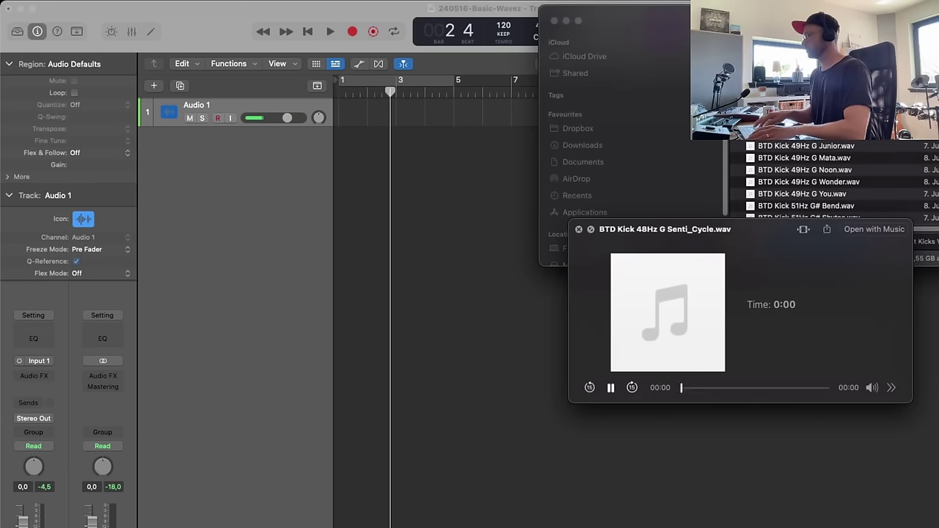
{"action": "key", "text": "Down"}
{"action": "key", "text": "Down"}
{"action": "key", "text": "Down"}
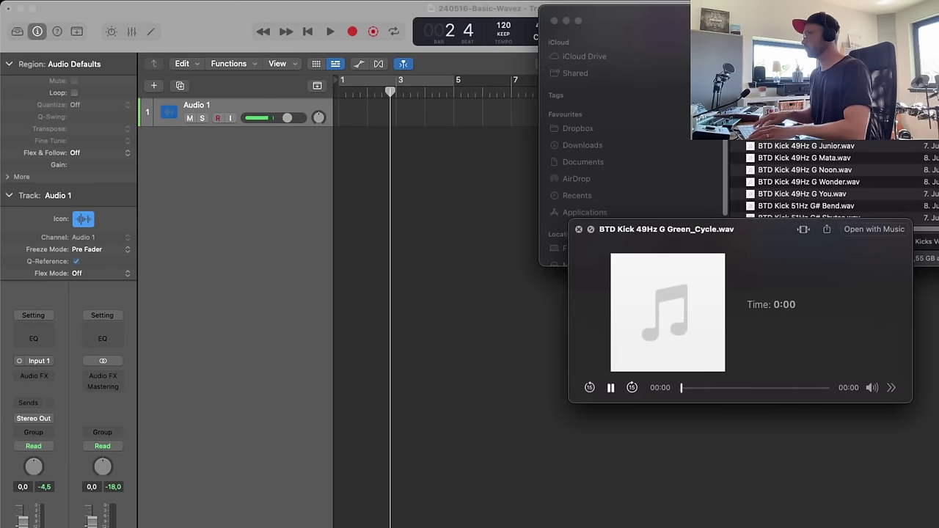
{"action": "key", "text": "Down"}
{"action": "key", "text": "Down"}
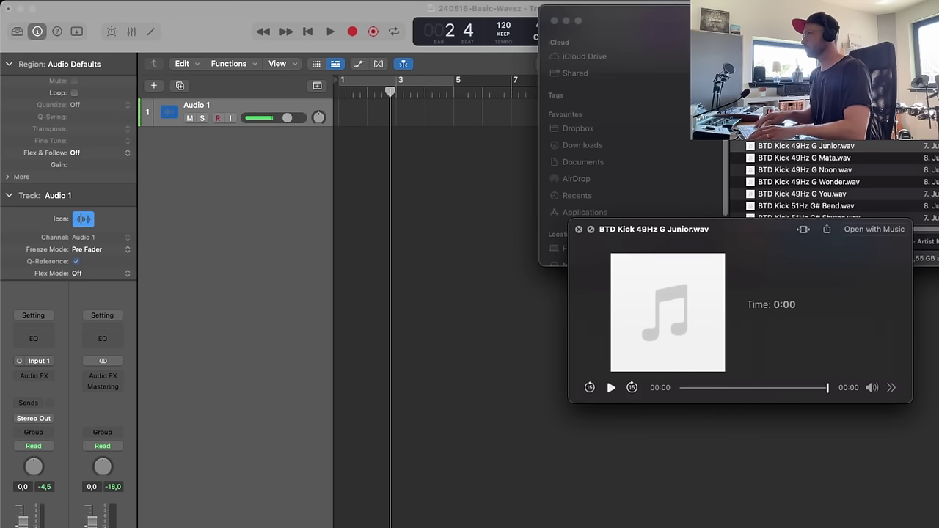
{"action": "key", "text": "Down"}
{"action": "key", "text": "Down"}
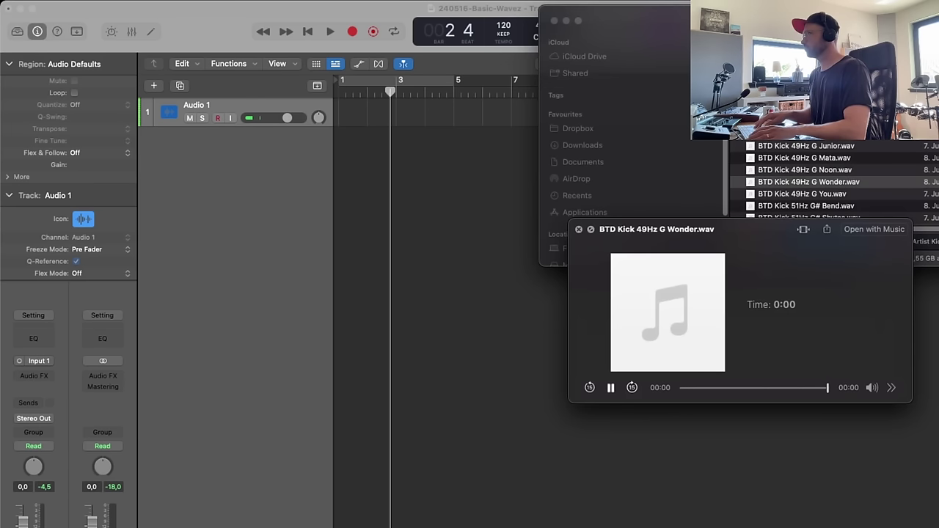
- Compare the neighbouring 49 Hz kicks and add BTD Kick 49Hz G Noon.wav to a new track at bar 1 in Logic Pro
{"action": "key", "text": "Up"}
{"action": "key", "text": "Up"}
{"action": "key", "text": "Down"}
{"action": "key", "text": "Down"}
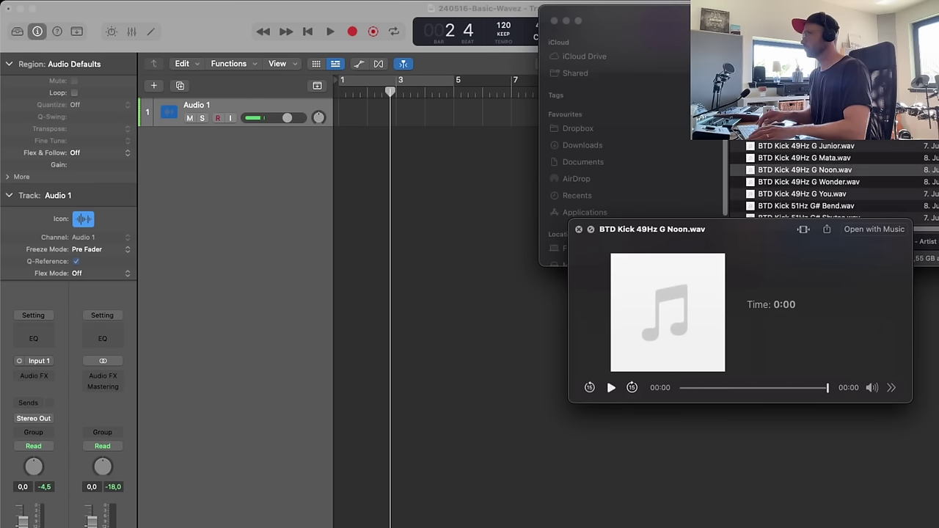
{"action": "key", "text": "Up"}
{"action": "key", "text": "space"}
{"action": "key", "text": "space"}
{"action": "key", "text": "space"}
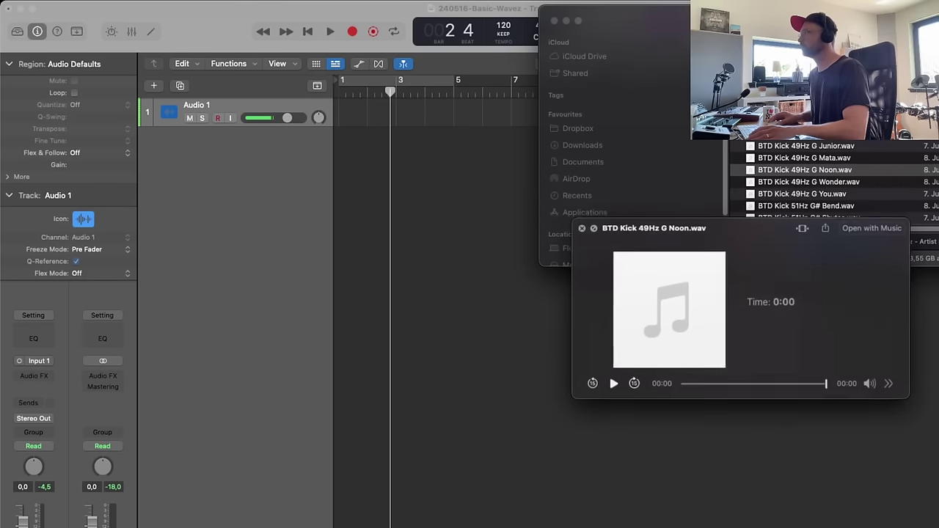
{"action": "left_click_drag", "start_coordinate": [820, 175], "coordinate": [342, 145]}
- Preview BTD Kick 49Hz G Junior.wav and move the Finder window so its whole file list is uncovered
{"action": "key", "text": "Up"}
{"action": "key", "text": "Up"}
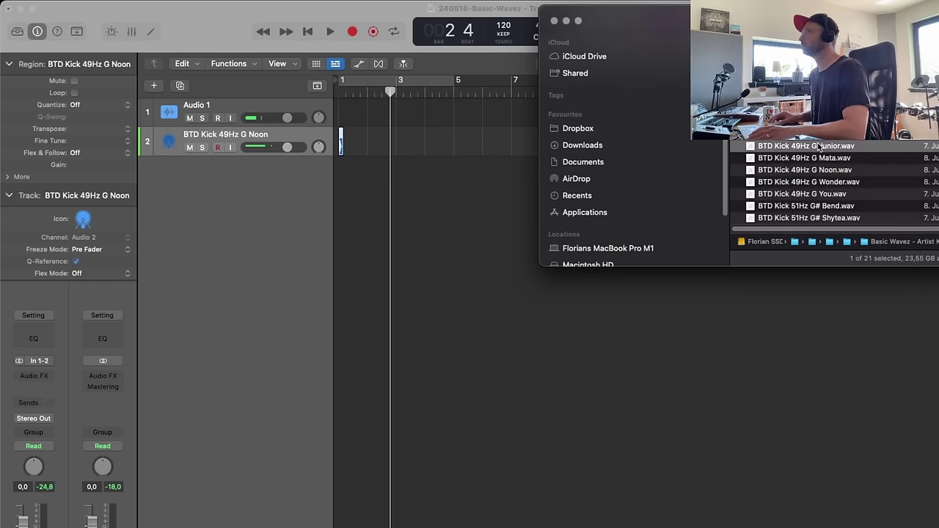
{"action": "key", "text": "space"}
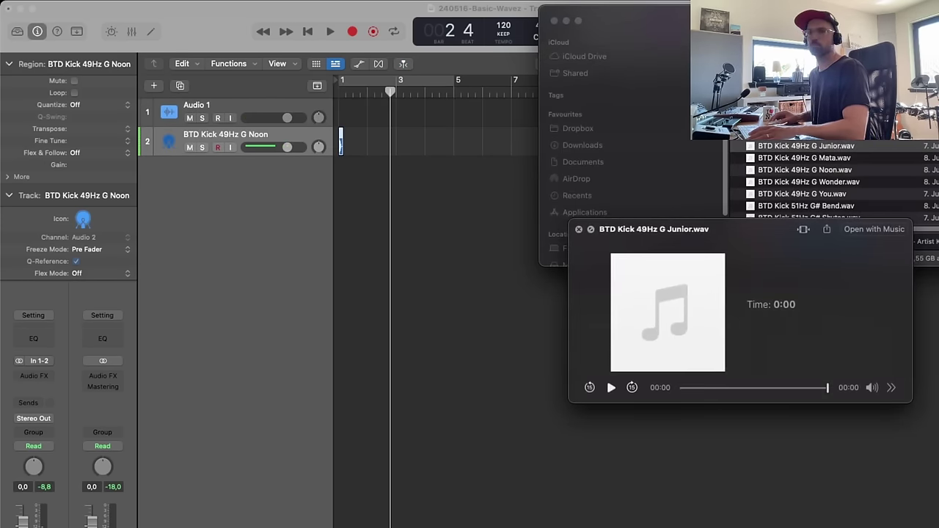
{"action": "left_click_drag", "start_coordinate": [688, 29], "coordinate": [578, 120]}
{"action": "key", "text": "space"}
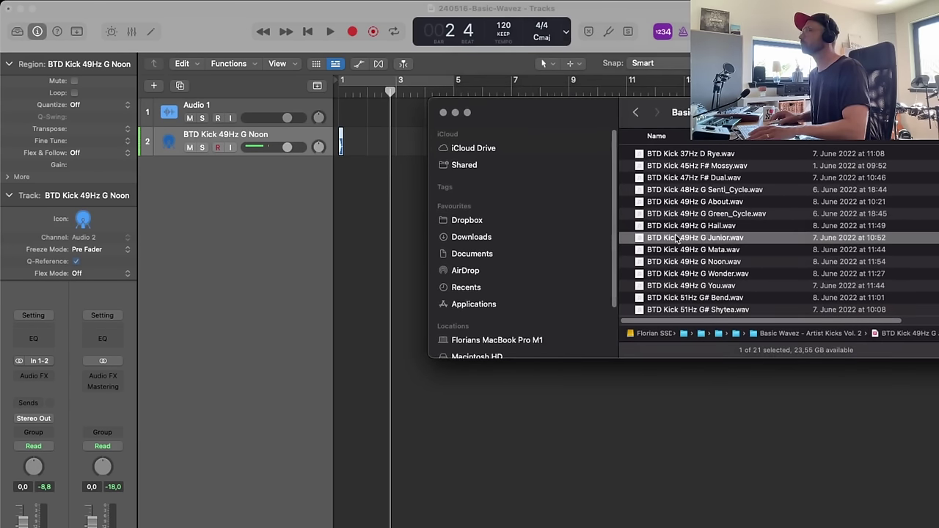
- Preview BTD Kick 49Hz G About.wav, add it to a new track at bar 1, and return to Logic Pro
{"action": "left_click", "coordinate": [697, 202]}
{"action": "key", "text": "space"}
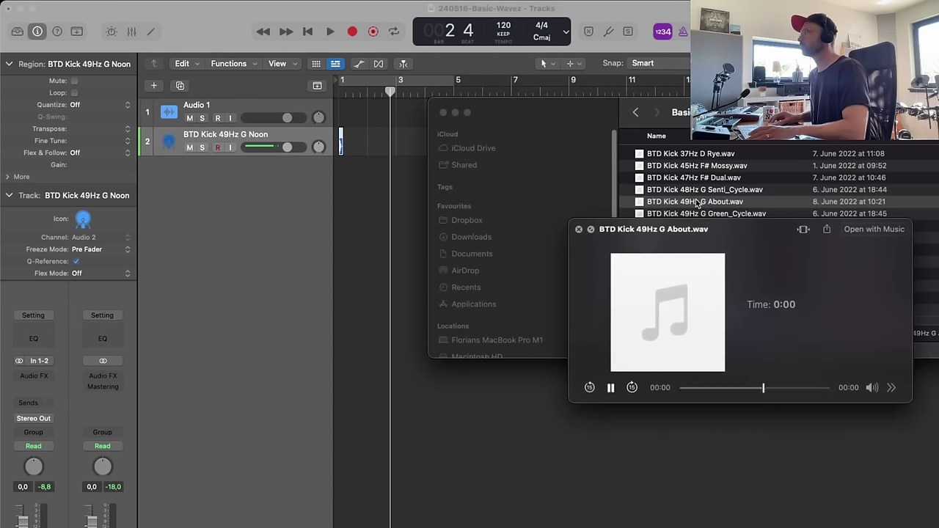
{"action": "key", "text": "space"}
{"action": "key", "text": "space"}
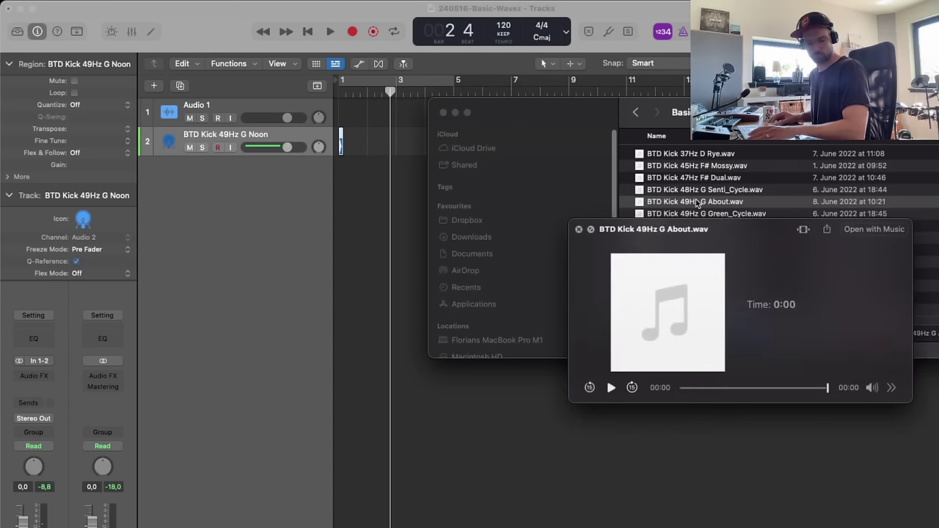
{"action": "key", "text": "space"}
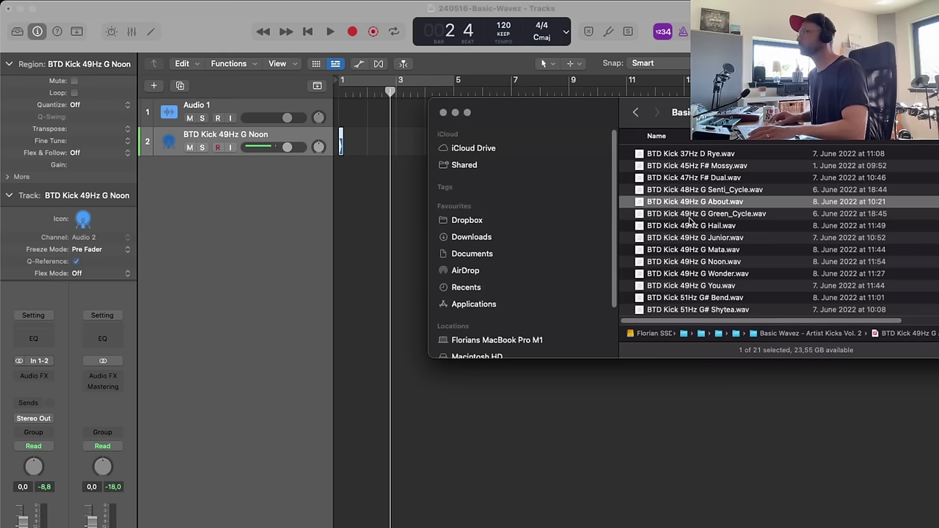
{"action": "left_click_drag", "start_coordinate": [691, 205], "coordinate": [342, 197]}
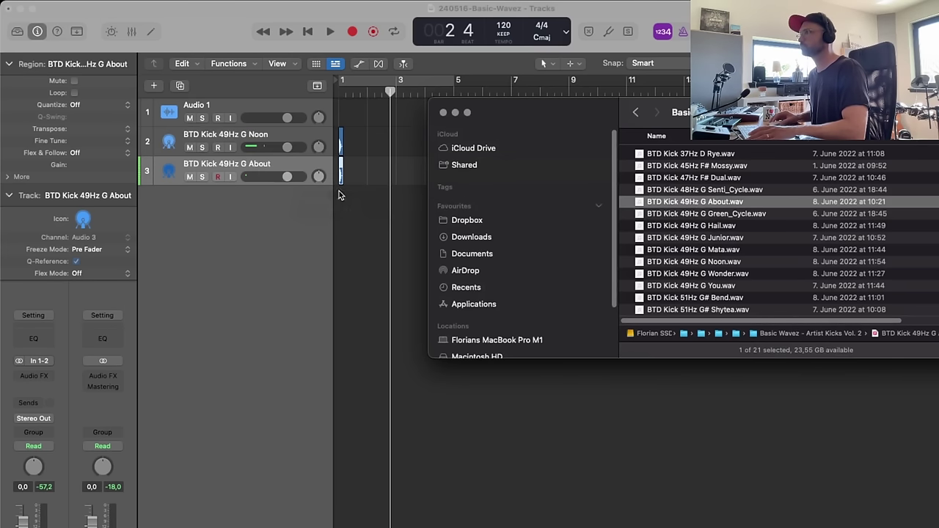
{"action": "left_click_drag", "start_coordinate": [574, 111], "coordinate": [774, 28]}
{"action": "left_click", "coordinate": [290, 13]}
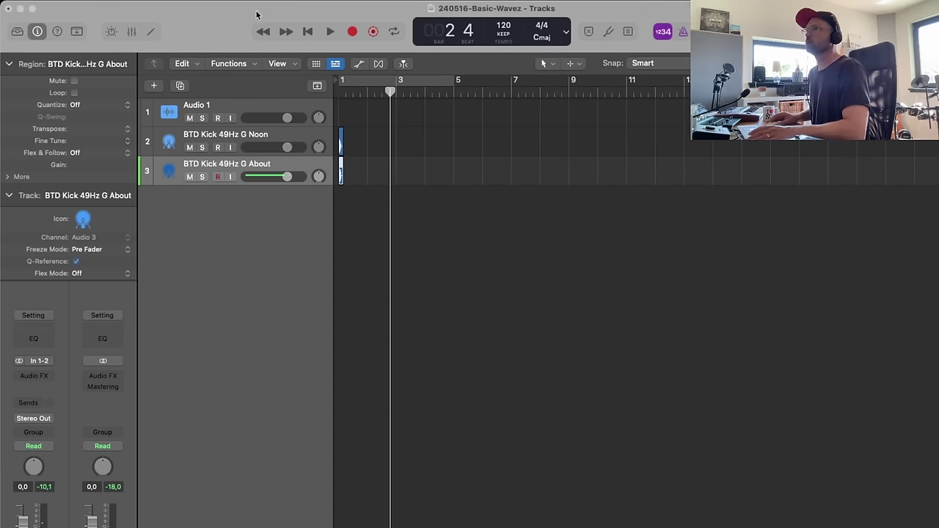
- Increase the track height of the BTD Kick 49Hz G Noon and BTD Kick 49Hz G About tracks
{"action": "left_click", "coordinate": [353, 155]}
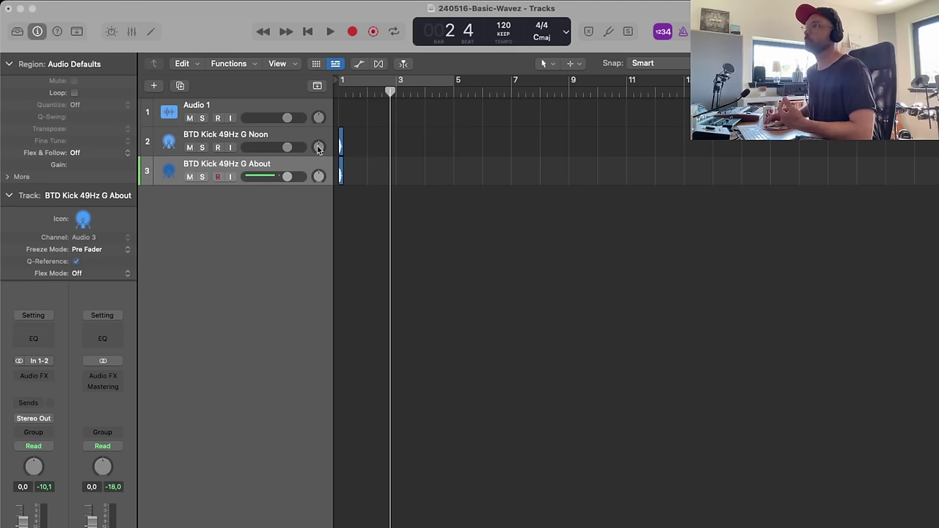
{"action": "left_click", "coordinate": [276, 135]}
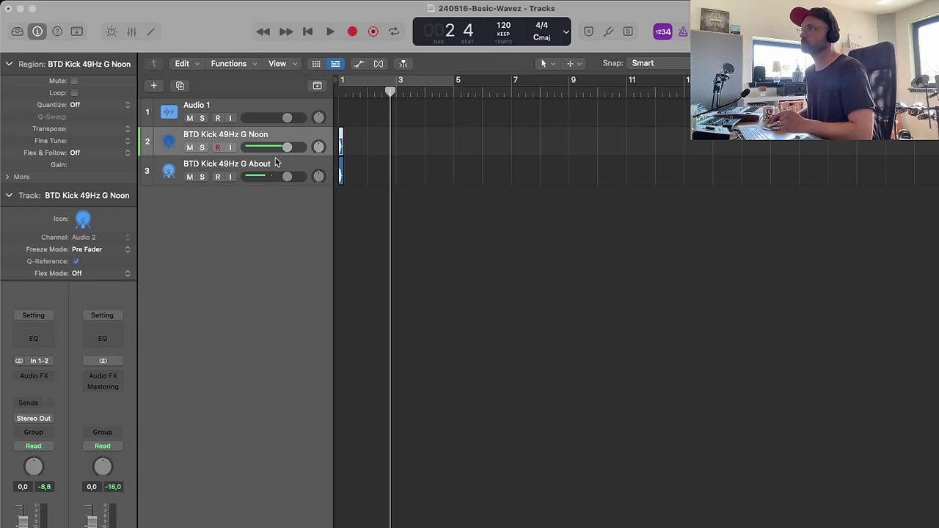
{"action": "left_click_drag", "start_coordinate": [276, 153], "coordinate": [277, 166]}
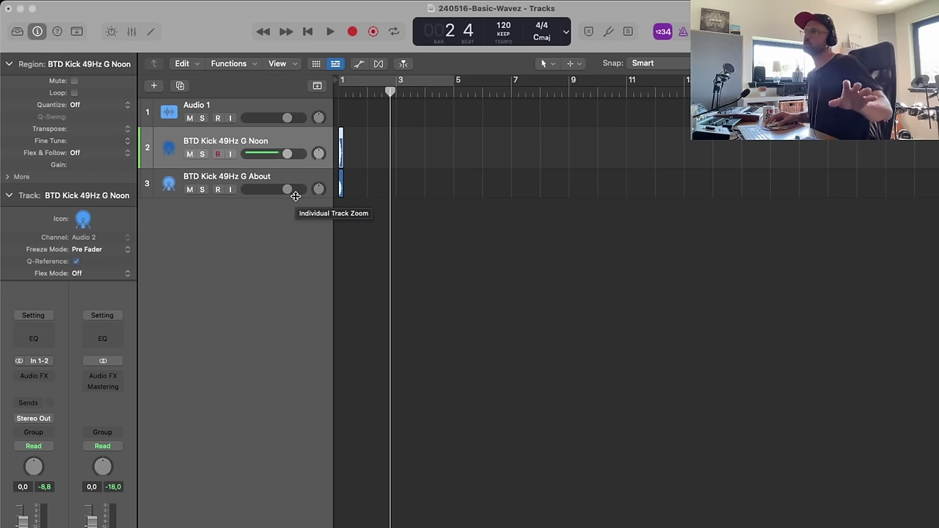
{"action": "left_click_drag", "start_coordinate": [294, 193], "coordinate": [293, 203]}
{"action": "left_click", "coordinate": [374, 189]}
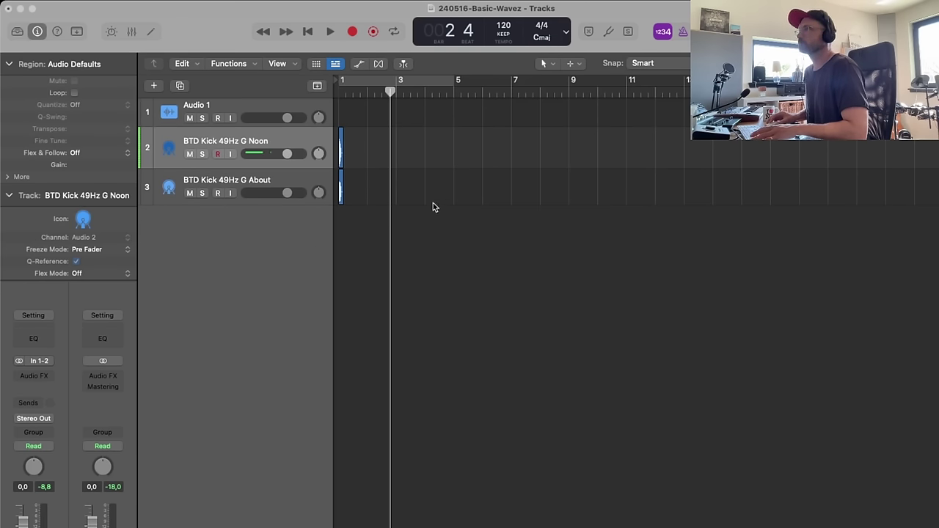
- Turn on Cycle mode over bars 1 to 5 and mute the BTD Kick 49Hz G About track
{"action": "key", "text": "space"}
{"action": "key", "text": "space"}
{"action": "key", "text": "c"}
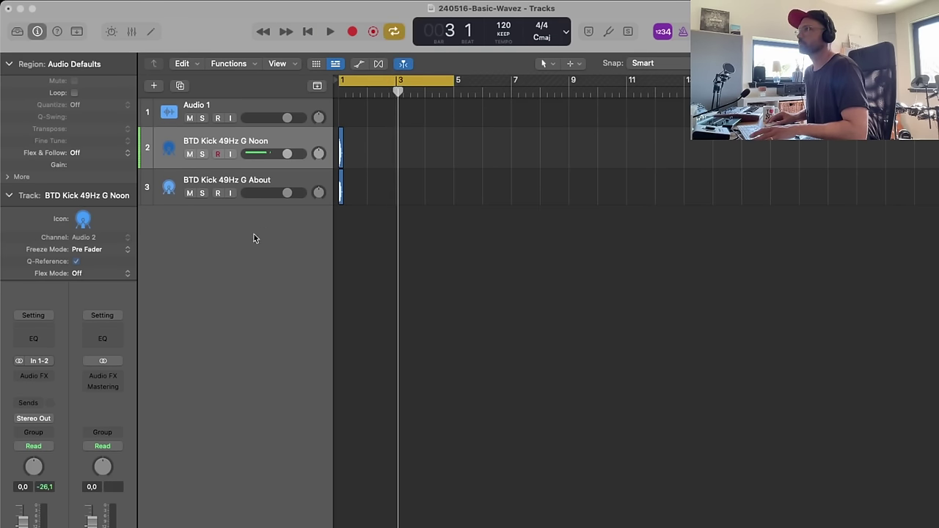
{"action": "left_click", "coordinate": [193, 192]}
- Play the BTD Kick 49Hz G Noon sample several times from bar 1 to hear it alone
{"action": "key", "text": "space"}
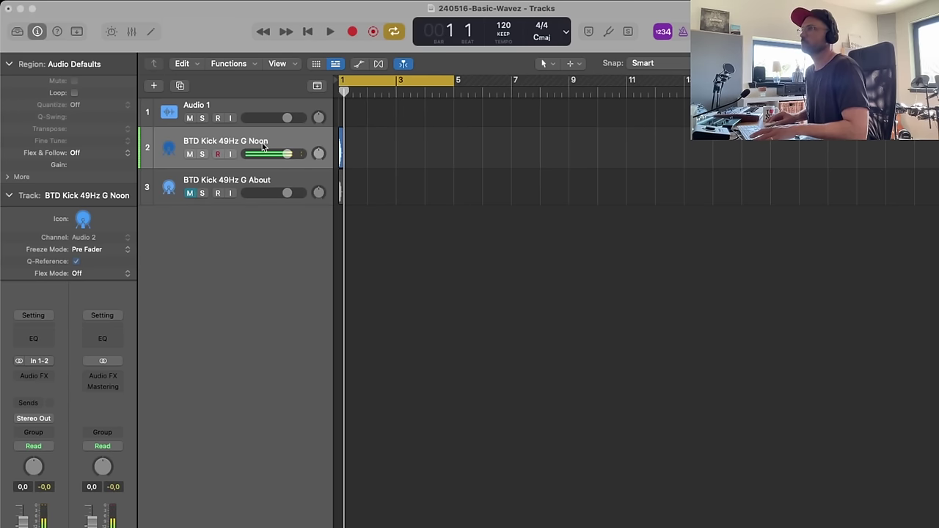
{"action": "key", "text": "space"}
{"action": "key", "text": "space"}
{"action": "key", "text": "space"}
{"action": "key", "text": "space"}
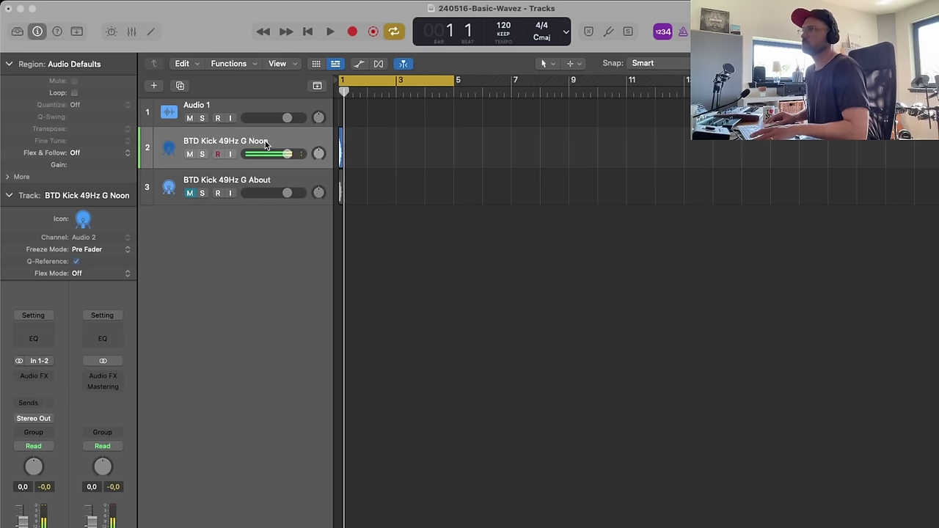
- Add a Channel EQ to the BTD Kick 49Hz G Noon track with a steep low cut at about 300 Hz
{"action": "left_click", "coordinate": [33, 337]}
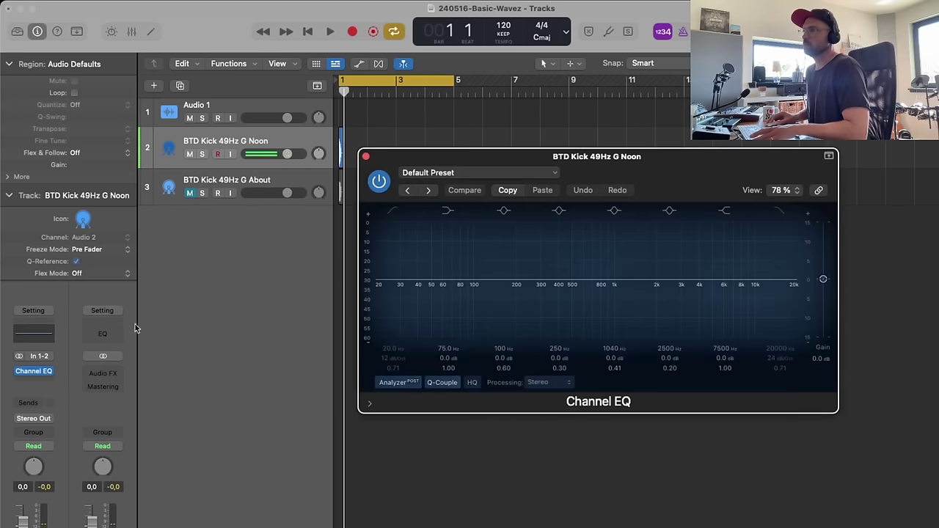
{"action": "left_click", "coordinate": [391, 212]}
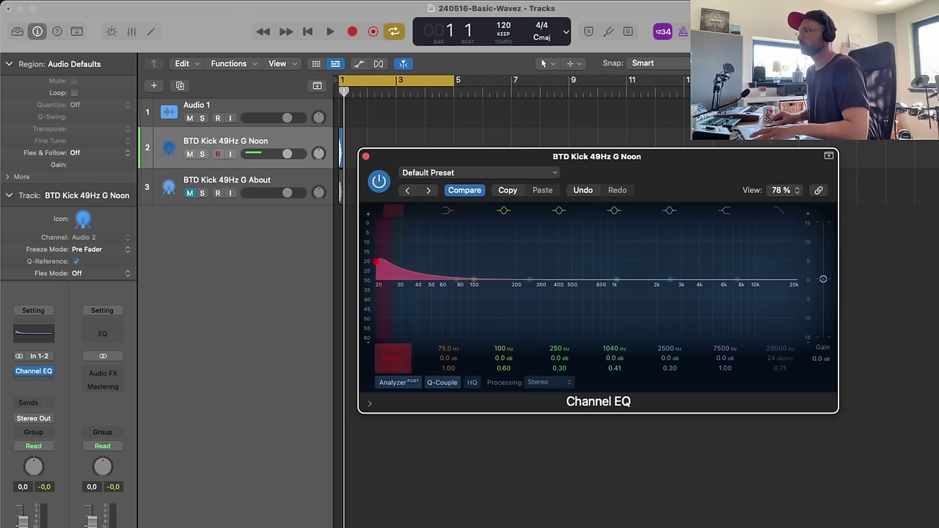
{"action": "left_click_drag", "start_coordinate": [376, 258], "coordinate": [376, 290]}
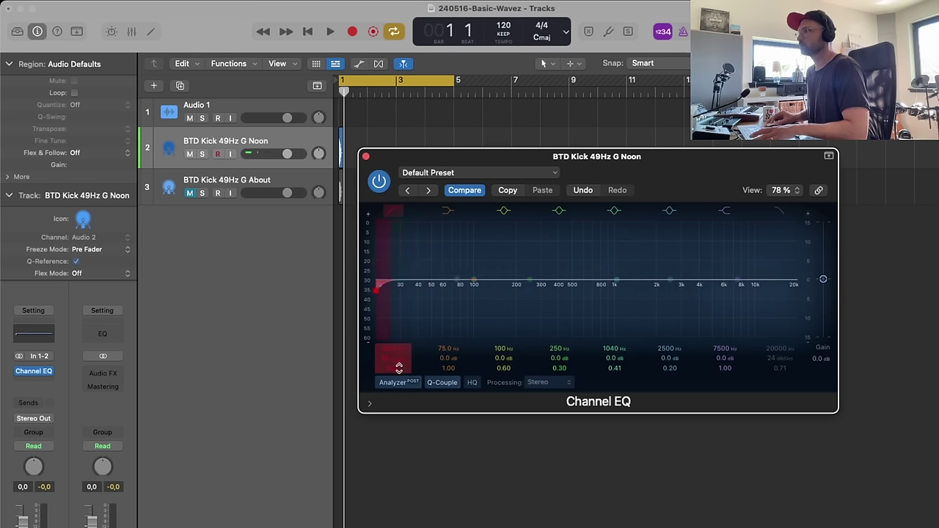
{"action": "left_click_drag", "start_coordinate": [399, 368], "coordinate": [404, 317]}
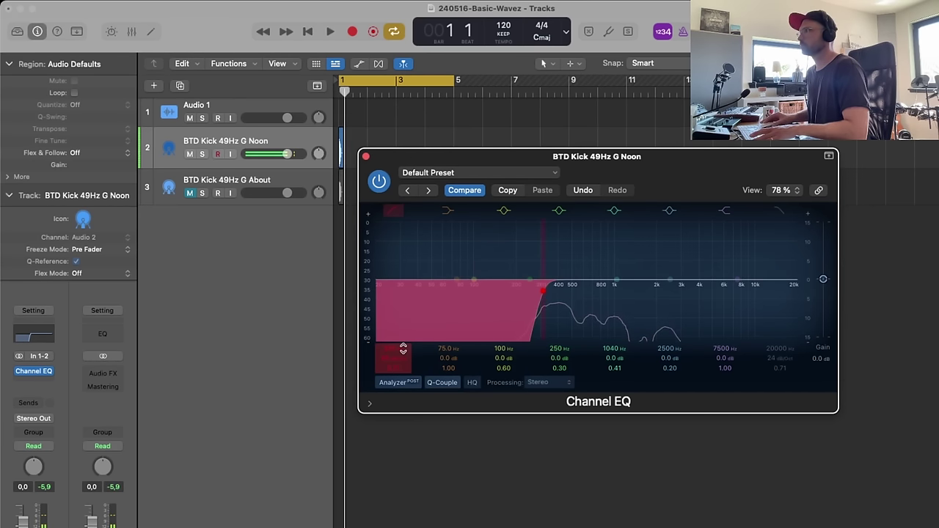
{"action": "left_click", "coordinate": [367, 158]}
- Unmute the BTD Kick 49Hz G About track, mute the BTD Kick 49Hz G Noon track, and play the About kick alone
{"action": "left_click", "coordinate": [278, 188]}
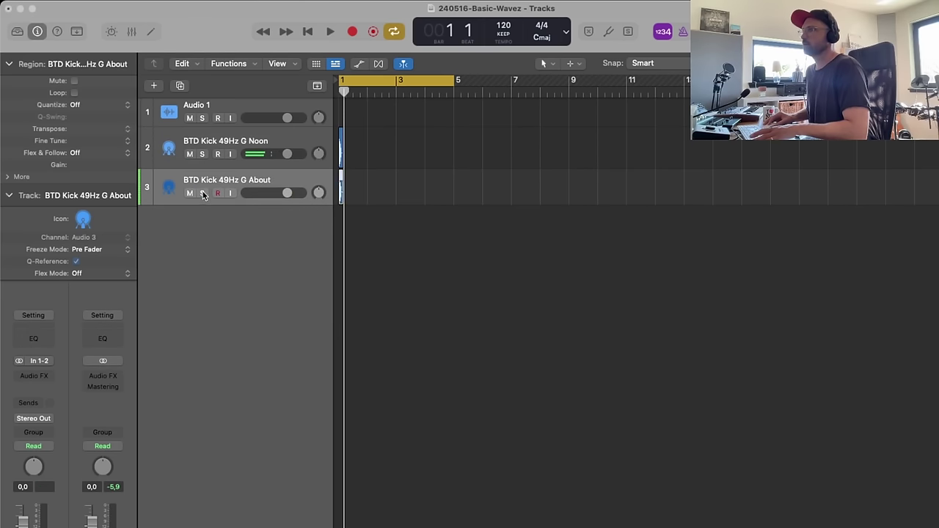
{"action": "key", "text": "space"}
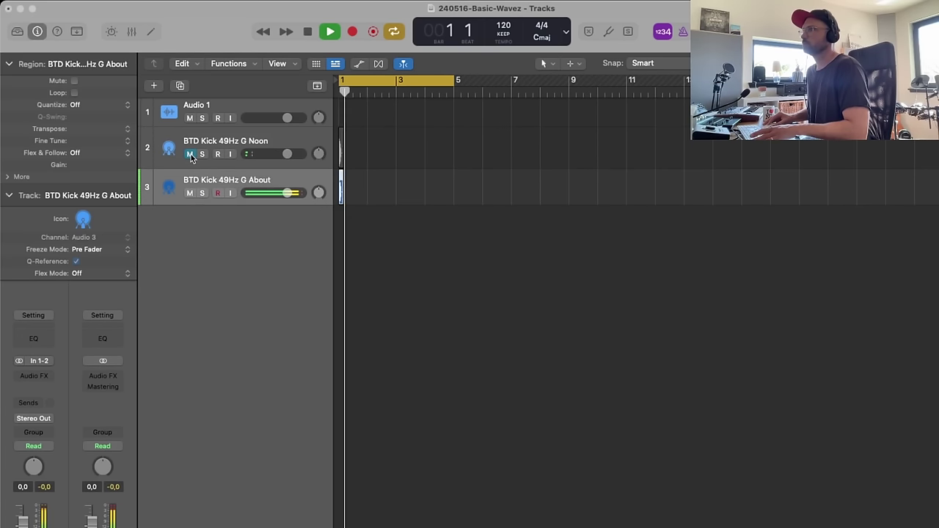
{"action": "key", "text": "space"}
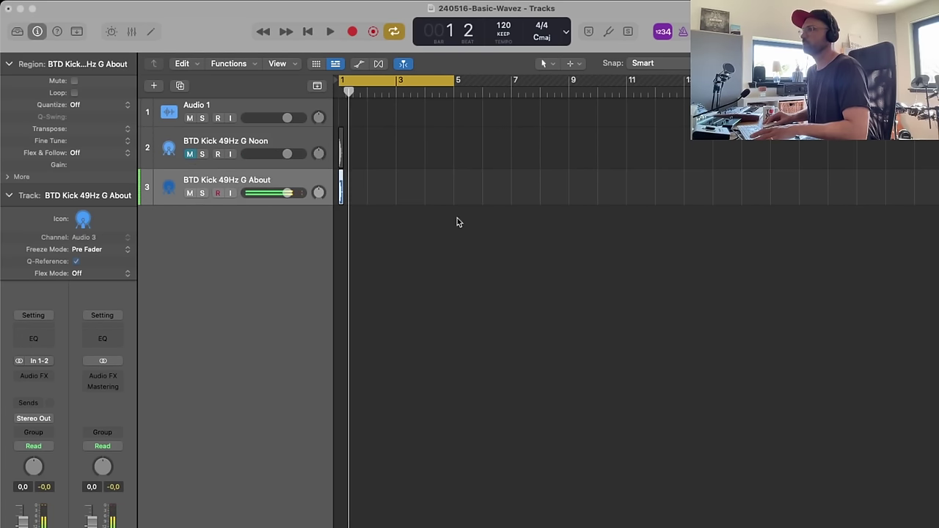
- Lower the About kick track's volume to -5.0 dB, reduce the Noon kick track's volume slightly more, and play the result
{"action": "left_click_drag", "start_coordinate": [287, 193], "coordinate": [274, 193]}
{"action": "left_click_drag", "start_coordinate": [287, 154], "coordinate": [269, 154]}
{"action": "key", "text": "space"}
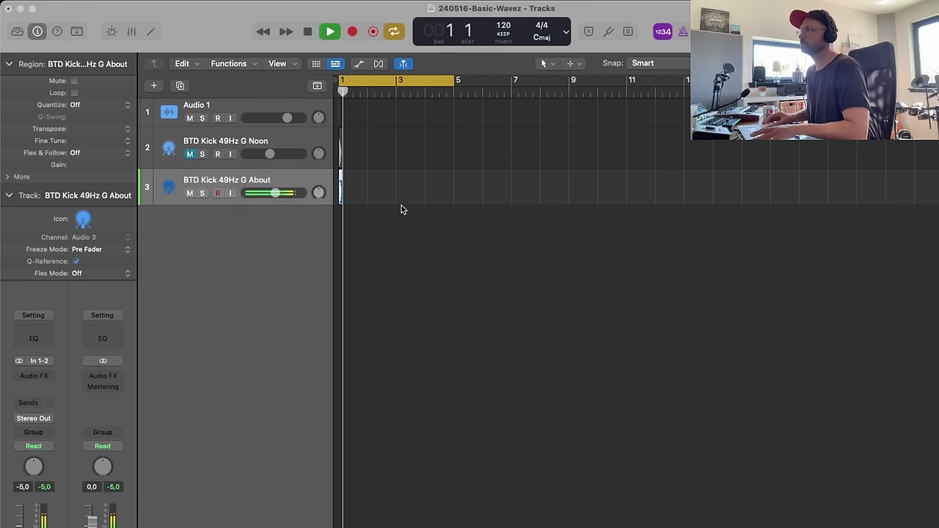
{"action": "key", "text": "space"}
- Copy the BTD Kick 49Hz G About region onto every beat of bars 1 to 4
{"action": "left_click_drag", "start_coordinate": [431, 161], "coordinate": [257, 227]}
{"action": "scroll", "coordinate": [428, 473], "scroll_direction": "down", "scroll_amount": 2}
{"action": "left_click", "coordinate": [433, 463]}
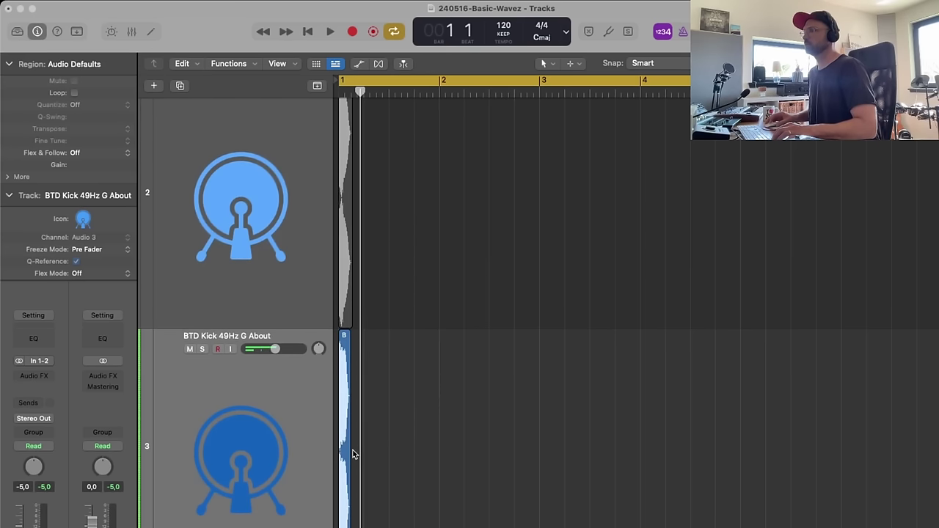
{"action": "left_click_drag", "start_coordinate": [343, 454], "coordinate": [394, 455]}
{"action": "left_click_drag", "start_coordinate": [523, 436], "coordinate": [444, 450]}
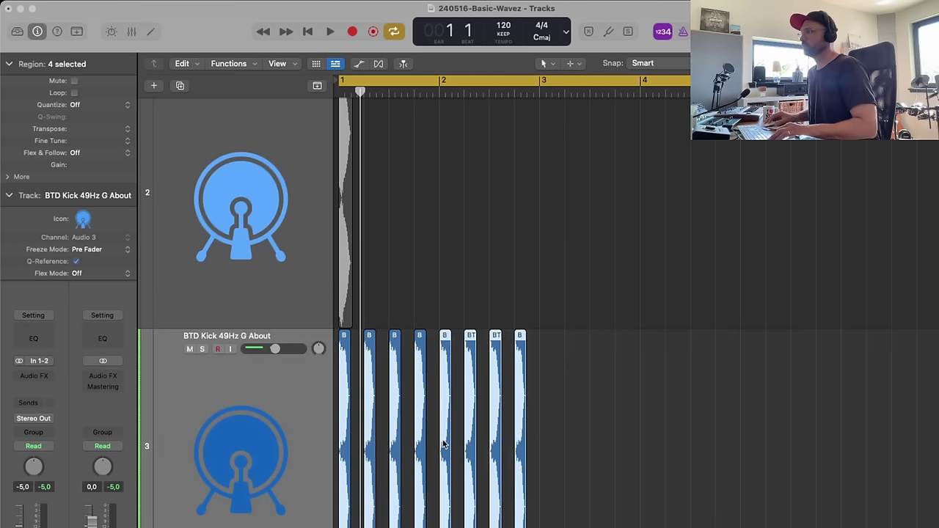
{"action": "left_click", "coordinate": [546, 443]}
{"action": "mouse_move", "coordinate": [545, 443]}
{"action": "left_mouse_down"}
{"action": "mouse_move", "coordinate": [342, 456]}
{"action": "mouse_move", "coordinate": [597, 465]}
{"action": "mouse_move", "coordinate": [547, 456]}
{"action": "left_mouse_up"}
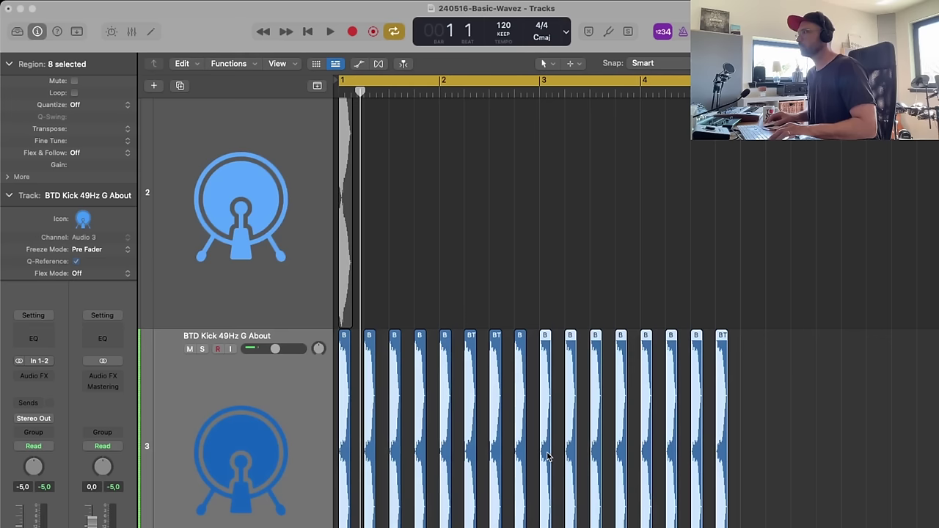
- Deselect the copied regions and reduce the height of the BTD Kick 49Hz G Noon track
{"action": "left_click", "coordinate": [554, 273]}
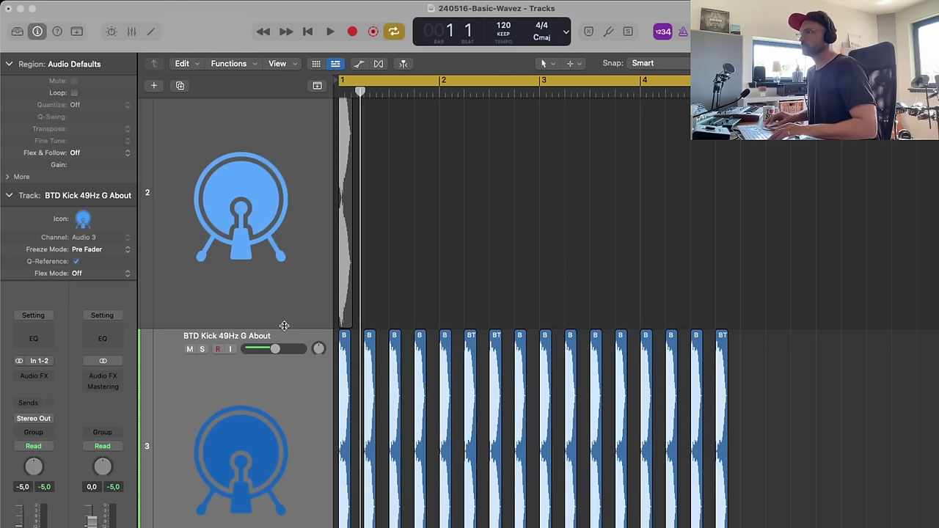
{"action": "left_click_drag", "start_coordinate": [284, 326], "coordinate": [291, 253]}
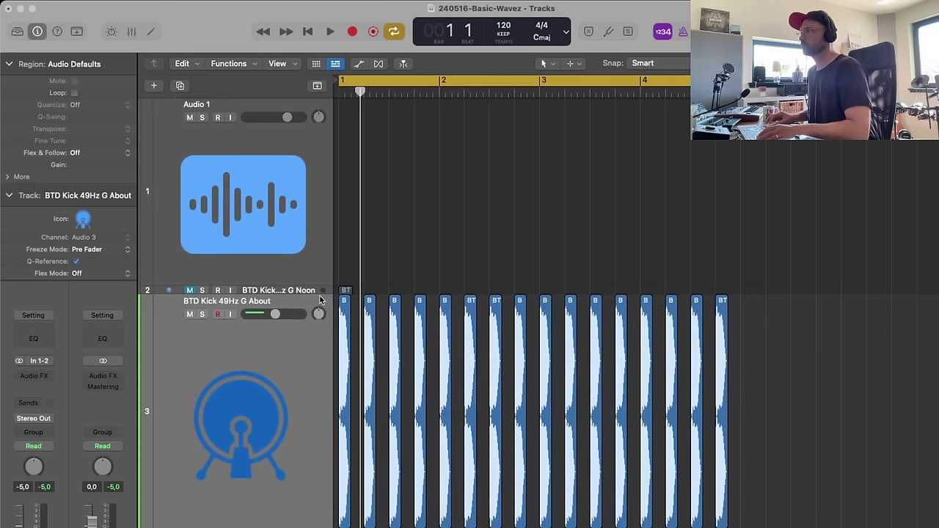
{"action": "left_click_drag", "start_coordinate": [320, 299], "coordinate": [320, 383]}
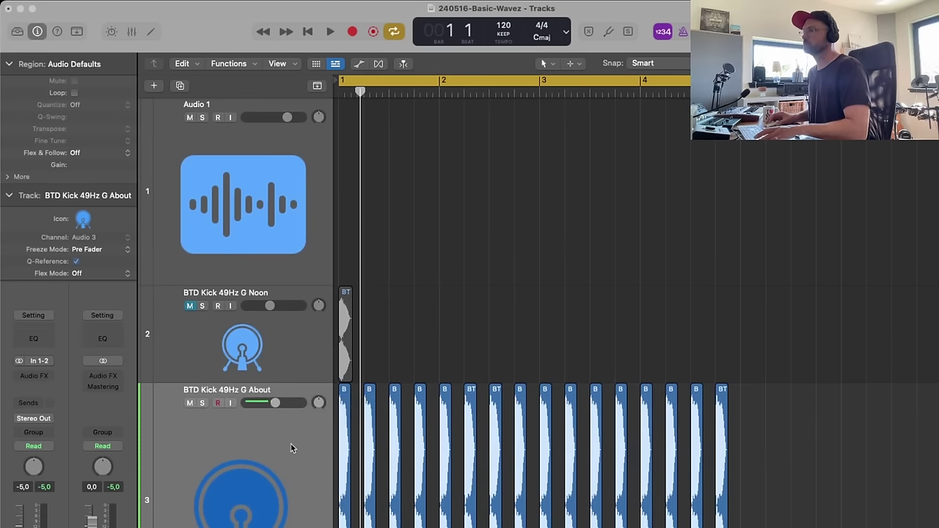
- Set the project tempo to 125 BPM and play the repeating kick pattern before and after the change
{"action": "key", "text": "space"}
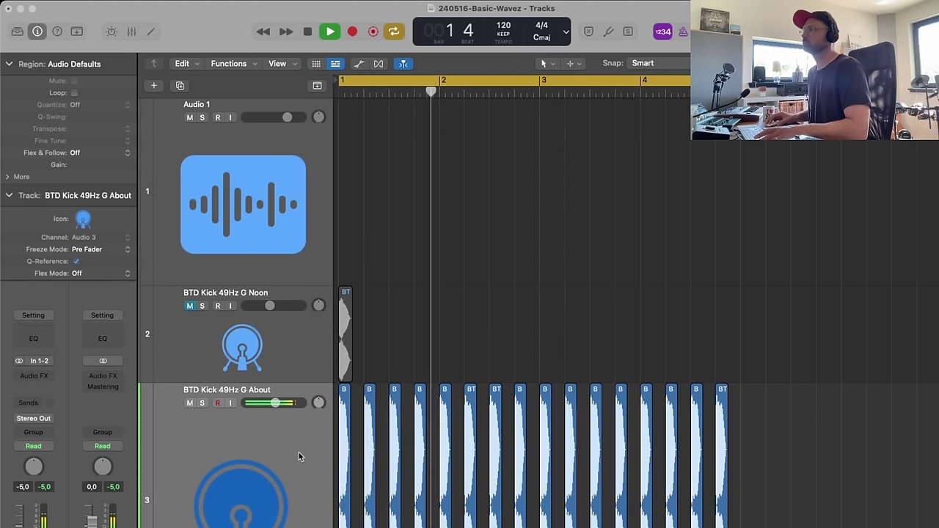
{"action": "key", "text": "space"}
{"action": "left_click_drag", "start_coordinate": [504, 26], "coordinate": [505, 9]}
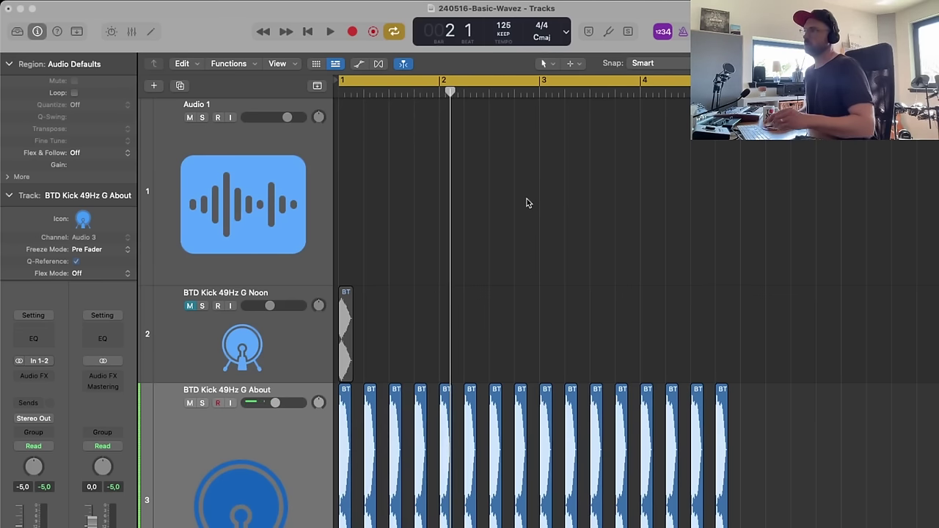
{"action": "key", "text": "space"}
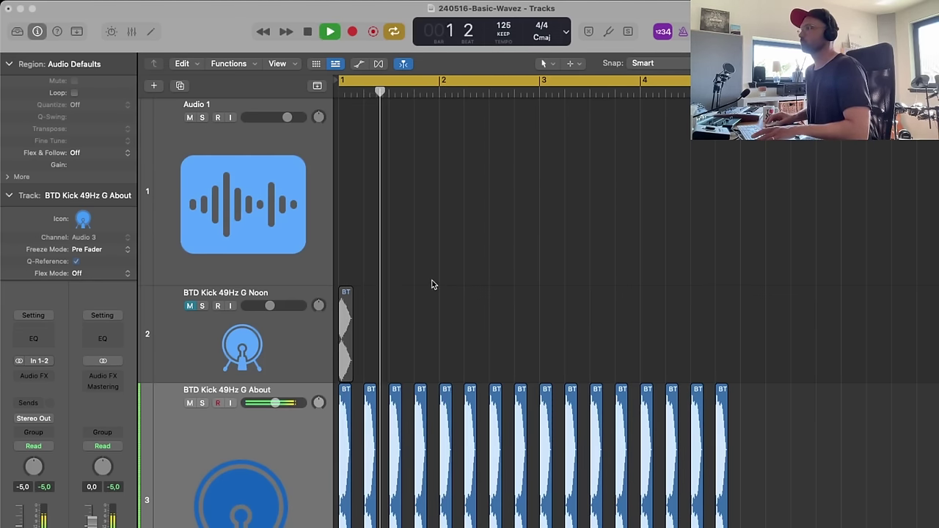
{"action": "key", "text": "space"}
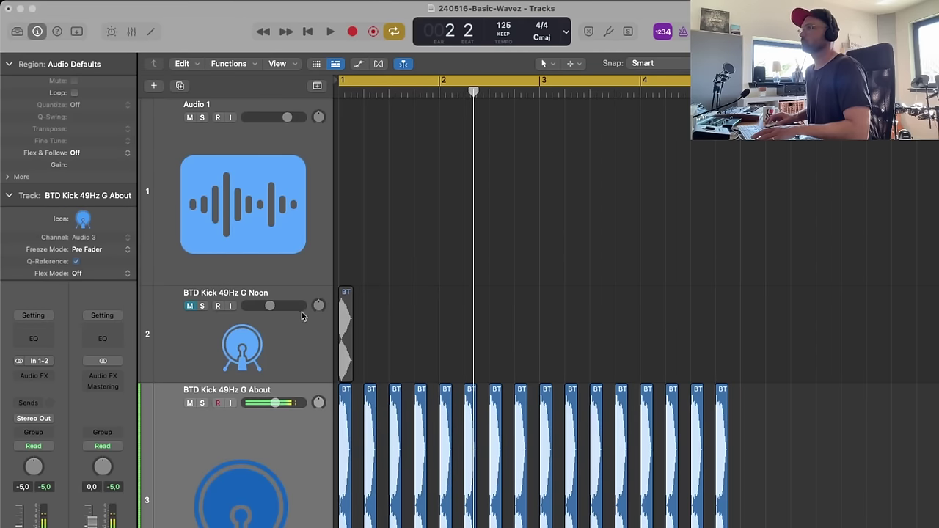
- Unmute and solo the BTD Kick 49Hz G Noon track and play its kick alone
{"action": "left_click", "coordinate": [189, 305]}
{"action": "left_click", "coordinate": [203, 306]}
{"action": "key", "text": "space"}
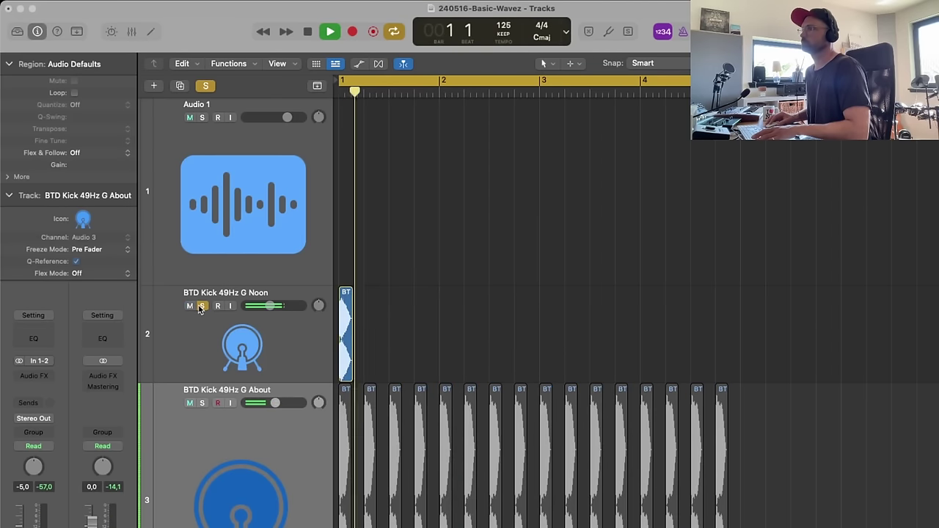
{"action": "key", "text": "space"}
{"action": "key", "text": "space"}
{"action": "key", "text": "space"}
- Copy the BTD Kick 49Hz G Noon region onto every beat of bars 1 to 4
{"action": "left_click_drag", "start_coordinate": [346, 330], "coordinate": [372, 330]}
{"action": "left_click_drag", "start_coordinate": [437, 316], "coordinate": [446, 342]}
{"action": "left_click_drag", "start_coordinate": [565, 342], "coordinate": [551, 356]}
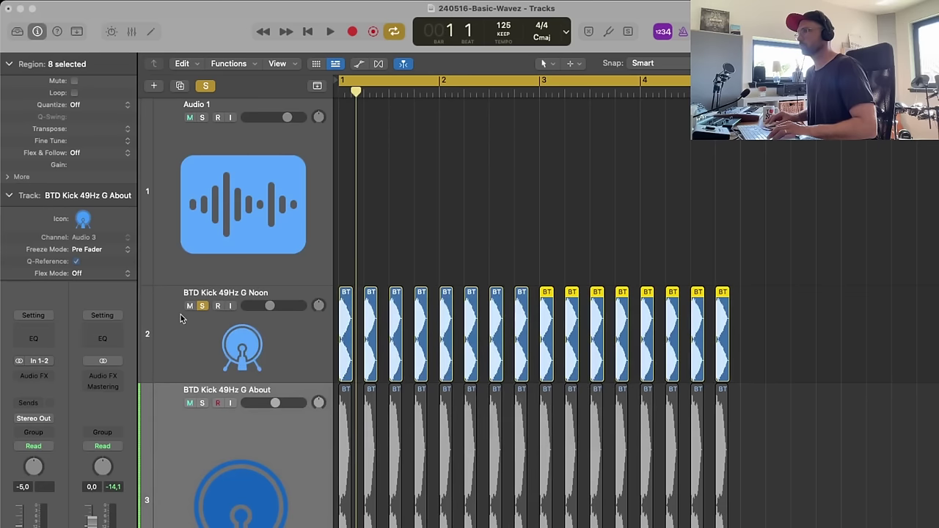
- Turn off solo on the Noon kick track and raise its volume slightly while both kicks play together
{"action": "left_click", "coordinate": [202, 306]}
{"action": "key", "text": "space"}
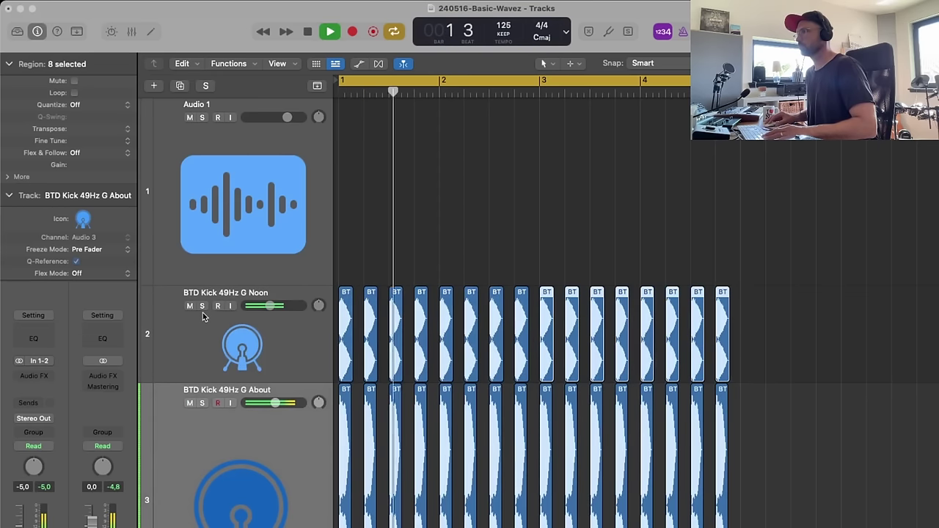
{"action": "mouse_move", "coordinate": [270, 306]}
{"action": "left_mouse_down"}
{"action": "mouse_move", "coordinate": [294, 306]}
{"action": "mouse_move", "coordinate": [275, 306]}
{"action": "left_mouse_up"}
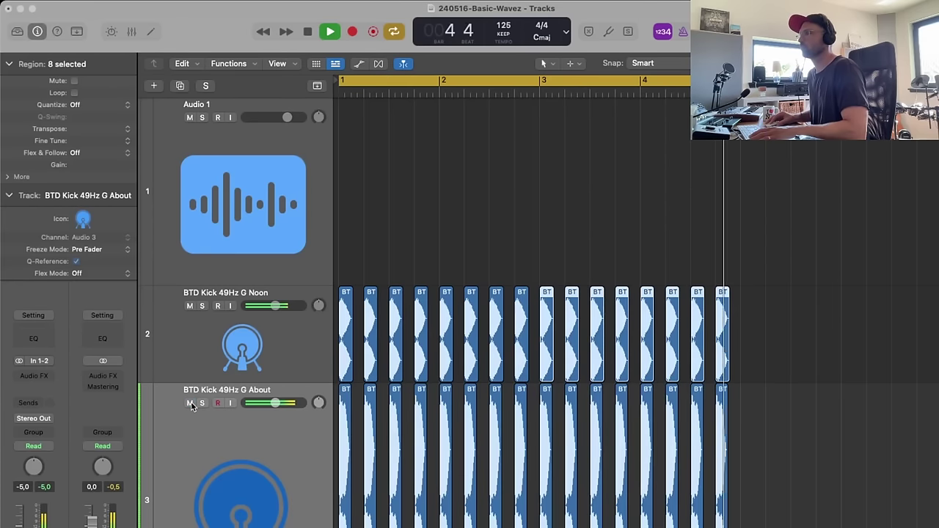
- Compare the two kick waveforms up close, and set the BTD Kick 49Hz G Noon track's volume to -8.2 dB
{"action": "left_click_drag", "start_coordinate": [295, 438], "coordinate": [296, 438]}
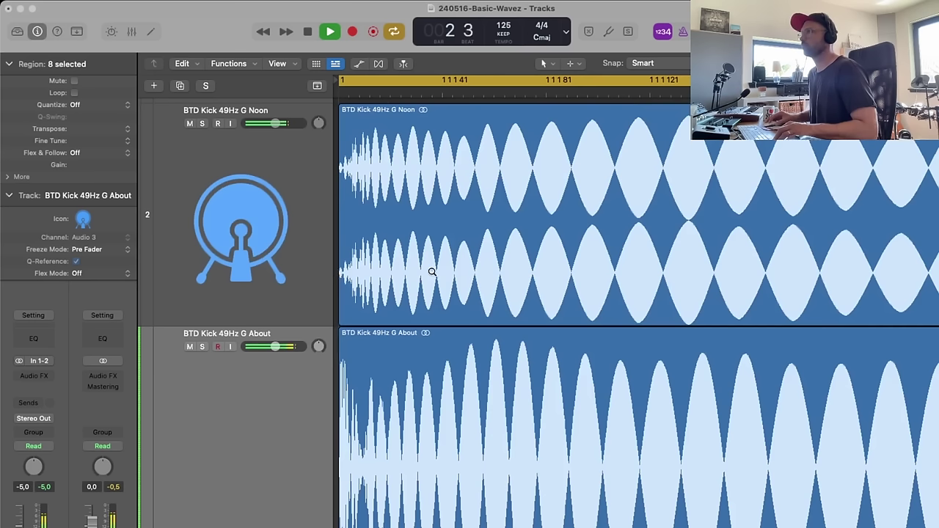
{"action": "left_click", "coordinate": [432, 271], "text": "ctrl+alt"}
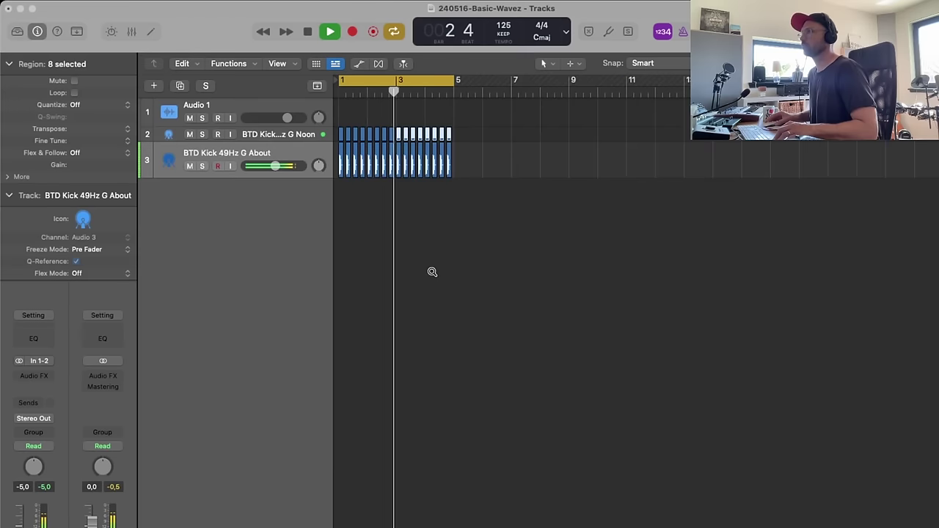
{"action": "left_click", "coordinate": [301, 135]}
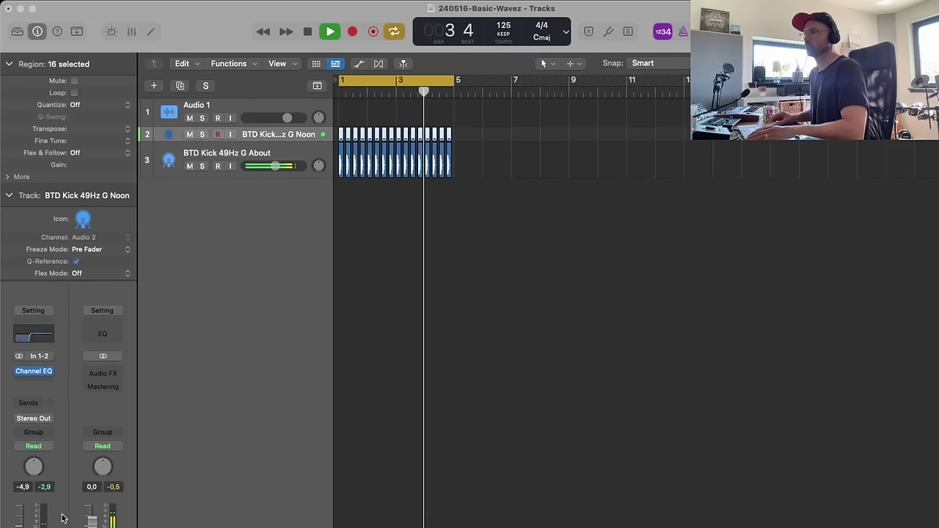
{"action": "left_click_drag", "start_coordinate": [20, 525], "coordinate": [20, 527]}
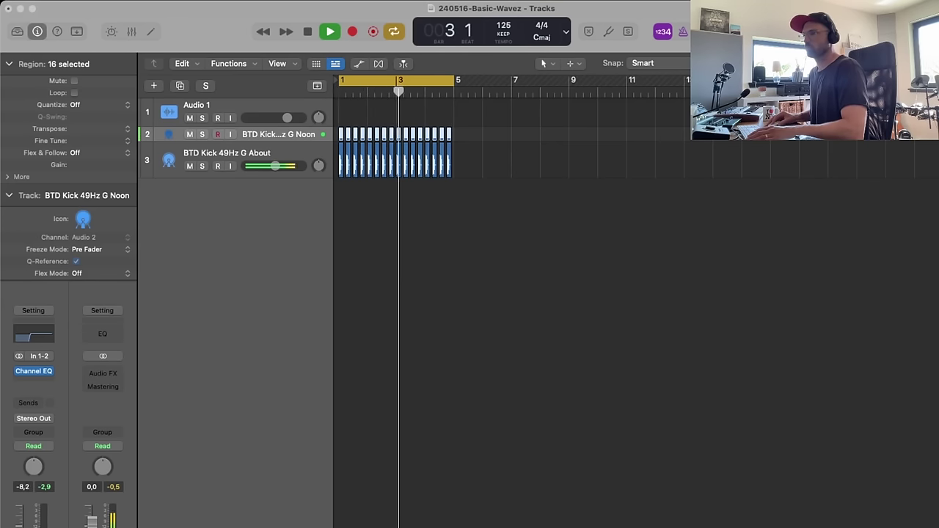
- Add a Channel EQ to the BTD Kick 49Hz G About track with a -1.4 dB high shelf at 3200 Hz, and stop playback
{"action": "left_click", "coordinate": [281, 157]}
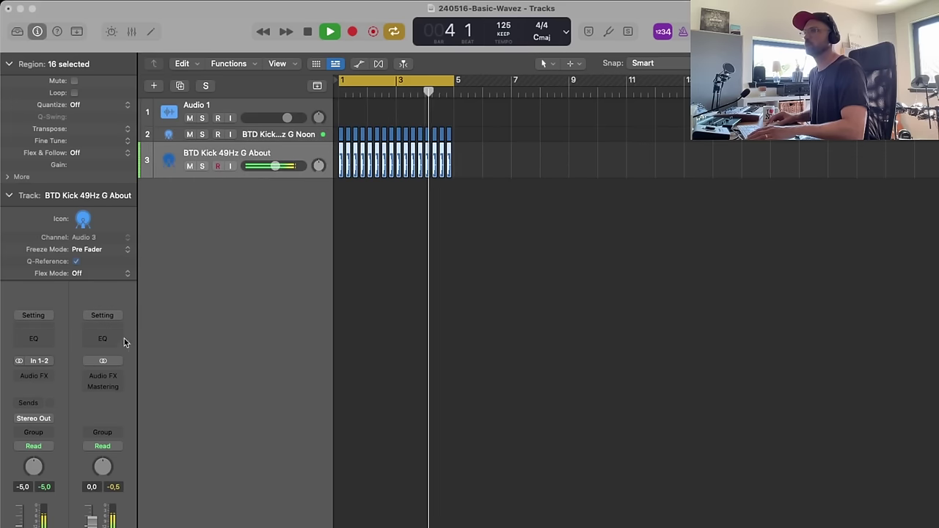
{"action": "left_click", "coordinate": [34, 338]}
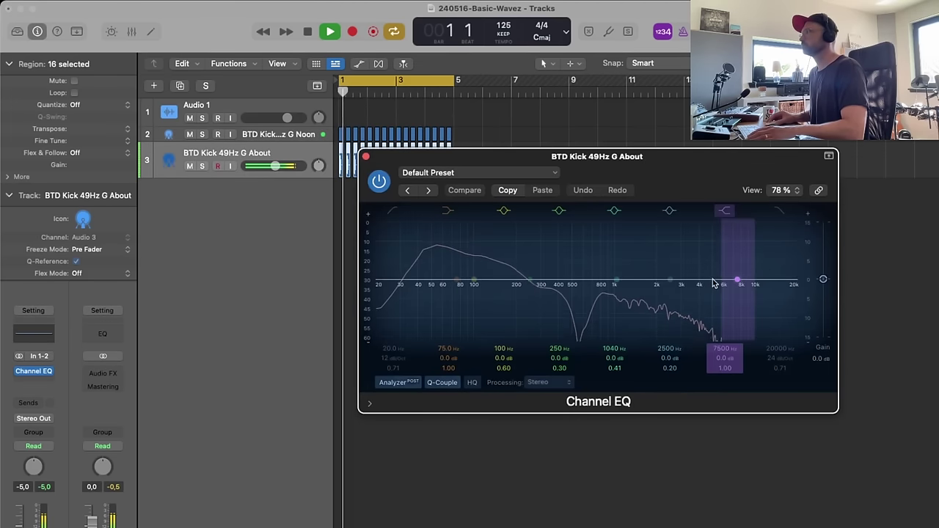
{"action": "left_click_drag", "start_coordinate": [734, 282], "coordinate": [689, 292]}
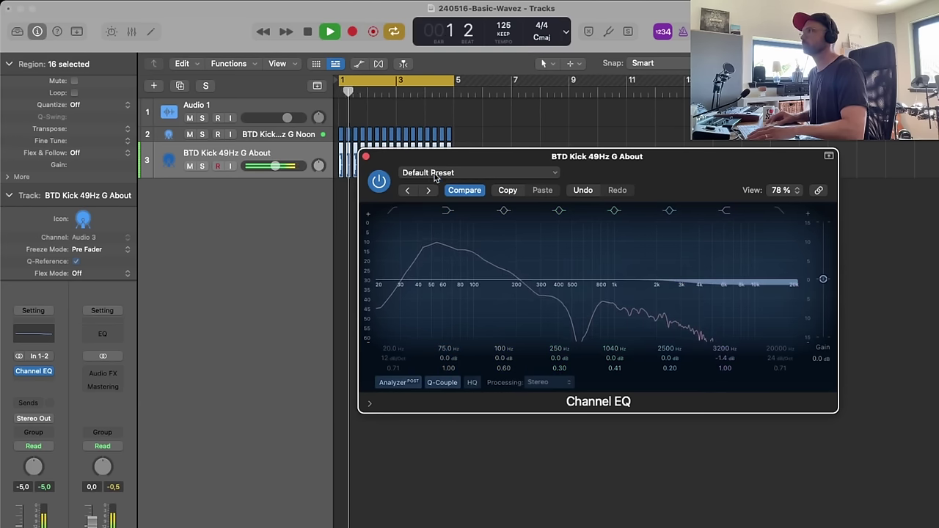
{"action": "left_click", "coordinate": [364, 157]}
{"action": "key", "text": "space"}
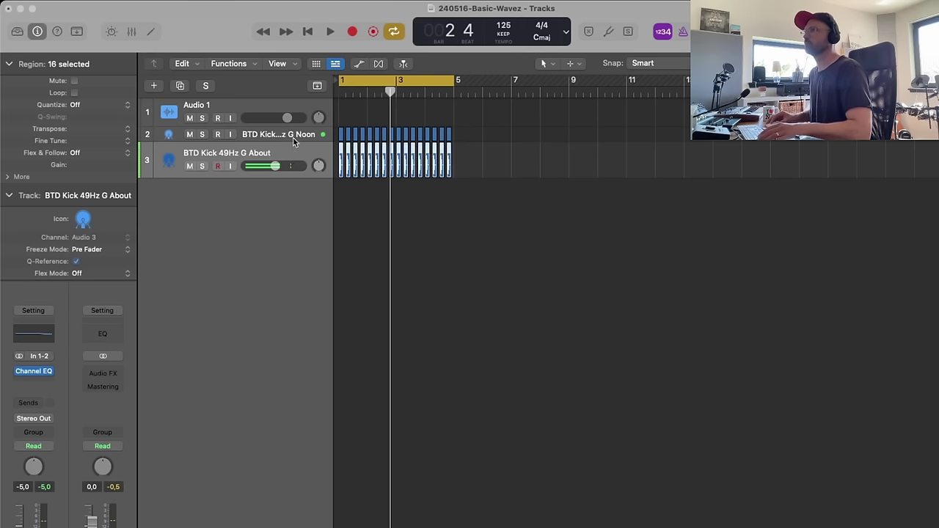
- Increase the BTD Kick 49Hz G Noon track's height and glue all its regions into one
{"action": "left_click_drag", "start_coordinate": [321, 140], "coordinate": [322, 175]}
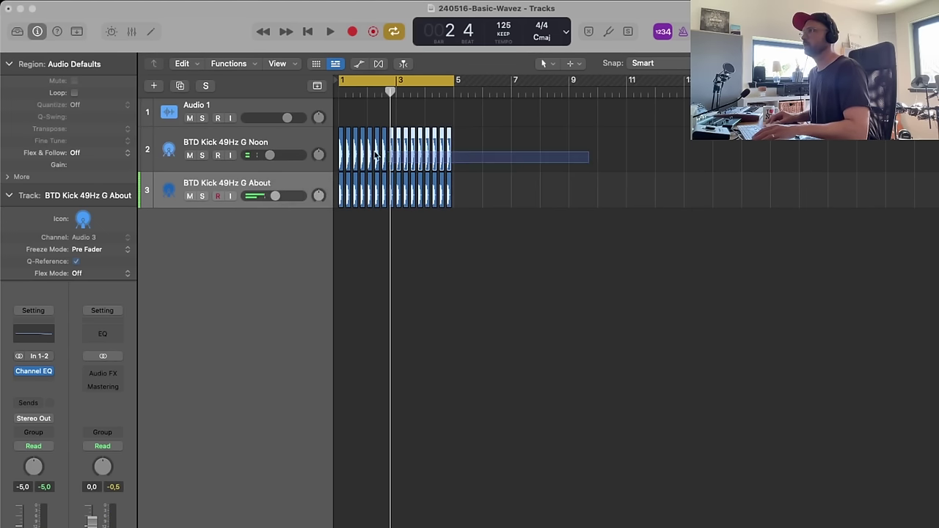
{"action": "key", "text": "t"}
{"action": "left_click", "coordinate": [429, 214]}
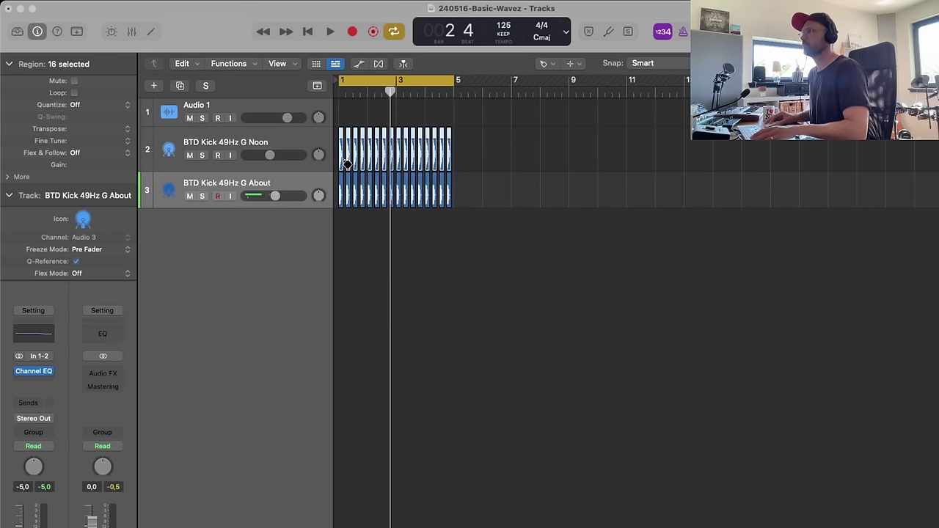
{"action": "left_click", "coordinate": [345, 163]}
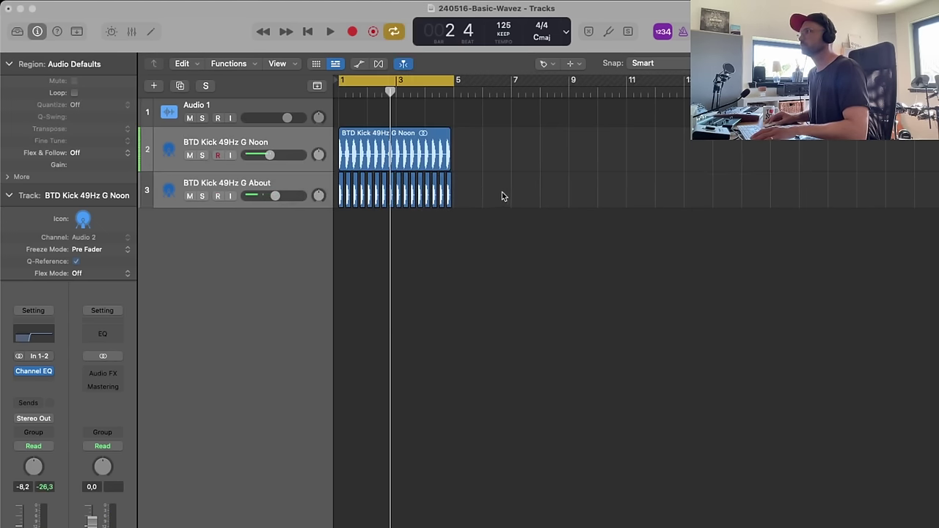
- Glue all regions on the BTD Kick 49Hz G About track into one and return to the Pointer tool
{"action": "left_click_drag", "start_coordinate": [502, 196], "coordinate": [332, 190]}
{"action": "left_click", "coordinate": [344, 190]}
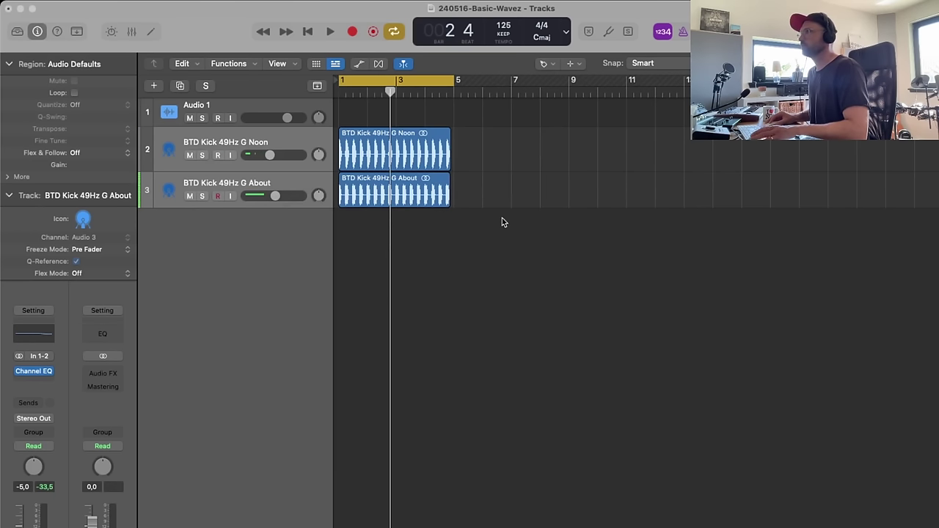
{"action": "key", "text": "t"}
{"action": "key", "text": "t"}
- Rename the BTD Kick 49Hz G About track as Kickdrum and name its region after the track
{"action": "double_click", "coordinate": [286, 183]}
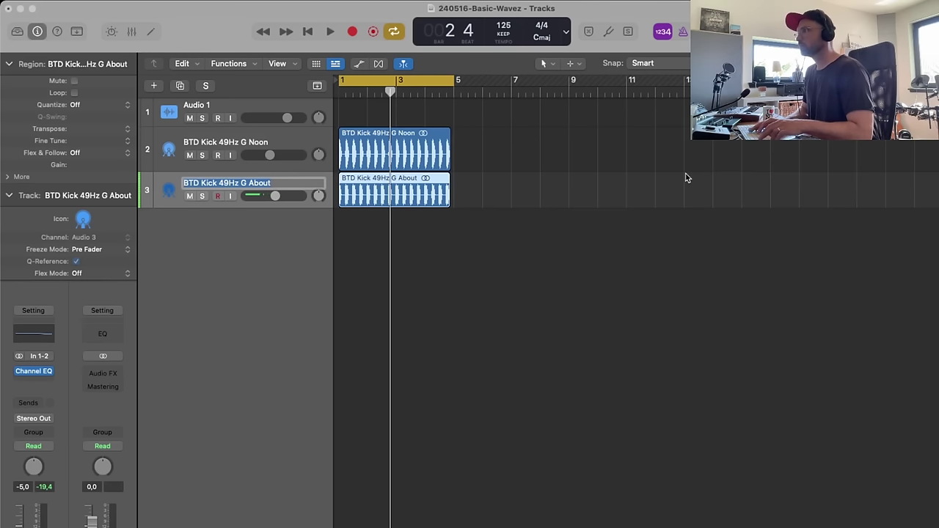
{"action": "type", "text": "Kickdrum"}
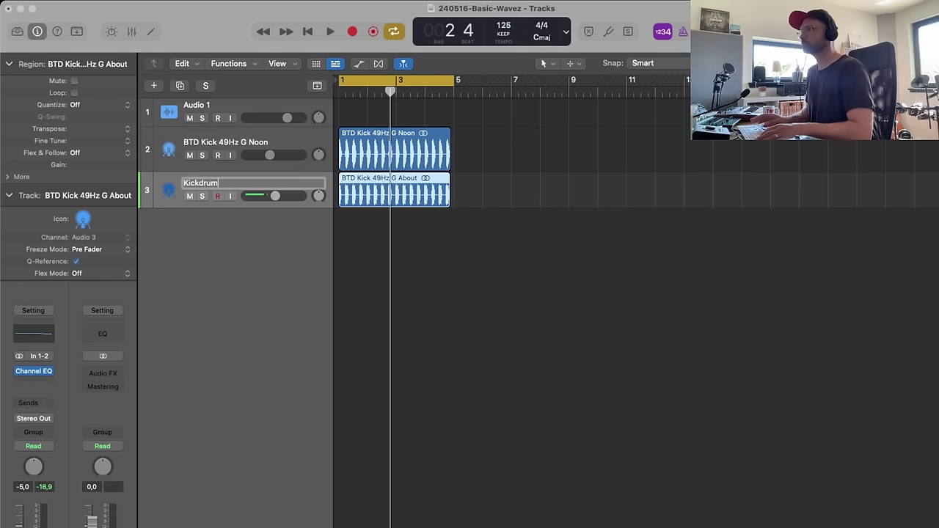
{"action": "key", "text": "Return"}
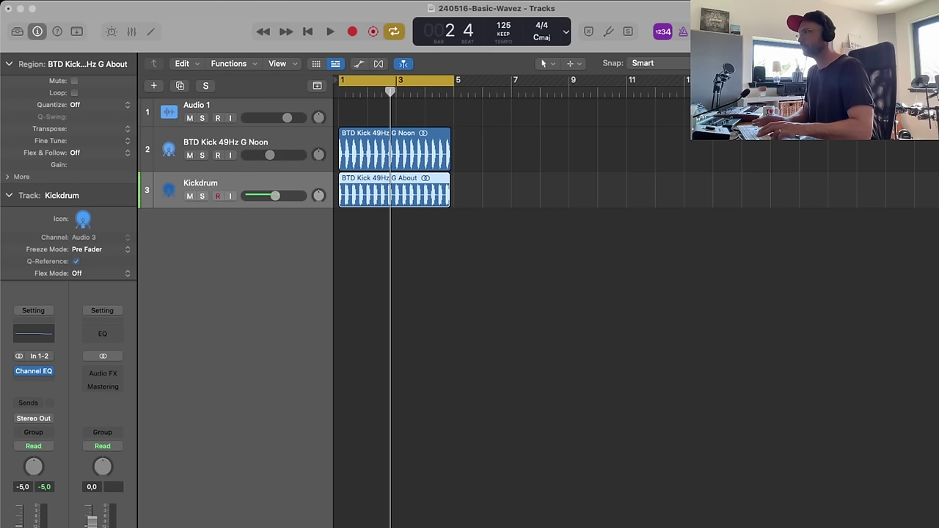
{"action": "key", "text": "alt+shift+n"}
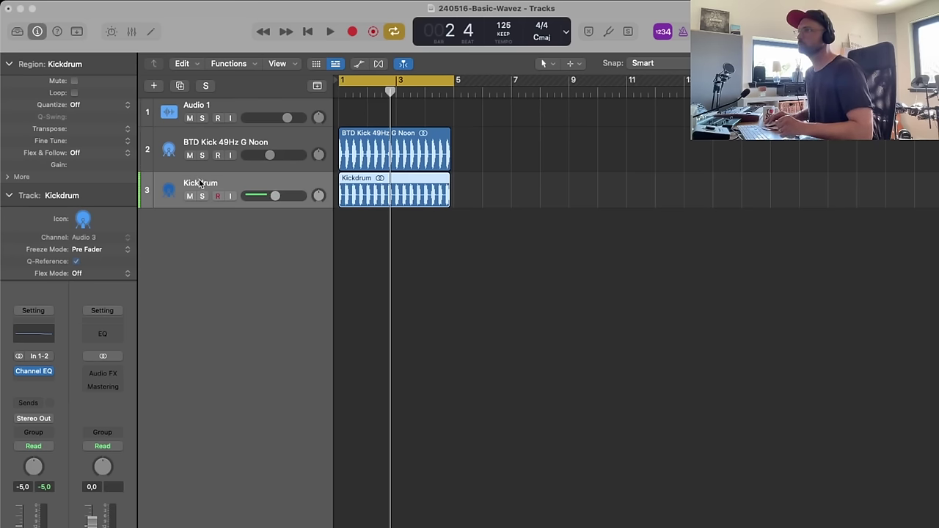
- Rename the BTD Kick 49Hz G Noon track as Kickdrum Dirt, name its region after the track, and clear the region selection
{"action": "left_click", "coordinate": [225, 143]}
{"action": "double_click", "coordinate": [206, 142]}
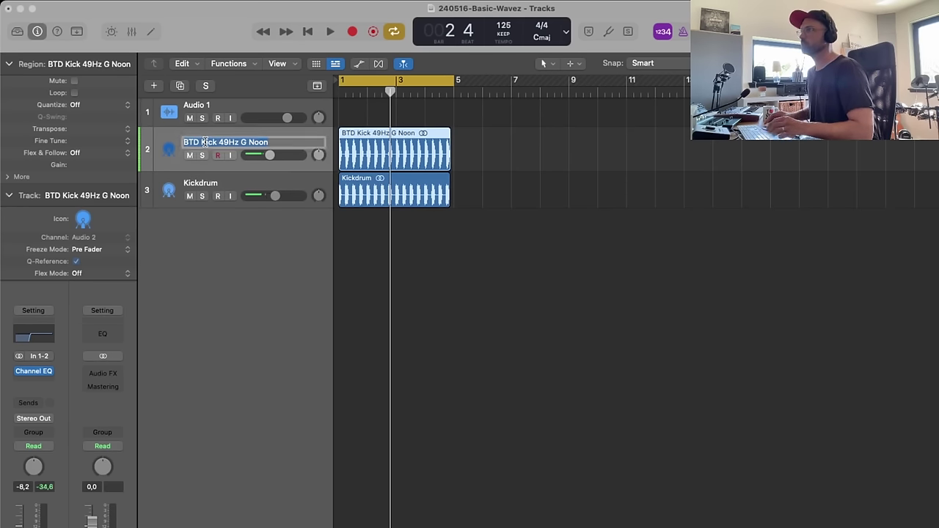
{"action": "type", "text": "Kickdrum"}
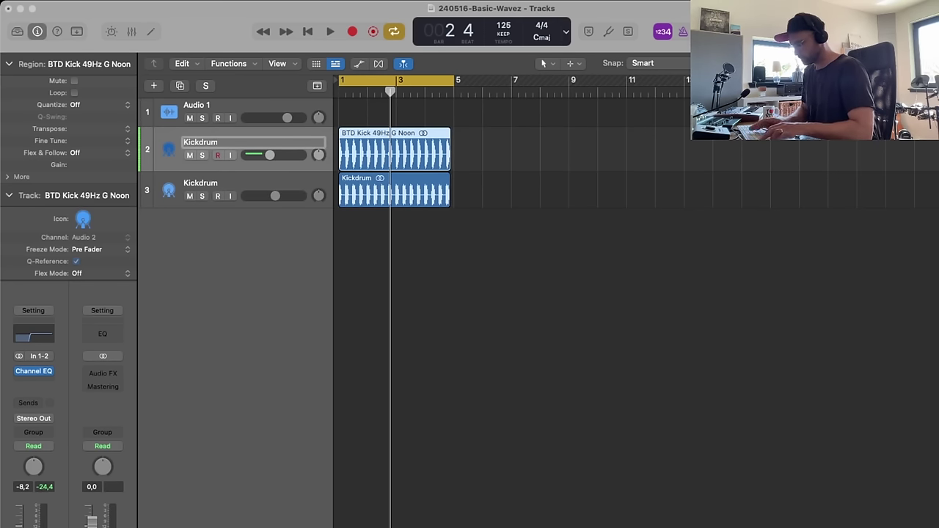
{"action": "type", "text": " Hi End"}
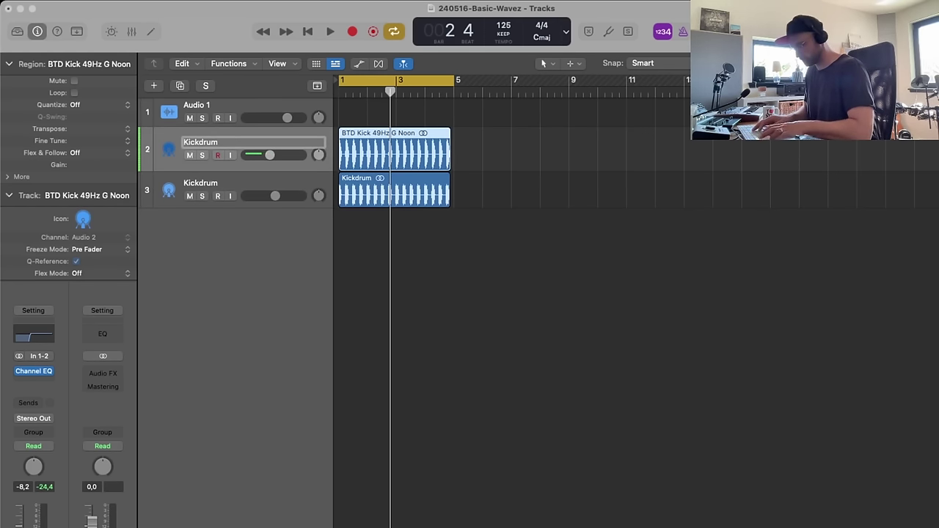
{"action": "type", "text": "Dirt"}
{"action": "key", "text": "Return"}
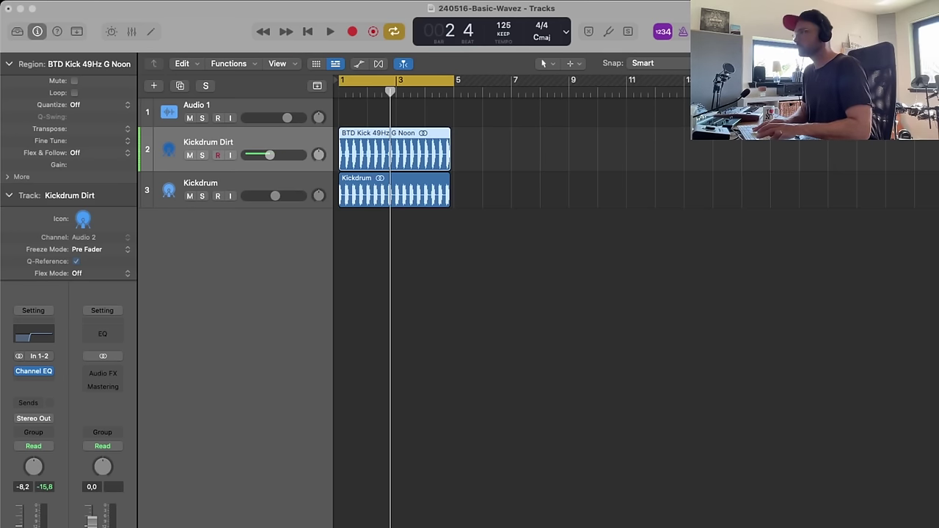
{"action": "key", "text": "alt+shift+n"}
{"action": "left_click", "coordinate": [554, 211]}
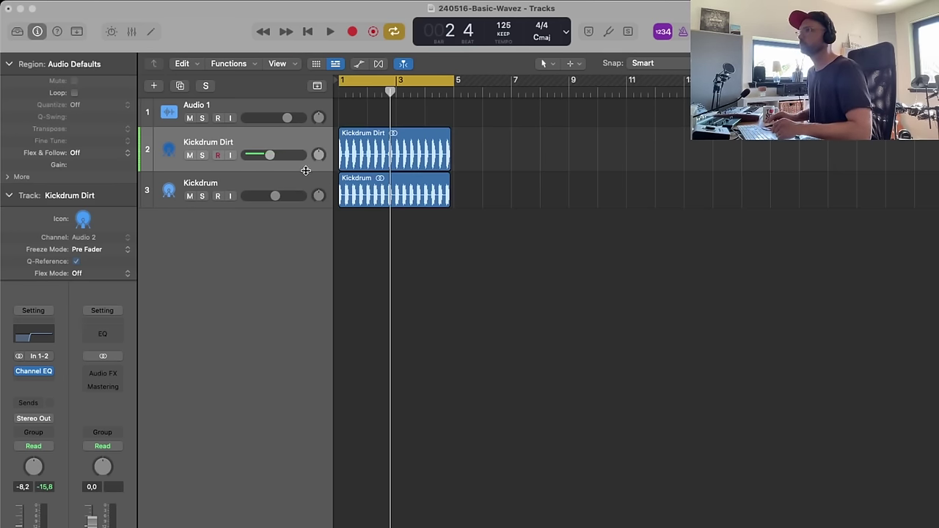
- Slightly reduce the Kickdrum Dirt track's height and briefly play the layered kick pattern
{"action": "left_click_drag", "start_coordinate": [303, 171], "coordinate": [306, 166]}
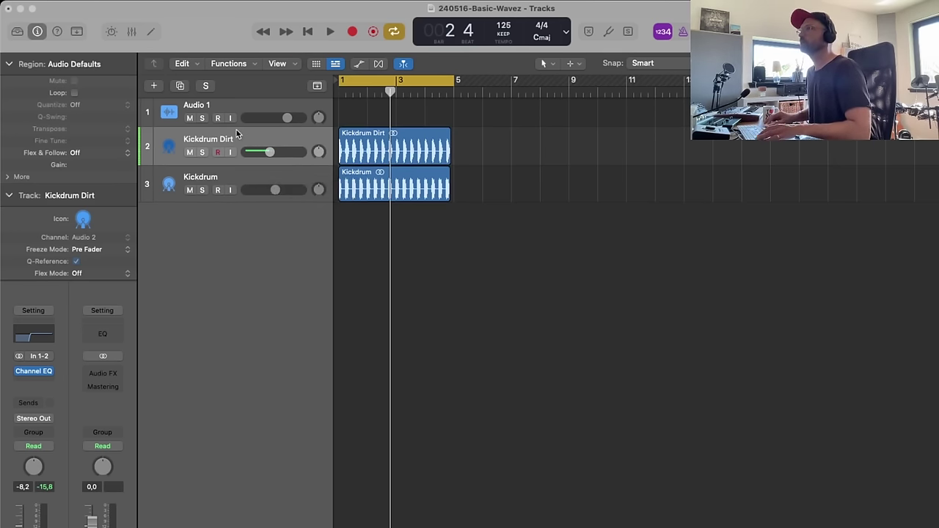
{"action": "key", "text": "space"}
{"action": "key", "text": "space"}
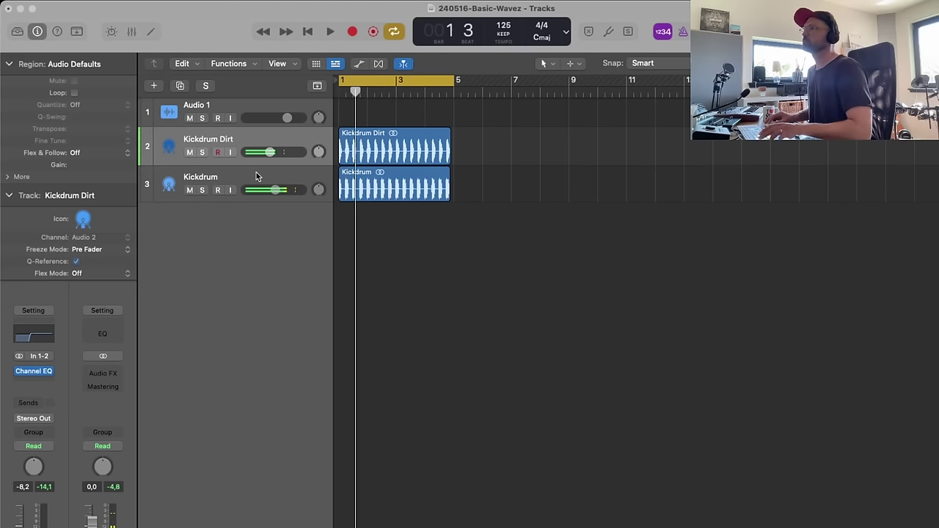
- Group the Kickdrum Dirt and Kickdrum tracks into a summing track stack
{"action": "left_click", "coordinate": [256, 176], "text": "shift"}
{"action": "right_click", "coordinate": [253, 135]}
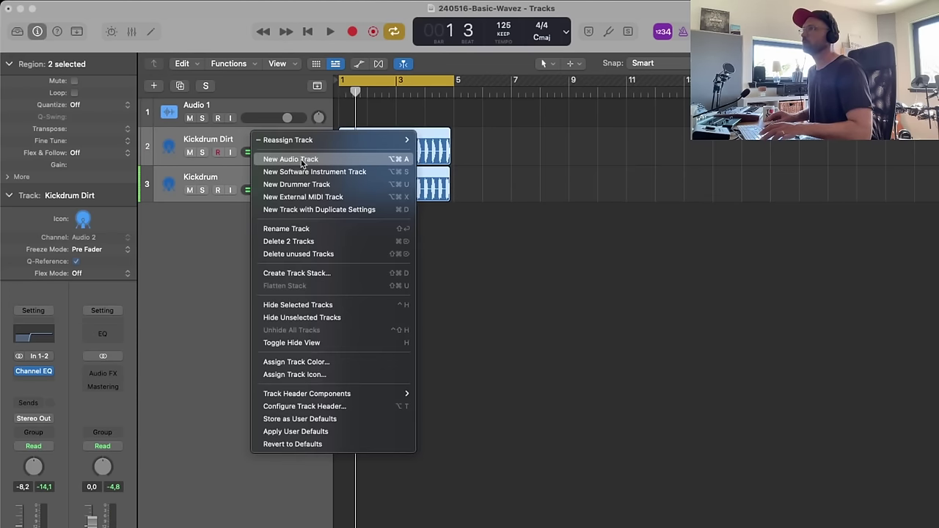
{"action": "left_click", "coordinate": [299, 273]}
{"action": "left_click", "coordinate": [587, 372]}
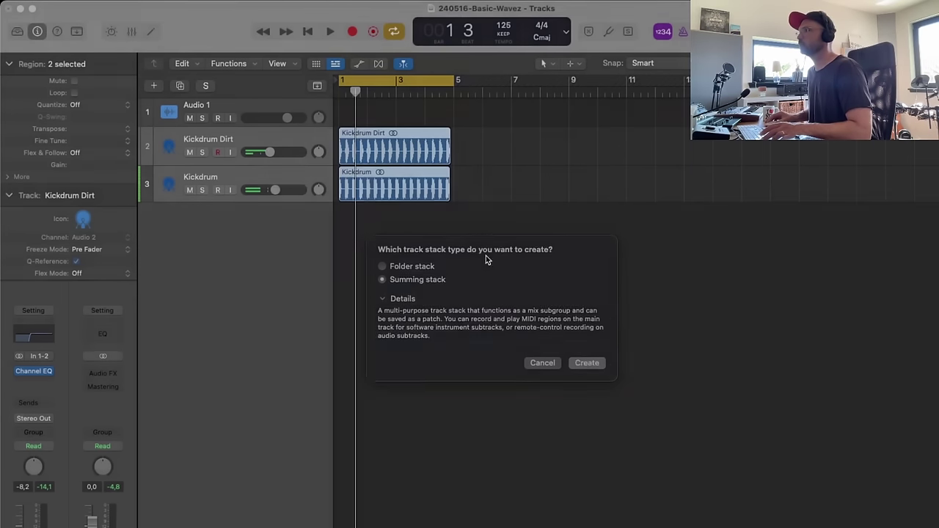
- Name the new summing stack KICK STACK and collapse it
{"action": "double_click", "coordinate": [227, 140]}
{"action": "type", "text": "K"}
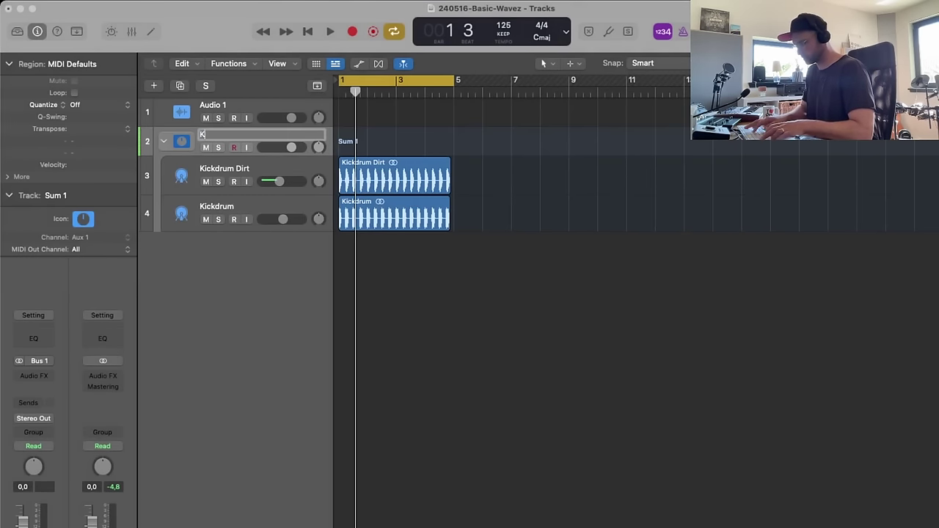
{"action": "type", "text": "ICK STACK"}
{"action": "key", "text": "Return"}
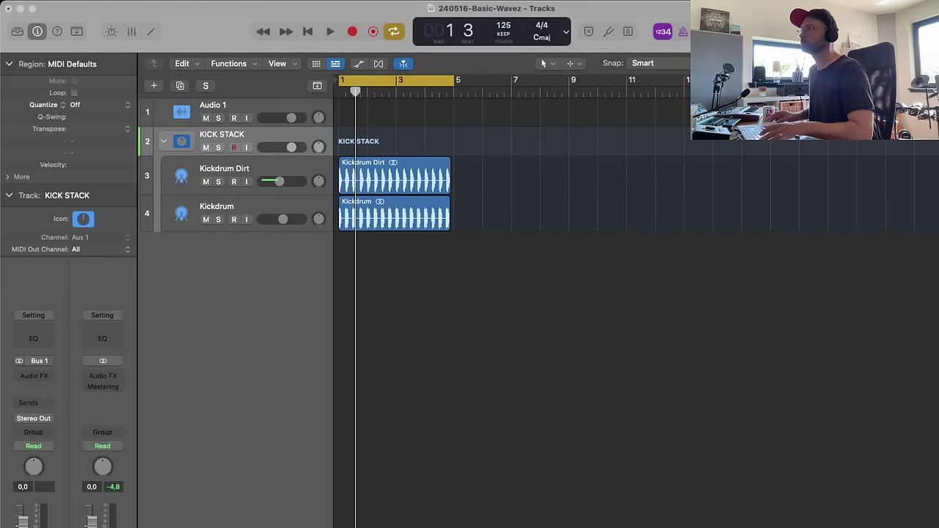
{"action": "left_click", "coordinate": [164, 141]}
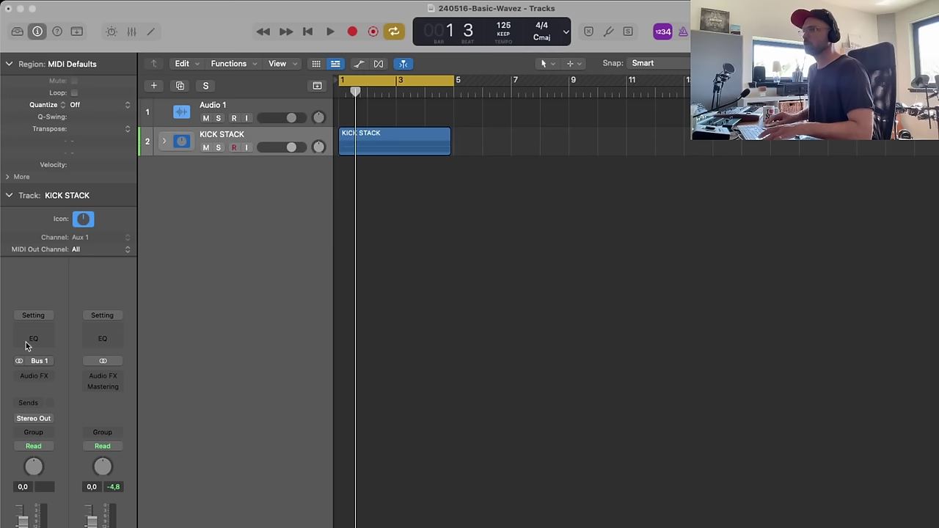
- Add a Bus 2 send to KICK STACK and insert the Space Designer reverb on the Bus 2 aux channel
{"action": "left_click", "coordinate": [29, 405]}
{"action": "mouse_move", "coordinate": [52, 424]}
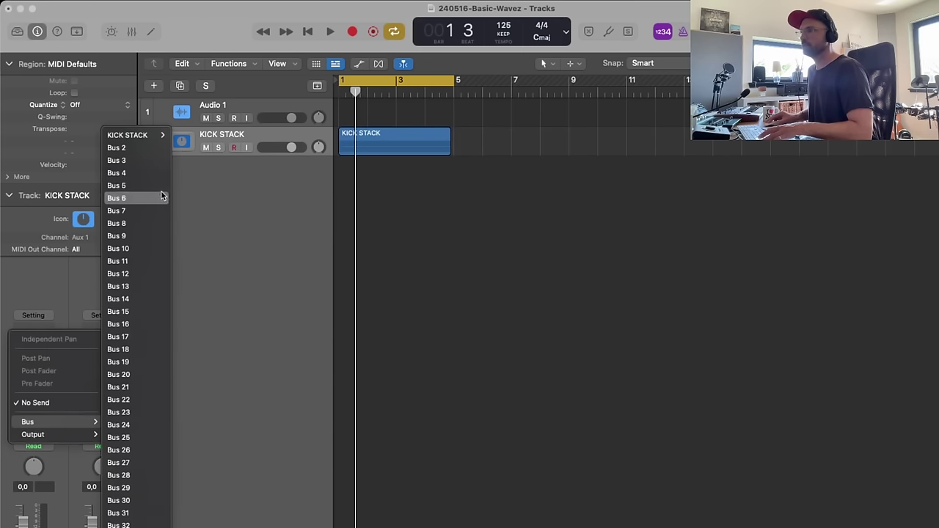
{"action": "left_click", "coordinate": [138, 151]}
{"action": "left_click", "coordinate": [110, 380]}
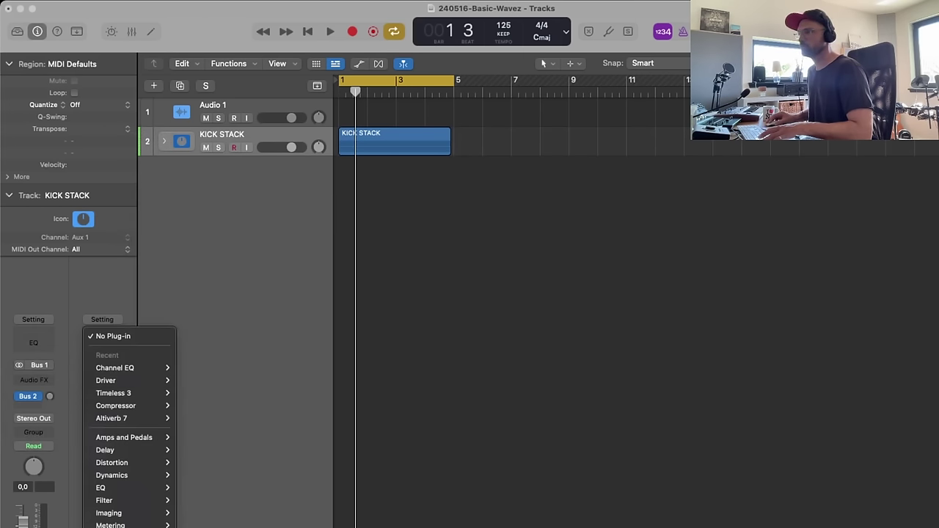
{"action": "left_click", "coordinate": [370, 448]}
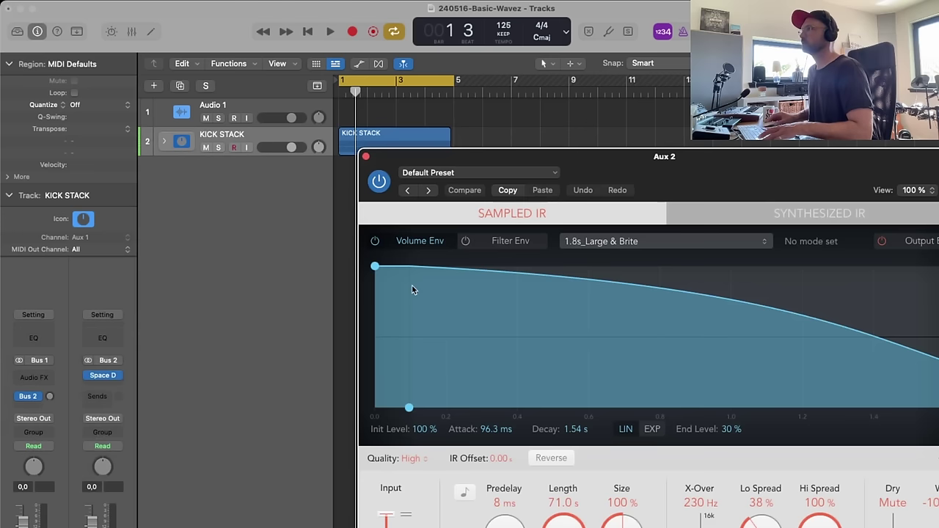
- Load the 0.2s Tom Room preset from the small-space rooms in the reverb and close the plug-in window
{"action": "left_click", "coordinate": [606, 242]}
{"action": "left_click", "coordinate": [543, 190]}
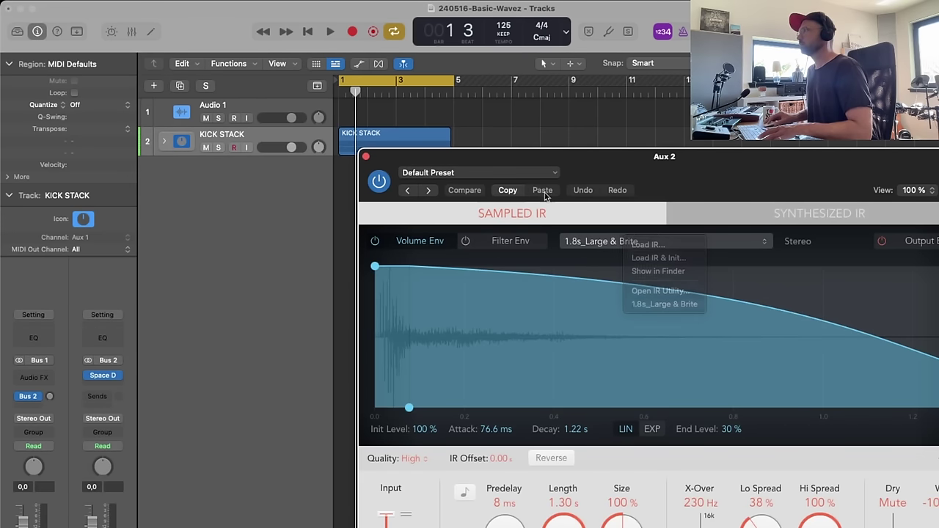
{"action": "left_click", "coordinate": [506, 171]}
{"action": "mouse_move", "coordinate": [488, 445]}
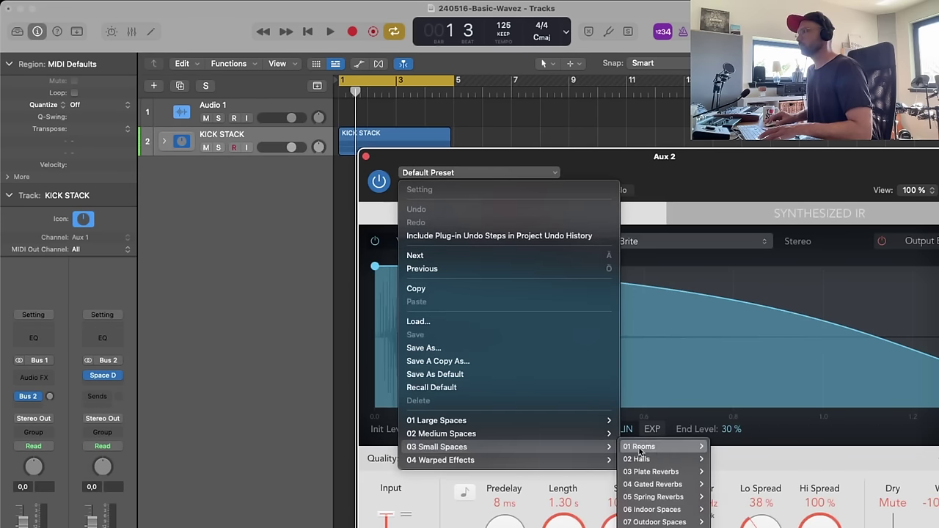
{"action": "mouse_move", "coordinate": [639, 446]}
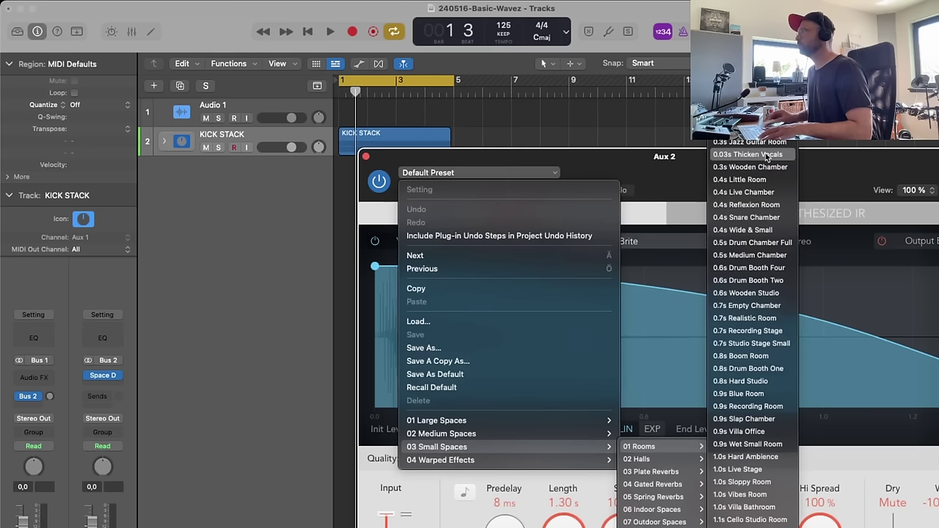
{"action": "left_click", "coordinate": [744, 129]}
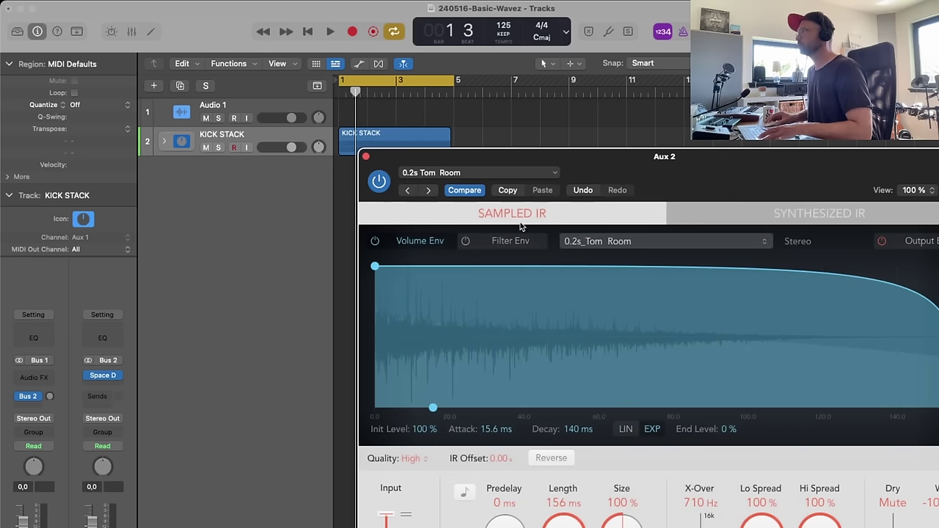
{"action": "left_click", "coordinate": [366, 157]}
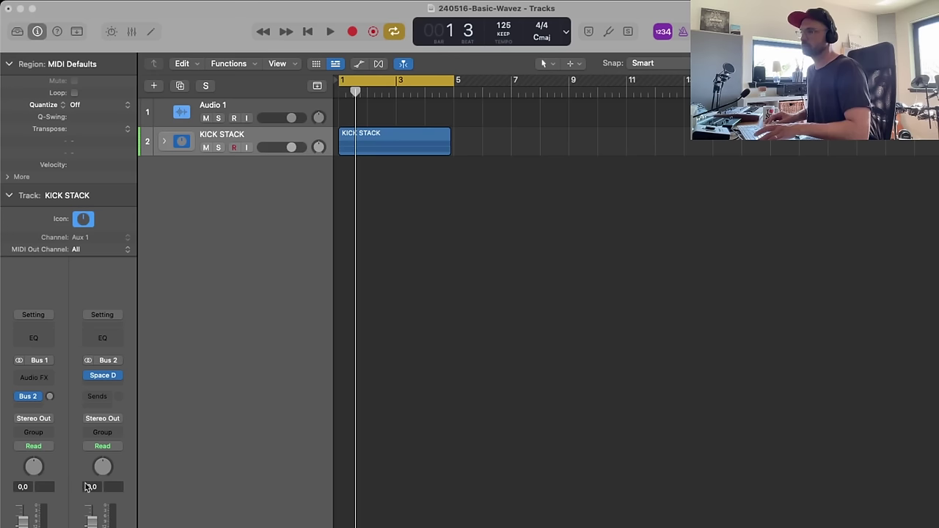
- Set KICK STACK's Bus 2 send level to -30.5 dB while listening to the kick pattern
{"action": "mouse_move", "coordinate": [47, 400]}
{"action": "left_mouse_down"}
{"action": "mouse_move", "coordinate": [50, 322]}
{"action": "mouse_move", "coordinate": [45, 402]}
{"action": "left_mouse_up"}
{"action": "key", "text": "space"}
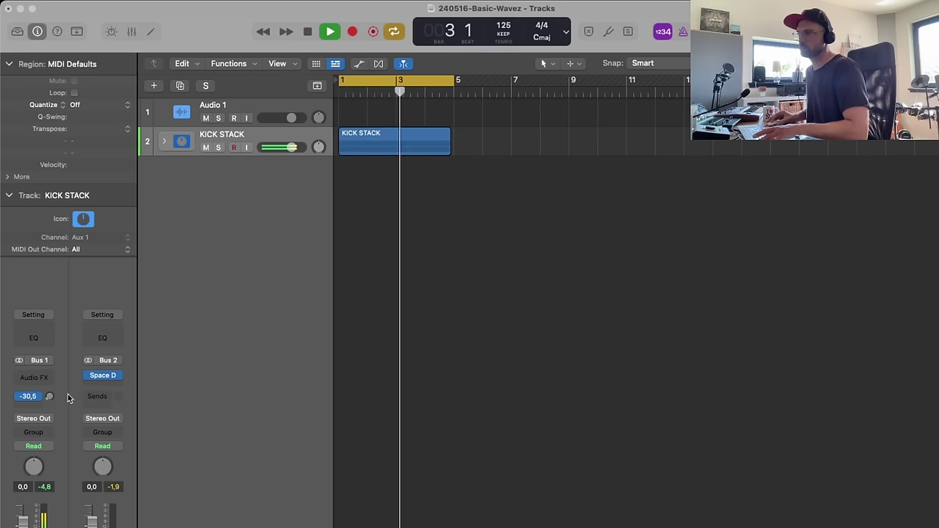
{"action": "key", "text": "space"}
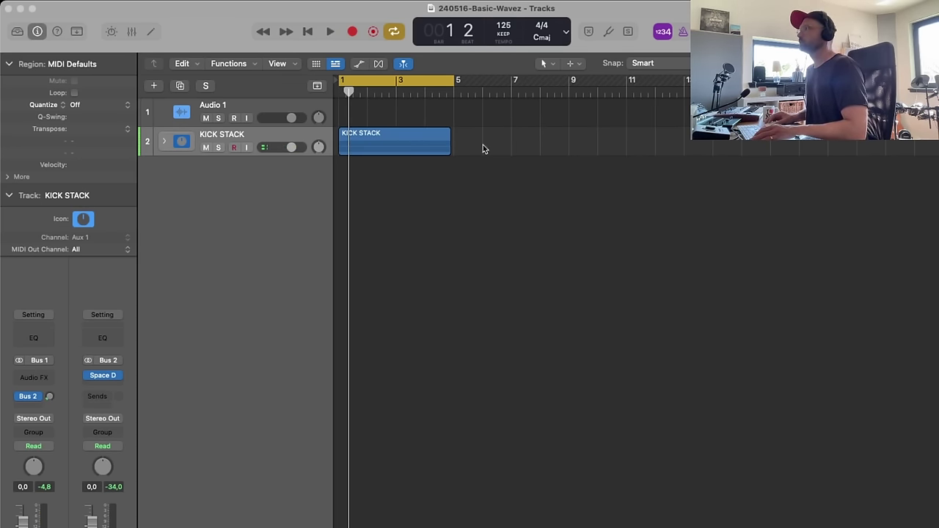
- Split the KICK STACK region at bar 3, replace its second half with a copy of the first two bars, and play it briefly
{"action": "key", "text": "t"}
{"action": "left_click", "coordinate": [481, 175]}
{"action": "left_click", "coordinate": [391, 141]}
{"action": "key", "text": "t"}
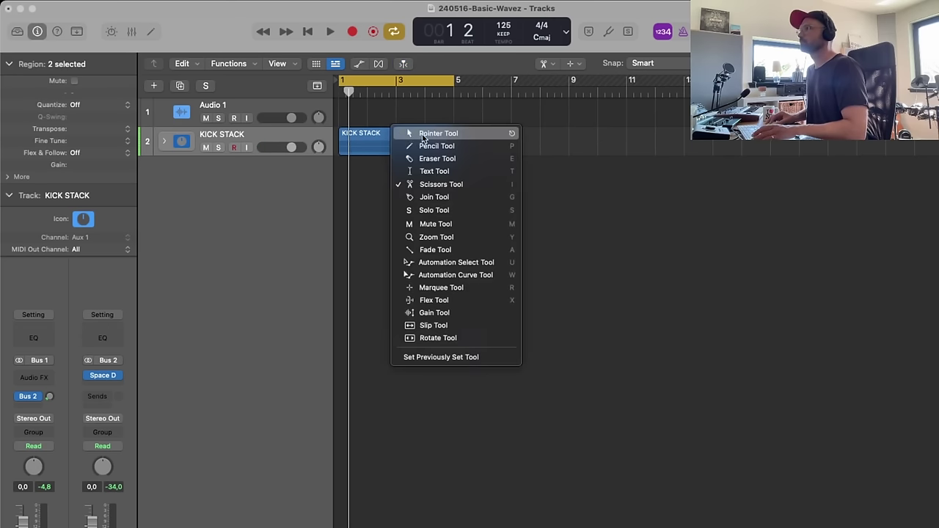
{"action": "left_click", "coordinate": [422, 136]}
{"action": "key", "text": "BackSpace"}
{"action": "left_click_drag", "start_coordinate": [407, 113], "coordinate": [419, 151]}
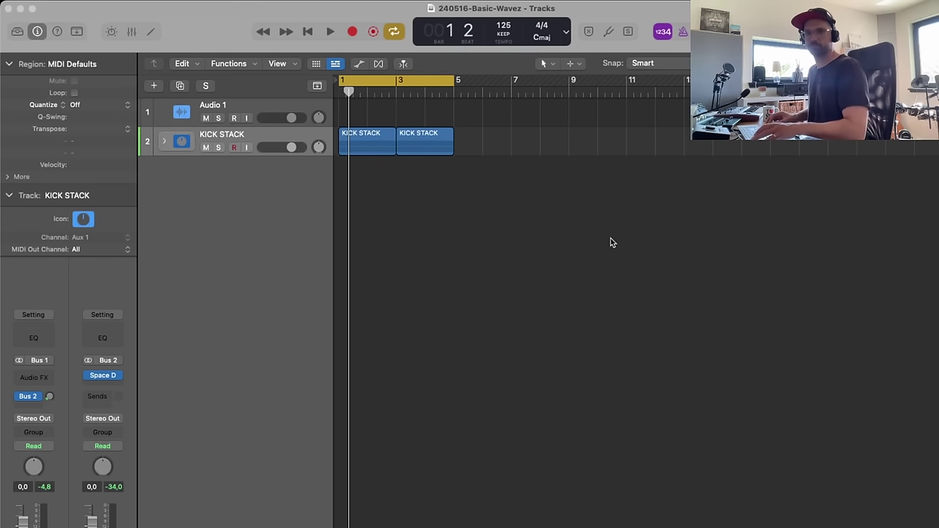
{"action": "key", "text": "space"}
{"action": "key", "text": "space"}
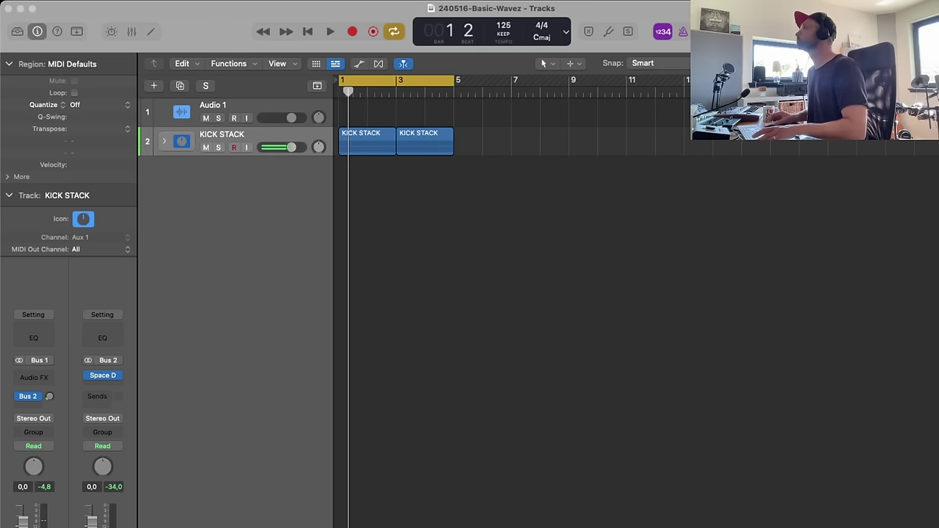
- Switch to Finder, move up from the kick samples folder, decline GarageBand's iPhone microphone prompt and dismiss its window
{"action": "key", "text": "super+Tab"}
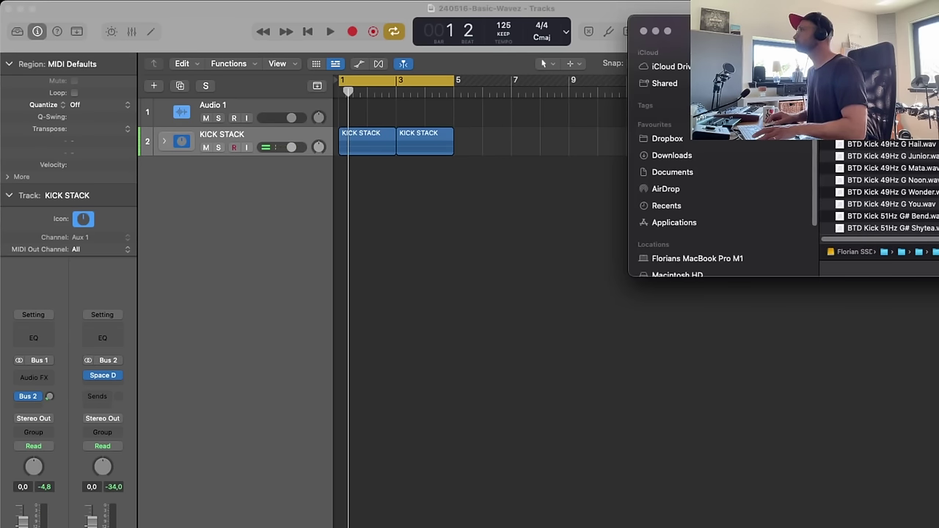
{"action": "key", "text": "super+Up"}
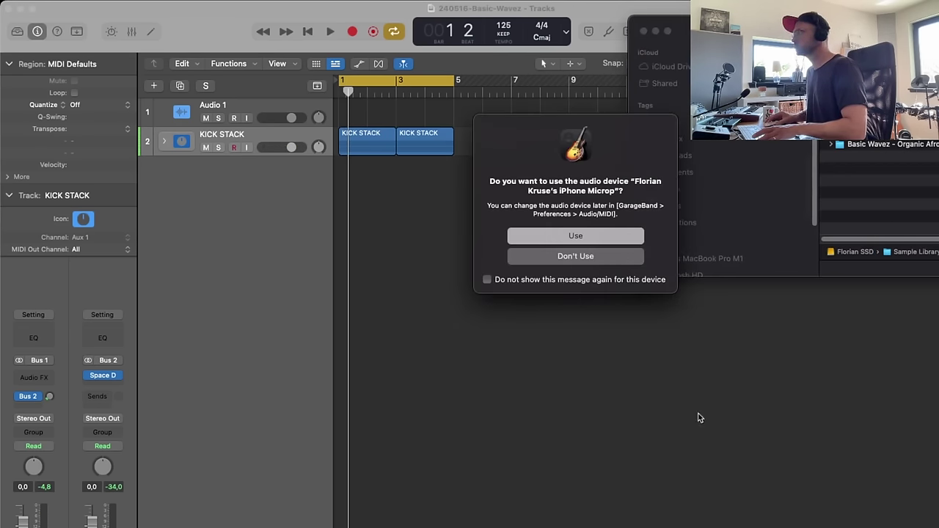
{"action": "left_click", "coordinate": [556, 257]}
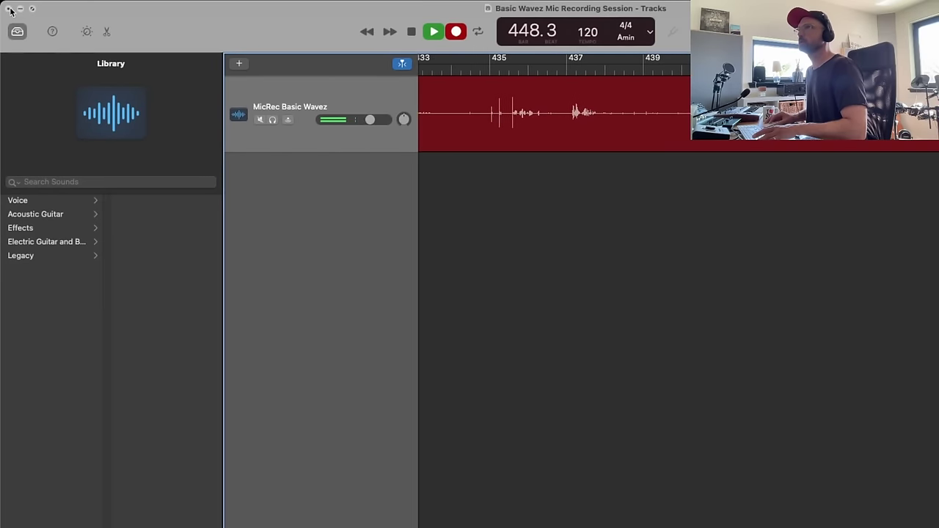
{"action": "left_click", "coordinate": [9, 9]}
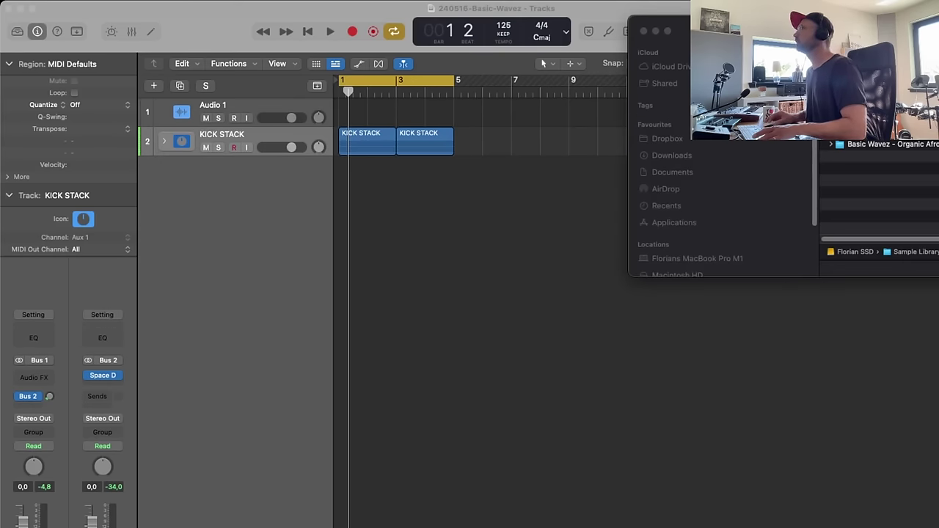
- Open the Basic Wavez clap samples folder in Finder and move the window further into view
{"action": "left_click_drag", "start_coordinate": [902, 31], "coordinate": [845, 28]}
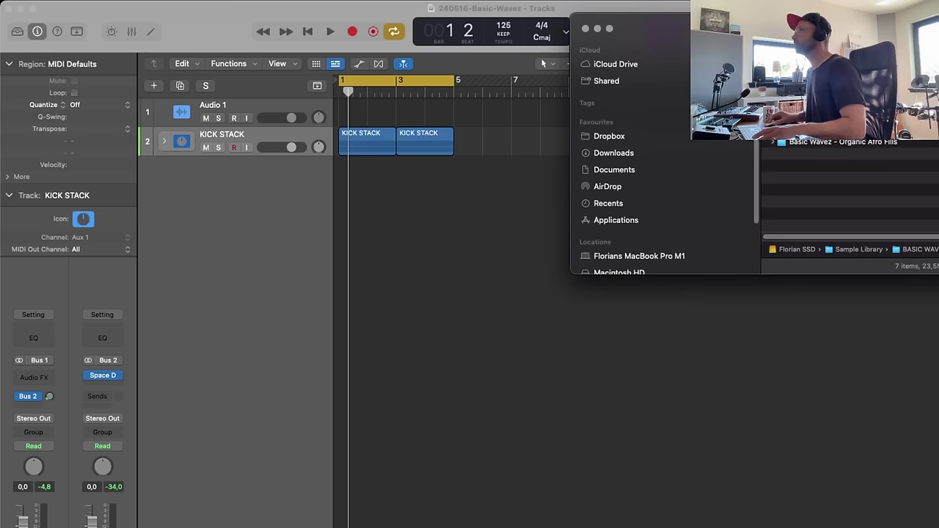
{"action": "double_click", "coordinate": [843, 129]}
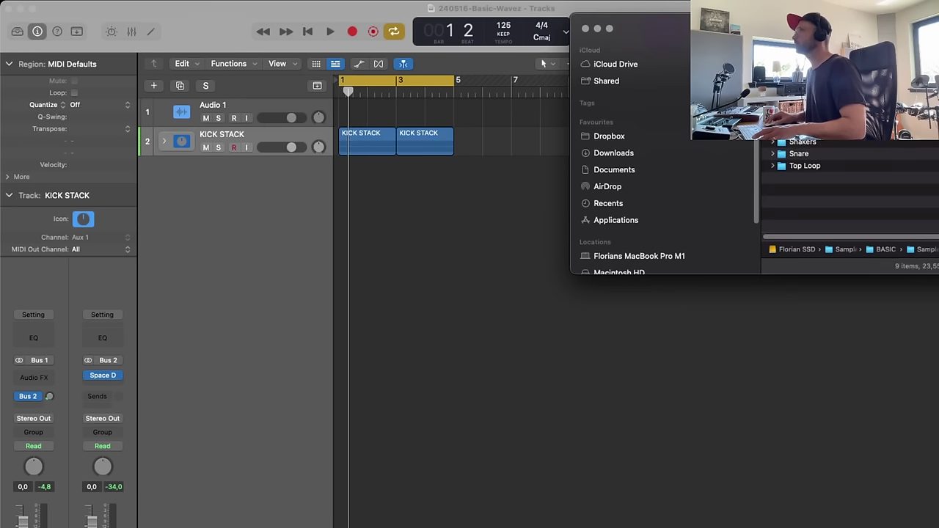
{"action": "double_click", "coordinate": [805, 69]}
{"action": "key", "text": "Down"}
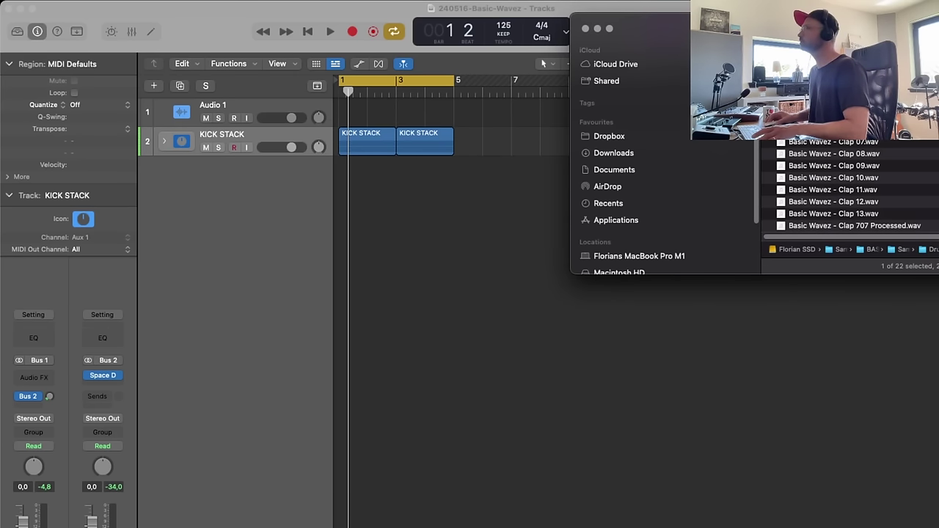
{"action": "left_click_drag", "start_coordinate": [807, 28], "coordinate": [752, 28]}
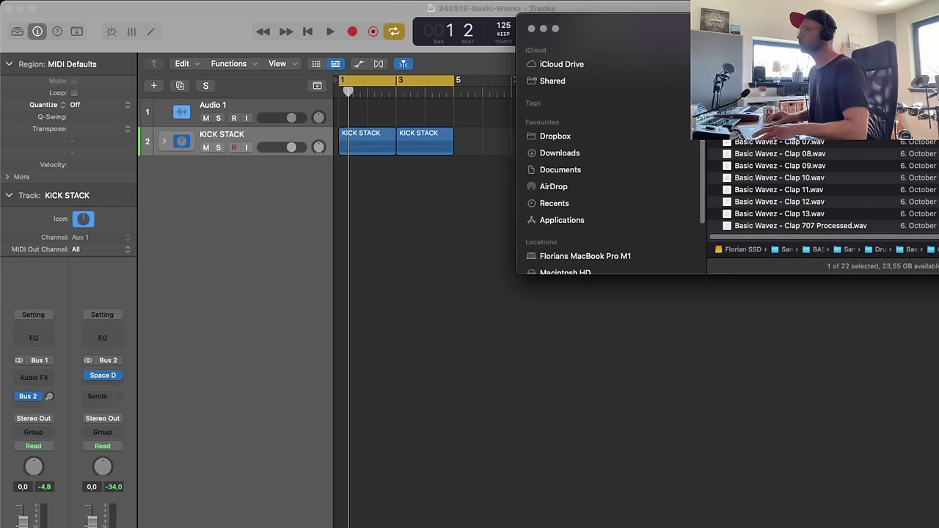
- Audition the clap samples from Clap 01 to Clap 04 and add Clap 04 on a new track at bar 1
{"action": "key", "text": "space"}
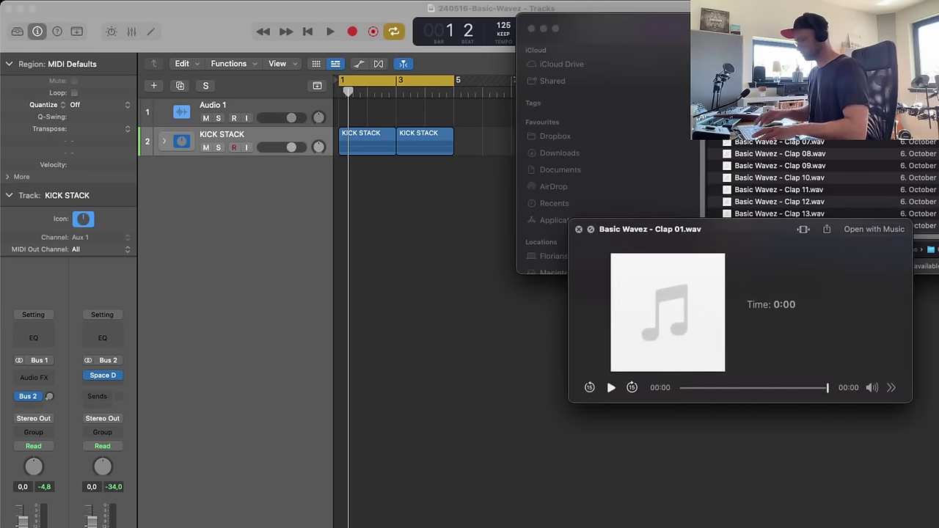
{"action": "key", "text": "Down"}
{"action": "key", "text": "Down"}
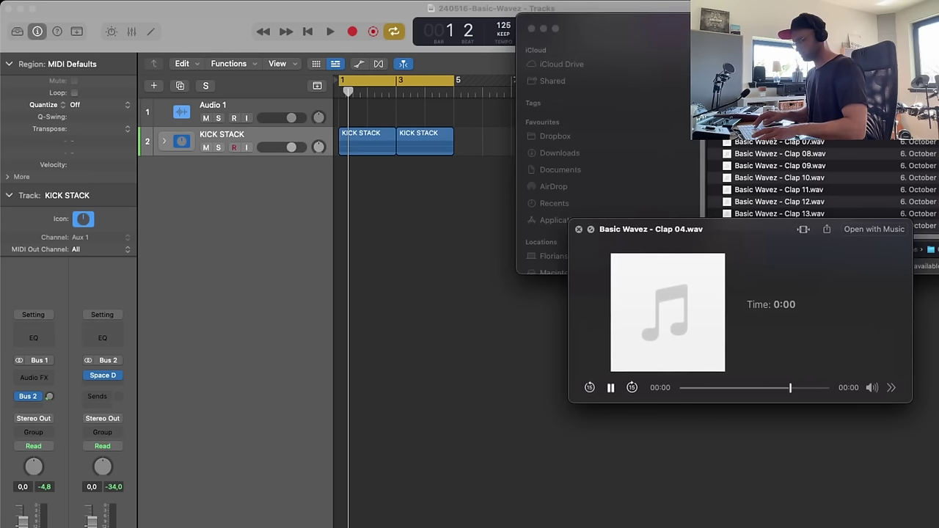
{"action": "key", "text": "space"}
{"action": "key", "text": "space"}
{"action": "key", "text": "space"}
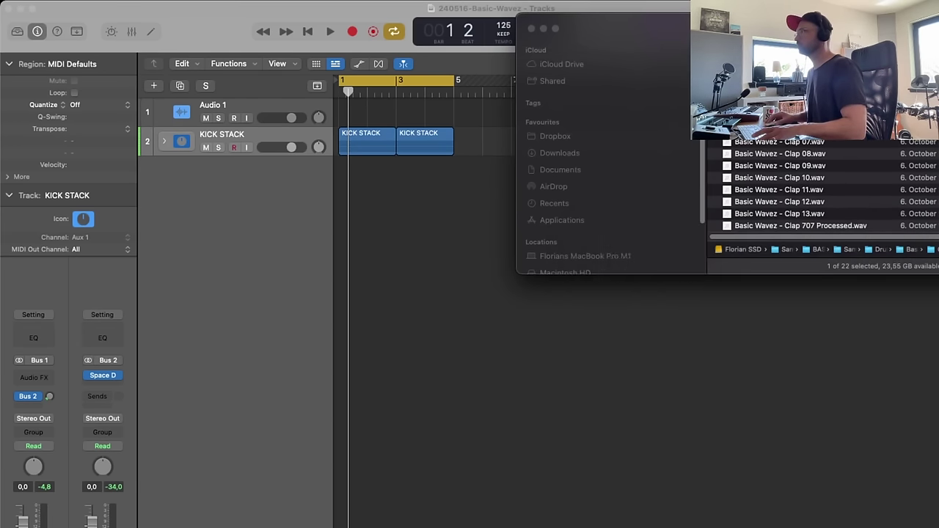
{"action": "left_click_drag", "start_coordinate": [778, 106], "coordinate": [347, 169]}
{"action": "left_click", "coordinate": [371, 174]}
- Return to Finder, audition Clap 05 and Clap 06, and add Clap 06 on a new track at beat 2 of bar 1
{"action": "key", "text": "super+Tab"}
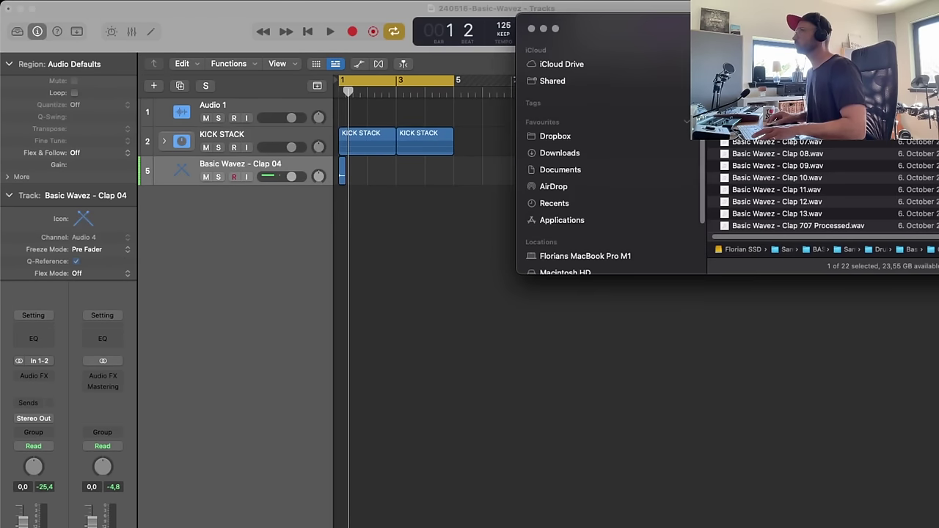
{"action": "key", "text": "space"}
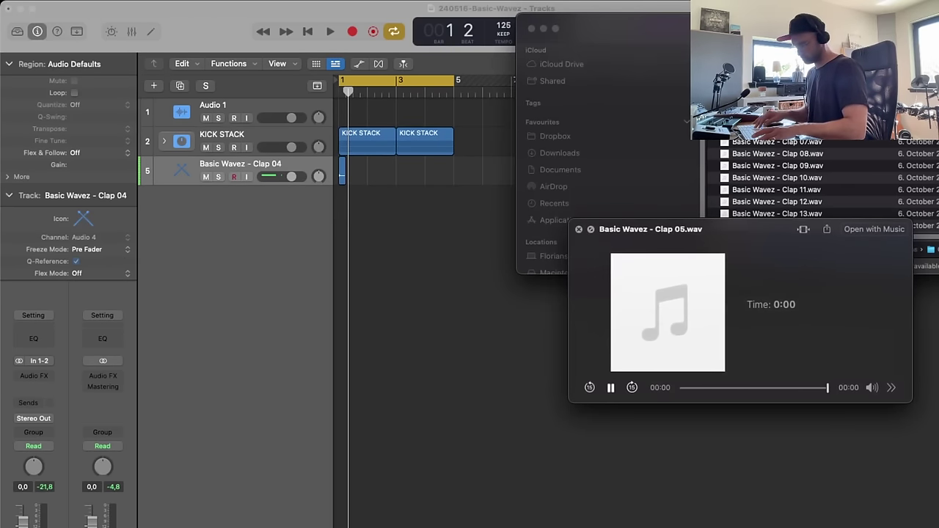
{"action": "key", "text": "Down"}
{"action": "key", "text": "Up"}
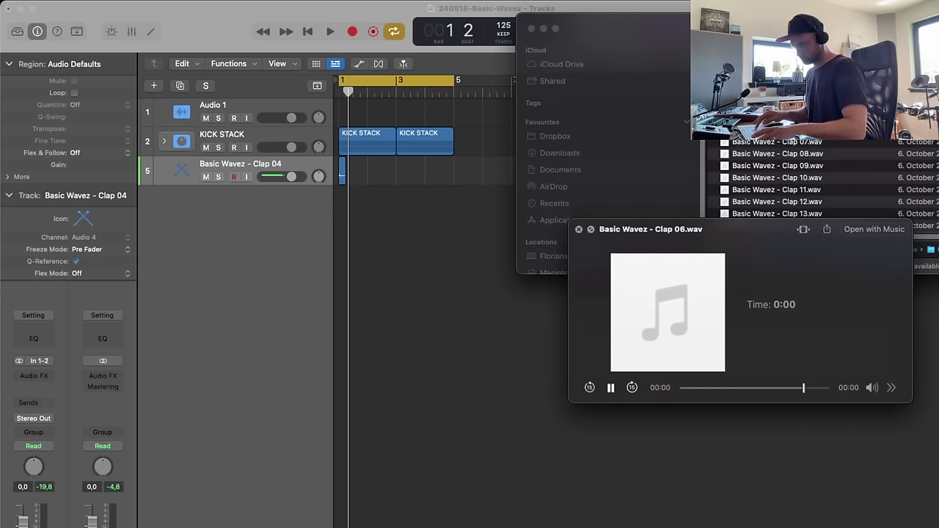
{"action": "left_click_drag", "start_coordinate": [778, 130], "coordinate": [292, 205]}
- Audition the remaining numbered claps up to Clap 13 and add Clap 13 on a new track at beat 4 of bar 1
{"action": "left_click", "coordinate": [804, 141]}
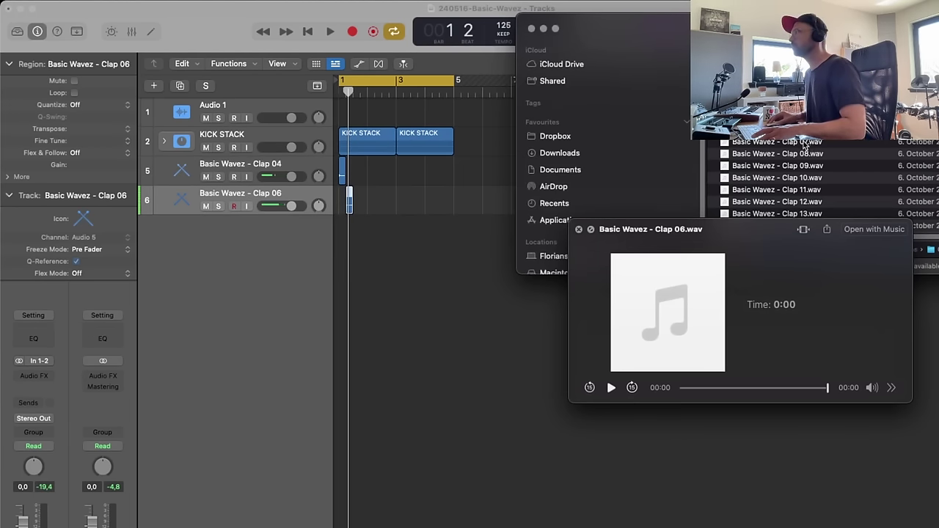
{"action": "key", "text": "Down"}
{"action": "key", "text": "Down"}
{"action": "key", "text": "Down"}
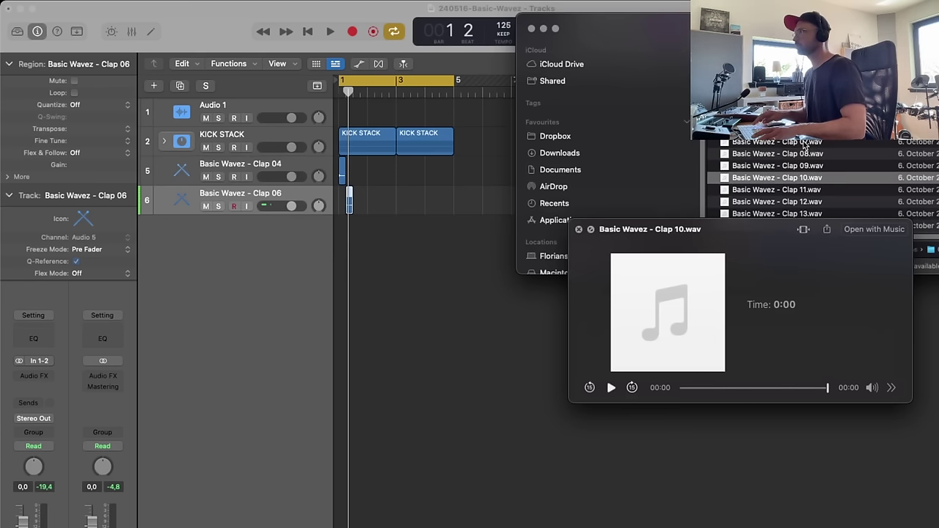
{"action": "key", "text": "Down"}
{"action": "key", "text": "Down"}
{"action": "key", "text": "Down"}
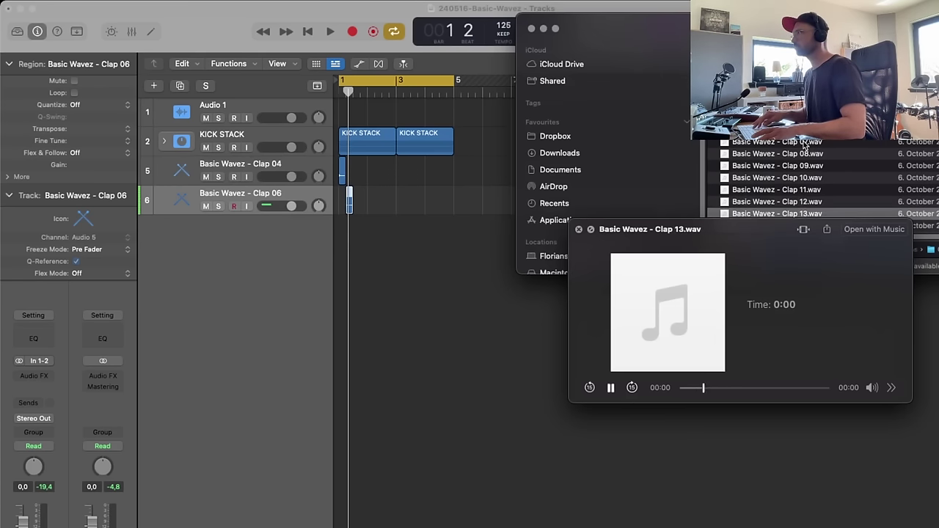
{"action": "key", "text": "space"}
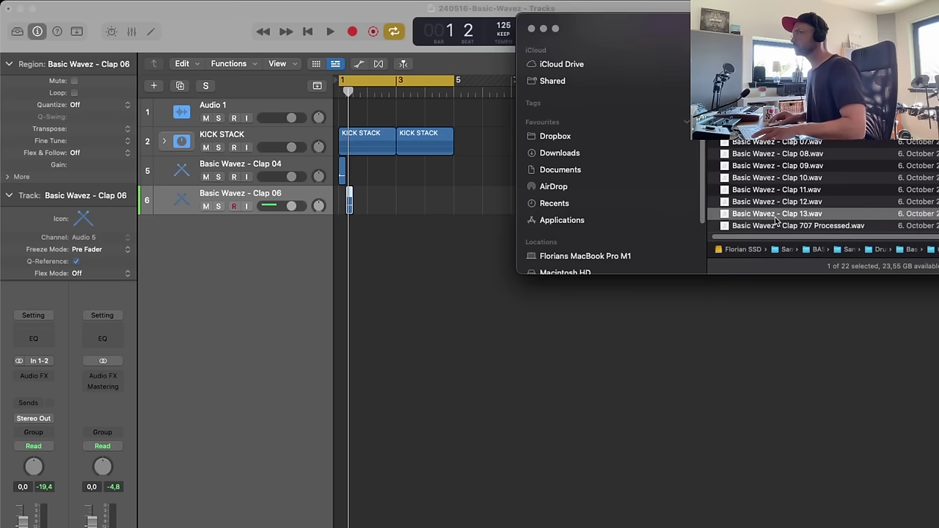
{"action": "left_click_drag", "start_coordinate": [777, 215], "coordinate": [365, 245]}
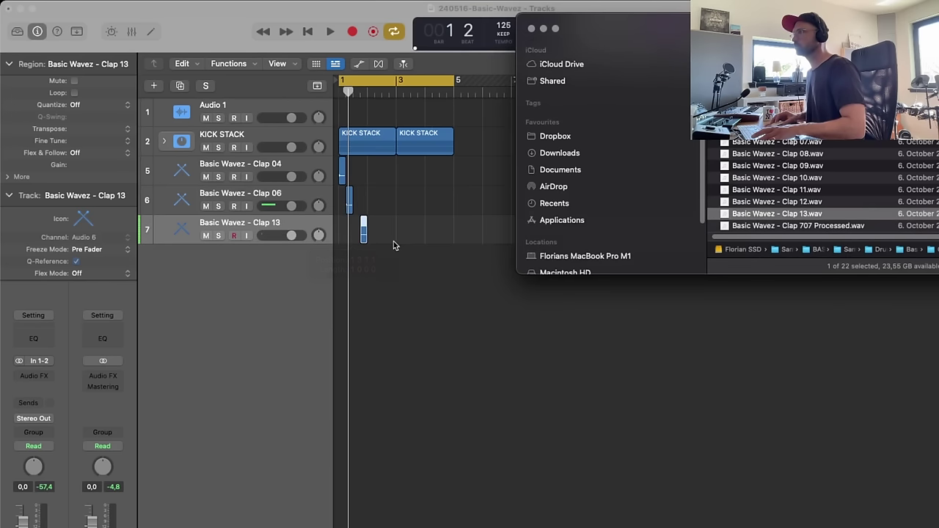
- Back in Logic Pro, mute the Clap 06 and Clap 13 tracks
{"action": "left_click", "coordinate": [397, 245]}
{"action": "scroll", "coordinate": [434, 205], "scroll_direction": "left", "scroll_amount": 1}
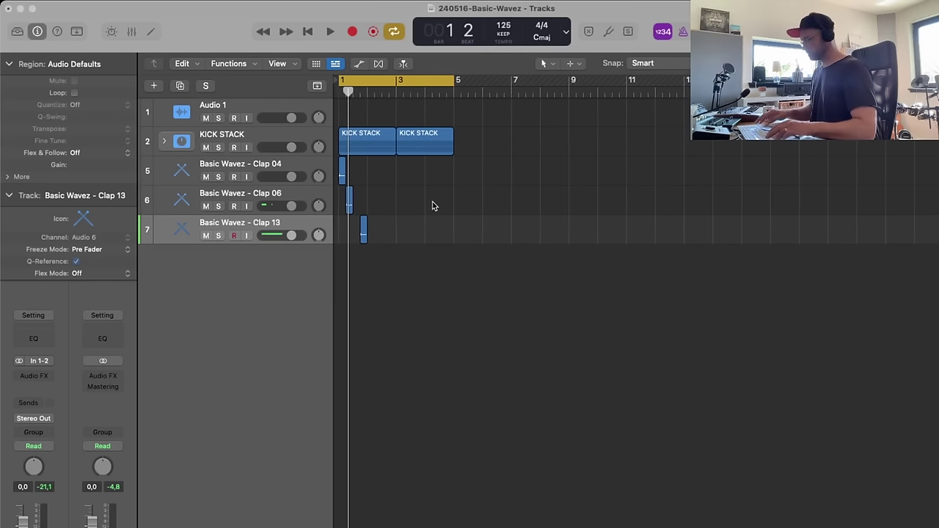
{"action": "key", "text": "super+Up"}
{"action": "key", "text": "super+Right"}
{"action": "key", "text": "super+Right"}
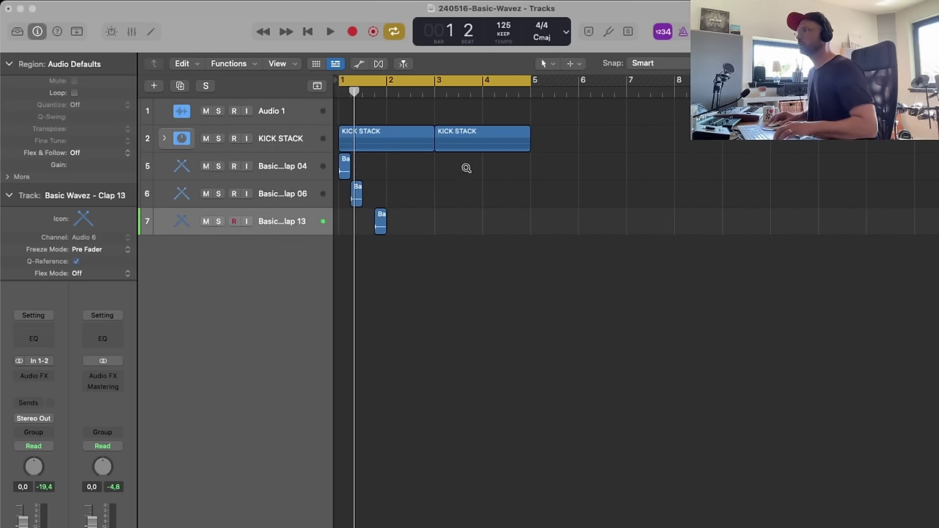
{"action": "left_click_drag", "start_coordinate": [455, 130], "coordinate": [260, 247]}
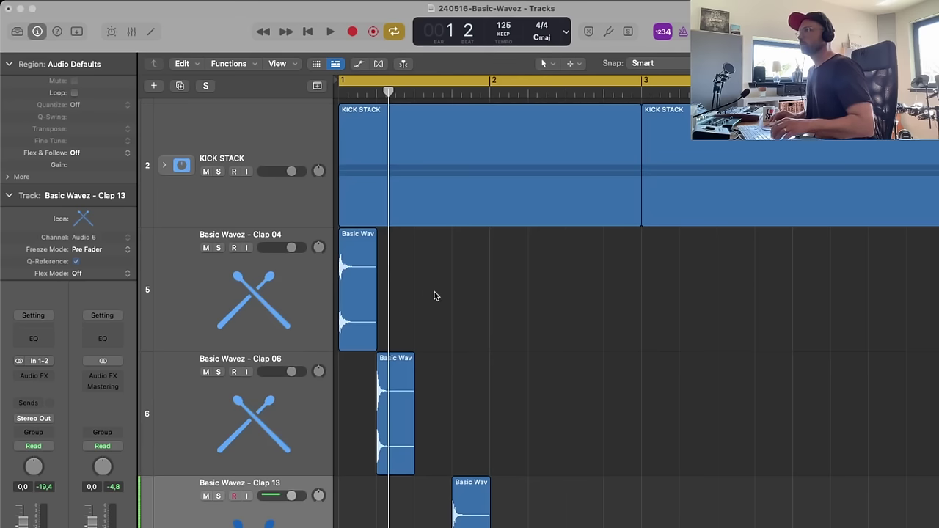
{"action": "left_click", "coordinate": [206, 364]}
{"action": "left_click", "coordinate": [205, 488]}
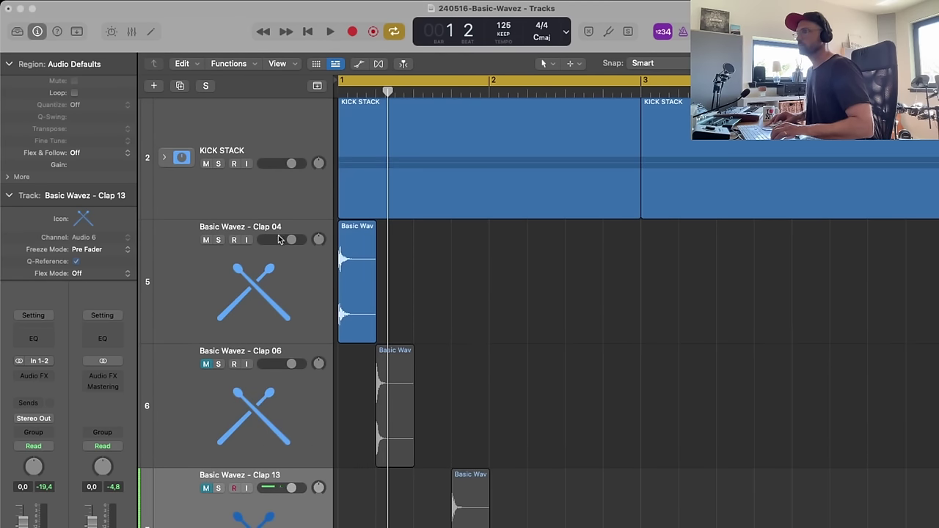
- Lower the Clap 04 track volume to -7.8 dB, move its region to beat 2 of bar 1, and play it briefly
{"action": "left_click_drag", "start_coordinate": [279, 239], "coordinate": [270, 239]}
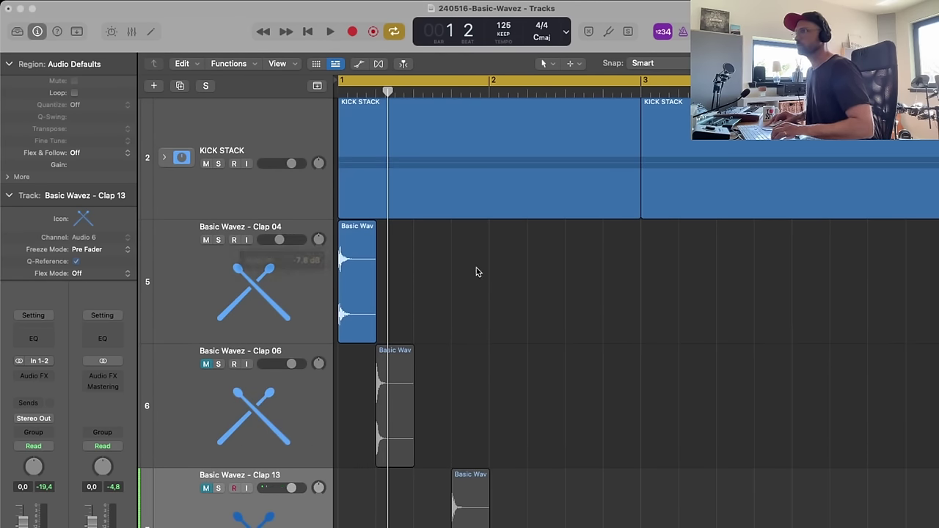
{"action": "left_click_drag", "start_coordinate": [347, 283], "coordinate": [388, 286]}
{"action": "key", "text": "space"}
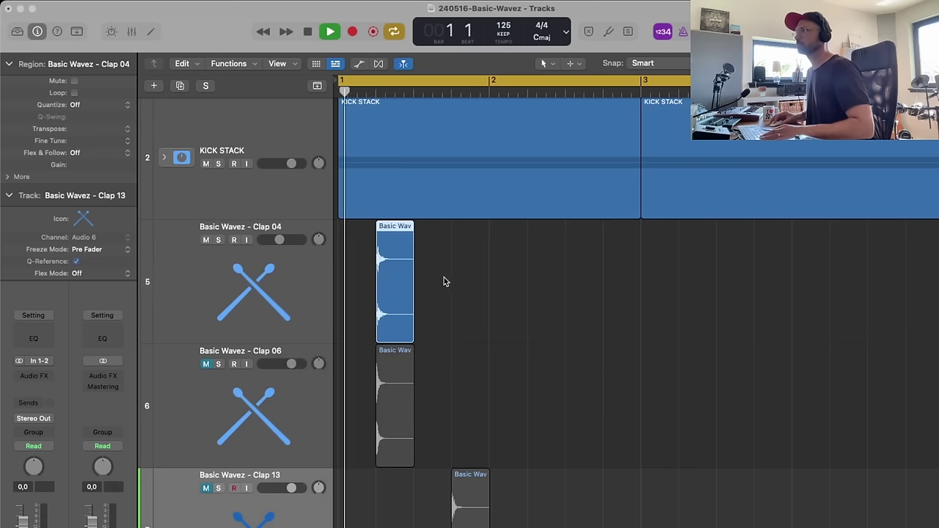
{"action": "key", "text": "space"}
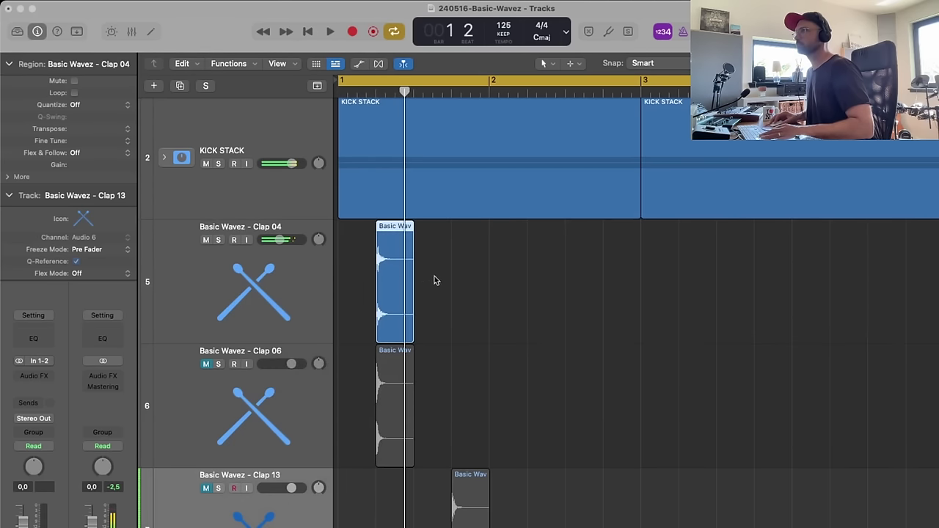
- Copy the Clap 04 region onto beats 2 and 4 of bars 1 to 4 and play the pattern
{"action": "left_click_drag", "start_coordinate": [501, 280], "coordinate": [461, 294]}
{"action": "key", "text": "space"}
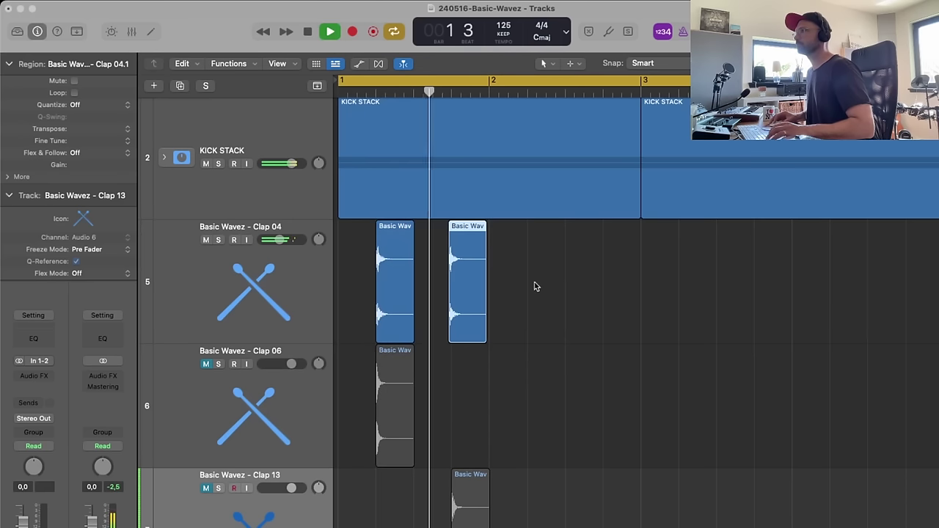
{"action": "key", "text": "space"}
{"action": "left_click_drag", "start_coordinate": [531, 266], "coordinate": [423, 337]}
{"action": "left_click", "coordinate": [467, 339]}
{"action": "left_click_drag", "start_coordinate": [569, 328], "coordinate": [589, 331]}
{"action": "key", "text": "z"}
{"action": "mouse_move", "coordinate": [555, 288]}
{"action": "left_mouse_down"}
{"action": "mouse_move", "coordinate": [400, 307]}
{"action": "mouse_move", "coordinate": [604, 311]}
{"action": "mouse_move", "coordinate": [549, 303]}
{"action": "left_mouse_up"}
{"action": "left_click_drag", "start_coordinate": [394, 305], "coordinate": [698, 294]}
{"action": "key", "text": "space"}
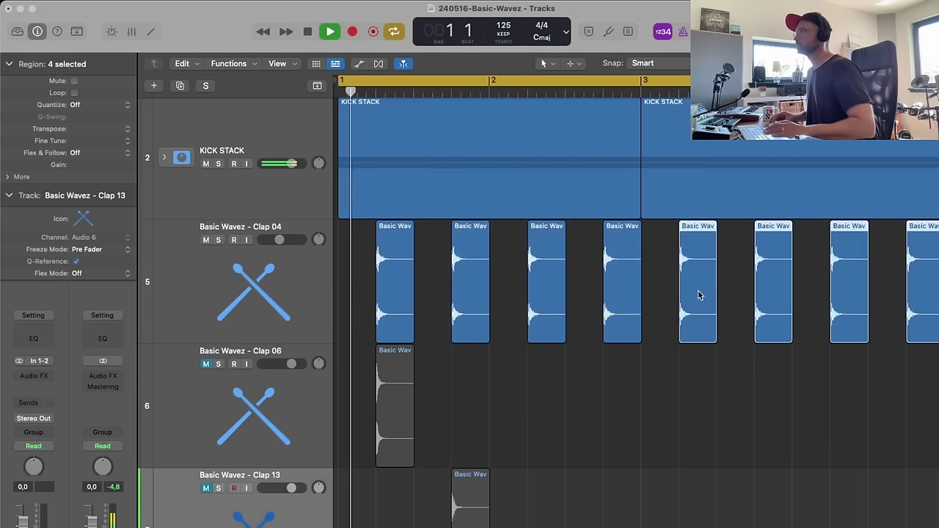
- Trim all eight Clap 04 regions to about a sixteenth note each and play the loop
{"action": "key", "text": "super+Up"}
{"action": "key", "text": "super+Up"}
{"action": "key", "text": "super+Up"}
{"action": "key", "text": "super+Up"}
{"action": "key", "text": "super+Up"}
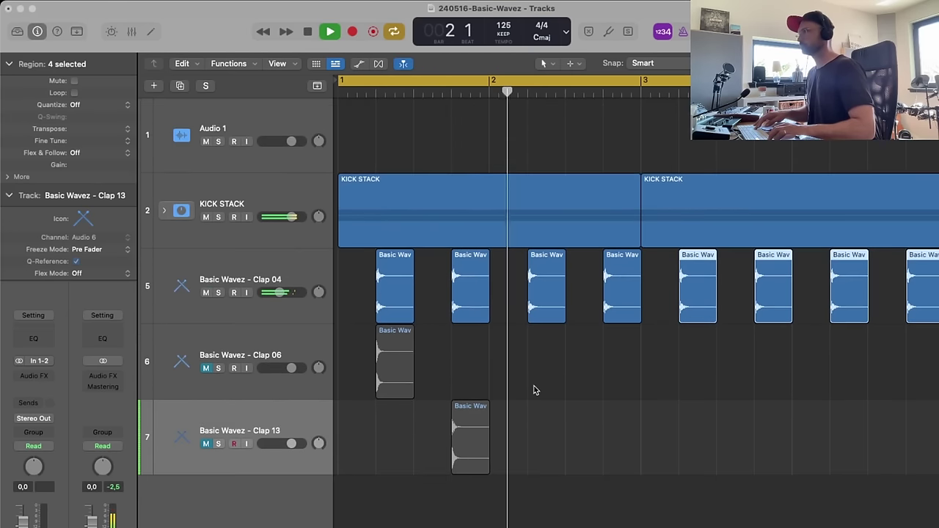
{"action": "key", "text": "super+Left"}
{"action": "key", "text": "super+Left"}
{"action": "key", "text": "space"}
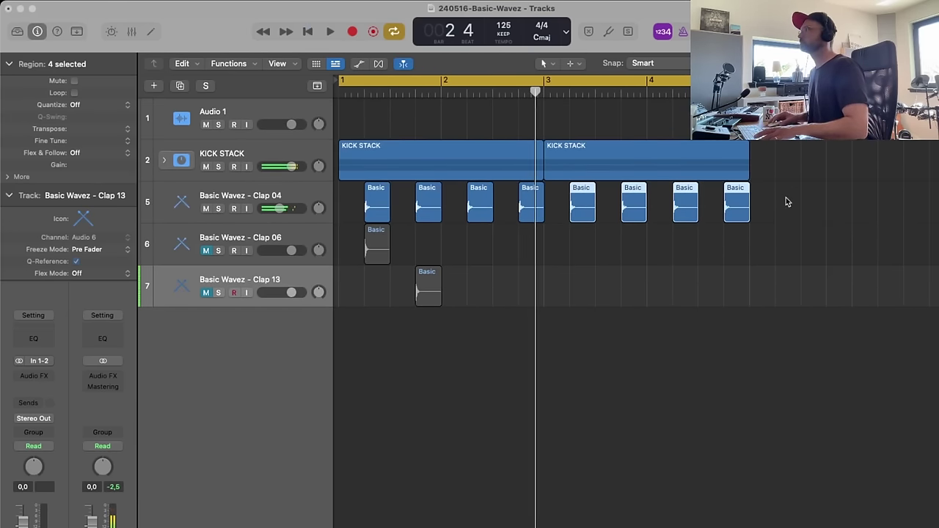
{"action": "left_click_drag", "start_coordinate": [785, 198], "coordinate": [371, 214]}
{"action": "key", "text": "space"}
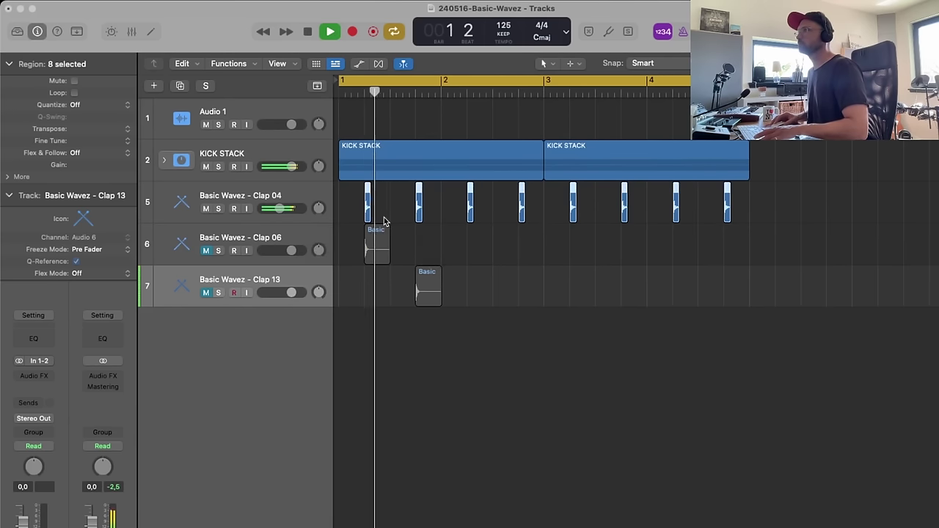
- Apply a fade-out of 10 to all eight Clap 04 regions while listening, and clear the selection
{"action": "left_click_drag", "start_coordinate": [809, 207], "coordinate": [336, 201]}
{"action": "left_click_drag", "start_coordinate": [399, 191], "coordinate": [344, 262]}
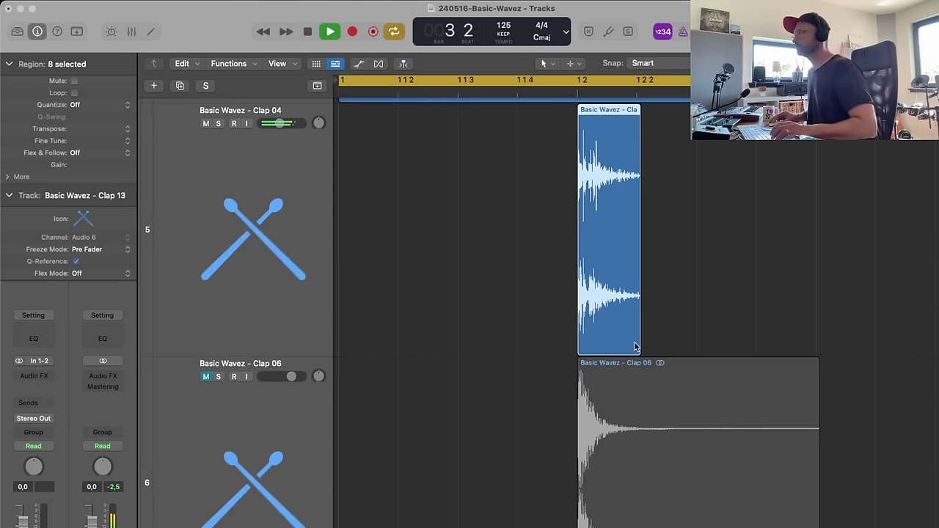
{"action": "left_click", "coordinate": [521, 256], "text": "ctrl+alt"}
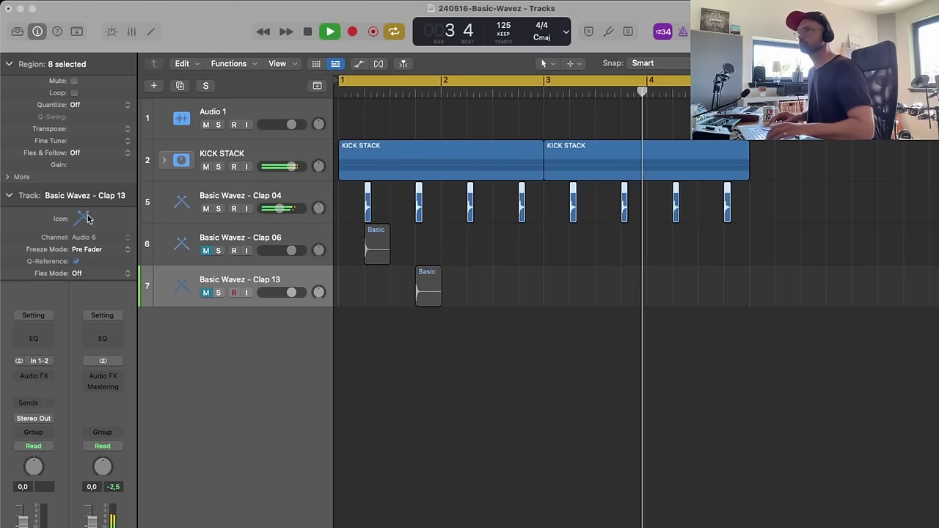
{"action": "left_click", "coordinate": [15, 177]}
{"action": "left_click_drag", "start_coordinate": [74, 224], "coordinate": [74, 217]}
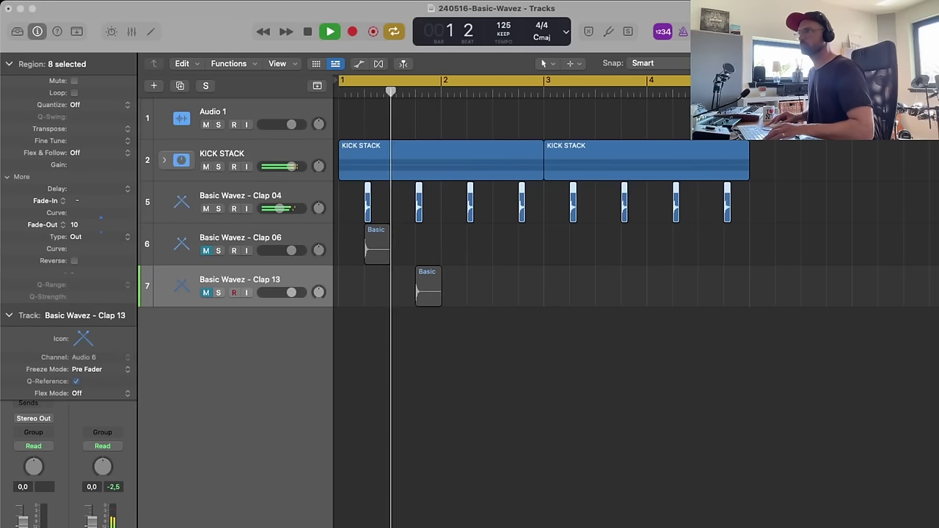
{"action": "left_click", "coordinate": [329, 216]}
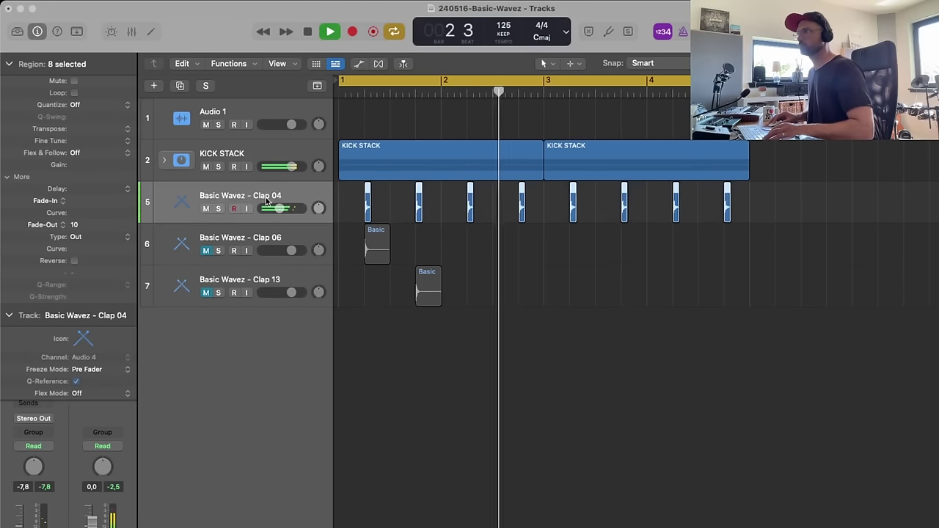
{"action": "key", "text": "space"}
{"action": "left_click", "coordinate": [357, 256]}
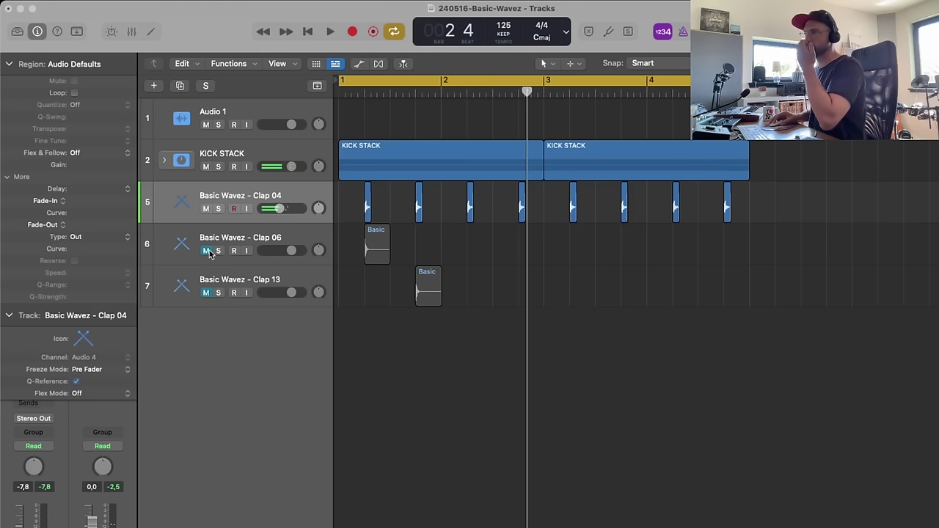
- Unmute the Clap 06 track and lower its volume to -10.0 dB while checking it against the kick and Clap 04
{"action": "left_click", "coordinate": [208, 251]}
{"action": "left_click", "coordinate": [232, 242]}
{"action": "key", "text": "space"}
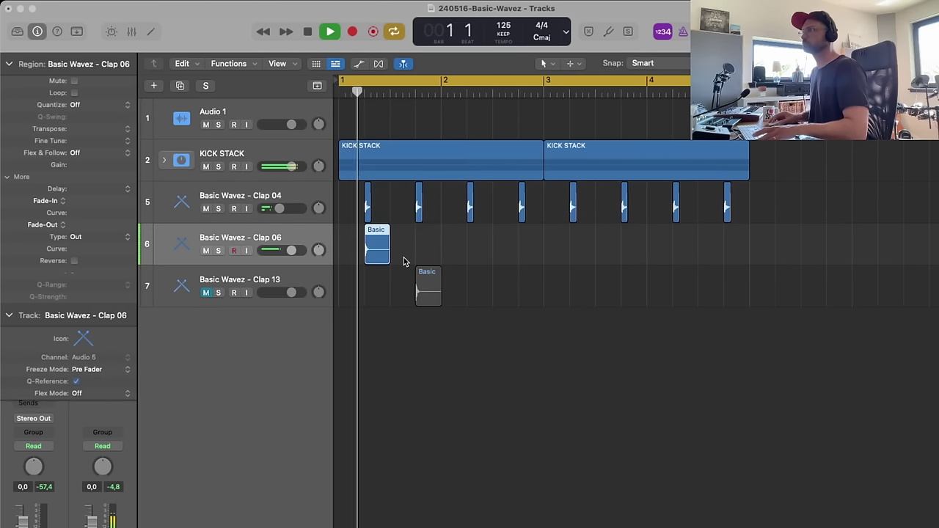
{"action": "key", "text": "space"}
{"action": "left_click_drag", "start_coordinate": [291, 250], "coordinate": [287, 250]}
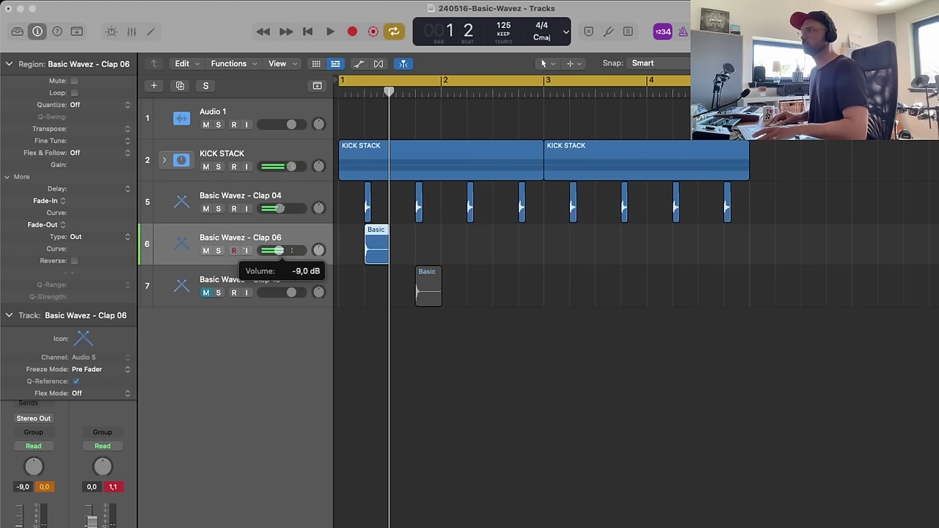
{"action": "key", "text": "space"}
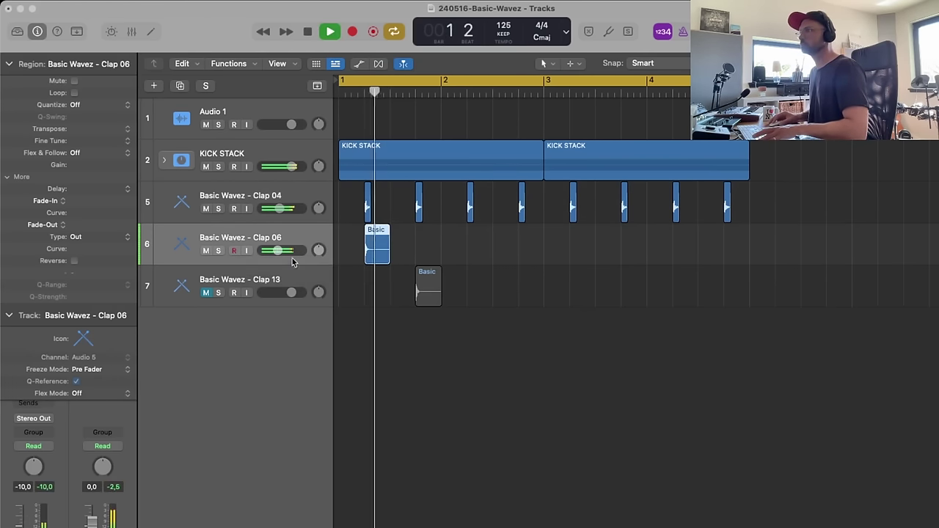
- Raise the Clap 06 track to -6.8 dB, copy its region onto beats 2 and 4 of bars 1 to 4, and play the pattern
{"action": "left_click_drag", "start_coordinate": [273, 250], "coordinate": [281, 250]}
{"action": "left_click", "coordinate": [419, 250]}
{"action": "key", "text": "space"}
{"action": "left_click_drag", "start_coordinate": [373, 255], "coordinate": [481, 250]}
{"action": "left_click_drag", "start_coordinate": [377, 244], "coordinate": [581, 249]}
{"action": "key", "text": "space"}
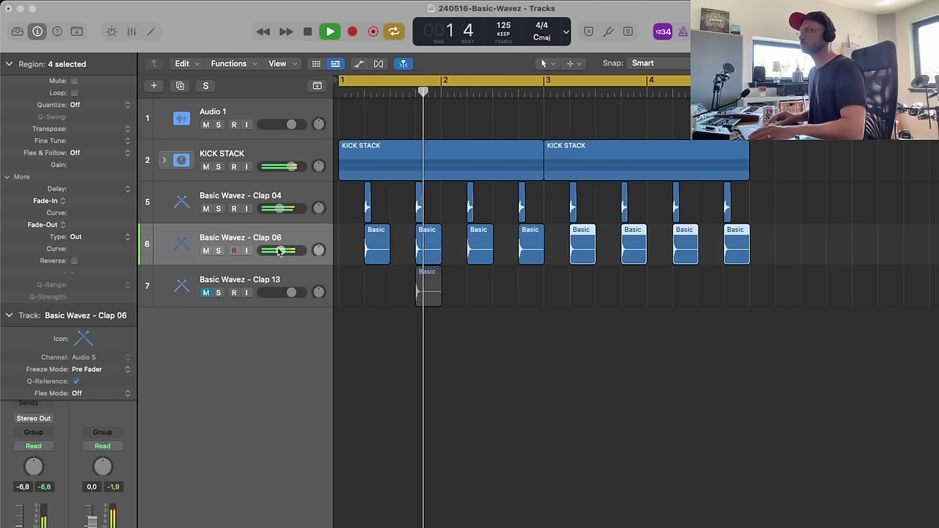
- Lower the Clap 06 track volume to -11.4 dB while the loop plays, and stop playback
{"action": "left_click_drag", "start_coordinate": [281, 250], "coordinate": [275, 251]}
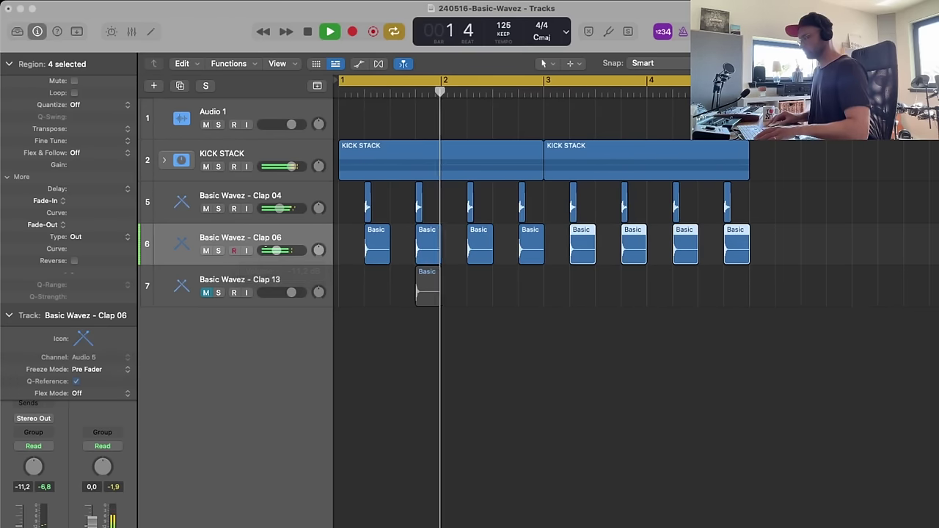
{"action": "left_click_drag", "start_coordinate": [276, 250], "coordinate": [276, 250]}
{"action": "key", "text": "space"}
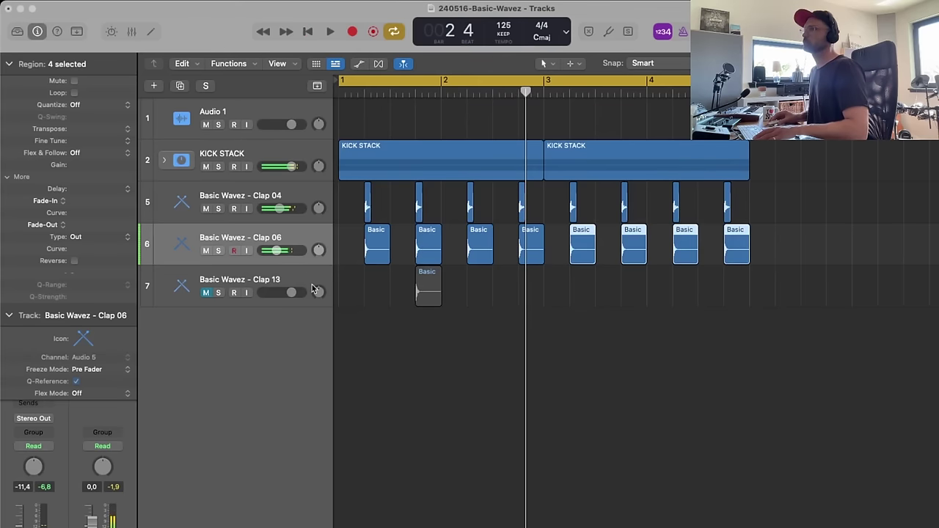
- Unmute and solo the Clap 13 track and lower its volume slightly
{"action": "left_click", "coordinate": [207, 293]}
{"action": "left_click", "coordinate": [218, 293]}
{"action": "left_click", "coordinate": [418, 333]}
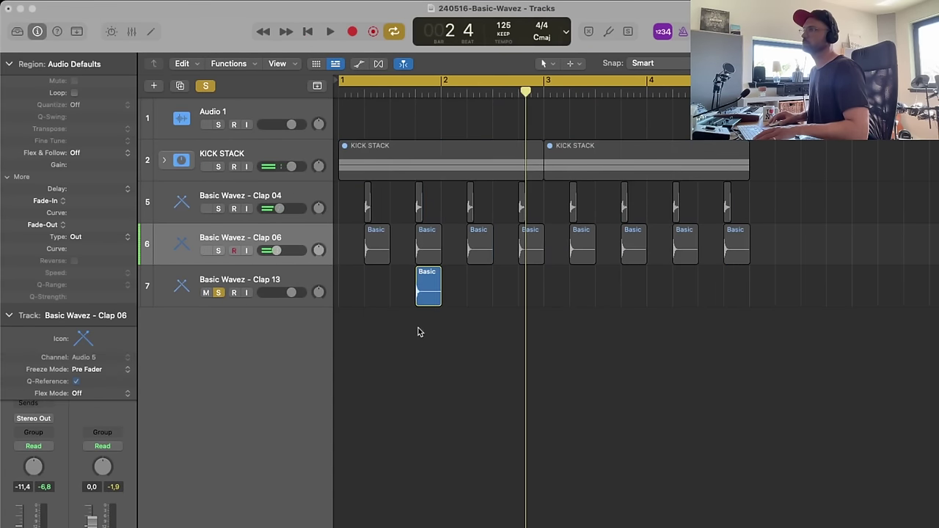
{"action": "left_click_drag", "start_coordinate": [292, 293], "coordinate": [281, 293]}
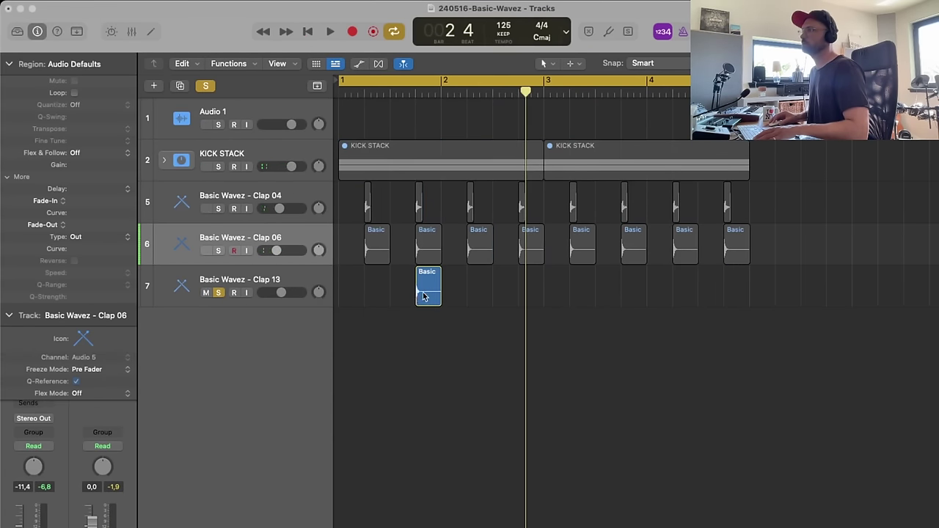
- Place Clap 13 on beats 2 and 4 of bars 1 to 4, play it, and unsolo it to hear it with the other tracks
{"action": "mouse_move", "coordinate": [427, 296]}
{"action": "left_mouse_down"}
{"action": "mouse_move", "coordinate": [369, 297]}
{"action": "mouse_move", "coordinate": [442, 300]}
{"action": "mouse_move", "coordinate": [426, 295]}
{"action": "left_mouse_up"}
{"action": "key", "text": "space"}
{"action": "key", "text": "space"}
{"action": "mouse_move", "coordinate": [492, 291]}
{"action": "left_mouse_down"}
{"action": "mouse_move", "coordinate": [371, 294]}
{"action": "mouse_move", "coordinate": [475, 296]}
{"action": "left_mouse_up"}
{"action": "left_click_drag", "start_coordinate": [609, 297], "coordinate": [581, 301]}
{"action": "key", "text": "space"}
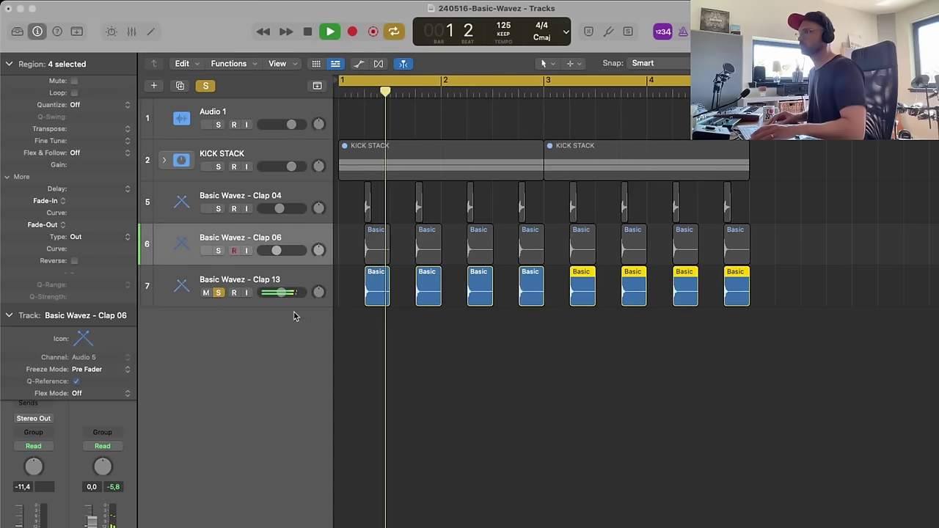
{"action": "left_click", "coordinate": [219, 292]}
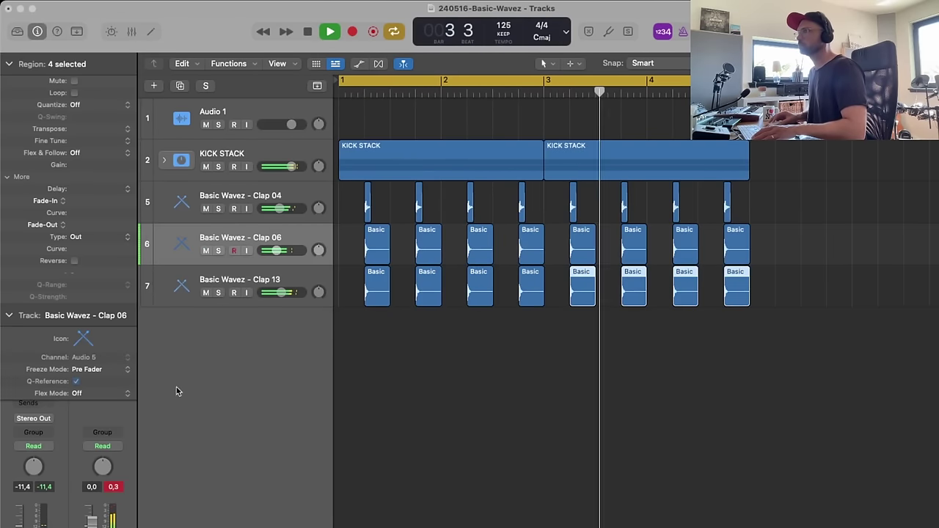
- Fine-tune the Clap 06 track volume to -11.6 dB during playback, stop, and clear the region selection
{"action": "left_click_drag", "start_coordinate": [276, 250], "coordinate": [275, 250]}
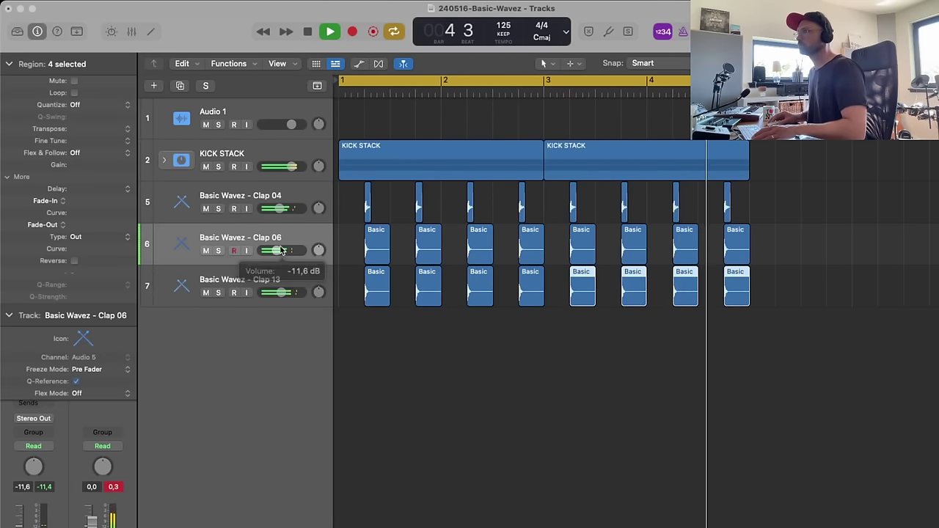
{"action": "key", "text": "space"}
{"action": "left_click", "coordinate": [352, 219]}
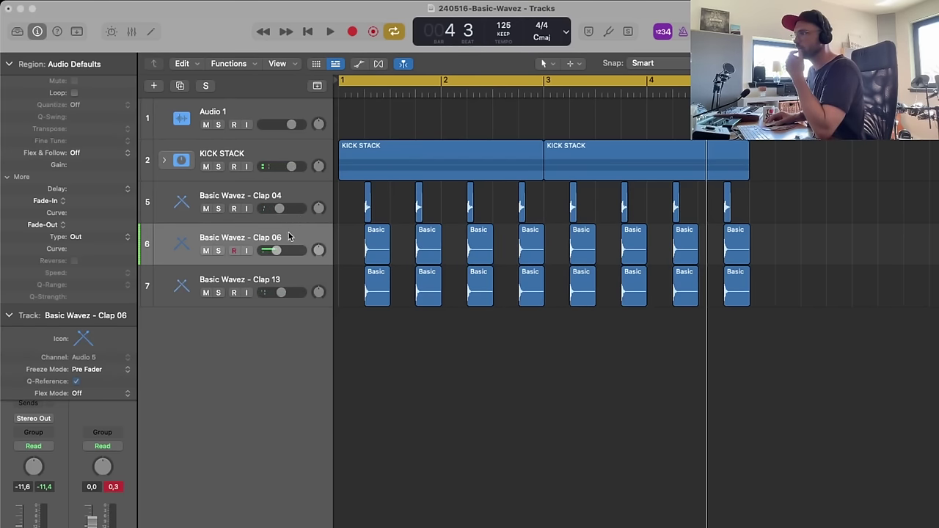
- Solo Clap 06, listen to it briefly, and insert a stereo Sample Delay on its track
{"action": "left_click", "coordinate": [223, 251]}
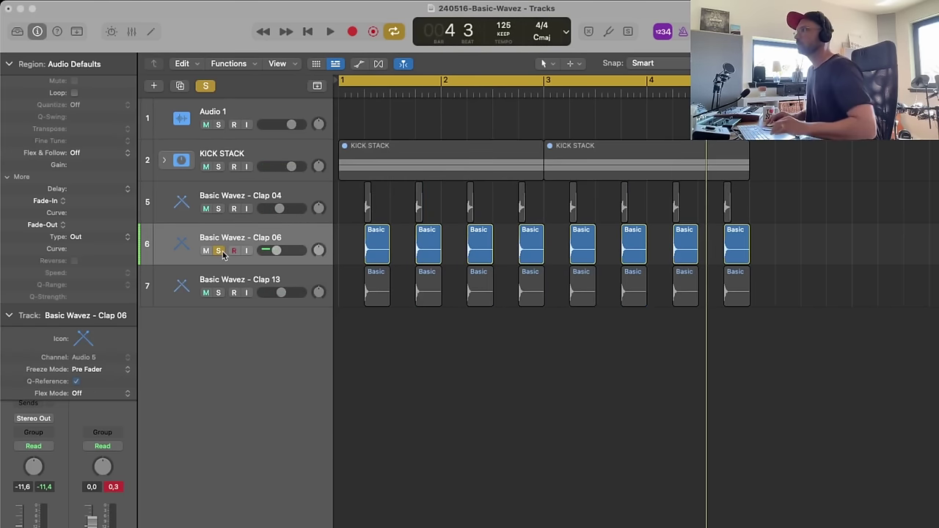
{"action": "key", "text": "space"}
{"action": "key", "text": "space"}
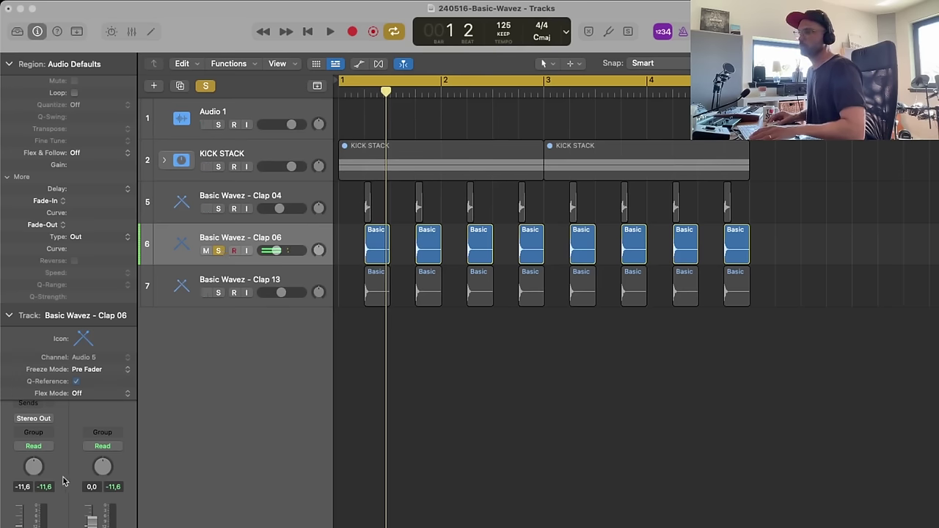
{"action": "left_click", "coordinate": [16, 320]}
{"action": "left_click", "coordinate": [33, 377]}
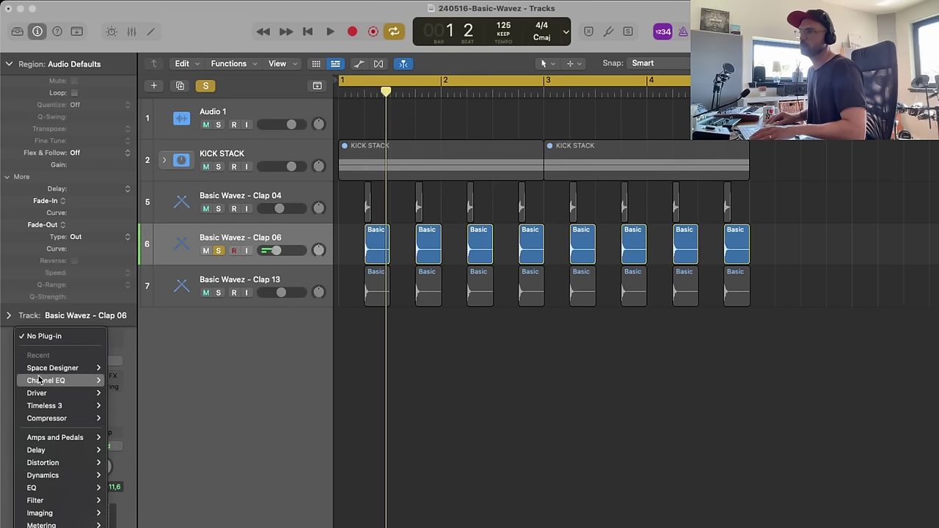
{"action": "mouse_move", "coordinate": [74, 451]}
{"action": "mouse_move", "coordinate": [139, 475]}
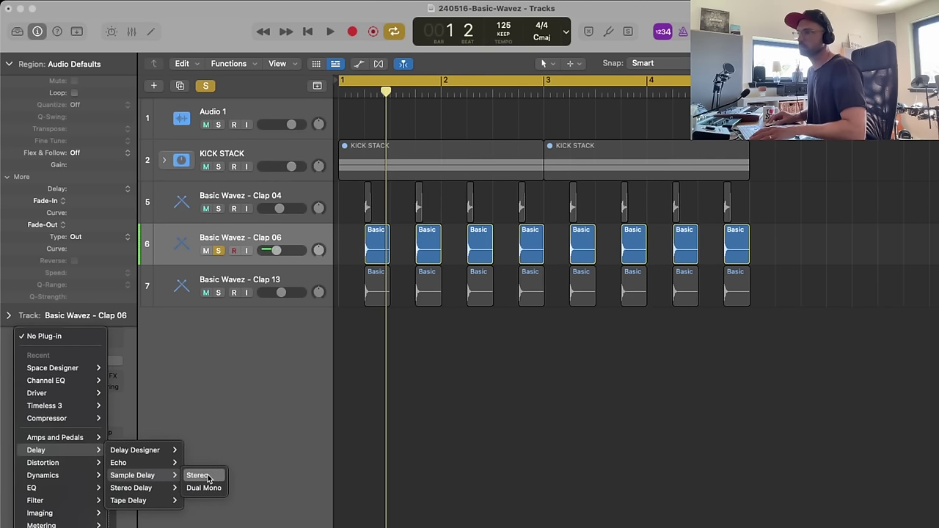
{"action": "left_click", "coordinate": [208, 478]}
- Set the Sample Delay's left delay to 333 samples, listen to the widened clap, and close the plug-in window
{"action": "left_click_drag", "start_coordinate": [401, 266], "coordinate": [400, 260]}
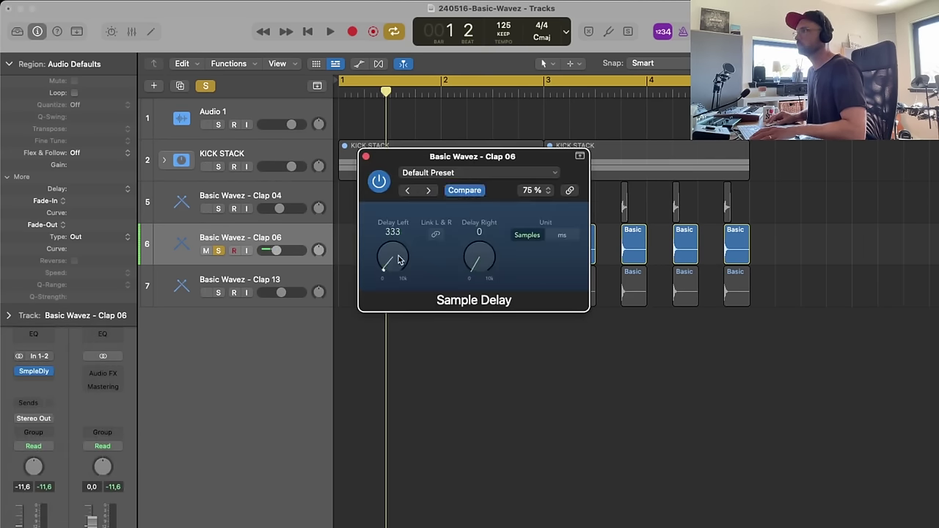
{"action": "key", "text": "space"}
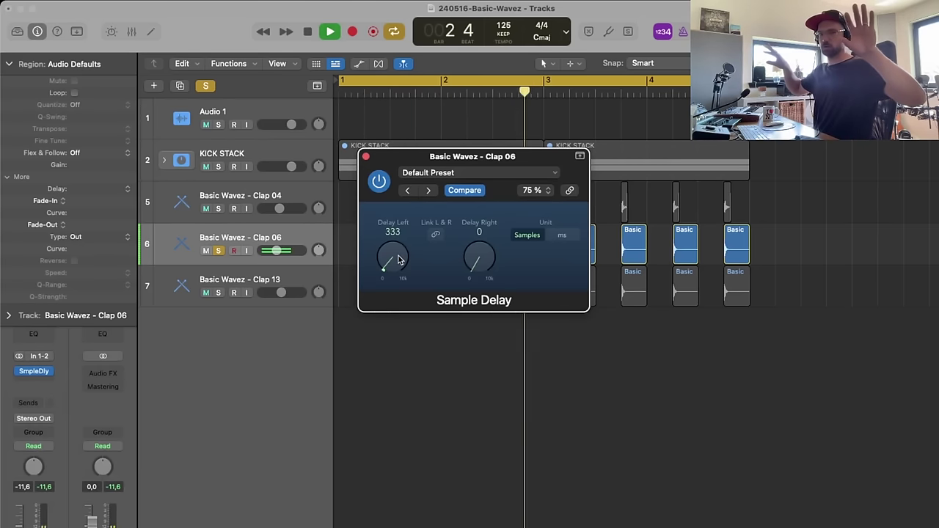
{"action": "key", "text": "space"}
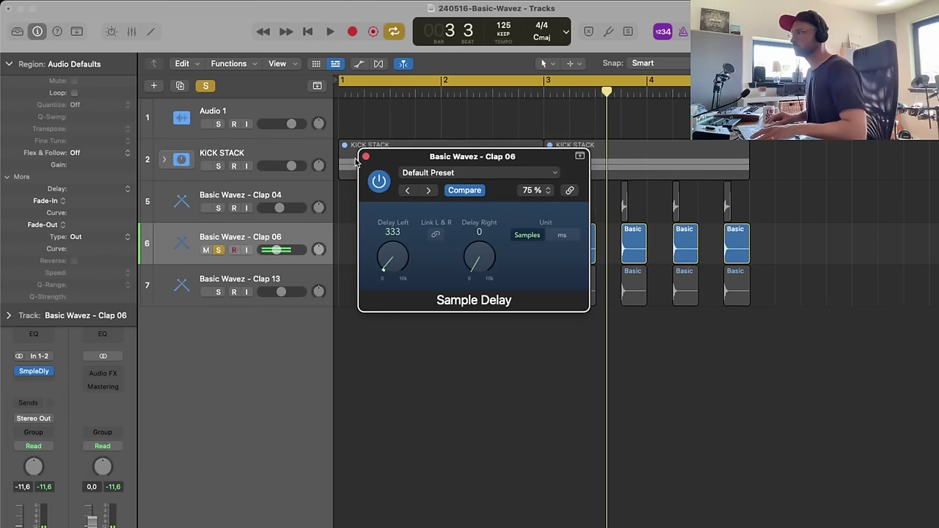
{"action": "left_click", "coordinate": [367, 157]}
- Add Clap 04, Clap 13 and the KICK STACK to the soloed tracks in turn while playing the layered pattern
{"action": "left_click", "coordinate": [219, 208]}
{"action": "key", "text": "space"}
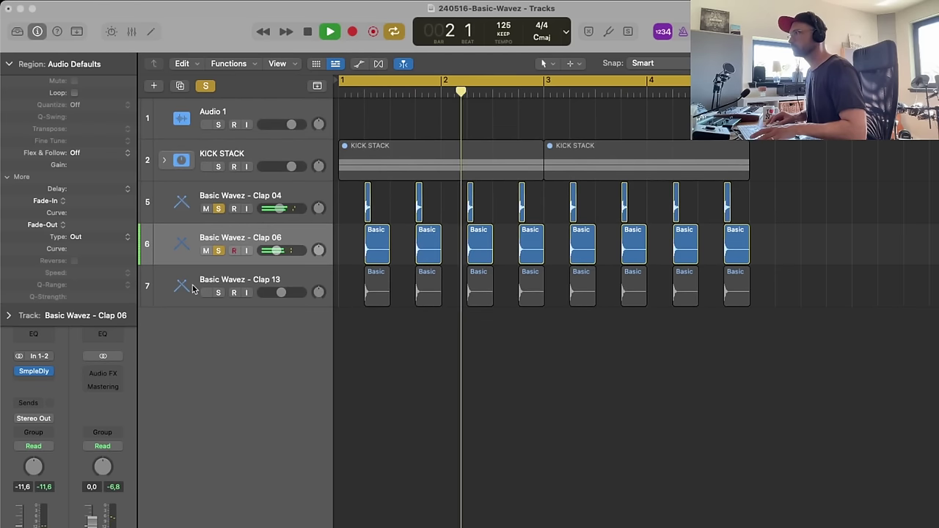
{"action": "left_click", "coordinate": [218, 293]}
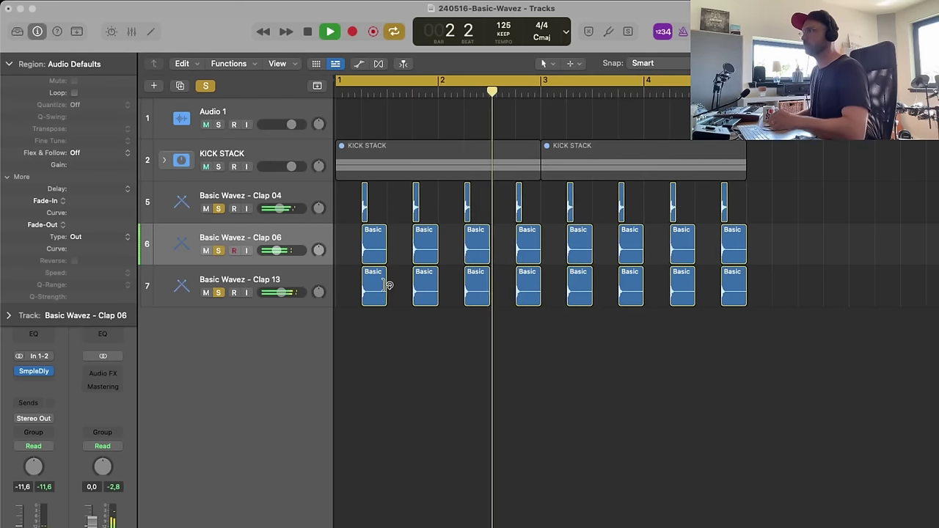
{"action": "key", "text": "space"}
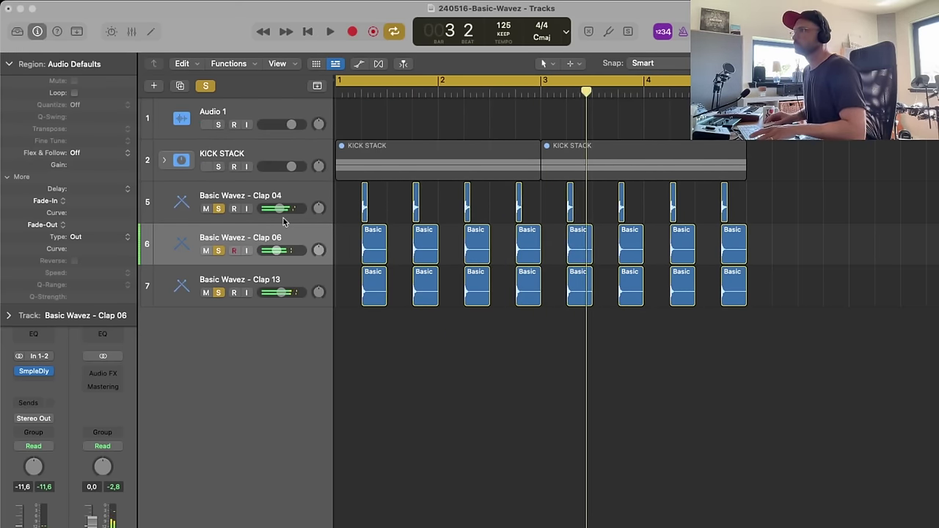
{"action": "left_click", "coordinate": [217, 168]}
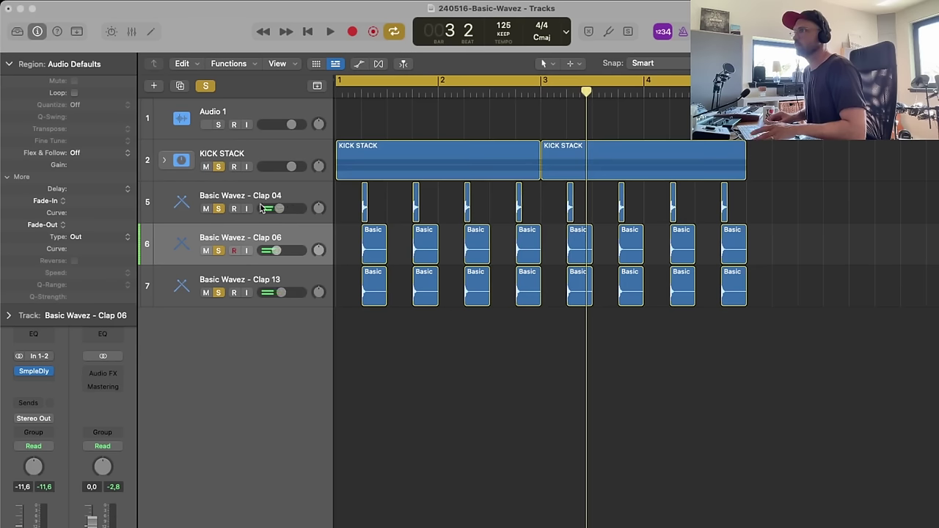
{"action": "key", "text": "space"}
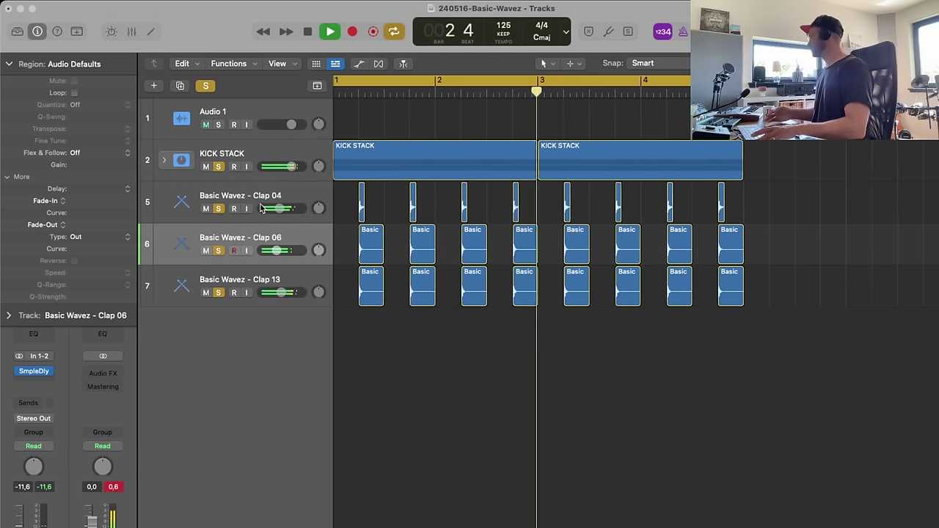
{"action": "key", "text": "space"}
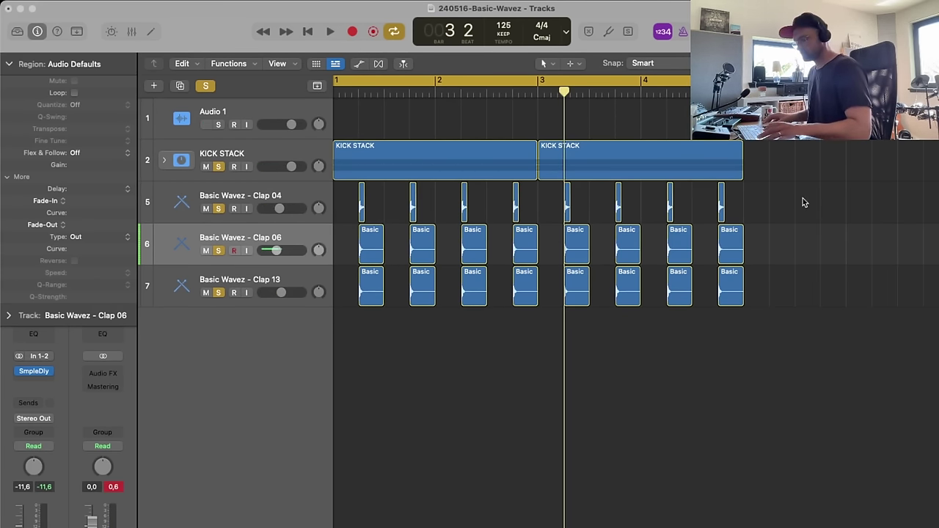
- Switch to Finder and browse from the clap samples up to the BASIC WAVEZ folder, checking the Melodic House & Techno Essentials pack
{"action": "key", "text": "super+Tab"}
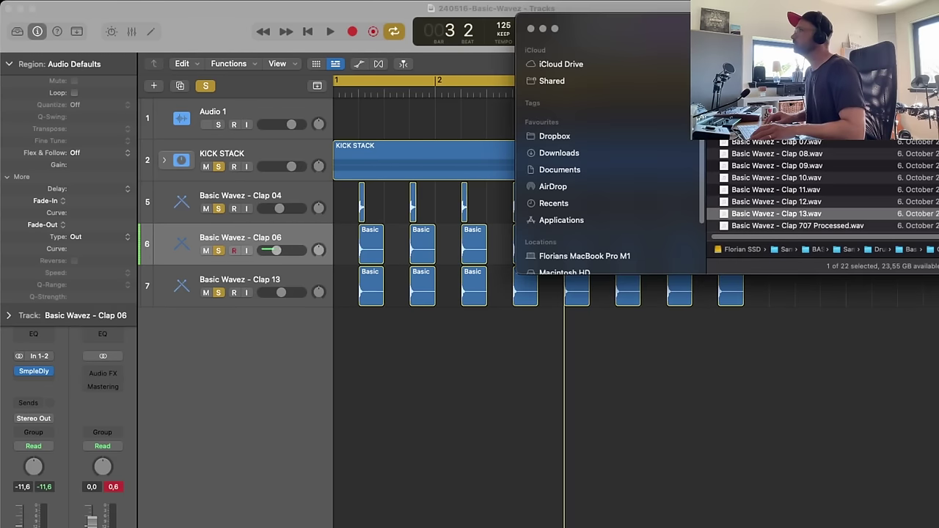
{"action": "key", "text": "super+Up"}
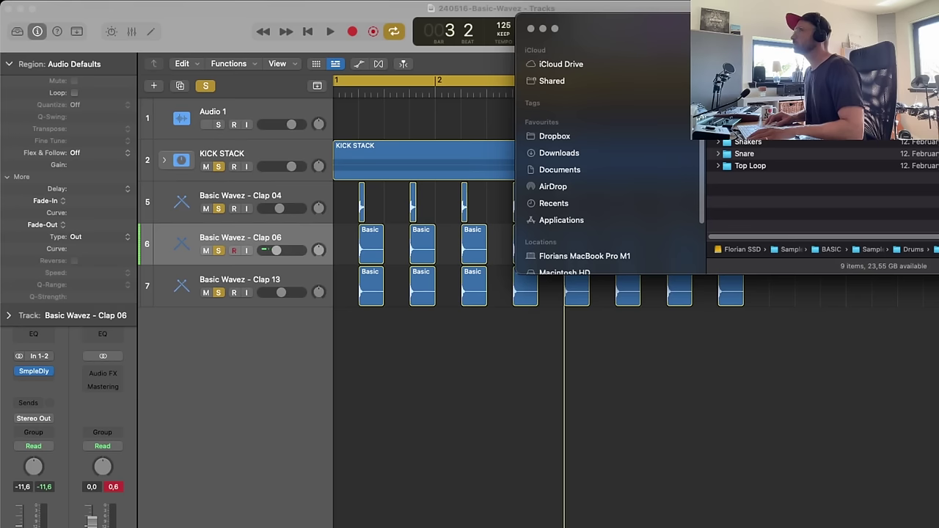
{"action": "key", "text": "super+Up"}
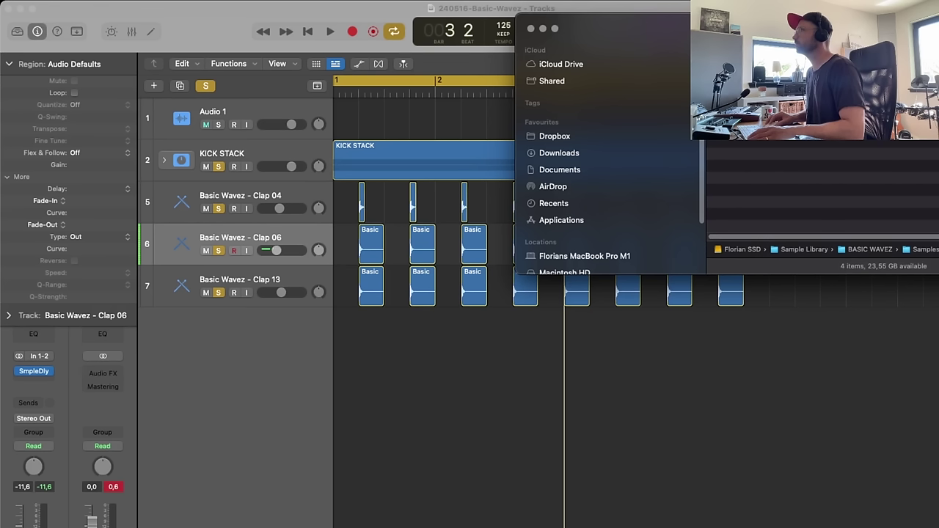
{"action": "key", "text": "Right"}
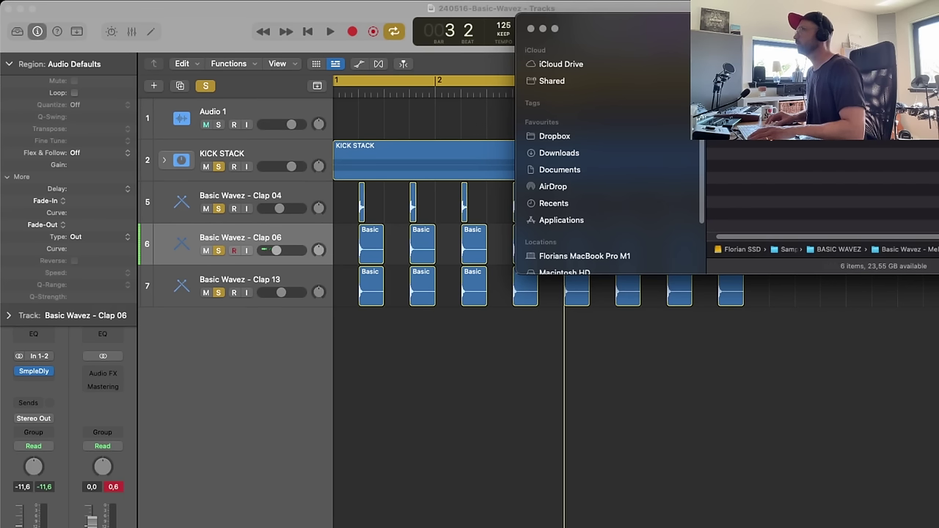
{"action": "key", "text": "Down"}
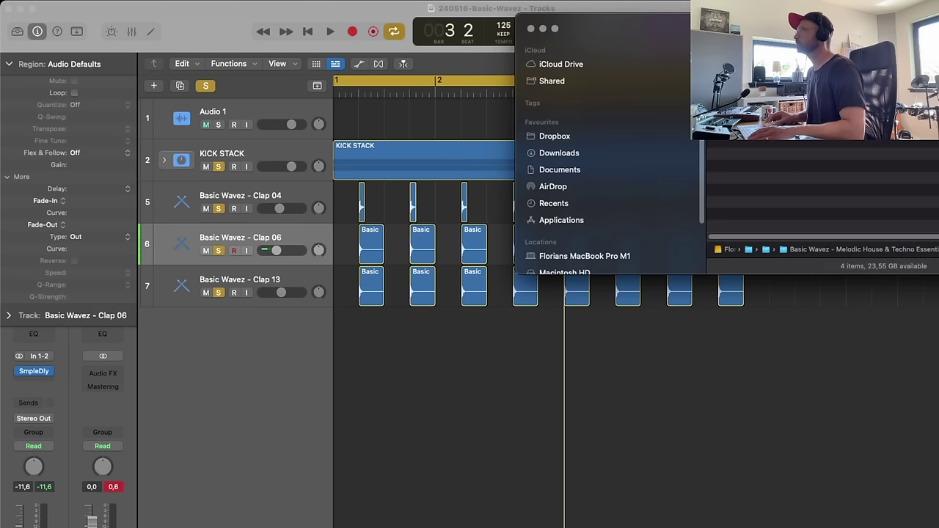
{"action": "key", "text": "super+Up"}
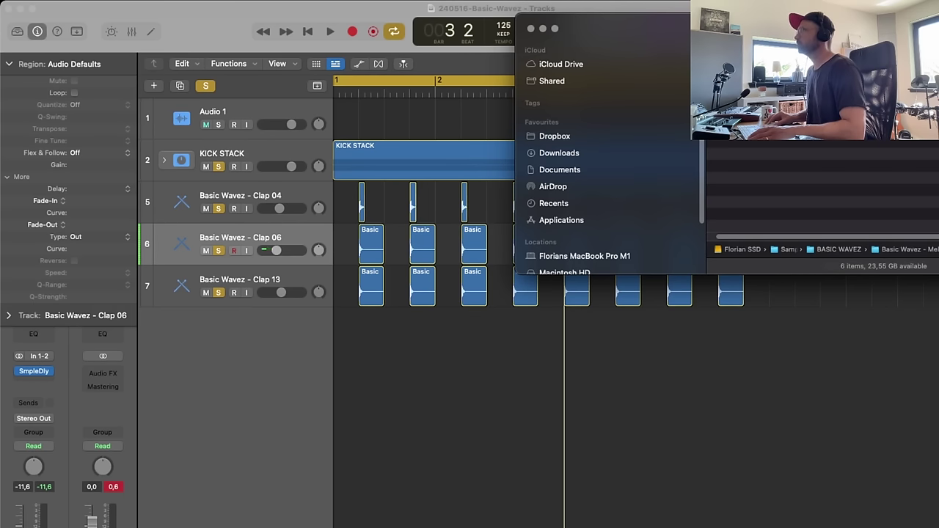
{"action": "key", "text": "super+Up"}
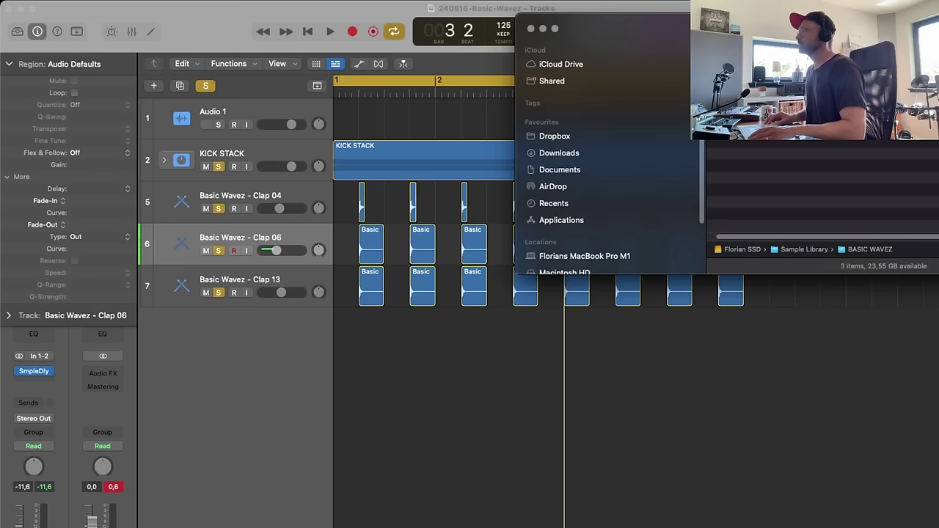
- Open the Top Loop folder inside the Basic Wavez drum samples and audition Top Loop 123 01.wav
{"action": "key", "text": "super+Down"}
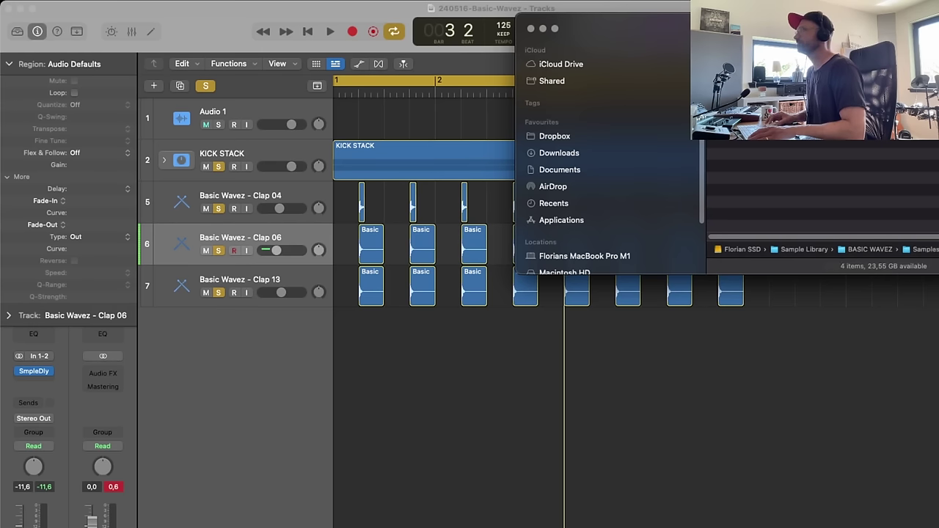
{"action": "key", "text": "Right"}
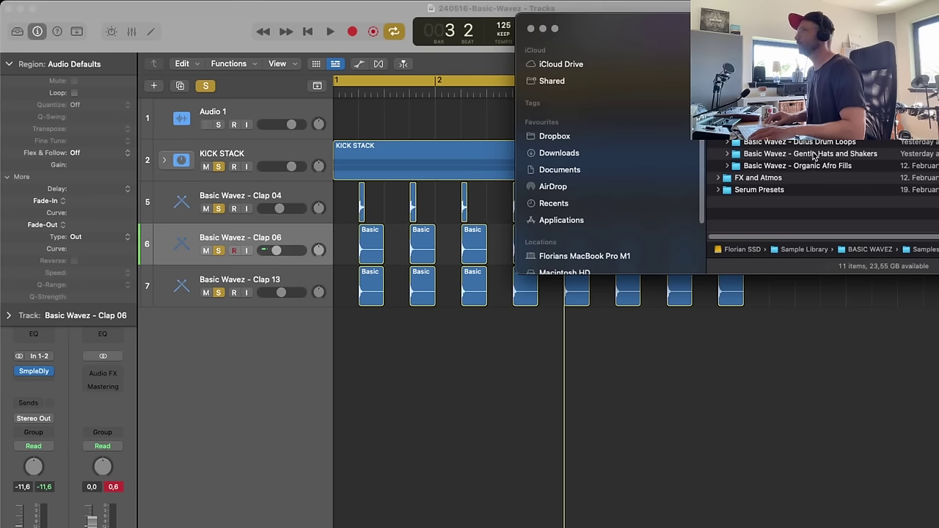
{"action": "key", "text": "super+Down"}
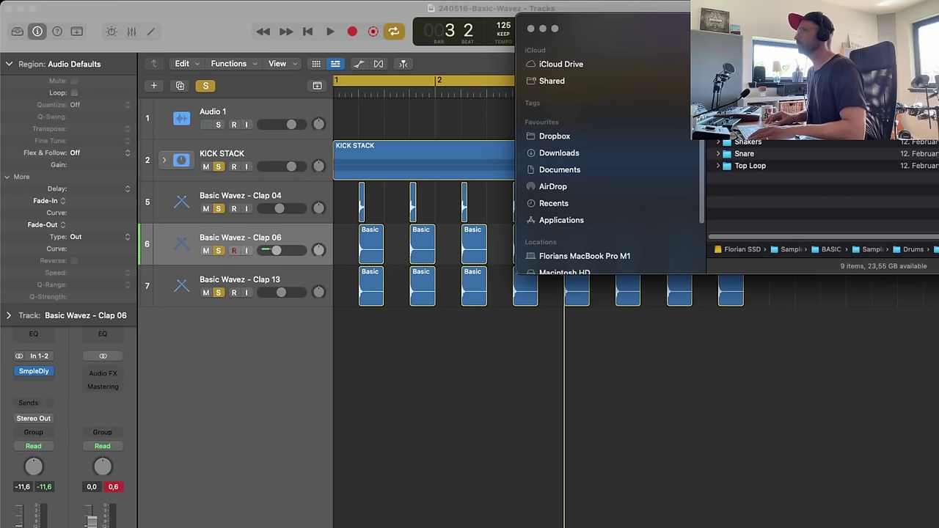
{"action": "double_click", "coordinate": [750, 166]}
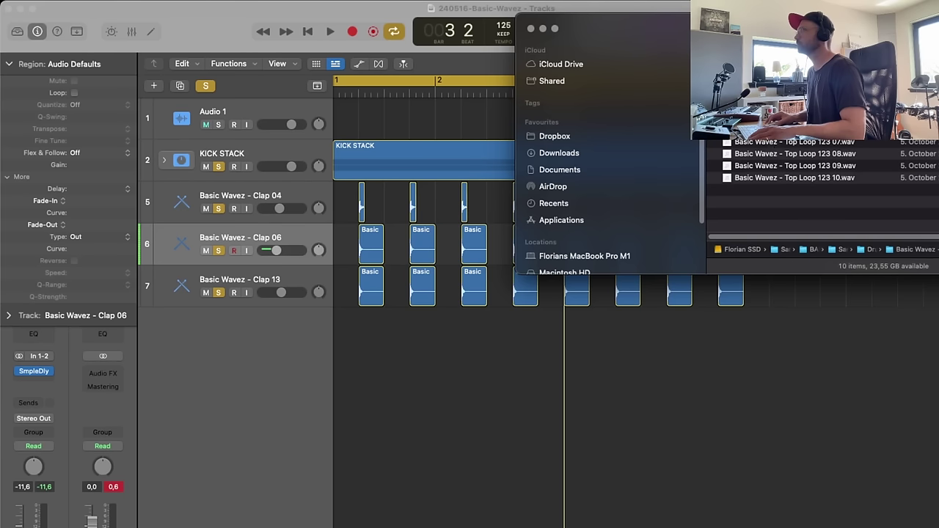
{"action": "key", "text": "space"}
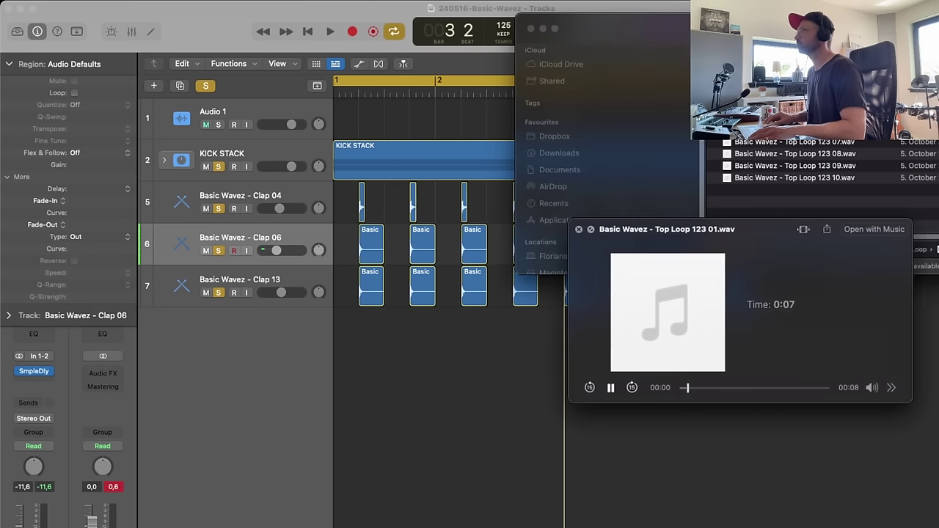
{"action": "key", "text": "space"}
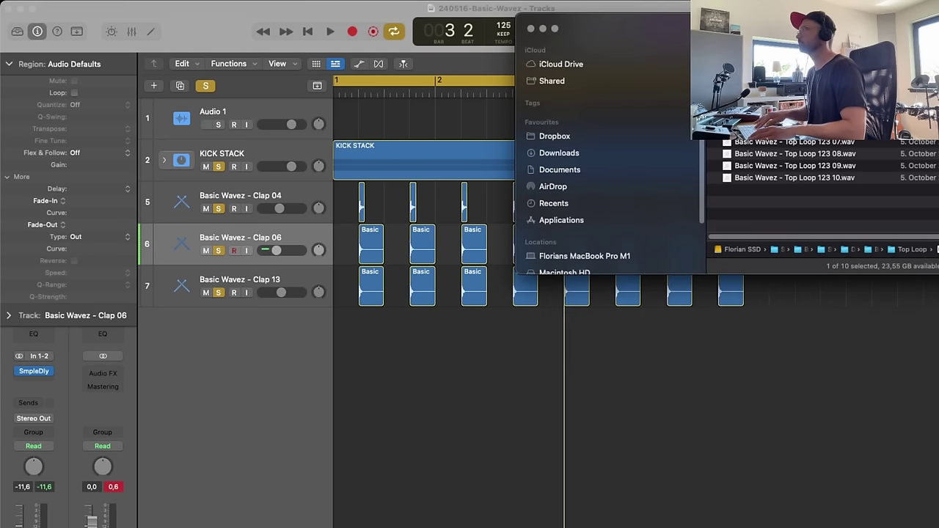
- Audition the Basic Wavez top loops from Top Loop 123 02.wav to Top Loop 123 07.wav in turn and close the preview
{"action": "key", "text": "space"}
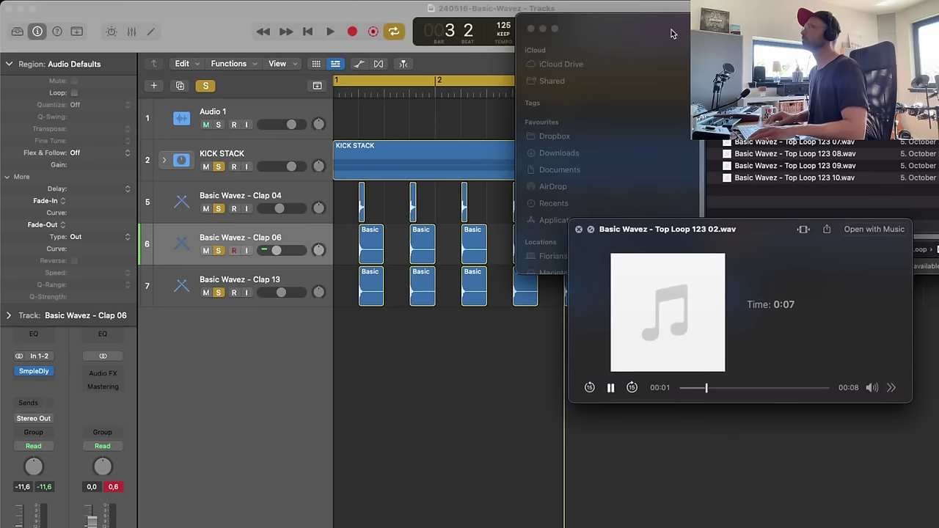
{"action": "left_click_drag", "start_coordinate": [672, 34], "coordinate": [320, 292]}
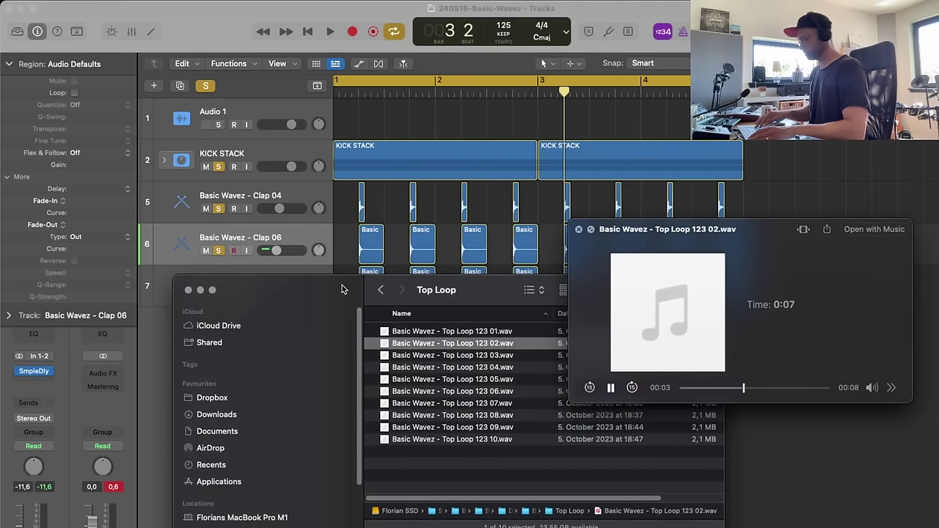
{"action": "key", "text": "Down"}
{"action": "key", "text": "Down"}
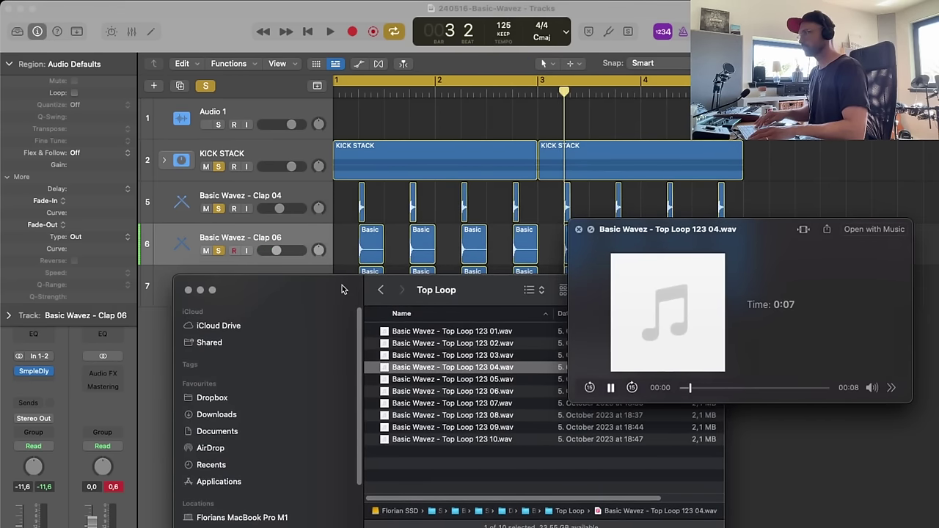
{"action": "key", "text": "Down"}
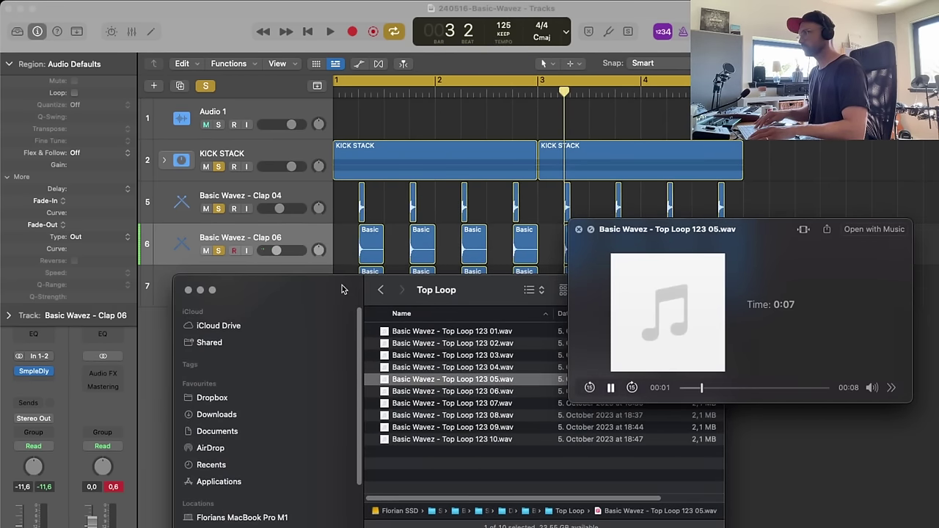
{"action": "key", "text": "Down"}
{"action": "key", "text": "Down"}
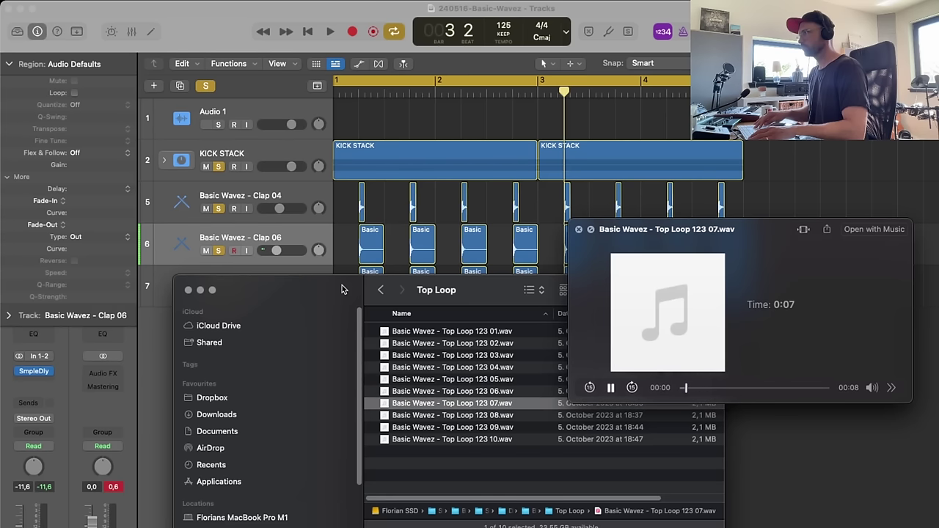
{"action": "key", "text": "space"}
- Browse from the Top Loop folder up to Samples For videos, checking the Claps folder and collapsing Drums, and move the Finder window aside
{"action": "left_click", "coordinate": [382, 292]}
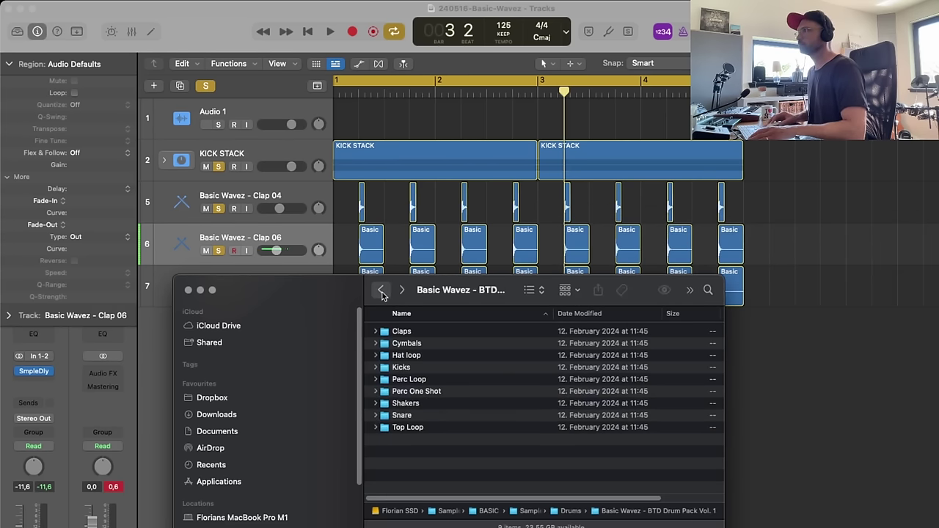
{"action": "left_click", "coordinate": [374, 331]}
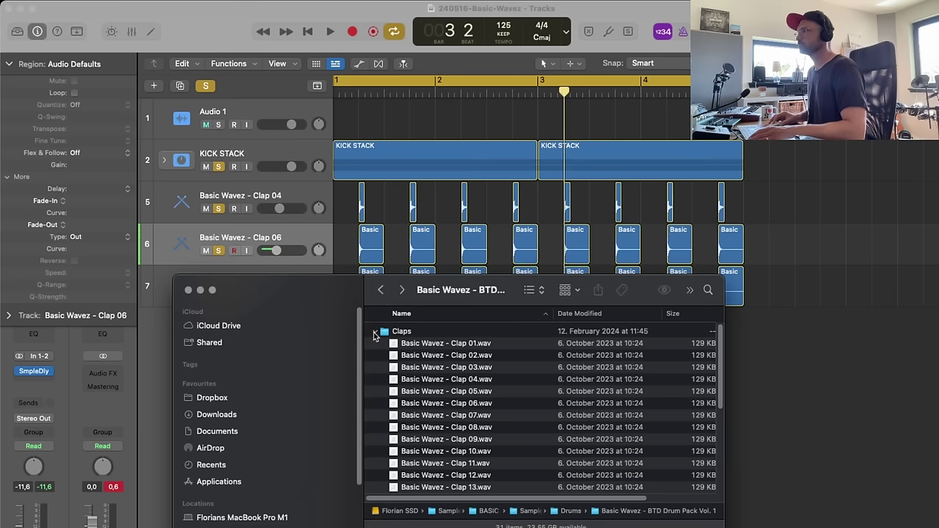
{"action": "left_click", "coordinate": [375, 331]}
{"action": "left_click", "coordinate": [381, 291]}
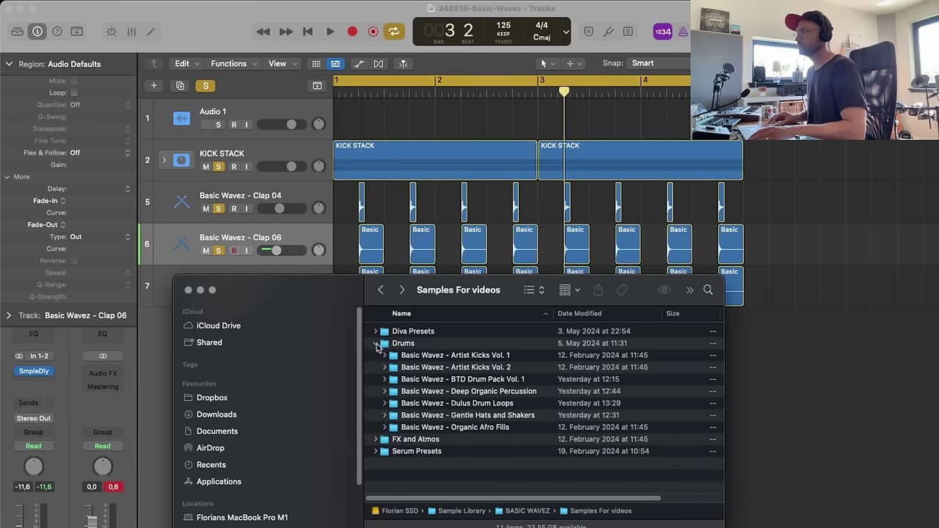
{"action": "left_click", "coordinate": [376, 343]}
{"action": "left_click_drag", "start_coordinate": [445, 287], "coordinate": [862, 269]}
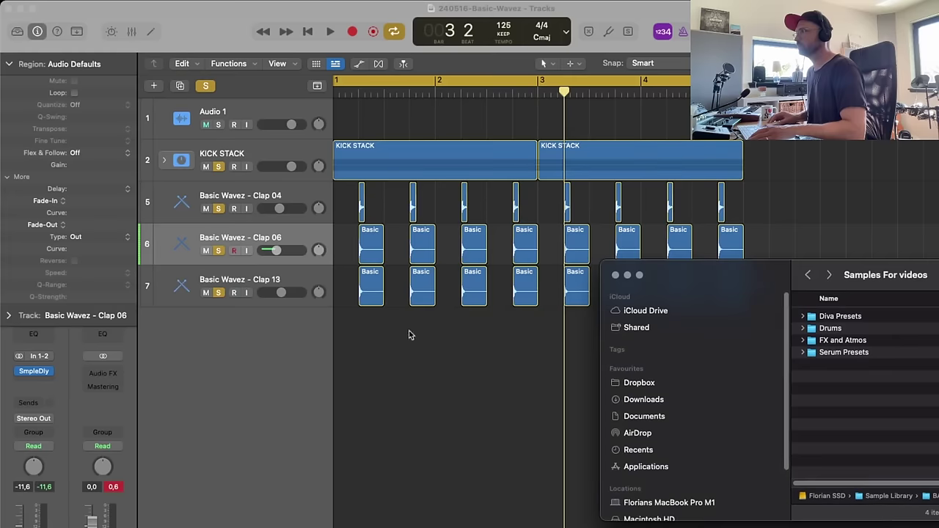
- Return to Logic Pro and shift the Clap 13 region on beat 2 of bar 1 slightly earlier than the grid
{"action": "left_click", "coordinate": [411, 333]}
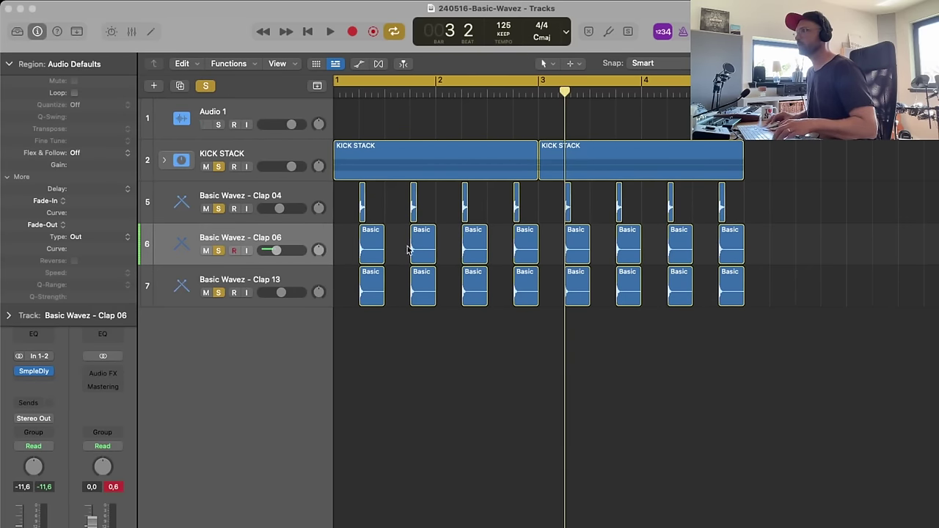
{"action": "left_click_drag", "start_coordinate": [399, 268], "coordinate": [337, 308], "text": "ctrl+alt"}
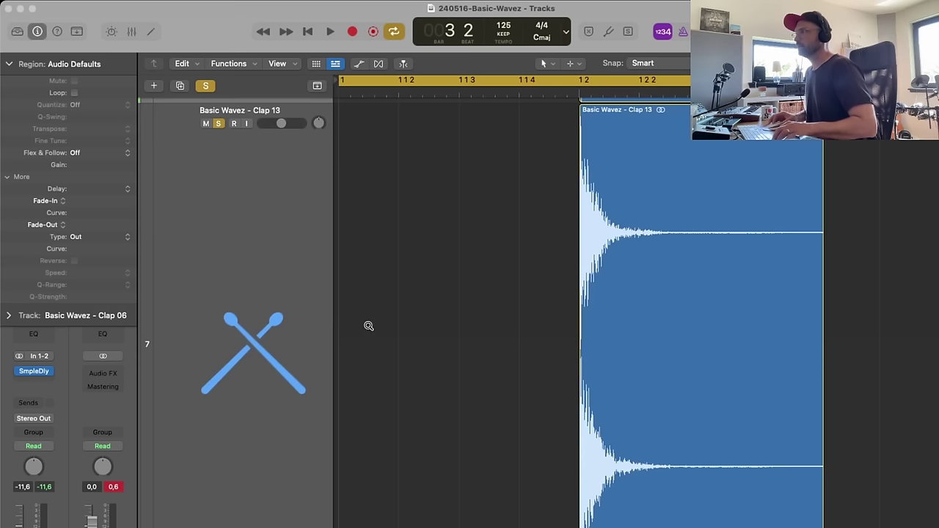
{"action": "left_click_drag", "start_coordinate": [629, 284], "coordinate": [534, 393], "text": "ctrl+alt"}
{"action": "left_click_drag", "start_coordinate": [721, 290], "coordinate": [583, 386], "text": "ctrl+alt"}
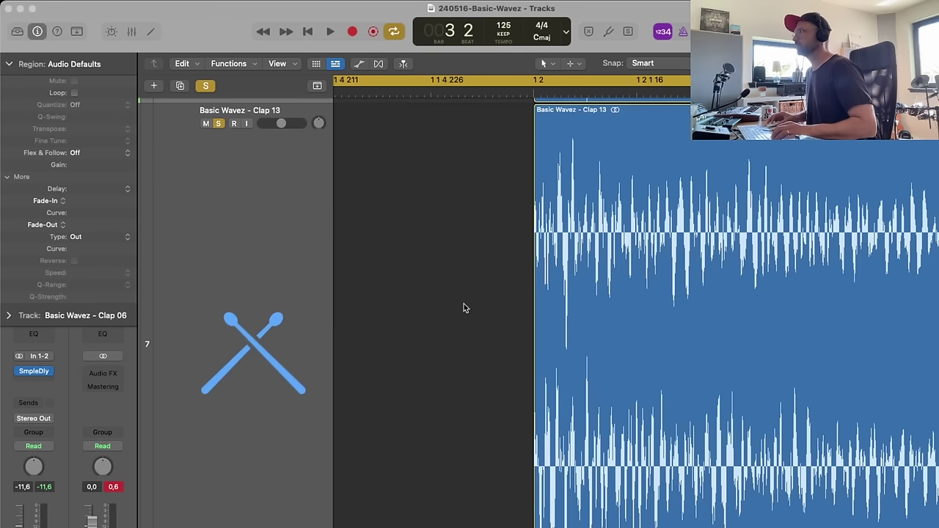
{"action": "left_click", "coordinate": [599, 298]}
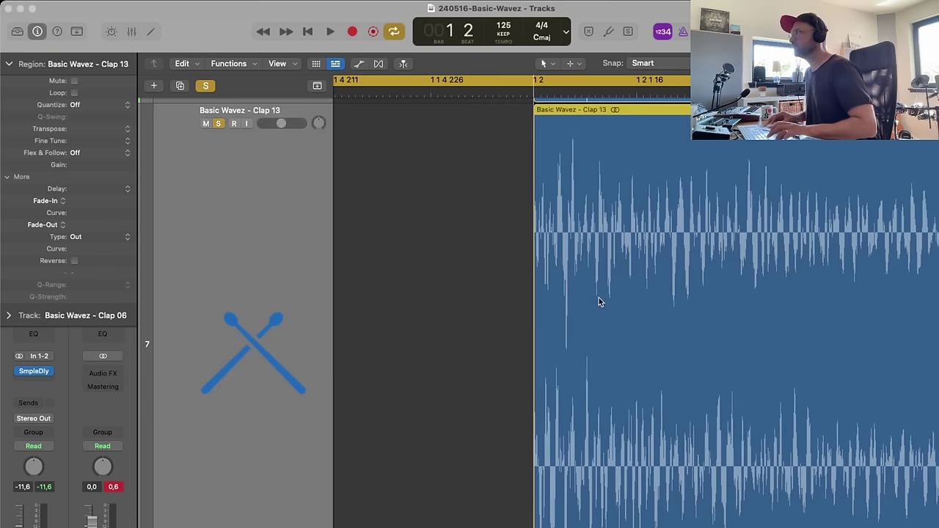
{"action": "left_click", "coordinate": [596, 301]}
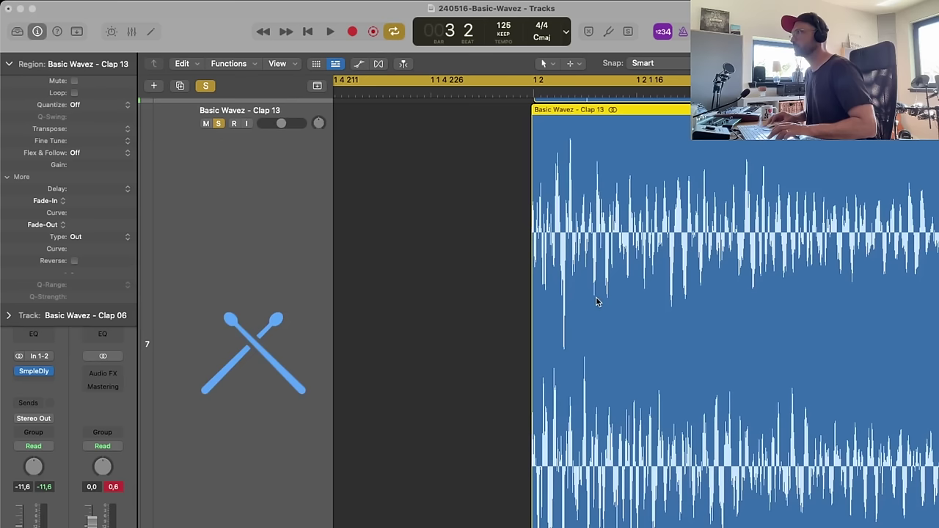
- Shift the Clap 13 region on beat 4 of bar 1 slightly off the grid
{"action": "left_click", "coordinate": [603, 287], "text": "ctrl+alt"}
{"action": "scroll", "coordinate": [684, 286], "scroll_direction": "right", "scroll_amount": 5}
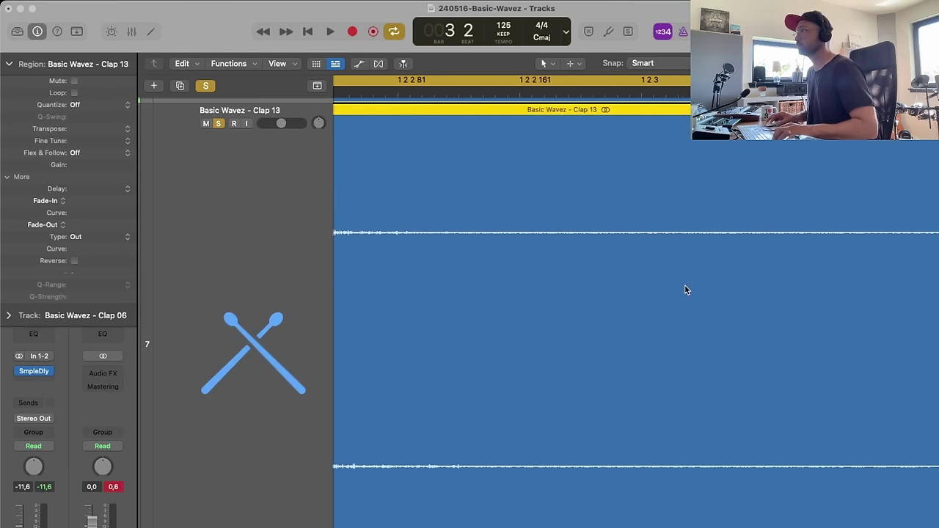
{"action": "scroll", "coordinate": [684, 289], "scroll_direction": "down", "scroll_amount": 5}
{"action": "scroll", "coordinate": [697, 294], "scroll_direction": "right", "scroll_amount": 5}
{"action": "scroll", "coordinate": [698, 293], "scroll_direction": "right", "scroll_amount": 3}
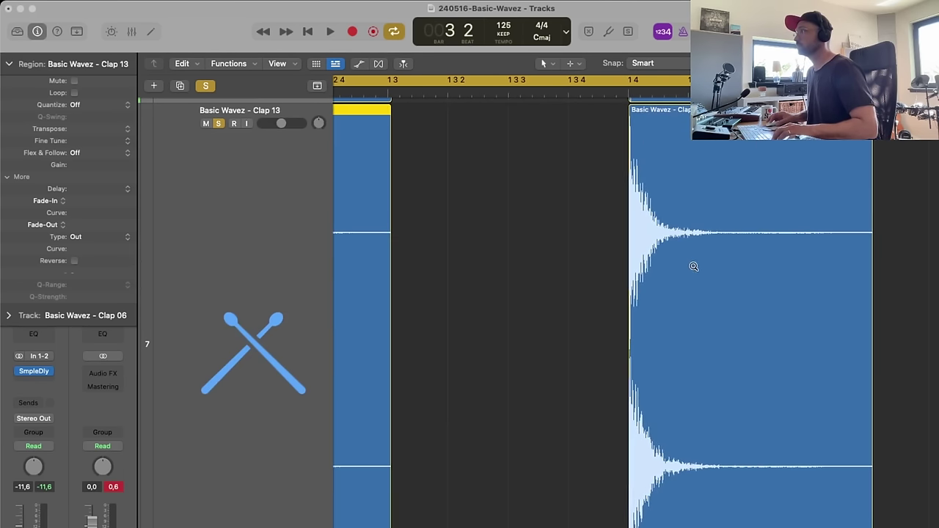
{"action": "left_click_drag", "start_coordinate": [689, 246], "coordinate": [585, 326]}
{"action": "left_click", "coordinate": [565, 318]}
{"action": "left_click", "coordinate": [692, 324]}
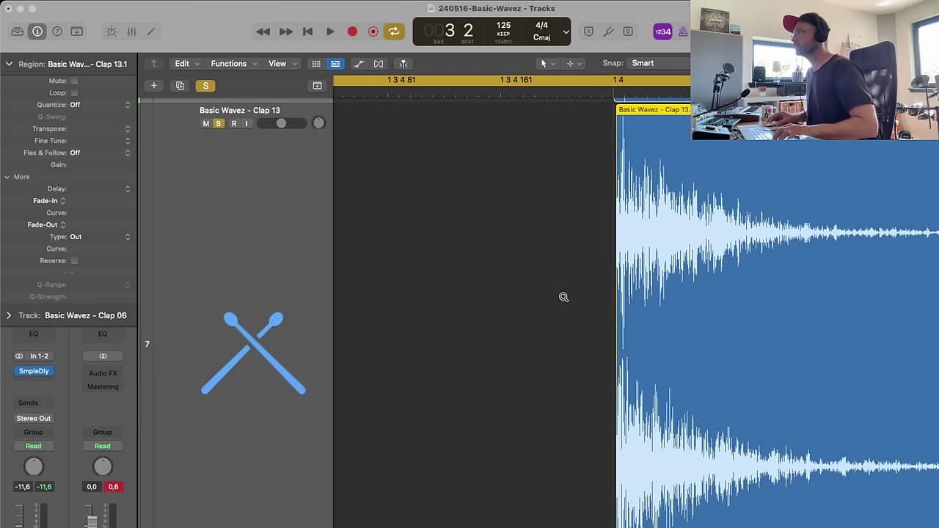
- Shift the Clap 13 region on beat 2 of bar 2 slightly earlier
{"action": "left_click", "coordinate": [525, 296], "text": "ctrl+alt"}
{"action": "scroll", "coordinate": [671, 352], "scroll_direction": "right", "scroll_amount": 3}
{"action": "scroll", "coordinate": [737, 338], "scroll_direction": "up", "scroll_amount": 6}
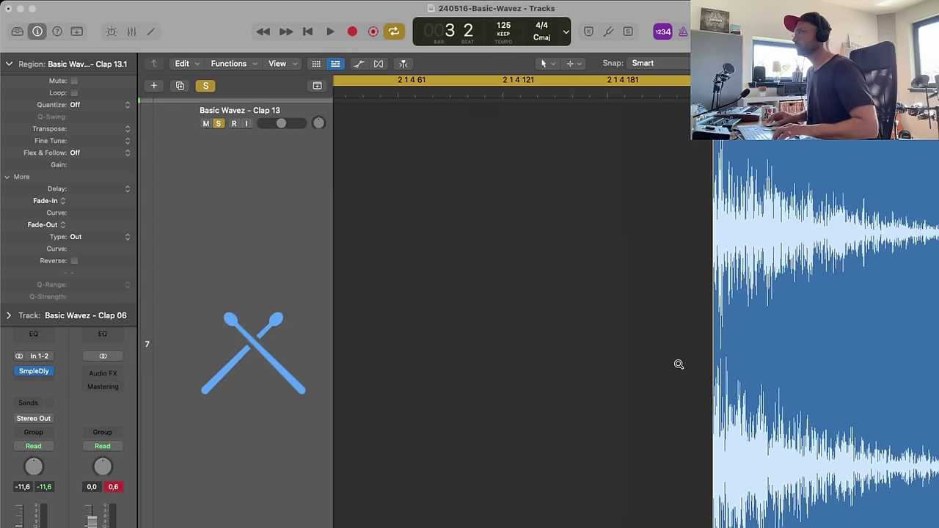
{"action": "left_click", "coordinate": [690, 357]}
{"action": "left_click", "coordinate": [748, 357]}
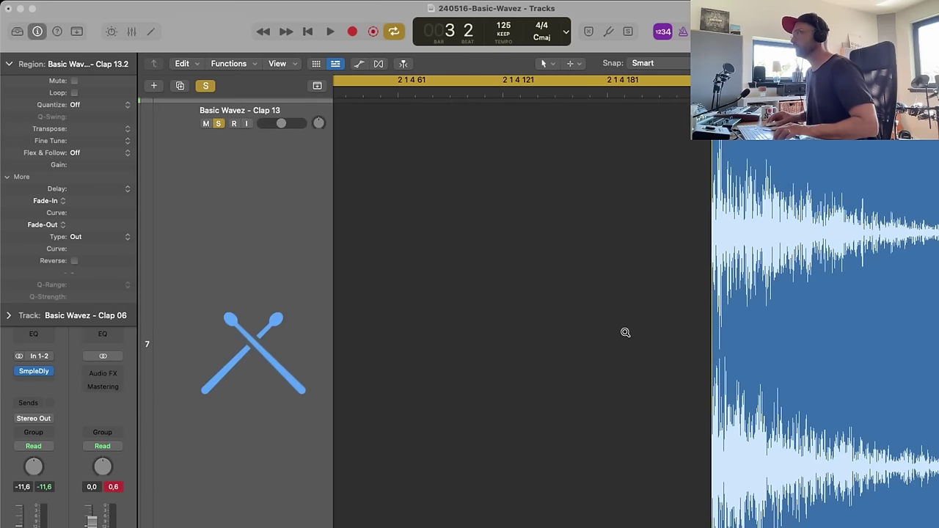
- Shift the Clap 13 region on beat 2 of bar 3 slightly off the grid
{"action": "scroll", "coordinate": [624, 331], "scroll_direction": "down", "scroll_amount": 3}
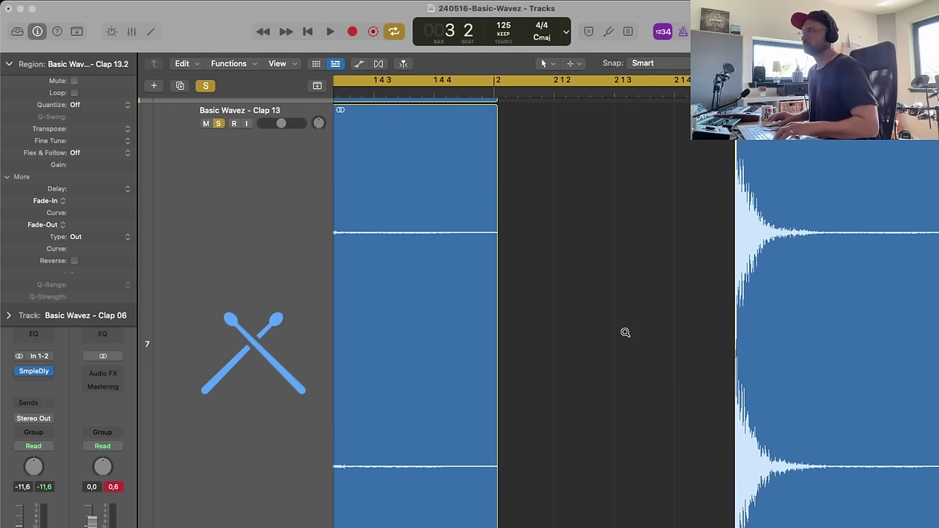
{"action": "key", "text": "z"}
{"action": "key", "text": "z"}
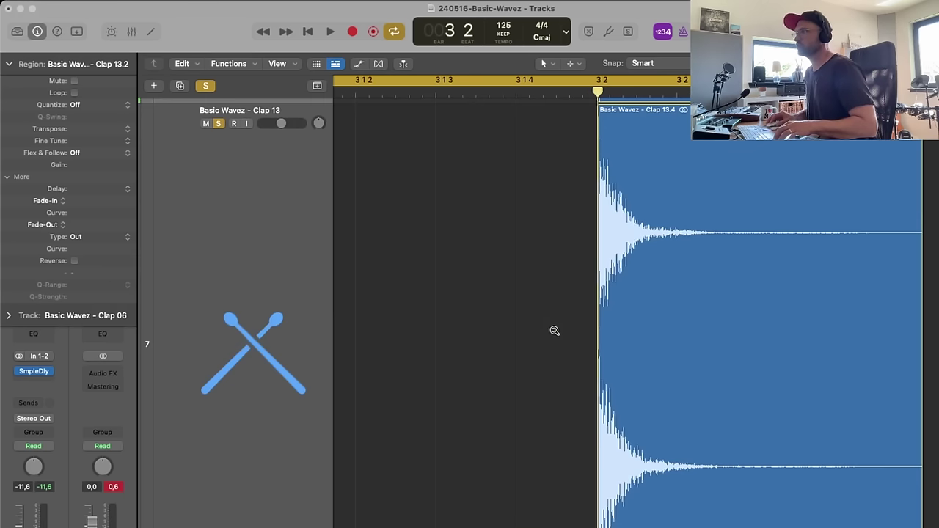
{"action": "left_click", "coordinate": [573, 329]}
{"action": "left_click", "coordinate": [633, 327]}
{"action": "left_click_drag", "start_coordinate": [611, 272], "coordinate": [558, 330]}
{"action": "left_click", "coordinate": [614, 357]}
{"action": "left_click_drag", "start_coordinate": [712, 353], "coordinate": [709, 349]}
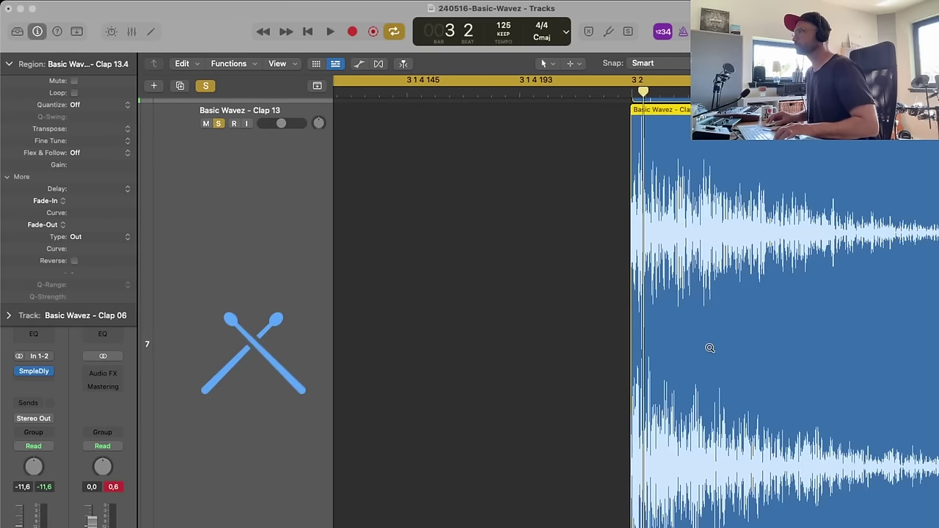
- Shift the Clap 13 region on beat 4 of bar 3 slightly off the grid
{"action": "left_click", "coordinate": [710, 348], "text": "ctrl+alt"}
{"action": "left_click", "coordinate": [711, 348], "text": "ctrl+alt"}
{"action": "left_click_drag", "start_coordinate": [647, 268], "coordinate": [588, 311]}
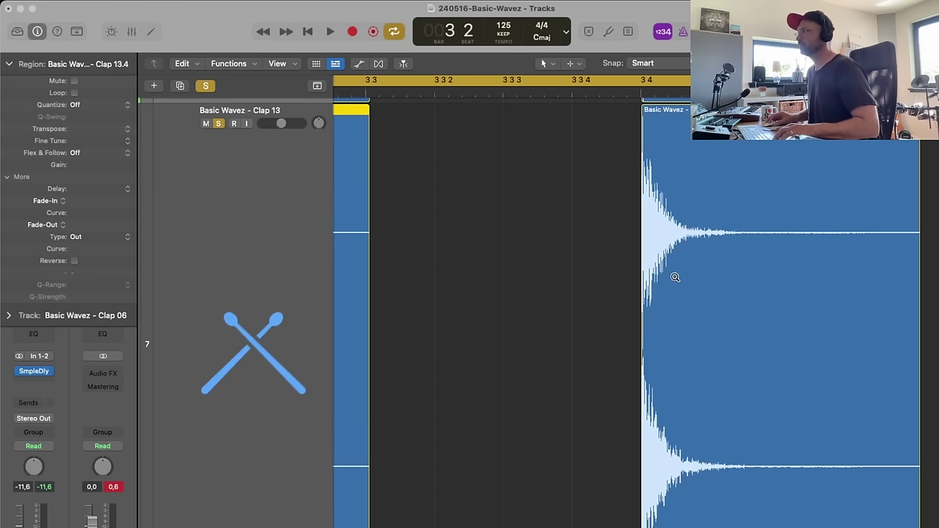
{"action": "left_click_drag", "start_coordinate": [673, 276], "coordinate": [571, 356]}
{"action": "left_click", "coordinate": [646, 348]}
{"action": "left_click_drag", "start_coordinate": [791, 312], "coordinate": [792, 312]}
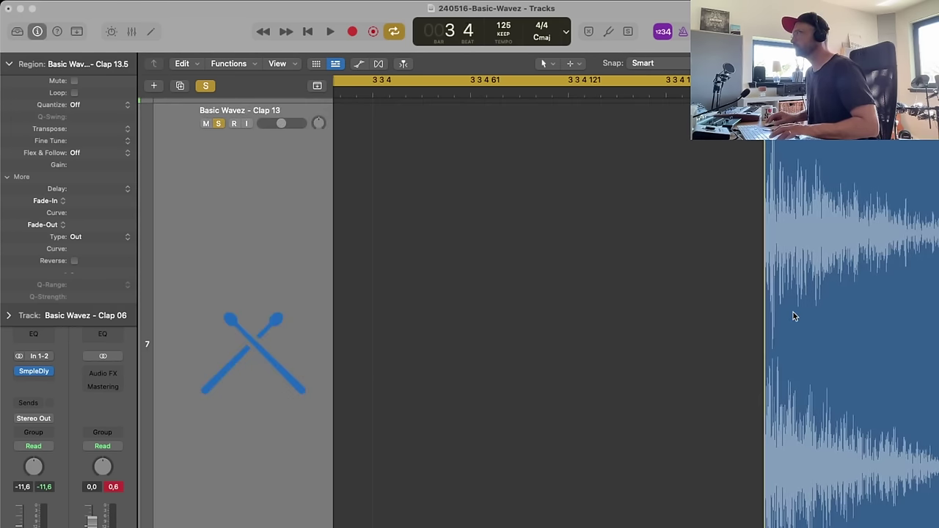
- Shift the Clap 13 region on beat 2 of bar 4 slightly later
{"action": "left_click", "coordinate": [795, 311], "text": "ctrl+alt"}
{"action": "left_click", "coordinate": [769, 310], "text": "ctrl+alt"}
{"action": "left_click", "coordinate": [768, 309], "text": "ctrl+alt"}
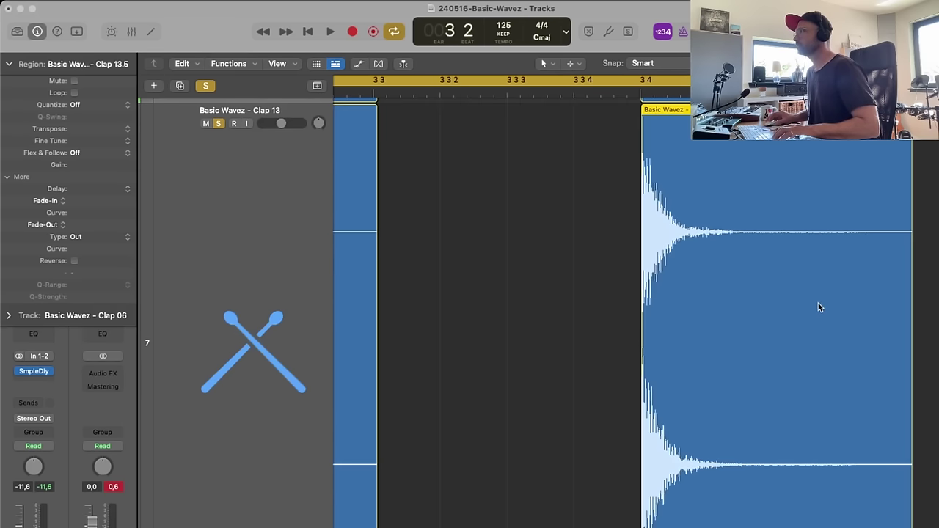
{"action": "scroll", "coordinate": [818, 303], "scroll_direction": "right", "scroll_amount": 8}
{"action": "left_click_drag", "start_coordinate": [566, 262], "coordinate": [444, 342]}
{"action": "left_click", "coordinate": [688, 320]}
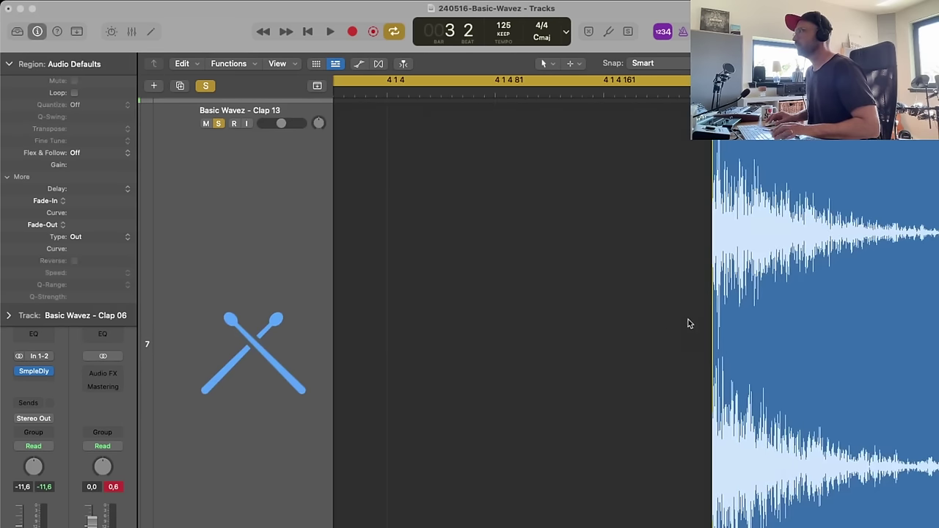
{"action": "left_click", "coordinate": [758, 323]}
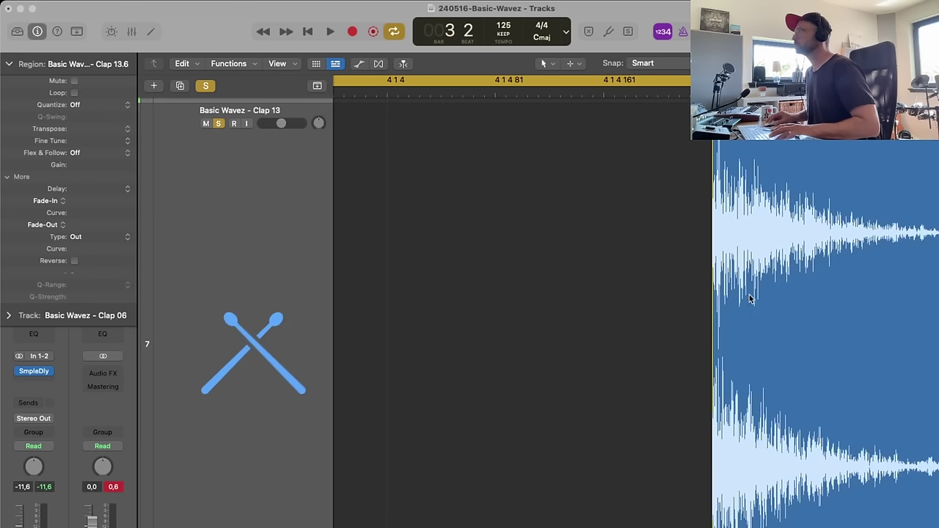
{"action": "right_click", "coordinate": [750, 298]}
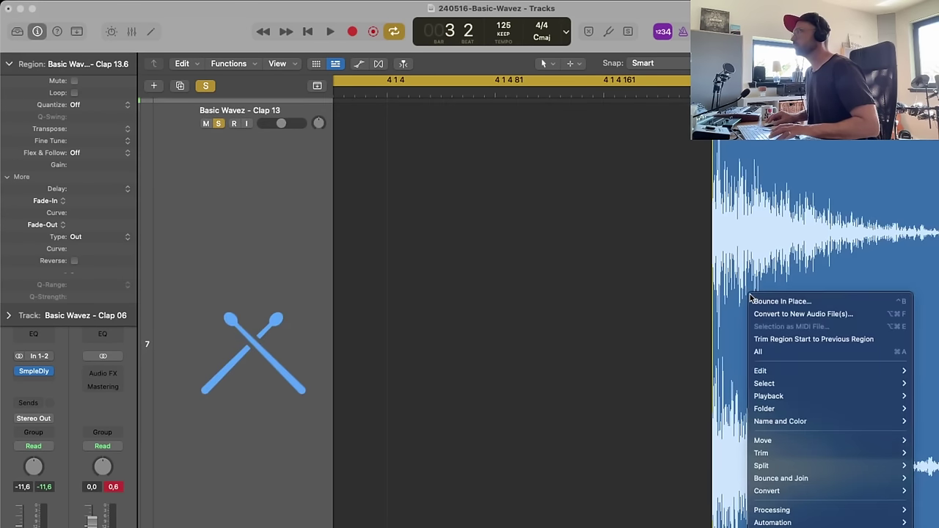
{"action": "left_click", "coordinate": [708, 271]}
{"action": "left_click", "coordinate": [749, 274]}
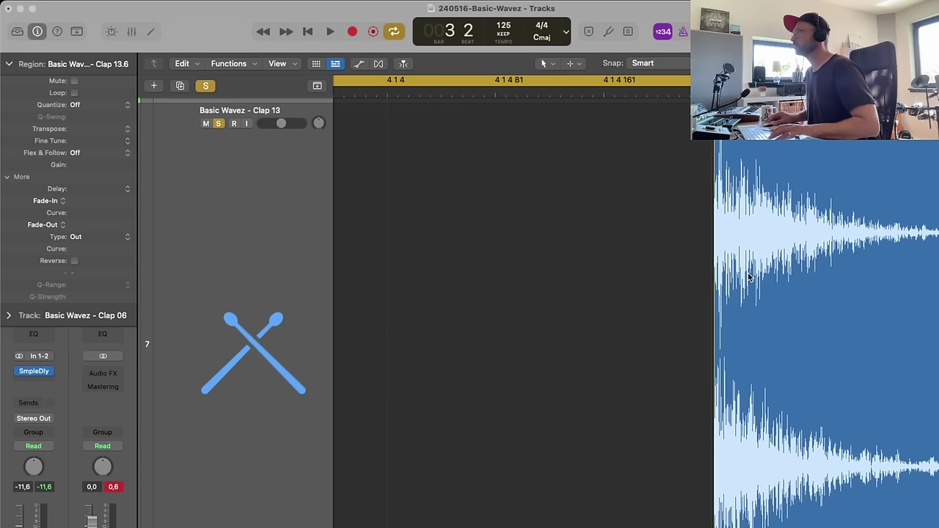
- Shift the Clap 13 region on beat 4 of bar 4 slightly off the grid
{"action": "left_click", "coordinate": [630, 264], "text": "ctrl+alt"}
{"action": "left_click", "coordinate": [630, 264], "text": "ctrl+alt"}
{"action": "left_click", "coordinate": [652, 292]}
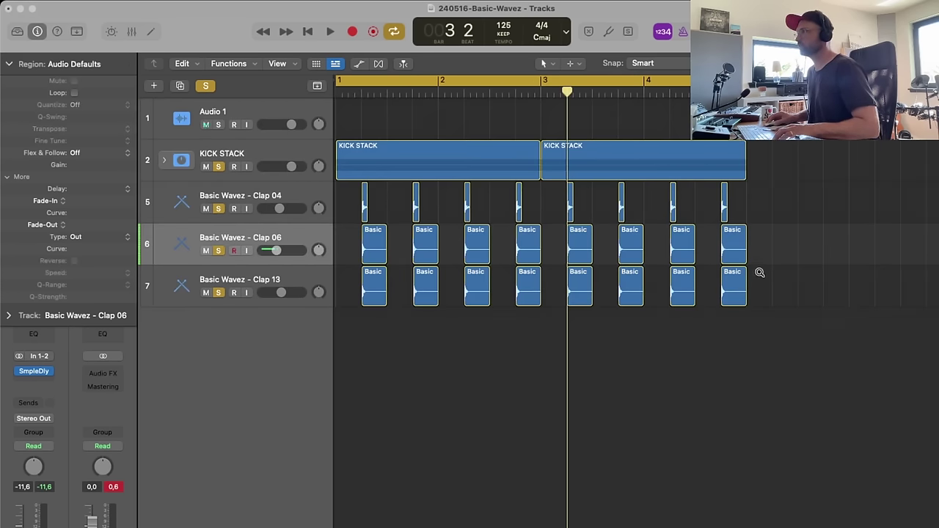
{"action": "left_click_drag", "start_coordinate": [758, 272], "coordinate": [606, 348]}
{"action": "left_click", "coordinate": [550, 318], "text": "ctrl+alt"}
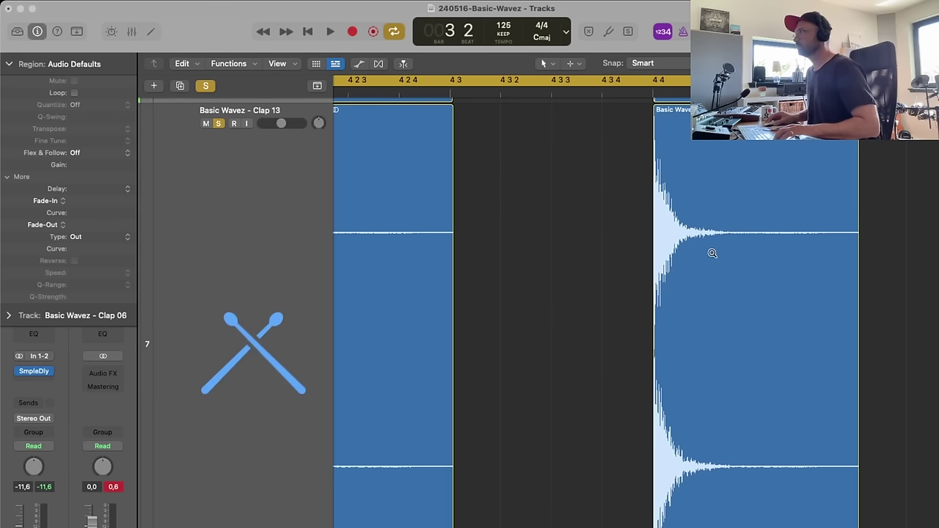
{"action": "left_click_drag", "start_coordinate": [712, 252], "coordinate": [626, 337]}
{"action": "left_click_drag", "start_coordinate": [572, 348], "coordinate": [567, 346]}
- Show the whole four-bar arrangement, deselect the regions, and play the soloed kick and layered claps to check the loosened timing
{"action": "left_click", "coordinate": [475, 302], "text": "ctrl+alt"}
{"action": "left_click", "coordinate": [475, 302], "text": "ctrl+alt"}
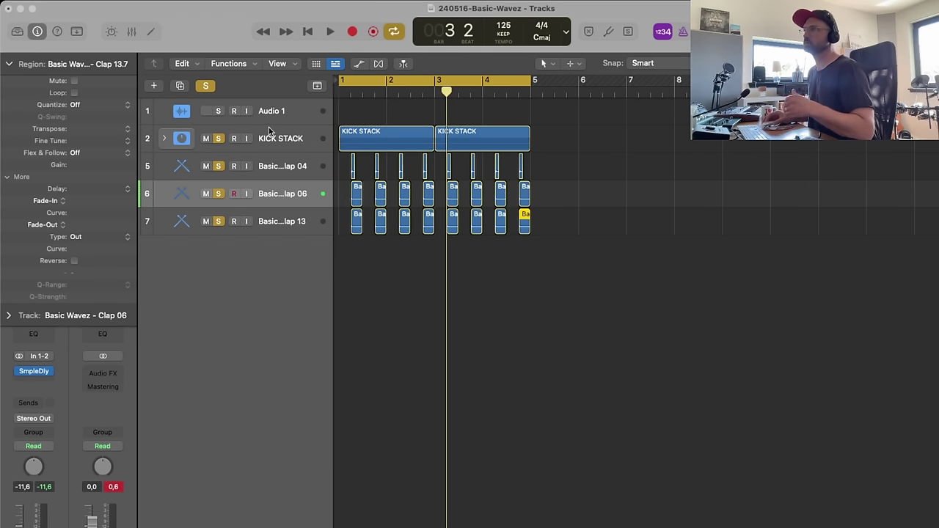
{"action": "left_click", "coordinate": [440, 267]}
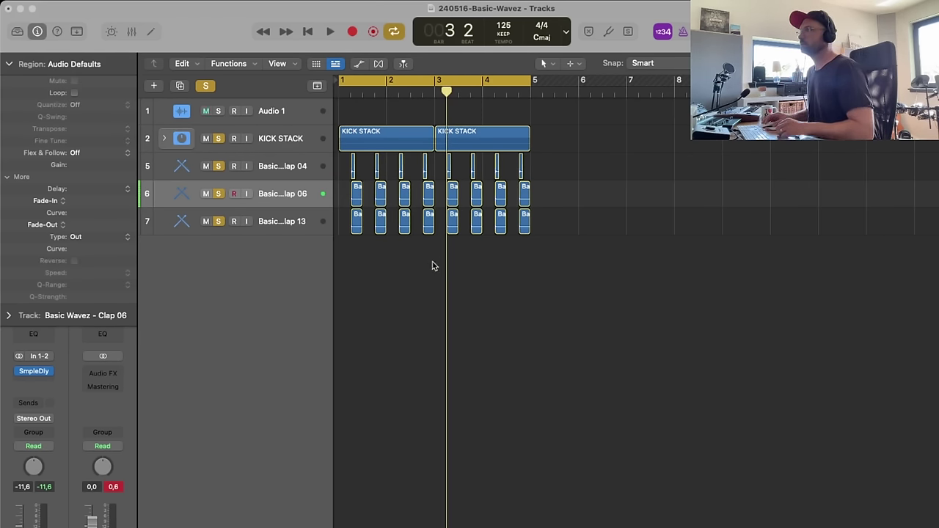
{"action": "key", "text": "space"}
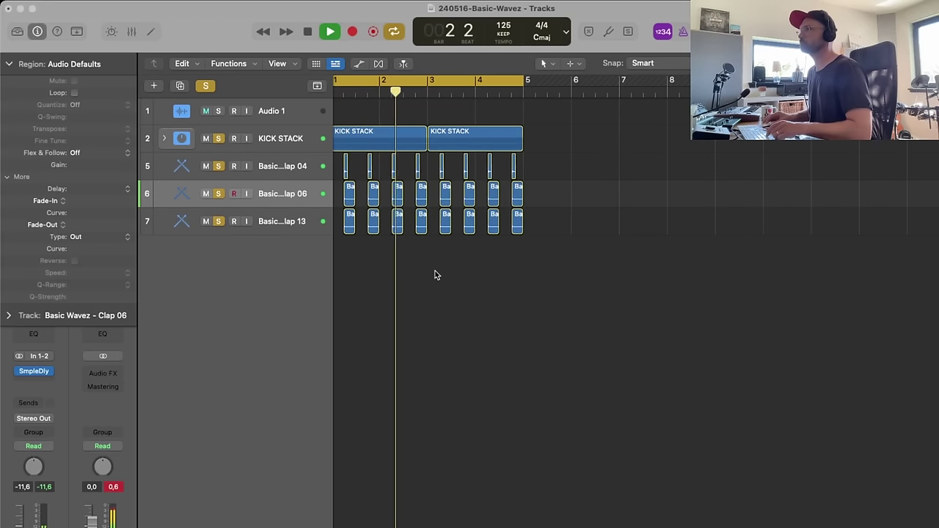
{"action": "key", "text": "space"}
- Rename the Clap 13, Clap 06 and Clap 04 tracks as Clap 3, Clap 2 and Clap 1
{"action": "double_click", "coordinate": [291, 223]}
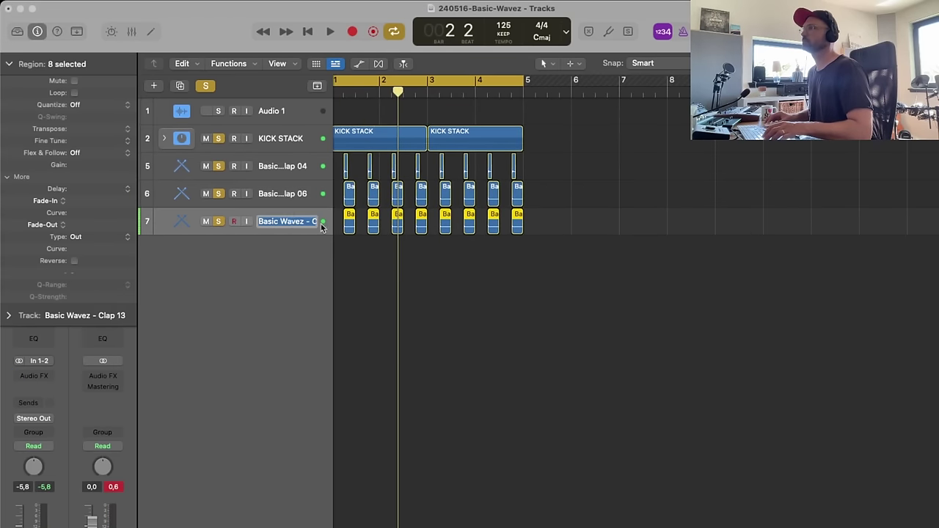
{"action": "type", "text": "Clap"}
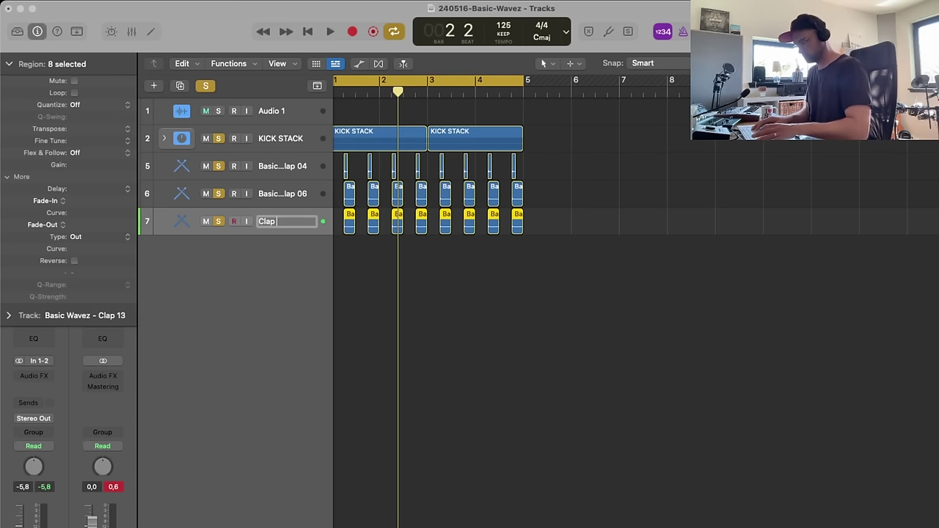
{"action": "type", "text": " 3"}
{"action": "key", "text": "Return"}
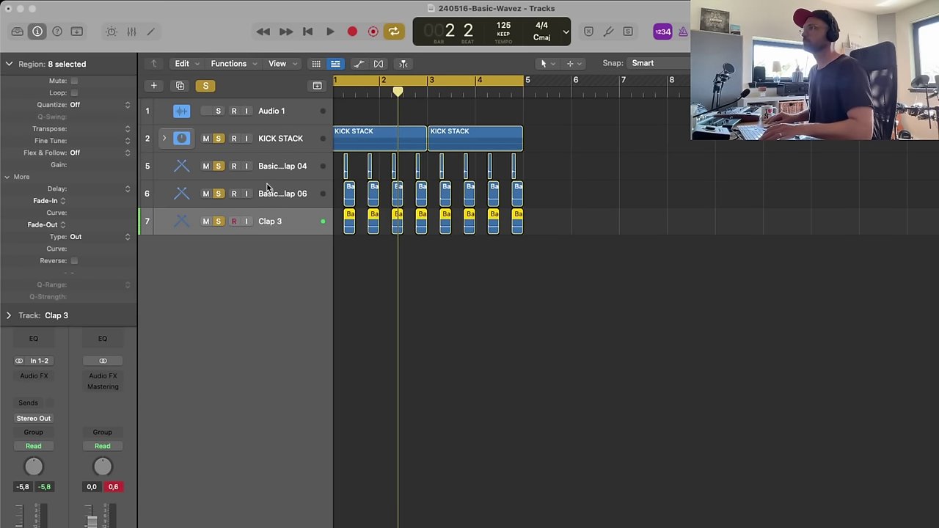
{"action": "left_click", "coordinate": [270, 192]}
{"action": "double_click", "coordinate": [276, 193]}
{"action": "type", "text": "C"}
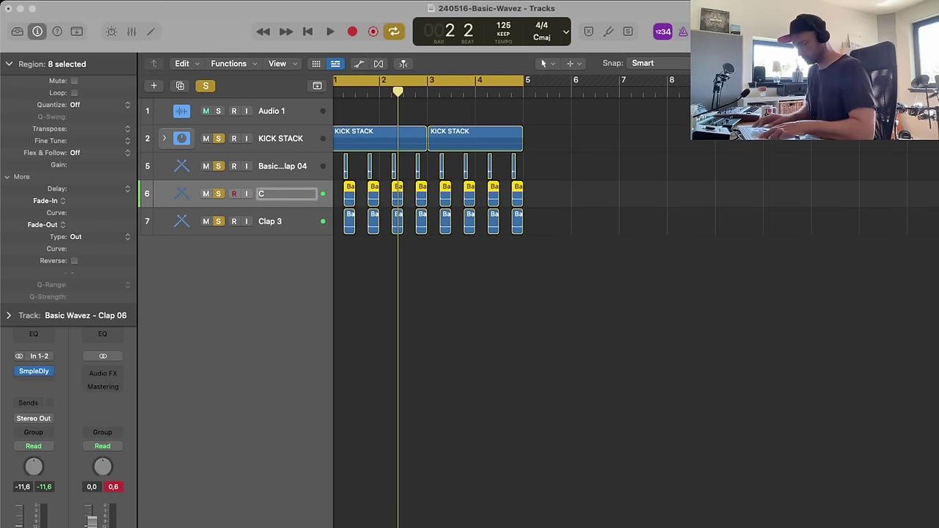
{"action": "type", "text": "lap 2"}
{"action": "key", "text": "Return"}
{"action": "double_click", "coordinate": [288, 176]}
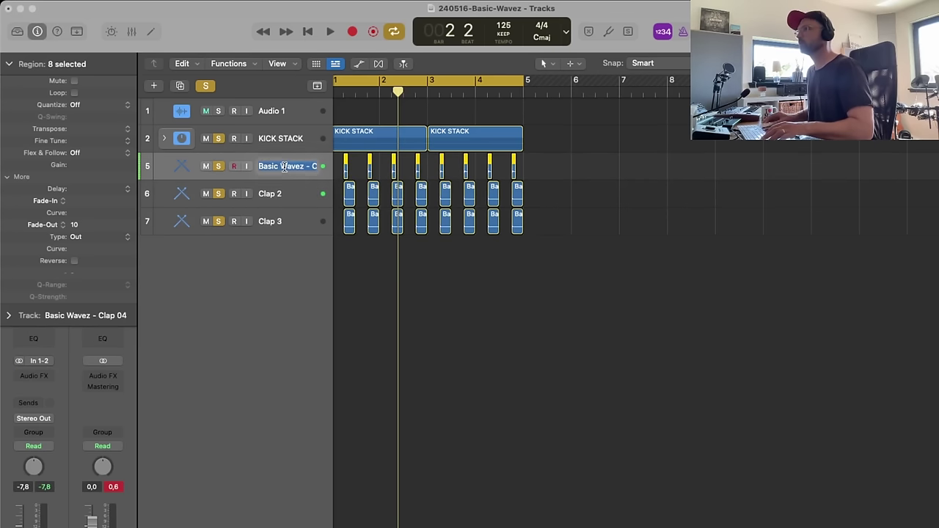
{"action": "type", "text": "Clap 1"}
{"action": "key", "text": "Return"}
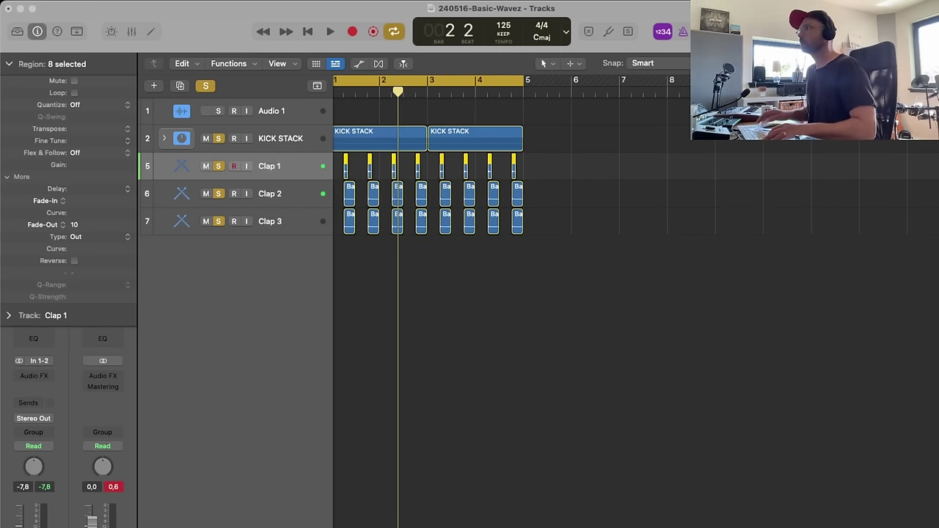
- Join the eight single hits on each of the three clap tracks into one region per track
{"action": "key", "text": "t"}
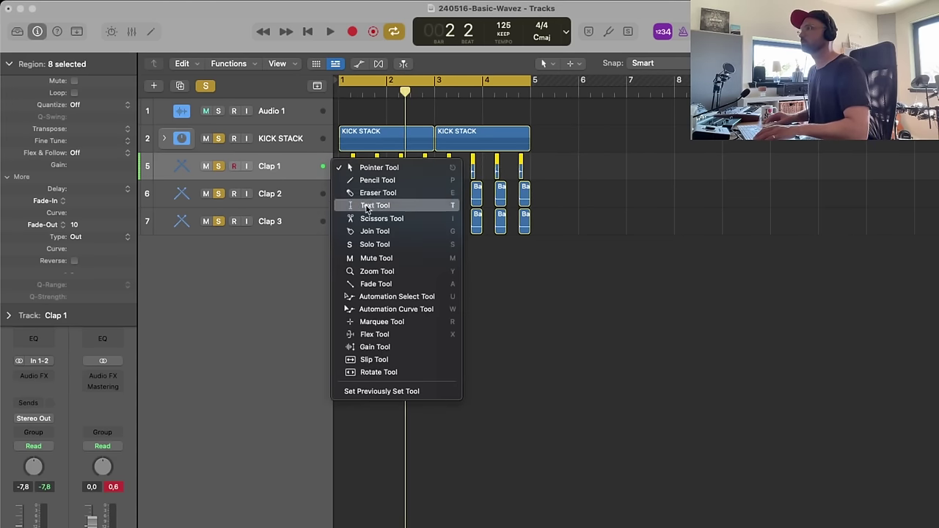
{"action": "left_click", "coordinate": [375, 230]}
{"action": "left_click", "coordinate": [354, 163]}
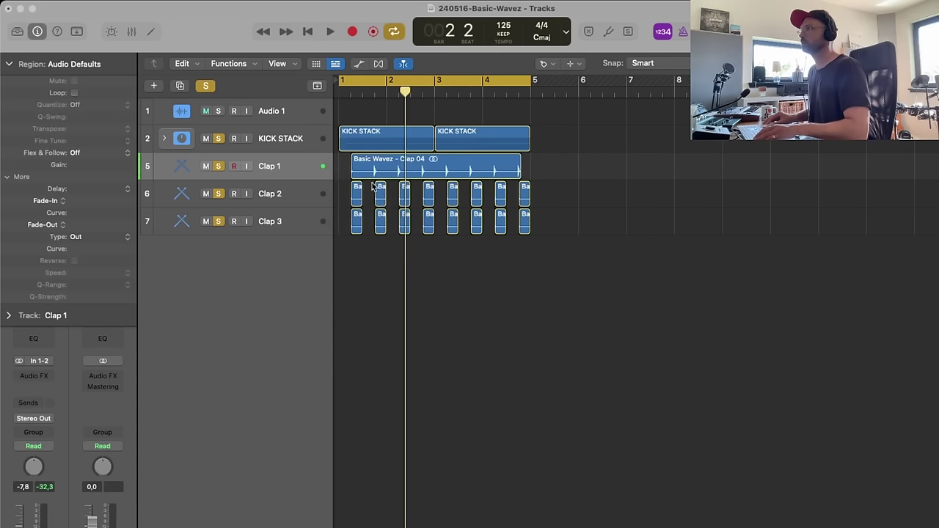
{"action": "left_click_drag", "start_coordinate": [558, 199], "coordinate": [350, 203]}
{"action": "left_click", "coordinate": [440, 199]}
{"action": "left_click_drag", "start_coordinate": [543, 211], "coordinate": [360, 228]}
{"action": "left_click", "coordinate": [361, 228]}
- Copy the three joined clap regions four bars later with the Pointer tool
{"action": "key", "text": "t"}
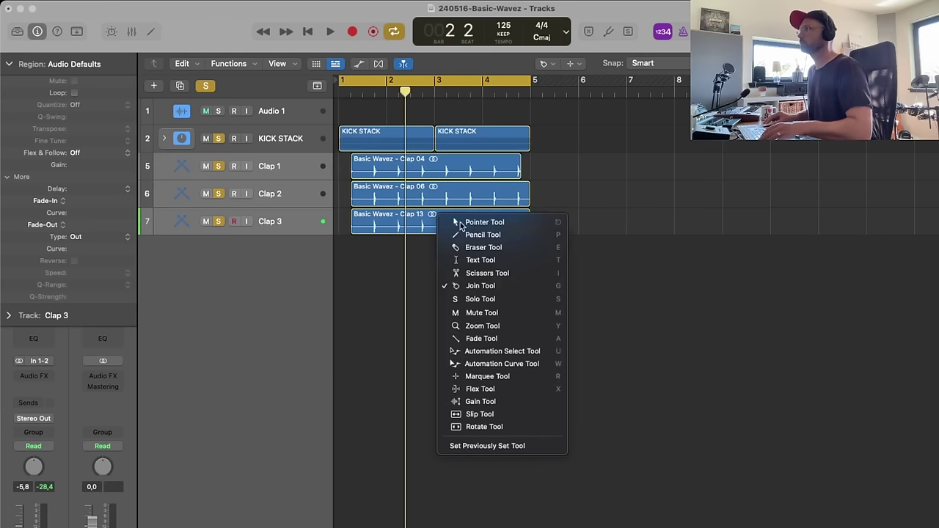
{"action": "left_click", "coordinate": [459, 220]}
{"action": "left_click_drag", "start_coordinate": [560, 176], "coordinate": [591, 214]}
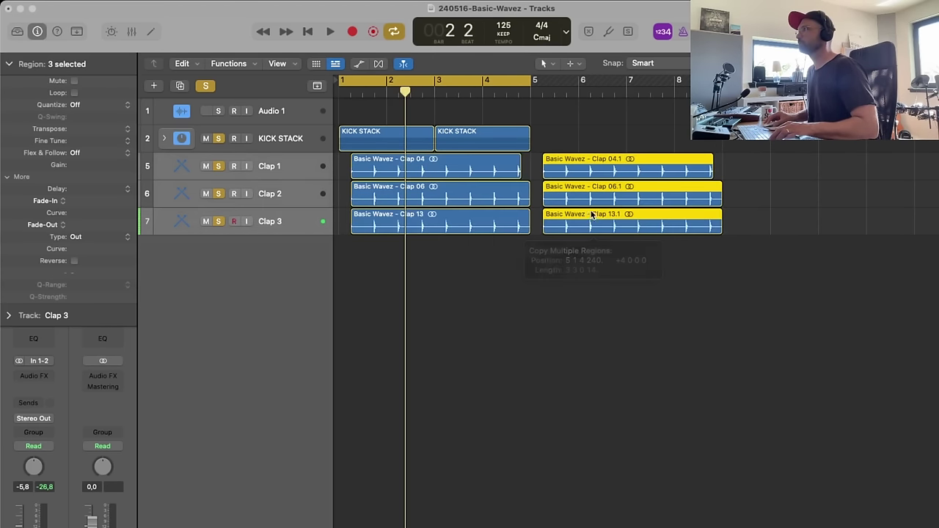
- Join each original clap region with its copy on the Clap 1, Clap 2 and Clap 3 tracks
{"action": "left_click", "coordinate": [623, 168]}
{"action": "left_click", "coordinate": [473, 167], "text": "shift"}
{"action": "key", "text": "t"}
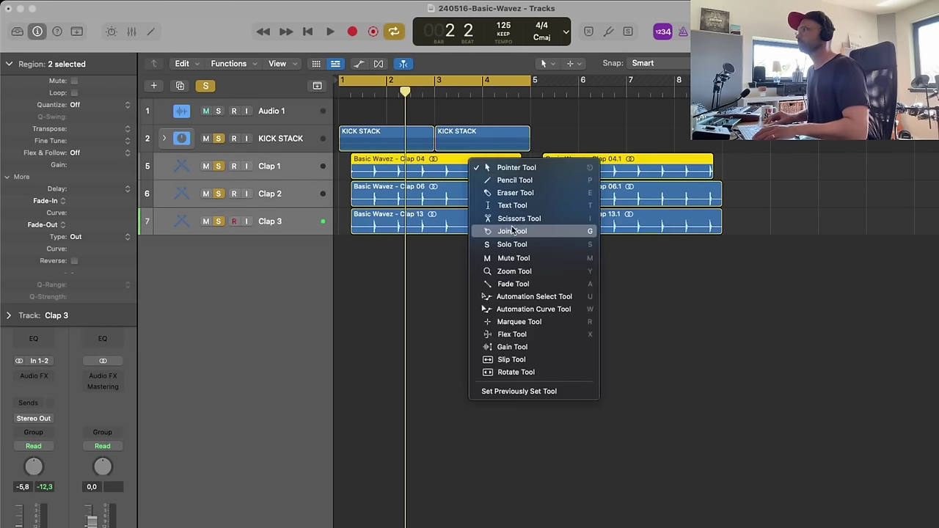
{"action": "left_click", "coordinate": [514, 227]}
{"action": "left_click", "coordinate": [448, 173]}
{"action": "left_click", "coordinate": [697, 194]}
{"action": "left_click", "coordinate": [506, 194], "text": "shift"}
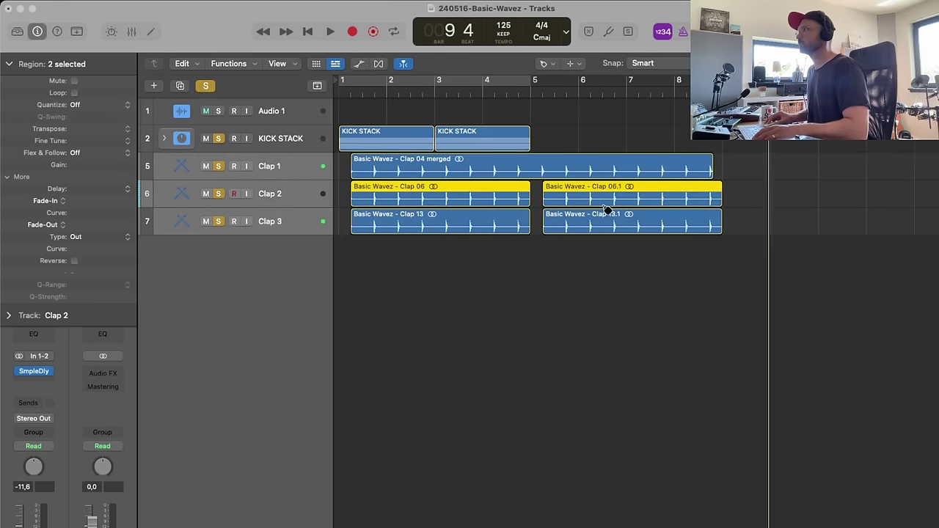
{"action": "left_click", "coordinate": [606, 198]}
{"action": "left_click_drag", "start_coordinate": [748, 228], "coordinate": [485, 227]}
{"action": "left_click", "coordinate": [503, 224]}
- Split the merged regions on all three clap tracks at bar 3 and bar 5 with the Scissors tool
{"action": "key", "text": "t"}
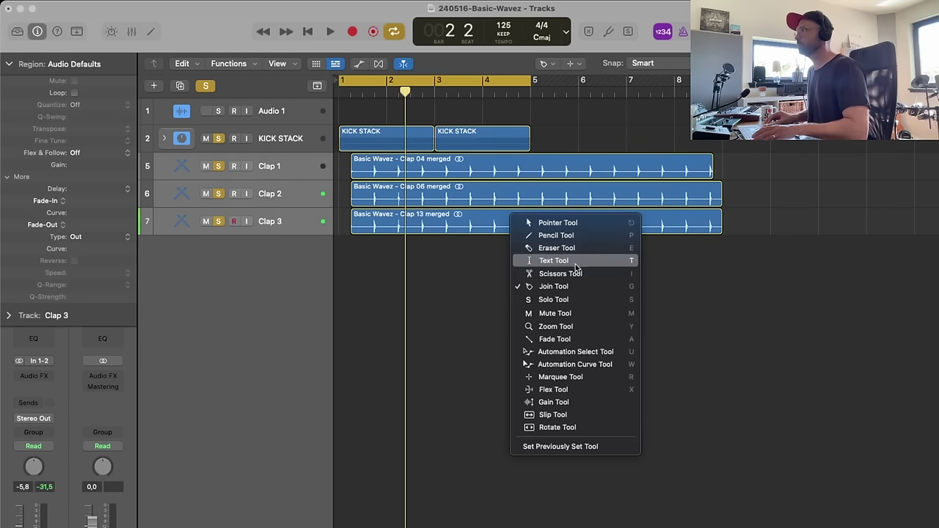
{"action": "left_click", "coordinate": [581, 269]}
{"action": "left_click", "coordinate": [436, 167]}
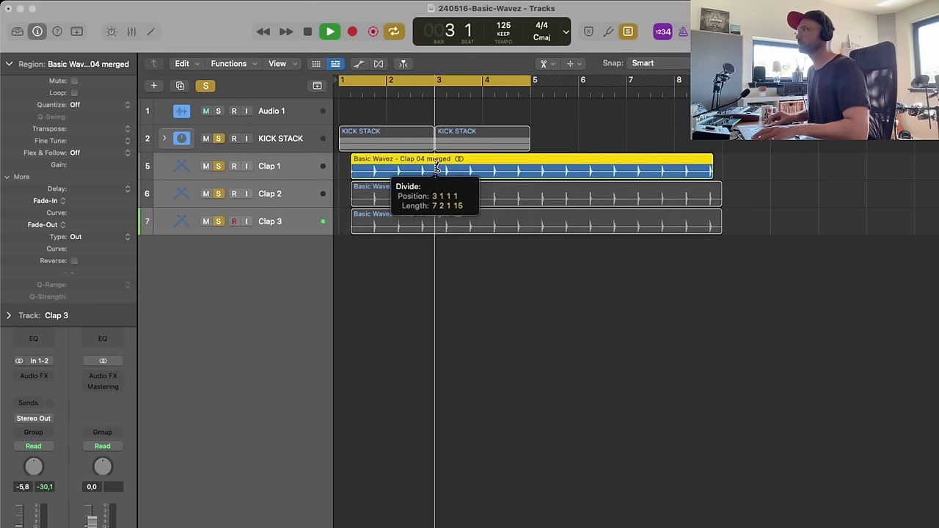
{"action": "left_click", "coordinate": [438, 192]}
{"action": "left_click", "coordinate": [438, 220]}
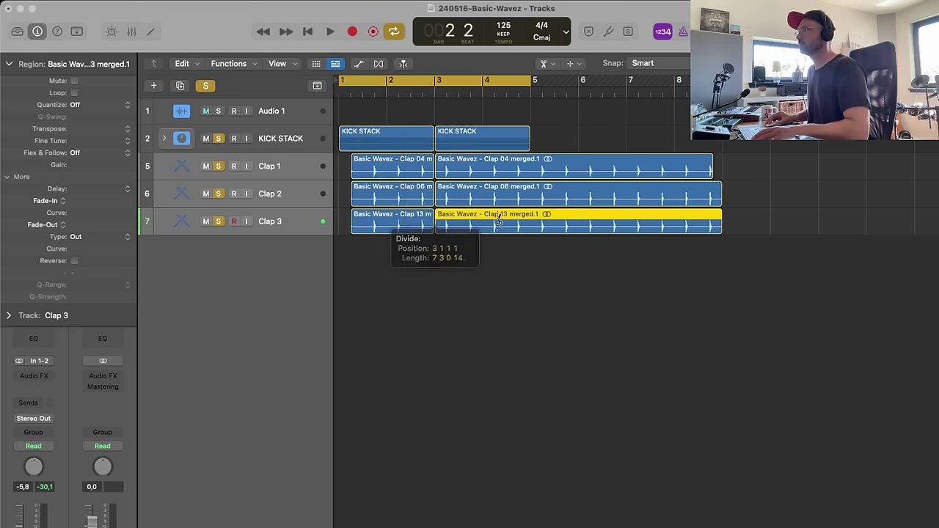
{"action": "left_click", "coordinate": [534, 167]}
{"action": "left_click", "coordinate": [534, 193]}
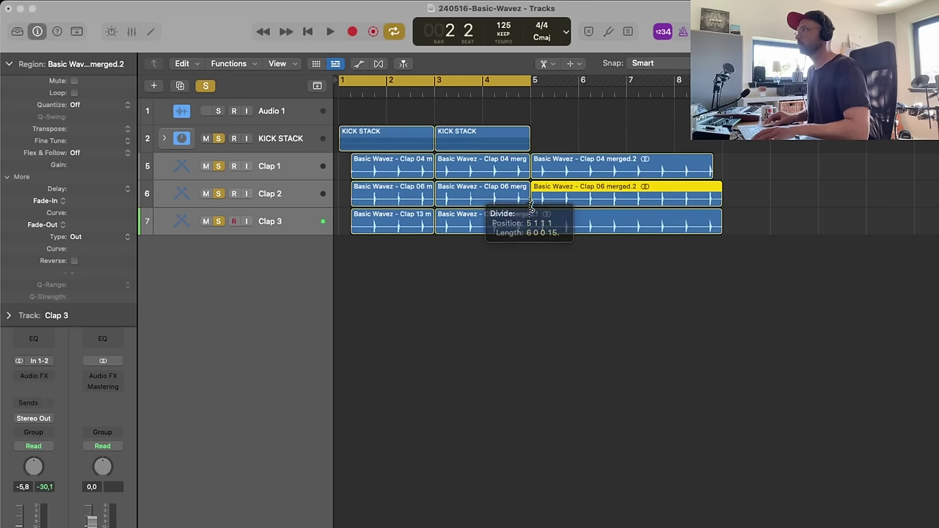
{"action": "left_click", "coordinate": [533, 220]}
{"action": "key", "text": "space"}
{"action": "key", "text": "super+z"}
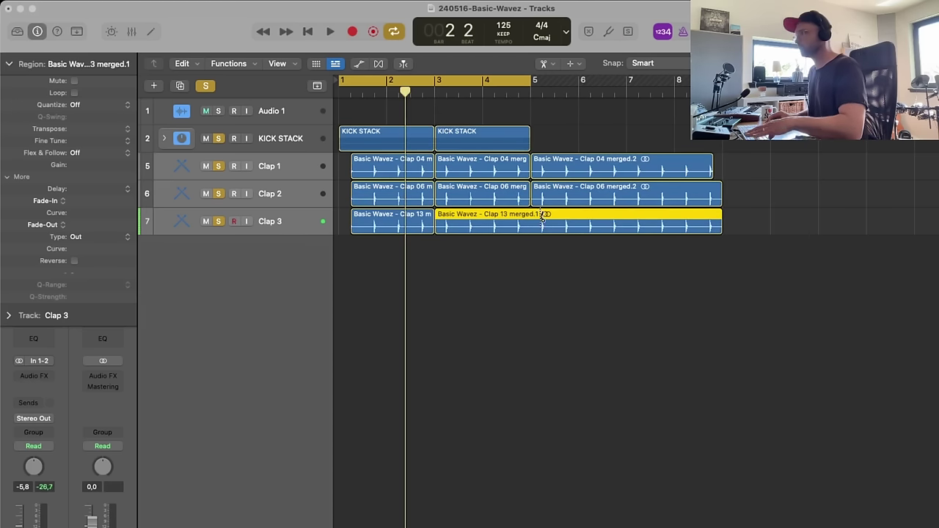
{"action": "left_click", "coordinate": [533, 220]}
- Delete the clap regions after bar 5 and before bar 3, and copy the remaining two-bar regions to bar 1
{"action": "key", "text": "t"}
{"action": "left_click", "coordinate": [545, 214]}
{"action": "left_click_drag", "start_coordinate": [583, 143], "coordinate": [584, 284]}
{"action": "key", "text": "Delete"}
{"action": "left_click_drag", "start_coordinate": [382, 274], "coordinate": [391, 173]}
{"action": "key", "text": "Delete"}
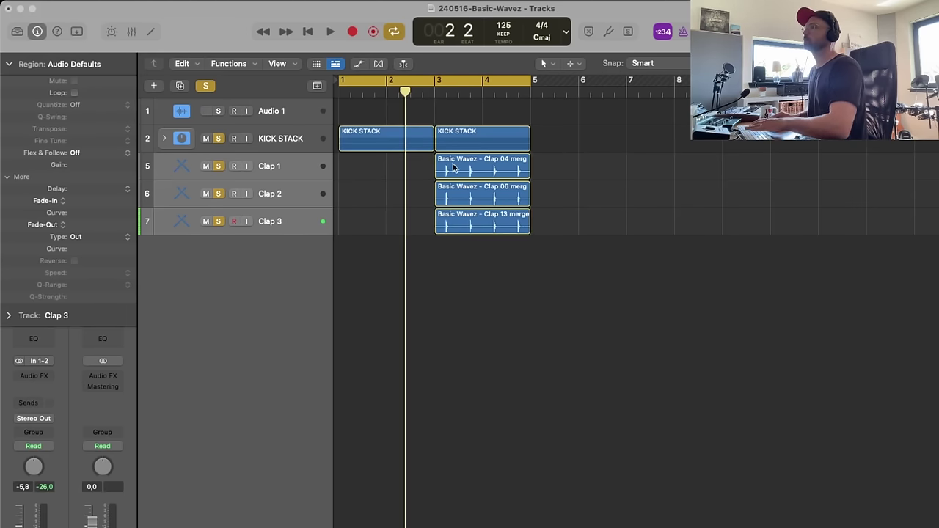
{"action": "left_click_drag", "start_coordinate": [568, 171], "coordinate": [471, 228]}
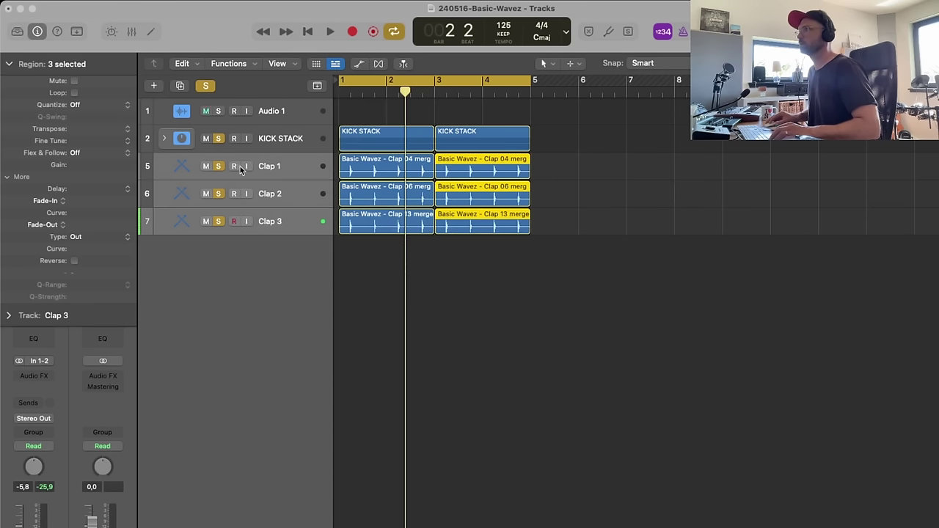
- Name the regions on the three clap tracks after their tracks: Clap 1, Clap 2 and Clap 3
{"action": "left_click", "coordinate": [289, 228]}
{"action": "left_click", "coordinate": [297, 172]}
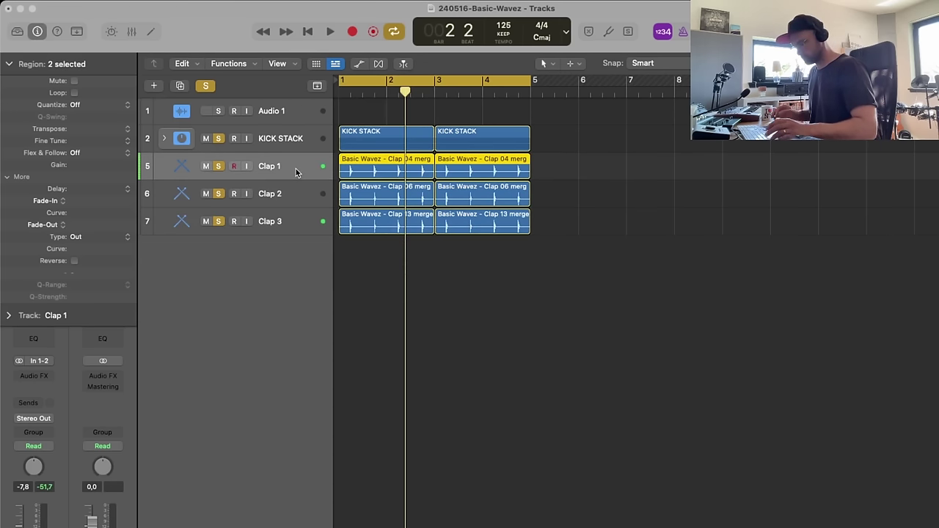
{"action": "key", "text": "alt+shift+n"}
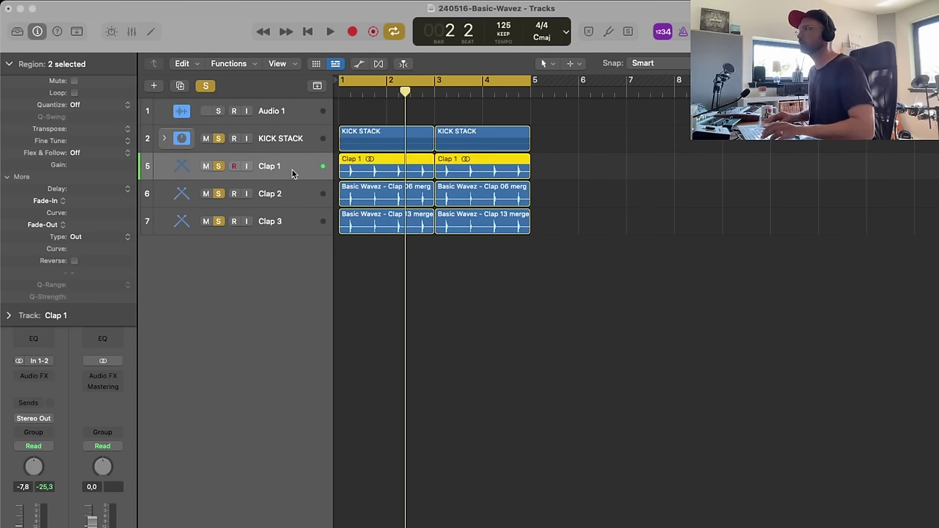
{"action": "left_click", "coordinate": [275, 192]}
{"action": "key", "text": "super+alt+f"}
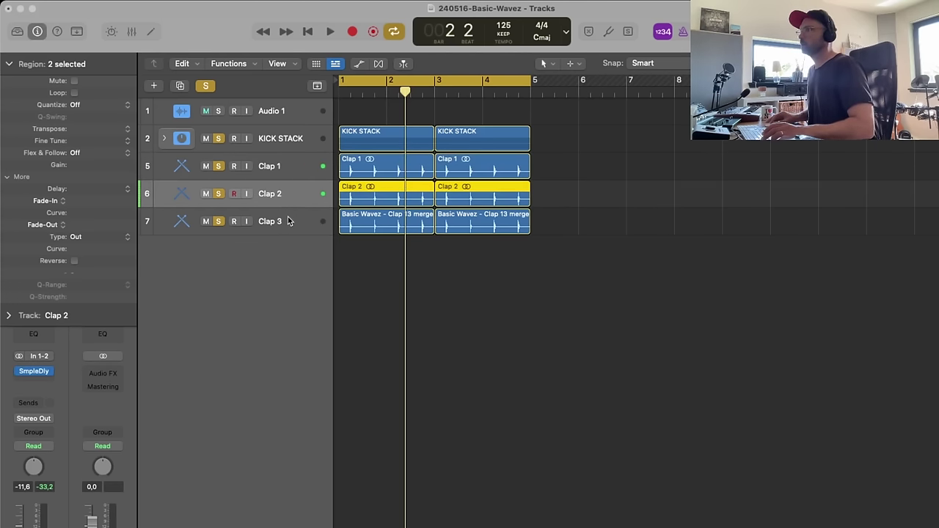
{"action": "left_click", "coordinate": [288, 221]}
{"action": "key", "text": "super+alt+f"}
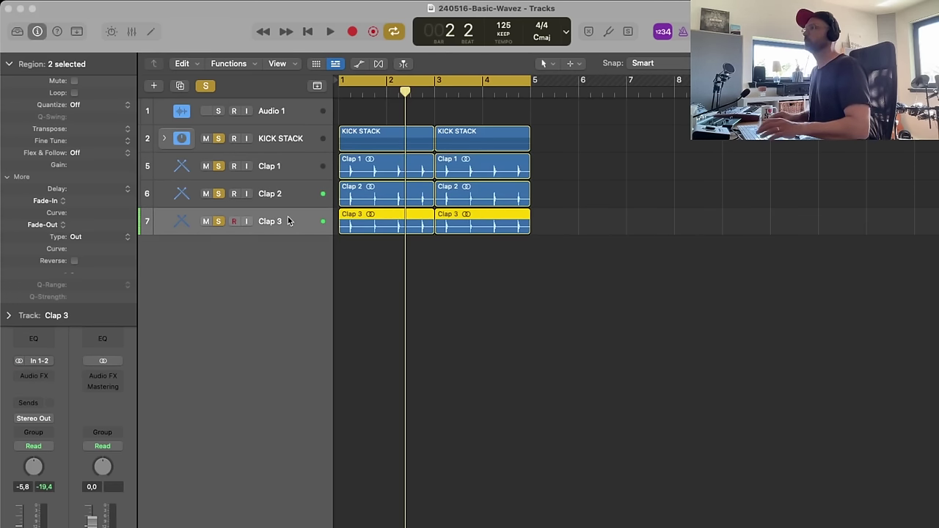
- Group the three clap tracks into a summing stack and name it CLAP STACK
{"action": "left_click", "coordinate": [290, 174], "text": "shift"}
{"action": "right_click", "coordinate": [290, 173]}
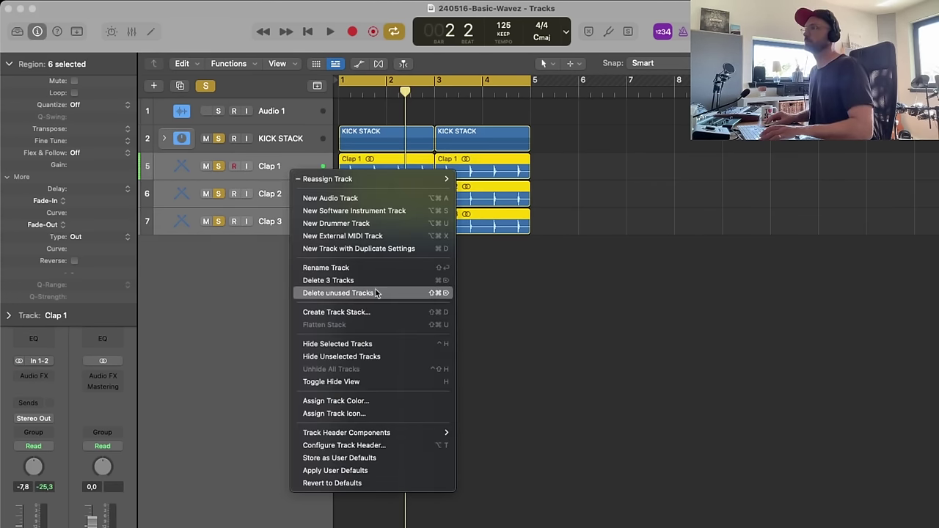
{"action": "left_click", "coordinate": [367, 312]}
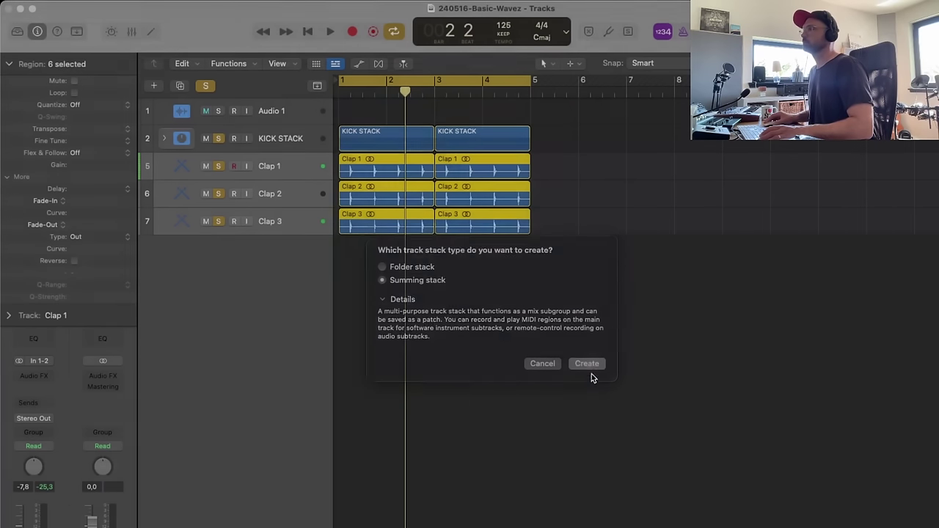
{"action": "left_click", "coordinate": [591, 374]}
{"action": "double_click", "coordinate": [290, 168]}
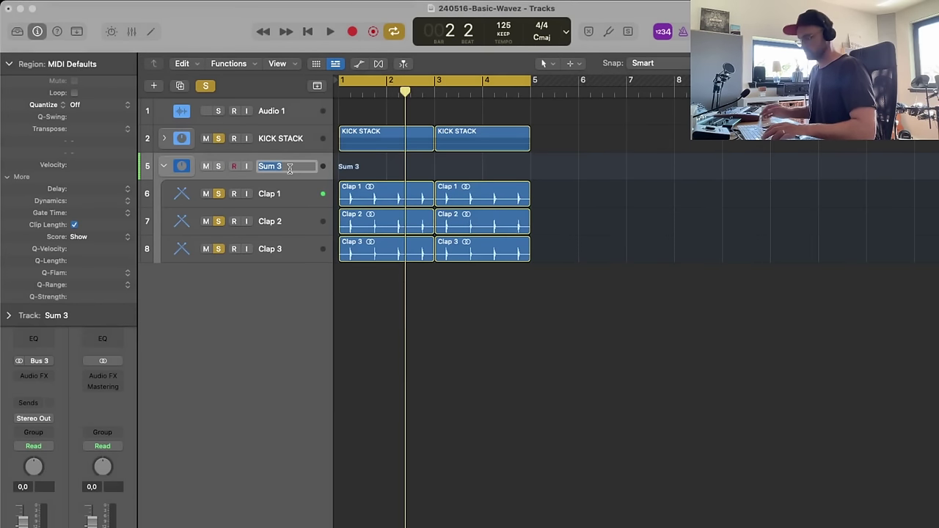
{"action": "type", "text": "Cl"}
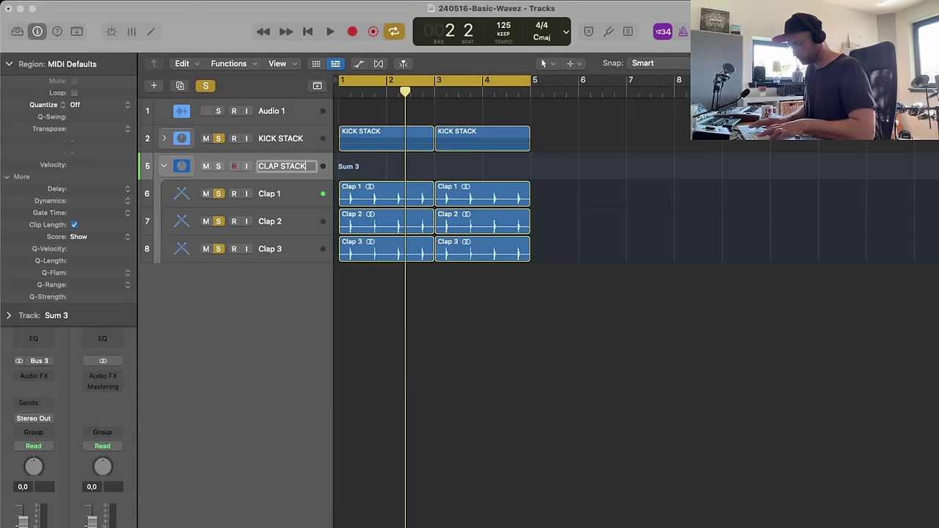
{"action": "key", "text": "Return"}
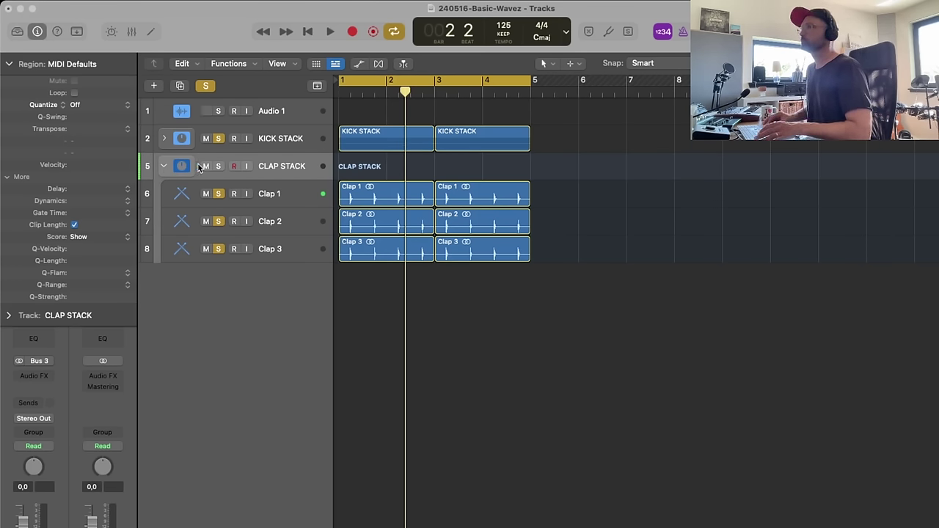
- Save the project and collapse the CLAP STACK track
{"action": "left_click", "coordinate": [88, 1]}
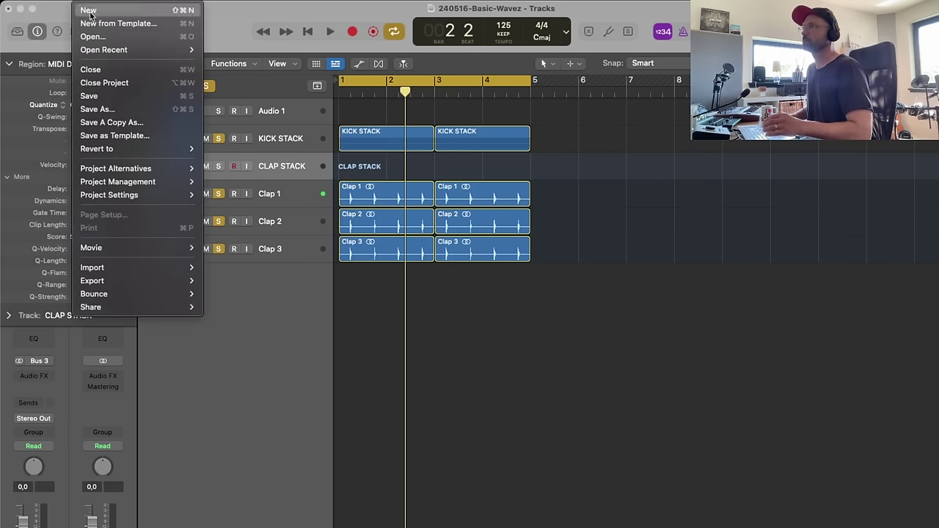
{"action": "left_click", "coordinate": [118, 97]}
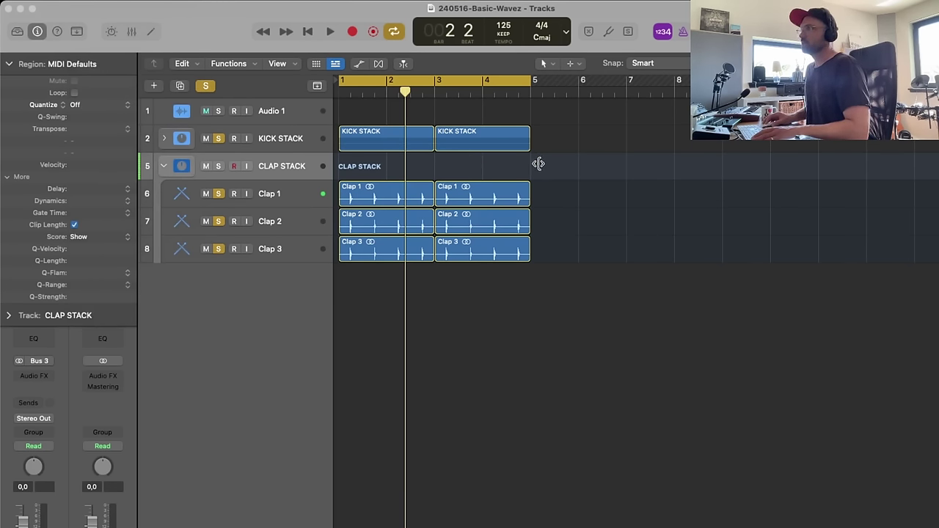
{"action": "left_click", "coordinate": [164, 166]}
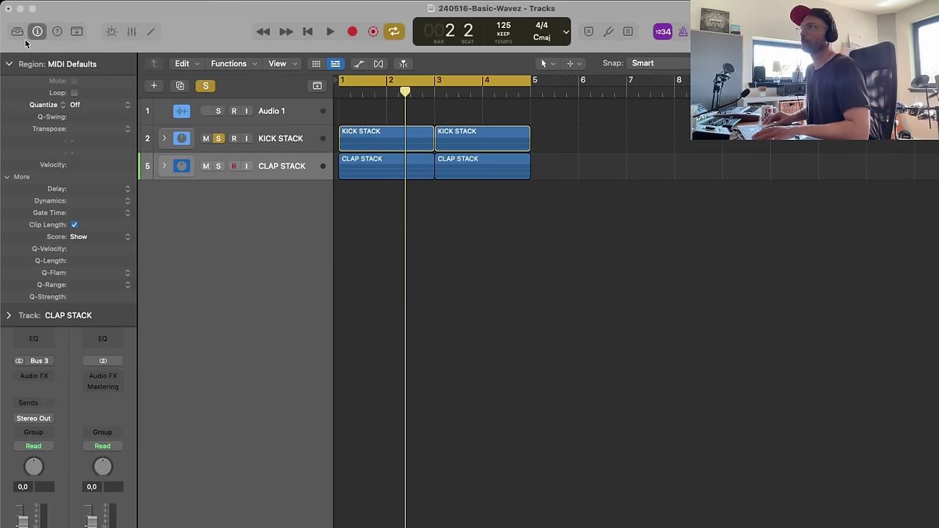
- Collapse the region inspector and add a send to Bus 4 on the CLAP STACK channel
{"action": "left_click", "coordinate": [8, 65]}
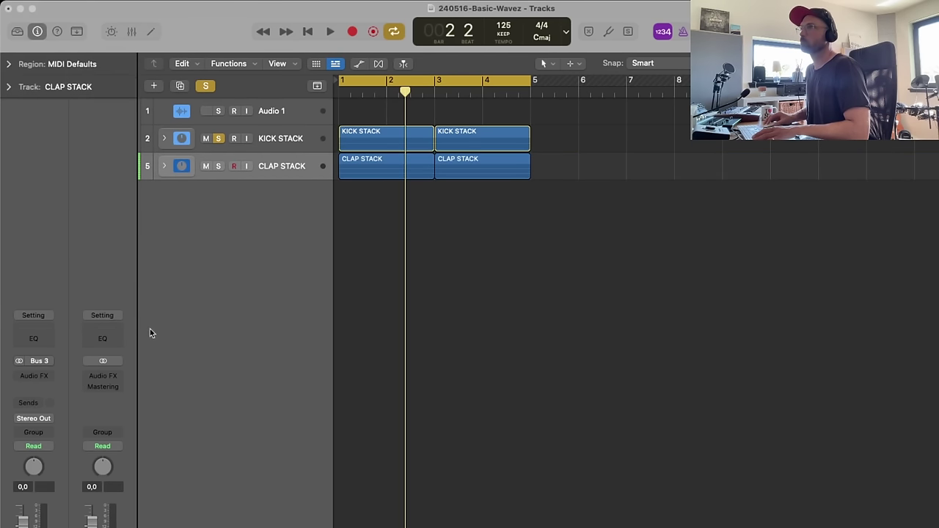
{"action": "left_click", "coordinate": [34, 404]}
{"action": "mouse_move", "coordinate": [40, 424]}
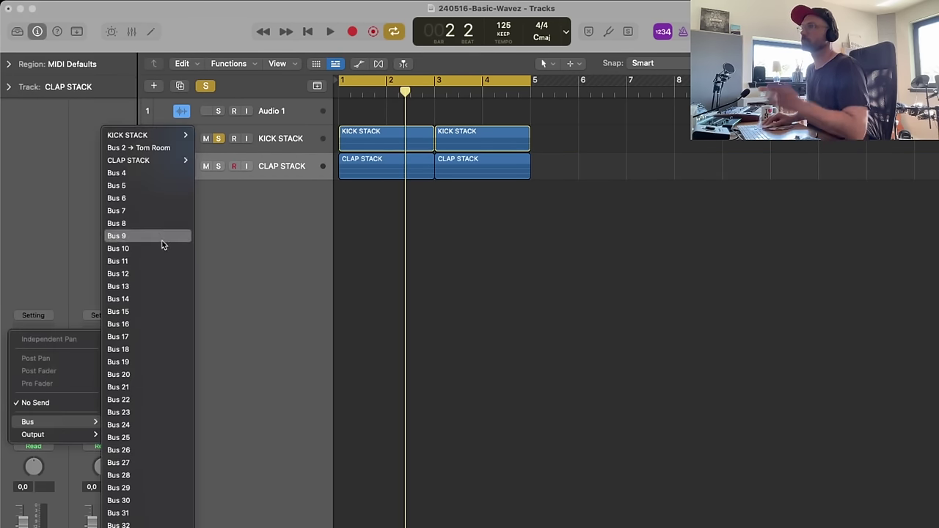
{"action": "left_click", "coordinate": [147, 174]}
- Insert a stereo Audio Ease Altiverb 7 reverb on the Bus 4 aux channel
{"action": "left_click", "coordinate": [102, 377]}
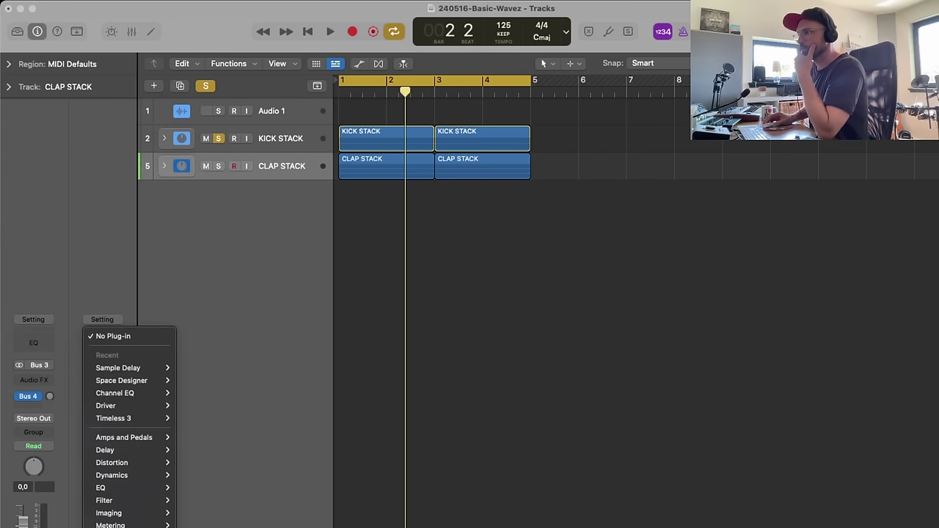
{"action": "mouse_move", "coordinate": [106, 406]}
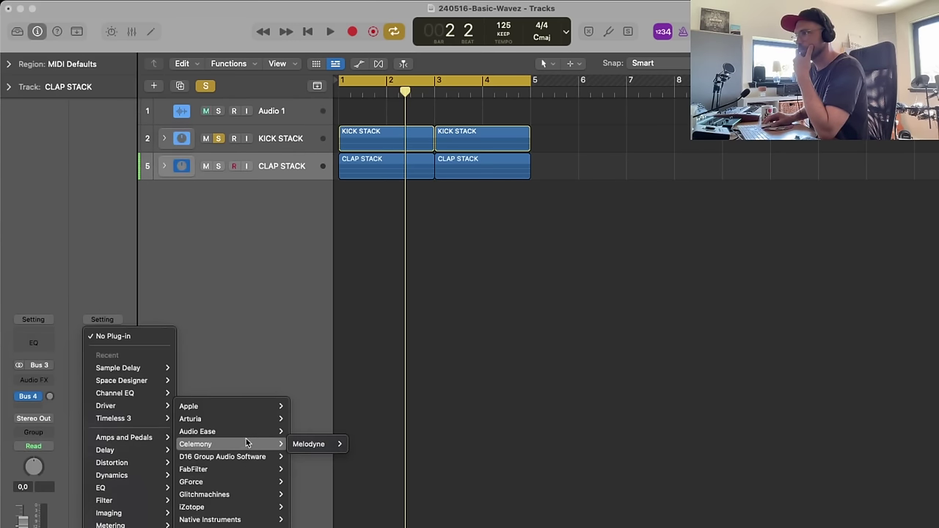
{"action": "mouse_move", "coordinate": [213, 434]}
{"action": "mouse_move", "coordinate": [300, 437]}
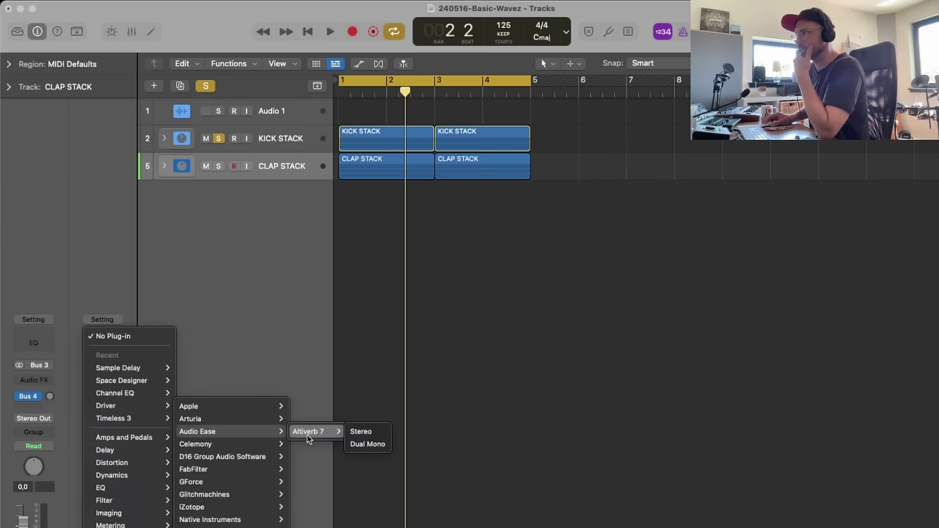
{"action": "left_click", "coordinate": [352, 432]}
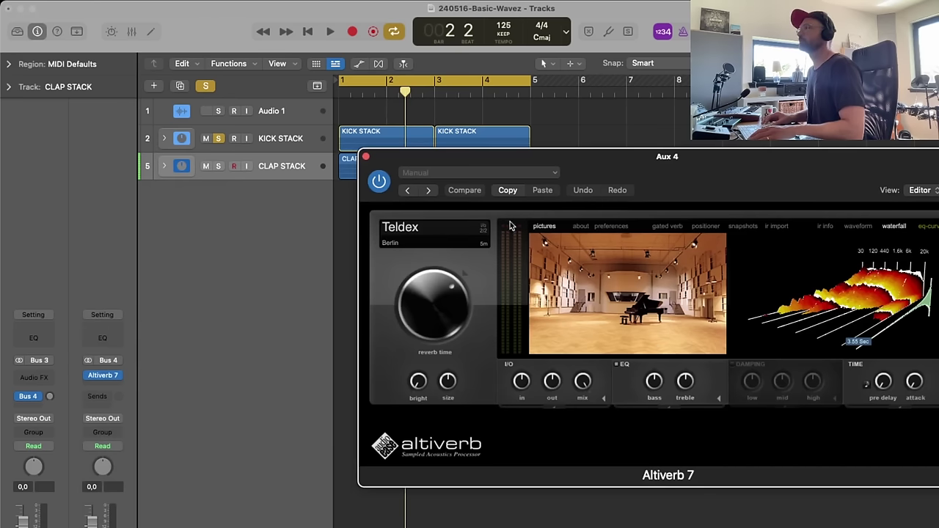
- Load the L480 "1 music club" impulse response from the plate, spring and digital gear into Altiverb and close its windows
{"action": "left_click", "coordinate": [499, 172]}
{"action": "left_click", "coordinate": [494, 174]}
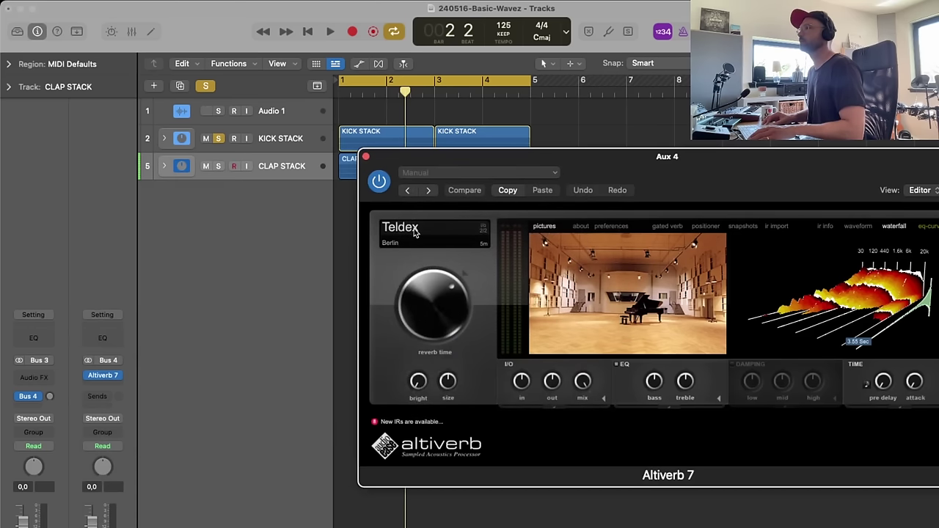
{"action": "left_click", "coordinate": [406, 230]}
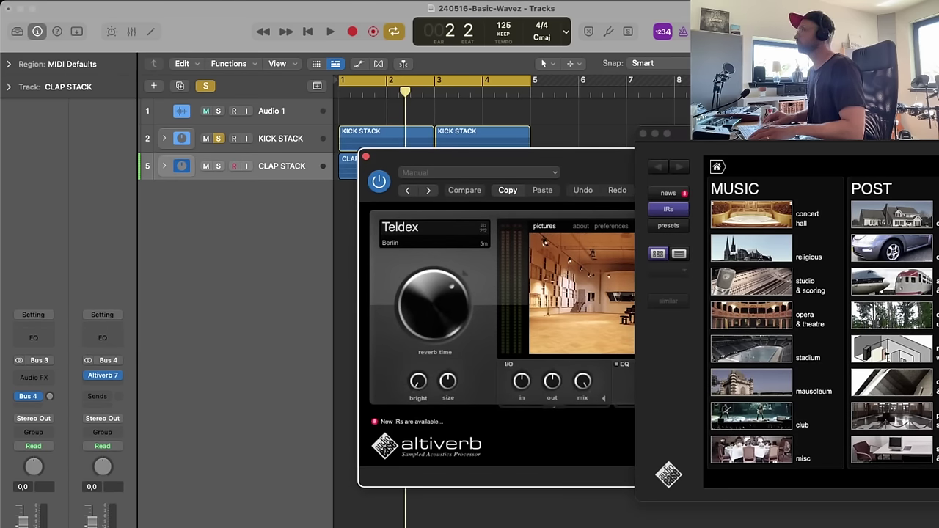
{"action": "left_click_drag", "start_coordinate": [854, 133], "coordinate": [654, 86]}
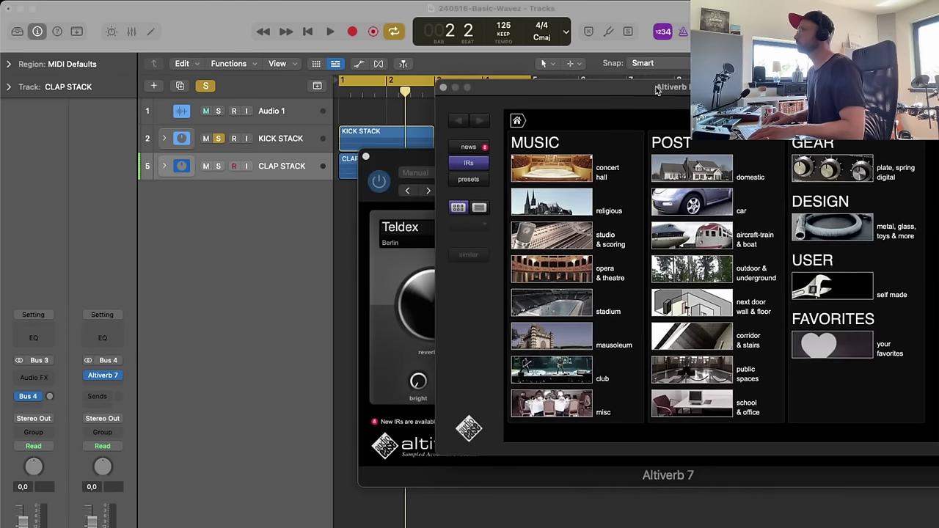
{"action": "left_click", "coordinate": [826, 164]}
{"action": "scroll", "coordinate": [895, 315], "scroll_direction": "down", "scroll_amount": 10}
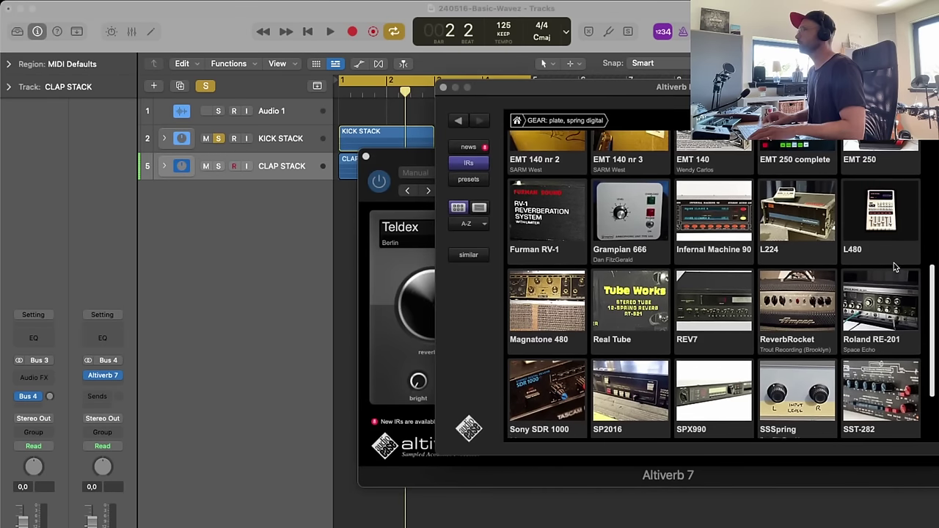
{"action": "left_click", "coordinate": [887, 235]}
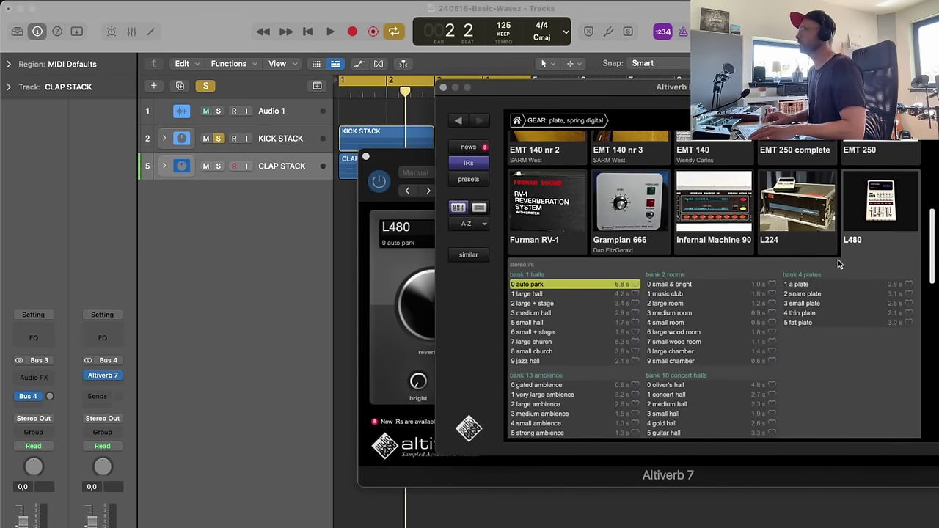
{"action": "scroll", "coordinate": [681, 328], "scroll_direction": "down", "scroll_amount": 3}
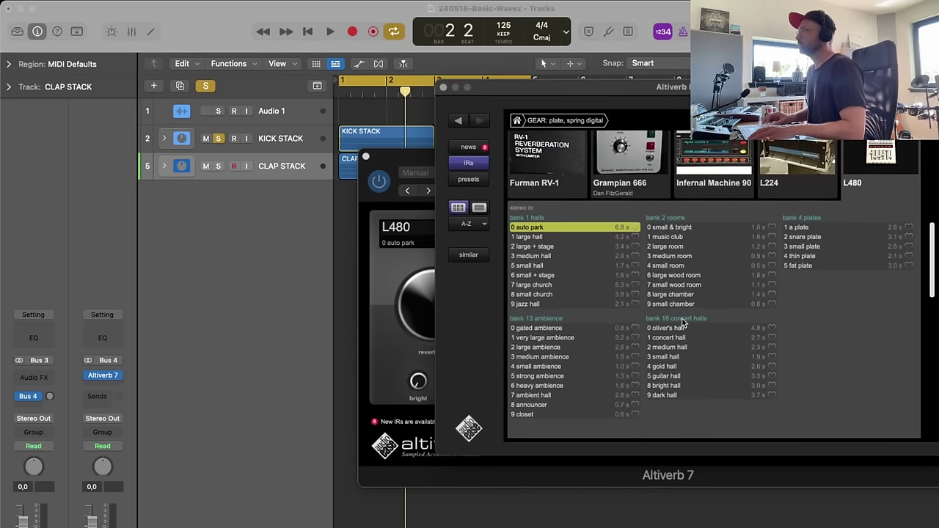
{"action": "left_click", "coordinate": [665, 237]}
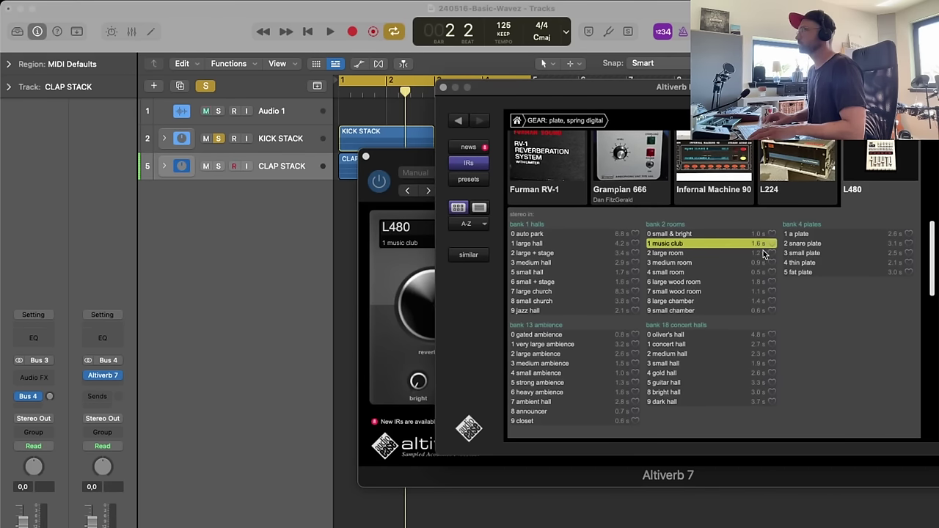
{"action": "left_click", "coordinate": [444, 89]}
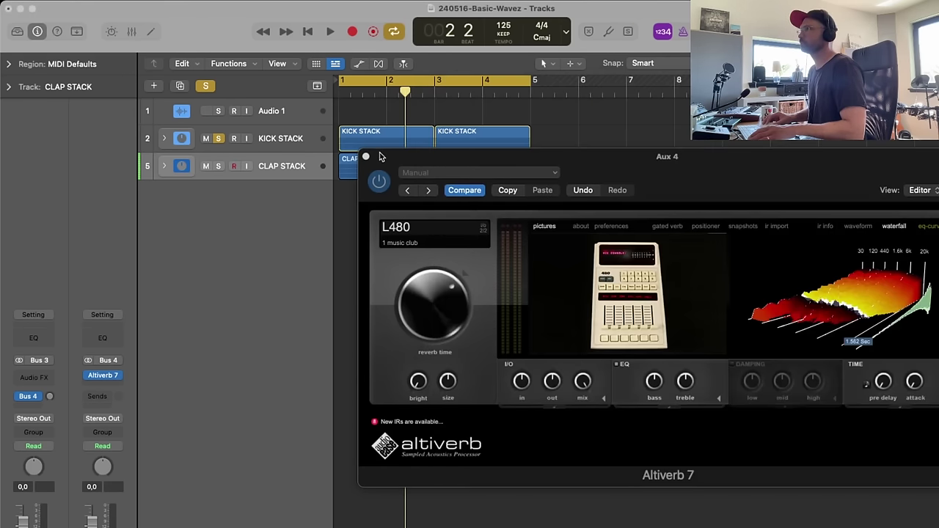
{"action": "left_click", "coordinate": [365, 157]}
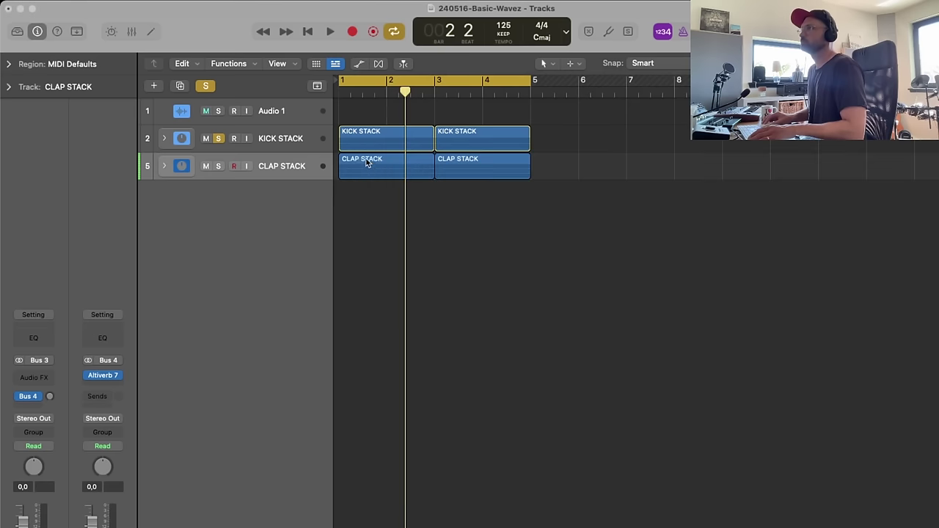
- Solo the CLAP STACK instead of the KICK STACK and audition the reverb by sweeping its Bus 4 send level during playback
{"action": "left_click", "coordinate": [218, 165]}
{"action": "left_click", "coordinate": [218, 139]}
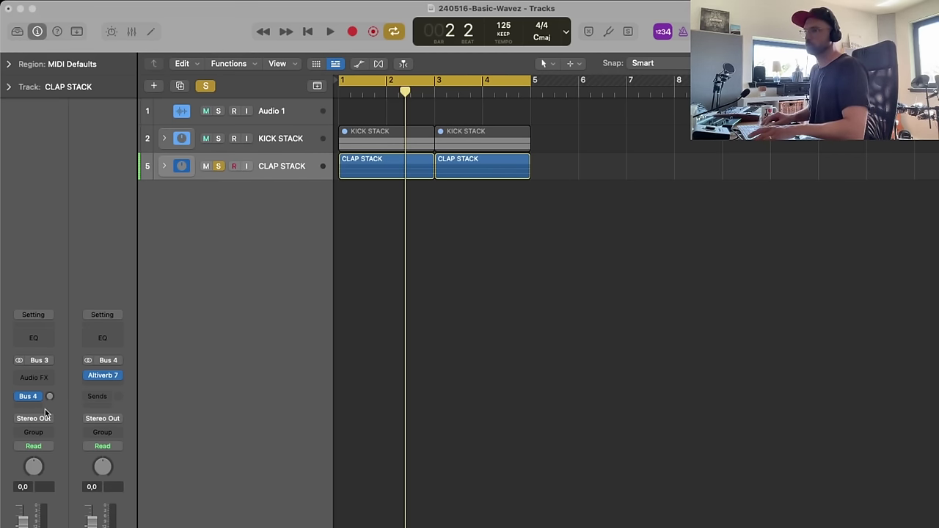
{"action": "key", "text": "space"}
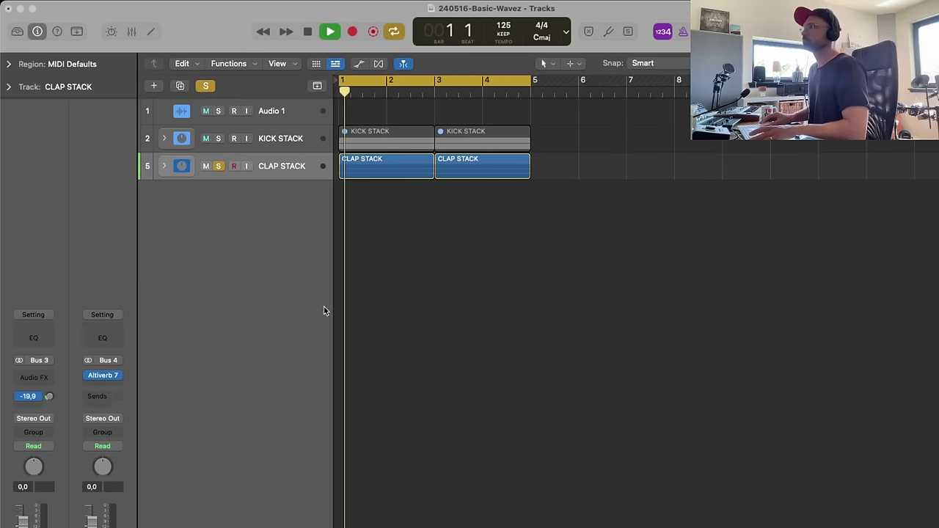
{"action": "left_click_drag", "start_coordinate": [47, 396], "coordinate": [59, 325]}
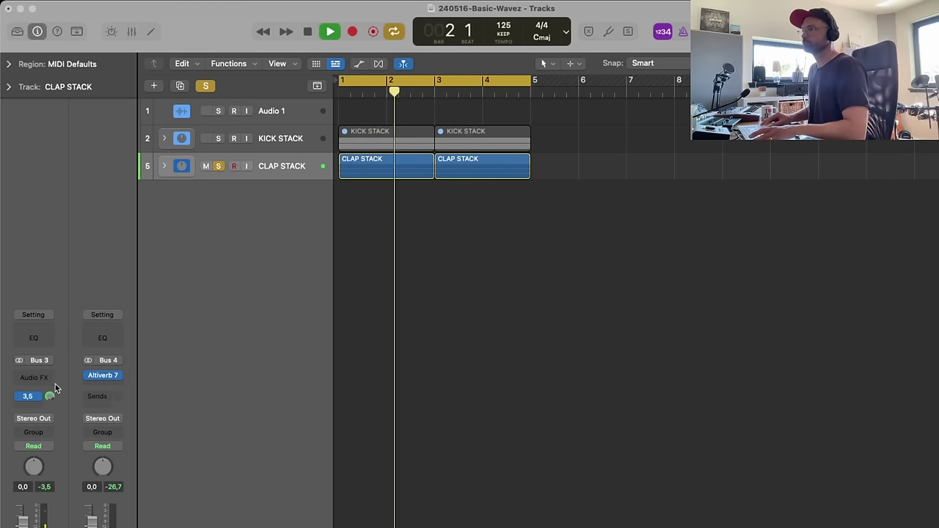
{"action": "left_click_drag", "start_coordinate": [51, 394], "coordinate": [47, 485]}
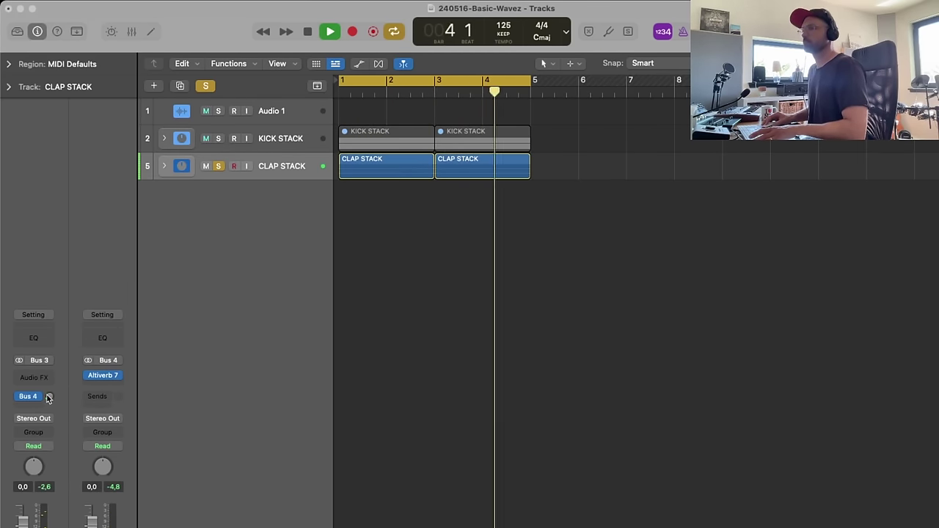
{"action": "mouse_move", "coordinate": [48, 397]}
{"action": "left_mouse_down"}
{"action": "mouse_move", "coordinate": [47, 414]}
{"action": "mouse_move", "coordinate": [50, 402]}
{"action": "left_mouse_up"}
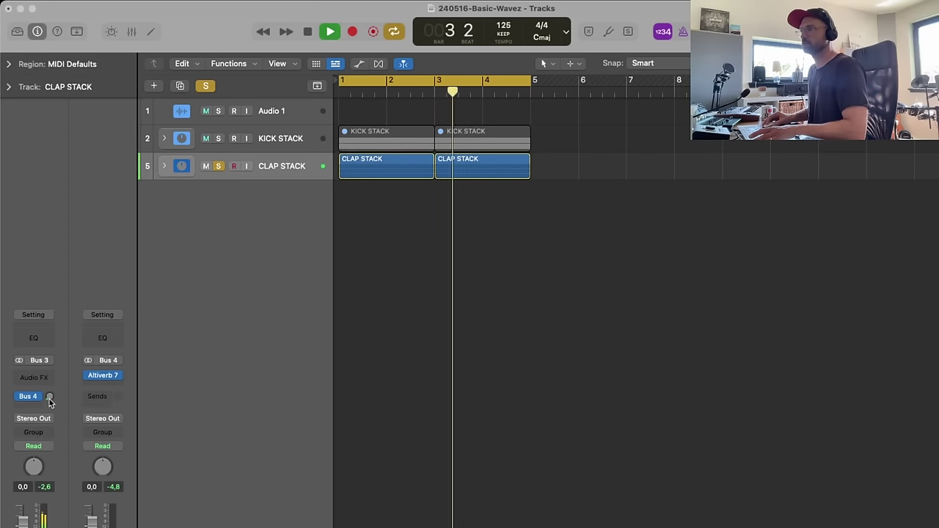
- Play both stacks soloed together, set the CLAP STACK's Bus 4 send to about -30.7 dB, and turn both solos off after stopping
{"action": "left_click", "coordinate": [223, 143]}
{"action": "left_click", "coordinate": [218, 139]}
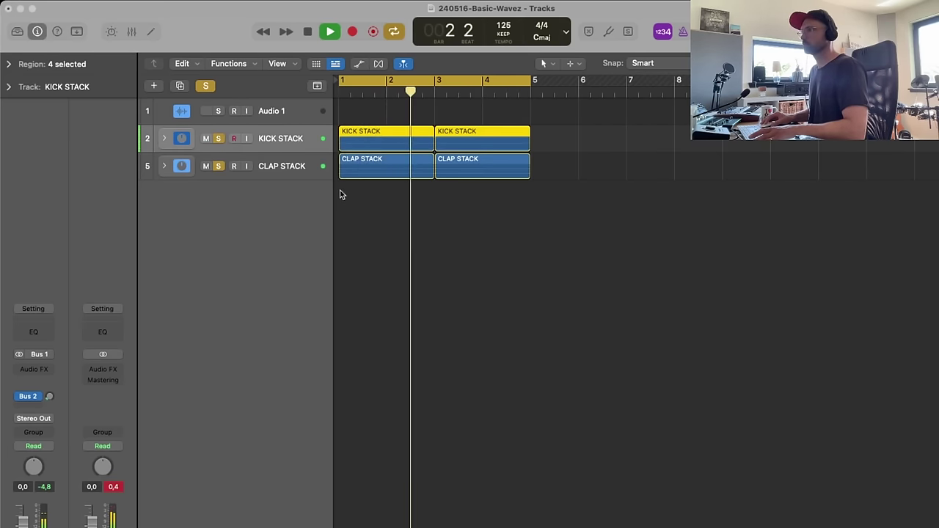
{"action": "left_click", "coordinate": [286, 166]}
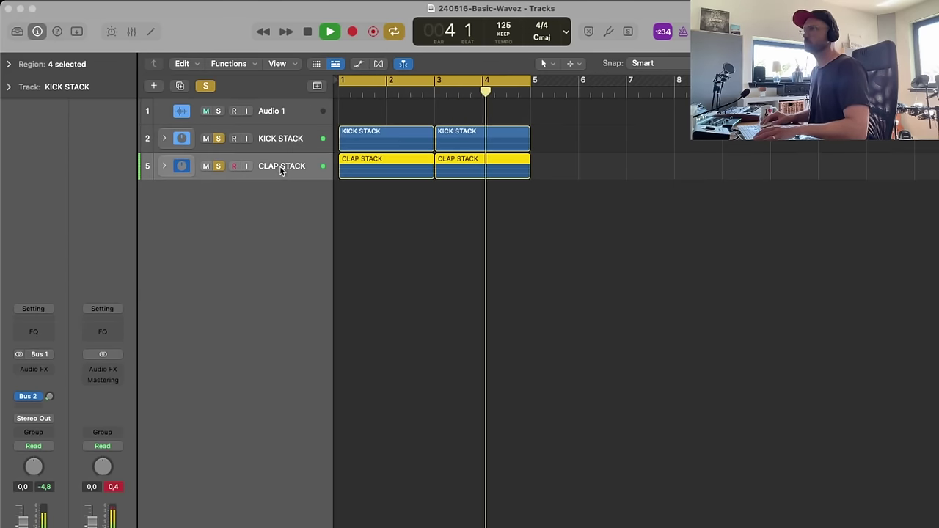
{"action": "left_click", "coordinate": [22, 396]}
{"action": "left_click_drag", "start_coordinate": [49, 397], "coordinate": [49, 392]}
{"action": "left_click", "coordinate": [432, 259]}
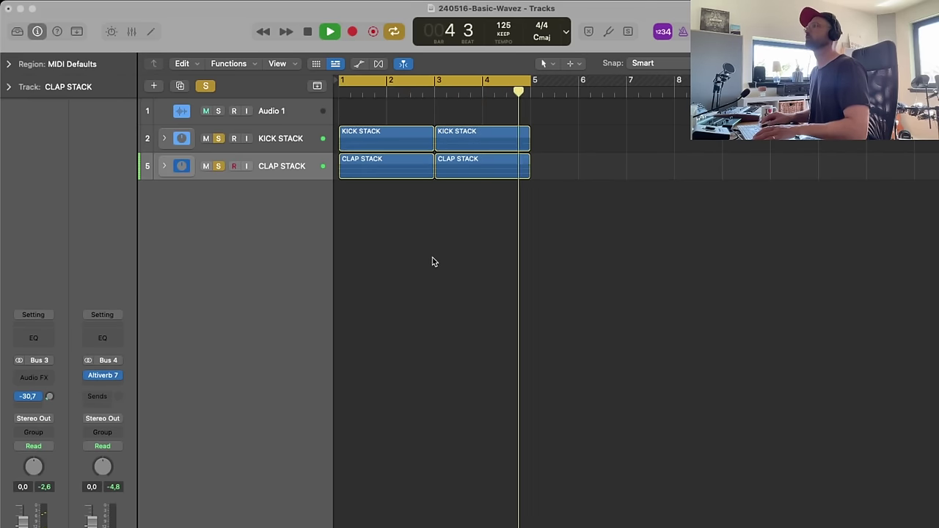
{"action": "key", "text": "space"}
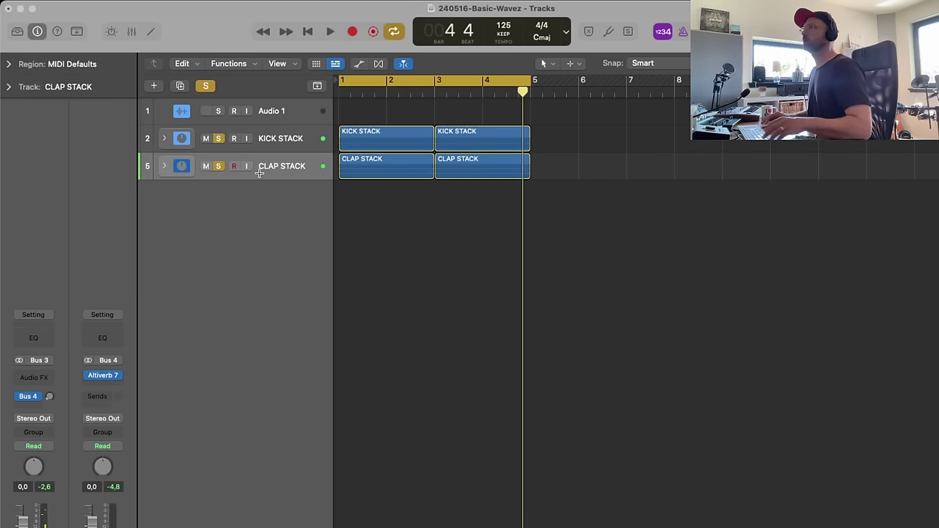
{"action": "left_click", "coordinate": [219, 138]}
{"action": "left_click", "coordinate": [218, 167]}
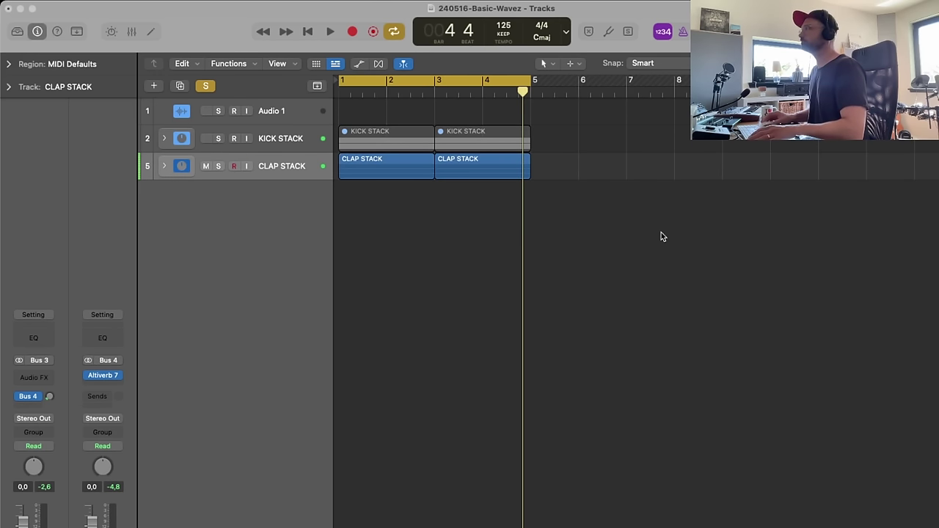
- Switch to Finder and open the Hat loop folder of the Basic Wavez BTD drum pack in Drums
{"action": "key", "text": "super+Tab"}
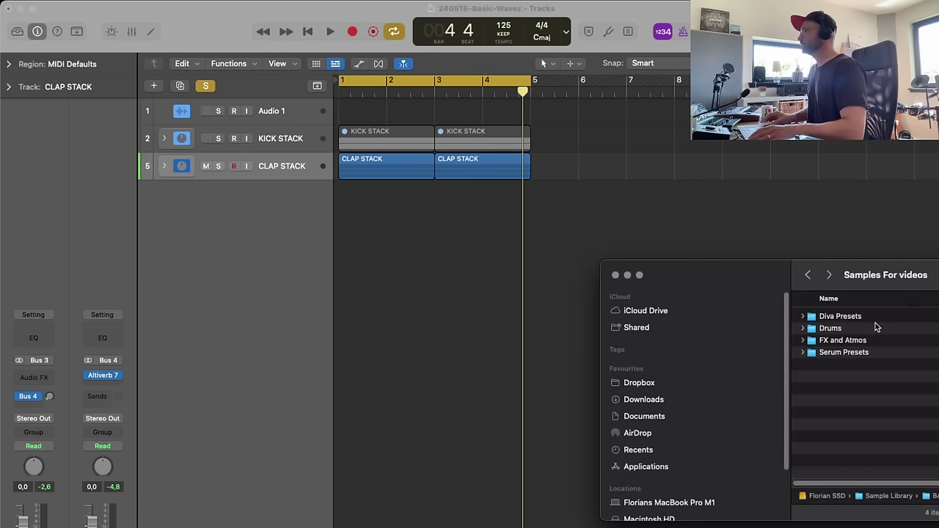
{"action": "double_click", "coordinate": [836, 329]}
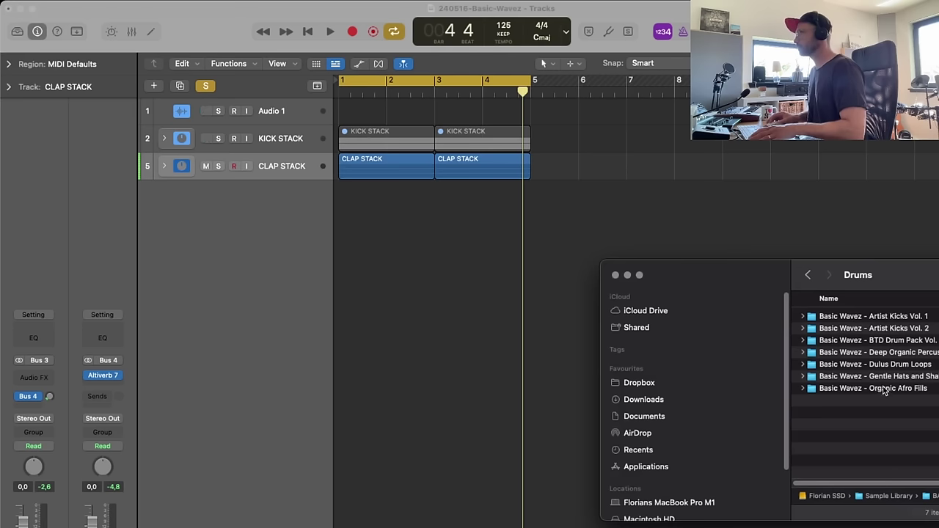
{"action": "double_click", "coordinate": [913, 341]}
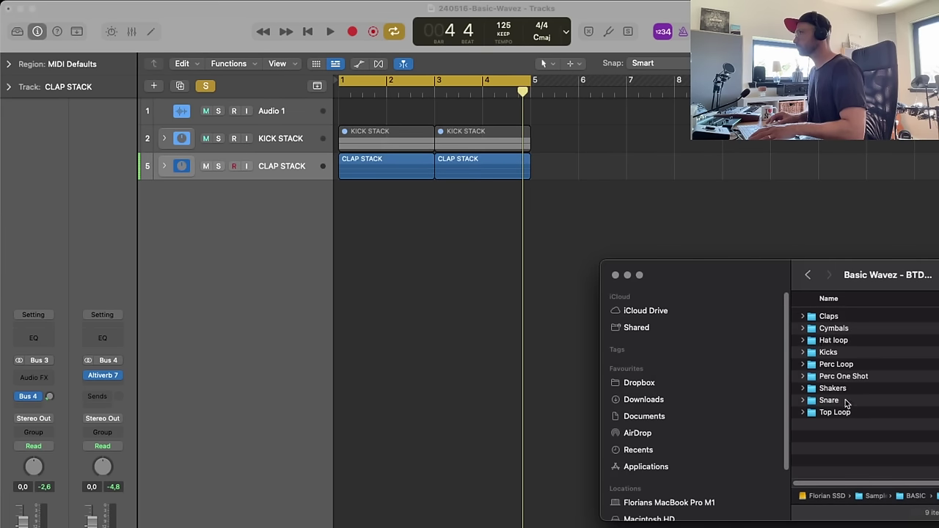
{"action": "double_click", "coordinate": [831, 341]}
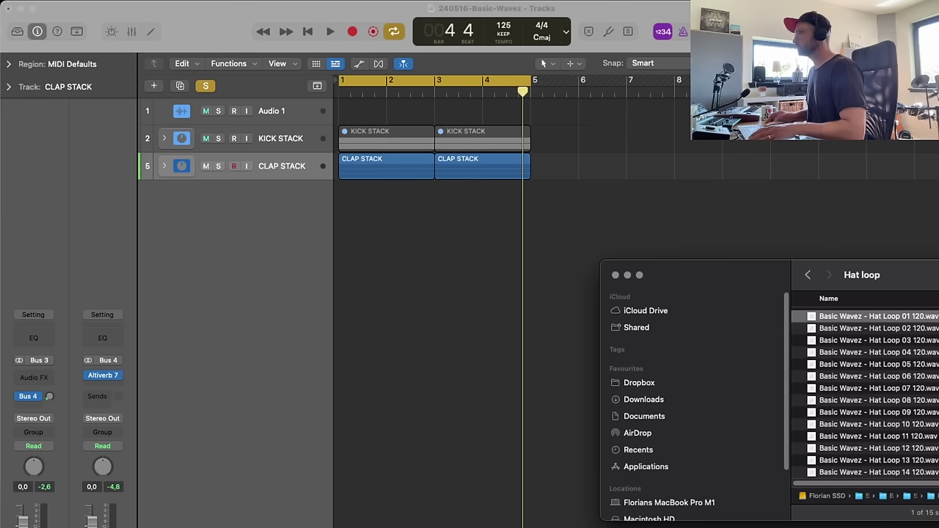
- Preview the Basic Wavez hat loops one after another, from Hat Loop 01 through Hat Loop 11
{"action": "key", "text": "space"}
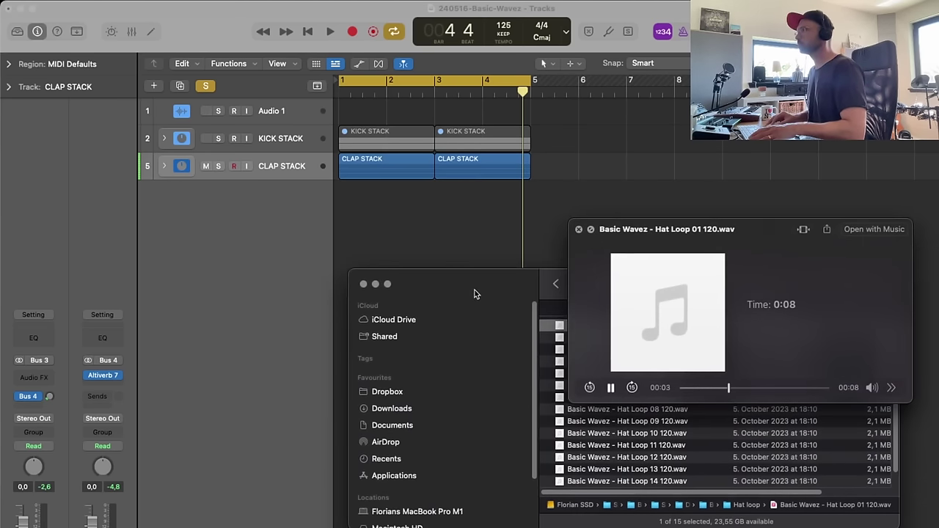
{"action": "left_click_drag", "start_coordinate": [475, 291], "coordinate": [360, 286]}
{"action": "key", "text": "Down"}
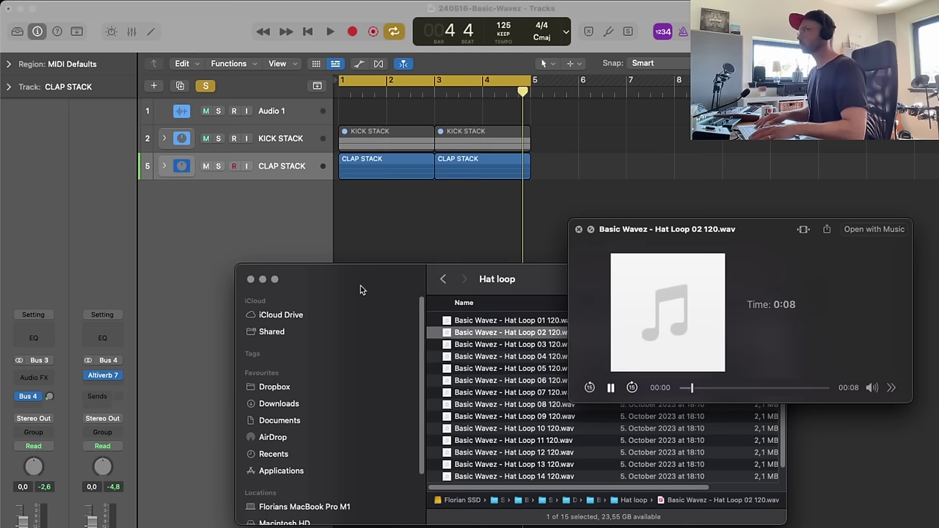
{"action": "key", "text": "Down"}
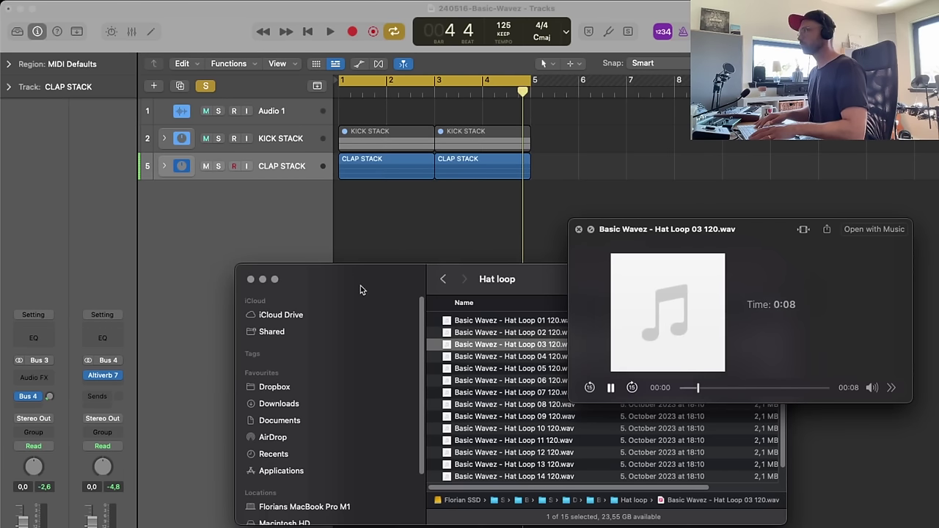
{"action": "key", "text": "Down"}
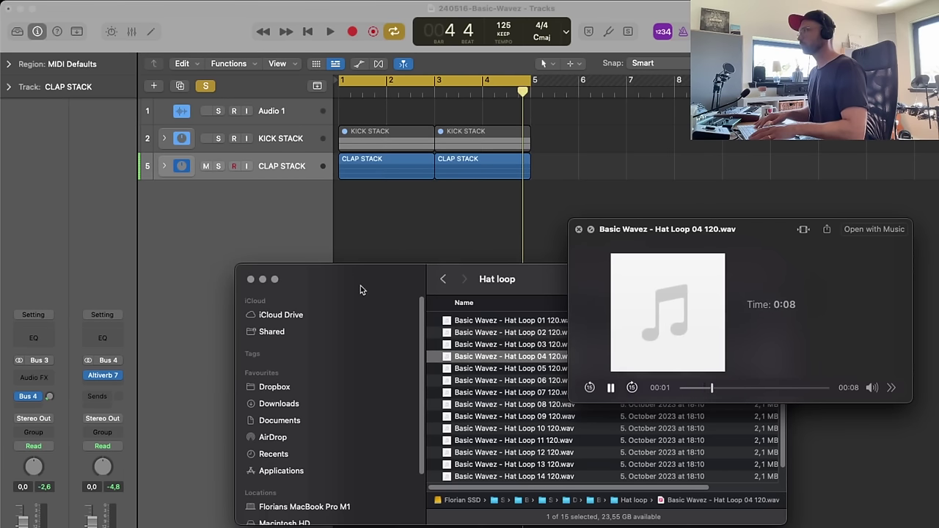
{"action": "key", "text": "Down"}
{"action": "key", "text": "Down"}
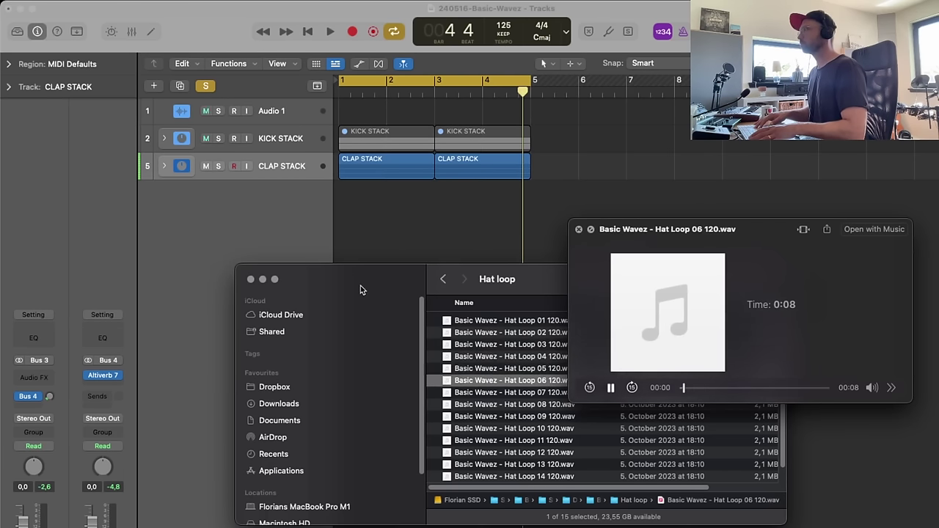
{"action": "key", "text": "Down"}
{"action": "key", "text": "Down"}
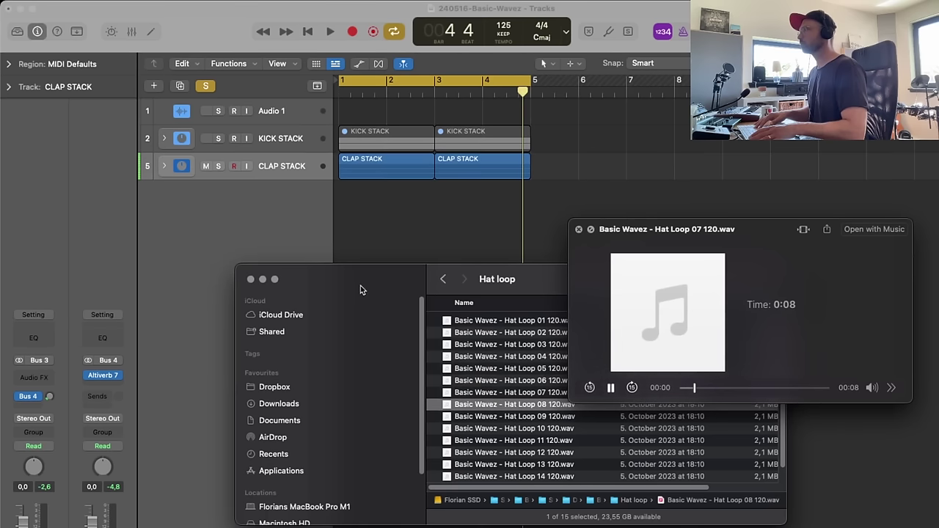
{"action": "key", "text": "Down"}
{"action": "key", "text": "Down"}
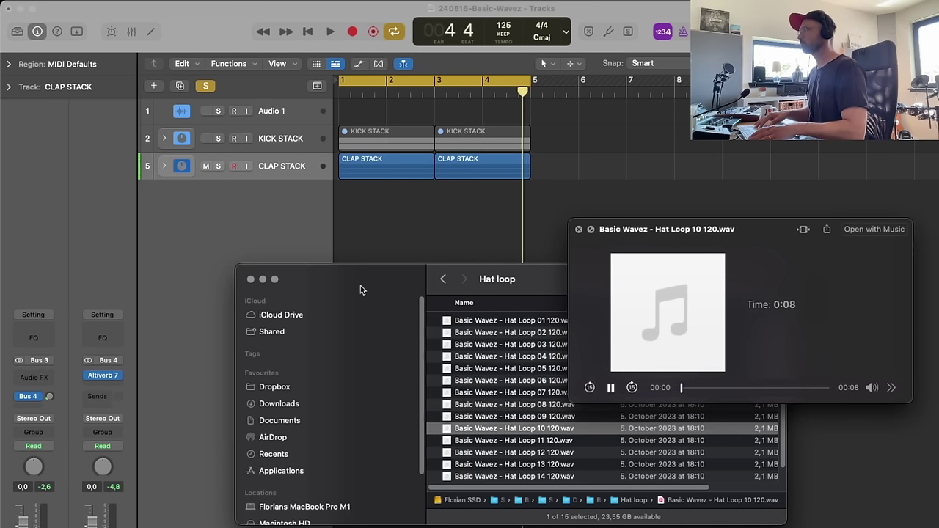
{"action": "key", "text": "Down"}
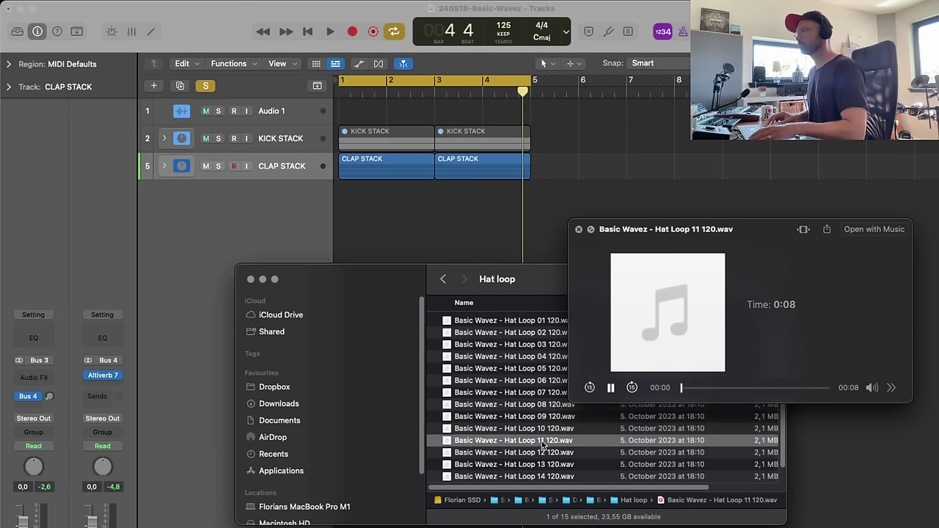
- Preview Basic Wavez - Hat Loop 12 120.wav and place it on a new audio track at bar 1 in Logic Pro
{"action": "key", "text": "Down"}
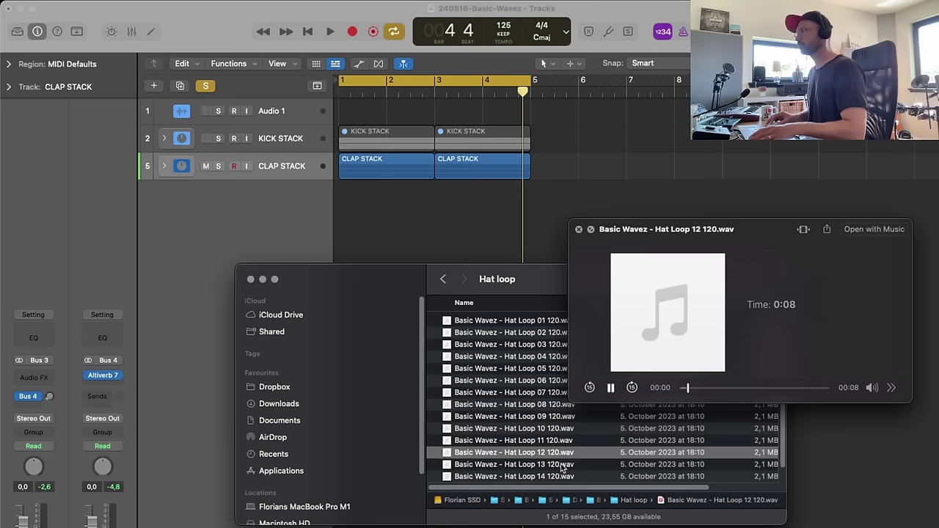
{"action": "key", "text": "space"}
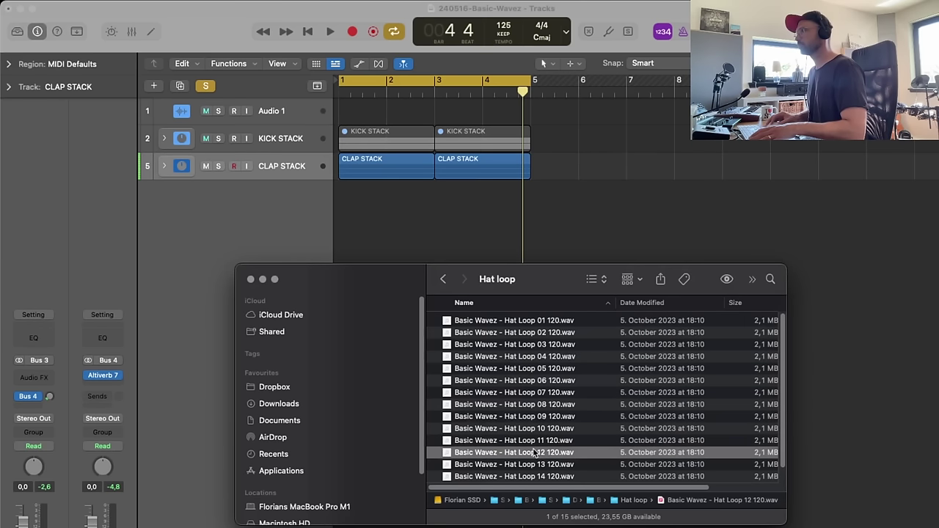
{"action": "left_click_drag", "start_coordinate": [536, 452], "coordinate": [373, 202]}
{"action": "left_click", "coordinate": [443, 258]}
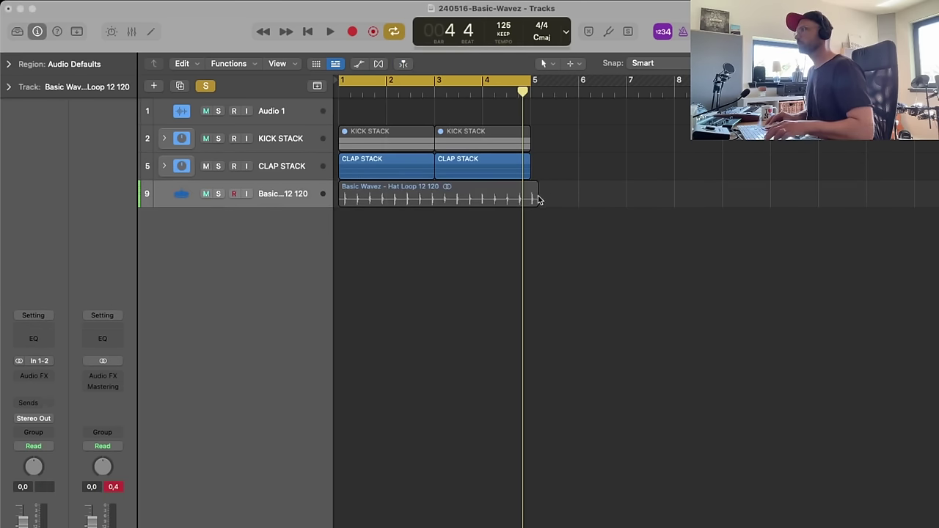
- Time-stretch the Hat Loop 12 region to a length of exactly four bars so it fits the cycle range
{"action": "left_click_drag", "start_coordinate": [534, 198], "coordinate": [526, 198]}
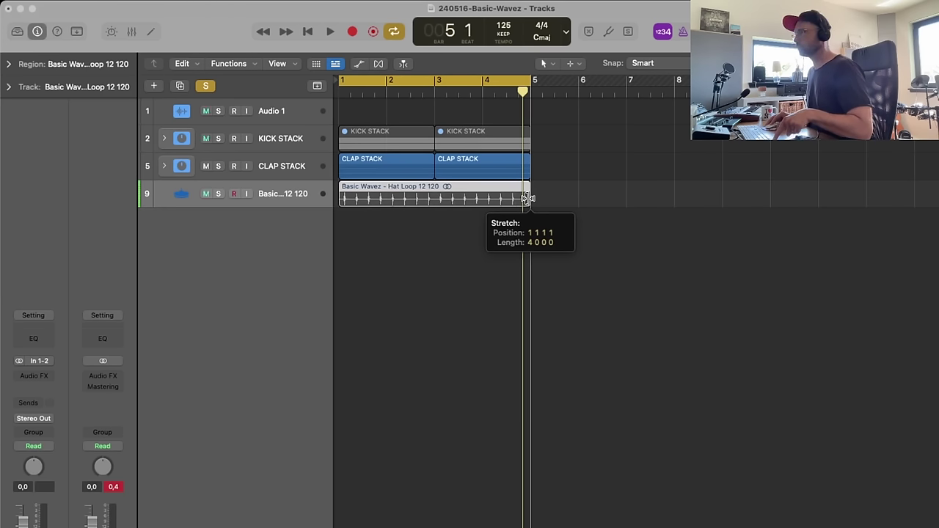
{"action": "left_click_drag", "start_coordinate": [525, 198], "coordinate": [525, 199]}
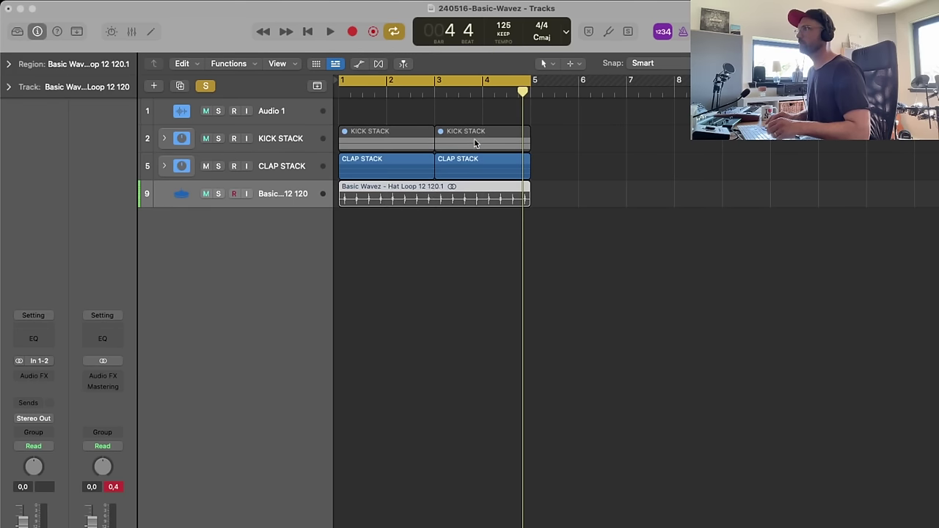
{"action": "left_click", "coordinate": [520, 228]}
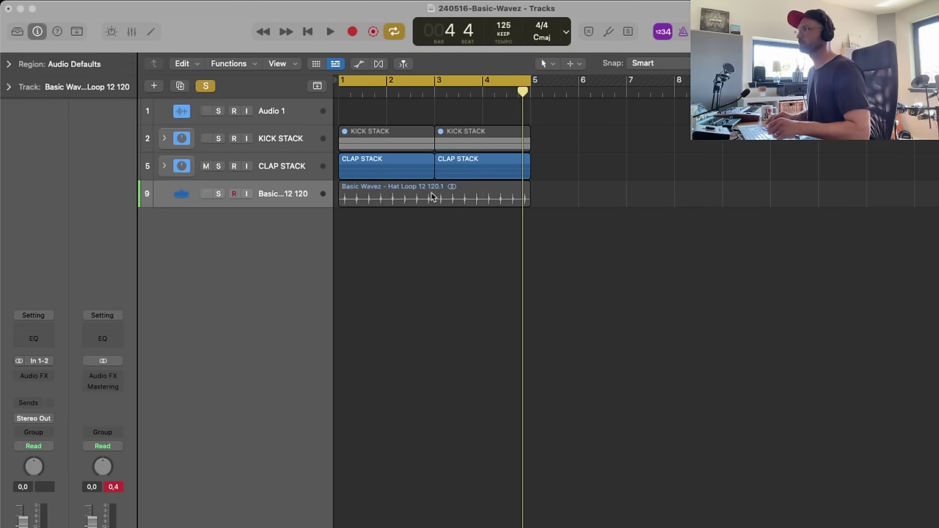
{"action": "left_click", "coordinate": [430, 192]}
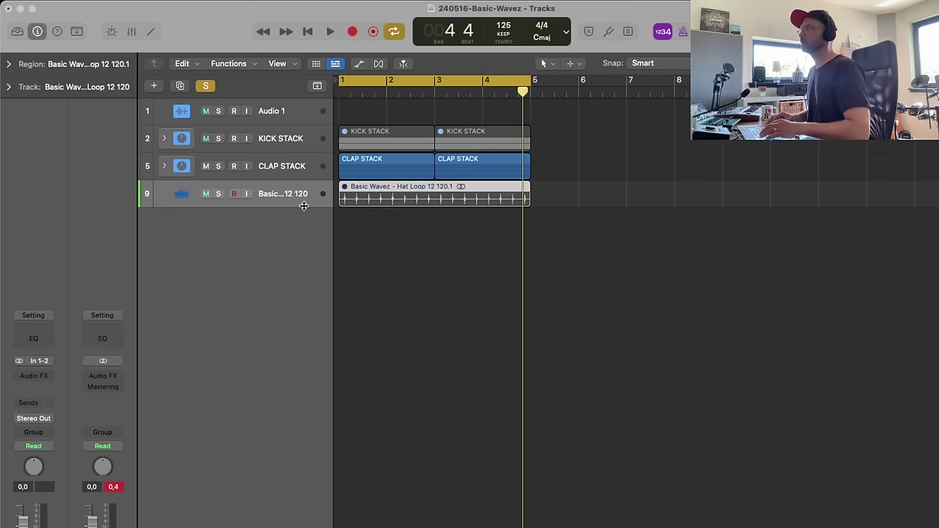
- Play the arrangement with all solos cleared, enlarge the hat loop track and set its volume to -8.0 dB after stopping
{"action": "key", "text": "space"}
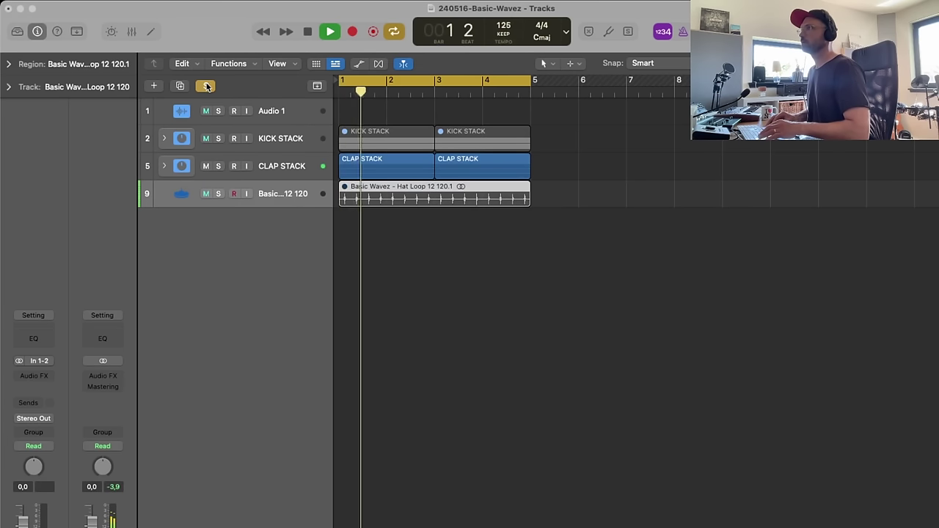
{"action": "left_click", "coordinate": [206, 86]}
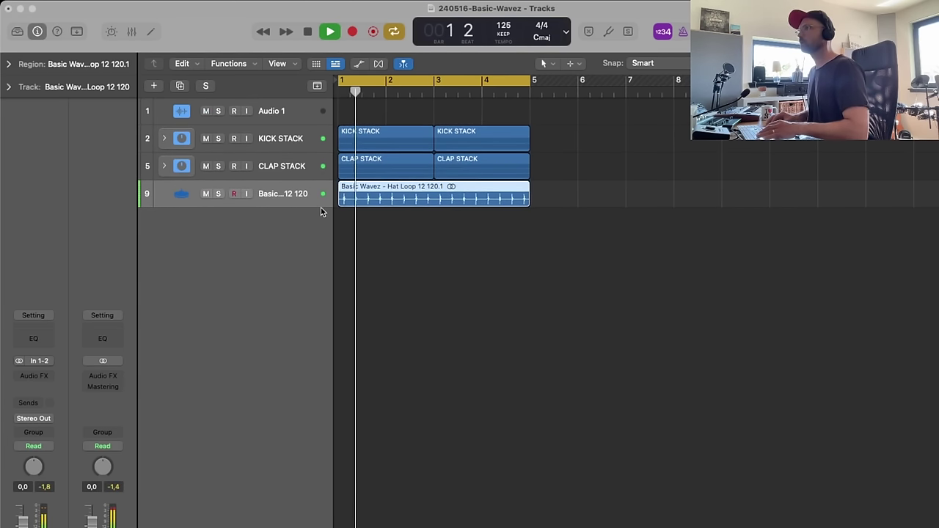
{"action": "left_click_drag", "start_coordinate": [320, 205], "coordinate": [289, 214]}
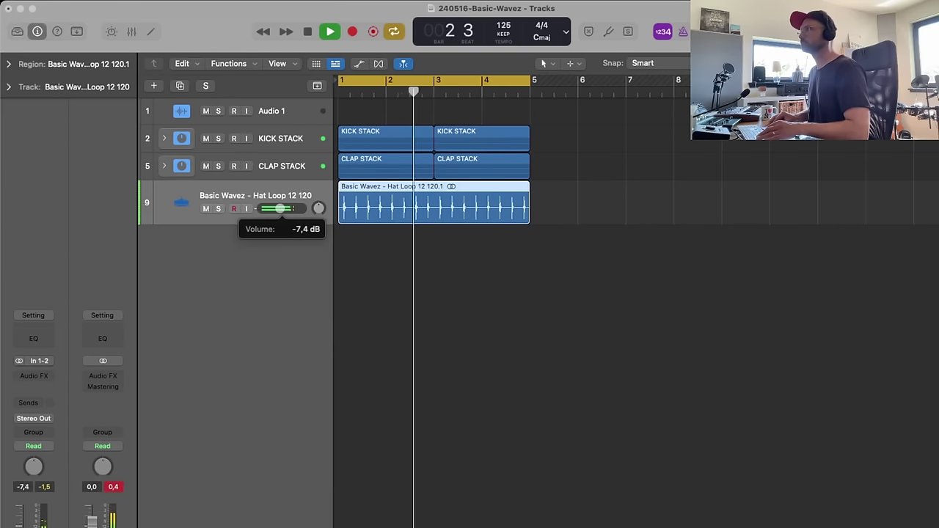
{"action": "left_click", "coordinate": [462, 277]}
{"action": "key", "text": "space"}
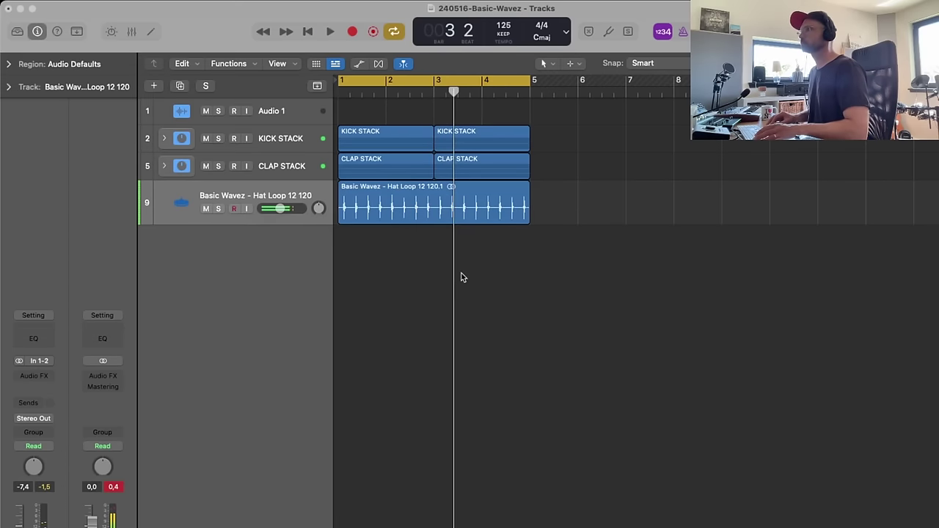
{"action": "left_click", "coordinate": [416, 199]}
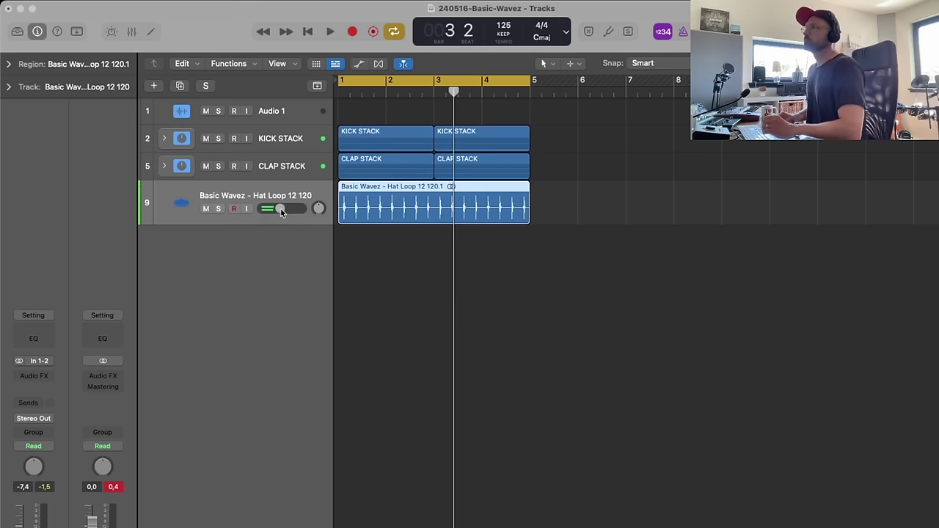
{"action": "left_click_drag", "start_coordinate": [281, 209], "coordinate": [279, 209]}
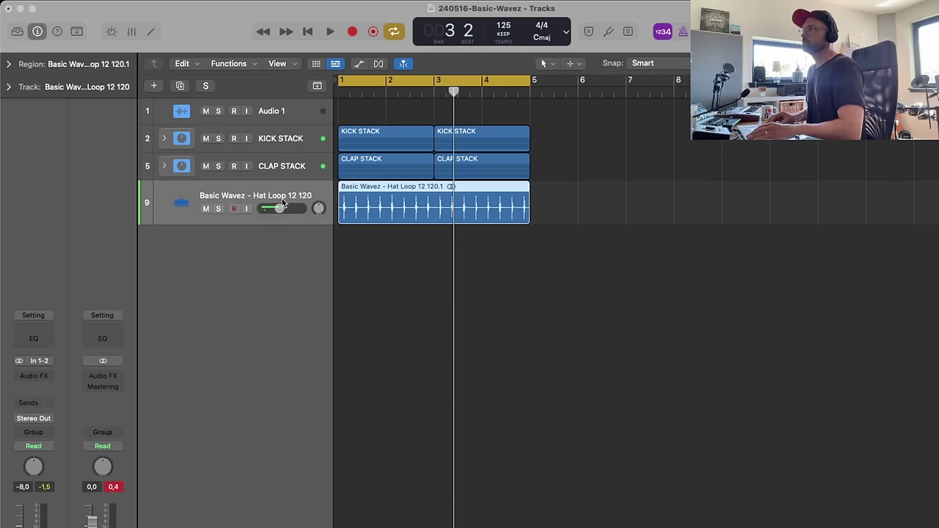
- Create a new software instrument track below the hat loop track
{"action": "left_click", "coordinate": [152, 87]}
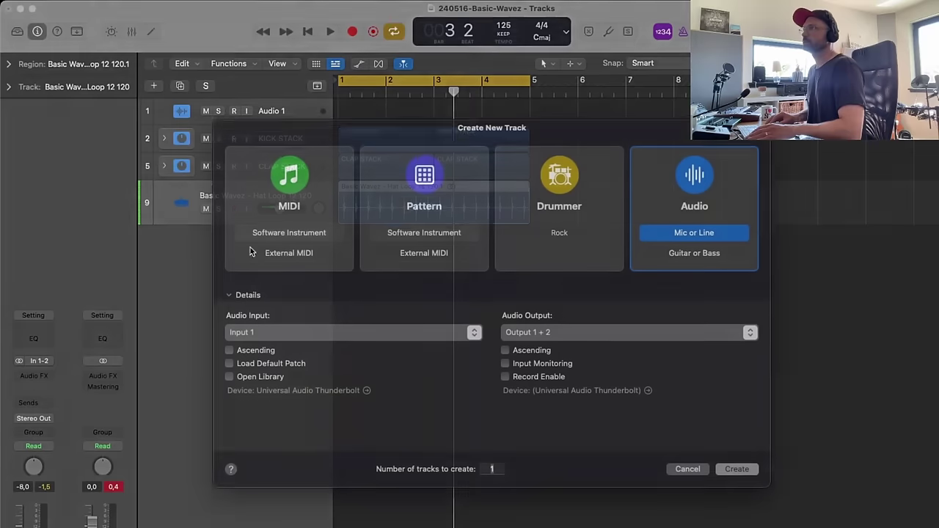
{"action": "left_click", "coordinate": [331, 350]}
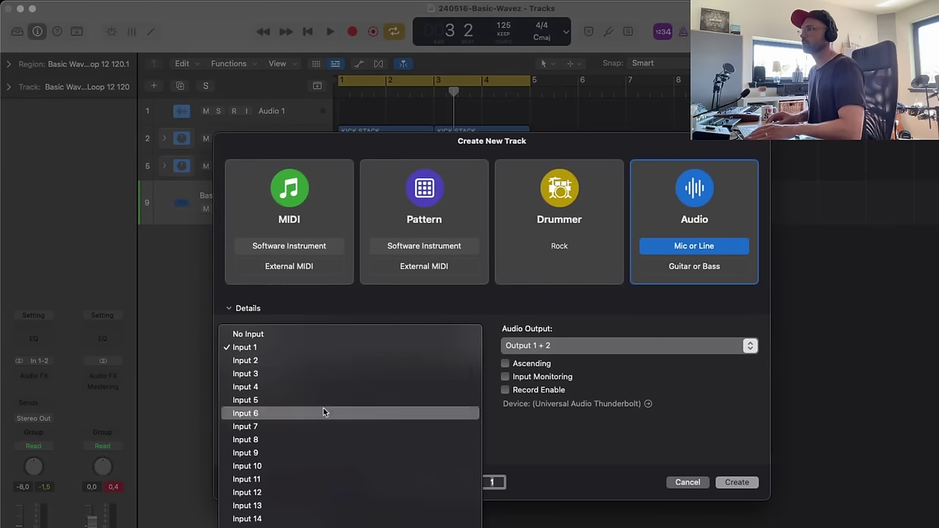
{"action": "left_click", "coordinate": [327, 306]}
{"action": "double_click", "coordinate": [288, 207]}
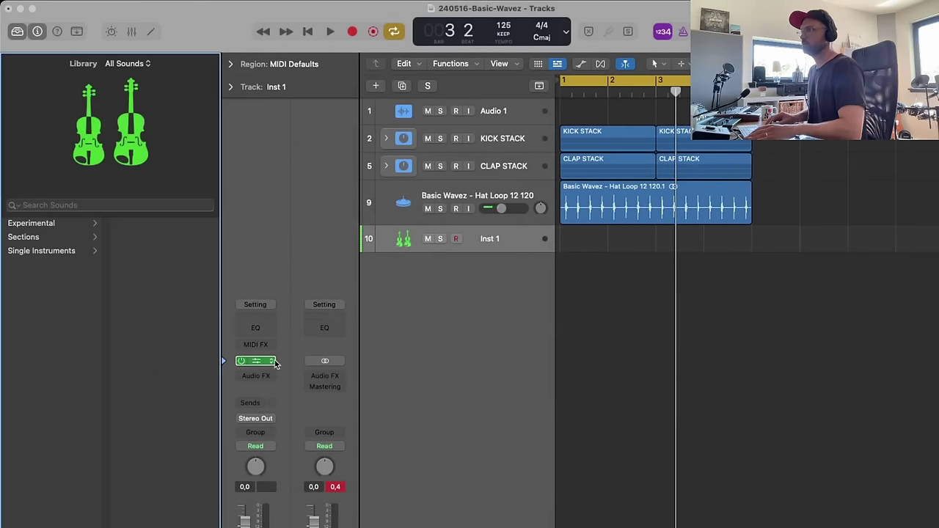
- Load Roland's TR-909 as the new track's instrument and move its window up until the whole drum machine is in view
{"action": "left_click", "coordinate": [273, 361]}
{"action": "mouse_move", "coordinate": [308, 475]}
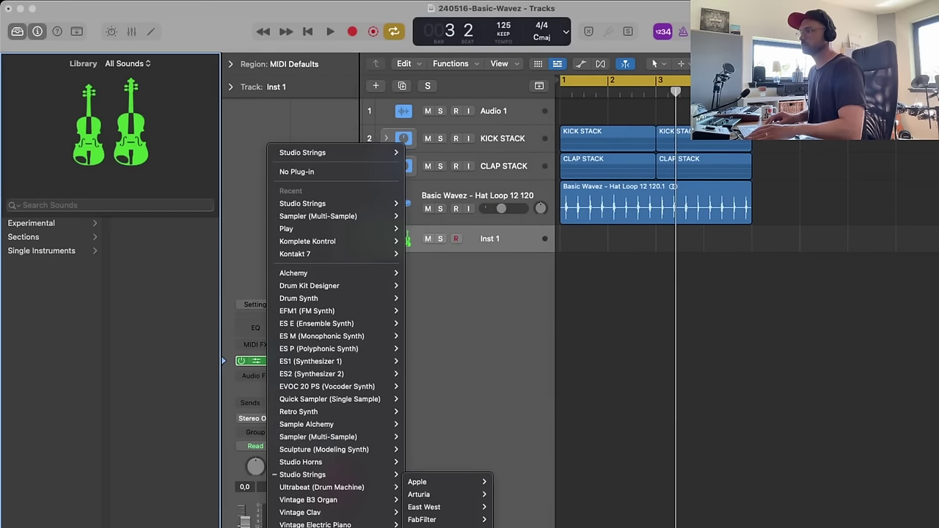
{"action": "mouse_move", "coordinate": [441, 495]}
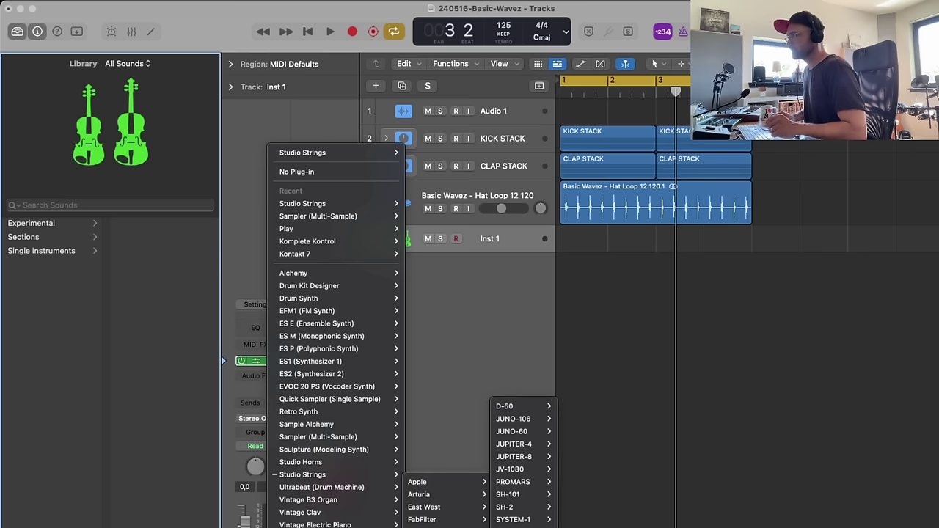
{"action": "left_click", "coordinate": [623, 525]}
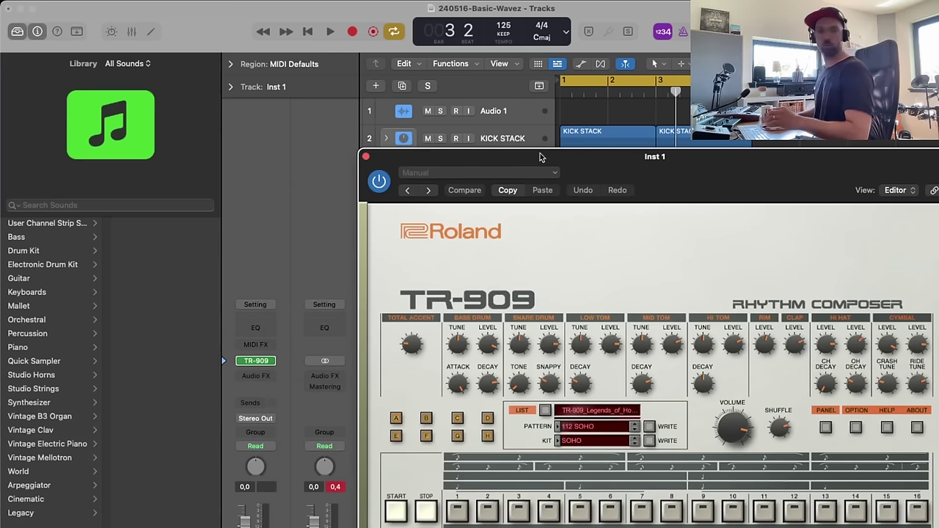
{"action": "left_click_drag", "start_coordinate": [540, 157], "coordinate": [529, 57]}
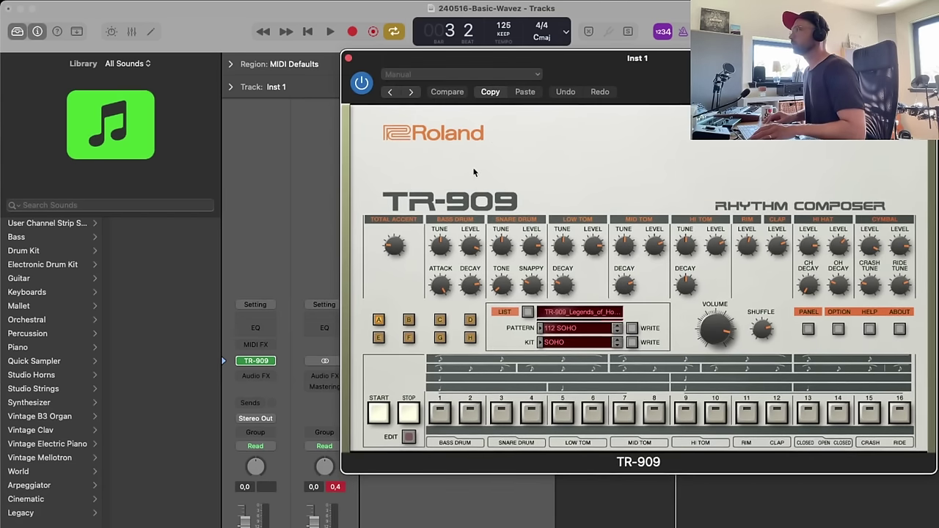
- Show the TR-909's pattern editor, play the 112 SOHO pattern with the arrangement and set the shuffle to +7
{"action": "left_click", "coordinate": [410, 436]}
{"action": "left_click_drag", "start_coordinate": [576, 58], "coordinate": [708, 63]}
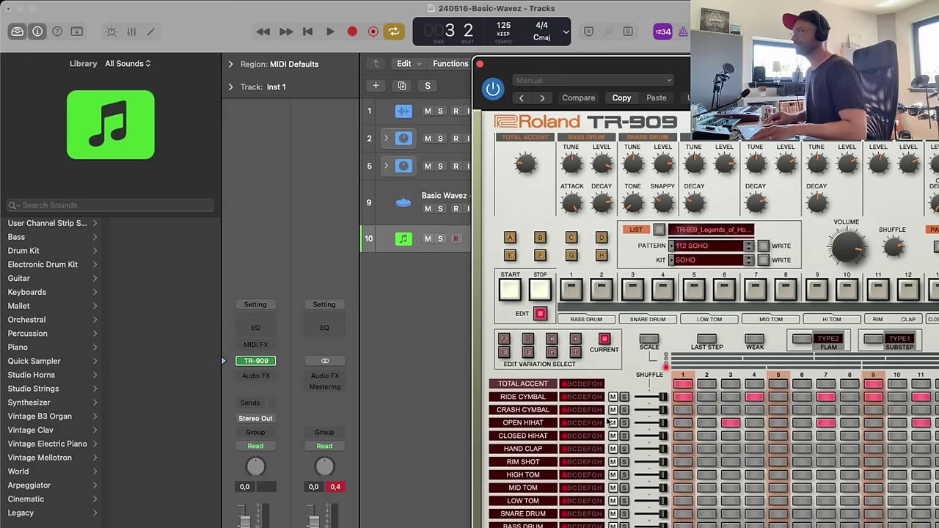
{"action": "left_click", "coordinate": [399, 390]}
{"action": "key", "text": "space"}
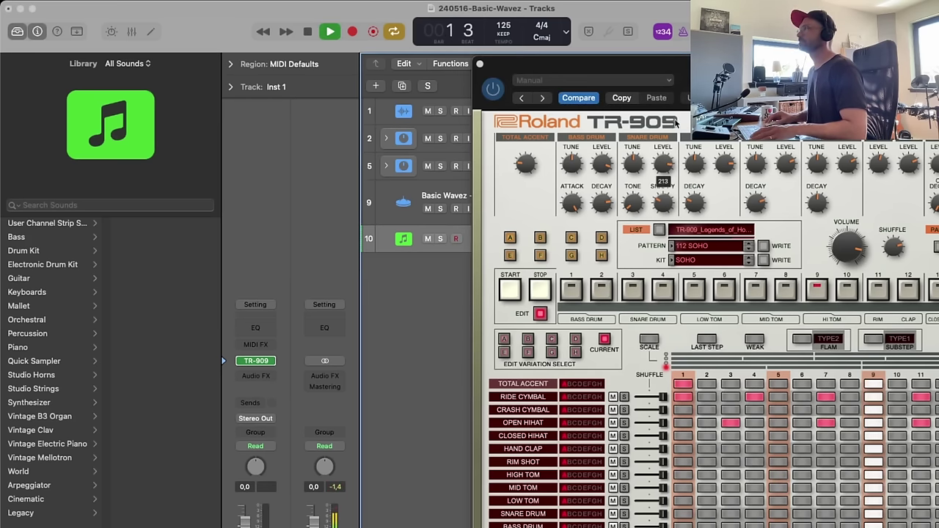
{"action": "left_click_drag", "start_coordinate": [686, 63], "coordinate": [412, 52]}
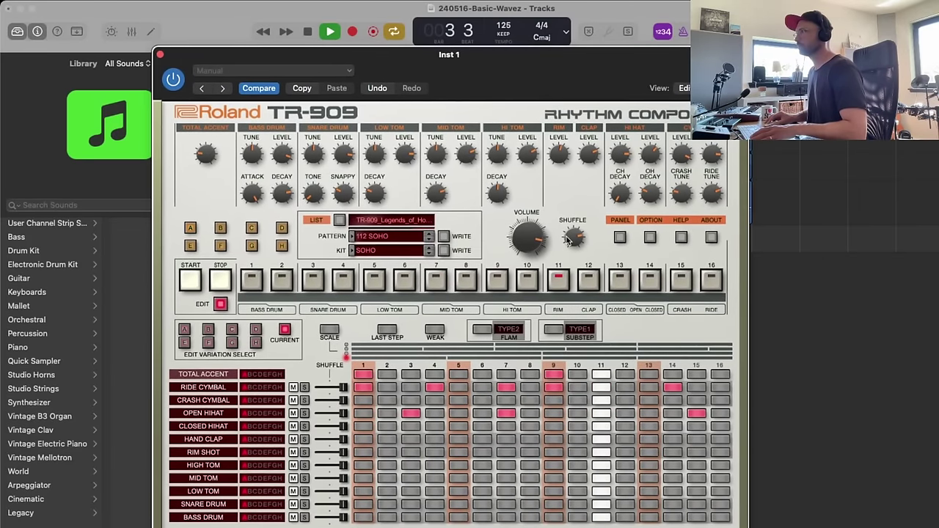
{"action": "left_click_drag", "start_coordinate": [567, 237], "coordinate": [566, 245]}
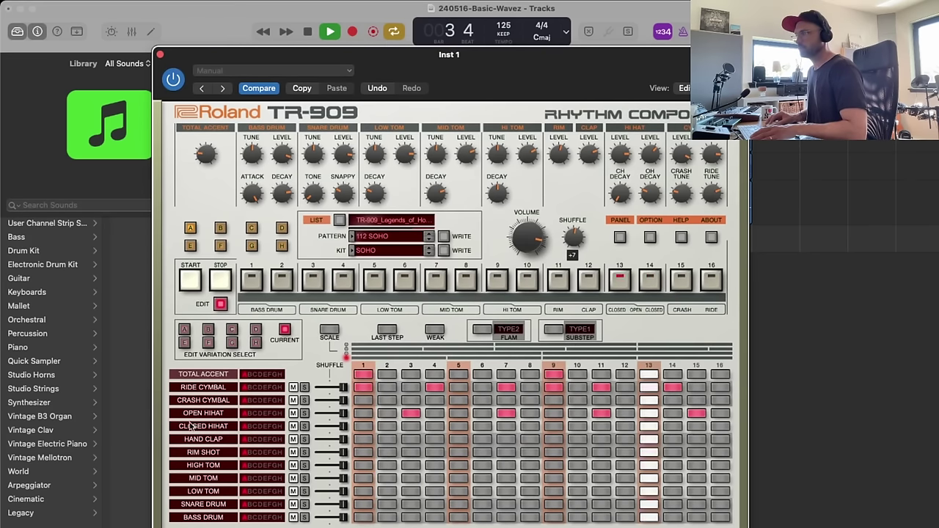
- Program closed hi-hats on all 16 steps of the TR-909 pattern and set the closed hi-hat decay to 36
{"action": "left_click_drag", "start_coordinate": [360, 427], "coordinate": [711, 433]}
{"action": "left_click", "coordinate": [670, 429]}
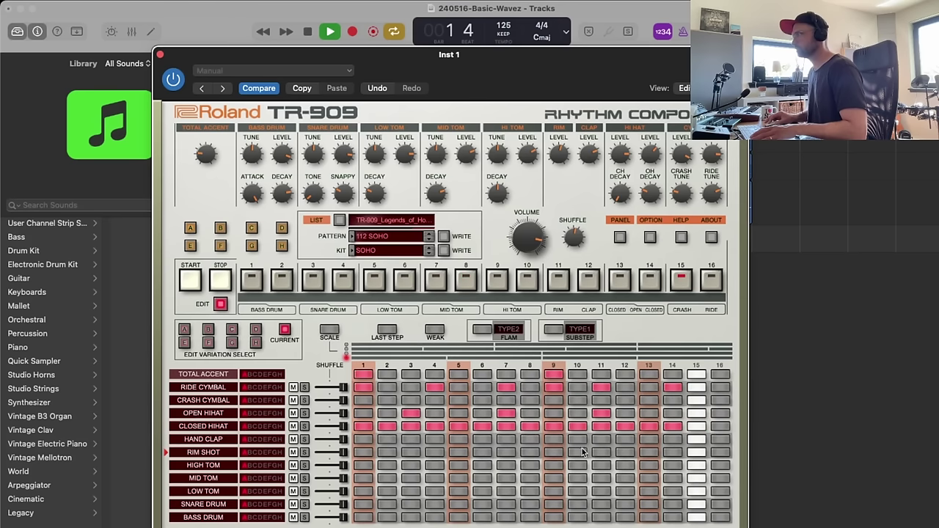
{"action": "left_click", "coordinate": [725, 429]}
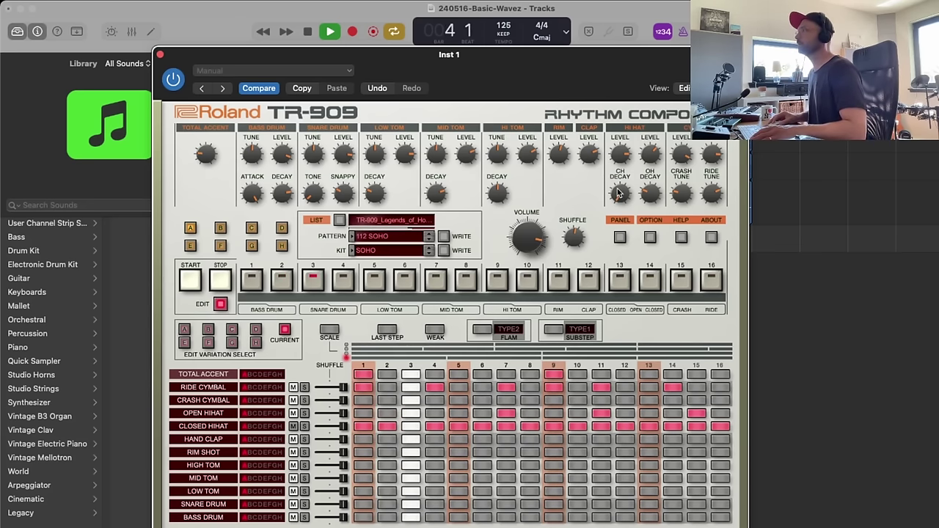
{"action": "left_click_drag", "start_coordinate": [618, 194], "coordinate": [599, 193]}
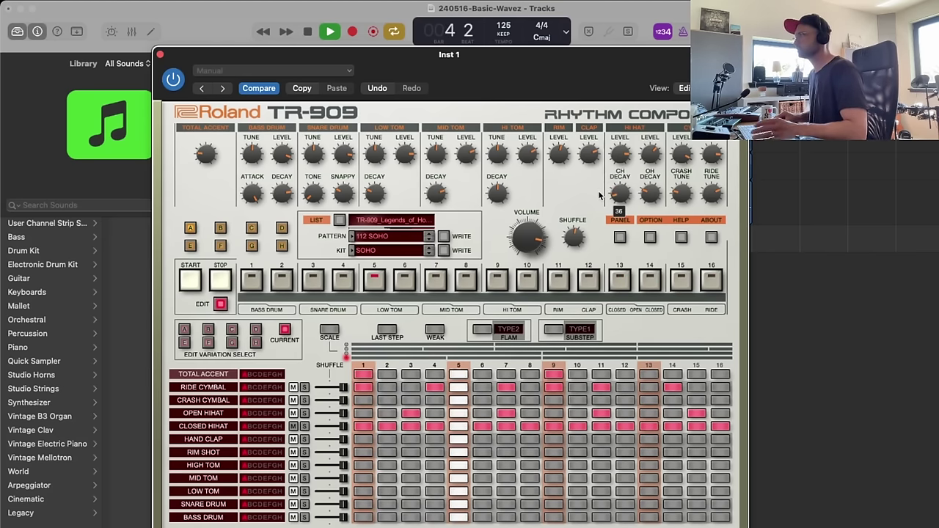
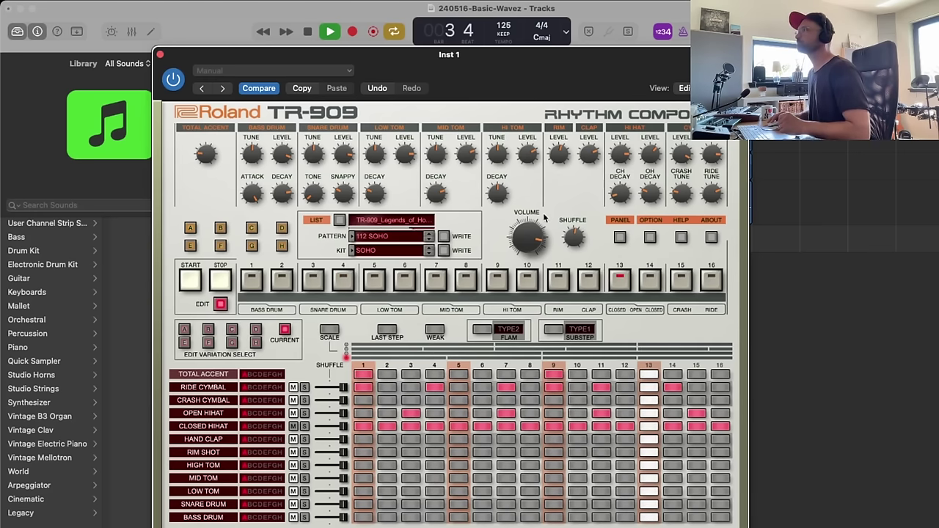
- Close the TR-909 window, rename its track 909 and solo it
{"action": "left_click", "coordinate": [160, 53]}
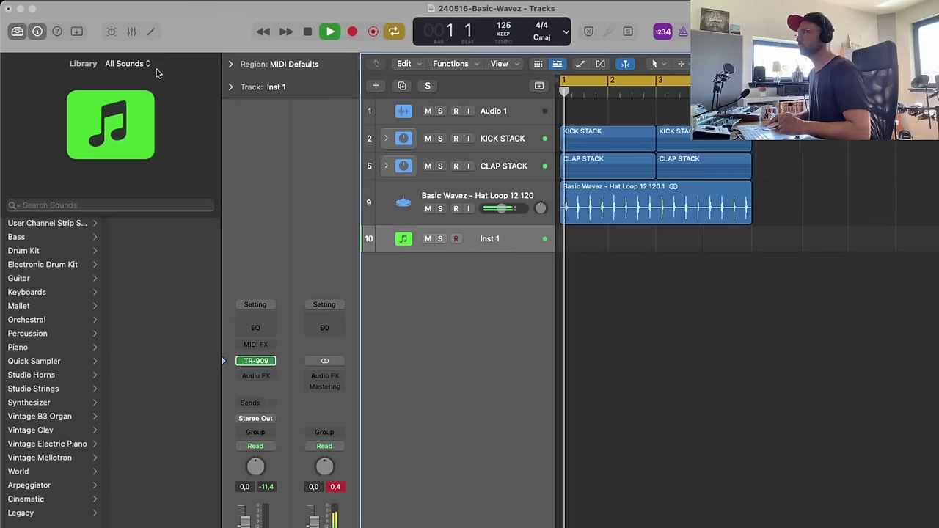
{"action": "left_click", "coordinate": [440, 240]}
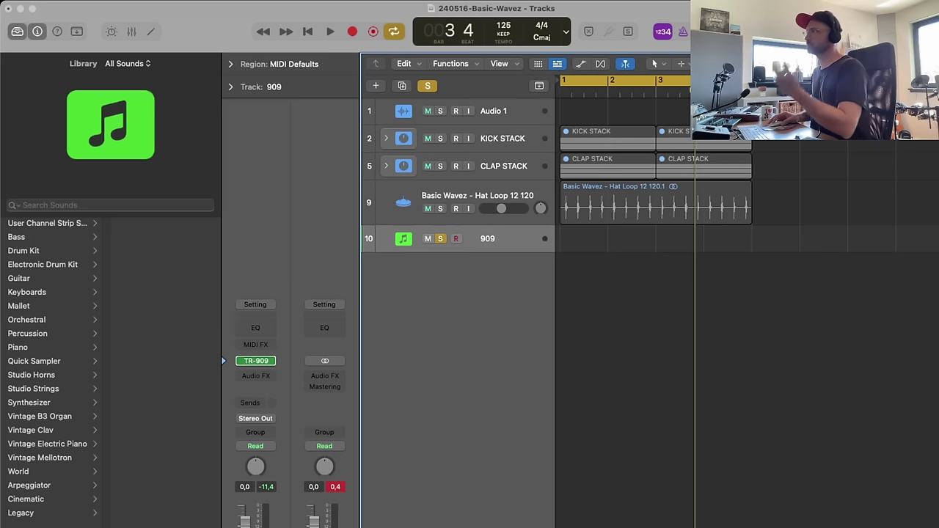
- Bounce the soloed four bars offline as a 24-bit PCM Wave file instead of MP3, adding -909 to the file name
{"action": "key", "text": "super+b"}
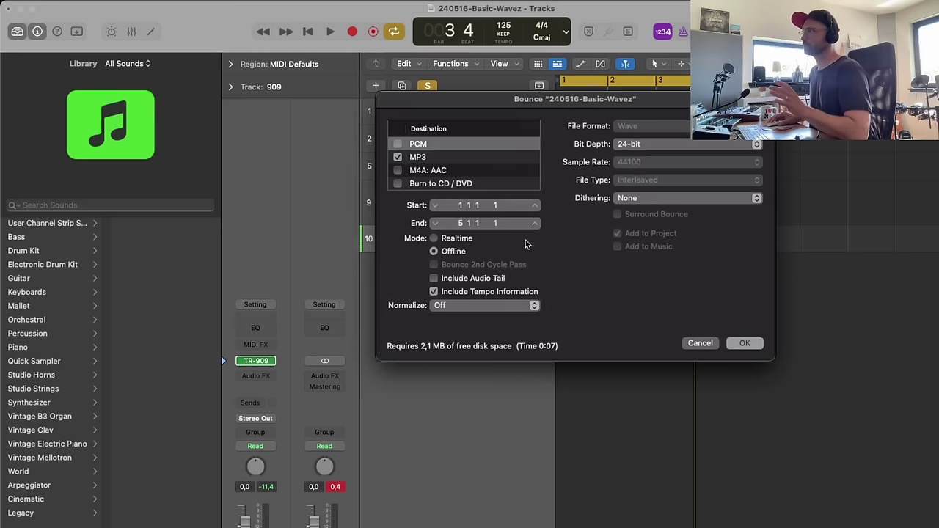
{"action": "left_click", "coordinate": [399, 156]}
{"action": "left_click", "coordinate": [435, 144]}
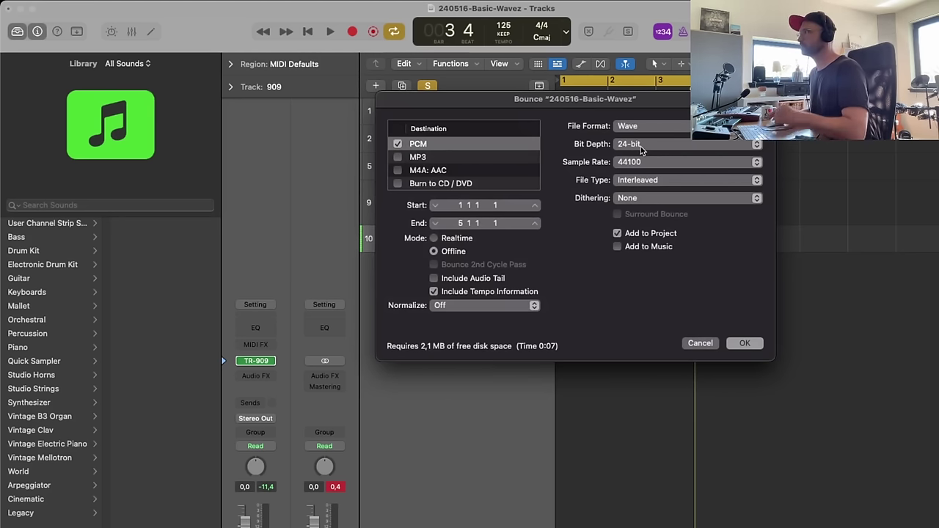
{"action": "left_click", "coordinate": [745, 344]}
{"action": "left_click", "coordinate": [682, 57]}
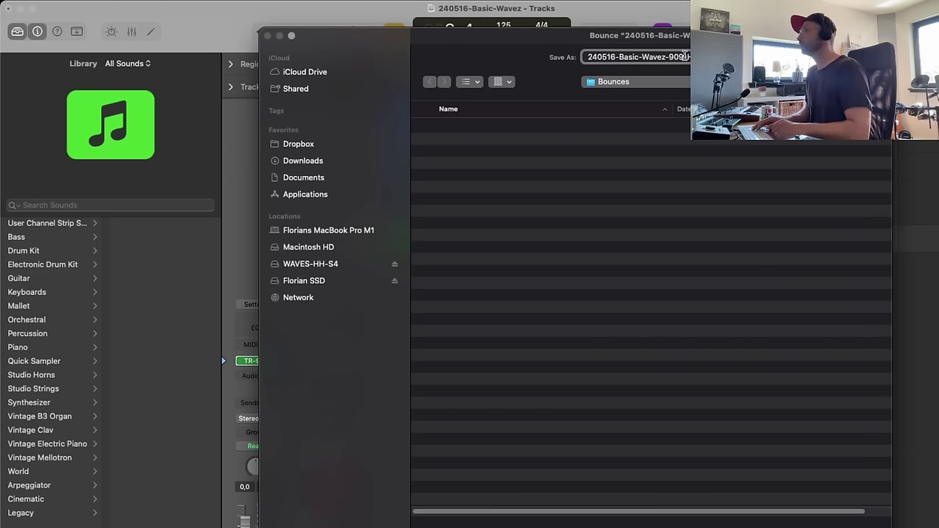
{"action": "type", "text": "-909"}
{"action": "key", "text": "Return"}
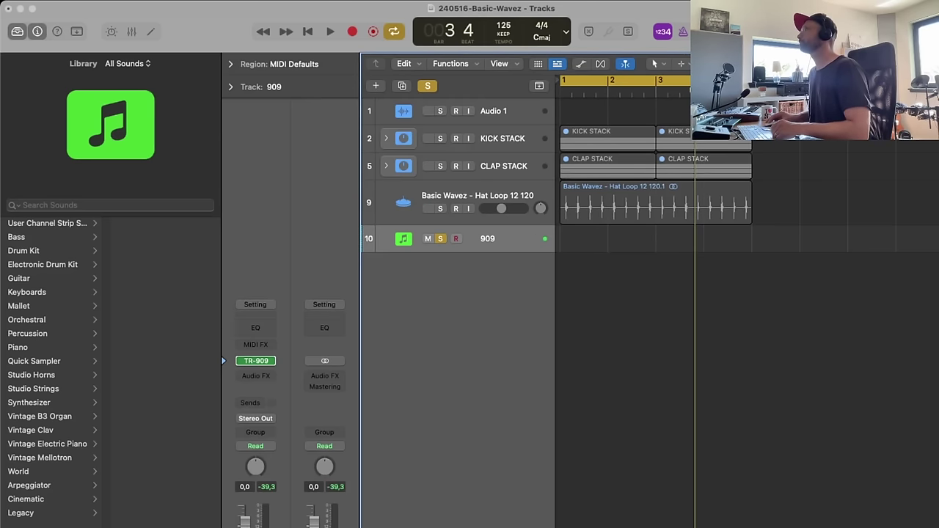
- Place the bounced 909 HHs audio file on a new track starting at bar 1, then unsolo and mute the 909 track
{"action": "key", "text": "f"}
{"action": "scroll", "coordinate": [874, 445], "scroll_direction": "down", "scroll_amount": 15}
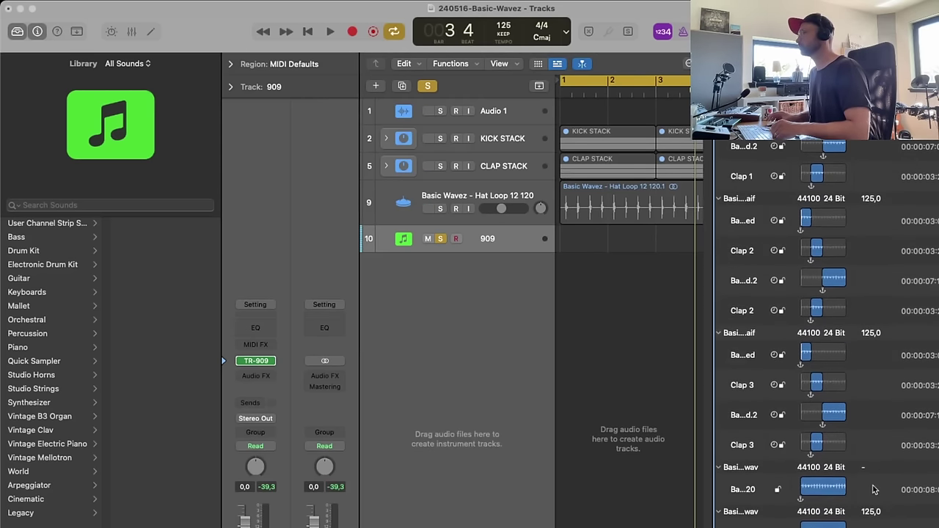
{"action": "left_click_drag", "start_coordinate": [734, 525], "coordinate": [575, 304]}
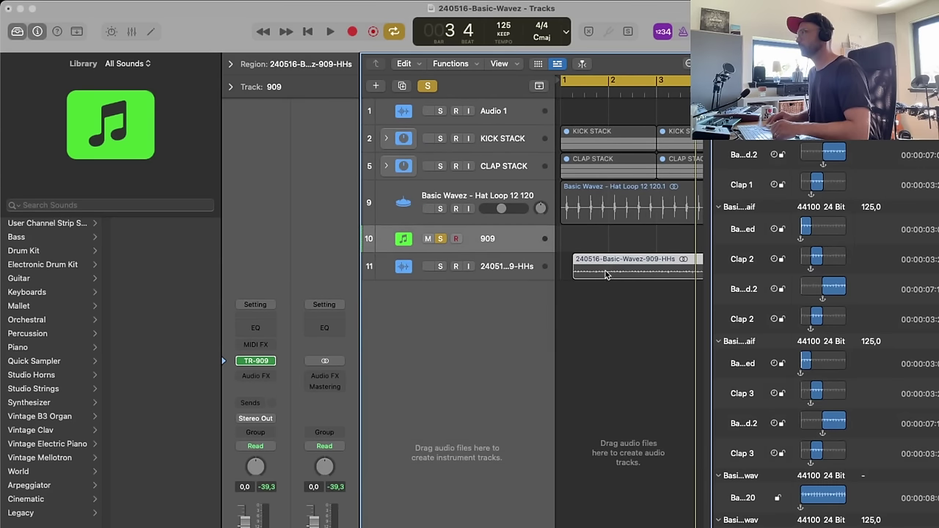
{"action": "left_click_drag", "start_coordinate": [605, 270], "coordinate": [594, 272]}
{"action": "left_click", "coordinate": [441, 240]}
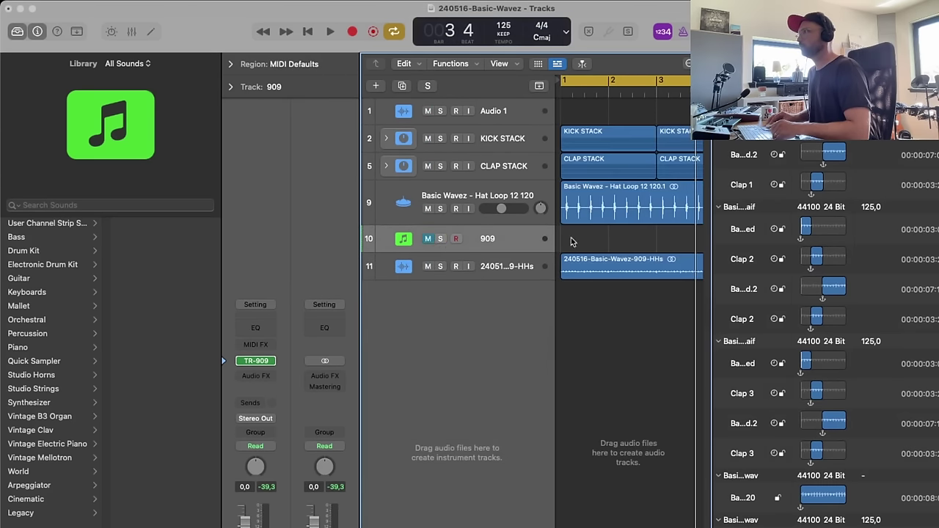
{"action": "double_click", "coordinate": [520, 266]}
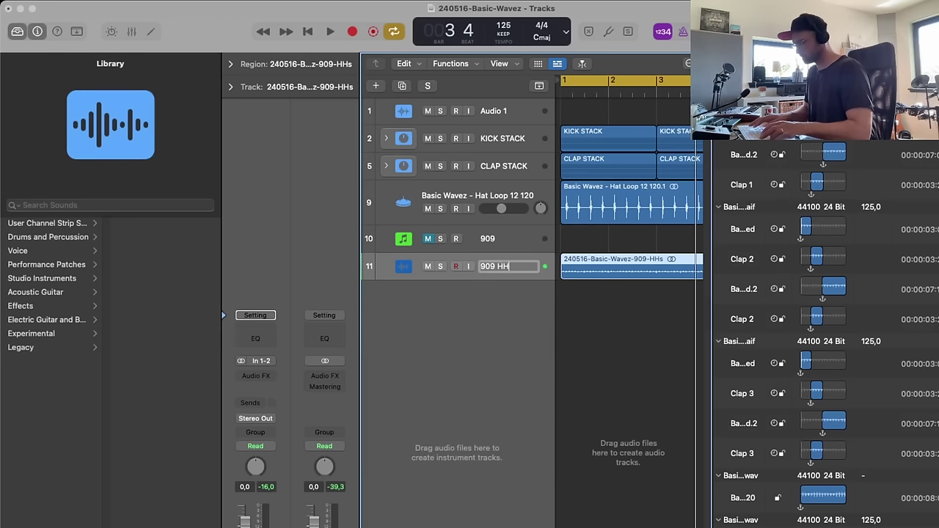
{"action": "type", "text": "909 HHs"}
{"action": "key", "text": "Return"}
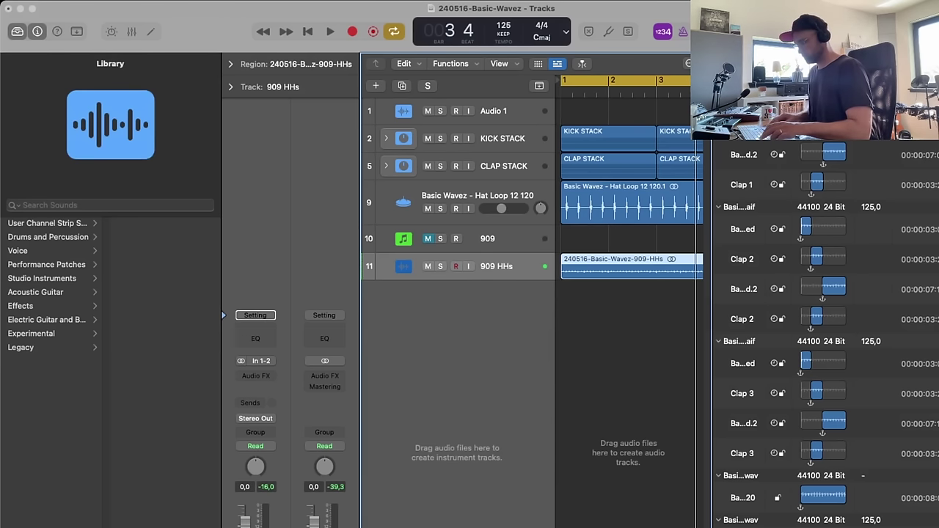
{"action": "key", "text": "super+z"}
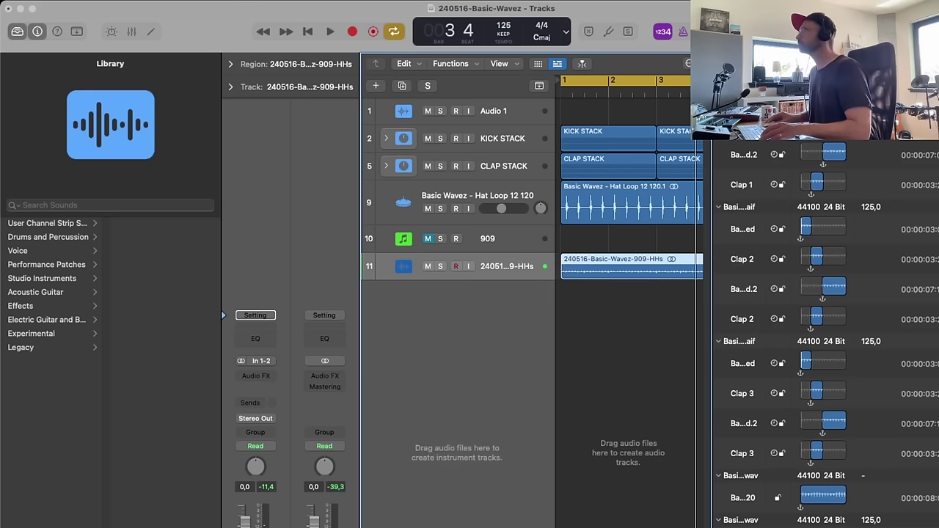
- Hide the project audio list, rename the bounced audio track 909 HHs and name its region after the track
{"action": "key", "text": "f"}
{"action": "left_click", "coordinate": [630, 248]}
{"action": "left_click", "coordinate": [604, 271]}
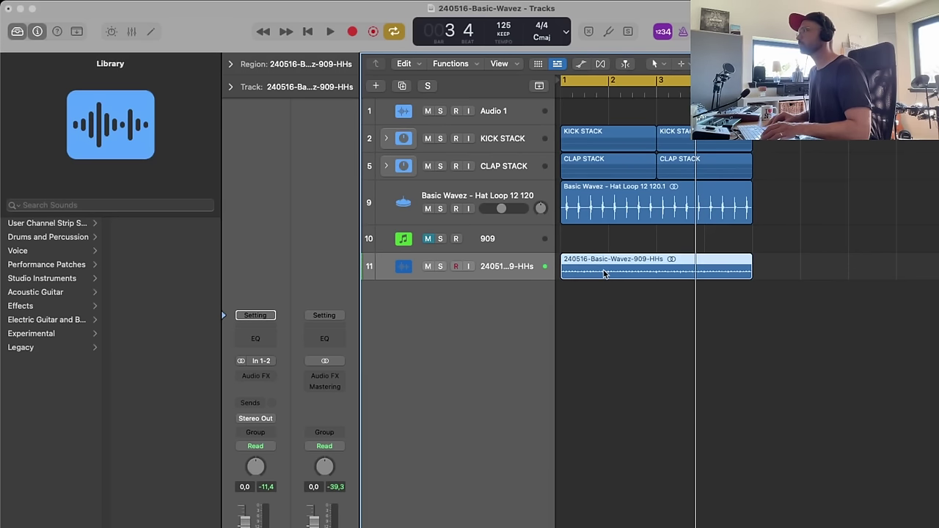
{"action": "double_click", "coordinate": [508, 267]}
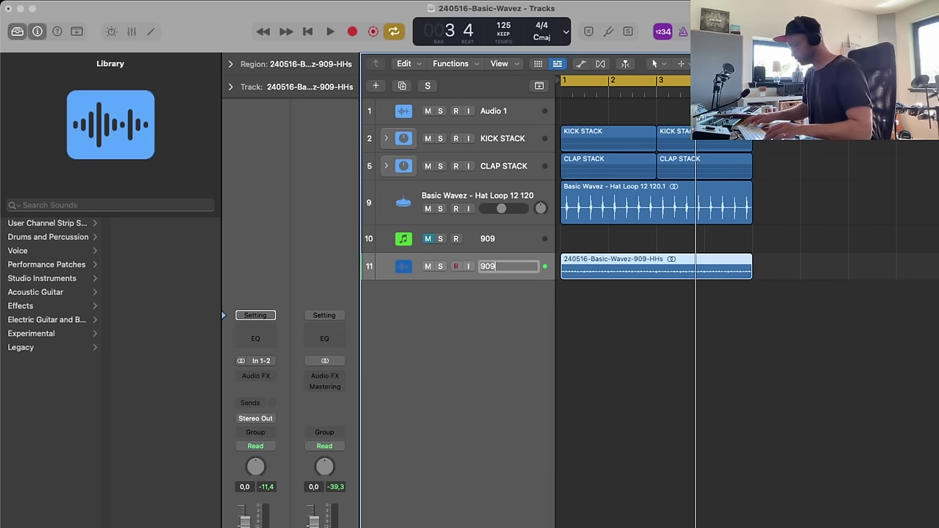
{"action": "type", "text": "909 HHs"}
{"action": "key", "text": "Return"}
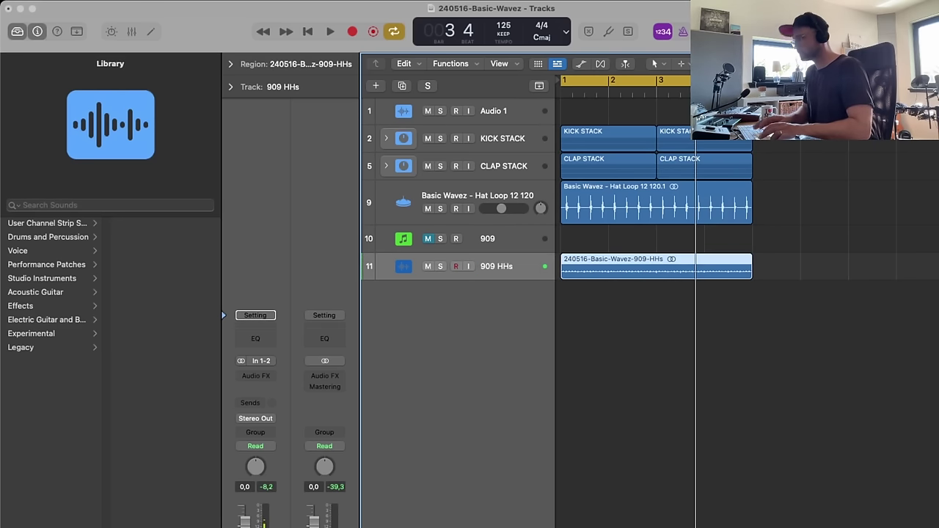
{"action": "key", "text": "alt+shift+n"}
- Insert a Compressor on the 909 HHs track during playback, load its SIDECHAIN preset and stop playback
{"action": "key", "text": "space"}
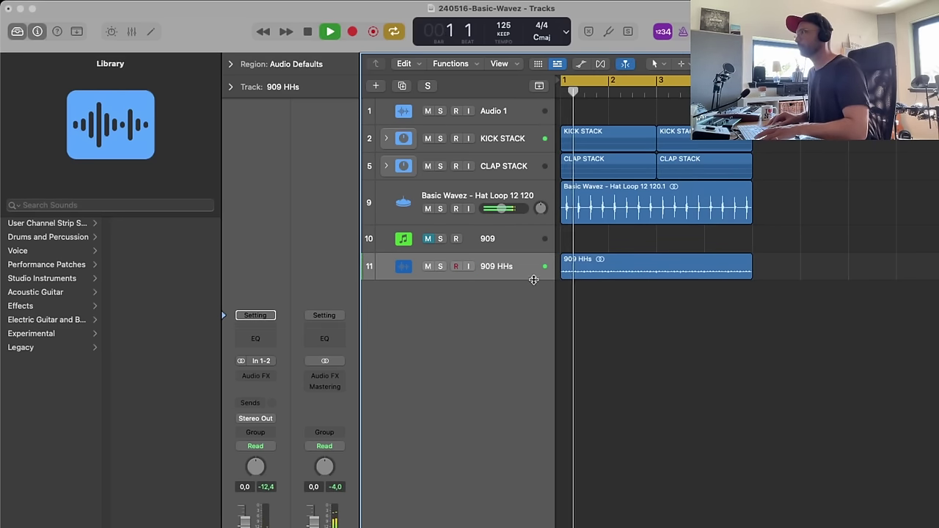
{"action": "left_click", "coordinate": [253, 383]}
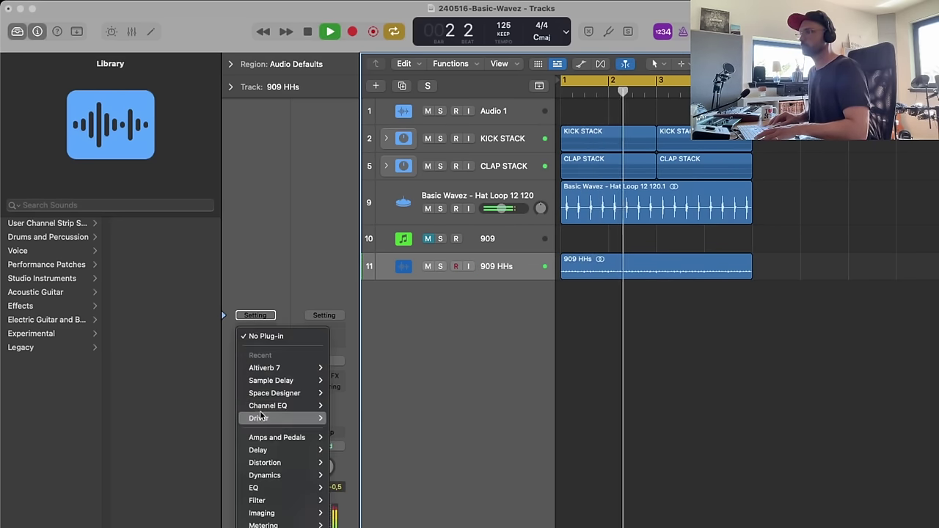
{"action": "mouse_move", "coordinate": [275, 476]}
{"action": "mouse_move", "coordinate": [355, 487]}
{"action": "left_click", "coordinate": [421, 487]}
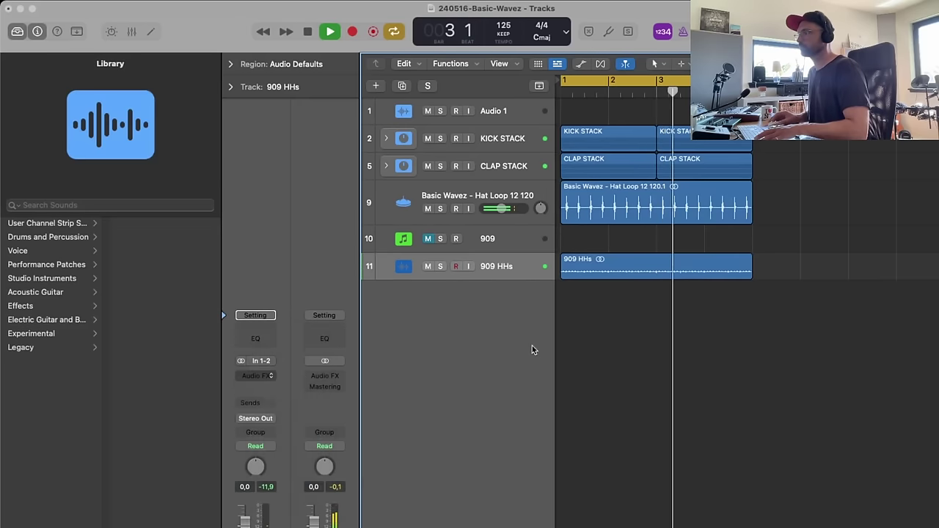
{"action": "left_click", "coordinate": [534, 175]}
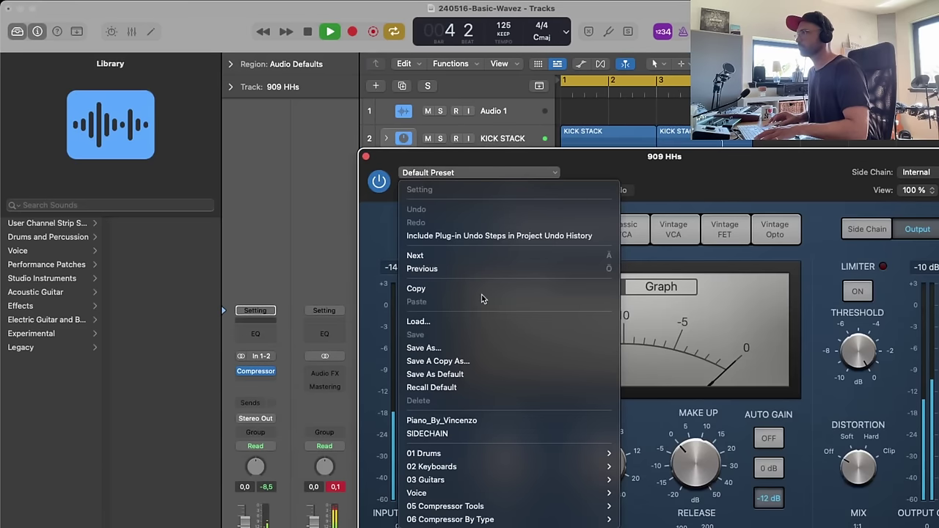
{"action": "left_click", "coordinate": [430, 434]}
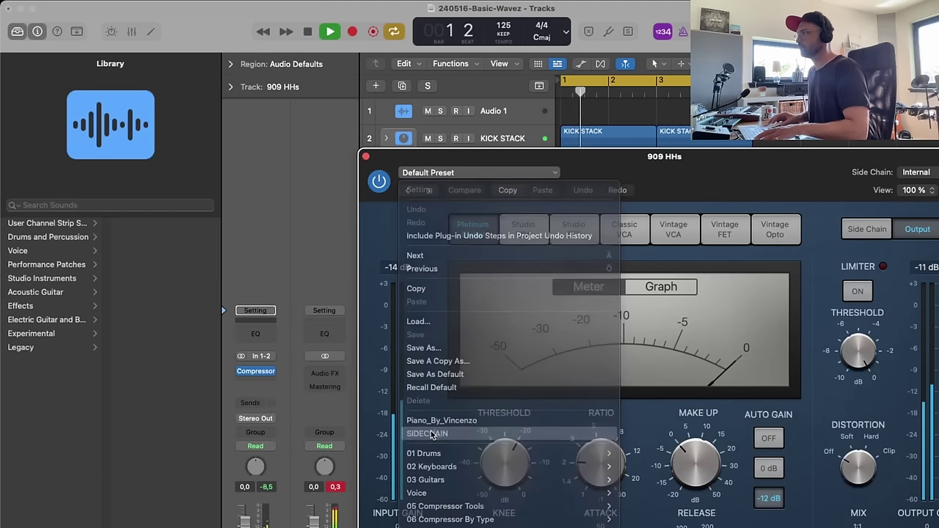
{"action": "left_click_drag", "start_coordinate": [611, 159], "coordinate": [938, 58]}
{"action": "key", "text": "space"}
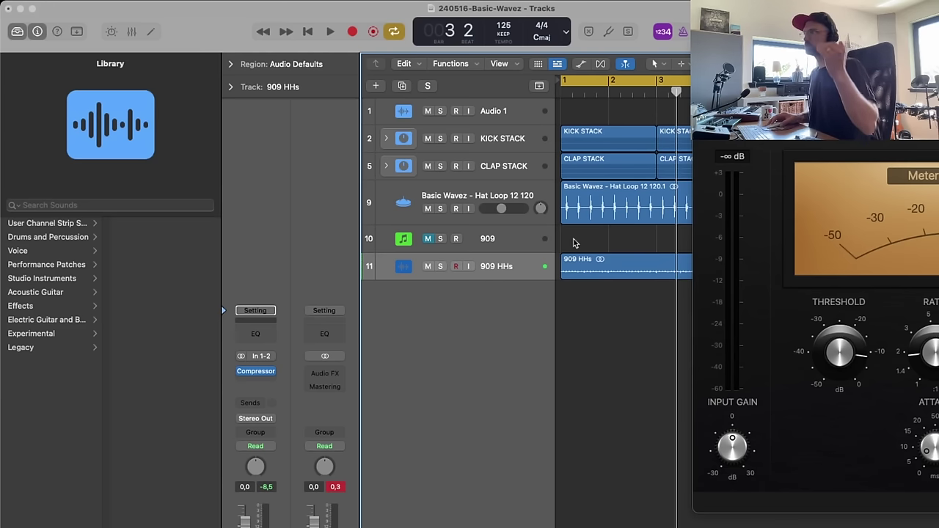
- Expand the KICK STACK with the compressor window moved clear of it, then rename the Audio 1 track TRIGGER and mute it
{"action": "left_click_drag", "start_coordinate": [792, 46], "coordinate": [612, 31]}
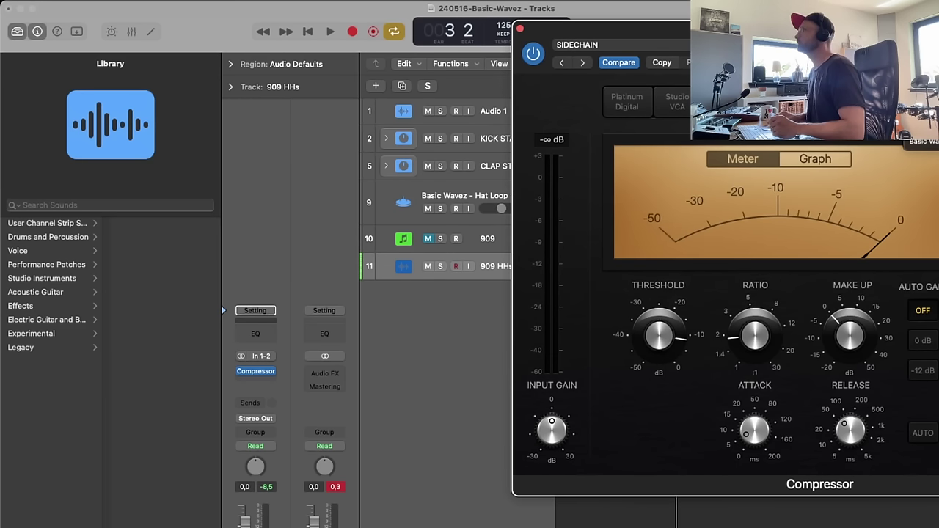
{"action": "left_click_drag", "start_coordinate": [785, 33], "coordinate": [769, 258]}
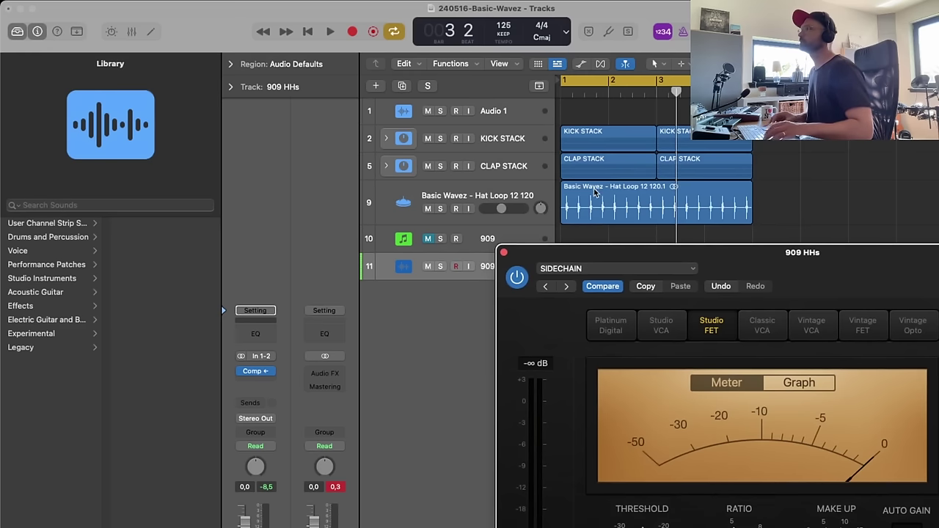
{"action": "left_click", "coordinate": [386, 138]}
{"action": "double_click", "coordinate": [526, 111]}
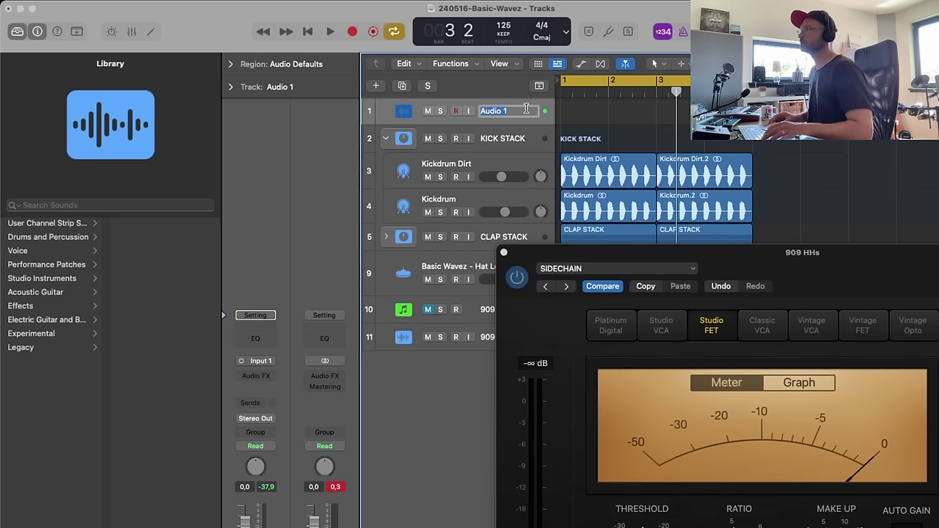
{"action": "type", "text": "TRIGGER"}
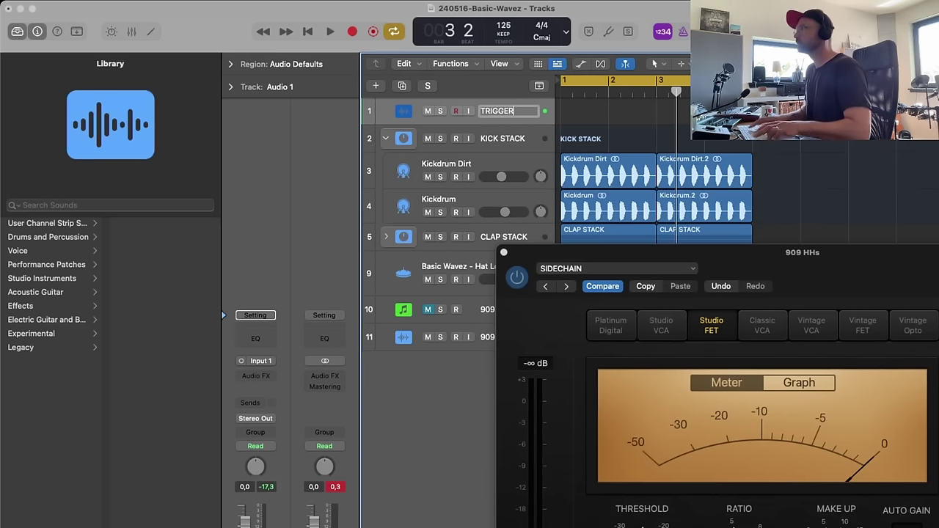
{"action": "key", "text": "Return"}
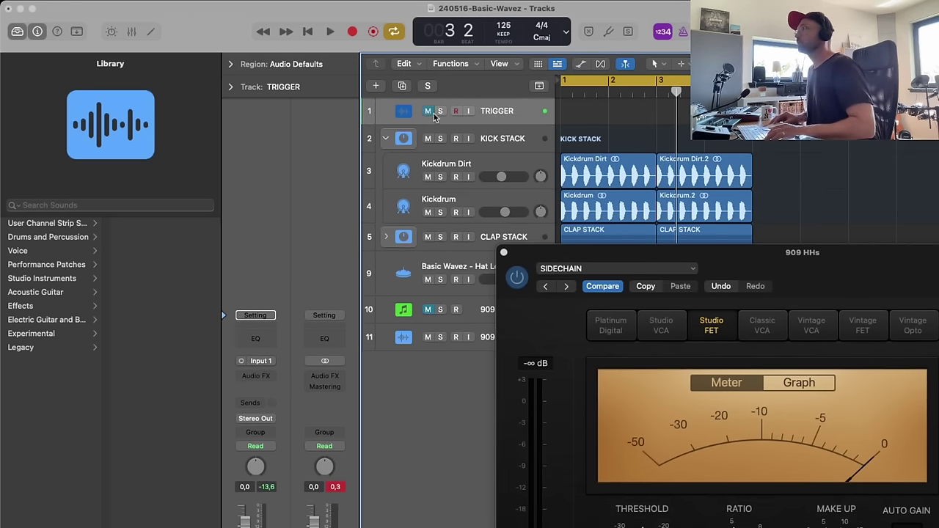
- Copy both Kickdrum regions from the KICK STACK onto the TRIGGER track, starting at bar 1
{"action": "left_click_drag", "start_coordinate": [820, 203], "coordinate": [629, 111]}
{"action": "left_click", "coordinate": [789, 112]}
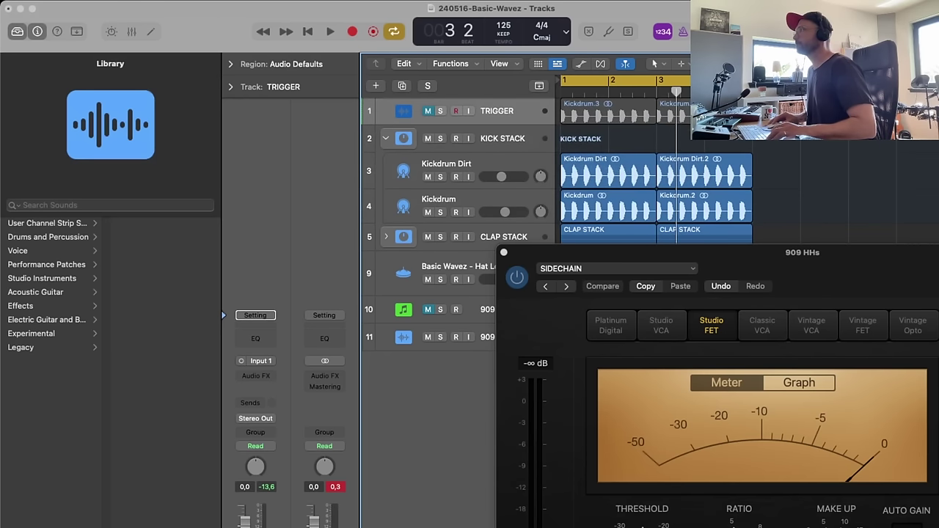
- Set the side chain source of the 909 HHs compressor to the TRIGGER track
{"action": "left_click", "coordinate": [704, 112]}
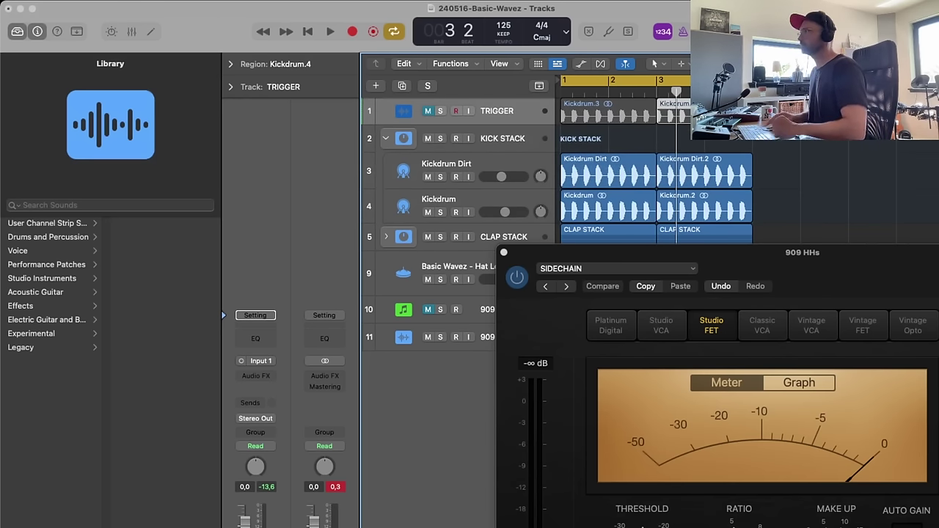
{"action": "scroll", "coordinate": [778, 139], "scroll_direction": "right", "scroll_amount": 8}
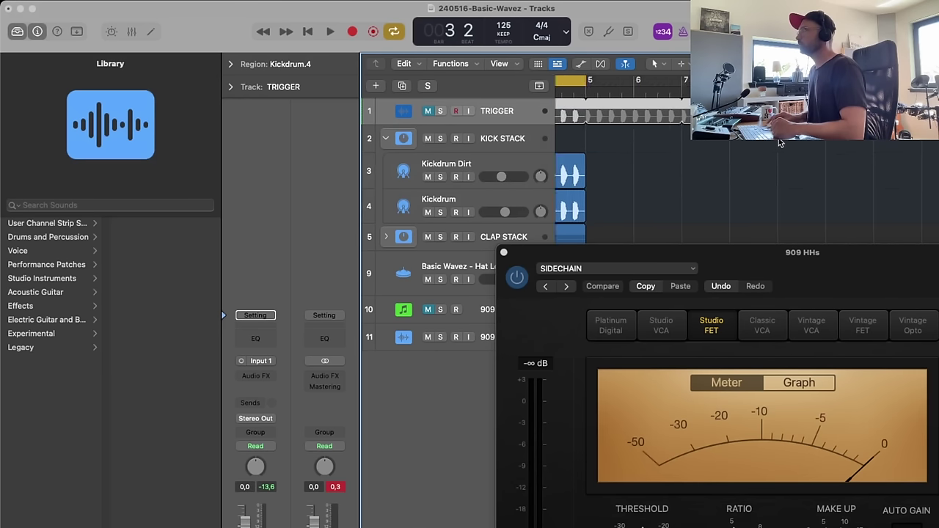
{"action": "scroll", "coordinate": [778, 139], "scroll_direction": "left", "scroll_amount": 8}
{"action": "scroll", "coordinate": [571, 110], "scroll_direction": "right", "scroll_amount": 1}
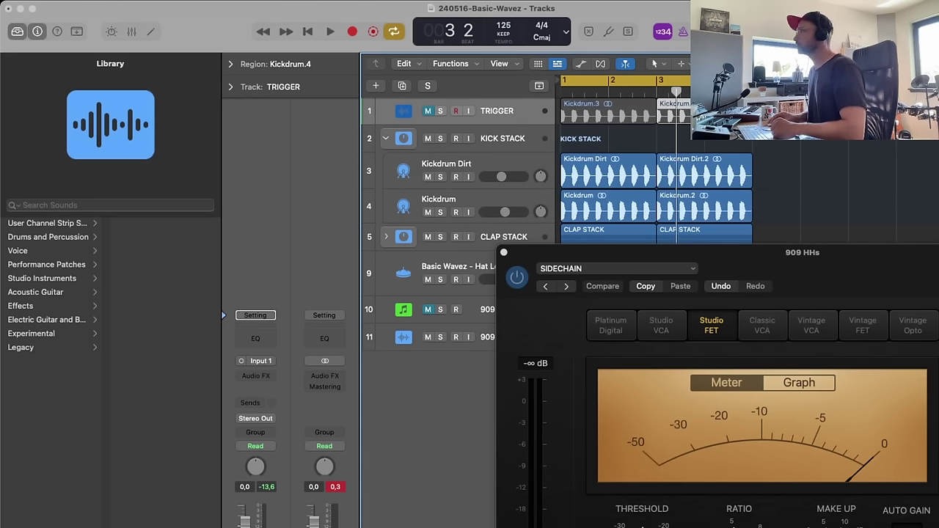
{"action": "left_click", "coordinate": [917, 252]}
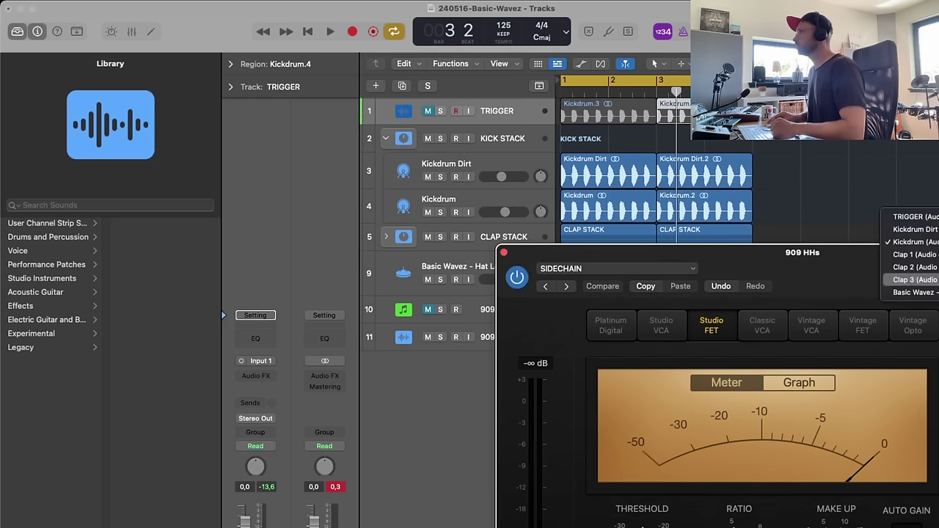
{"action": "left_click", "coordinate": [913, 217]}
- Lower the 909 HHs compressor's threshold to -35 dB during playback and close the plug-in window
{"action": "left_click_drag", "start_coordinate": [836, 261], "coordinate": [786, 48]}
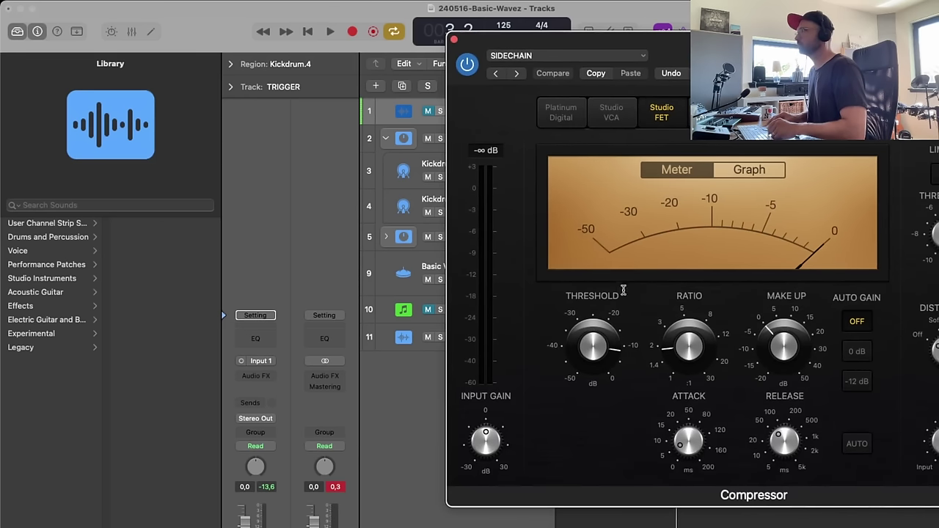
{"action": "key", "text": "space"}
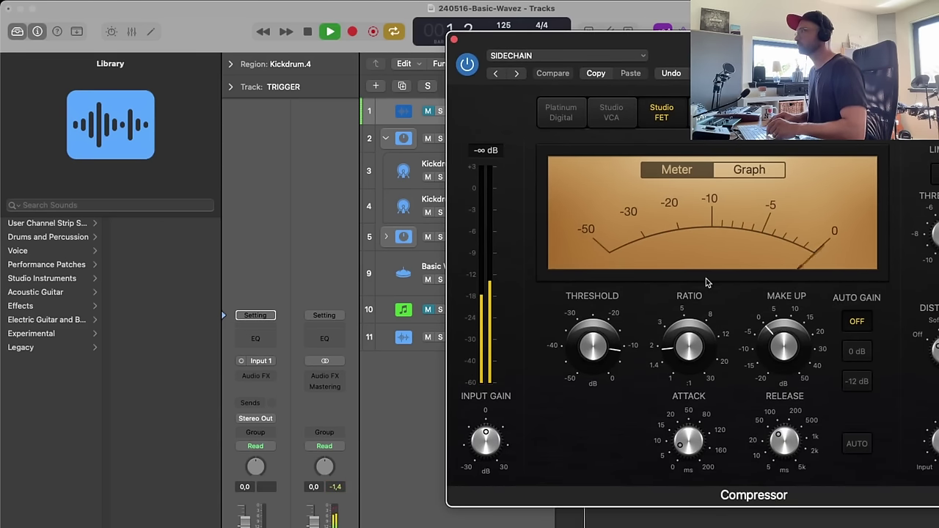
{"action": "left_click_drag", "start_coordinate": [593, 345], "coordinate": [610, 440]}
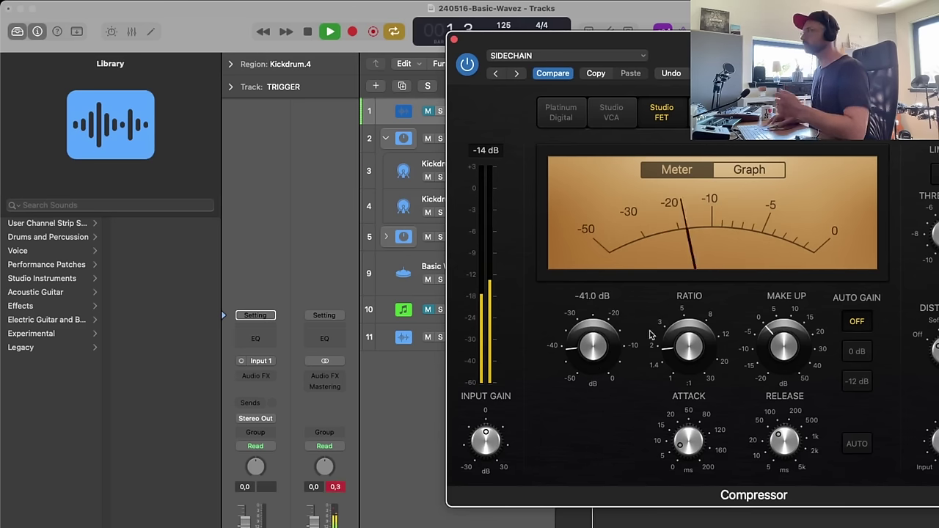
{"action": "left_click_drag", "start_coordinate": [594, 343], "coordinate": [596, 334]}
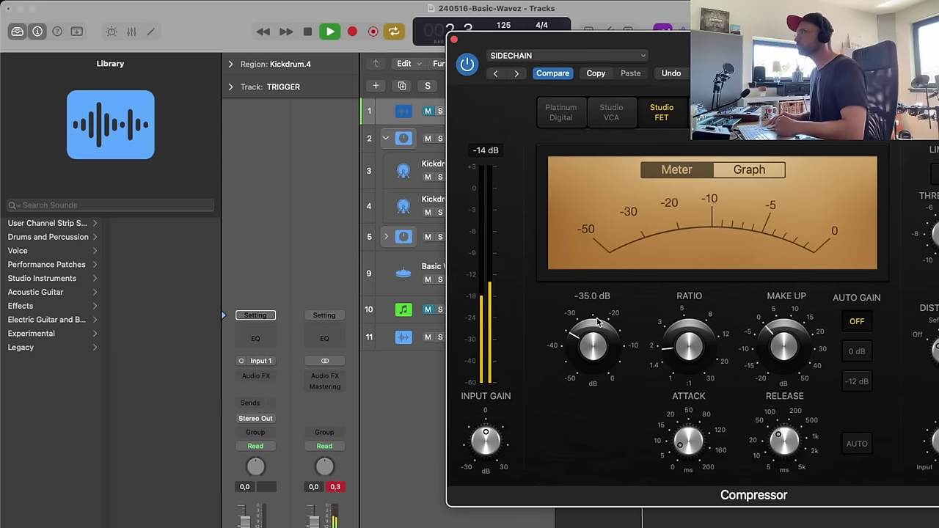
{"action": "scroll", "coordinate": [597, 321], "scroll_direction": "up", "scroll_amount": 1}
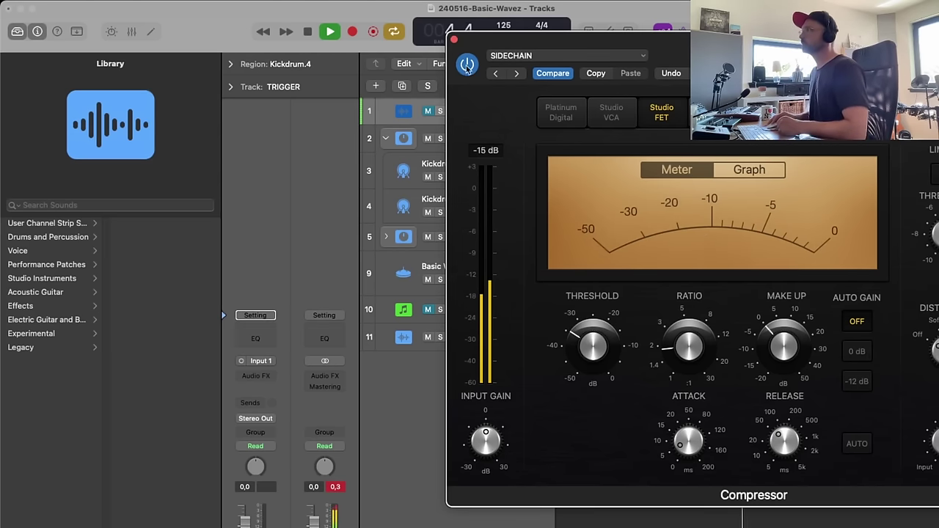
{"action": "left_click", "coordinate": [455, 40]}
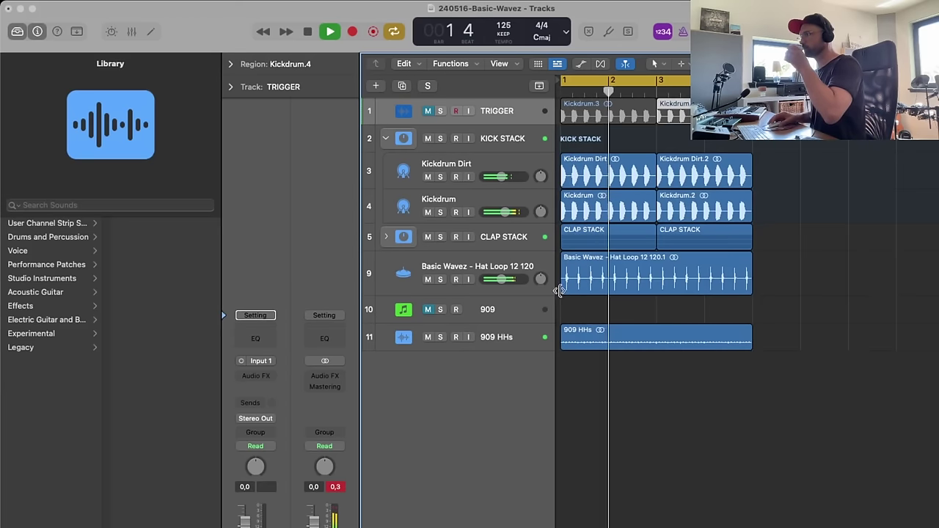
- Rename the hat loop track and its region as HH, deselect the region and stop playback
{"action": "mouse_move", "coordinate": [501, 282]}
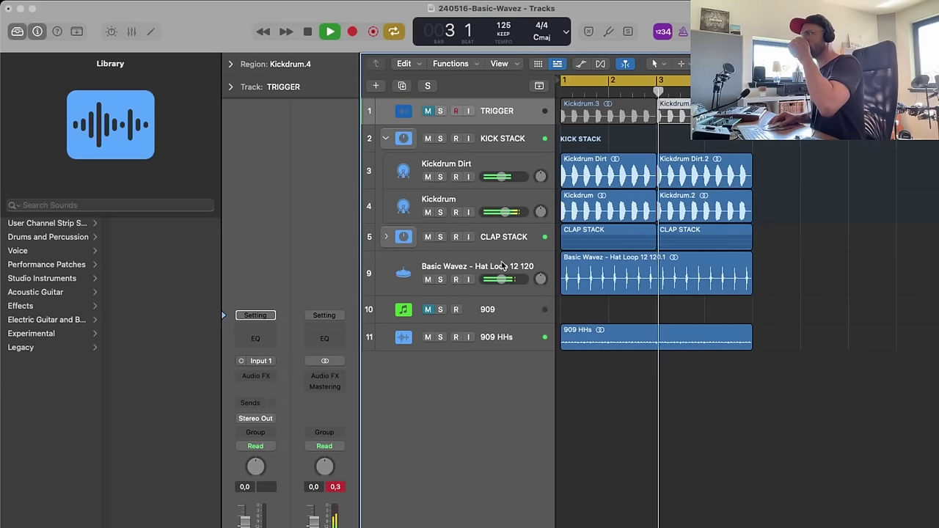
{"action": "double_click", "coordinate": [501, 266]}
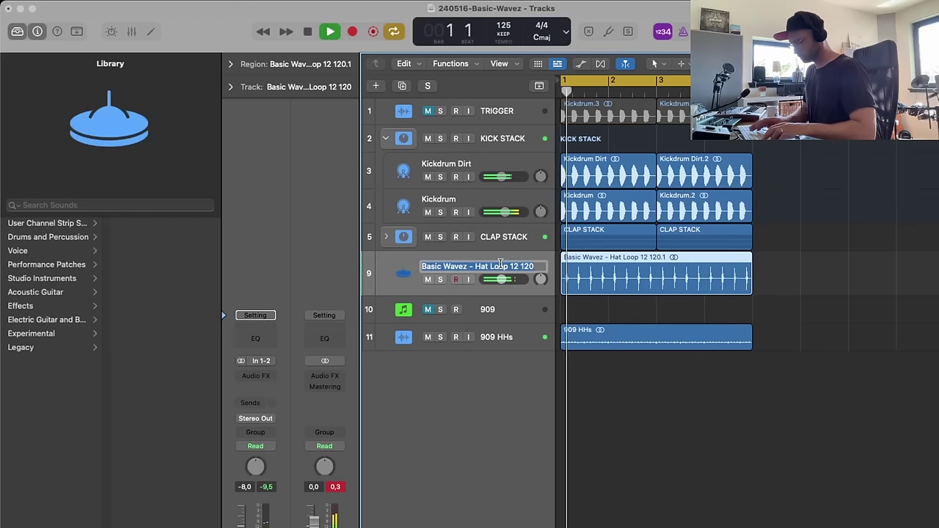
{"action": "type", "text": "HH"}
{"action": "key", "text": "Return"}
{"action": "key", "text": "alt+shift+n"}
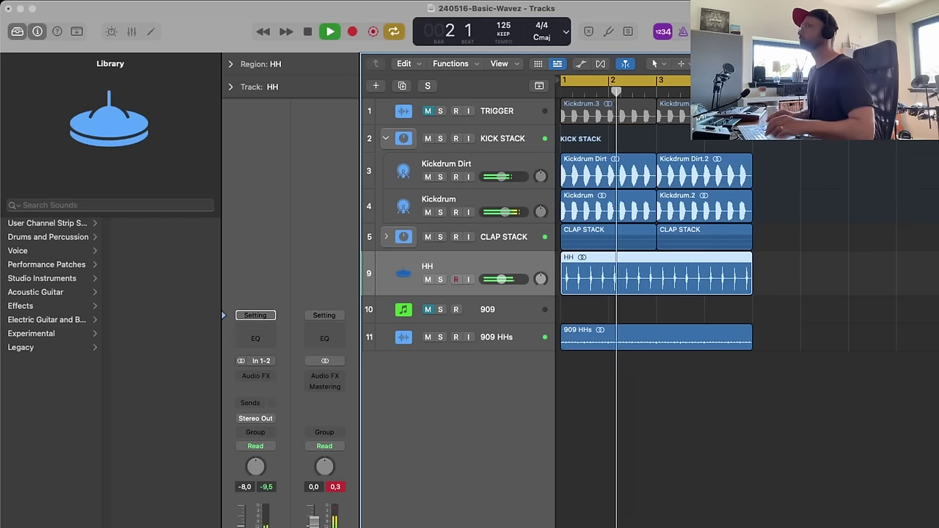
{"action": "left_click", "coordinate": [608, 314]}
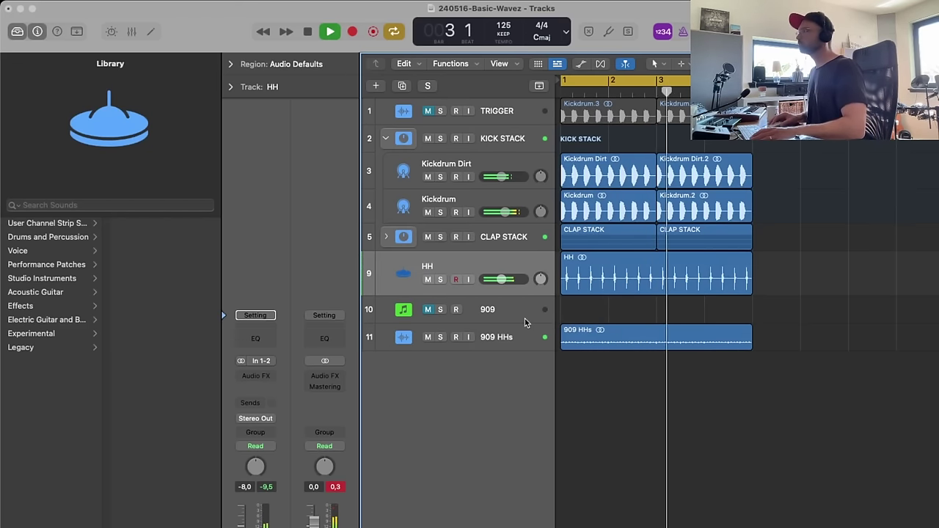
{"action": "key", "text": "space"}
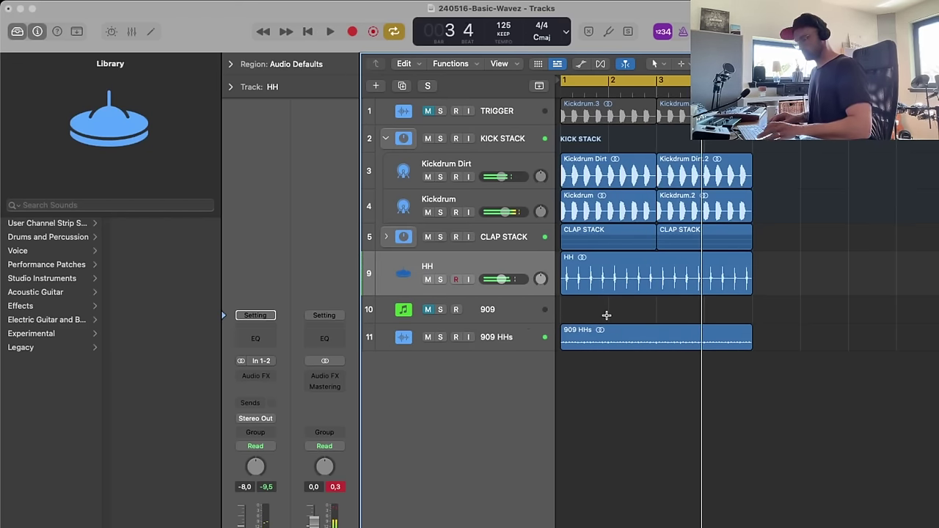
- Select the KICK STACK track and save the project
{"action": "left_click", "coordinate": [500, 281]}
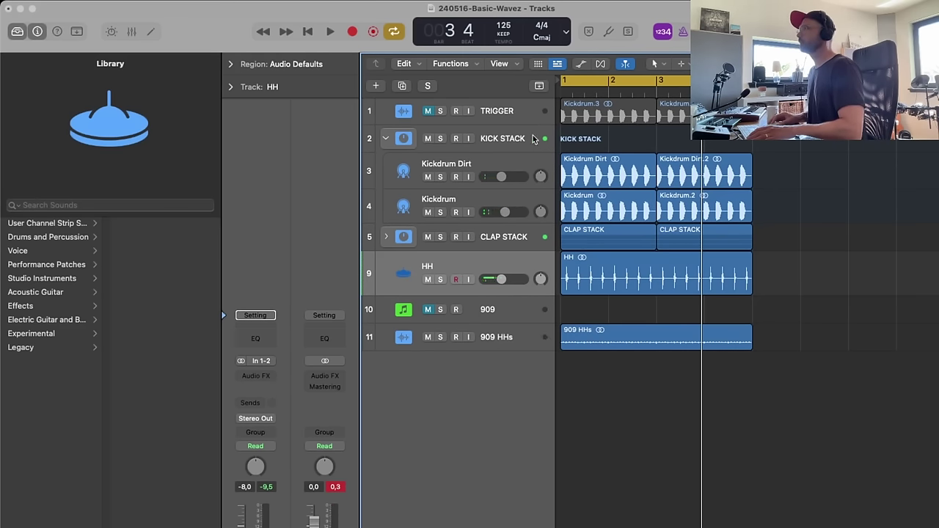
{"action": "left_click", "coordinate": [420, 132]}
{"action": "left_click", "coordinate": [84, 1]}
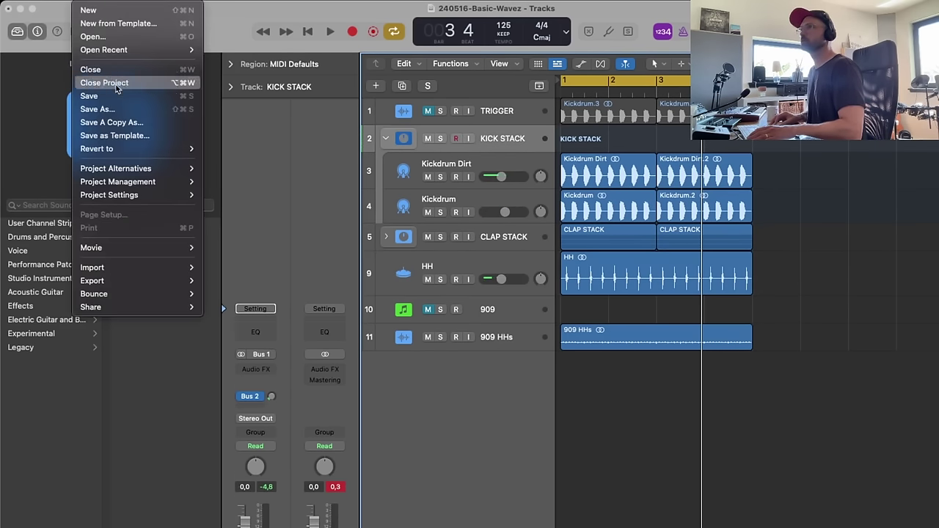
{"action": "left_click", "coordinate": [117, 96]}
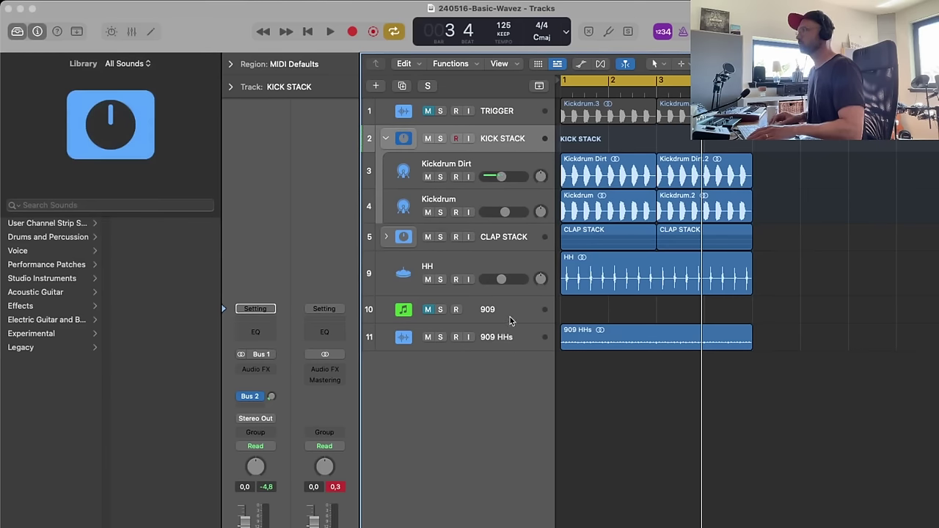
- Play the loop briefly, unmute the 909 track and open its TR-909 instrument
{"action": "key", "text": "space"}
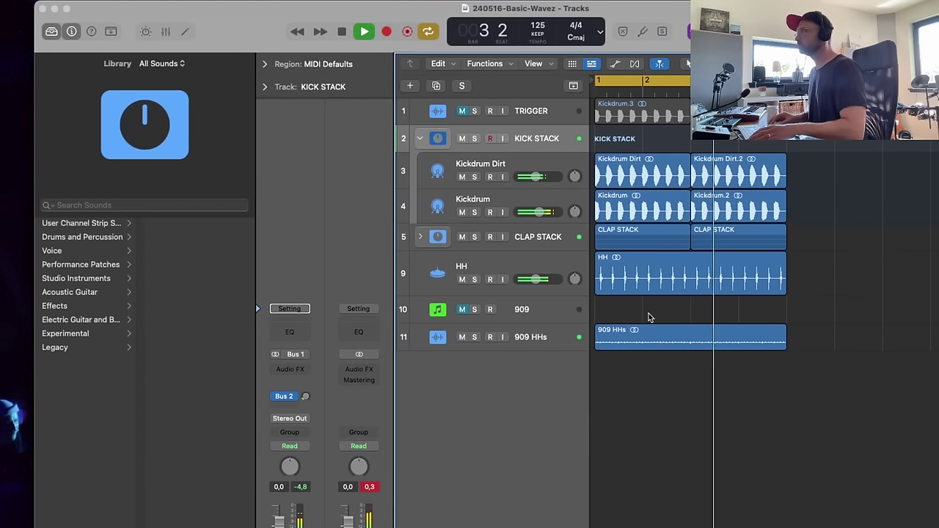
{"action": "key", "text": "space"}
{"action": "left_click", "coordinate": [478, 318]}
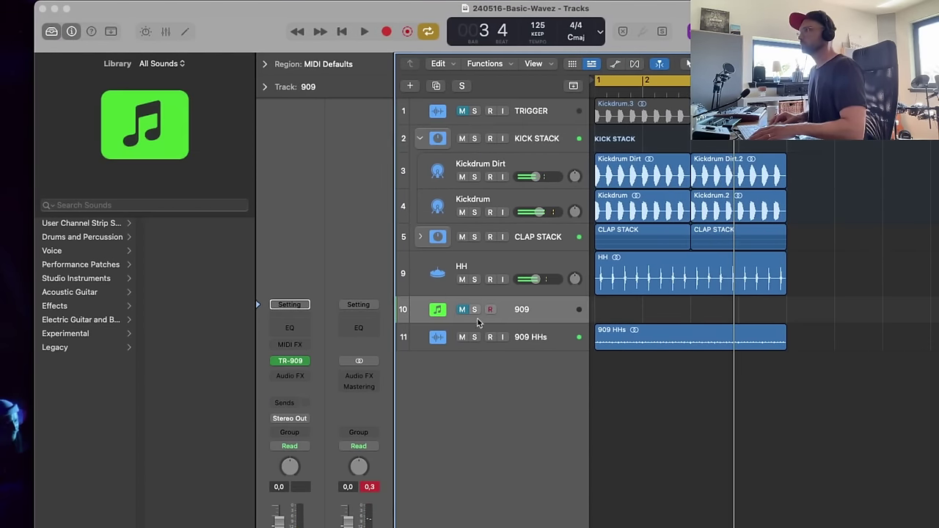
{"action": "left_click", "coordinate": [462, 311]}
{"action": "left_click", "coordinate": [286, 363]}
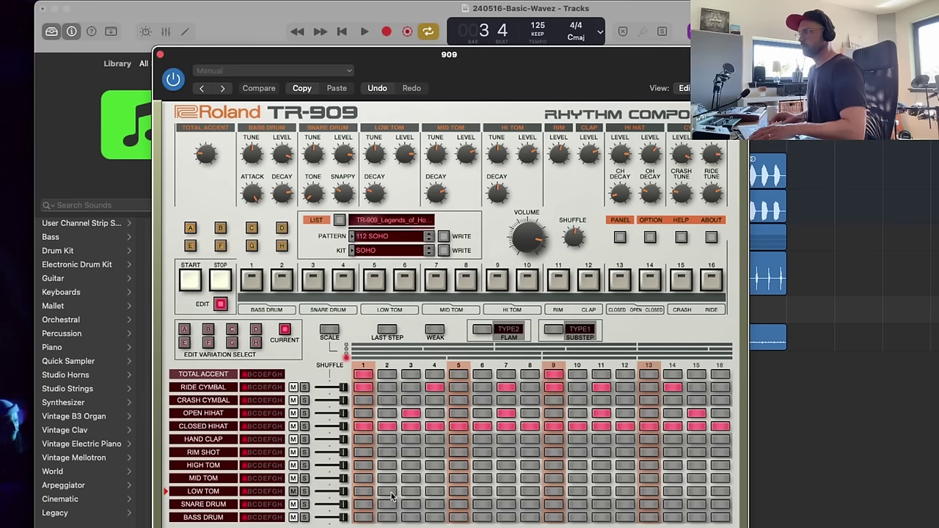
- During playback, clear the low tom on step 2, add one on step 15, close the TR-909 and stop
{"action": "key", "text": "space"}
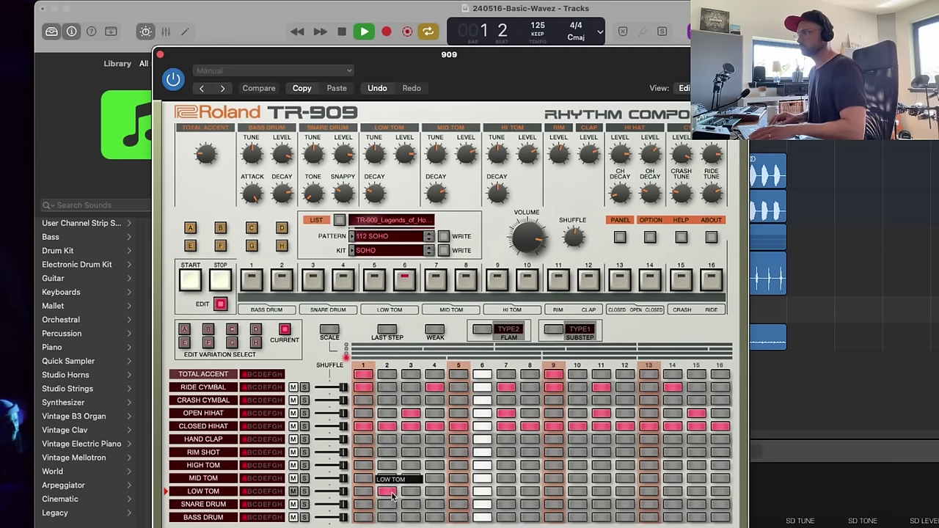
{"action": "left_click", "coordinate": [387, 491]}
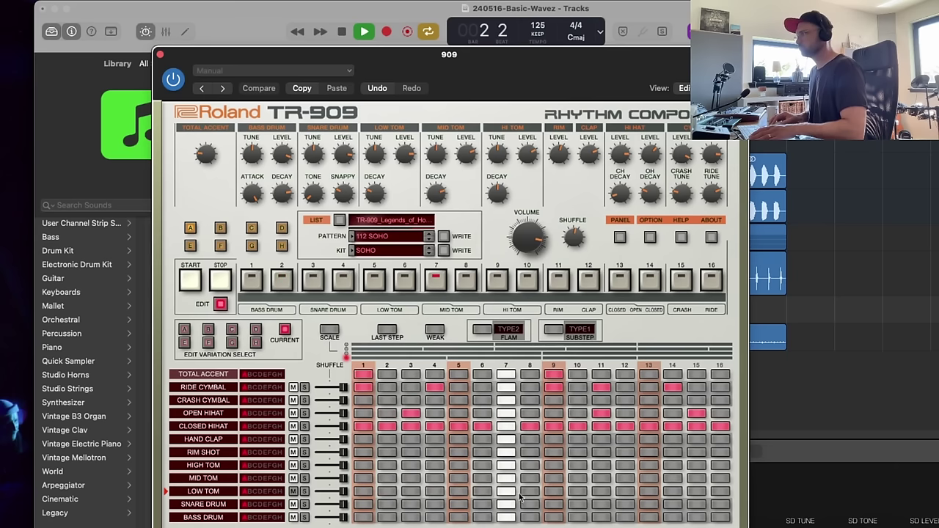
{"action": "left_click", "coordinate": [695, 492]}
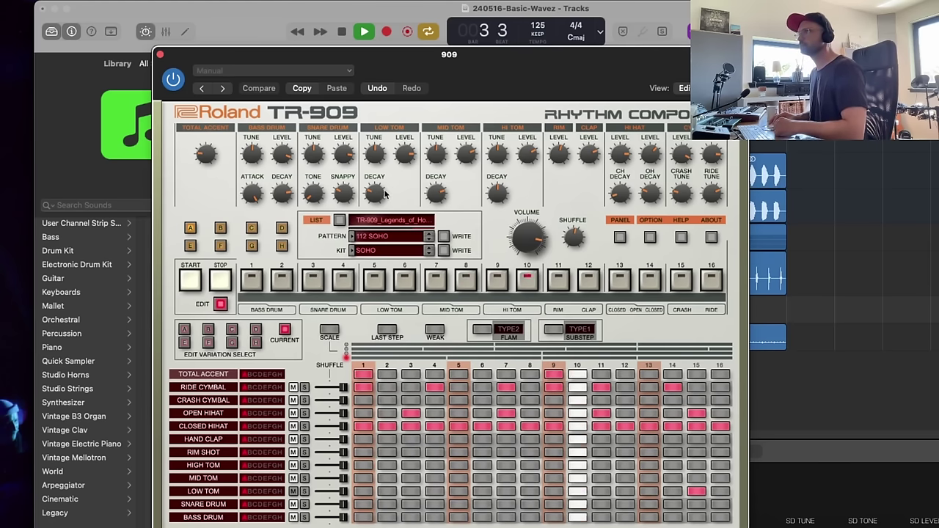
{"action": "left_click", "coordinate": [160, 55]}
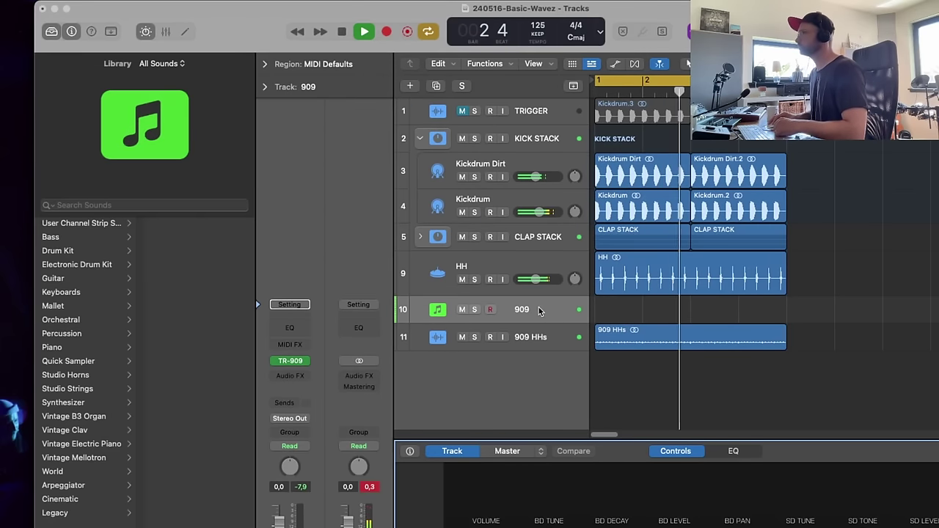
{"action": "key", "text": "space"}
- Solo the 909 track and bounce it offline as the 24-bit Wave file 240516-Basic-Wavez-909-Toms, added to the project
{"action": "left_click", "coordinate": [474, 309]}
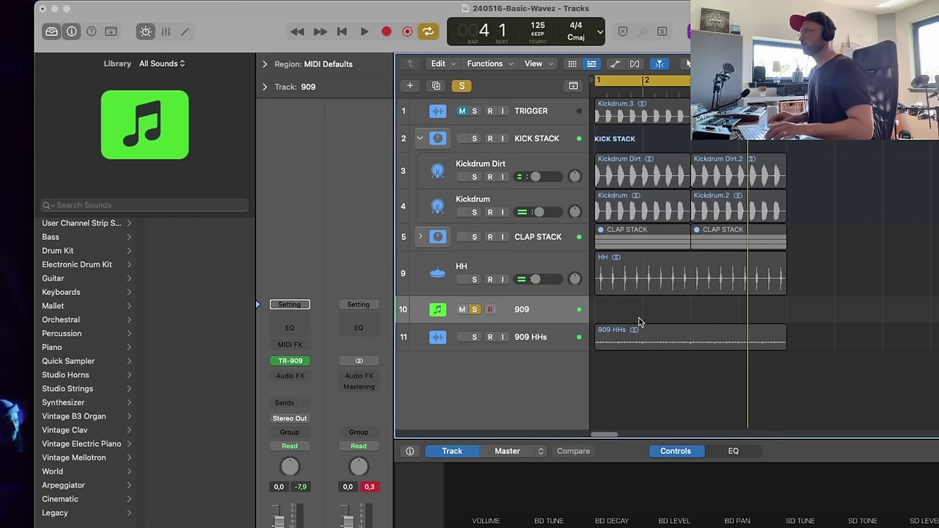
{"action": "key", "text": "super+b"}
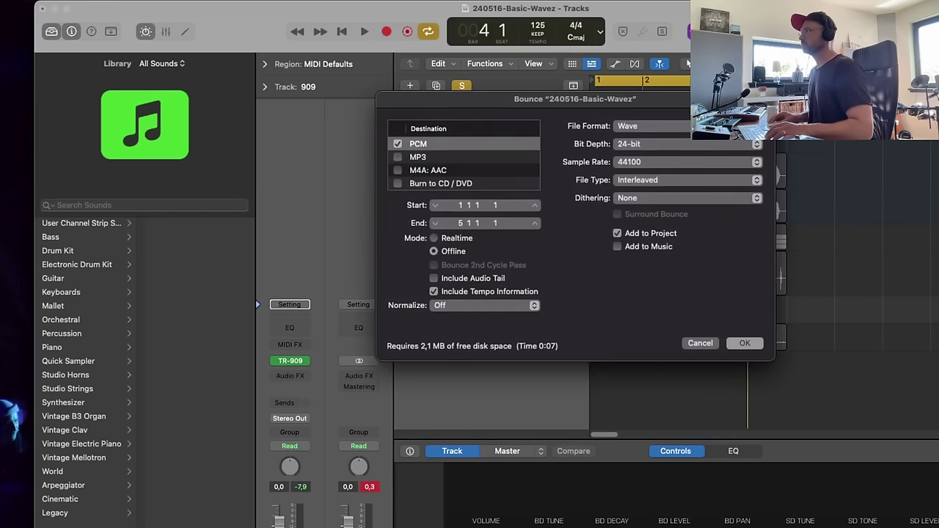
{"action": "key", "text": "Return"}
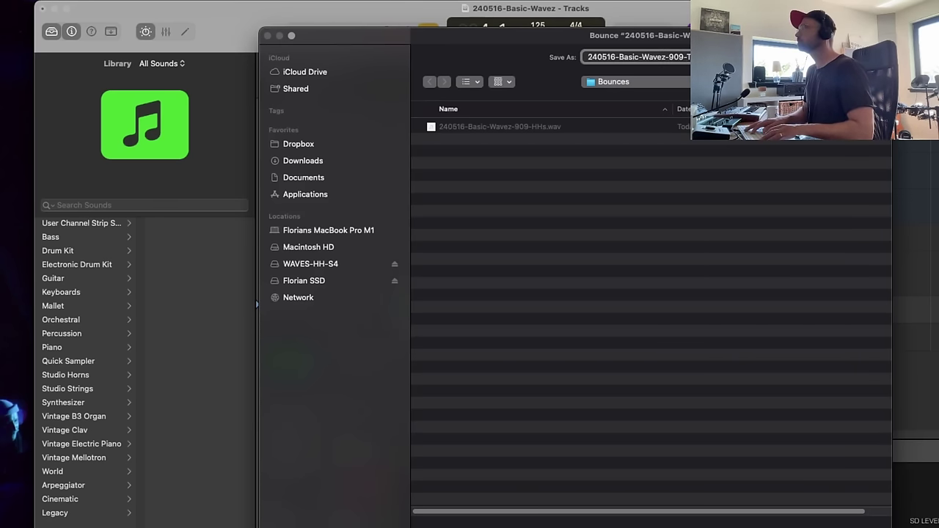
{"action": "key", "text": "Return"}
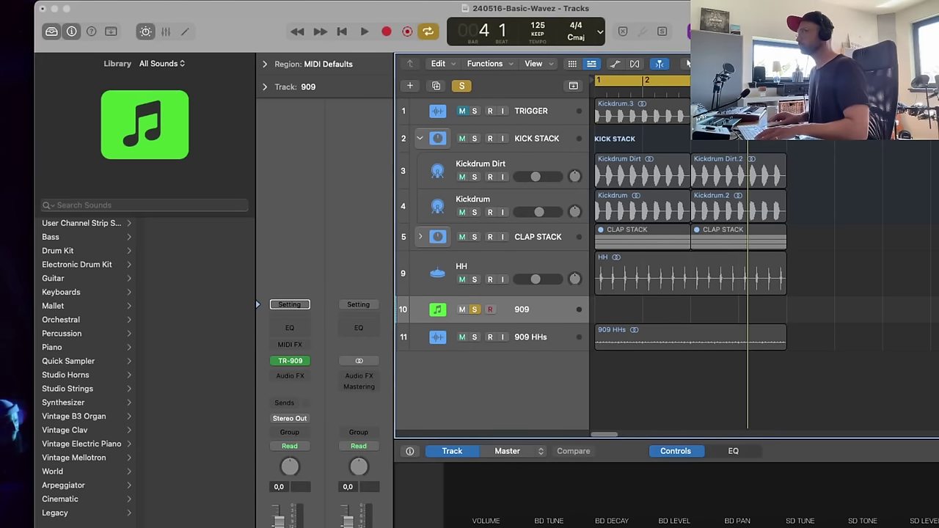
- Place the bounced 240516-Basic-Wavez-909-Toms audio from the project audio list on a new track at bar 1
{"action": "key", "text": "f"}
{"action": "scroll", "coordinate": [831, 323], "scroll_direction": "down", "scroll_amount": 15}
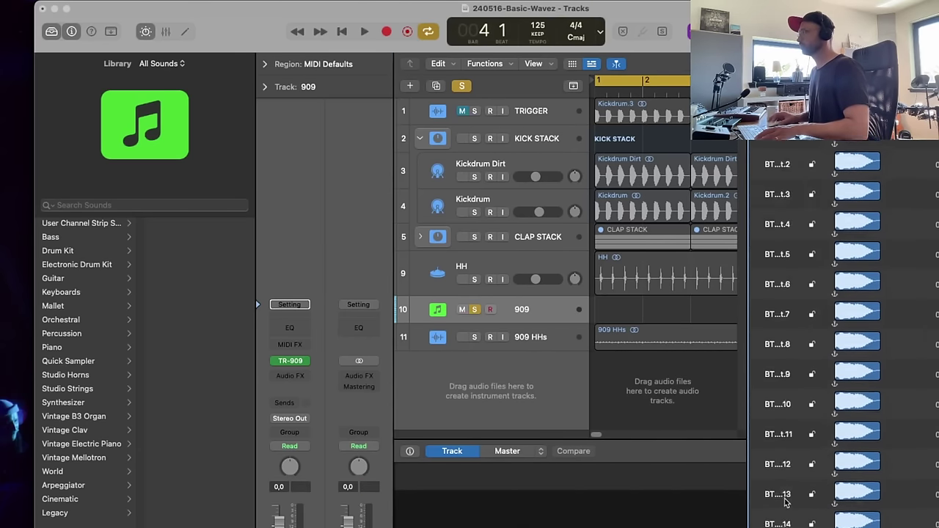
{"action": "scroll", "coordinate": [843, 333], "scroll_direction": "down", "scroll_amount": 10}
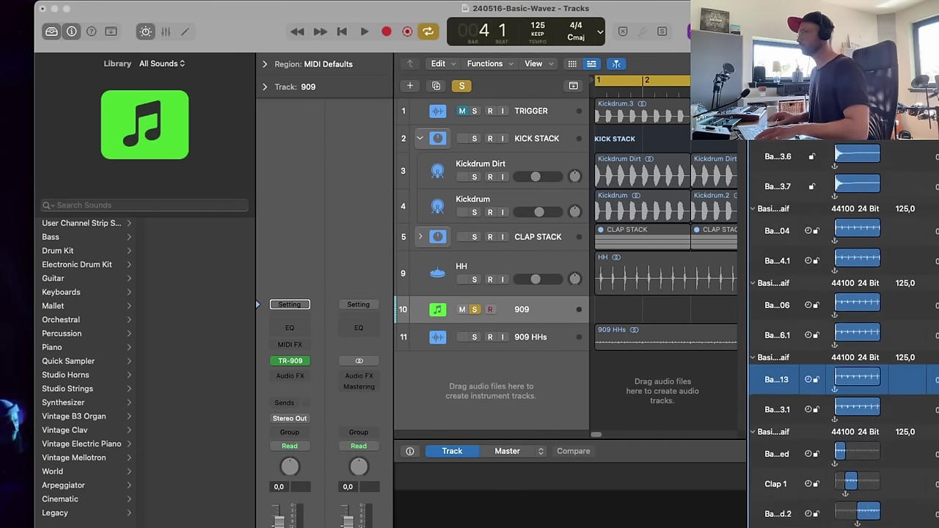
{"action": "left_click_drag", "start_coordinate": [774, 519], "coordinate": [595, 367]}
- Turn off solo on the 909 instrument track, mute it and start playback
{"action": "left_click", "coordinate": [638, 310]}
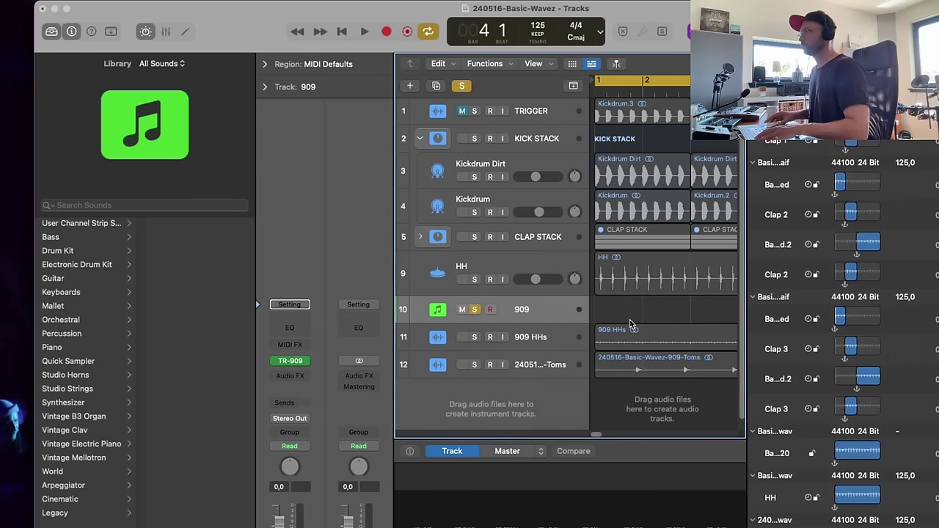
{"action": "left_click", "coordinate": [474, 309]}
{"action": "left_click", "coordinate": [461, 308]}
{"action": "key", "text": "space"}
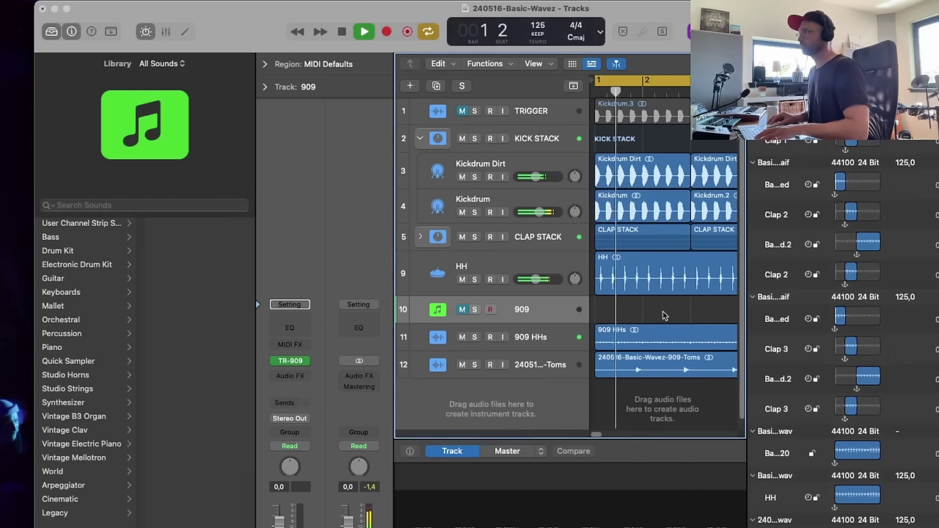
- Rename the new 909-Toms audio track as Tom
{"action": "double_click", "coordinate": [536, 378]}
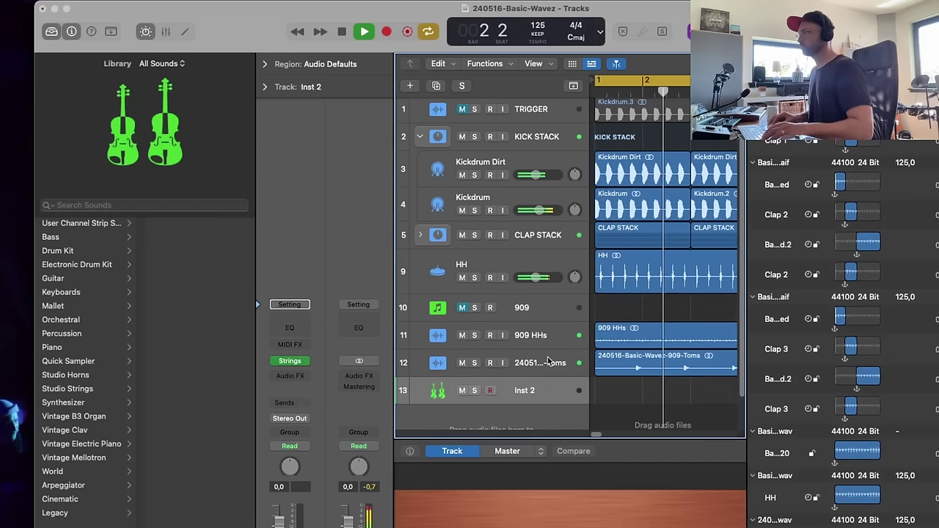
{"action": "double_click", "coordinate": [546, 360]}
{"action": "type", "text": "Tom"}
{"action": "key", "text": "Return"}
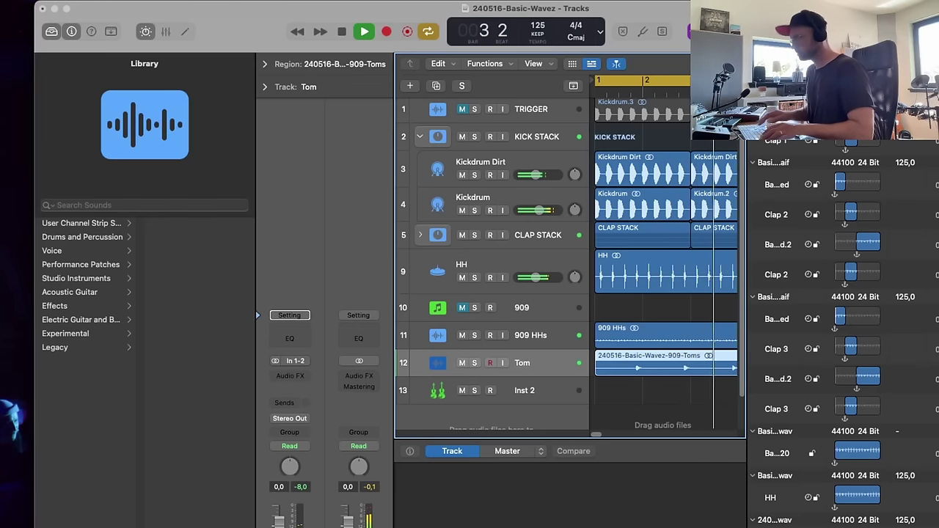
- Add a Bus 4 (Music Club) reverb send to the Tom track and raise its send level
{"action": "left_click", "coordinate": [286, 403]}
{"action": "mouse_move", "coordinate": [315, 422]}
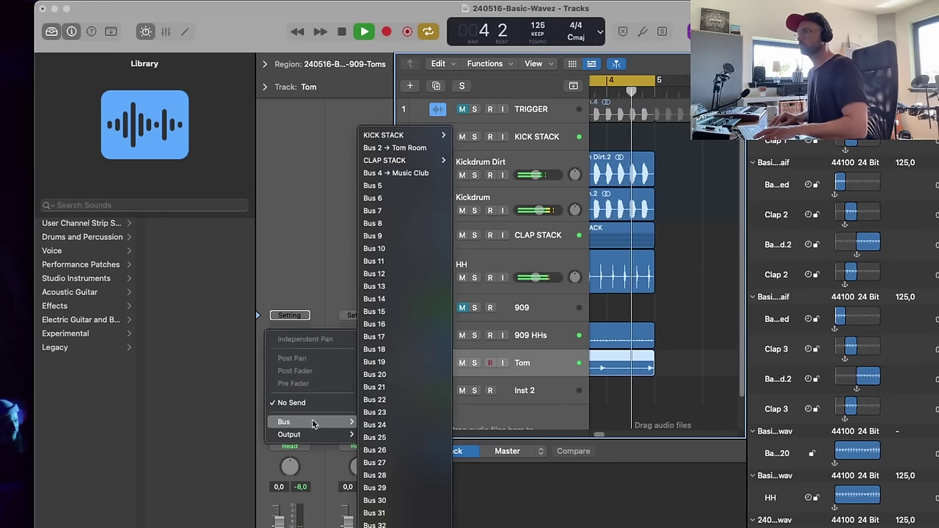
{"action": "left_click", "coordinate": [396, 173]}
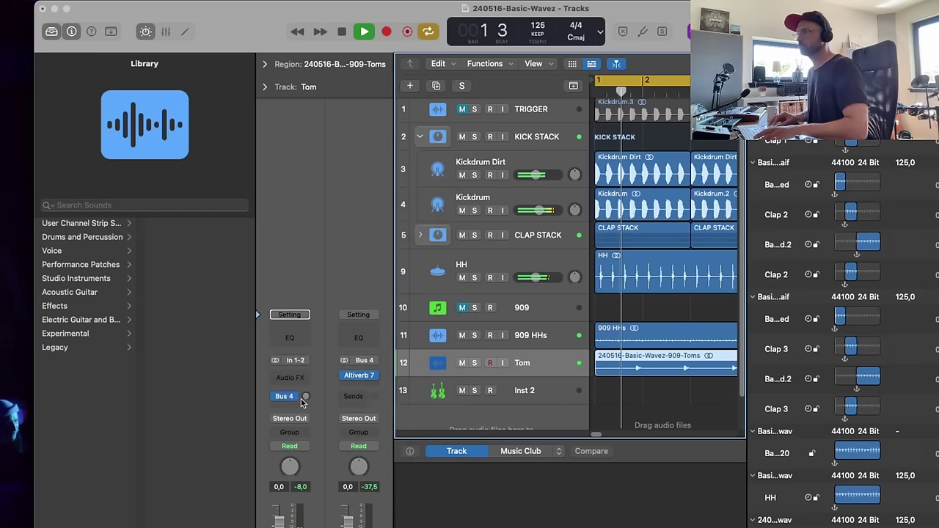
{"action": "mouse_move", "coordinate": [308, 398]}
{"action": "left_mouse_down"}
{"action": "mouse_move", "coordinate": [311, 359]}
{"action": "mouse_move", "coordinate": [308, 385]}
{"action": "left_mouse_up"}
{"action": "left_click", "coordinate": [673, 397]}
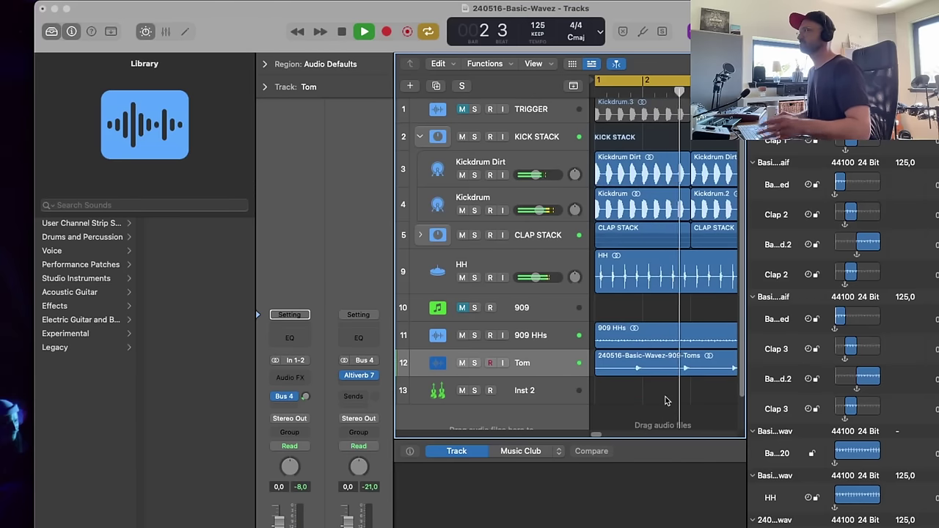
- Name the Tom track's region after its track, and close the project audio list and Smart Controls
{"action": "left_click", "coordinate": [559, 363]}
{"action": "key", "text": "alt+shift+n"}
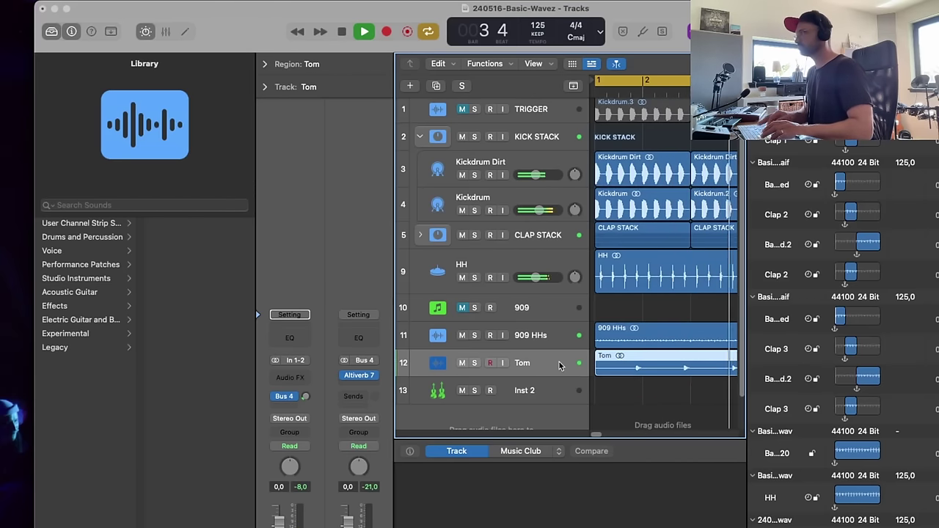
{"action": "key", "text": "f"}
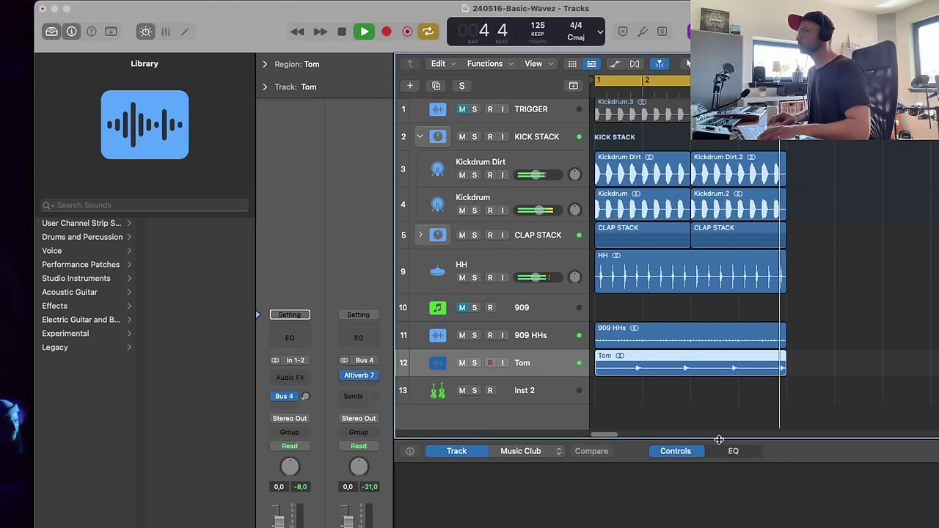
{"action": "key", "text": "b"}
{"action": "left_click", "coordinate": [627, 426]}
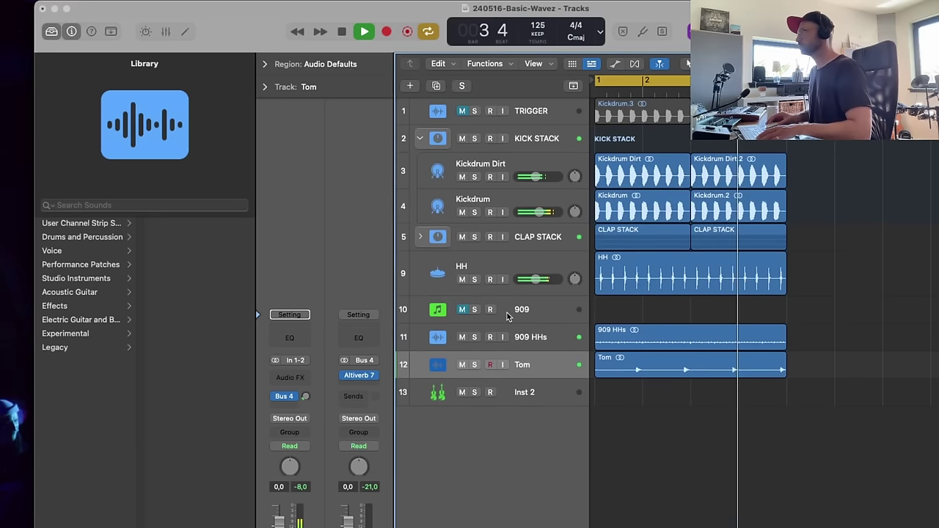
- Unmute the 909 instrument track, open its TR-909 and audition the hand clap pattern
{"action": "key", "text": "space"}
{"action": "left_click", "coordinate": [529, 314]}
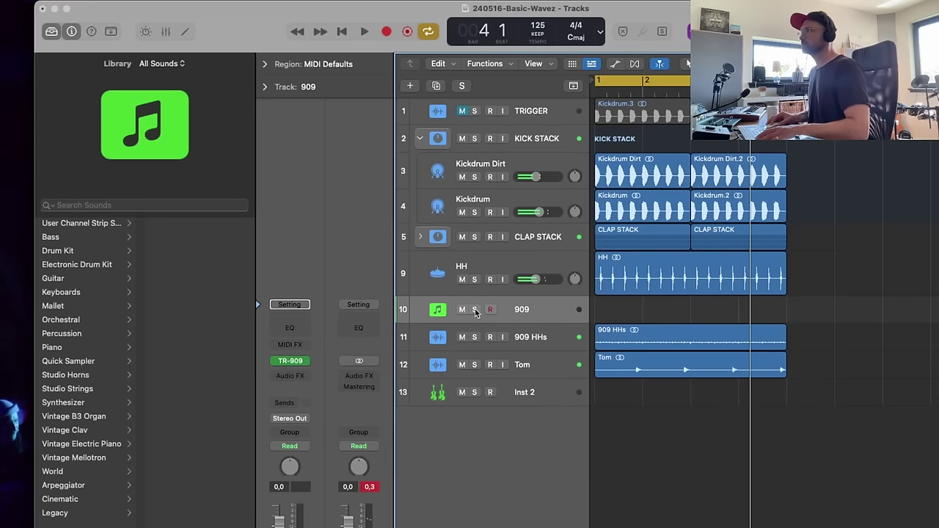
{"action": "left_click", "coordinate": [289, 362]}
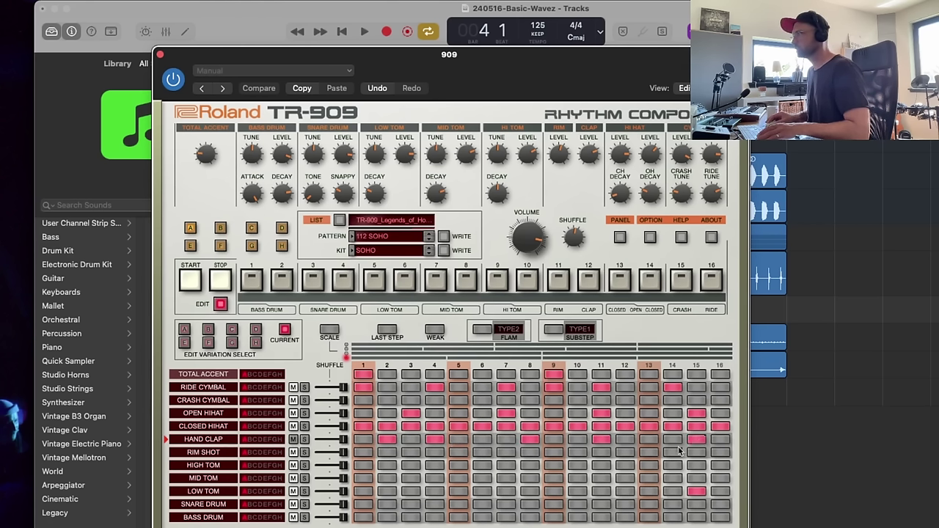
{"action": "key", "text": "space"}
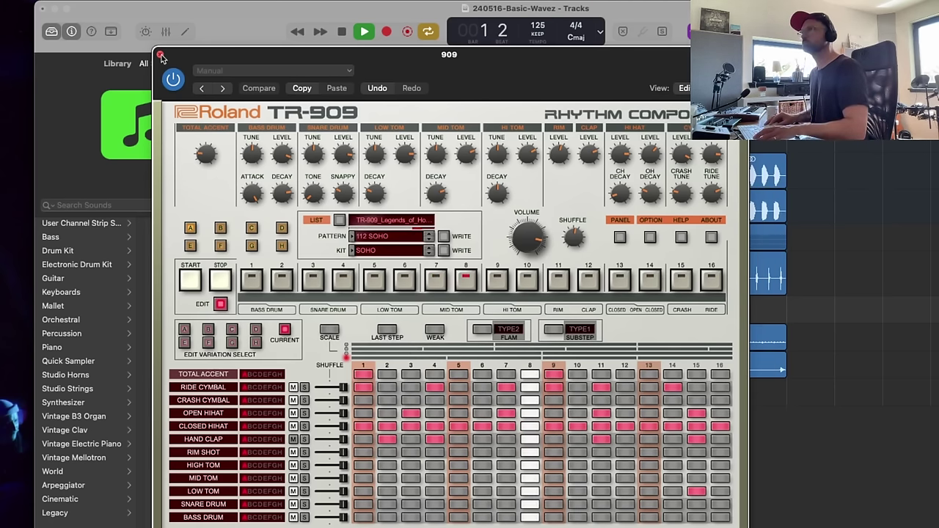
- Solo the 909 track and bounce it offline as the 24-bit Wave file 240516-Basic-Wavez-909-Clap-Figure, added to the project
{"action": "key", "text": "super+w"}
{"action": "key", "text": "space"}
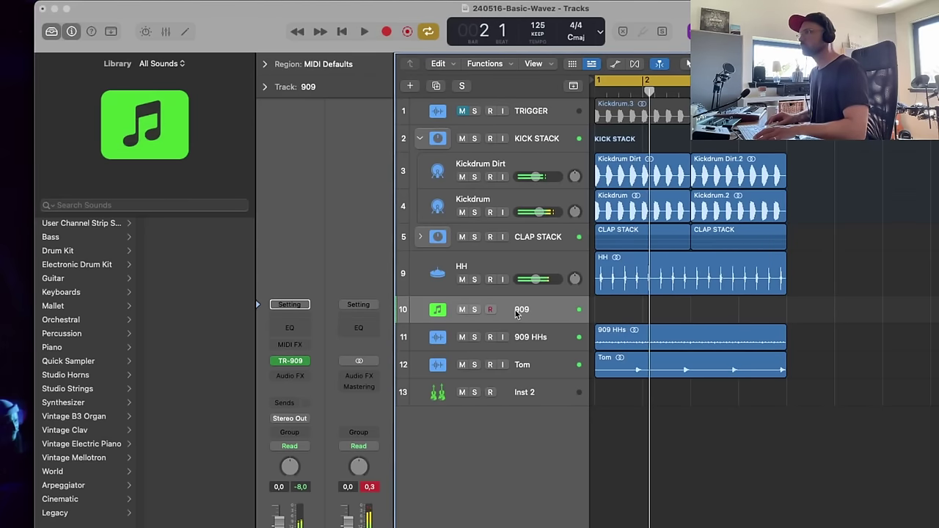
{"action": "left_click", "coordinate": [474, 309]}
{"action": "key", "text": "super+b"}
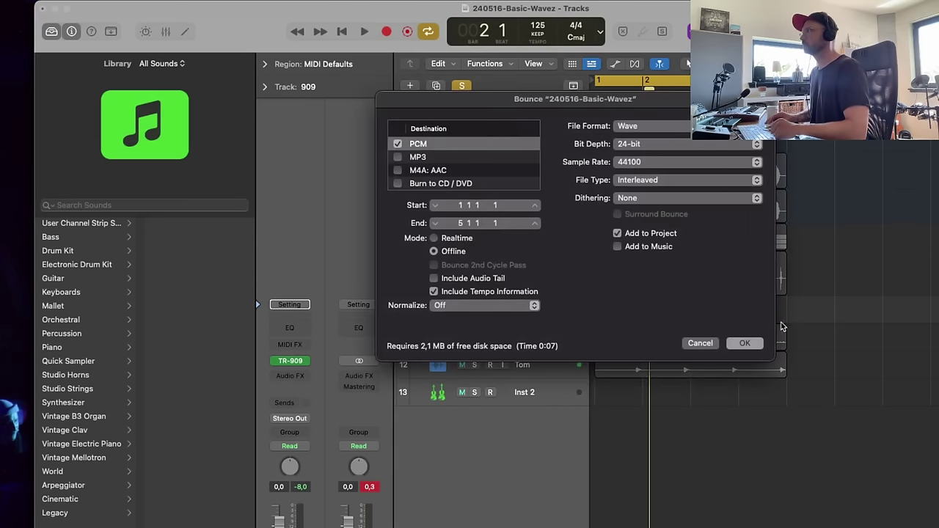
{"action": "left_click", "coordinate": [745, 343]}
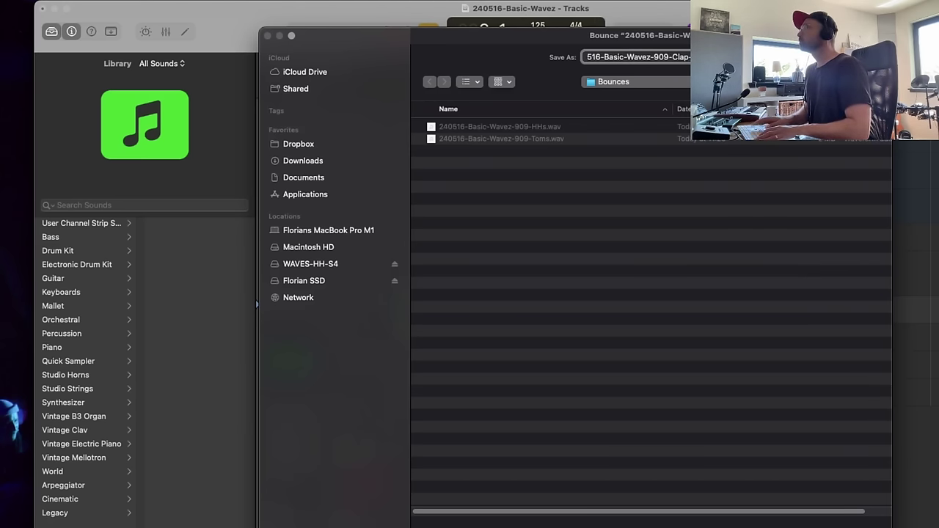
{"action": "key", "text": "Return"}
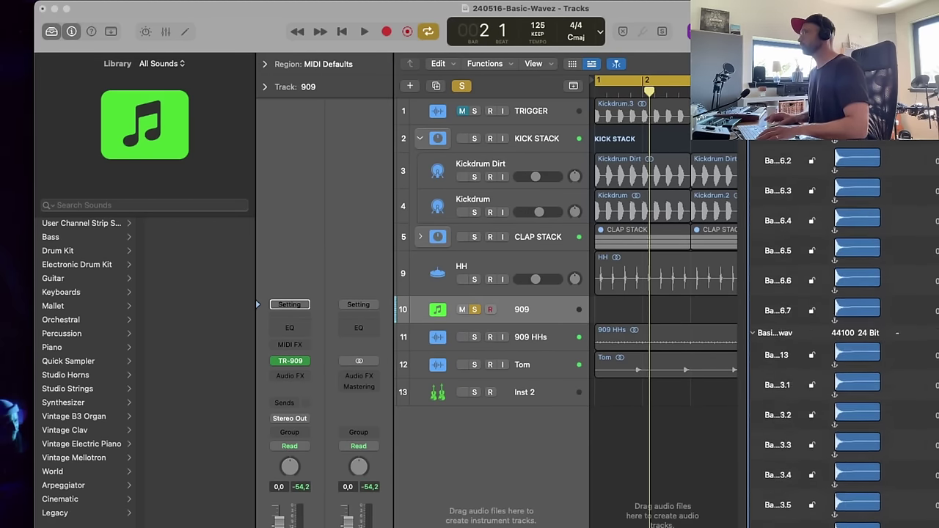
- Place the bounced 240516-Basic-Wavez-909-Clap-Figure audio on a new track at bar 1, and unsolo and mute the 909 instrument track
{"action": "scroll", "coordinate": [844, 334], "scroll_direction": "down", "scroll_amount": 10}
{"action": "left_click_drag", "start_coordinate": [775, 520], "coordinate": [595, 416]}
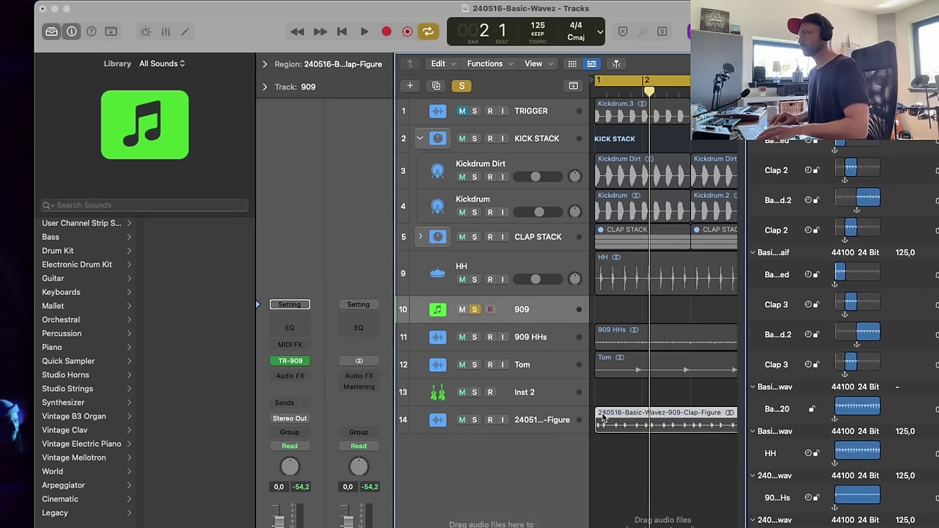
{"action": "left_click", "coordinate": [471, 309]}
{"action": "key", "text": "space"}
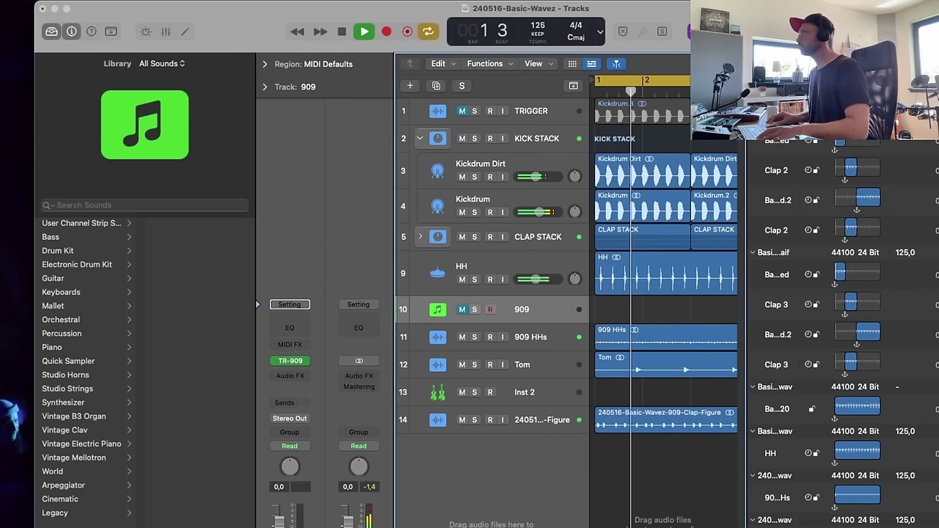
{"action": "key", "text": "f"}
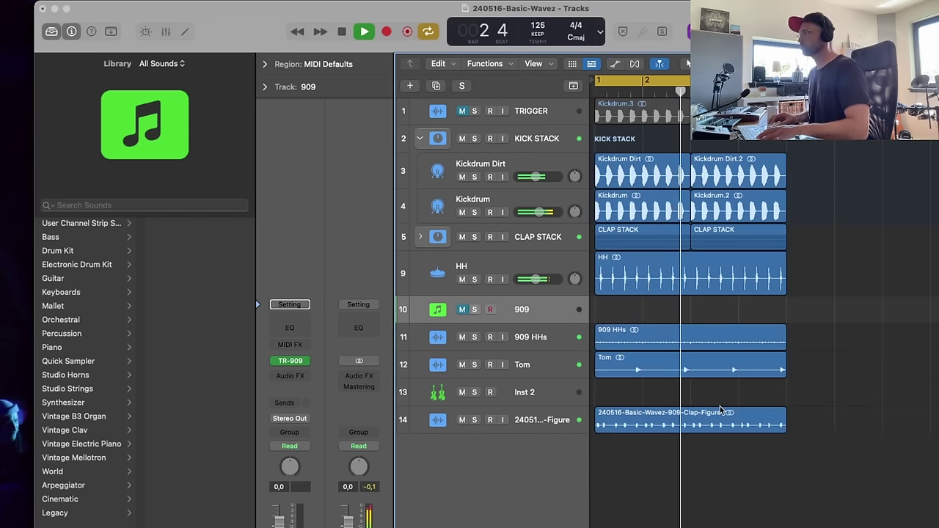
{"action": "key", "text": "space"}
- Insert the Native Instruments Replika XT delay in stereo on the new clap figure audio track
{"action": "left_click", "coordinate": [560, 423]}
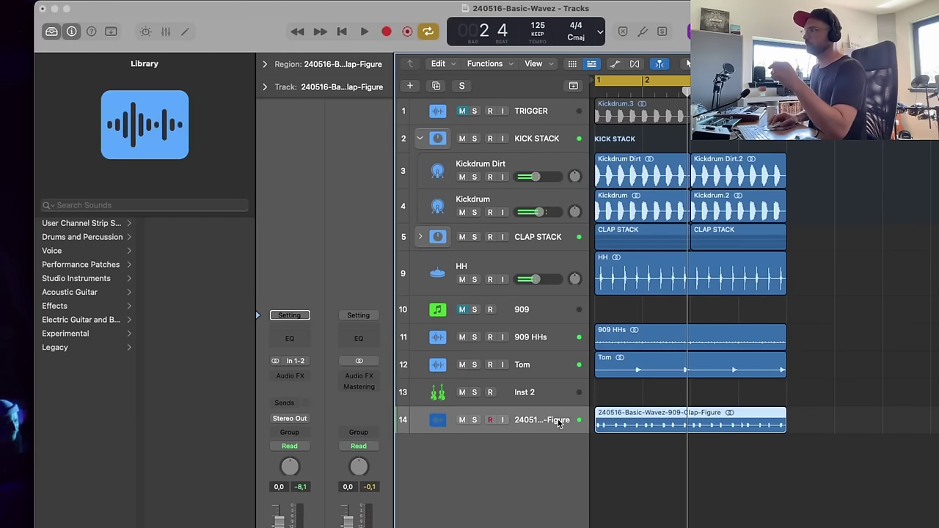
{"action": "left_click", "coordinate": [744, 404]}
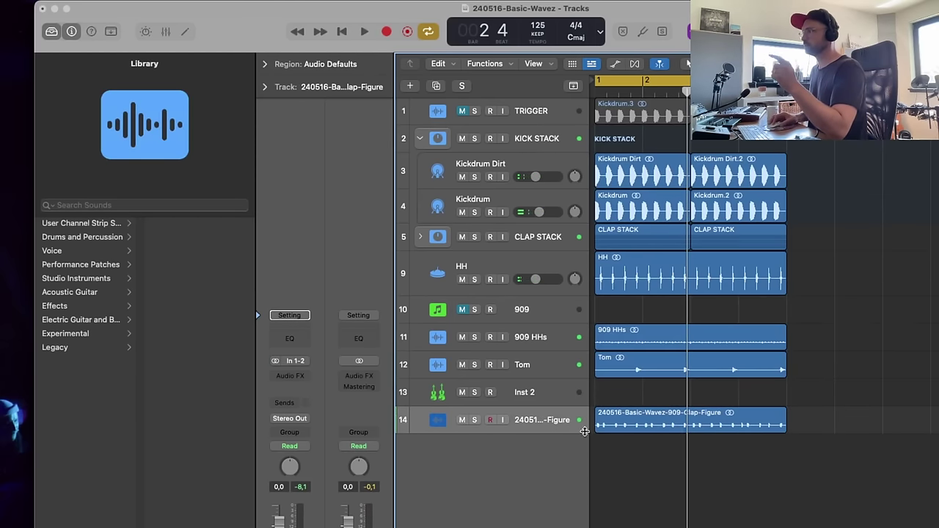
{"action": "left_click", "coordinate": [292, 378]}
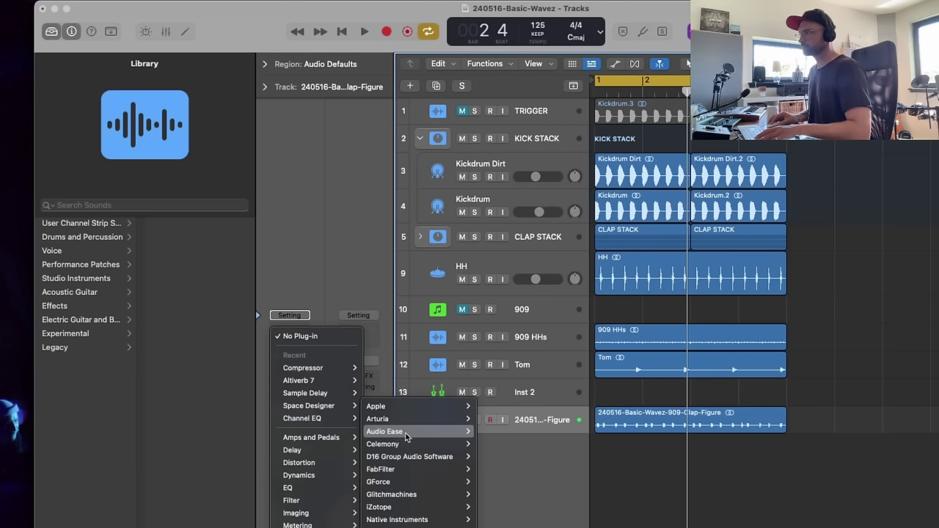
{"action": "mouse_move", "coordinate": [414, 519]}
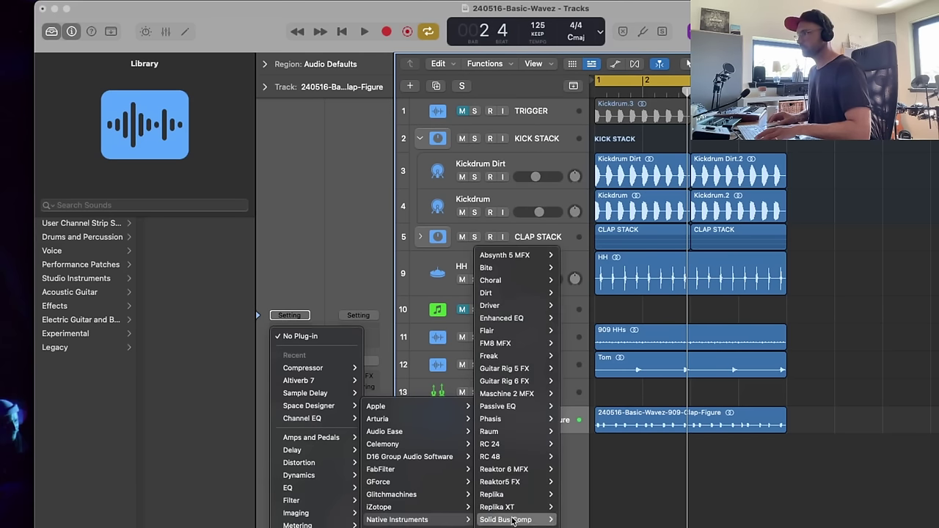
{"action": "mouse_move", "coordinate": [519, 507]}
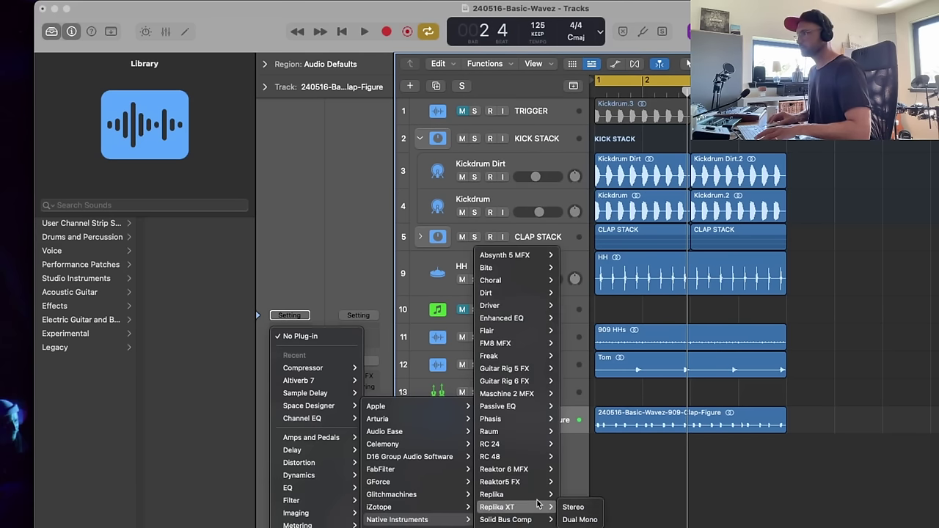
{"action": "left_click", "coordinate": [573, 507]}
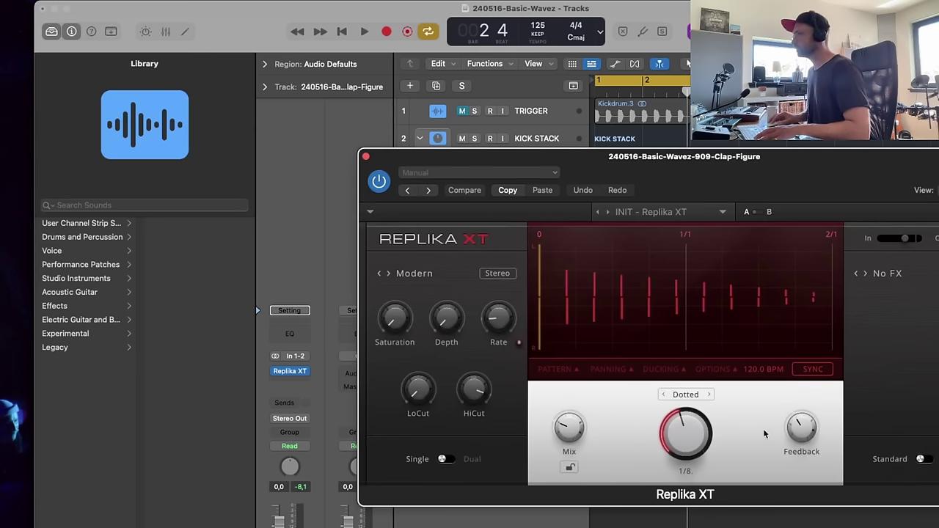
- Raise the Replika XT feedback, try a higher delay mix during playback and return the mix to 0%
{"action": "left_click_drag", "start_coordinate": [805, 404], "coordinate": [806, 380]}
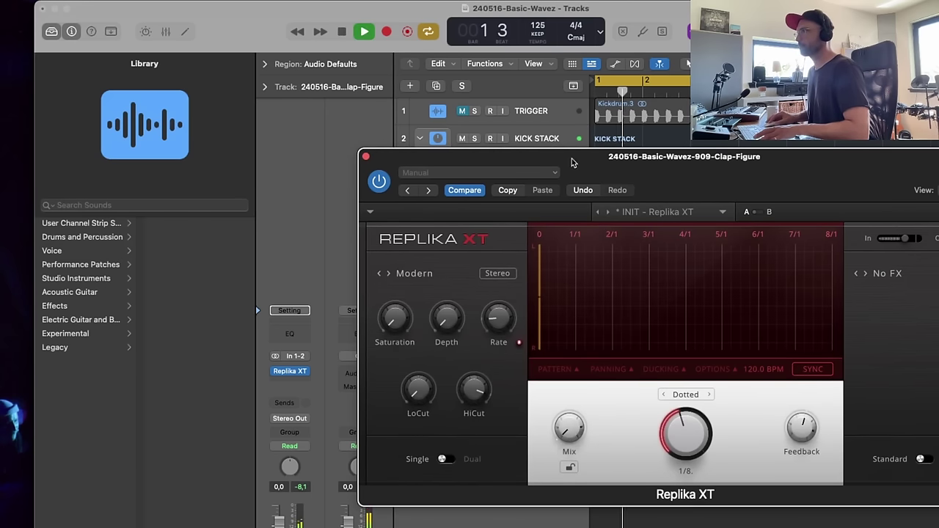
{"action": "left_click_drag", "start_coordinate": [573, 162], "coordinate": [366, 33]}
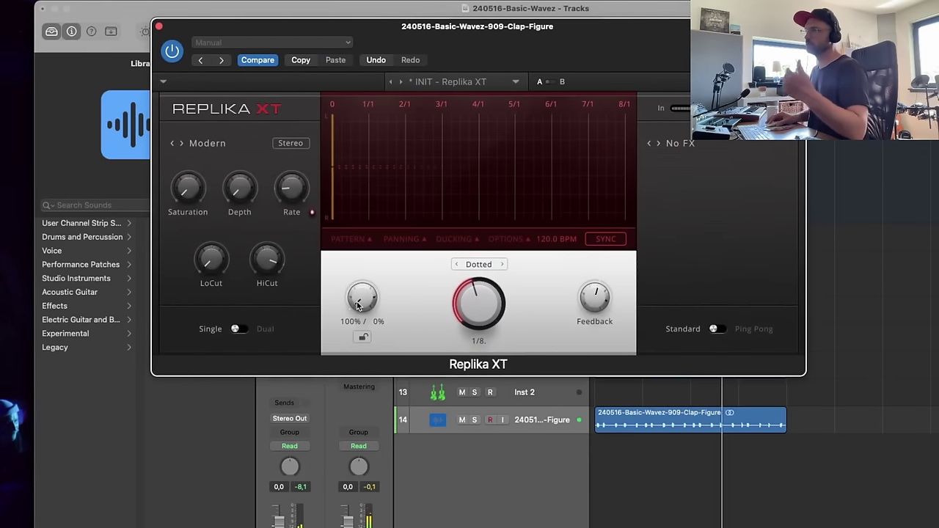
{"action": "left_click_drag", "start_coordinate": [356, 302], "coordinate": [339, 172]}
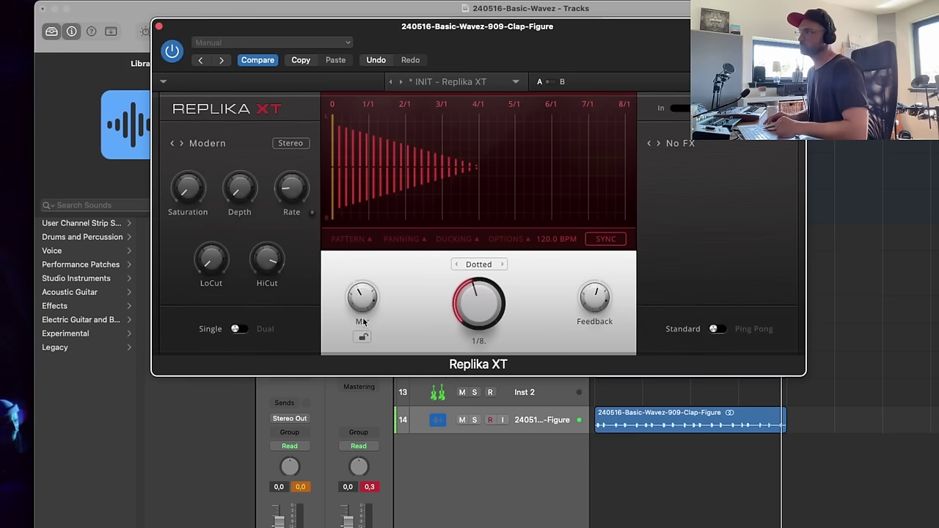
{"action": "left_click_drag", "start_coordinate": [362, 296], "coordinate": [361, 323]}
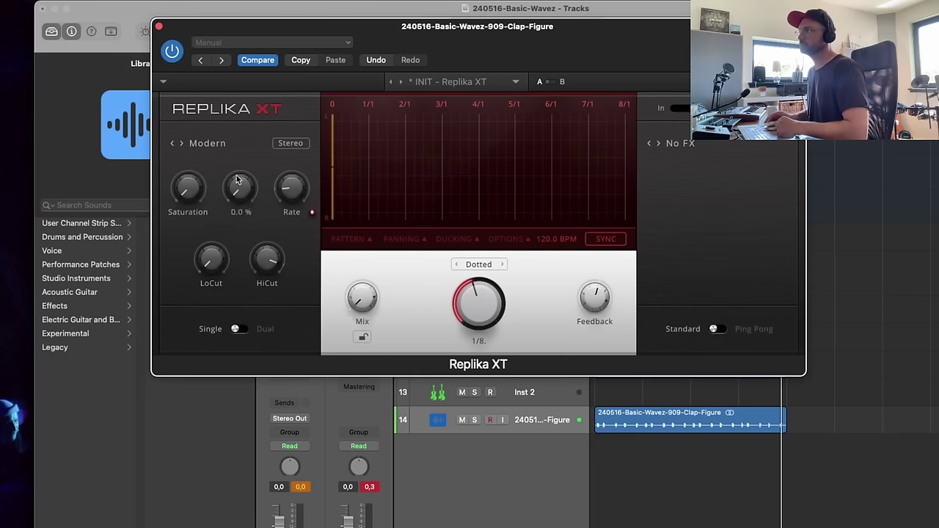
{"action": "left_click", "coordinate": [159, 28]}
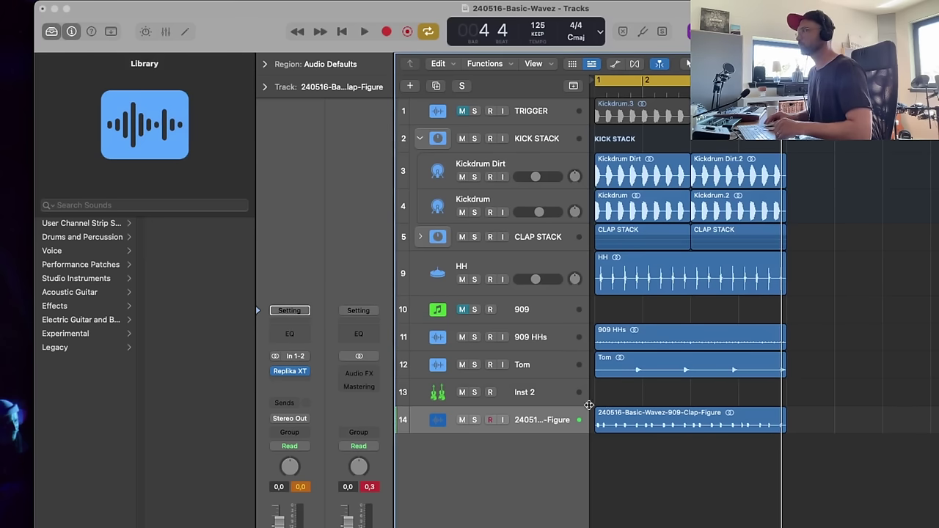
- Rename the bounced clap track and its region as Clap Figure and save the project
{"action": "double_click", "coordinate": [561, 420]}
{"action": "type", "text": "Clap Fuigure"}
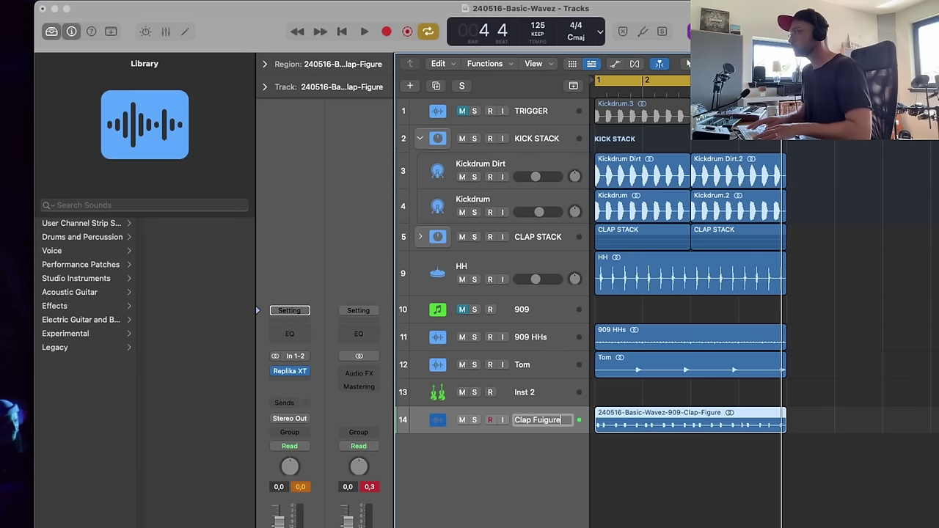
{"action": "key", "text": "Return"}
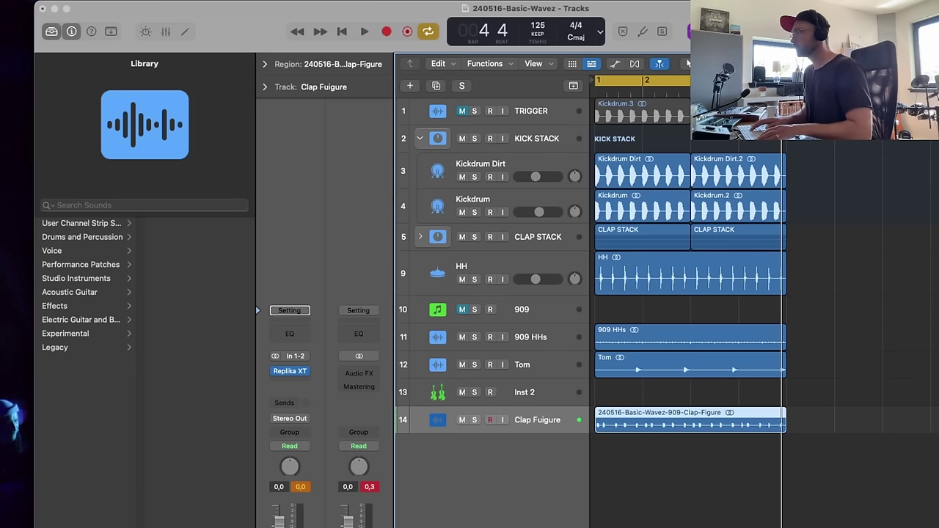
{"action": "left_click", "coordinate": [545, 419]}
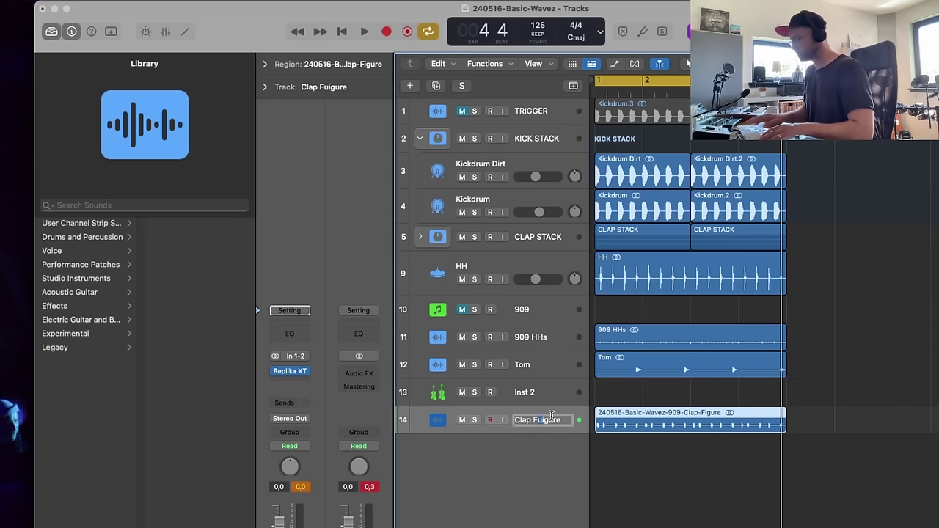
{"action": "key", "text": "Return"}
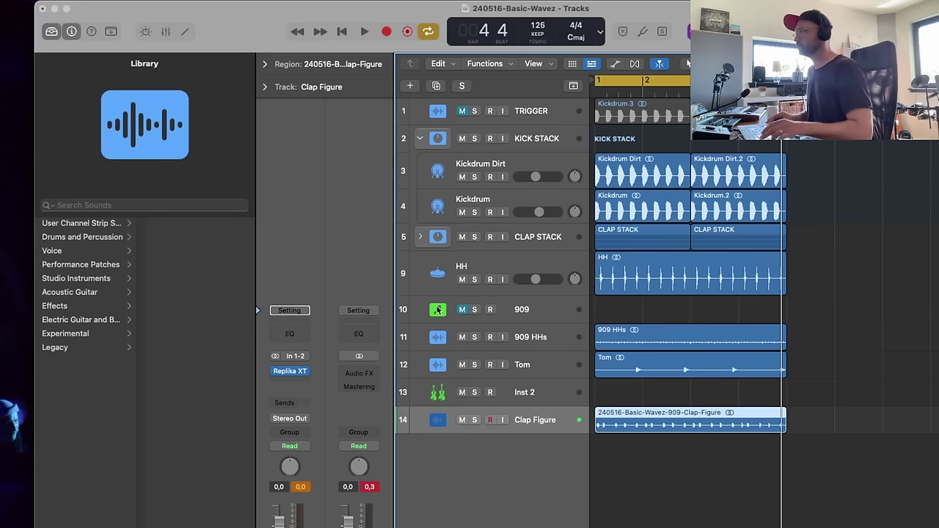
{"action": "left_click", "coordinate": [95, 96]}
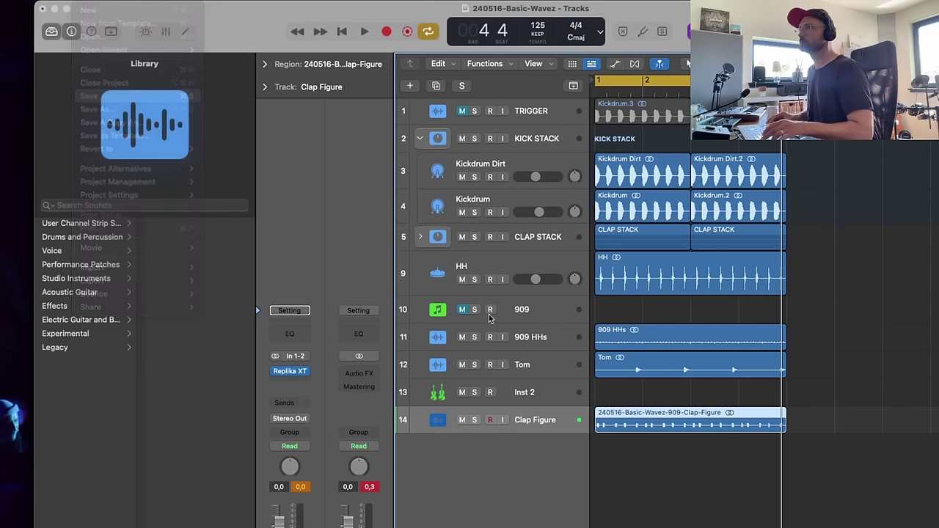
{"action": "key", "text": "alt+shift+n"}
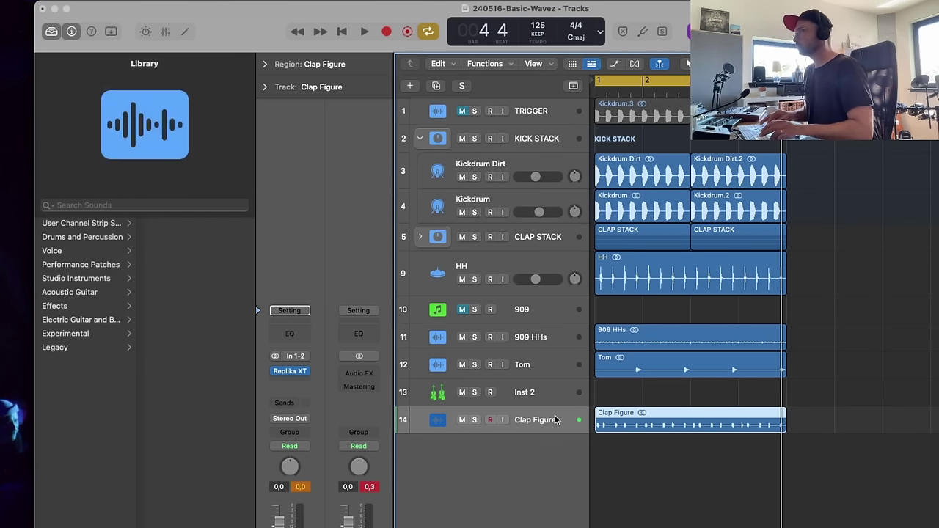
- Mute the Clap Figure track and colour its region magenta
{"action": "left_click", "coordinate": [462, 421]}
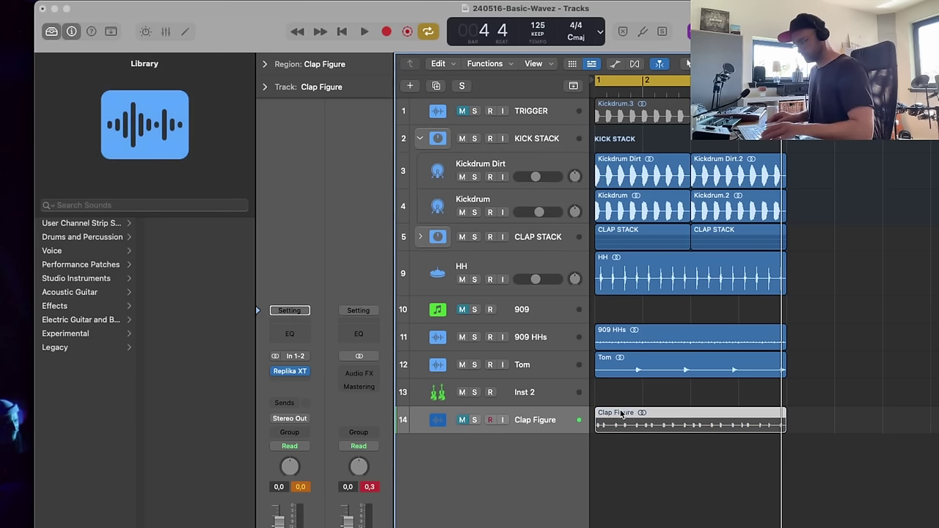
{"action": "key", "text": "alt+c"}
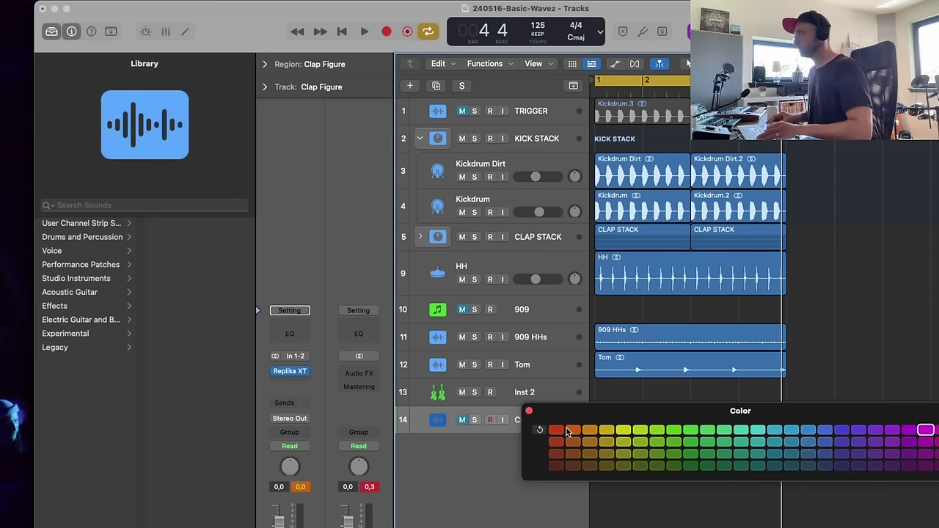
{"action": "left_click", "coordinate": [529, 413]}
{"action": "left_click", "coordinate": [643, 398]}
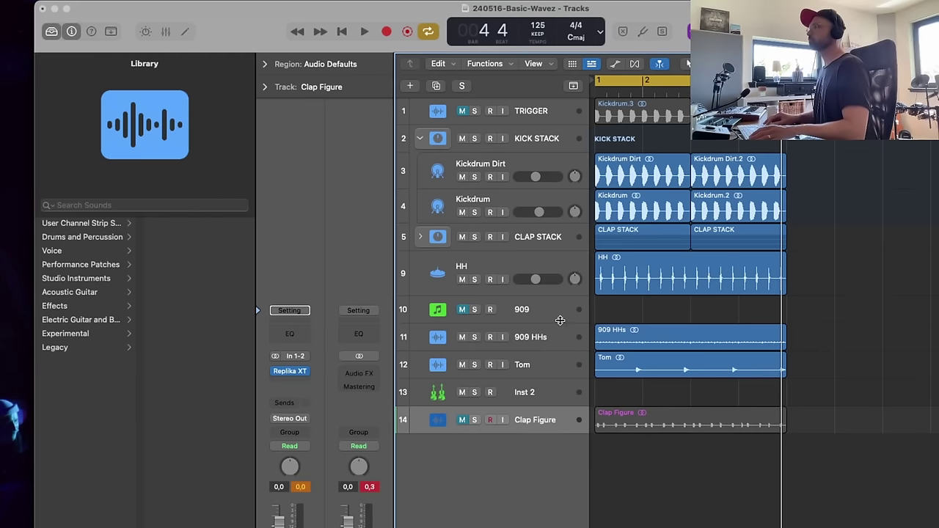
- Play the drum loop briefly to hear it without the clap figure
{"action": "key", "text": "space"}
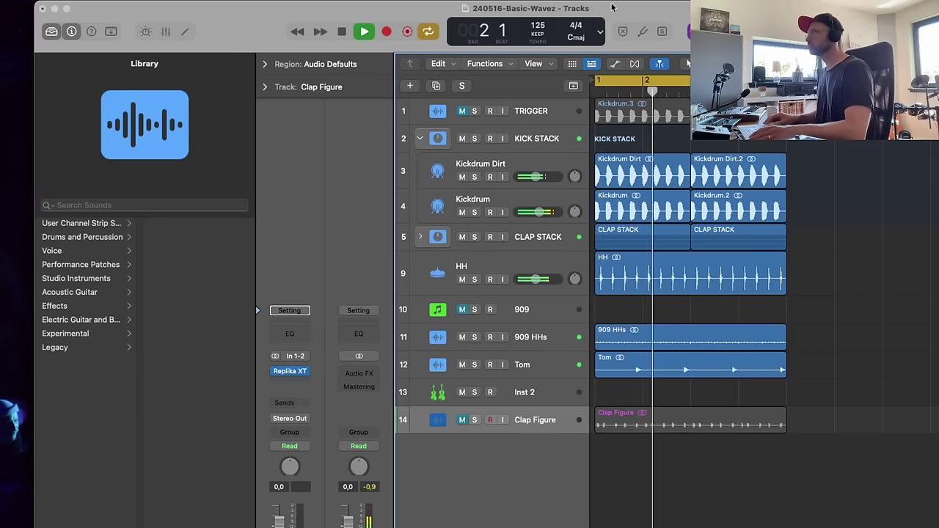
{"action": "key", "text": "space"}
{"action": "left_click_drag", "start_coordinate": [647, 7], "coordinate": [644, 36]}
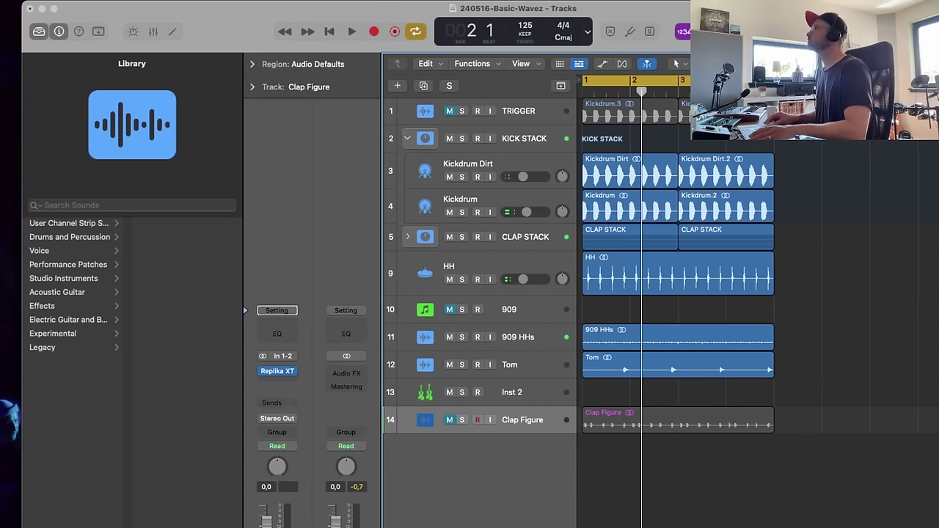
- Switch to Finder and search the SSD for "clicks crack"
{"action": "key", "text": "super+Tab"}
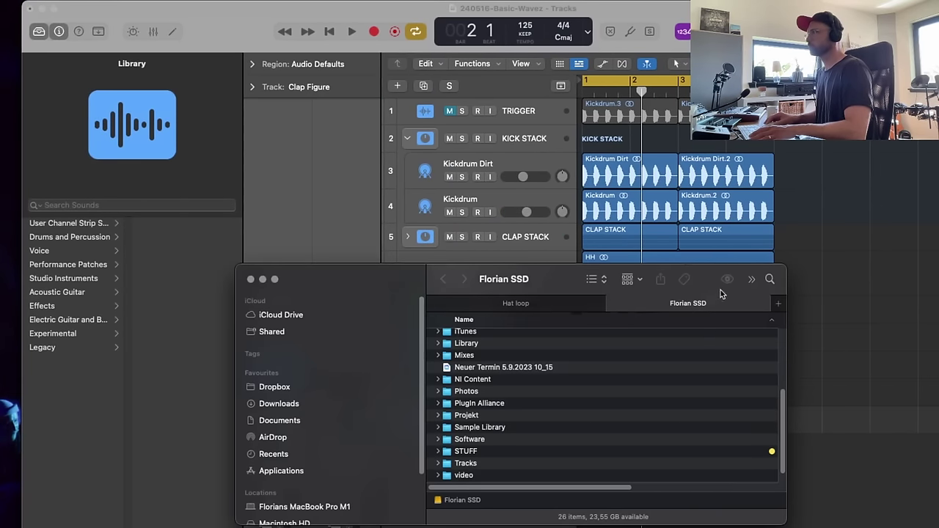
{"action": "left_click", "coordinate": [764, 281]}
{"action": "type", "text": "clic"}
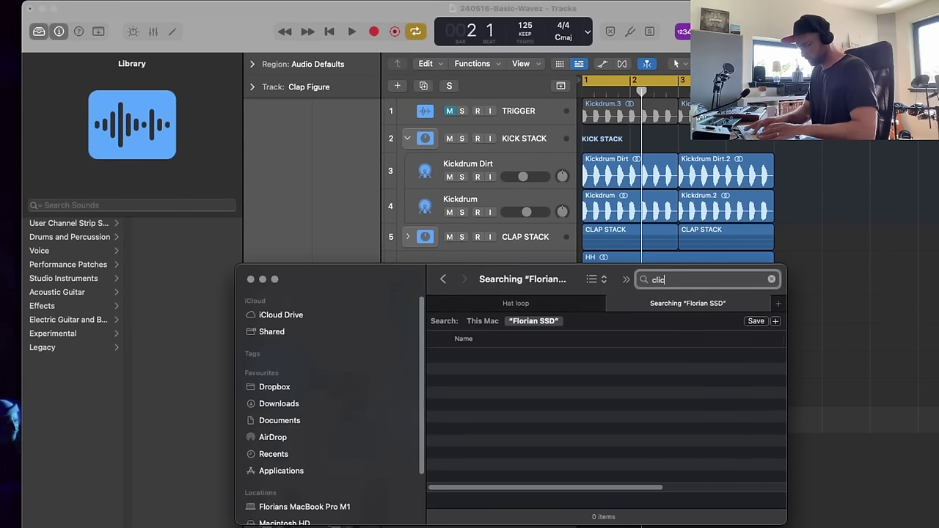
{"action": "type", "text": "ks crack"}
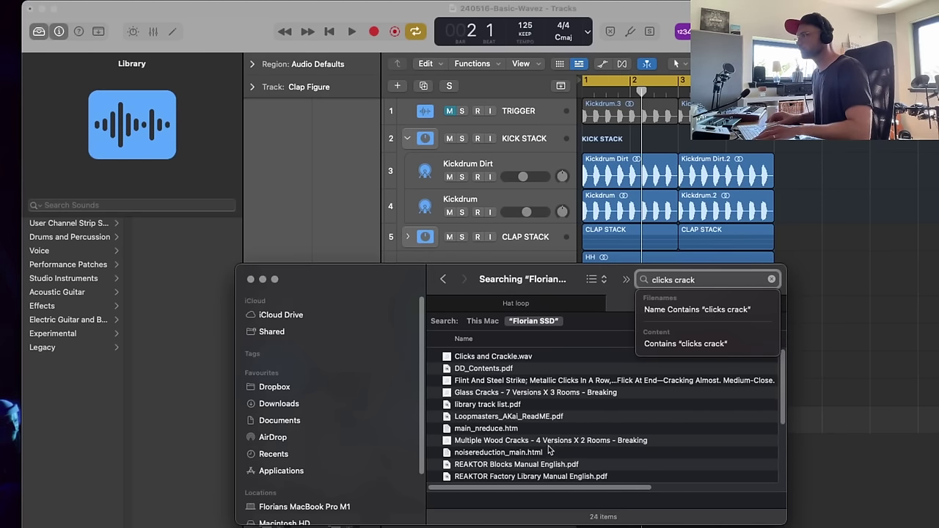
- Import Clicks and Crackle.wav at bar 1 on a new audio track below Clap Figure and close the Finder window
{"action": "left_click", "coordinate": [519, 358]}
{"action": "left_click_drag", "start_coordinate": [382, 290], "coordinate": [869, 229]}
{"action": "left_click_drag", "start_coordinate": [928, 295], "coordinate": [592, 449]}
{"action": "left_click_drag", "start_coordinate": [837, 218], "coordinate": [561, 264]}
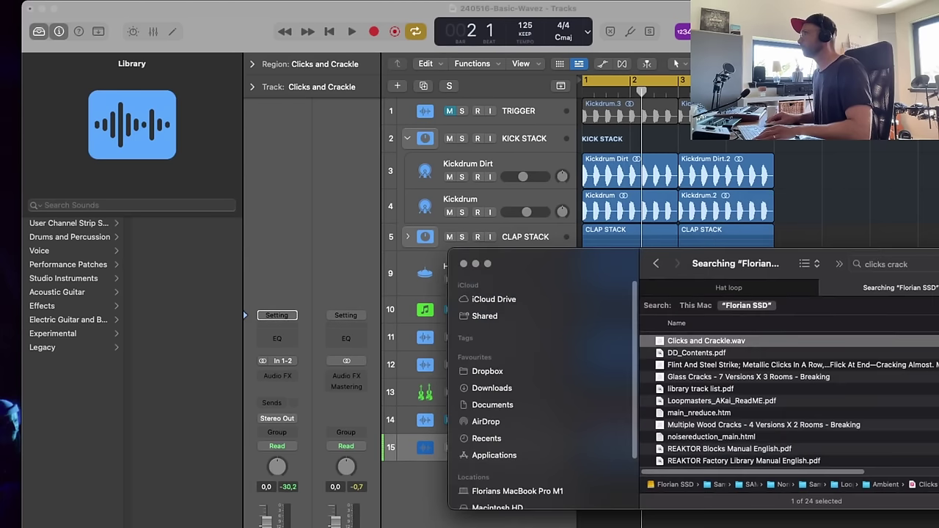
{"action": "key", "text": "Escape"}
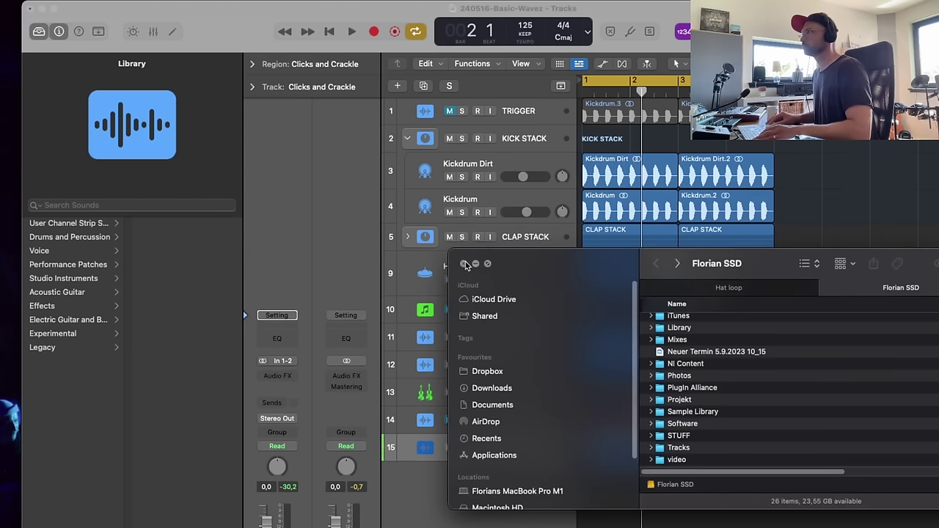
{"action": "left_click", "coordinate": [465, 264]}
- Solo the Clicks and Crackle track and, during playback, trim its region to the four-bar loop length
{"action": "left_click_drag", "start_coordinate": [590, 460], "coordinate": [584, 461]}
{"action": "left_click", "coordinate": [461, 447]}
{"action": "key", "text": "space"}
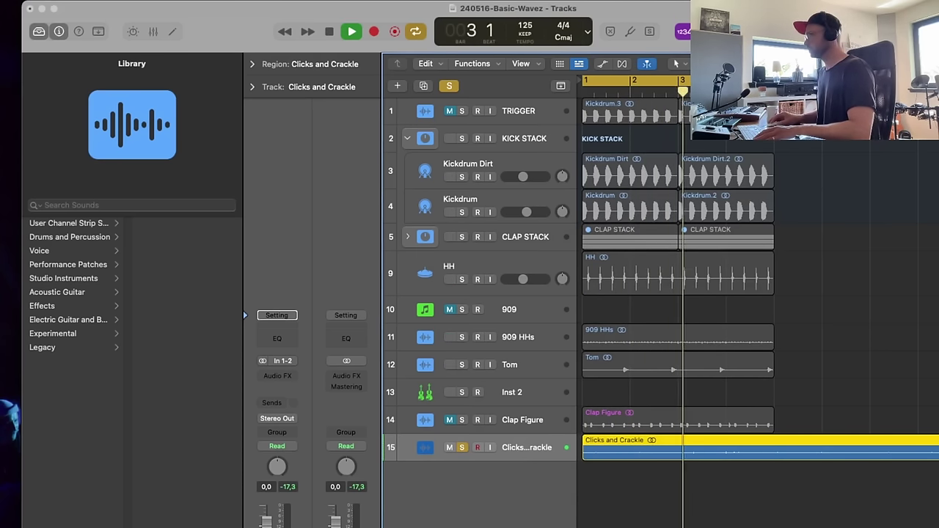
{"action": "left_click_drag", "start_coordinate": [938, 456], "coordinate": [771, 476]}
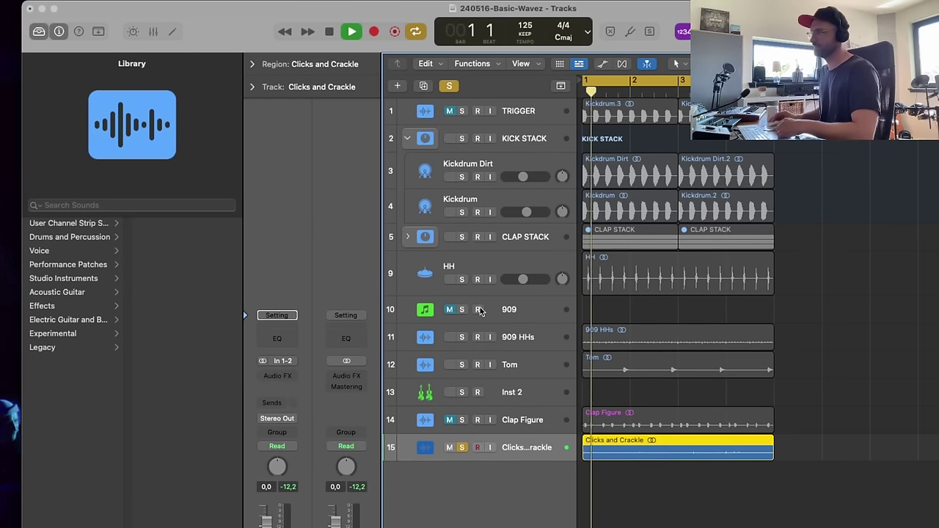
- Set the Clicks and Crackle region's fade-in and fade-out to 3
{"action": "left_click", "coordinate": [253, 64]}
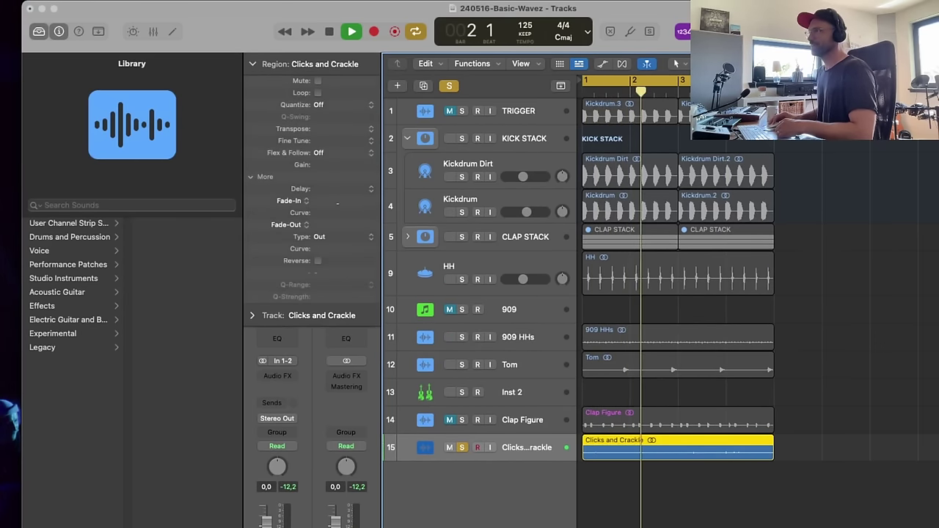
{"action": "mouse_move", "coordinate": [340, 206]}
{"action": "left_mouse_down"}
{"action": "mouse_move", "coordinate": [336, 197]}
{"action": "mouse_move", "coordinate": [335, 217]}
{"action": "left_mouse_up"}
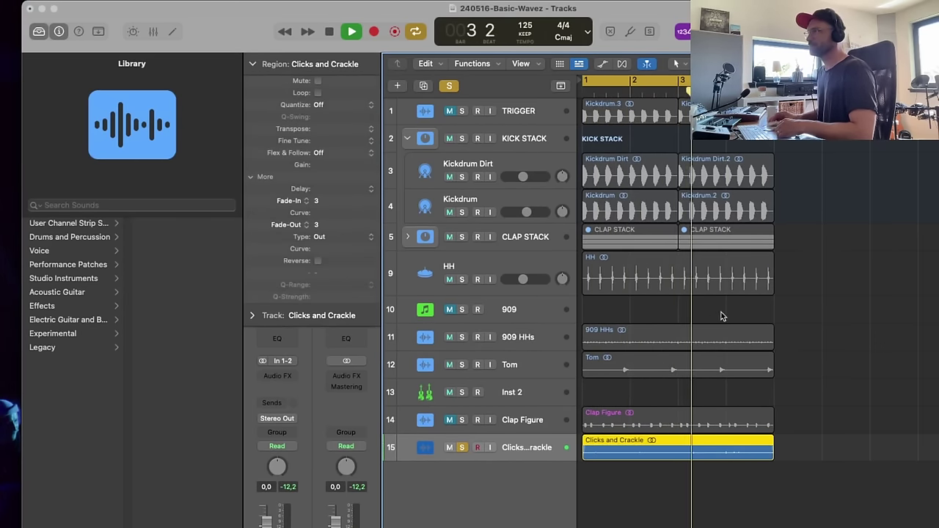
{"action": "scroll", "coordinate": [675, 308], "scroll_direction": "right", "scroll_amount": 1}
{"action": "scroll", "coordinate": [605, 310], "scroll_direction": "left", "scroll_amount": 1}
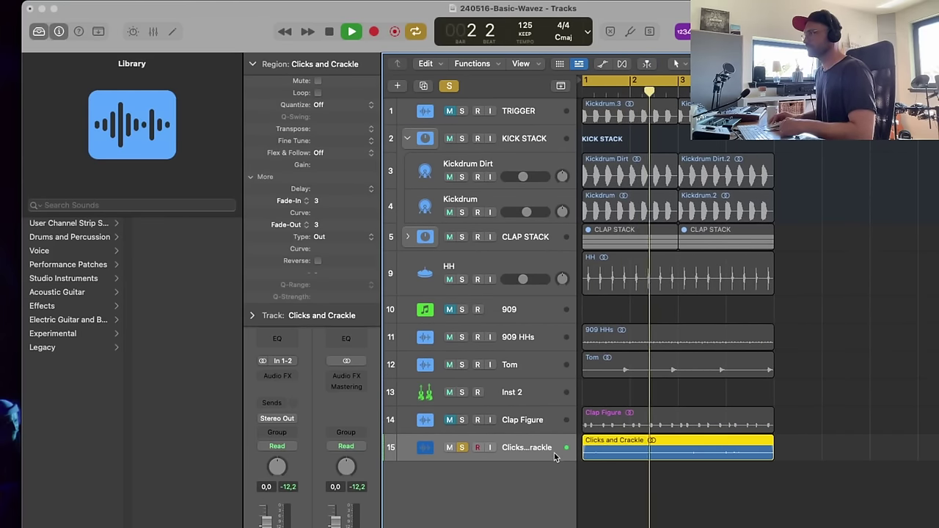
- Lower the Clicks and Crackle track volume to -22.5 dB and unsolo it
{"action": "left_click", "coordinate": [252, 64]}
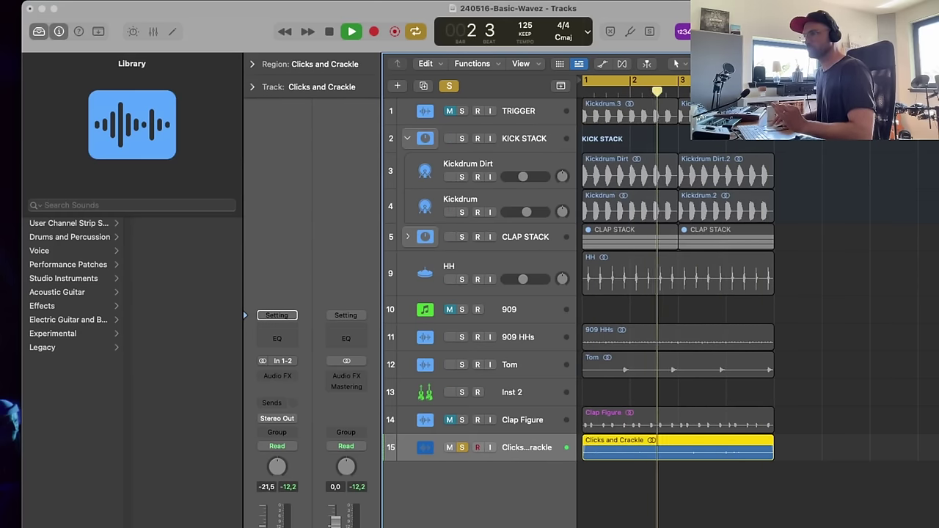
{"action": "key", "text": "ctrl+s"}
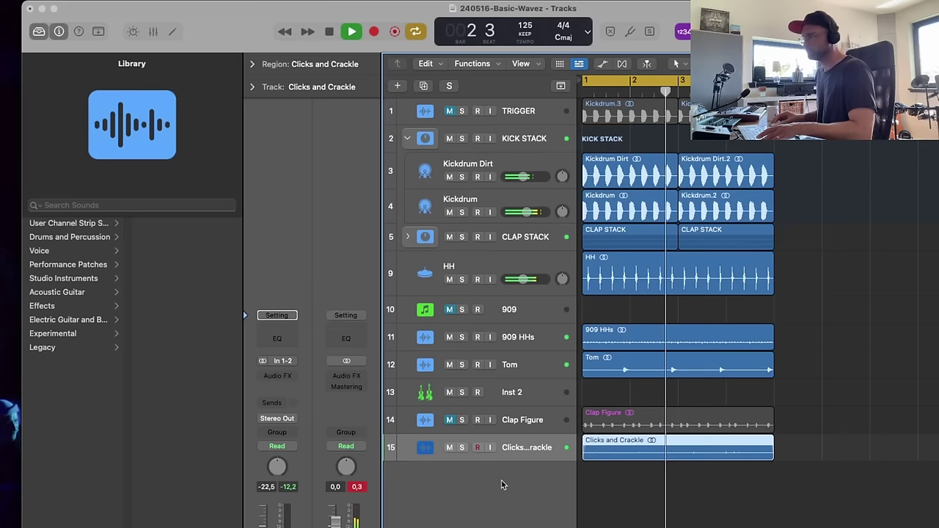
{"action": "left_click", "coordinate": [605, 385]}
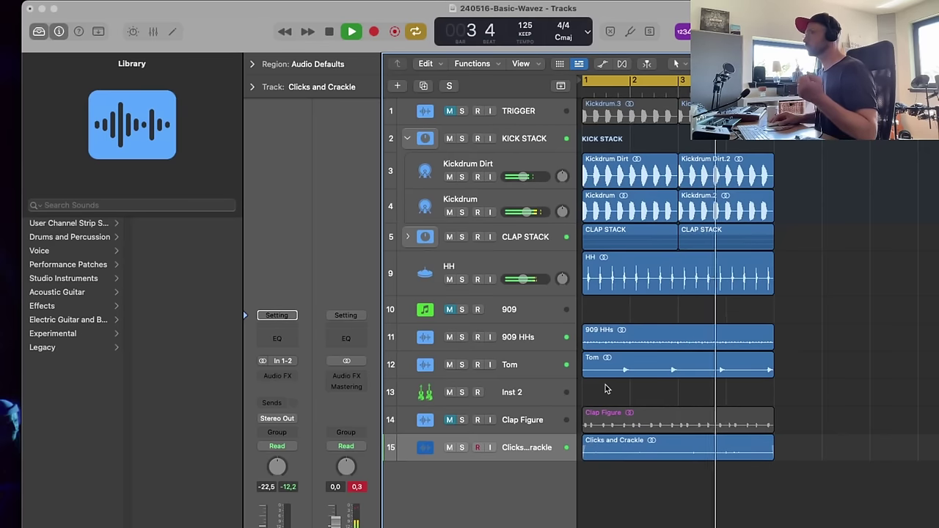
- Repeat the Clicks and Crackle region end to end from bar 5 onward and stop playback
{"action": "left_click", "coordinate": [636, 455]}
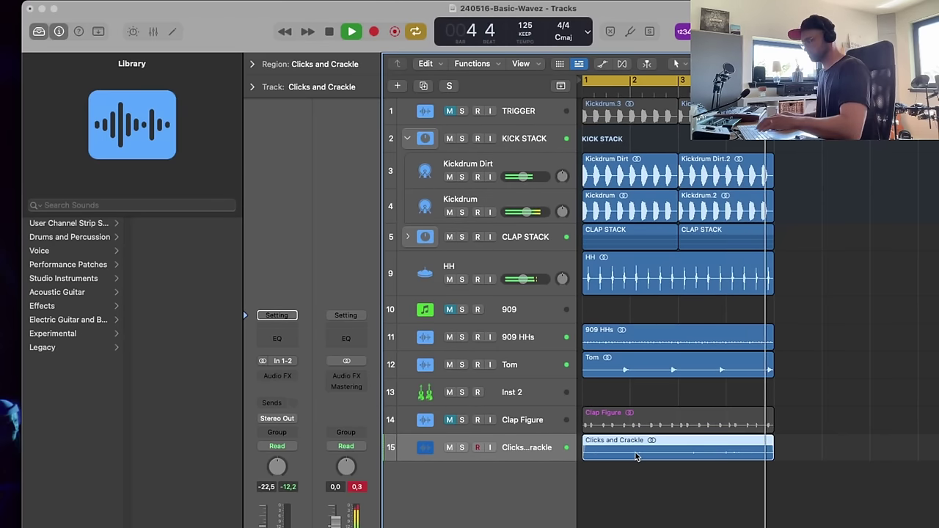
{"action": "key", "text": "super+r"}
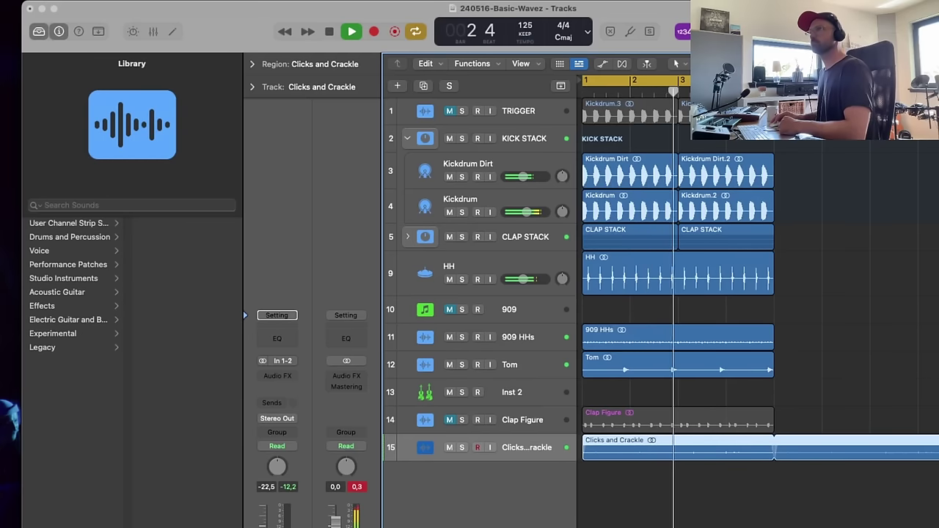
{"action": "left_click", "coordinate": [77, 1]}
{"action": "left_click", "coordinate": [124, 96]}
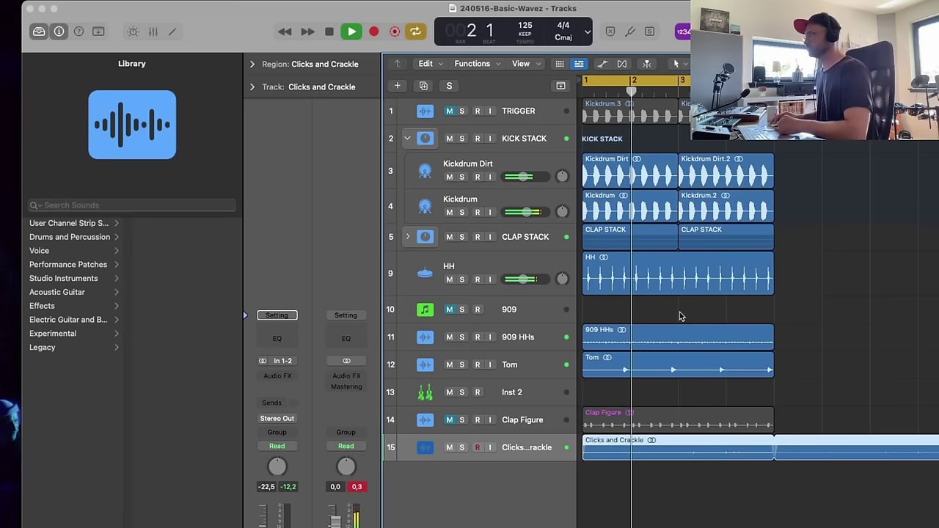
{"action": "key", "text": "space"}
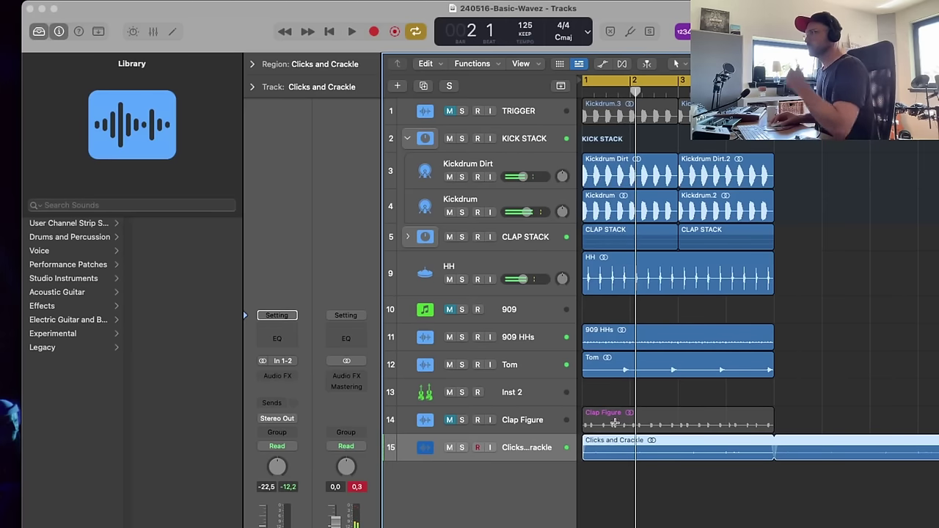
- Move the Inst 2 track to the end of the track list, below Clicks and Crackle
{"action": "left_click", "coordinate": [550, 396]}
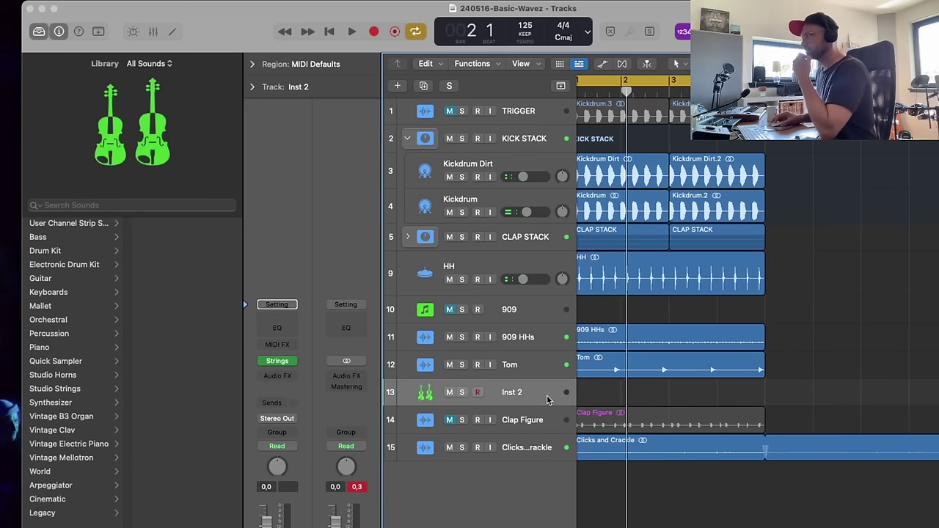
{"action": "left_click_drag", "start_coordinate": [550, 396], "coordinate": [564, 477]}
{"action": "scroll", "coordinate": [541, 446], "scroll_direction": "right", "scroll_amount": 1}
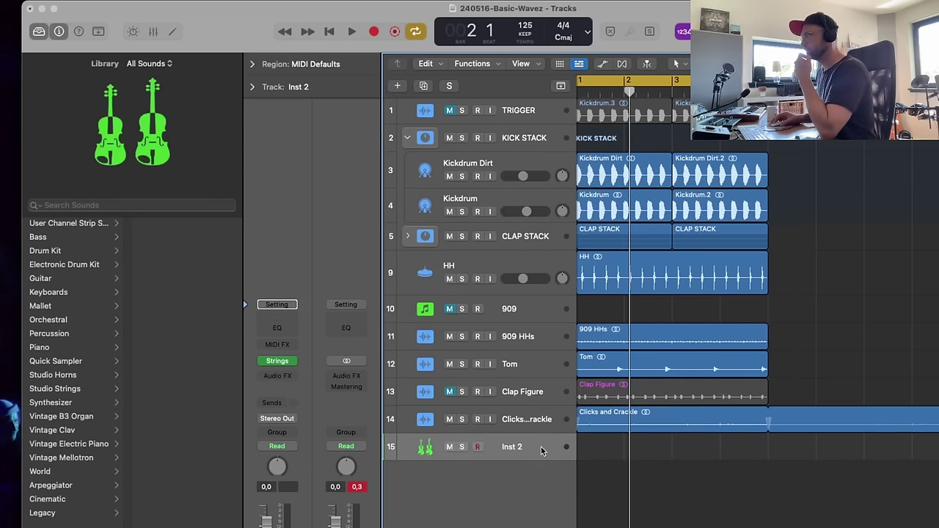
- Duplicate the kick, clap stack, HH, 909 HHs and Tom regions into the four bars starting at bar 5
{"action": "key", "text": "super+Left"}
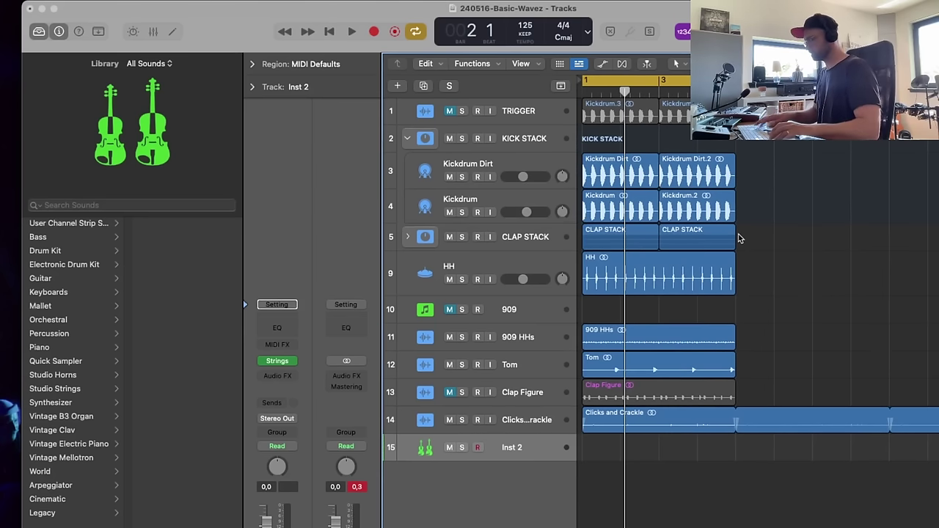
{"action": "key", "text": "super+Up"}
{"action": "left_click_drag", "start_coordinate": [769, 150], "coordinate": [757, 359]}
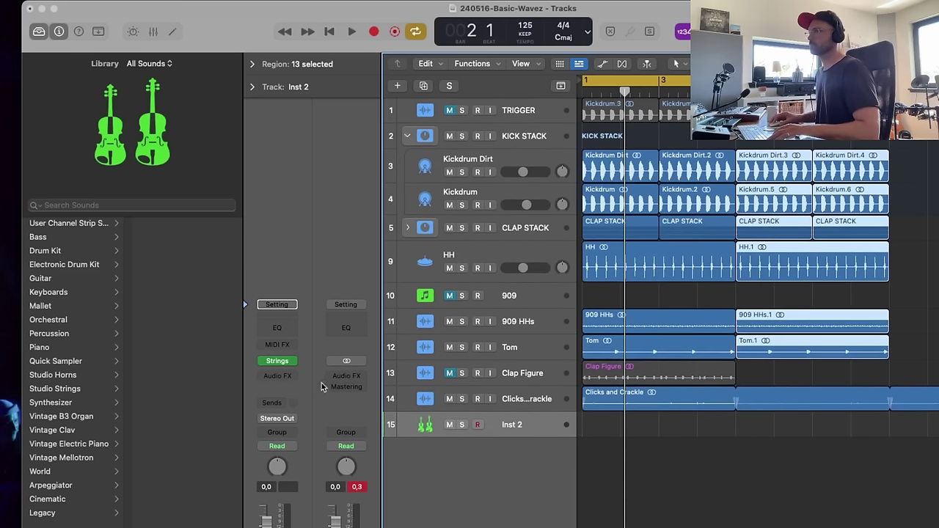
- Replace Studio Strings on the Inst 2 track with the Diva synthesizer and reposition its plug-in window
{"action": "left_click", "coordinate": [279, 360]}
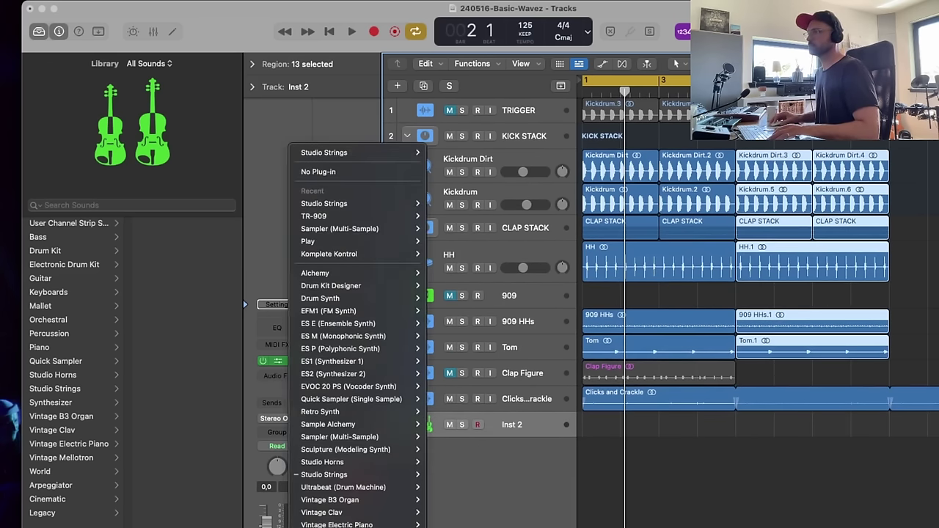
{"action": "mouse_move", "coordinate": [330, 475]}
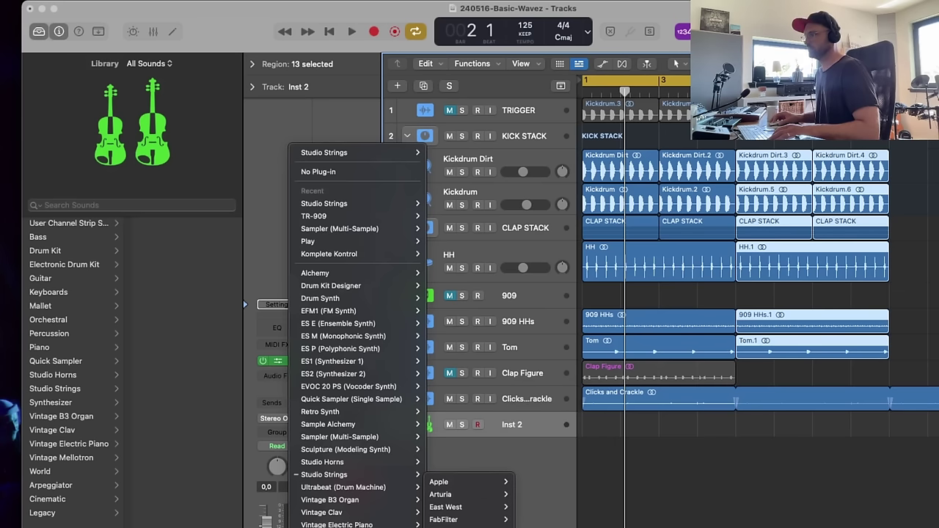
{"action": "left_click", "coordinate": [547, 525]}
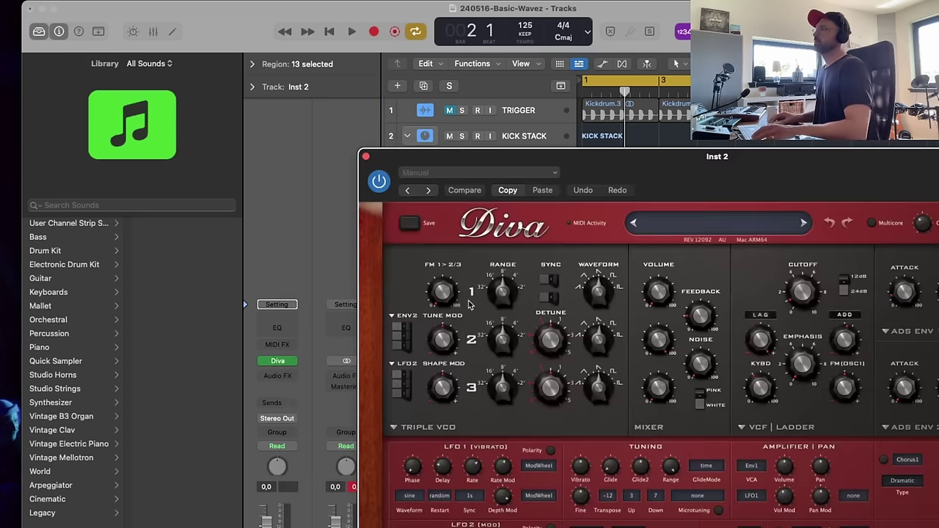
{"action": "left_click_drag", "start_coordinate": [636, 161], "coordinate": [468, 14]}
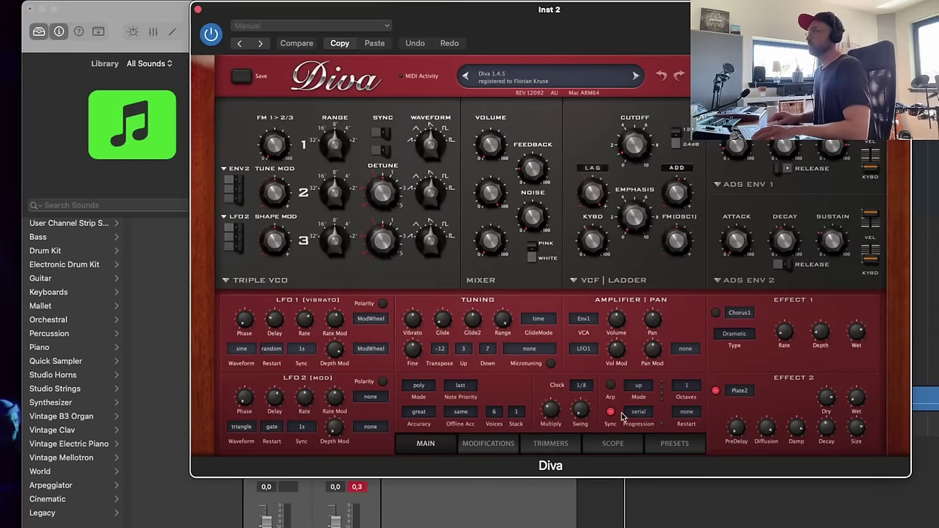
- Show Diva's preset browser and collapse the Local, Bank, Favourites, Tags and Author groups
{"action": "left_click", "coordinate": [674, 443]}
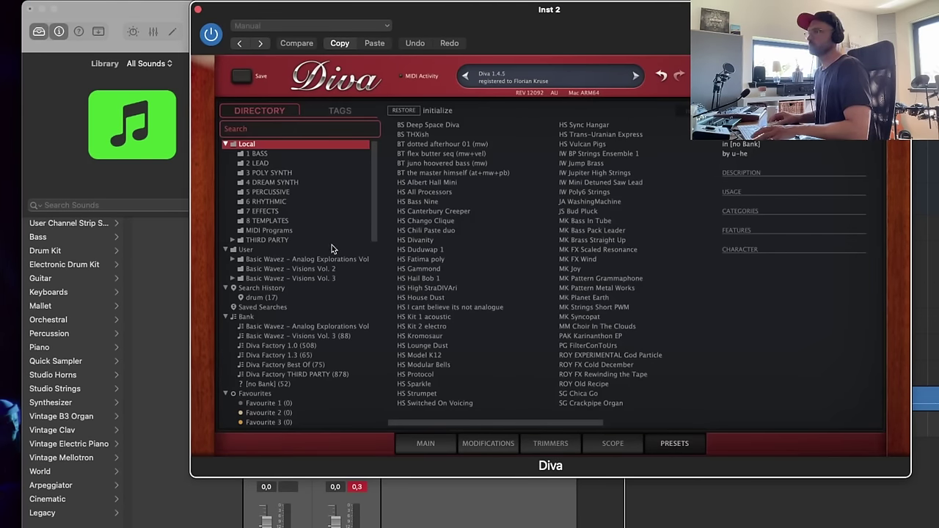
{"action": "left_click", "coordinate": [226, 144]}
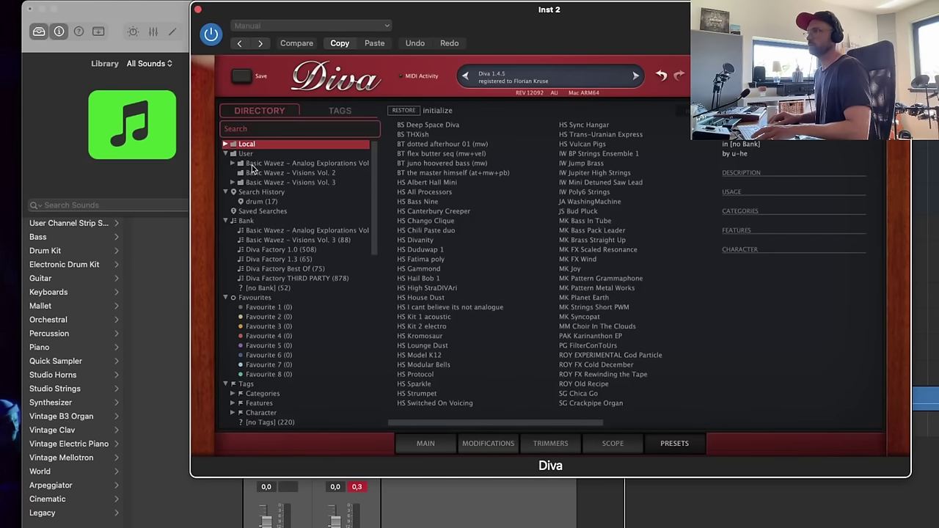
{"action": "left_click", "coordinate": [224, 220]}
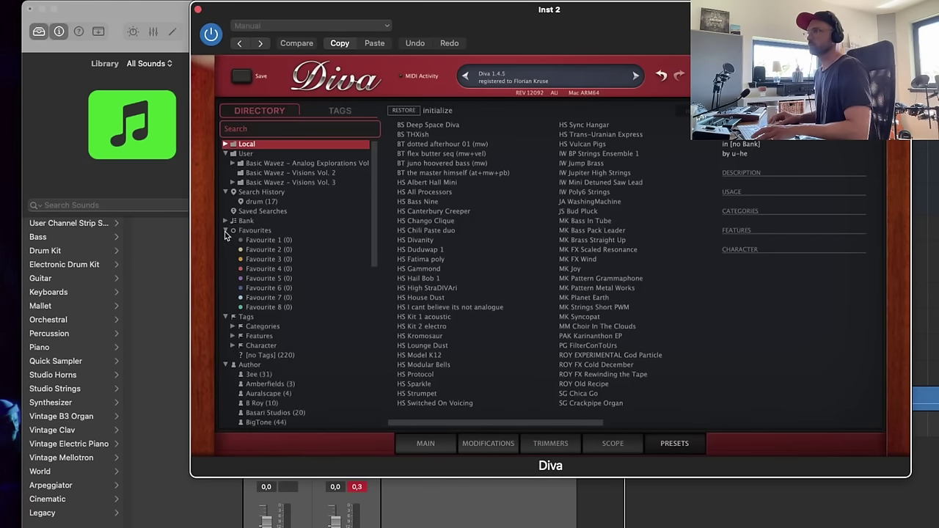
{"action": "left_click", "coordinate": [226, 231]}
{"action": "left_click", "coordinate": [225, 240]}
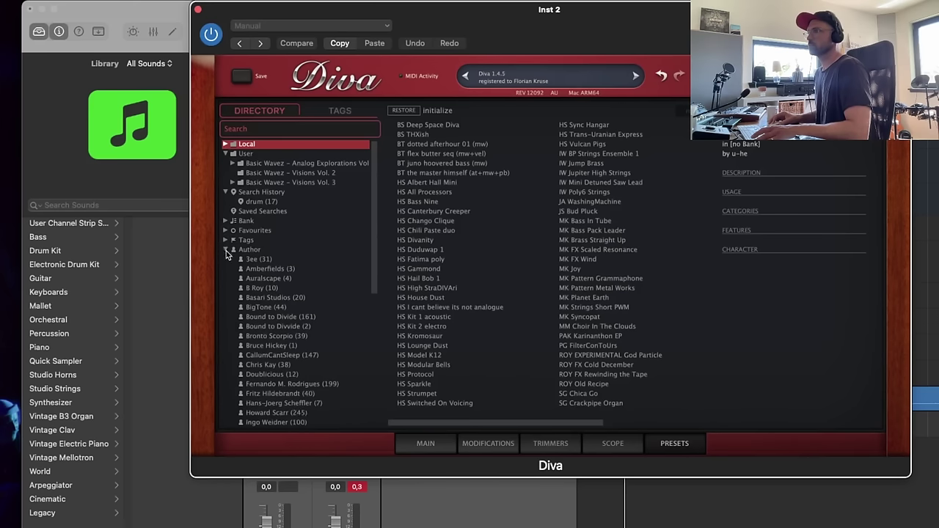
{"action": "left_click", "coordinate": [226, 250]}
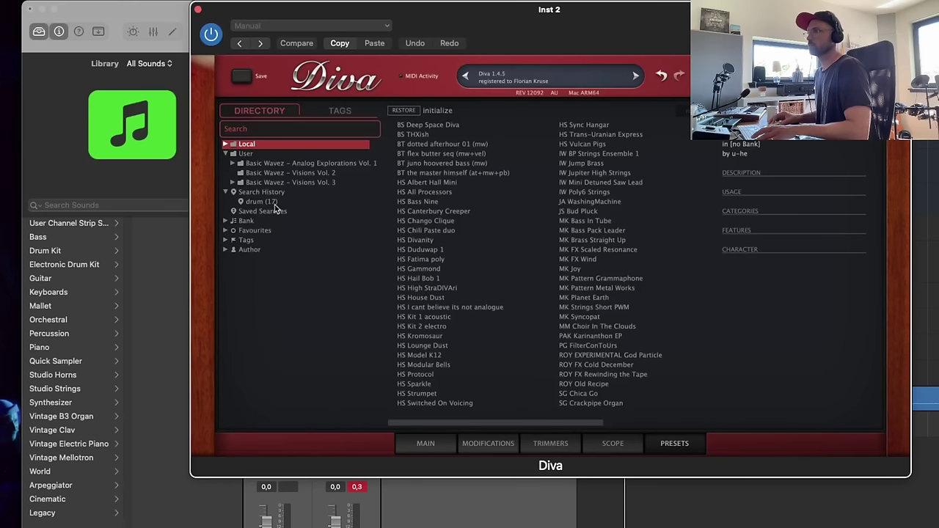
- Audition the bass presets in Diva's Basic Wavez – Analog Explorations Vol. 1 folder, load BW AE BASS Crius, and close the plug-in window
{"action": "left_click", "coordinate": [311, 164]}
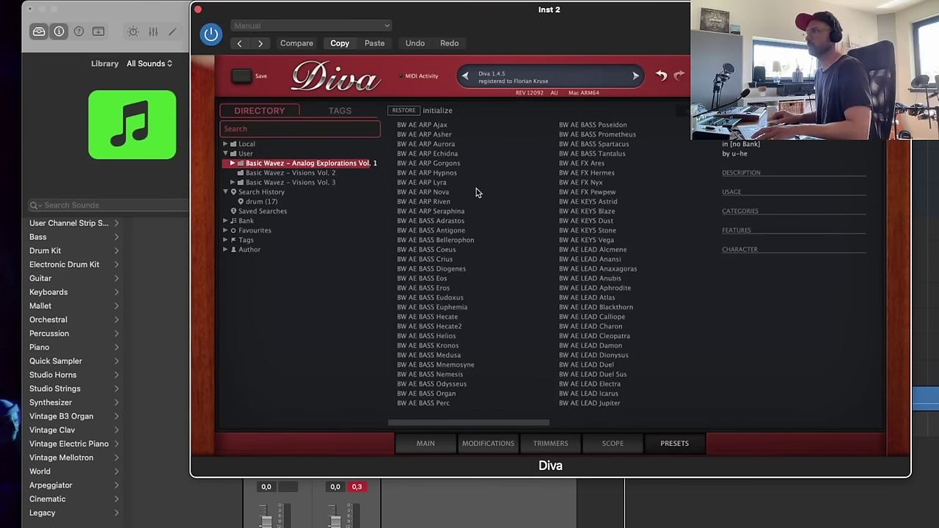
{"action": "left_click", "coordinate": [446, 221]}
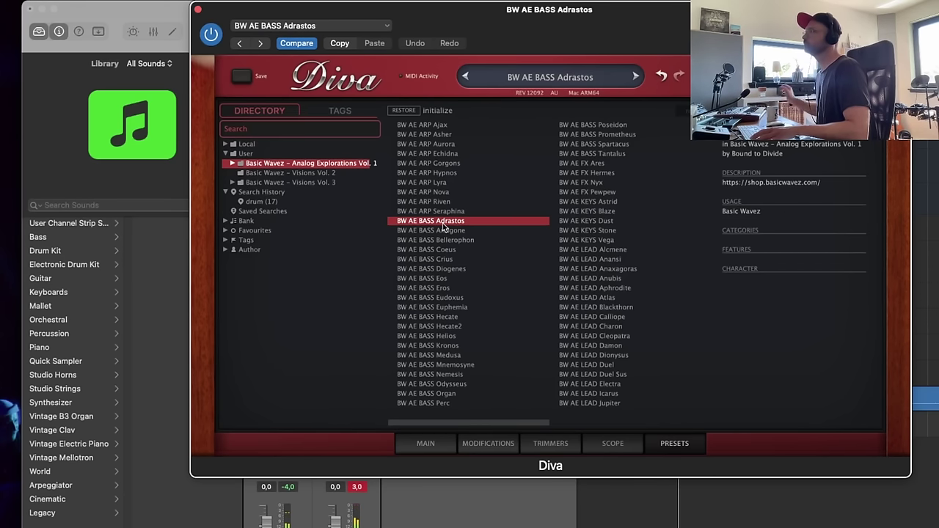
{"action": "left_click", "coordinate": [443, 233]}
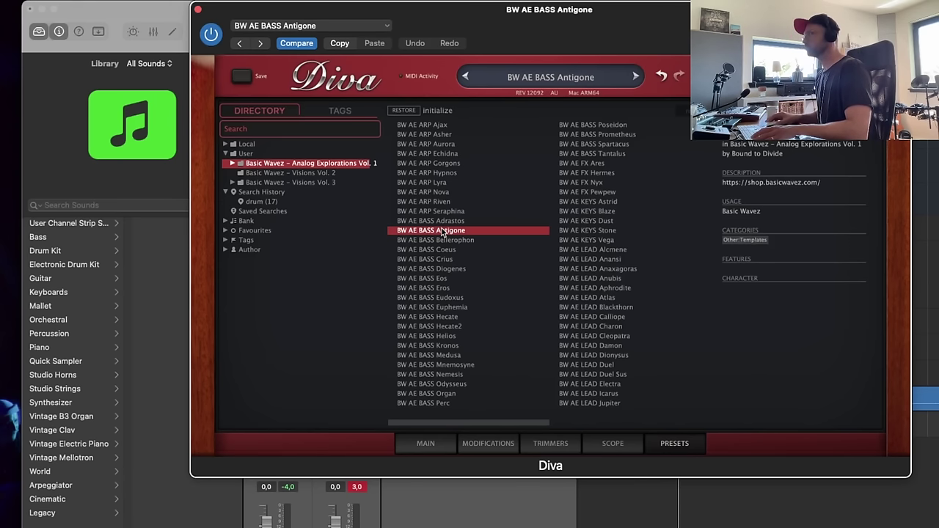
{"action": "left_click", "coordinate": [440, 241]}
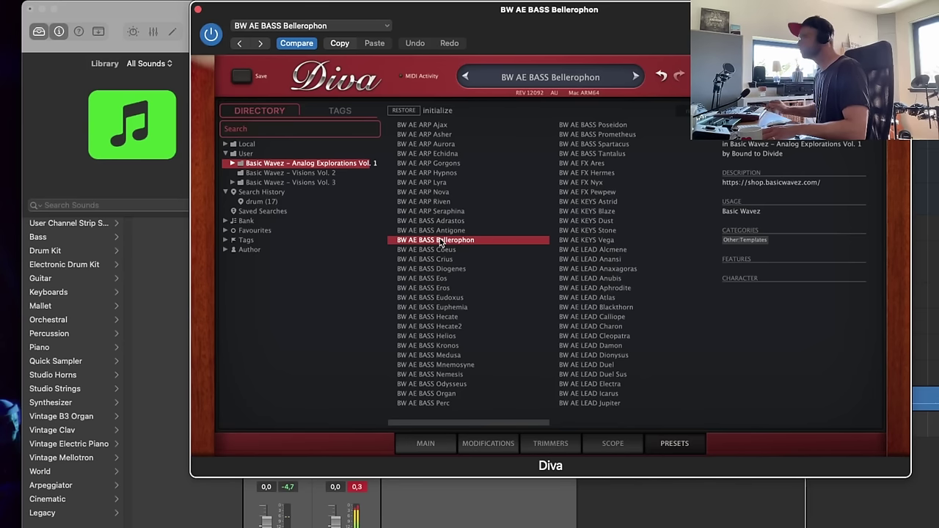
{"action": "left_click", "coordinate": [426, 249]}
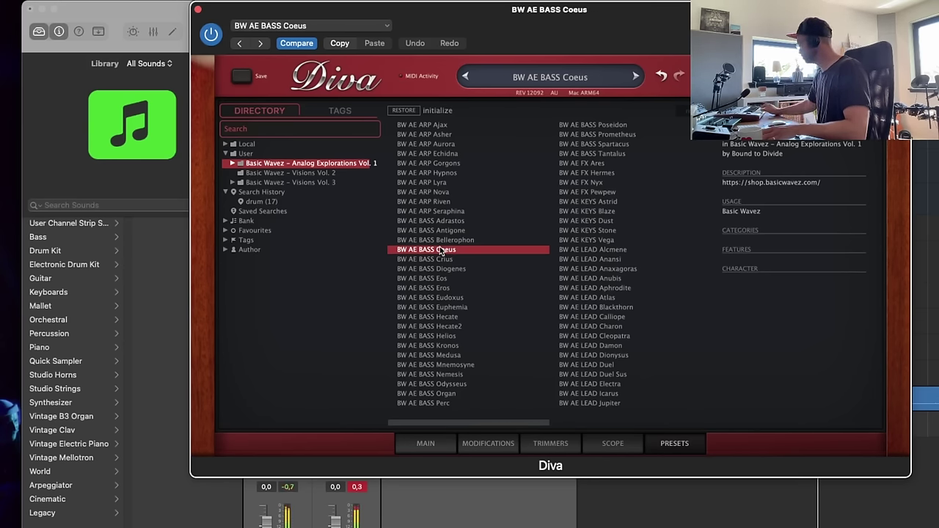
{"action": "left_click", "coordinate": [440, 260]}
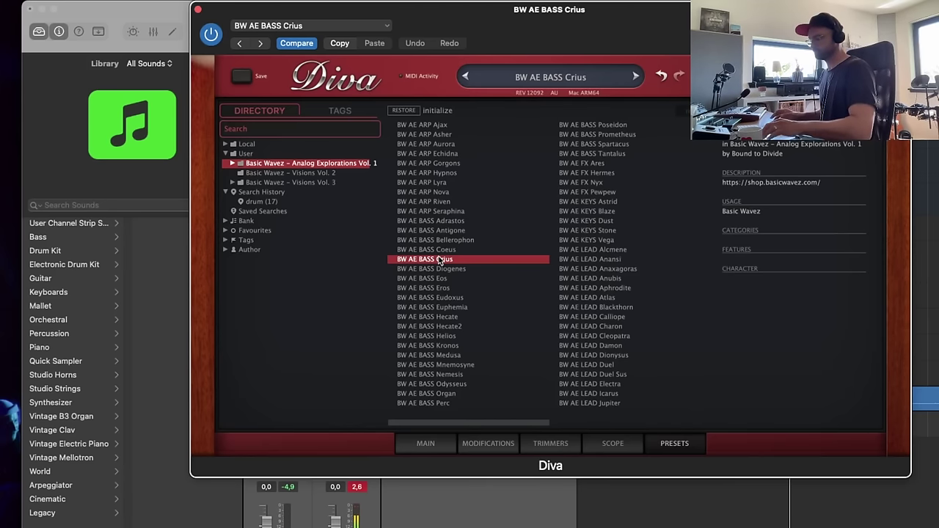
{"action": "left_click", "coordinate": [197, 7]}
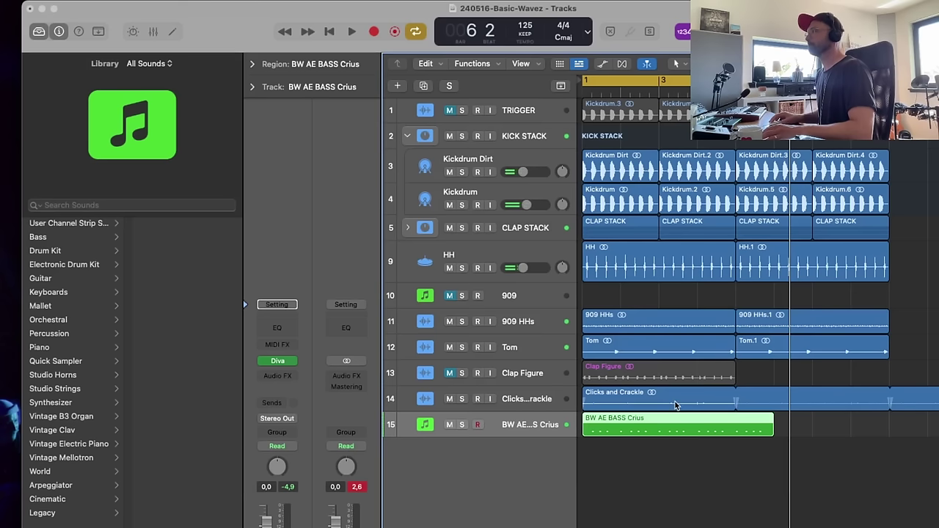
- Quantize all notes in the recorded bass region to 1/16 notes and set the swing to 52
{"action": "key", "text": "super+4"}
{"action": "key", "text": "super+a"}
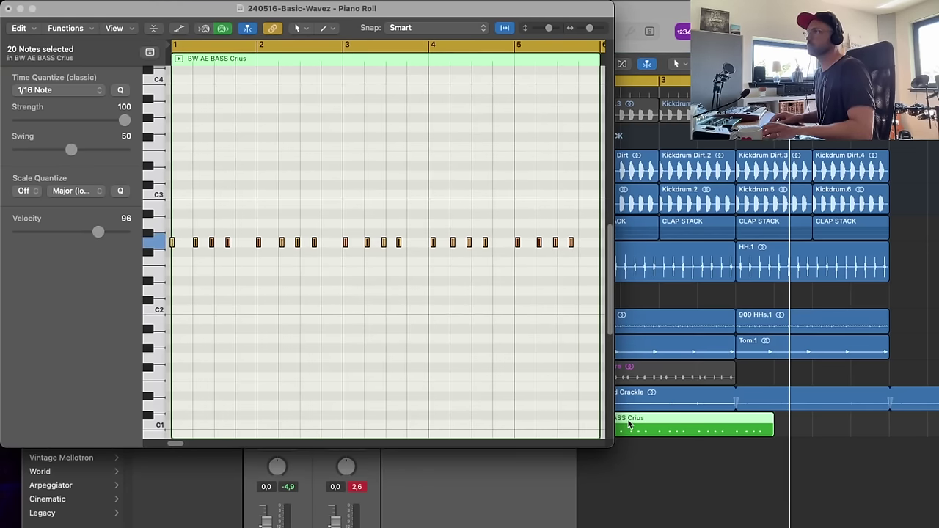
{"action": "key", "text": "q"}
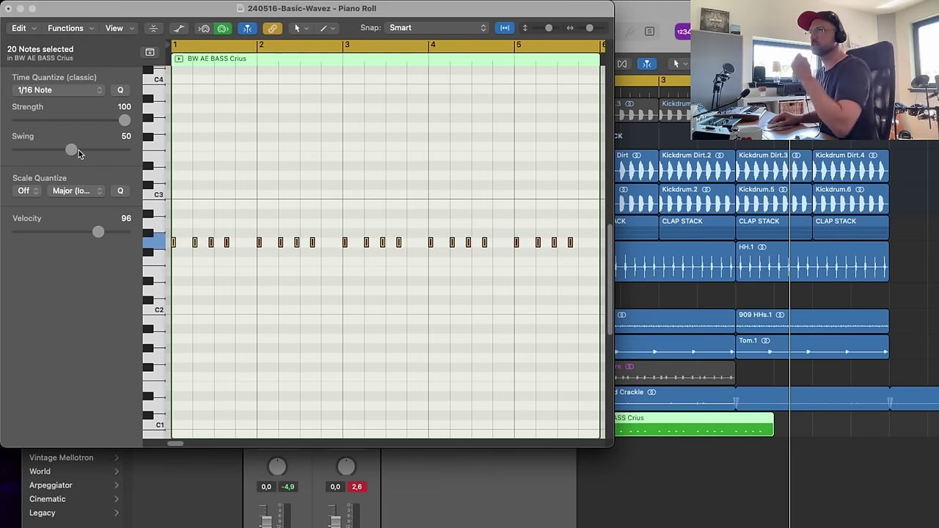
{"action": "left_click_drag", "start_coordinate": [79, 149], "coordinate": [76, 150]}
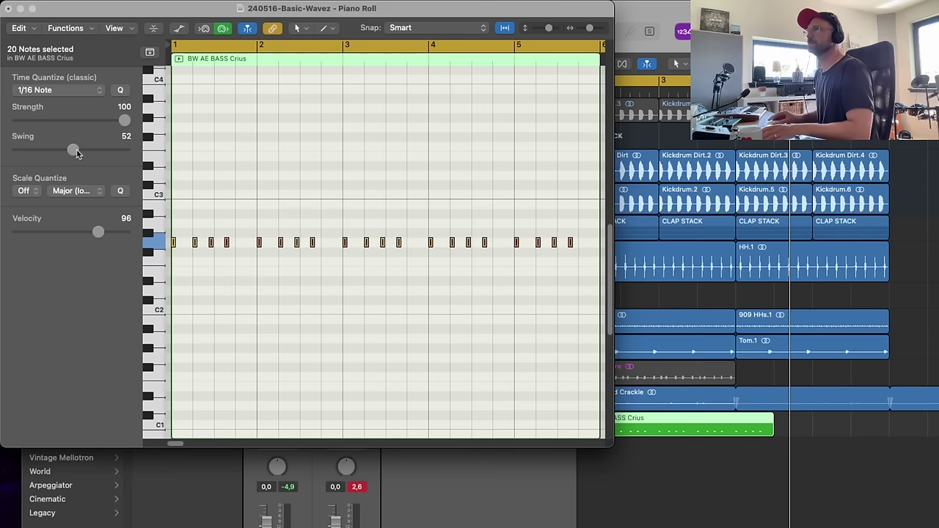
{"action": "left_click", "coordinate": [8, 8]}
- During playback, trim the BW AE BASS Crius region to end at bar 5 and copy it into the four bars from bar 5
{"action": "left_click", "coordinate": [661, 470]}
{"action": "key", "text": "space"}
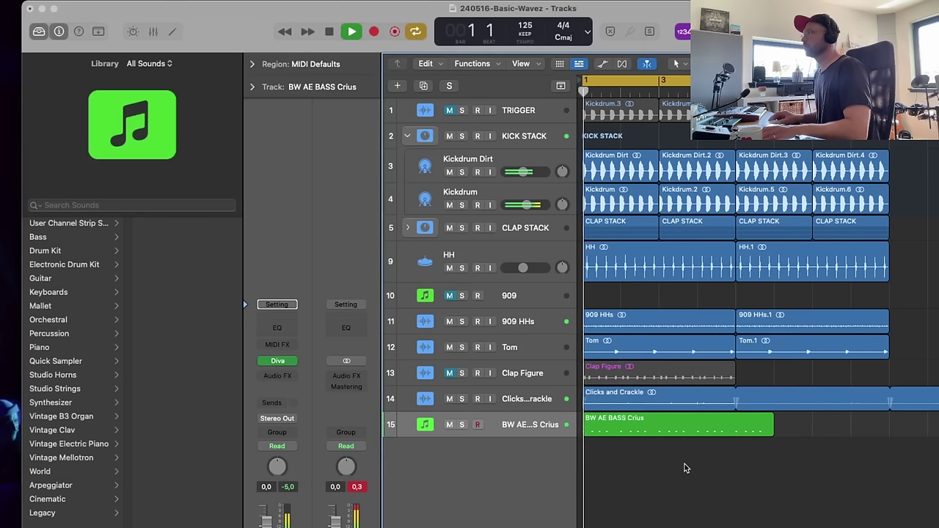
{"action": "left_click", "coordinate": [768, 432]}
{"action": "left_click_drag", "start_coordinate": [768, 432], "coordinate": [734, 432]}
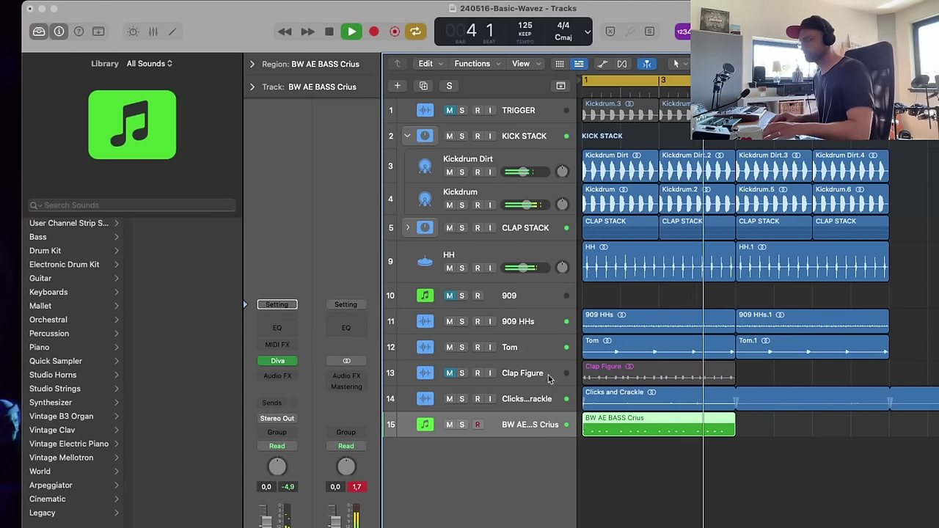
{"action": "left_click_drag", "start_coordinate": [640, 426], "coordinate": [790, 424]}
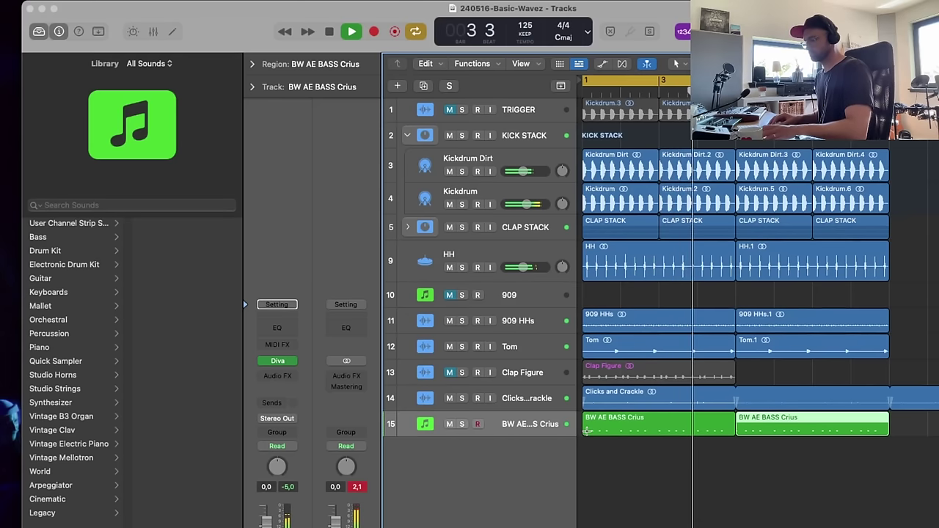
{"action": "key", "text": "space"}
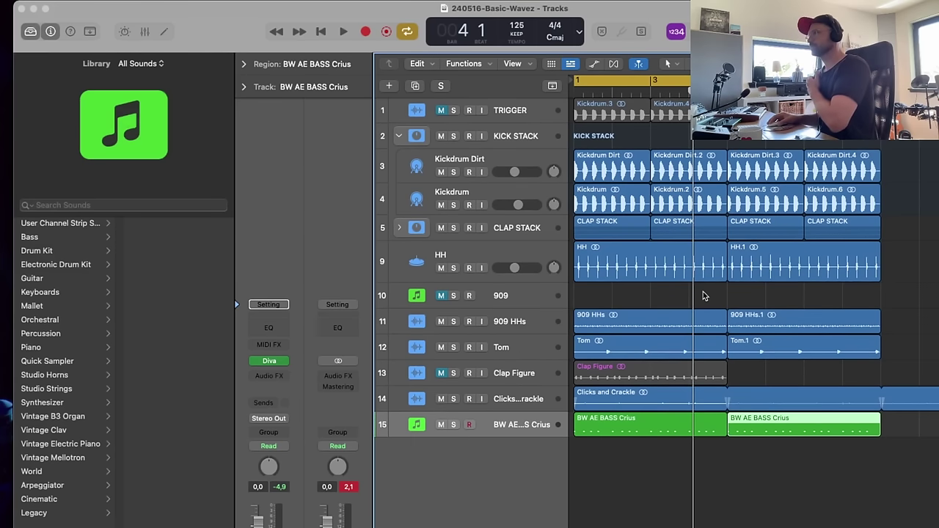
- Make the CLAP STACK track slightly taller so its volume slider fits, and deselect the regions
{"action": "scroll", "coordinate": [702, 296], "scroll_direction": "right", "scroll_amount": 2}
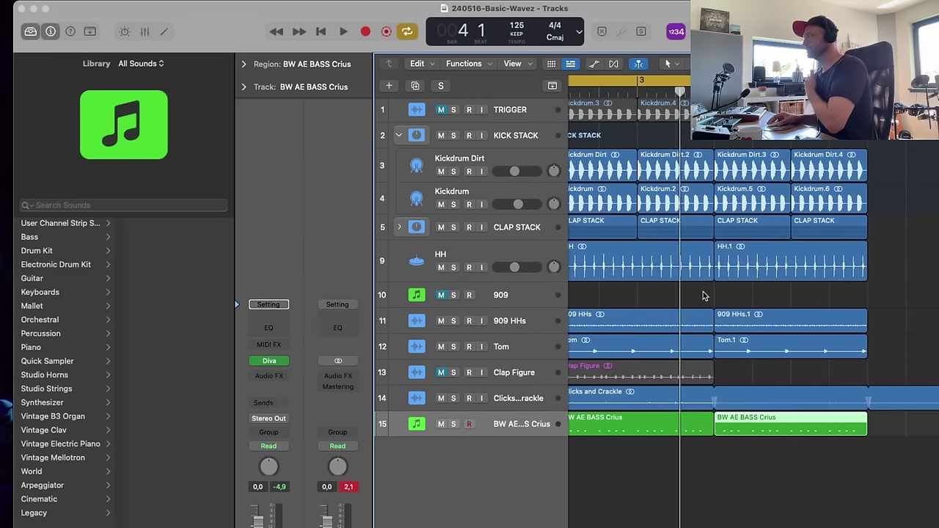
{"action": "scroll", "coordinate": [702, 295], "scroll_direction": "left", "scroll_amount": 2}
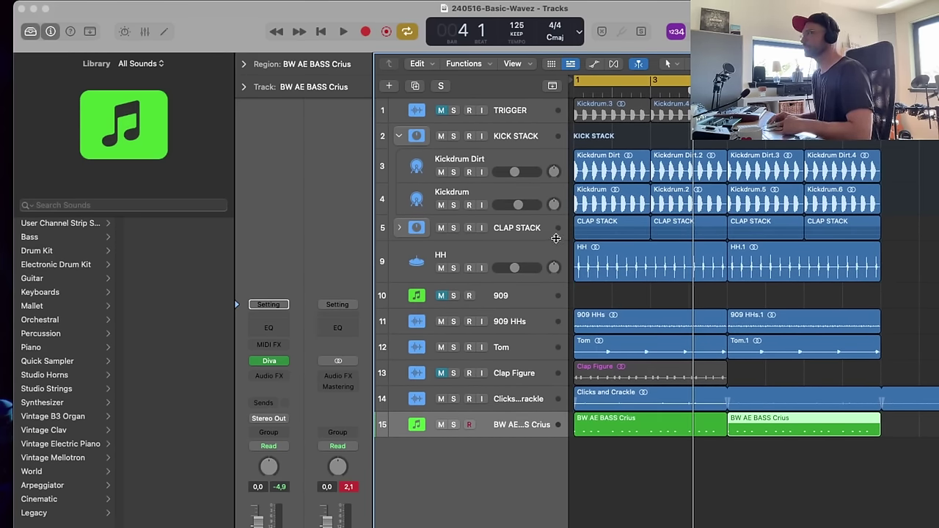
{"action": "left_click_drag", "start_coordinate": [556, 239], "coordinate": [555, 243]}
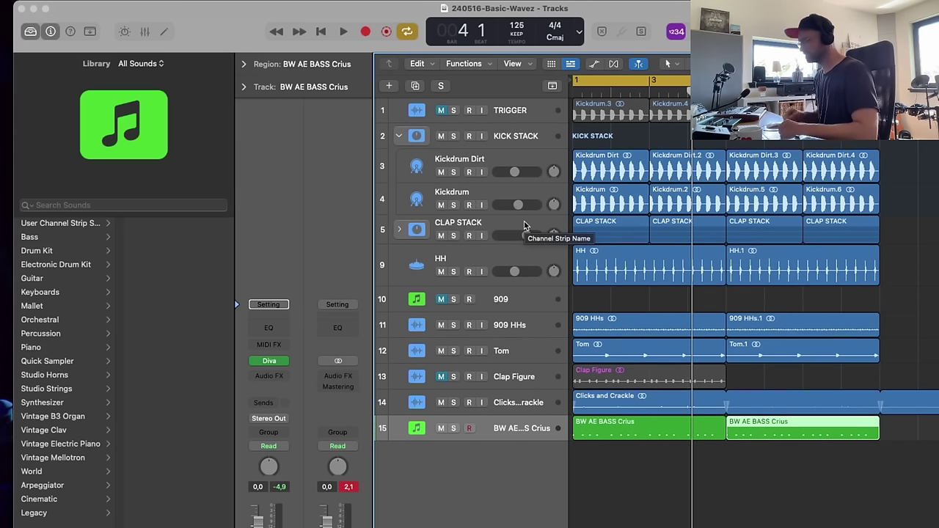
{"action": "left_click", "coordinate": [651, 298]}
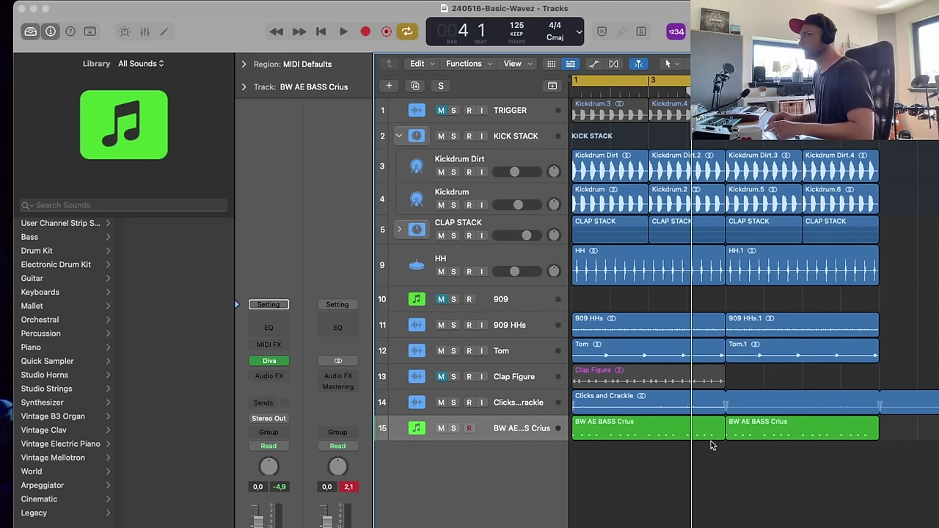
- Solo the BW AE BASS Crius track and play the loop to hear the bass alone
{"action": "key", "text": "space"}
{"action": "key", "text": "space"}
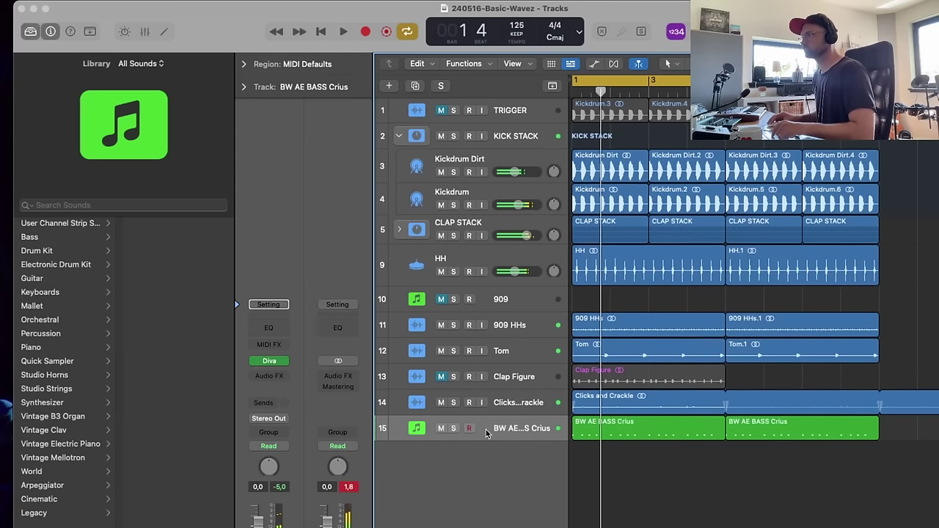
{"action": "left_click", "coordinate": [452, 428]}
{"action": "key", "text": "space"}
- Insert FabFilter Pro-Q 3 as an audio effect on the BW AE BASS Crius track
{"action": "left_click", "coordinate": [269, 375]}
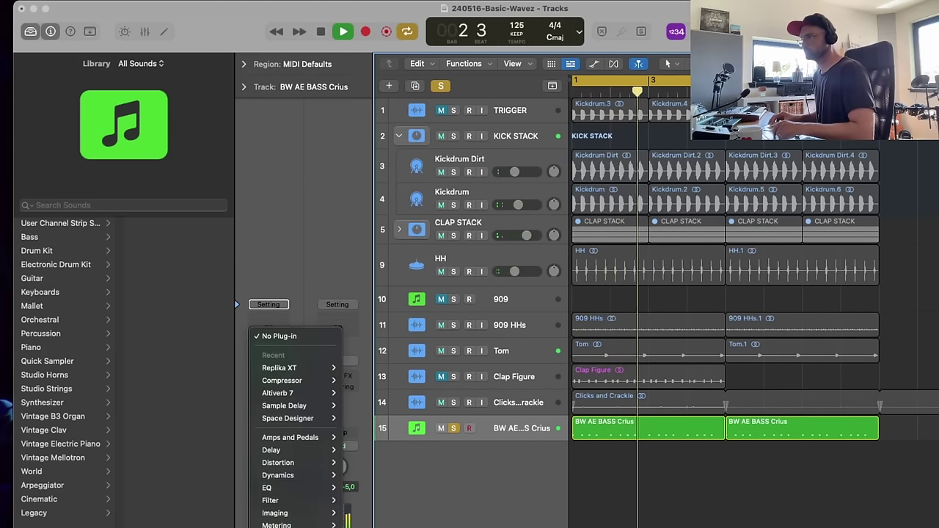
{"action": "mouse_move", "coordinate": [295, 527]}
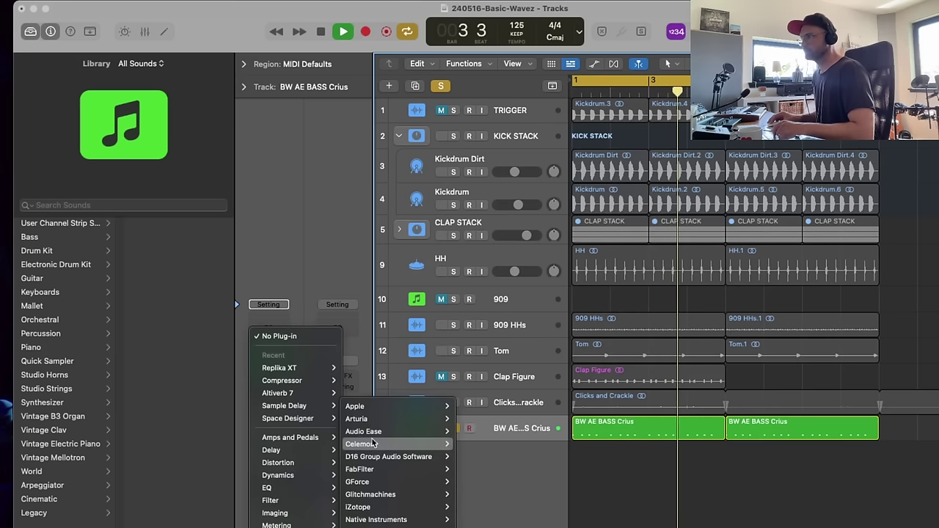
{"action": "mouse_move", "coordinate": [374, 474]}
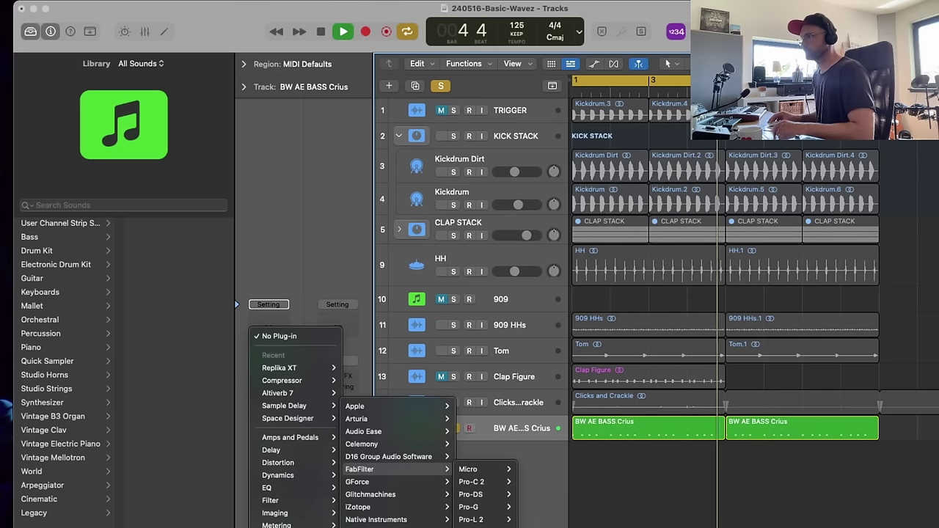
{"action": "left_click", "coordinate": [473, 519]}
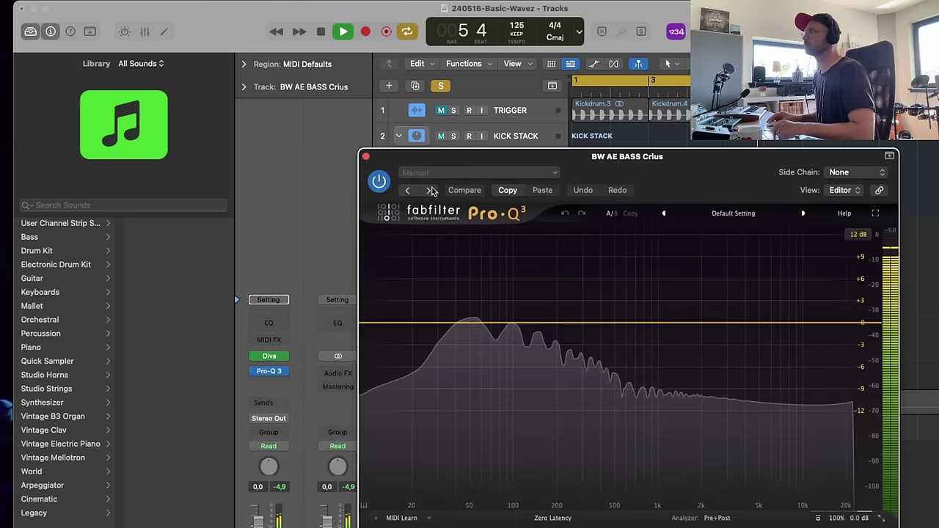
- Add a 48 dB/oct Low Cut band at about 27 Hz to the bass track's Pro-Q 3 and close it
{"action": "left_click", "coordinate": [421, 323]}
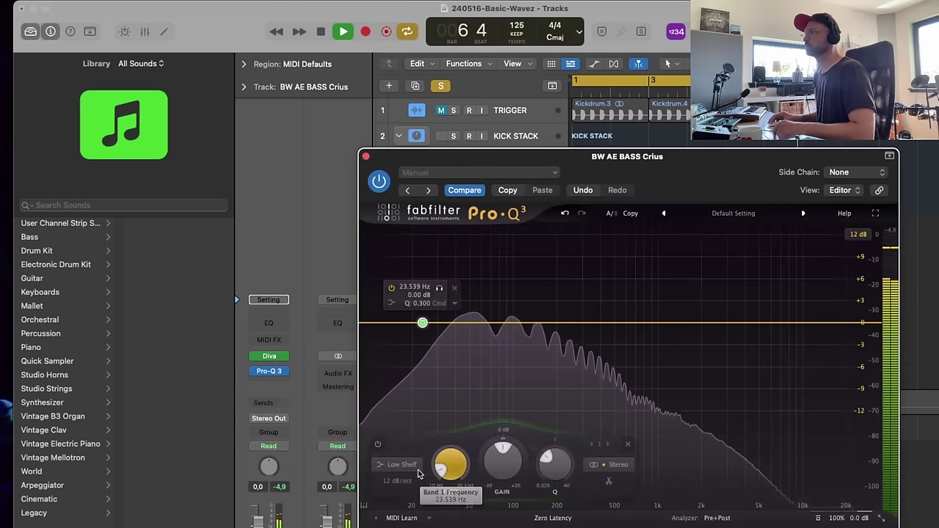
{"action": "left_click", "coordinate": [396, 481]}
{"action": "left_click", "coordinate": [408, 527]}
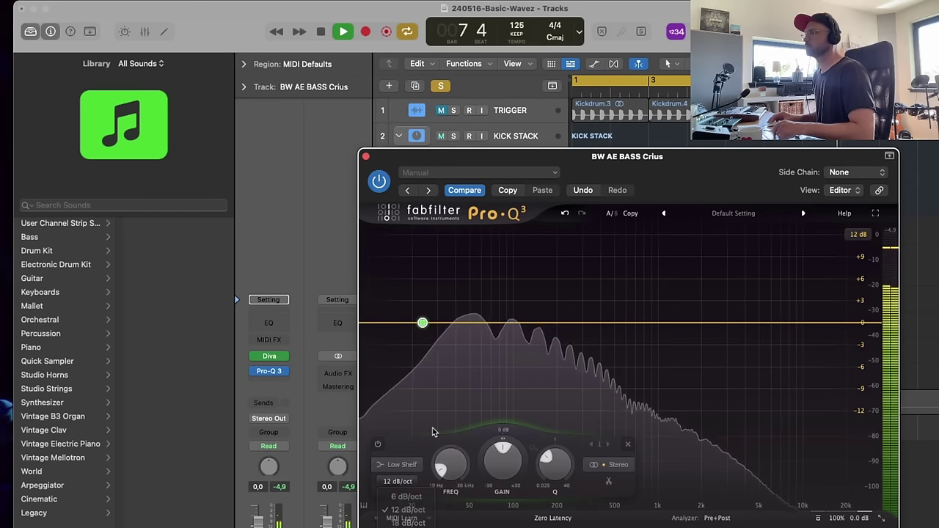
{"action": "left_click", "coordinate": [402, 465]}
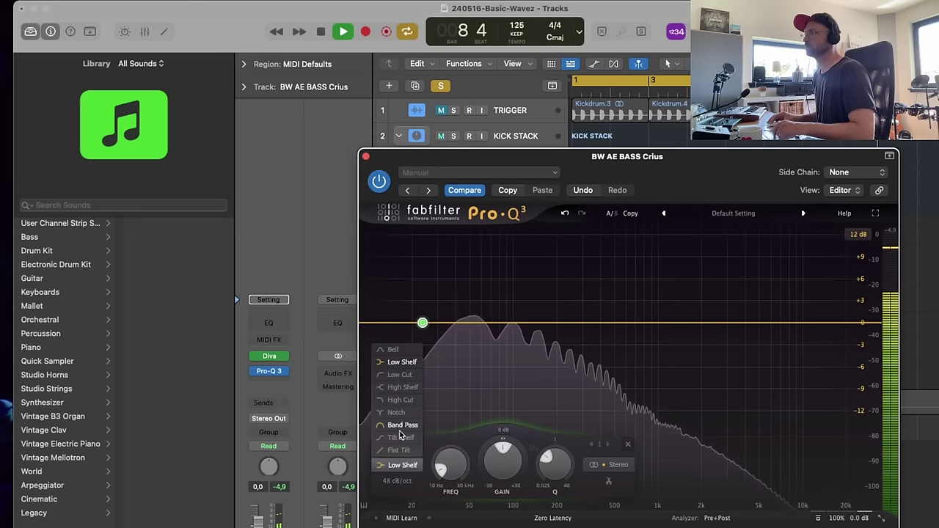
{"action": "left_click", "coordinate": [402, 375]}
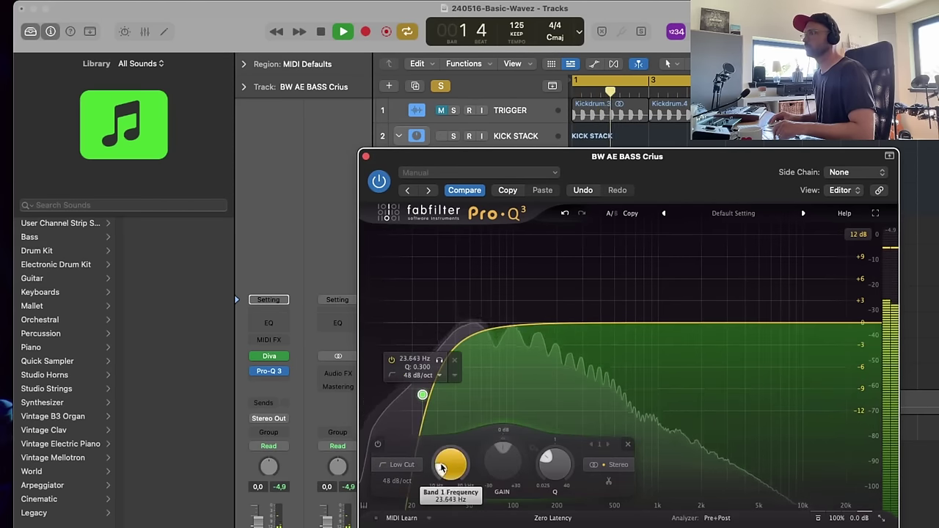
{"action": "scroll", "coordinate": [444, 464], "scroll_direction": "up", "scroll_amount": 3}
{"action": "scroll", "coordinate": [441, 466], "scroll_direction": "down", "scroll_amount": 3}
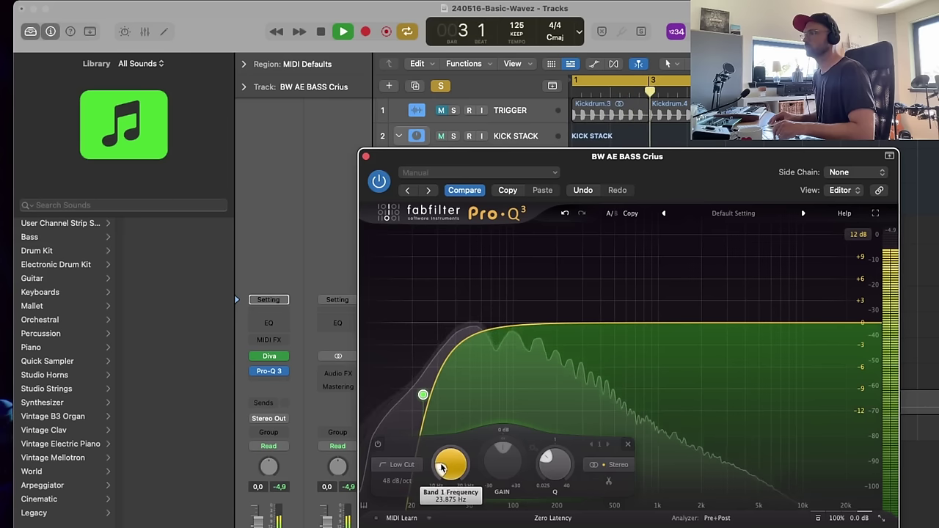
{"action": "scroll", "coordinate": [442, 468], "scroll_direction": "up", "scroll_amount": 1}
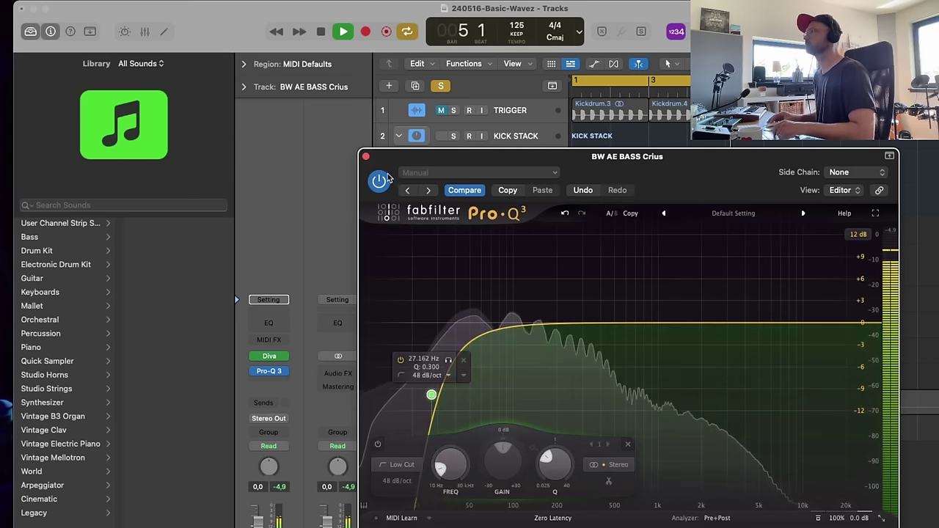
{"action": "left_click", "coordinate": [366, 157]}
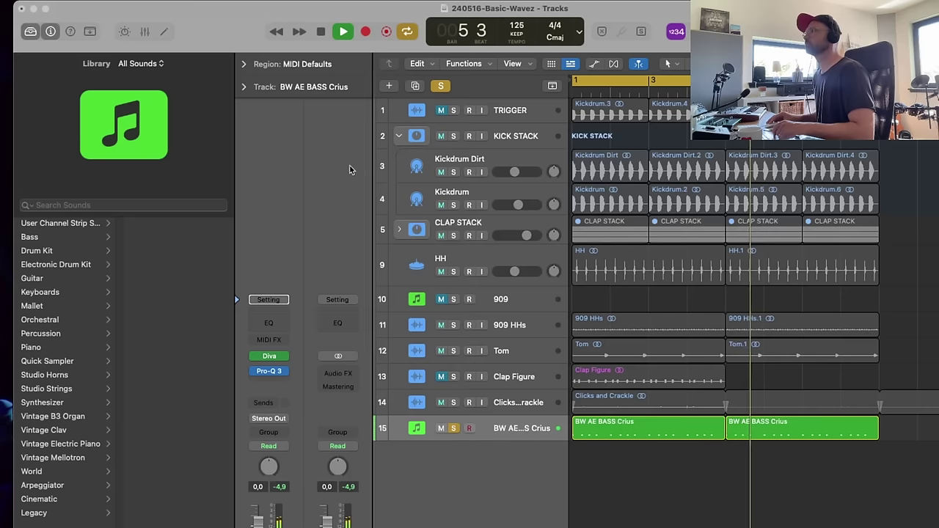
- Insert a Compressor after Pro-Q 3 on the bass track, load the Type R Light preset, and close its window
{"action": "left_click", "coordinate": [274, 379]}
{"action": "mouse_move", "coordinate": [281, 393]}
{"action": "left_click", "coordinate": [363, 405]}
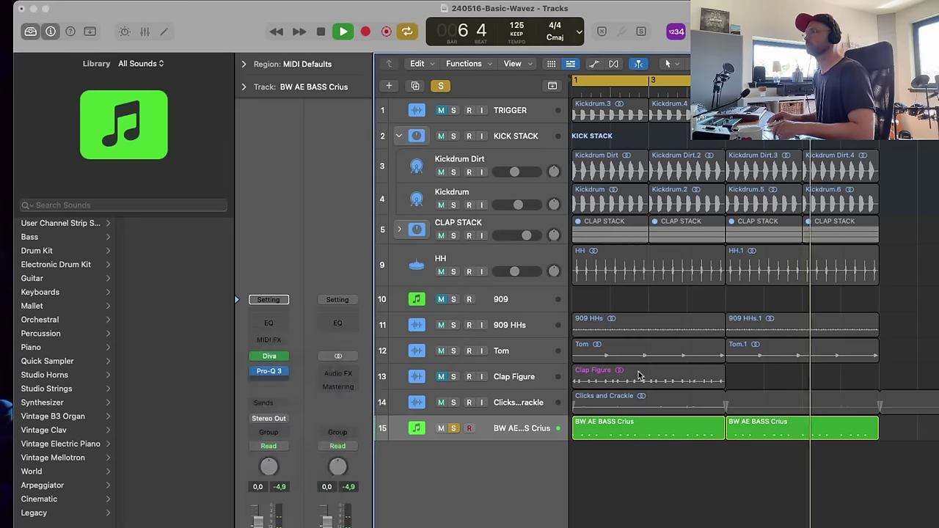
{"action": "left_click", "coordinate": [477, 173]}
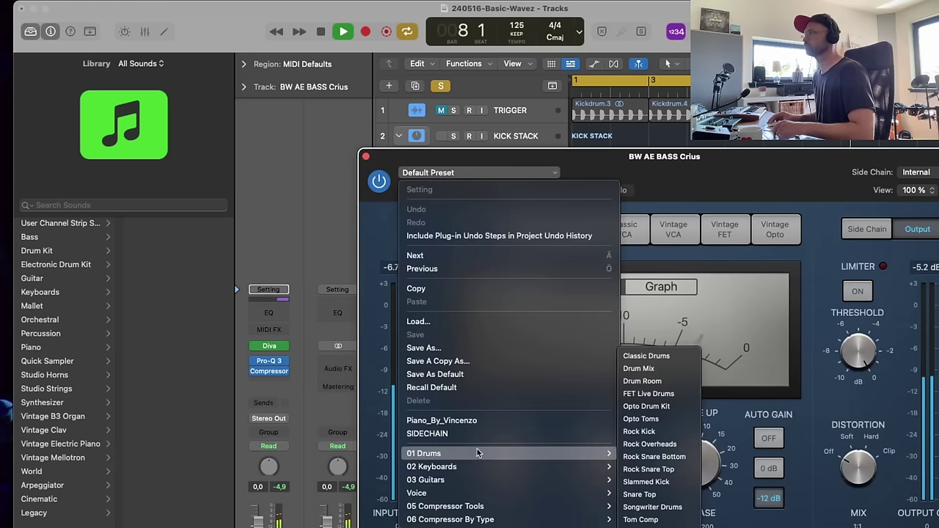
{"action": "mouse_move", "coordinate": [484, 482]}
{"action": "mouse_move", "coordinate": [499, 506]}
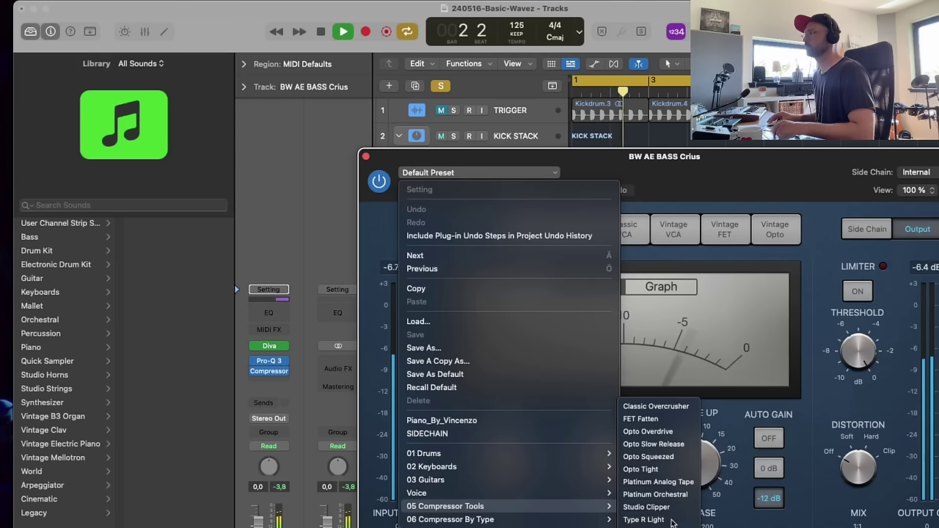
{"action": "left_click", "coordinate": [649, 519]}
{"action": "mouse_move", "coordinate": [675, 449]}
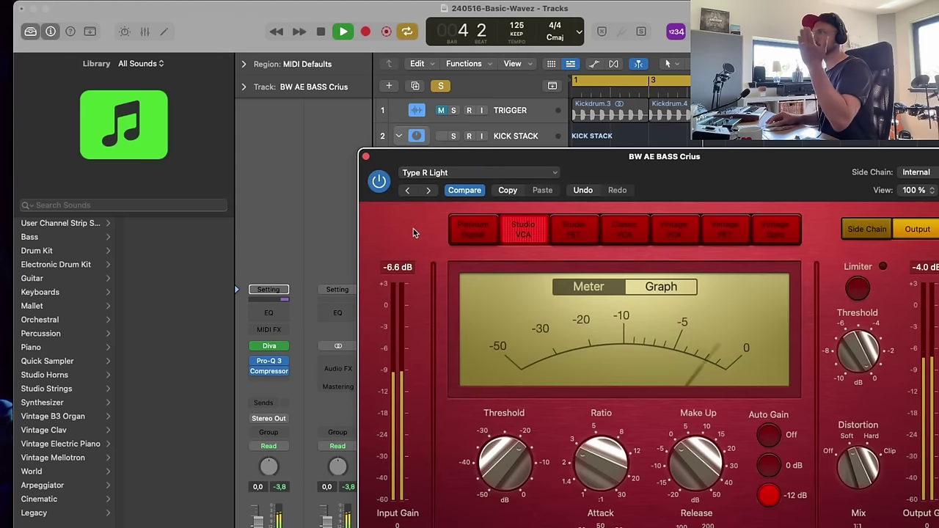
{"action": "left_click", "coordinate": [366, 156]}
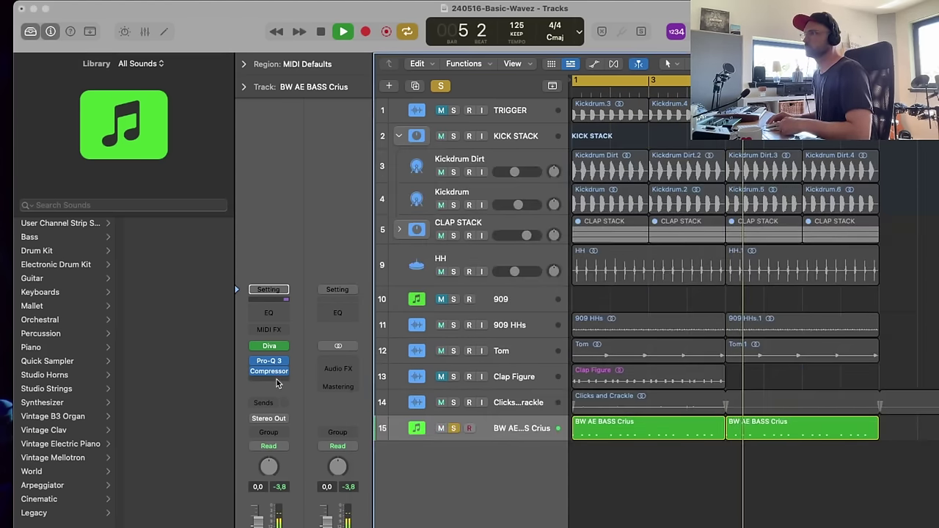
- Insert a second Compressor at the end of the bass track's effect chain and load its SIDECHAIN preset
{"action": "left_click", "coordinate": [275, 384]}
{"action": "mouse_move", "coordinate": [283, 476]}
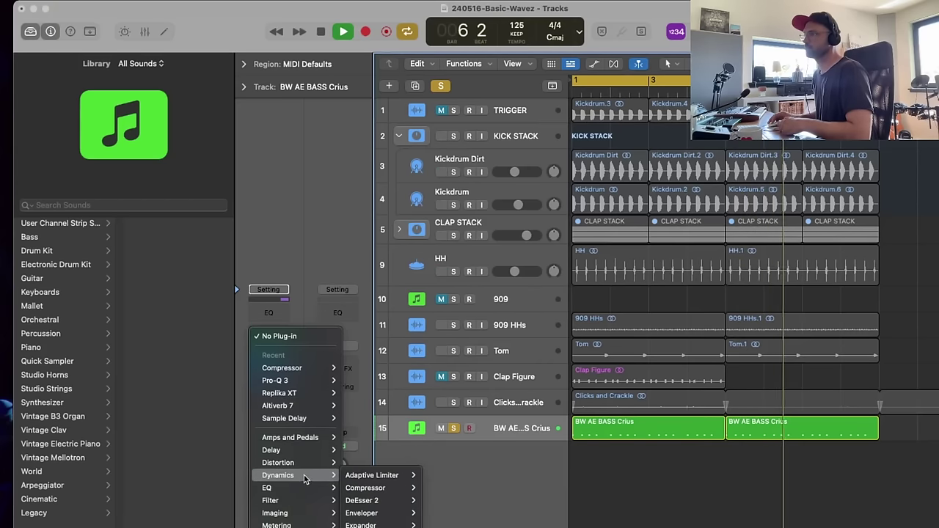
{"action": "mouse_move", "coordinate": [382, 490]}
{"action": "left_click", "coordinate": [436, 486]}
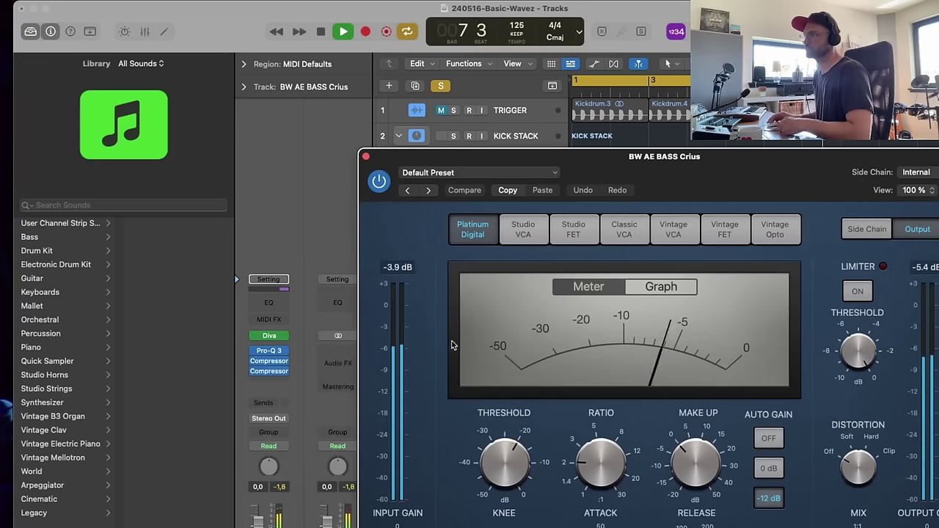
{"action": "left_click", "coordinate": [440, 173]}
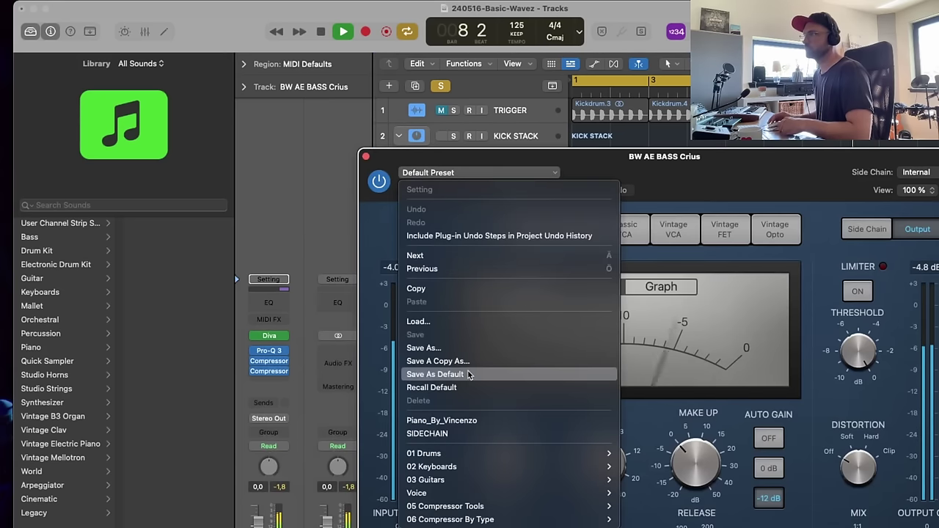
{"action": "left_click", "coordinate": [440, 433]}
{"action": "left_click", "coordinate": [523, 229]}
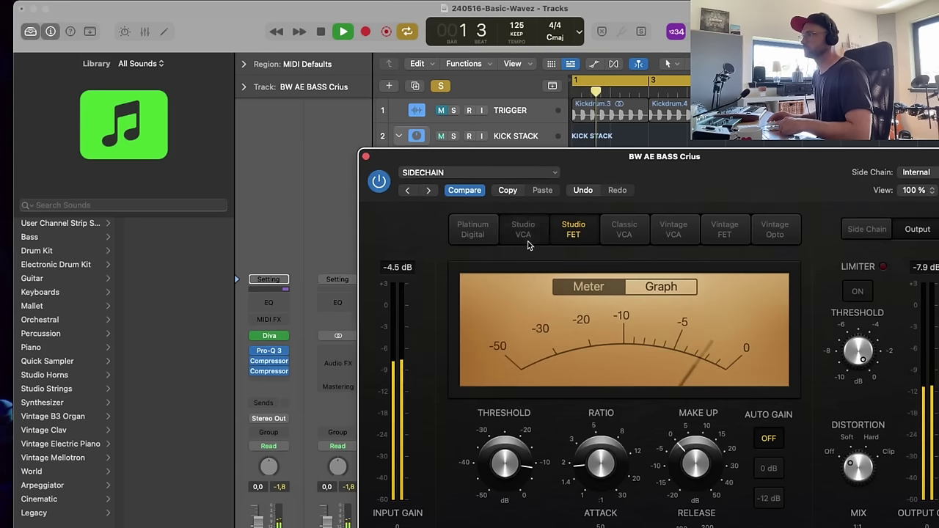
{"action": "left_click", "coordinate": [440, 172]}
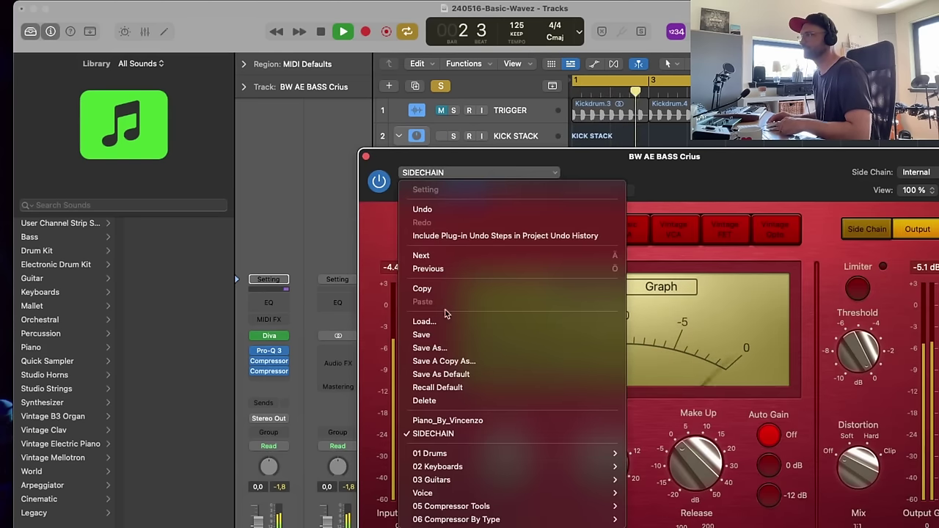
{"action": "left_click", "coordinate": [454, 433]}
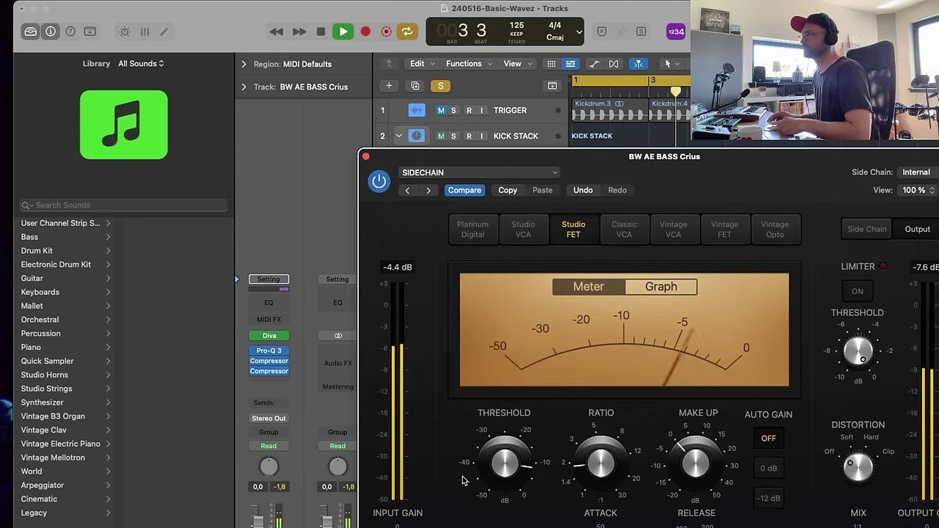
- Set the new compressor's side chain source to the TRIGGER track and its threshold to -13.5 dB
{"action": "left_click", "coordinate": [916, 172]}
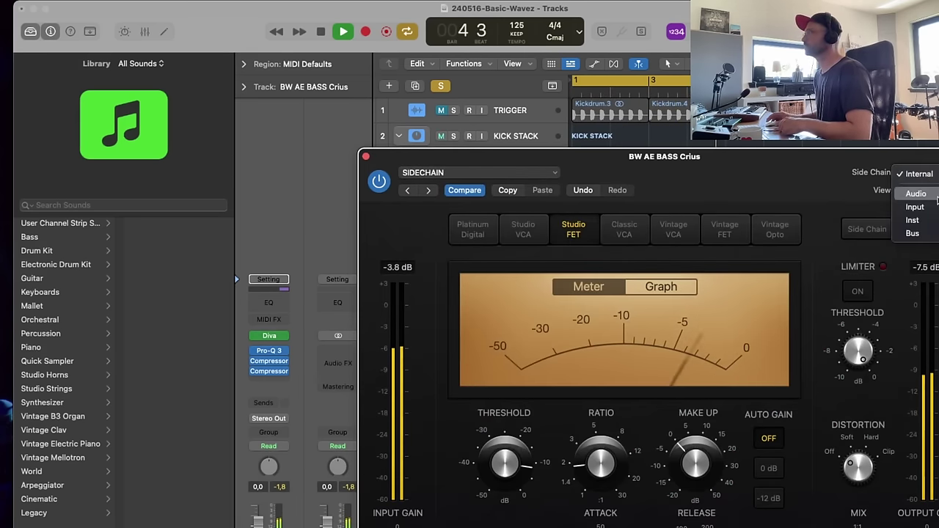
{"action": "left_click", "coordinate": [937, 194]}
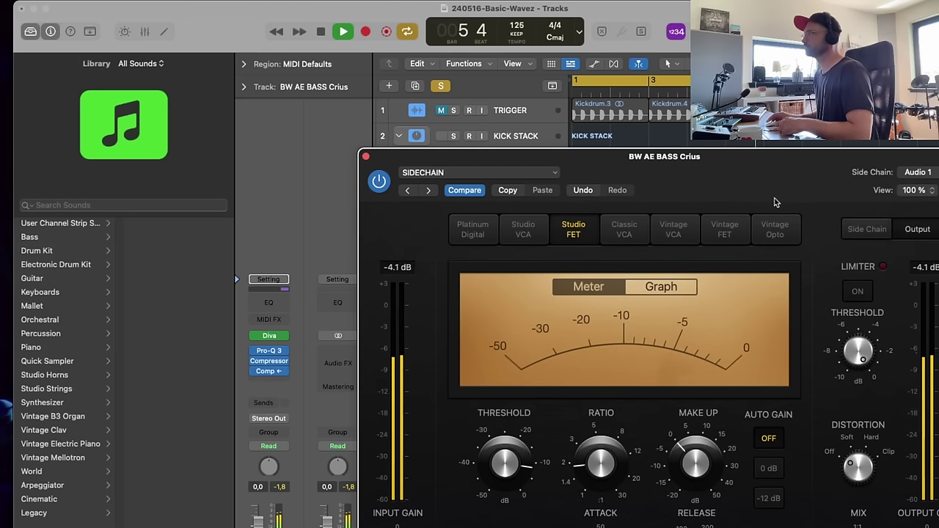
{"action": "left_click_drag", "start_coordinate": [518, 469], "coordinate": [510, 483]}
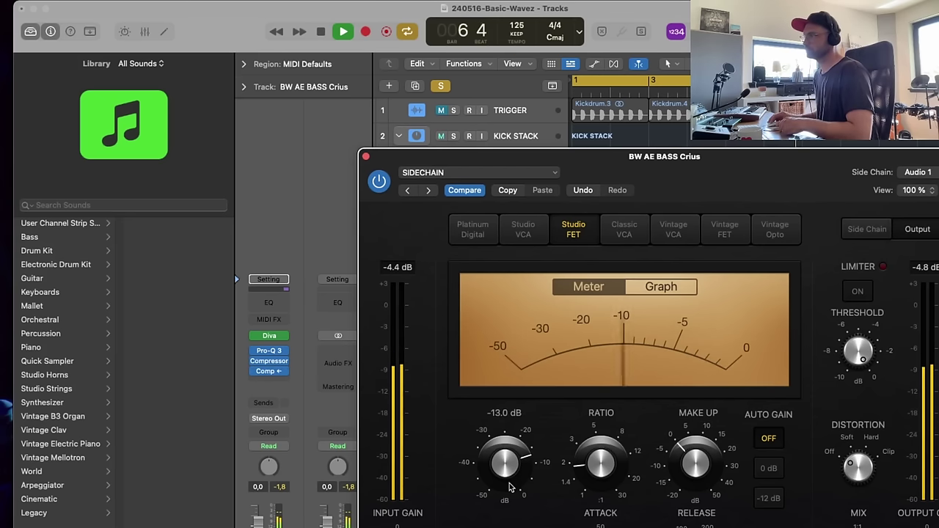
{"action": "scroll", "coordinate": [511, 488], "scroll_direction": "down", "scroll_amount": 1}
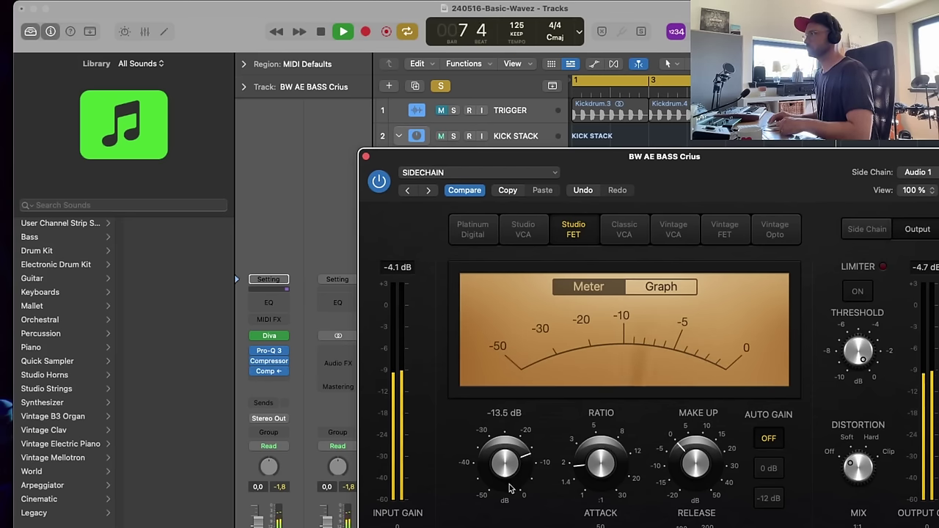
{"action": "left_click", "coordinate": [931, 179]}
{"action": "left_click", "coordinate": [927, 174]}
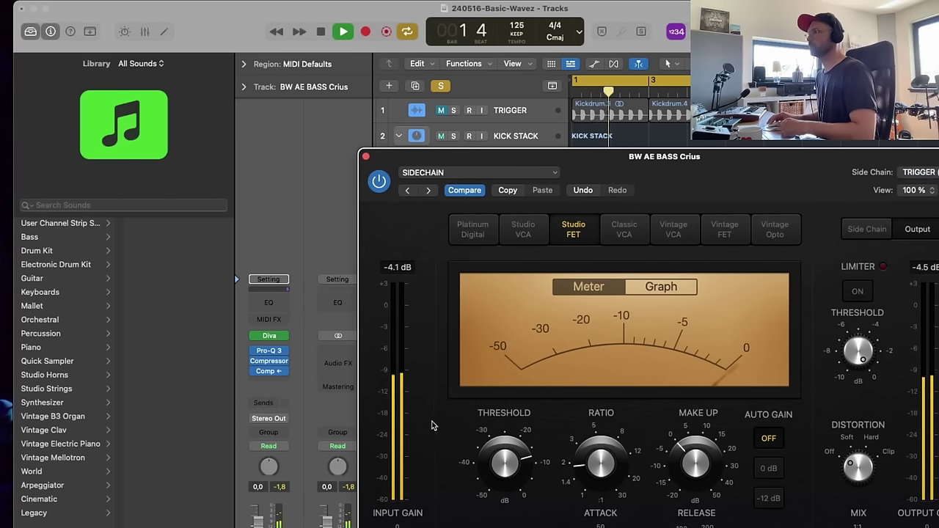
- Solo KICK STACK to hear it with the bass, and clear all solos to bring back the full mix
{"action": "left_click", "coordinate": [453, 135]}
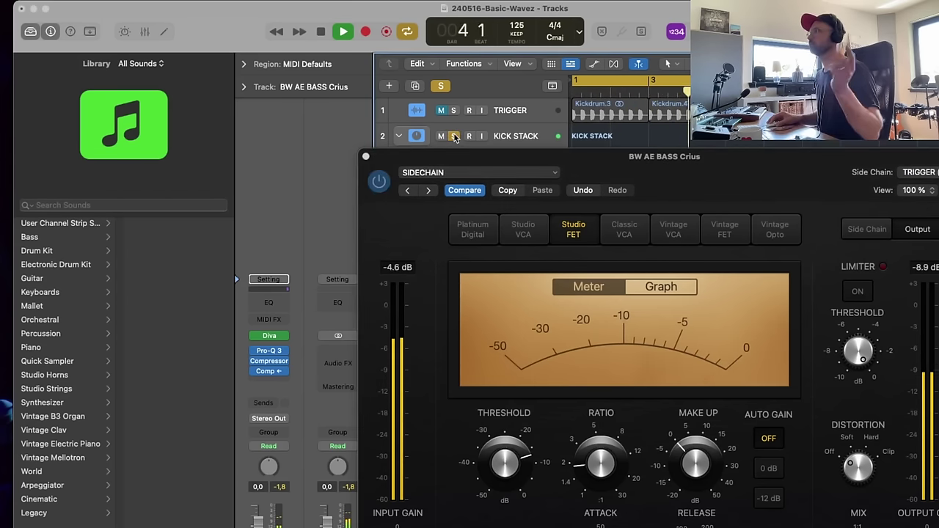
{"action": "left_click_drag", "start_coordinate": [449, 154], "coordinate": [857, 173]}
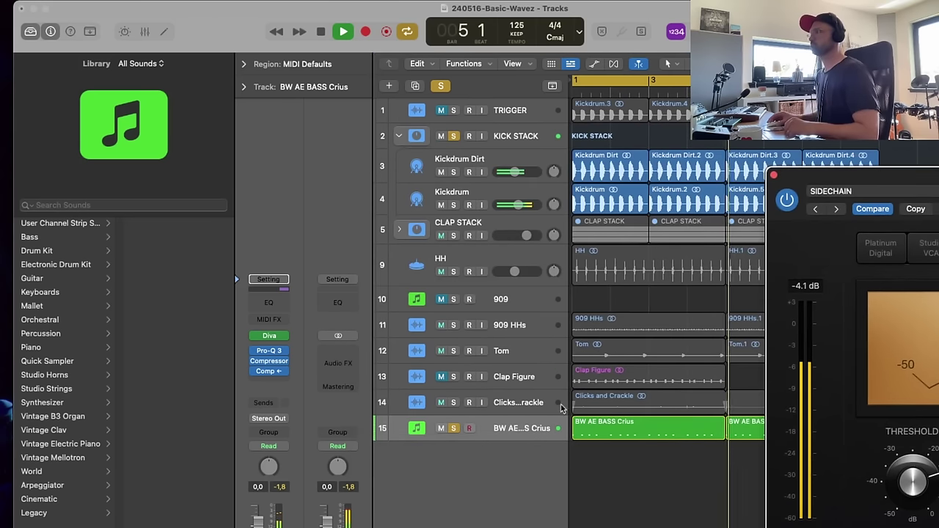
{"action": "left_click", "coordinate": [453, 351]}
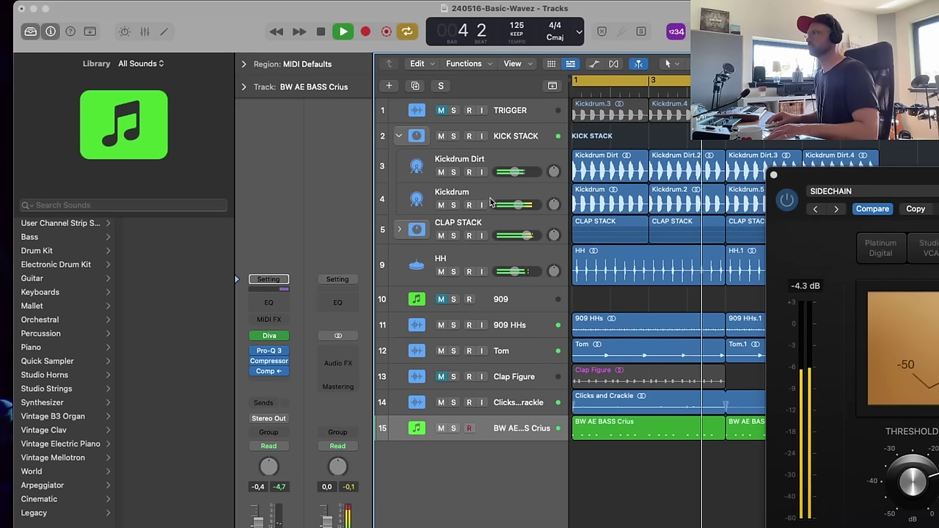
- Check the HH level against the mix and lower the CLAP STACK volume to -1.8 dB
{"action": "left_click", "coordinate": [600, 233]}
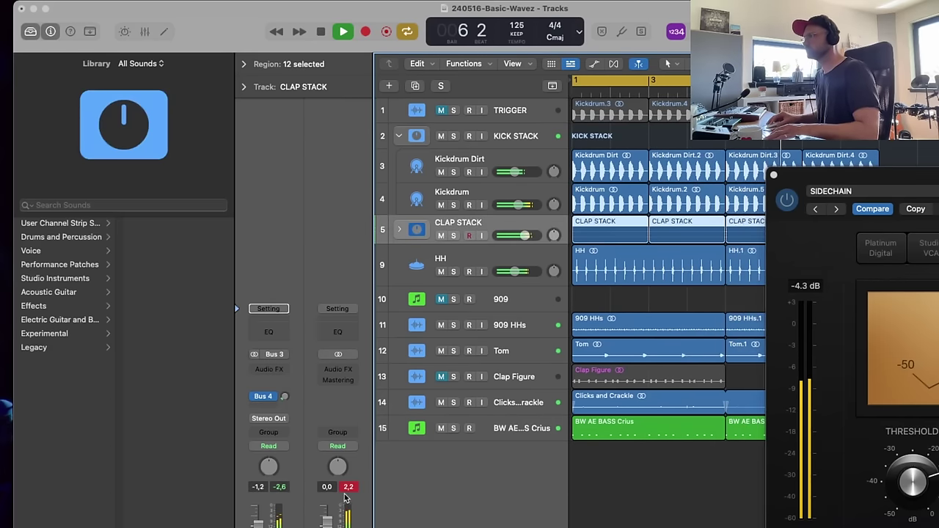
{"action": "left_click", "coordinate": [524, 266]}
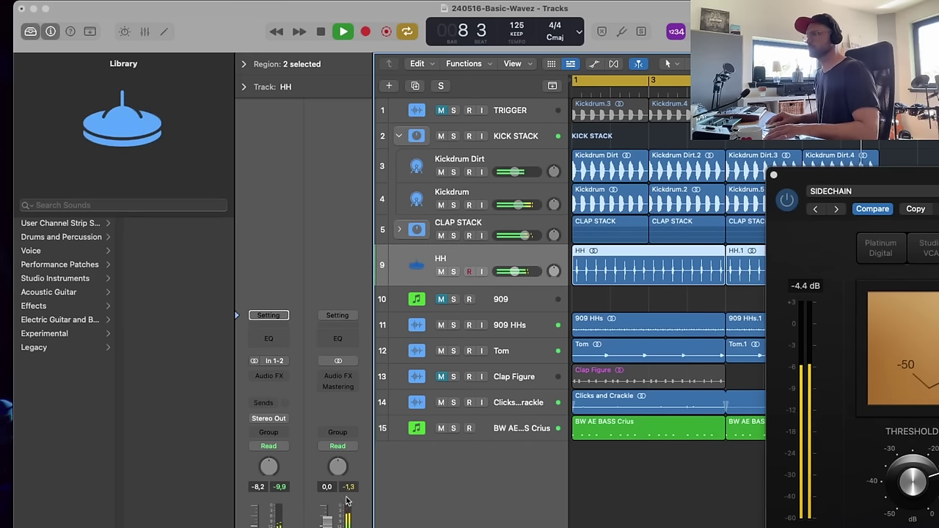
{"action": "key", "text": "Up"}
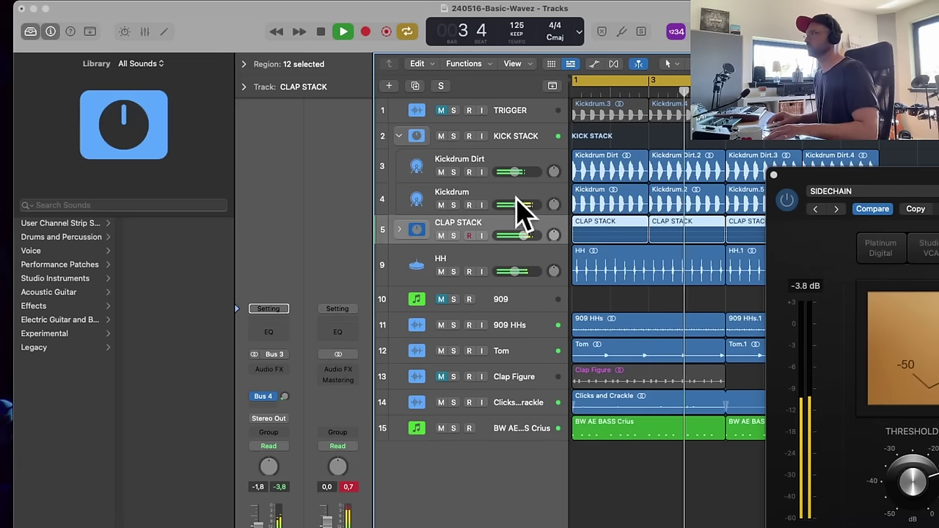
- Close the compressor window and save the project
{"action": "left_click", "coordinate": [773, 174]}
{"action": "left_click", "coordinate": [82, 2]}
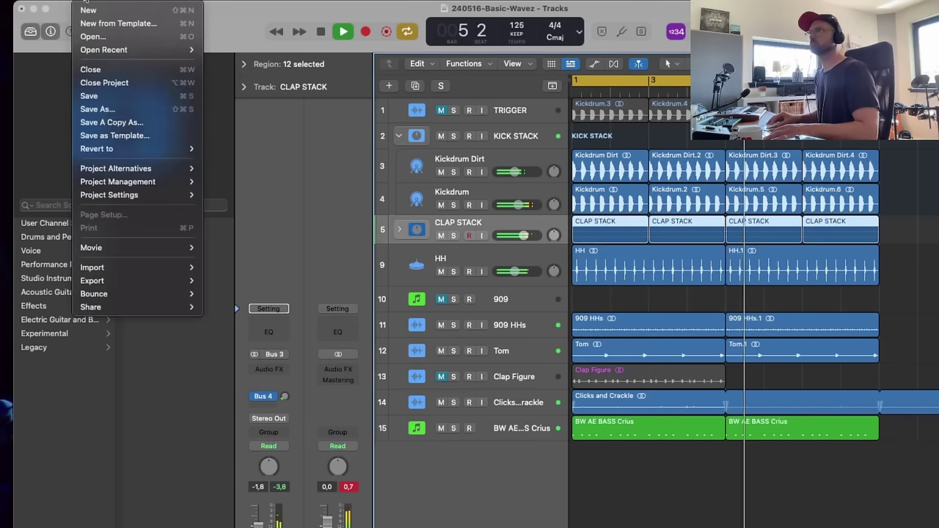
{"action": "left_click", "coordinate": [114, 96]}
{"action": "left_click", "coordinate": [765, 381]}
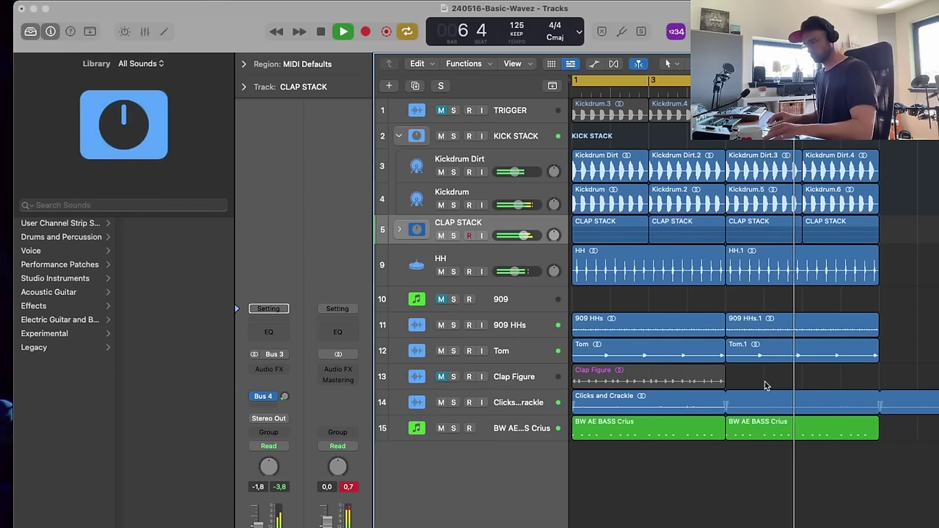
- Balance the mix: bass at -2.0 dB, Tom at -2.9 dB, 909 HHs at -2.0 dB, and HH slightly lower
{"action": "left_click", "coordinate": [486, 436]}
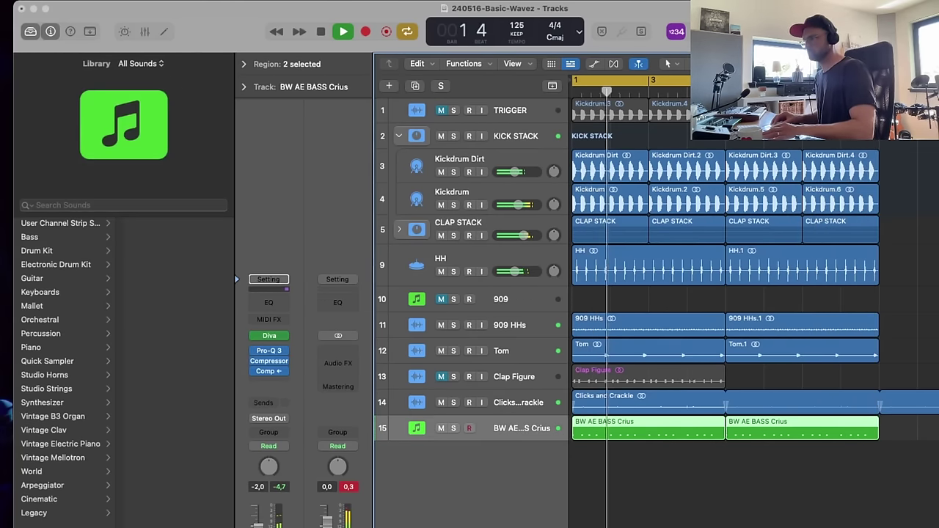
{"action": "left_click", "coordinate": [550, 352]}
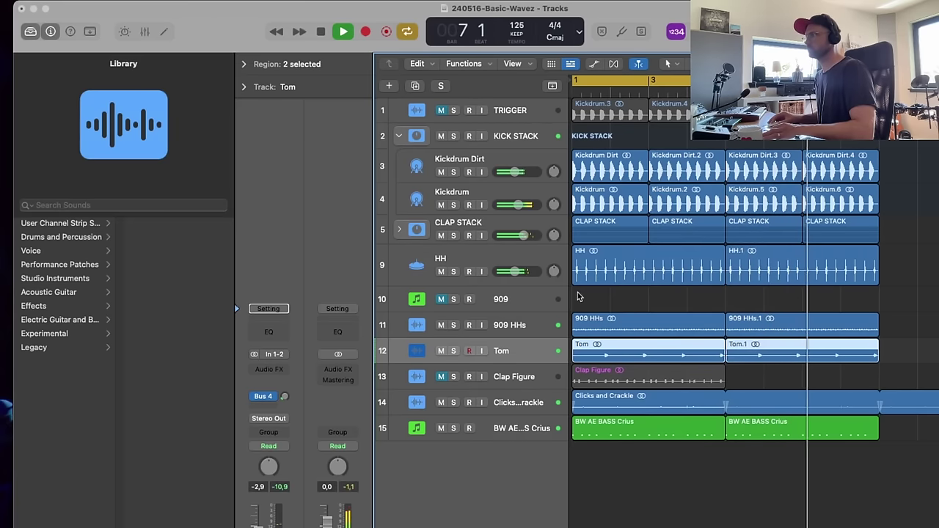
{"action": "left_click_drag", "start_coordinate": [518, 271], "coordinate": [513, 272]}
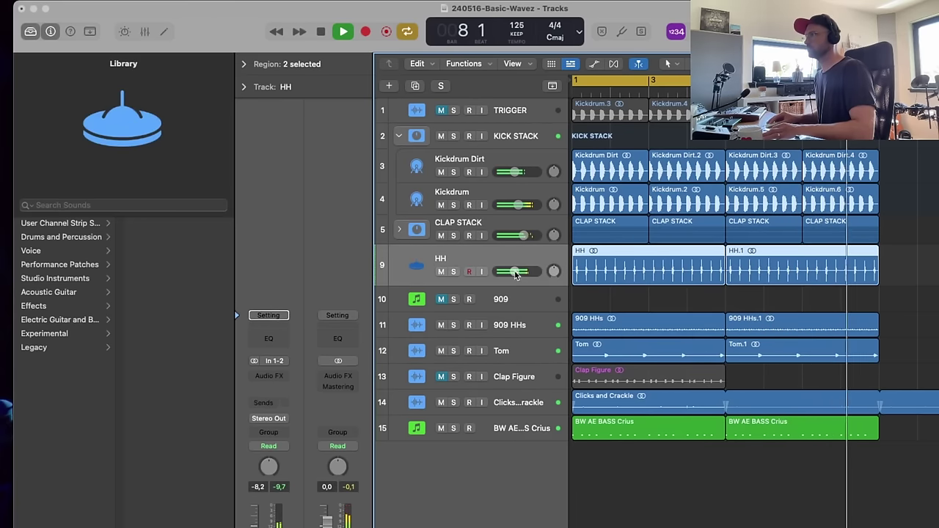
{"action": "left_click", "coordinate": [518, 334]}
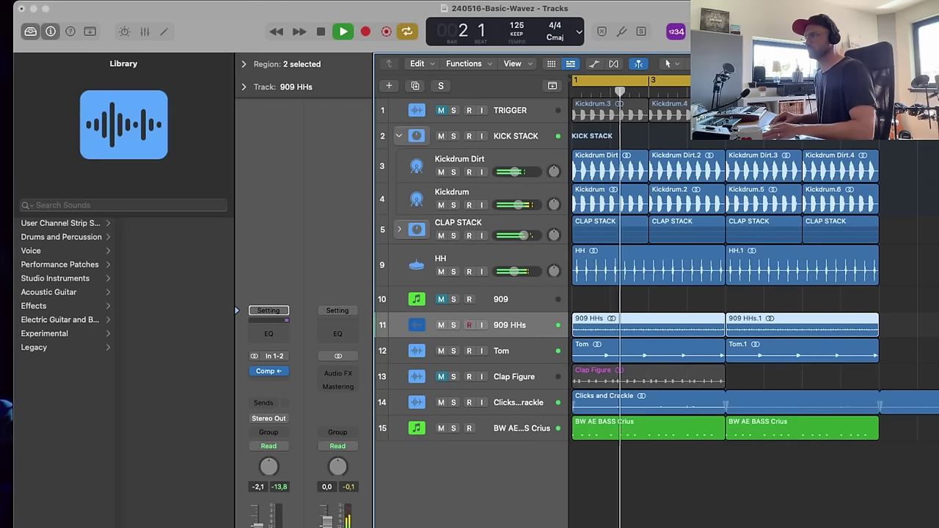
{"action": "left_click", "coordinate": [618, 449]}
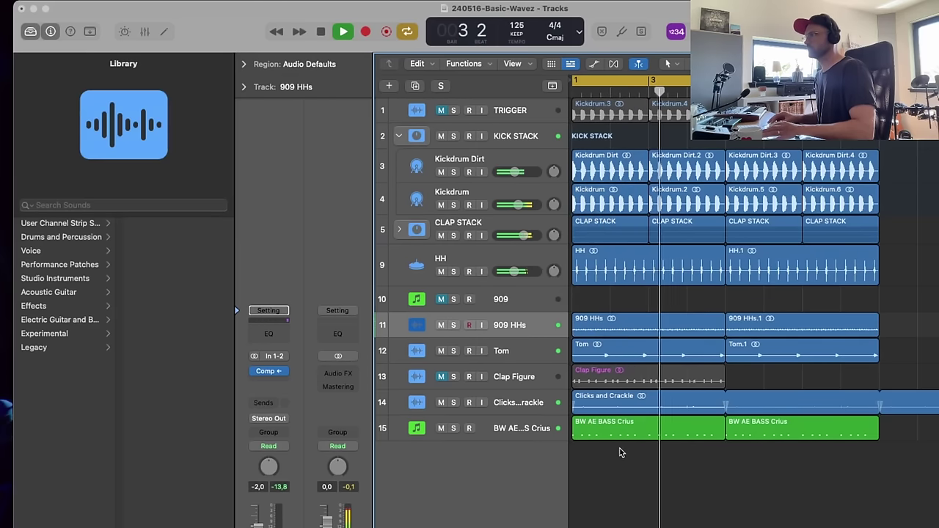
- Check the KICK STACK level, lower the bass track to -2.6 dB, and stop playback
{"action": "left_click", "coordinate": [523, 135]}
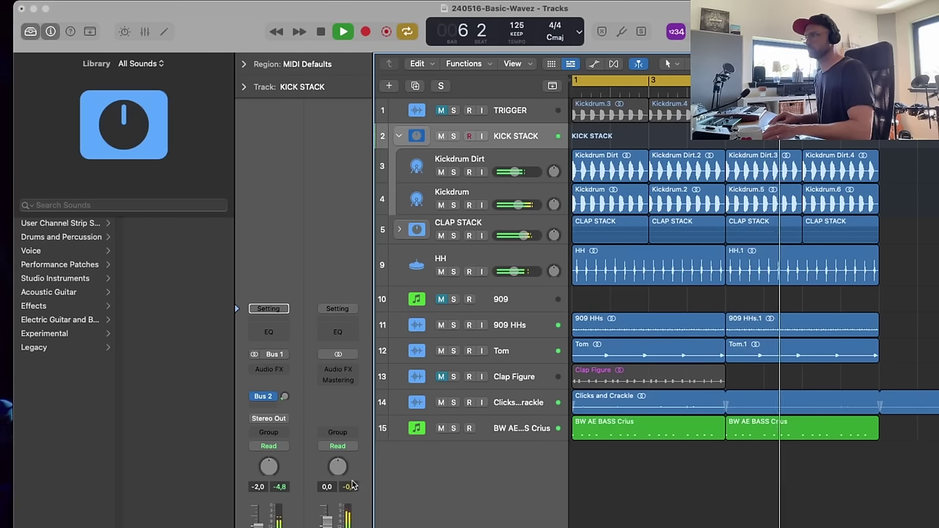
{"action": "left_click", "coordinate": [528, 430]}
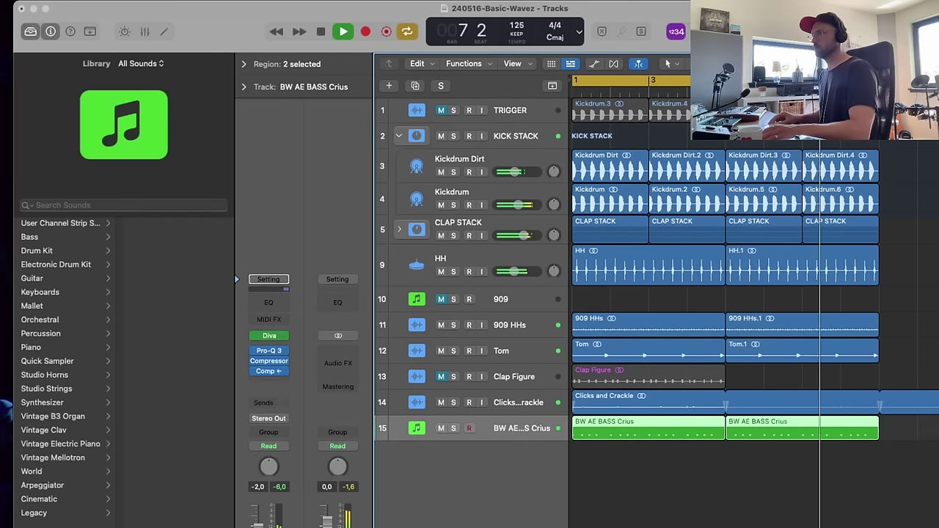
{"action": "key", "text": "space"}
{"action": "key", "text": "shift+d"}
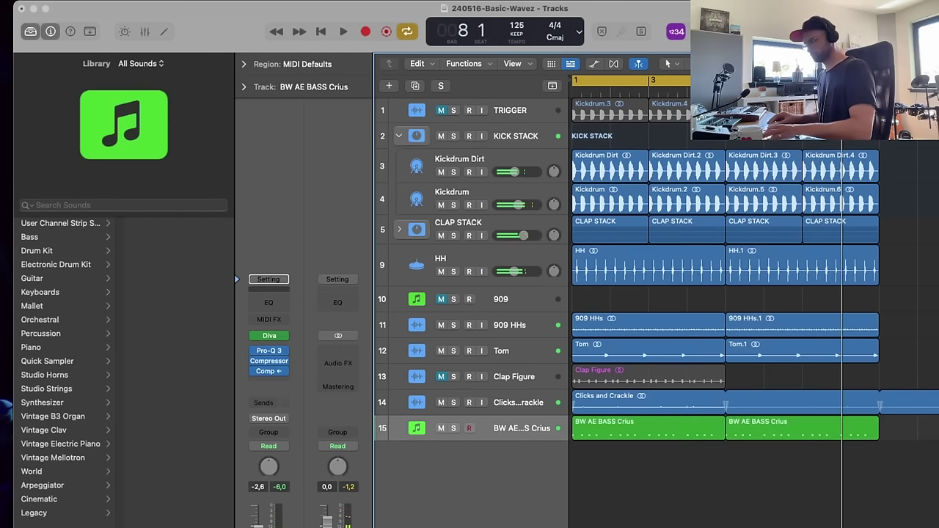
- Move the Clicks and Crackle track to the top of the track list and colour its region magenta
{"action": "left_click", "coordinate": [668, 405]}
{"action": "left_click", "coordinate": [552, 86]}
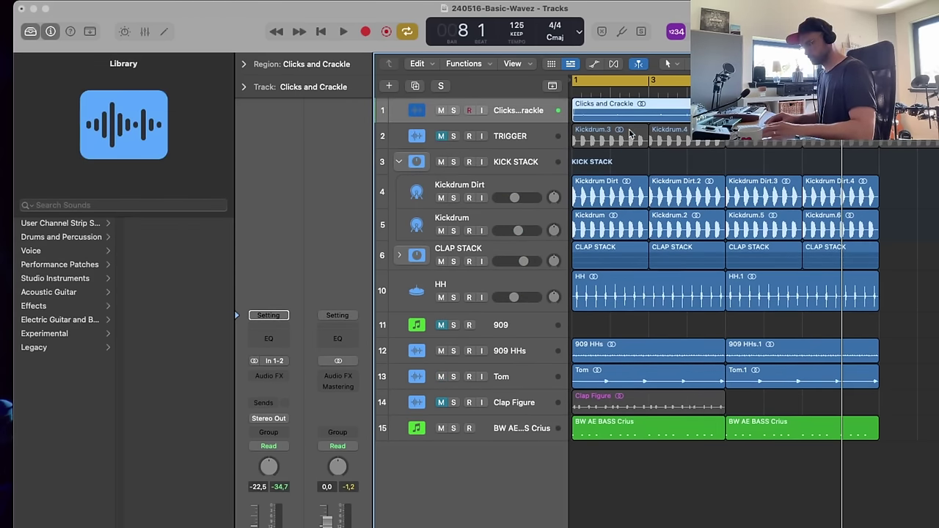
{"action": "key", "text": "alt+c"}
{"action": "left_click", "coordinate": [931, 431]}
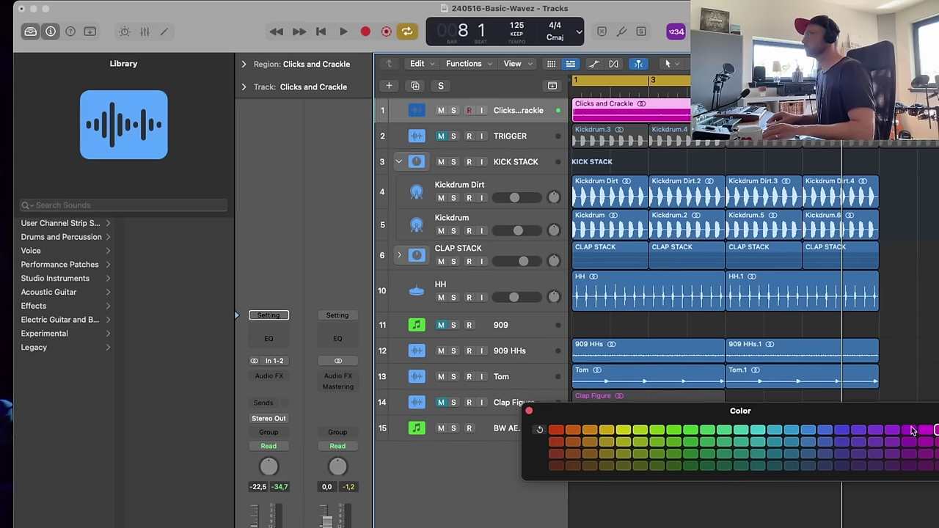
{"action": "left_click", "coordinate": [529, 412]}
{"action": "left_click", "coordinate": [650, 482]}
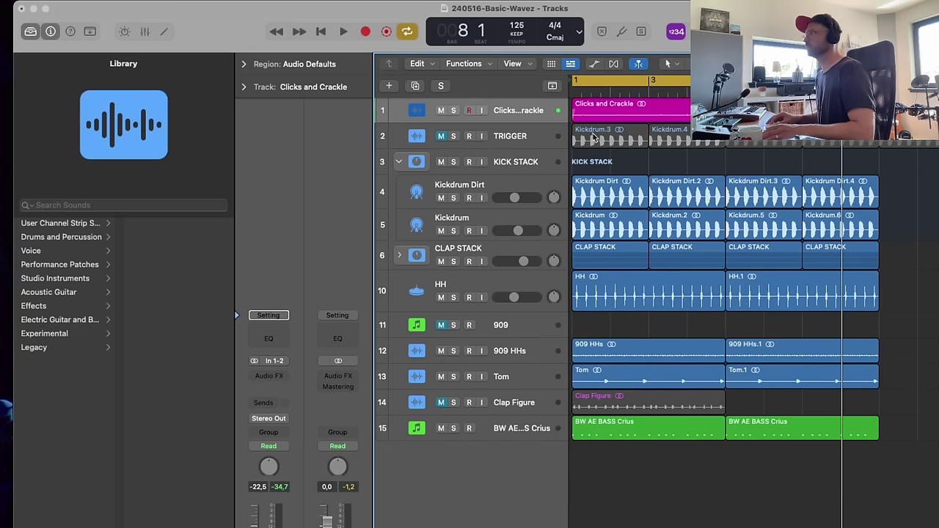
- Name the regions on the TRIGGER track after their track
{"action": "left_click", "coordinate": [556, 139]}
{"action": "key", "text": "alt+shift+n"}
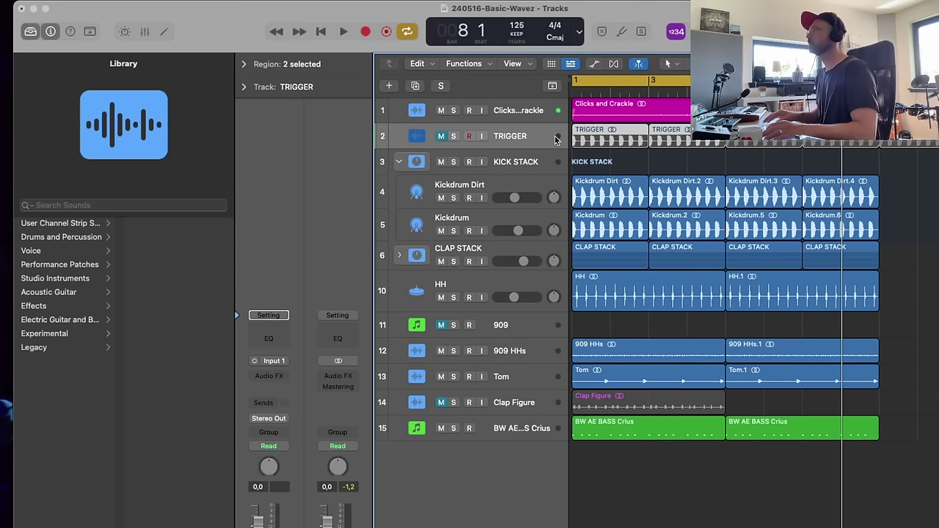
{"action": "left_click", "coordinate": [653, 163]}
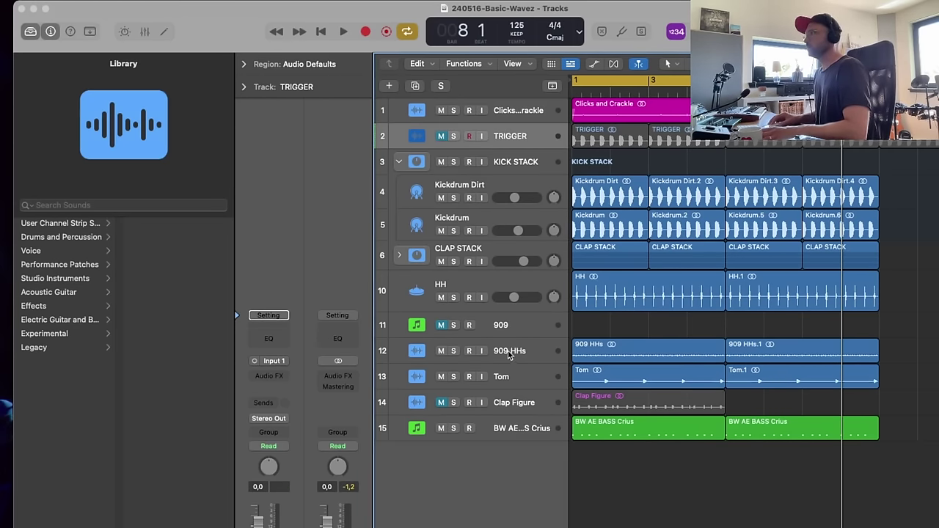
- Rename the bass track Bassline, name its regions after the track, and play the full loop
{"action": "left_click", "coordinate": [528, 436]}
{"action": "double_click", "coordinate": [524, 429]}
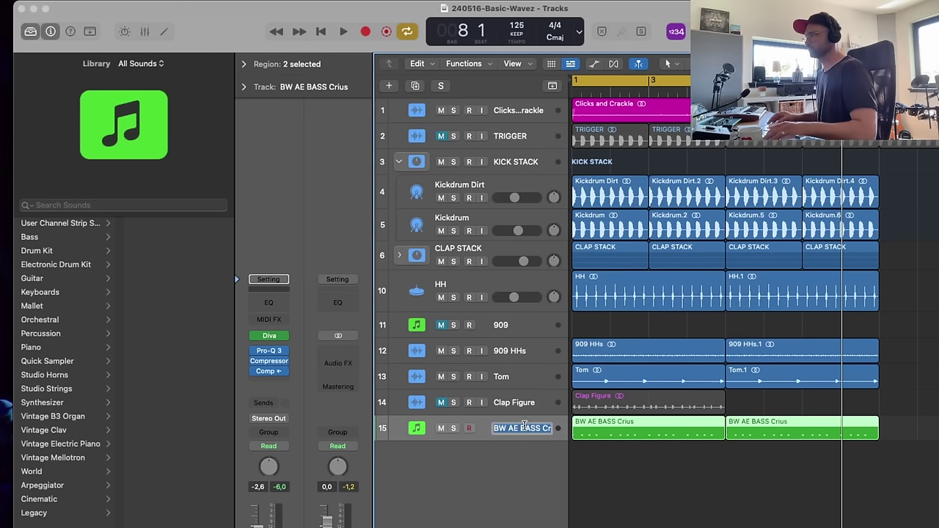
{"action": "type", "text": "Bassline"}
{"action": "key", "text": "Return"}
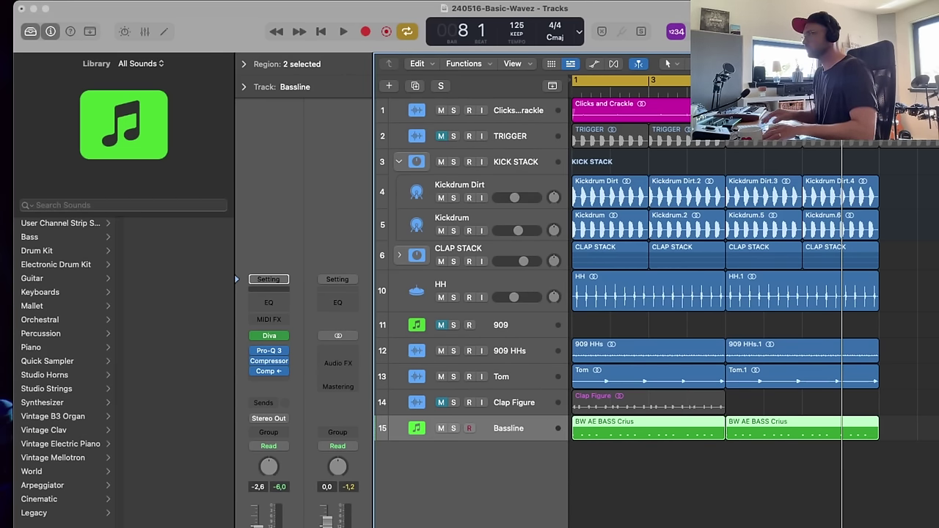
{"action": "left_click", "coordinate": [690, 520]}
{"action": "key", "text": "space"}
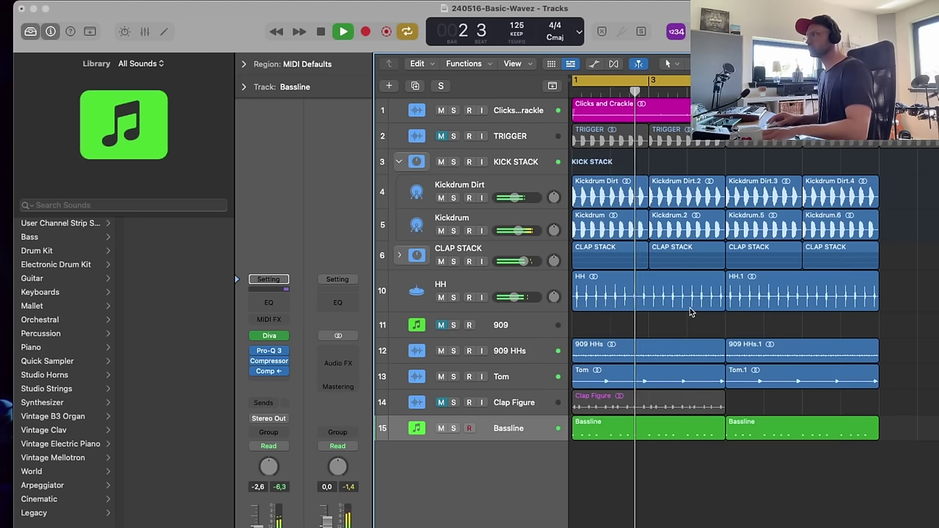
- Stop playback, duplicate the Bassline track with its plug-in chain, and open the new track's Diva preset browser
{"action": "scroll", "coordinate": [690, 297], "scroll_direction": "left", "scroll_amount": 1}
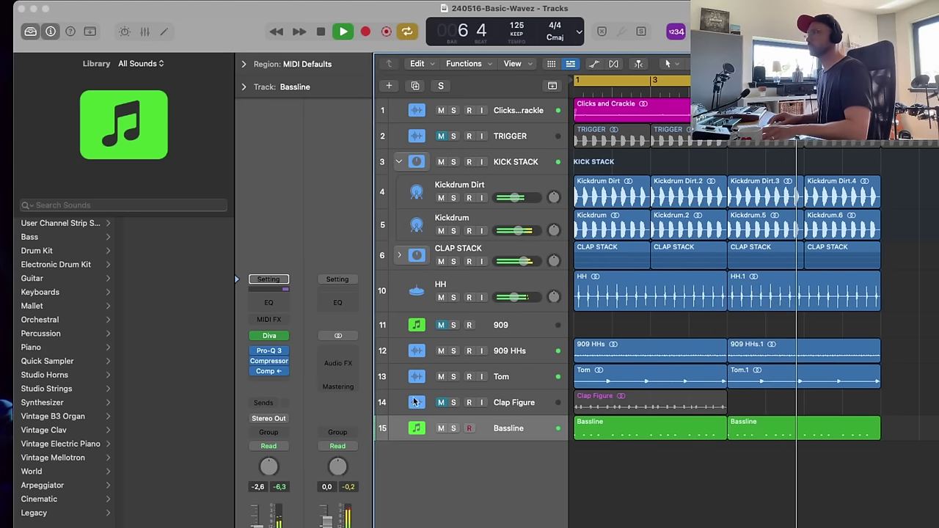
{"action": "key", "text": "space"}
{"action": "left_click", "coordinate": [417, 87]}
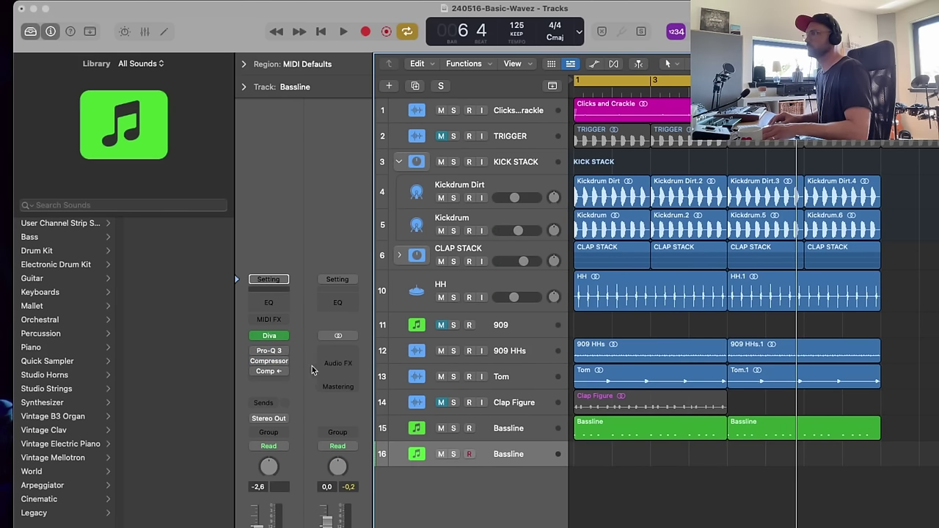
{"action": "left_click", "coordinate": [270, 336]}
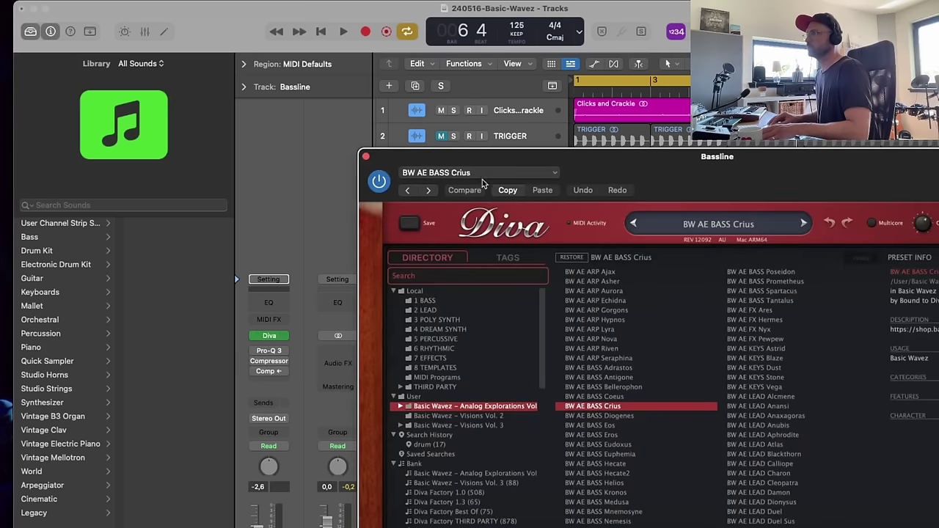
{"action": "left_click_drag", "start_coordinate": [481, 166], "coordinate": [458, 92]}
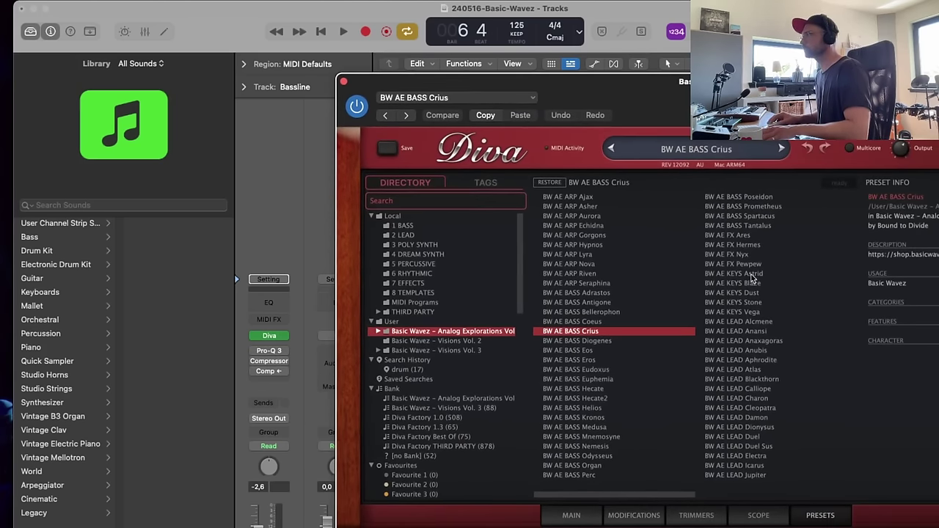
{"action": "left_click_drag", "start_coordinate": [635, 95], "coordinate": [569, 213]}
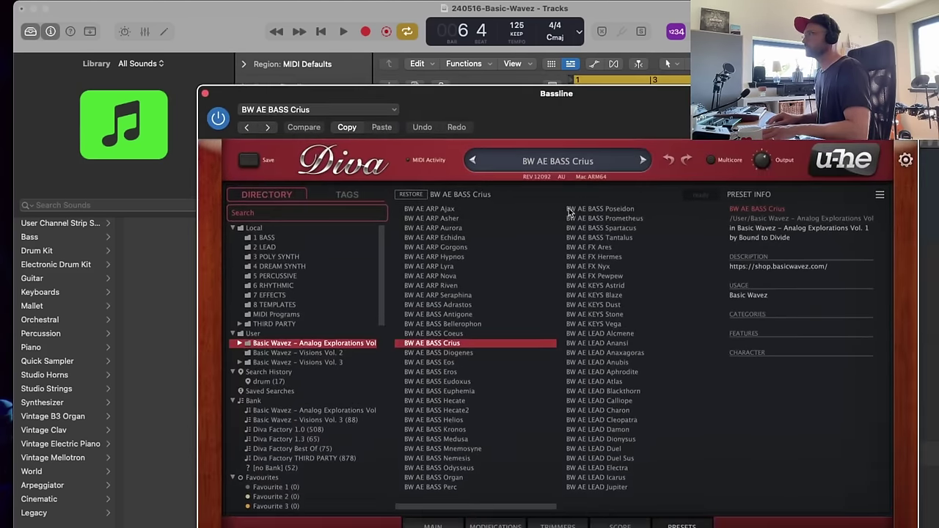
- Audition the Diva presets BW AE KEYS Astrid and BW AE KEYS Blaze, load BW AE KEYS Dust, and save the project
{"action": "left_click", "coordinate": [595, 286]}
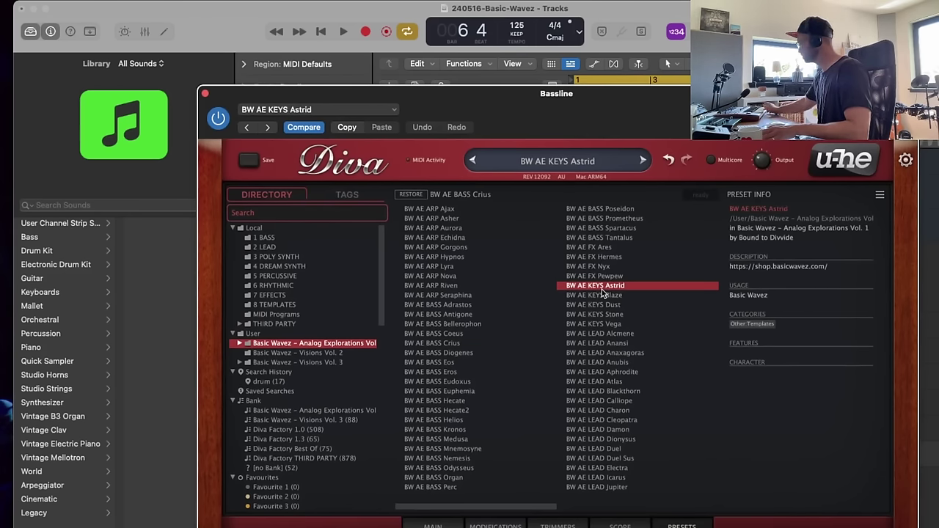
{"action": "left_click", "coordinate": [602, 294]}
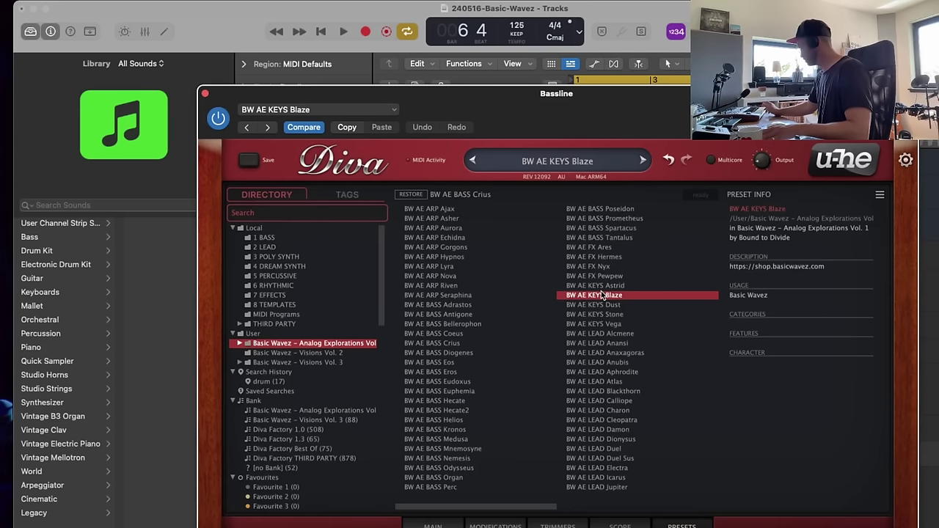
{"action": "key", "text": "space"}
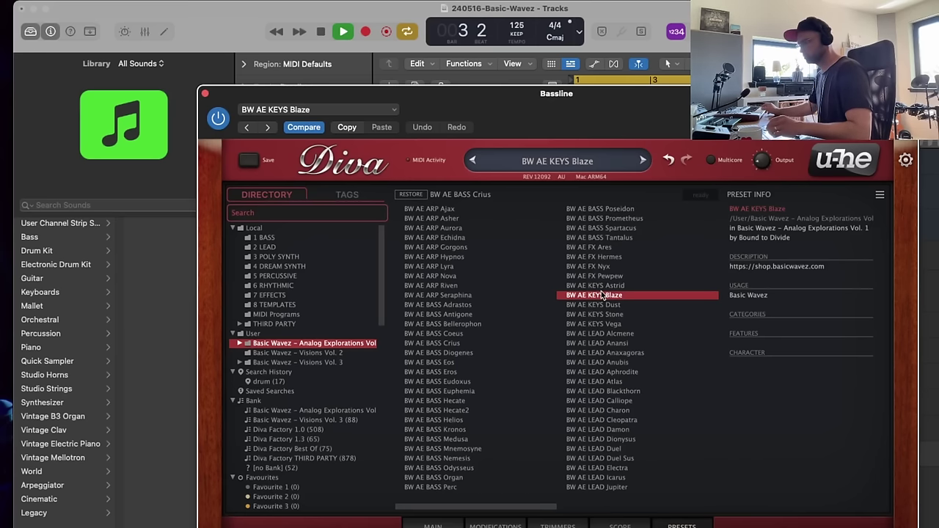
{"action": "left_click_drag", "start_coordinate": [599, 93], "coordinate": [843, 23]}
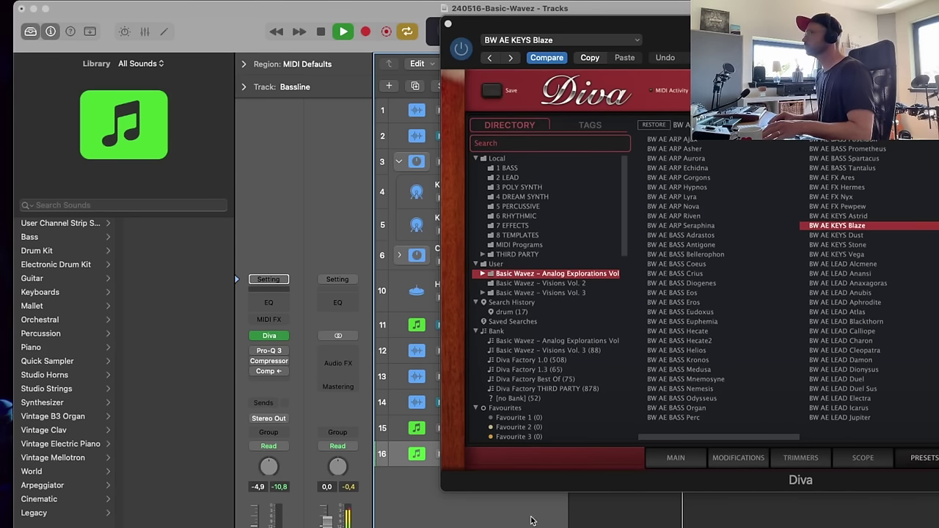
{"action": "left_click", "coordinate": [851, 236]}
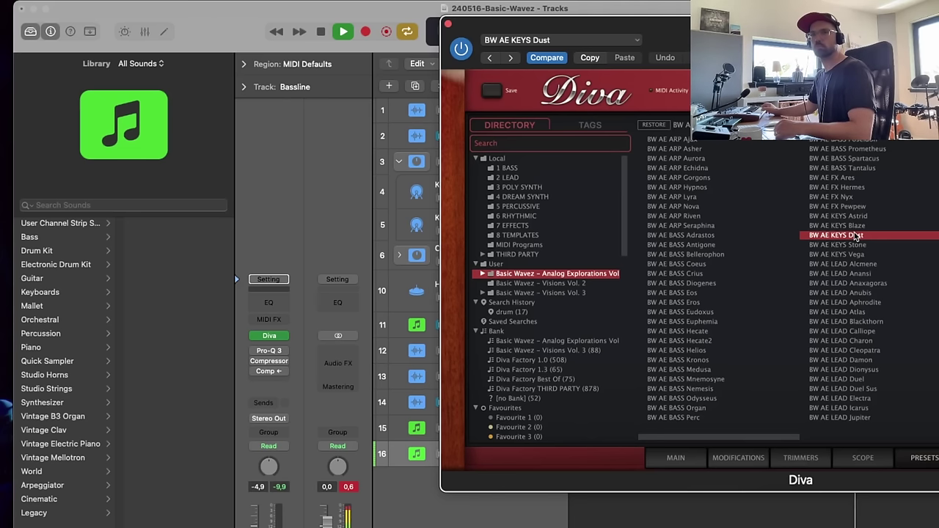
{"action": "key", "text": "space"}
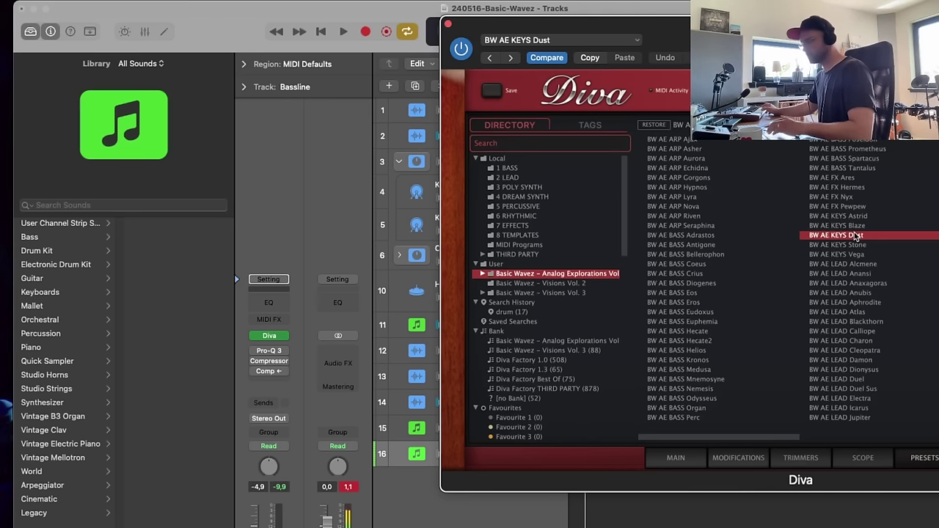
{"action": "key", "text": "super+s"}
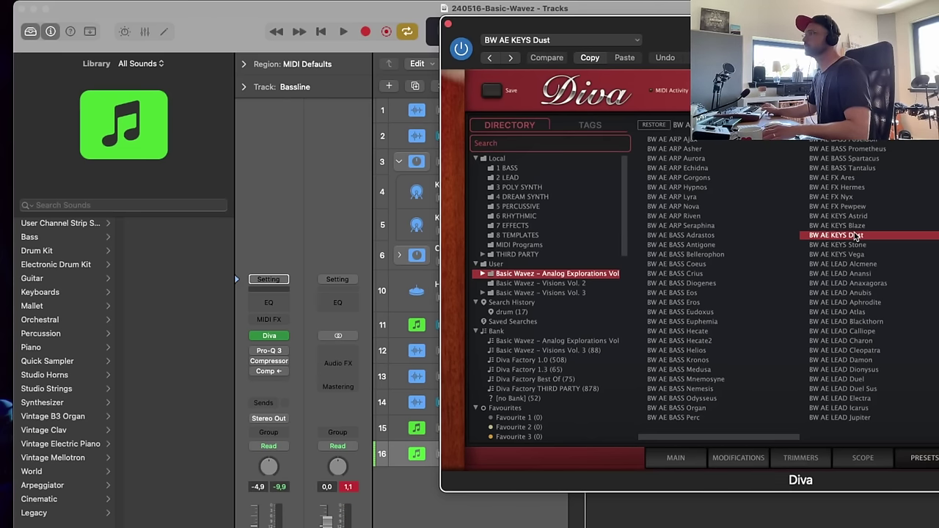
- Record a chord part on the duplicated track and check its notes in the Piano Roll during playback
{"action": "key", "text": "r"}
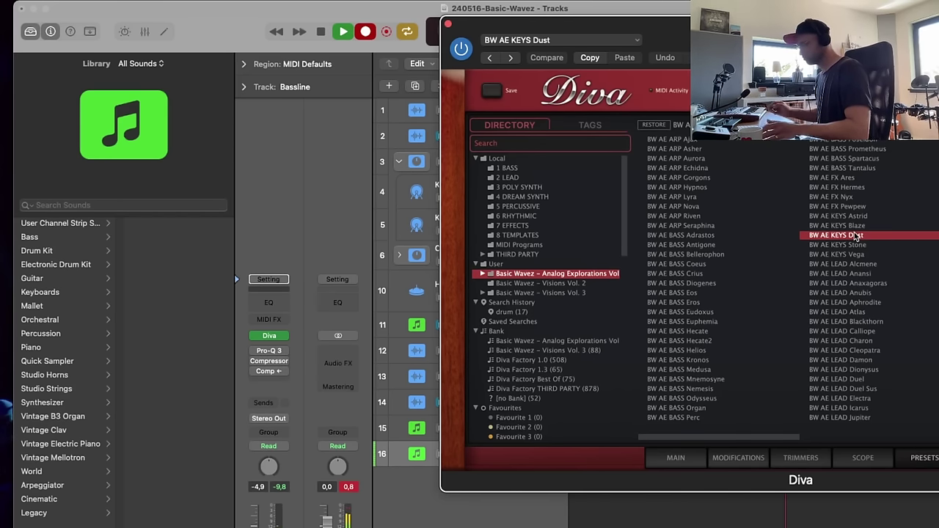
{"action": "key", "text": "space"}
{"action": "key", "text": "super+4"}
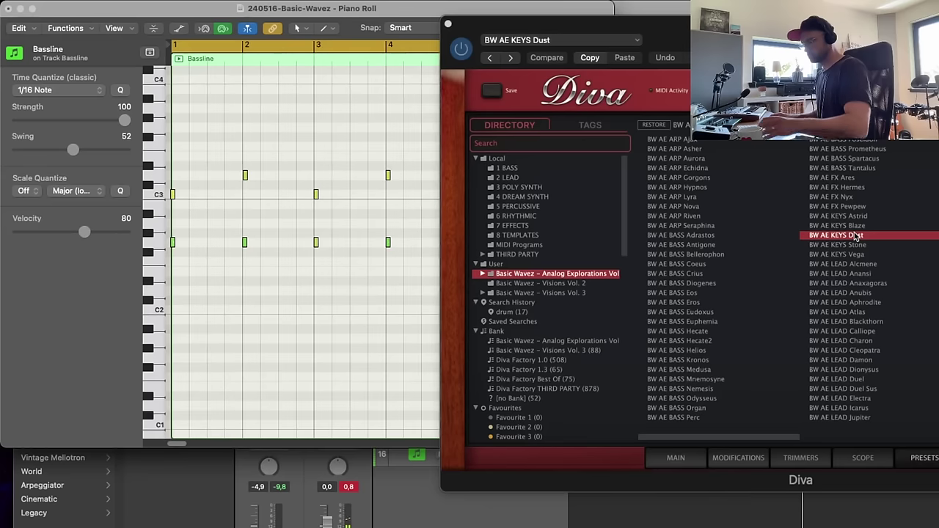
{"action": "key", "text": "super+a"}
{"action": "left_click", "coordinate": [455, 31]}
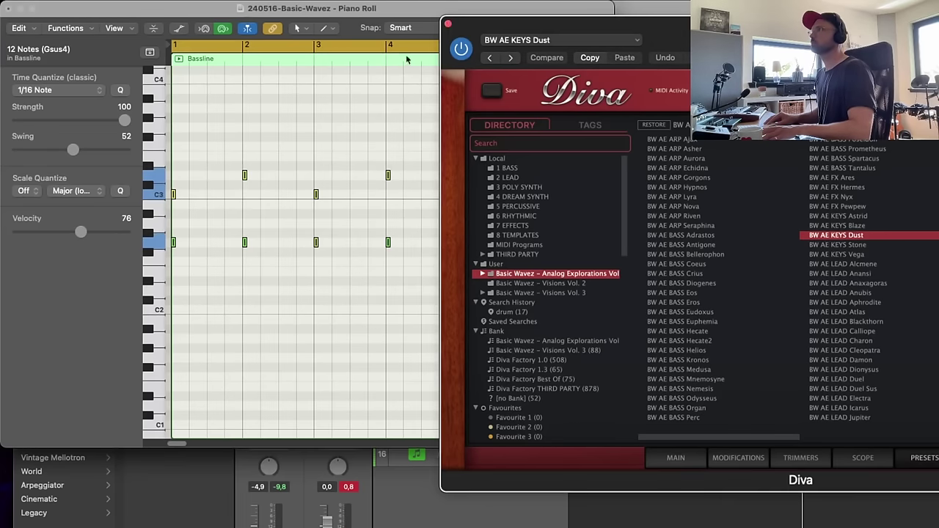
{"action": "left_click", "coordinate": [446, 26]}
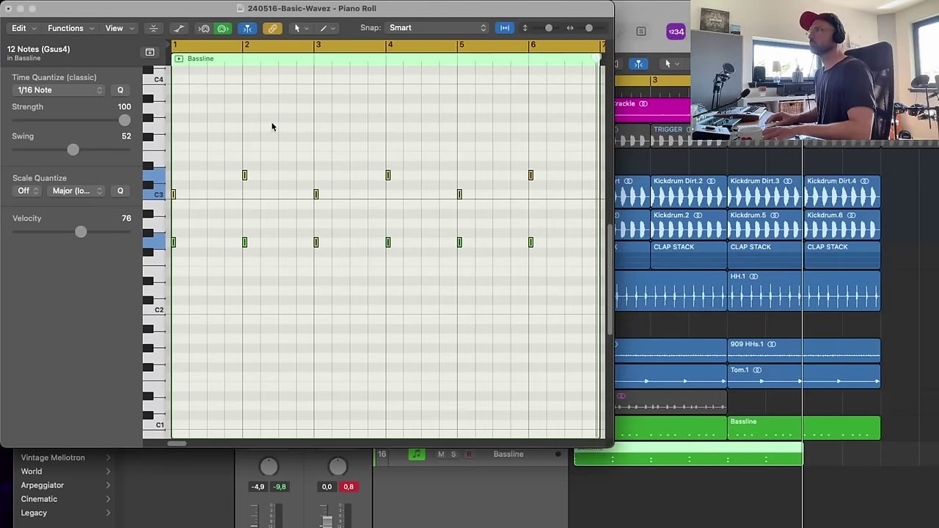
{"action": "left_click", "coordinate": [283, 120]}
{"action": "key", "text": "space"}
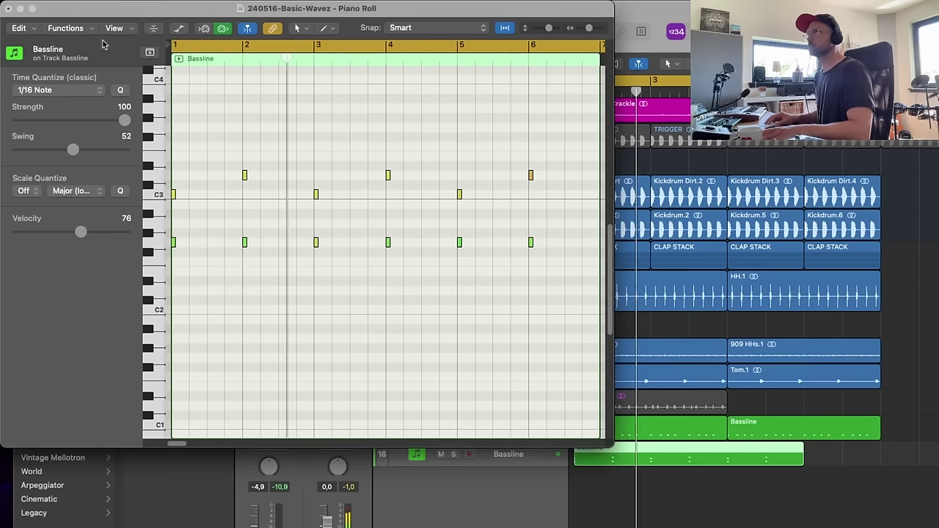
{"action": "left_click", "coordinate": [9, 8]}
- Shorten the newly recorded chord region so that it ends at bar 5, and stop playback
{"action": "left_click", "coordinate": [780, 479]}
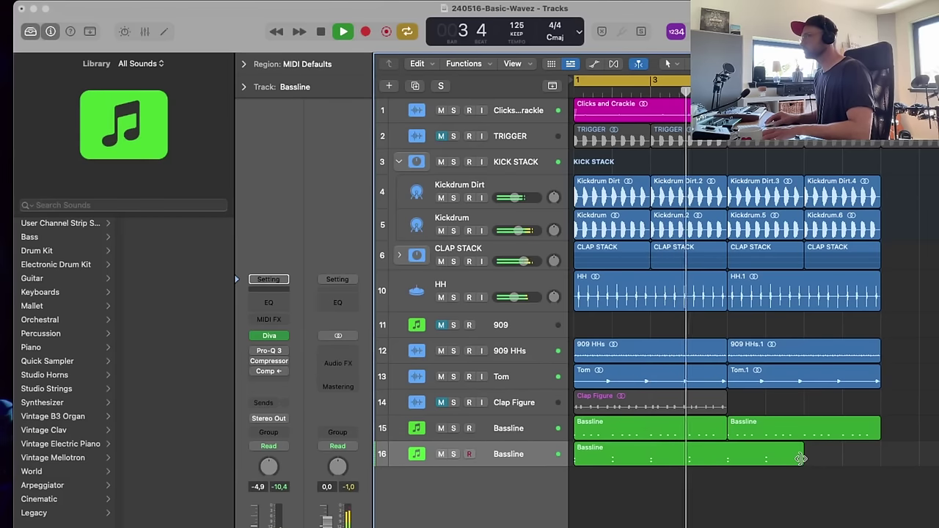
{"action": "left_click_drag", "start_coordinate": [803, 458], "coordinate": [726, 459]}
{"action": "key", "text": "space"}
- Rename the chord track and its region KEYS, and copy the region to bar 5 to fill the loop
{"action": "double_click", "coordinate": [518, 460]}
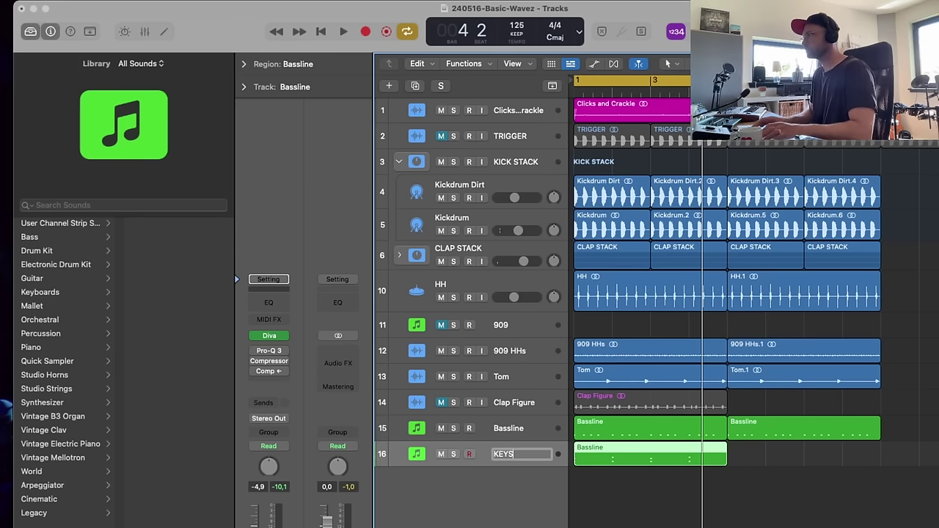
{"action": "type", "text": "KEYS"}
{"action": "key", "text": "Return"}
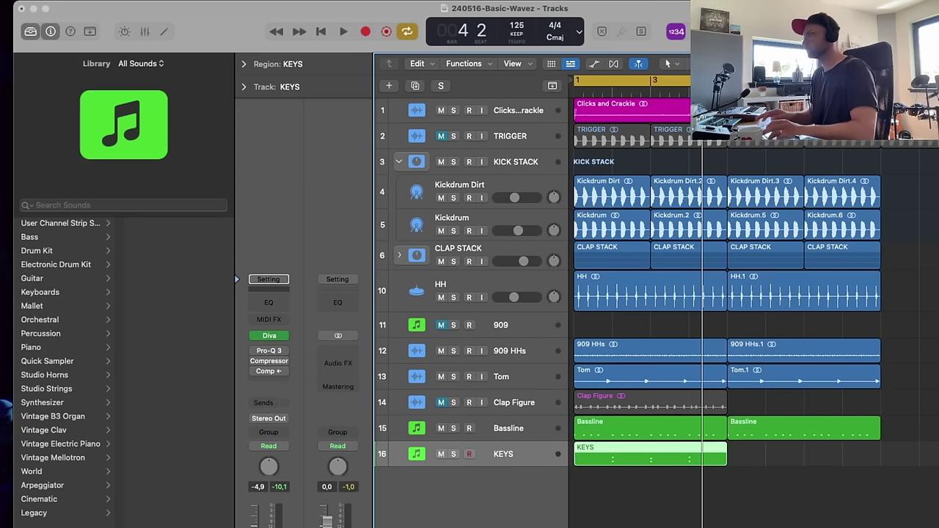
{"action": "left_click_drag", "start_coordinate": [660, 448], "coordinate": [815, 455]}
{"action": "key", "text": "space"}
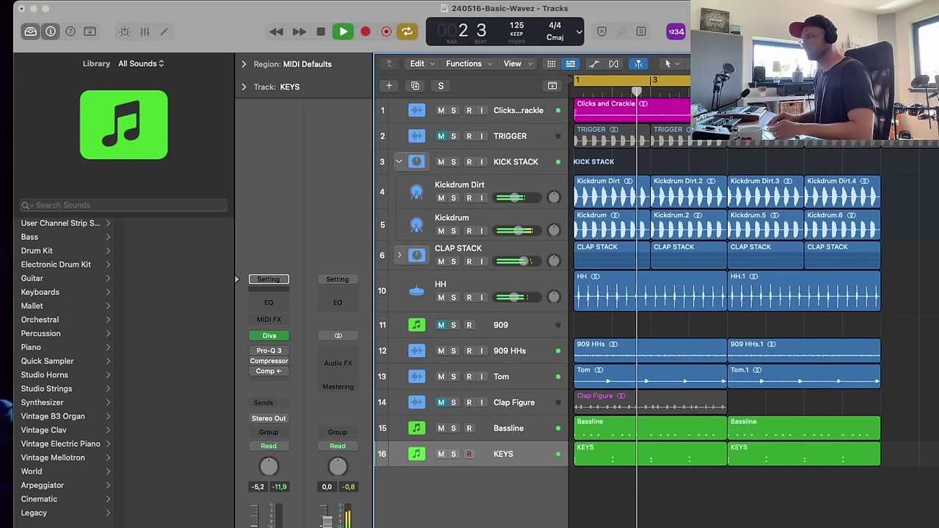
- Enable Pro-Q 3 on the KEYS track with a low cut at about 52 Hz and a -1.86 dB low shelf at about 421 Hz
{"action": "left_click", "coordinate": [270, 350]}
{"action": "left_click_drag", "start_coordinate": [444, 391], "coordinate": [535, 393]}
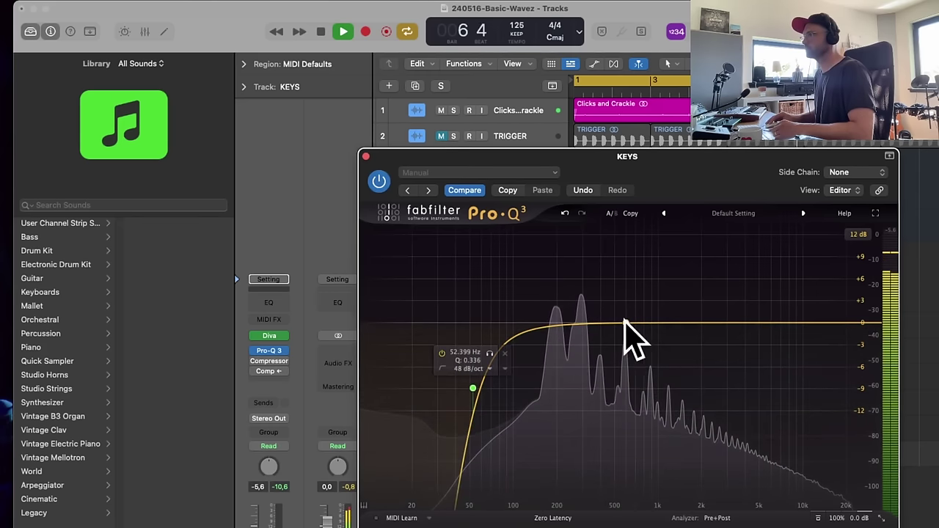
{"action": "left_click", "coordinate": [592, 325]}
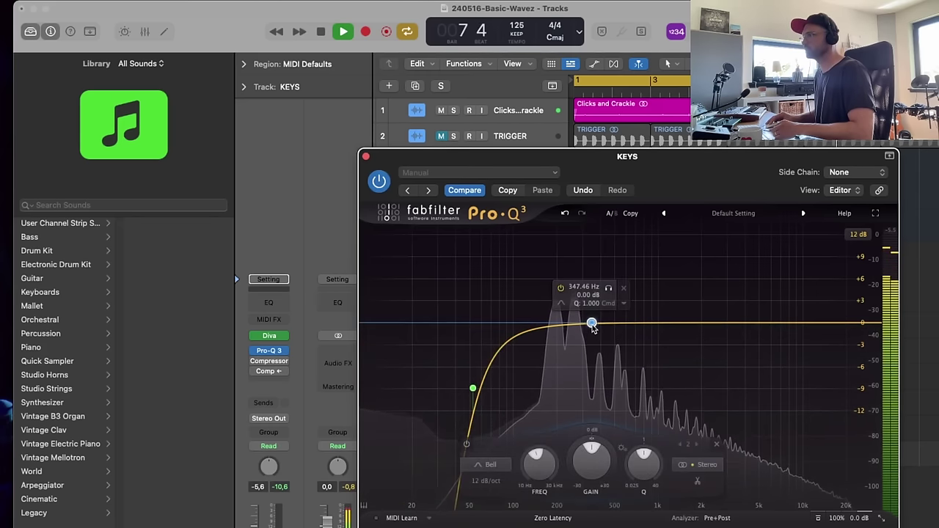
{"action": "left_click", "coordinate": [578, 315]}
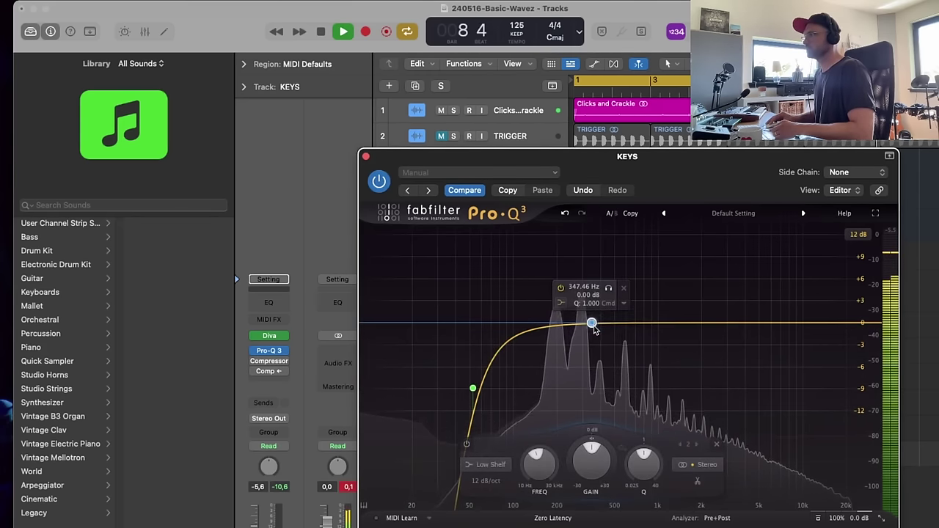
{"action": "left_click_drag", "start_coordinate": [591, 325], "coordinate": [604, 342]}
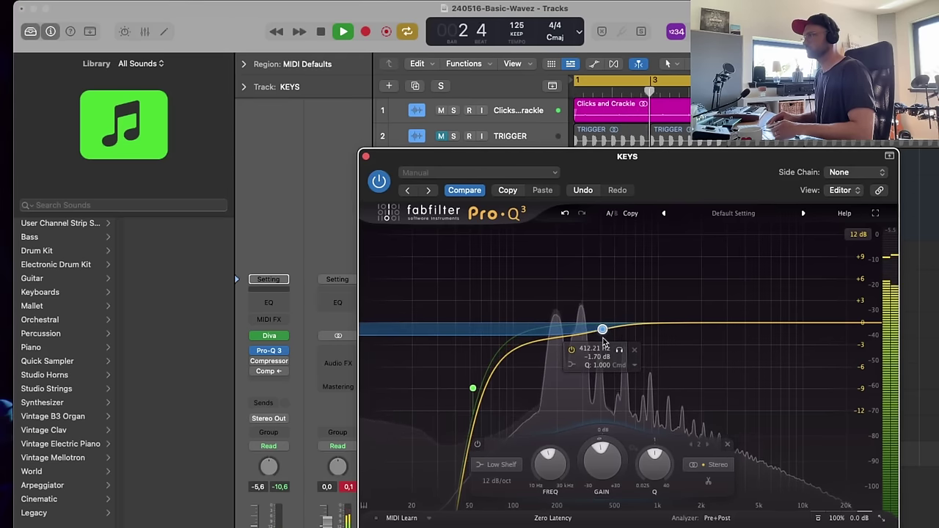
{"action": "left_click_drag", "start_coordinate": [604, 342], "coordinate": [605, 340]}
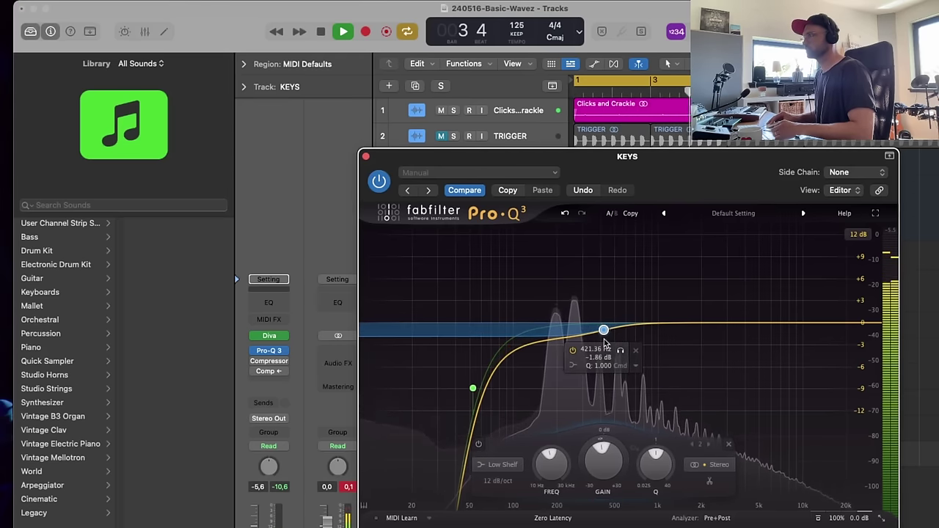
{"action": "left_click", "coordinate": [366, 156]}
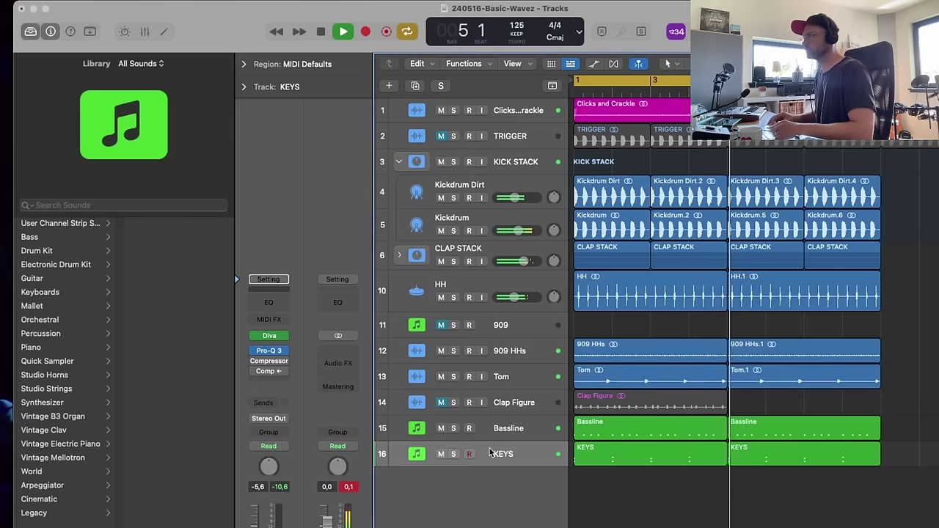
- Solo the KEYS track, stop playback, and enable its SIDECHAIN compressor with the settings in view
{"action": "key", "text": "s"}
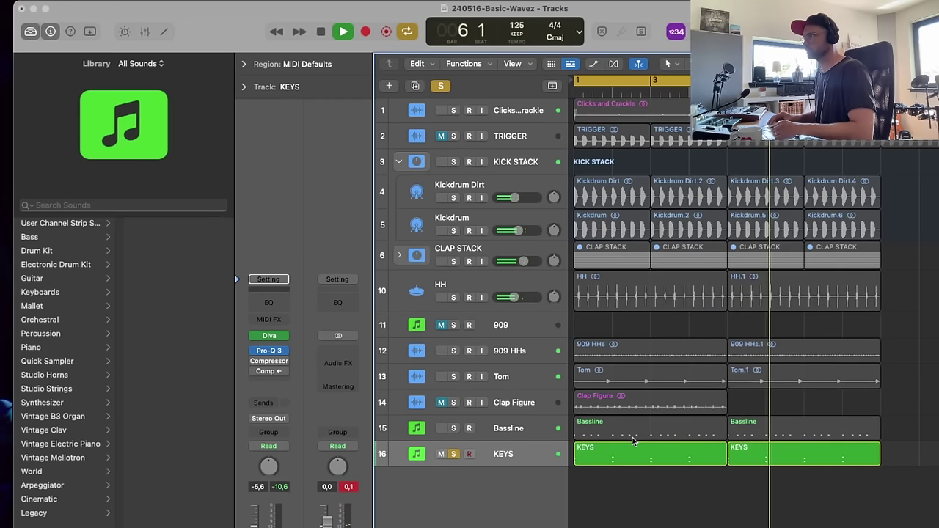
{"action": "key", "text": "space"}
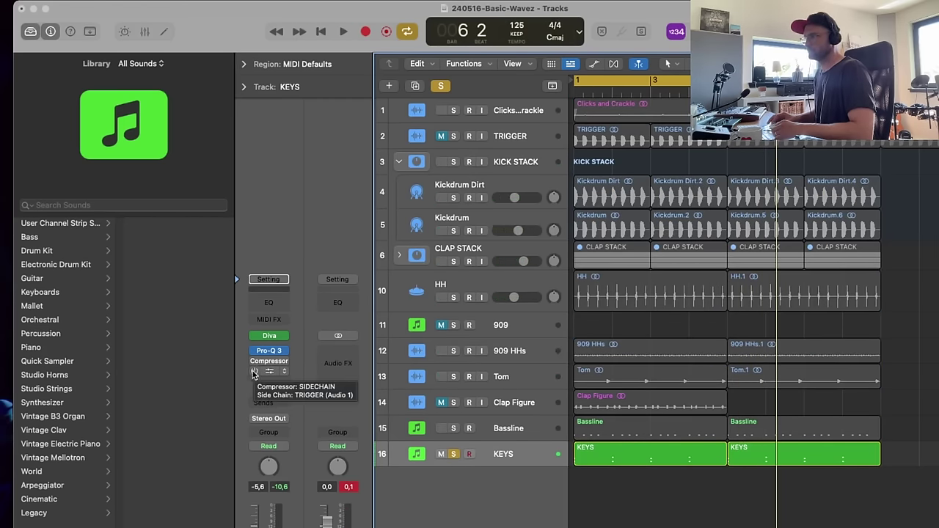
{"action": "left_click", "coordinate": [254, 372]}
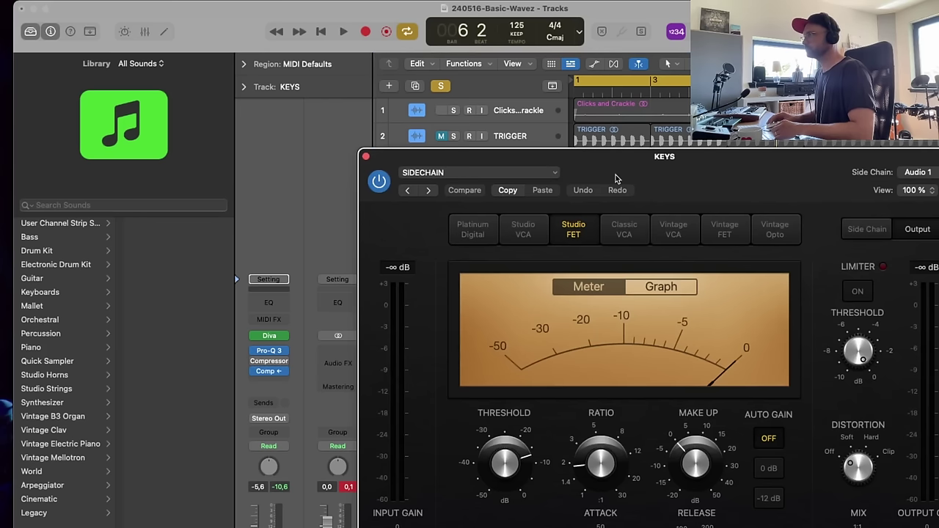
{"action": "left_click_drag", "start_coordinate": [615, 175], "coordinate": [749, 304]}
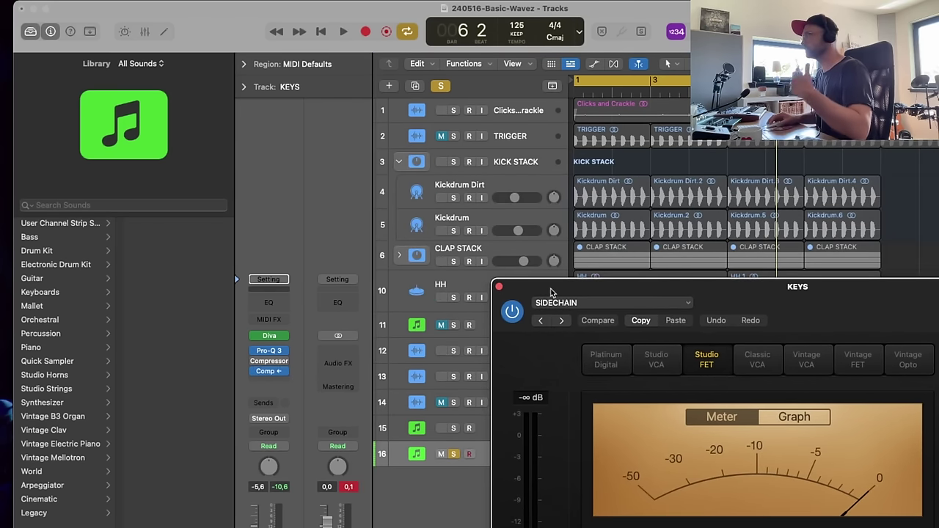
{"action": "left_click_drag", "start_coordinate": [546, 291], "coordinate": [536, 132]}
{"action": "left_click_drag", "start_coordinate": [656, 153], "coordinate": [500, 100]}
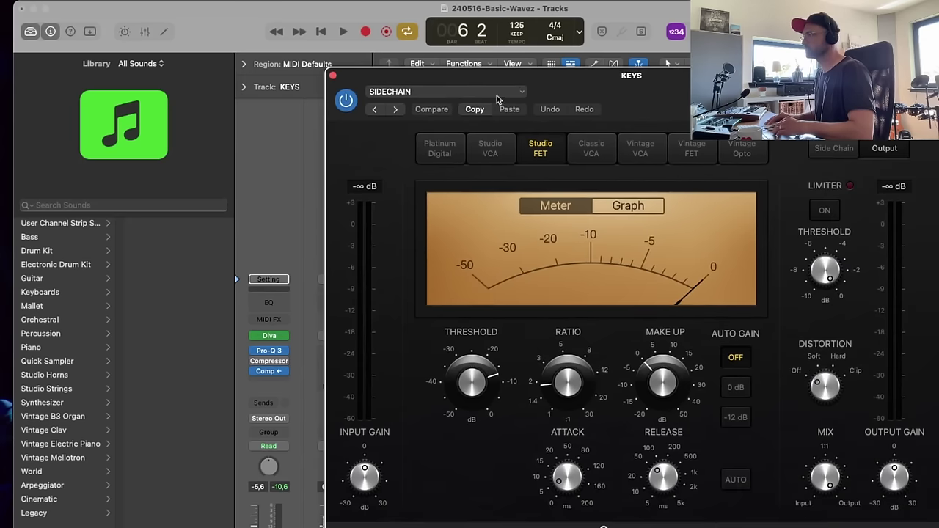
- Lower the KEYS sidechain compressor's threshold by ear during playback, and return to the full mix with the plug-in closed
{"action": "mouse_move", "coordinate": [462, 399]}
{"action": "key", "text": "space"}
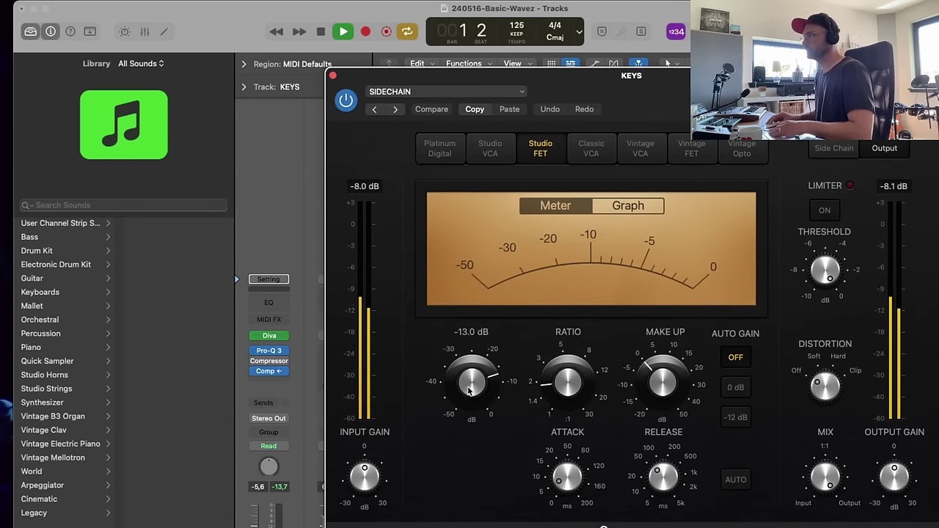
{"action": "left_click_drag", "start_coordinate": [470, 390], "coordinate": [471, 404]}
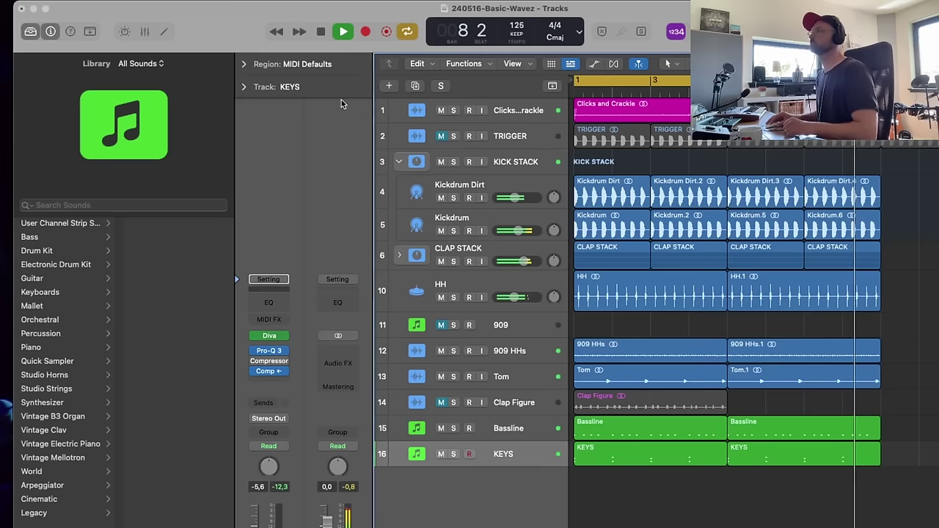
{"action": "left_click", "coordinate": [334, 75]}
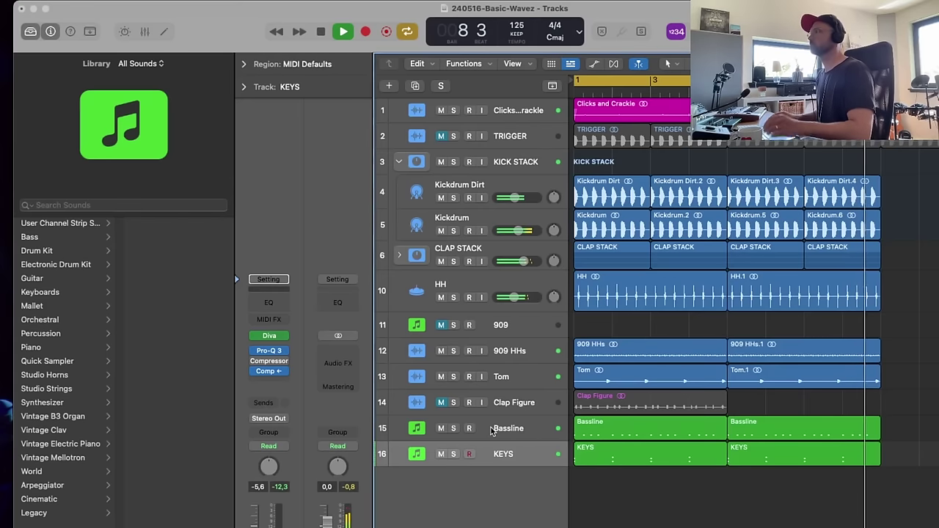
- Check the KEYS track's Pro-Q 3, stop playback, and replace the bypassed Compressor with a Tremolo
{"action": "left_click", "coordinate": [268, 351]}
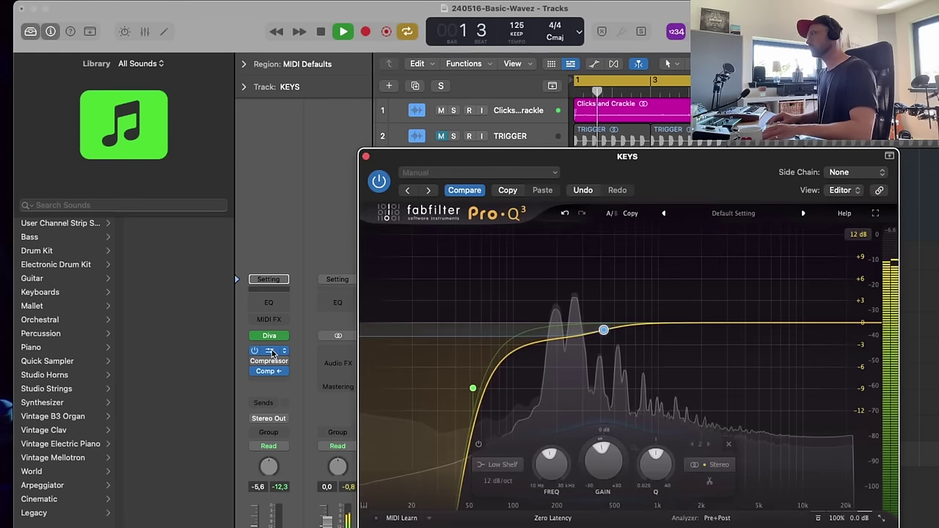
{"action": "left_click", "coordinate": [365, 156]}
{"action": "key", "text": "space"}
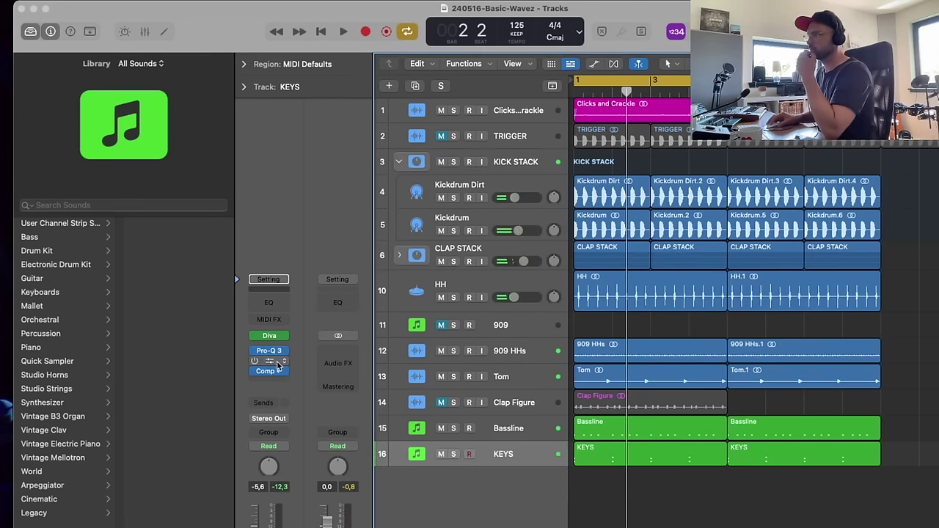
{"action": "left_click", "coordinate": [284, 362]}
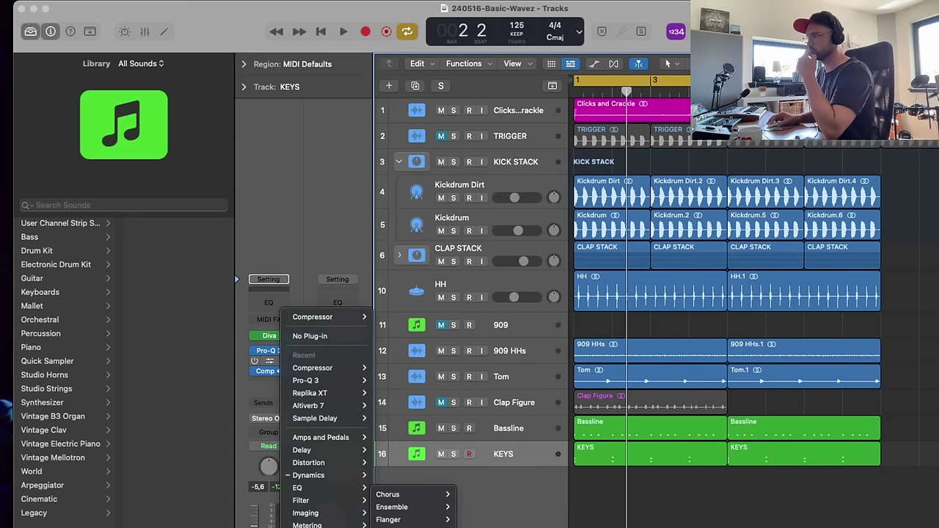
{"action": "left_click", "coordinate": [484, 527]}
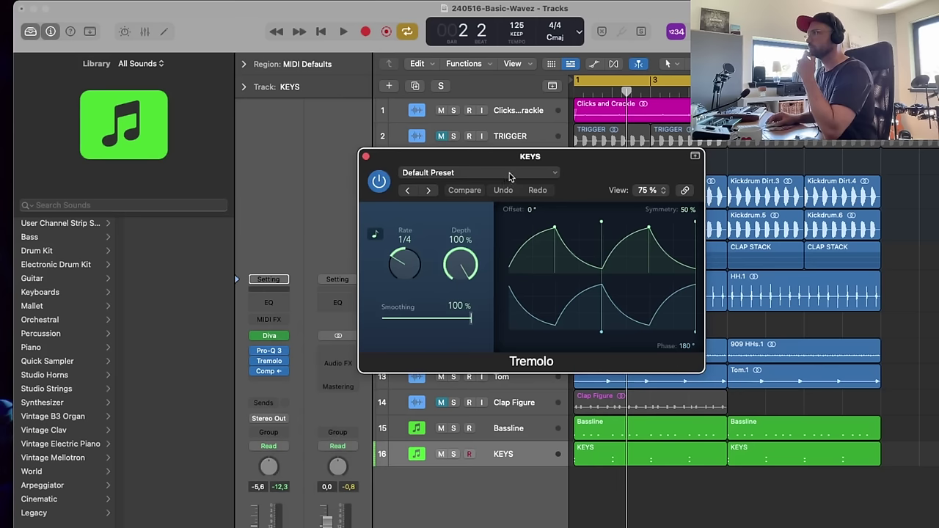
- Load the MONTE TIP preset in the KEYS Tremolo and set its depth to 45 %
{"action": "left_click", "coordinate": [554, 175]}
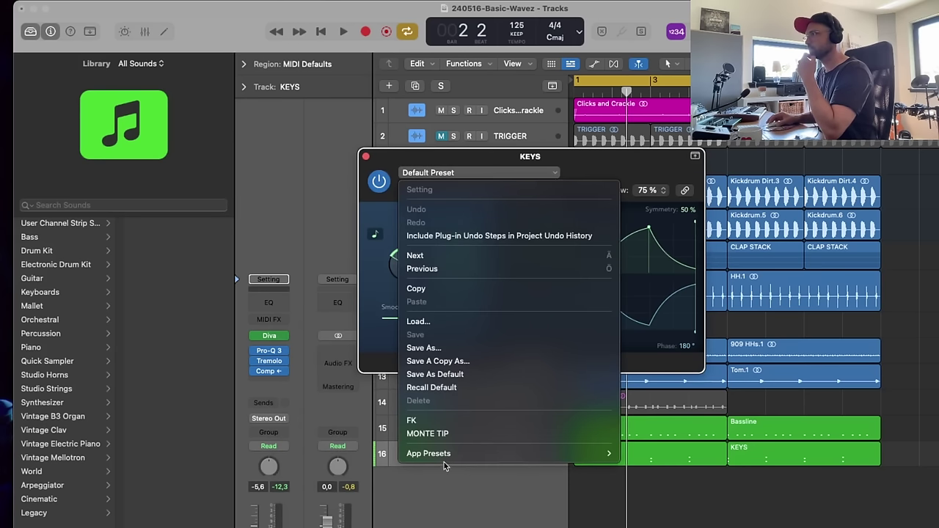
{"action": "left_click", "coordinate": [439, 434]}
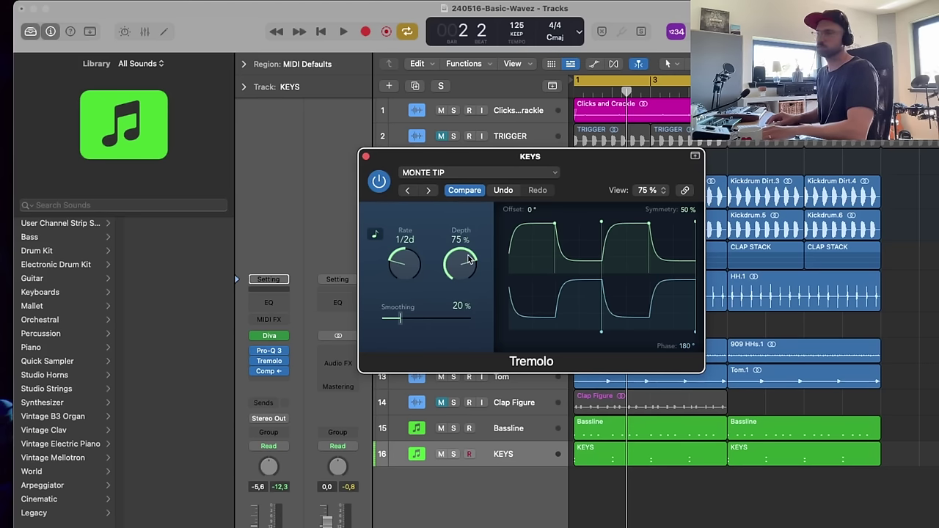
{"action": "left_click_drag", "start_coordinate": [468, 260], "coordinate": [458, 309]}
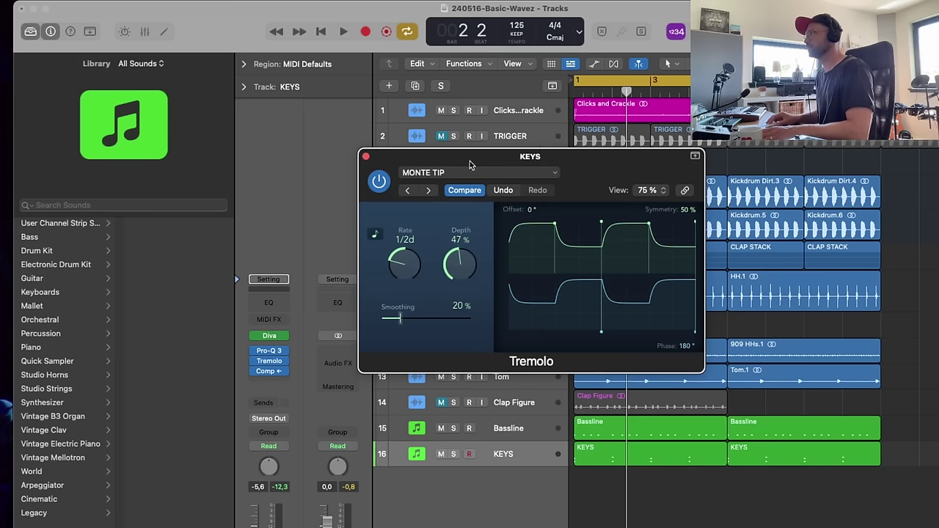
{"action": "left_click_drag", "start_coordinate": [465, 166], "coordinate": [472, 122]}
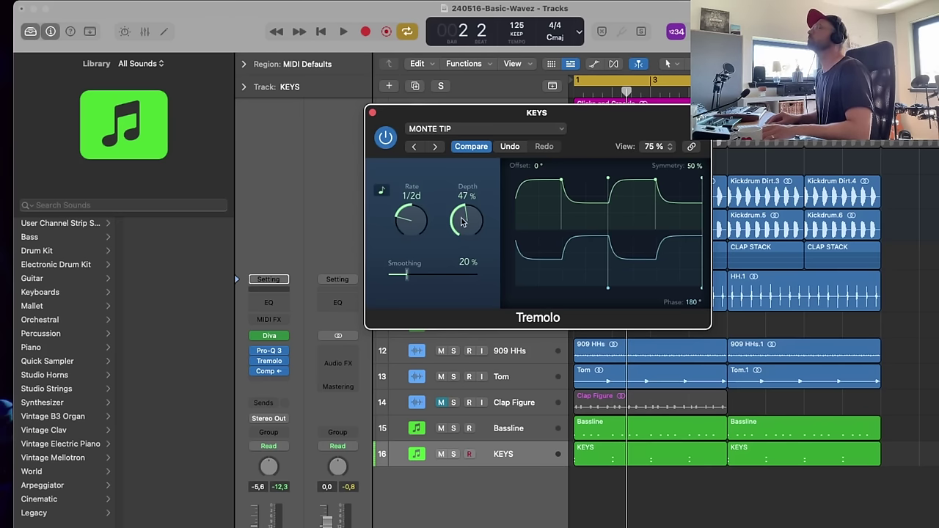
{"action": "left_click_drag", "start_coordinate": [462, 222], "coordinate": [461, 220]}
- Audition the KEYS tremolo soloed and in the full mix, and stop playback with the plug-in closed
{"action": "key", "text": "space"}
{"action": "left_click", "coordinate": [453, 454]}
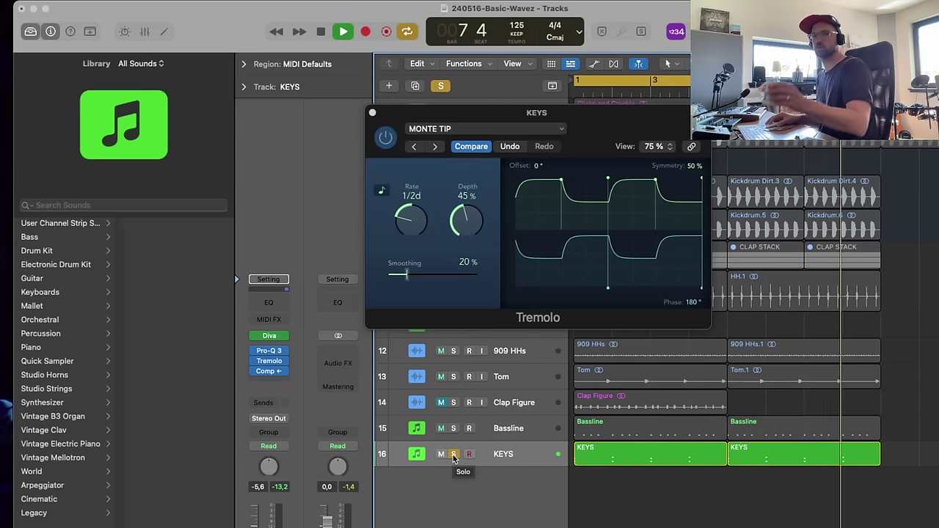
{"action": "left_click", "coordinate": [454, 455]}
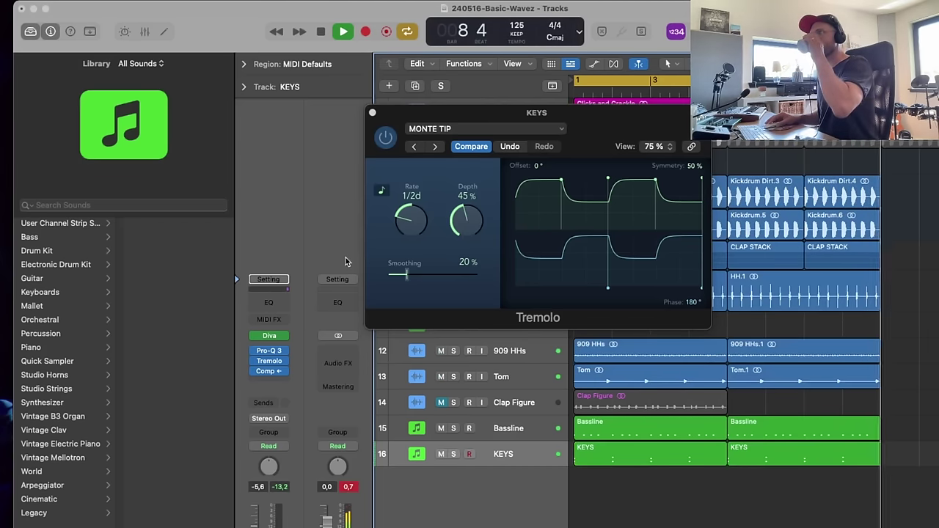
{"action": "left_click", "coordinate": [372, 112]}
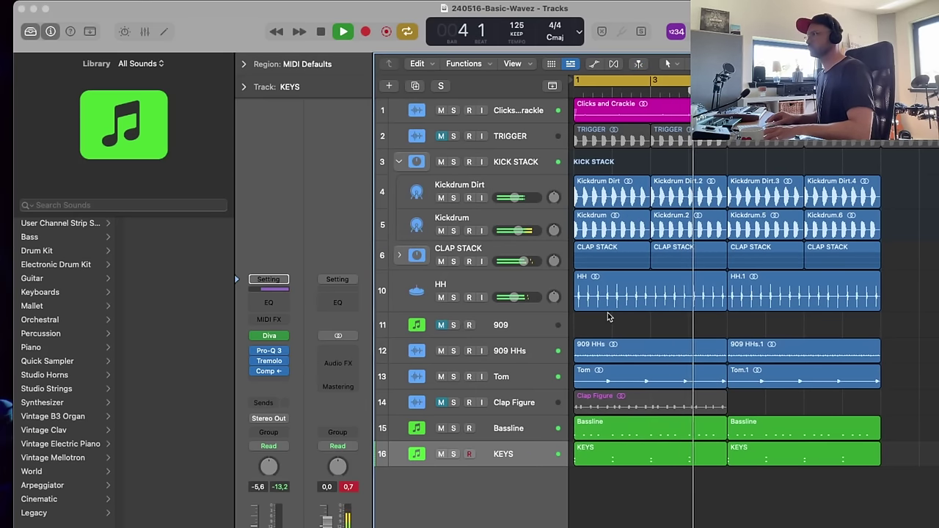
{"action": "key", "text": "space"}
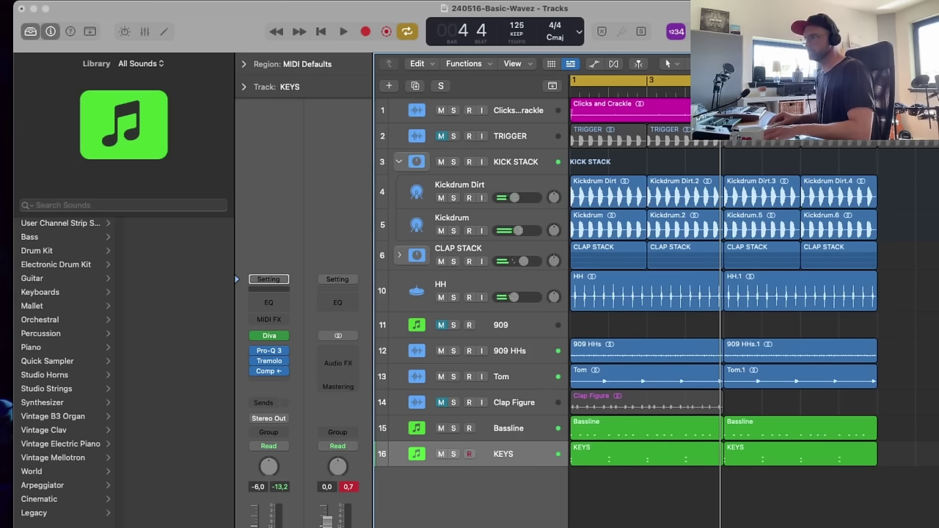
- Duplicate the KEYS track with its settings and bypass the copy's Pro-Q 3, Tremolo and sidechain compressor
{"action": "left_click", "coordinate": [415, 87]}
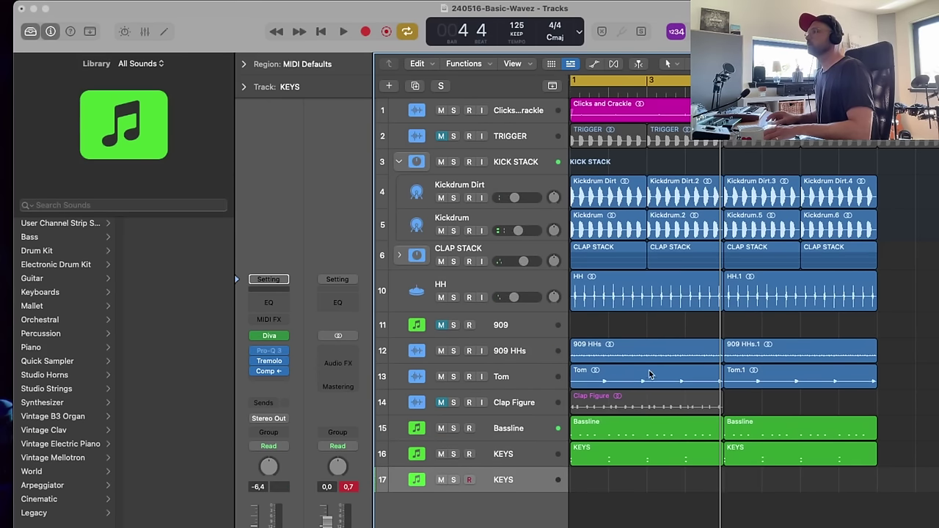
{"action": "left_click_drag", "start_coordinate": [273, 376], "coordinate": [262, 349]}
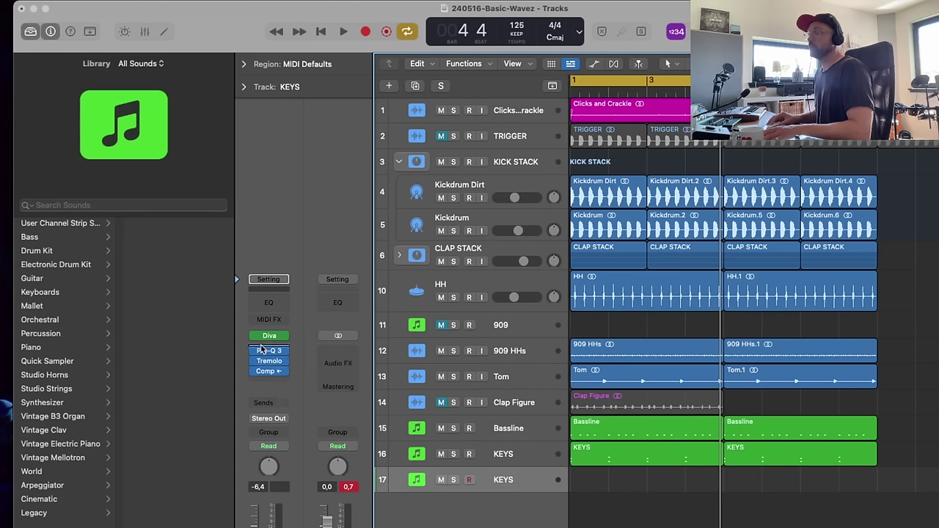
{"action": "mouse_move", "coordinate": [256, 364]}
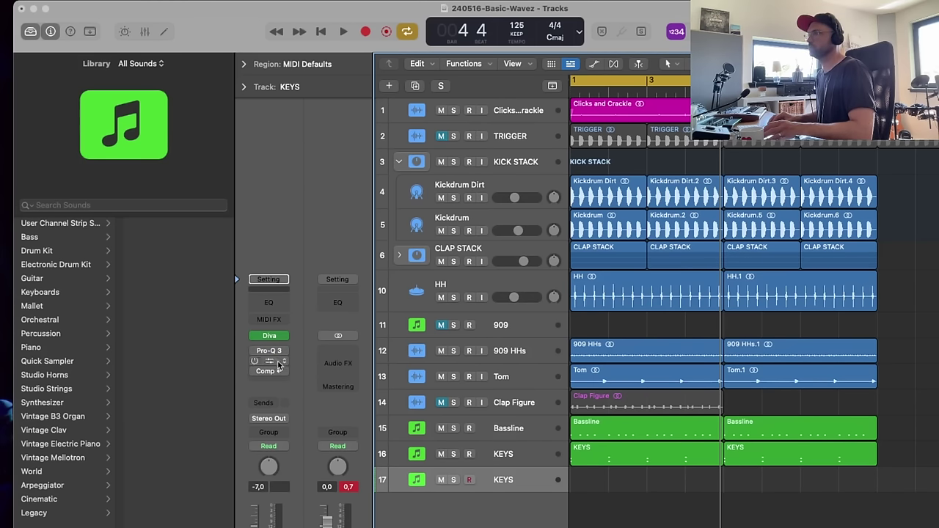
- Try the Diva presets BW AE KEYS Vega and BW AE LEAD Alcmene on the duplicate, and raise its volume to -3.3 dB during playback
{"action": "left_click", "coordinate": [270, 337]}
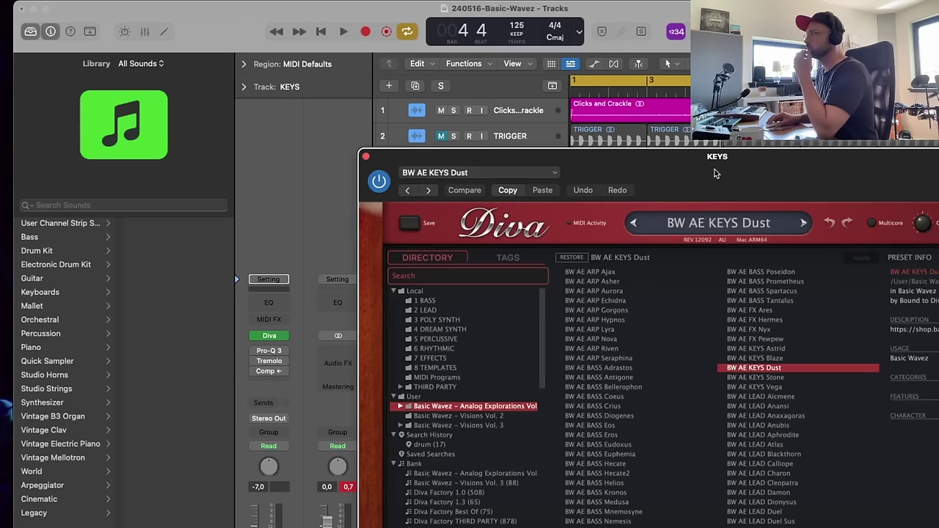
{"action": "left_click_drag", "start_coordinate": [715, 173], "coordinate": [599, 25]}
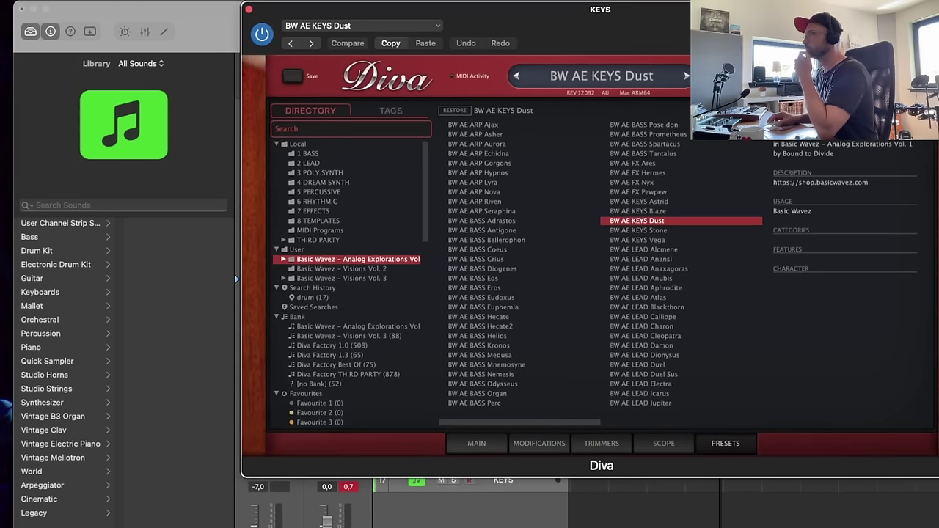
{"action": "left_click_drag", "start_coordinate": [517, 35], "coordinate": [631, 35]}
{"action": "left_click", "coordinate": [765, 240]}
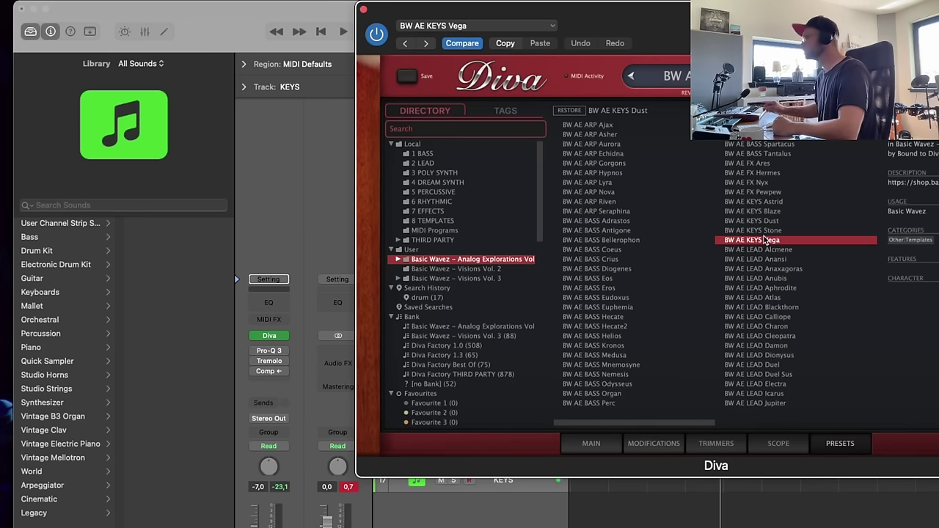
{"action": "left_click", "coordinate": [767, 251]}
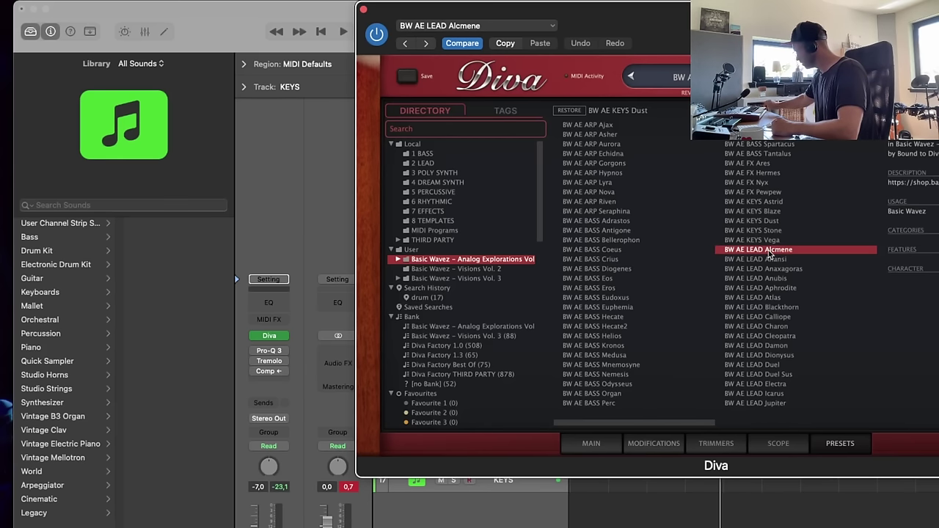
{"action": "key", "text": "space"}
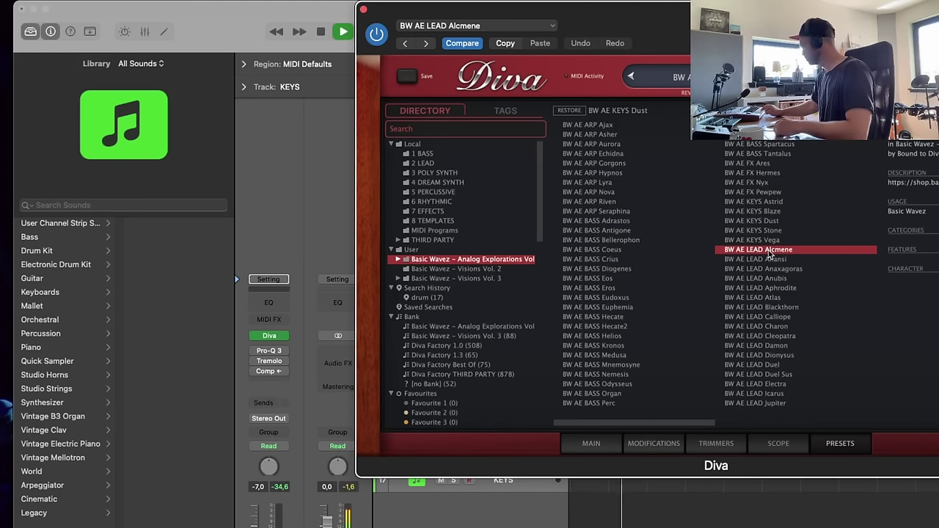
{"action": "left_click", "coordinate": [369, 513]}
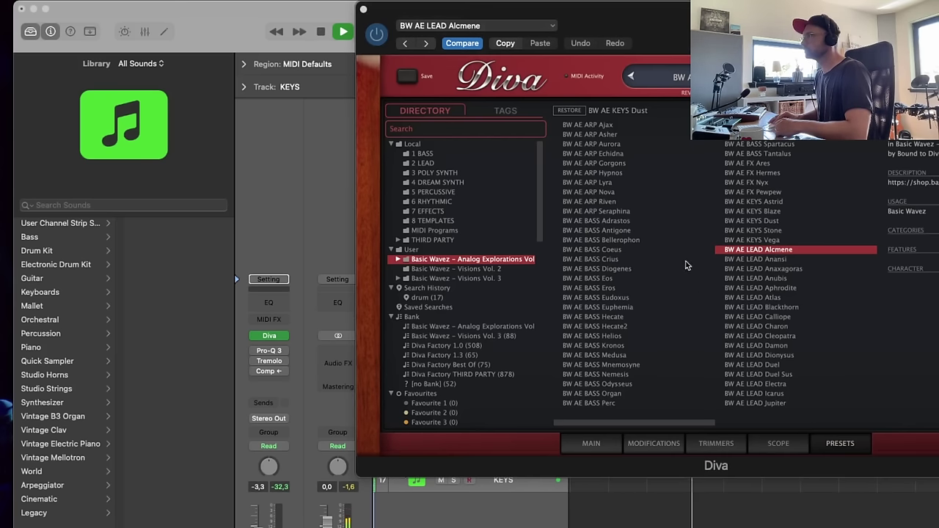
- Audition the Diva lead presets from BW AE LEAD Anansi onward, keep BW AE LEAD Calliope, and stop playback with Diva closed
{"action": "left_click", "coordinate": [784, 260]}
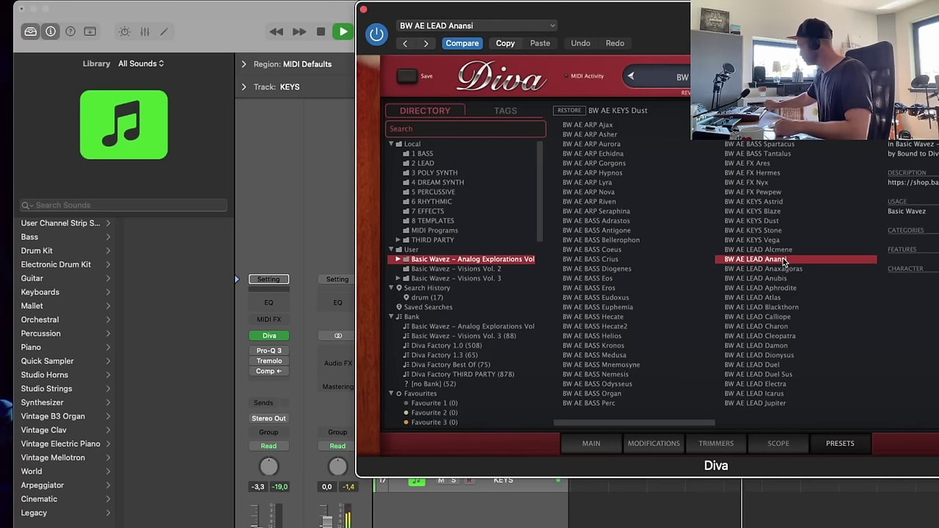
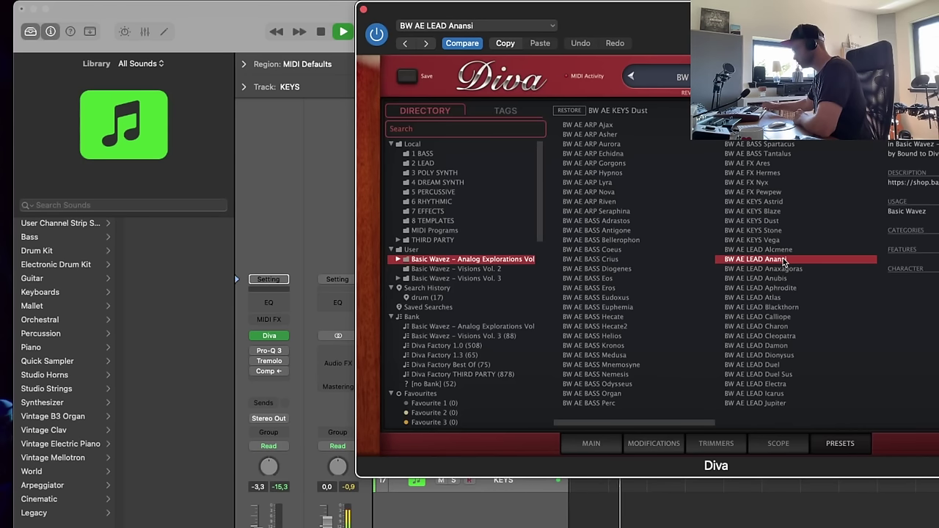
{"action": "left_click", "coordinate": [784, 270]}
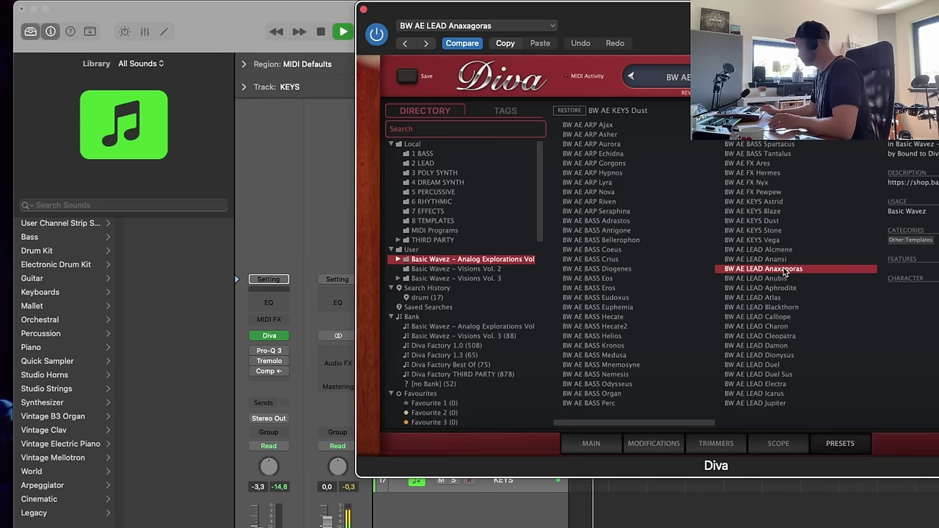
{"action": "left_click", "coordinate": [781, 280]}
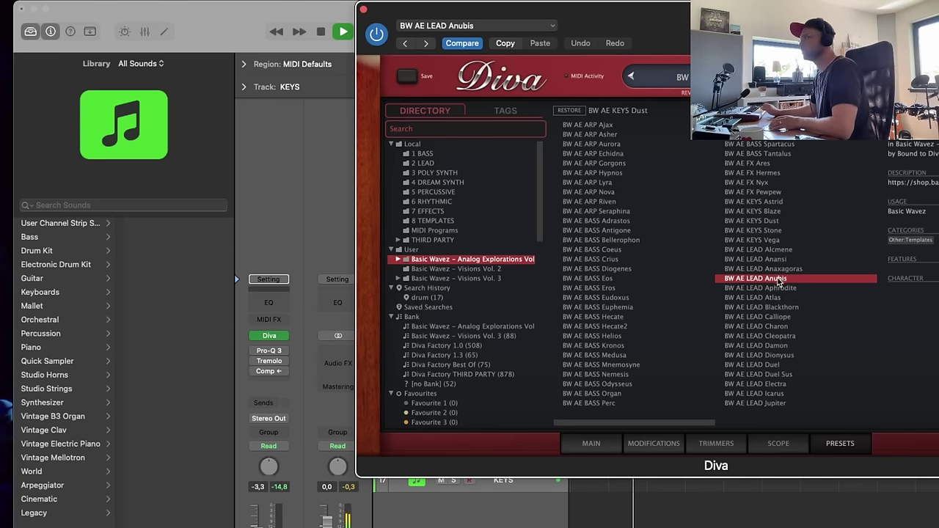
{"action": "left_click", "coordinate": [776, 297]}
{"action": "left_click", "coordinate": [778, 289]}
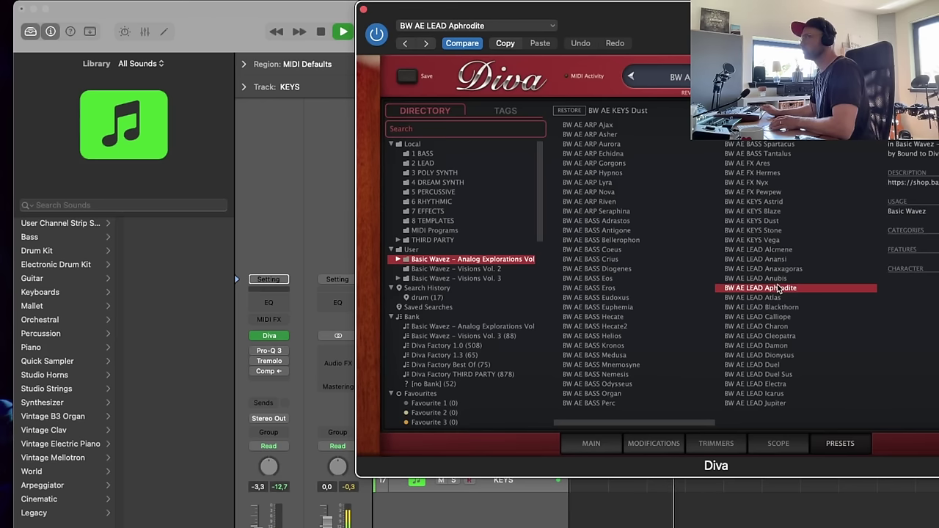
{"action": "left_click", "coordinate": [777, 308]}
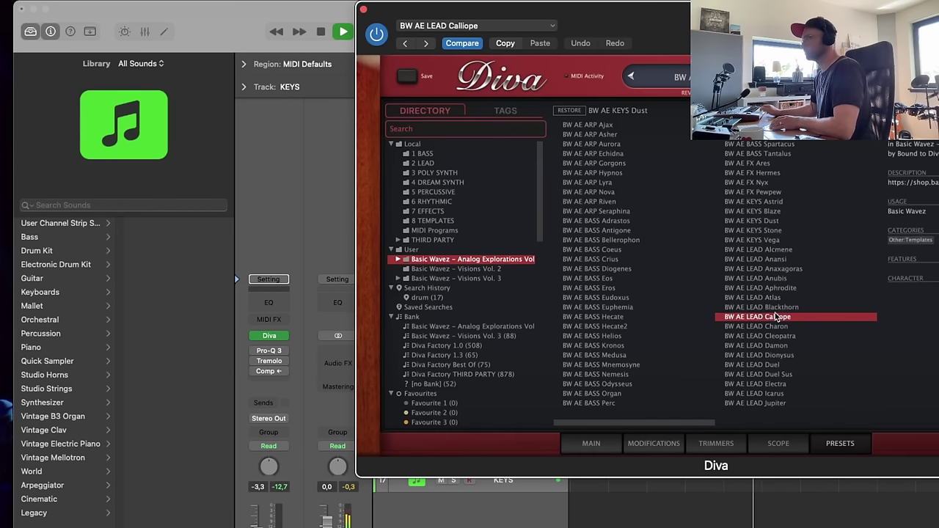
{"action": "left_click", "coordinate": [777, 316]}
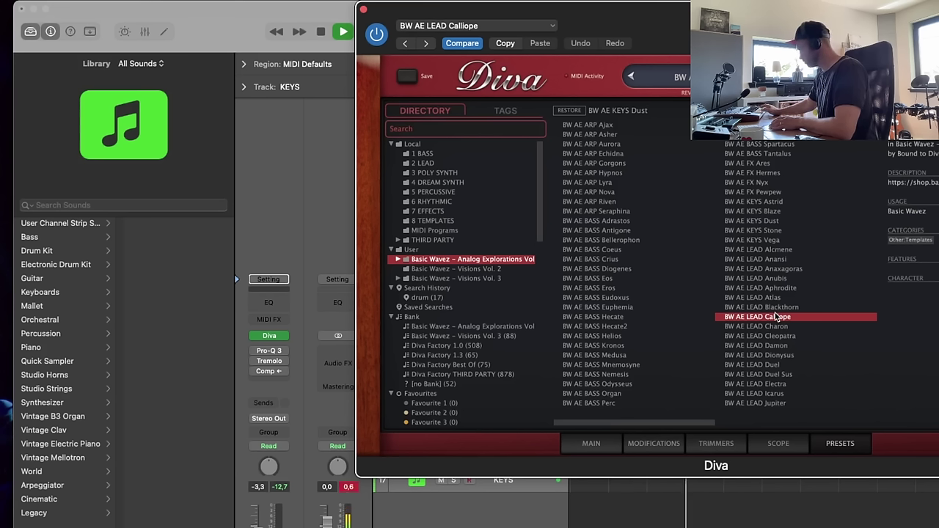
{"action": "key", "text": "space"}
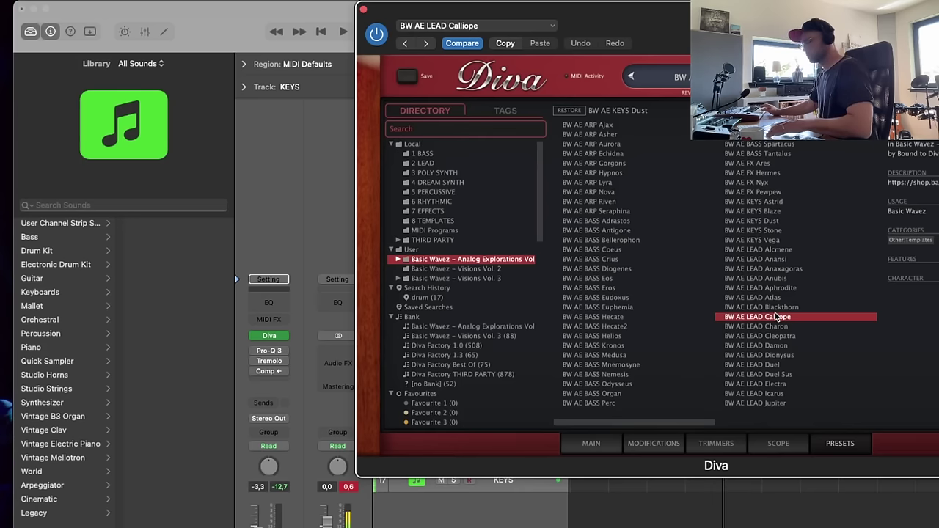
{"action": "left_click", "coordinate": [363, 9]}
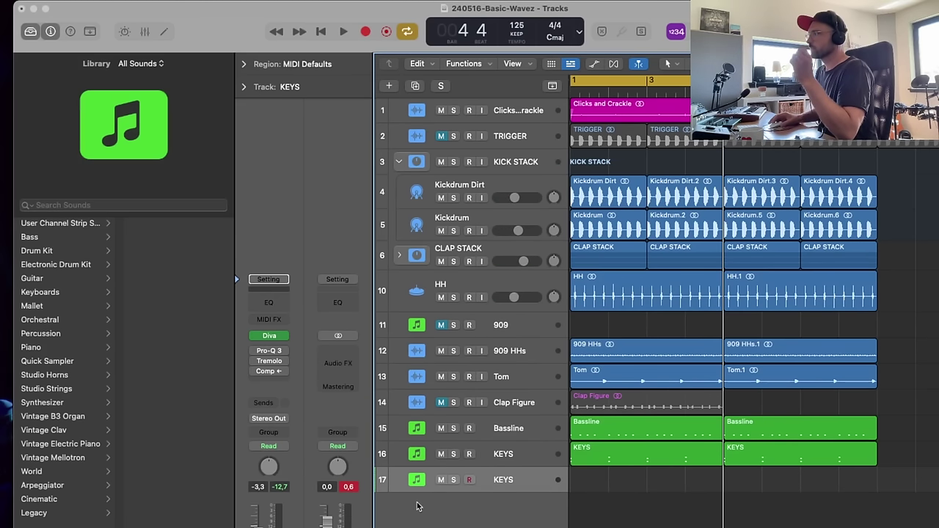
- Record one sustained note across bars 1 to 4 on the duplicated KEYS track, and check it in the Piano Roll
{"action": "left_click", "coordinate": [453, 480]}
{"action": "left_click", "coordinate": [454, 481]}
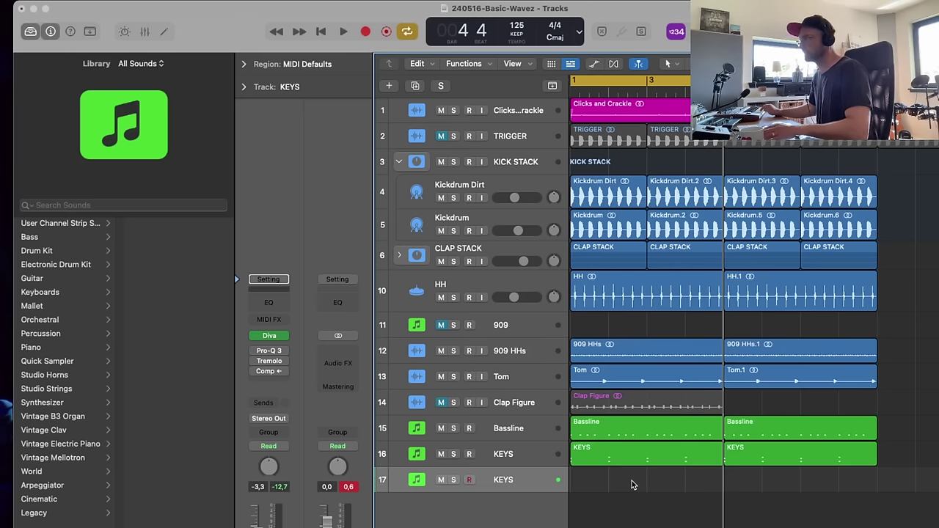
{"action": "key", "text": "r"}
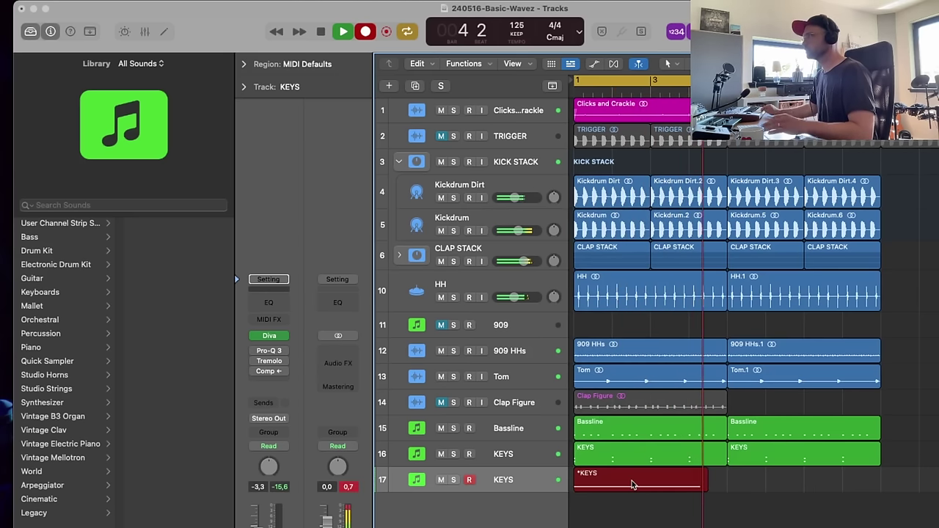
{"action": "key", "text": "space"}
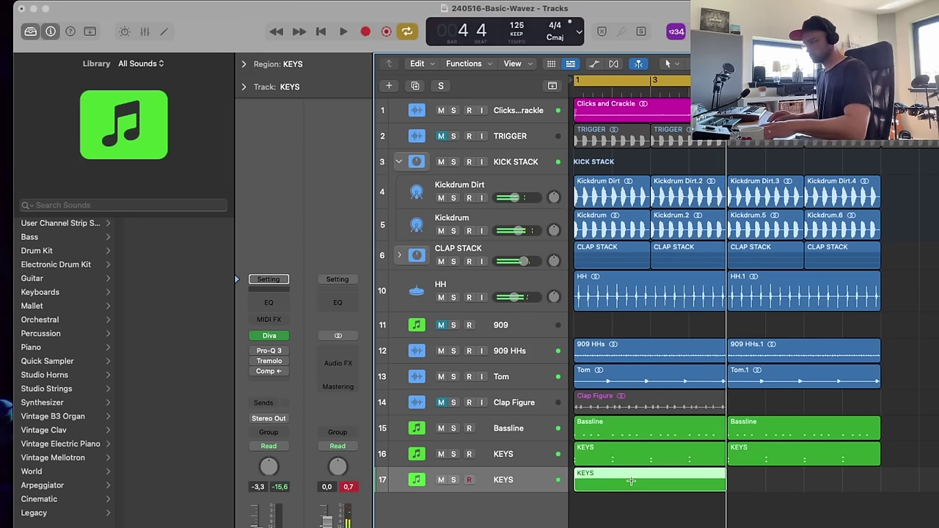
{"action": "double_click", "coordinate": [631, 481]}
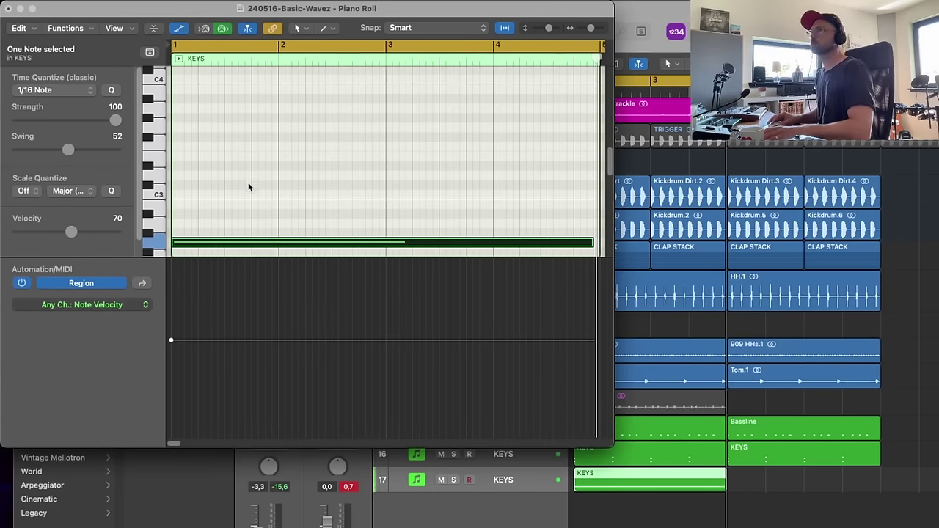
{"action": "left_click_drag", "start_coordinate": [224, 183], "coordinate": [240, 266]}
{"action": "left_click", "coordinate": [9, 9]}
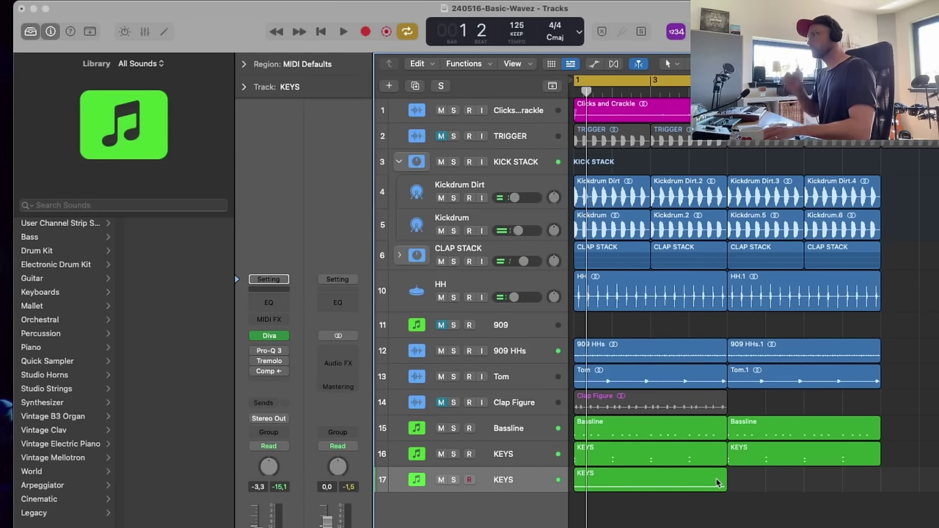
- Lower Diva's filter cutoff slightly on the duplicated KEYS track during soloed playback, with playback stopped and Diva closed at the end
{"action": "left_click", "coordinate": [271, 336]}
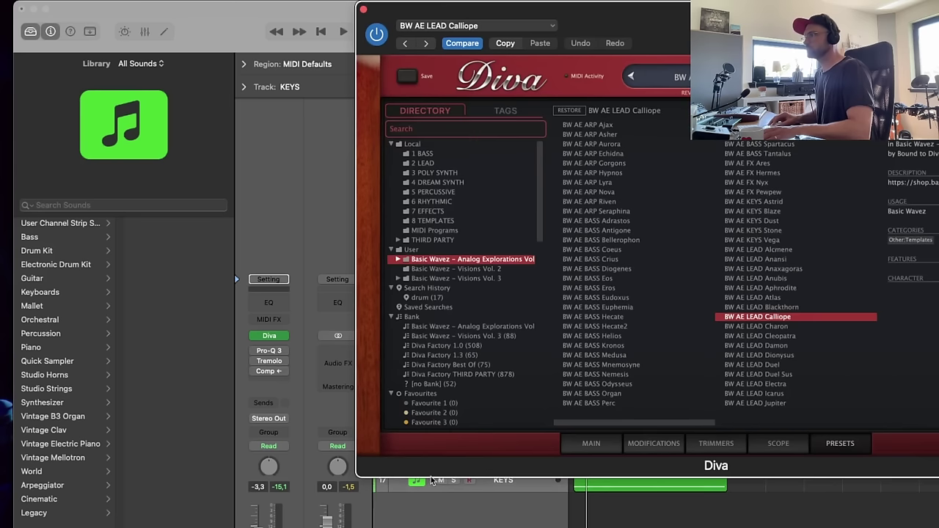
{"action": "key", "text": "space"}
{"action": "left_click", "coordinate": [591, 443]}
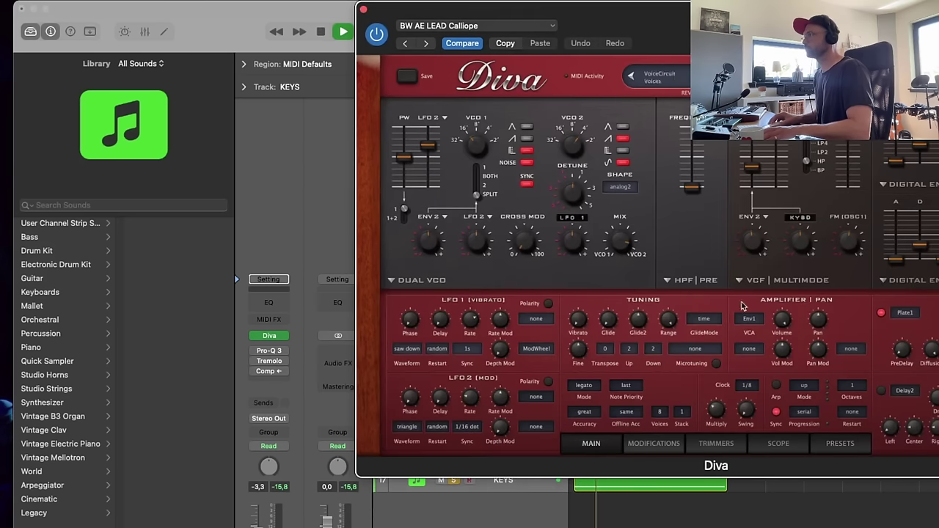
{"action": "left_click_drag", "start_coordinate": [751, 167], "coordinate": [749, 180]}
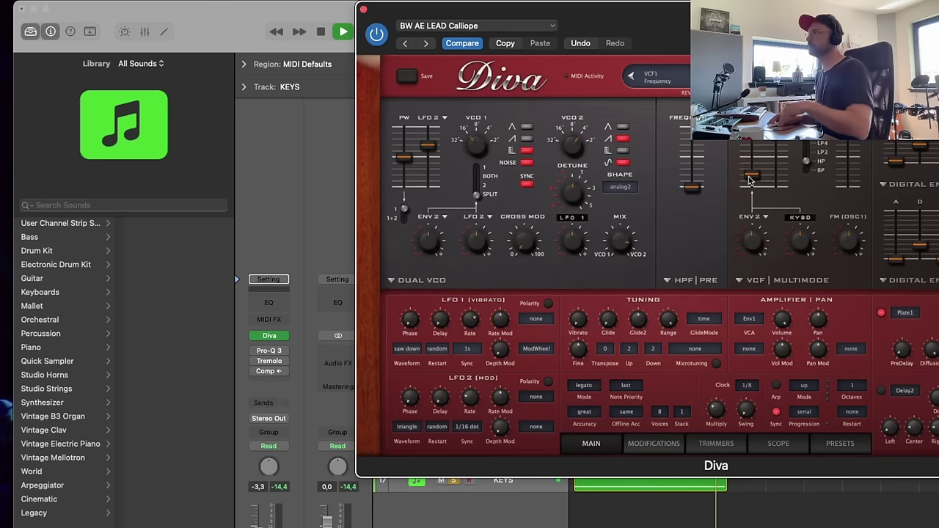
{"action": "mouse_move", "coordinate": [750, 181]}
{"action": "left_mouse_down"}
{"action": "mouse_move", "coordinate": [750, 166]}
{"action": "mouse_move", "coordinate": [749, 179]}
{"action": "left_mouse_up"}
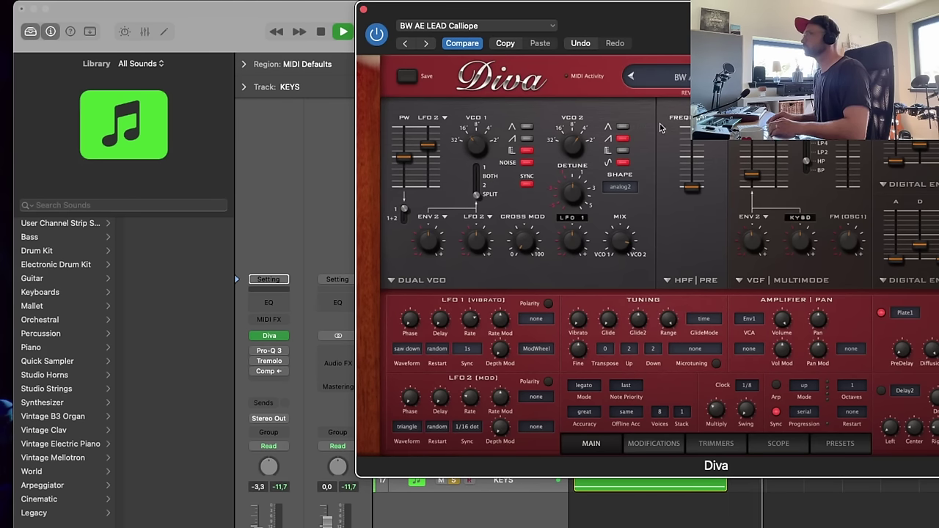
{"action": "key", "text": "space"}
{"action": "left_click", "coordinate": [364, 10]}
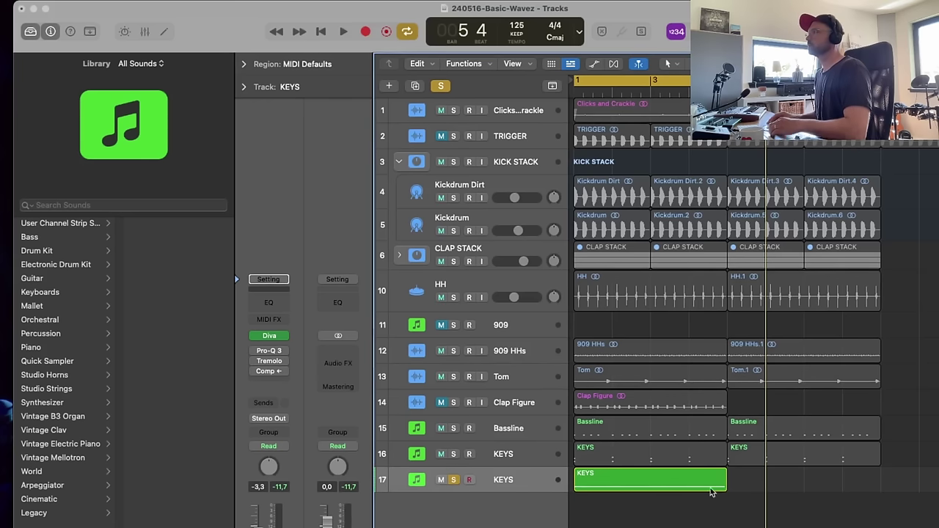
- Bounce the sustained KEYS region in place to a new track named Atmo, muting the source region
{"action": "left_click", "coordinate": [645, 476]}
{"action": "right_click", "coordinate": [640, 479]}
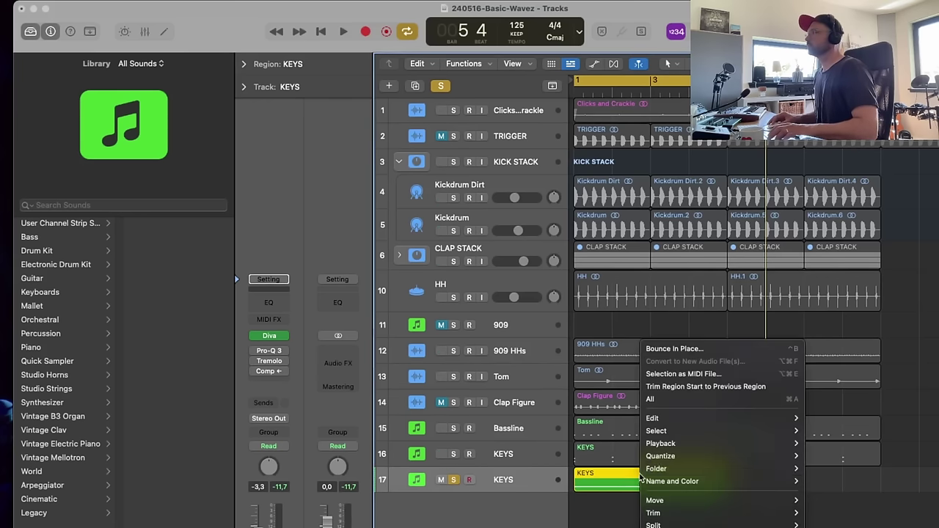
{"action": "left_click", "coordinate": [674, 348]}
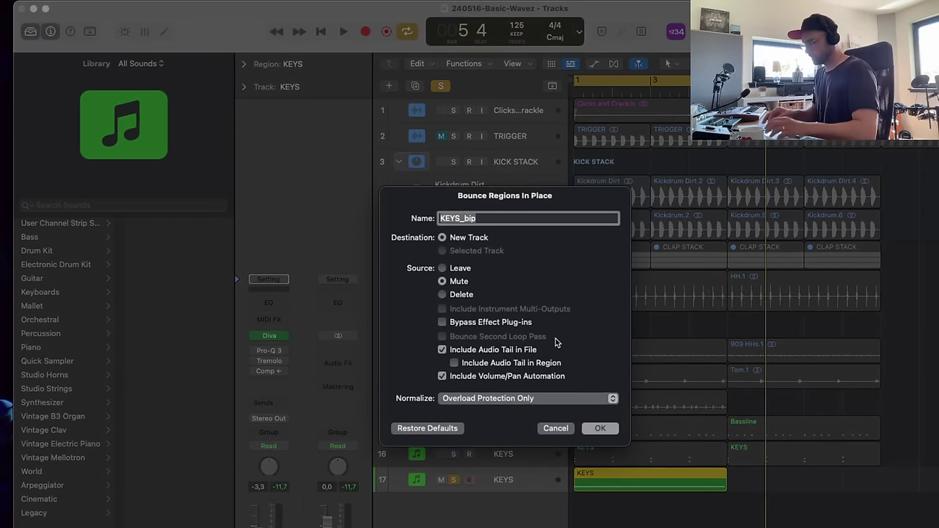
{"action": "type", "text": "A"}
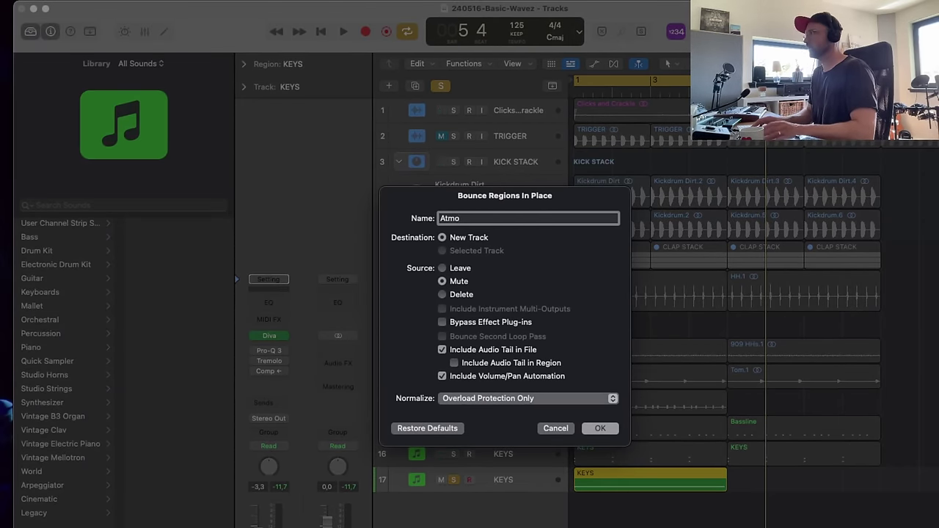
{"action": "type", "text": "tmo"}
{"action": "key", "text": "Return"}
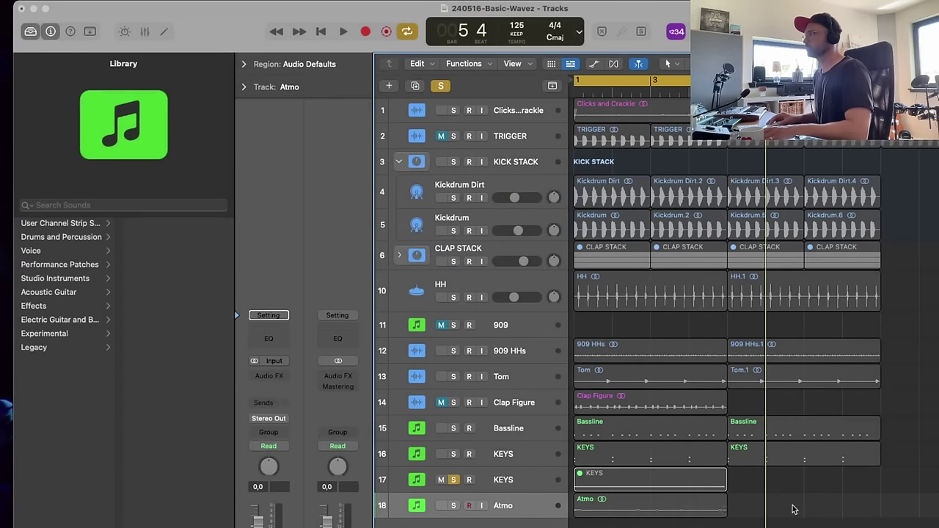
- Unsolo and mute the source KEYS track, and briefly play the full mix with the Atmo region
{"action": "left_click", "coordinate": [658, 508]}
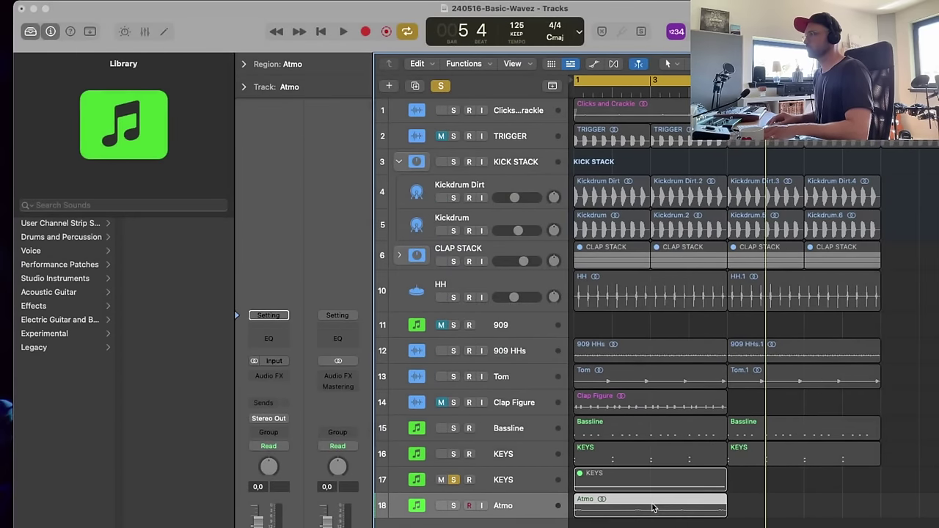
{"action": "left_click", "coordinate": [452, 480]}
{"action": "key", "text": "space"}
{"action": "key", "text": "space"}
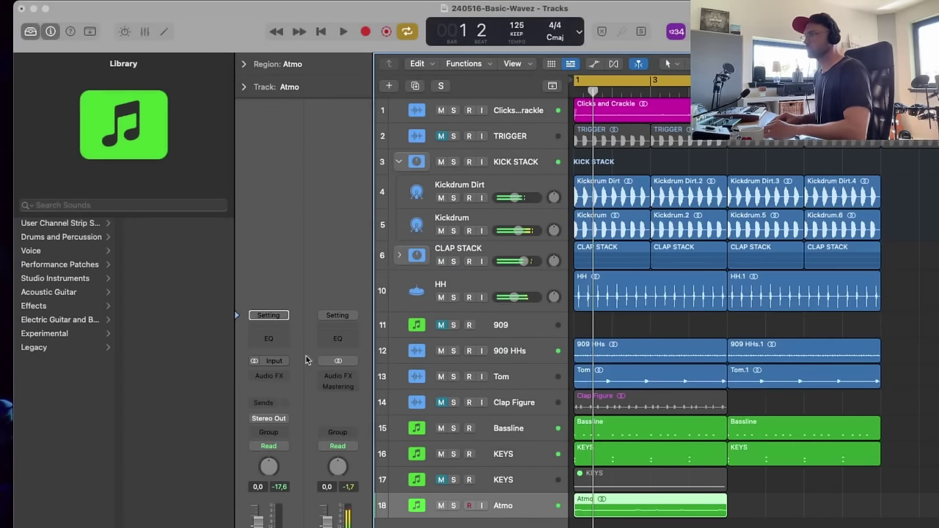
- Add a Channel EQ to the Atmo track with the low cut at about 300 Hz, and check it during playback
{"action": "left_click", "coordinate": [268, 339]}
{"action": "left_click", "coordinate": [393, 210]}
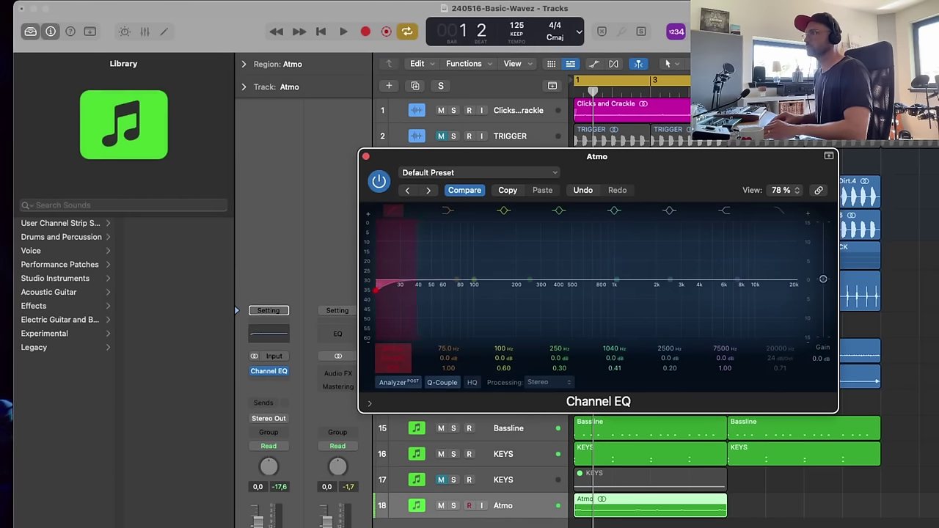
{"action": "left_click_drag", "start_coordinate": [376, 289], "coordinate": [544, 292]}
{"action": "key", "text": "space"}
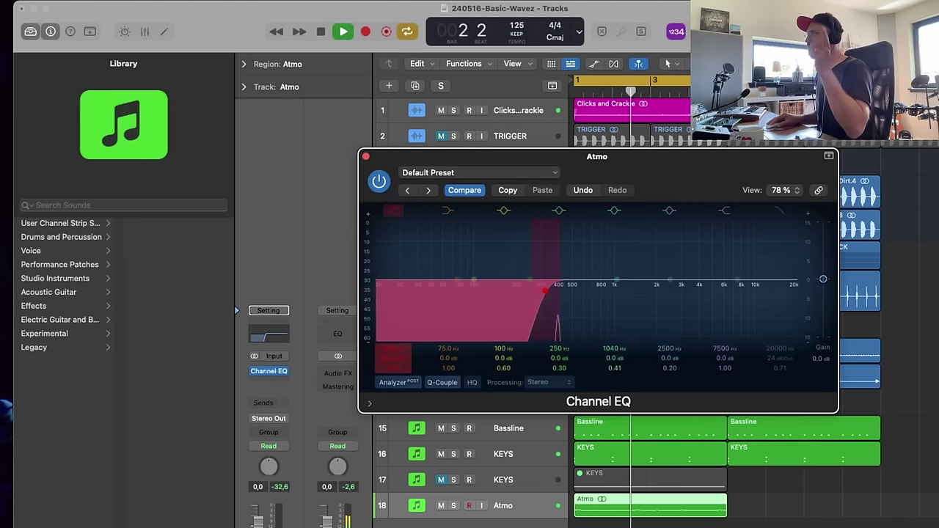
{"action": "left_click", "coordinate": [393, 211]}
{"action": "left_click", "coordinate": [366, 156]}
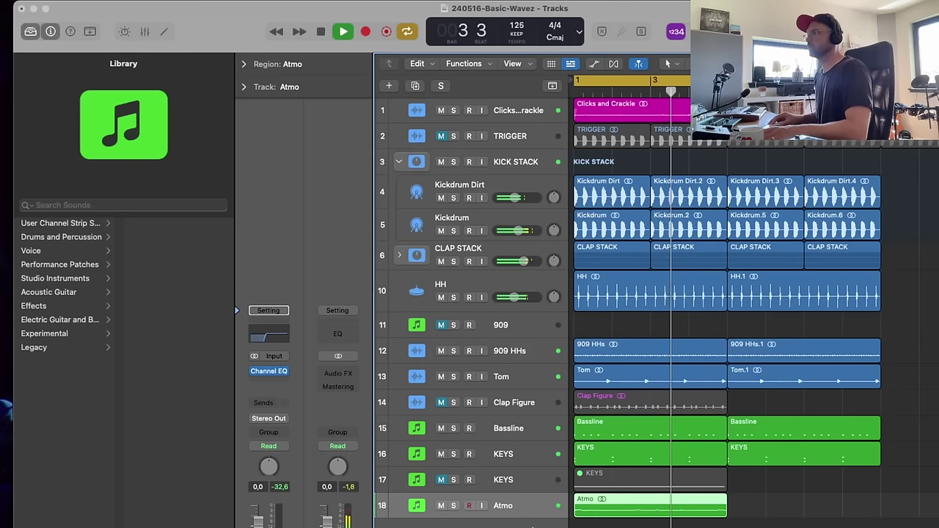
- Stop playback and copy the Atmo region to bars 5 to 8 on the same track
{"action": "key", "text": "space"}
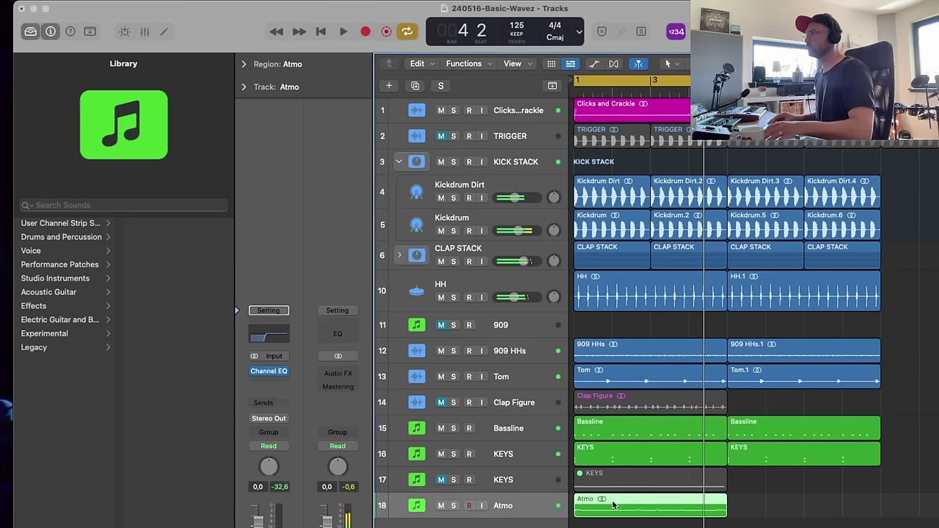
{"action": "left_click_drag", "start_coordinate": [613, 505], "coordinate": [767, 499]}
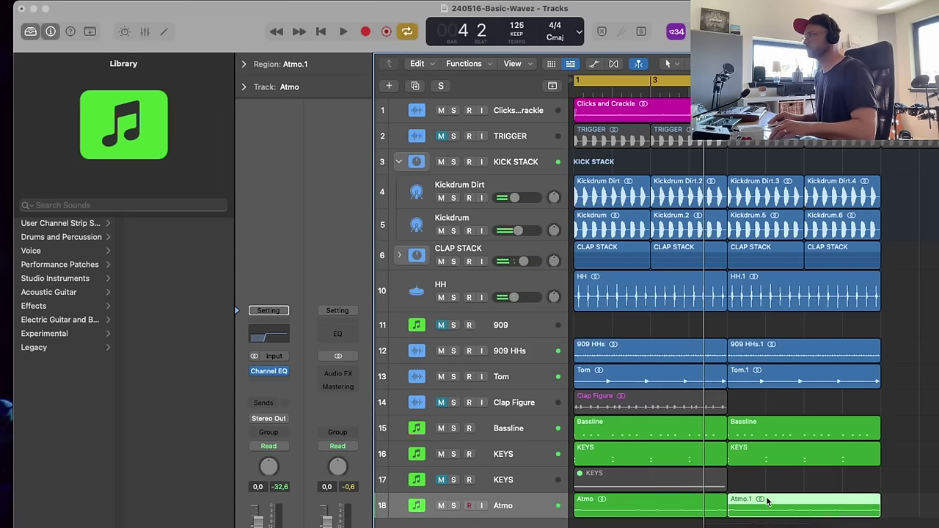
{"action": "left_click", "coordinate": [759, 487]}
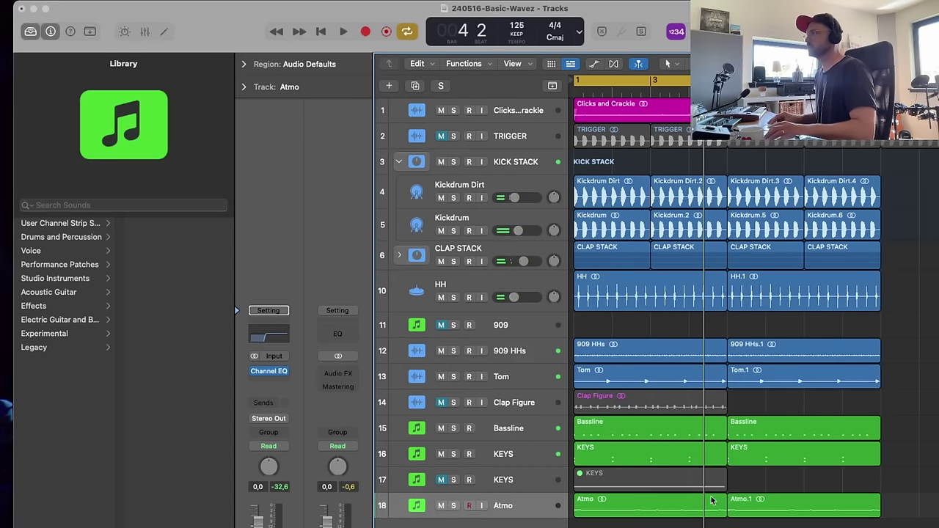
- Add a stereo Compressor to the Atmo track with side chain Audio 1 and the SIDECHAIN preset
{"action": "left_click", "coordinate": [268, 379]}
{"action": "mouse_move", "coordinate": [276, 394]}
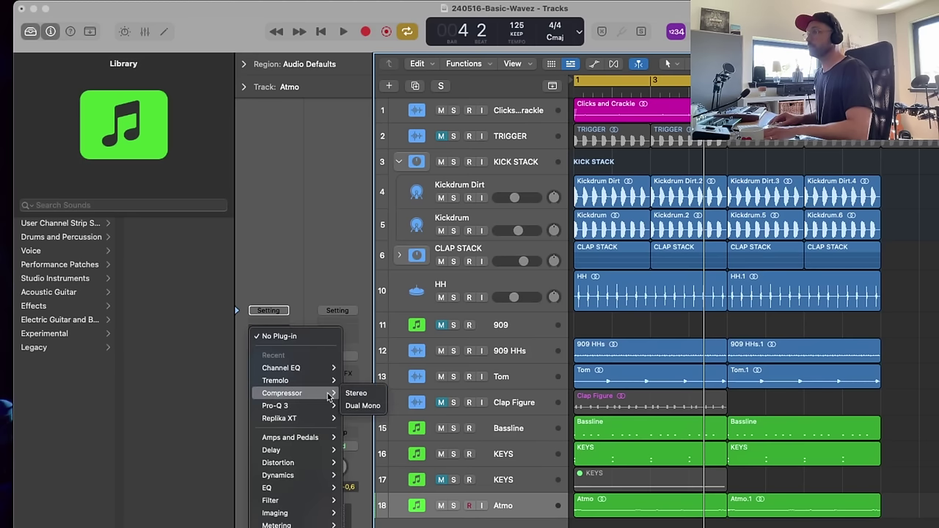
{"action": "left_click", "coordinate": [358, 392]}
{"action": "left_click", "coordinate": [916, 172]}
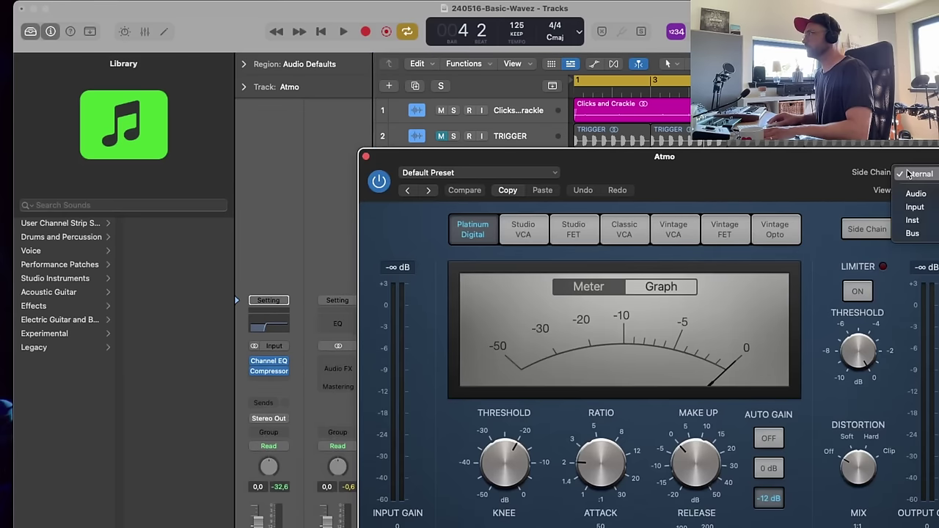
{"action": "left_click", "coordinate": [587, 170]}
{"action": "left_click", "coordinate": [503, 174]}
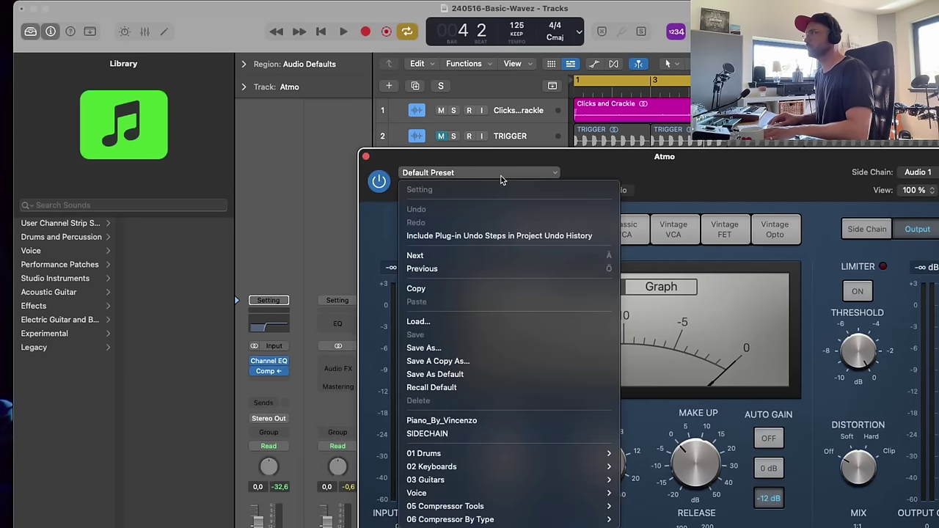
{"action": "left_click", "coordinate": [426, 434]}
- Lower the Atmo compressor's threshold slightly during playback, with the plug-in closed and playback stopped at the end
{"action": "key", "text": "space"}
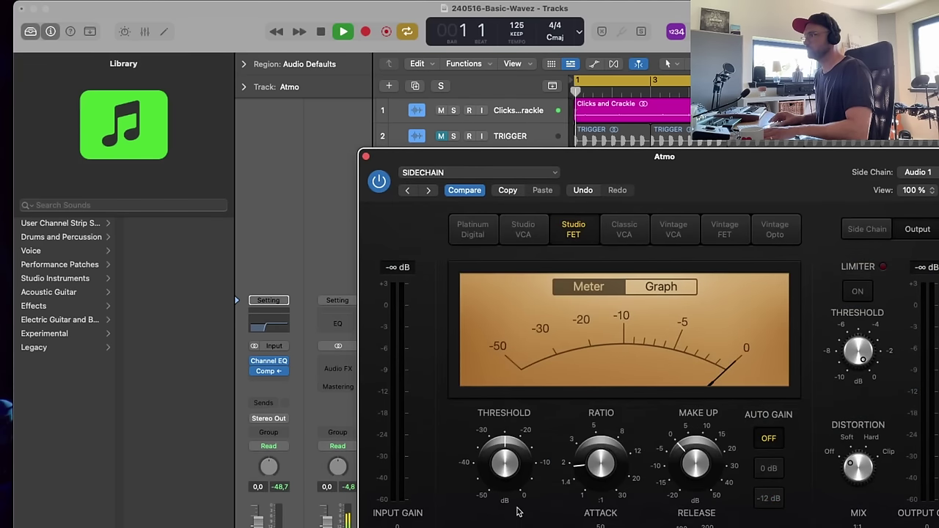
{"action": "left_click_drag", "start_coordinate": [506, 470], "coordinate": [505, 475]}
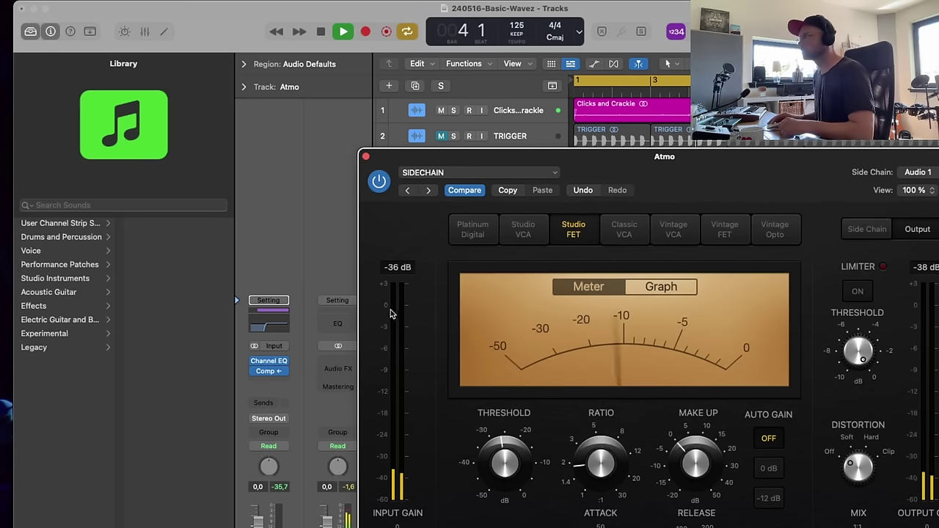
{"action": "left_click", "coordinate": [365, 156]}
{"action": "key", "text": "space"}
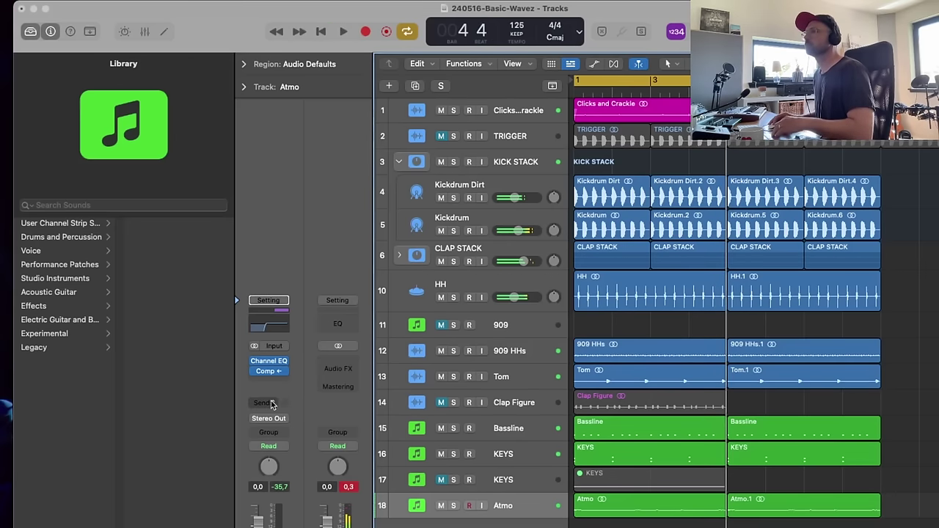
- Send the Atmo track to Bus 4 (Music Club) and set the send level to -11.1 dB during playback
{"action": "left_click", "coordinate": [282, 402]}
{"action": "mouse_move", "coordinate": [283, 422]}
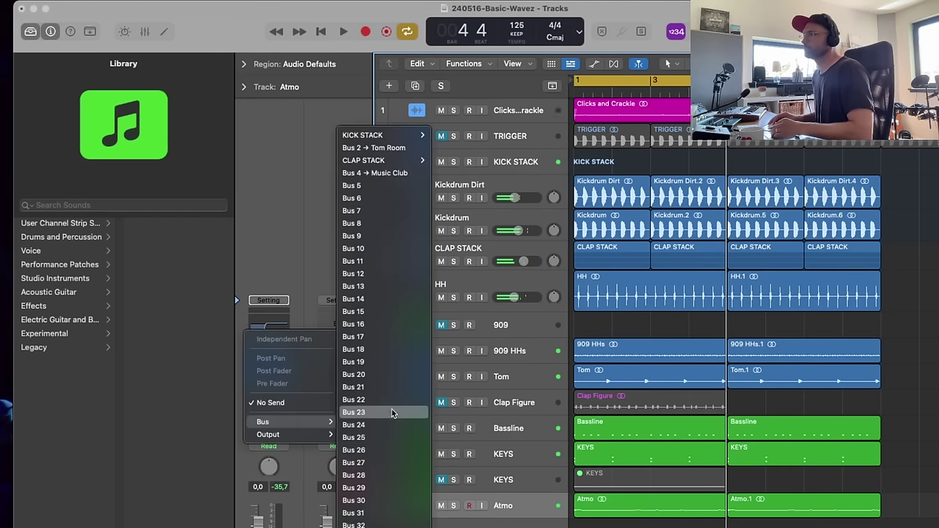
{"action": "left_click", "coordinate": [374, 174]}
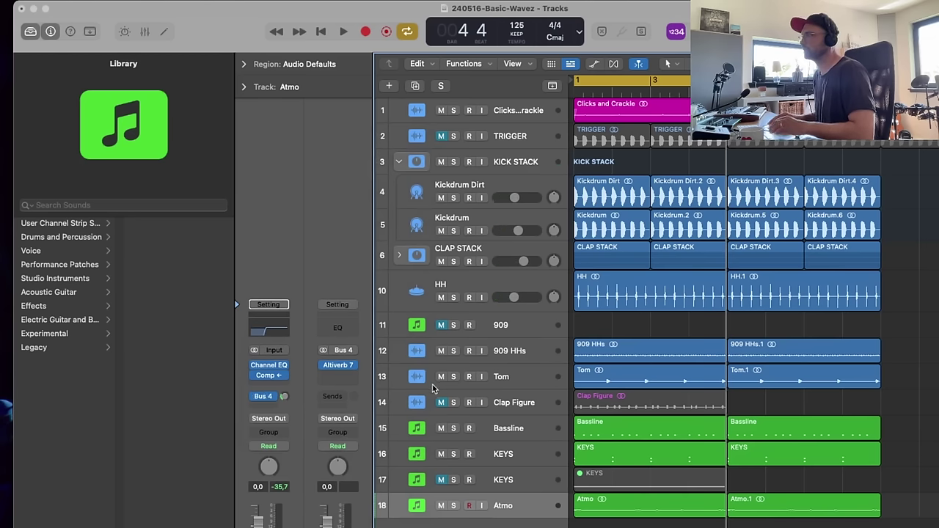
{"action": "key", "text": "space"}
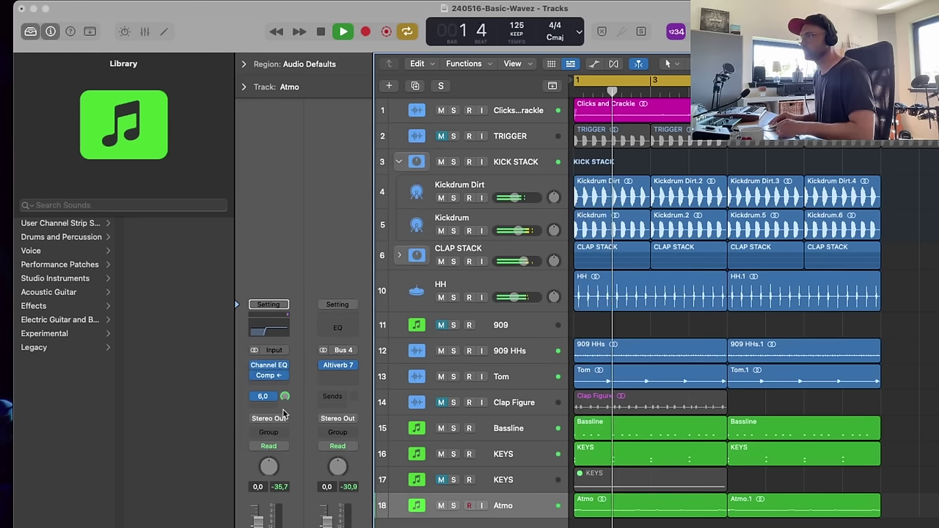
{"action": "left_click_drag", "start_coordinate": [283, 415], "coordinate": [279, 471]}
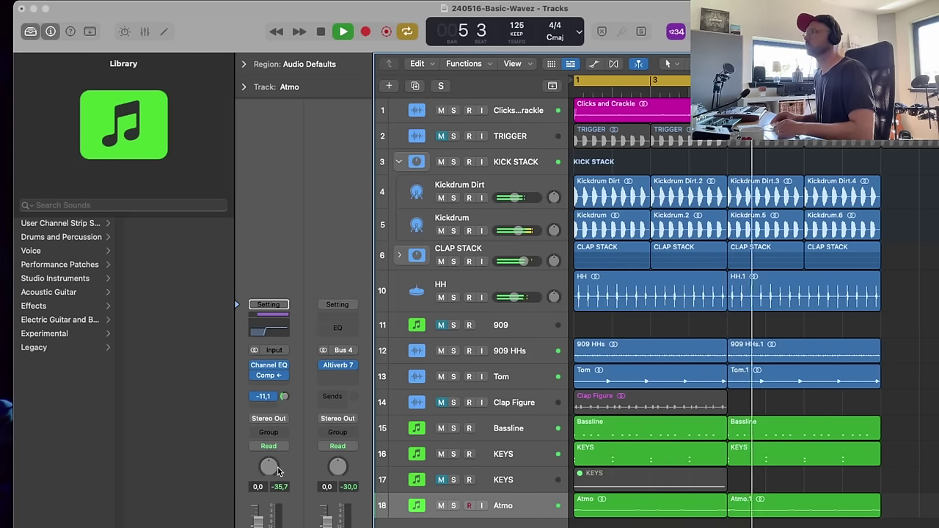
- Insert a Tremolo between the Channel EQ and Compressor on the Atmo track, and load the MONTE TIP preset
{"action": "scroll", "coordinate": [269, 381], "scroll_direction": "down", "scroll_amount": 1}
{"action": "left_click", "coordinate": [270, 373]}
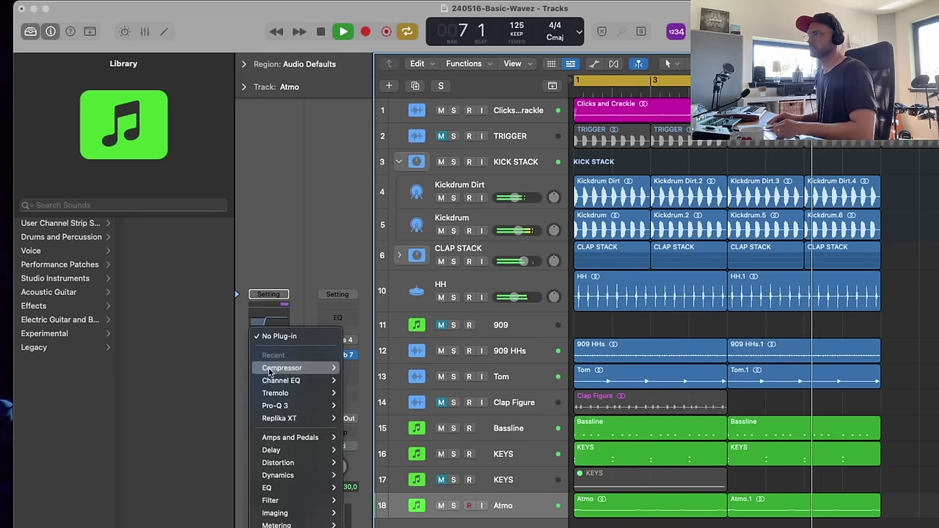
{"action": "mouse_move", "coordinate": [294, 392]}
{"action": "left_click", "coordinate": [356, 390]}
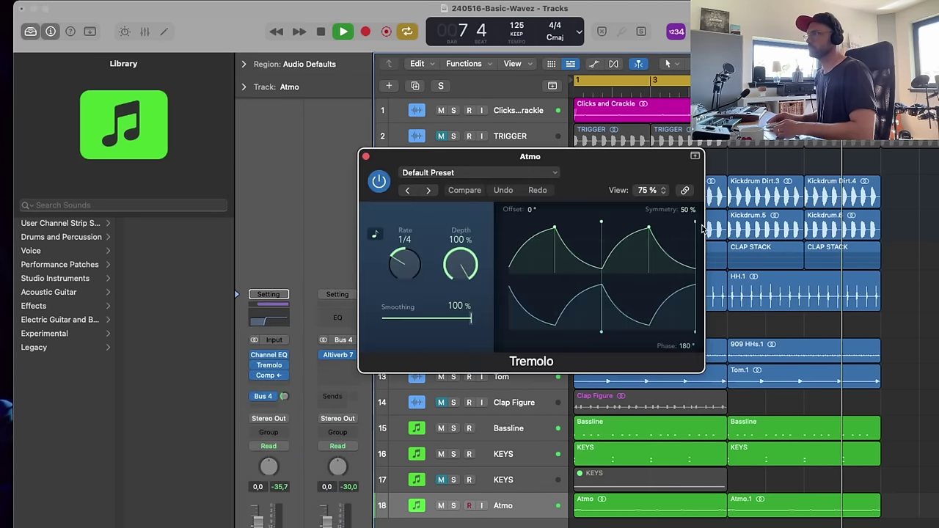
{"action": "left_click", "coordinate": [513, 173]}
{"action": "left_click", "coordinate": [445, 432]}
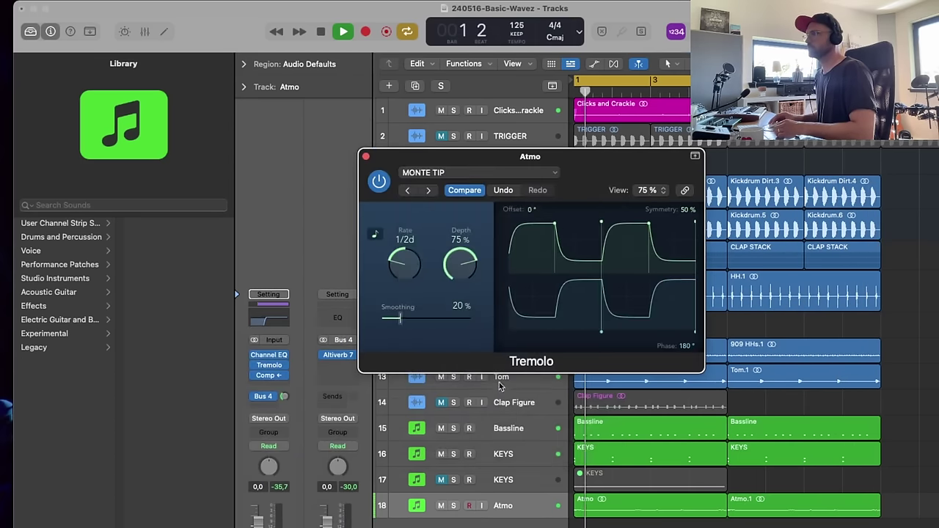
- Reduce the Tremolo's depth to 26%, close it and lower the Atmo track's volume to -4.1 dB
{"action": "left_click_drag", "start_coordinate": [459, 264], "coordinate": [453, 291]}
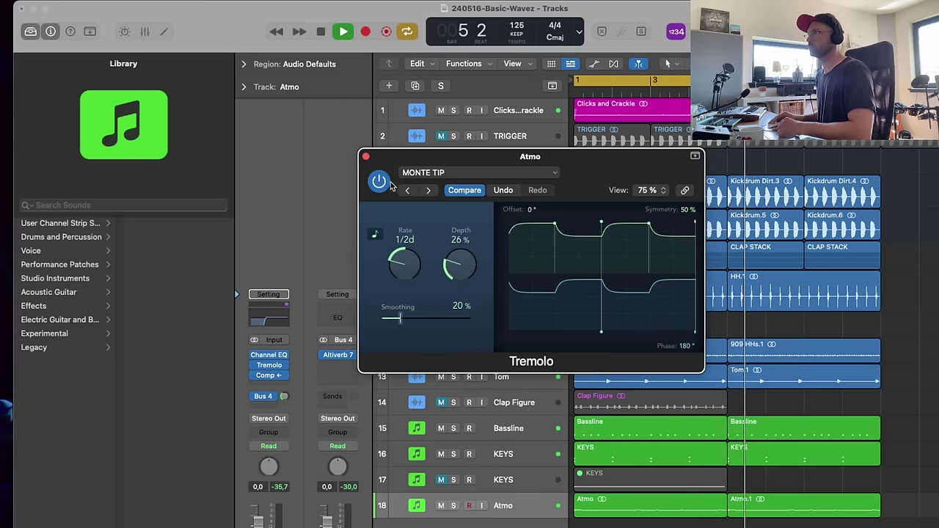
{"action": "key", "text": "super+w"}
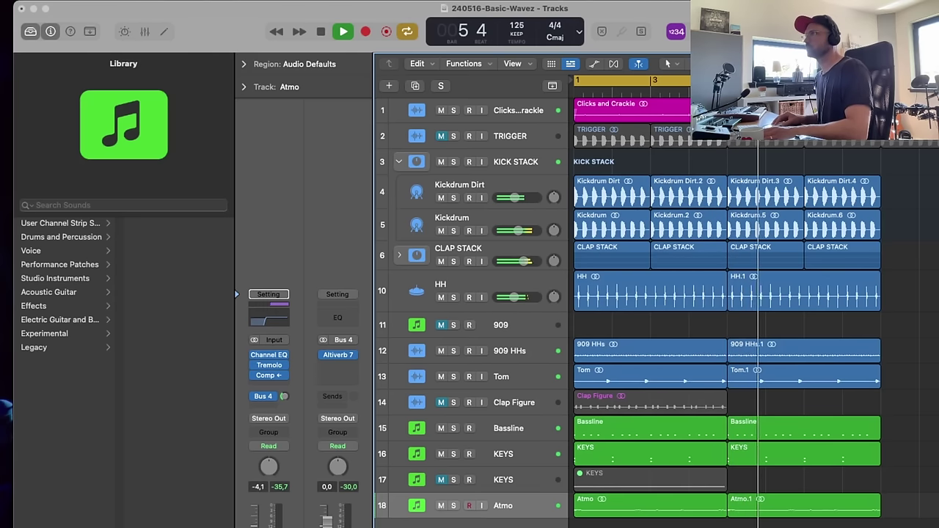
- Save the project and stop playback with the original KEYS track selected
{"action": "left_click", "coordinate": [87, 2]}
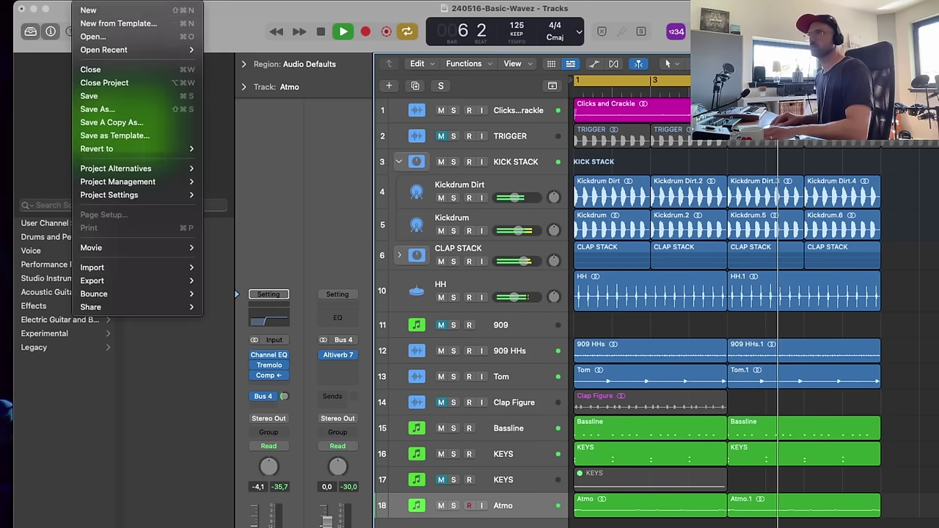
{"action": "left_click", "coordinate": [110, 95]}
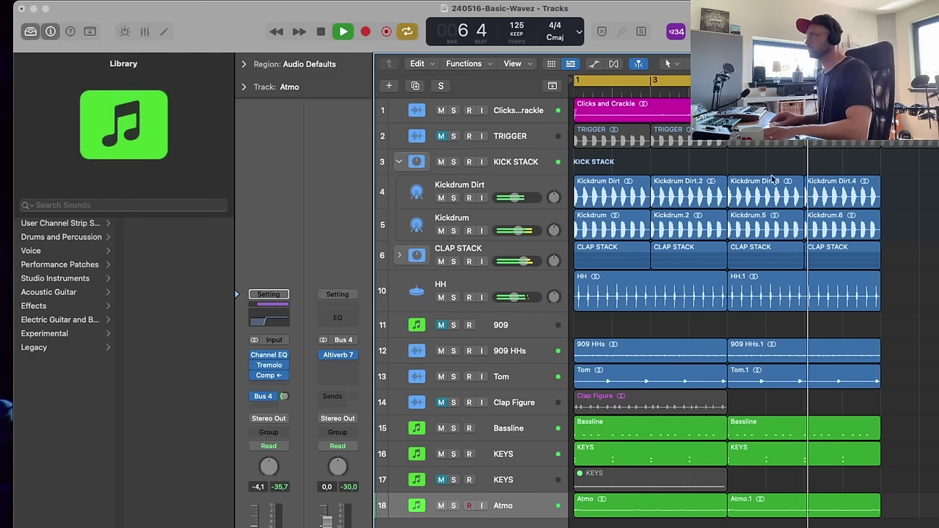
{"action": "left_click", "coordinate": [549, 453]}
{"action": "key", "text": "space"}
{"action": "left_click", "coordinate": [731, 478]}
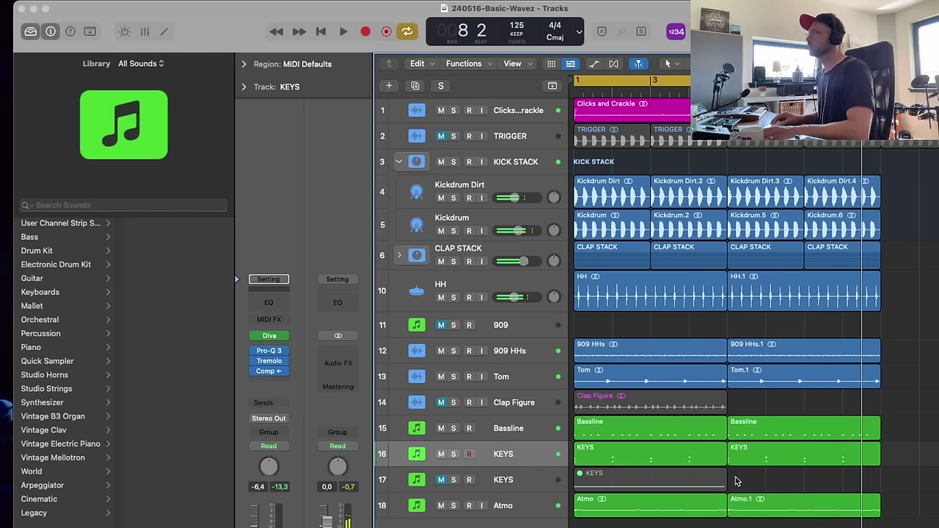
- Delete the muted region from the duplicate KEYS track, unmute that track and select the original KEYS track
{"action": "left_click", "coordinate": [723, 478]}
{"action": "key", "text": "Delete"}
{"action": "left_click", "coordinate": [440, 490]}
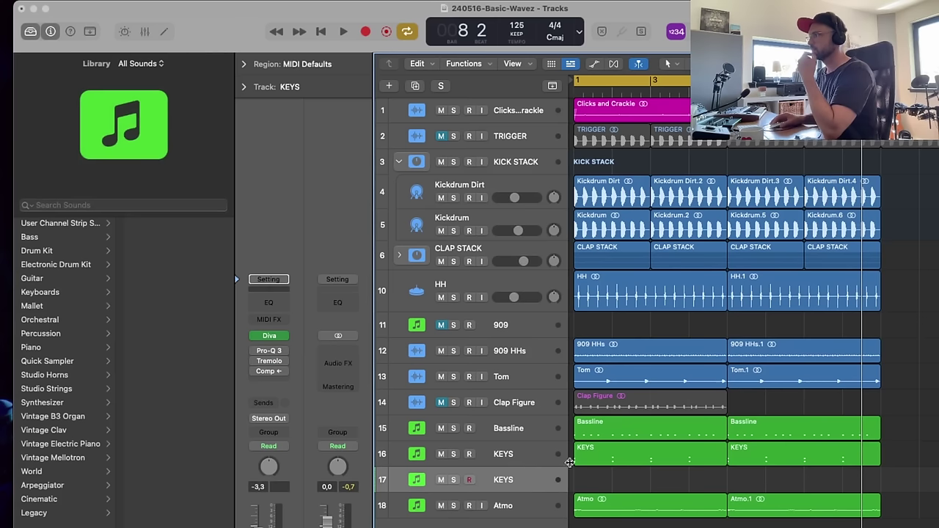
{"action": "key", "text": "super+Left"}
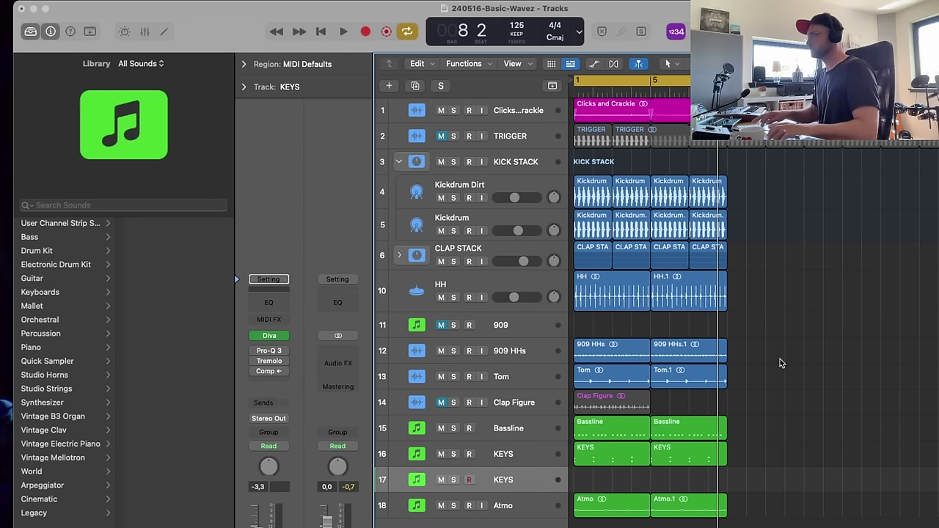
{"action": "key", "text": "super+Up"}
{"action": "key", "text": "super+Right"}
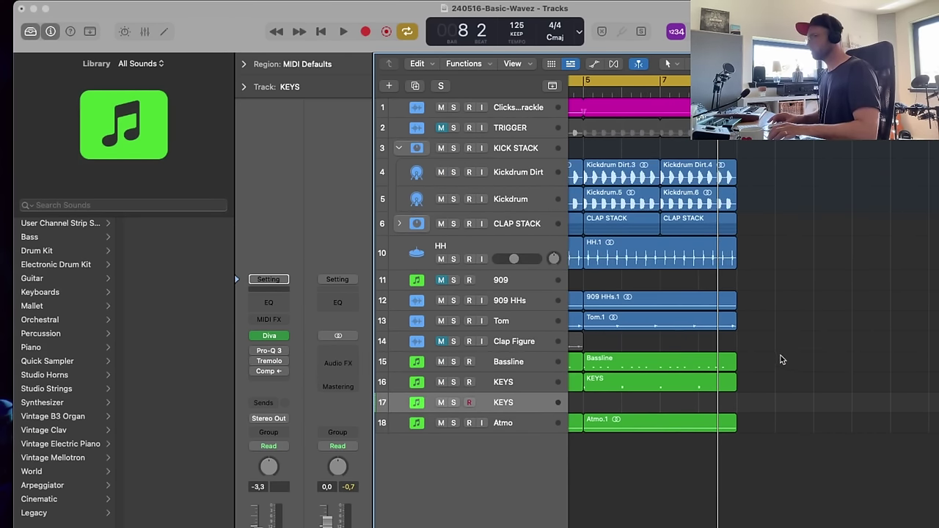
{"action": "scroll", "coordinate": [781, 360], "scroll_direction": "left", "scroll_amount": 8}
{"action": "left_click", "coordinate": [528, 383]}
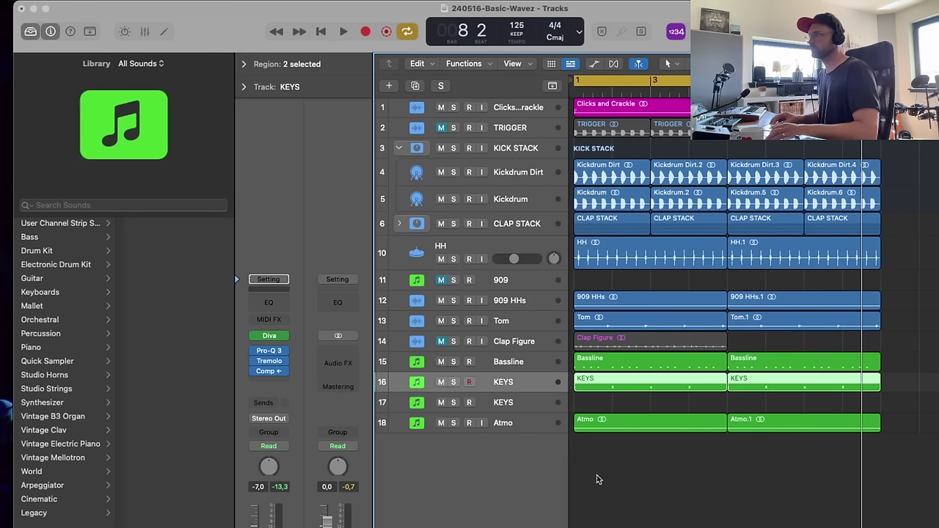
- Copy the Clap Figure region to bar 5 and play the track unmuted with its volume at -5.4 dB
{"action": "left_click", "coordinate": [639, 398]}
{"action": "left_click_drag", "start_coordinate": [672, 338], "coordinate": [655, 346]}
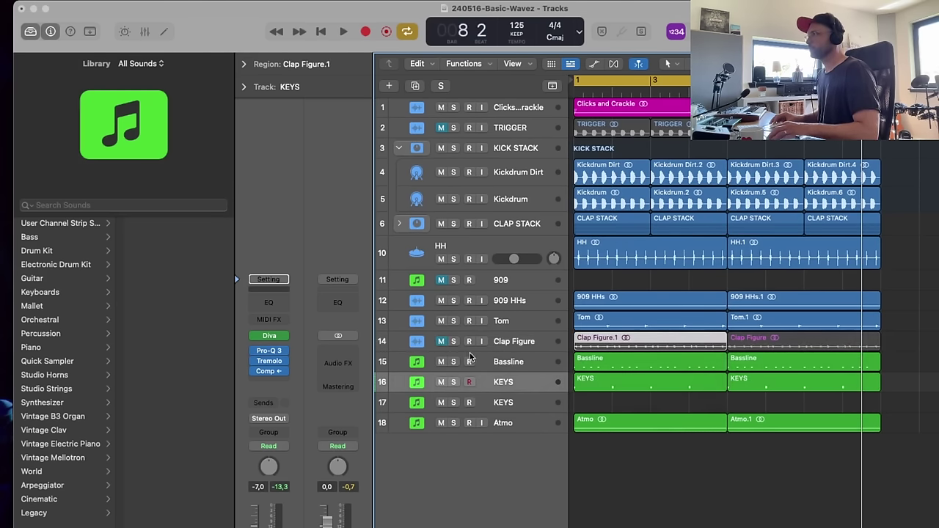
{"action": "left_click", "coordinate": [534, 347]}
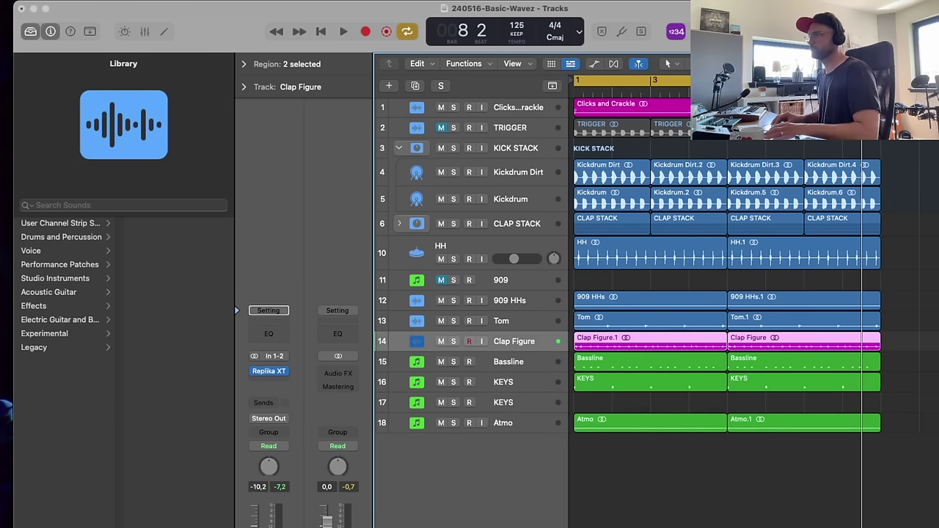
{"action": "key", "text": "space"}
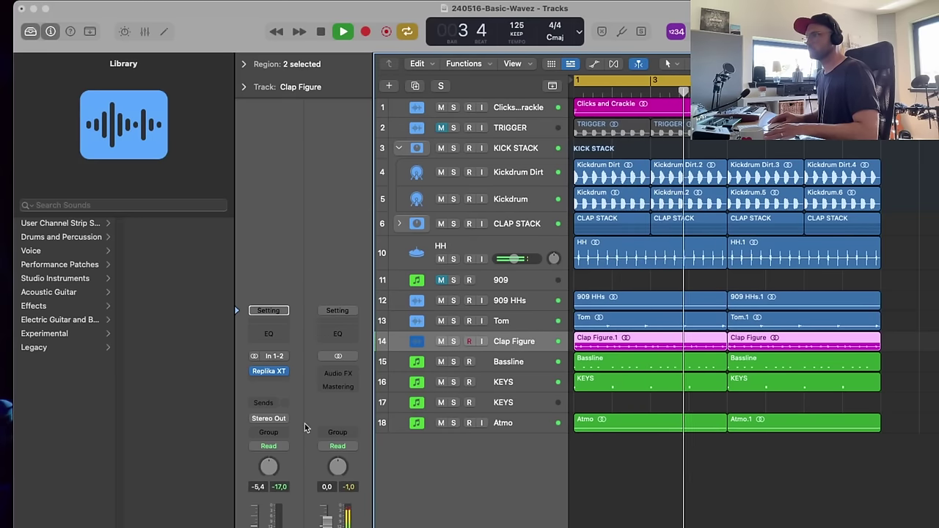
- Adjust the Replika XT delay mix on the Clap Figure track during playback, close the plug-in and mute the track
{"action": "left_click", "coordinate": [267, 371]}
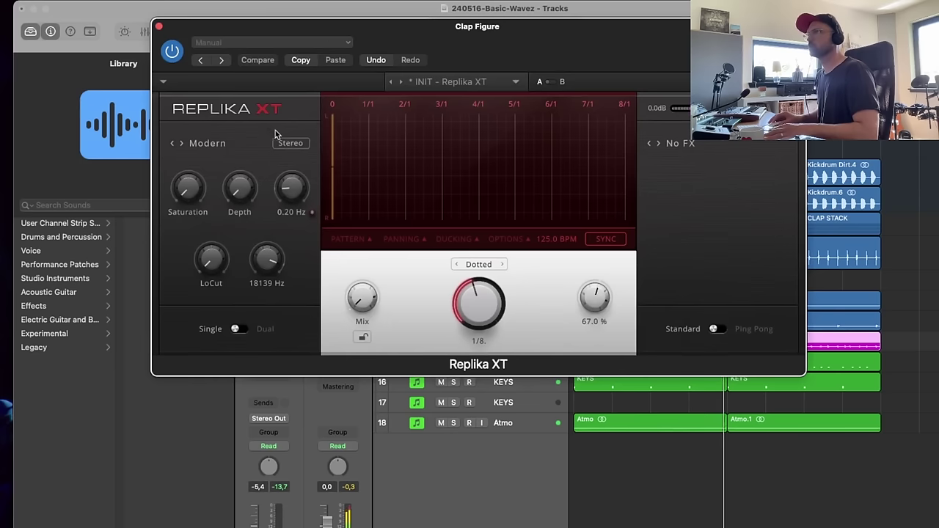
{"action": "left_click_drag", "start_coordinate": [362, 297], "coordinate": [363, 179]}
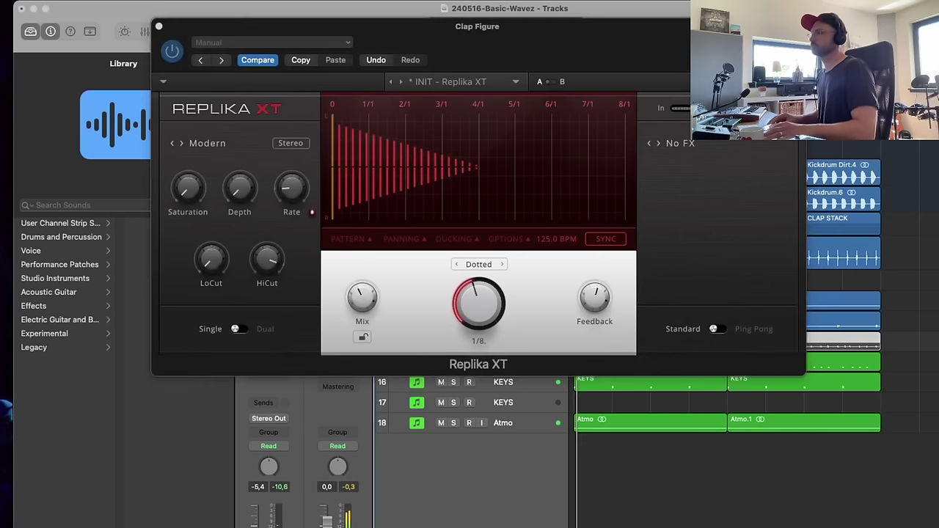
{"action": "left_click_drag", "start_coordinate": [367, 299], "coordinate": [390, 458]}
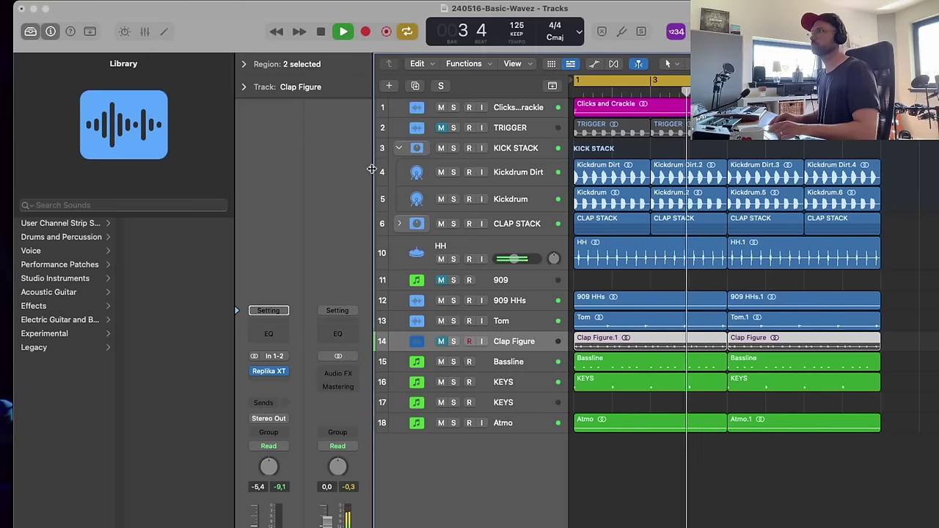
{"action": "left_click", "coordinate": [159, 27]}
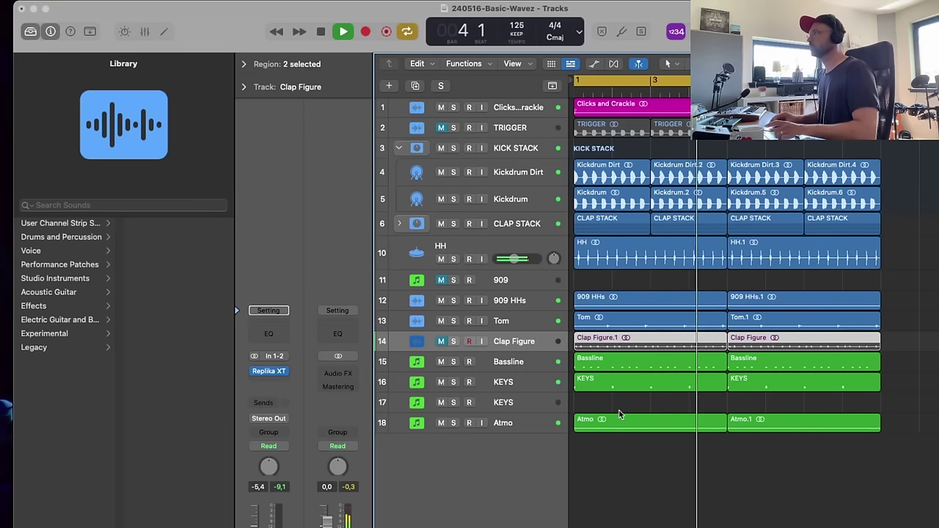
{"action": "key", "text": "space"}
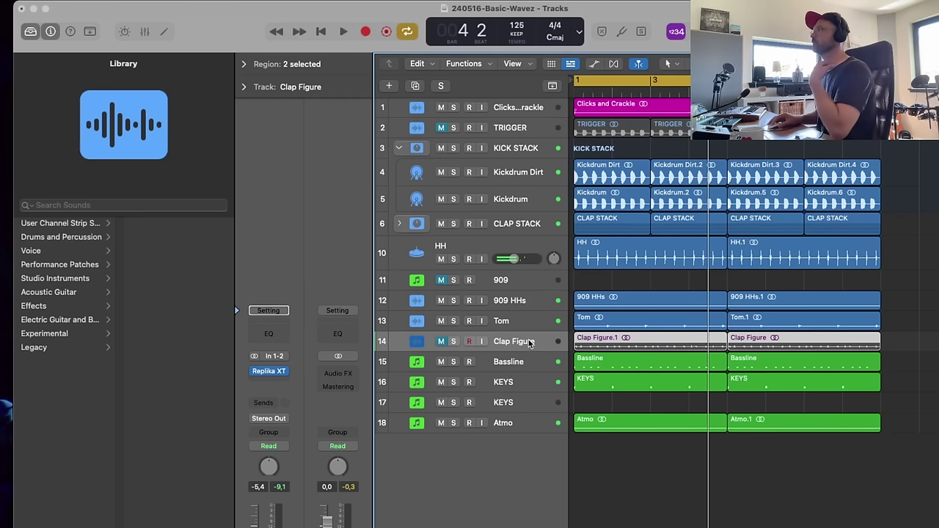
- Create one software instrument track directly below HH, using the stereo ARP 2600 V3 as its instrument
{"action": "left_click", "coordinate": [748, 279]}
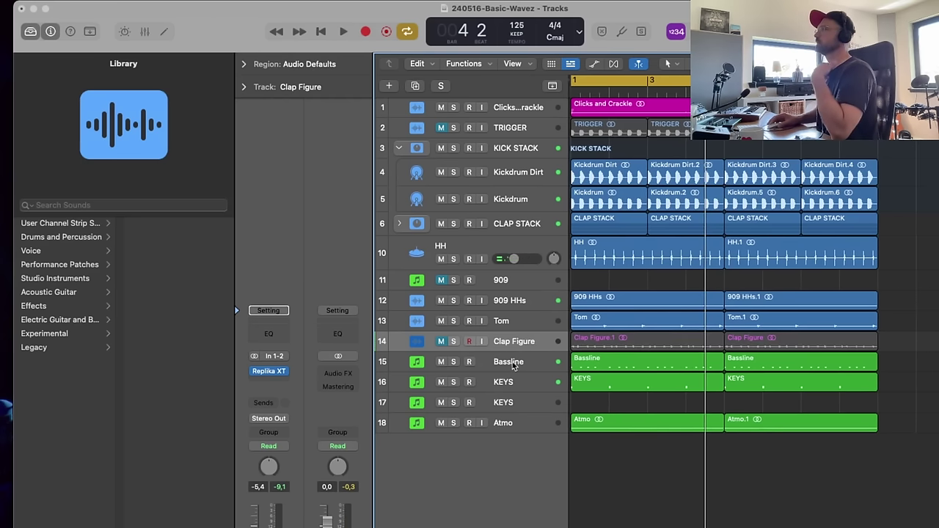
{"action": "left_click", "coordinate": [536, 248]}
{"action": "scroll", "coordinate": [537, 248], "scroll_direction": "right", "scroll_amount": 1}
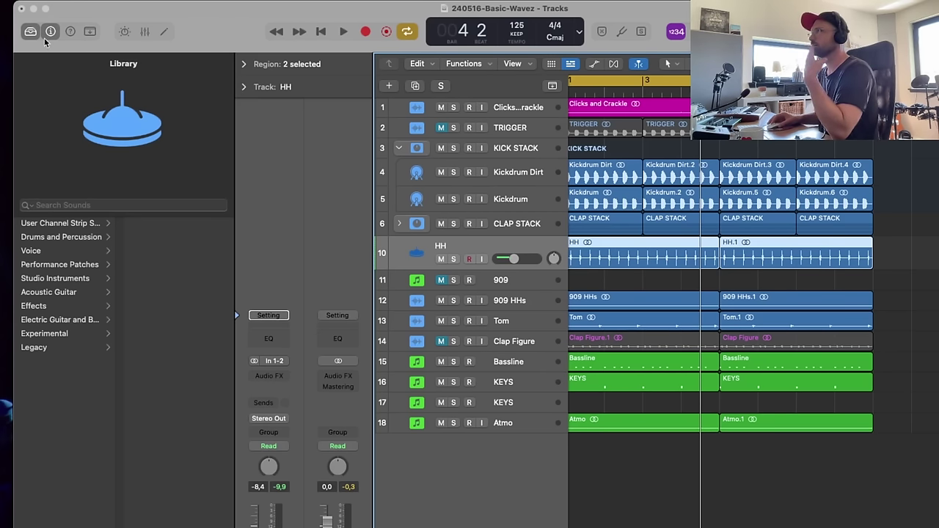
{"action": "left_click", "coordinate": [631, 281]}
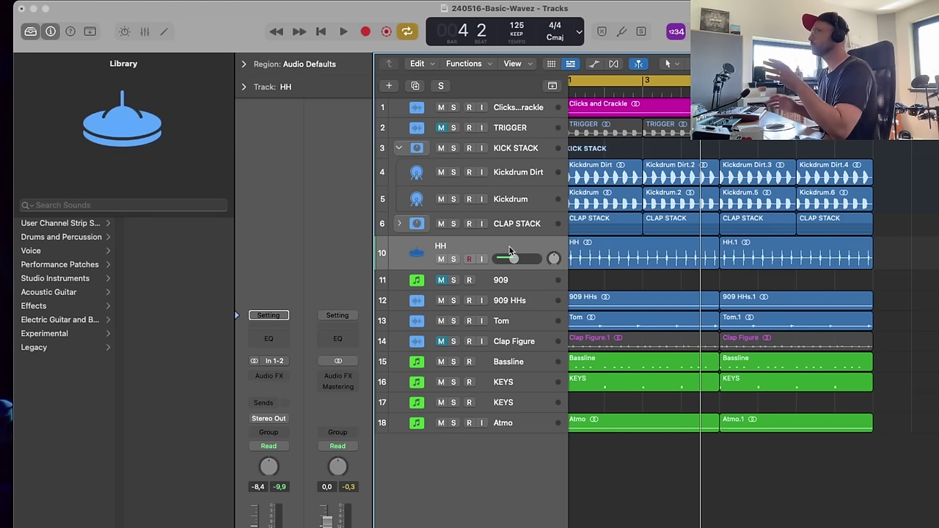
{"action": "left_click", "coordinate": [390, 87]}
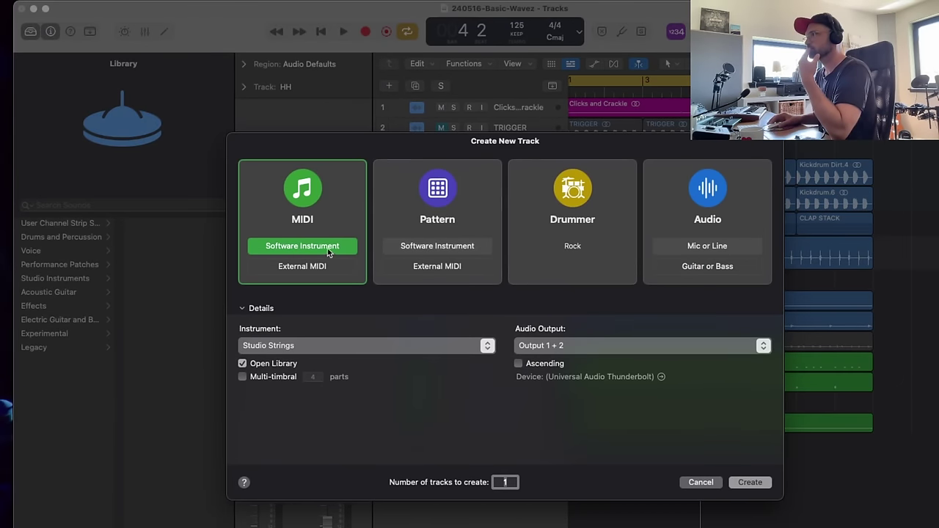
{"action": "left_click", "coordinate": [353, 342]}
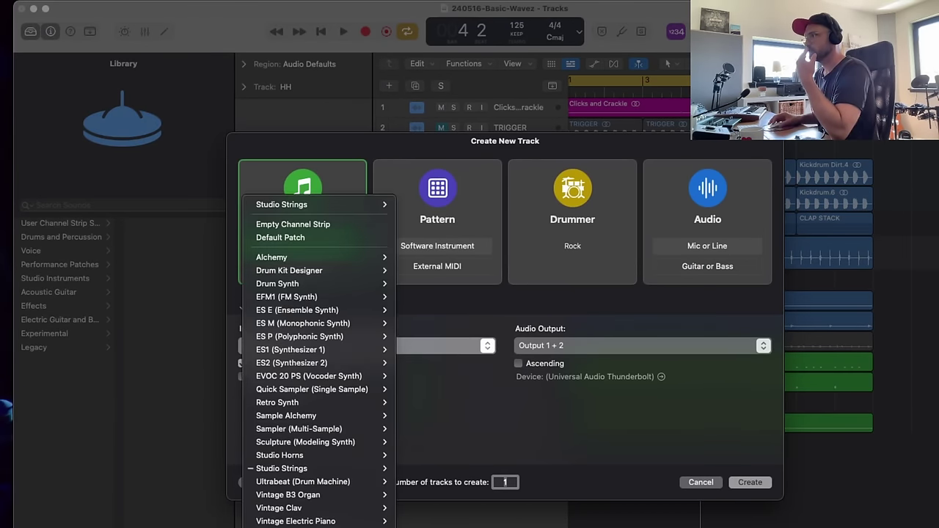
{"action": "mouse_move", "coordinate": [318, 527]}
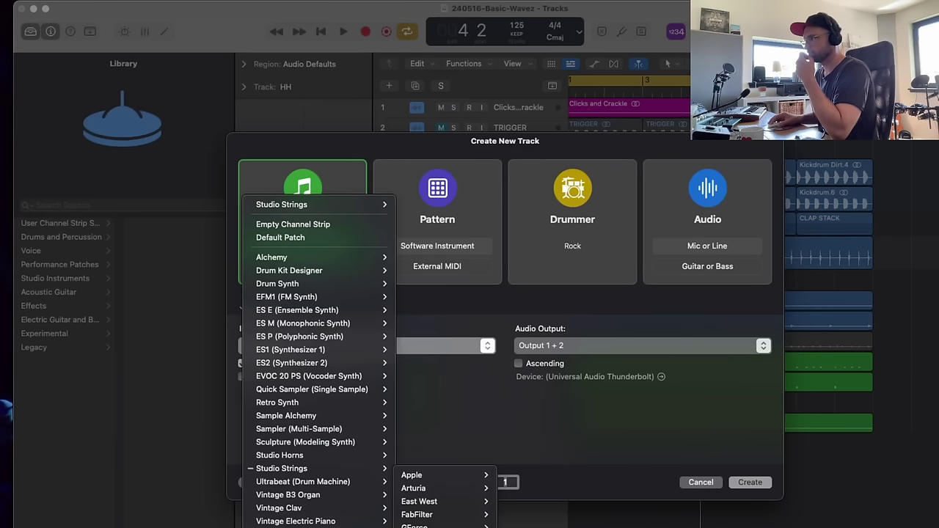
{"action": "mouse_move", "coordinate": [443, 526]}
{"action": "mouse_move", "coordinate": [421, 488]}
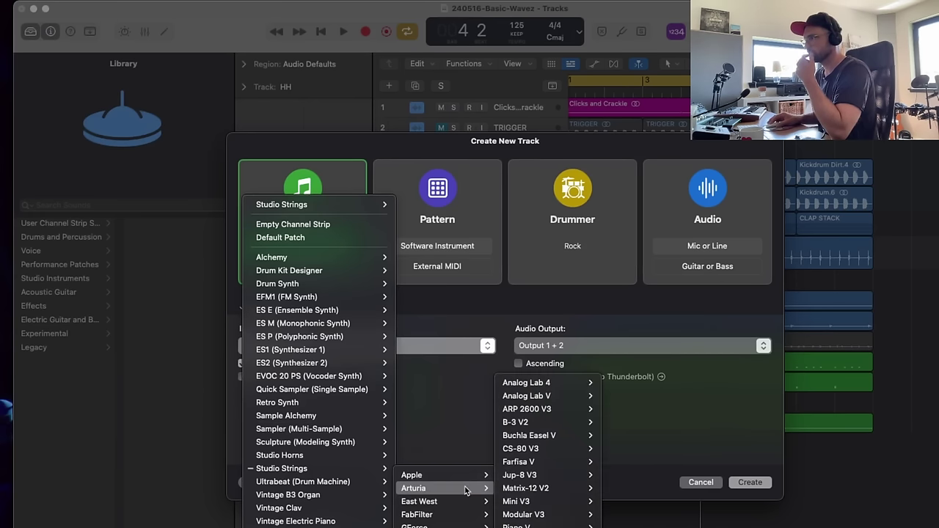
{"action": "mouse_move", "coordinate": [560, 400]}
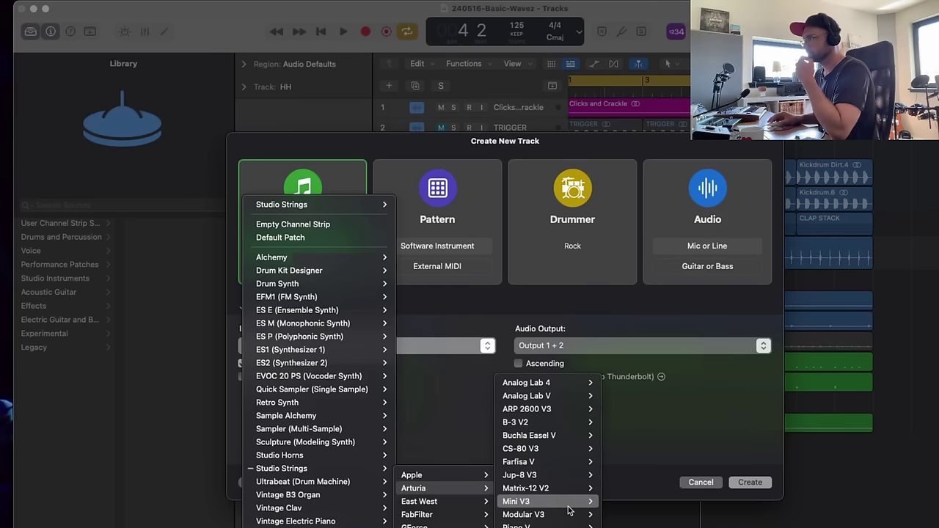
{"action": "mouse_move", "coordinate": [571, 517]}
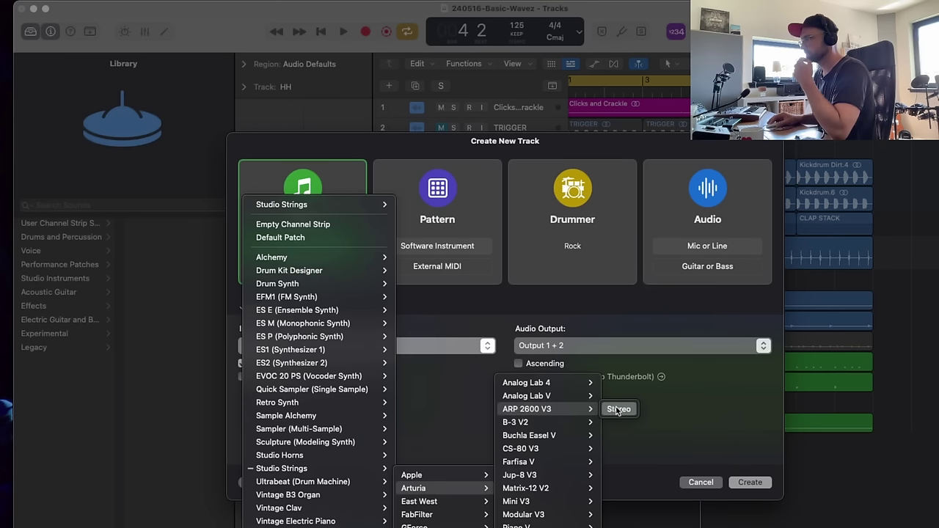
{"action": "left_click", "coordinate": [620, 410]}
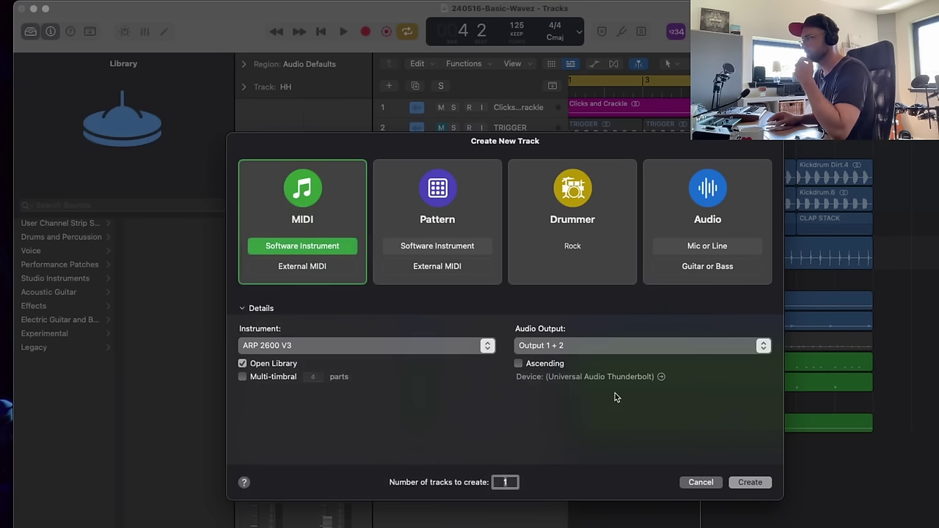
{"action": "left_click", "coordinate": [750, 482]}
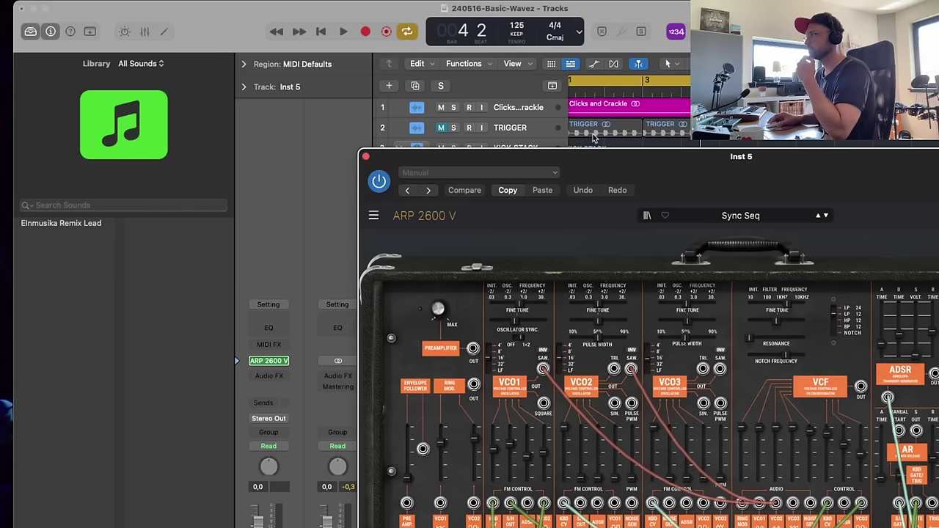
- Look over the ARP 2600 V patch, close it and replace it with a stereo Arturia Modular V3 on the new track
{"action": "left_click_drag", "start_coordinate": [593, 158], "coordinate": [434, 9]}
{"action": "scroll", "coordinate": [562, 220], "scroll_direction": "down", "scroll_amount": 5}
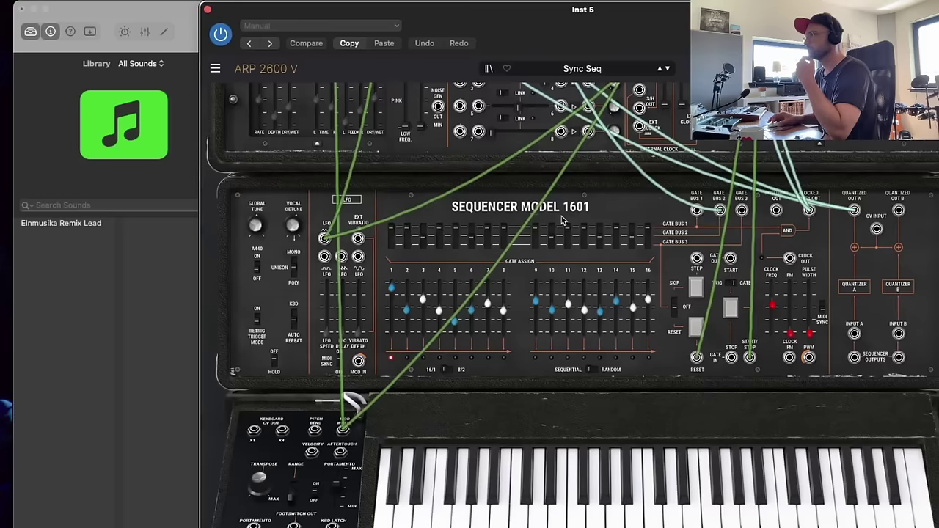
{"action": "scroll", "coordinate": [562, 220], "scroll_direction": "up", "scroll_amount": 5}
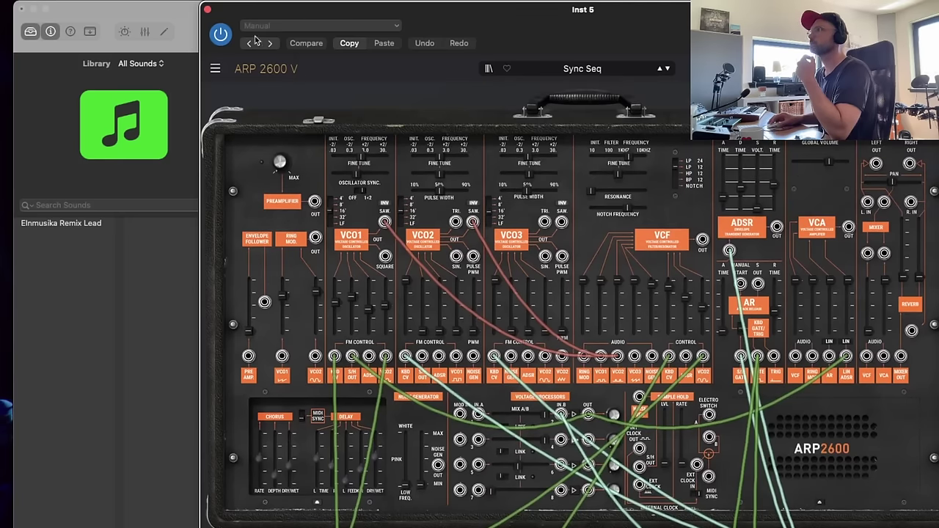
{"action": "left_click", "coordinate": [207, 10]}
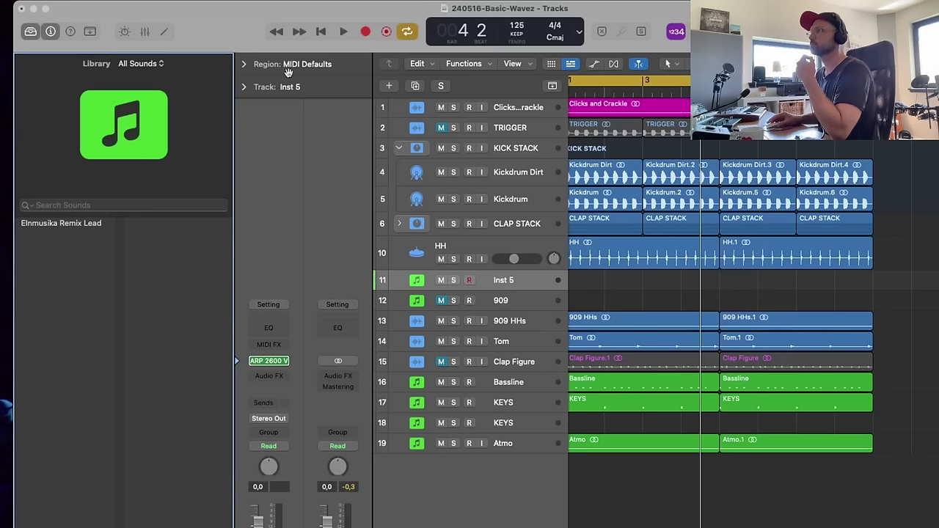
{"action": "left_click", "coordinate": [281, 358]}
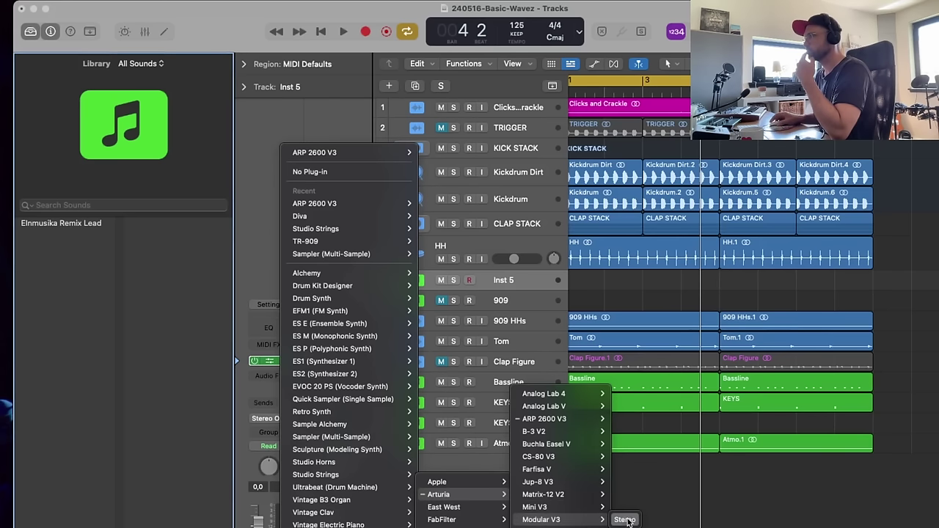
{"action": "left_click", "coordinate": [625, 519]}
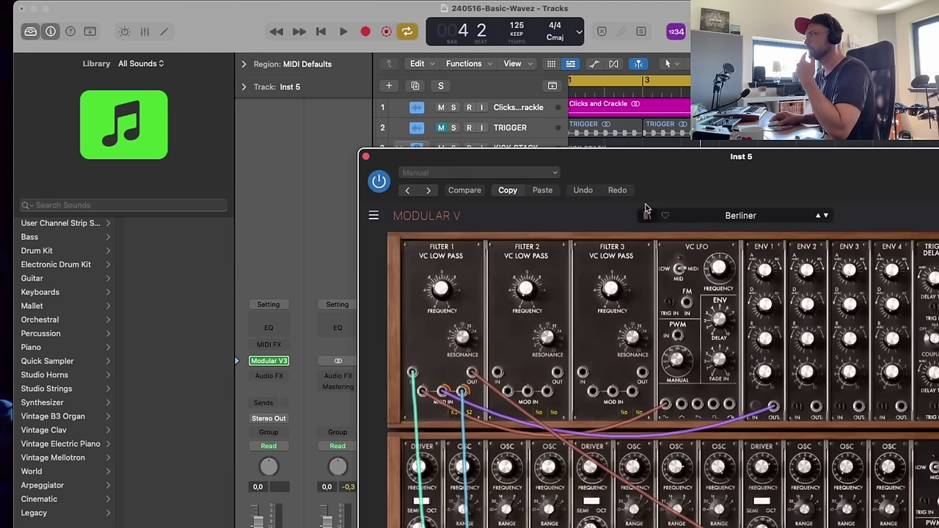
- Load the Hi Hat Simple Noise preset from the Drums category in Modular V and close the instrument window
{"action": "left_click_drag", "start_coordinate": [655, 162], "coordinate": [501, 68]}
{"action": "left_click", "coordinate": [581, 121]}
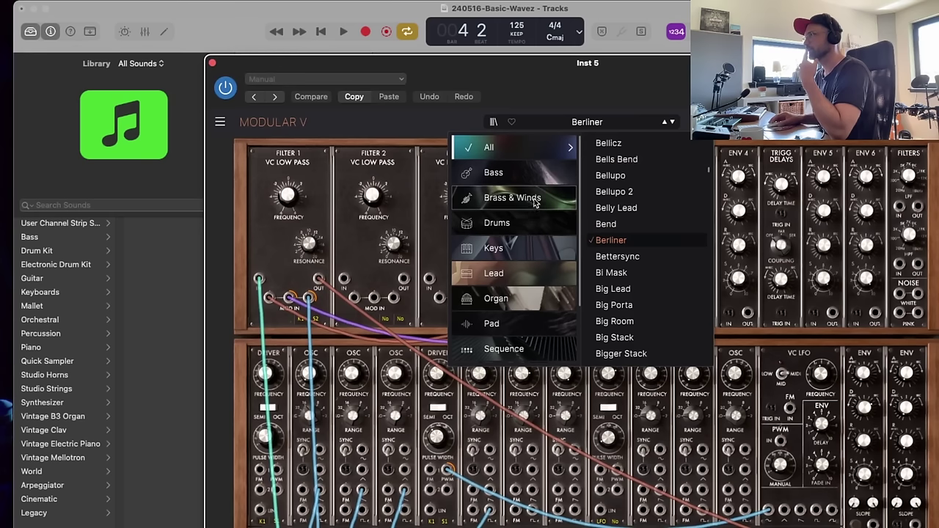
{"action": "mouse_move", "coordinate": [525, 222]}
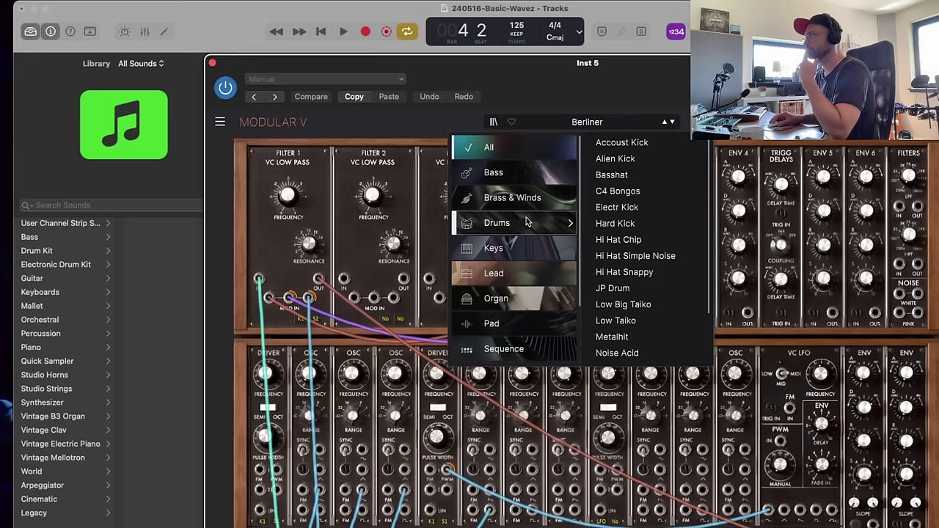
{"action": "left_click", "coordinate": [635, 256]}
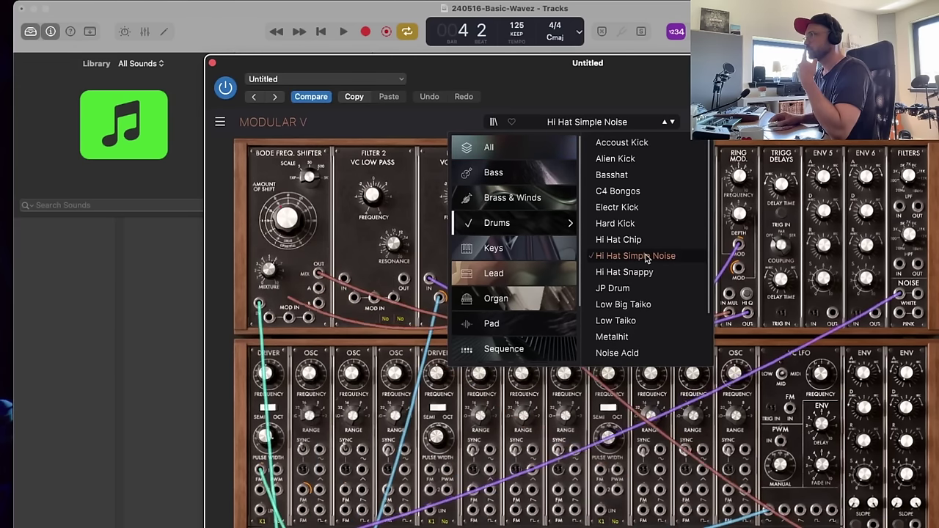
{"action": "left_click", "coordinate": [212, 64]}
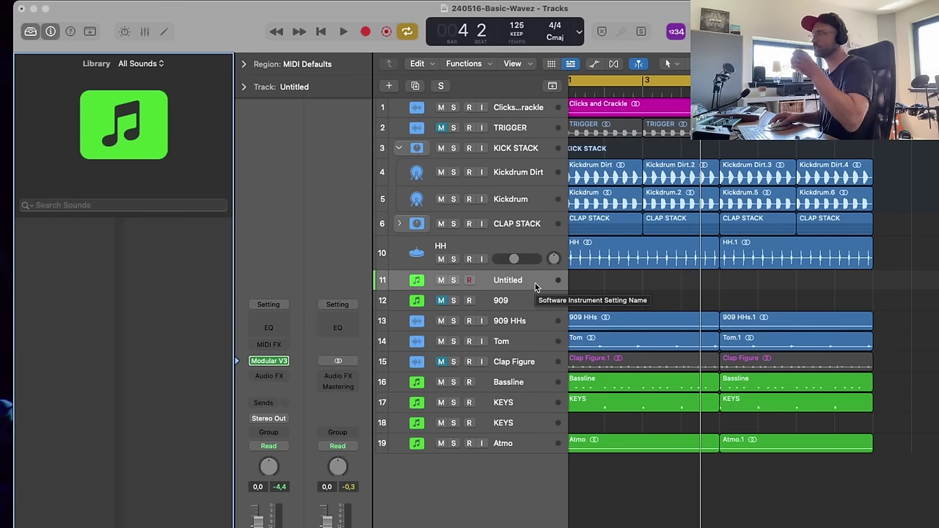
{"action": "left_click", "coordinate": [269, 362]}
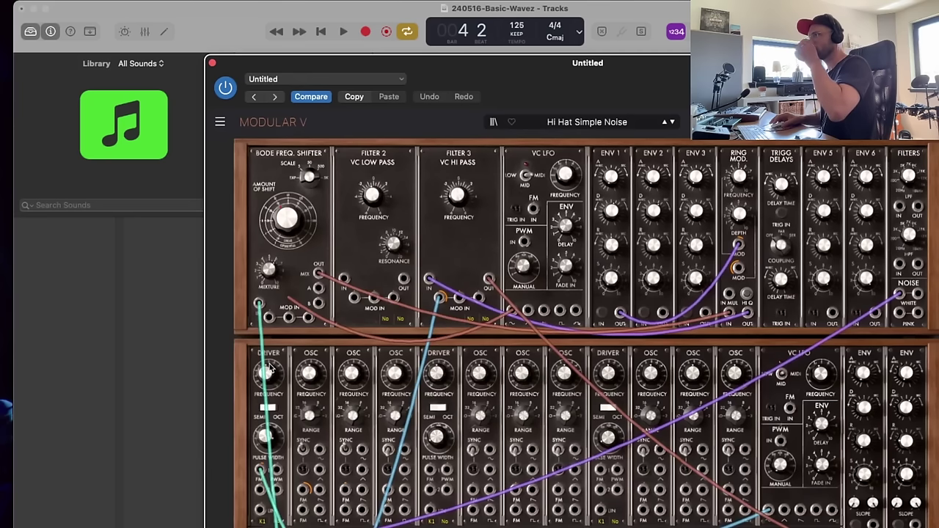
{"action": "left_click", "coordinate": [212, 64]}
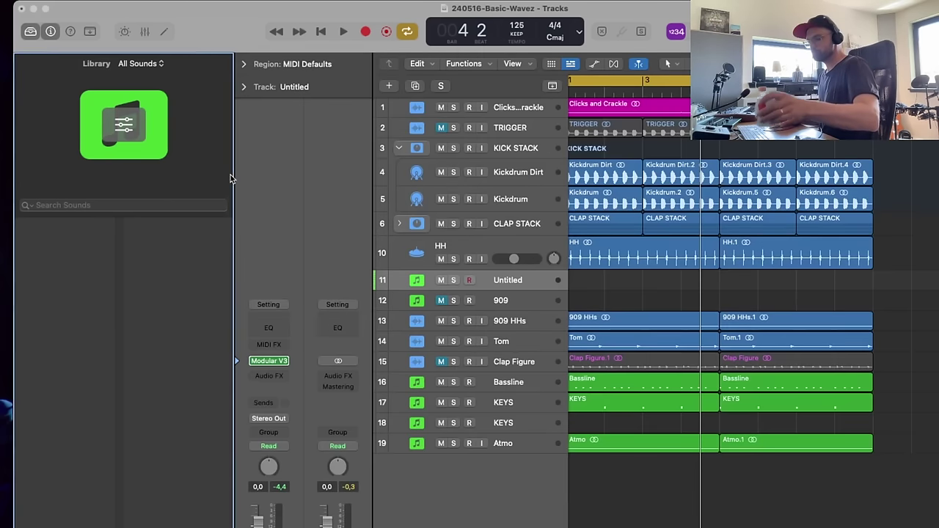
- Insert an Arpeggiator as a MIDI effect ahead of Modular V3 on the new track
{"action": "left_click", "coordinate": [270, 346]}
{"action": "left_click", "coordinate": [289, 372]}
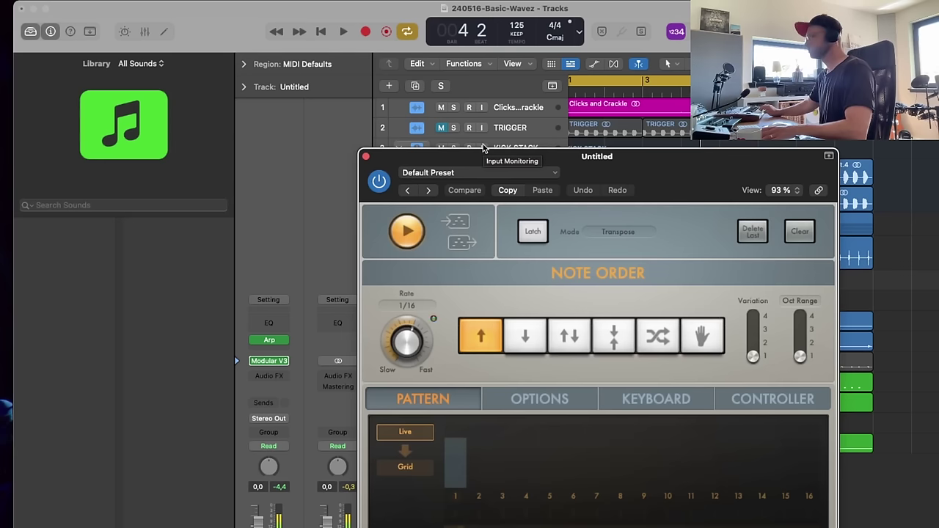
- Set the Arpeggiator's rate to 1/4 during loop playback, check its swing and note options, and close its window
{"action": "key", "text": "space"}
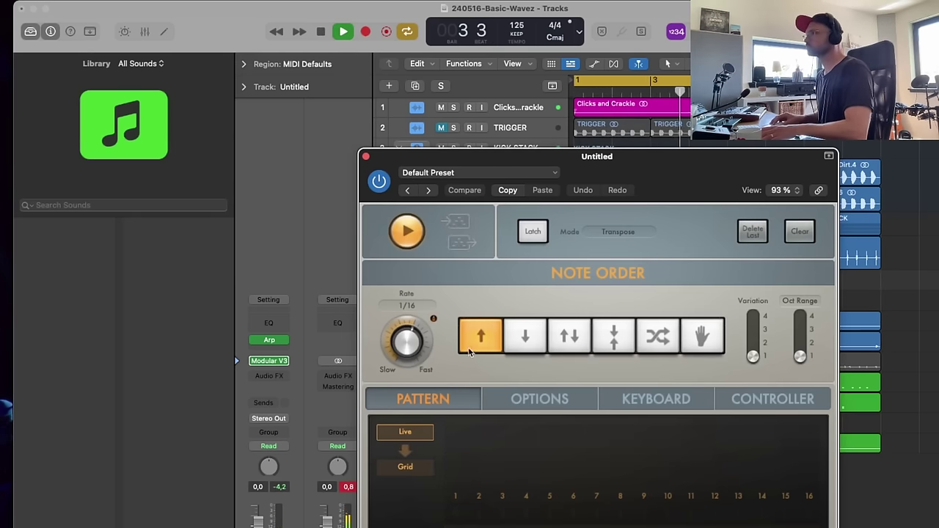
{"action": "left_click_drag", "start_coordinate": [406, 340], "coordinate": [402, 387]}
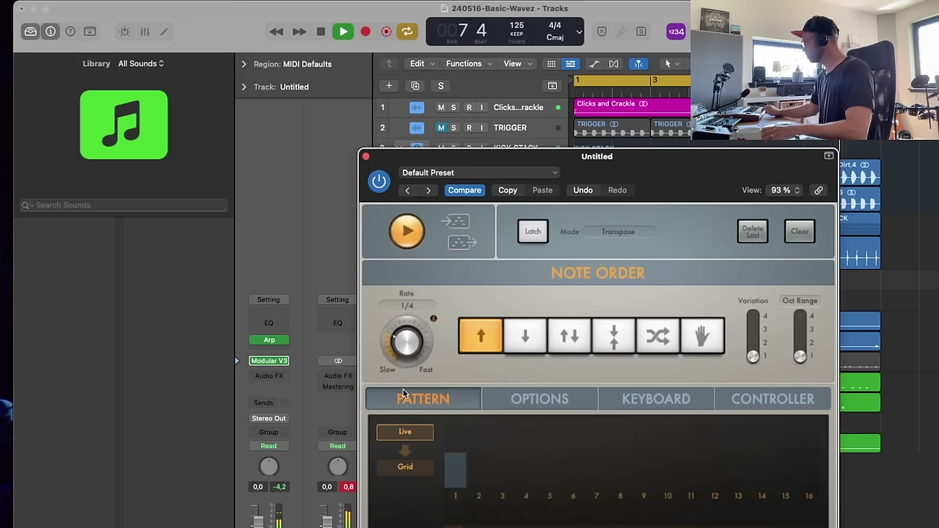
{"action": "key", "text": "space"}
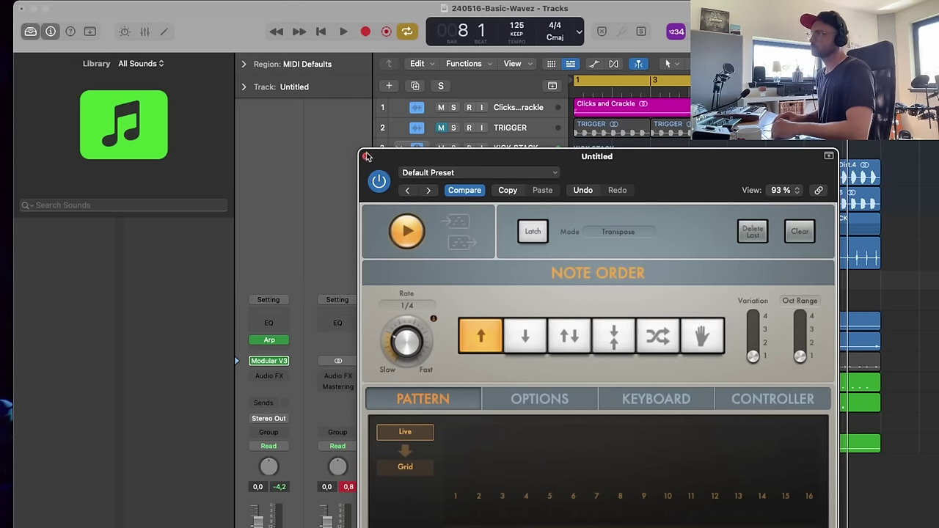
{"action": "left_click", "coordinate": [541, 399]}
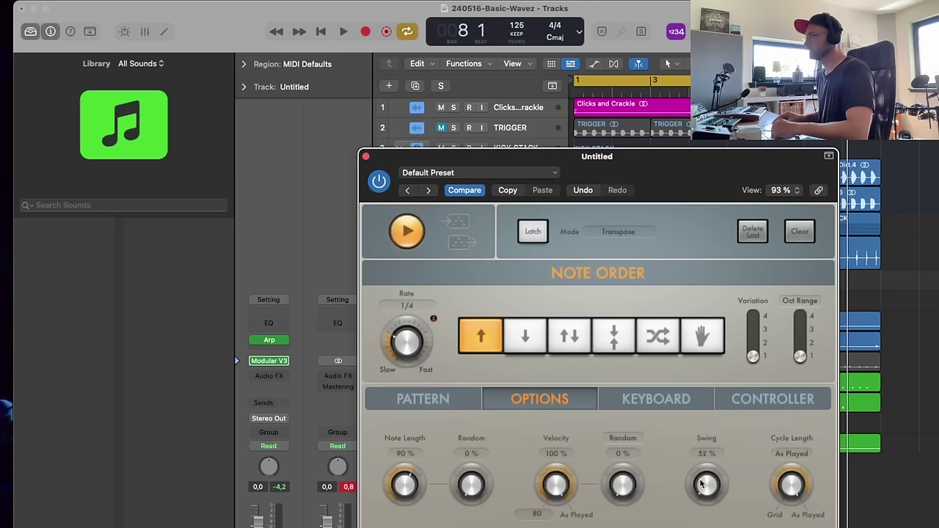
{"action": "left_click", "coordinate": [366, 157]}
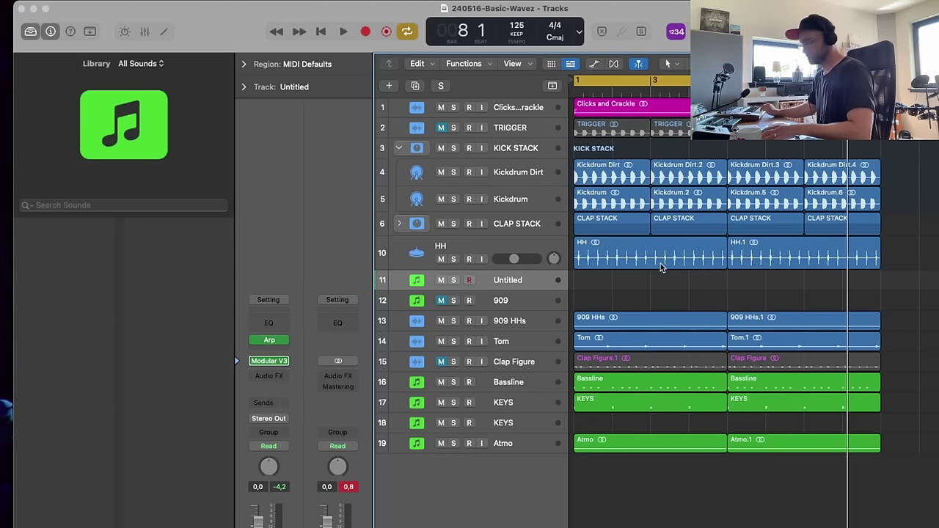
- Record one sustained note across bars 1 to 4 on the Modular V3 track and align it to the grid in the Piano Roll
{"action": "key", "text": "r"}
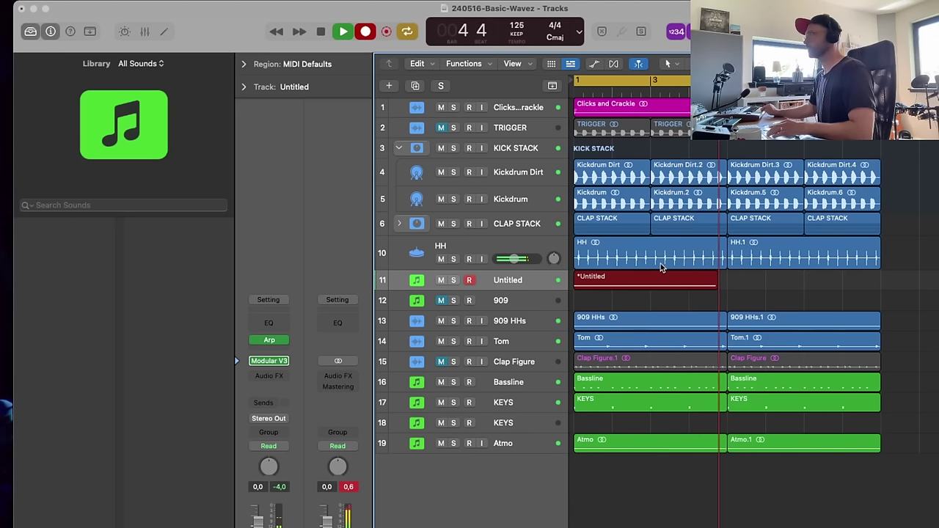
{"action": "key", "text": "space"}
{"action": "key", "text": "super+4"}
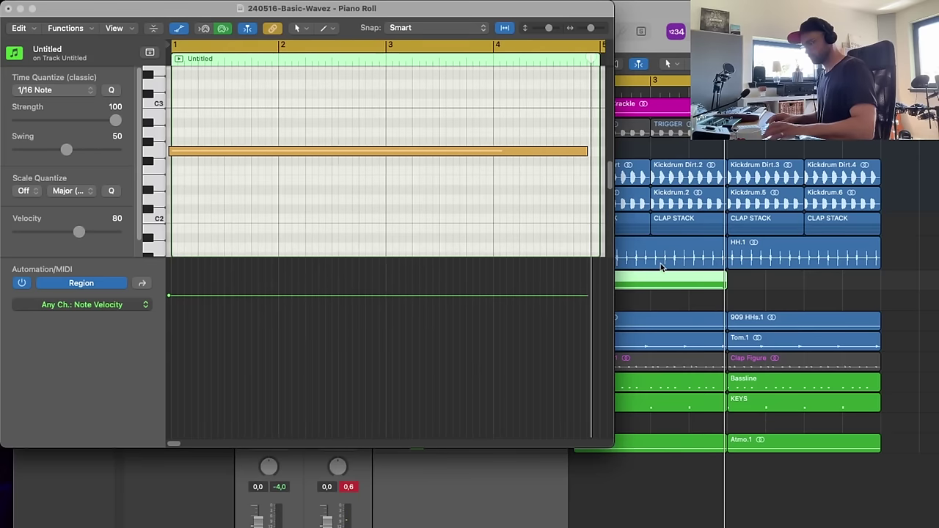
{"action": "key", "text": "super+a"}
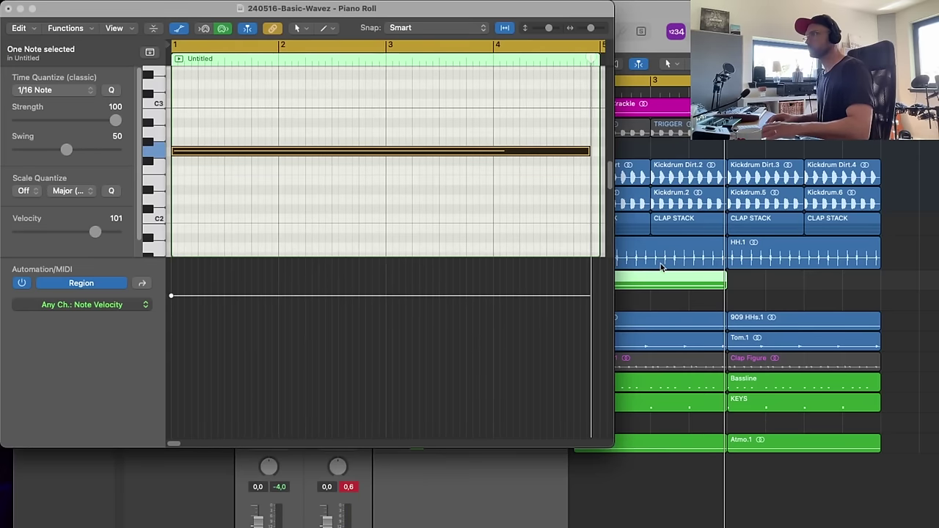
{"action": "left_click", "coordinate": [8, 9]}
- Copy the recorded noise region to bar 5 and extend the first region to the end of bar 4
{"action": "left_click_drag", "start_coordinate": [662, 289], "coordinate": [807, 283]}
{"action": "key", "text": "space"}
{"action": "left_click", "coordinate": [806, 281]}
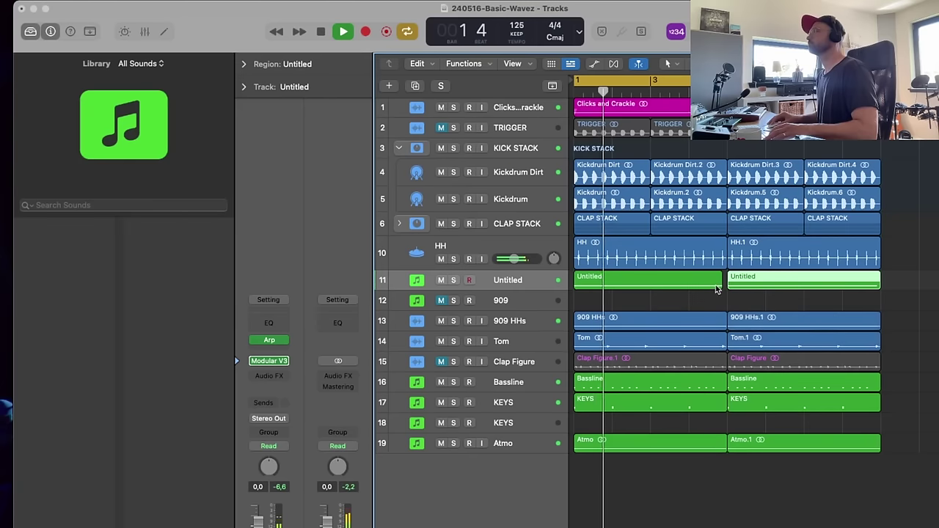
{"action": "left_click_drag", "start_coordinate": [721, 284], "coordinate": [727, 285]}
{"action": "key", "text": "space"}
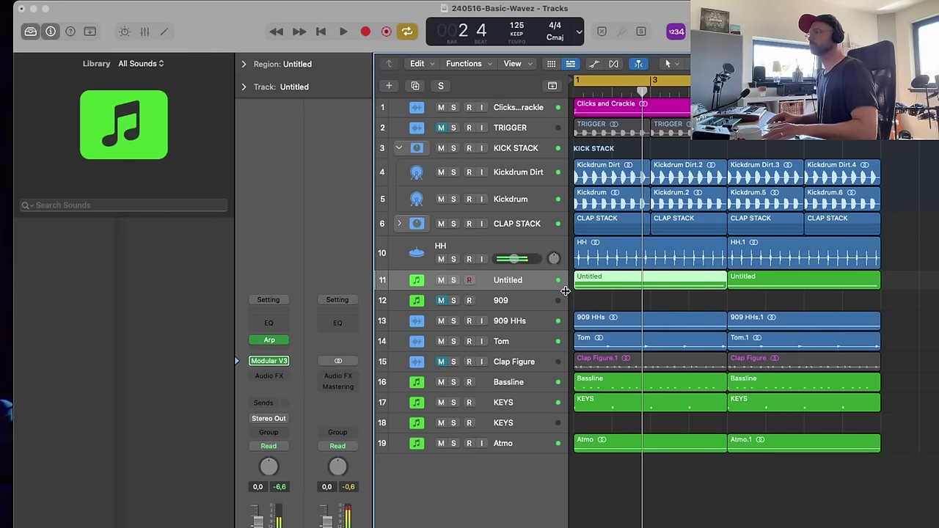
- Solo the Modular V3 track and set the Arpeggiator's swing to 50 % during playback
{"action": "left_click", "coordinate": [454, 280]}
{"action": "key", "text": "space"}
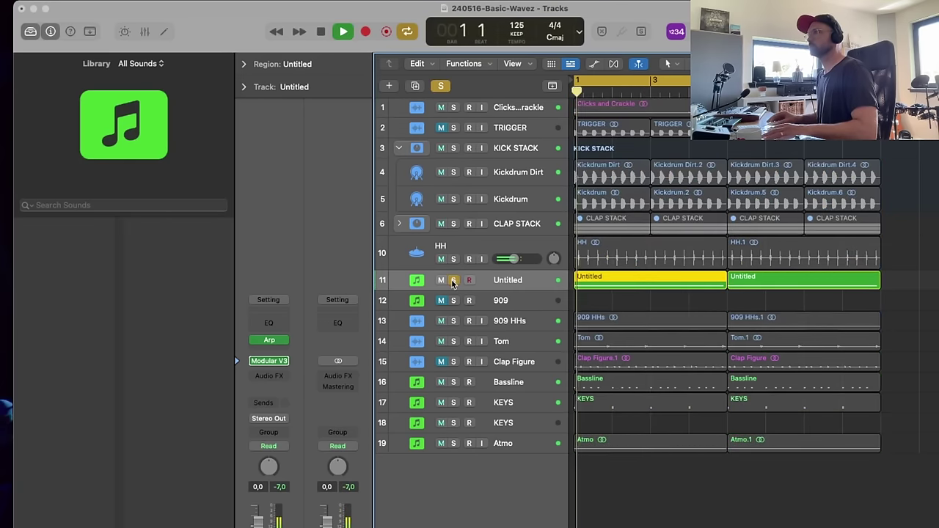
{"action": "left_click", "coordinate": [279, 339]}
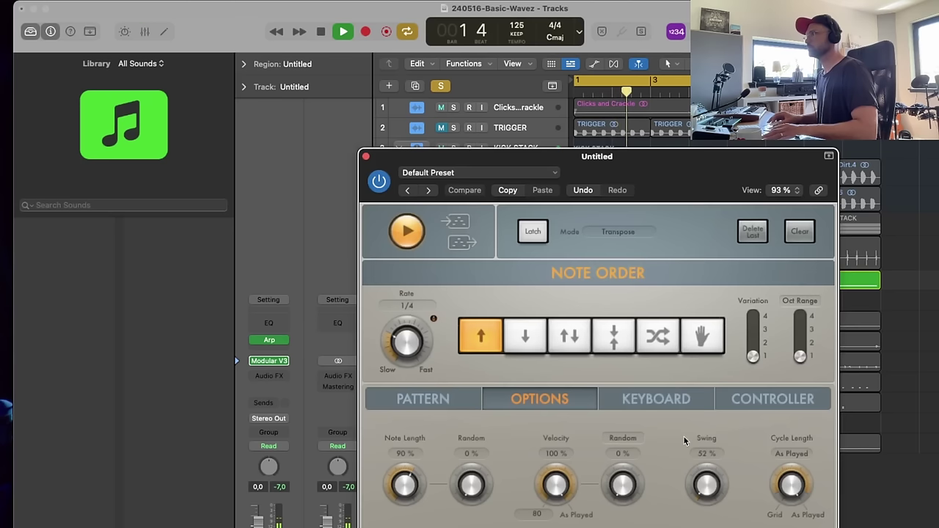
{"action": "left_click_drag", "start_coordinate": [708, 480], "coordinate": [708, 490]}
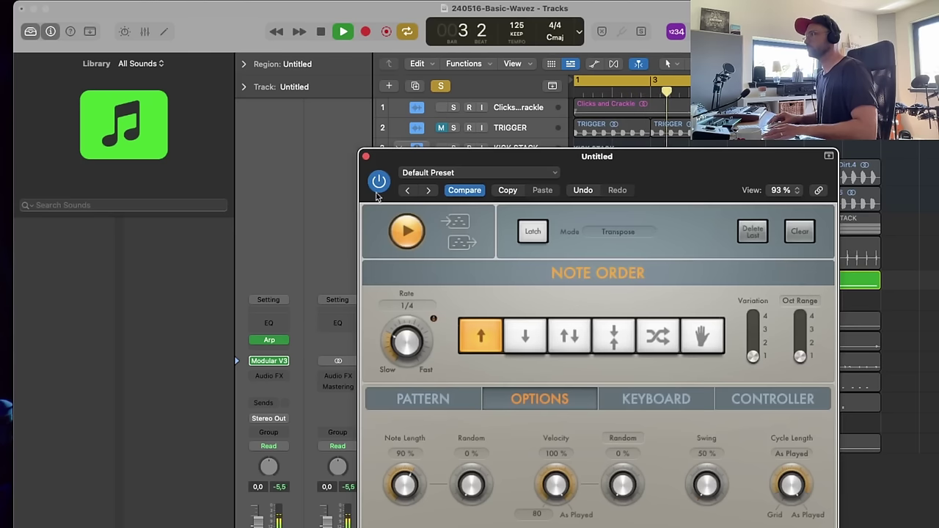
- Close the arpeggiator settings and take the Untitled track out of solo
{"action": "left_click", "coordinate": [365, 156]}
{"action": "left_click", "coordinate": [454, 283]}
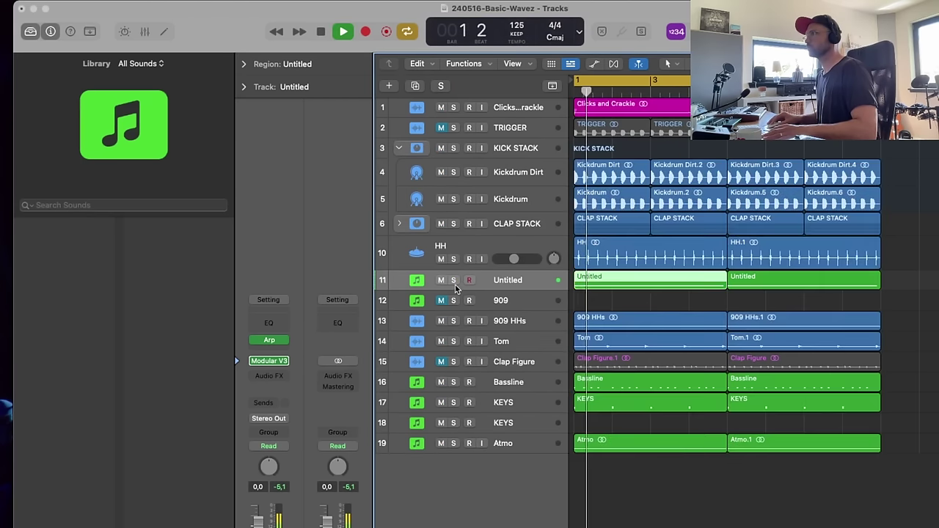
- Raise the release of the VCA 1 envelope slightly in the Untitled track's Modular V3 and stop playback
{"action": "left_click", "coordinate": [270, 361]}
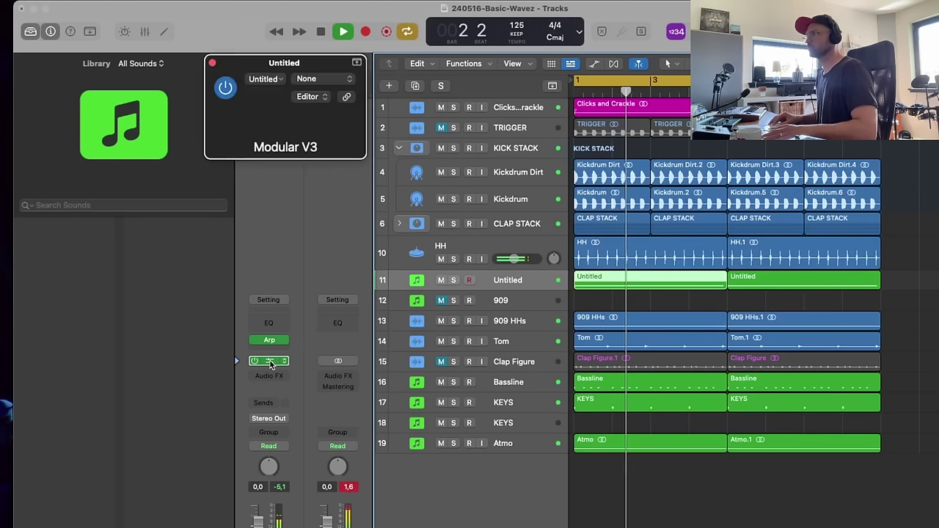
{"action": "scroll", "coordinate": [664, 289], "scroll_direction": "down", "scroll_amount": 5}
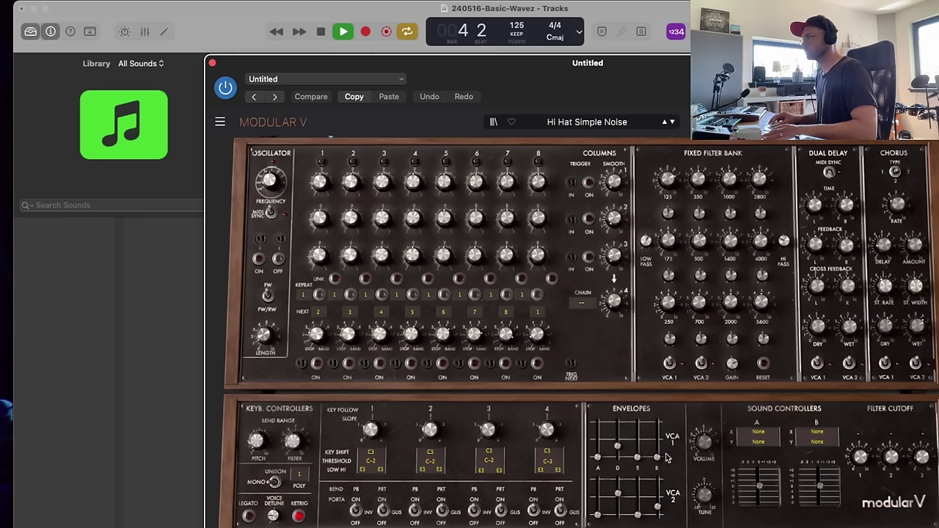
{"action": "mouse_move", "coordinate": [638, 458]}
{"action": "left_mouse_down"}
{"action": "mouse_move", "coordinate": [657, 452]}
{"action": "mouse_move", "coordinate": [645, 462]}
{"action": "mouse_move", "coordinate": [638, 448]}
{"action": "mouse_move", "coordinate": [638, 458]}
{"action": "left_mouse_up"}
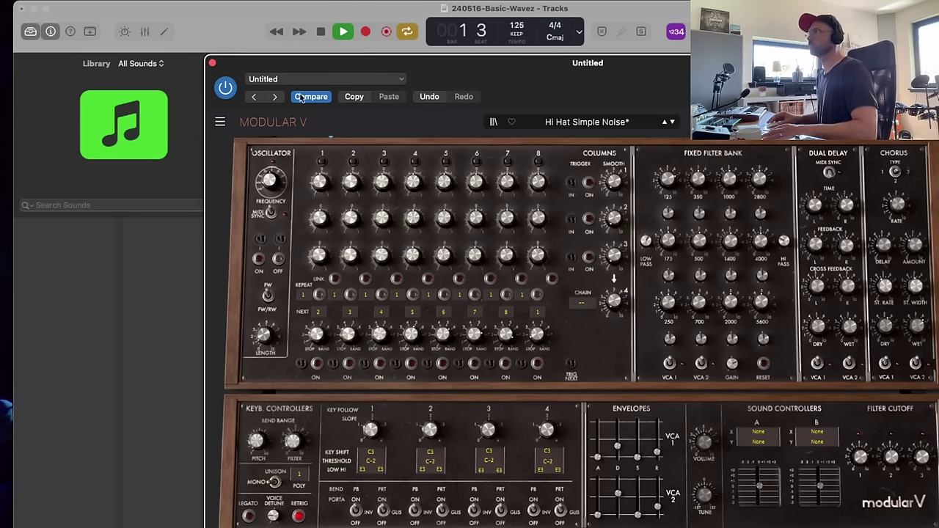
{"action": "left_click", "coordinate": [212, 64]}
{"action": "key", "text": "space"}
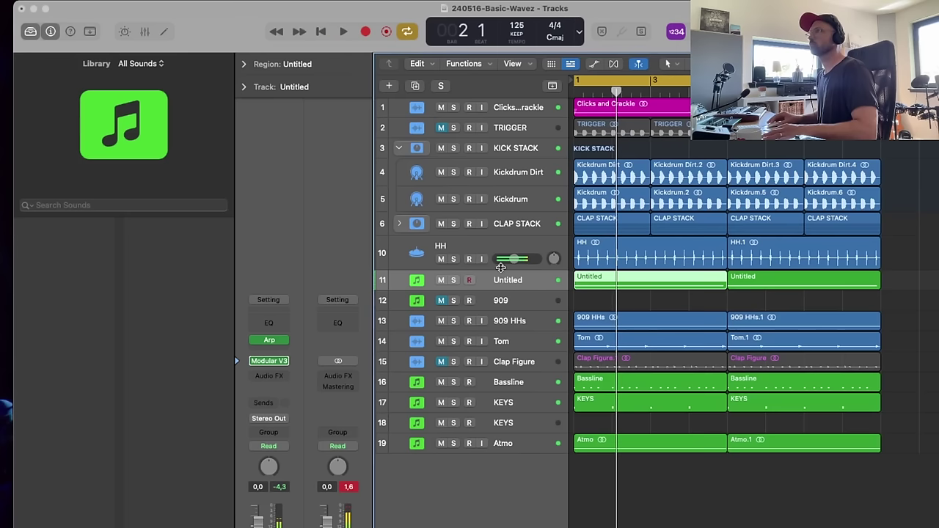
- Set the arpeggiator's rate to 1/8 Dotted on the Untitled track and start playback
{"action": "left_click", "coordinate": [276, 340]}
{"action": "left_click_drag", "start_coordinate": [408, 342], "coordinate": [406, 337]}
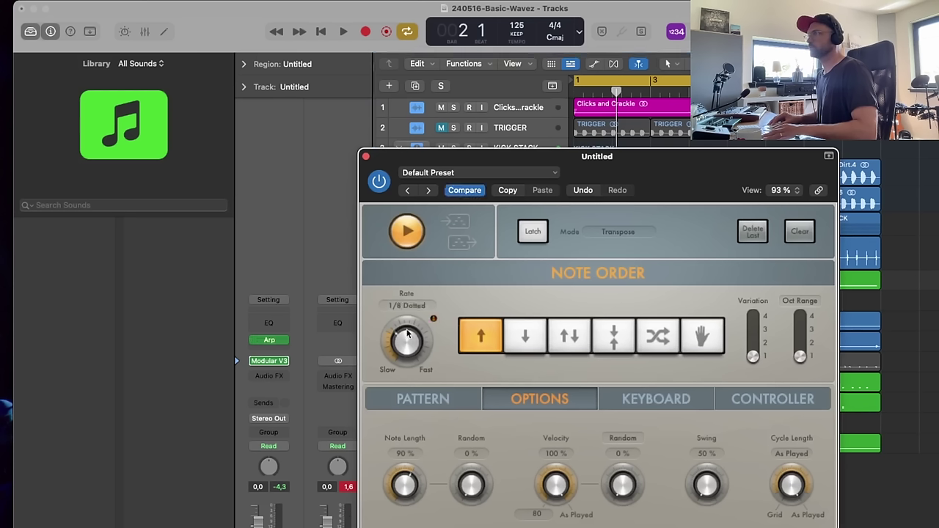
{"action": "key", "text": "space"}
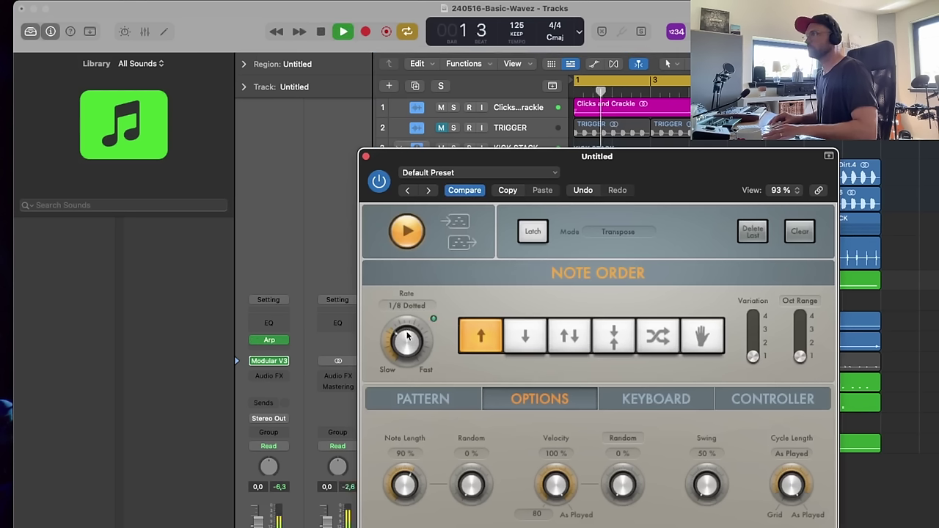
- Raise the VCA 2 sustain slightly in Modular V3 and set the VCA 1 sustain to 0.38
{"action": "left_click", "coordinate": [269, 361]}
{"action": "scroll", "coordinate": [776, 499], "scroll_direction": "down", "scroll_amount": 8}
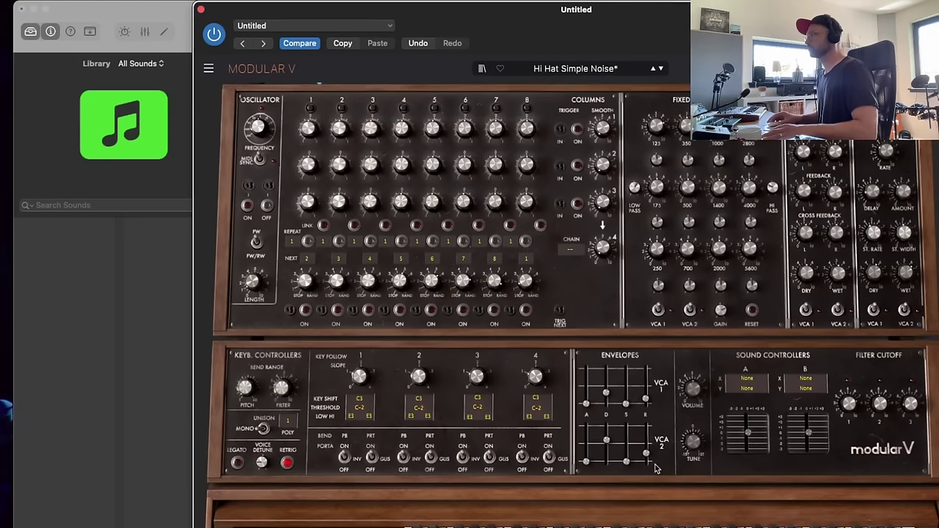
{"action": "left_click_drag", "start_coordinate": [625, 461], "coordinate": [625, 453]}
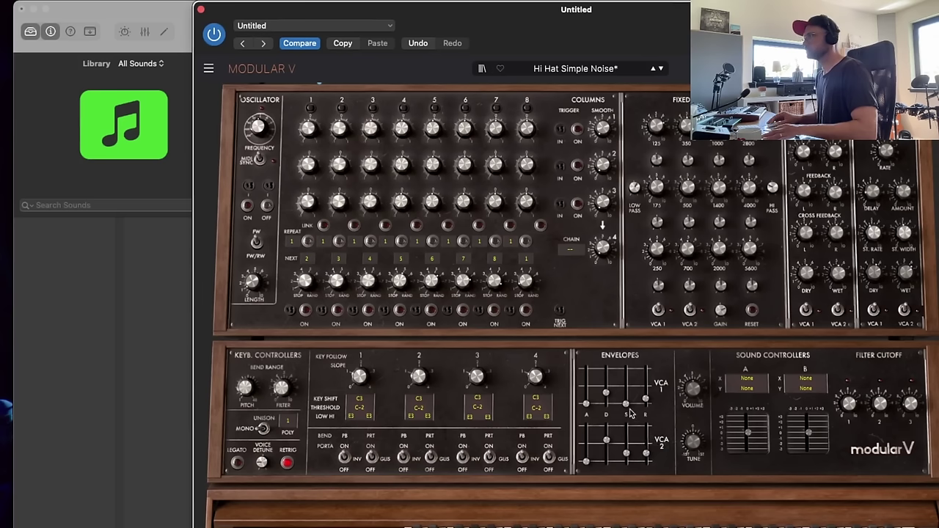
{"action": "mouse_move", "coordinate": [626, 404]}
{"action": "left_mouse_down"}
{"action": "mouse_move", "coordinate": [646, 397]}
{"action": "mouse_move", "coordinate": [646, 386]}
{"action": "mouse_move", "coordinate": [626, 397]}
{"action": "left_mouse_up"}
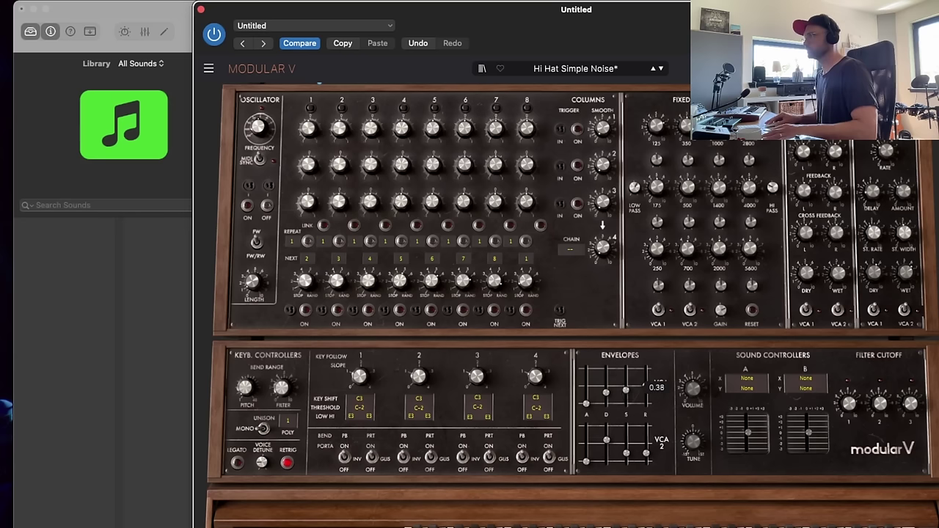
- Bring sustain and release of both VCA envelopes down to zero and shorten the VCA 1 decay slightly
{"action": "left_click_drag", "start_coordinate": [625, 386], "coordinate": [646, 403]}
{"action": "left_click_drag", "start_coordinate": [648, 460], "coordinate": [606, 442]}
{"action": "left_click_drag", "start_coordinate": [606, 394], "coordinate": [606, 399]}
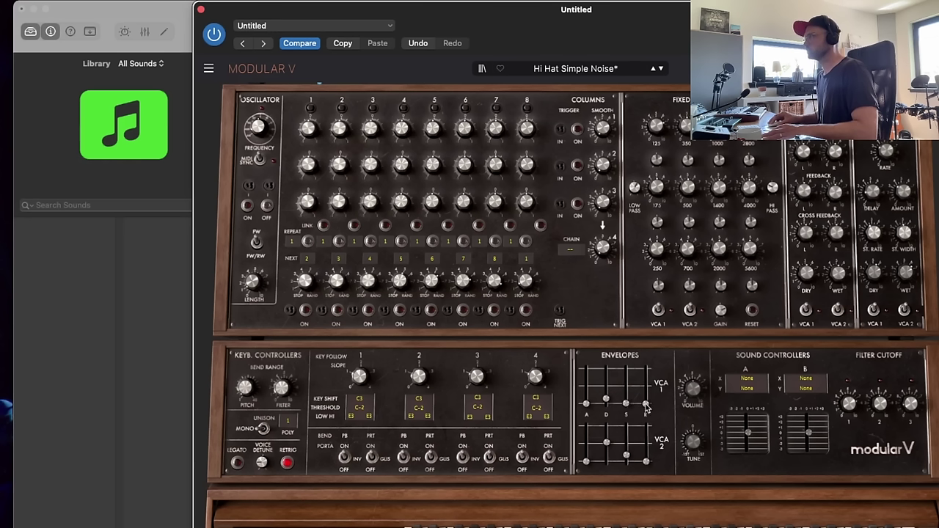
{"action": "left_click_drag", "start_coordinate": [626, 455], "coordinate": [627, 461]}
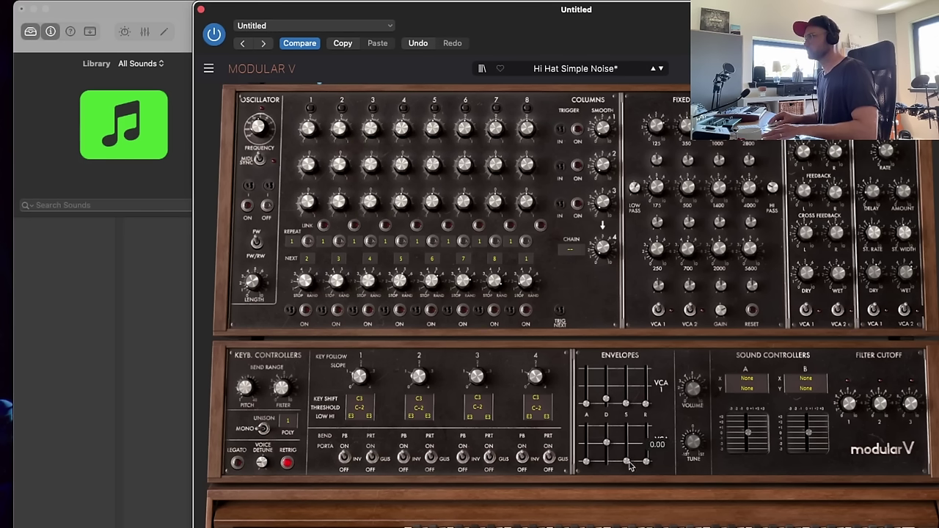
- Lengthen the VCA 1 decay, set its sustain to 0.04, and raise the VCA 2 sustain
{"action": "left_click_drag", "start_coordinate": [606, 399], "coordinate": [606, 398]}
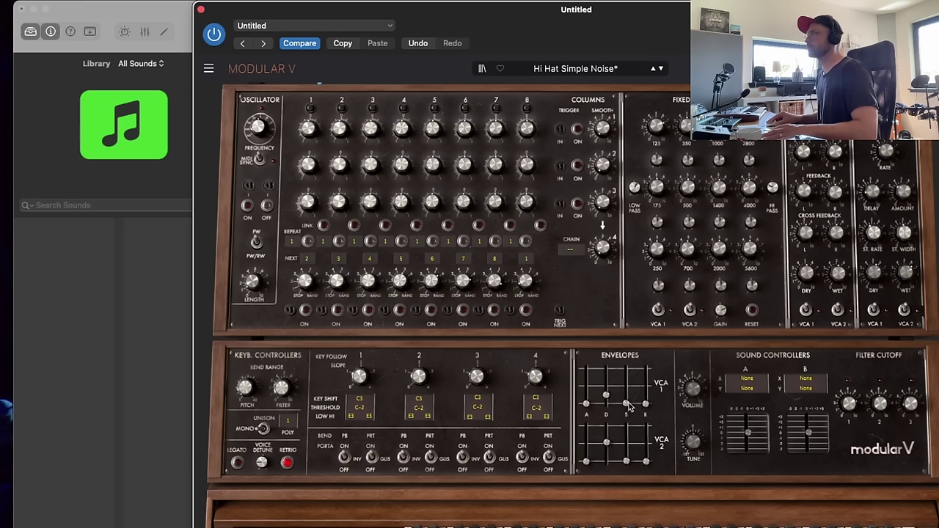
{"action": "left_click_drag", "start_coordinate": [626, 403], "coordinate": [627, 400]}
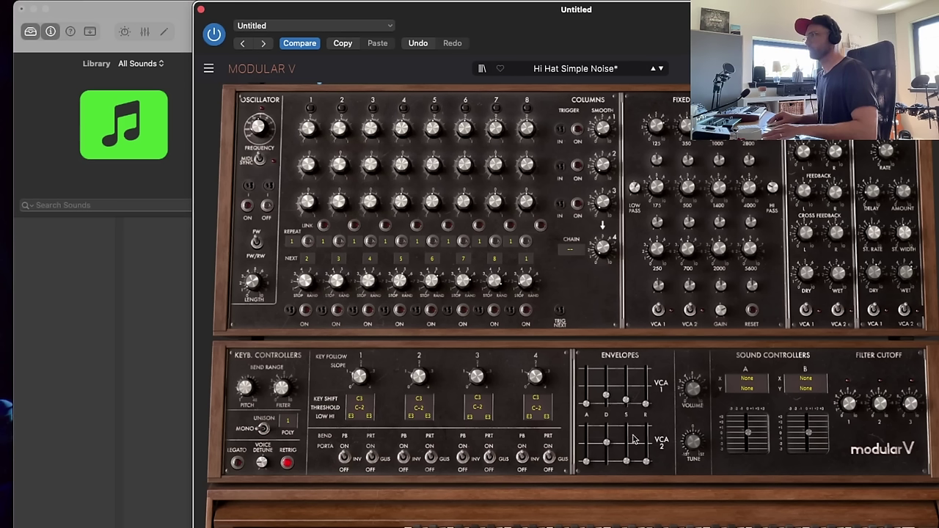
{"action": "left_click_drag", "start_coordinate": [626, 460], "coordinate": [627, 455]}
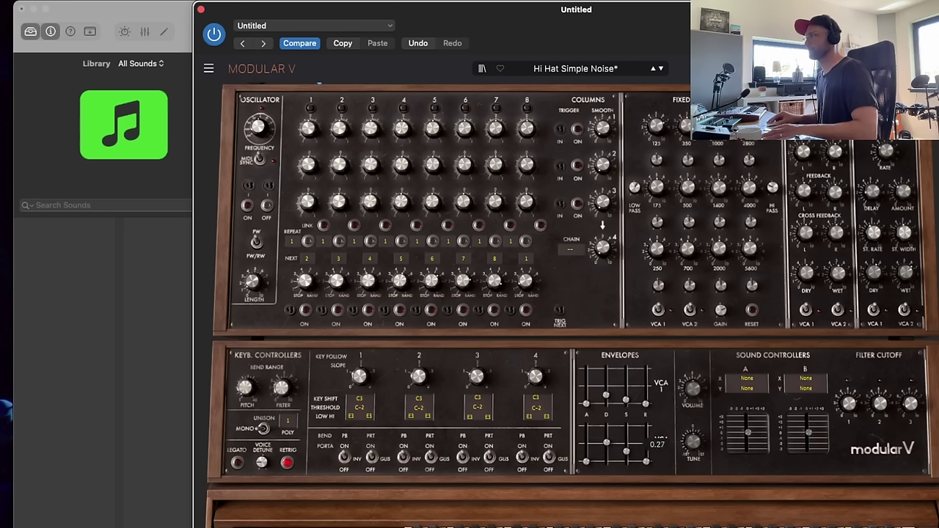
{"action": "left_click_drag", "start_coordinate": [646, 404], "coordinate": [606, 386]}
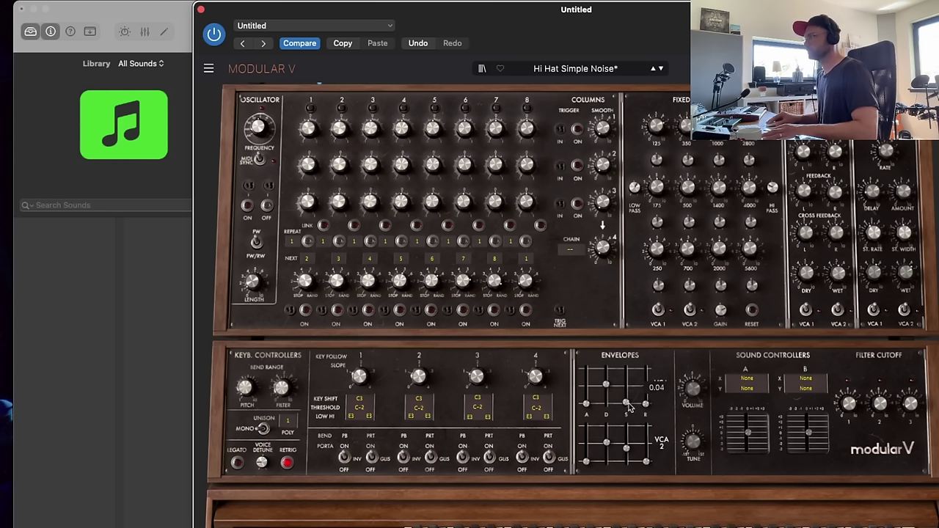
{"action": "left_click_drag", "start_coordinate": [628, 446], "coordinate": [627, 452]}
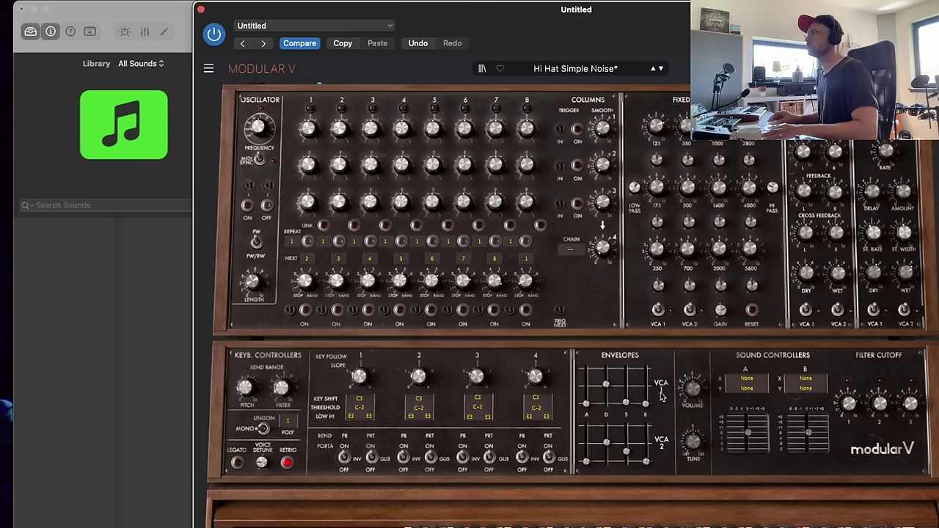
- Reload the Hi Hat Simple Noise preset, fine-tune the VCA 1 envelope's sustain and decay, and close the plug-in windows
{"action": "left_click", "coordinate": [652, 69]}
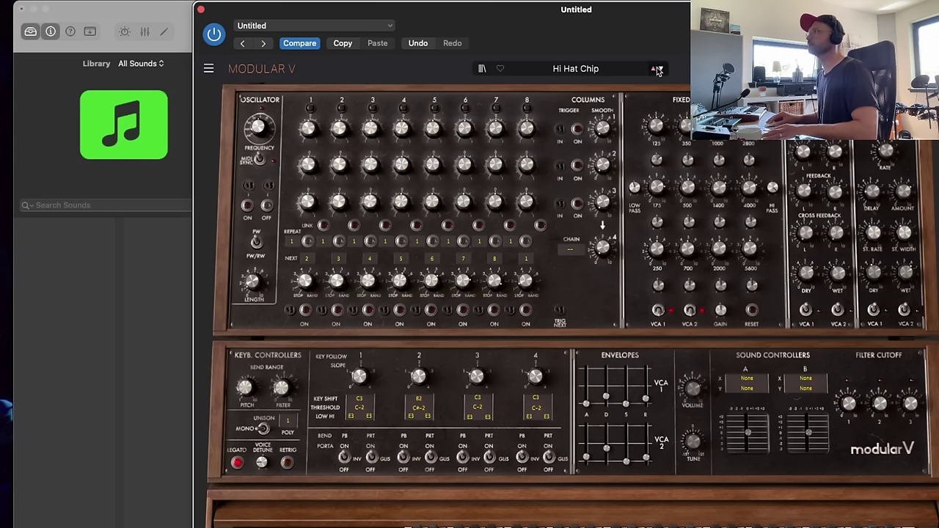
{"action": "left_click", "coordinate": [661, 69]}
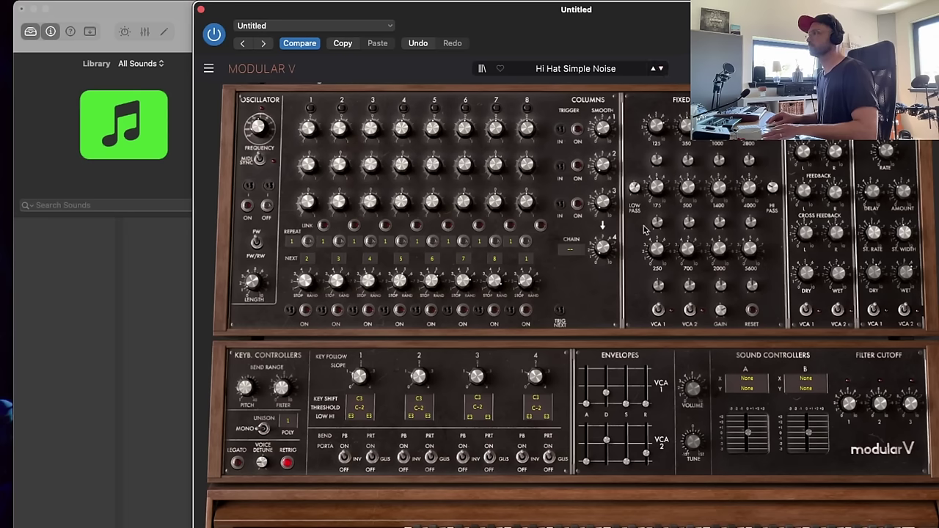
{"action": "scroll", "coordinate": [626, 406], "scroll_direction": "up", "scroll_amount": 1}
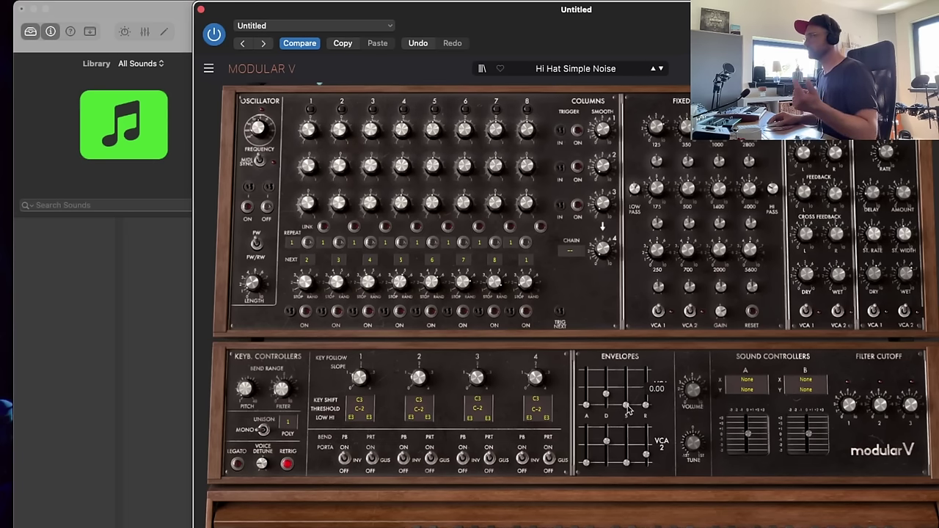
{"action": "left_click_drag", "start_coordinate": [625, 404], "coordinate": [606, 396]}
{"action": "scroll", "coordinate": [626, 404], "scroll_direction": "up", "scroll_amount": 1}
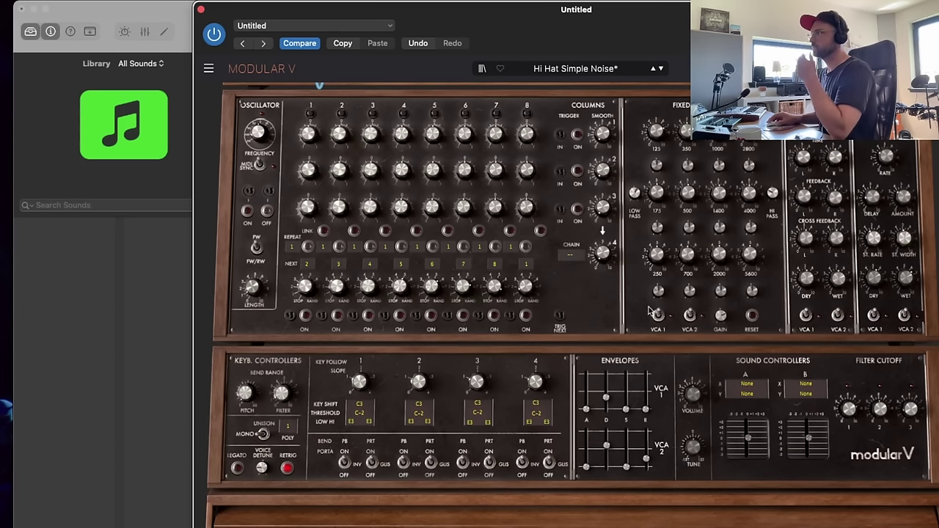
{"action": "left_click", "coordinate": [201, 10]}
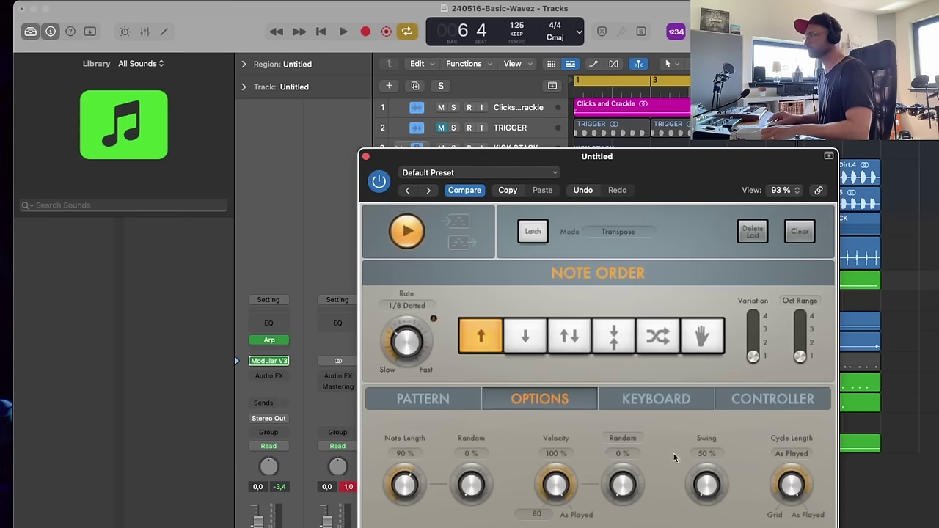
{"action": "left_click", "coordinate": [365, 158]}
- Rename the Untitled track as Modular V3 HH and give its two regions the track's name
{"action": "left_click", "coordinate": [659, 317]}
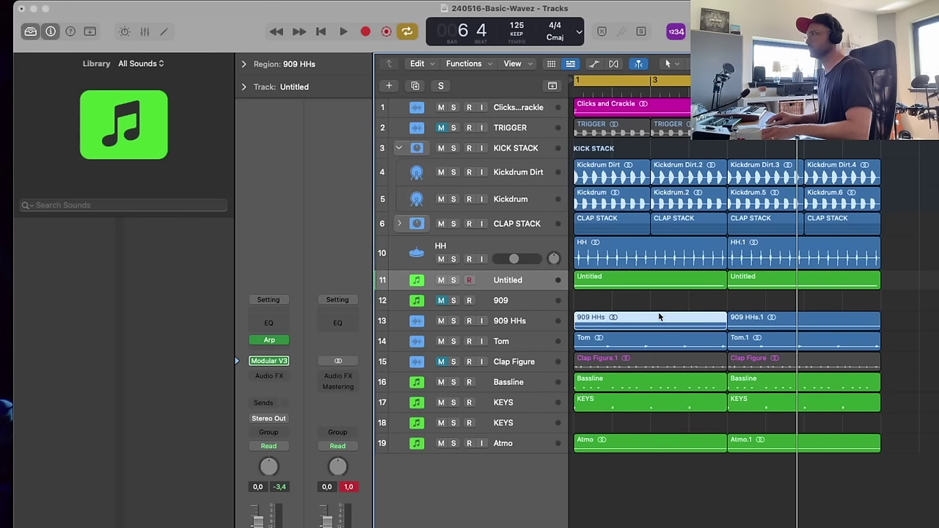
{"action": "left_click", "coordinate": [535, 288]}
{"action": "double_click", "coordinate": [526, 281]}
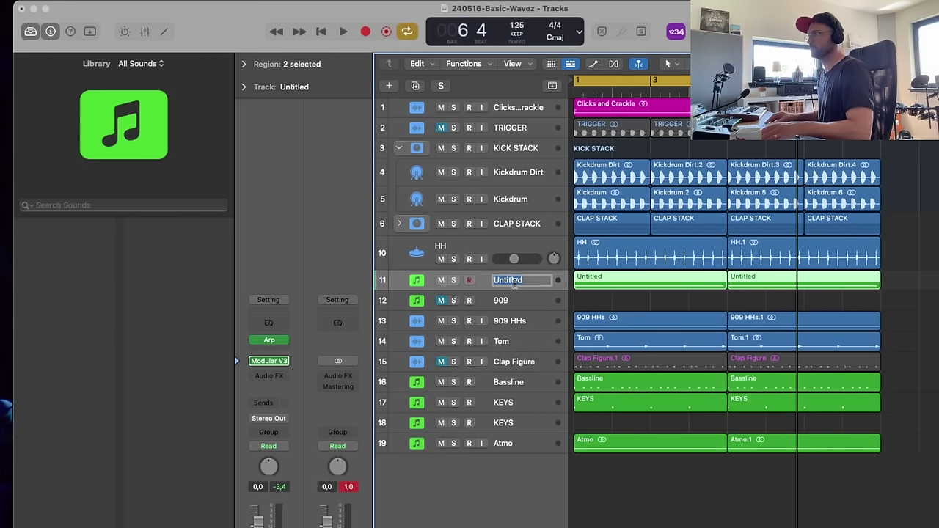
{"action": "type", "text": "Mo"}
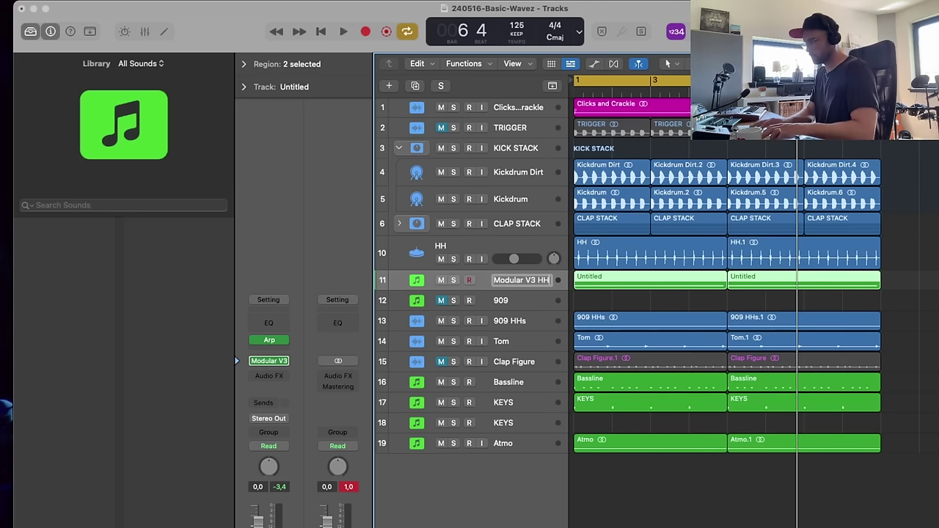
{"action": "type", "text": "dular V3 HH"}
{"action": "key", "text": "Return"}
{"action": "key", "text": "alt+shift+n"}
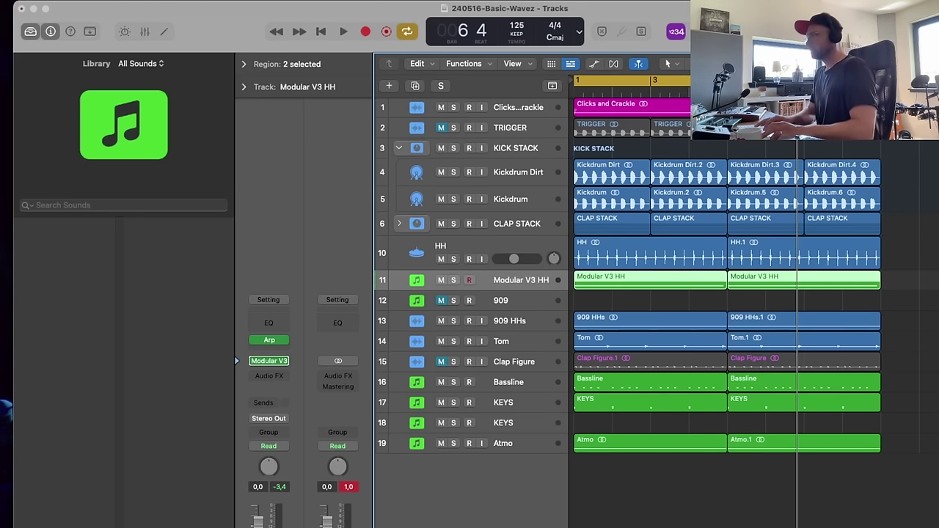
- Repeat the eight-bar block of regions across the tracks from bar 9 onward and save the project
{"action": "key", "text": "space"}
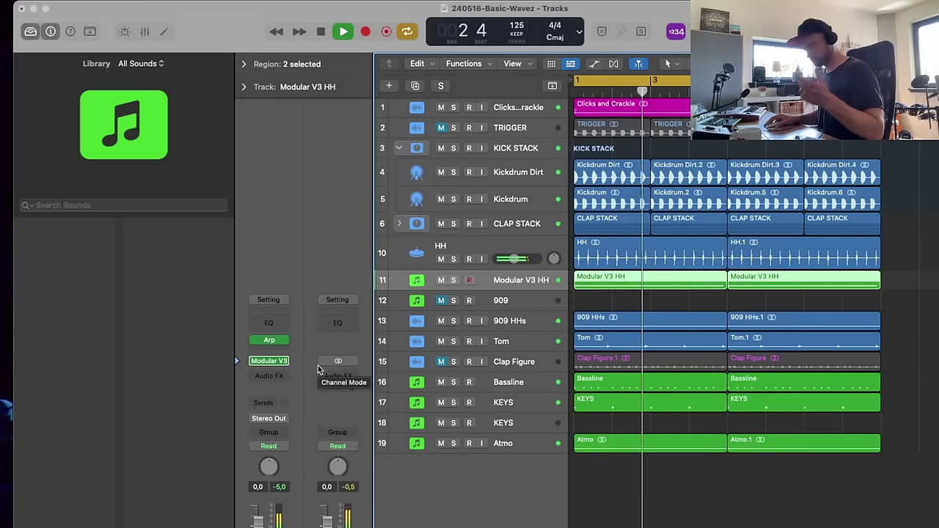
{"action": "key", "text": "space"}
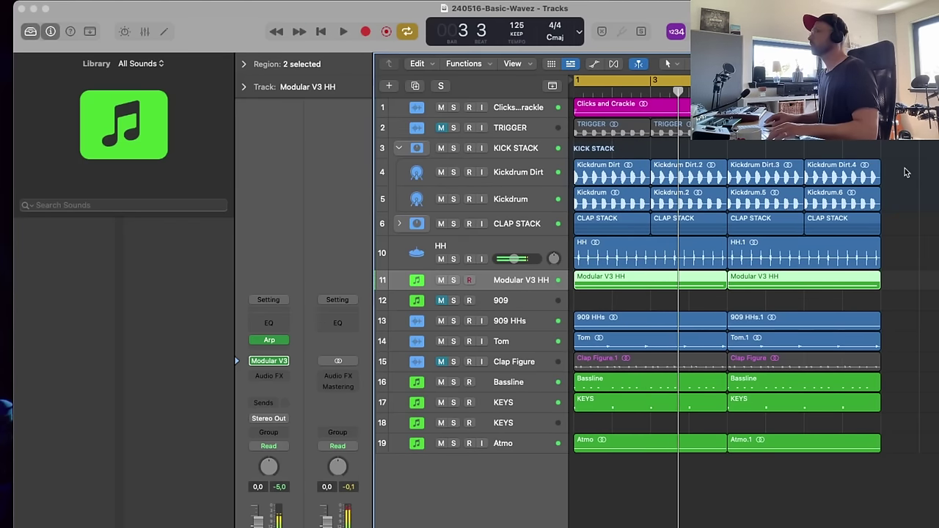
{"action": "left_click_drag", "start_coordinate": [908, 160], "coordinate": [894, 441]}
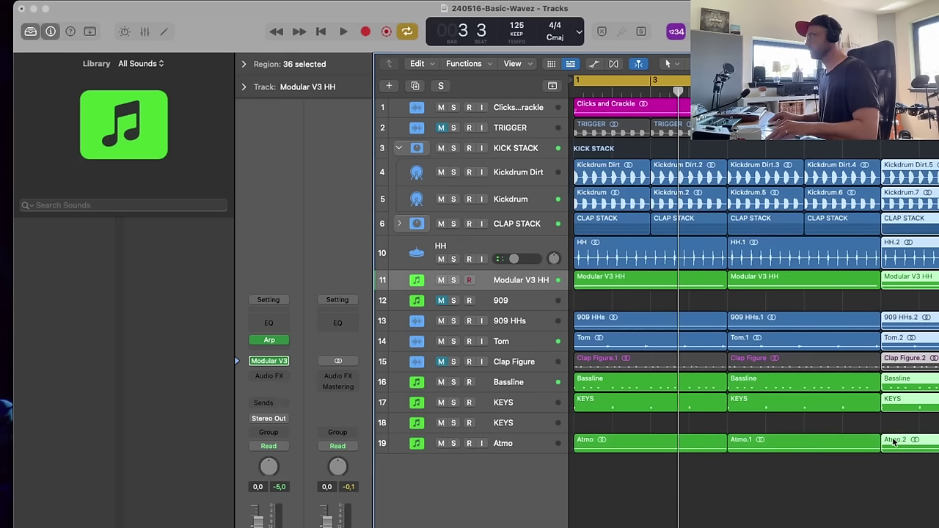
{"action": "key", "text": "super+Left"}
{"action": "scroll", "coordinate": [851, 161], "scroll_direction": "right", "scroll_amount": 3}
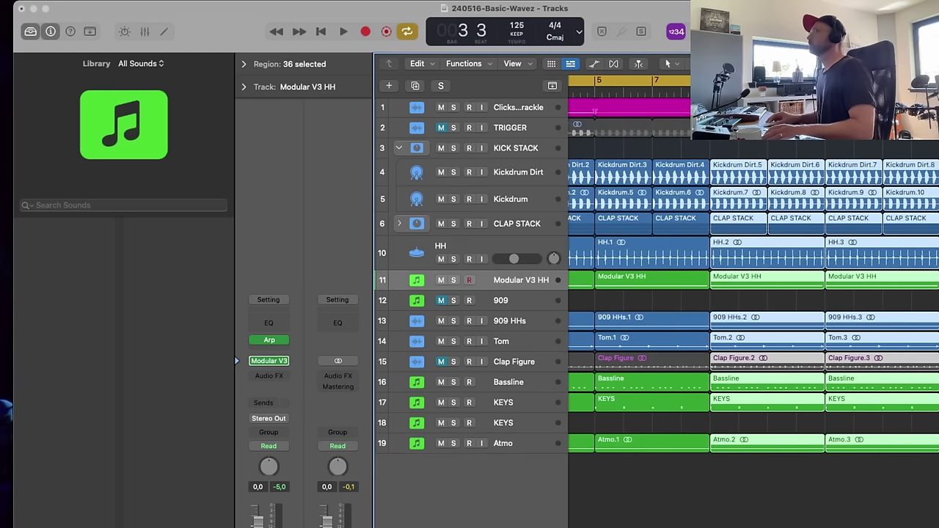
{"action": "left_click_drag", "start_coordinate": [710, 80], "coordinate": [936, 80]}
{"action": "key", "text": "shift+d"}
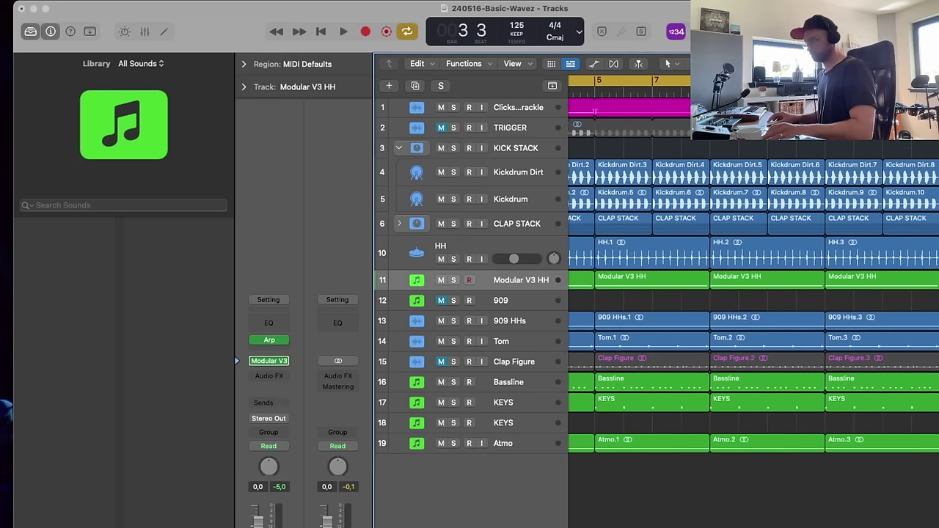
{"action": "key", "text": "super+s"}
- Set the Modular V3 HH track's automation mode to Latch and open its Modular V3 instrument at the envelope section
{"action": "scroll", "coordinate": [539, 283], "scroll_direction": "left", "scroll_amount": 3}
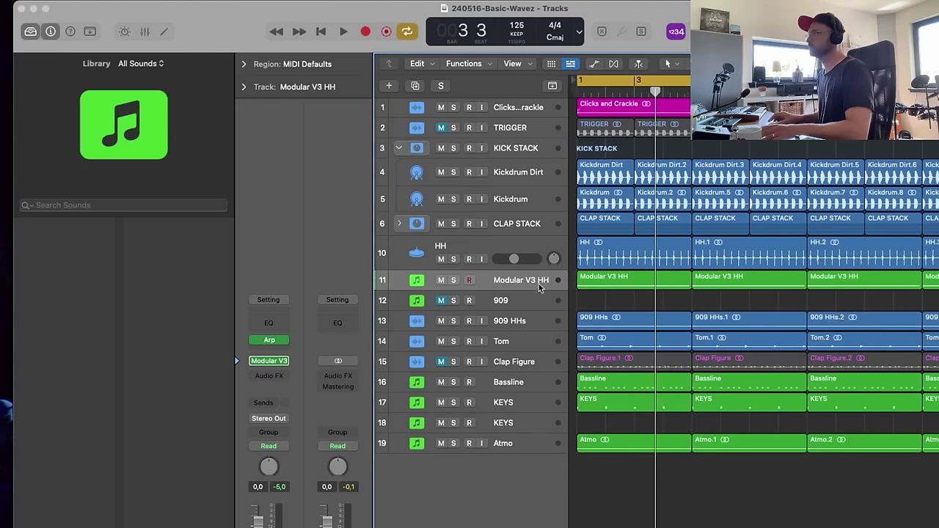
{"action": "left_click", "coordinate": [282, 446]}
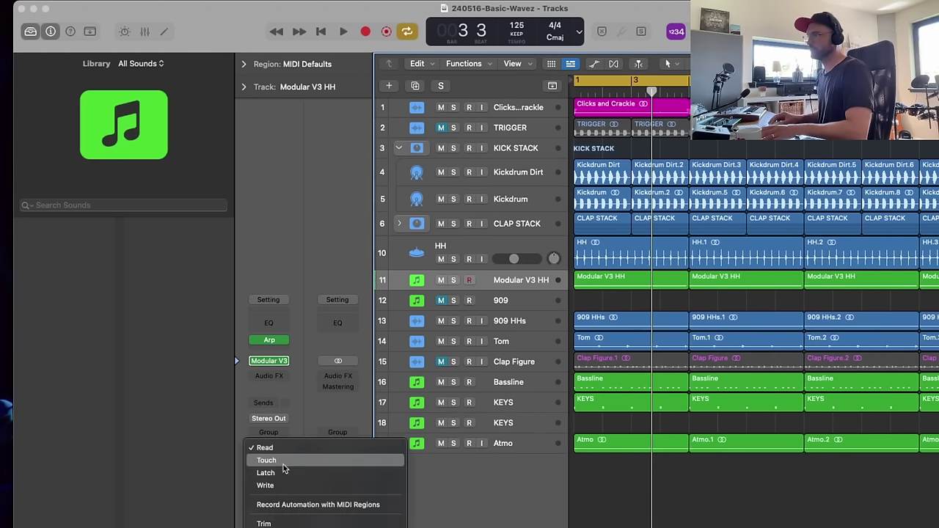
{"action": "left_click", "coordinate": [289, 473]}
{"action": "left_click", "coordinate": [267, 362]}
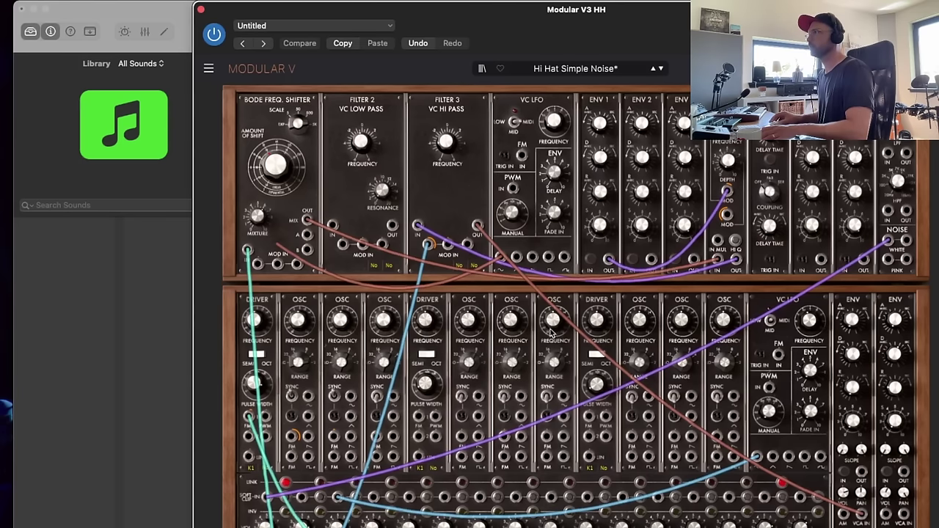
{"action": "scroll", "coordinate": [544, 256], "scroll_direction": "down", "scroll_amount": 5}
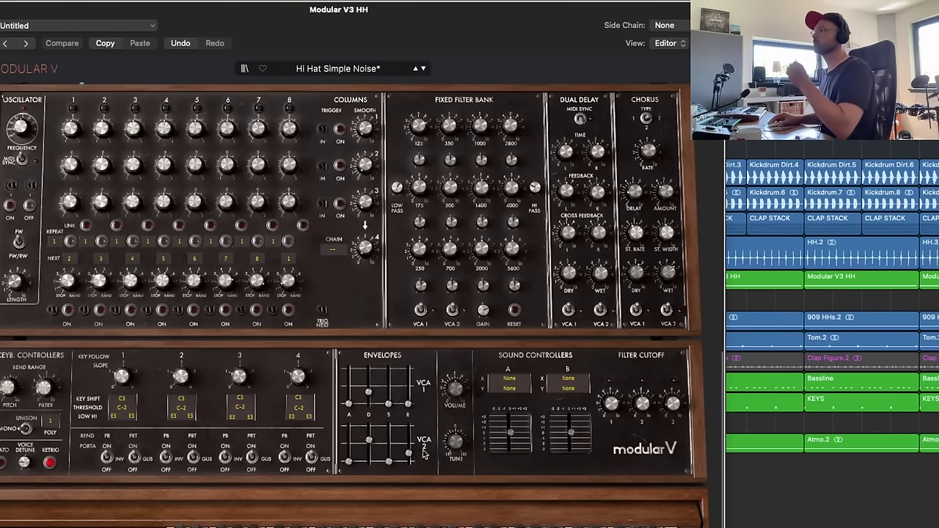
- Record automation of the VCA 1 envelope's decay by varying it during playback, and close the Modular V3 window
{"action": "mouse_move", "coordinate": [374, 408]}
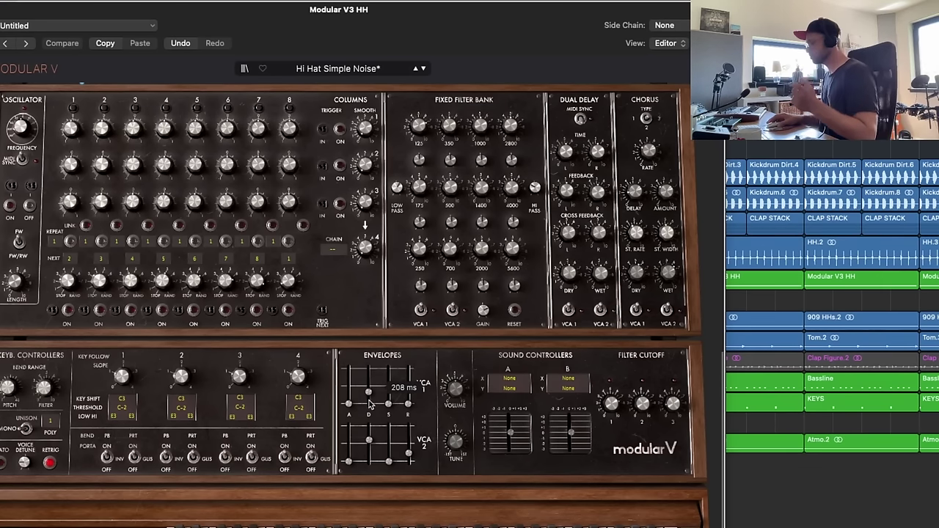
{"action": "left_click_drag", "start_coordinate": [365, 397], "coordinate": [369, 387]}
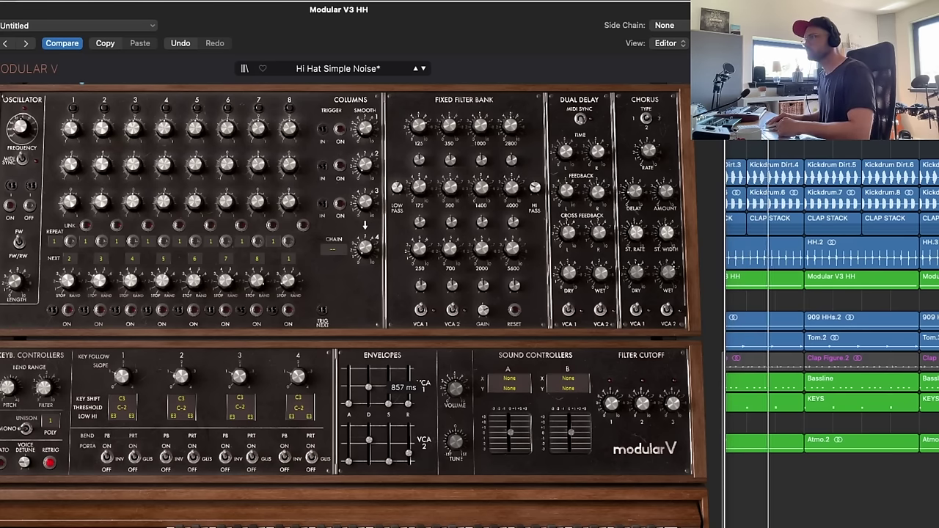
{"action": "left_click_drag", "start_coordinate": [368, 385], "coordinate": [369, 392]}
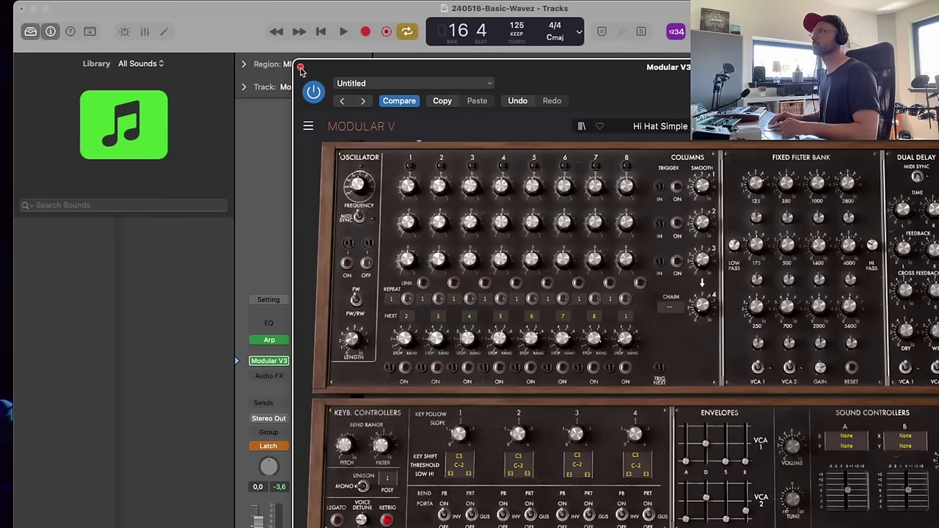
{"action": "left_click", "coordinate": [300, 69]}
- Set the Modular V3 HH track's automation mode to Read and play the arrangement from the start to check the recorded movement
{"action": "left_click", "coordinate": [271, 449]}
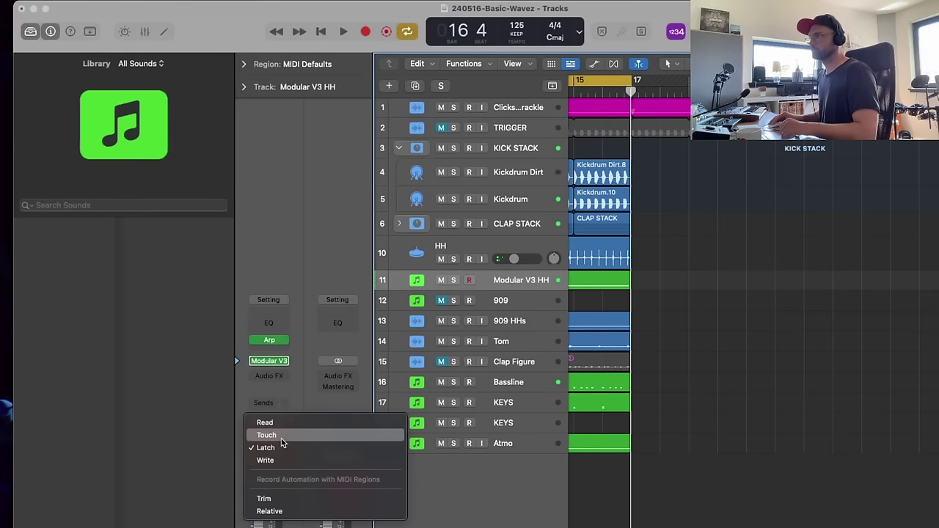
{"action": "left_click", "coordinate": [211, 418]}
{"action": "key", "text": "space"}
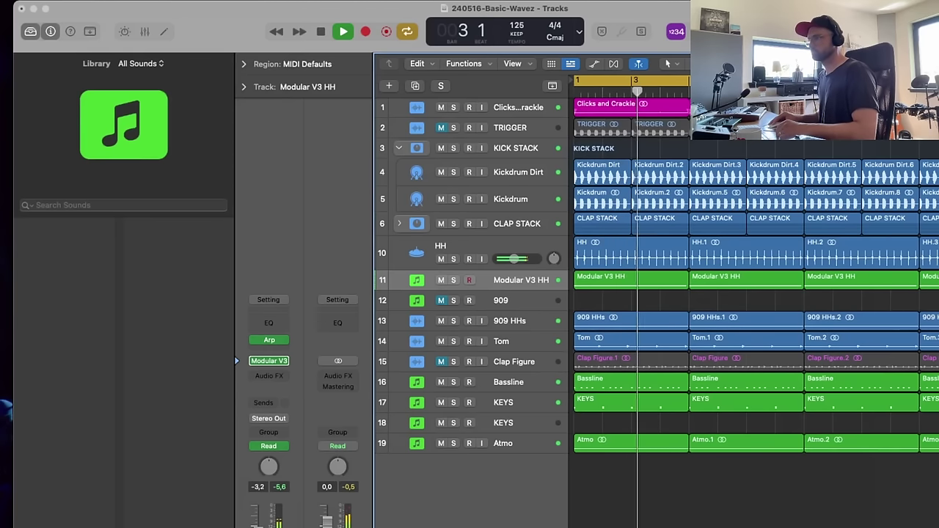
{"action": "key", "text": "space"}
- Add a Bus 5 send to the Modular V3 HH track and insert Replika XT on the resulting aux channel
{"action": "left_click", "coordinate": [269, 405]}
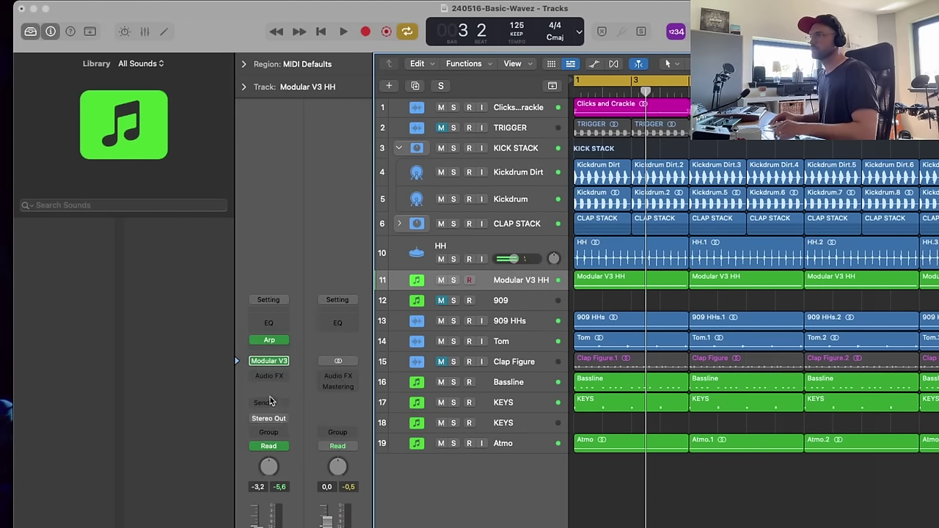
{"action": "mouse_move", "coordinate": [287, 422]}
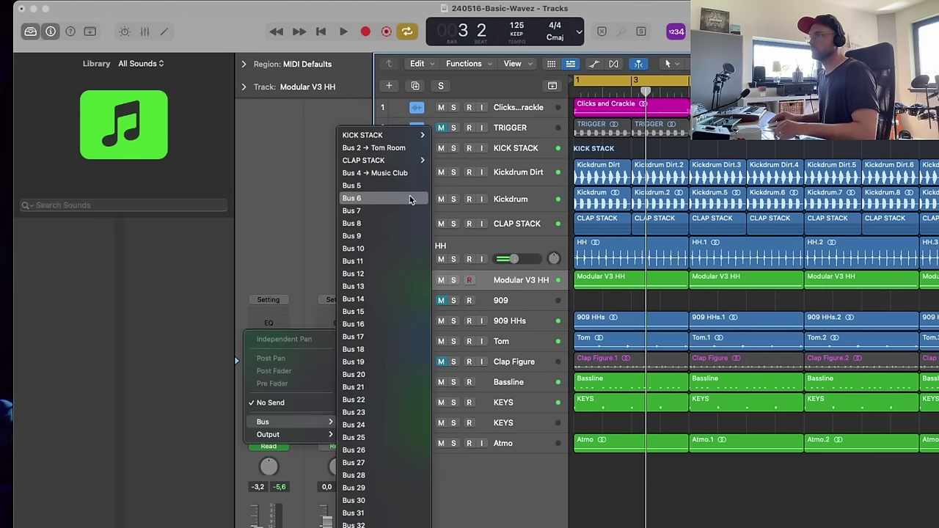
{"action": "left_click", "coordinate": [371, 189]}
{"action": "left_click", "coordinate": [337, 385]}
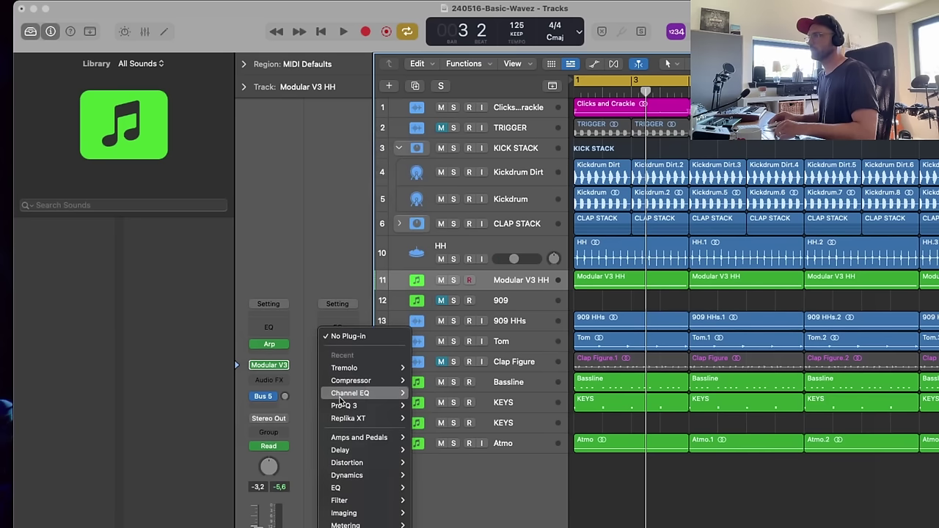
{"action": "left_click", "coordinate": [430, 417]}
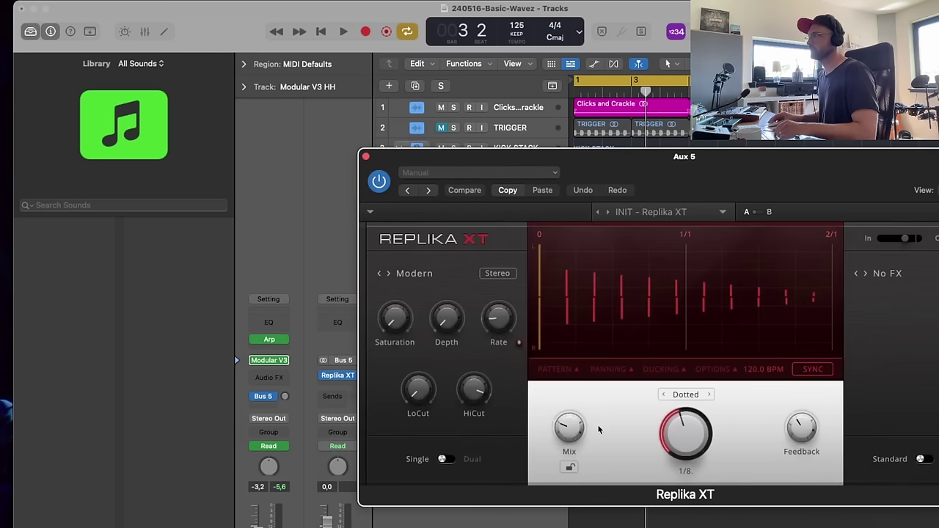
- Set Replika XT's mix fully wet and its feedback to 62 %, and move its window clear of the tracks
{"action": "left_click_drag", "start_coordinate": [565, 398], "coordinate": [585, 280]}
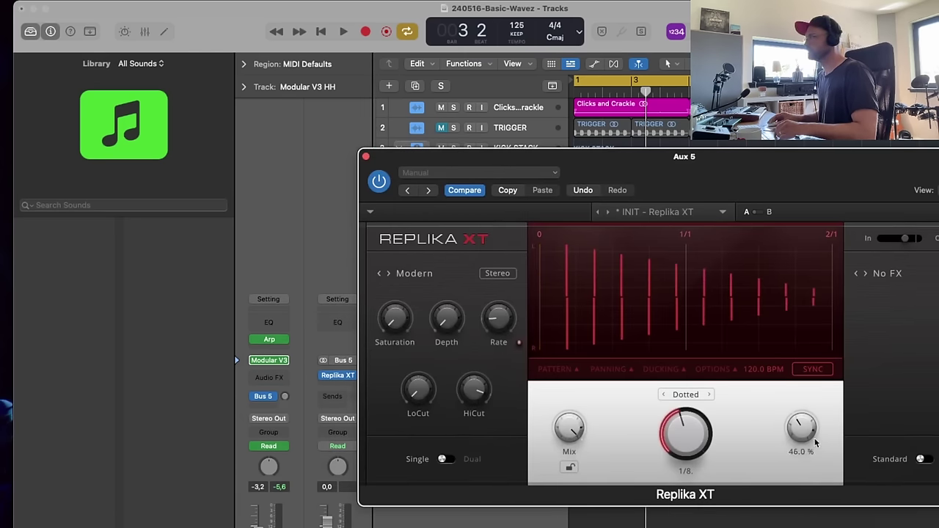
{"action": "left_click_drag", "start_coordinate": [802, 433], "coordinate": [800, 385]}
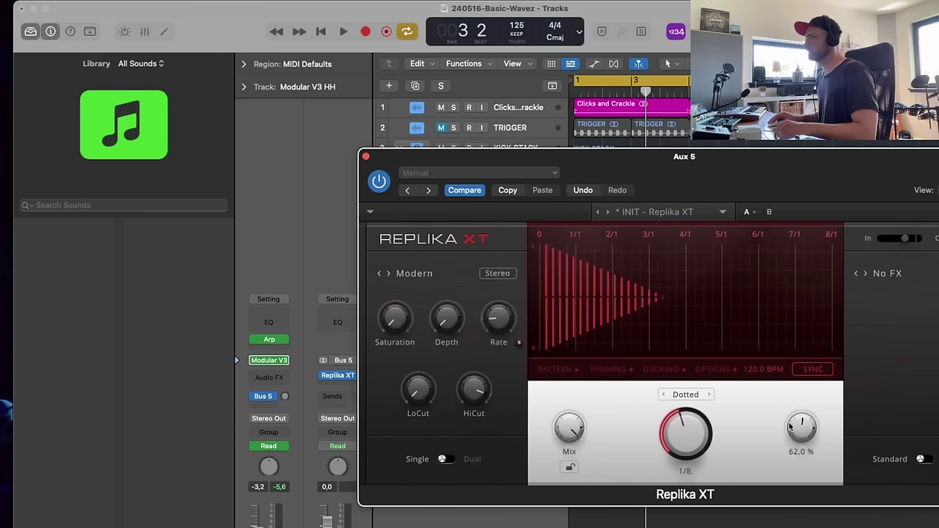
{"action": "left_click_drag", "start_coordinate": [399, 155], "coordinate": [759, 107]}
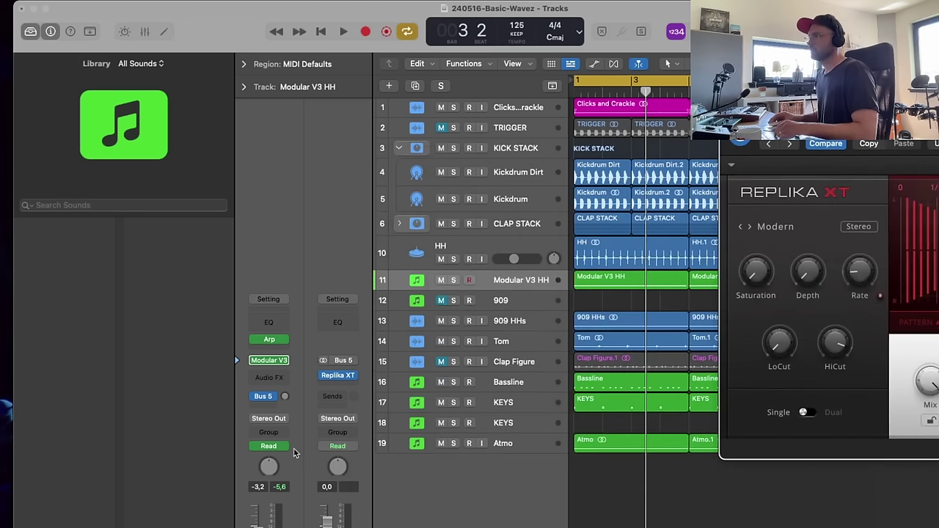
- Raise the Modular V3 HH track's Bus 5 send and adjust its level during playback
{"action": "left_click_drag", "start_coordinate": [284, 396], "coordinate": [284, 392]}
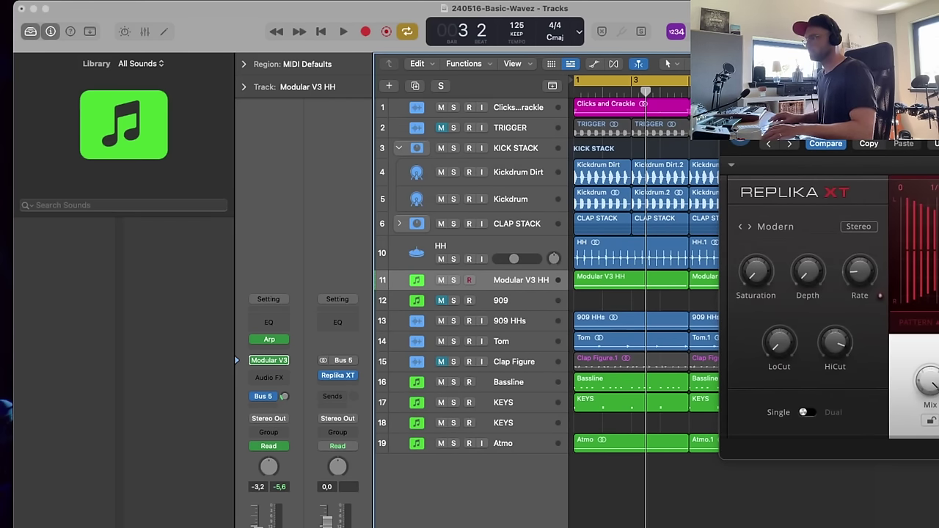
{"action": "key", "text": "space"}
{"action": "mouse_move", "coordinate": [286, 397]}
{"action": "left_mouse_down"}
{"action": "mouse_move", "coordinate": [285, 374]}
{"action": "mouse_move", "coordinate": [279, 402]}
{"action": "left_mouse_up"}
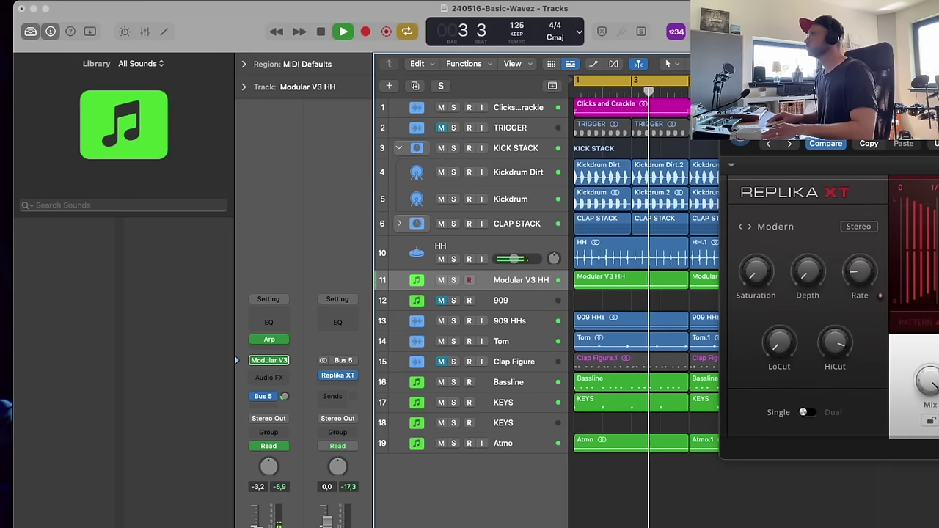
- Raise Replika XT's low cut to about 49 Hz and make its echoes alternate between the left and right channels
{"action": "left_click_drag", "start_coordinate": [843, 109], "coordinate": [657, 102]}
{"action": "left_click_drag", "start_coordinate": [602, 348], "coordinate": [586, 276]}
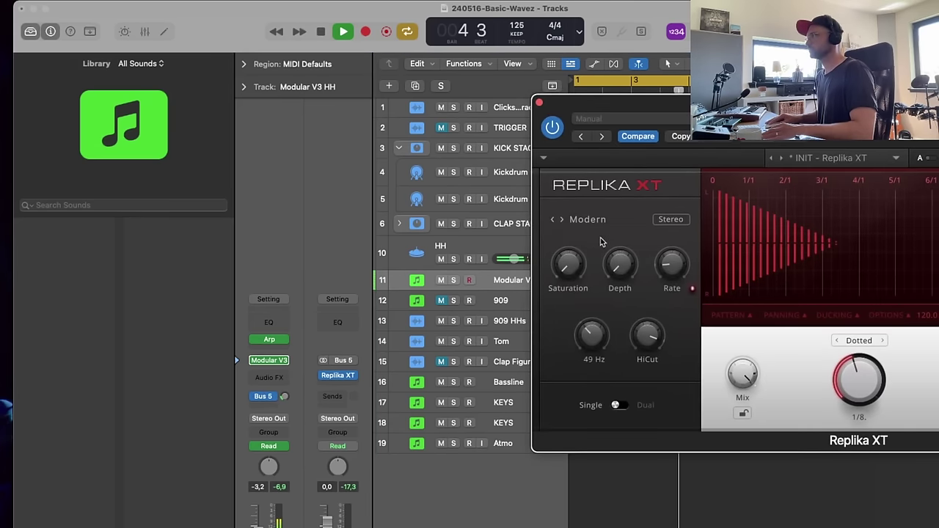
{"action": "key", "text": "space"}
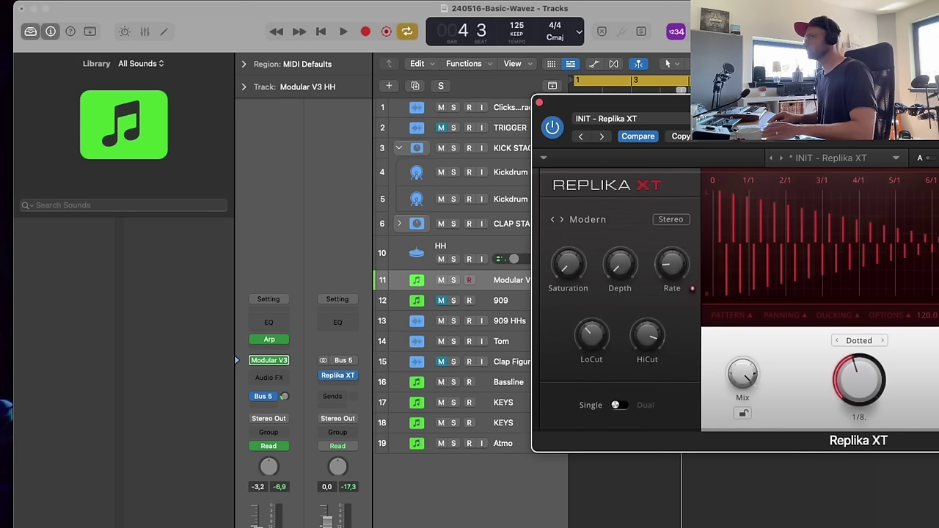
- Lower Replika XT's high cut to 10912 Hz and raise its low cut further during playback
{"action": "key", "text": "space"}
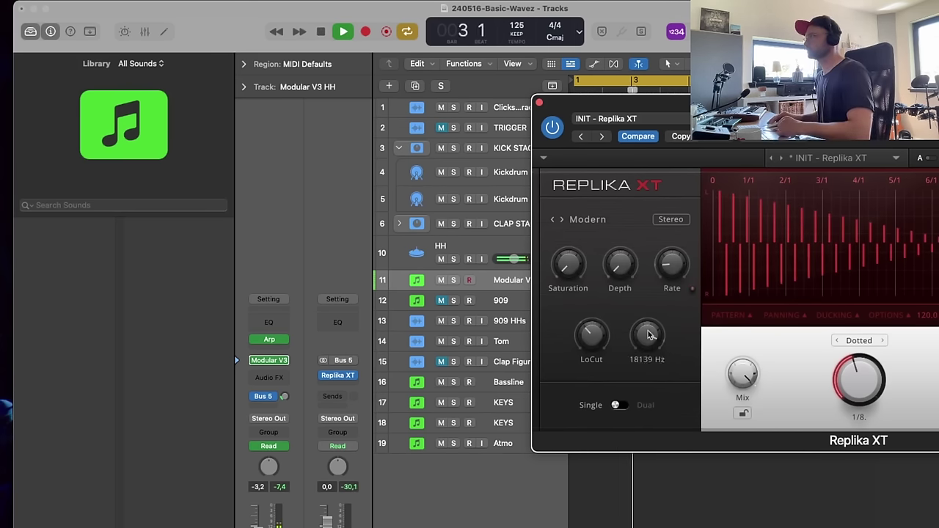
{"action": "left_click_drag", "start_coordinate": [650, 339], "coordinate": [648, 361]}
{"action": "left_click_drag", "start_coordinate": [591, 336], "coordinate": [593, 287]}
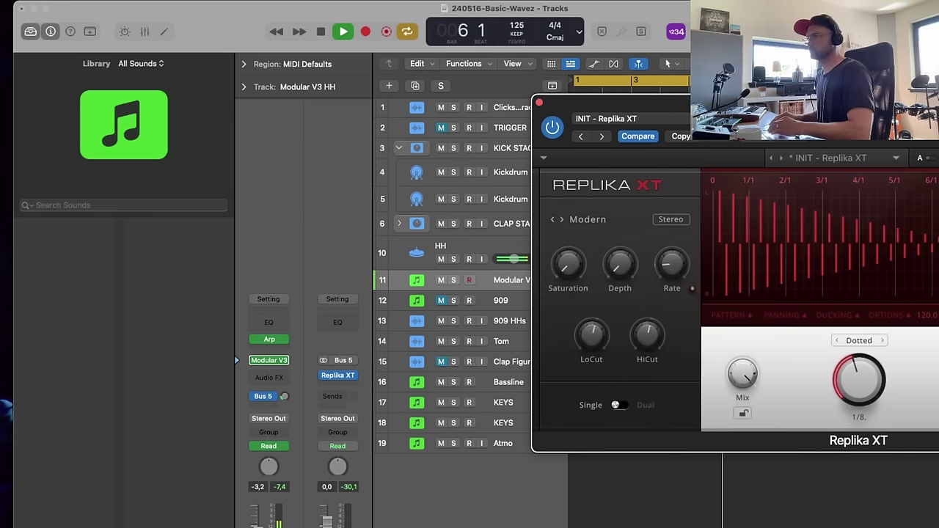
- Solo the Modular V3 HH track, try dotted delay times of 1/4 and 1/16 in Replika XT, and unsolo the track
{"action": "key", "text": "s"}
{"action": "key", "text": "space"}
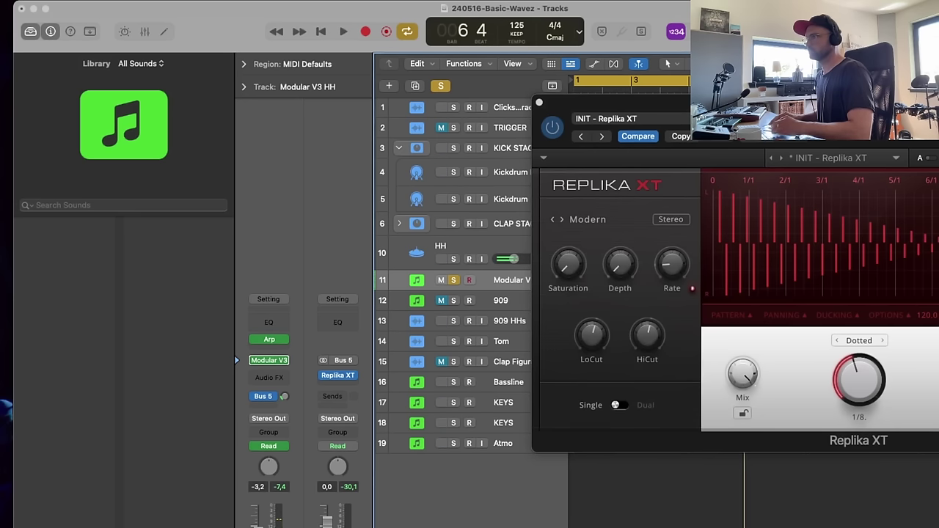
{"action": "left_click", "coordinate": [744, 375]}
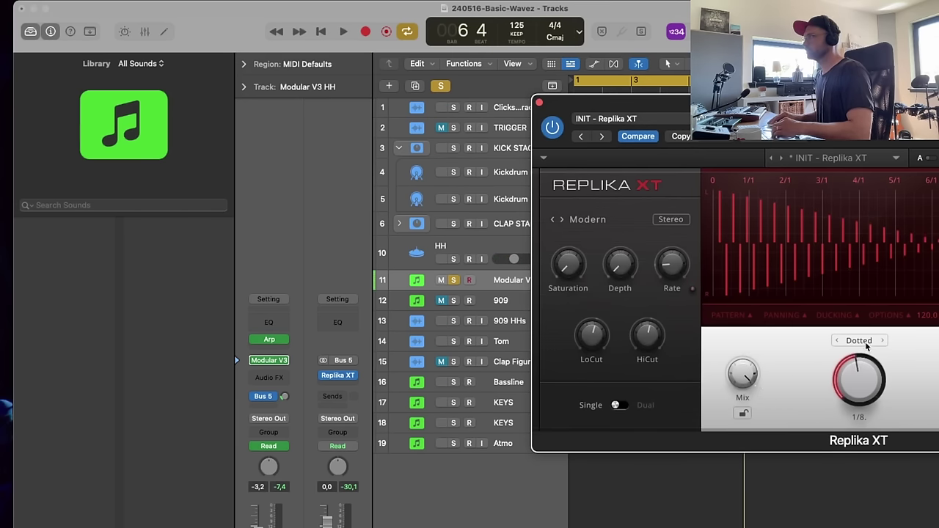
{"action": "left_click_drag", "start_coordinate": [864, 317], "coordinate": [864, 299]}
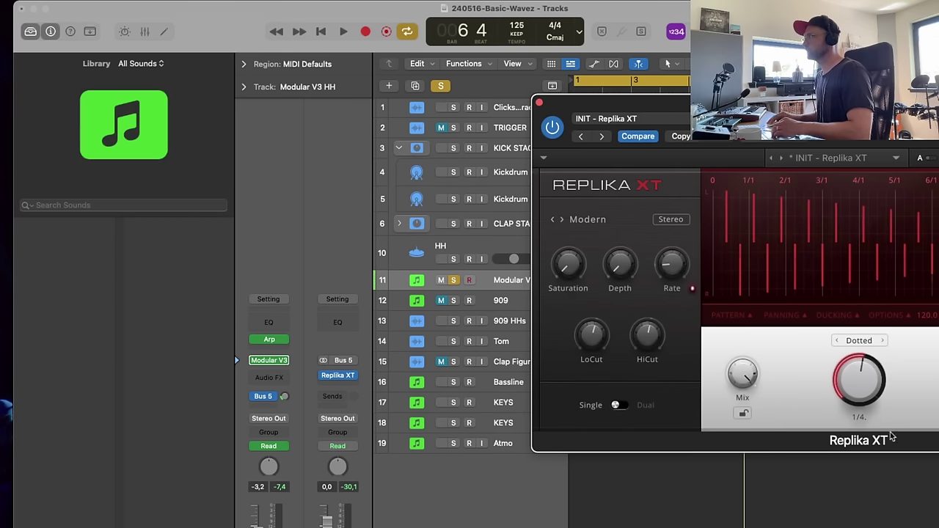
{"action": "left_click_drag", "start_coordinate": [869, 361], "coordinate": [855, 383]}
{"action": "key", "text": "space"}
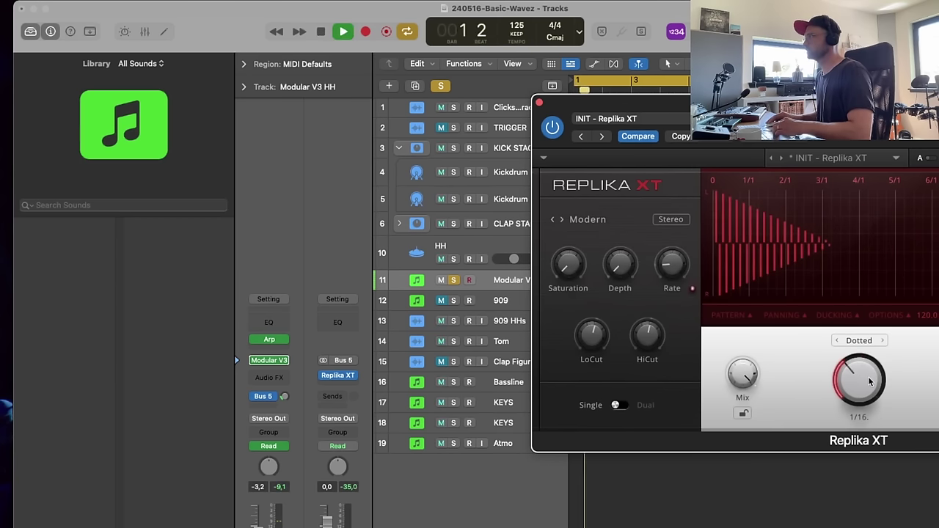
{"action": "left_click", "coordinate": [454, 280]}
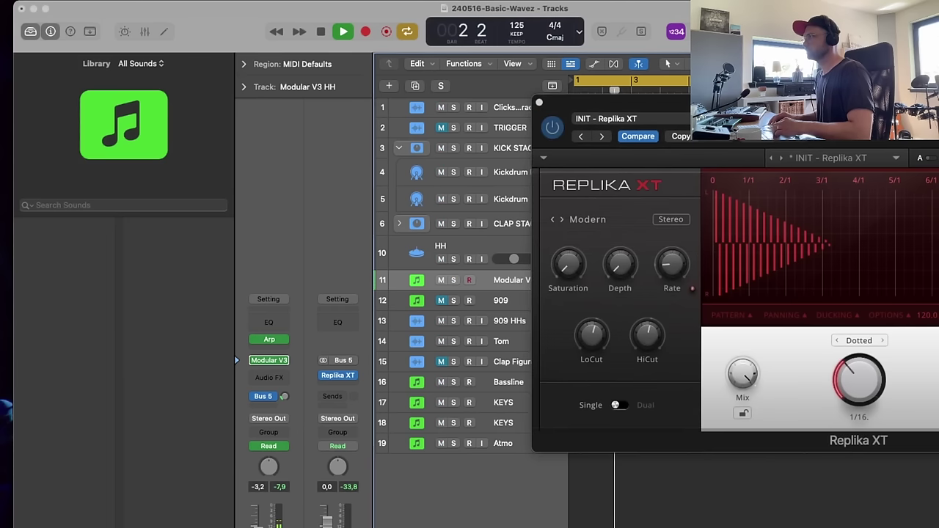
- Compare dotted delay times of 1/8, 1/4 and 1/2 in the full mix and settle on dotted 1/8
{"action": "left_click_drag", "start_coordinate": [868, 368], "coordinate": [870, 345]}
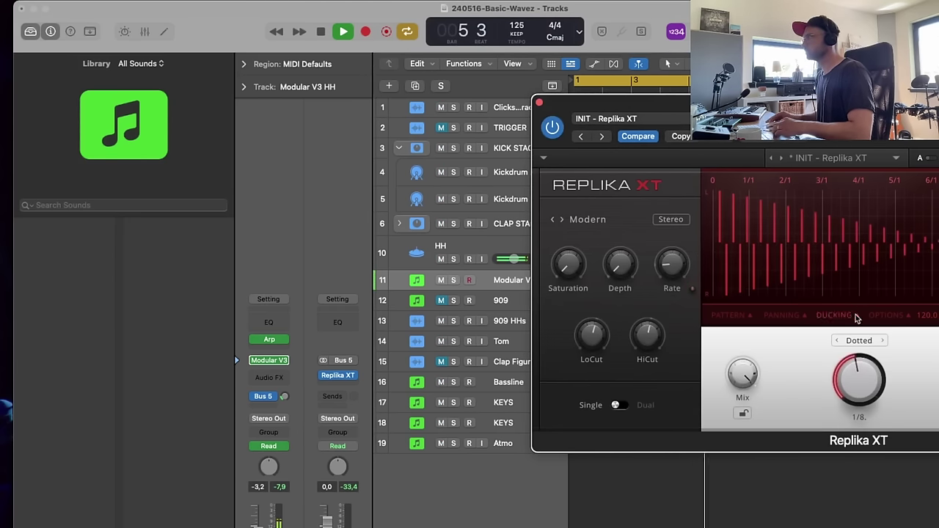
{"action": "left_click_drag", "start_coordinate": [860, 369], "coordinate": [862, 337]}
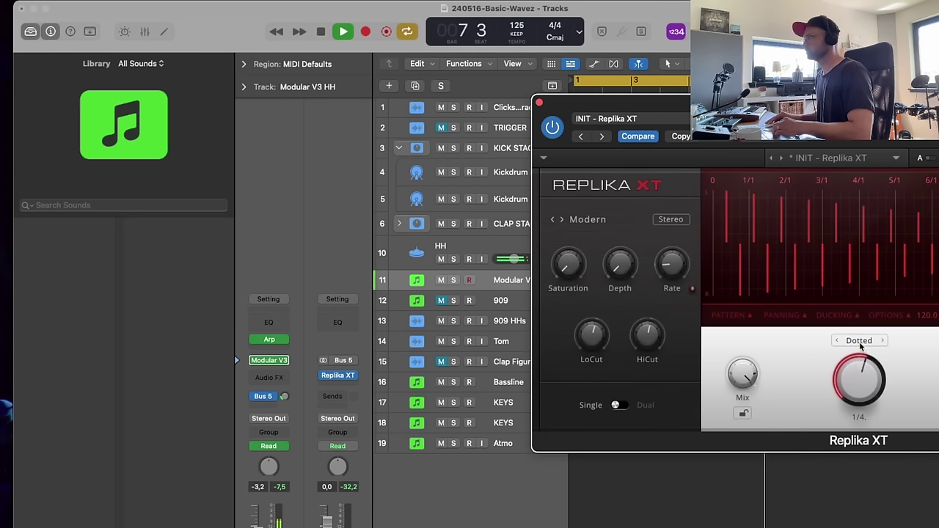
{"action": "left_click_drag", "start_coordinate": [855, 309], "coordinate": [860, 277]}
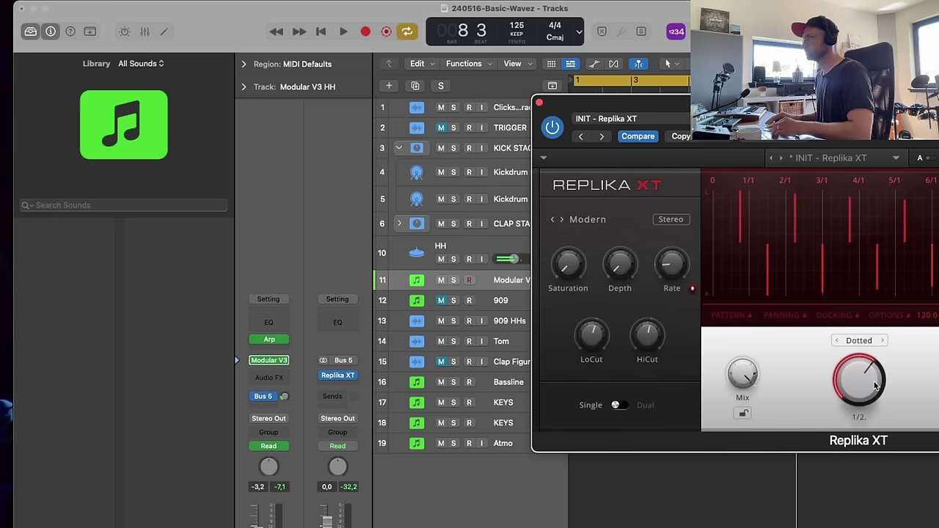
{"action": "left_click_drag", "start_coordinate": [856, 378], "coordinate": [857, 440]}
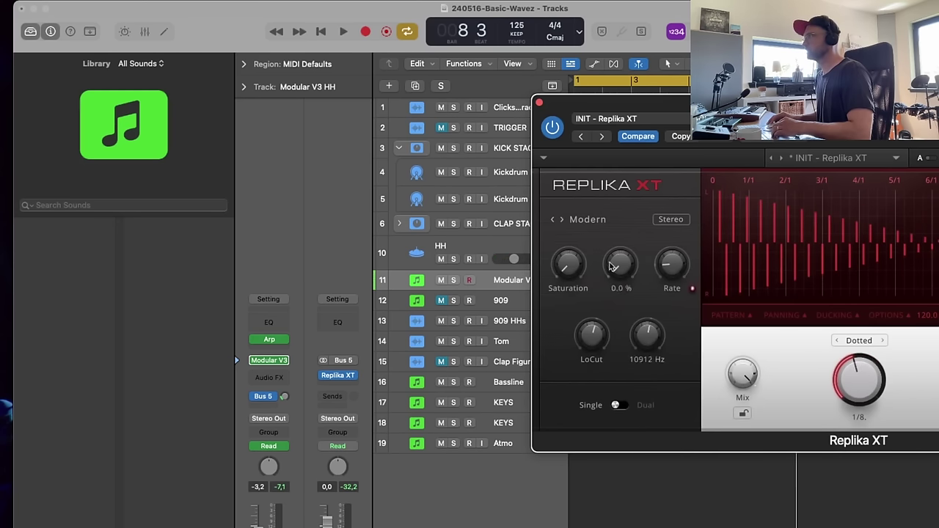
- Close the Replika XT window and set the Modular V3 HH track's Bus 5 send to -26.2 dB during playback
{"action": "left_click", "coordinate": [540, 103]}
{"action": "key", "text": "space"}
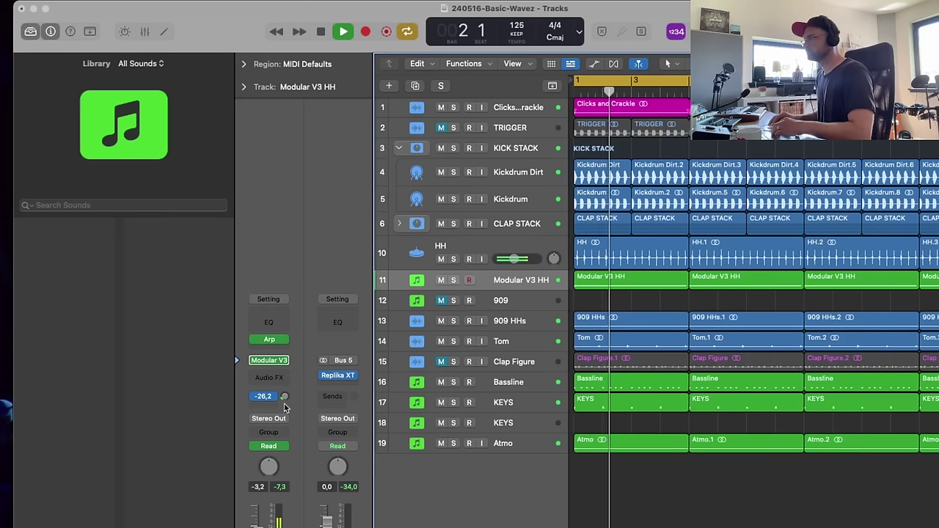
{"action": "left_click_drag", "start_coordinate": [285, 402], "coordinate": [285, 410]}
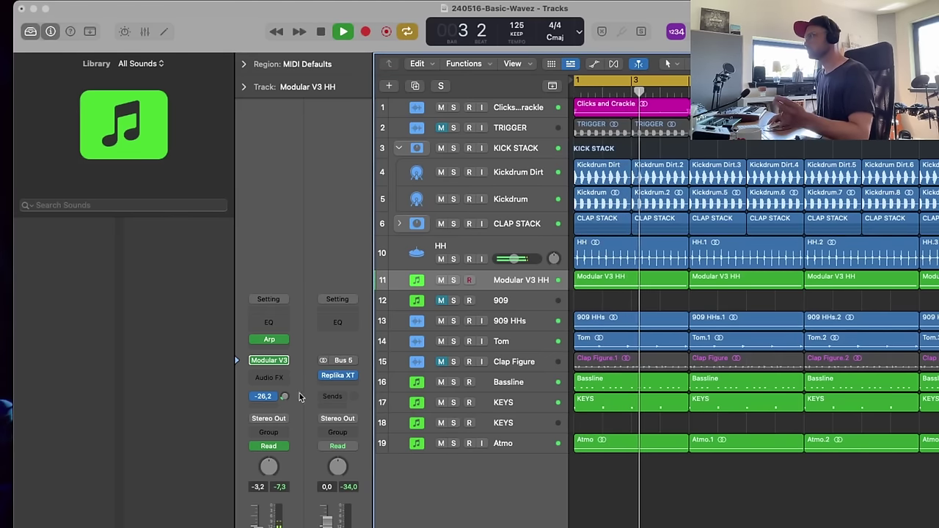
- Insert a Channel EQ on the Modular V3 HH track and enable a steep low cut slightly above 70 Hz
{"action": "left_click", "coordinate": [271, 324]}
{"action": "left_click", "coordinate": [393, 212]}
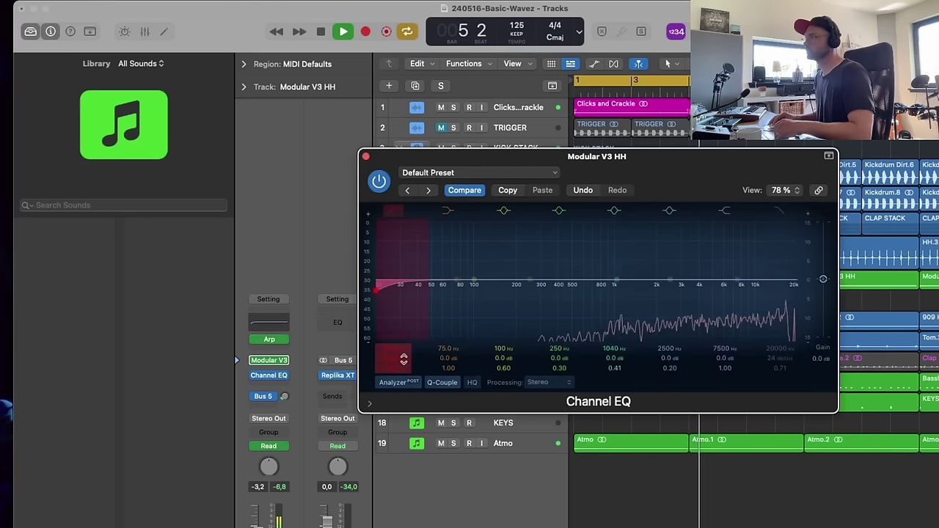
{"action": "left_click_drag", "start_coordinate": [399, 347], "coordinate": [419, 356]}
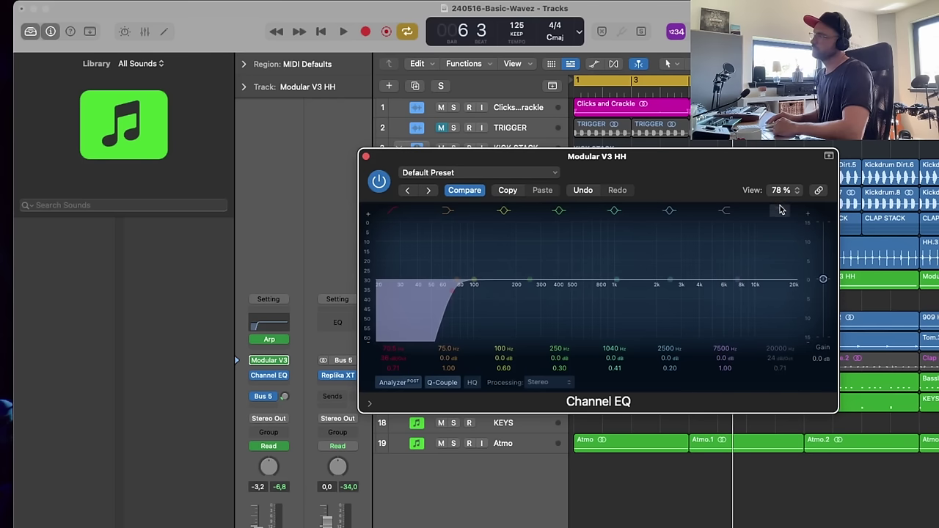
- Add a steep high cut at about 16 kHz and set the high shelf to -3.0 dB at 7100 Hz during playback
{"action": "key", "text": "space"}
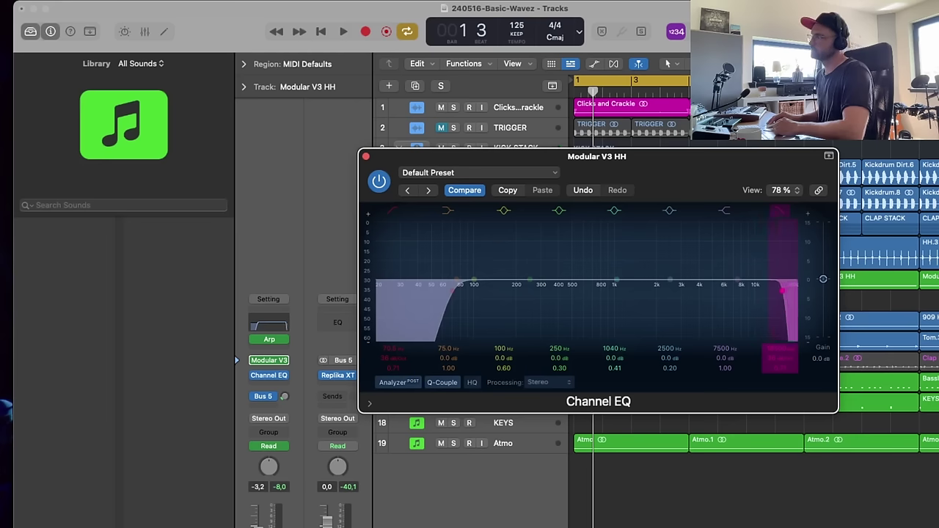
{"action": "key", "text": "space"}
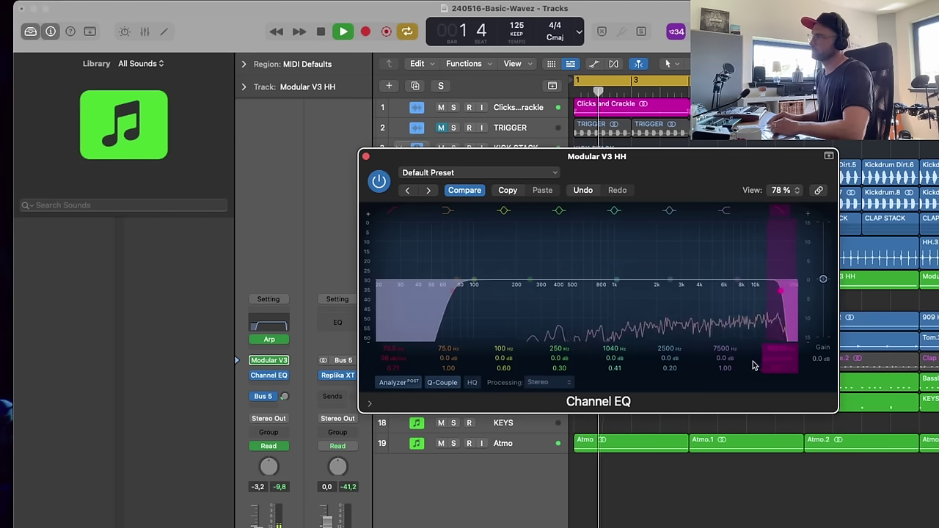
{"action": "left_click_drag", "start_coordinate": [724, 358], "coordinate": [724, 367]}
{"action": "key", "text": "space"}
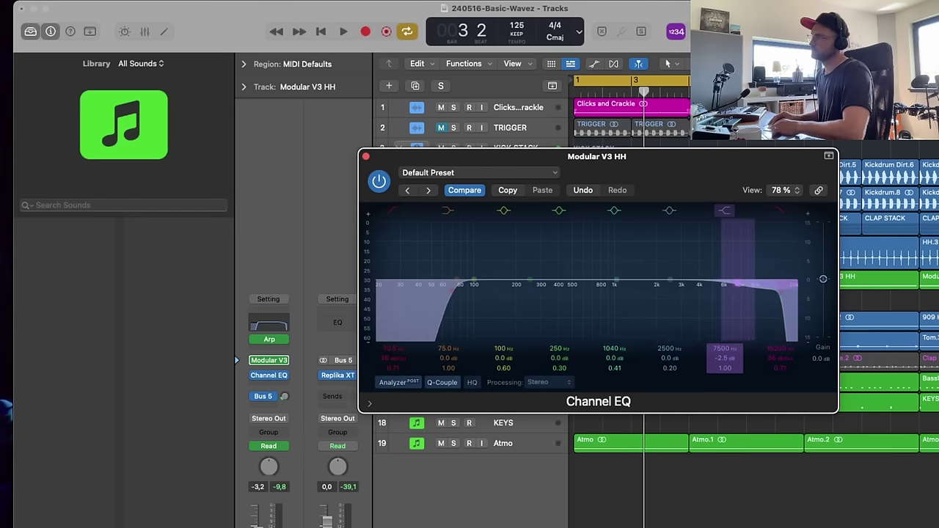
{"action": "key", "text": "space"}
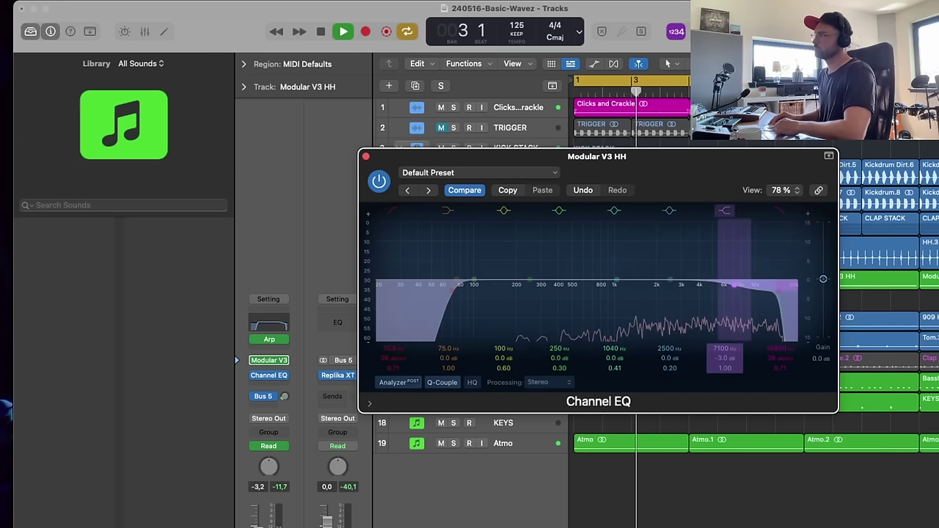
- Set the Channel EQ's high shelf gain to -3.2 dB, close its window and stop playback
{"action": "left_click_drag", "start_coordinate": [735, 350], "coordinate": [734, 359]}
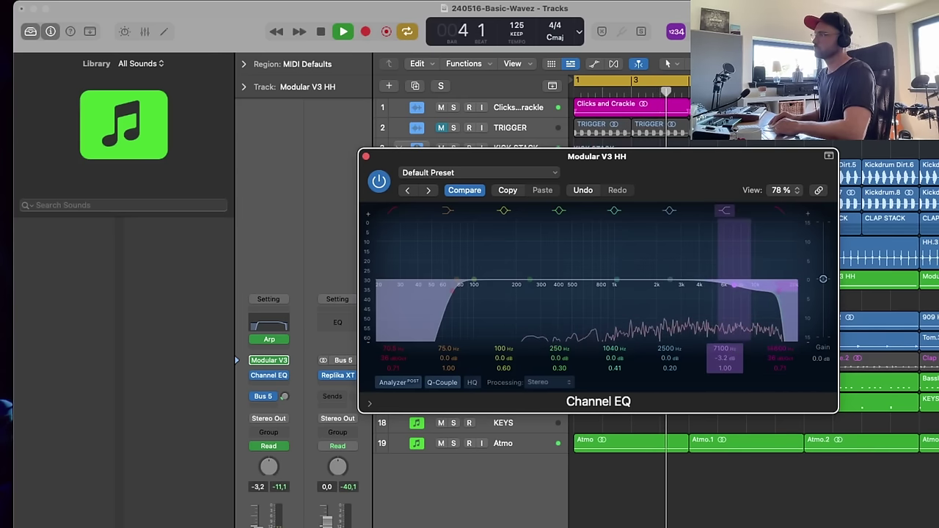
{"action": "left_click", "coordinate": [366, 156]}
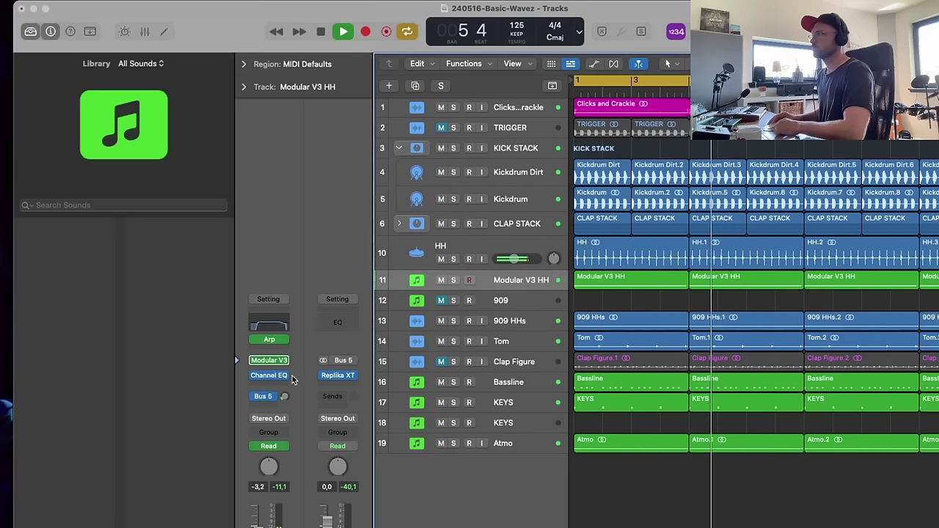
{"action": "key", "text": "space"}
- Add a Bus 4 Music Club reverb send to the Modular V3 HH track and adjust its level during playback
{"action": "left_click", "coordinate": [267, 409]}
{"action": "mouse_move", "coordinate": [278, 424]}
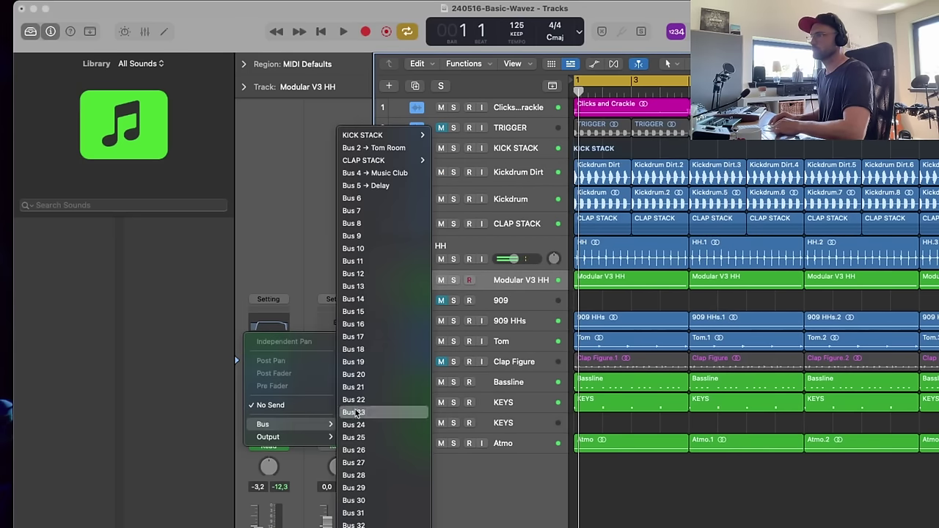
{"action": "left_click", "coordinate": [356, 170]}
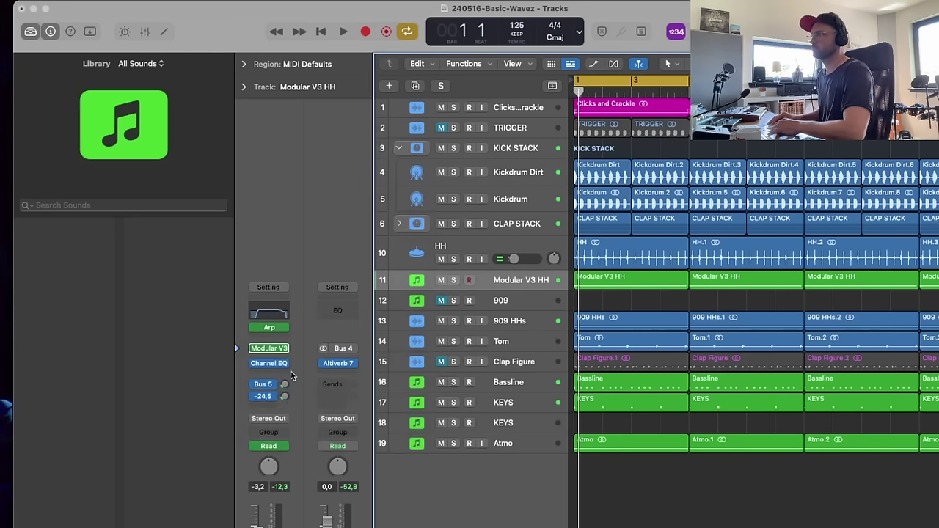
{"action": "key", "text": "space"}
{"action": "left_click_drag", "start_coordinate": [291, 375], "coordinate": [289, 403]}
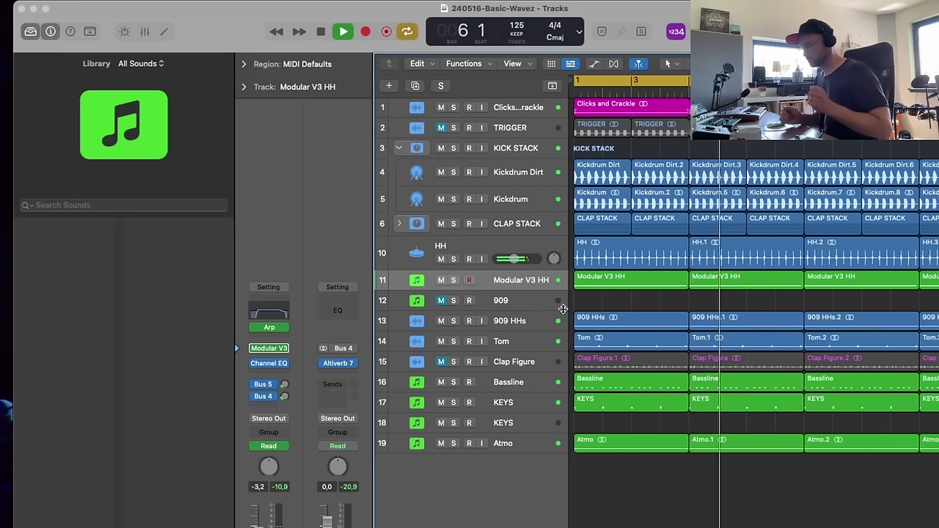
- Insert a Compressor after the Channel EQ on the Modular V3 HH track and set its side chain source to Audio 1
{"action": "left_click", "coordinate": [279, 375]}
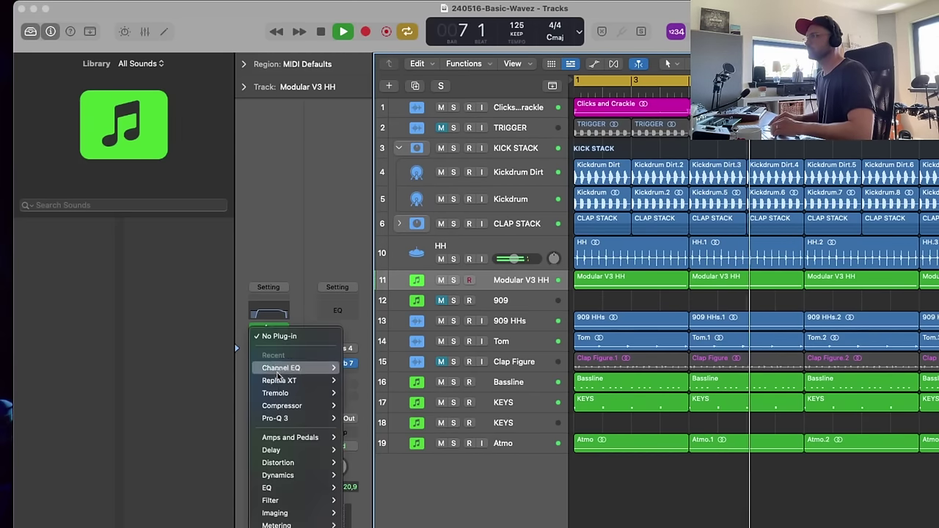
{"action": "mouse_move", "coordinate": [293, 405]}
{"action": "left_click", "coordinate": [360, 406]}
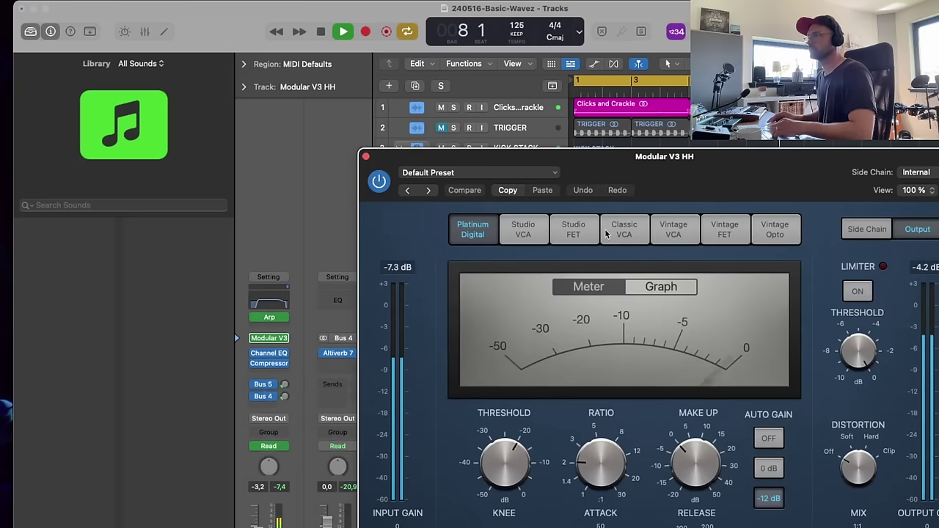
{"action": "left_click", "coordinate": [916, 171]}
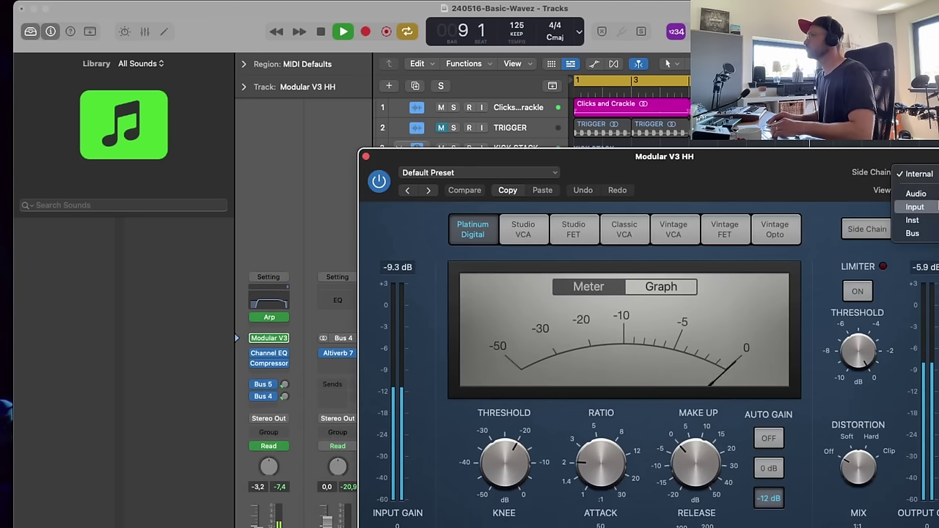
{"action": "left_click", "coordinate": [915, 192]}
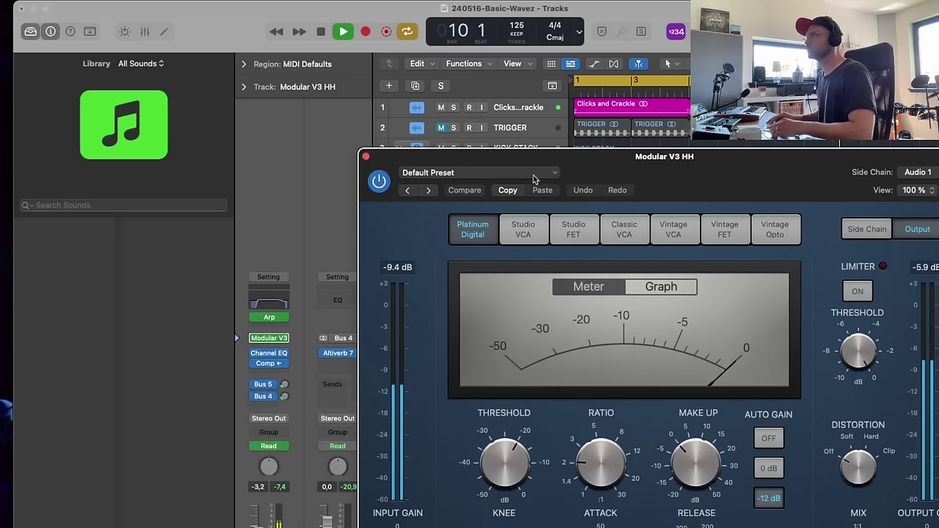
- Load the compressor's SIDECHAIN preset, adjust its threshold, and close the window
{"action": "left_click", "coordinate": [408, 172]}
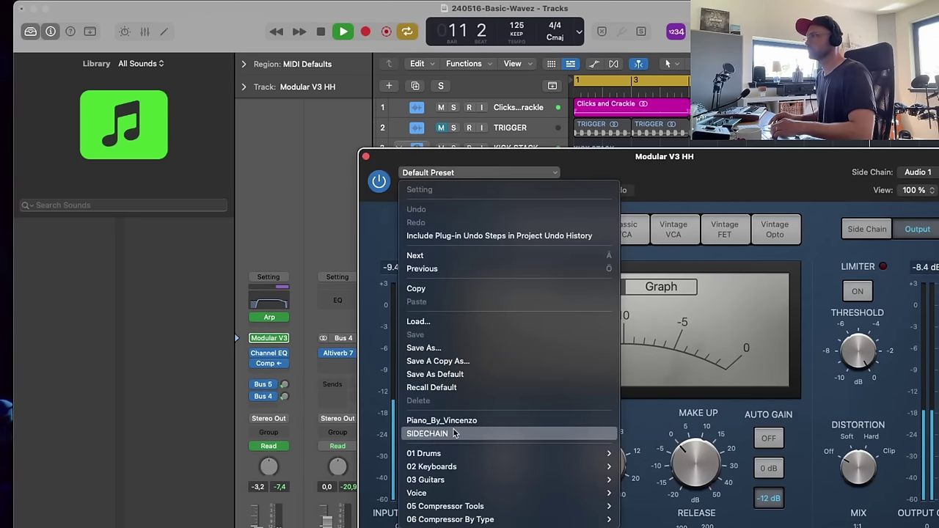
{"action": "left_click", "coordinate": [579, 433]}
{"action": "mouse_move", "coordinate": [504, 458]}
{"action": "left_mouse_down"}
{"action": "mouse_move", "coordinate": [504, 476]}
{"action": "mouse_move", "coordinate": [502, 450]}
{"action": "left_mouse_up"}
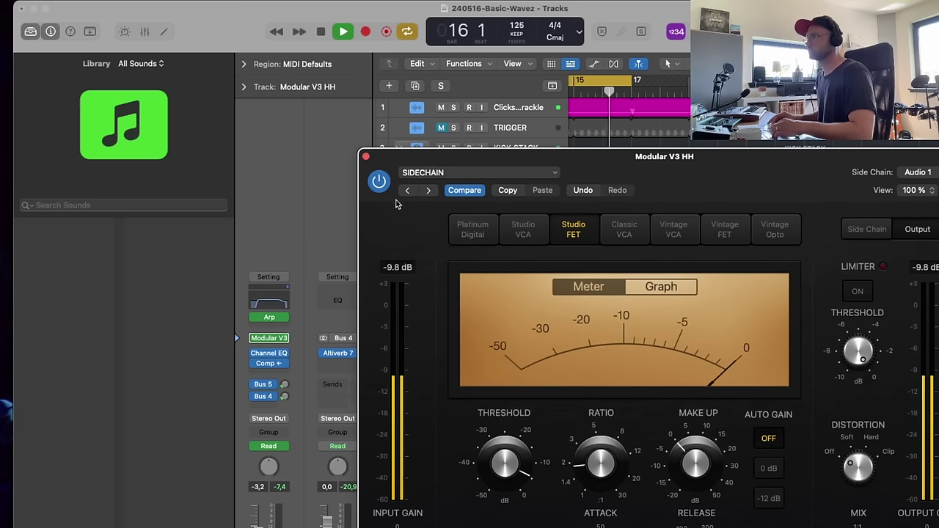
{"action": "left_click", "coordinate": [365, 156]}
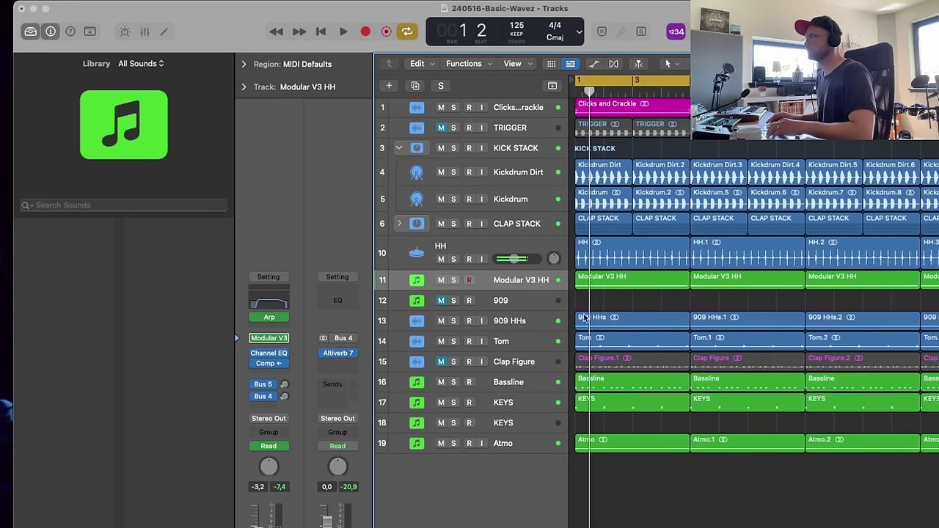
{"action": "key", "text": "space"}
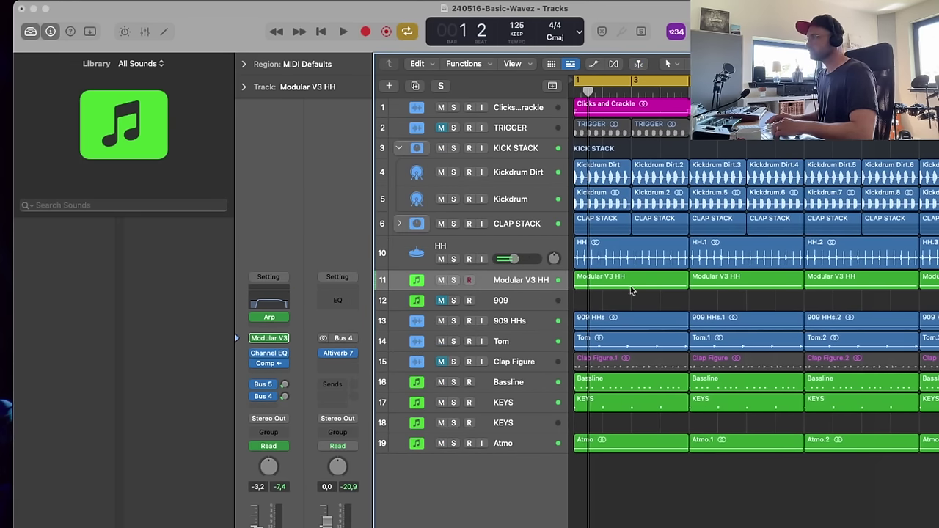
- Show track automation and examine the Modular V3 HH track's DecayTime Vca1 curve across the whole arrangement
{"action": "key", "text": "a"}
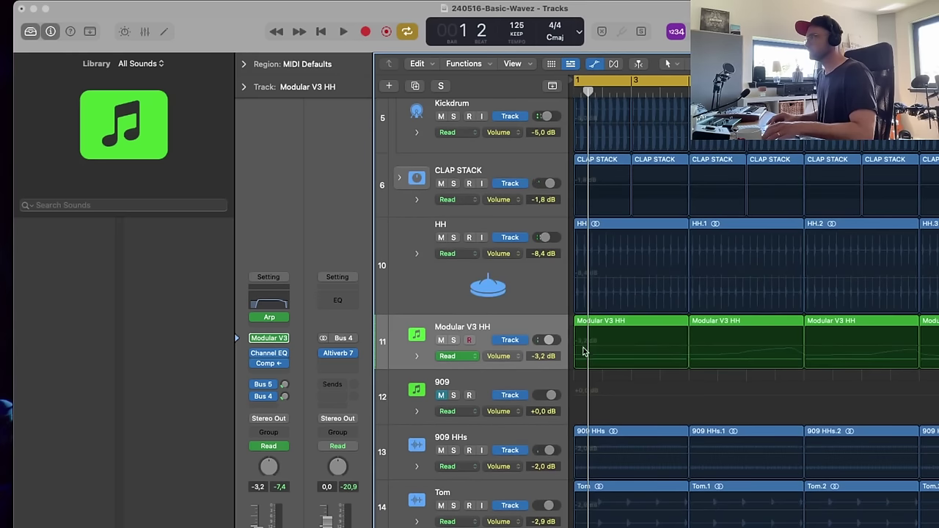
{"action": "left_click", "coordinate": [513, 357]}
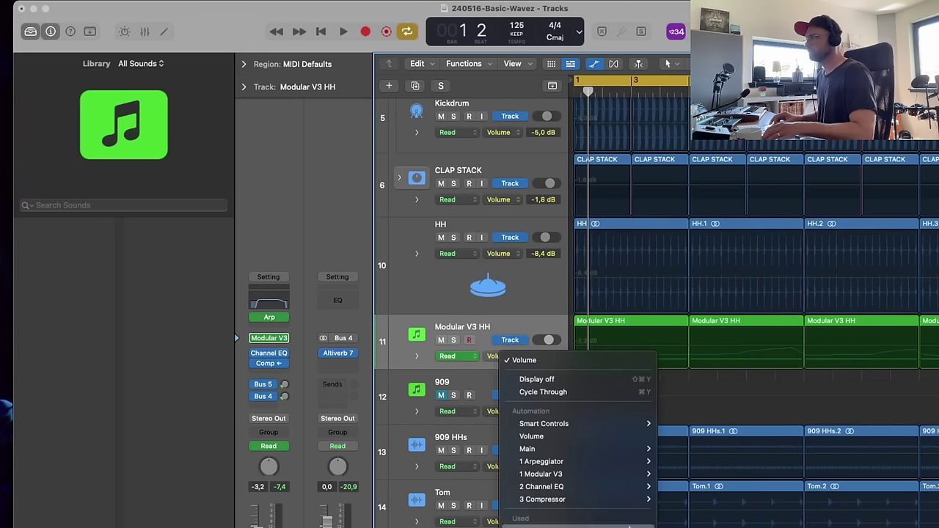
{"action": "left_click", "coordinate": [703, 478]}
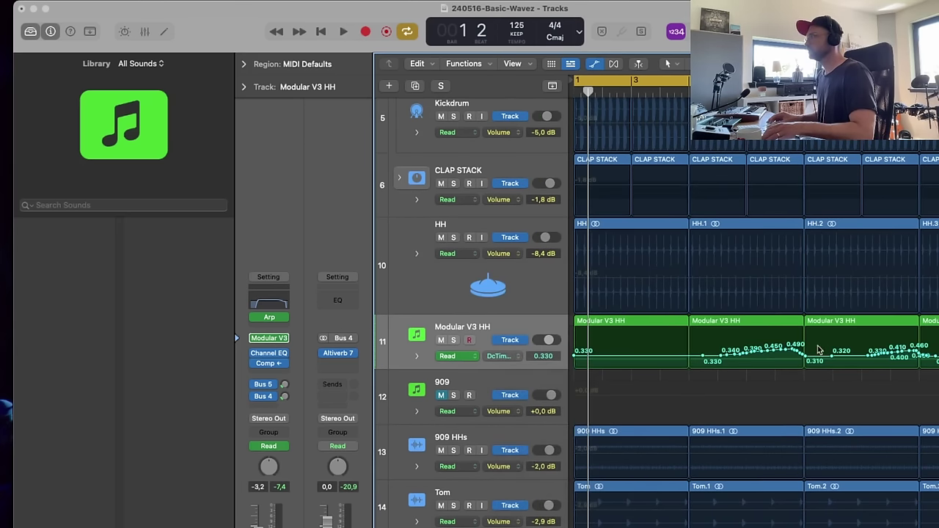
{"action": "key", "text": "super+Left"}
{"action": "key", "text": "super+Right"}
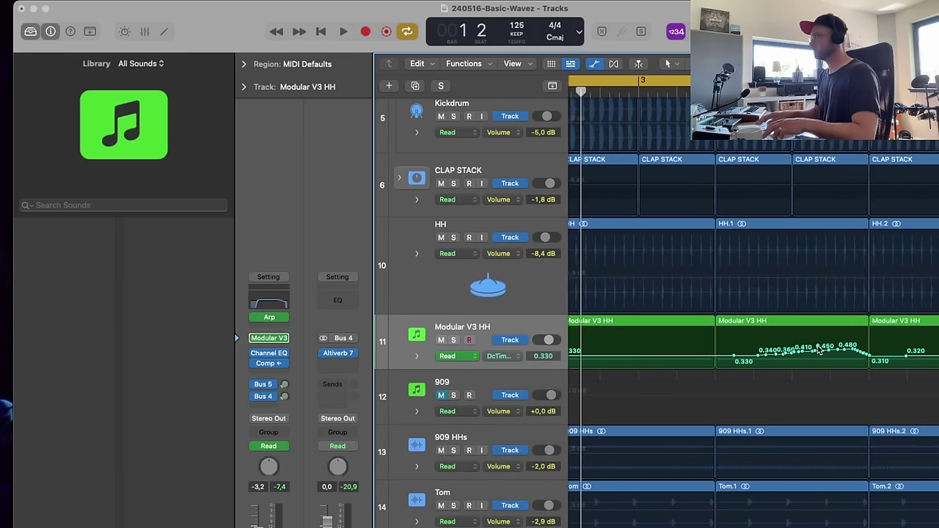
{"action": "key", "text": "super+Left"}
{"action": "key", "text": "super+Left"}
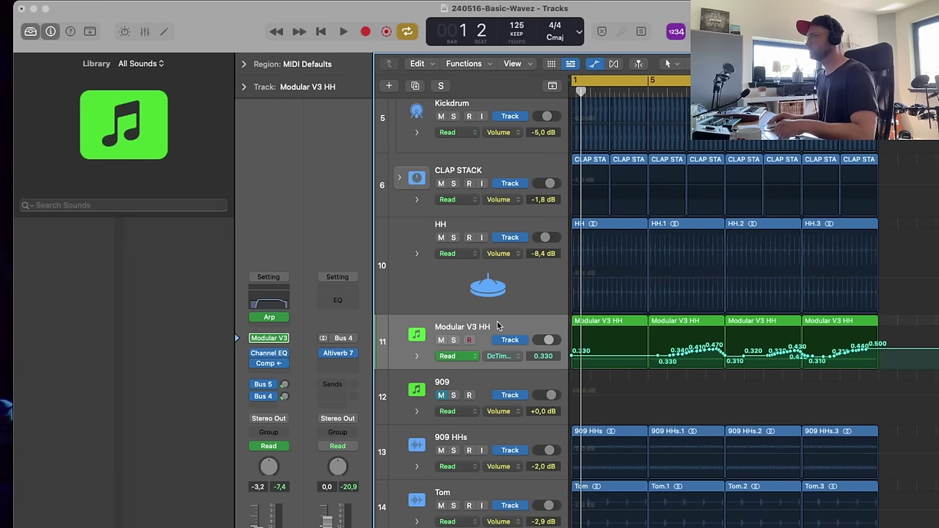
- Open the Modular V3 instrument and set its track's automation mode to Latch
{"action": "left_click", "coordinate": [270, 339]}
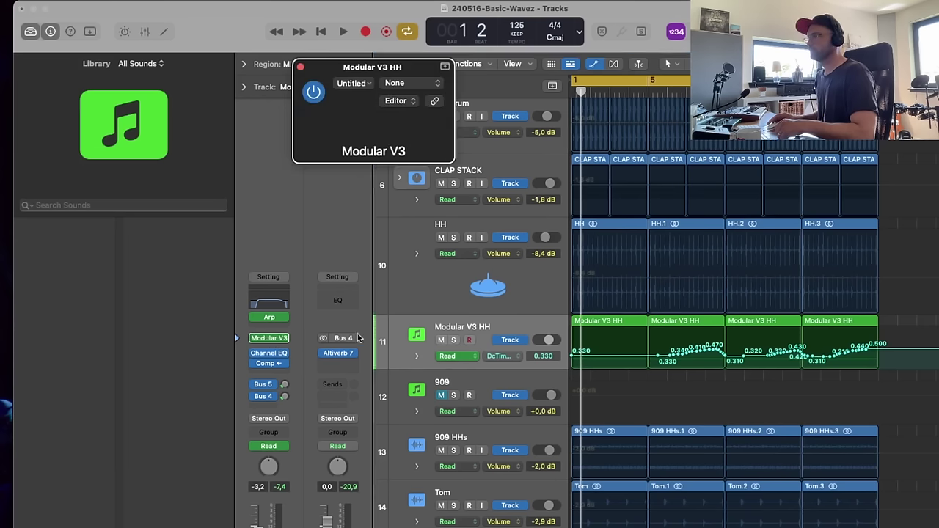
{"action": "scroll", "coordinate": [593, 255], "scroll_direction": "down", "scroll_amount": 5}
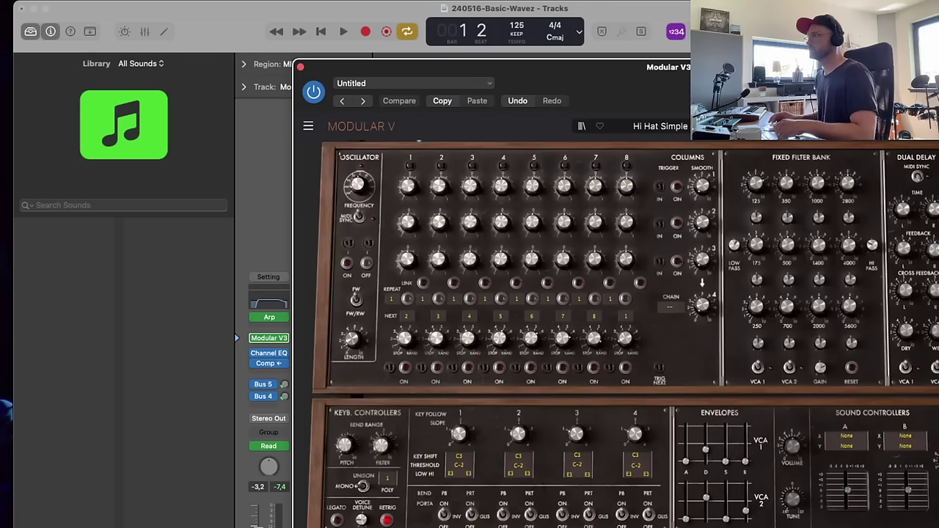
{"action": "left_click", "coordinate": [277, 454]}
{"action": "left_click", "coordinate": [272, 474]}
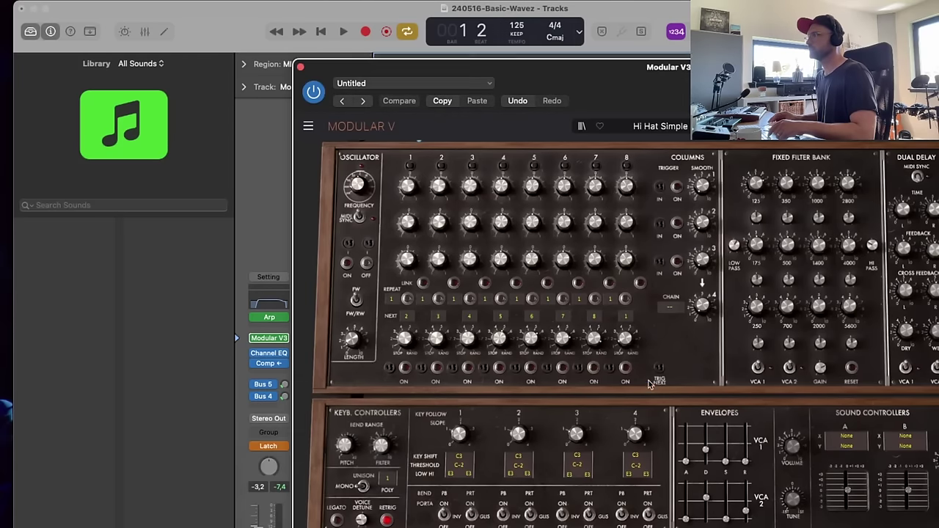
- Record a VCA 1 release time rise and fall as automation during playback, and close the Modular V3 window
{"action": "key", "text": "space"}
{"action": "left_click_drag", "start_coordinate": [697, 63], "coordinate": [258, 7]}
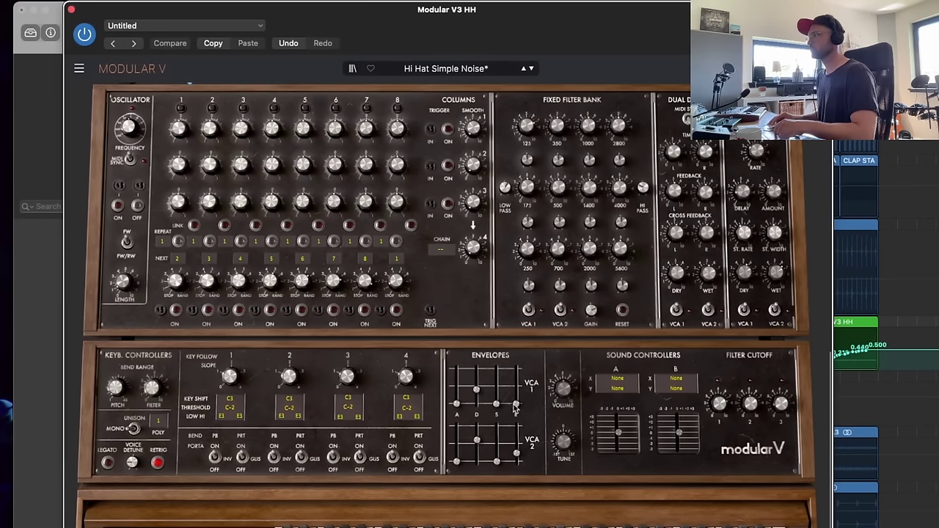
{"action": "mouse_move", "coordinate": [515, 408]}
{"action": "left_mouse_down"}
{"action": "mouse_move", "coordinate": [516, 397]}
{"action": "mouse_move", "coordinate": [476, 388]}
{"action": "mouse_move", "coordinate": [518, 408]}
{"action": "left_mouse_up"}
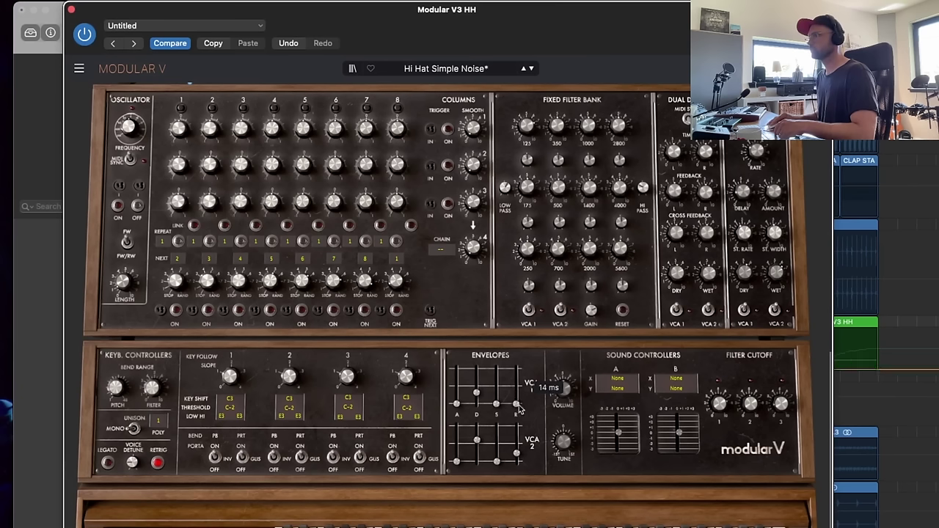
{"action": "left_click", "coordinate": [73, 9]}
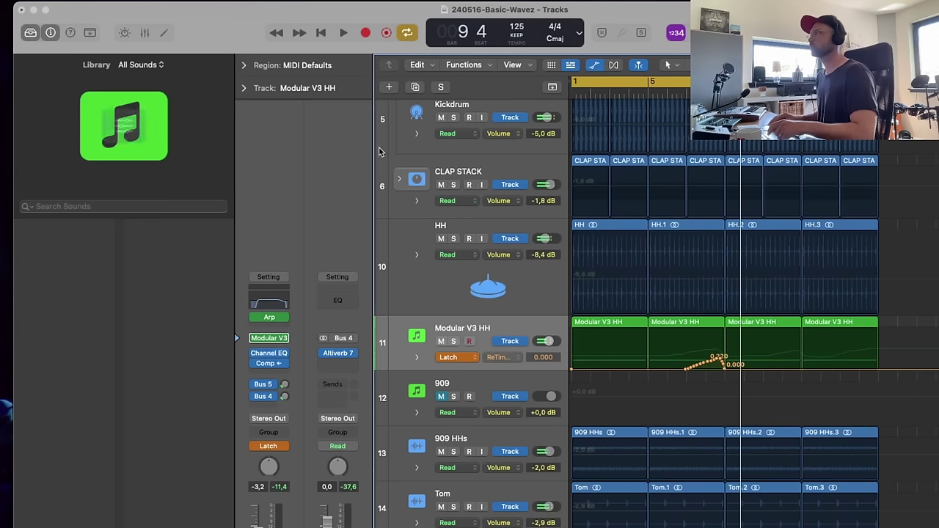
- Replace the recorded ReleaseTime Vca1 points around bars 5 to 9 with a straight ramp peaking at 0.300 and falling to 0.000
{"action": "left_click_drag", "start_coordinate": [772, 333], "coordinate": [647, 396]}
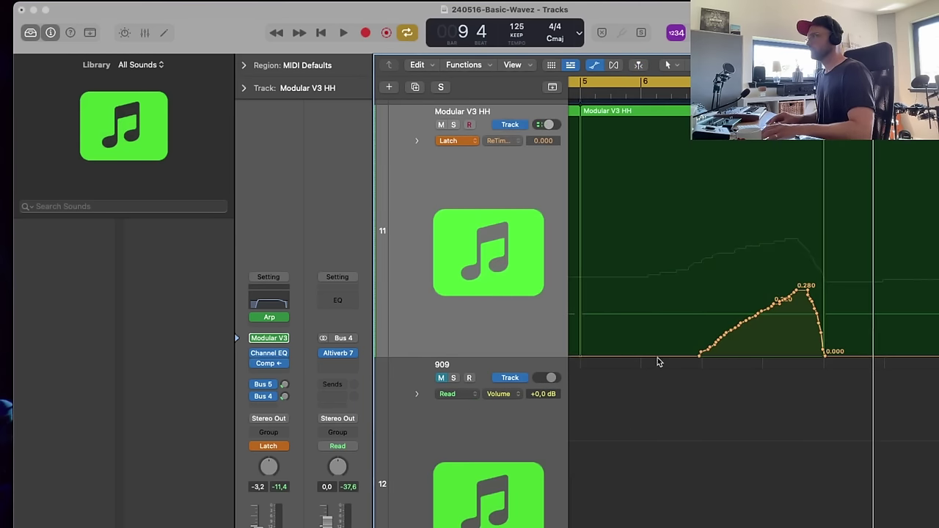
{"action": "left_click_drag", "start_coordinate": [658, 355], "coordinate": [807, 277]}
{"action": "left_click_drag", "start_coordinate": [820, 323], "coordinate": [832, 355]}
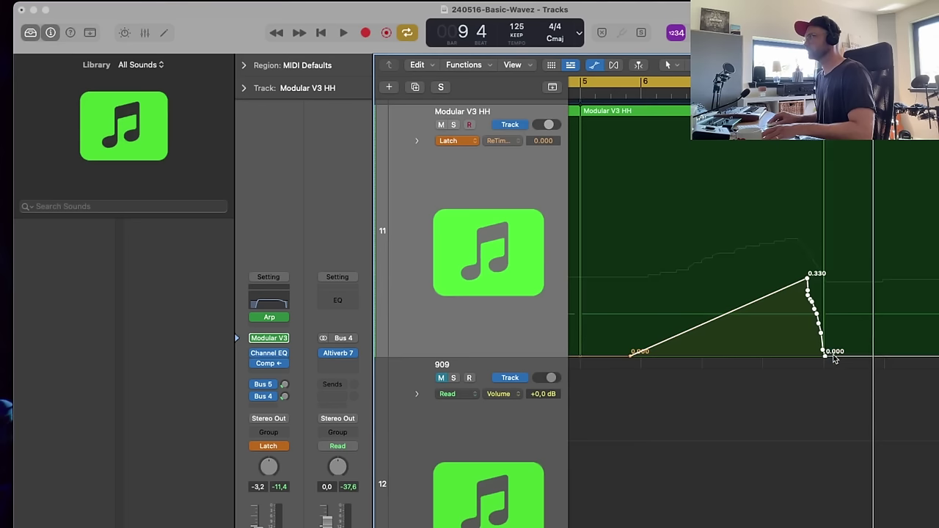
{"action": "left_click", "coordinate": [821, 331]}
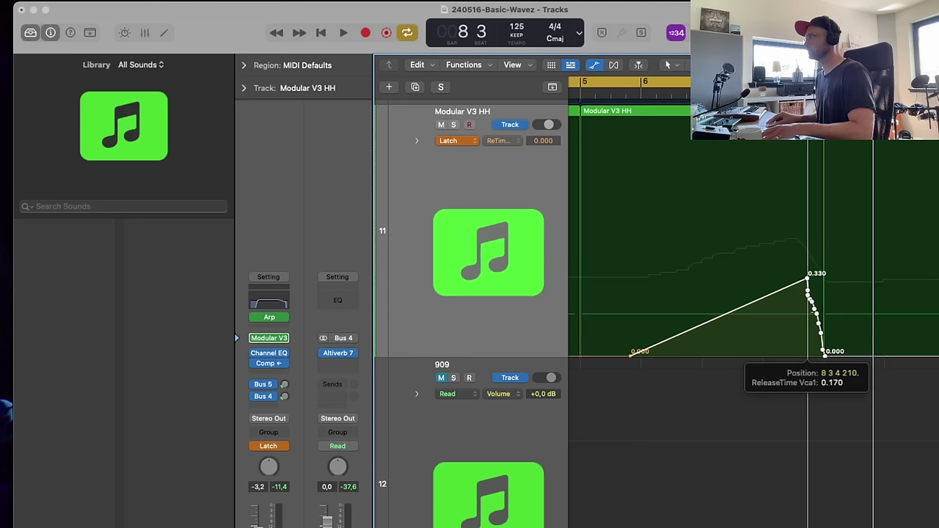
{"action": "left_click", "coordinate": [842, 356]}
{"action": "left_click_drag", "start_coordinate": [824, 357], "coordinate": [801, 285]}
- Turn off cycle, set the Modular V3 HH track's automation mode to Read, and play from just before bar 5
{"action": "left_click", "coordinate": [621, 86]}
{"action": "left_click", "coordinate": [578, 94]}
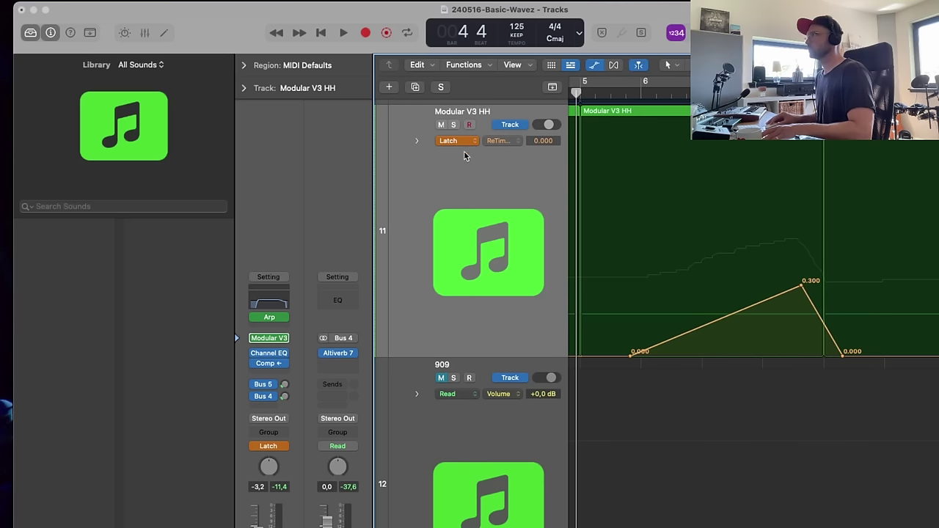
{"action": "left_click", "coordinate": [456, 140]}
{"action": "left_click", "coordinate": [443, 109]}
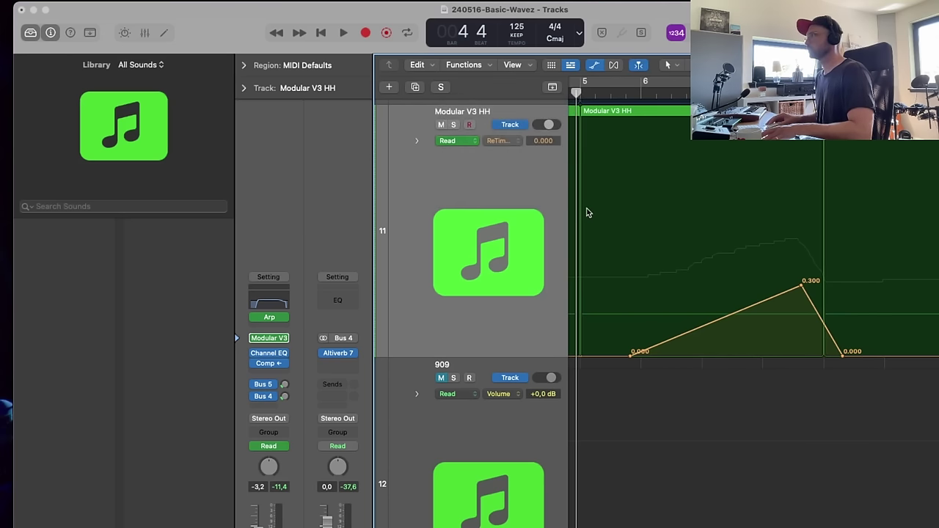
{"action": "key", "text": "space"}
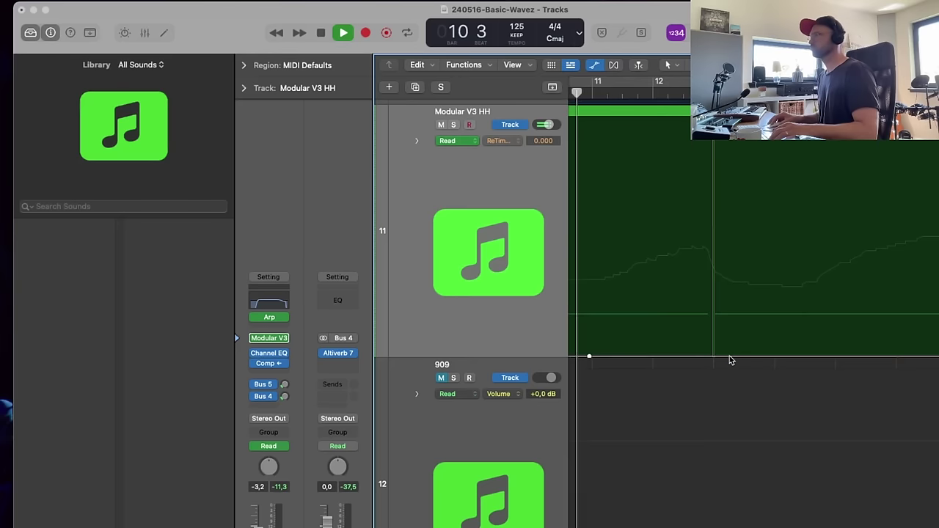
- Draw a second ReleaseTime Vca1 ramp from just before bar 11, peaking at 0.290 in bar 12 and falling to 0.000 after bar 13
{"action": "left_click_drag", "start_coordinate": [713, 359], "coordinate": [699, 293]}
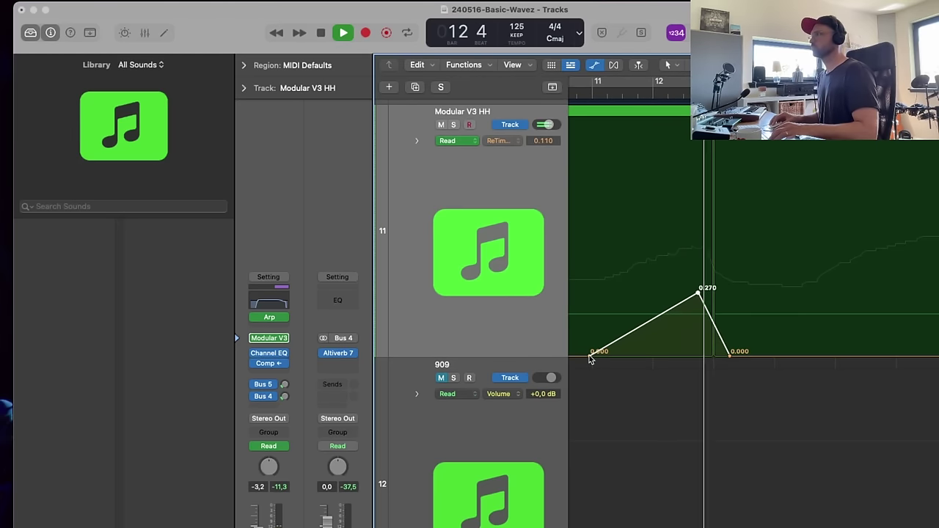
{"action": "left_click_drag", "start_coordinate": [590, 357], "coordinate": [578, 358]}
{"action": "left_click_drag", "start_coordinate": [698, 294], "coordinate": [691, 288]}
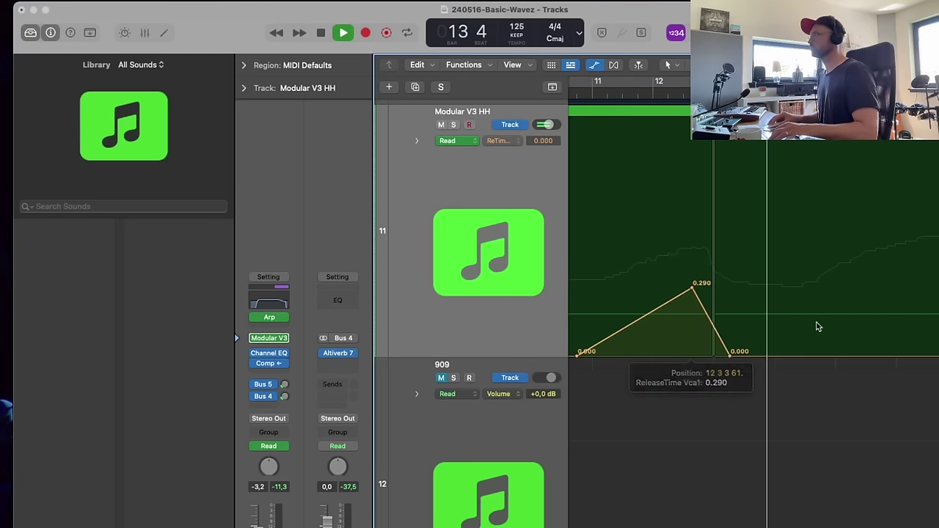
- Draw a third rising ReleaseTime Vca1 ramp from late bar 14 towards bar 17 and open the track's automation parameter list
{"action": "left_click", "coordinate": [821, 357]}
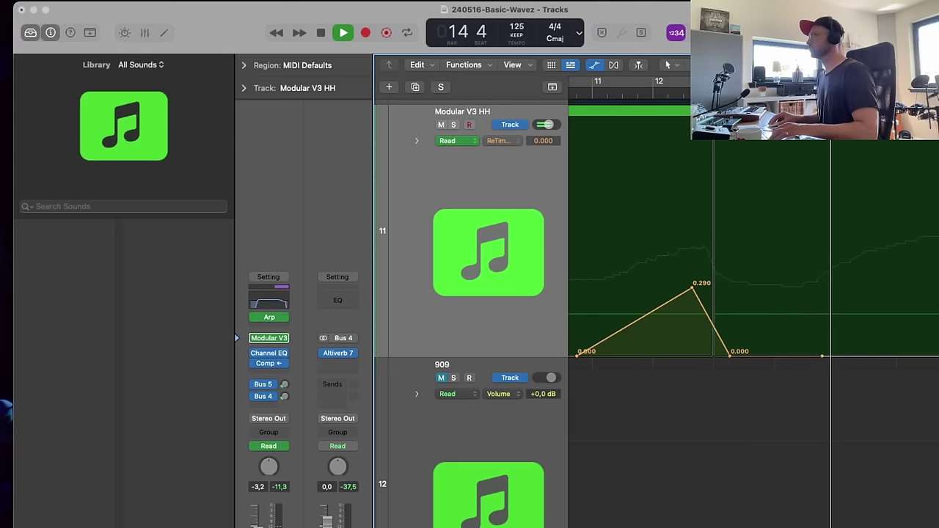
{"action": "left_click_drag", "start_coordinate": [938, 357], "coordinate": [938, 294]}
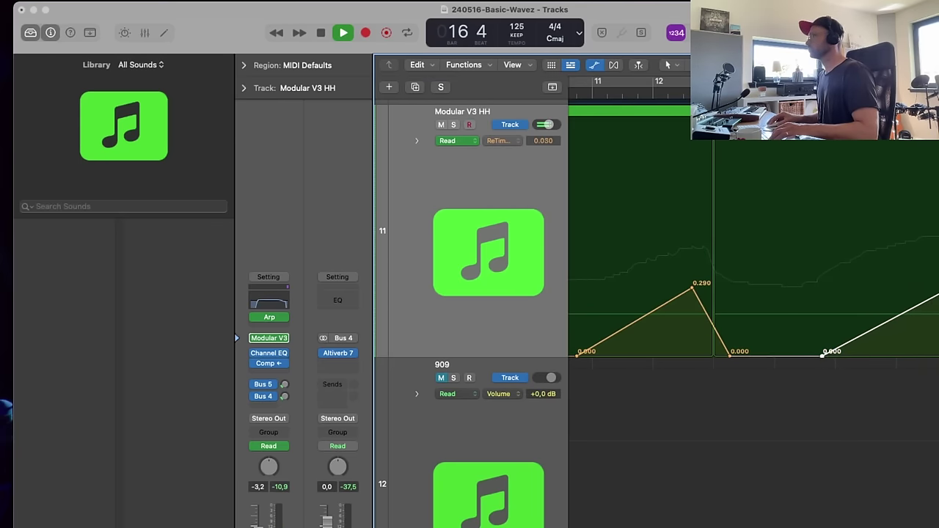
{"action": "left_click", "coordinate": [510, 142]}
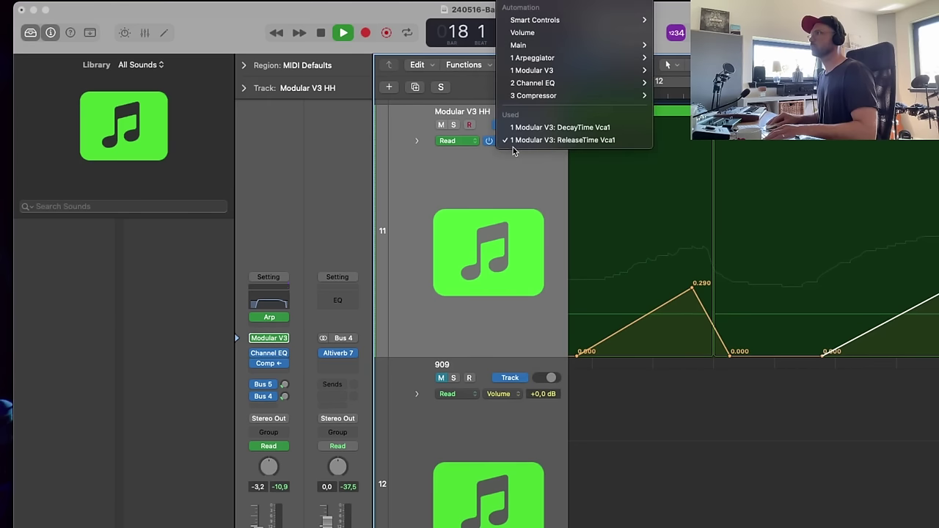
- Show the DecayTime Vca1 automation and replace its recorded points from bar 14 to 17 with a straight ramp from 0.300 to 0.410
{"action": "left_click", "coordinate": [561, 128]}
{"action": "key", "text": "space"}
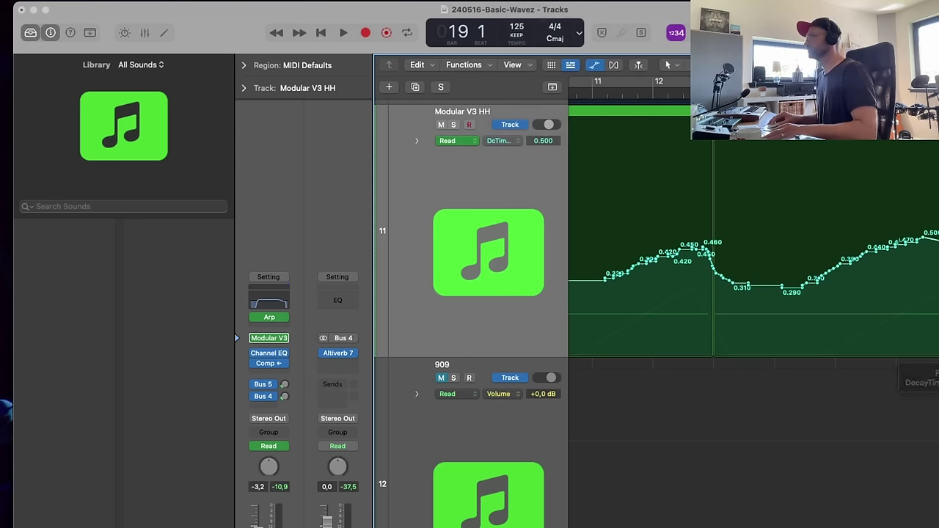
{"action": "left_click", "coordinate": [841, 282]}
{"action": "left_click_drag", "start_coordinate": [841, 282], "coordinate": [784, 285]}
{"action": "scroll", "coordinate": [731, 289], "scroll_direction": "left", "scroll_amount": 2}
{"action": "scroll", "coordinate": [732, 289], "scroll_direction": "right", "scroll_amount": 3}
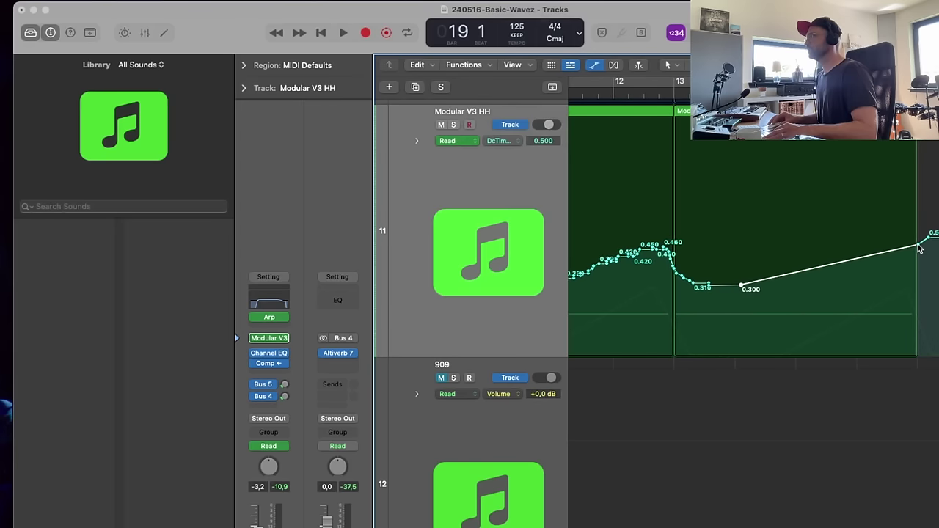
{"action": "left_click_drag", "start_coordinate": [918, 246], "coordinate": [917, 261]}
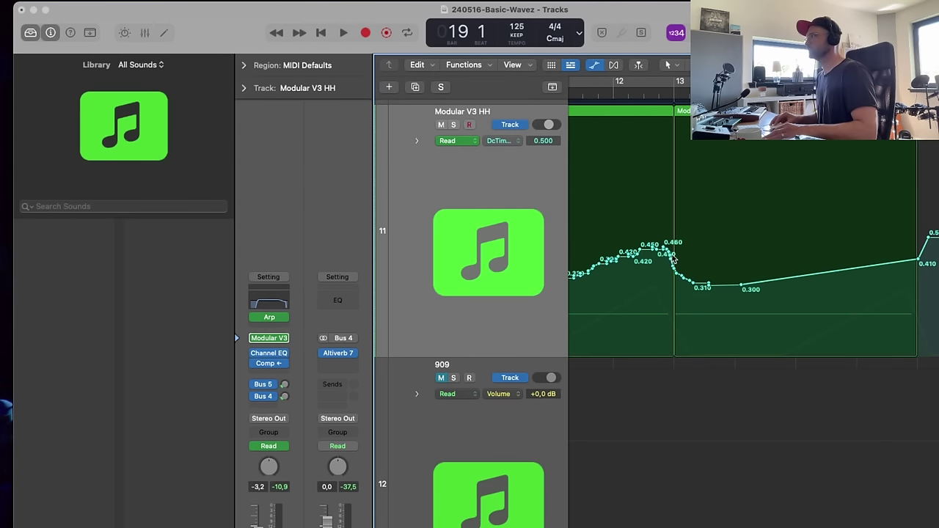
- Straighten the recorded DecayTime Vca1 rises into ramps from 0.310 to 0.410 at bar 13 and from 0.330 to 0.470 just before bar 9
{"action": "scroll", "coordinate": [673, 261], "scroll_direction": "left", "scroll_amount": 4}
{"action": "mouse_move", "coordinate": [833, 257]}
{"action": "left_mouse_down"}
{"action": "mouse_move", "coordinate": [824, 283]}
{"action": "mouse_move", "coordinate": [720, 283]}
{"action": "left_mouse_up"}
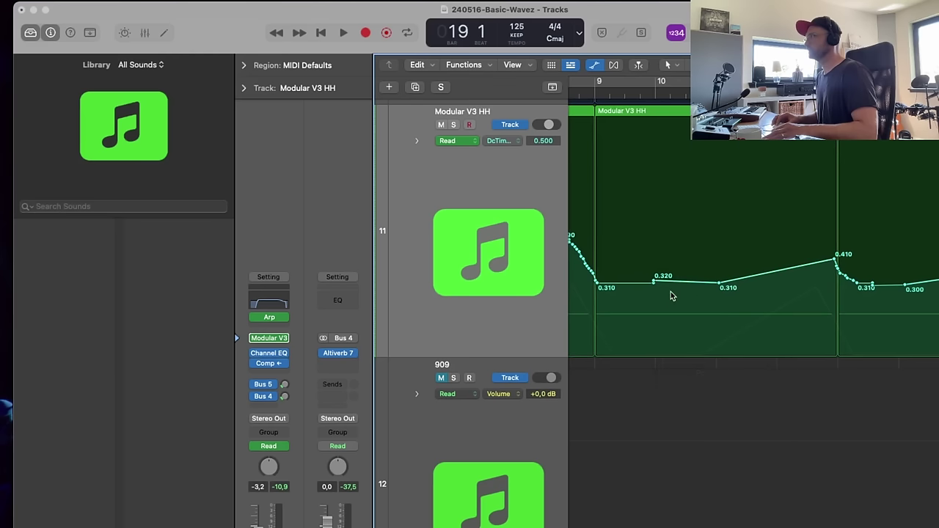
{"action": "scroll", "coordinate": [672, 295], "scroll_direction": "left", "scroll_amount": 2}
{"action": "left_click", "coordinate": [733, 281]}
{"action": "scroll", "coordinate": [807, 272], "scroll_direction": "left", "scroll_amount": 4}
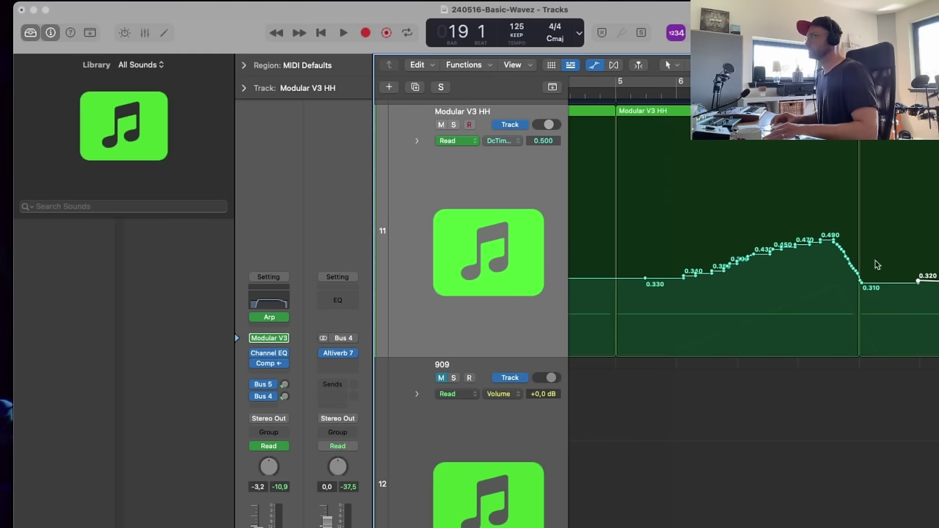
{"action": "mouse_move", "coordinate": [835, 243]}
{"action": "left_mouse_down"}
{"action": "mouse_move", "coordinate": [716, 281]}
{"action": "mouse_move", "coordinate": [647, 280]}
{"action": "left_mouse_up"}
- Turn cycle on from bar 1 and play the full arrangement from the start
{"action": "key", "text": "space"}
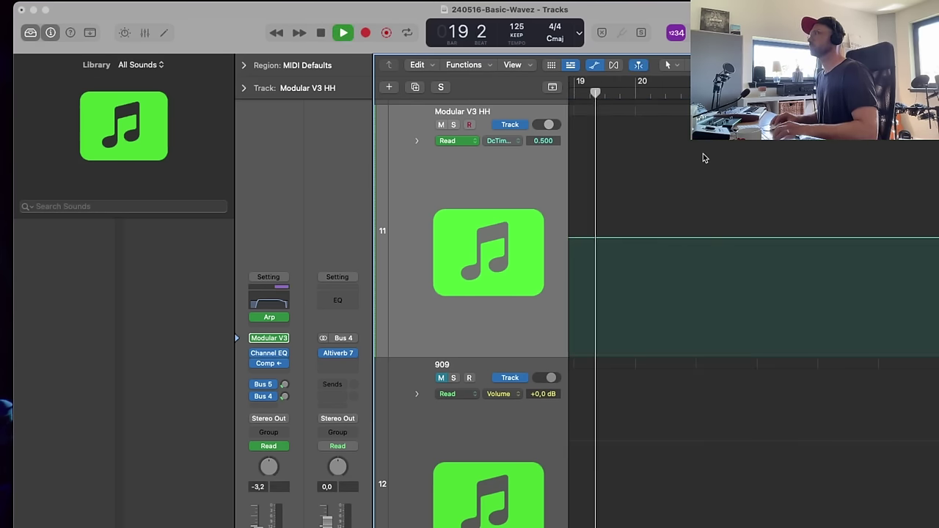
{"action": "key", "text": "z"}
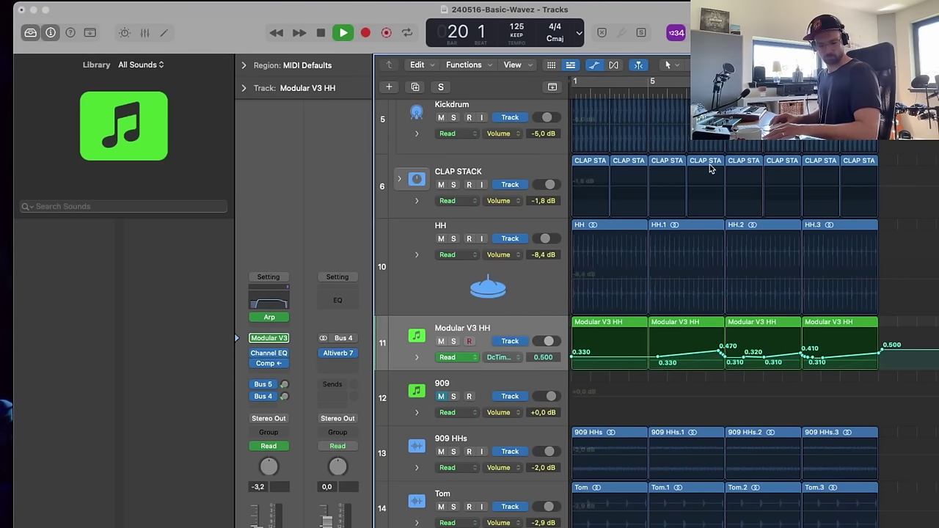
{"action": "scroll", "coordinate": [710, 164], "scroll_direction": "up", "scroll_amount": 5}
{"action": "key", "text": "space"}
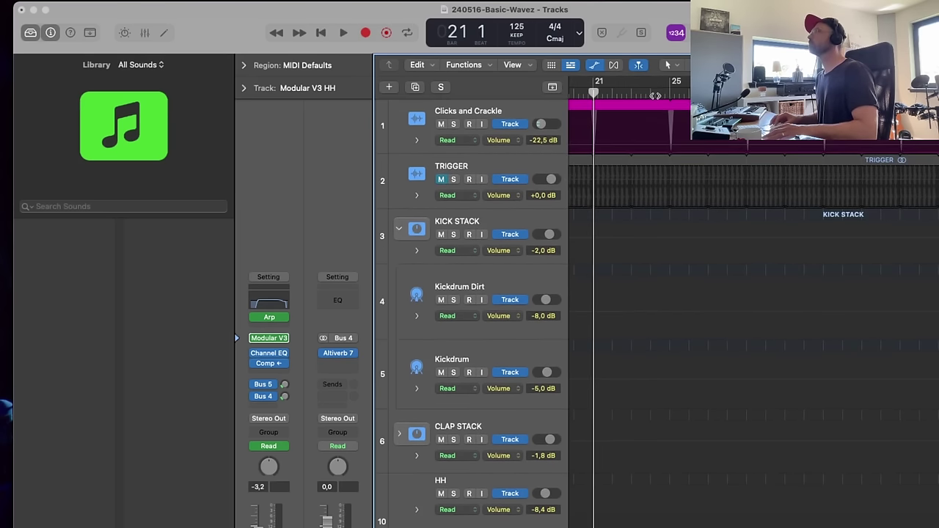
{"action": "scroll", "coordinate": [655, 94], "scroll_direction": "left", "scroll_amount": 5}
{"action": "left_click", "coordinate": [662, 85]}
{"action": "key", "text": "space"}
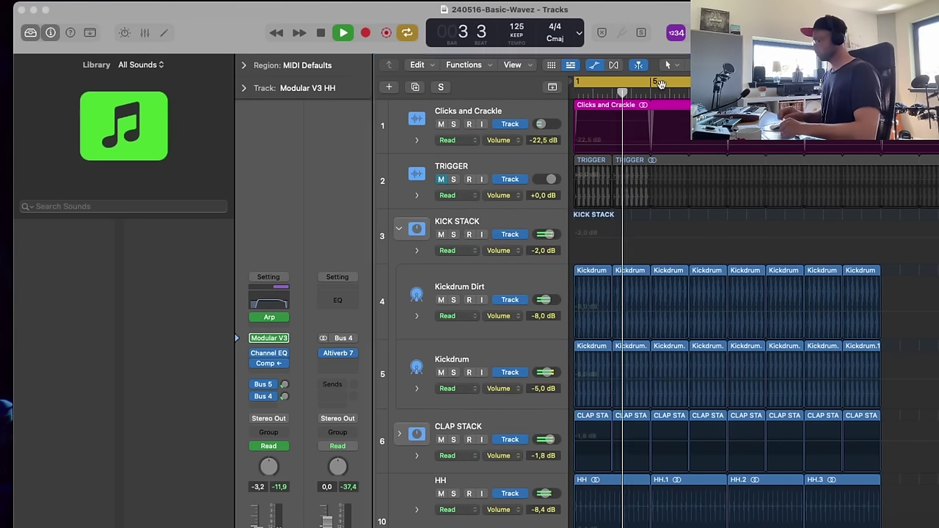
{"action": "scroll", "coordinate": [770, 257], "scroll_direction": "down", "scroll_amount": 5}
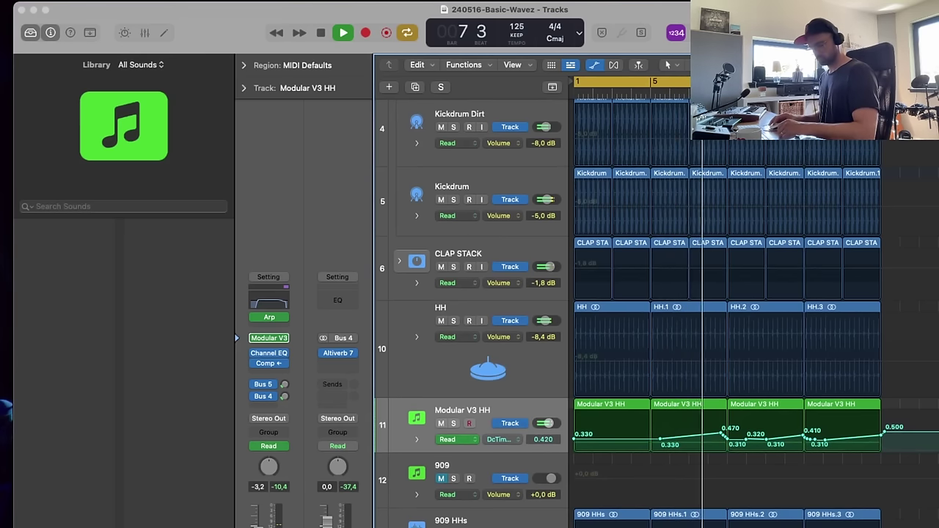
- Bend the three rising DecayTime Vca1 ramps downward into slow-starting curves with the Automation Curve tool
{"action": "key", "text": "z"}
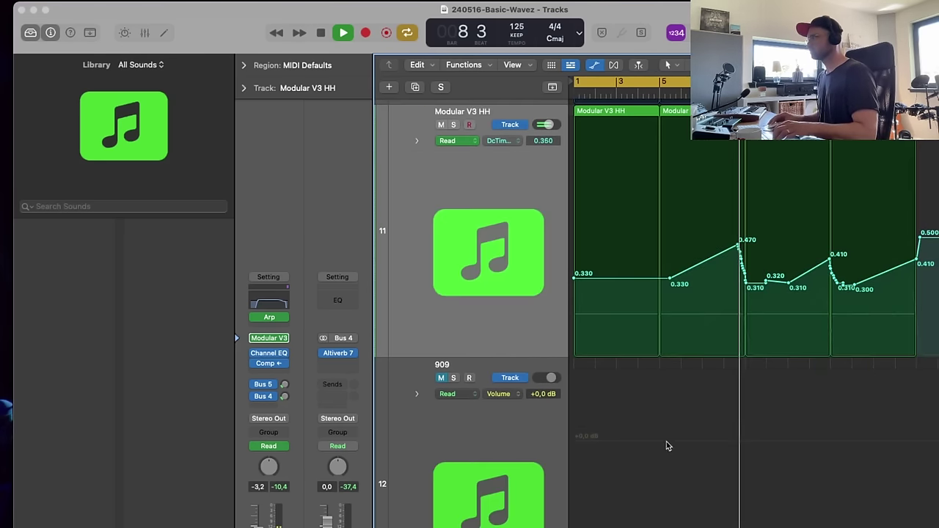
{"action": "key", "text": "t"}
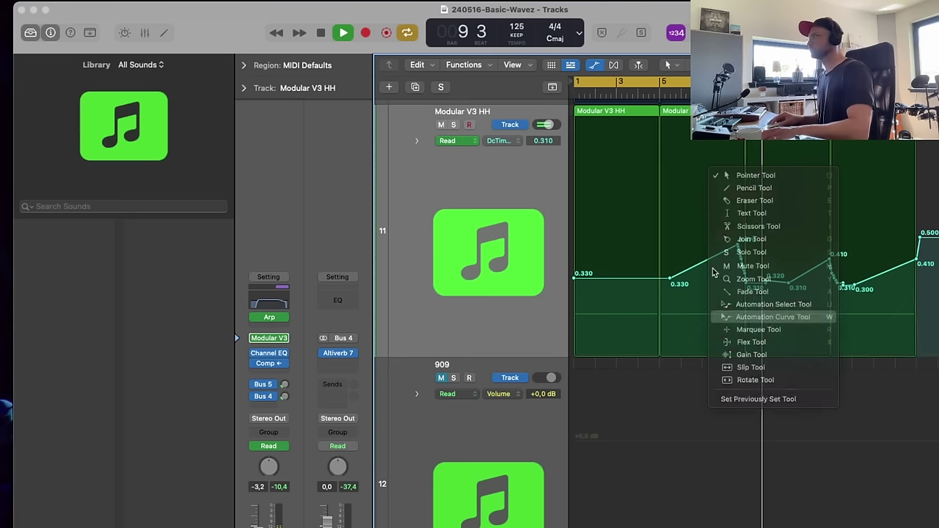
{"action": "left_click", "coordinate": [771, 316]}
{"action": "left_click_drag", "start_coordinate": [731, 275], "coordinate": [730, 283]}
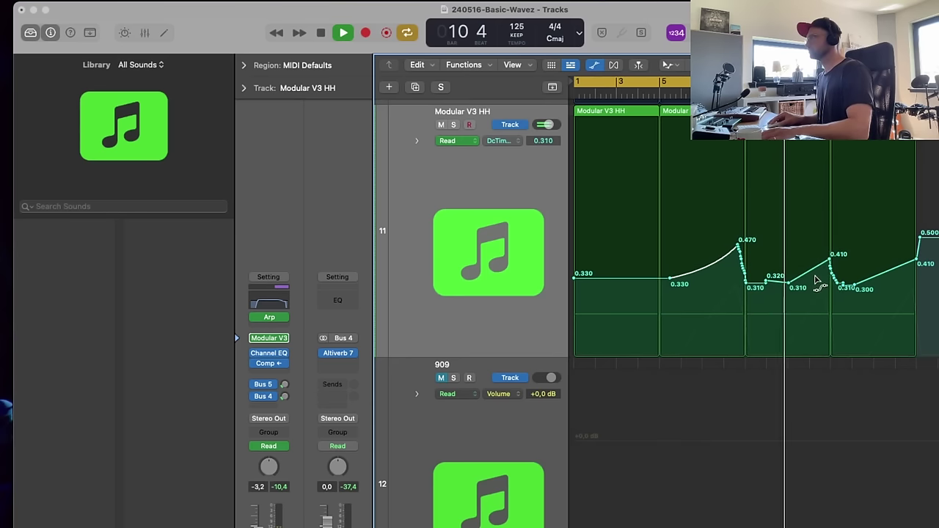
{"action": "left_click_drag", "start_coordinate": [809, 273], "coordinate": [826, 287]}
{"action": "left_click_drag", "start_coordinate": [889, 294], "coordinate": [890, 296]}
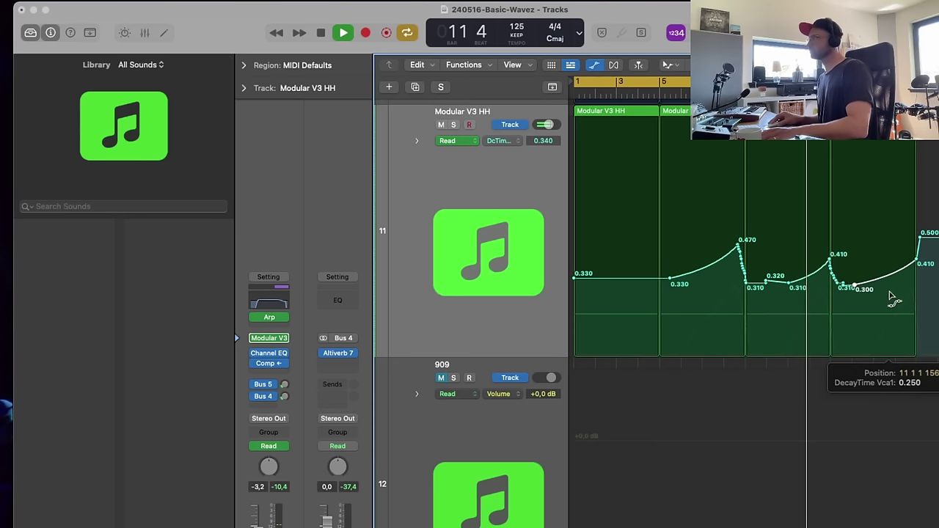
- Delete the 0.500 DecayTime Vca1 point after bar 17, return to the Pointer tool, and stop playback
{"action": "double_click", "coordinate": [919, 238]}
{"action": "key", "text": "t"}
{"action": "key", "text": "t"}
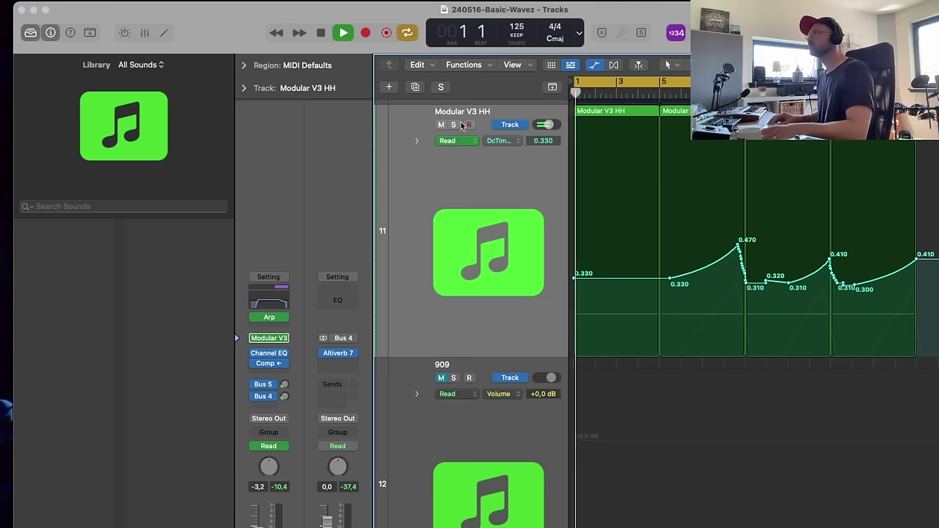
{"action": "key", "text": "space"}
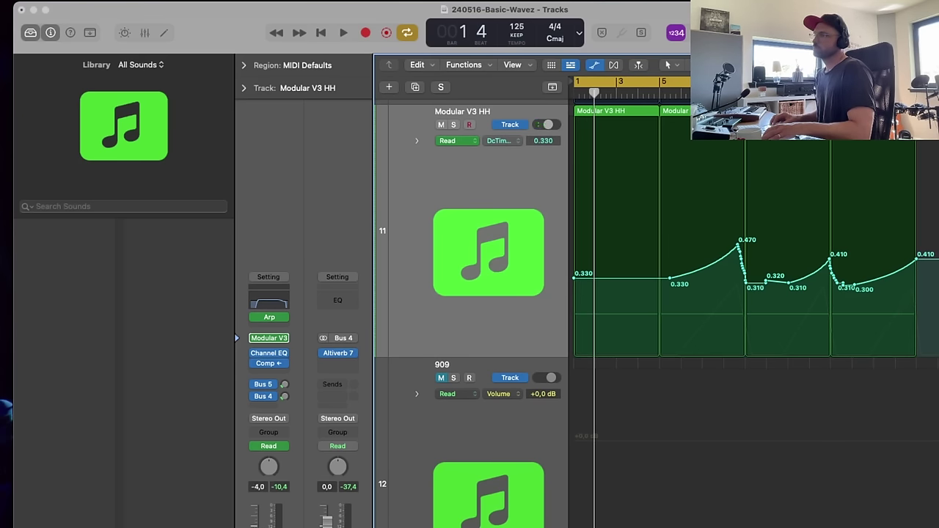
- Move the Atmo track above the empty KEYS track and select that KEYS track
{"action": "left_click", "coordinate": [630, 421], "text": "ctrl+alt"}
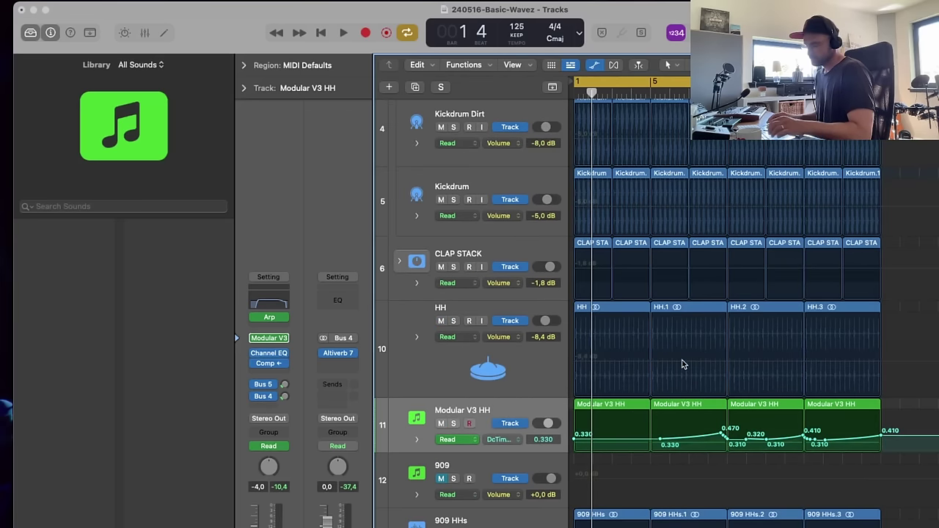
{"action": "scroll", "coordinate": [681, 279], "scroll_direction": "down", "scroll_amount": 10}
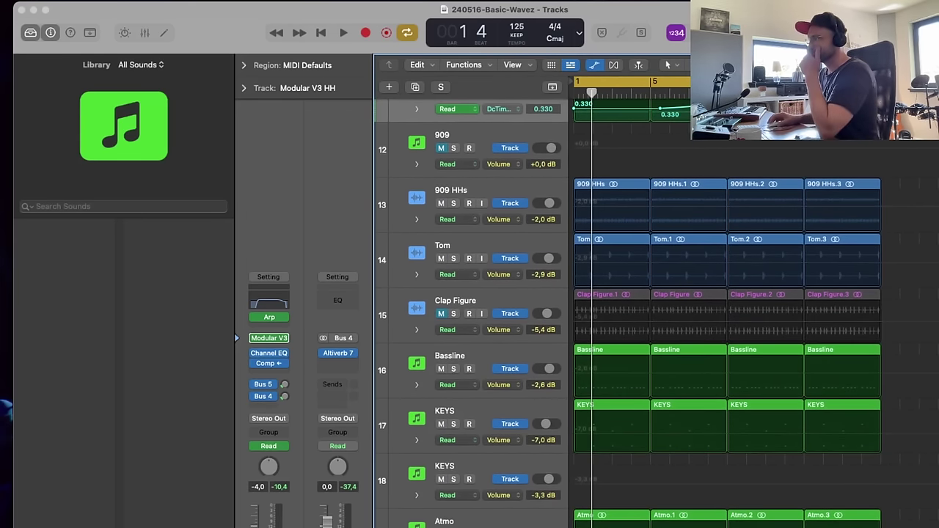
{"action": "left_click_drag", "start_coordinate": [495, 523], "coordinate": [523, 499]}
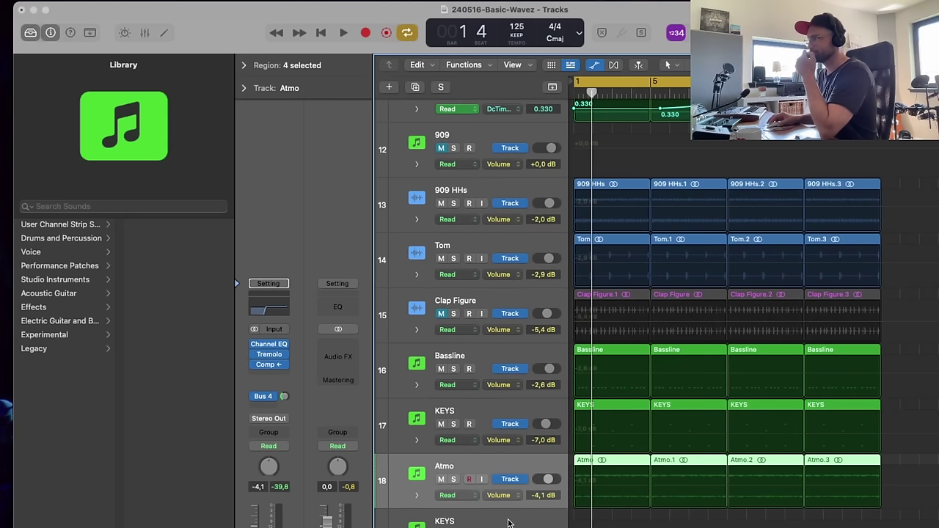
{"action": "left_click", "coordinate": [509, 522]}
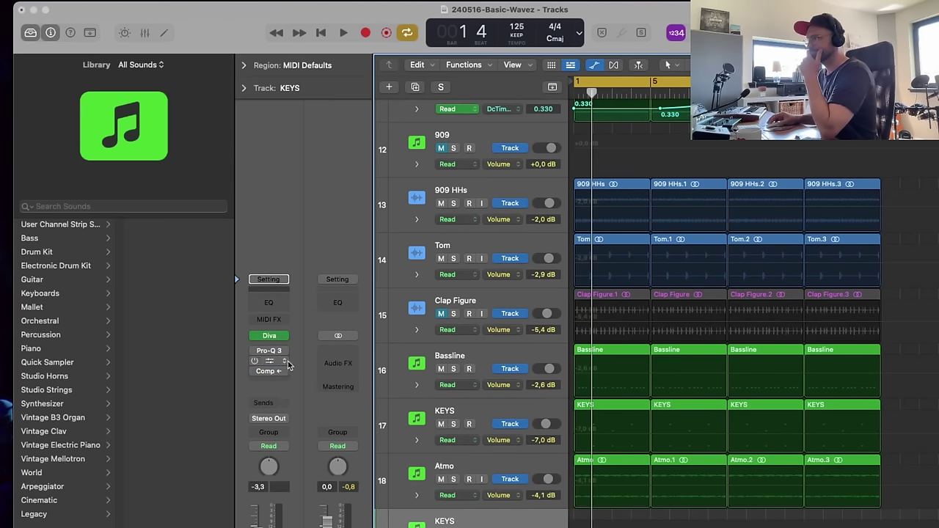
- Load the preset BW Visions 2 - Arp - Ancient from the Basic Wavez - Visions Vol. 2 folder in the KEYS track's Diva
{"action": "left_click", "coordinate": [270, 337]}
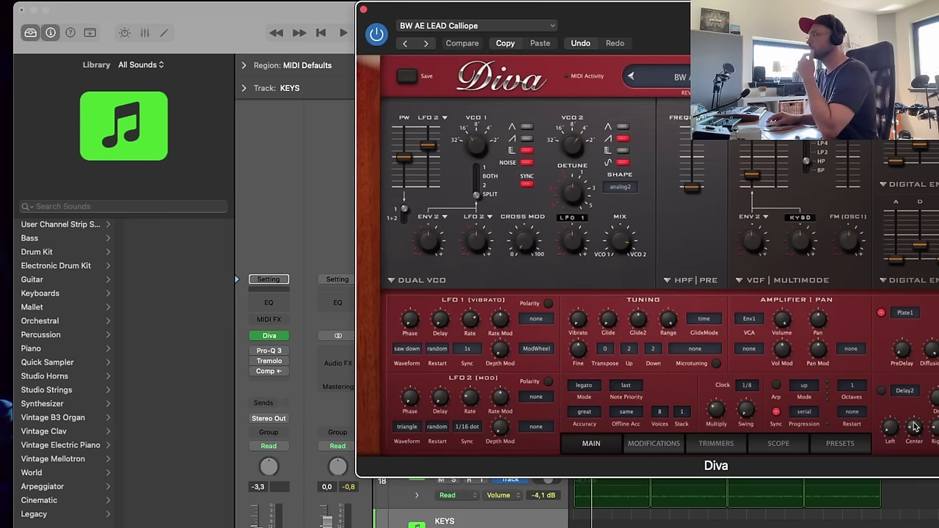
{"action": "left_click", "coordinate": [840, 444]}
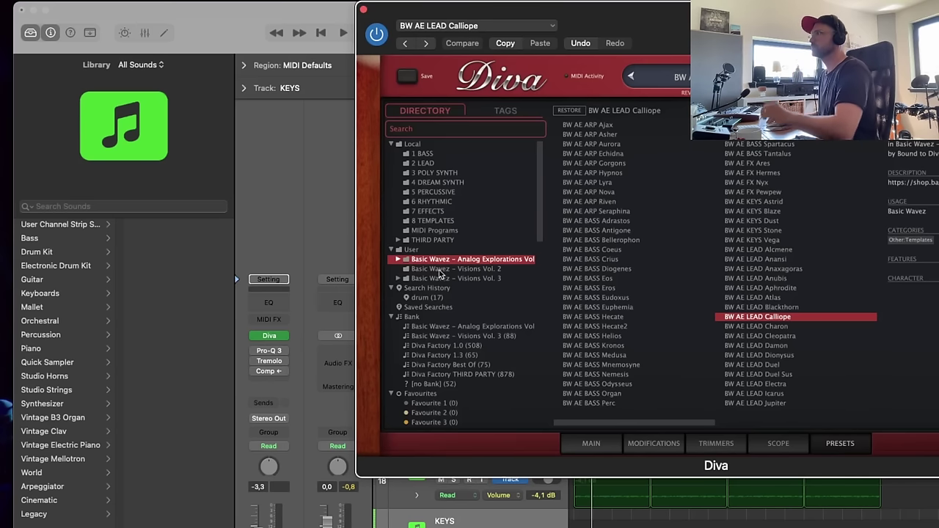
{"action": "left_click", "coordinate": [450, 269]}
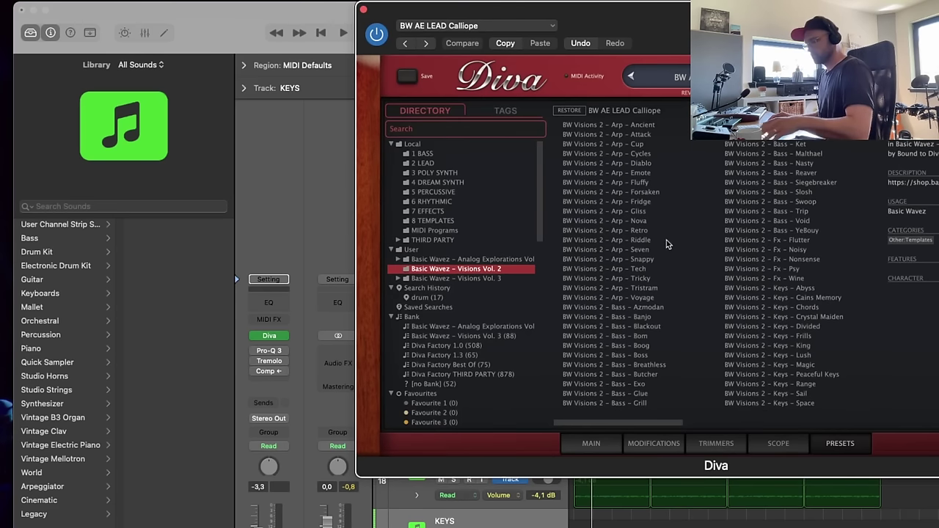
{"action": "left_click", "coordinate": [627, 129]}
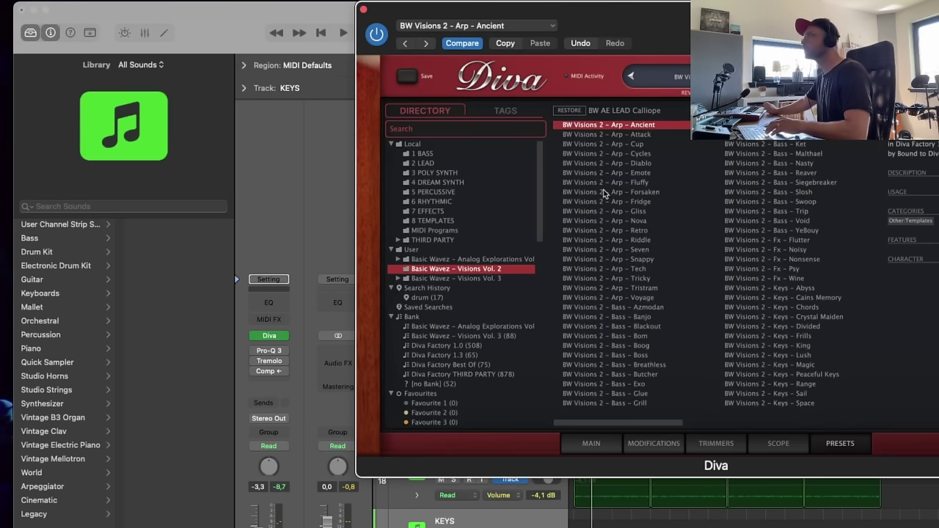
- Play along with the arrangement, record a KEYS region from bar 2 to bar 9, and close Diva
{"action": "key", "text": "space"}
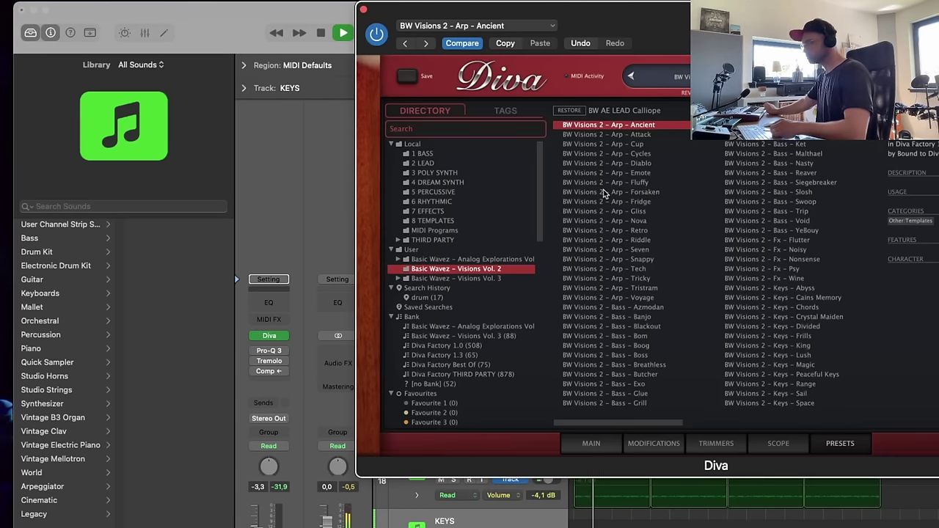
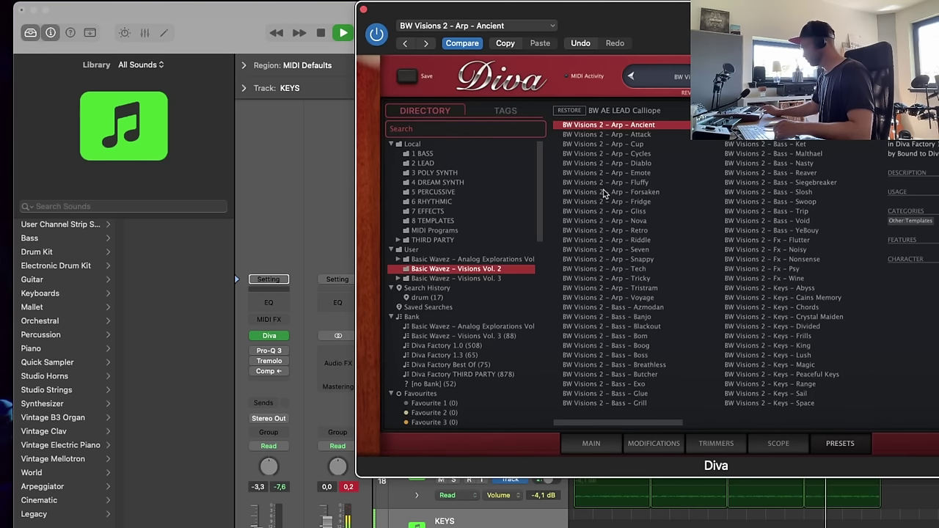
{"action": "key", "text": "space"}
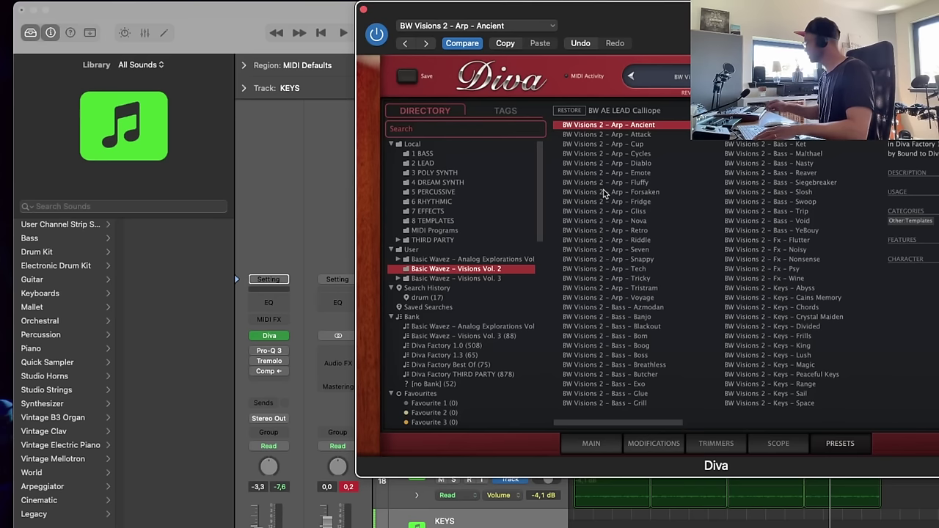
{"action": "key", "text": "space"}
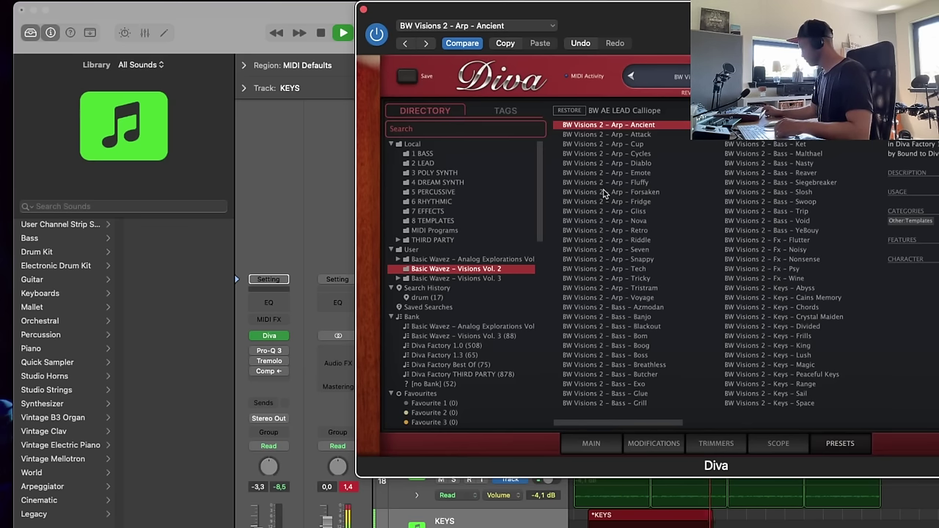
{"action": "key", "text": "space"}
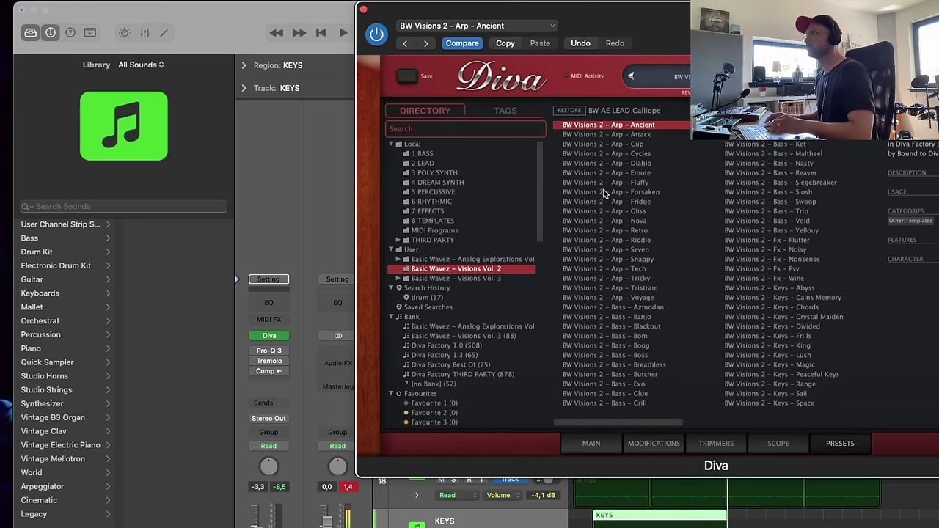
{"action": "left_click", "coordinate": [363, 10]}
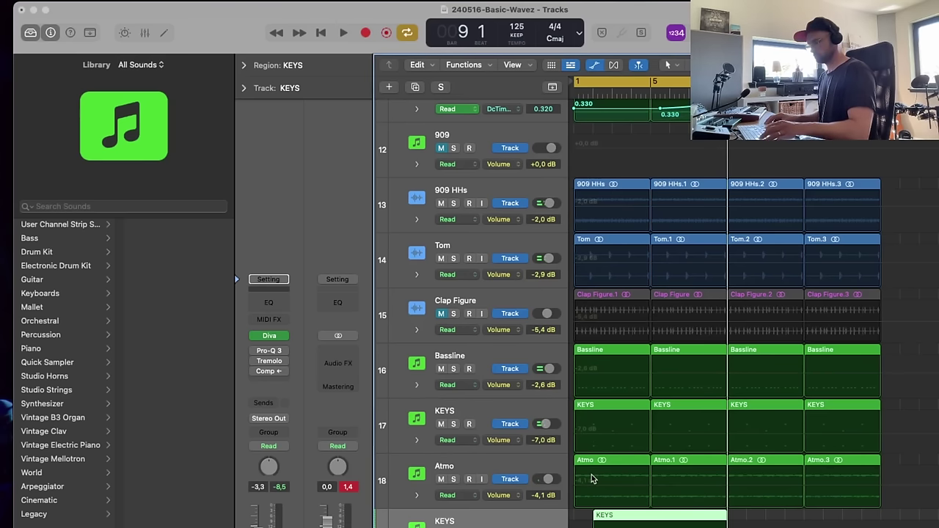
- Select all notes of the new KEYS region in the Piano Roll, raise their velocity to 91, and close the editor
{"action": "key", "text": "p"}
{"action": "key", "text": "super+a"}
{"action": "key", "text": "space"}
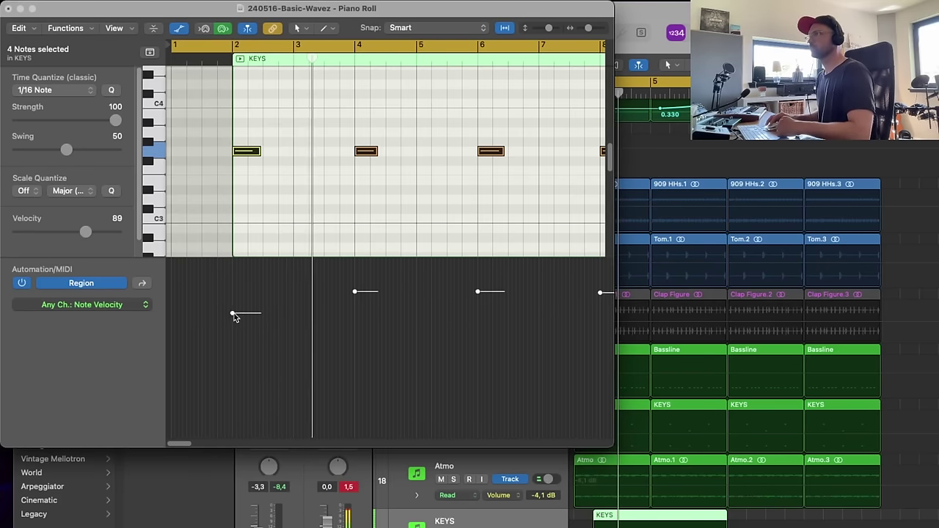
{"action": "left_click_drag", "start_coordinate": [233, 313], "coordinate": [232, 310]}
{"action": "left_click", "coordinate": [350, 226]}
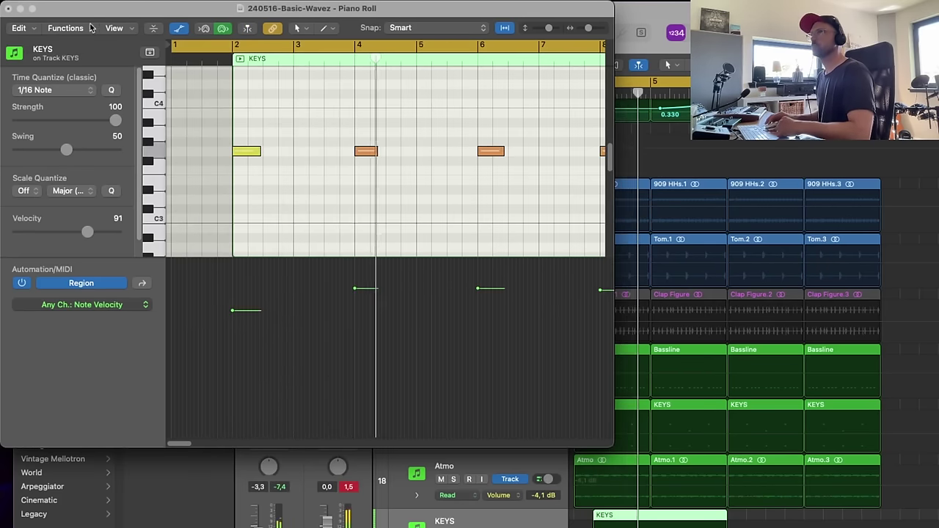
{"action": "left_click", "coordinate": [9, 9]}
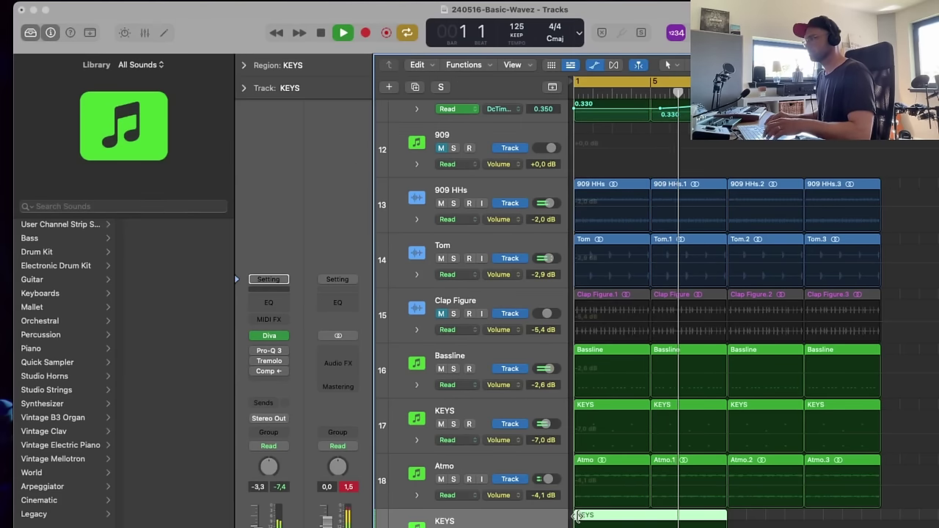
- Extend the KEYS region's start to bar 1, copy the region to bar 9, and reopen Diva on the track
{"action": "left_click_drag", "start_coordinate": [596, 516], "coordinate": [763, 512]}
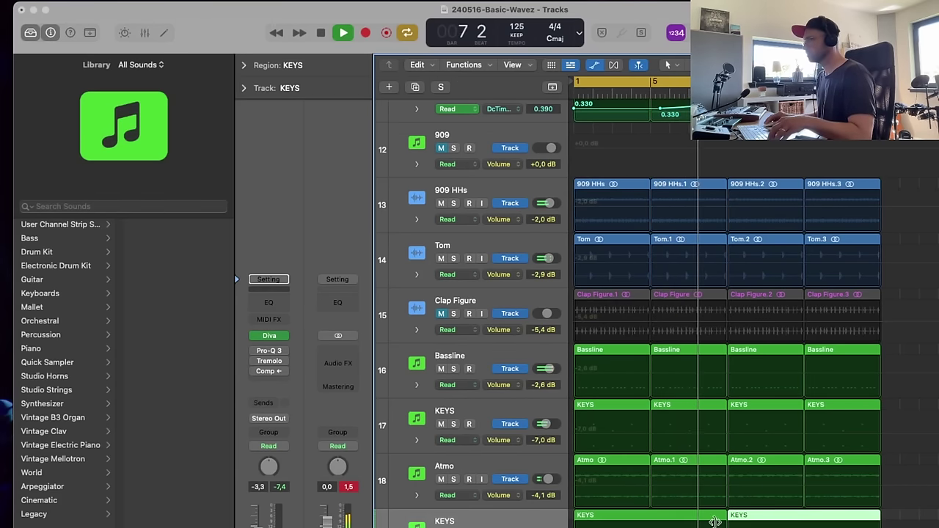
{"action": "left_click", "coordinate": [267, 338]}
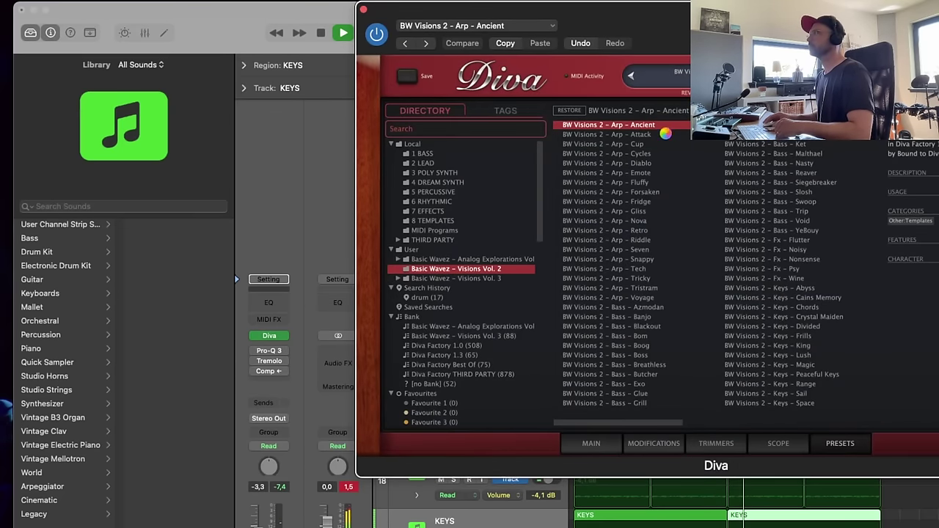
- Audition the BW Visions 2 Arp presets from Attack through Fridge in the KEYS track's Diva during playback
{"action": "left_click_drag", "start_coordinate": [579, 18], "coordinate": [558, 53]}
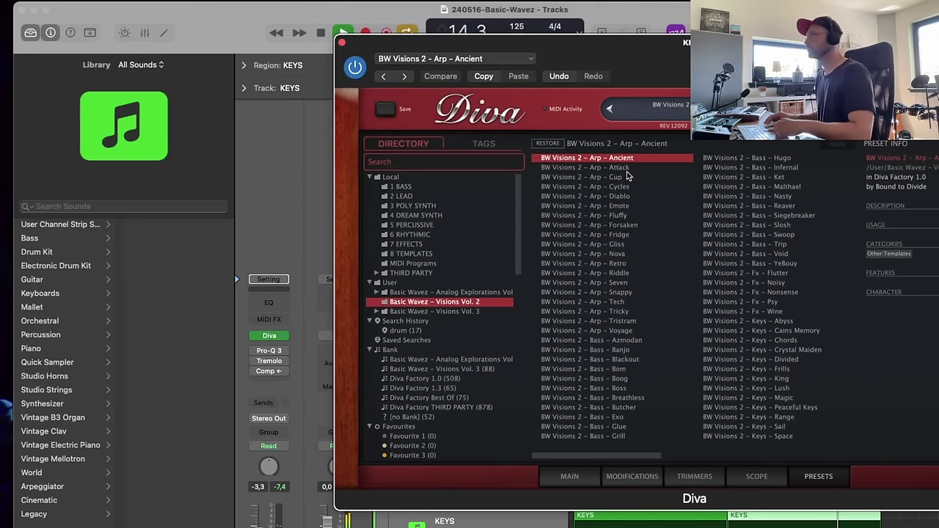
{"action": "left_click", "coordinate": [628, 177]}
{"action": "left_click", "coordinate": [626, 168]}
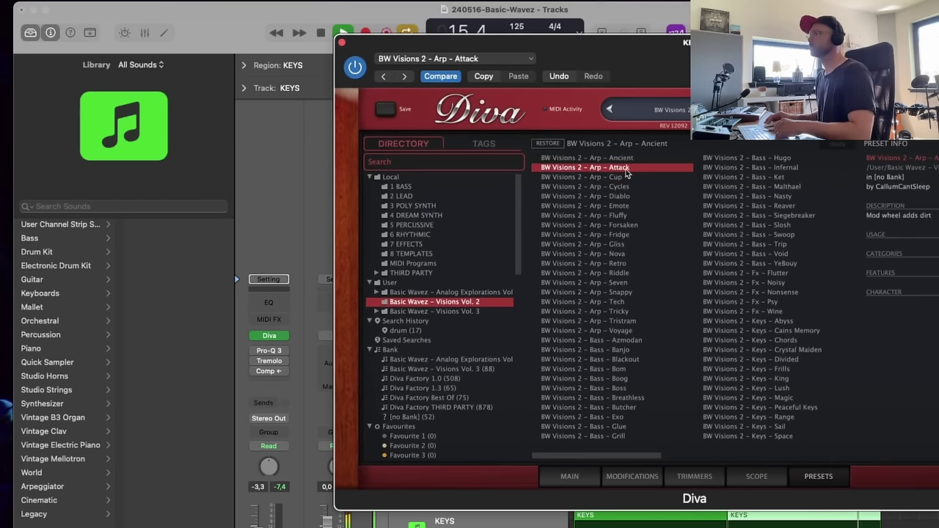
{"action": "left_click", "coordinate": [622, 178]}
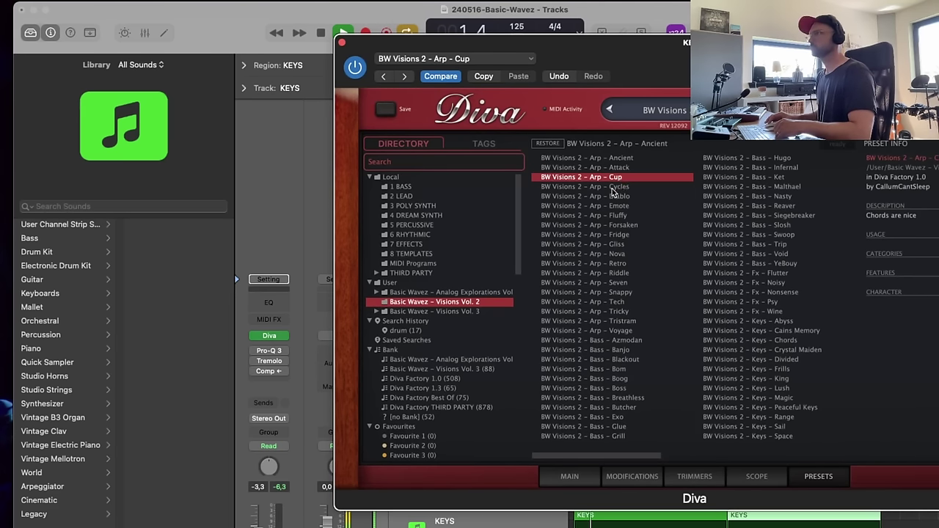
{"action": "left_click", "coordinate": [610, 188]}
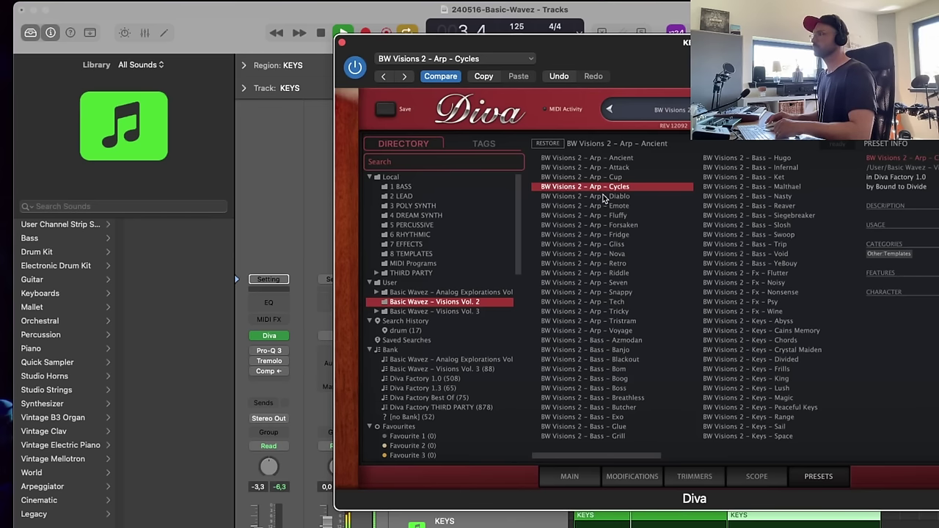
{"action": "left_click", "coordinate": [632, 198]}
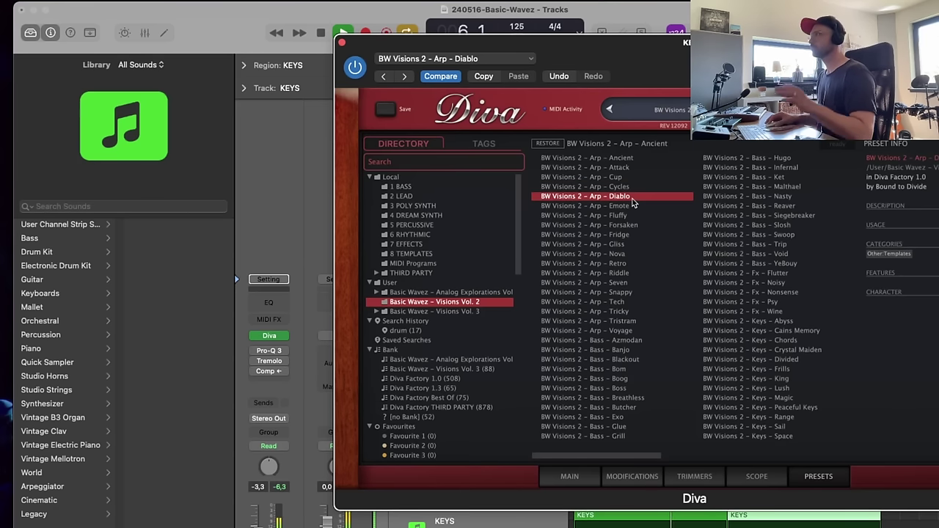
{"action": "left_click", "coordinate": [628, 207]}
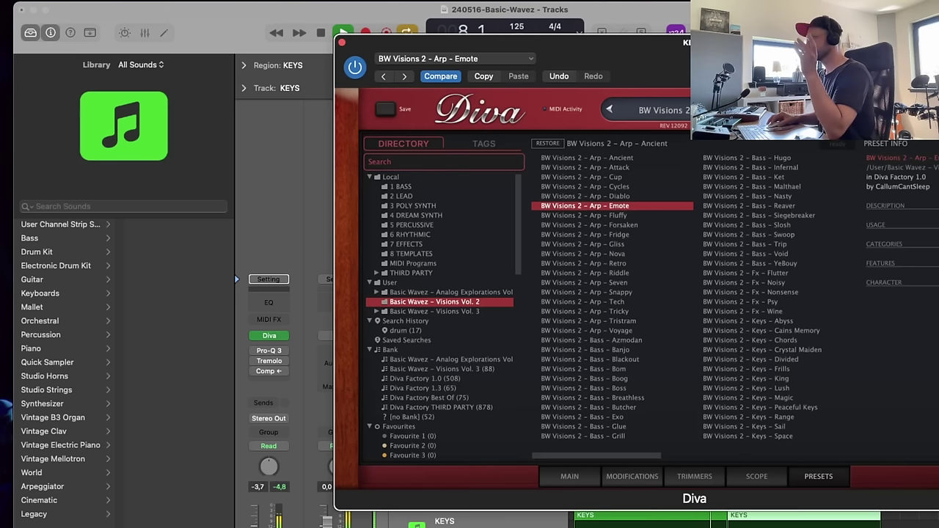
{"action": "left_click", "coordinate": [625, 210]}
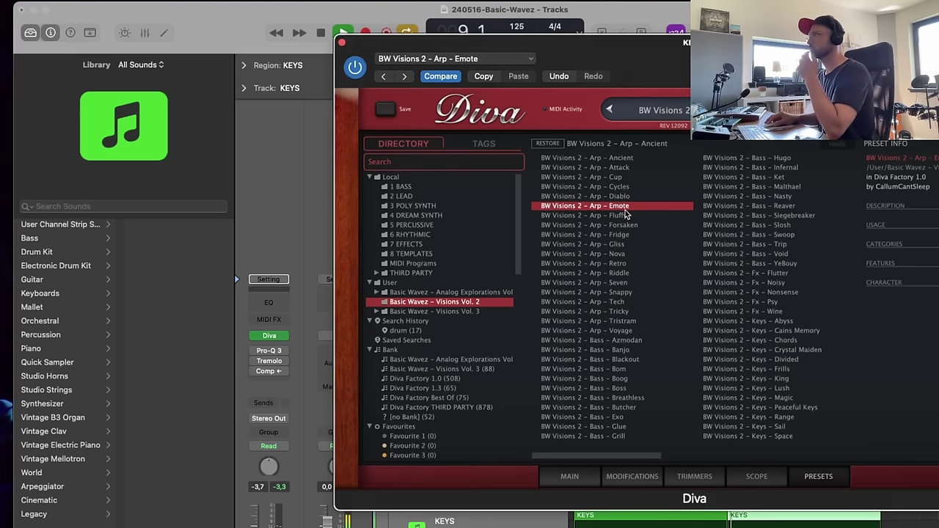
{"action": "left_click", "coordinate": [624, 216]}
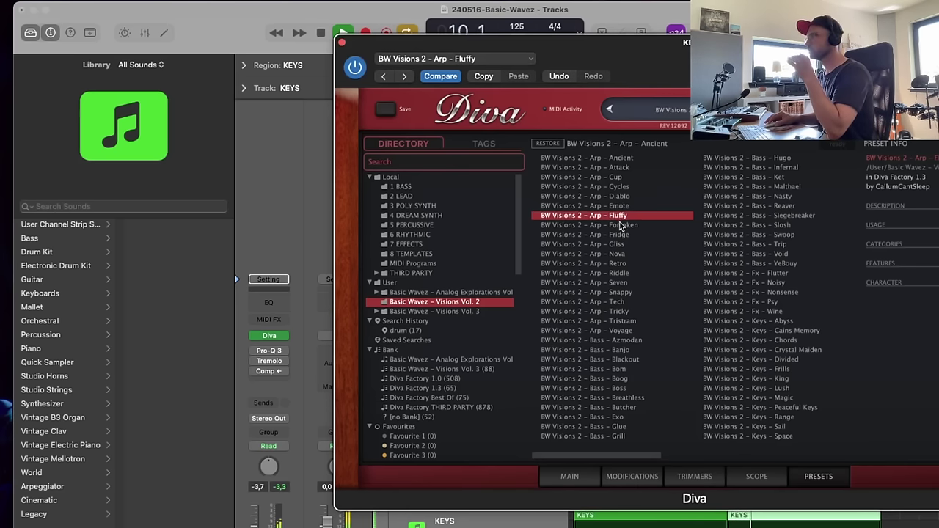
{"action": "left_click", "coordinate": [617, 226]}
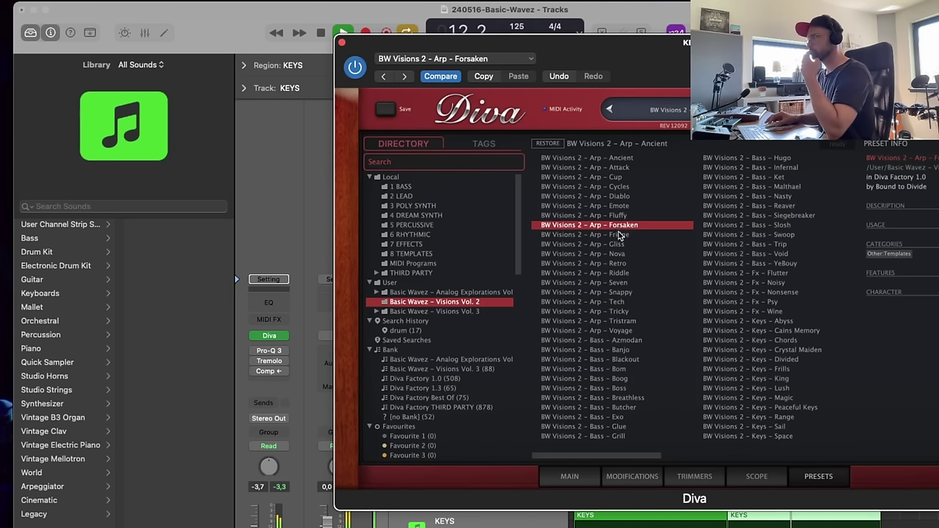
{"action": "left_click", "coordinate": [618, 234]}
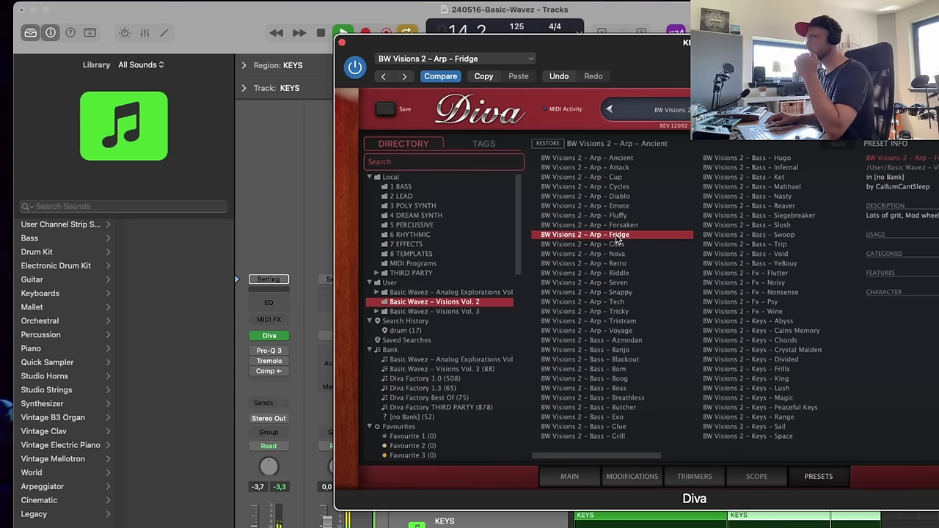
- Audition the remaining BW Visions 2 Arp presets from Gliss through Voyage against the looping arrangement
{"action": "left_click", "coordinate": [614, 244]}
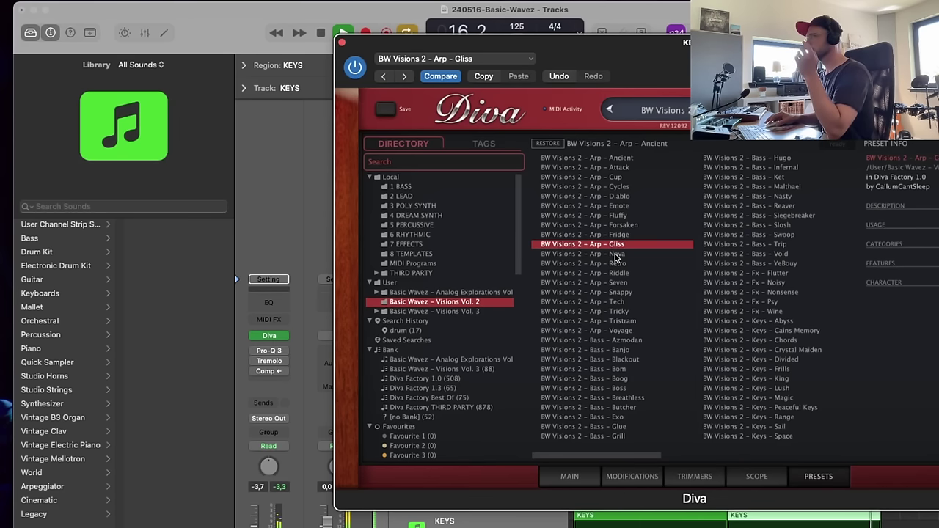
{"action": "left_click", "coordinate": [618, 255]}
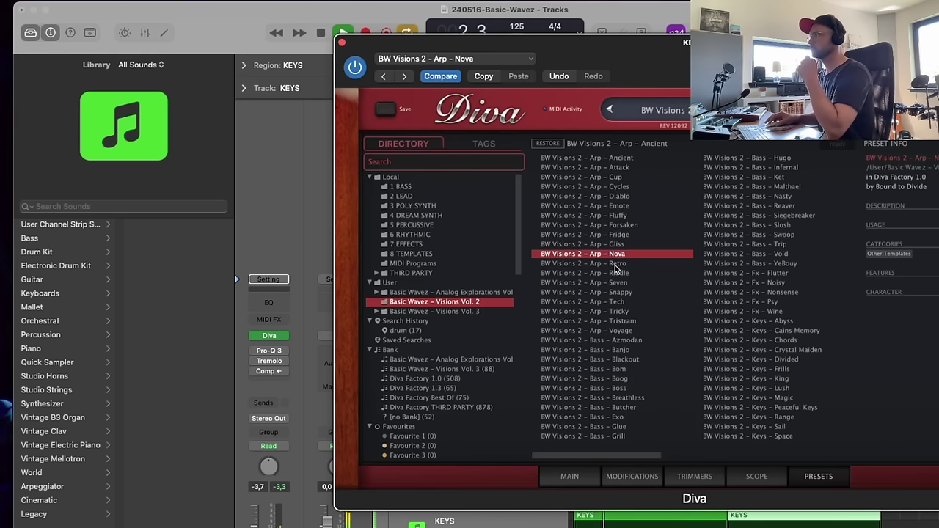
{"action": "left_click", "coordinate": [618, 265]}
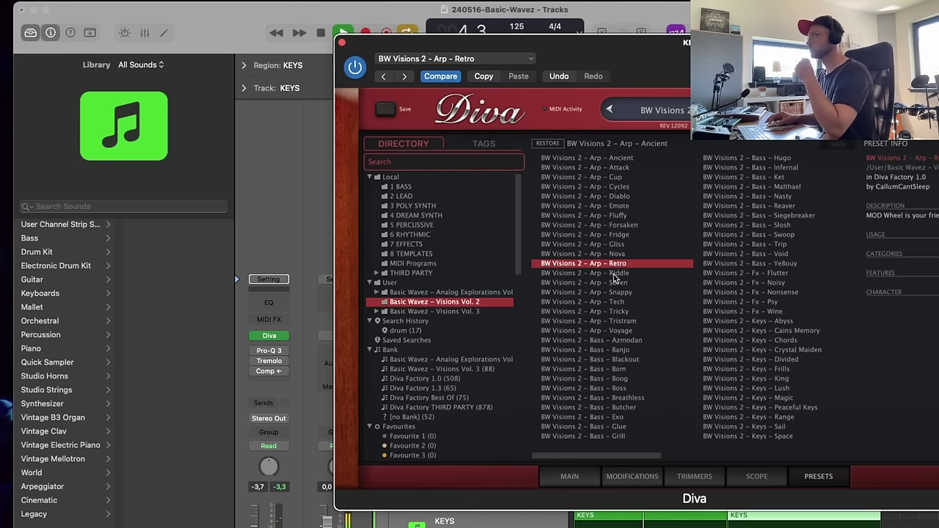
{"action": "left_click", "coordinate": [616, 276]}
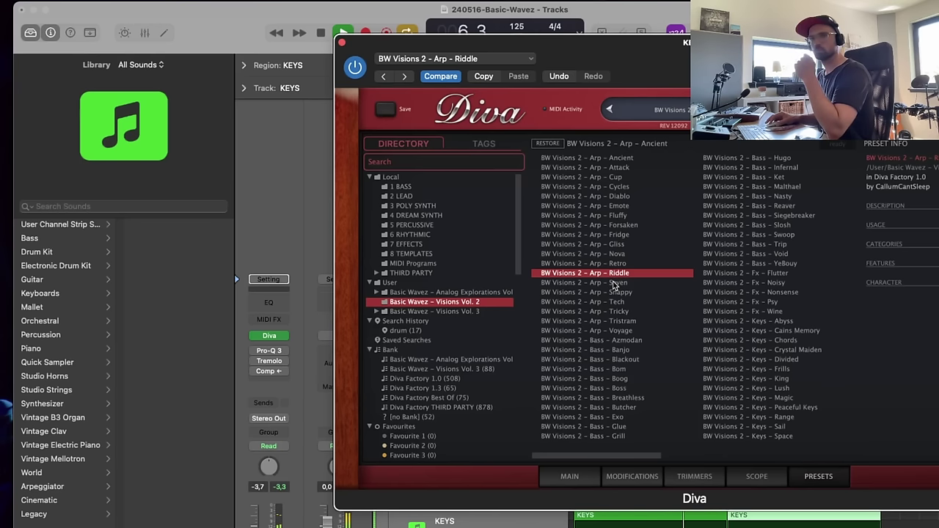
{"action": "left_click", "coordinate": [615, 284]}
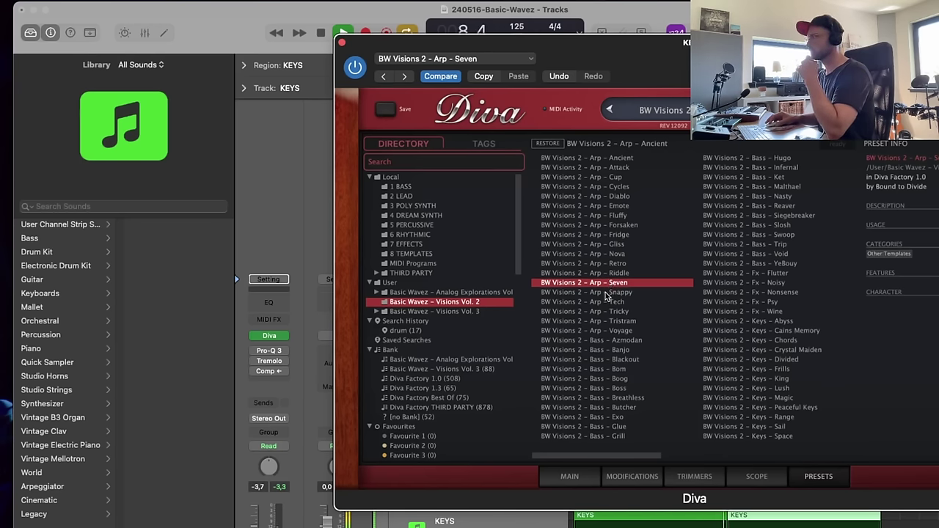
{"action": "left_click", "coordinate": [606, 293]}
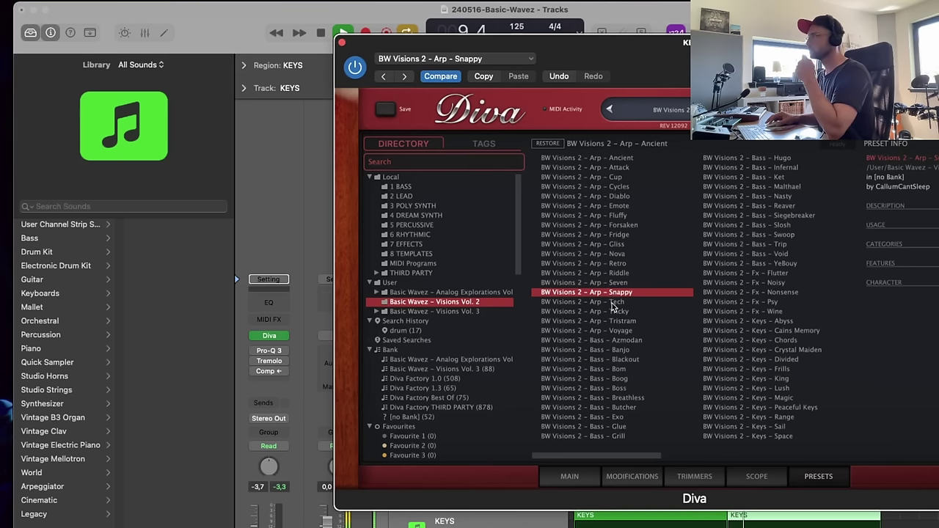
{"action": "left_click", "coordinate": [612, 303]}
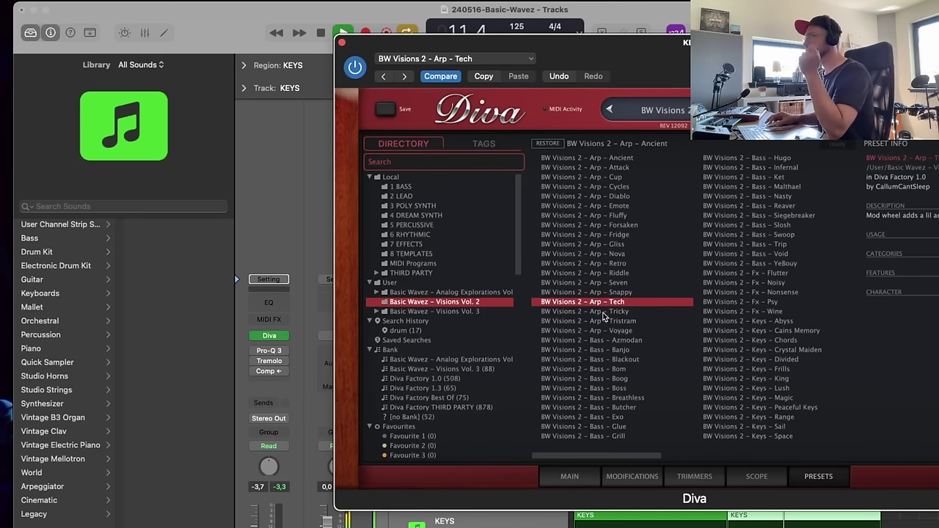
{"action": "left_click", "coordinate": [604, 313]}
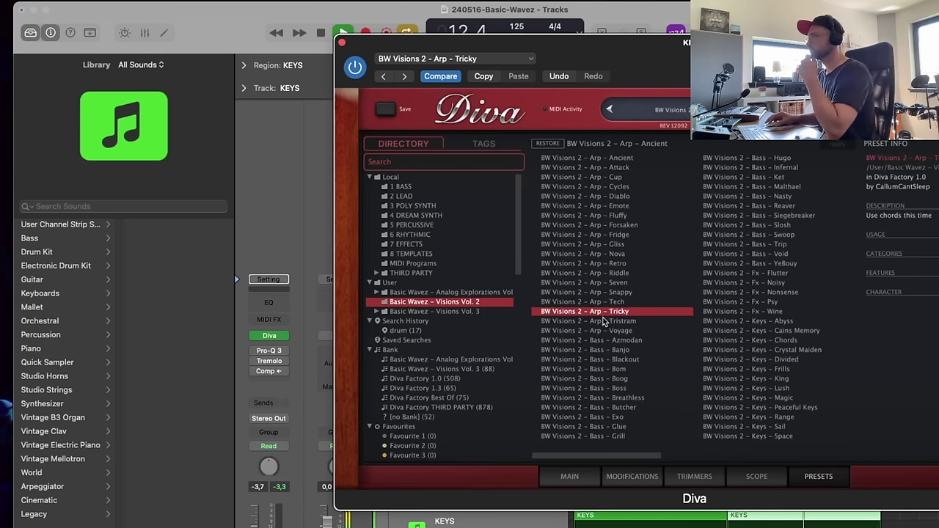
{"action": "left_click", "coordinate": [606, 322]}
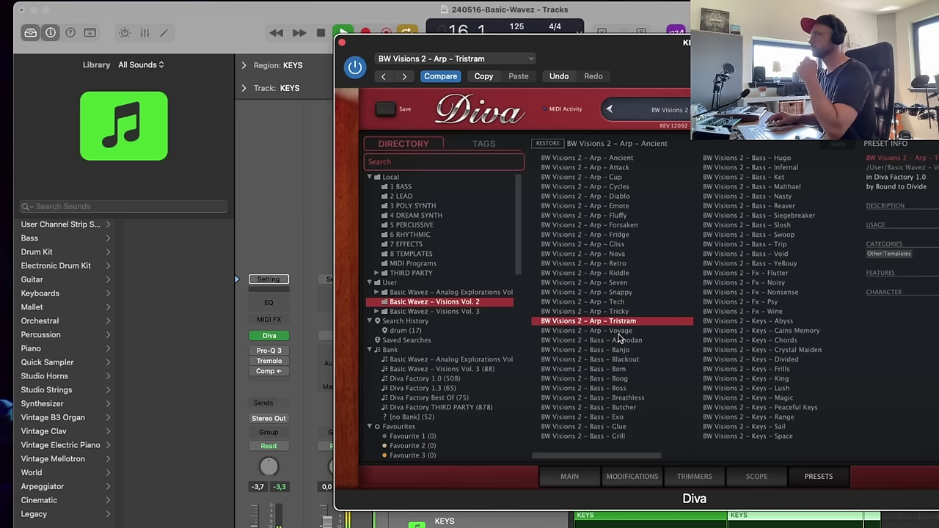
{"action": "left_click", "coordinate": [617, 334]}
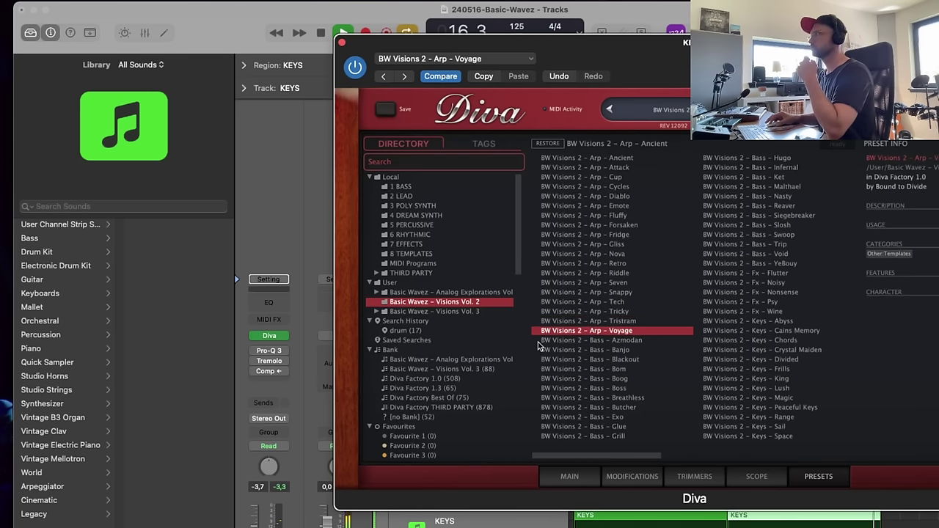
- Audition the BW AE ARP presets from Ajax through Seraphina in the Basic Wavez - Analog Explorations folder
{"action": "left_click", "coordinate": [460, 311]}
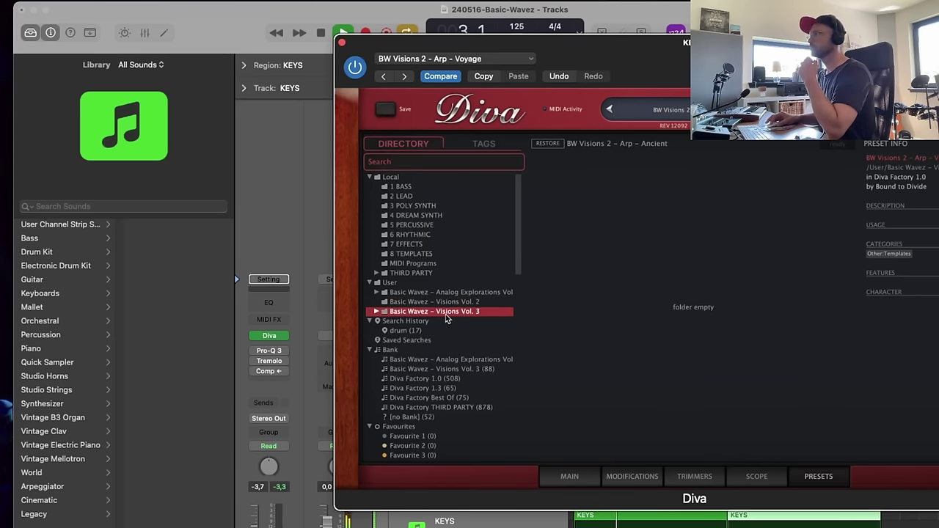
{"action": "left_click", "coordinate": [460, 301]}
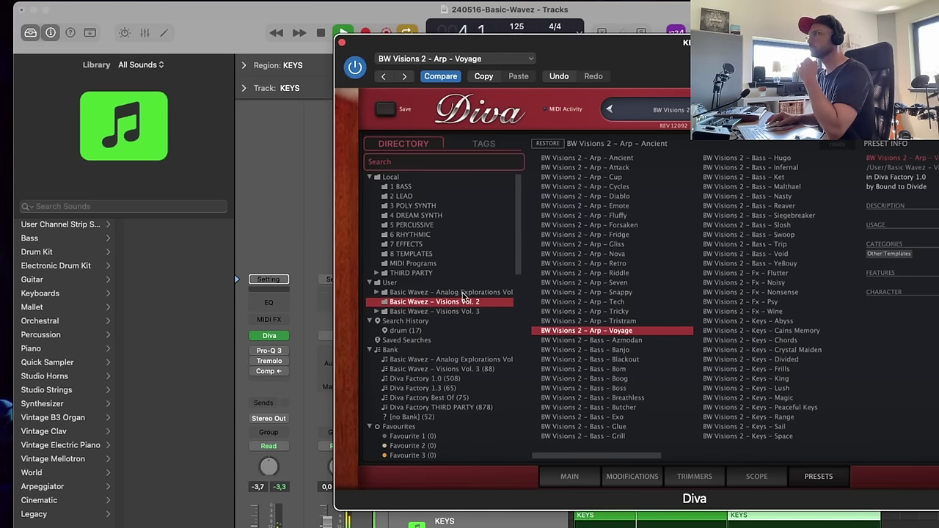
{"action": "left_click", "coordinate": [464, 292]}
{"action": "left_click", "coordinate": [585, 158]}
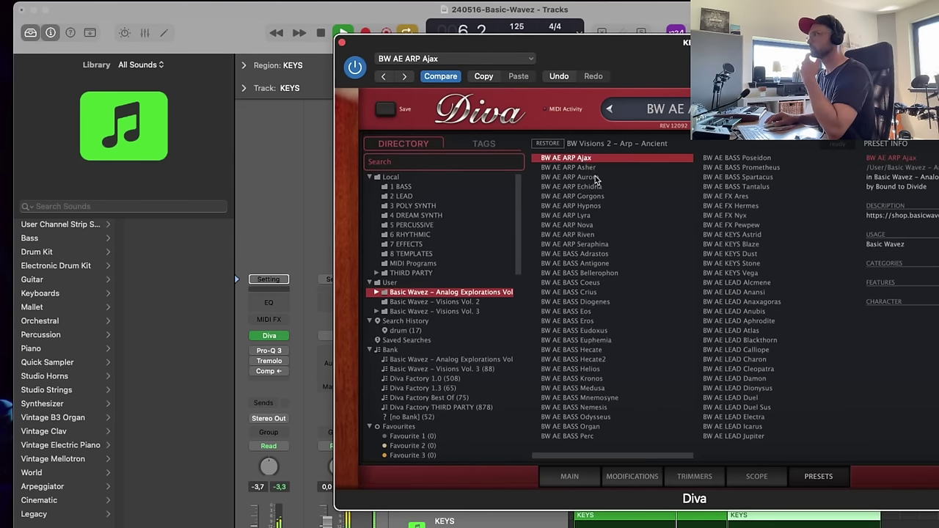
{"action": "left_click", "coordinate": [592, 168]}
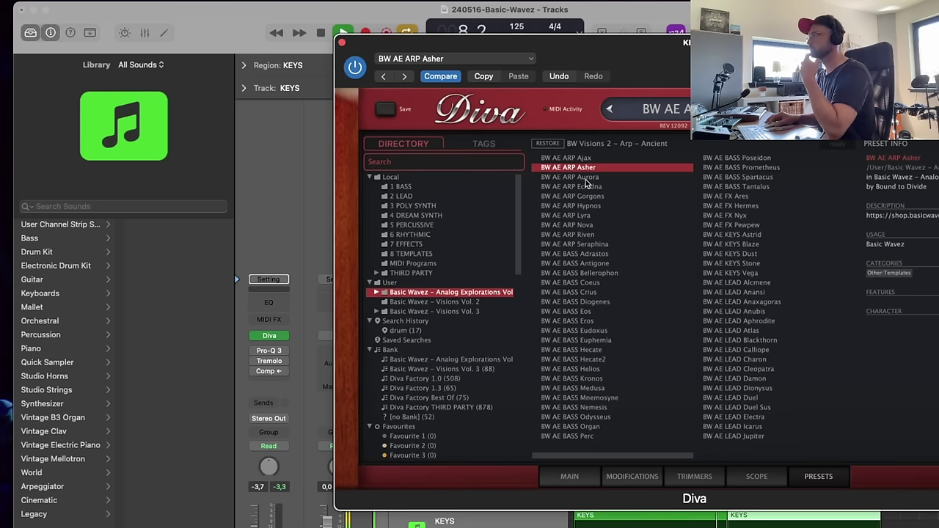
{"action": "left_click", "coordinate": [586, 178]}
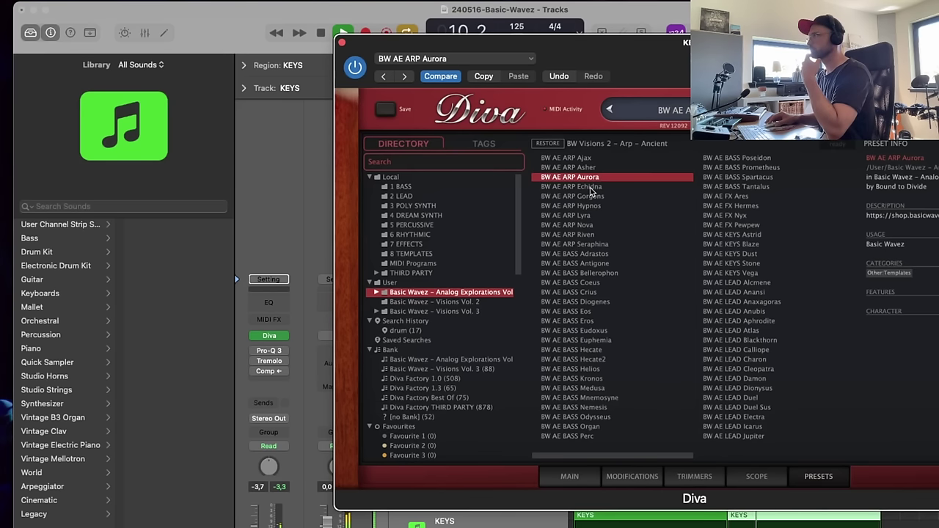
{"action": "left_click", "coordinate": [591, 190]}
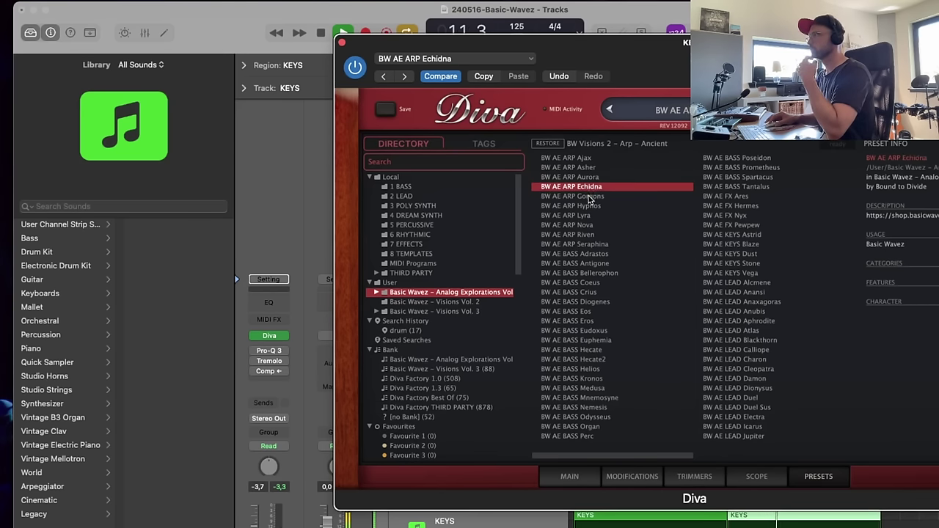
{"action": "left_click", "coordinate": [587, 199]}
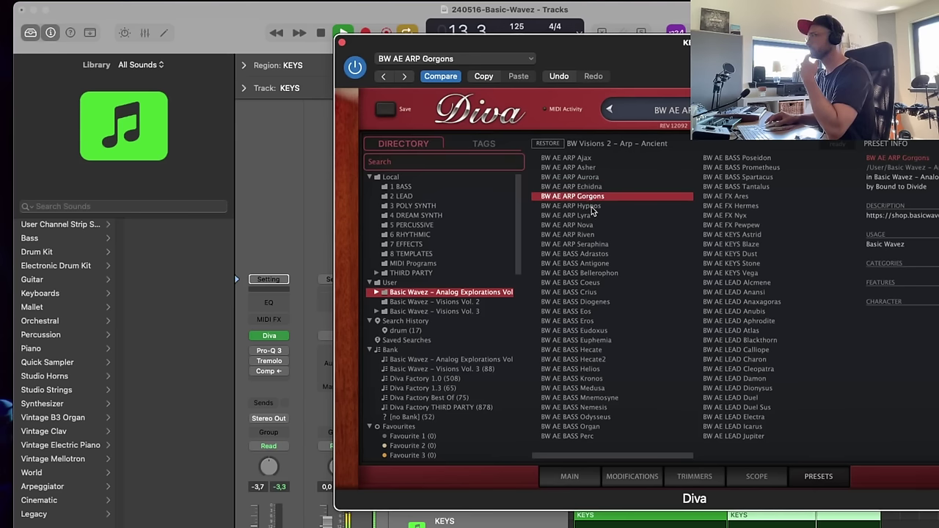
{"action": "left_click", "coordinate": [592, 207]}
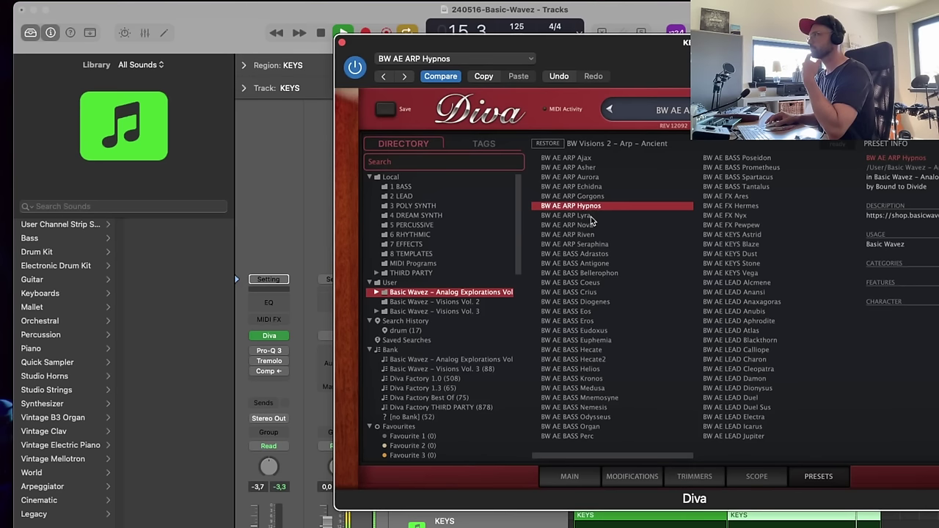
{"action": "left_click", "coordinate": [590, 217]}
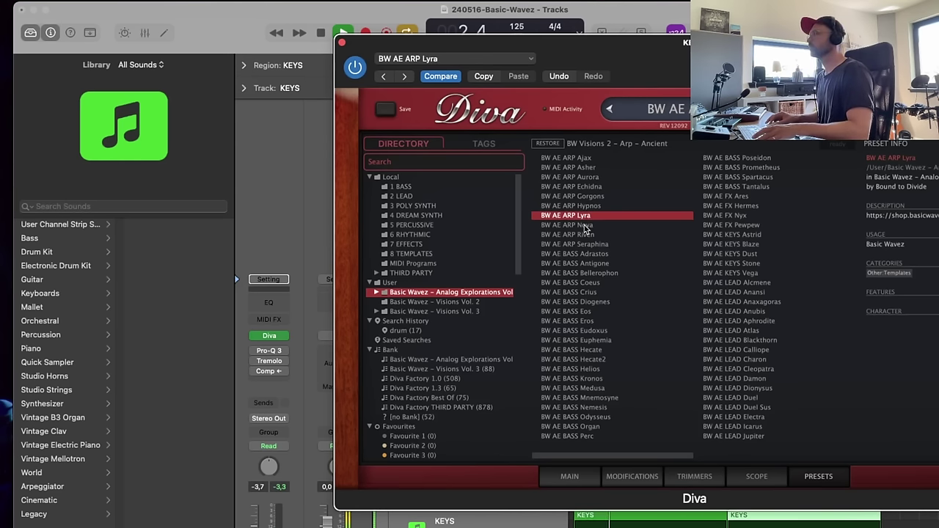
{"action": "left_click", "coordinate": [585, 227]}
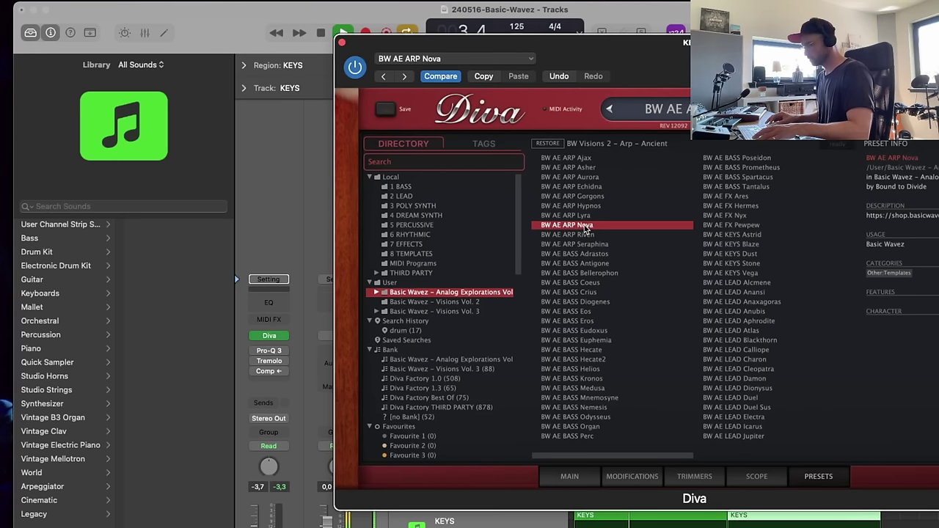
{"action": "left_click", "coordinate": [584, 236]}
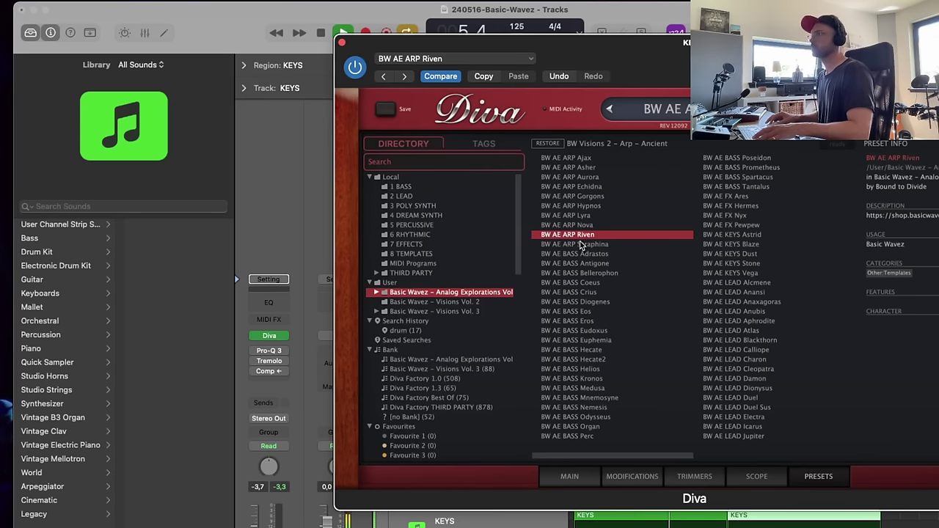
{"action": "left_click", "coordinate": [581, 245]}
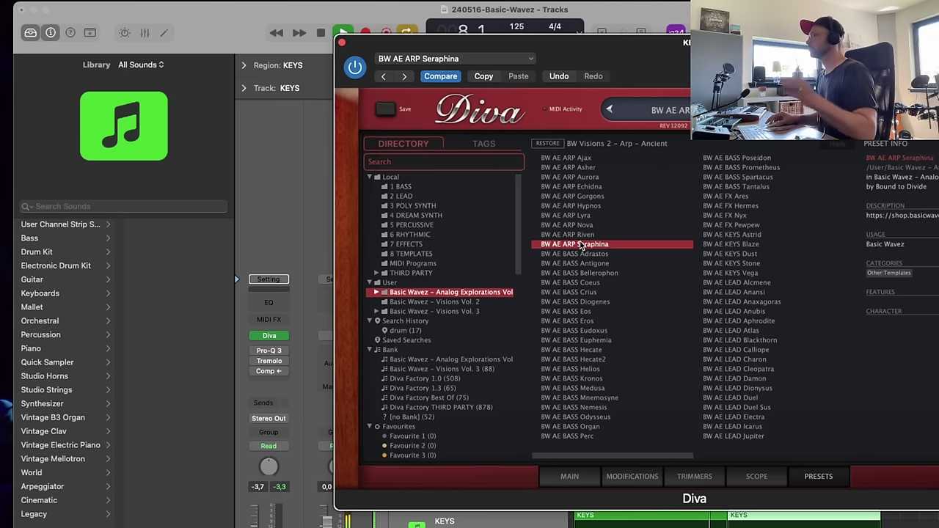
- Reload BW Visions 2 - Arp - Ancient from the Basic Wavez - Visions Vol. 2 folder and close Diva
{"action": "left_click", "coordinate": [479, 302]}
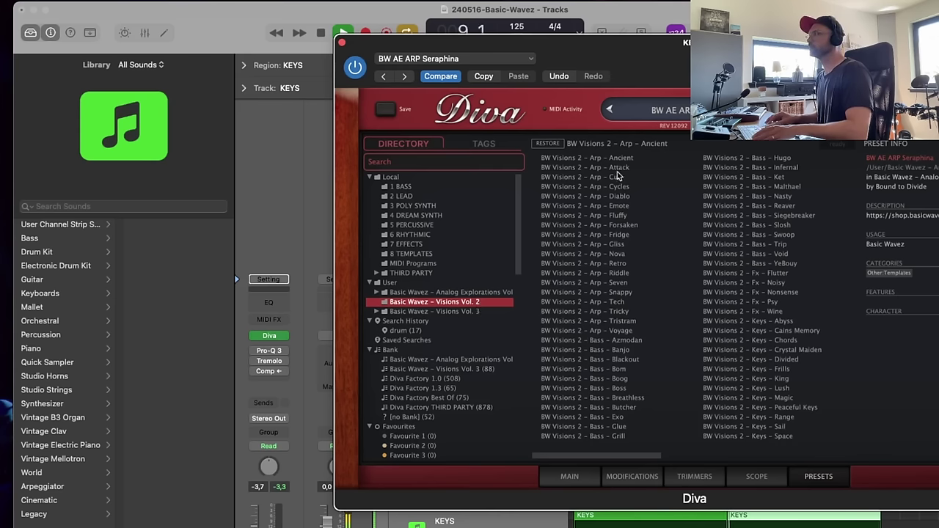
{"action": "left_click", "coordinate": [622, 159]}
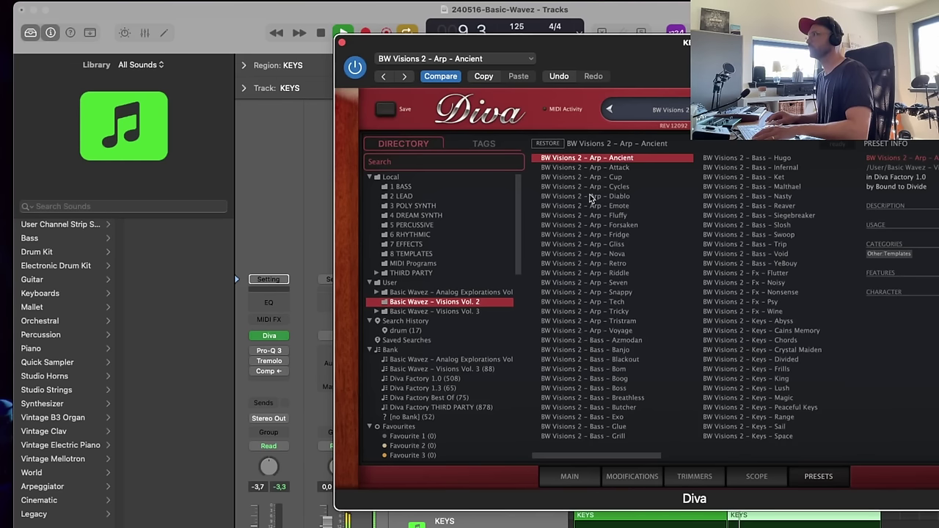
{"action": "left_click", "coordinate": [341, 42]}
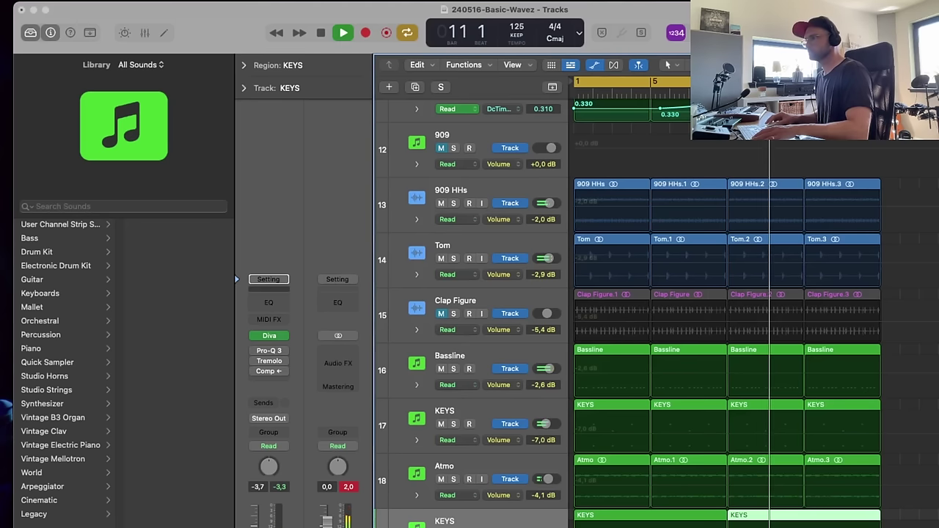
- Replace the Tremolo on the KEYS track with a stereo Native Instruments Raum and set its mix to 25.5 %
{"action": "key", "text": "space"}
{"action": "left_click", "coordinate": [284, 373]}
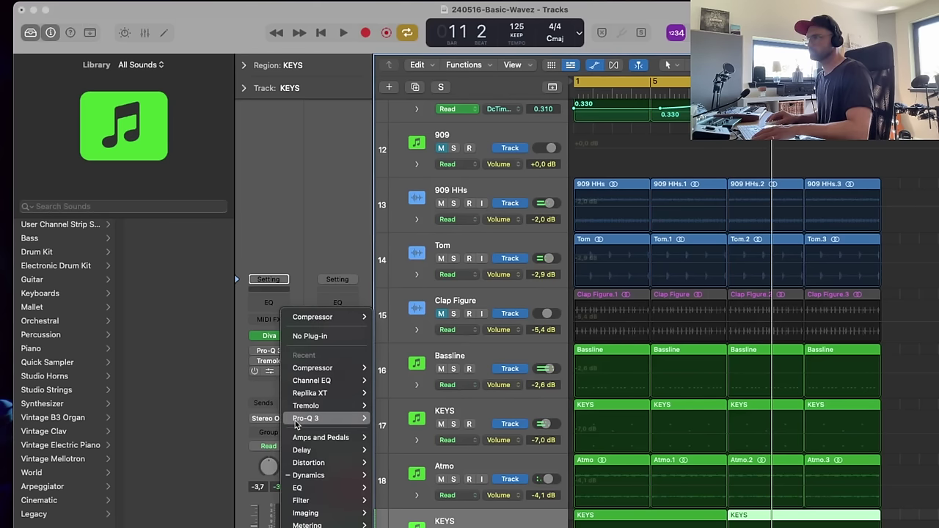
{"action": "left_click", "coordinate": [251, 362]}
{"action": "left_click", "coordinate": [283, 361]}
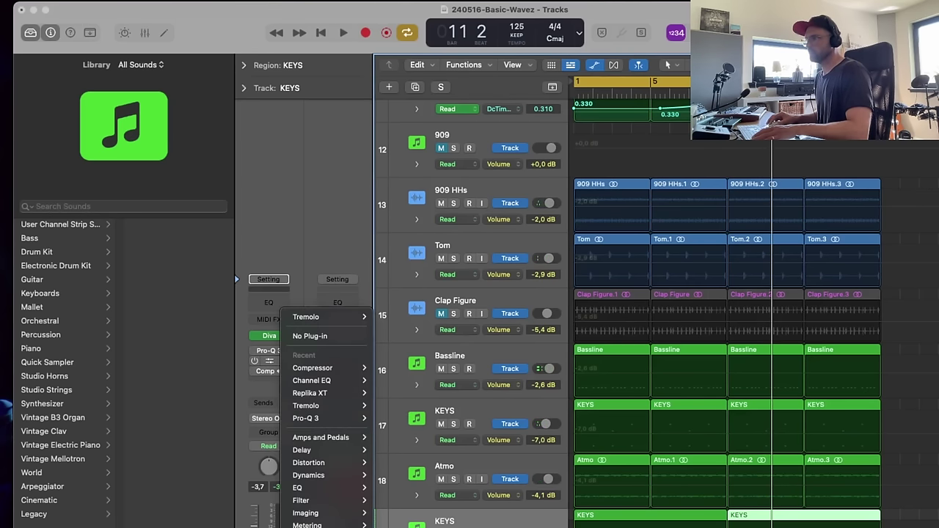
{"action": "mouse_move", "coordinate": [323, 526]}
{"action": "mouse_move", "coordinate": [428, 520]}
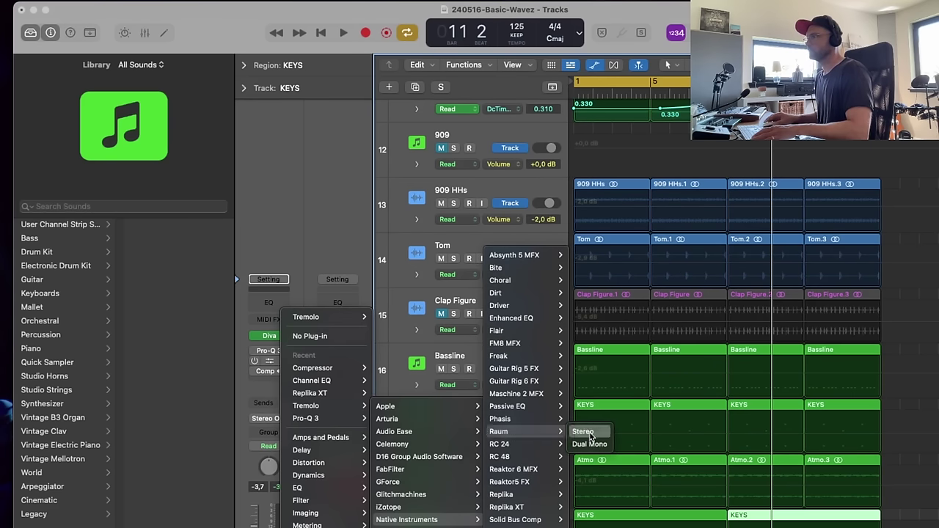
{"action": "left_click", "coordinate": [589, 433]}
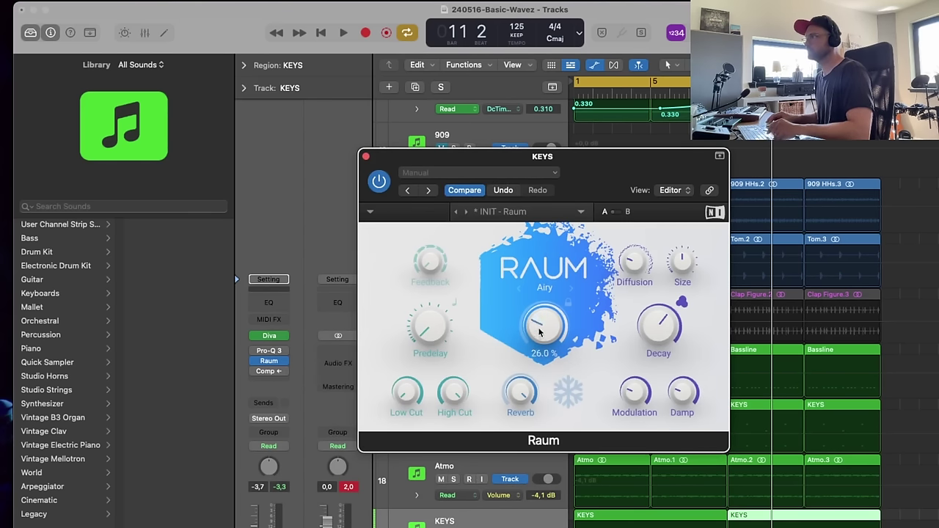
{"action": "key", "text": "space"}
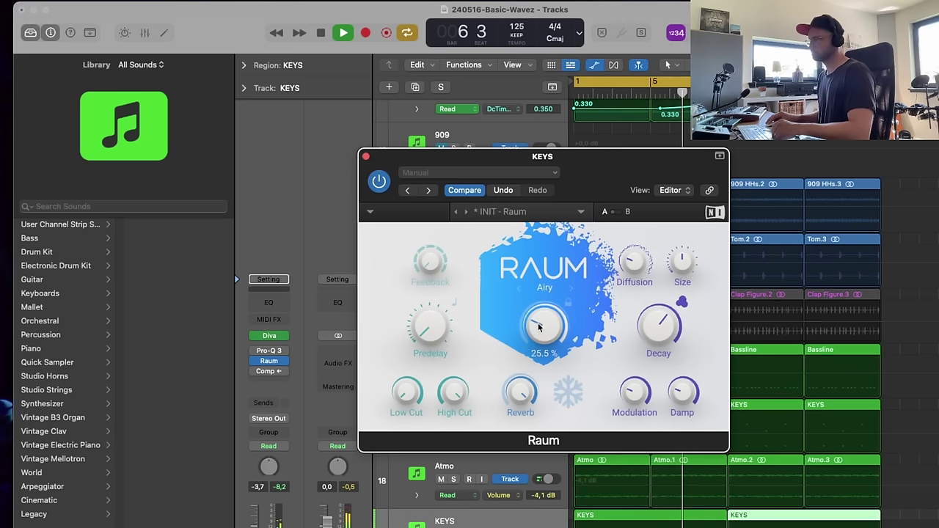
{"action": "left_click", "coordinate": [365, 159]}
- Adjust the VCF ladder filter's cutoff on Diva's main page and close the synth
{"action": "left_click", "coordinate": [269, 336]}
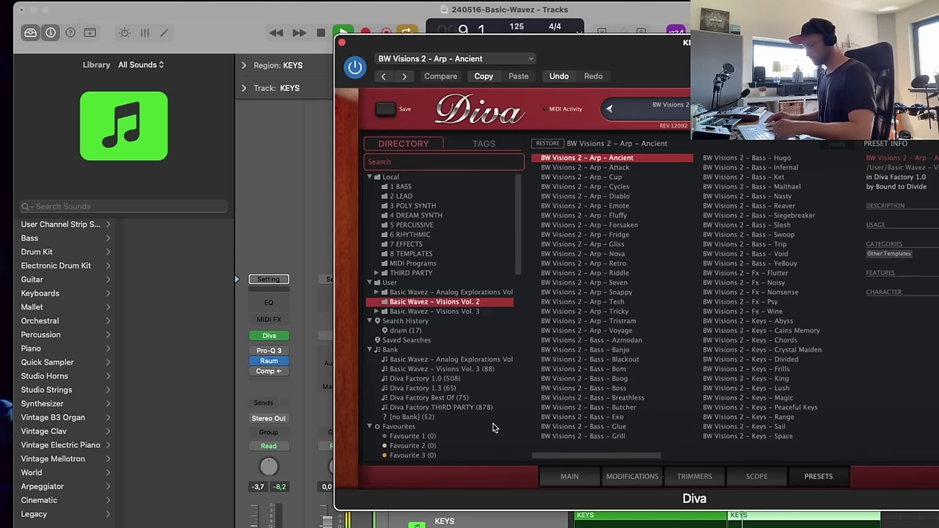
{"action": "left_click", "coordinate": [571, 477]}
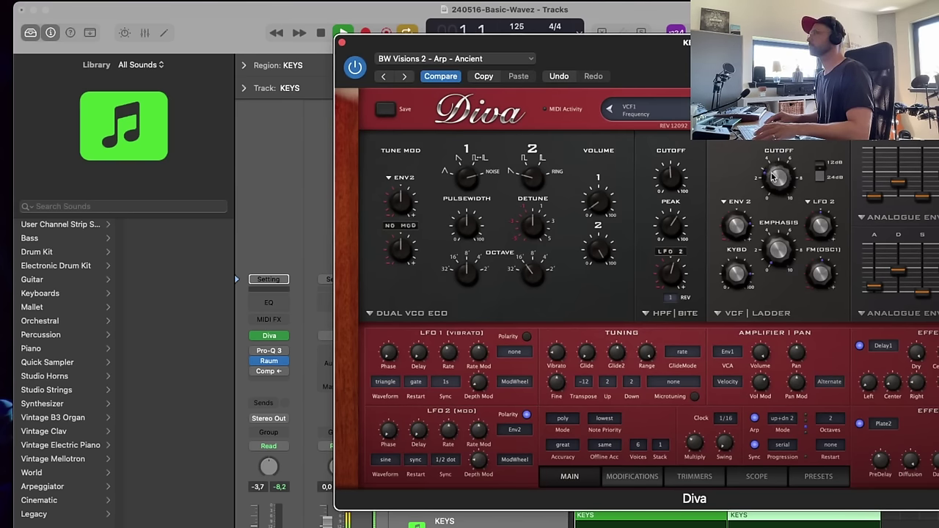
{"action": "left_click", "coordinate": [341, 42]}
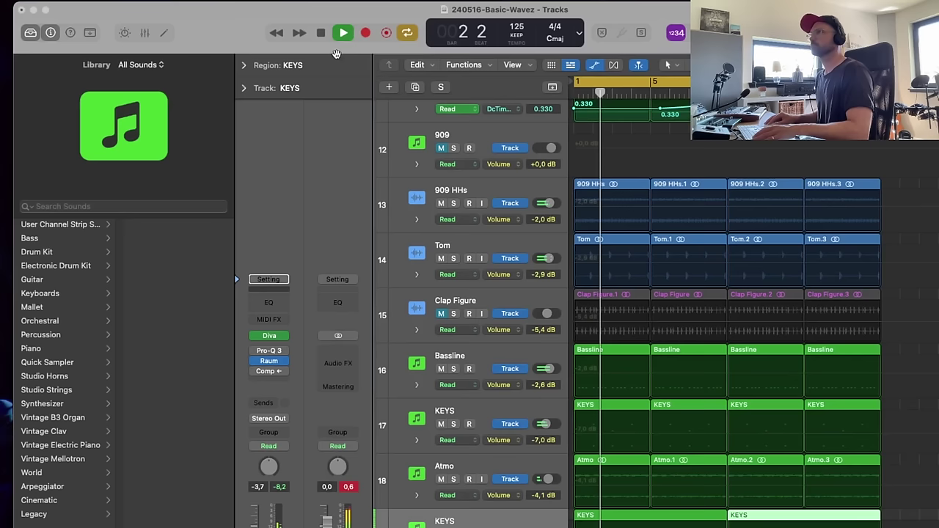
- Rename the Diva KEYS track as Arp, set its volume to -4.1 dB and stop playback
{"action": "double_click", "coordinate": [459, 522]}
{"action": "type", "text": "Arp"}
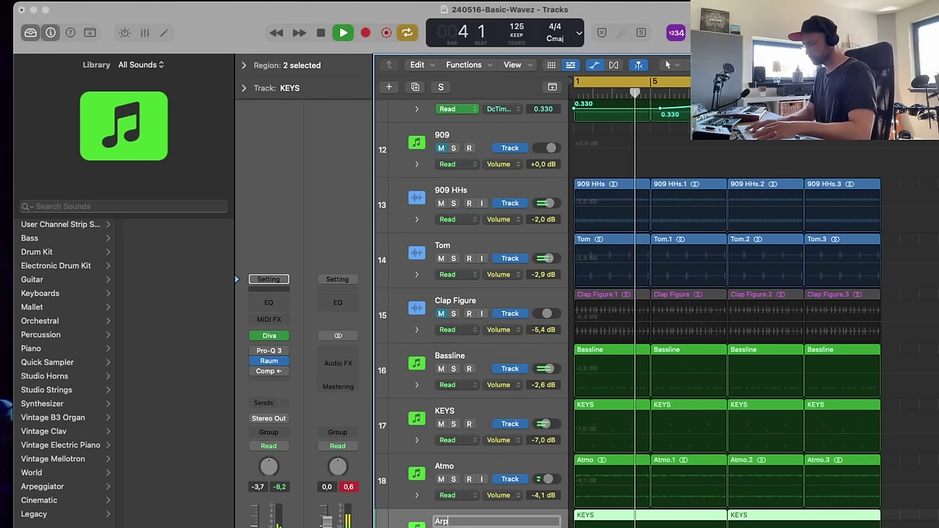
{"action": "key", "text": "Return"}
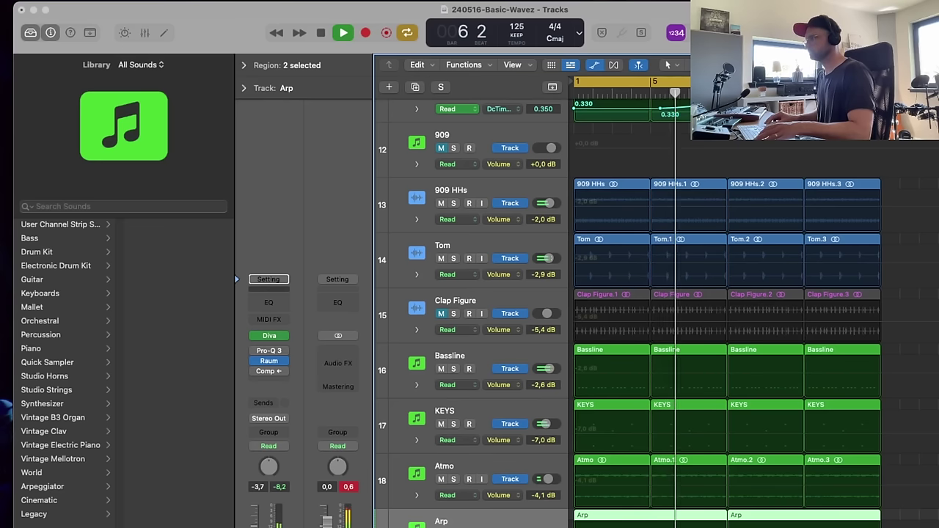
{"action": "scroll", "coordinate": [657, 309], "scroll_direction": "up", "scroll_amount": 3}
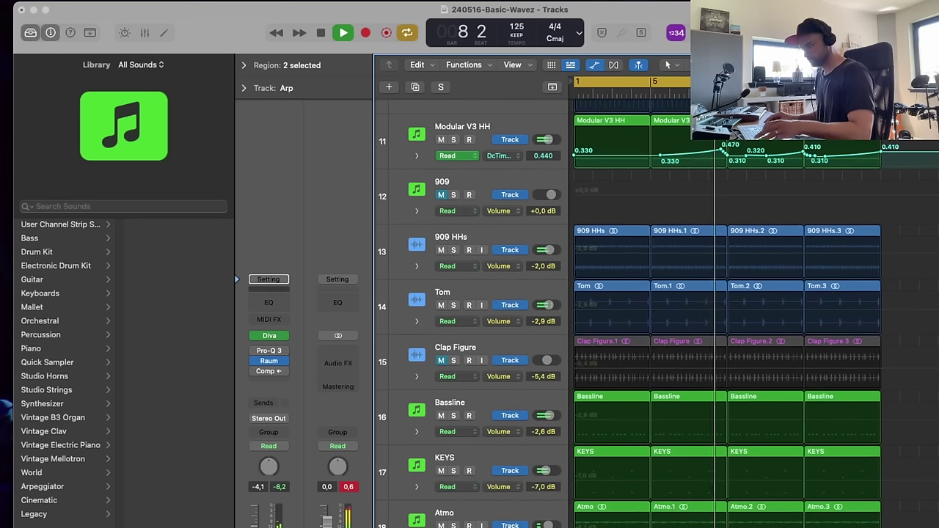
{"action": "key", "text": "space"}
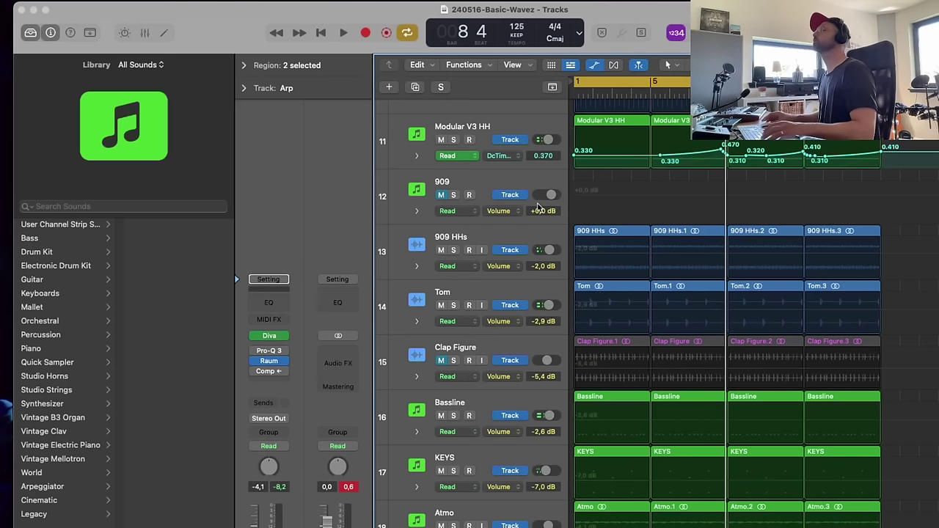
- Shrink the track heights to get an overview of the whole arrangement
{"action": "scroll", "coordinate": [555, 213], "scroll_direction": "down", "scroll_amount": 2}
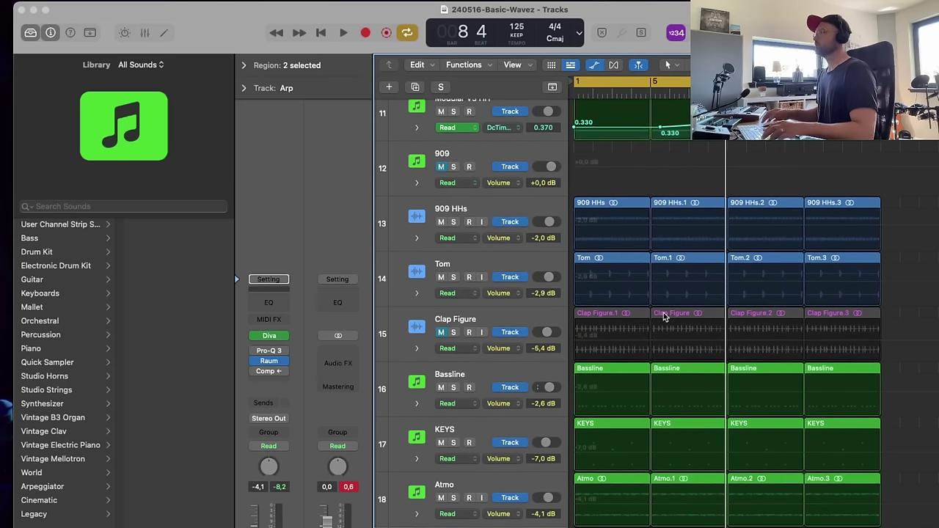
{"action": "key", "text": "super+Up"}
{"action": "key", "text": "super+Up"}
{"action": "key", "text": "super+Up"}
{"action": "key", "text": "super+Up"}
{"action": "key", "text": "super+Up"}
{"action": "key", "text": "super+Up"}
{"action": "key", "text": "super+Up"}
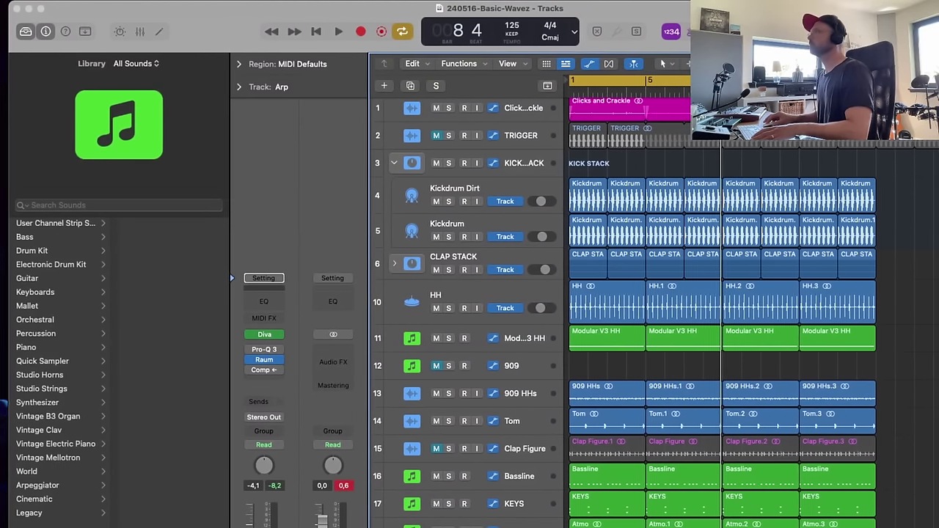
- Switch to Finder and open the BW MHTE Melody Loops folder in Basic Wavez - Melodic House & Techno Essentials Vol. 1
{"action": "key", "text": "super+Tab"}
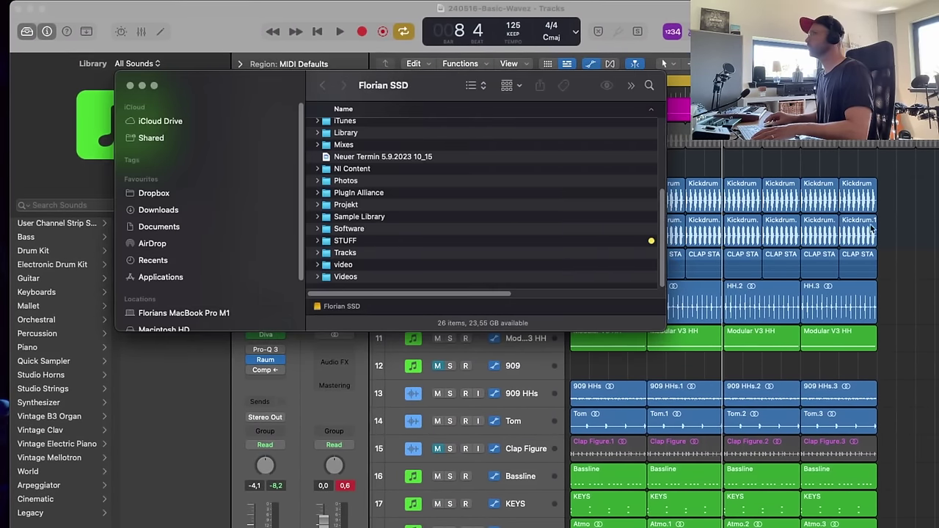
{"action": "scroll", "coordinate": [440, 264], "scroll_direction": "down", "scroll_amount": 3}
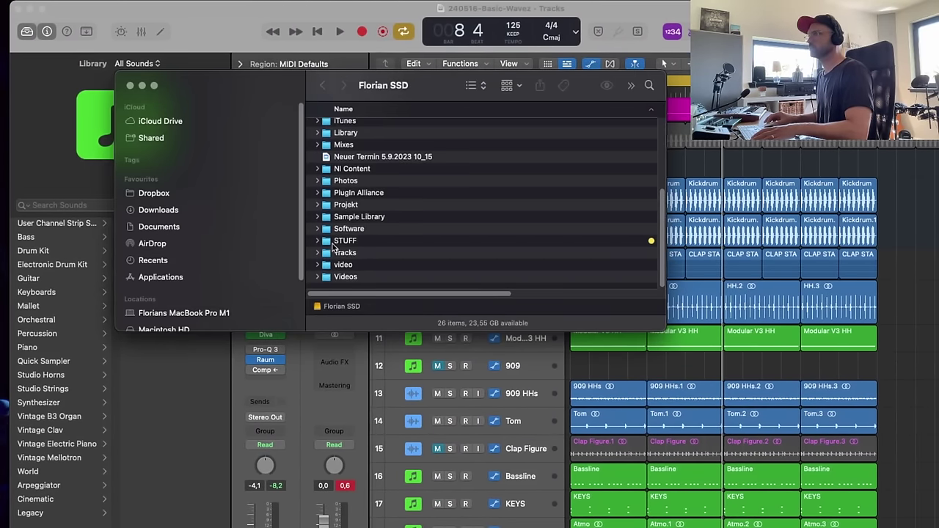
{"action": "double_click", "coordinate": [359, 218]}
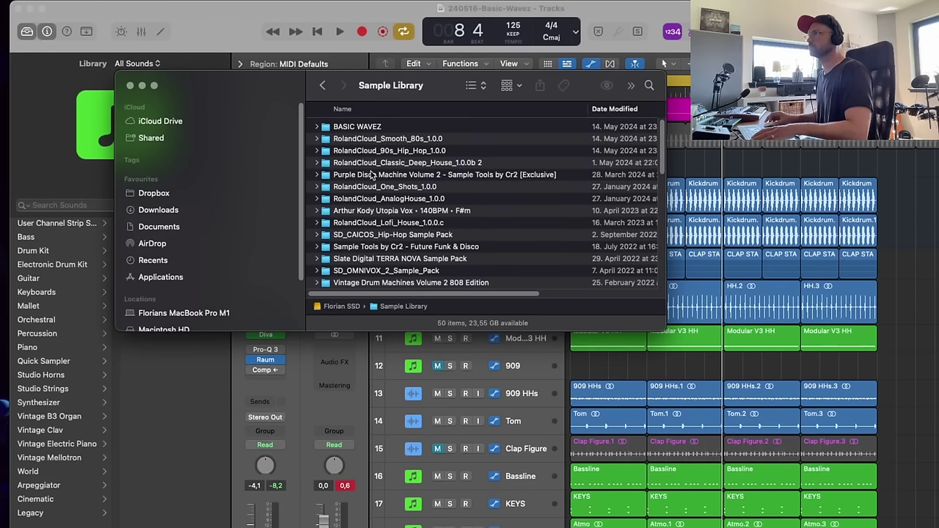
{"action": "scroll", "coordinate": [372, 174], "scroll_direction": "down", "scroll_amount": 3}
{"action": "scroll", "coordinate": [367, 154], "scroll_direction": "up", "scroll_amount": 3}
{"action": "double_click", "coordinate": [359, 128]}
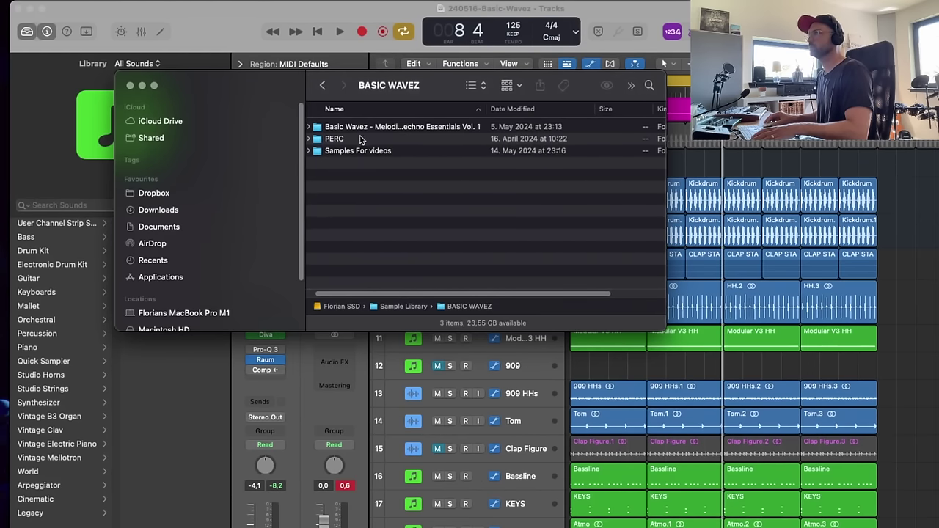
{"action": "double_click", "coordinate": [357, 150]}
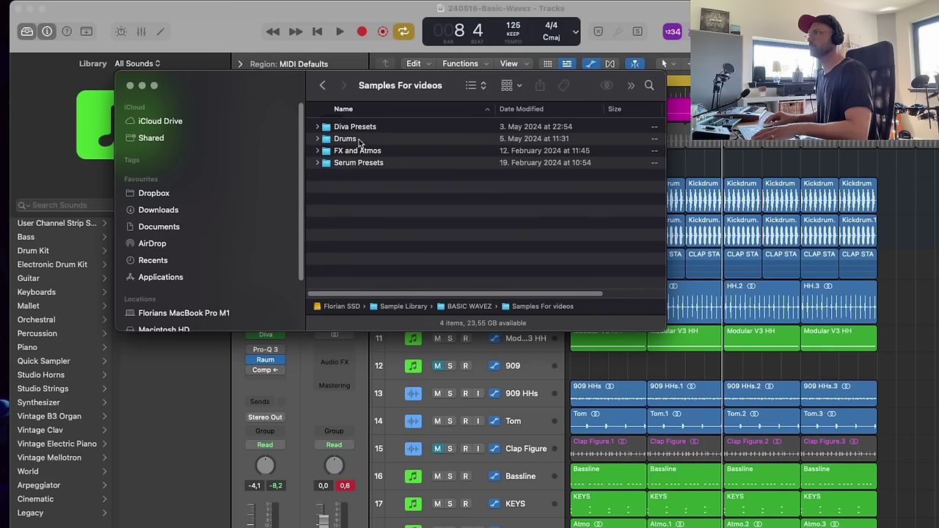
{"action": "left_click", "coordinate": [323, 85]}
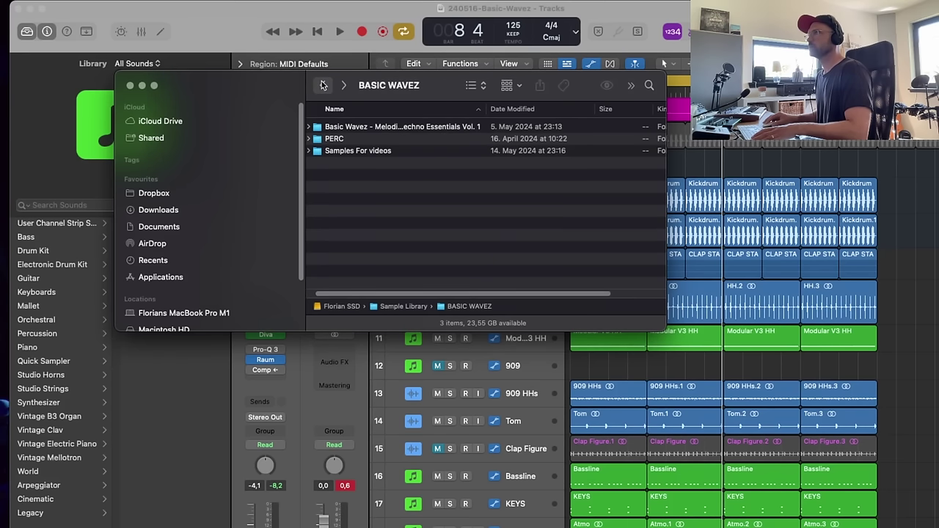
{"action": "double_click", "coordinate": [364, 129]}
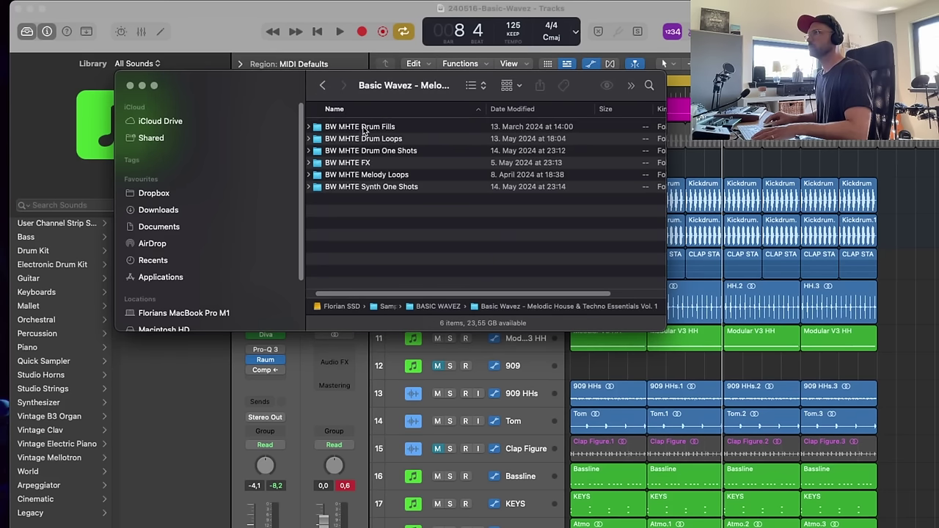
{"action": "double_click", "coordinate": [365, 177]}
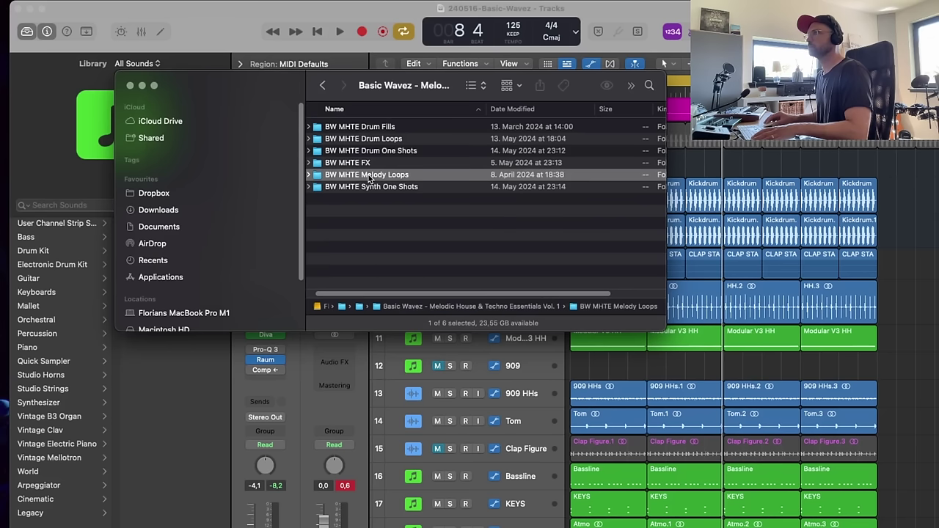
- Preview the melody loops from A#m_01 through Am_04 on their own
{"action": "scroll", "coordinate": [433, 126], "scroll_direction": "up", "scroll_amount": 5}
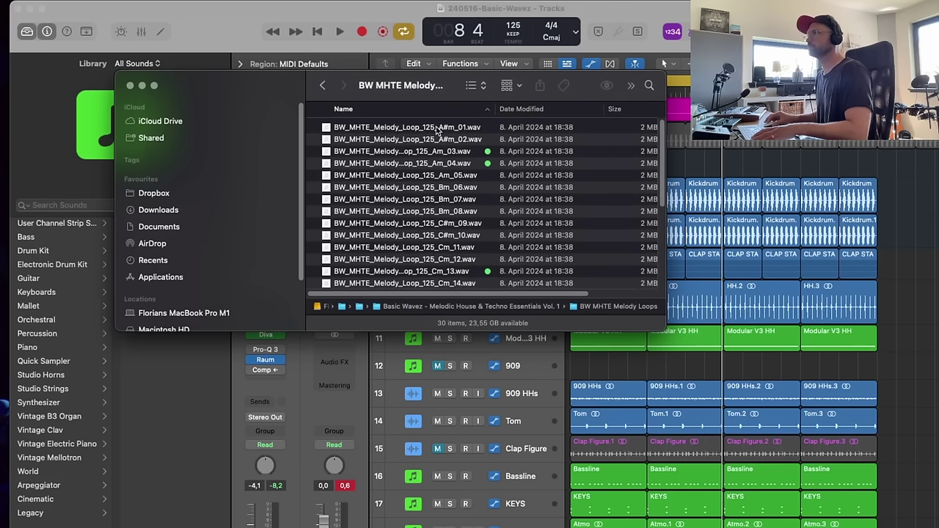
{"action": "left_click", "coordinate": [433, 126]}
{"action": "key", "text": "space"}
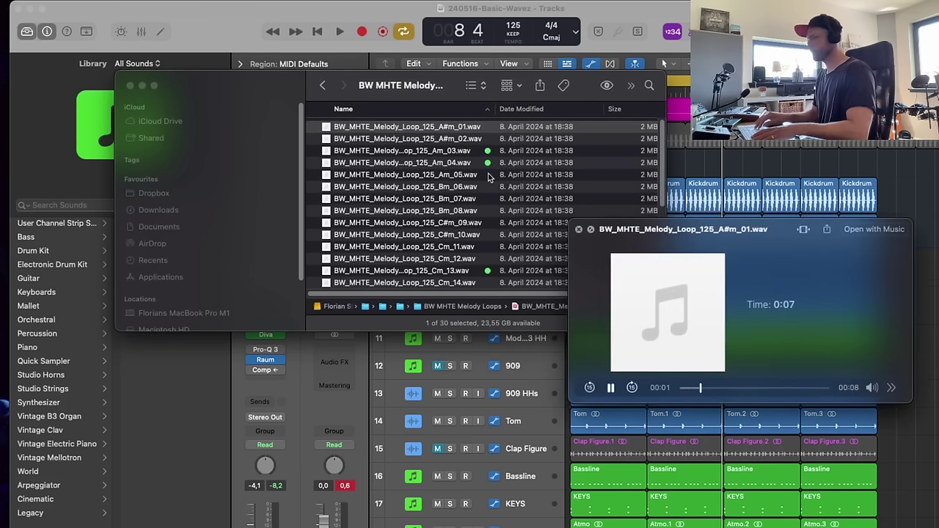
{"action": "key", "text": "Down"}
{"action": "key", "text": "Down"}
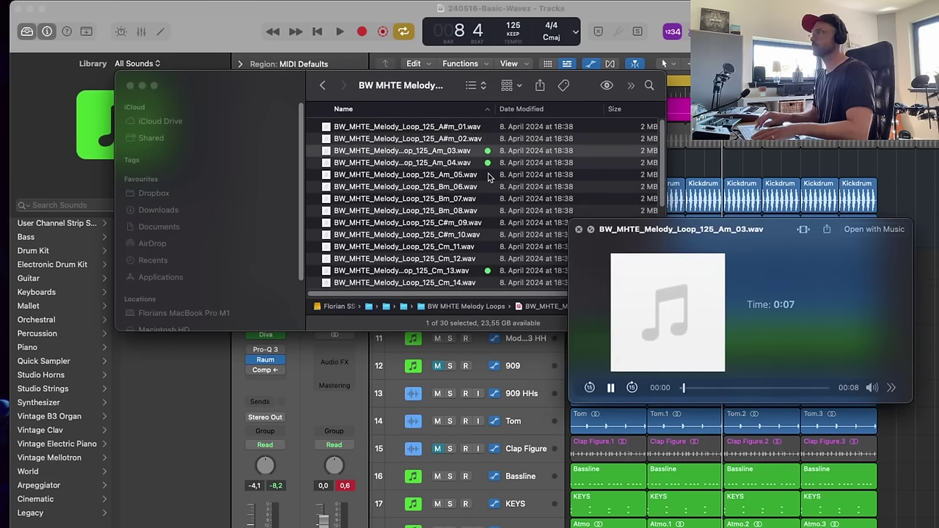
{"action": "key", "text": "Down"}
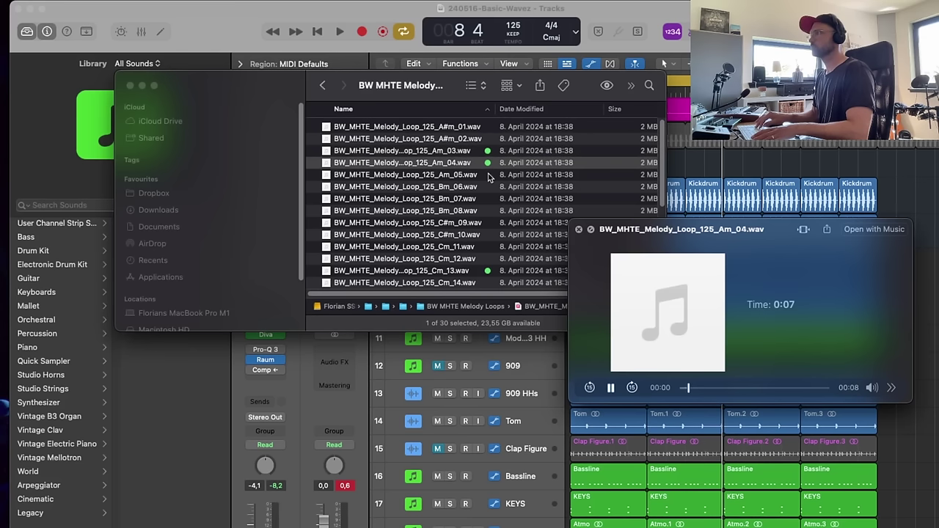
{"action": "scroll", "coordinate": [496, 204], "scroll_direction": "down", "scroll_amount": 1}
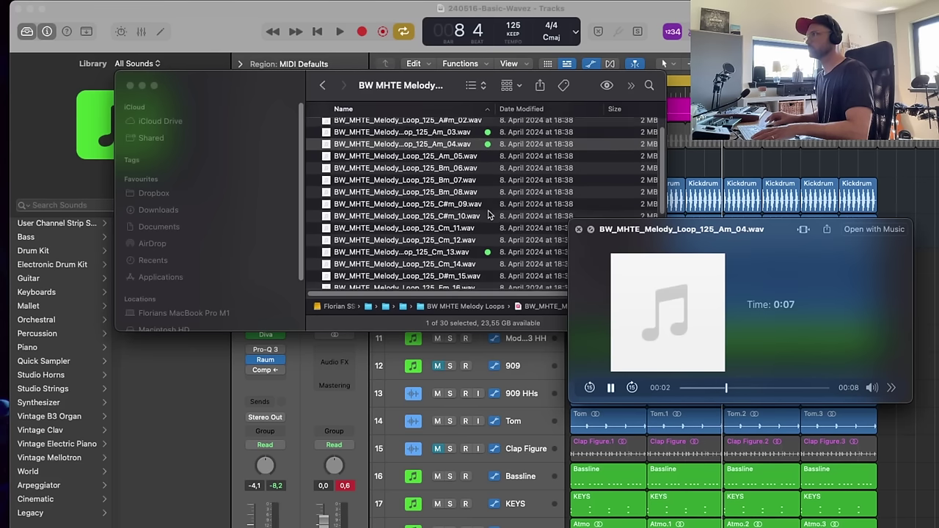
{"action": "key", "text": "space"}
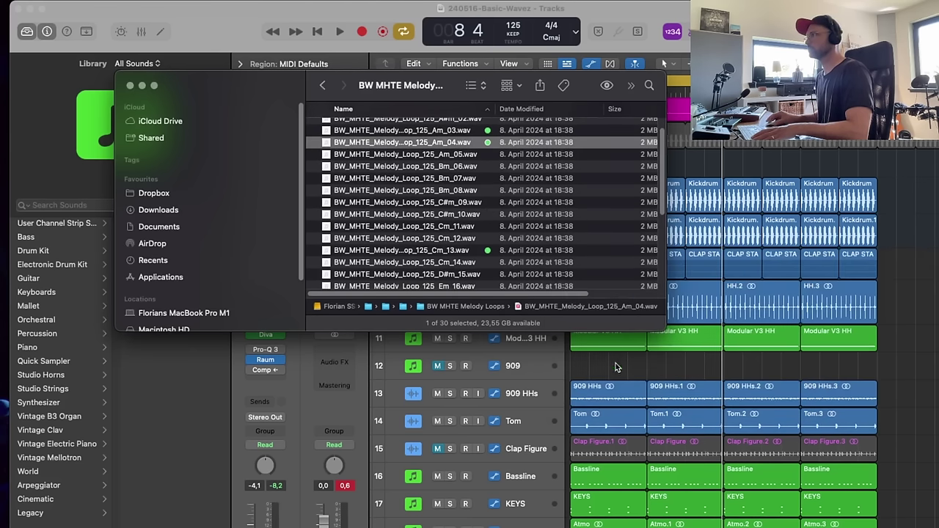
- Play the arrangement and preview BW_MHTE_Melody_Loop_125_Am_03.wav over it with the Finder window moved out of the way
{"action": "left_click", "coordinate": [616, 366]}
{"action": "key", "text": "space"}
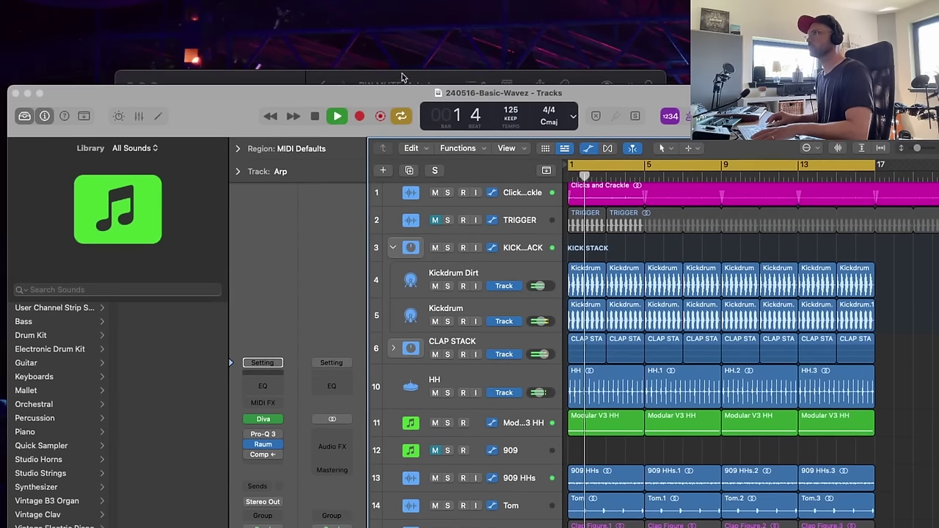
{"action": "left_click_drag", "start_coordinate": [391, 73], "coordinate": [396, 5]}
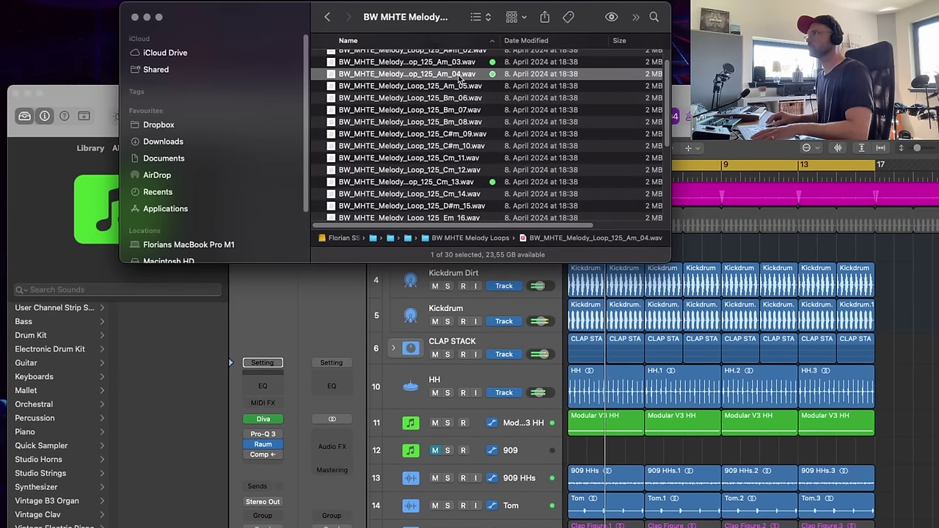
{"action": "left_click", "coordinate": [468, 63]}
{"action": "key", "text": "space"}
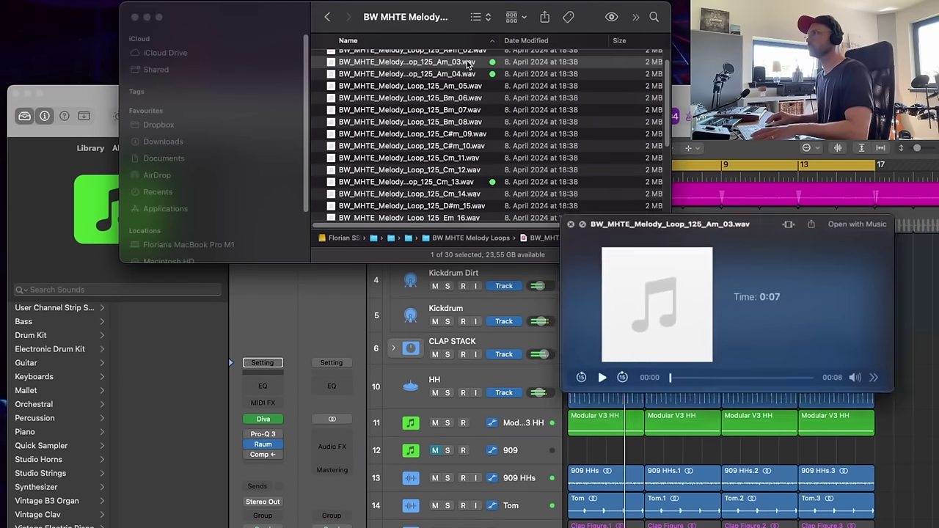
{"action": "key", "text": "space"}
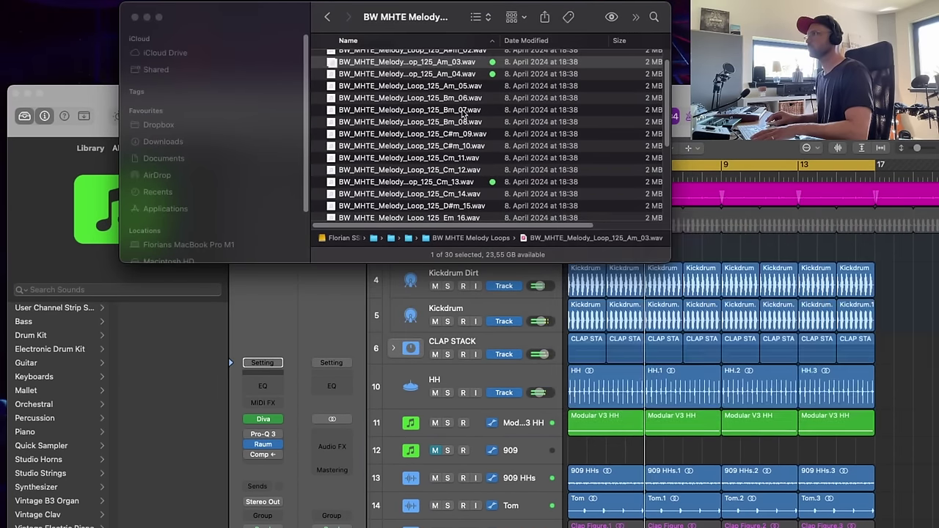
- Preview the melody loops Gm_27 through Gm_30 over the playing arrangement
{"action": "scroll", "coordinate": [465, 132], "scroll_direction": "down", "scroll_amount": 5}
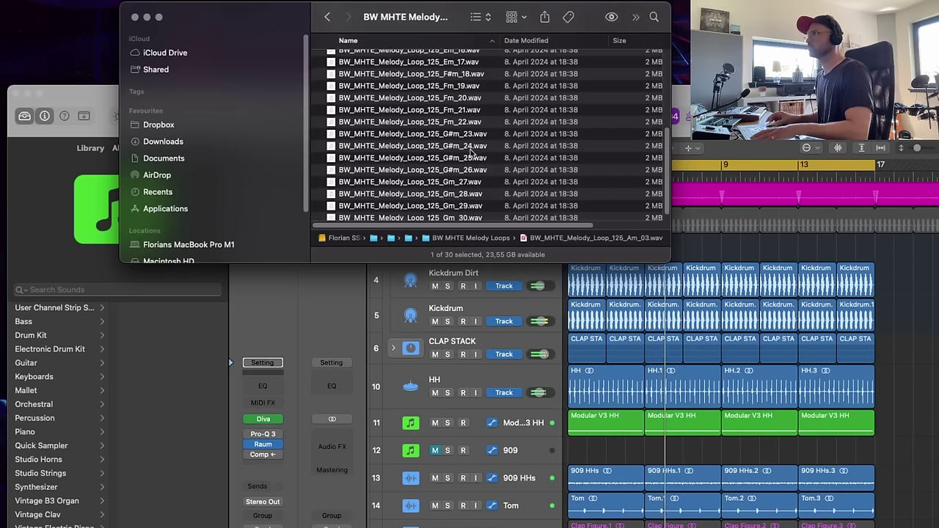
{"action": "scroll", "coordinate": [466, 167], "scroll_direction": "down", "scroll_amount": 1}
{"action": "left_click", "coordinate": [466, 174]}
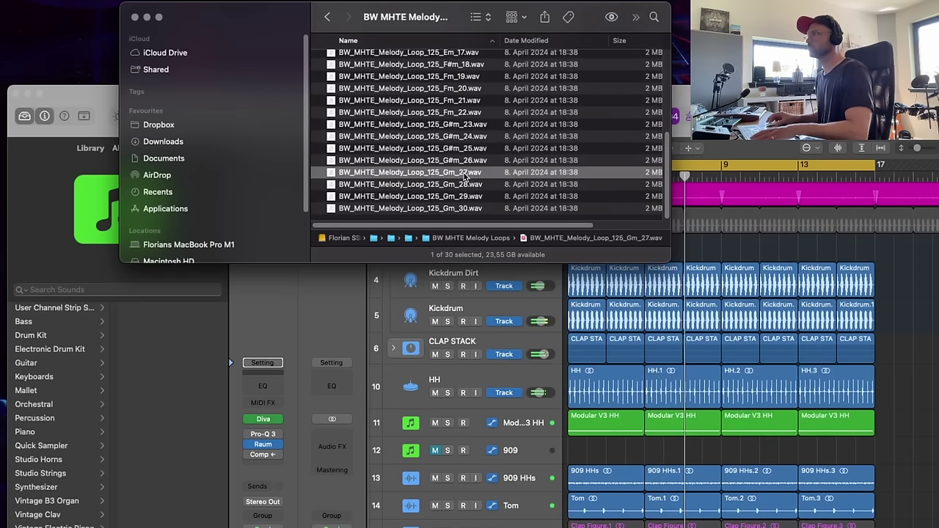
{"action": "key", "text": "space"}
{"action": "key", "text": "space"}
{"action": "left_click", "coordinate": [464, 185]}
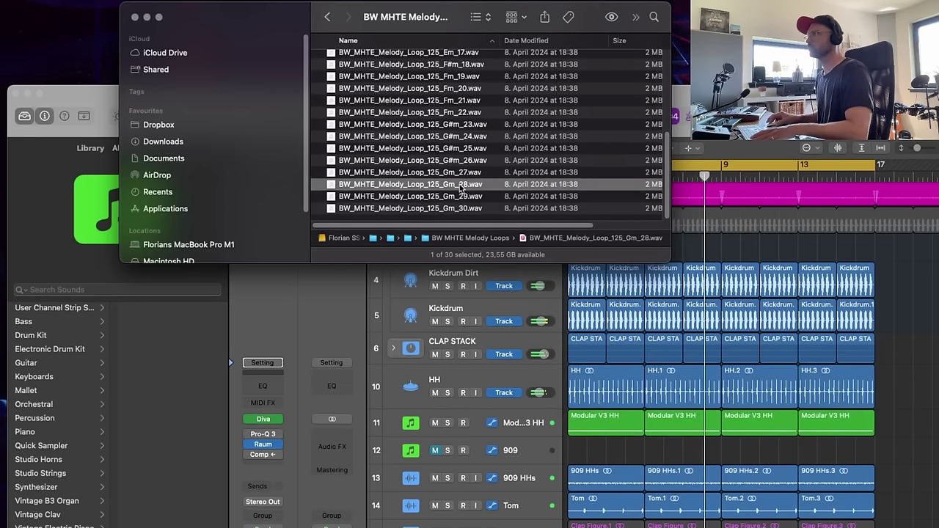
{"action": "key", "text": "space"}
{"action": "key", "text": "space"}
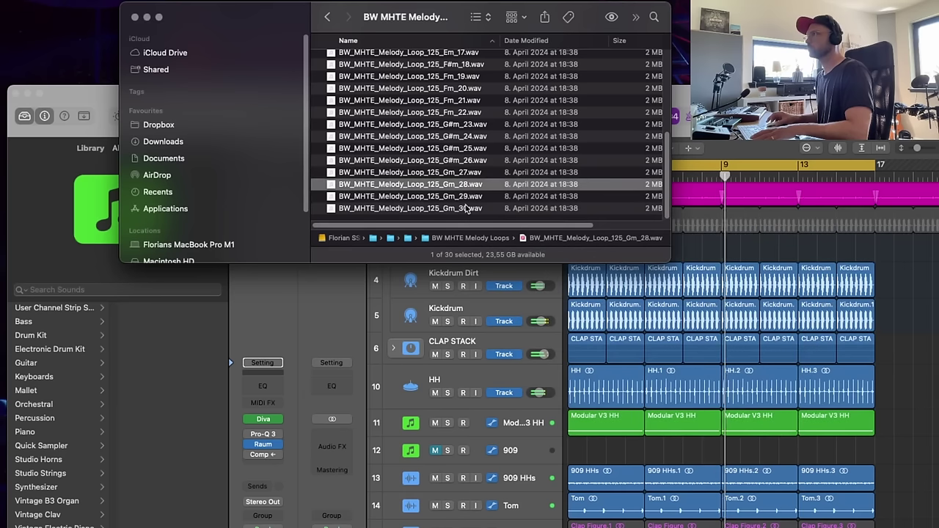
{"action": "left_click", "coordinate": [462, 196]}
{"action": "key", "text": "space"}
{"action": "key", "text": "space"}
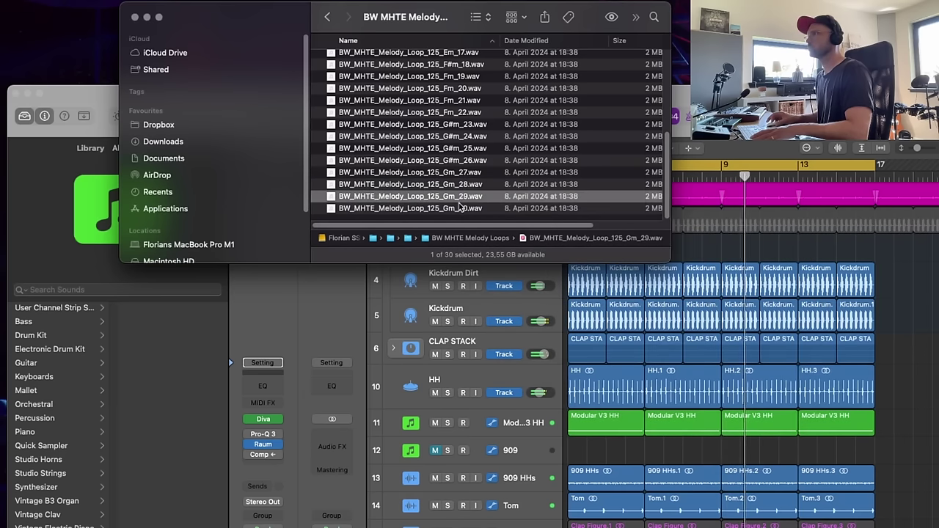
{"action": "left_click", "coordinate": [458, 209]}
{"action": "key", "text": "space"}
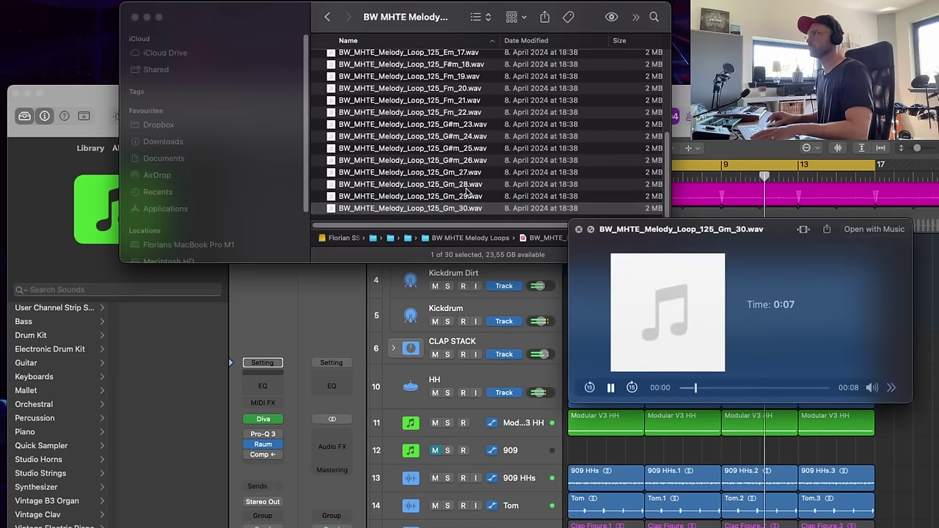
{"action": "key", "text": "space"}
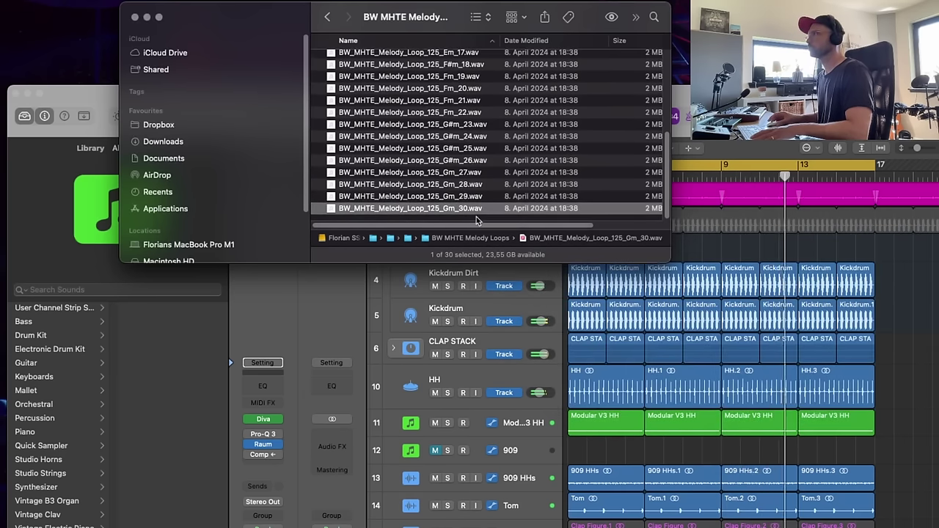
- Rearrange the Finder and Logic Pro windows, import BW_MHTE_Melody_Loop_125_Gm_30.wav as a new audio track, and stop playback
{"action": "left_click", "coordinate": [610, 95]}
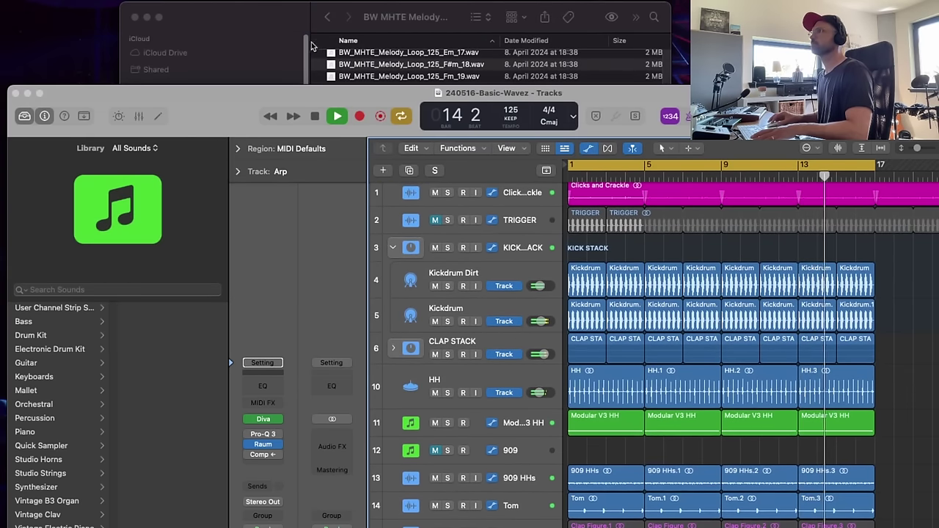
{"action": "left_click_drag", "start_coordinate": [271, 21], "coordinate": [623, 369]}
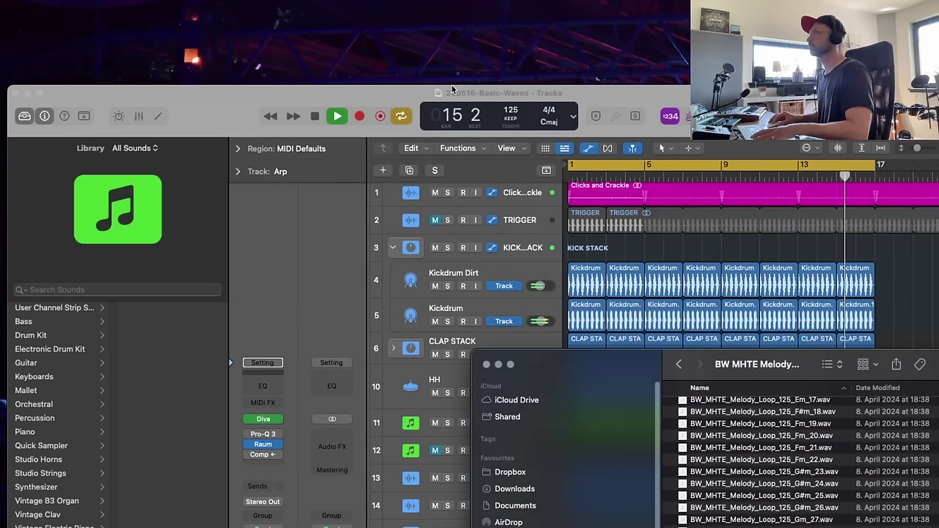
{"action": "left_click_drag", "start_coordinate": [452, 87], "coordinate": [452, 3]}
{"action": "key", "text": "super+Tab"}
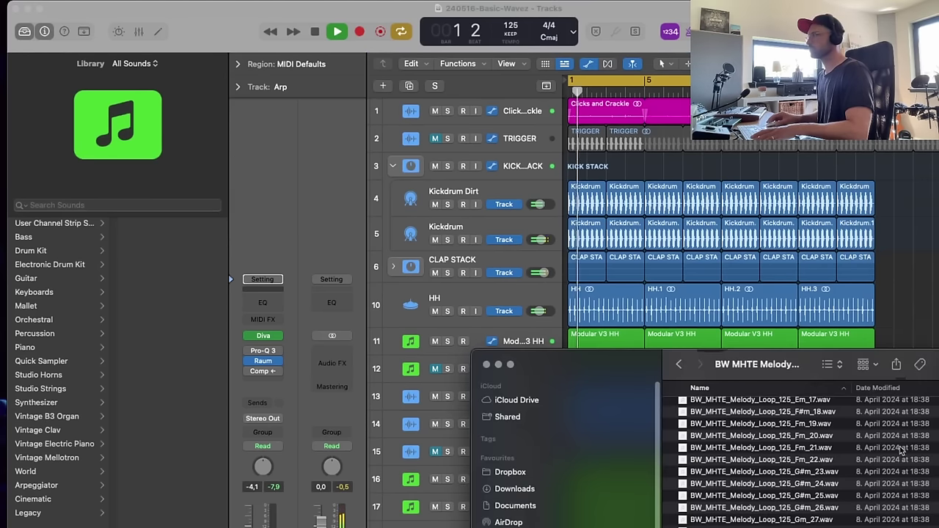
{"action": "left_click_drag", "start_coordinate": [618, 363], "coordinate": [763, 100]}
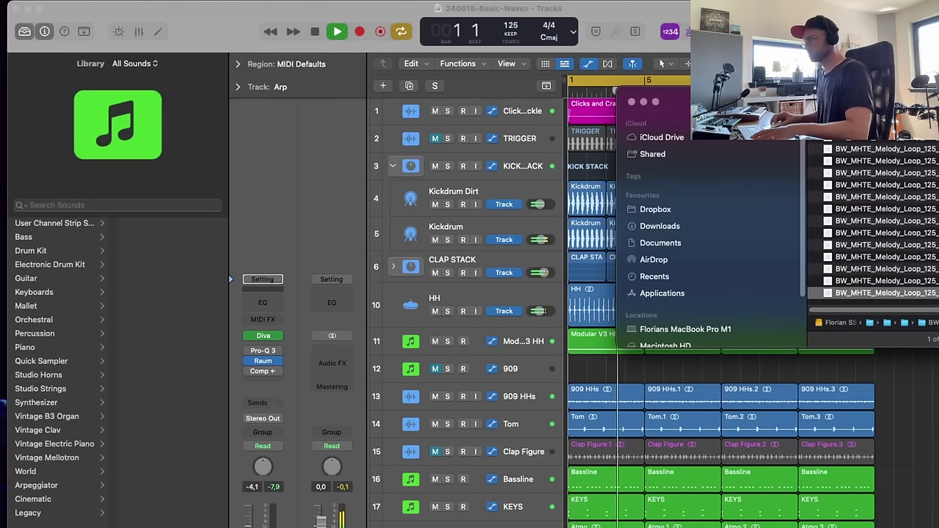
{"action": "left_click_drag", "start_coordinate": [889, 296], "coordinate": [807, 525]}
{"action": "key", "text": "super+Tab"}
{"action": "key", "text": "space"}
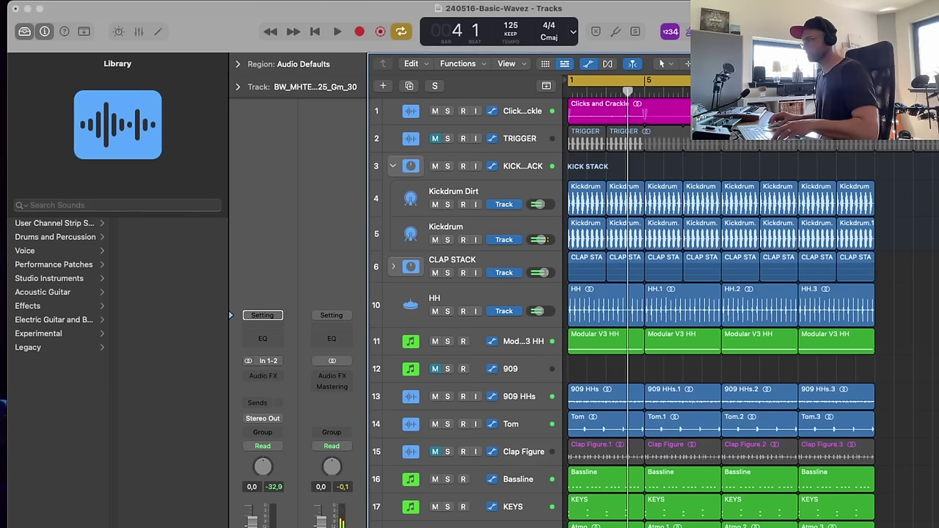
- Solo the Gm_30 melody loop track, audition it from the start, and set its volume to -9.6 dB
{"action": "left_click_drag", "start_coordinate": [612, 526], "coordinate": [669, 519]}
{"action": "key", "text": "z"}
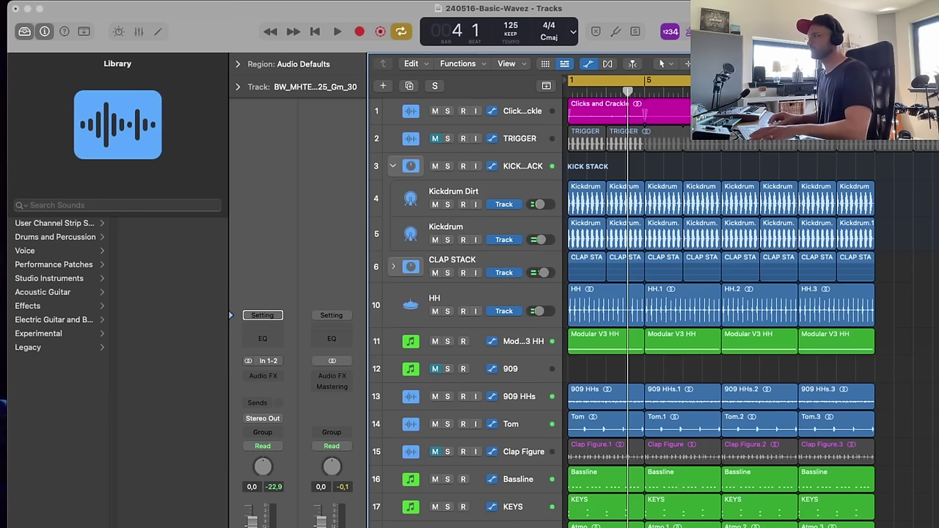
{"action": "key", "text": "ctrl+s"}
{"action": "key", "text": "space"}
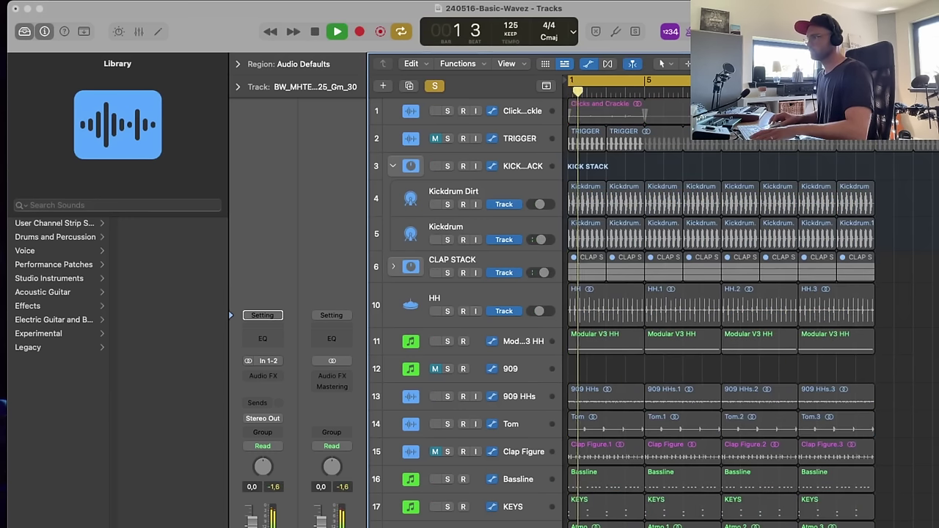
{"action": "key", "text": "space"}
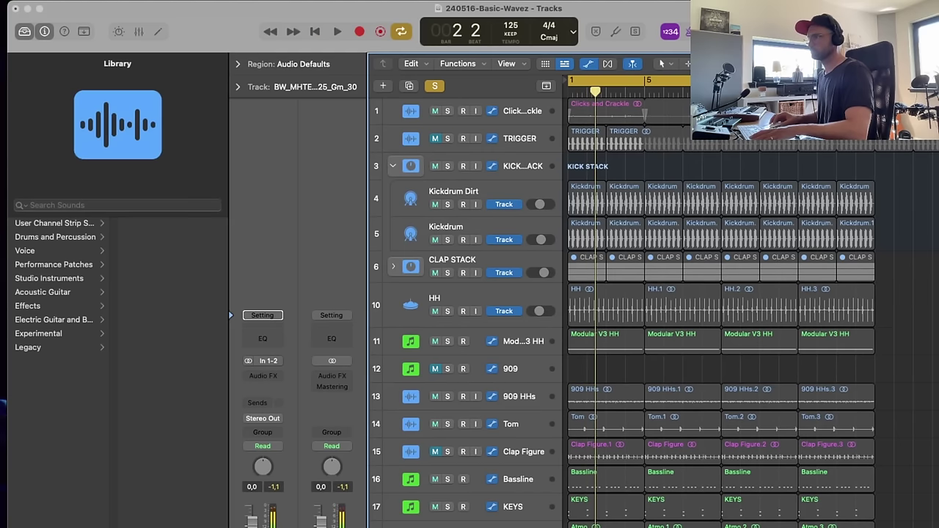
{"action": "key", "text": "space"}
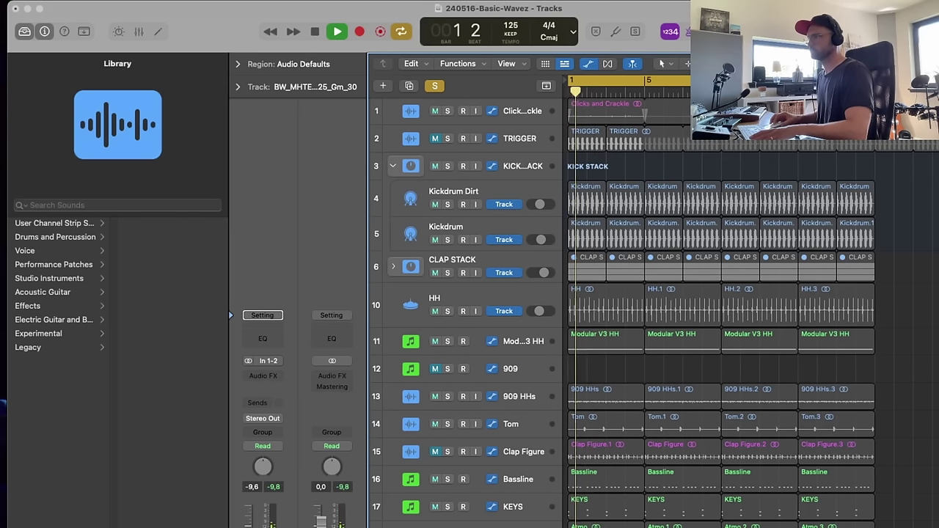
{"action": "key", "text": "space"}
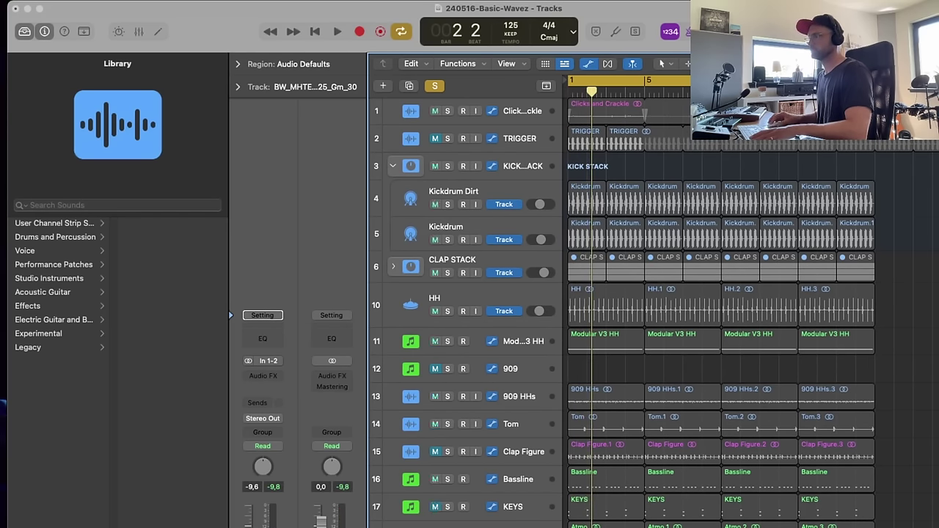
- Unsolo the melody loop track, play it with the rest of the arrangement, and unmute the KEYS track
{"action": "key", "text": "s"}
{"action": "key", "text": "space"}
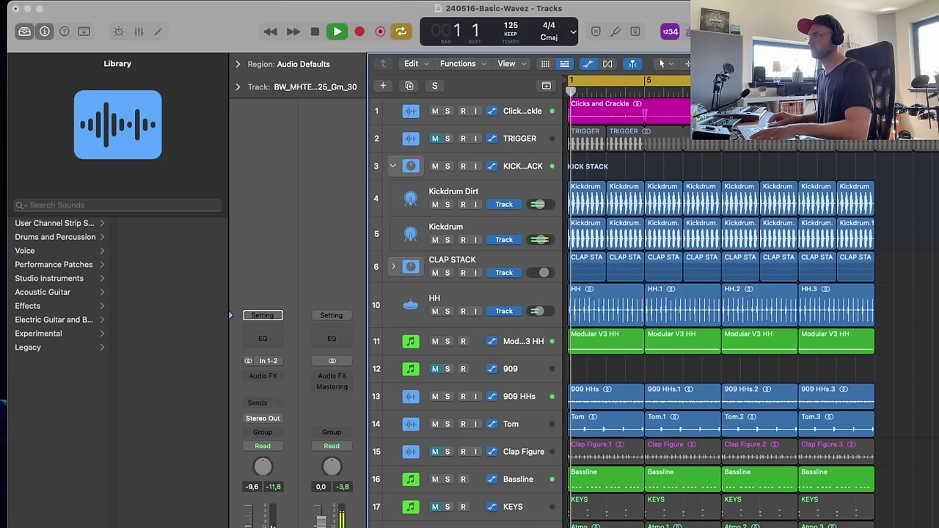
{"action": "left_click_drag", "start_coordinate": [658, 527], "coordinate": [631, 527]}
{"action": "key", "text": "shift+Left"}
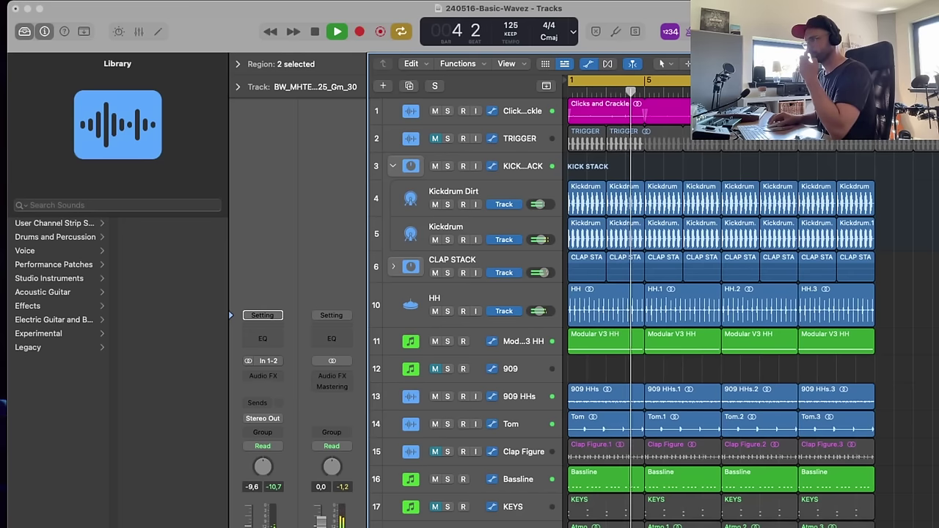
{"action": "left_click", "coordinate": [435, 507]}
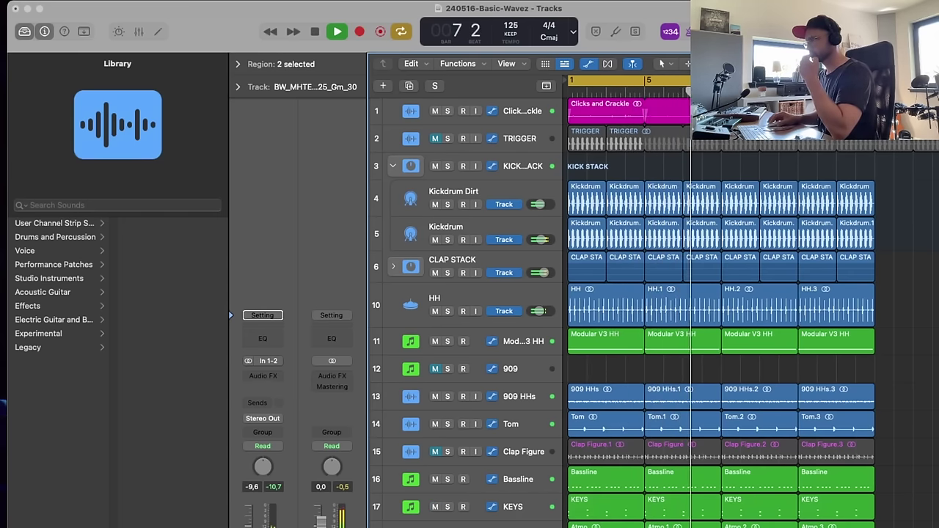
- Add a Channel EQ to the melody loop track with a steep 36 dB/Oct low cut at about 206 Hz
{"action": "left_click", "coordinate": [259, 334]}
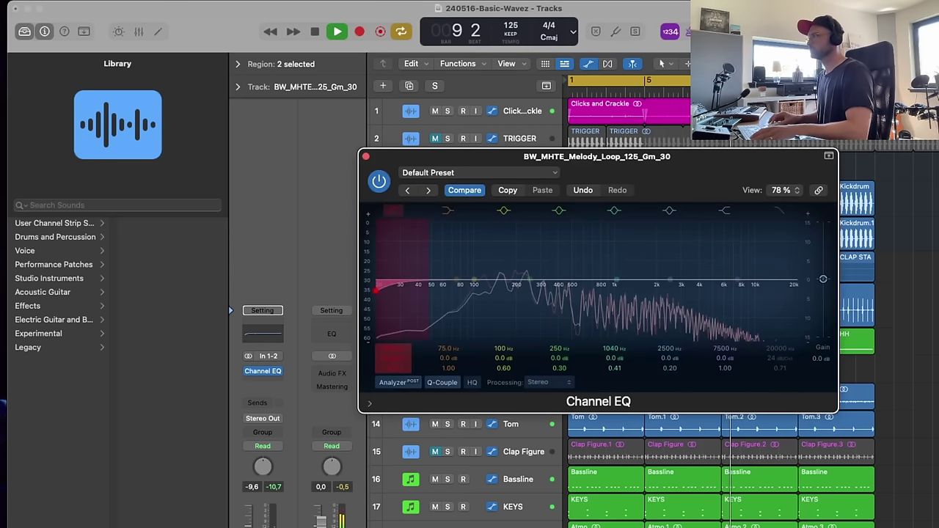
{"action": "mouse_move", "coordinate": [400, 352]}
{"action": "left_mouse_down"}
{"action": "mouse_move", "coordinate": [400, 308]}
{"action": "mouse_move", "coordinate": [398, 343]}
{"action": "left_mouse_up"}
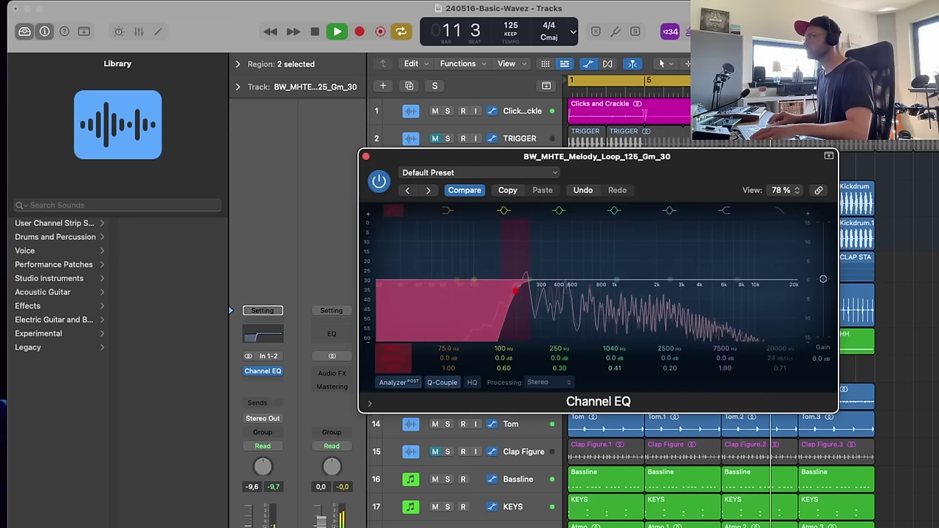
{"action": "left_click", "coordinate": [365, 157]}
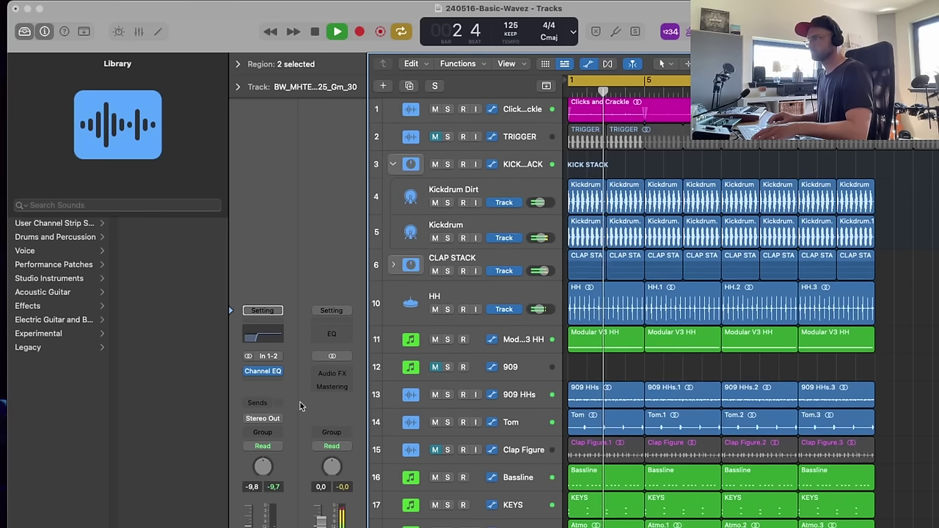
- Insert FabFilter Simplon after the Channel EQ, lower the Filter 1 frequency to roll off the loop's highs, and stop playback
{"action": "left_click", "coordinate": [263, 384]}
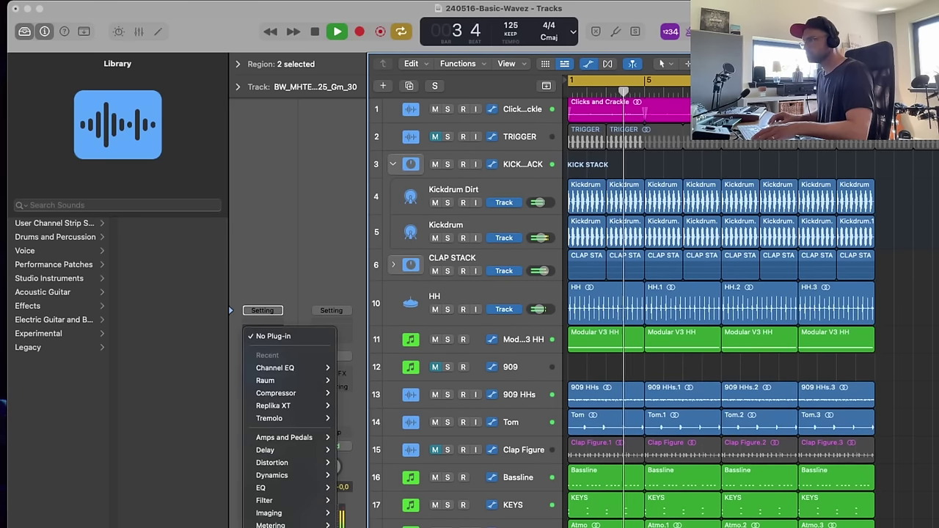
{"action": "mouse_move", "coordinate": [366, 508]}
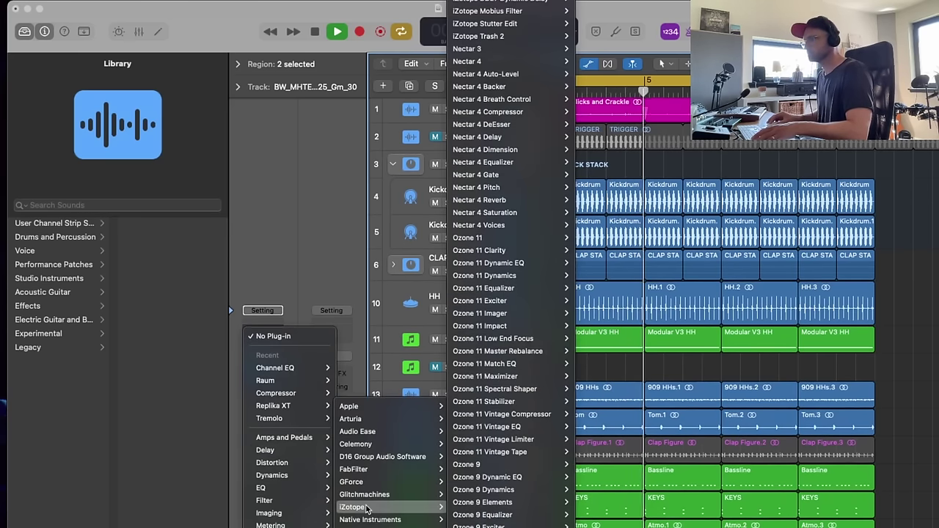
{"action": "mouse_move", "coordinate": [390, 468]}
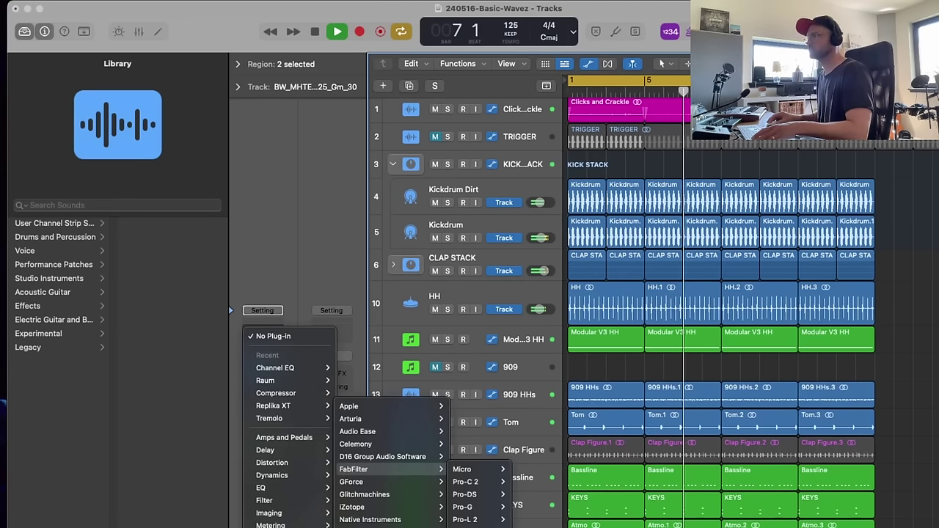
{"action": "left_click", "coordinate": [534, 525]}
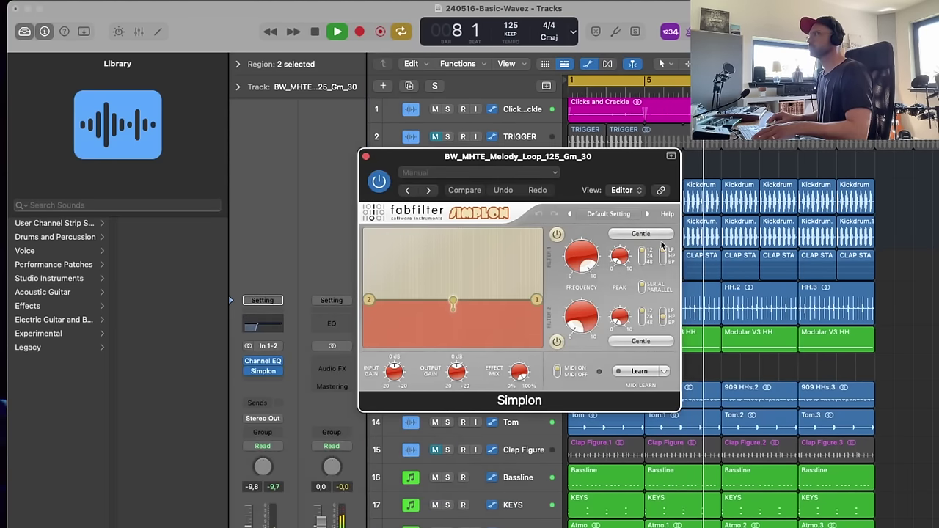
{"action": "left_click_drag", "start_coordinate": [574, 266], "coordinate": [561, 324]}
{"action": "left_click_drag", "start_coordinate": [380, 159], "coordinate": [415, 128]}
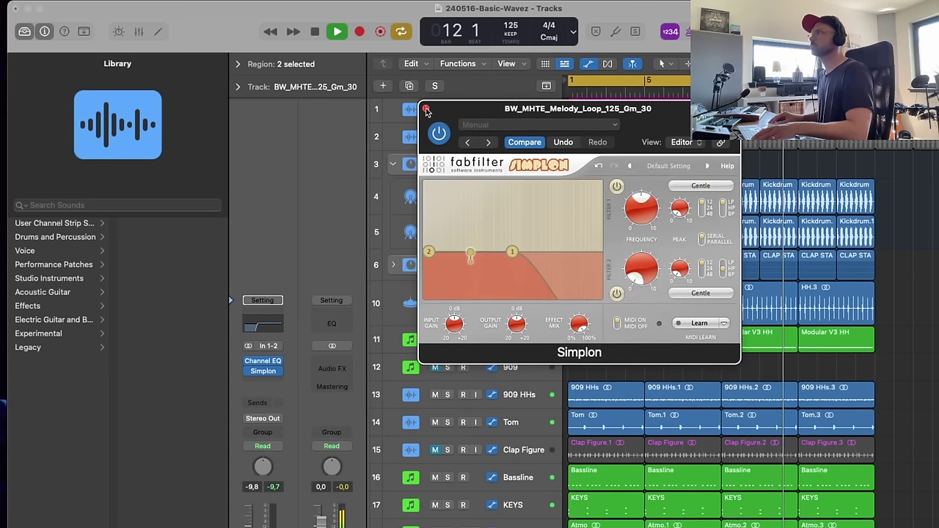
{"action": "left_click", "coordinate": [401, 126]}
{"action": "key", "text": "space"}
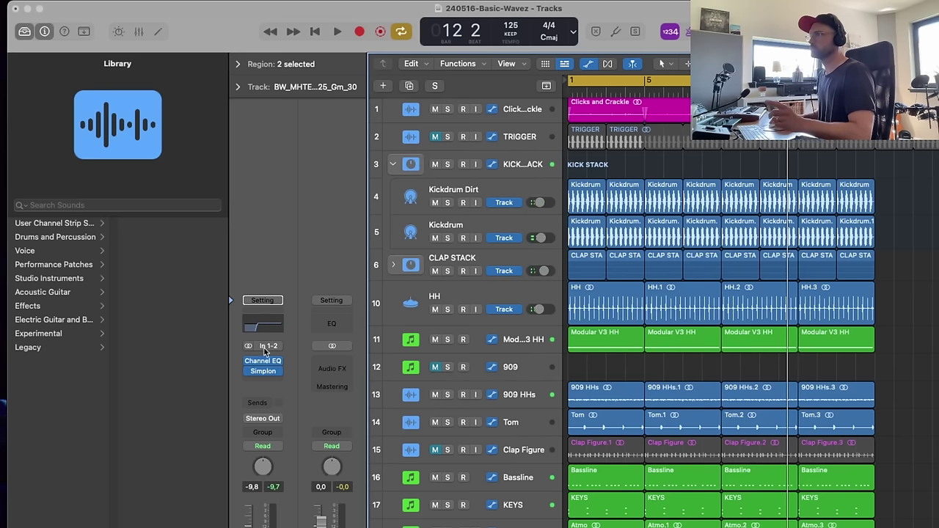
- Review the low cut in the melody loop track's Channel EQ
{"action": "left_click", "coordinate": [264, 362]}
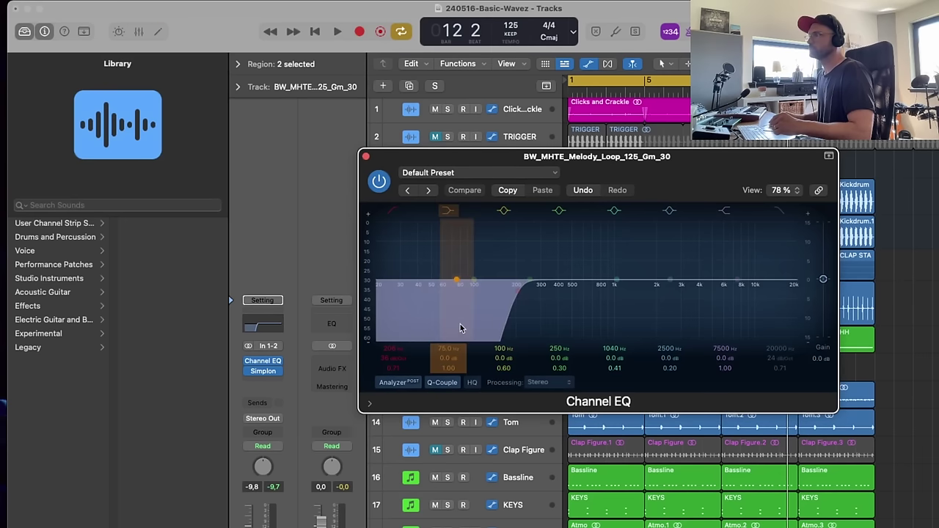
{"action": "left_click", "coordinate": [386, 294]}
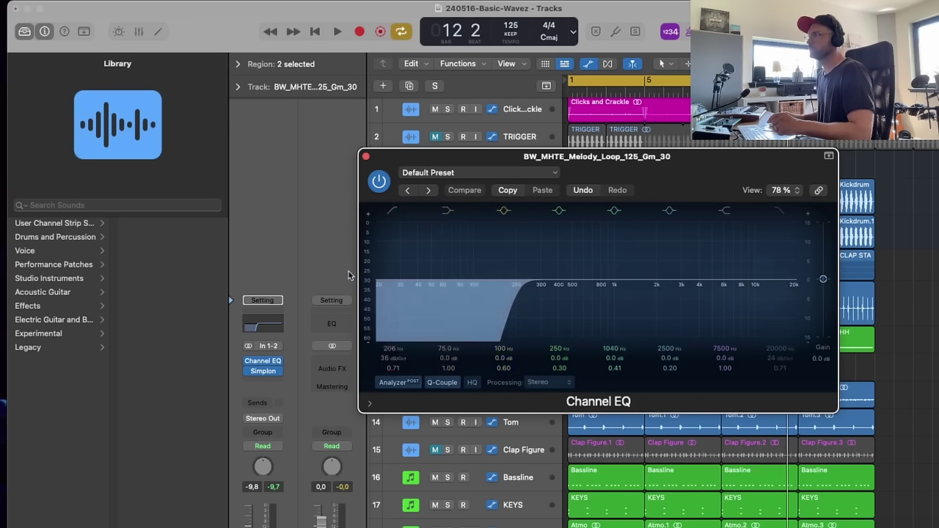
{"action": "left_click", "coordinate": [366, 159]}
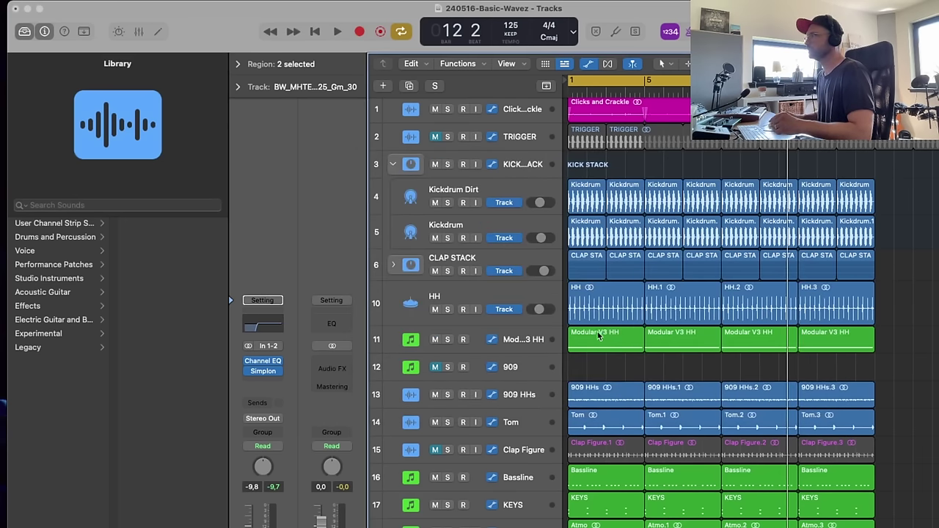
- Audition the Bassline track in solo, restore the full mix, and stop playback
{"action": "left_click", "coordinate": [447, 478]}
{"action": "key", "text": "space"}
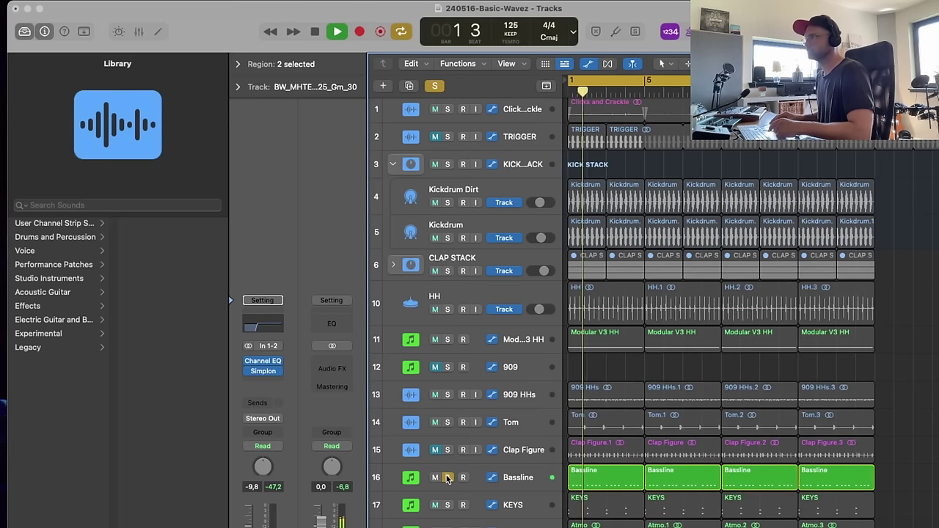
{"action": "left_click", "coordinate": [447, 477]}
{"action": "key", "text": "space"}
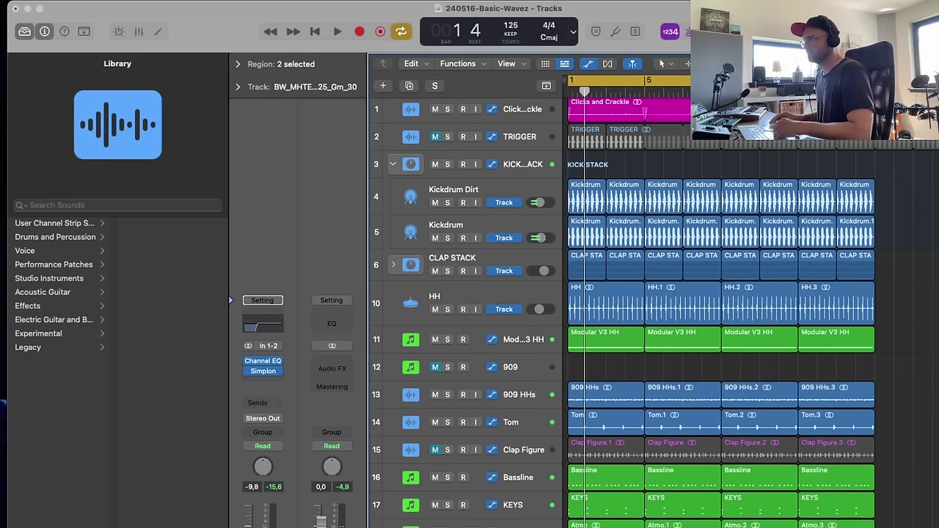
- Switch Filter 1 of the melody loop's Simplon to the Raw type and raise its frequency slightly
{"action": "left_click", "coordinate": [264, 372]}
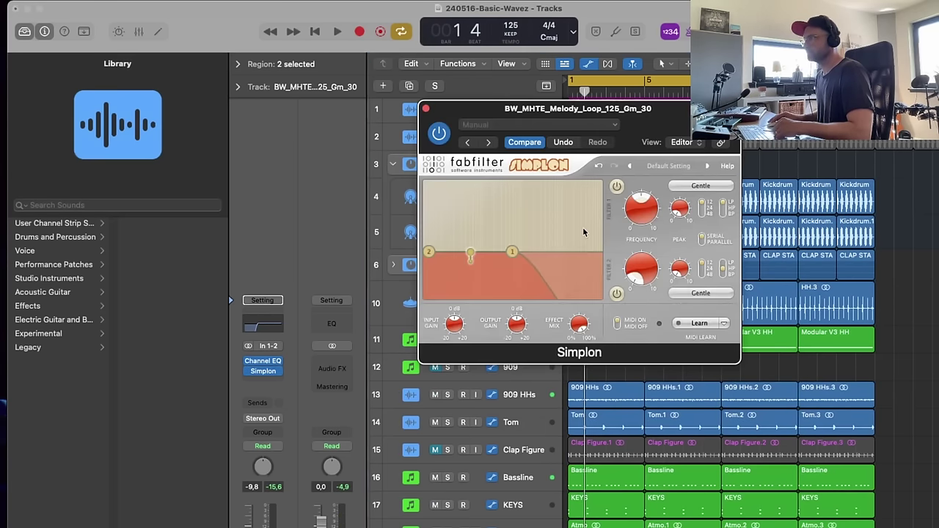
{"action": "left_click", "coordinate": [699, 189]}
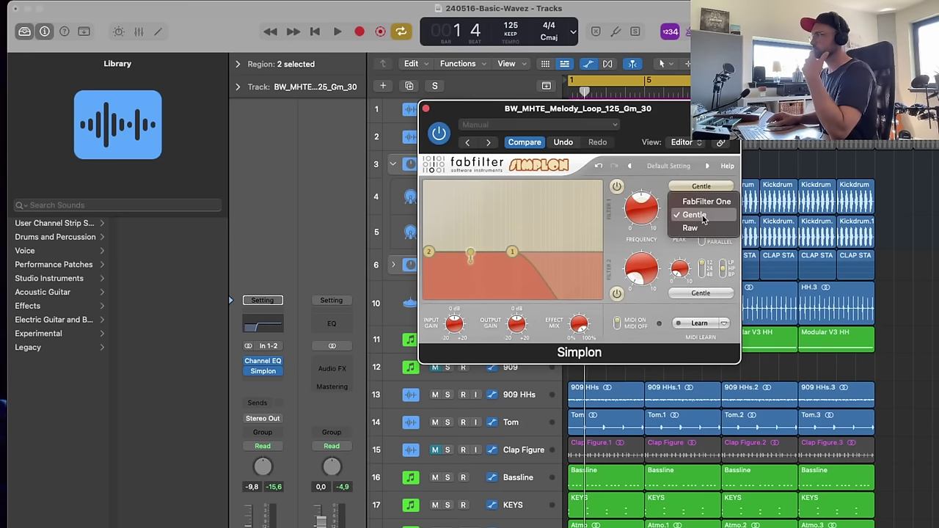
{"action": "left_click", "coordinate": [691, 228]}
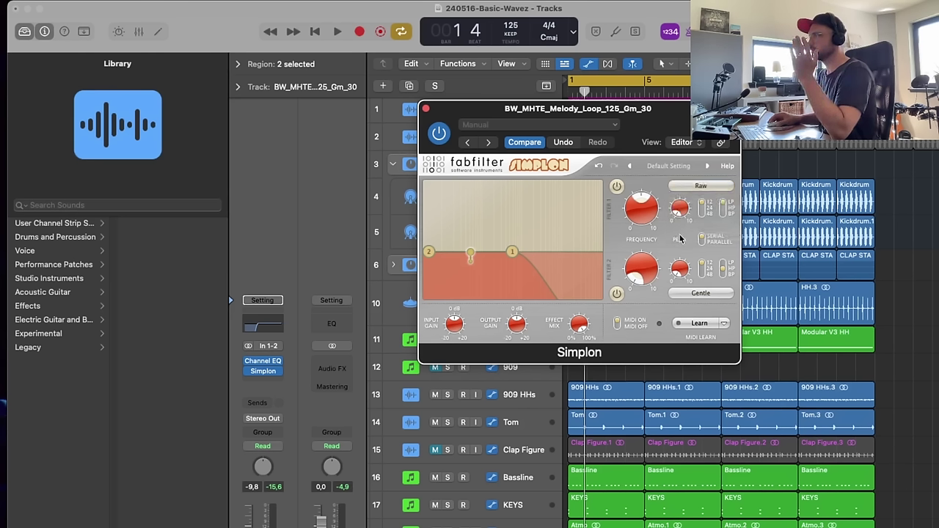
{"action": "mouse_move", "coordinate": [648, 213]}
{"action": "left_click_drag", "start_coordinate": [646, 204], "coordinate": [645, 208]}
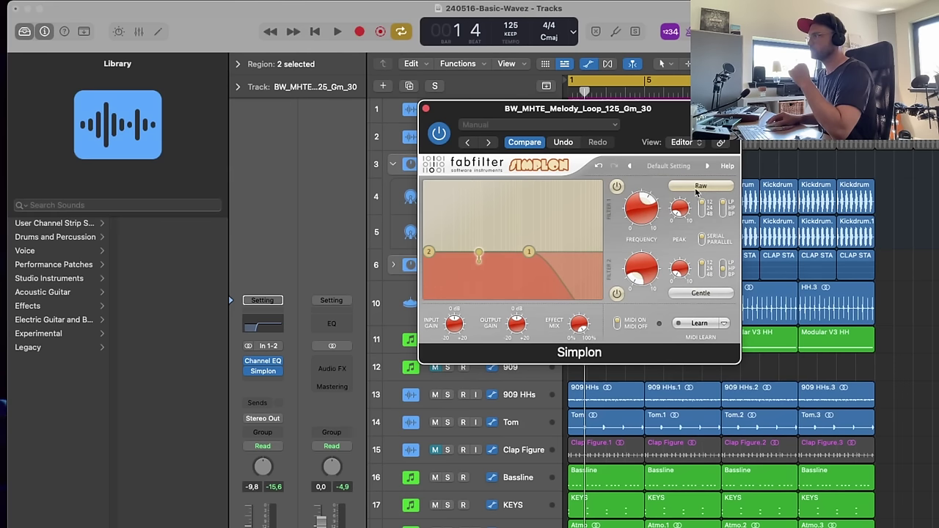
{"action": "left_click", "coordinate": [697, 189]}
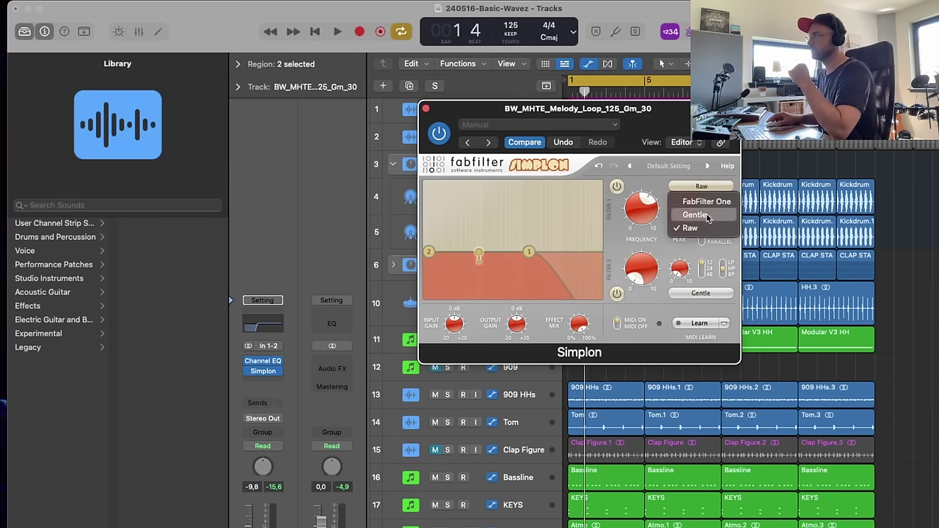
{"action": "left_click", "coordinate": [637, 235]}
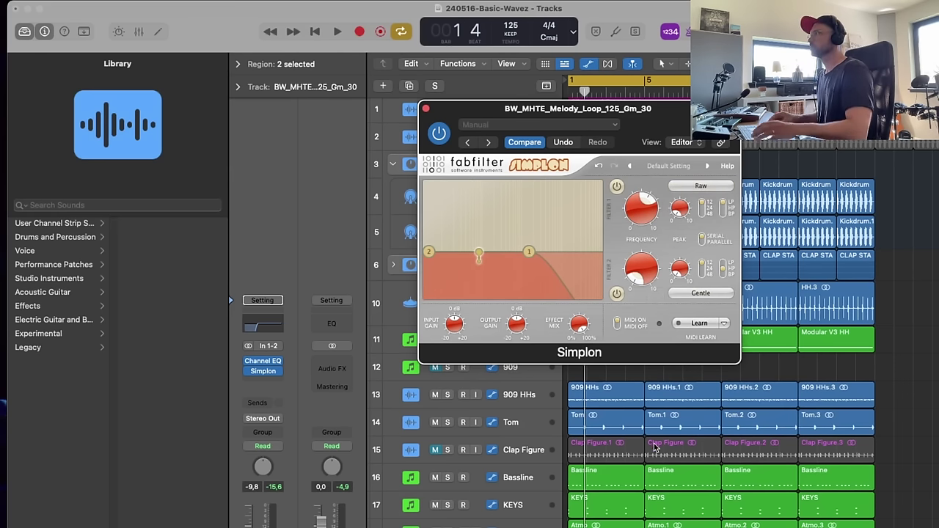
- Lower Simplon's Filter 1 frequency on the melody loop during playback, stop playback and close the plug-in
{"action": "key", "text": "super+w"}
{"action": "key", "text": "space"}
{"action": "left_click", "coordinate": [271, 371]}
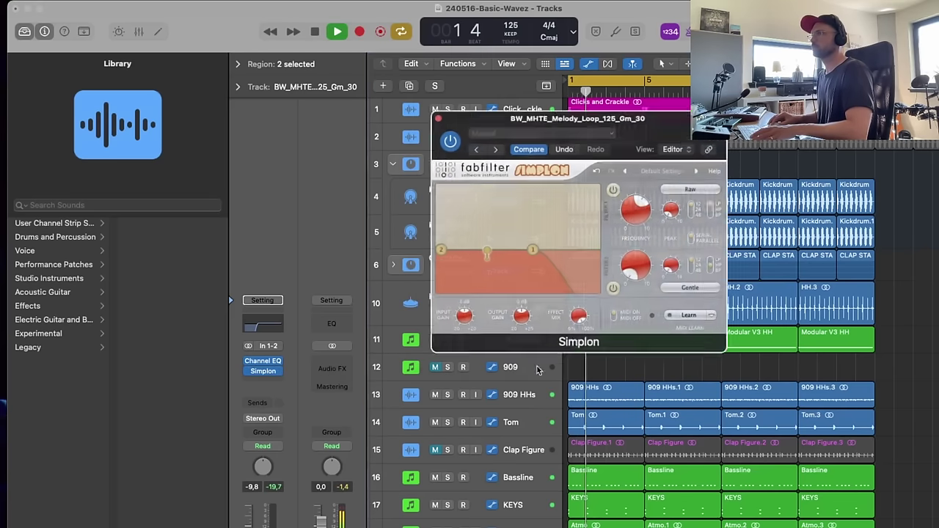
{"action": "mouse_move", "coordinate": [642, 203]}
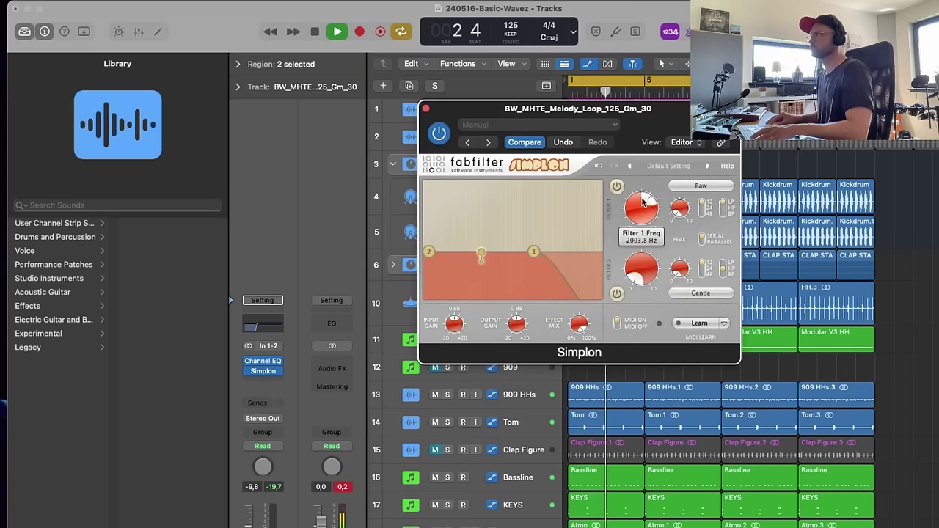
{"action": "left_click_drag", "start_coordinate": [643, 204], "coordinate": [627, 238]}
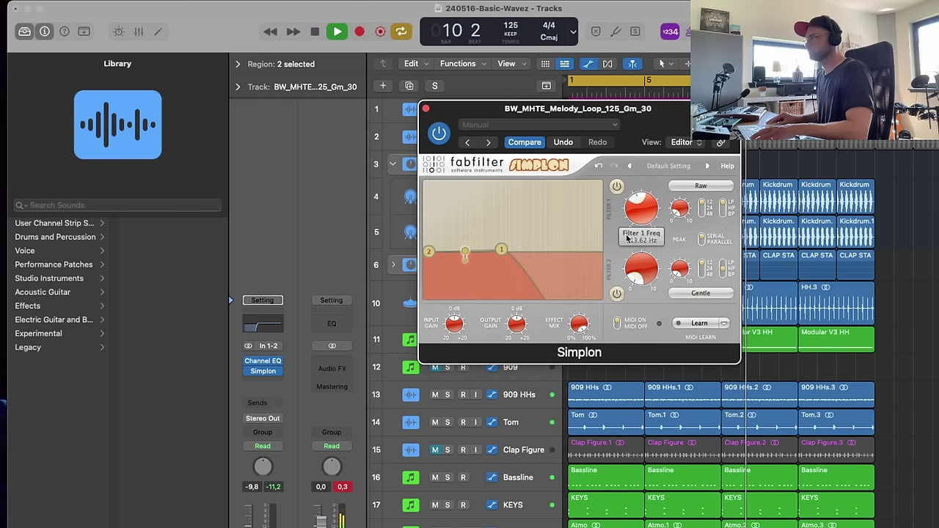
{"action": "key", "text": "space"}
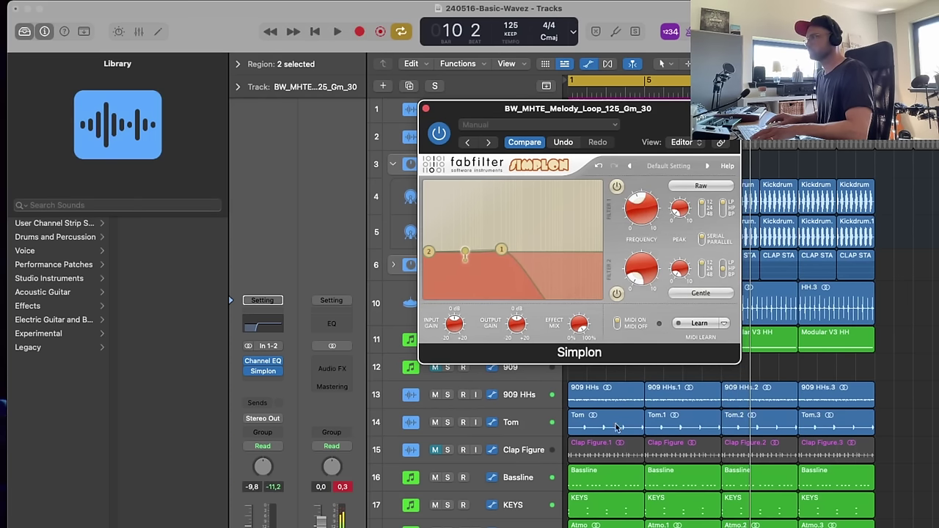
{"action": "left_click", "coordinate": [425, 110]}
- Insert a Compressor after Simplon with the SIDECHAIN preset, side-chain source Audio 1 and threshold at about -18 dB, and audition it
{"action": "left_click", "coordinate": [268, 382]}
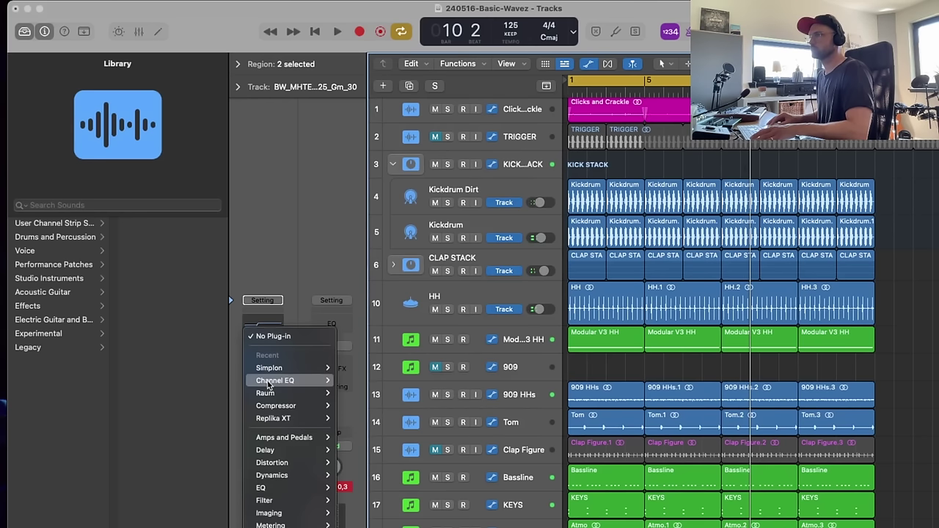
{"action": "left_click", "coordinate": [561, 350]}
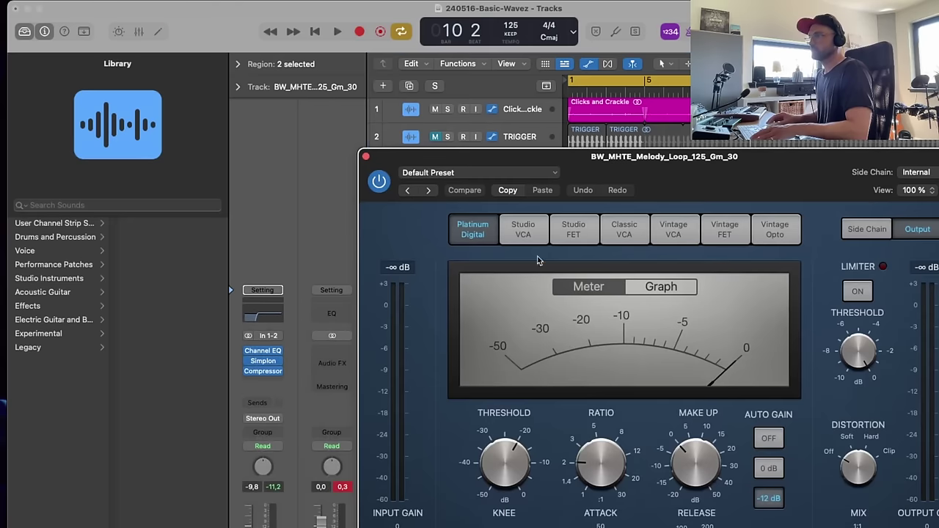
{"action": "left_click", "coordinate": [450, 175]}
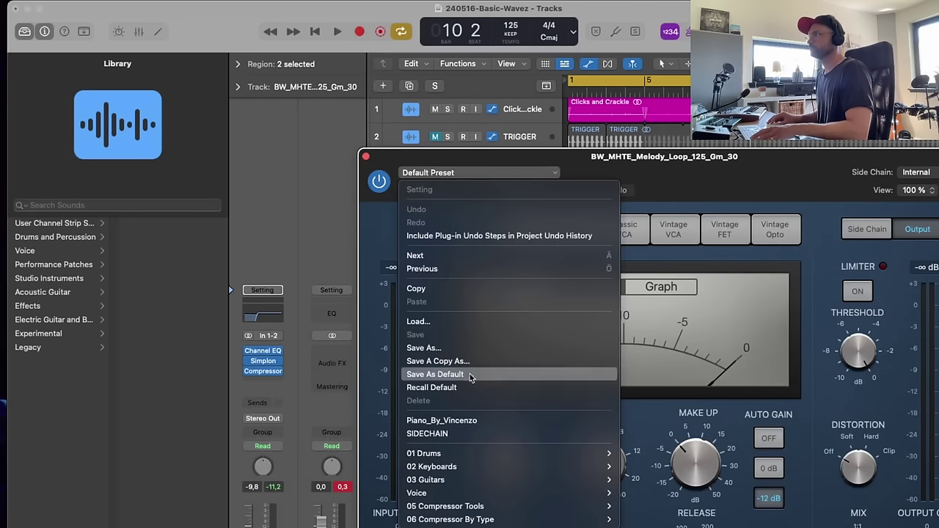
{"action": "left_click", "coordinate": [427, 434]}
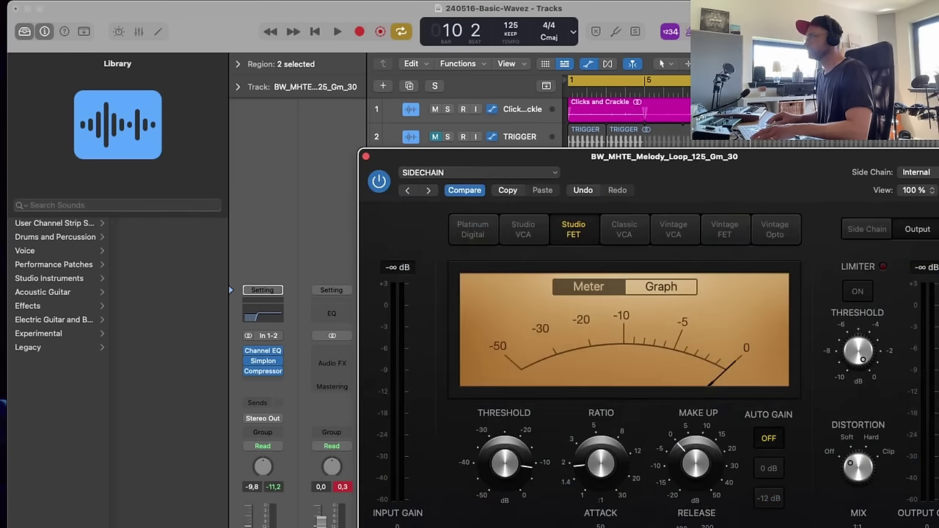
{"action": "left_click", "coordinate": [917, 171]}
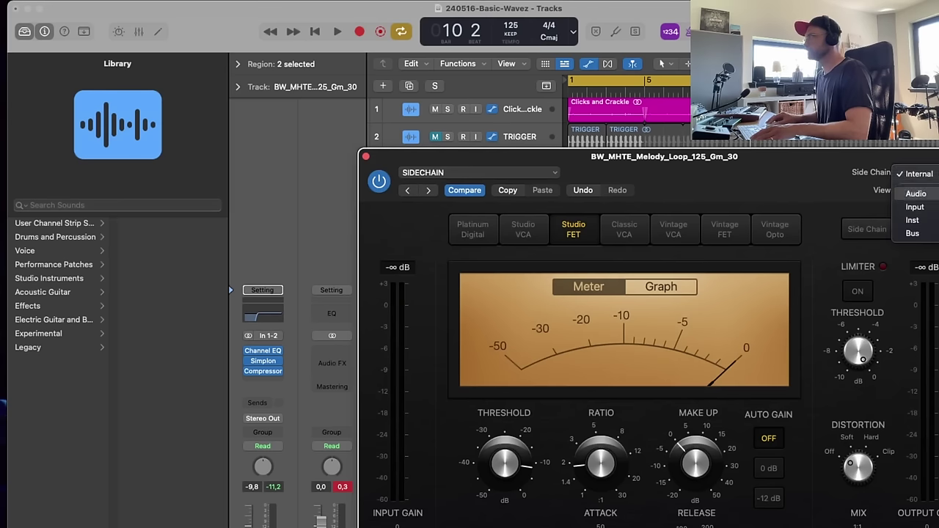
{"action": "left_click", "coordinate": [876, 192]}
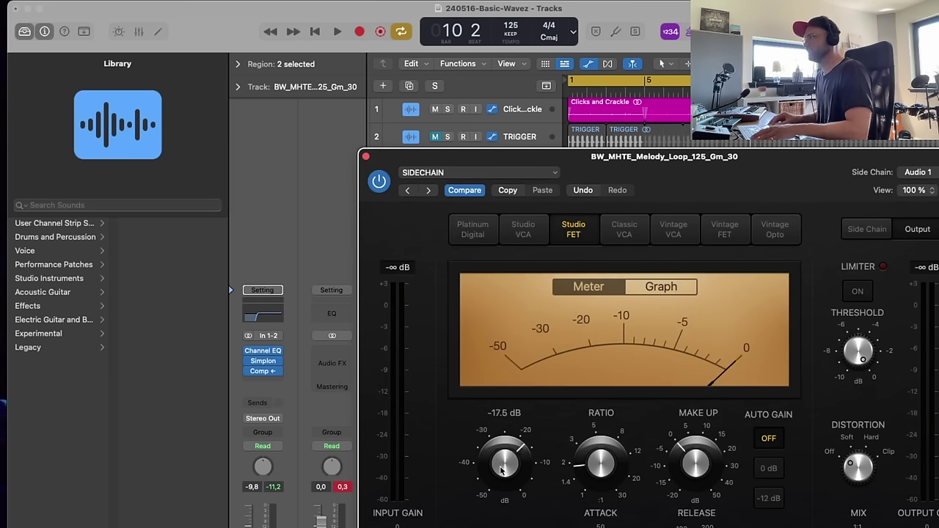
{"action": "key", "text": "space"}
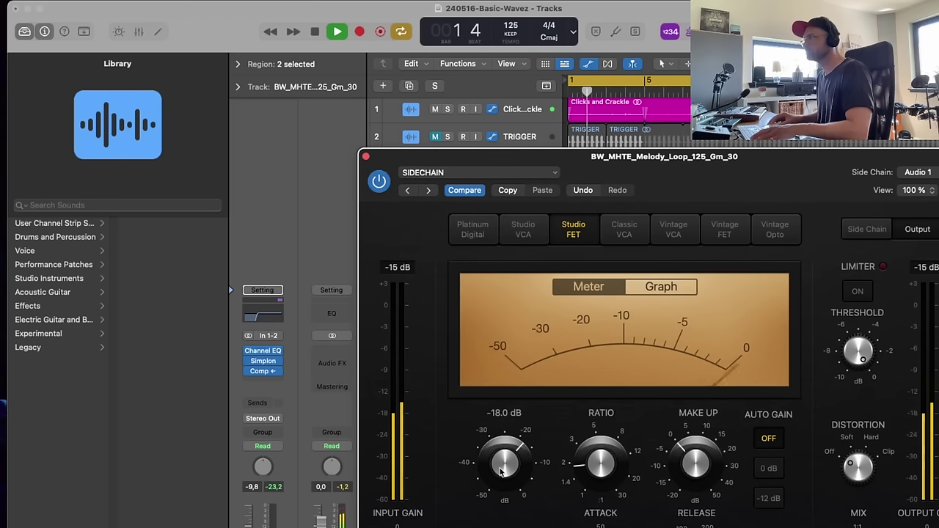
{"action": "left_click", "coordinate": [365, 156]}
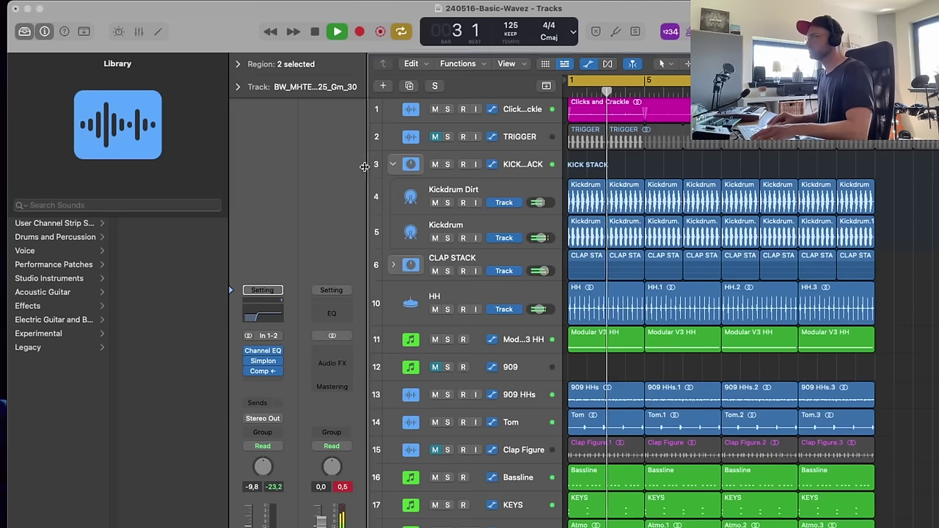
- Enable Pro-Q 3 on the Arp track, shift its low cut to about 51 Hz, and stop playback
{"action": "key", "text": "Up"}
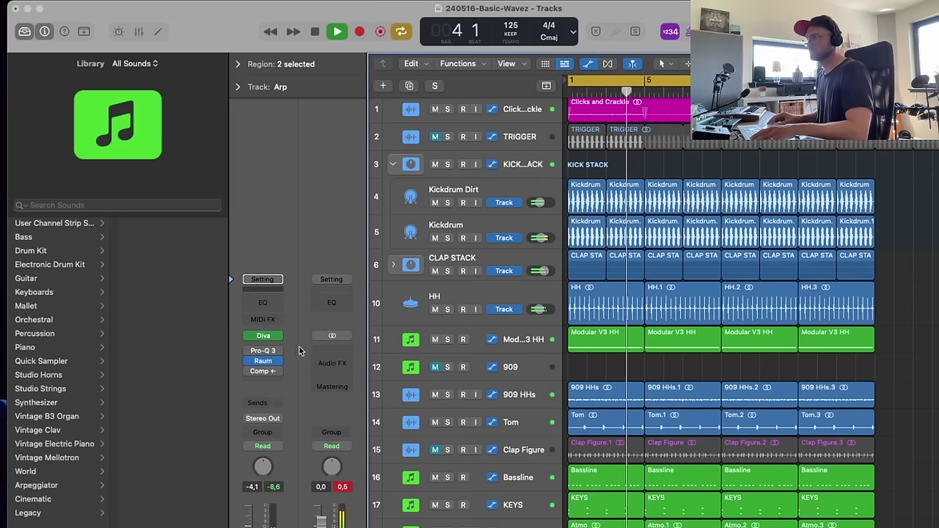
{"action": "left_click", "coordinate": [281, 355]}
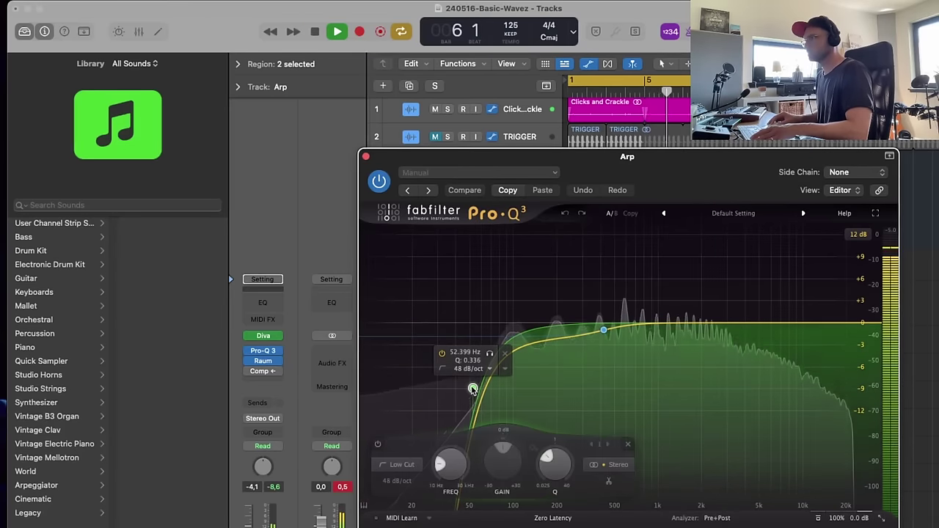
{"action": "left_click_drag", "start_coordinate": [474, 389], "coordinate": [471, 387]}
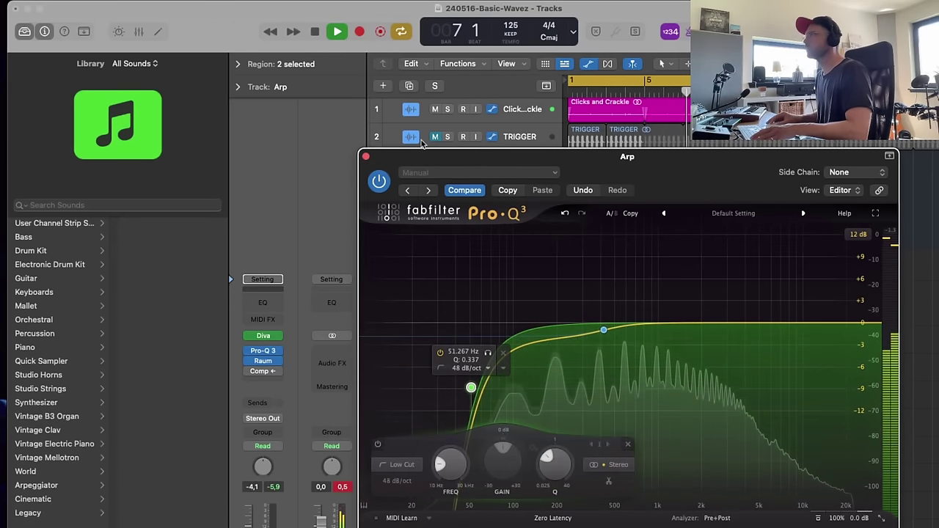
{"action": "left_click", "coordinate": [366, 156]}
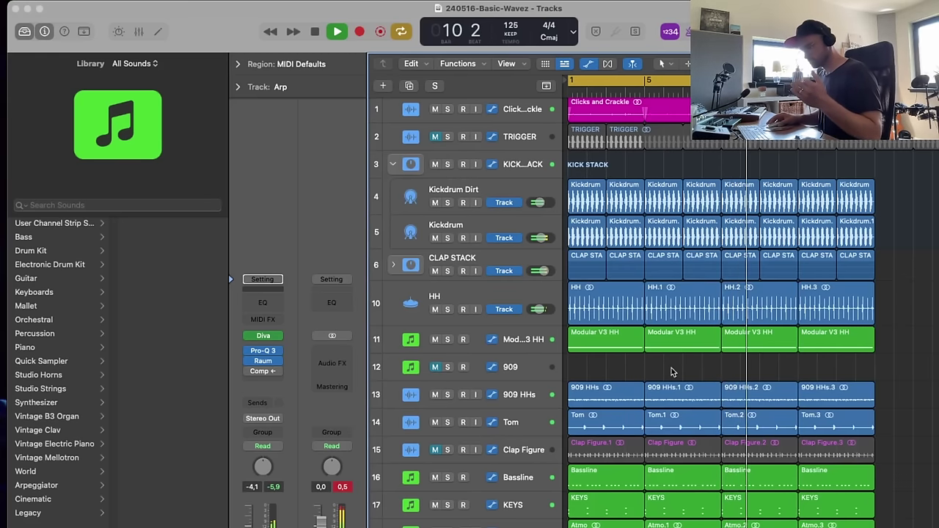
{"action": "key", "text": "space"}
- Add a stereo Raum reverb after the compressor on the Modular V3 HH track and lower its Mix while listening to the full mix
{"action": "left_click", "coordinate": [553, 347]}
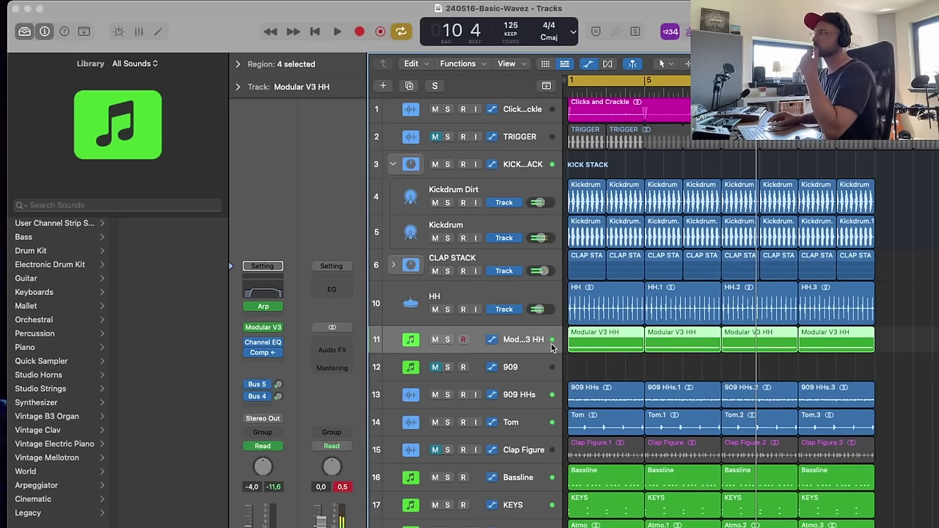
{"action": "left_click", "coordinate": [269, 365]}
{"action": "mouse_move", "coordinate": [293, 406]}
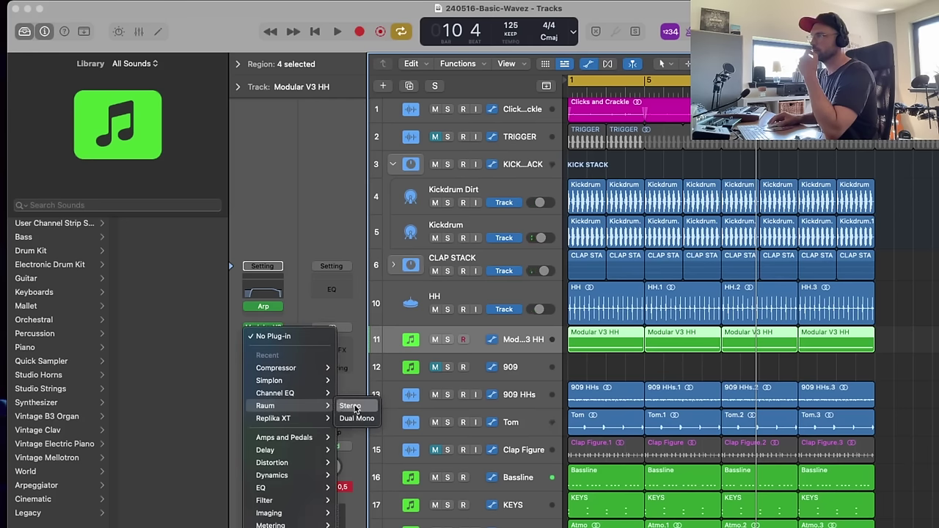
{"action": "left_click", "coordinate": [351, 406]}
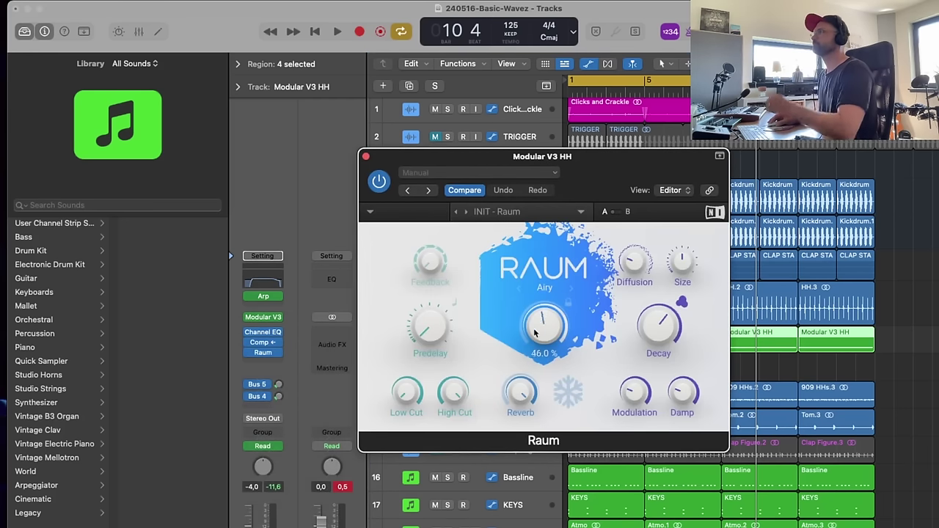
{"action": "key", "text": "space"}
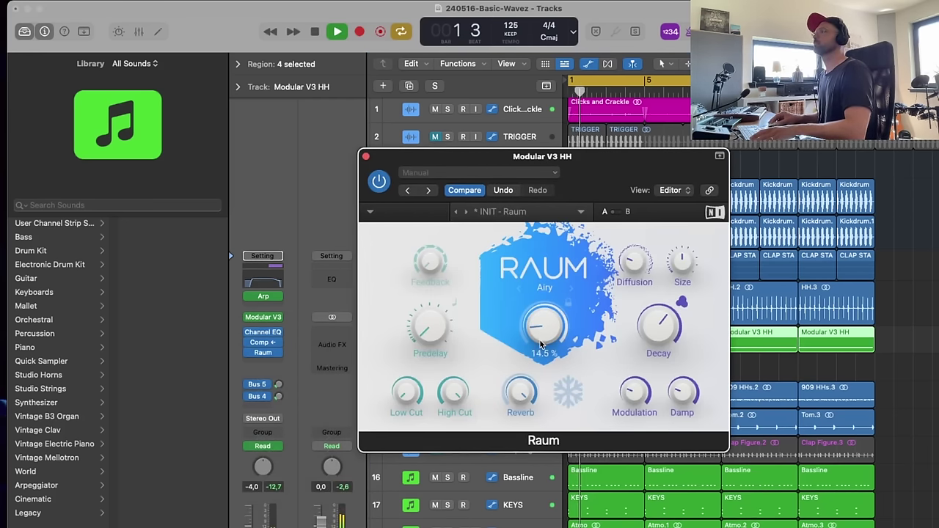
{"action": "left_click_drag", "start_coordinate": [541, 351], "coordinate": [538, 353]}
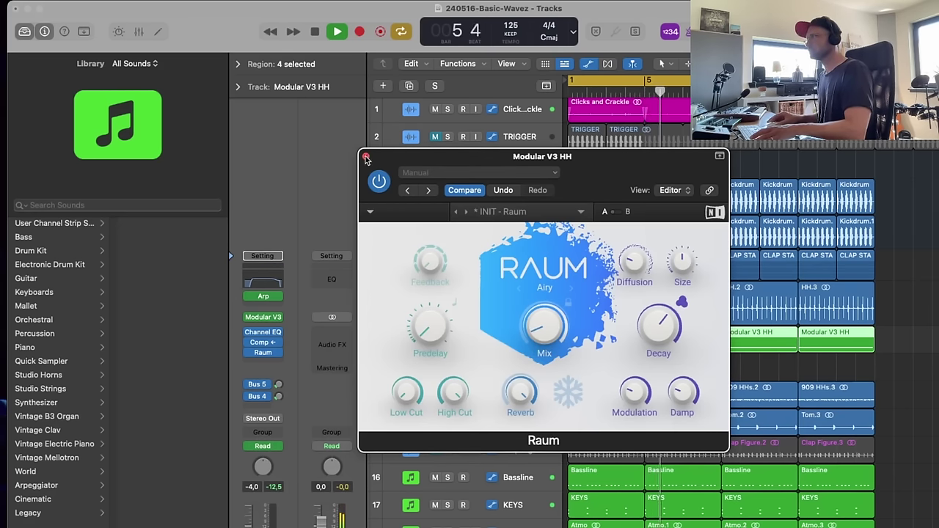
{"action": "left_click_drag", "start_coordinate": [539, 323], "coordinate": [539, 326]}
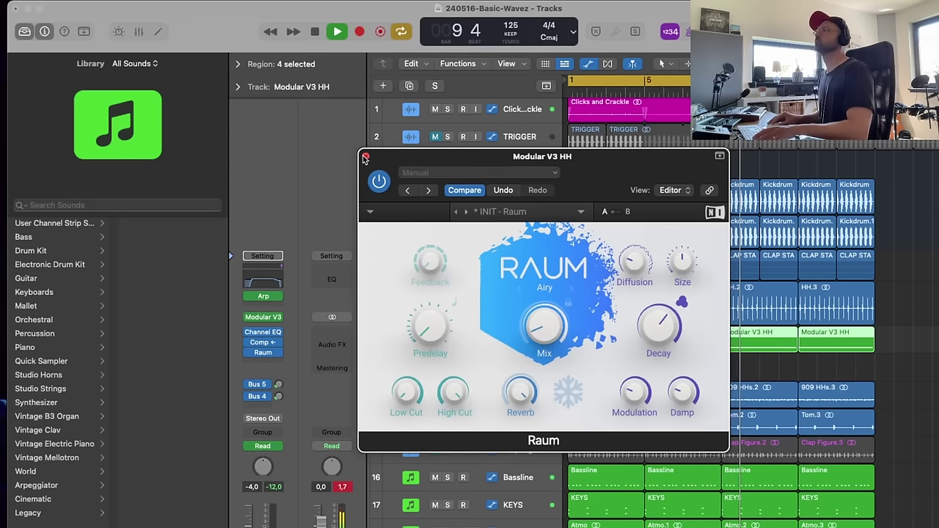
{"action": "left_click", "coordinate": [365, 156]}
{"action": "left_click", "coordinate": [586, 364]}
{"action": "key", "text": "space"}
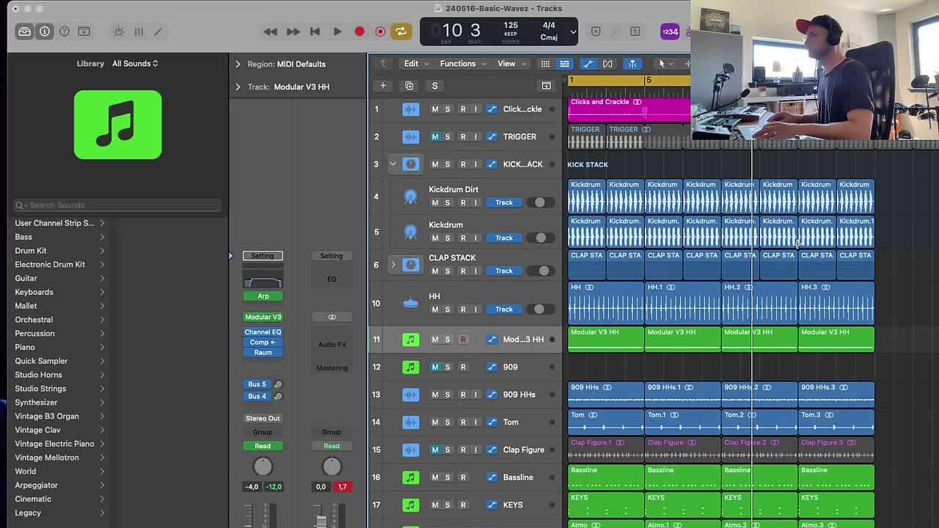
- Restart playback from the beginning of the loop and save the project
{"action": "key", "text": "space"}
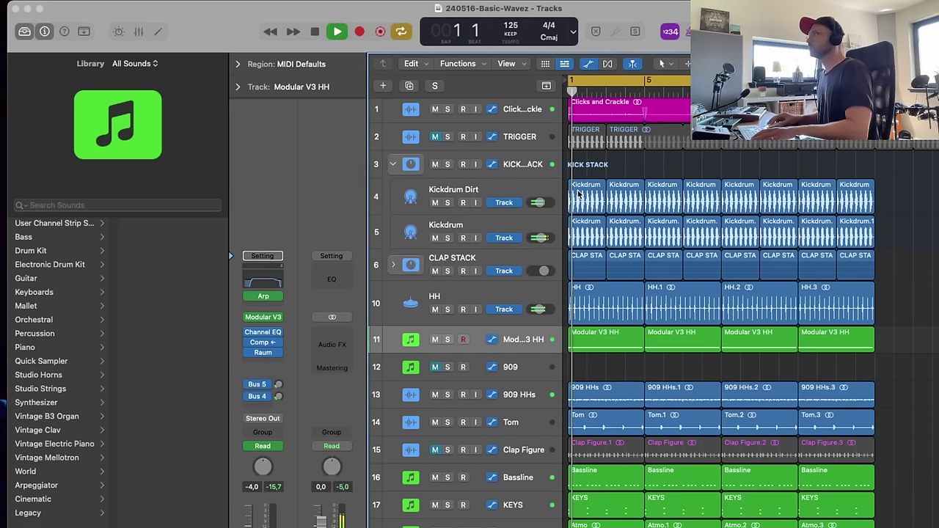
{"action": "left_click", "coordinate": [88, 1]}
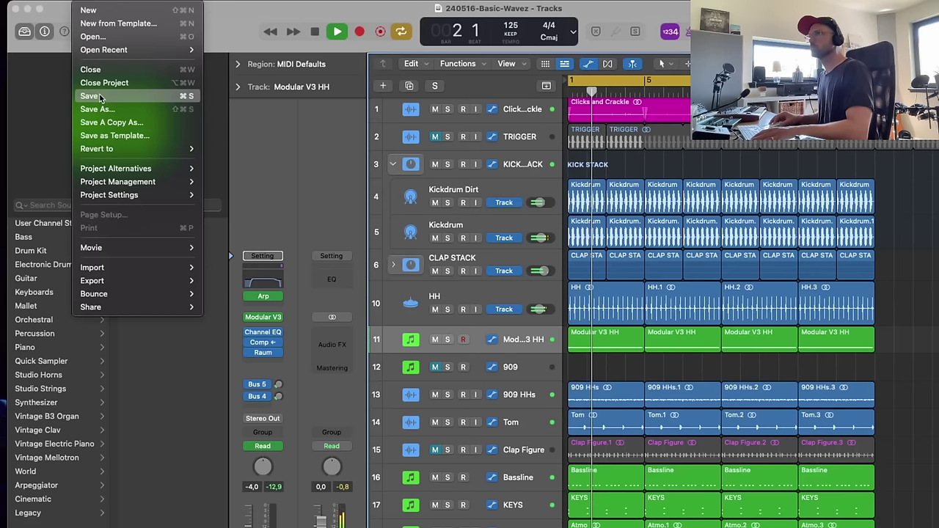
{"action": "left_click", "coordinate": [96, 101]}
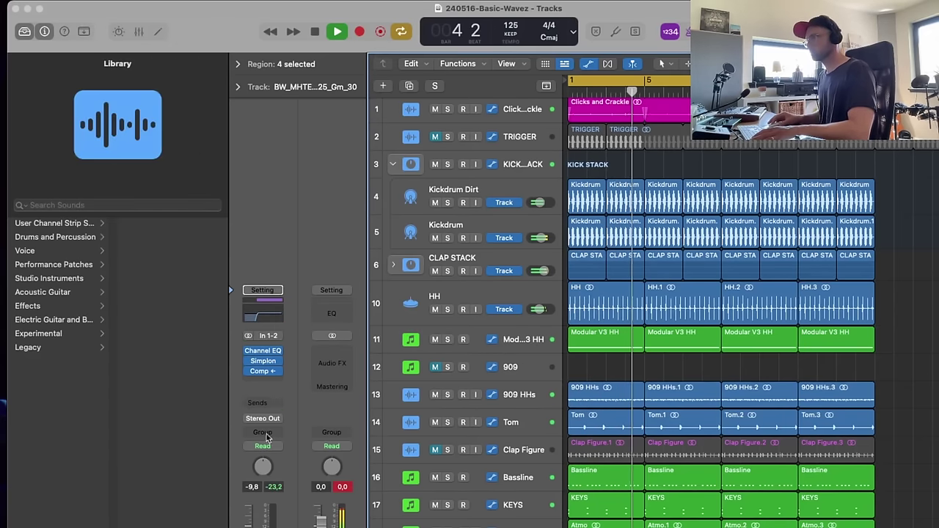
- Raise the Filter 1 frequency of the melody loop's Simplon to about 398 Hz during playback
{"action": "left_click", "coordinate": [263, 372]}
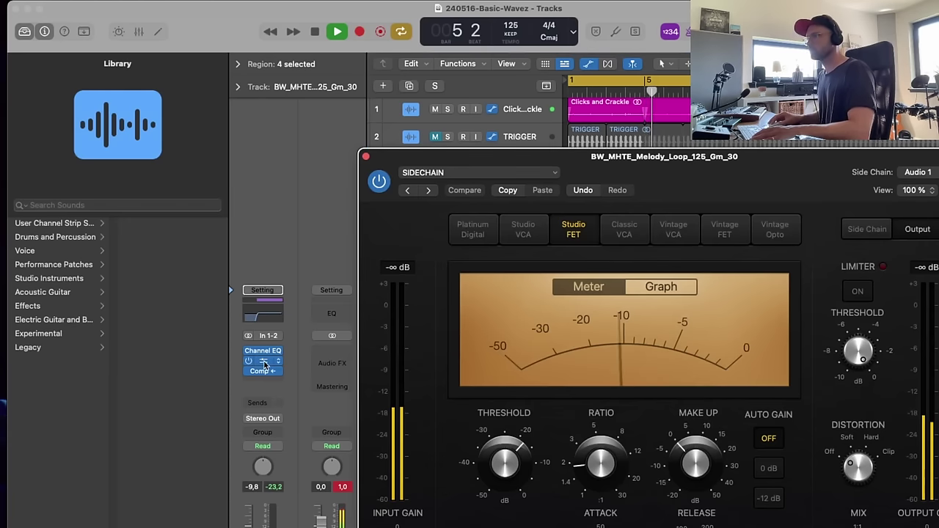
{"action": "left_click", "coordinate": [262, 361]}
{"action": "mouse_move", "coordinate": [651, 213]}
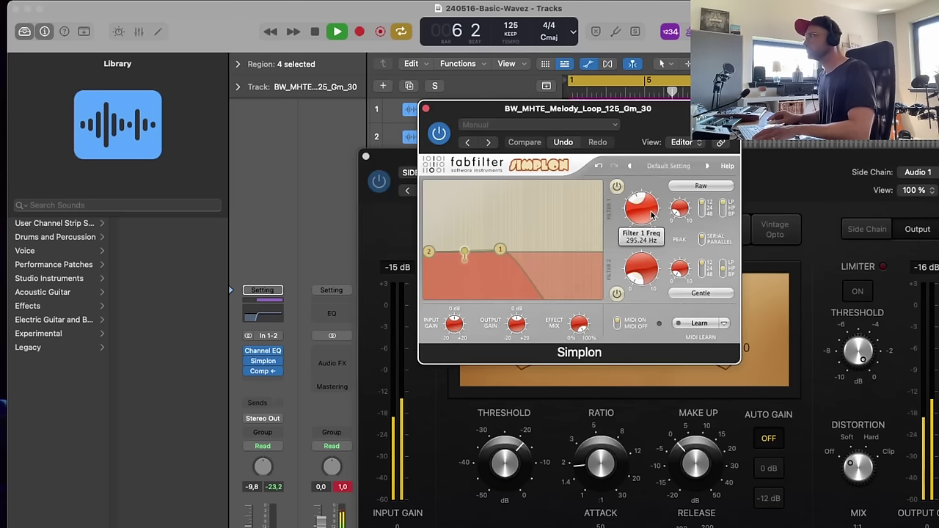
{"action": "left_click_drag", "start_coordinate": [641, 209], "coordinate": [640, 206]}
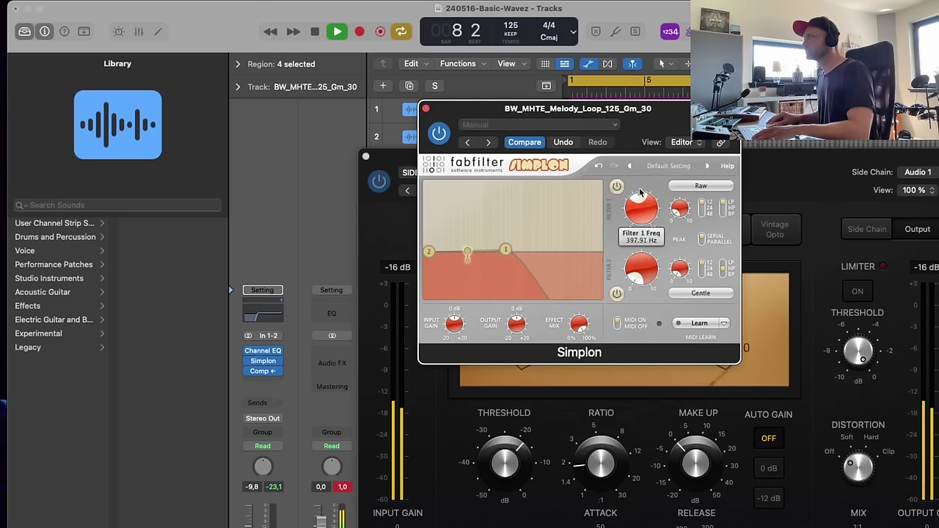
- Sweep the melody loop's Simplon Filter 1 frequency open to about 75616 Hz during playback, and stop the loop
{"action": "left_click_drag", "start_coordinate": [640, 185], "coordinate": [641, 155]}
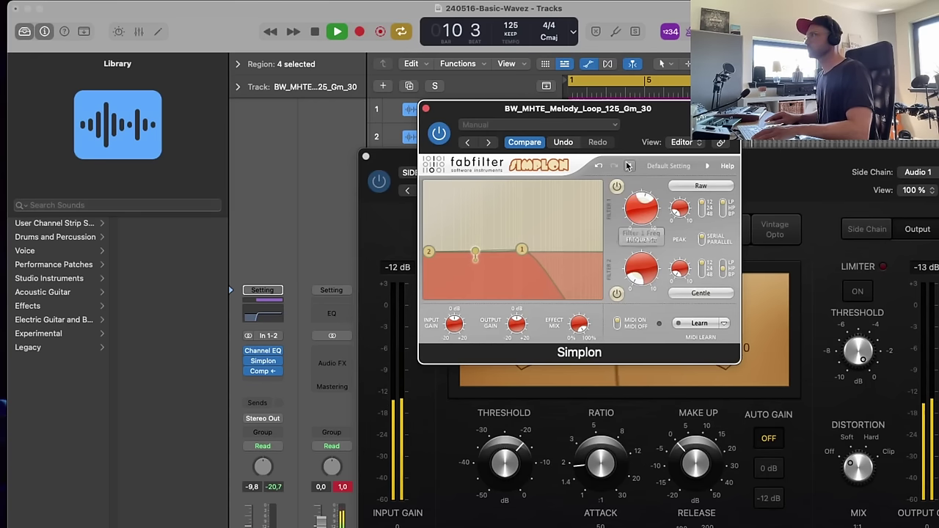
{"action": "mouse_move", "coordinate": [637, 207]}
{"action": "left_mouse_down"}
{"action": "mouse_move", "coordinate": [639, 151]}
{"action": "mouse_move", "coordinate": [643, 205]}
{"action": "mouse_move", "coordinate": [648, 198]}
{"action": "mouse_move", "coordinate": [654, 212]}
{"action": "left_mouse_up"}
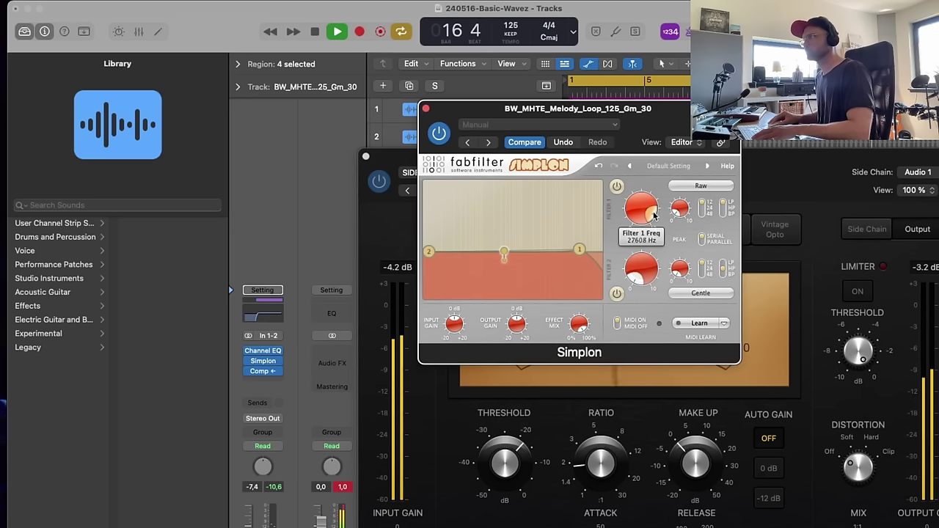
{"action": "scroll", "coordinate": [655, 214], "scroll_direction": "up", "scroll_amount": 4}
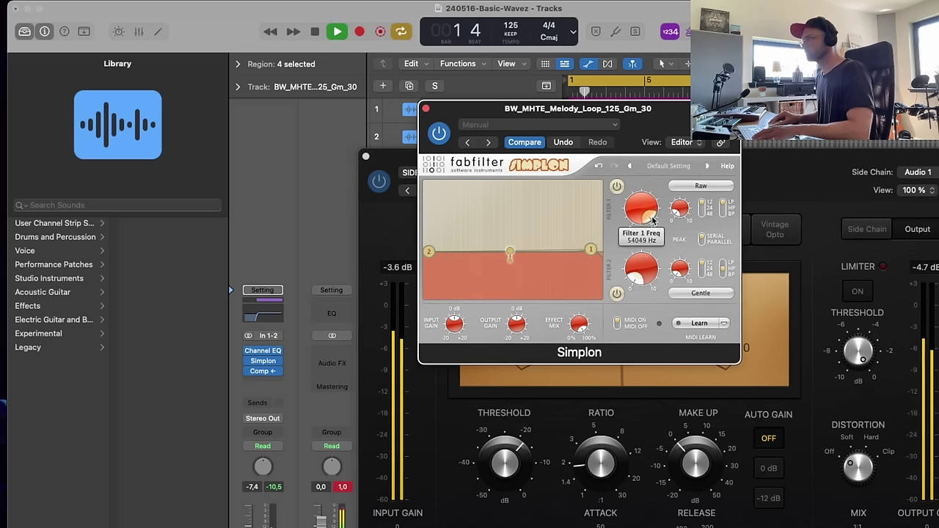
{"action": "scroll", "coordinate": [653, 219], "scroll_direction": "up", "scroll_amount": 2}
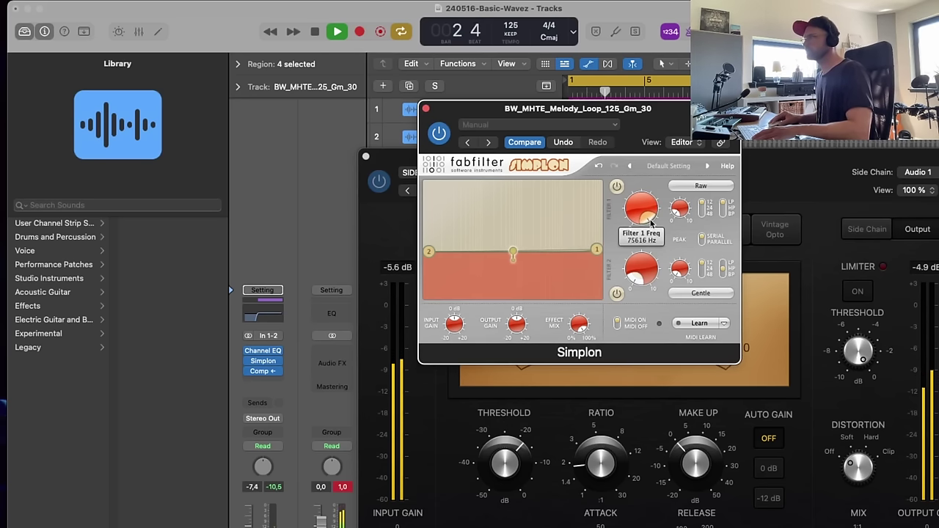
{"action": "key", "text": "space"}
- Set the Simplon's Filter 1 frequency to about 634 Hz and close both open plug-in windows
{"action": "left_click_drag", "start_coordinate": [651, 221], "coordinate": [643, 279]}
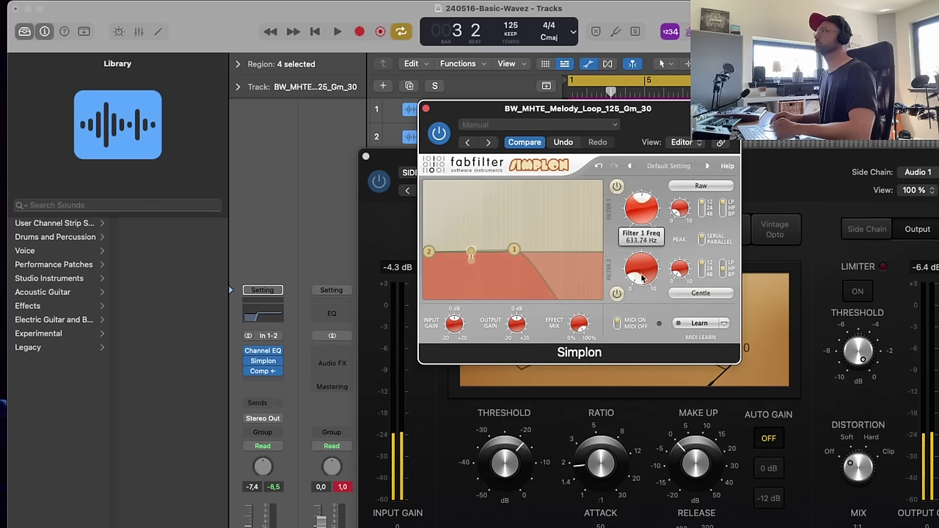
{"action": "left_click", "coordinate": [426, 110]}
{"action": "left_click", "coordinate": [366, 158]}
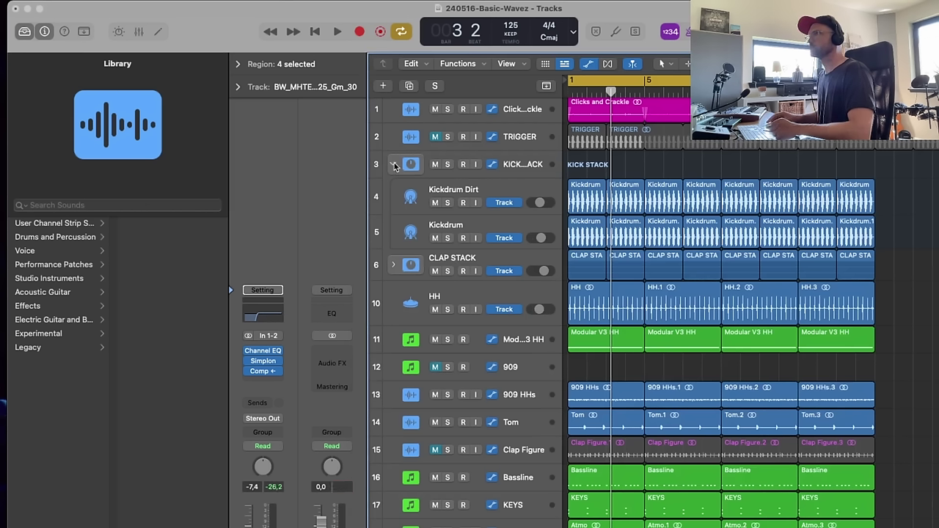
- Select all mixer channels from KICK STACK through the melody loop and lower their faders together, taking KICK STACK to -3.6 dB
{"action": "left_click", "coordinate": [138, 32]}
{"action": "scroll", "coordinate": [742, 353], "scroll_direction": "left", "scroll_amount": 5}
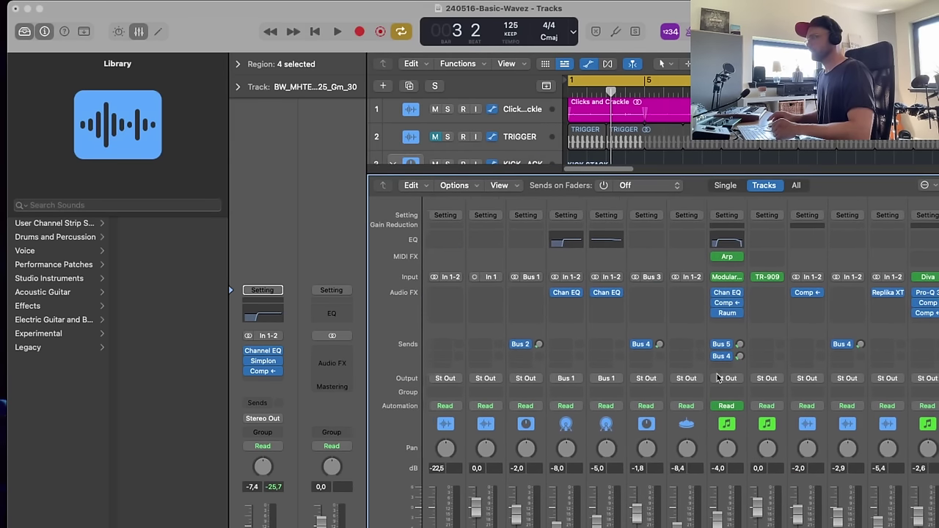
{"action": "left_click", "coordinate": [522, 330]}
{"action": "scroll", "coordinate": [680, 353], "scroll_direction": "right", "scroll_amount": 10}
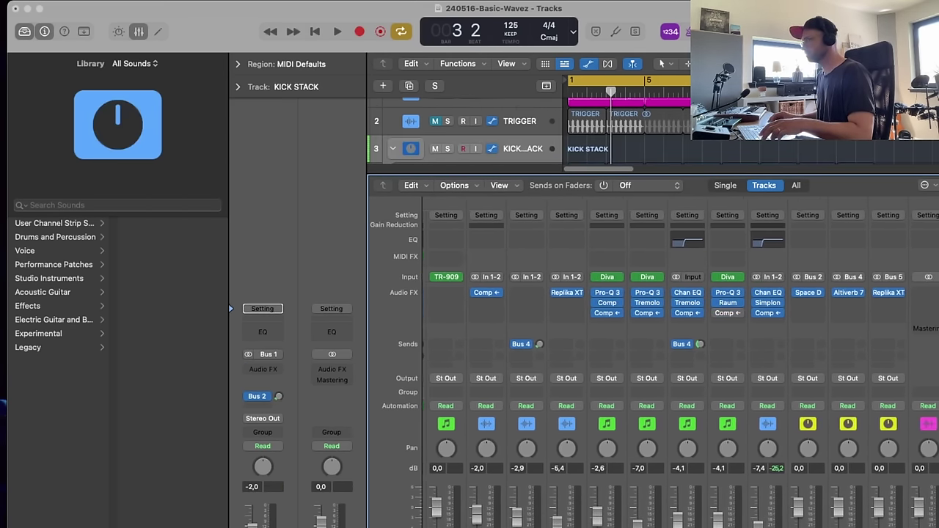
{"action": "left_click", "coordinate": [768, 331], "text": "shift"}
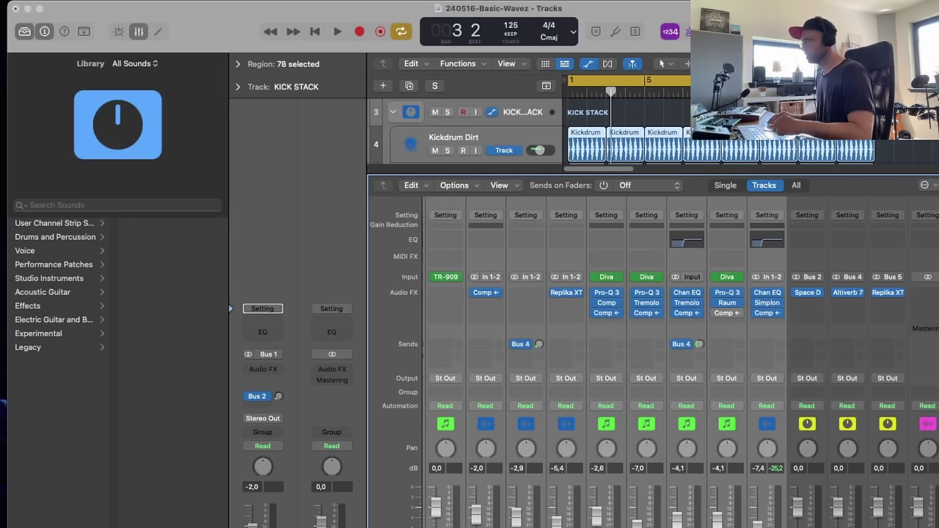
{"action": "scroll", "coordinate": [436, 506], "scroll_direction": "down", "scroll_amount": 2}
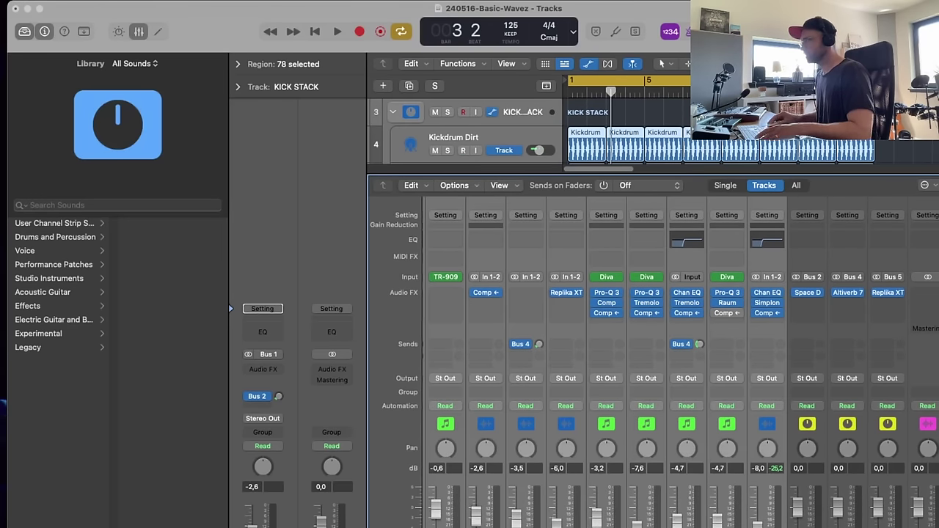
{"action": "scroll", "coordinate": [436, 506], "scroll_direction": "down", "scroll_amount": 4}
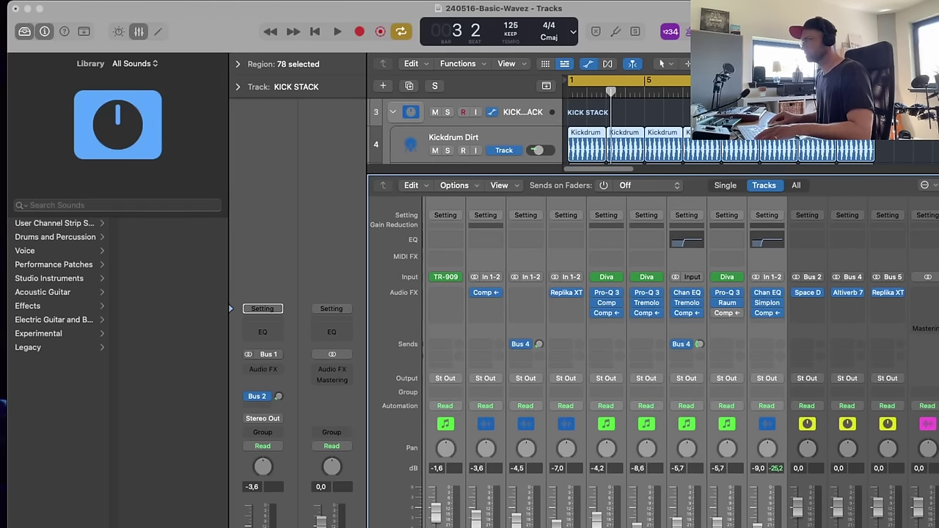
- Play the loop from the start, lower the selected channels further until KICK STACK is at -4.4 dB, and close the mixer
{"action": "key", "text": "Return"}
{"action": "key", "text": "space"}
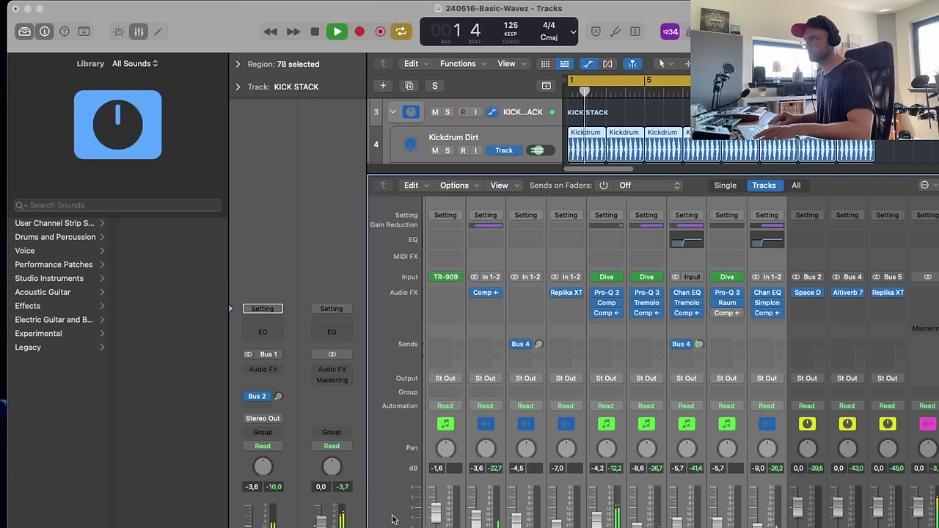
{"action": "key", "text": "space"}
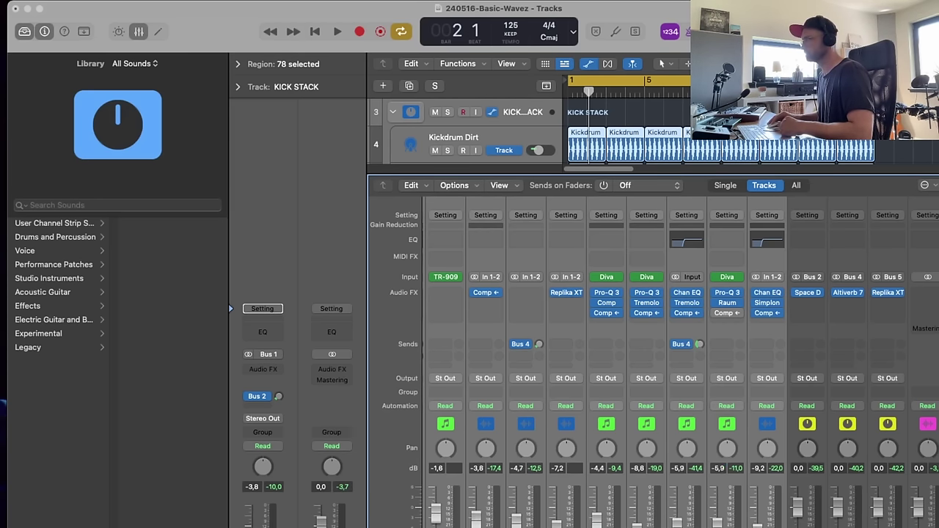
{"action": "key", "text": "space"}
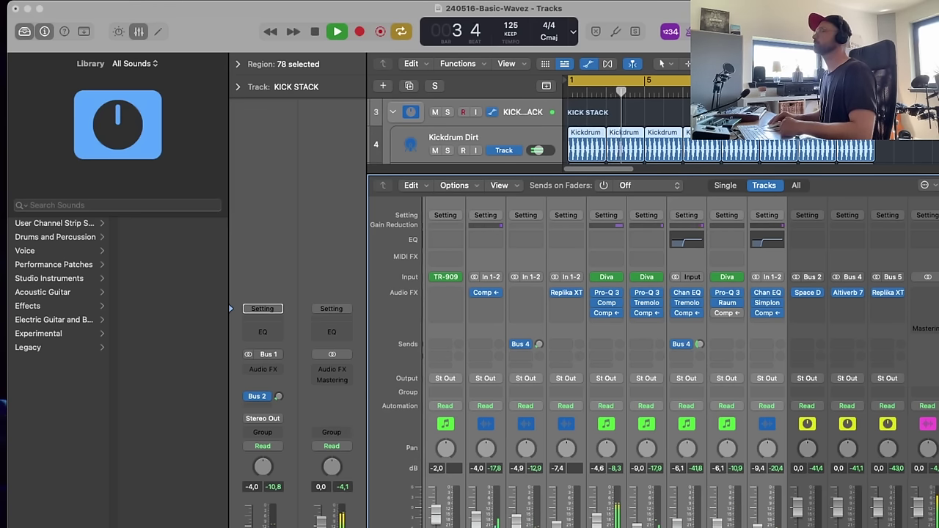
{"action": "key", "text": "x"}
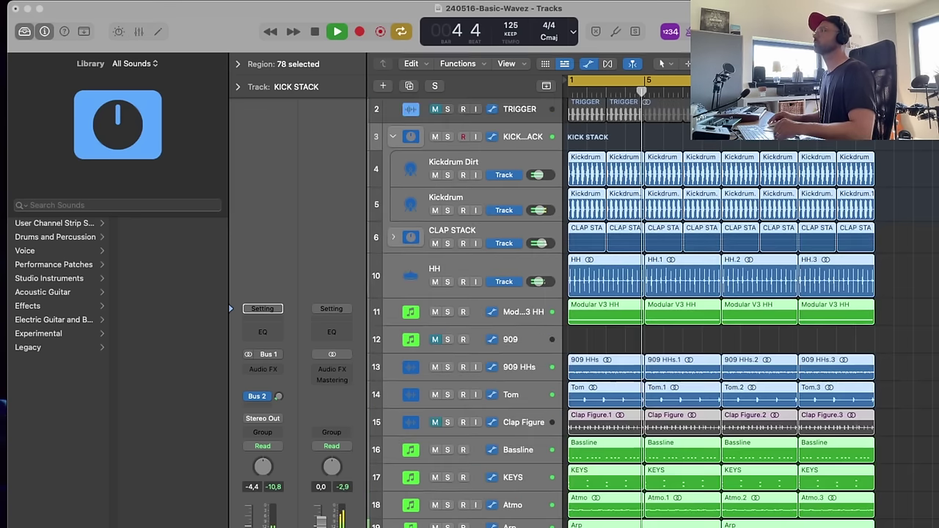
- Clear the group selection by selecting only the TRIGGER track, and listen to the rebalanced mix
{"action": "left_click", "coordinate": [703, 348]}
{"action": "scroll", "coordinate": [703, 354], "scroll_direction": "down", "scroll_amount": 1}
{"action": "scroll", "coordinate": [703, 353], "scroll_direction": "up", "scroll_amount": 1}
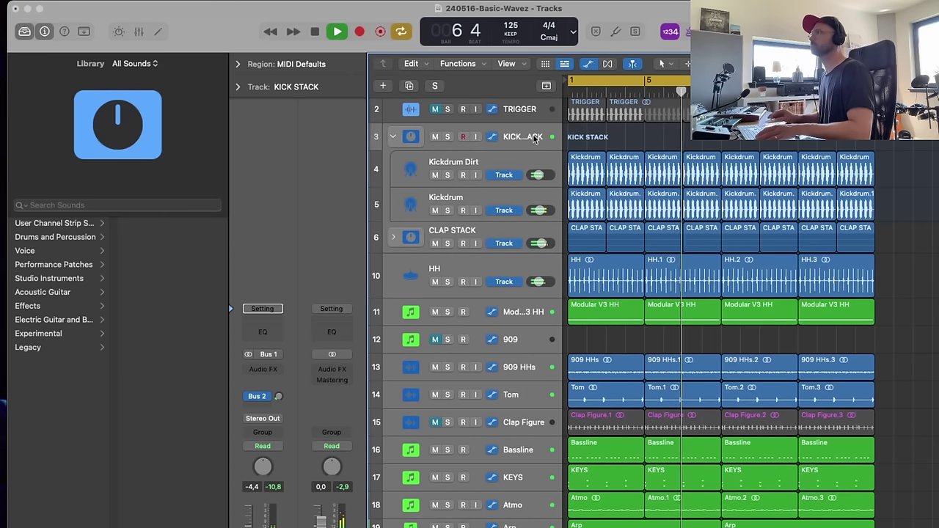
{"action": "left_click", "coordinate": [540, 110]}
{"action": "left_click", "coordinate": [616, 145]}
{"action": "key", "text": "space"}
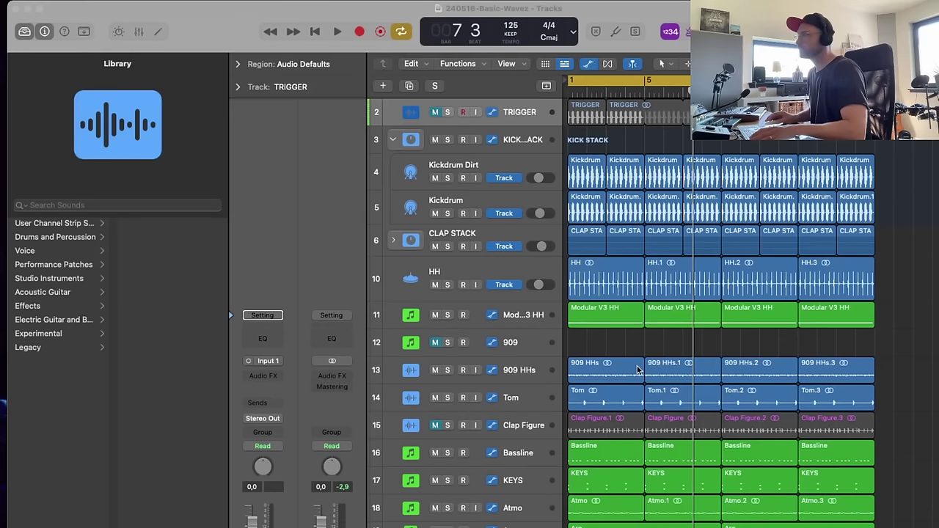
{"action": "key", "text": "space"}
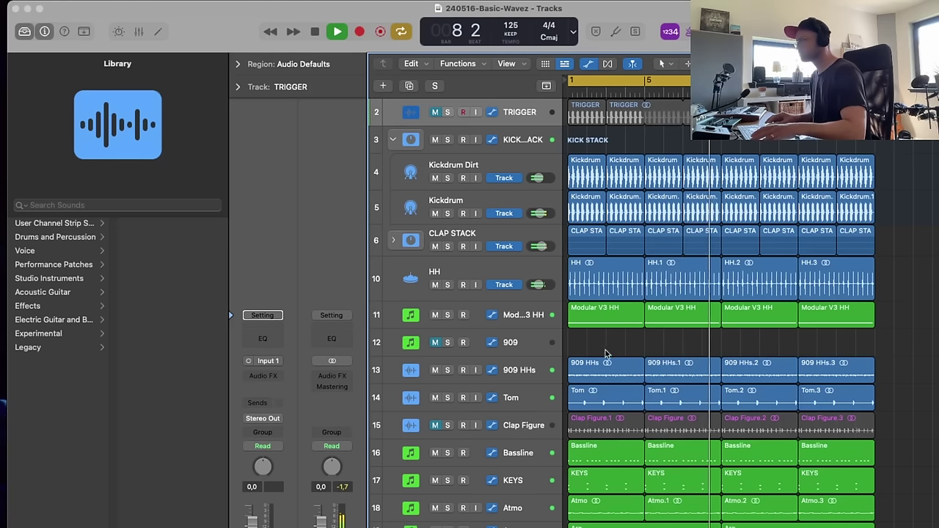
{"action": "key", "text": "space"}
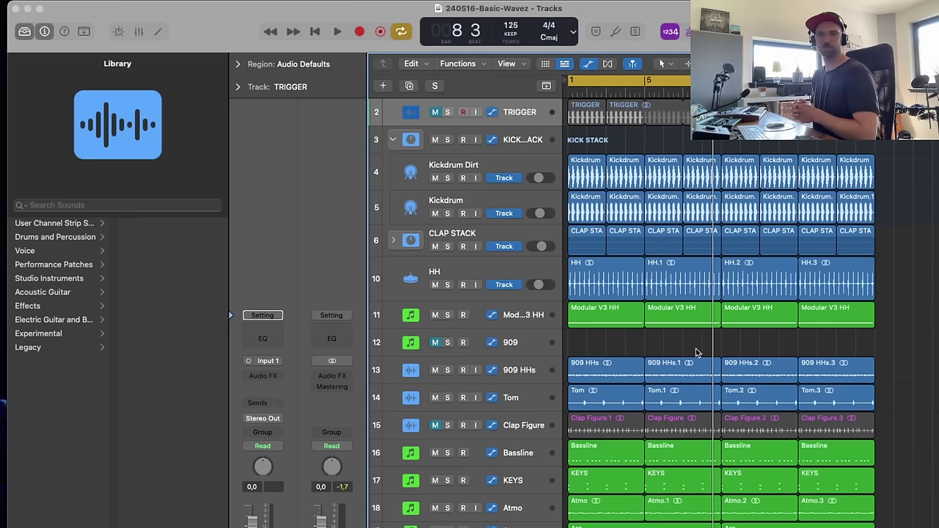
- Expand the CLAP STACK and add a second send on it to the unused Bus 6
{"action": "scroll", "coordinate": [696, 352], "scroll_direction": "right", "scroll_amount": 1}
{"action": "scroll", "coordinate": [697, 352], "scroll_direction": "up", "scroll_amount": 1}
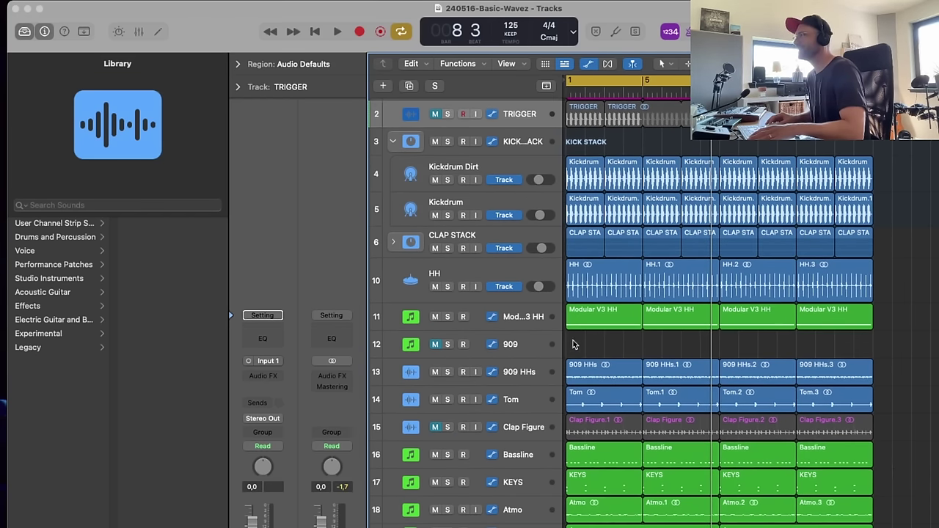
{"action": "left_click", "coordinate": [546, 344]}
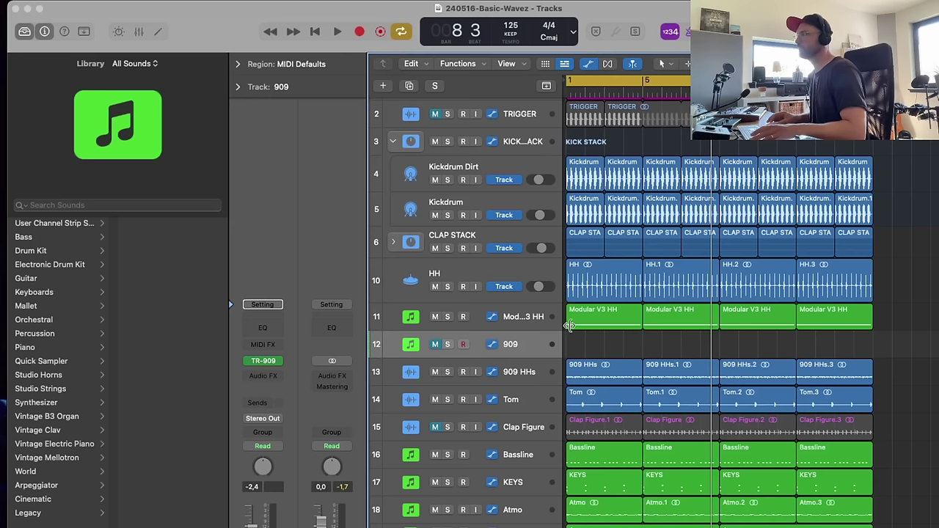
{"action": "left_click", "coordinate": [508, 247]}
{"action": "left_click", "coordinate": [393, 243]}
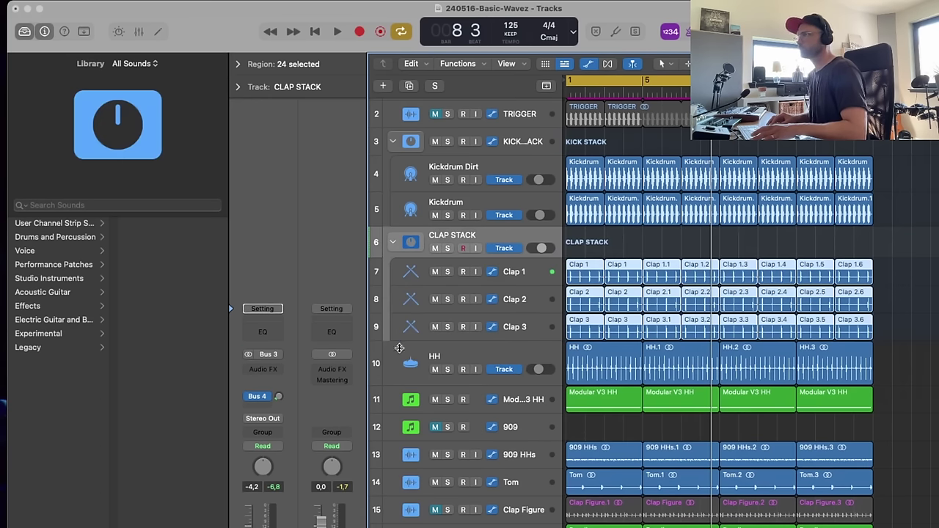
{"action": "left_click", "coordinate": [262, 398]}
{"action": "mouse_move", "coordinate": [272, 425]}
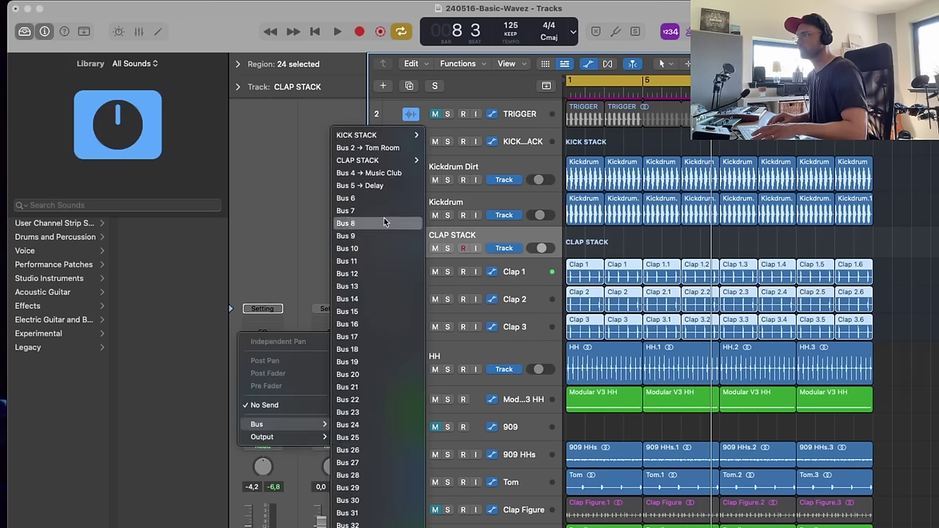
{"action": "left_click", "coordinate": [350, 200]}
- Insert the Native Instruments Raum reverb on Aux 6, set its Mix to 100%, and close the plug-in window
{"action": "left_click", "coordinate": [330, 369]}
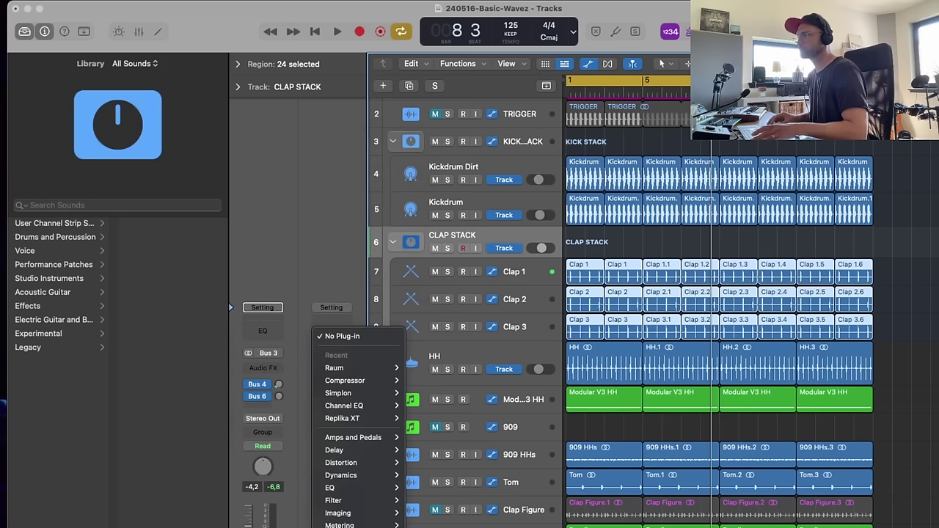
{"action": "mouse_move", "coordinate": [352, 527]}
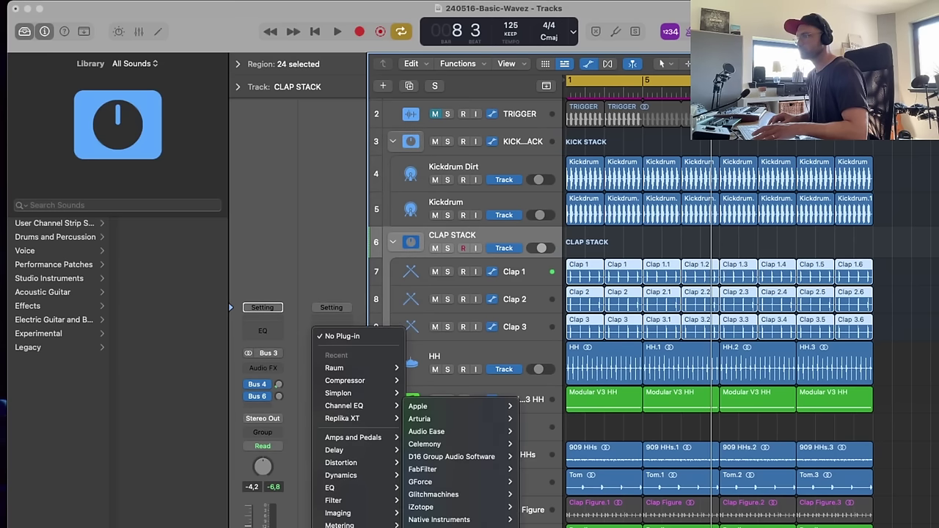
{"action": "mouse_move", "coordinate": [440, 520]}
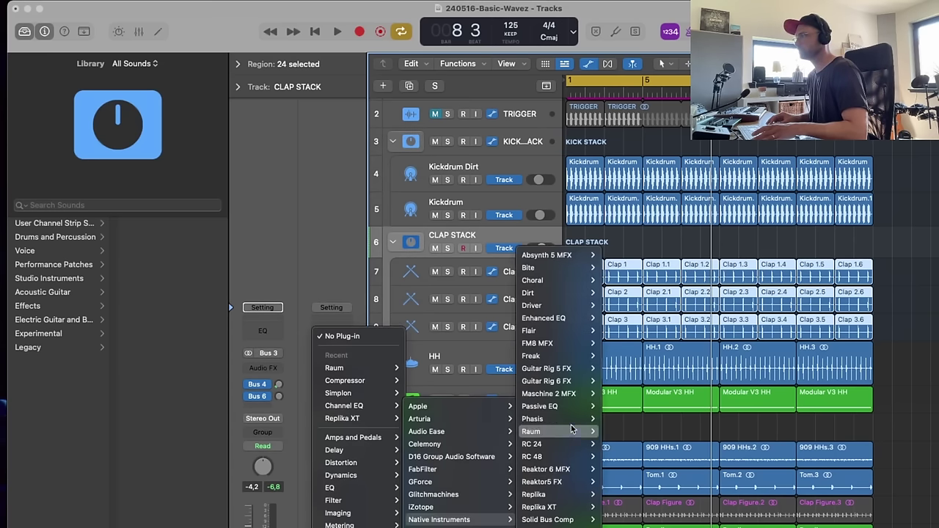
{"action": "mouse_move", "coordinate": [574, 432]}
{"action": "left_click", "coordinate": [617, 432]}
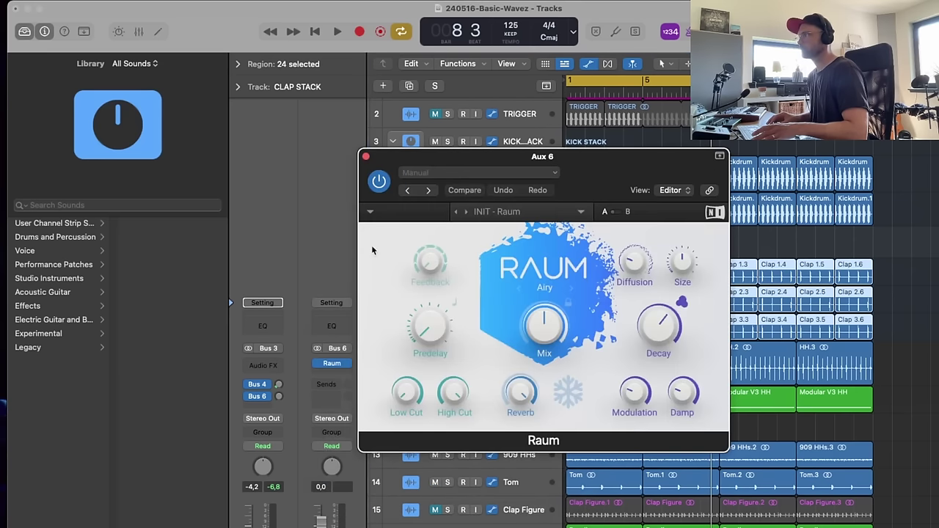
{"action": "left_click_drag", "start_coordinate": [547, 330], "coordinate": [508, 141]}
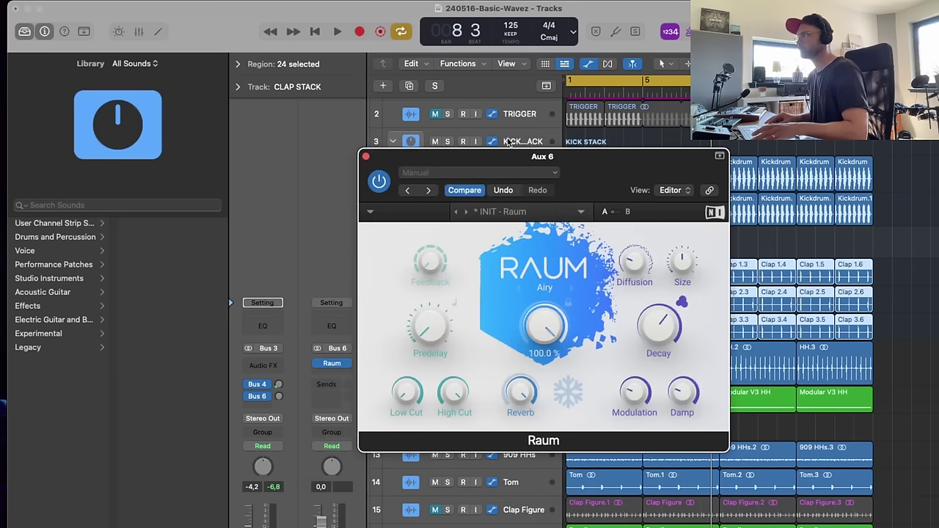
{"action": "left_click", "coordinate": [366, 157]}
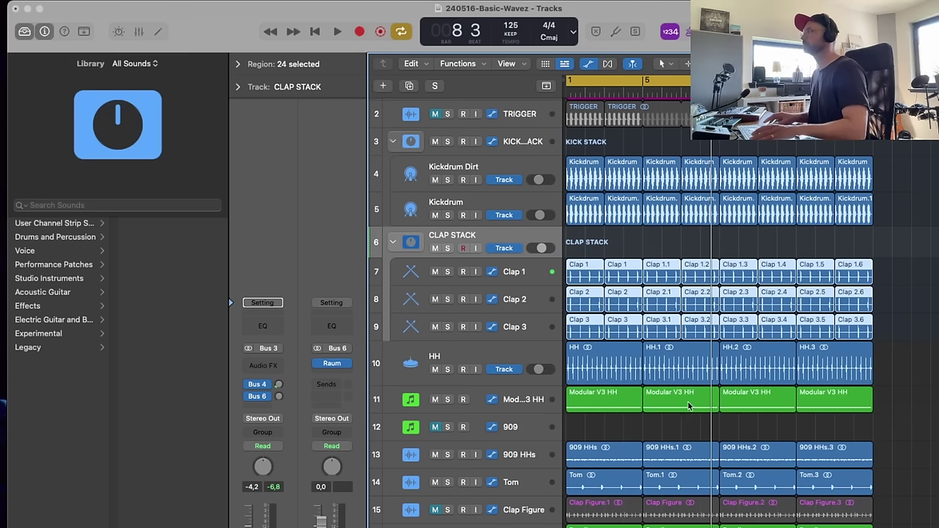
- Try out the CLAP STACK's Bus 6 reverb send by briefly raising its level during playback, and stop the loop
{"action": "left_click", "coordinate": [645, 435]}
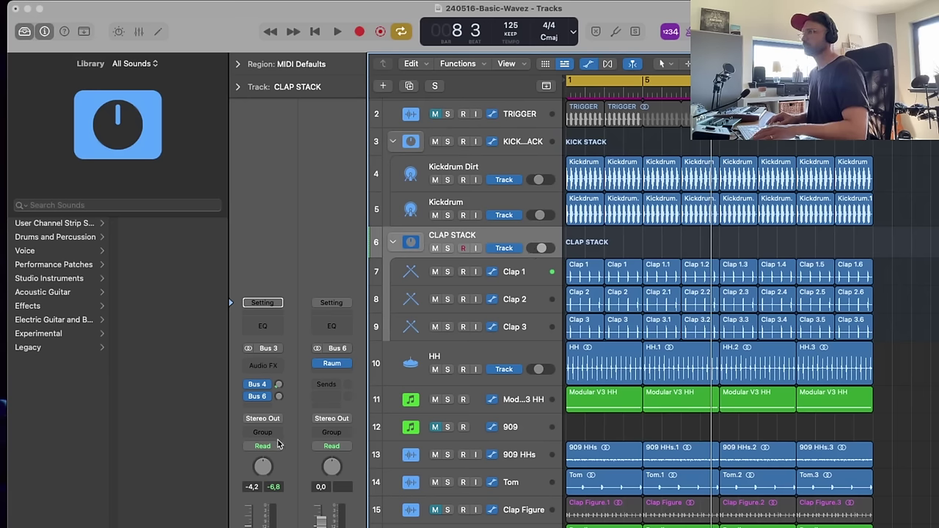
{"action": "key", "text": "space"}
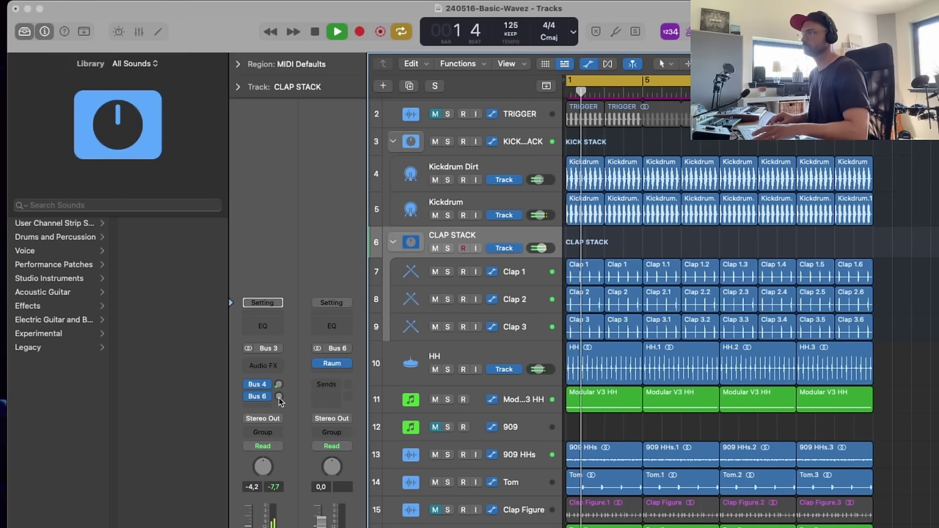
{"action": "left_click_drag", "start_coordinate": [279, 397], "coordinate": [278, 365]}
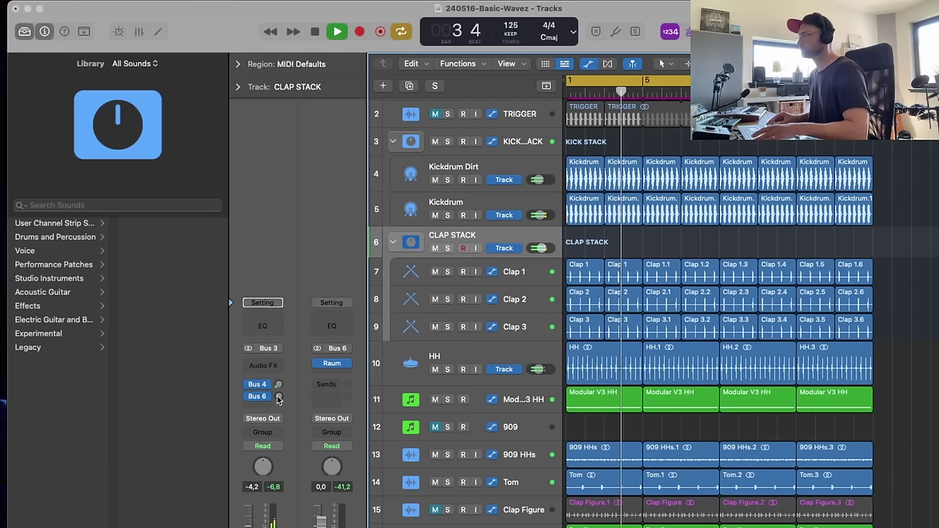
{"action": "left_click_drag", "start_coordinate": [279, 398], "coordinate": [260, 273]}
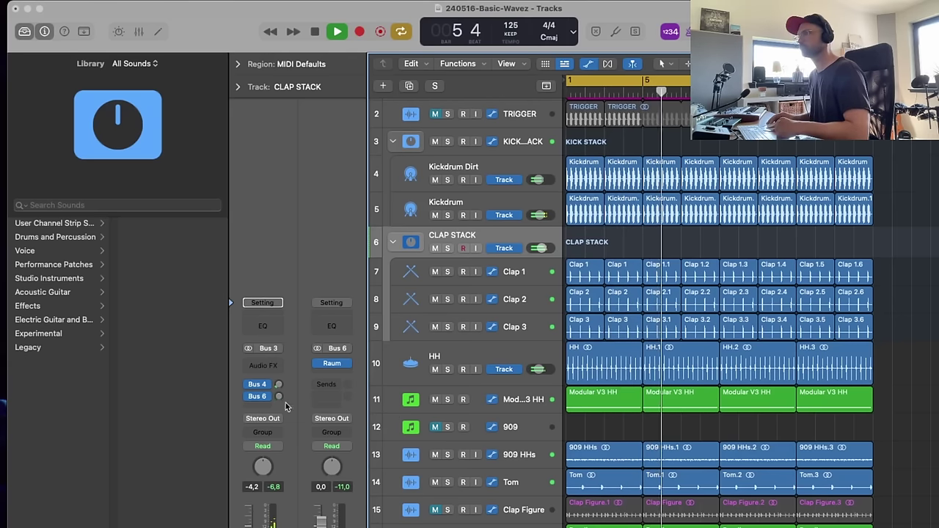
{"action": "key", "text": "space"}
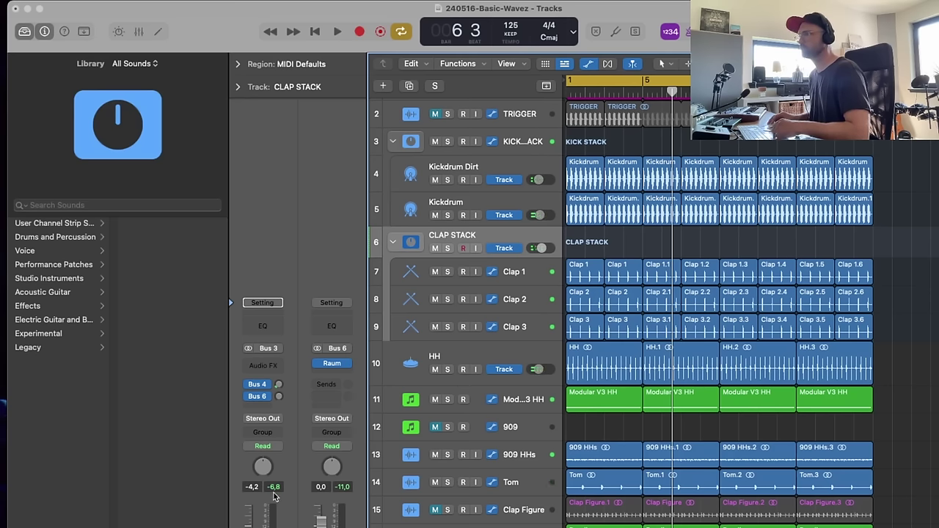
- Set the CLAP STACK's automation mode to Latch
{"action": "left_click", "coordinate": [276, 447]}
{"action": "left_click", "coordinate": [279, 473]}
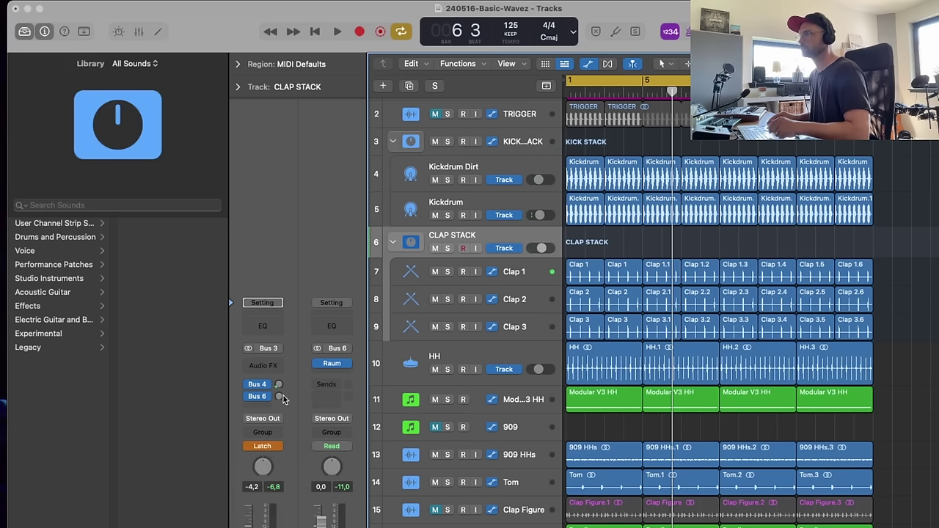
- Record brief swells of the CLAP STACK's Bus 6 send during playback, stop the loop, and set the automation mode to Read
{"action": "key", "text": "space"}
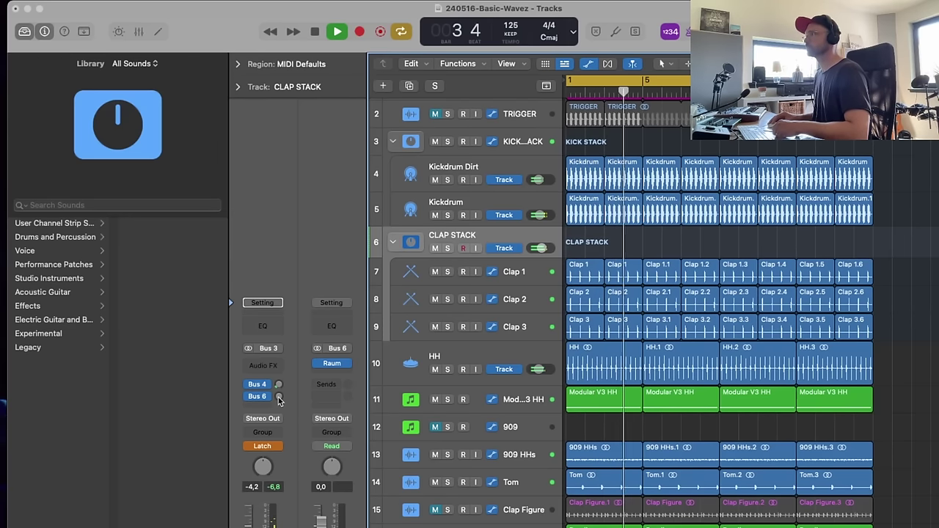
{"action": "left_click_drag", "start_coordinate": [278, 397], "coordinate": [265, 430]}
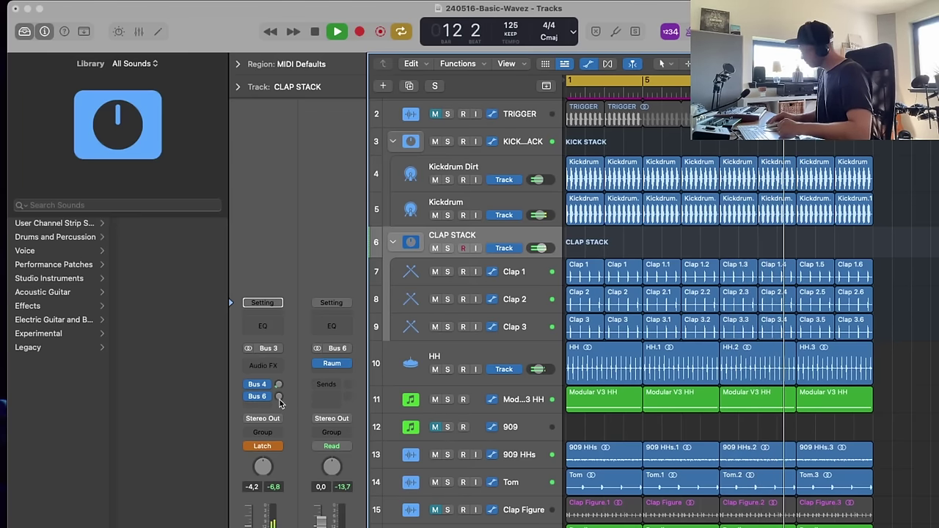
{"action": "mouse_move", "coordinate": [279, 402]}
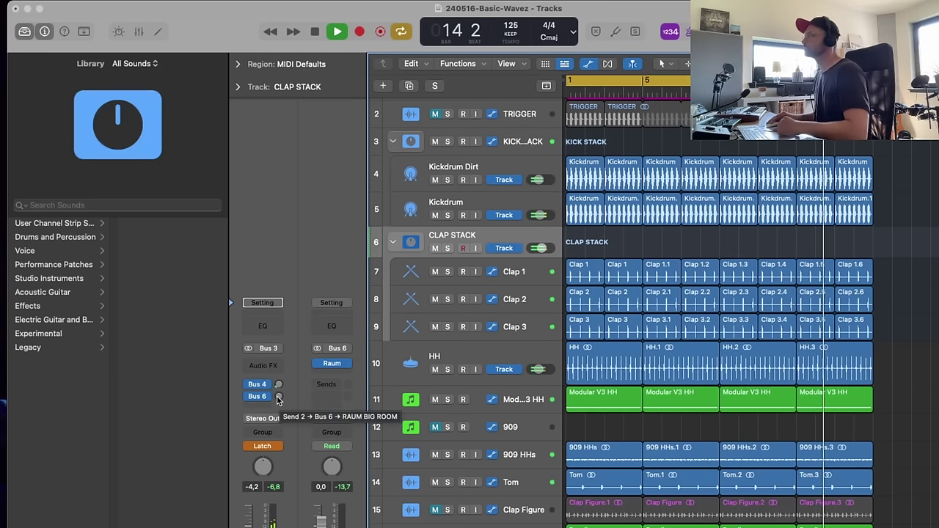
{"action": "left_click_drag", "start_coordinate": [276, 402], "coordinate": [272, 431]}
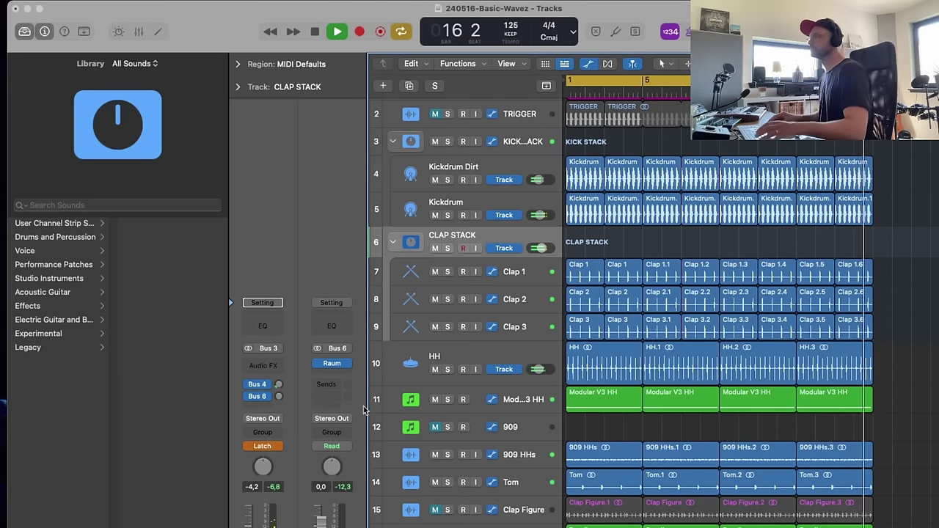
{"action": "mouse_move", "coordinate": [253, 450]}
{"action": "key", "text": "space"}
{"action": "left_click", "coordinate": [253, 449]}
{"action": "left_click", "coordinate": [262, 422]}
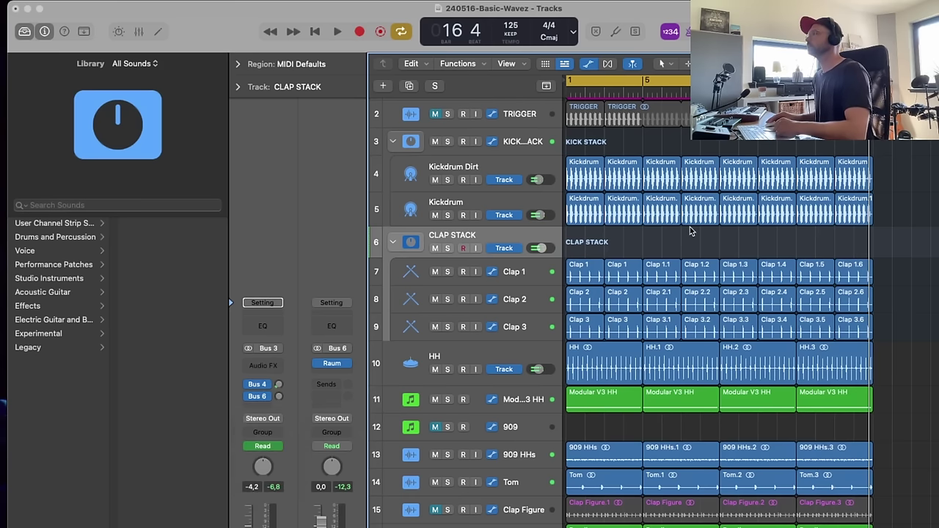
- Play the loop from the beginning to listen to the automated clap reverb
{"action": "scroll", "coordinate": [666, 254], "scroll_direction": "down", "scroll_amount": 1}
{"action": "key", "text": "Return"}
{"action": "key", "text": "space"}
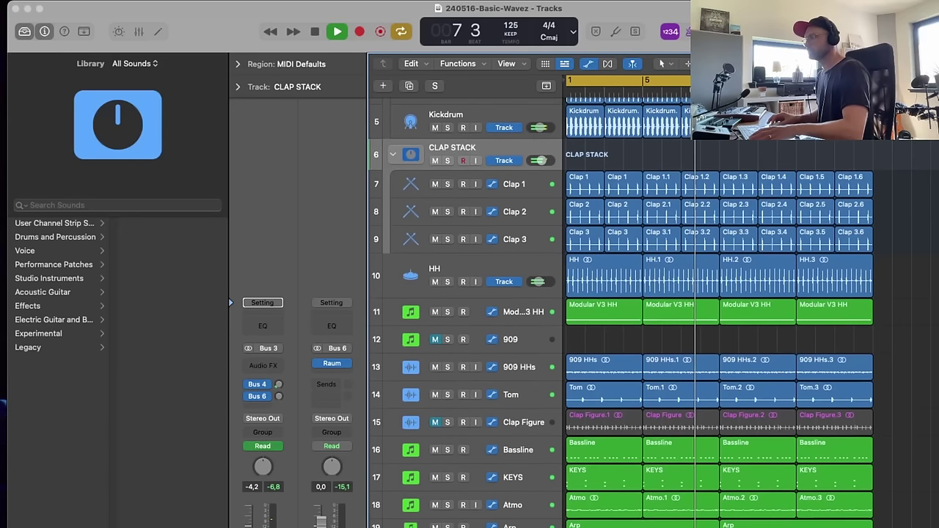
- Color the Tension Arp track's four regions bright red, deselect them, and stop playback
{"action": "left_click", "coordinate": [514, 527]}
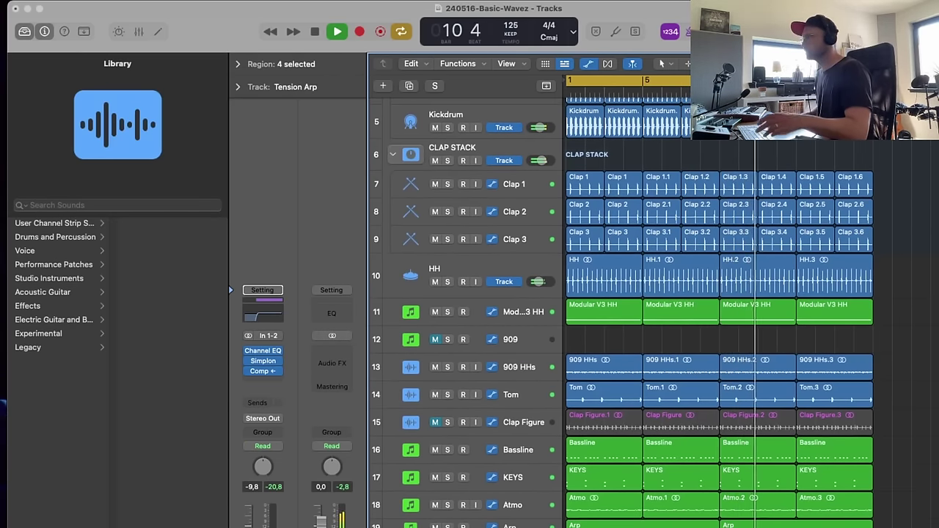
{"action": "key", "text": "alt+c"}
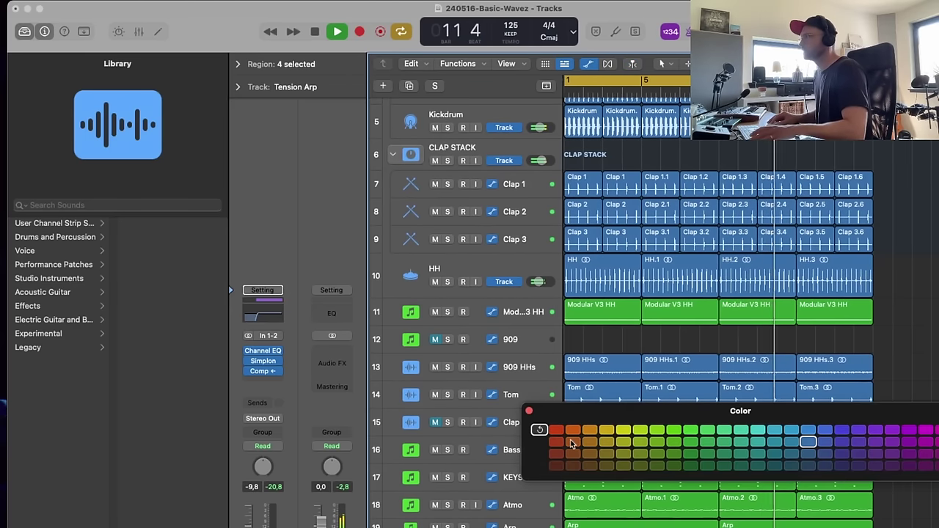
{"action": "left_click", "coordinate": [556, 430]}
{"action": "left_click", "coordinate": [529, 411]}
{"action": "left_click", "coordinate": [768, 518]}
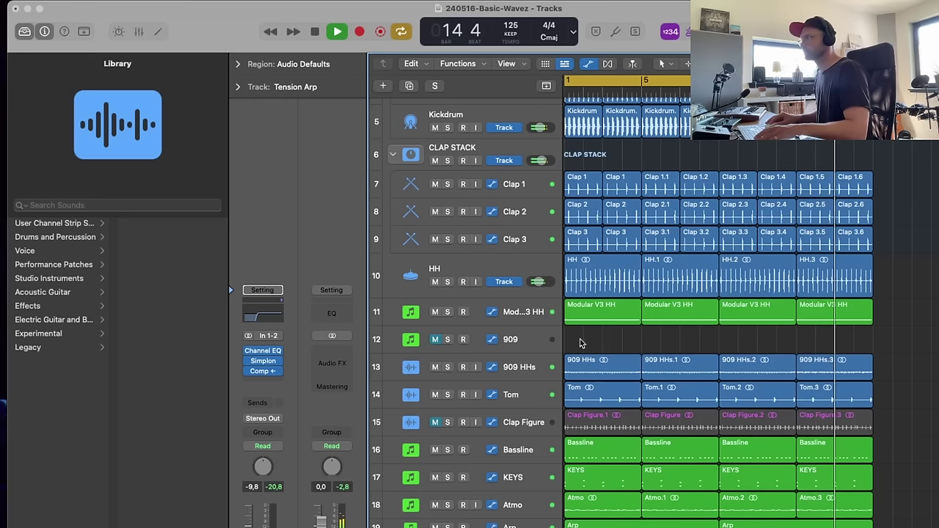
{"action": "key", "text": "space"}
- Show the CLAP STACK's Bus 6 send automation, remove the last swell, and move the second swell four bars later to the end of bar 12
{"action": "left_click", "coordinate": [501, 145]}
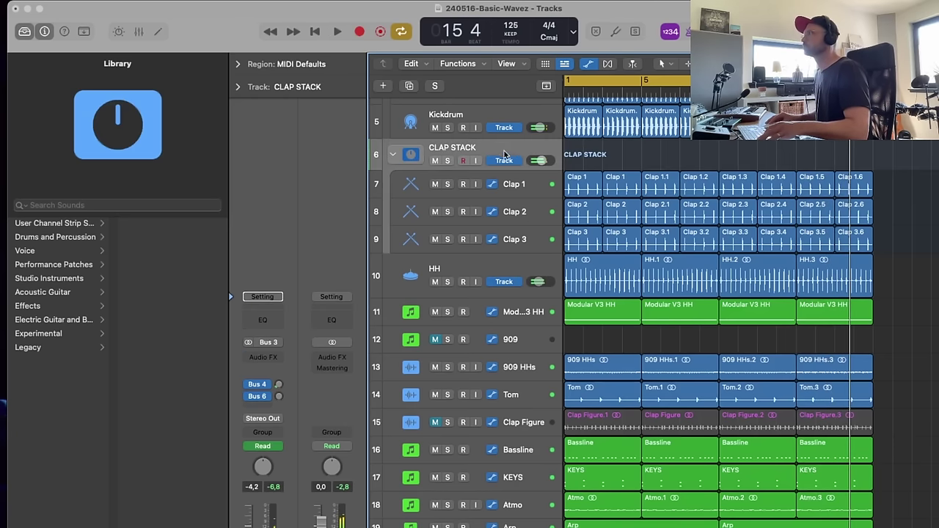
{"action": "key", "text": "a"}
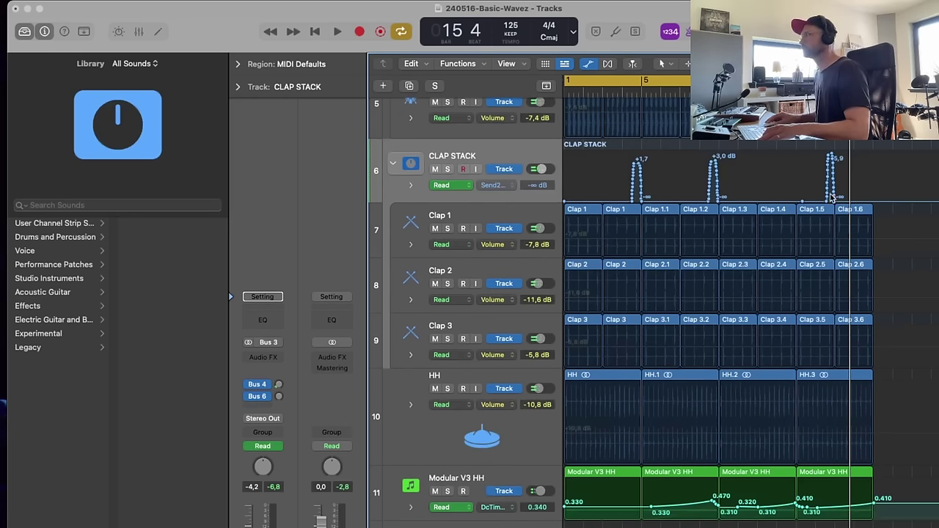
{"action": "left_click_drag", "start_coordinate": [826, 203], "coordinate": [891, 201]}
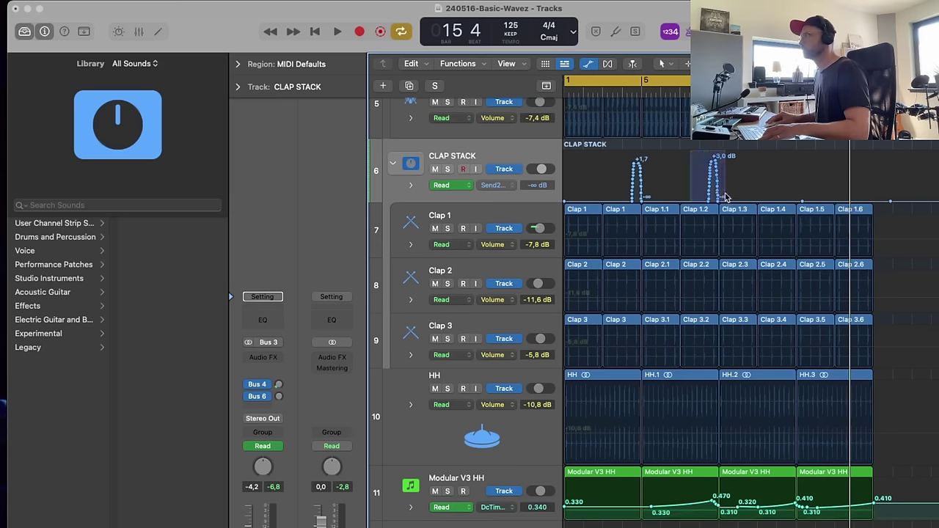
{"action": "left_click_drag", "start_coordinate": [725, 197], "coordinate": [719, 200]}
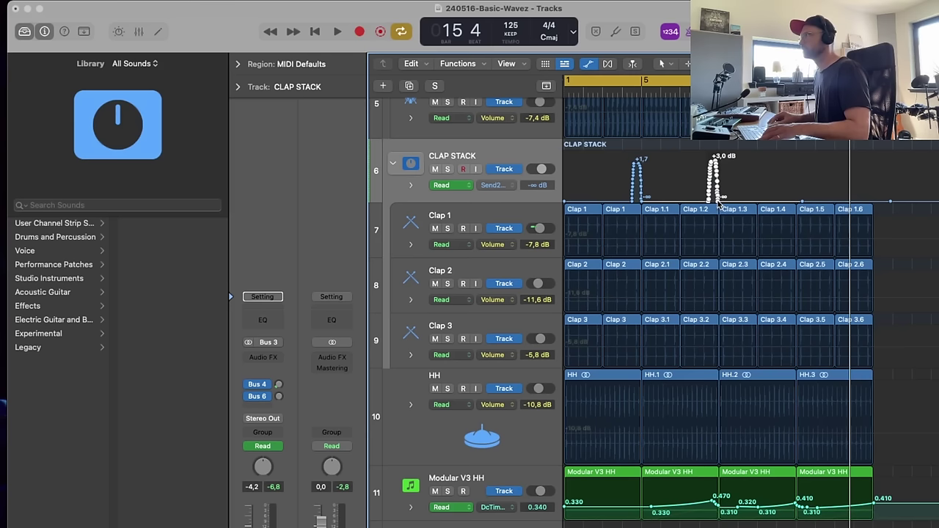
{"action": "left_click_drag", "start_coordinate": [718, 201], "coordinate": [797, 202]}
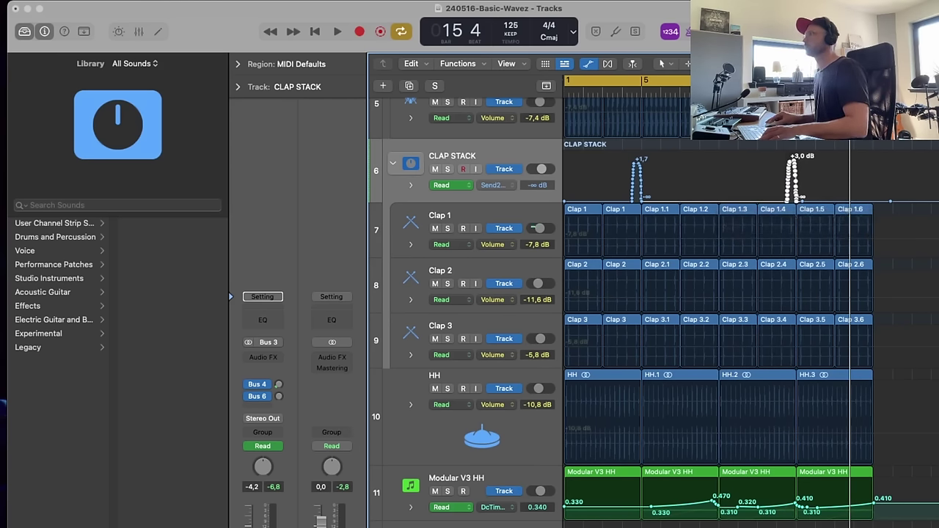
- Turn off cycle mode, start playback, and lower the peak of the first send swell before bar 5 to about 0.5 dB
{"action": "left_click", "coordinate": [630, 84]}
{"action": "key", "text": "space"}
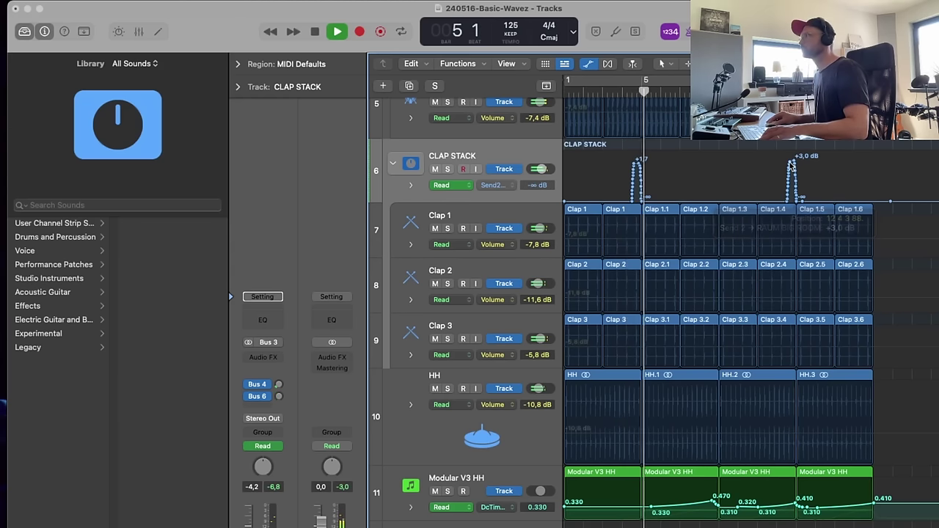
{"action": "left_click_drag", "start_coordinate": [636, 166], "coordinate": [641, 167]}
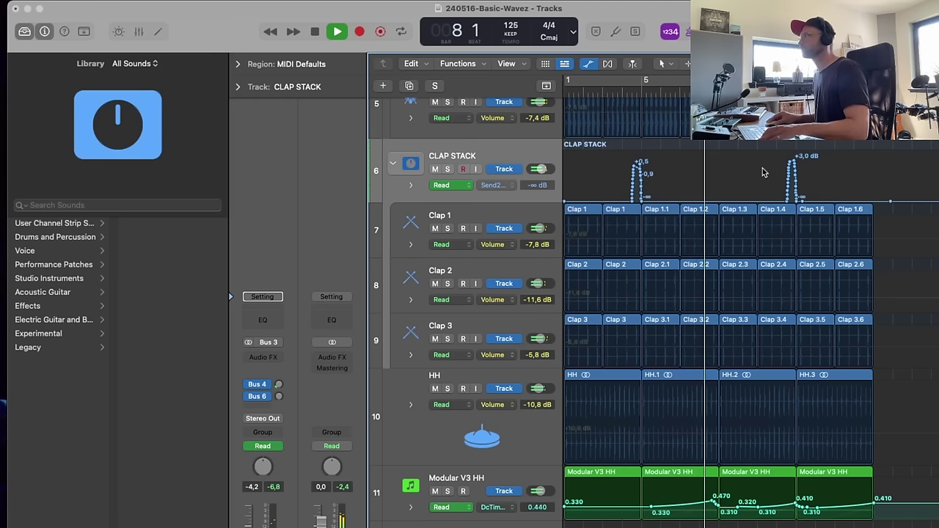
- Lower the second peak of the CLAP STACK send automation, just before bar 13, to about +0.3 dB and stop playback
{"action": "left_click_drag", "start_coordinate": [798, 172], "coordinate": [792, 173]}
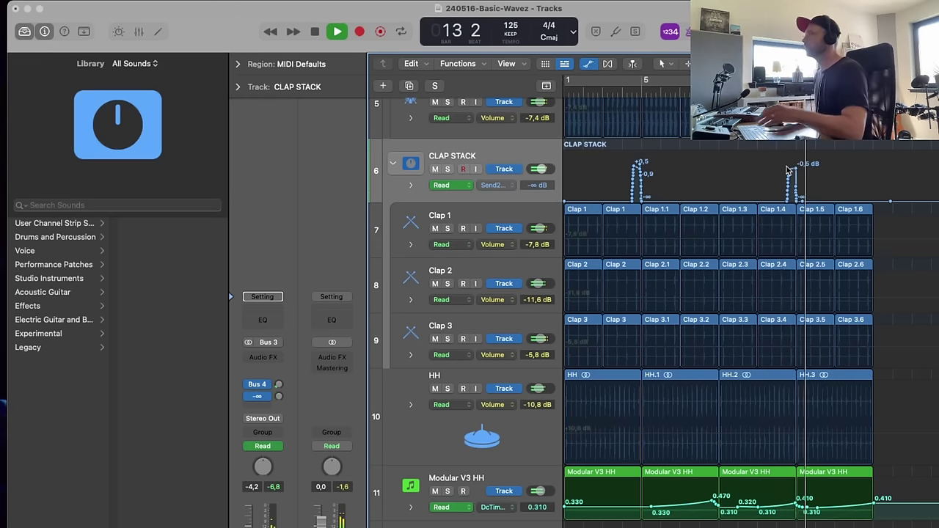
{"action": "left_click_drag", "start_coordinate": [790, 170], "coordinate": [795, 169]}
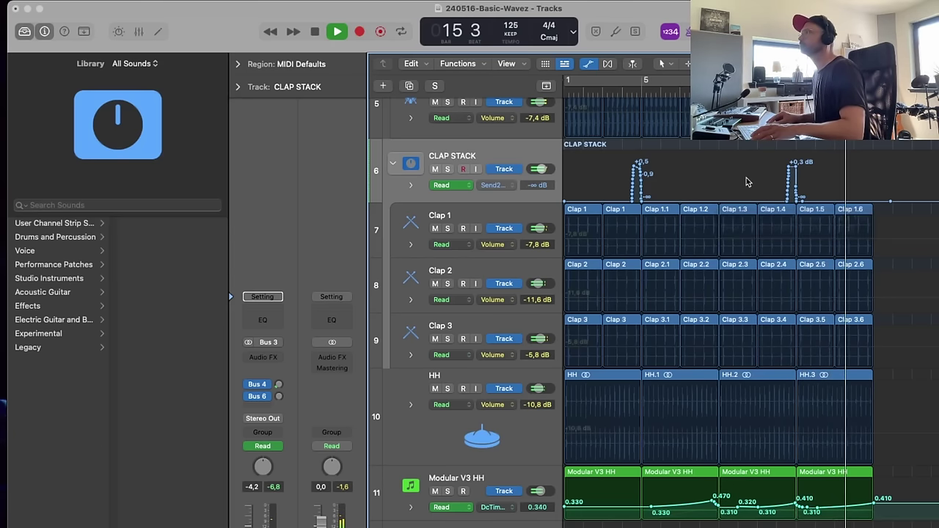
{"action": "key", "text": "space"}
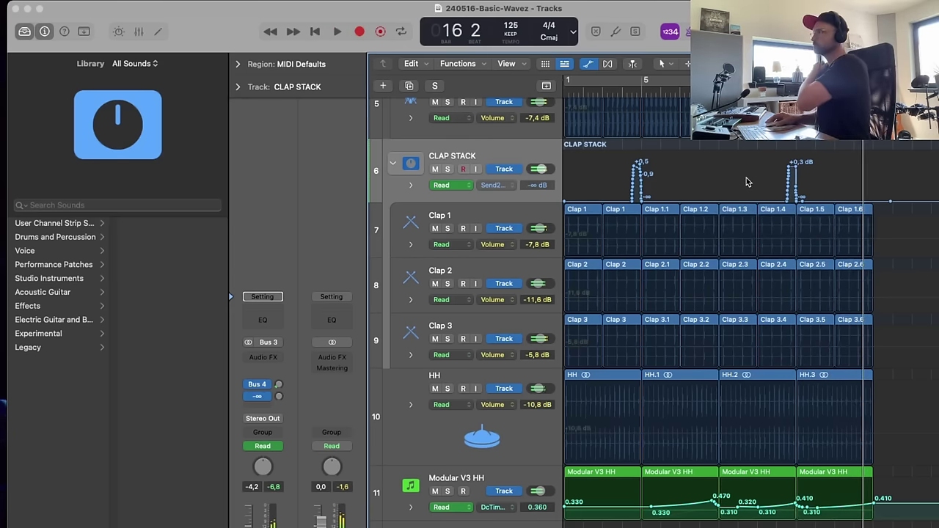
- Hide the track automation and reduce the track height until all tracks fit in view
{"action": "scroll", "coordinate": [711, 218], "scroll_direction": "down", "scroll_amount": 1}
{"action": "scroll", "coordinate": [711, 218], "scroll_direction": "down", "scroll_amount": 6}
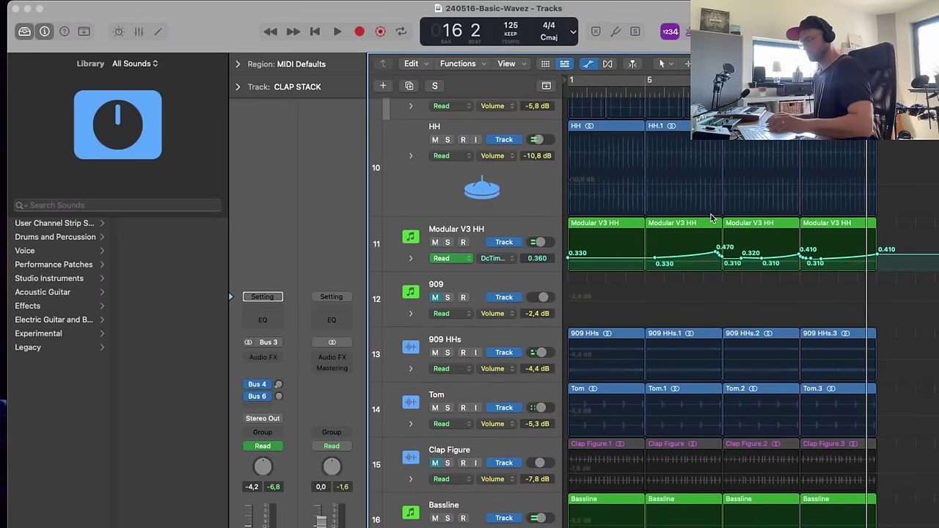
{"action": "key", "text": "a"}
{"action": "scroll", "coordinate": [711, 218], "scroll_direction": "up", "scroll_amount": 2}
{"action": "key", "text": "super+Up"}
{"action": "key", "text": "super+Up"}
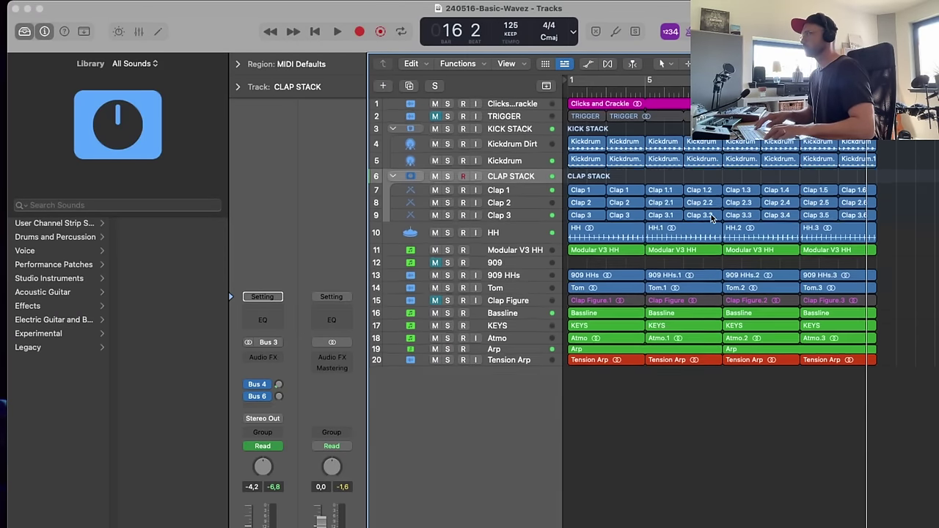
- Create a software instrument track with Arturia's Solina V2 below the Tension Arp track and close the instrument's window
{"action": "left_click", "coordinate": [541, 350]}
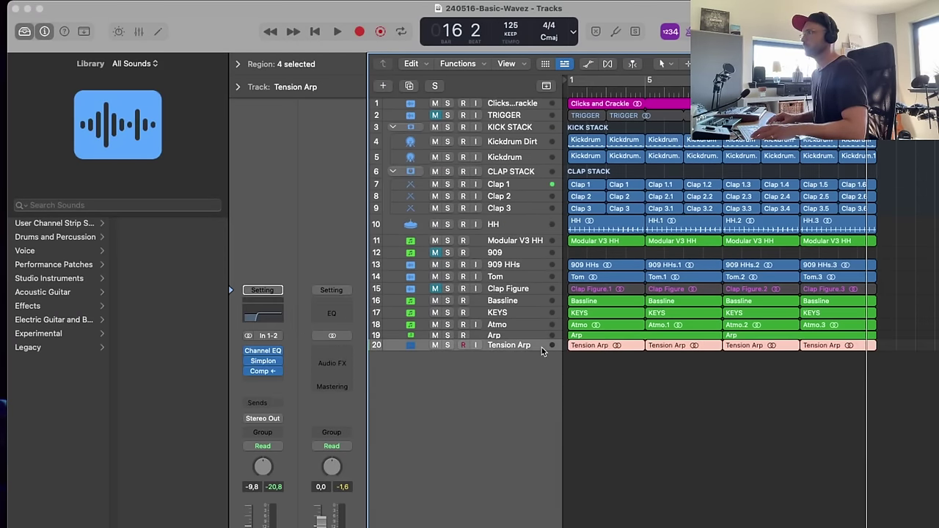
{"action": "left_click", "coordinate": [382, 86]}
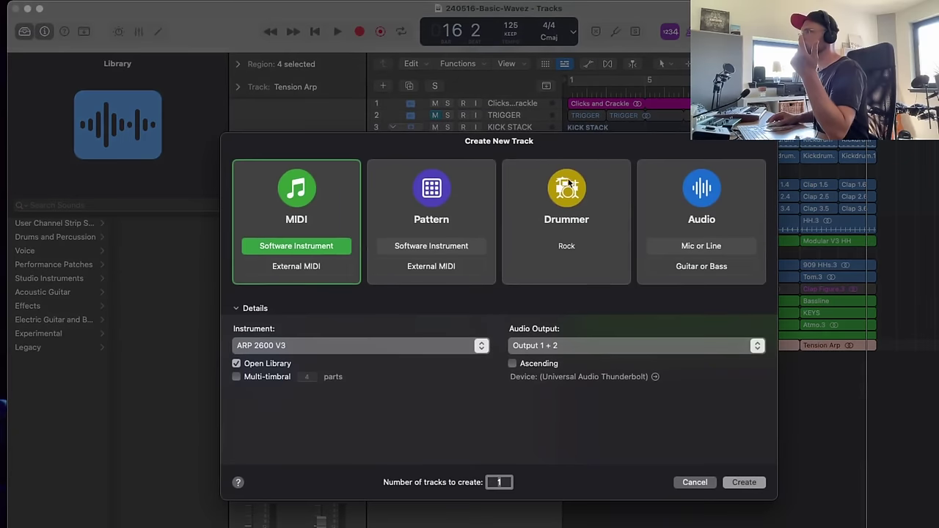
{"action": "left_click", "coordinate": [284, 349]}
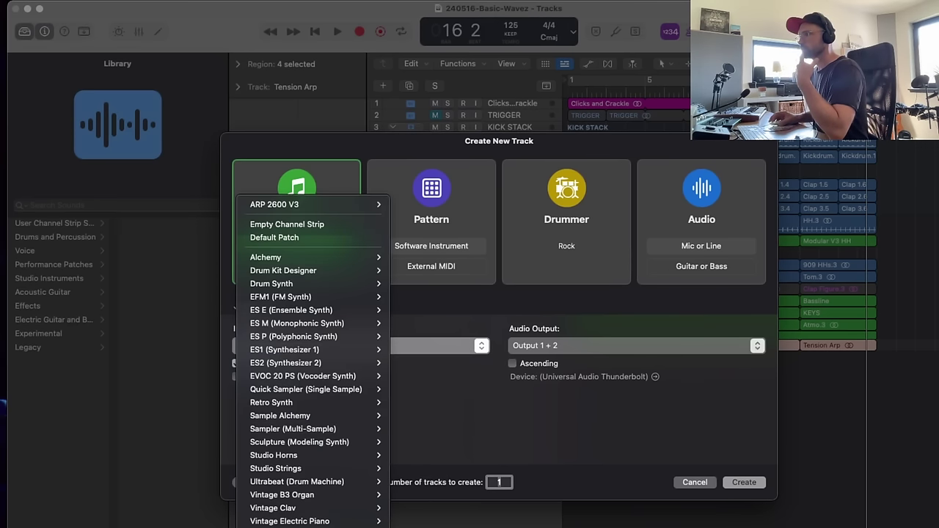
{"action": "mouse_move", "coordinate": [315, 525]}
{"action": "mouse_move", "coordinate": [471, 489]}
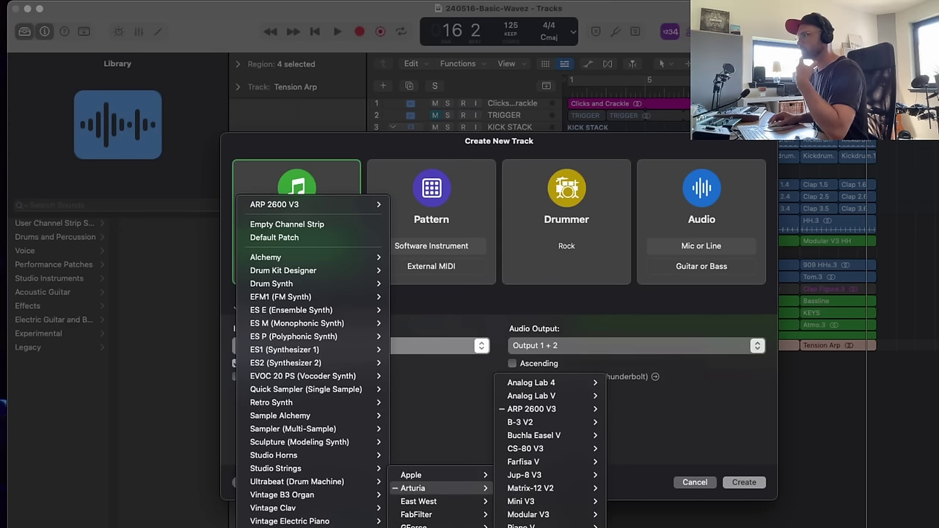
{"action": "left_click", "coordinate": [536, 527]}
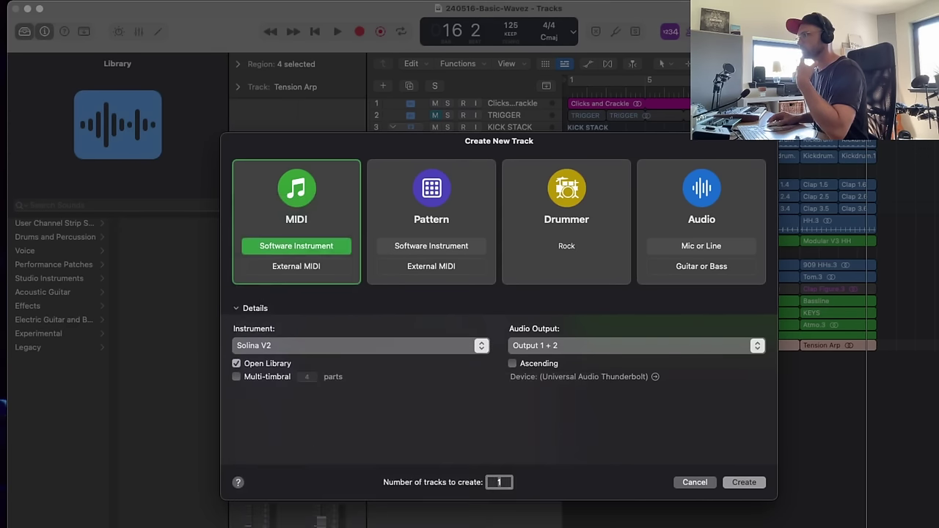
{"action": "left_click", "coordinate": [745, 482]}
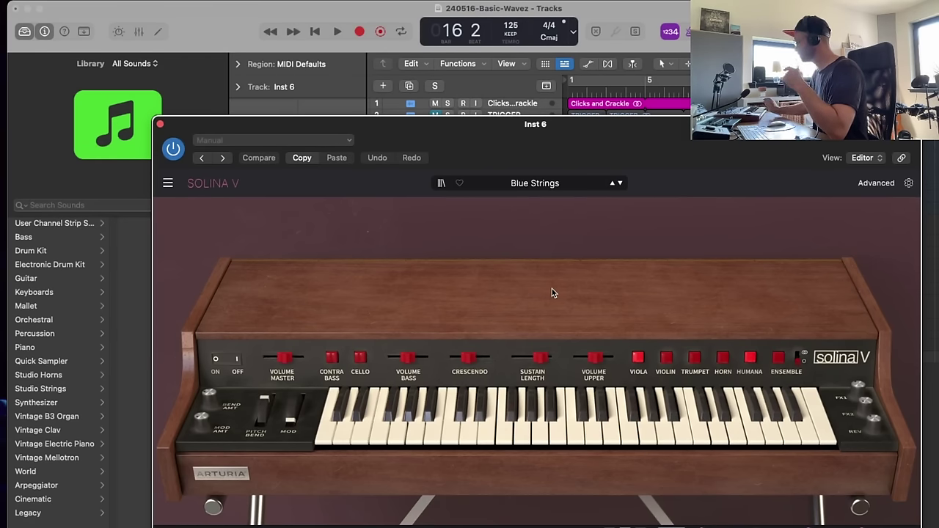
{"action": "left_click", "coordinate": [161, 125]}
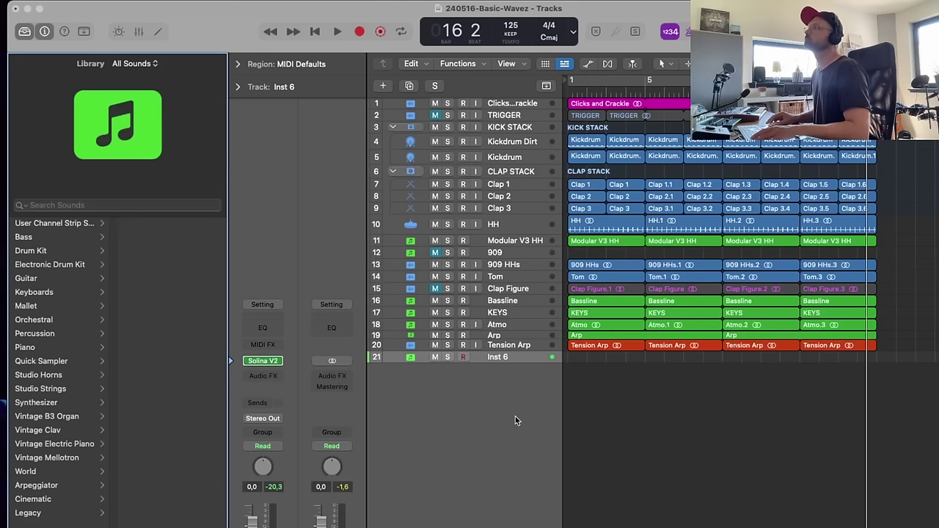
- Enable cycle playback over the 16-bar arrangement and play it to rehearse the new string part
{"action": "key", "text": "space"}
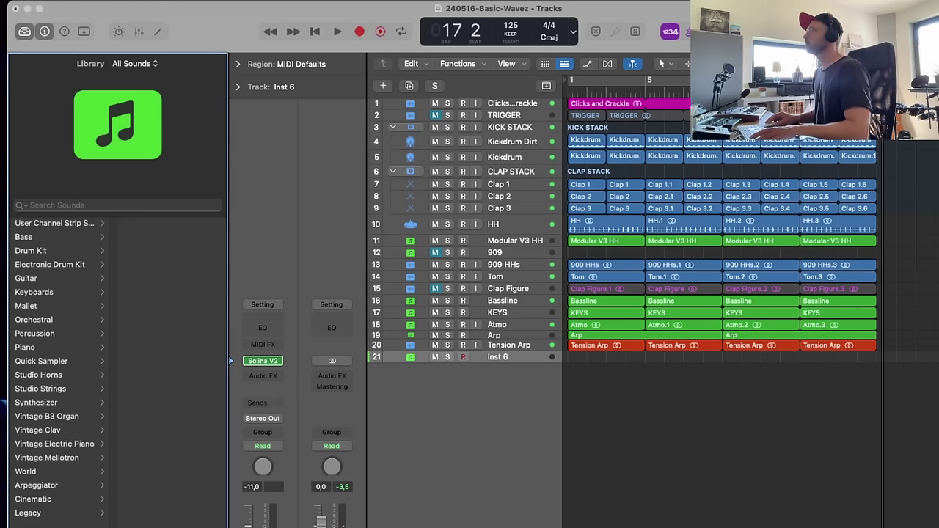
{"action": "left_click", "coordinate": [436, 465]}
{"action": "key", "text": "c"}
{"action": "key", "text": "space"}
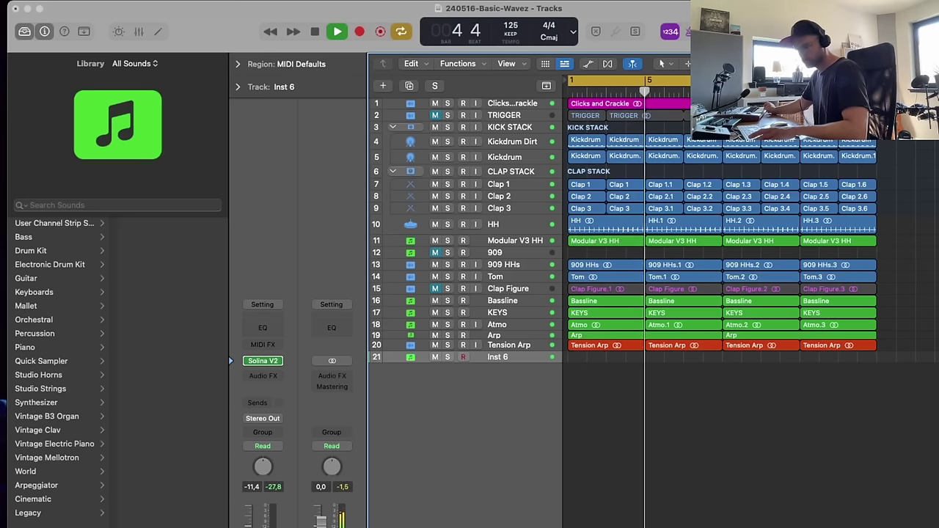
{"action": "key", "text": "space"}
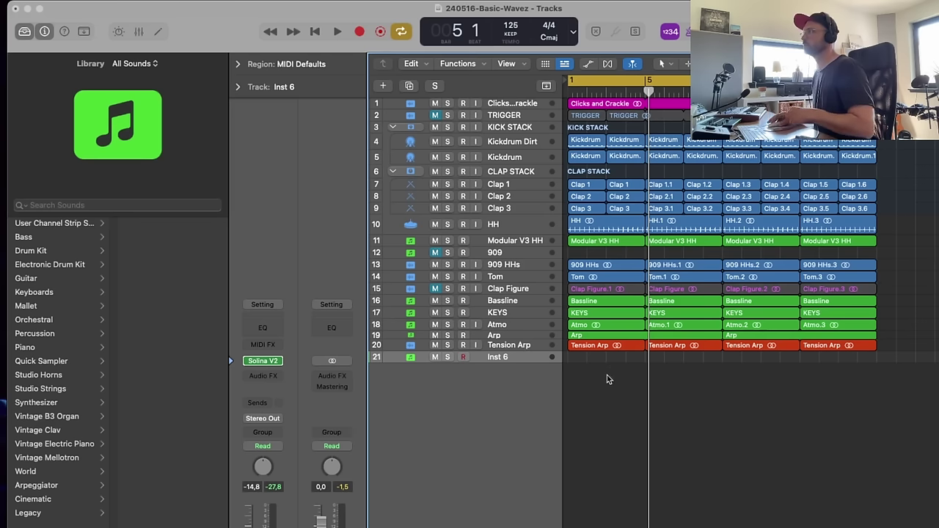
- Record a sustained high note on the Solina V2 track across the 16-bar cycle and check it in the Piano Roll
{"action": "key", "text": "r"}
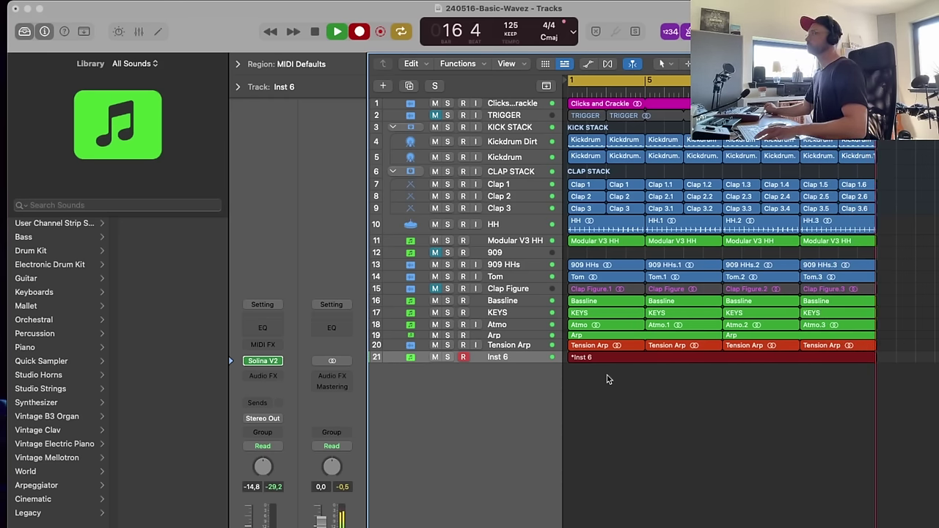
{"action": "key", "text": "space"}
{"action": "key", "text": "super+4"}
{"action": "key", "text": "super+a"}
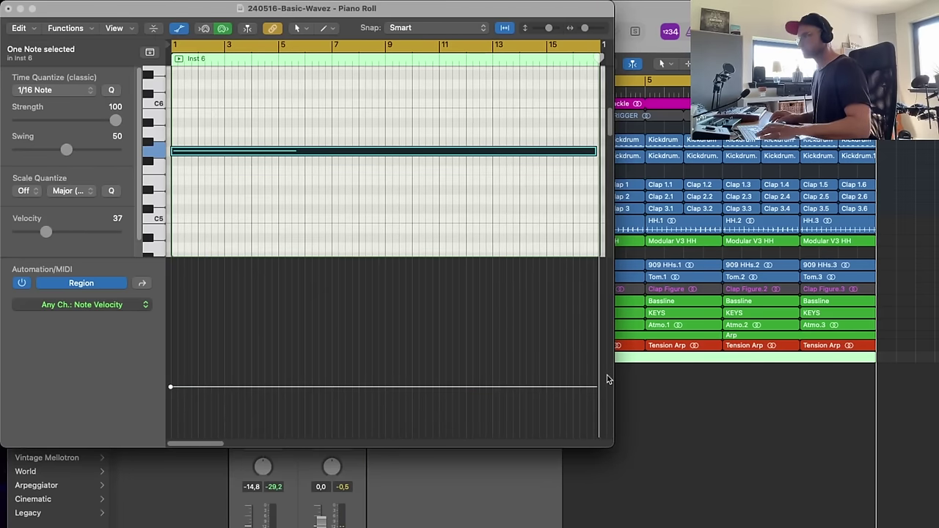
{"action": "left_click", "coordinate": [8, 9]}
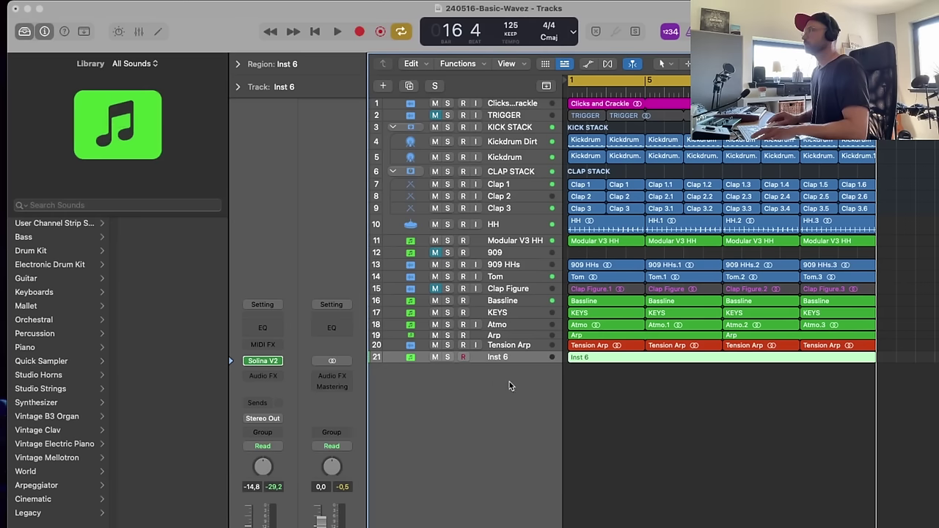
- Rename the Solina V2 track as Hi String and name its recorded region after the track
{"action": "left_click", "coordinate": [523, 361]}
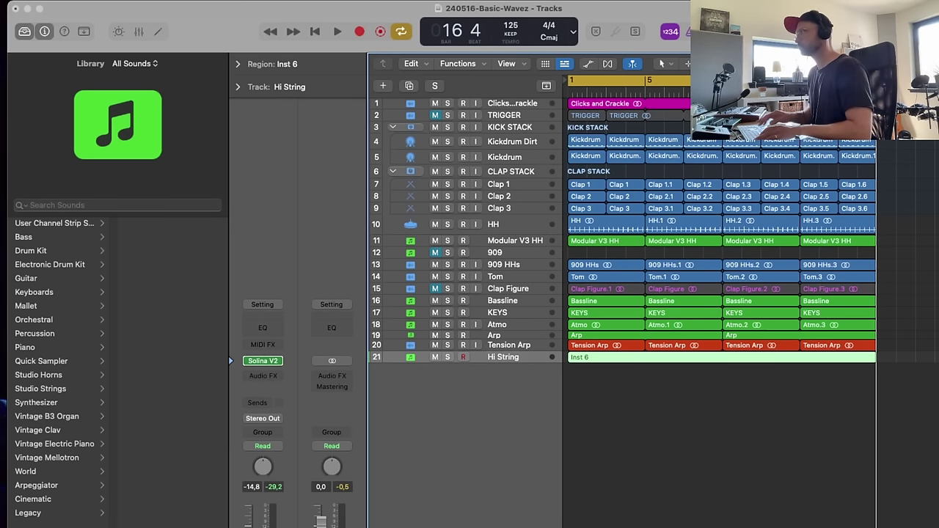
{"action": "left_click", "coordinate": [578, 401]}
{"action": "left_click", "coordinate": [548, 345]}
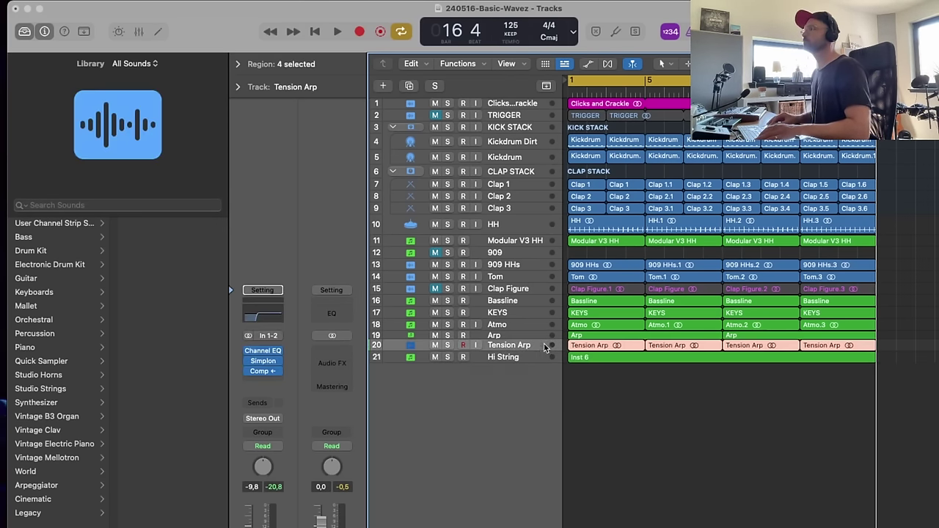
{"action": "left_click", "coordinate": [541, 357]}
{"action": "left_click", "coordinate": [573, 369]}
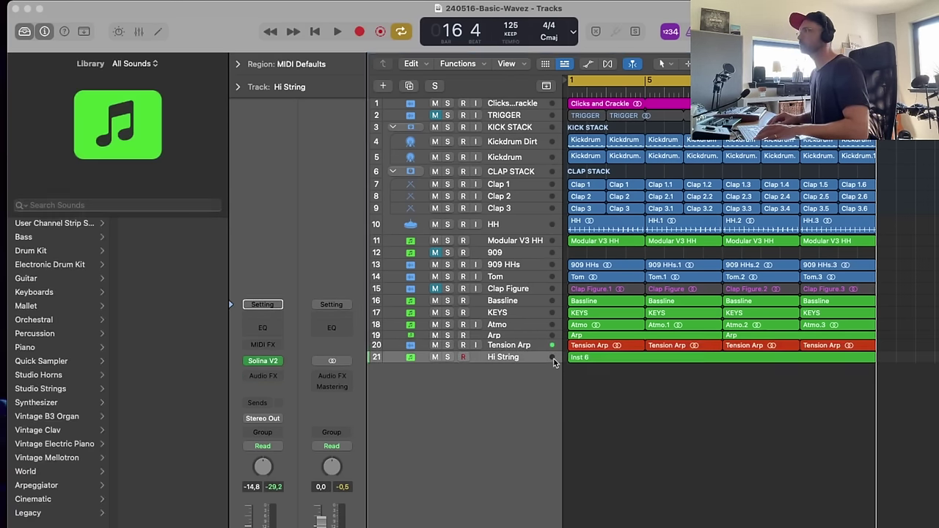
{"action": "left_click", "coordinate": [537, 357]}
{"action": "key", "text": "alt+shift+n"}
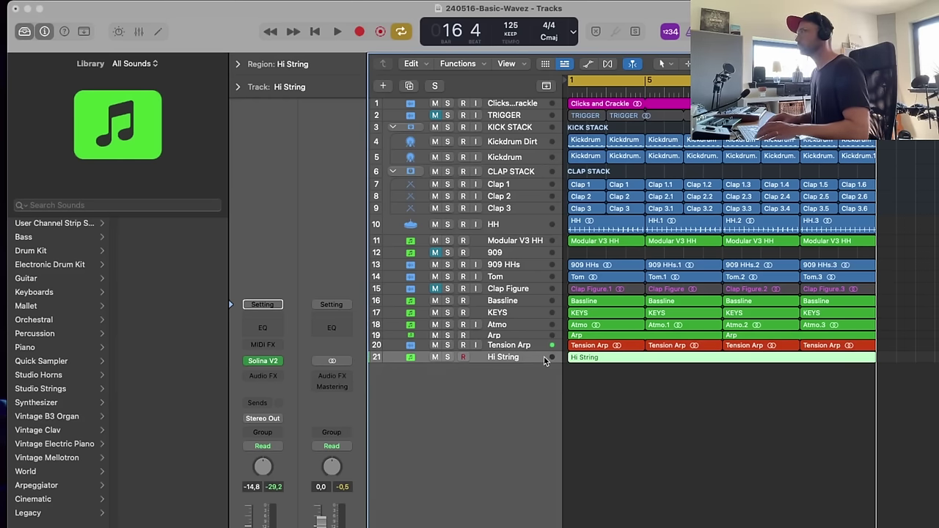
- Insert a stereo Compressor on Hi String with the SIDECHAIN preset and Audio 1 as side-chain source, and adjust its threshold
{"action": "key", "text": "space"}
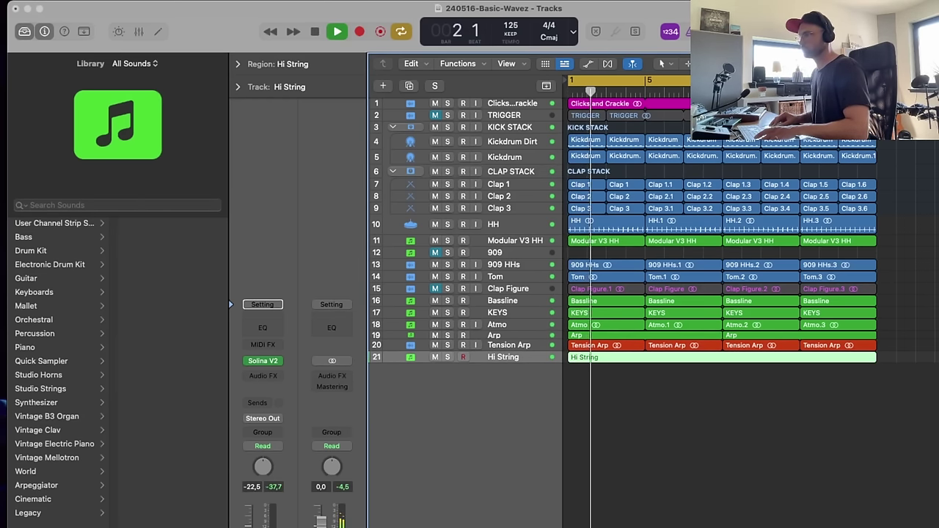
{"action": "left_click", "coordinate": [265, 376]}
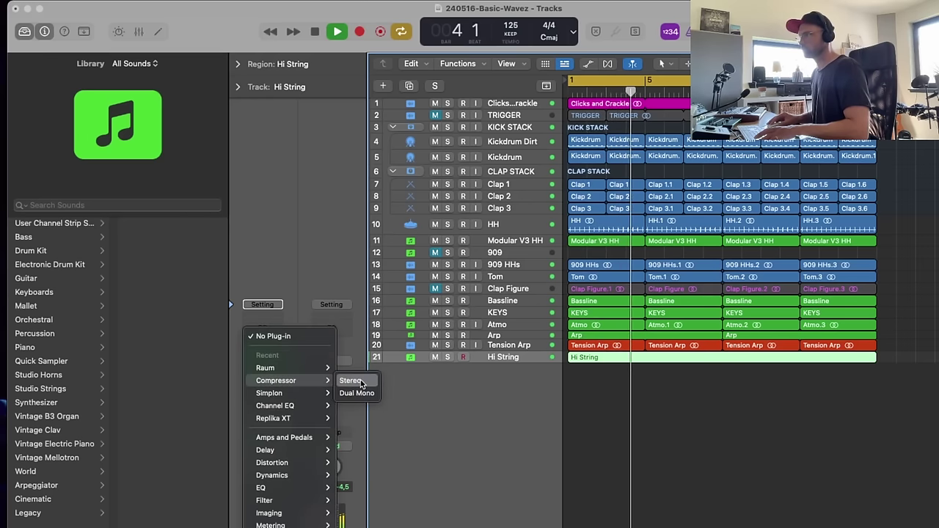
{"action": "left_click", "coordinate": [356, 380]}
{"action": "left_click", "coordinate": [497, 174]}
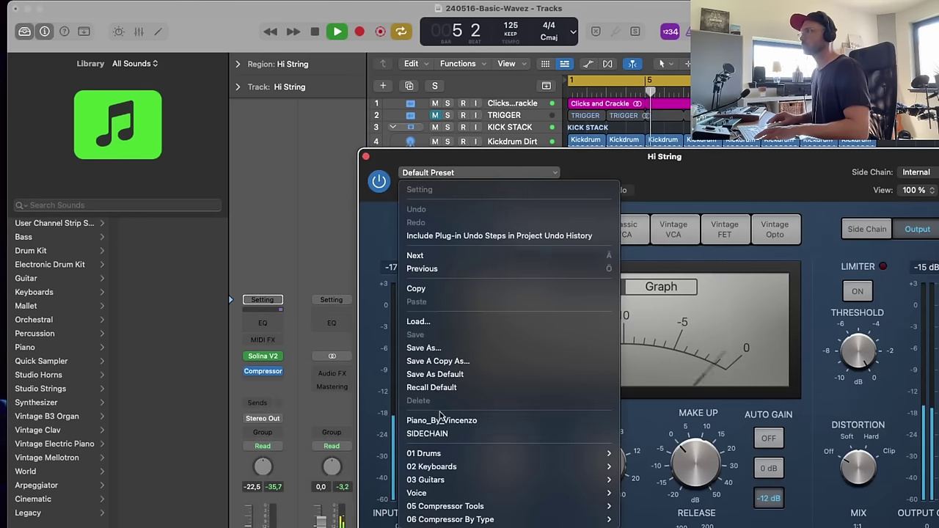
{"action": "left_click", "coordinate": [430, 433]}
{"action": "left_click", "coordinate": [916, 171]}
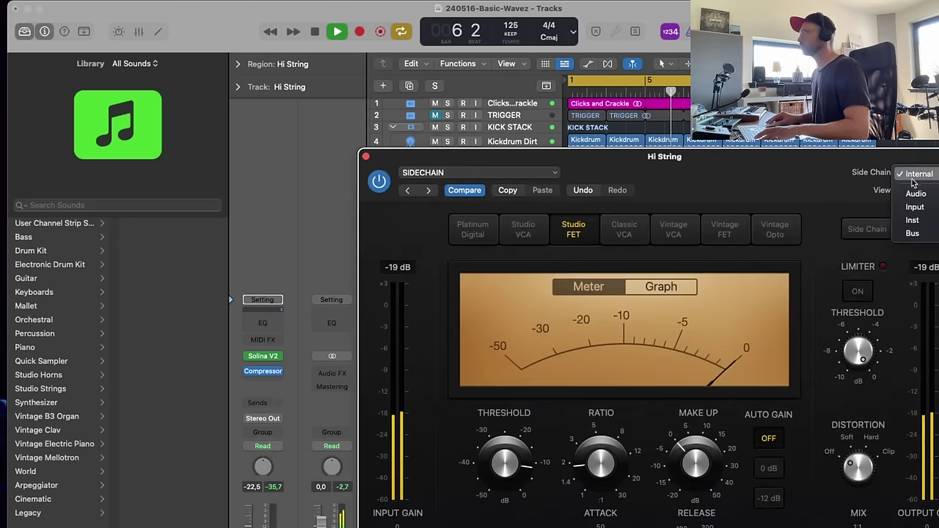
{"action": "mouse_move", "coordinate": [506, 460]}
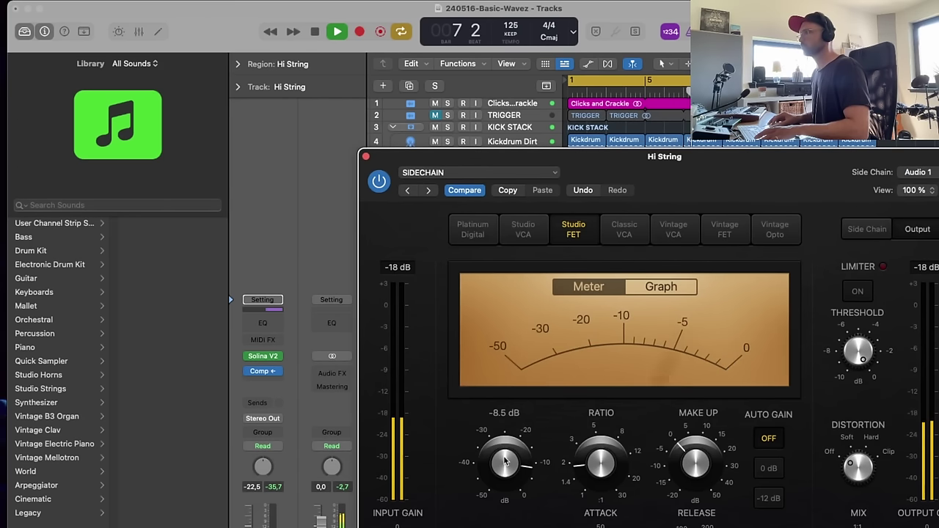
{"action": "left_click_drag", "start_coordinate": [504, 462], "coordinate": [508, 441]}
{"action": "left_click", "coordinate": [366, 156]}
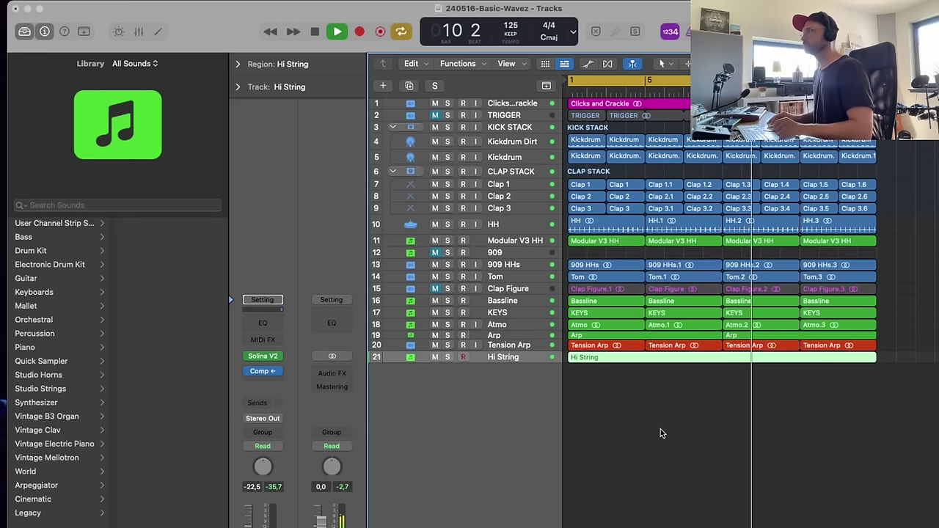
- Deselect the Hi String region, listen to the compressed strings in the mix and stop playback
{"action": "left_click", "coordinate": [660, 430]}
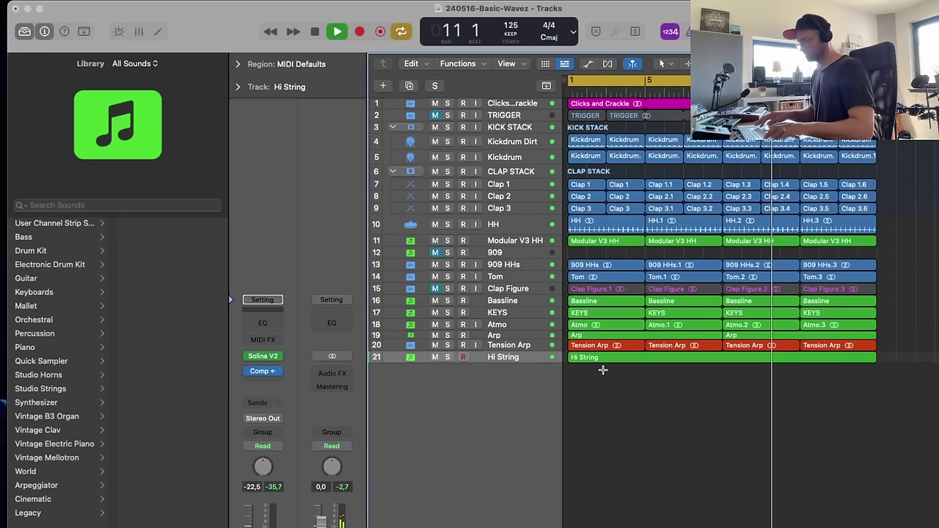
{"action": "key", "text": "super+Left"}
{"action": "key", "text": "super+Up"}
{"action": "scroll", "coordinate": [604, 374], "scroll_direction": "down", "scroll_amount": 2}
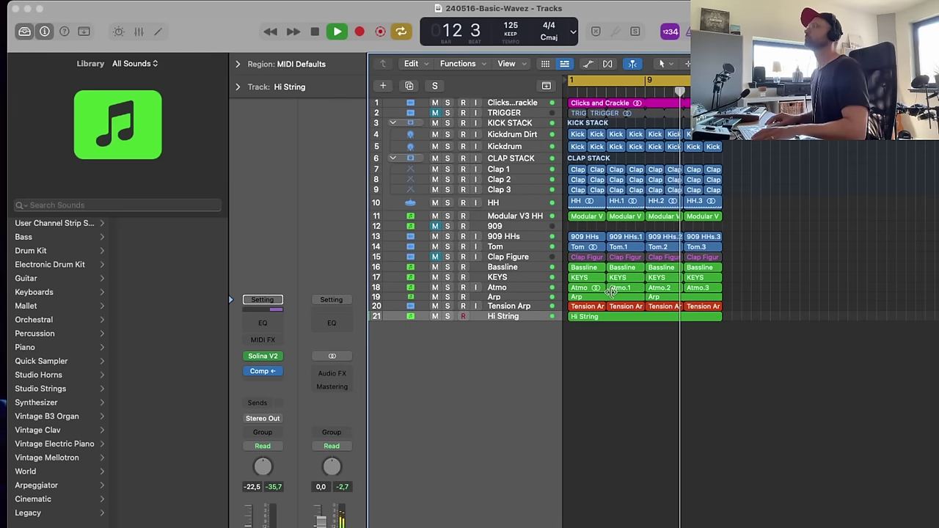
{"action": "key", "text": "space"}
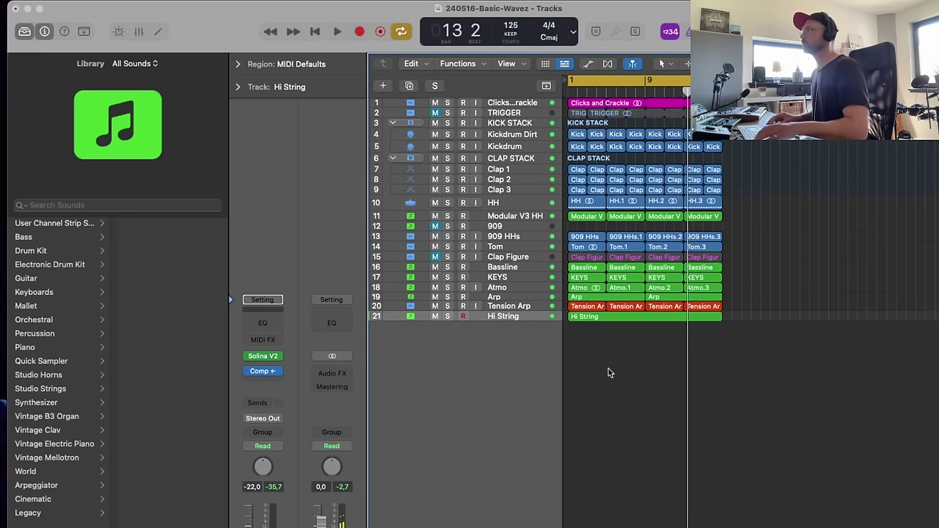
- Show the track automation again and zoom the arrangement out until every track fits with empty bars after the loop
{"action": "scroll", "coordinate": [576, 341], "scroll_direction": "up", "scroll_amount": 3}
{"action": "key", "text": "a"}
{"action": "scroll", "coordinate": [576, 341], "scroll_direction": "down", "scroll_amount": 1}
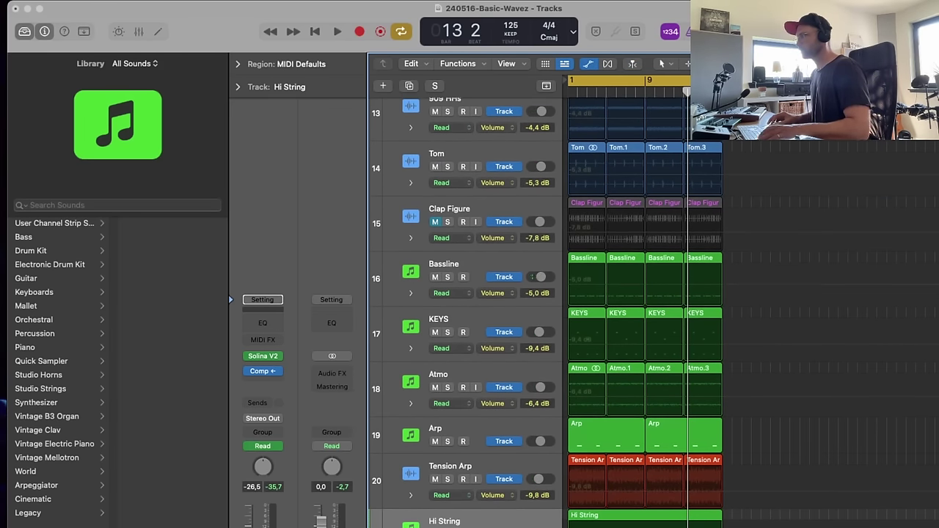
{"action": "key", "text": "super+Left"}
{"action": "key", "text": "super+Left"}
{"action": "key", "text": "super+Up"}
{"action": "key", "text": "super+Up"}
{"action": "key", "text": "super+Up"}
{"action": "key", "text": "super+Up"}
{"action": "key", "text": "super+Up"}
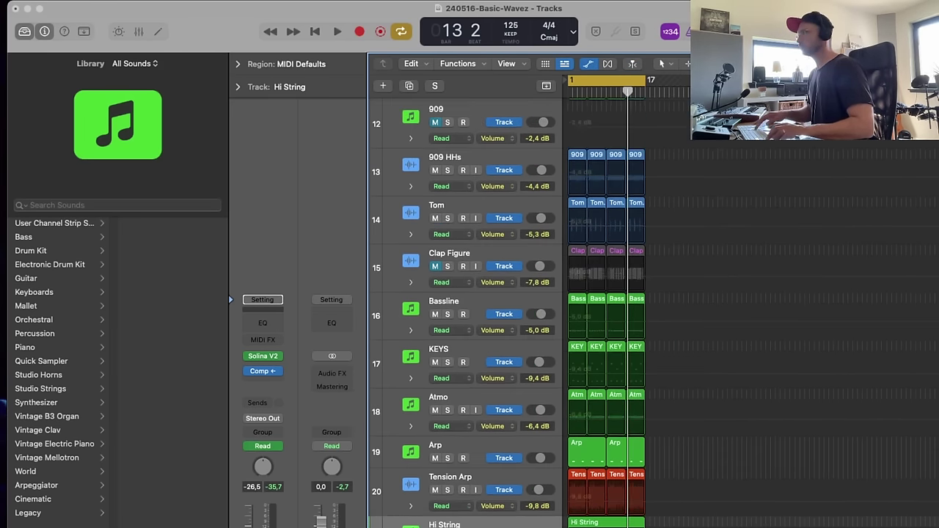
{"action": "scroll", "coordinate": [602, 293], "scroll_direction": "down", "scroll_amount": 5}
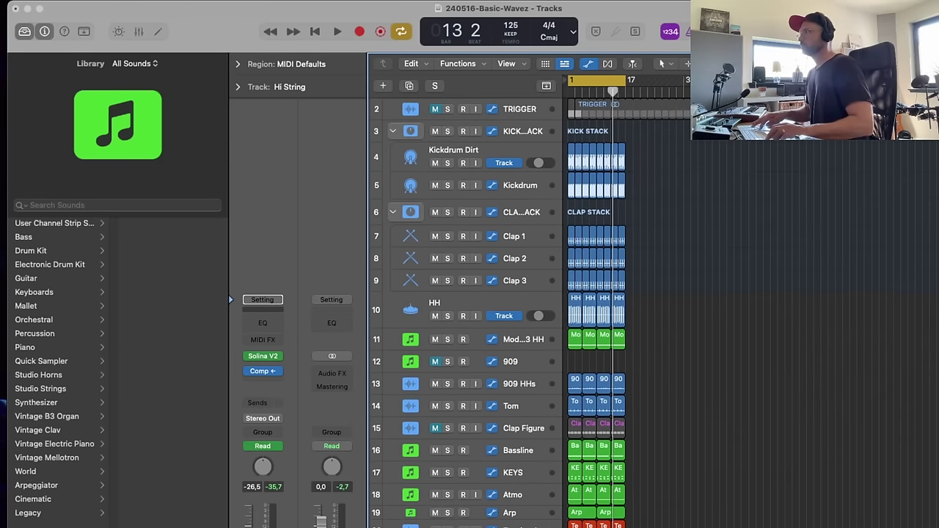
{"action": "scroll", "coordinate": [591, 287], "scroll_direction": "down", "scroll_amount": 6}
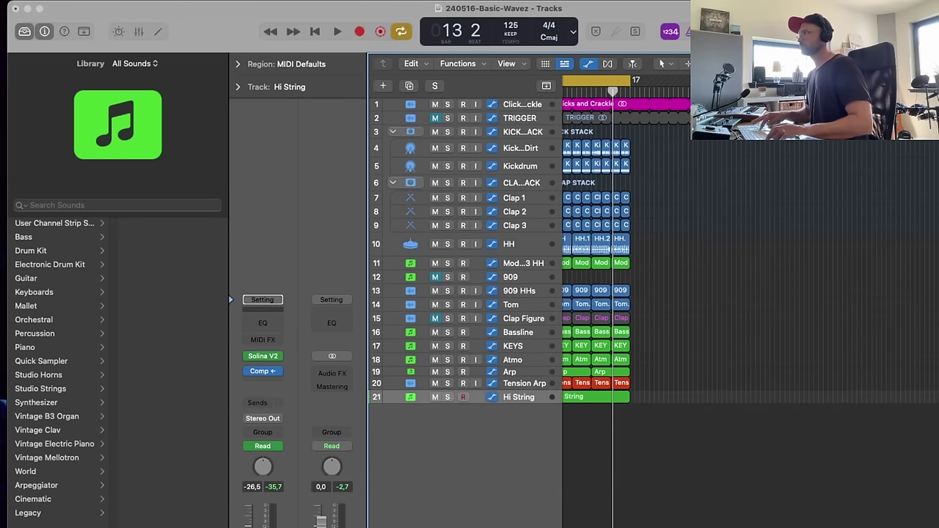
- Copy the kick, clap and HH regions of the 16-bar loop repeatedly along the timeline from bar 17 onward
{"action": "scroll", "coordinate": [602, 294], "scroll_direction": "up", "scroll_amount": 2}
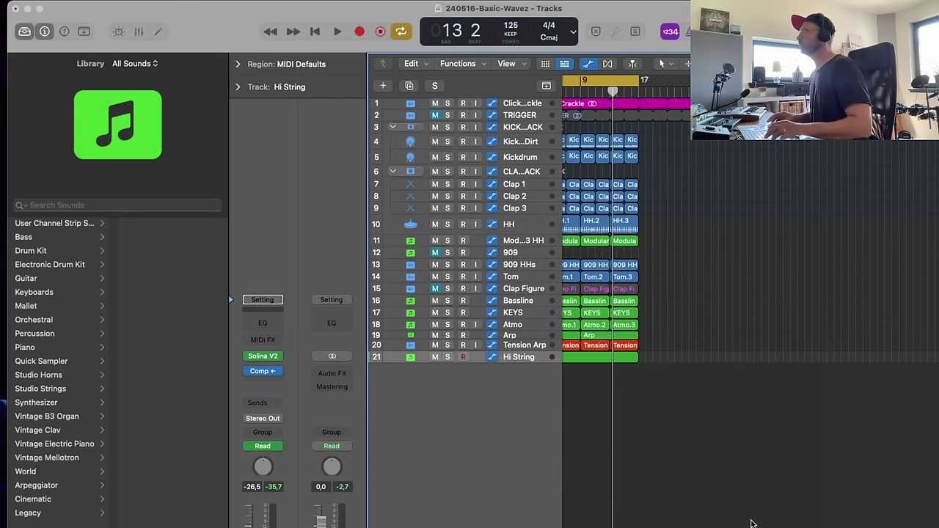
{"action": "scroll", "coordinate": [713, 360], "scroll_direction": "left", "scroll_amount": 5}
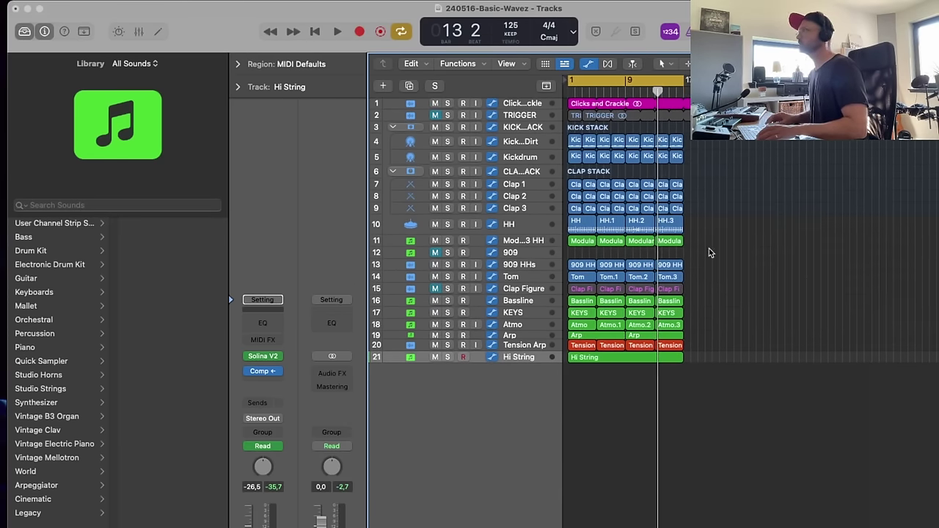
{"action": "left_click_drag", "start_coordinate": [704, 129], "coordinate": [577, 155]}
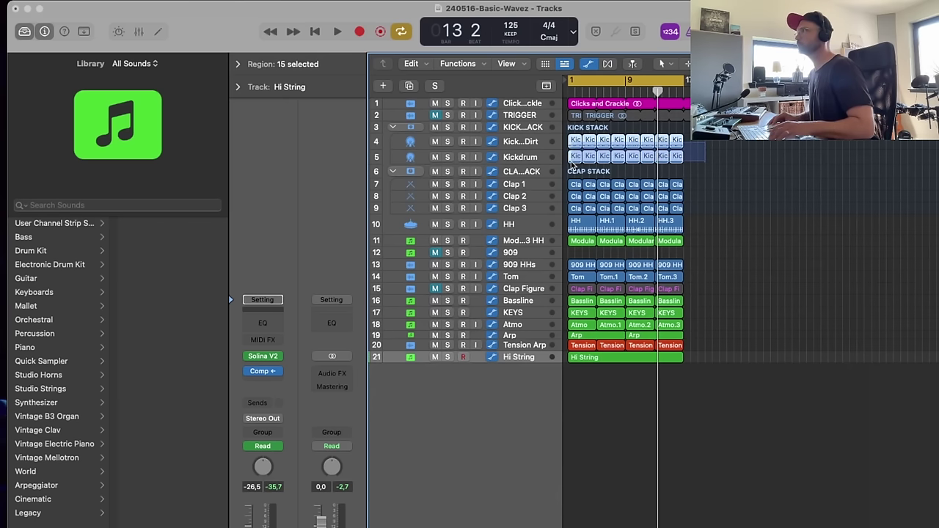
{"action": "left_click_drag", "start_coordinate": [703, 129], "coordinate": [691, 225]}
{"action": "left_click_drag", "start_coordinate": [824, 136], "coordinate": [819, 233]}
- Move the four Modular V3 HH regions 16 bars later to bar 17, together with their track automation
{"action": "mouse_move", "coordinate": [701, 246]}
{"action": "left_mouse_down"}
{"action": "mouse_move", "coordinate": [586, 243]}
{"action": "mouse_move", "coordinate": [706, 241]}
{"action": "mouse_move", "coordinate": [690, 253]}
{"action": "left_mouse_up"}
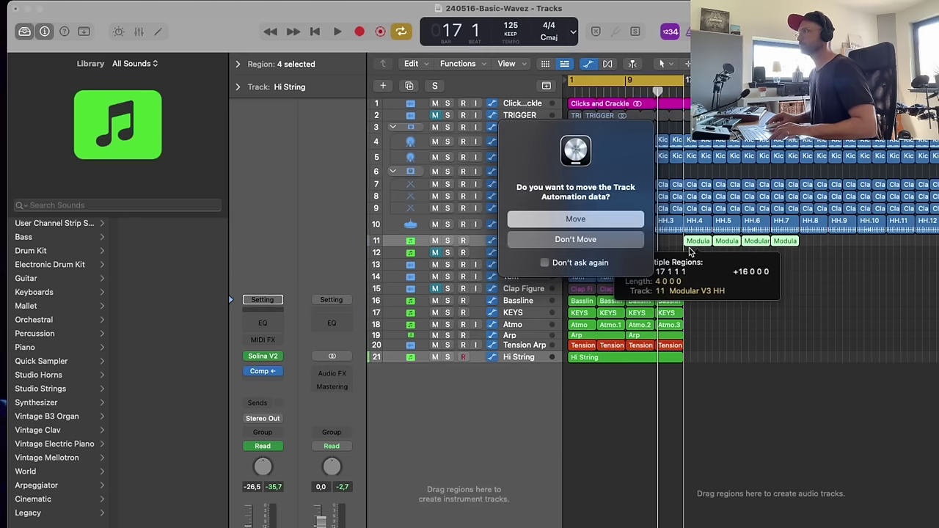
{"action": "left_click", "coordinate": [615, 220]}
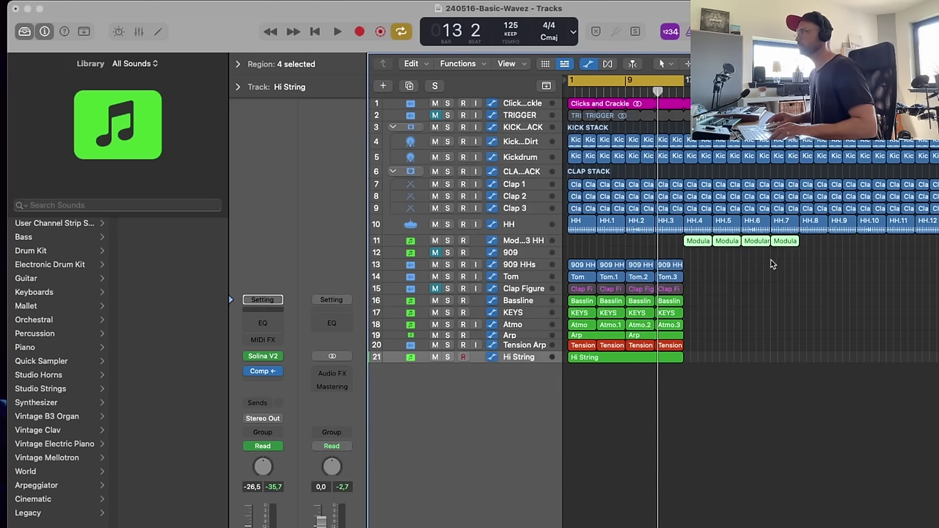
- Copy the 909 HHs and Tom regions repeatedly past bar 17 and move both tracks directly below HH
{"action": "left_click_drag", "start_coordinate": [711, 259], "coordinate": [698, 284]}
{"action": "left_click_drag", "start_coordinate": [811, 262], "coordinate": [777, 283]}
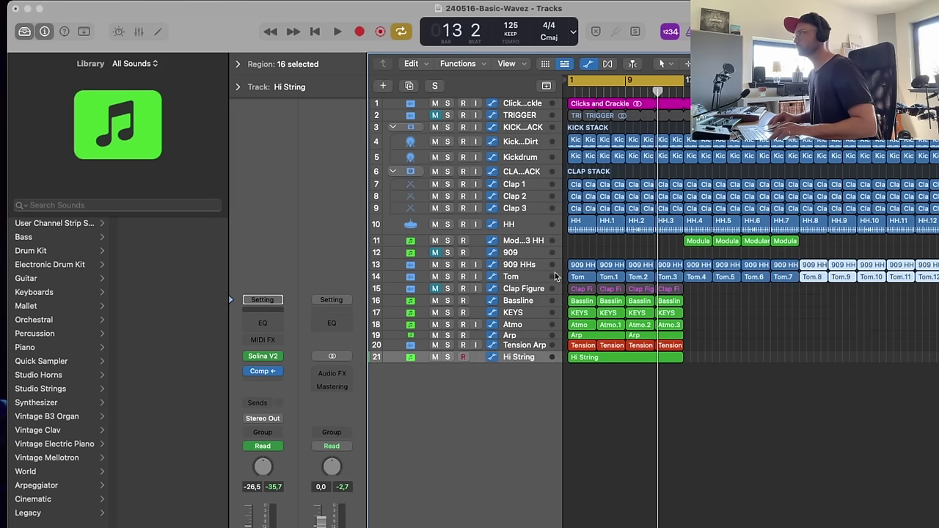
{"action": "left_click", "coordinate": [541, 269]}
{"action": "left_click_drag", "start_coordinate": [541, 269], "coordinate": [572, 247]}
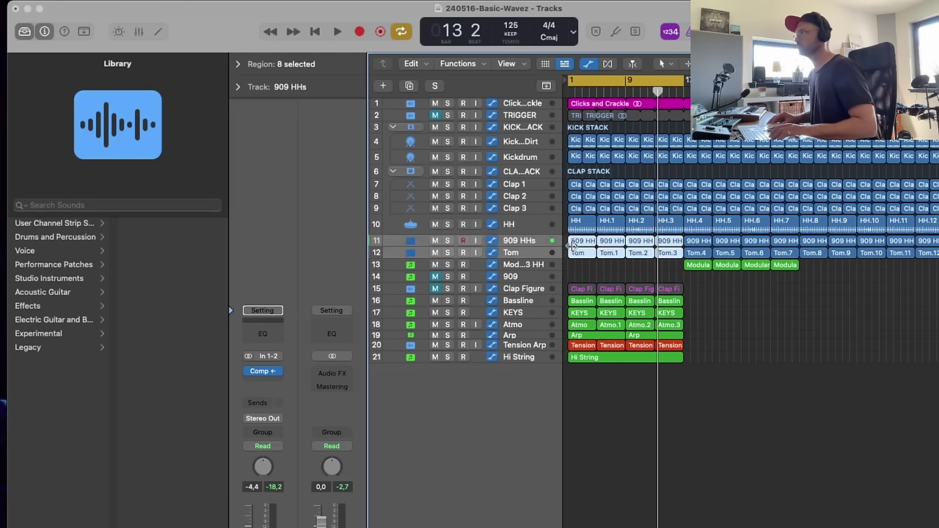
{"action": "left_click", "coordinate": [631, 281]}
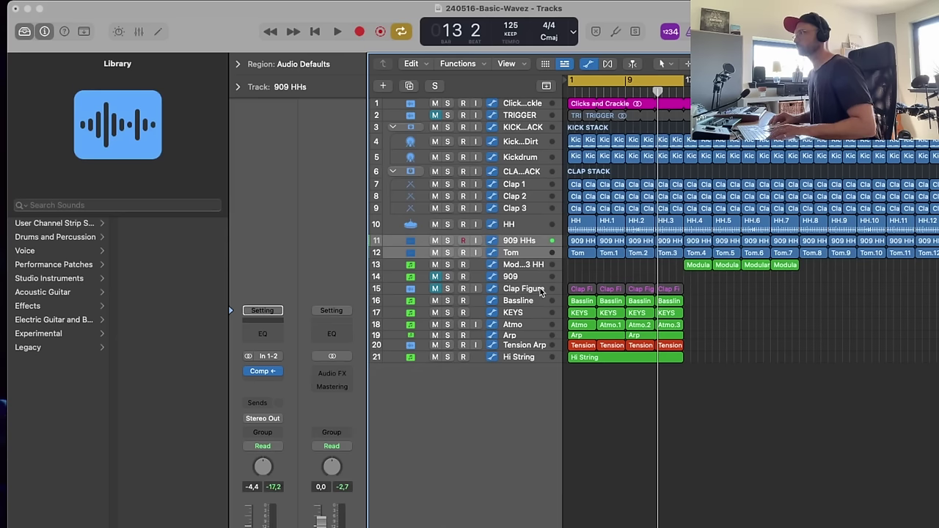
- Move the Clap Figure track directly below Modular V3 HH and copy its four regions to bar 17
{"action": "left_click", "coordinate": [541, 290]}
{"action": "left_click_drag", "start_coordinate": [534, 291], "coordinate": [536, 273]}
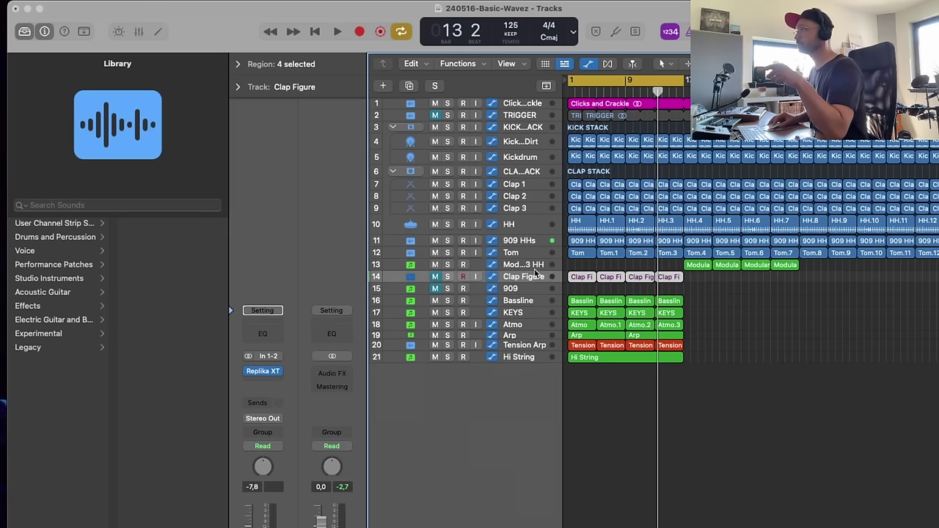
{"action": "left_click_drag", "start_coordinate": [700, 278], "coordinate": [680, 283]}
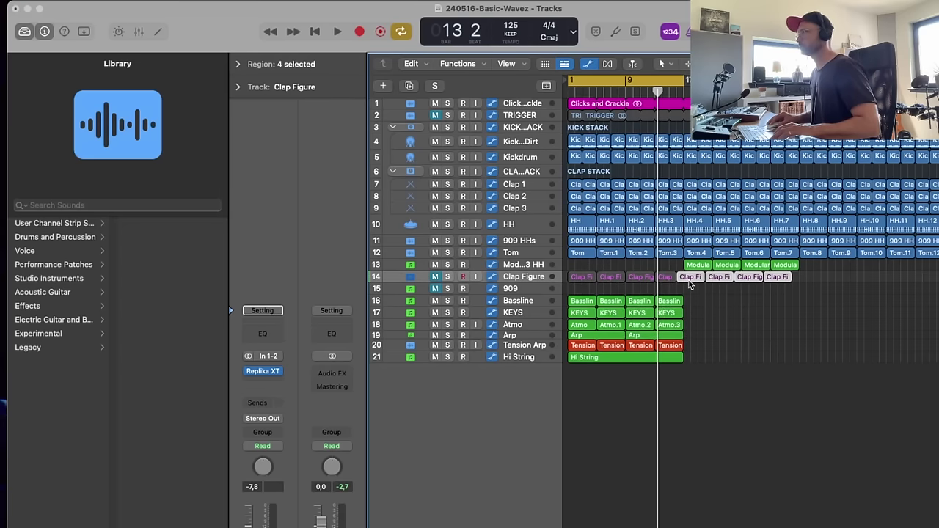
{"action": "key", "text": "super+z"}
{"action": "left_click_drag", "start_coordinate": [581, 277], "coordinate": [705, 284]}
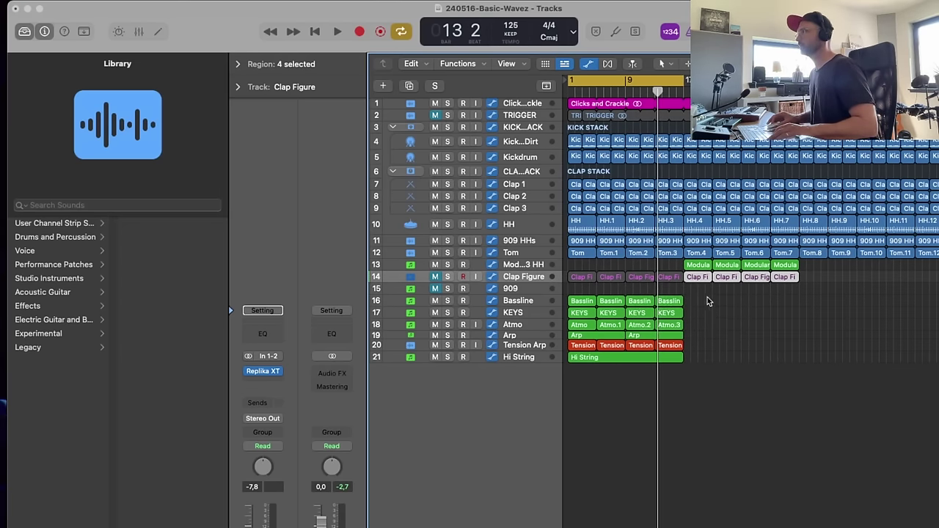
- Copy the Bassline, KEYS, Atmo, Arp, Tension Arp and Hi String regions to bars 17 and 33, including their automation
{"action": "left_click_drag", "start_coordinate": [708, 300], "coordinate": [816, 359]}
{"action": "left_click", "coordinate": [608, 214]}
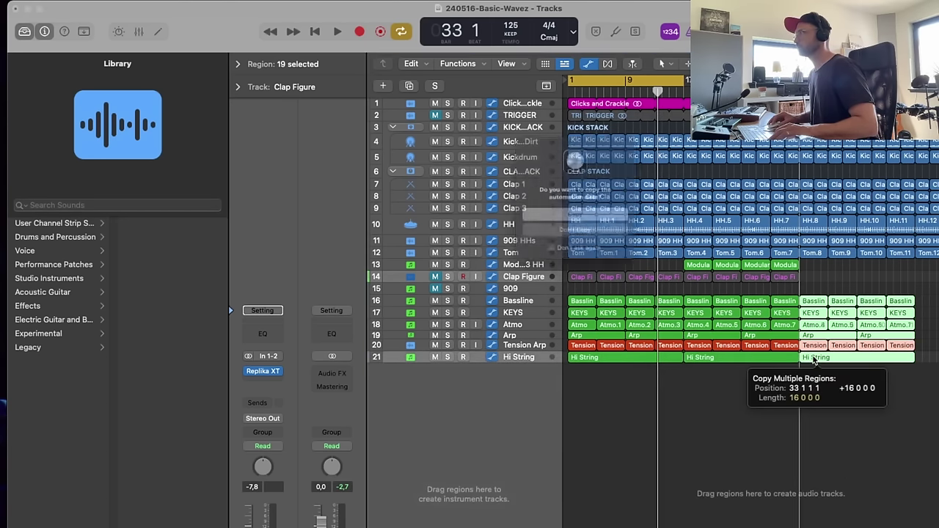
{"action": "left_click", "coordinate": [609, 221]}
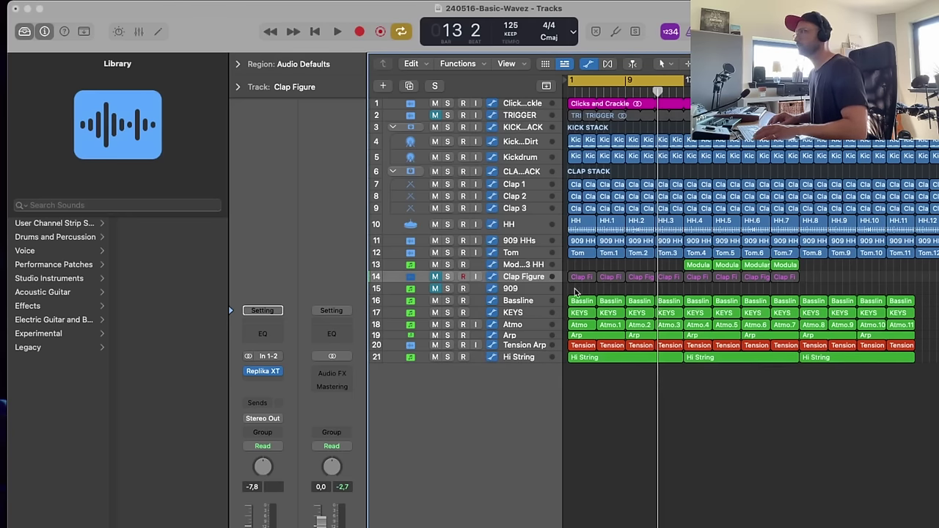
- Unmute the Clap Figure track and mute its eight regions individually instead
{"action": "left_click", "coordinate": [439, 277]}
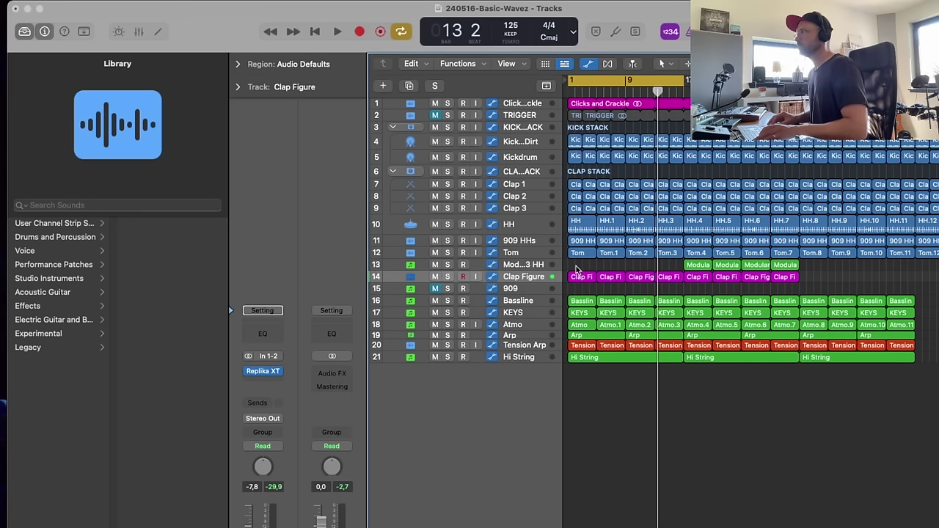
{"action": "left_click_drag", "start_coordinate": [576, 266], "coordinate": [662, 279]}
{"action": "key", "text": "ctrl+m"}
{"action": "left_click_drag", "start_coordinate": [811, 279], "coordinate": [695, 287]}
{"action": "key", "text": "ctrl+m"}
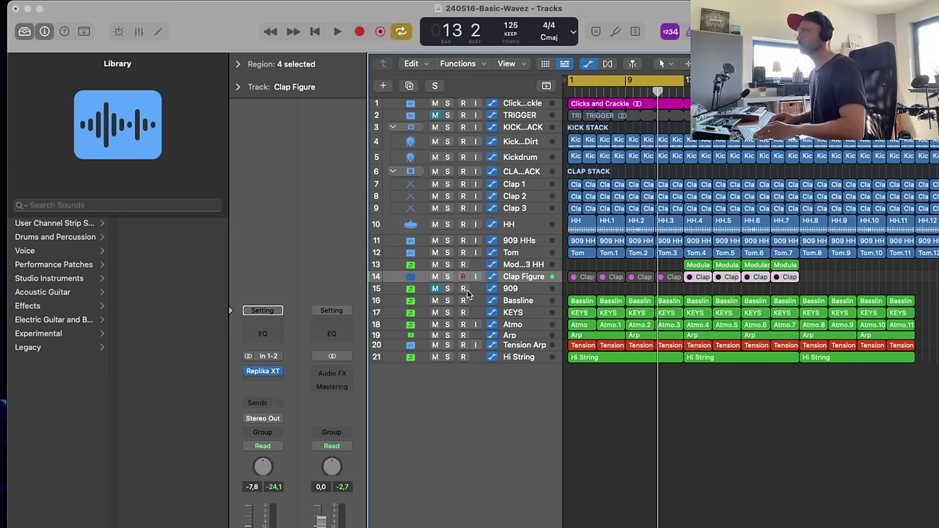
- Move the muted 909 and TRIGGER tracks above Clicks and Crackle at the head of the track list
{"action": "scroll", "coordinate": [506, 117], "scroll_direction": "down", "scroll_amount": 1}
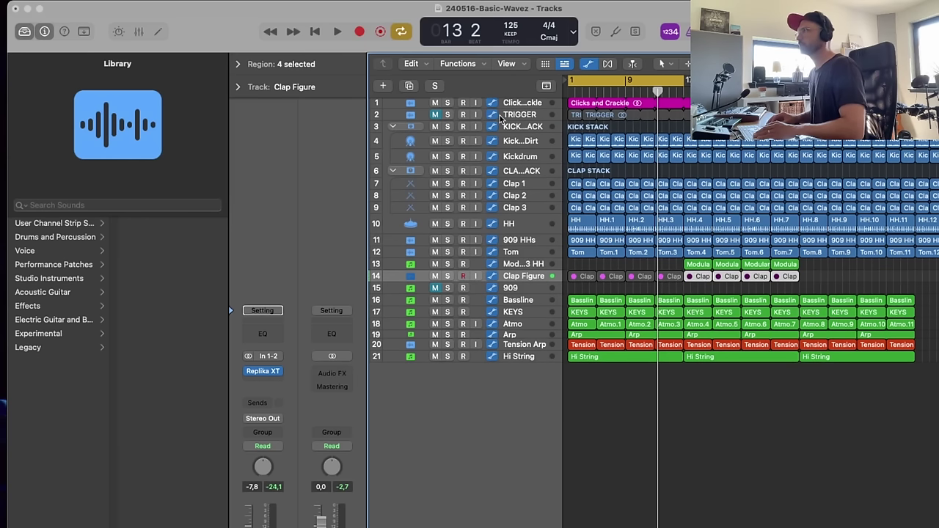
{"action": "scroll", "coordinate": [525, 224], "scroll_direction": "up", "scroll_amount": 1}
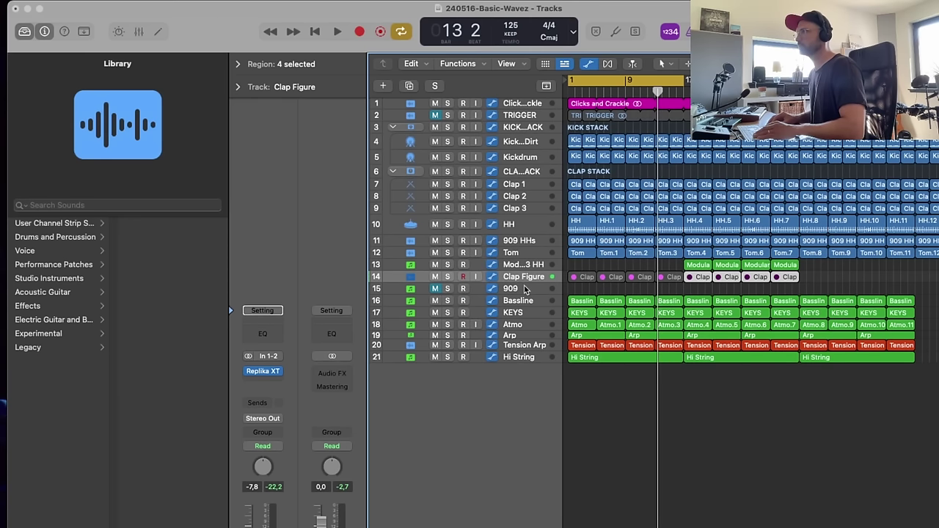
{"action": "left_click_drag", "start_coordinate": [528, 291], "coordinate": [512, 132]}
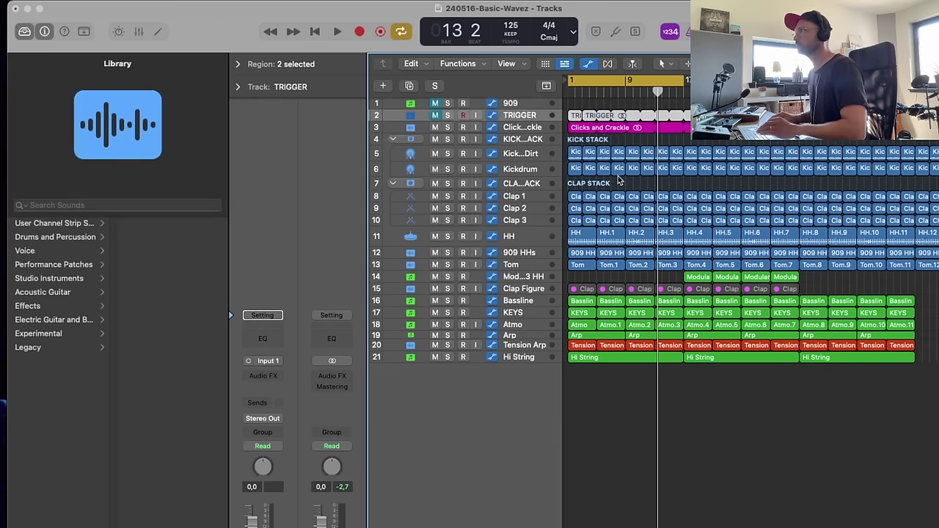
{"action": "left_click", "coordinate": [636, 141]}
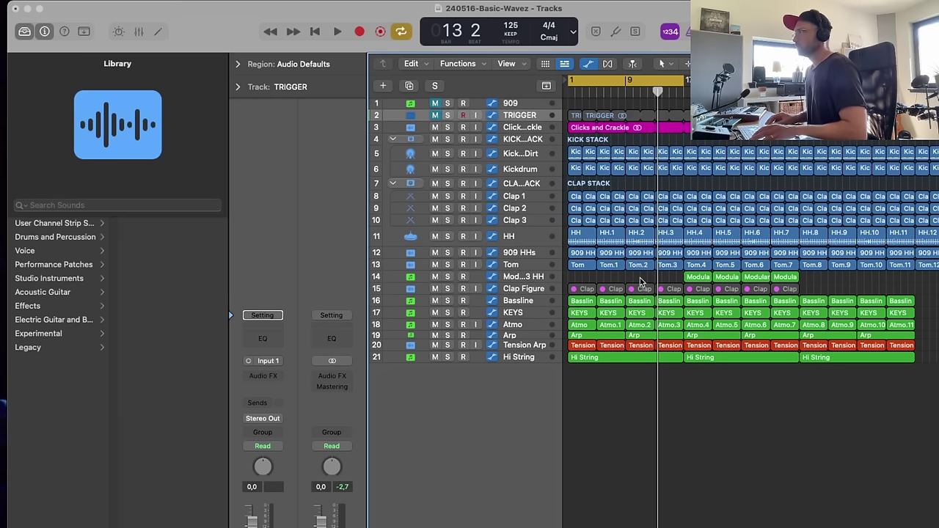
- Play the arrangement from bar 1 for about a bar and stop playback
{"action": "scroll", "coordinate": [622, 282], "scroll_direction": "right", "scroll_amount": 1}
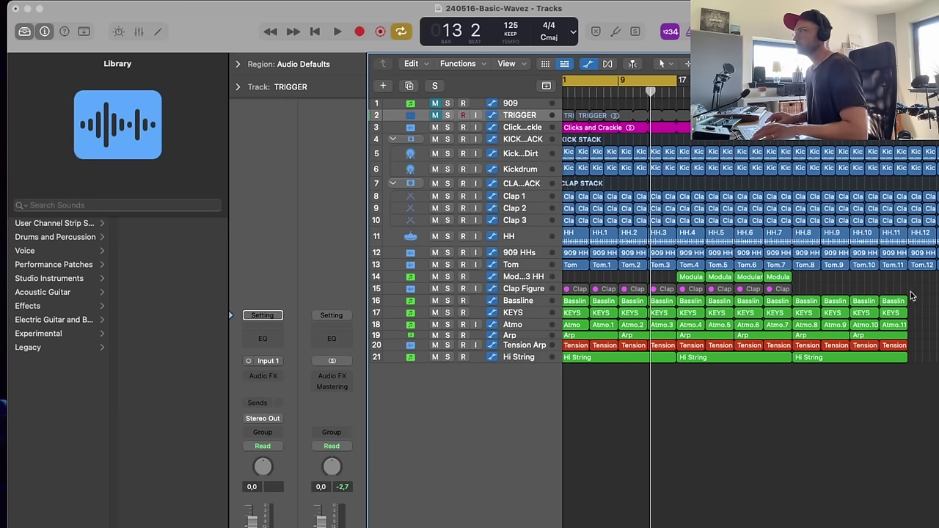
{"action": "left_click_drag", "start_coordinate": [676, 80], "coordinate": [905, 144]}
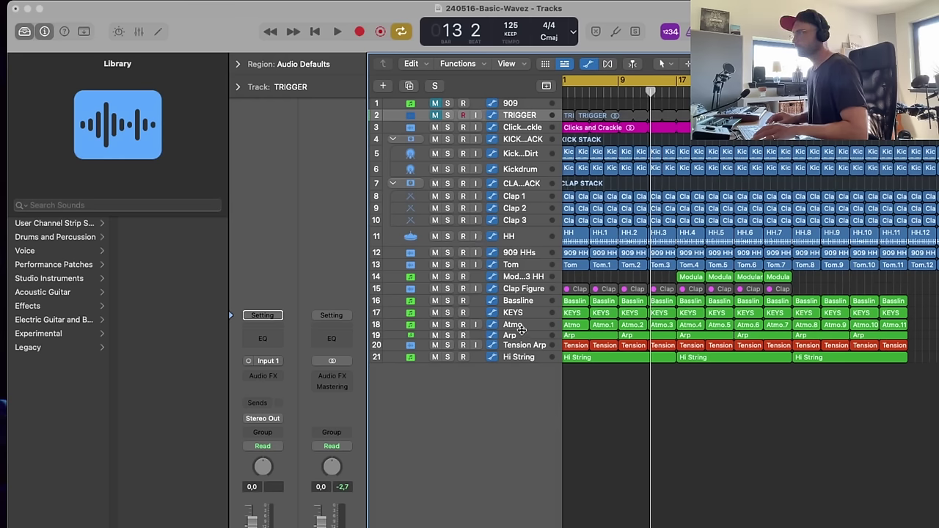
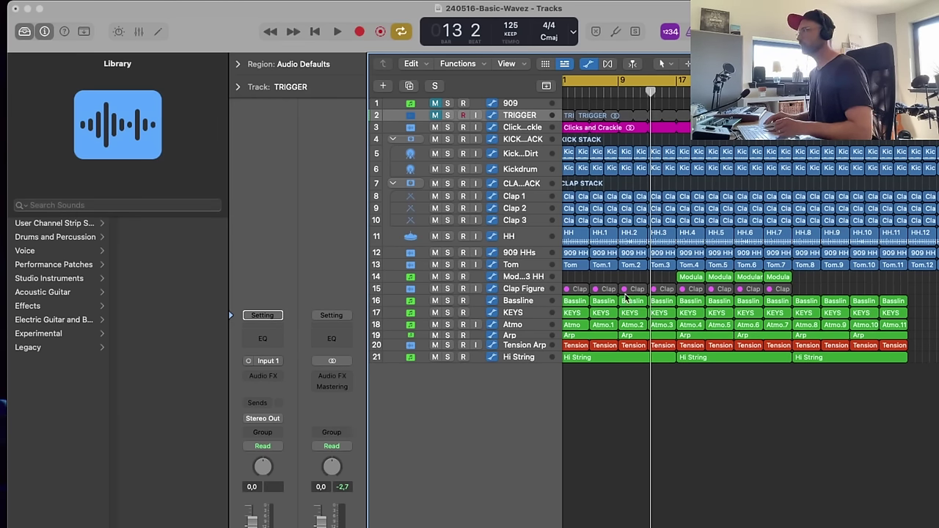
{"action": "key", "text": "Return"}
{"action": "key", "text": "space"}
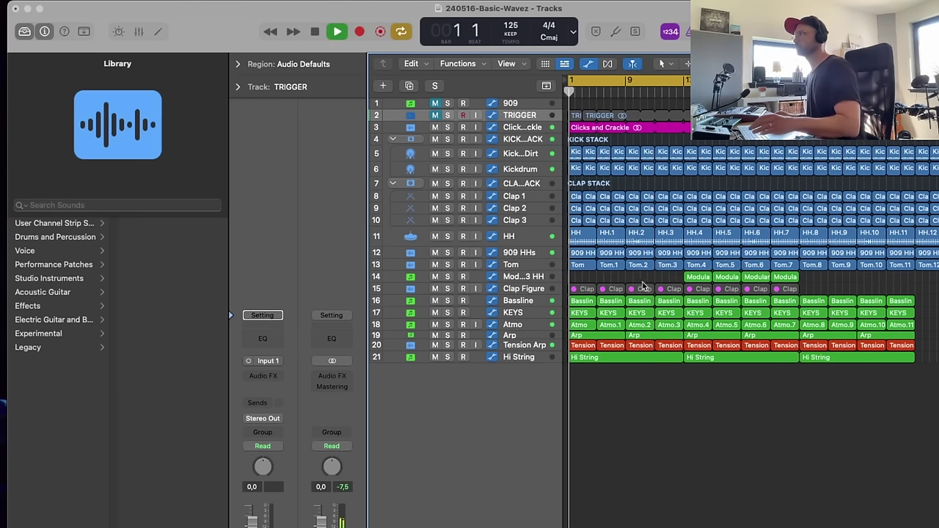
{"action": "key", "text": "space"}
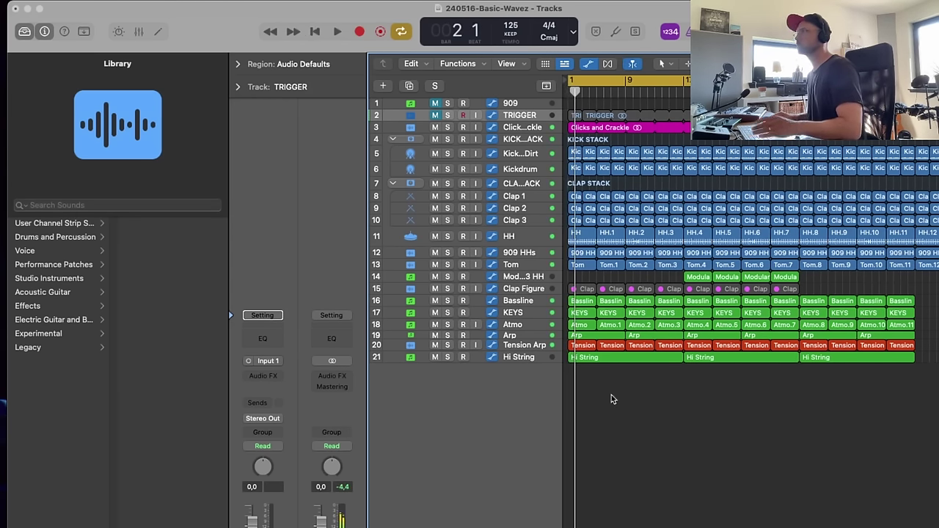
- Mute the first two Hi String regions, covering bars 1 to 32
{"action": "left_click", "coordinate": [582, 360]}
{"action": "key", "text": "m"}
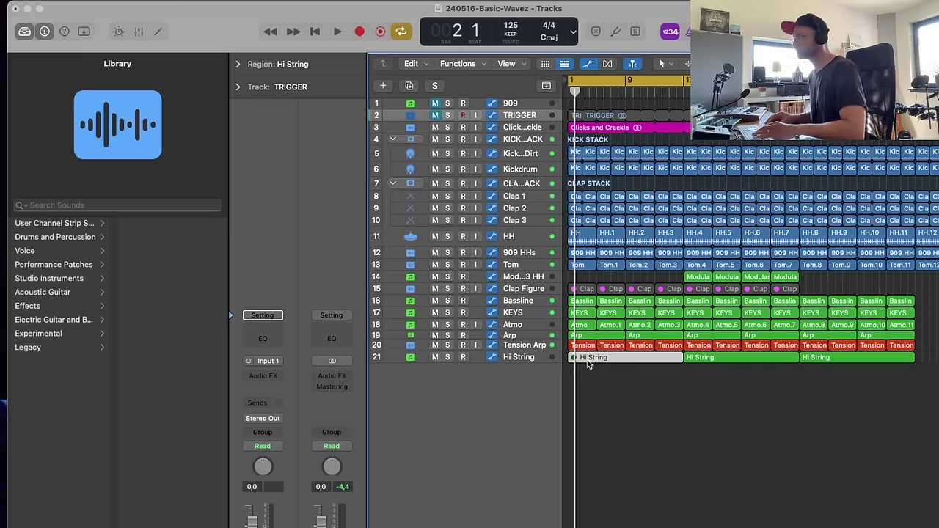
{"action": "left_click", "coordinate": [702, 361]}
{"action": "key", "text": "m"}
- Mute the first eight Tension Arp regions so the part enters at bar 33
{"action": "left_click", "coordinate": [578, 349]}
{"action": "key", "text": "m"}
{"action": "left_click", "coordinate": [611, 349]}
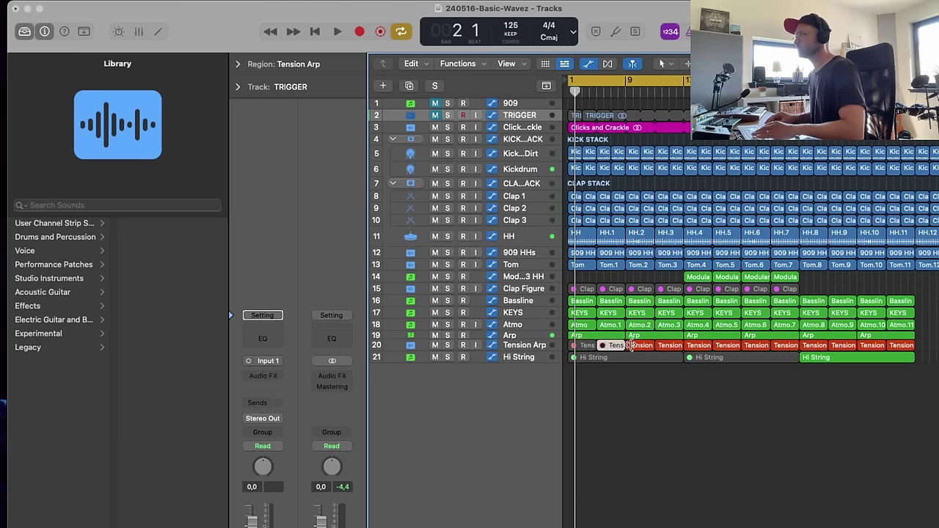
{"action": "key", "text": "m"}
{"action": "left_click", "coordinate": [641, 349]}
{"action": "key", "text": "m"}
{"action": "left_click", "coordinate": [669, 349]}
{"action": "key", "text": "m"}
{"action": "left_click", "coordinate": [699, 349]}
{"action": "key", "text": "m"}
{"action": "left_click", "coordinate": [756, 347]}
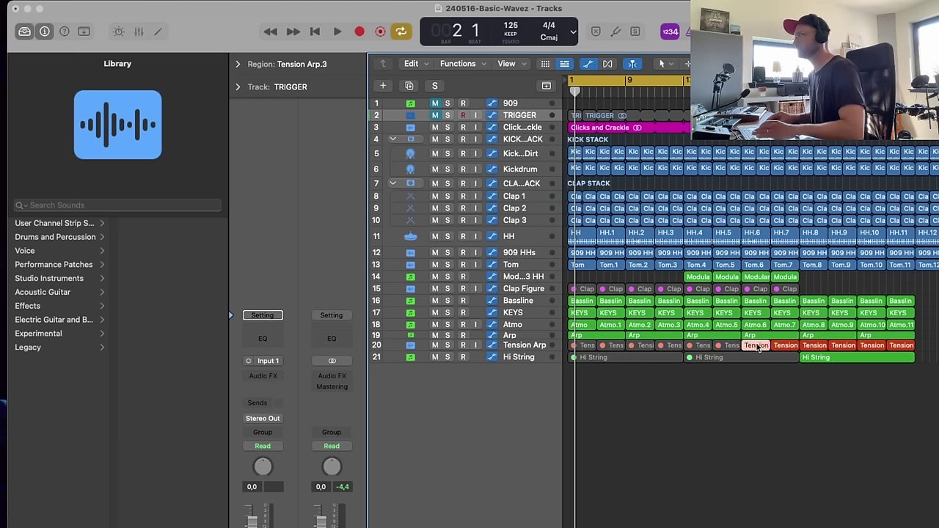
{"action": "key", "text": "m"}
{"action": "left_click", "coordinate": [785, 349]}
- Mute the first four Arp regions so the part enters at bar 33
{"action": "left_click", "coordinate": [611, 336]}
{"action": "key", "text": "m"}
{"action": "left_click", "coordinate": [690, 335]}
{"action": "key", "text": "m"}
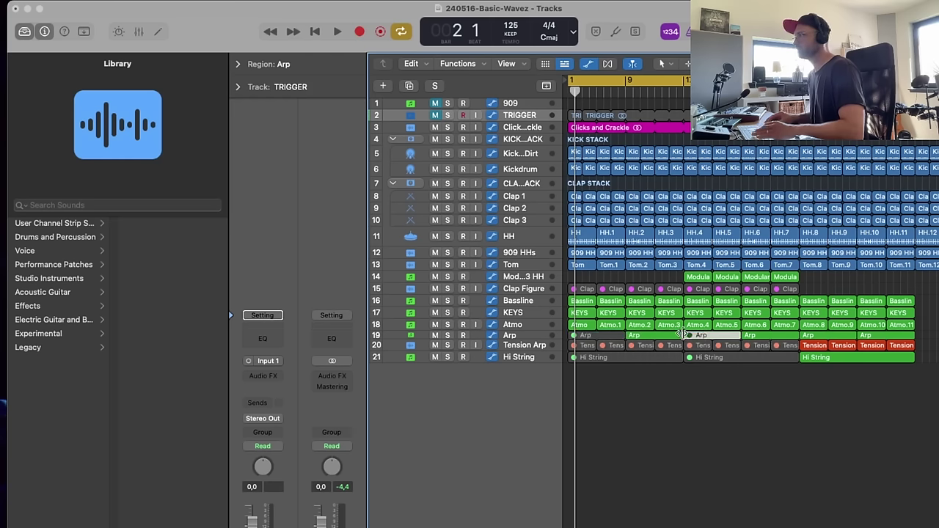
{"action": "left_click", "coordinate": [669, 335]}
{"action": "key", "text": "m"}
{"action": "left_click", "coordinate": [752, 335]}
{"action": "key", "text": "m"}
{"action": "key", "text": "m"}
{"action": "left_click", "coordinate": [816, 338]}
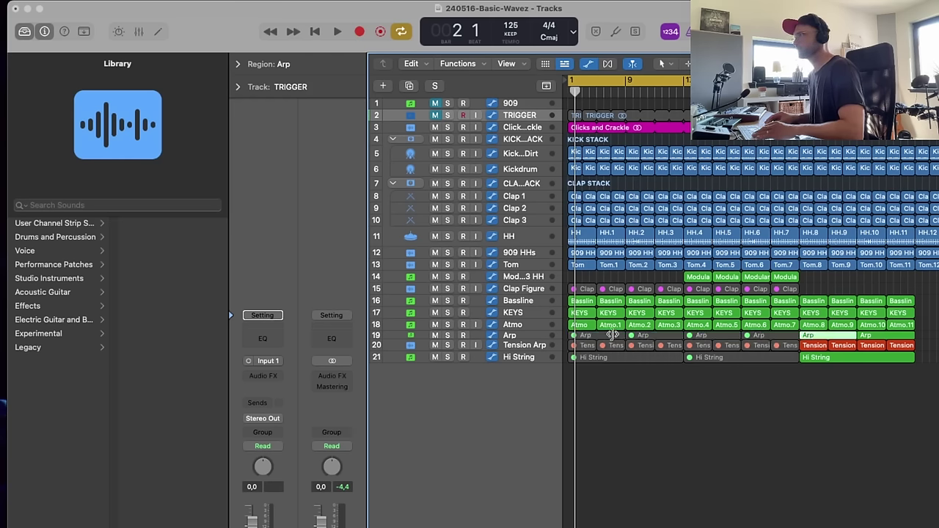
- Mute the first KEYS region and the first 909 HHs region at bar 1
{"action": "left_click", "coordinate": [581, 314]}
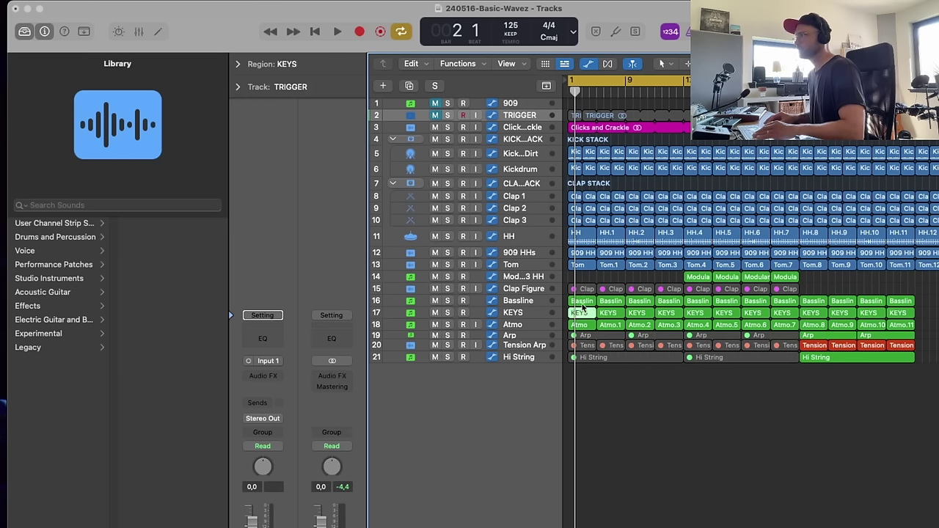
{"action": "left_click", "coordinate": [581, 302]}
{"action": "left_click", "coordinate": [586, 316]}
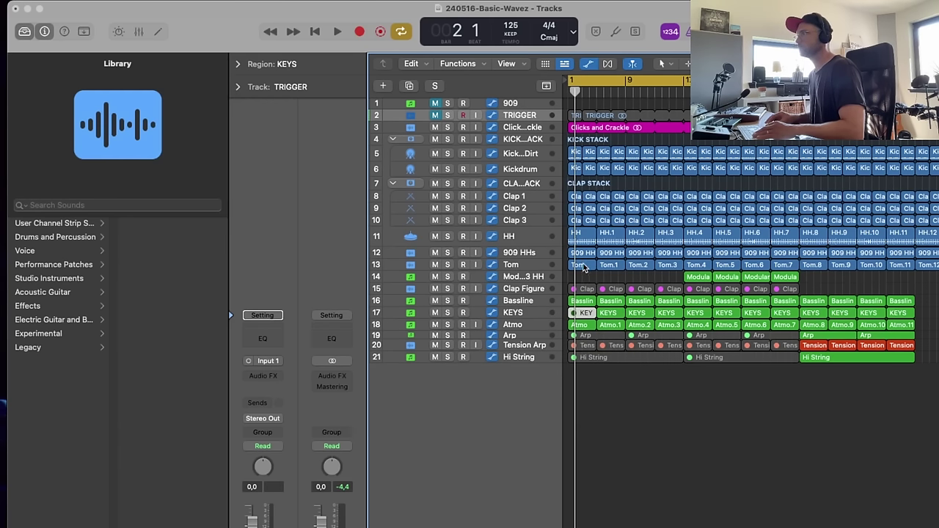
{"action": "left_click", "coordinate": [584, 268]}
{"action": "left_click", "coordinate": [586, 255]}
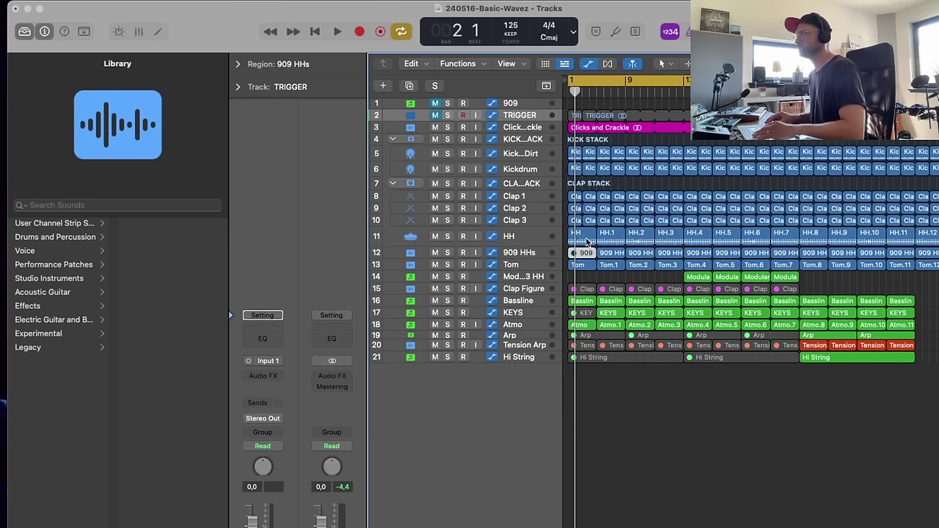
- Hide the track automation and play the opening from bar 1 with all tracks in view
{"action": "key", "text": "z"}
{"action": "key", "text": "a"}
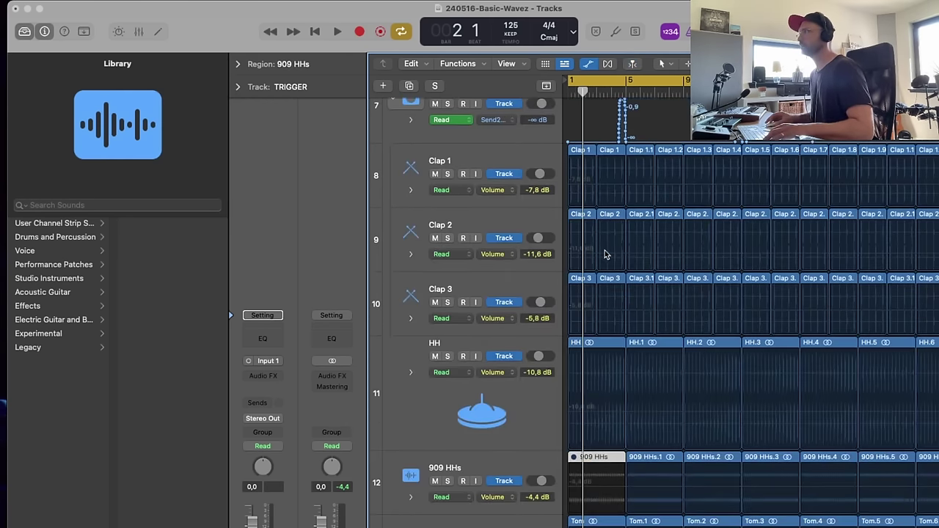
{"action": "key", "text": "space"}
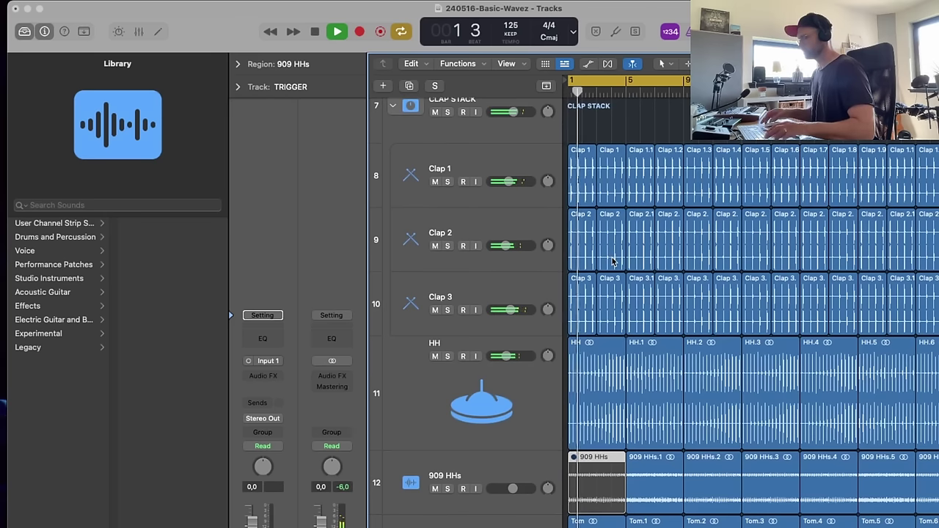
{"action": "scroll", "coordinate": [613, 261], "scroll_direction": "down", "scroll_amount": 5}
{"action": "scroll", "coordinate": [613, 262], "scroll_direction": "down", "scroll_amount": 5}
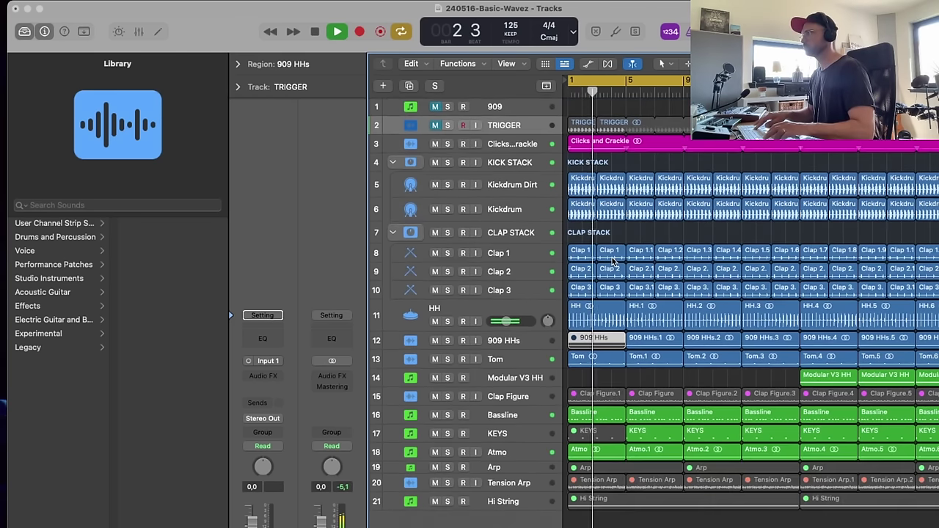
- Mute the Clap 1, Clap 2, Clap 3 and HH regions in bars 1 to 4
{"action": "scroll", "coordinate": [597, 236], "scroll_direction": "right", "scroll_amount": 2}
{"action": "scroll", "coordinate": [598, 236], "scroll_direction": "left", "scroll_amount": 2}
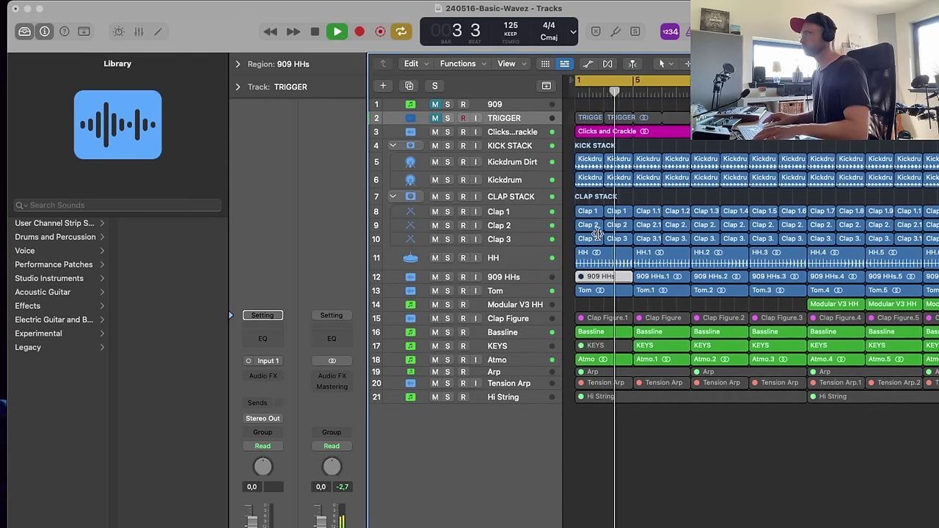
{"action": "key", "text": "space"}
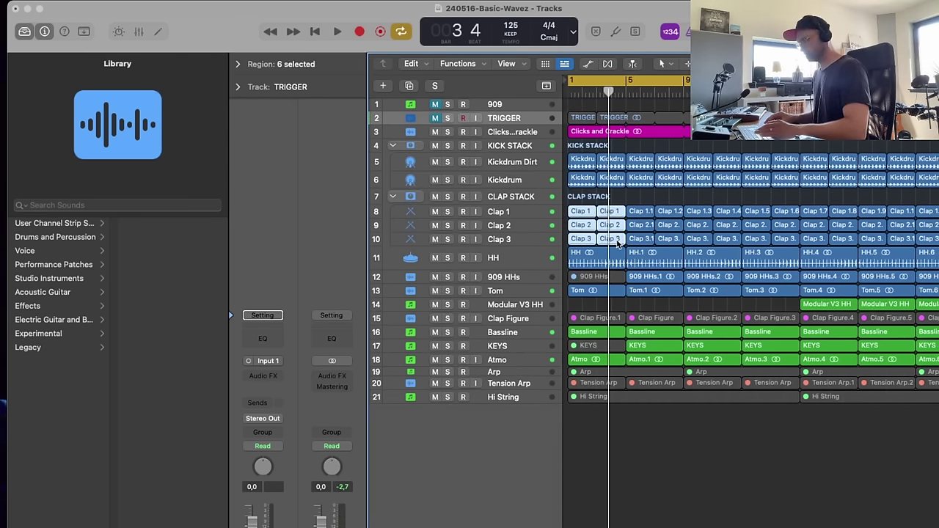
{"action": "key", "text": "Return"}
{"action": "key", "text": "space"}
{"action": "left_click", "coordinate": [613, 257]}
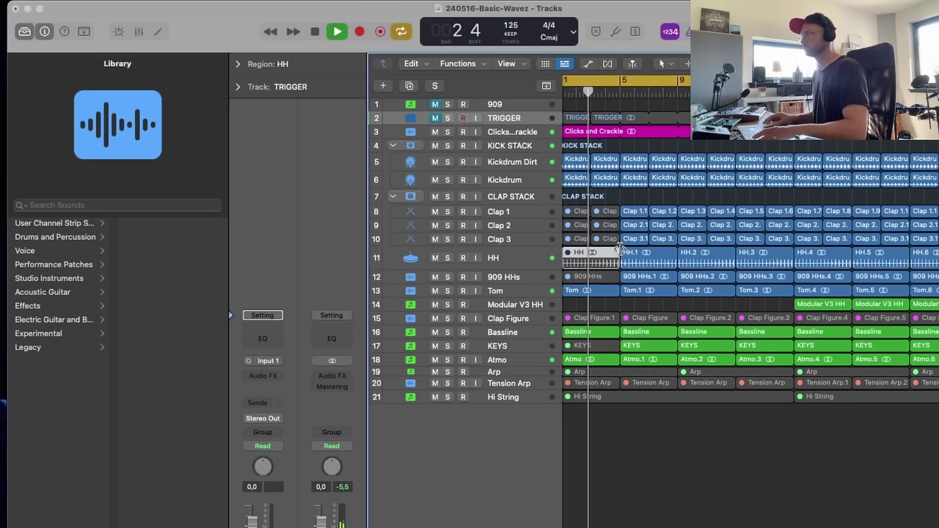
- Mute the three clap tracks' regions, HH.1 and 909 HHs.1 in bars 5 to 8
{"action": "left_click_drag", "start_coordinate": [631, 203], "coordinate": [666, 261]}
{"action": "key", "text": "space"}
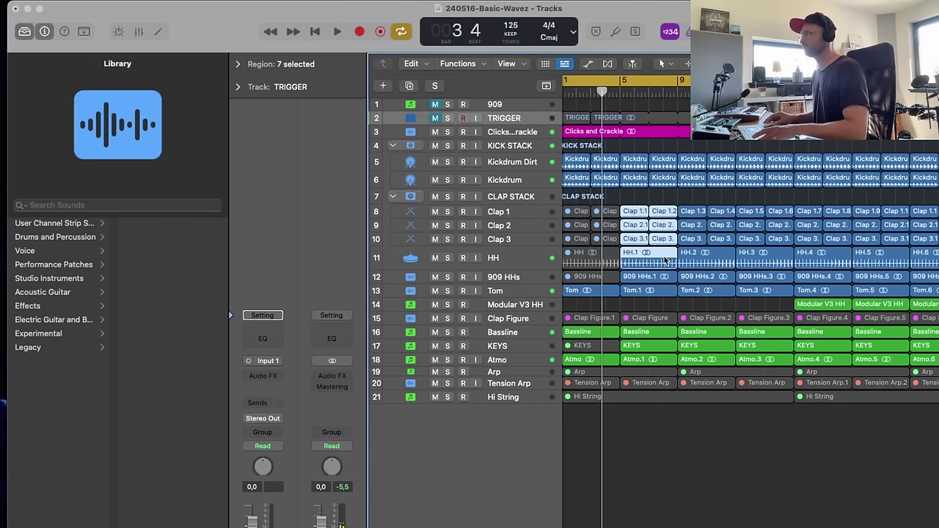
{"action": "left_click", "coordinate": [644, 277]}
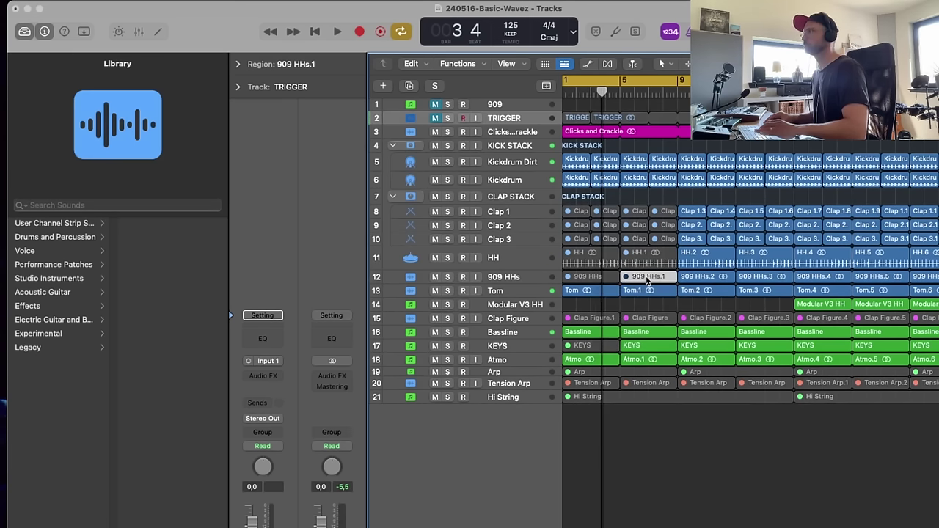
- Play the opening from bar 1 and mute the second KEYS region at bar 5
{"action": "key", "text": "Return"}
{"action": "key", "text": "space"}
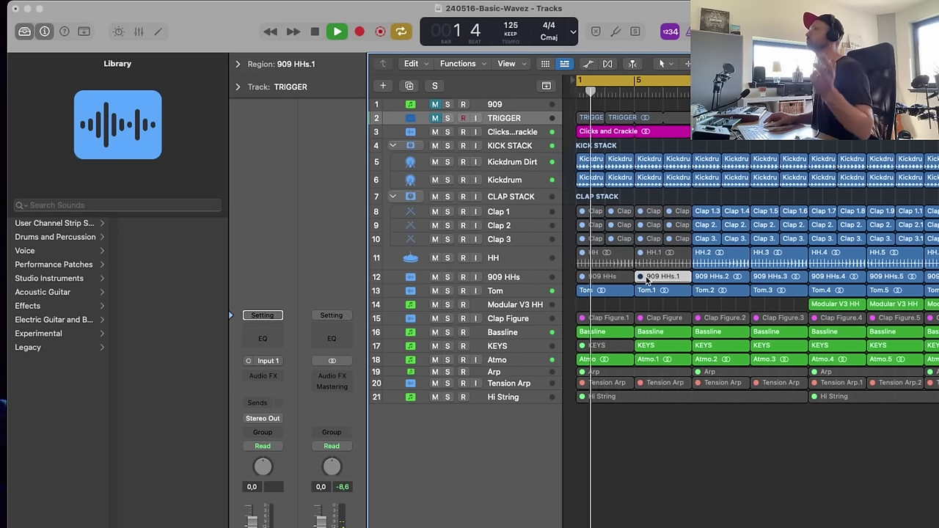
{"action": "left_click", "coordinate": [526, 133]}
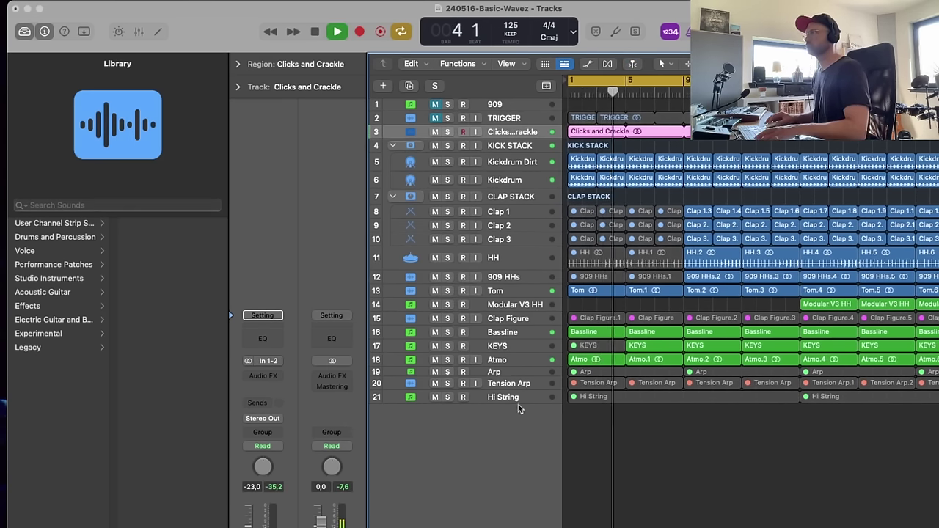
{"action": "key", "text": "space"}
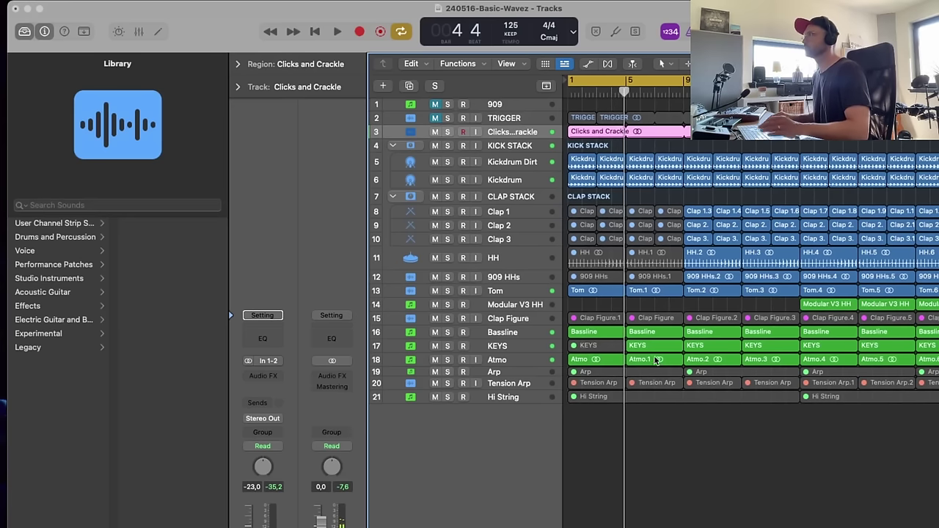
{"action": "left_click", "coordinate": [668, 350]}
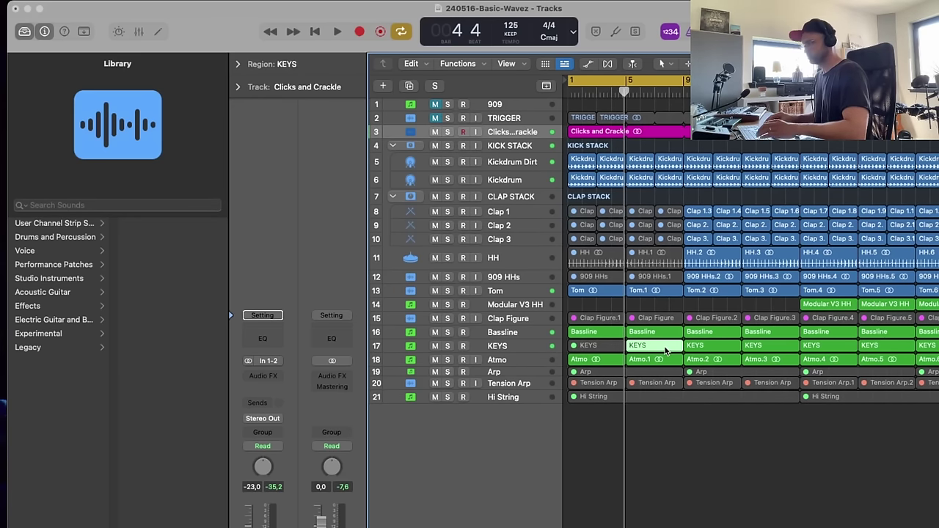
{"action": "left_click", "coordinate": [654, 397]}
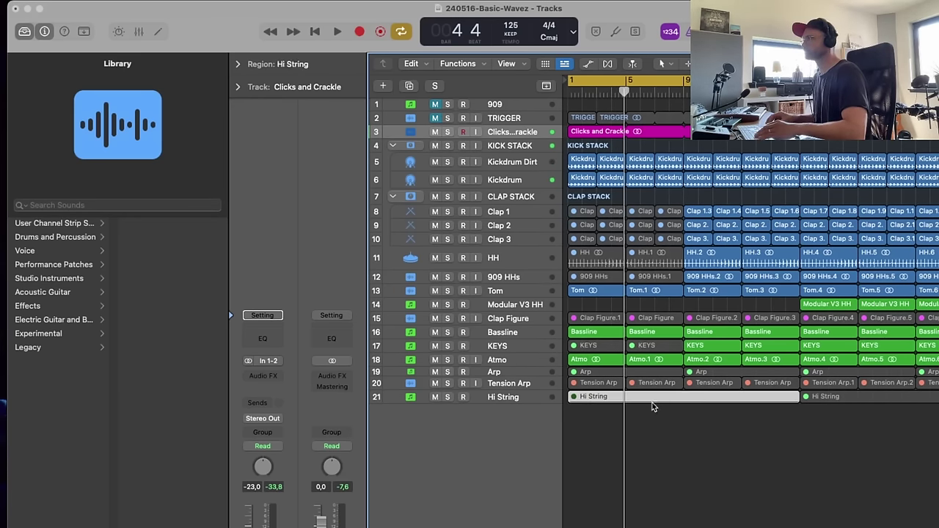
- Show automation and draw a volume fade-in on the Atmo track reaching -6.4 dB at bar 5, playing it back
{"action": "left_click", "coordinate": [524, 362]}
{"action": "key", "text": "a"}
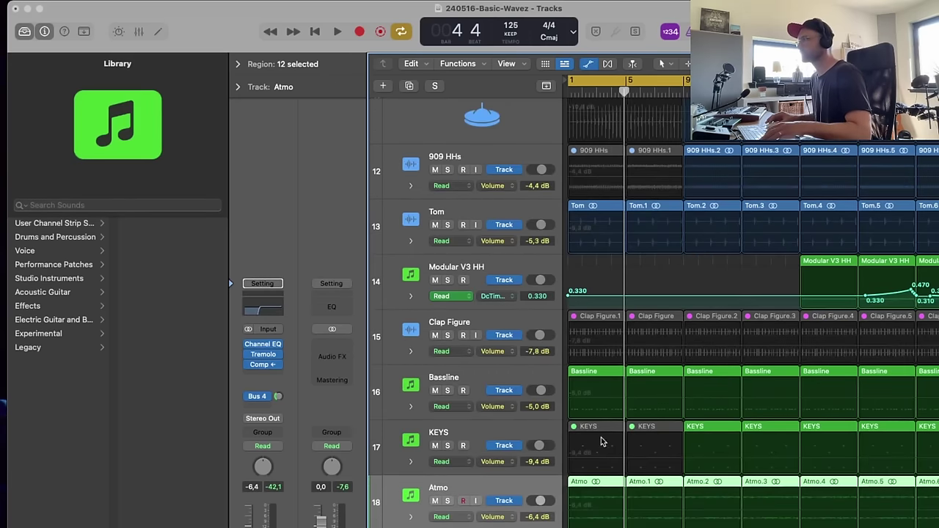
{"action": "scroll", "coordinate": [633, 495], "scroll_direction": "down", "scroll_amount": 2}
{"action": "left_click", "coordinate": [619, 503]}
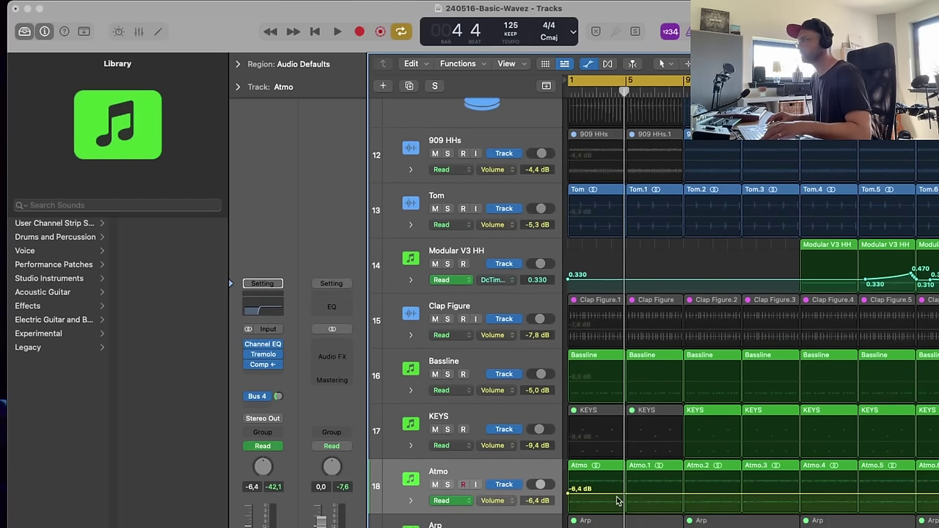
{"action": "scroll", "coordinate": [616, 496], "scroll_direction": "up", "scroll_amount": 3}
{"action": "scroll", "coordinate": [625, 522], "scroll_direction": "up", "scroll_amount": 1}
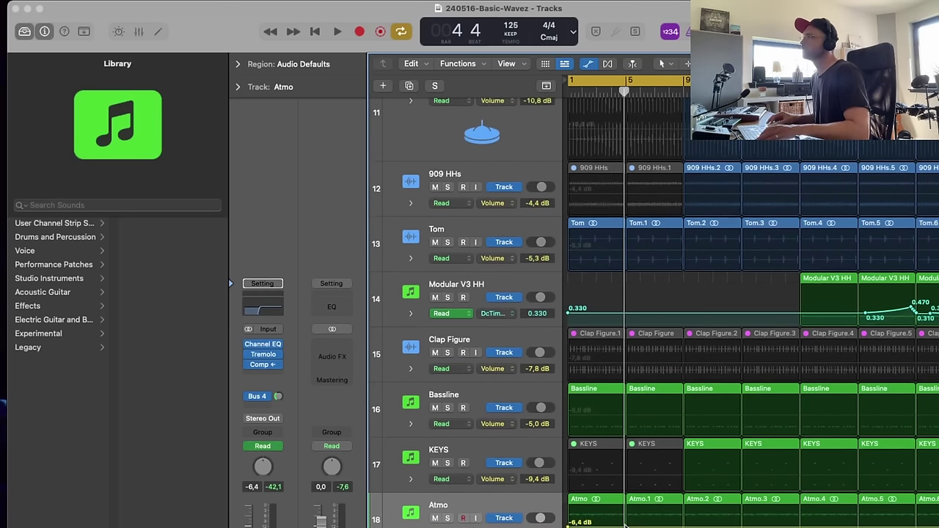
{"action": "scroll", "coordinate": [625, 523], "scroll_direction": "up", "scroll_amount": 1}
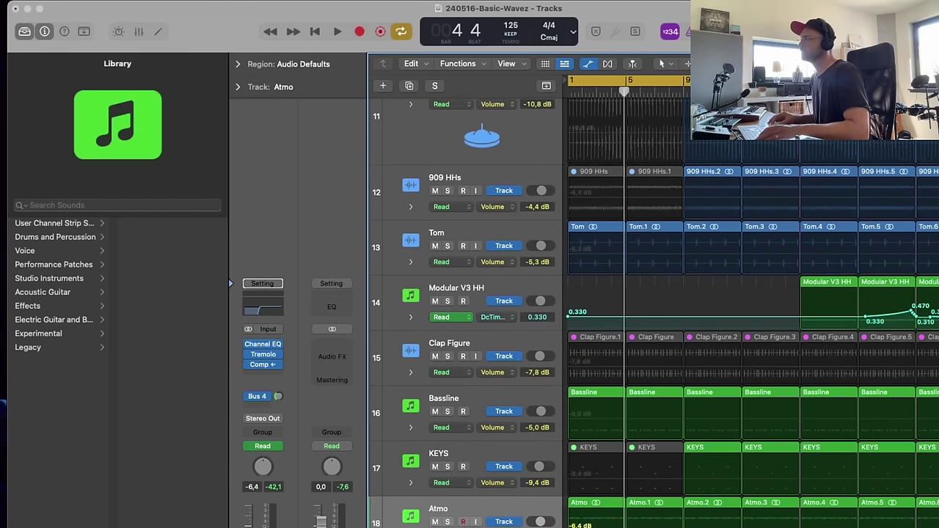
{"action": "key", "text": "Return"}
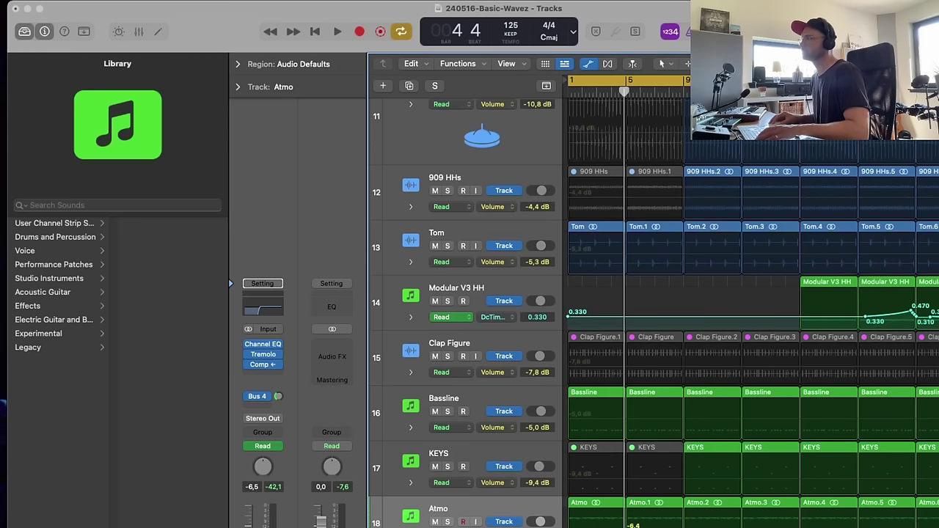
{"action": "key", "text": "space"}
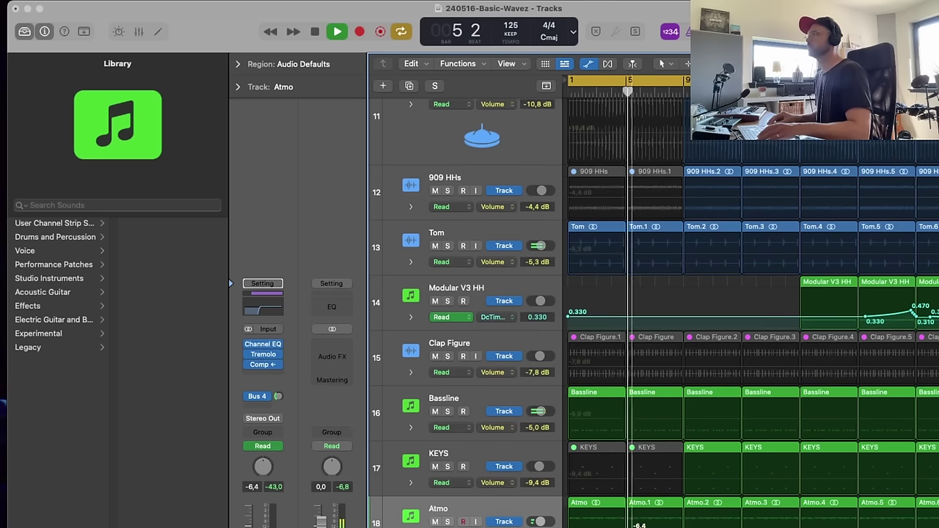
- Extend the Atmo volume fade-in to bar 9 and shape it with the Automation Curve Tool
{"action": "key", "text": "t"}
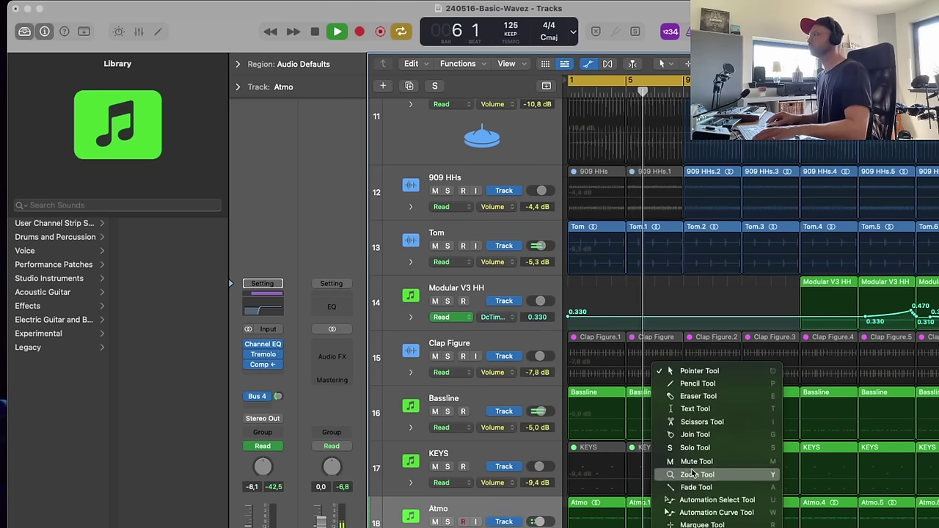
{"action": "left_click", "coordinate": [712, 515]}
{"action": "key", "text": "Return"}
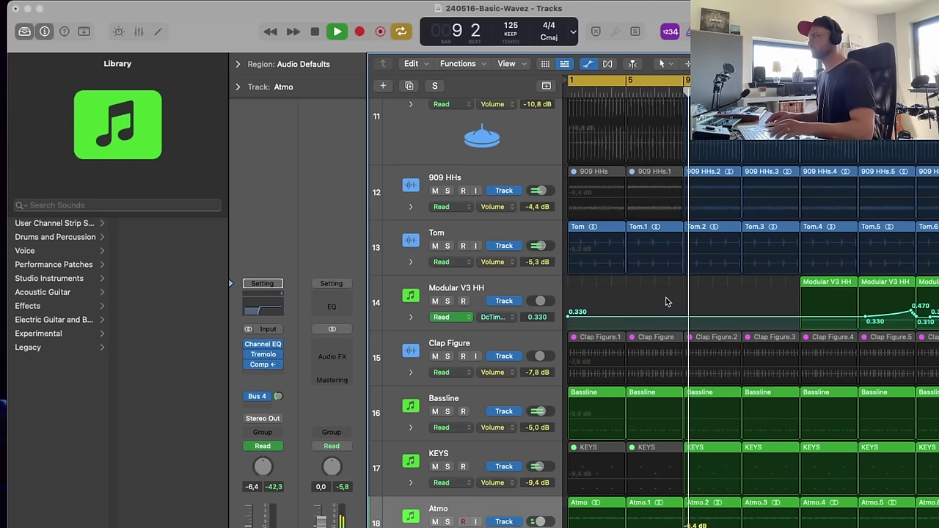
- Fit all tracks in view and switch the transport display to Custom
{"action": "key", "text": "super+Up"}
{"action": "key", "text": "super+Up"}
{"action": "key", "text": "super+Up"}
{"action": "key", "text": "super+Up"}
{"action": "key", "text": "super+Up"}
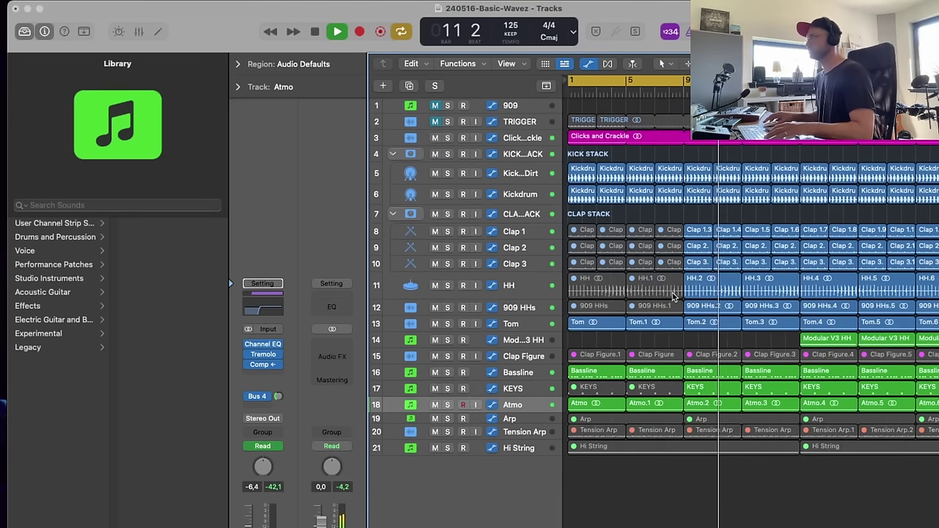
{"action": "left_click", "coordinate": [573, 31]}
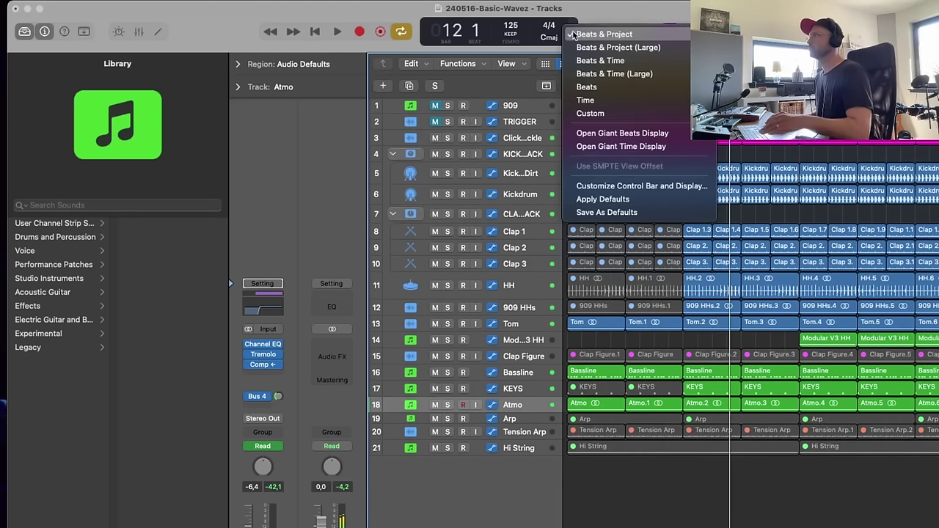
{"action": "left_click", "coordinate": [591, 114]}
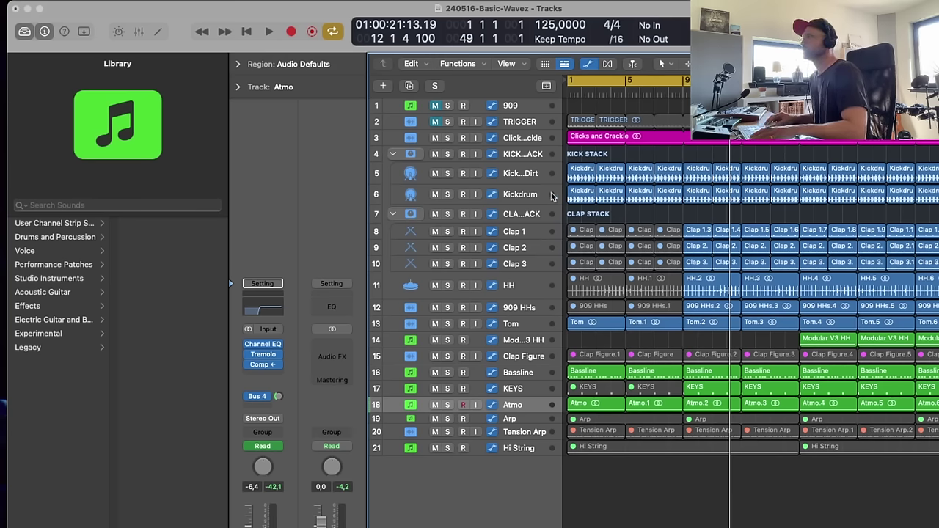
- Insert a stereo Single Band EQ on the KICK STACK channel
{"action": "left_click", "coordinate": [520, 157]}
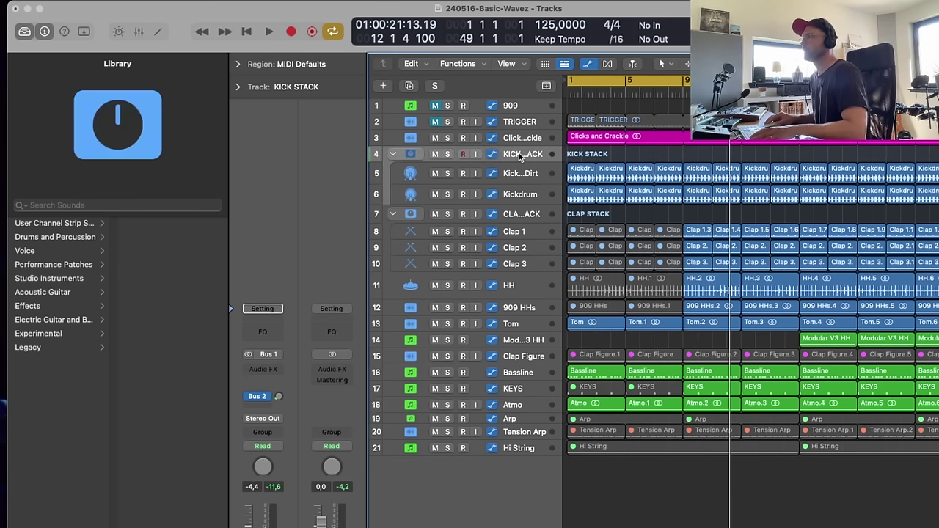
{"action": "left_click", "coordinate": [267, 370]}
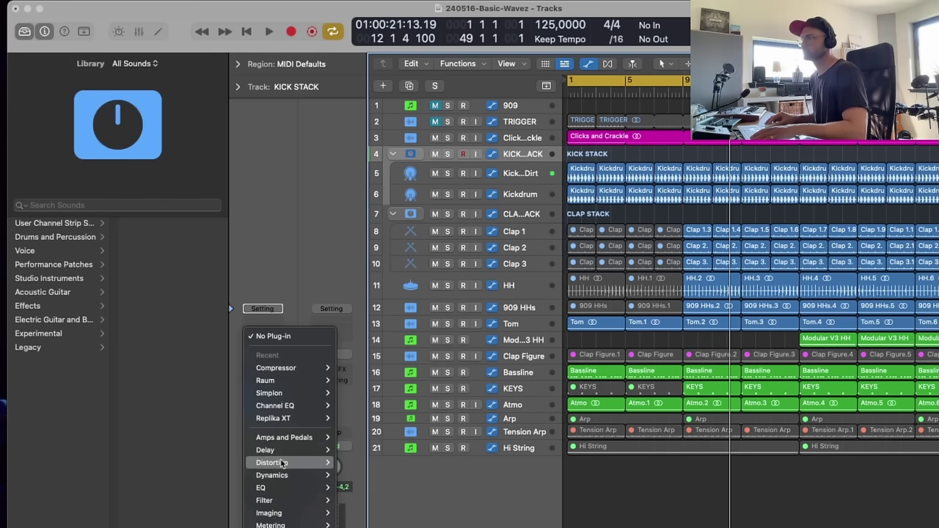
{"action": "mouse_move", "coordinate": [286, 517]}
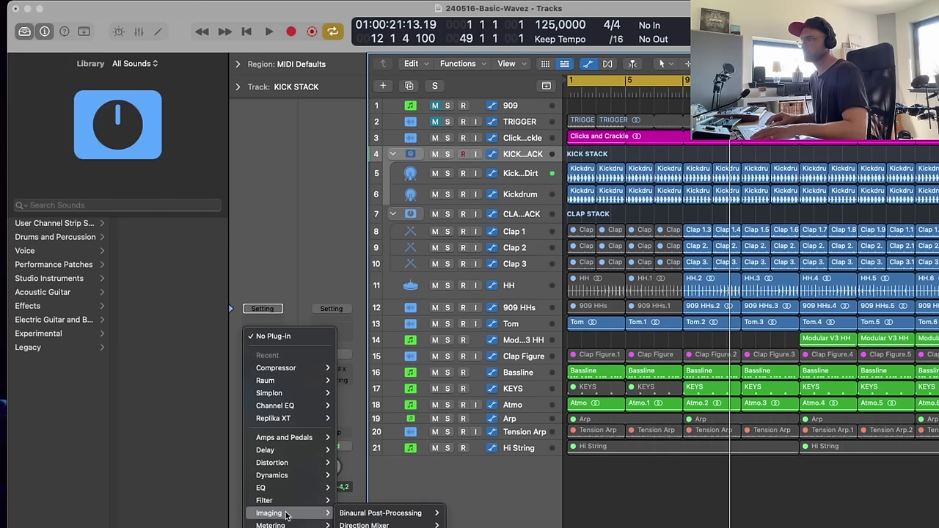
{"action": "mouse_move", "coordinate": [289, 489]}
{"action": "mouse_move", "coordinate": [370, 490]}
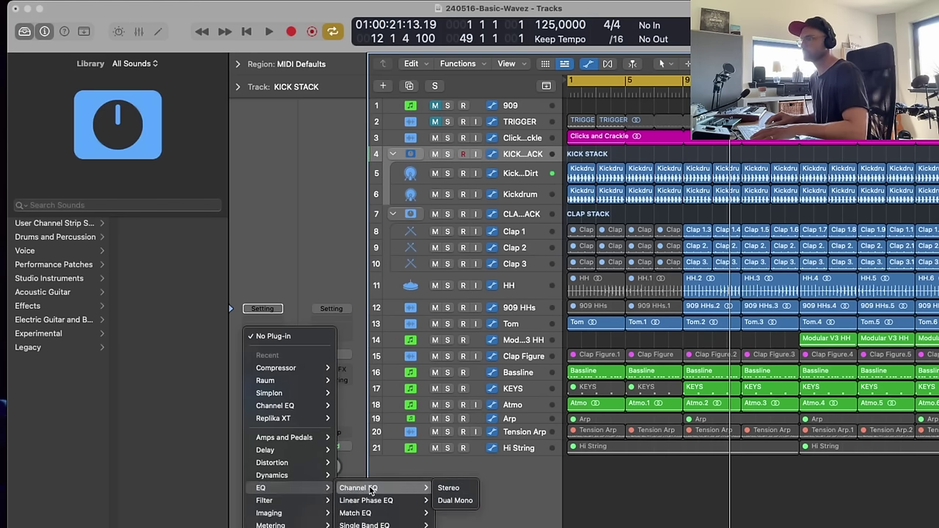
{"action": "mouse_move", "coordinate": [364, 522]}
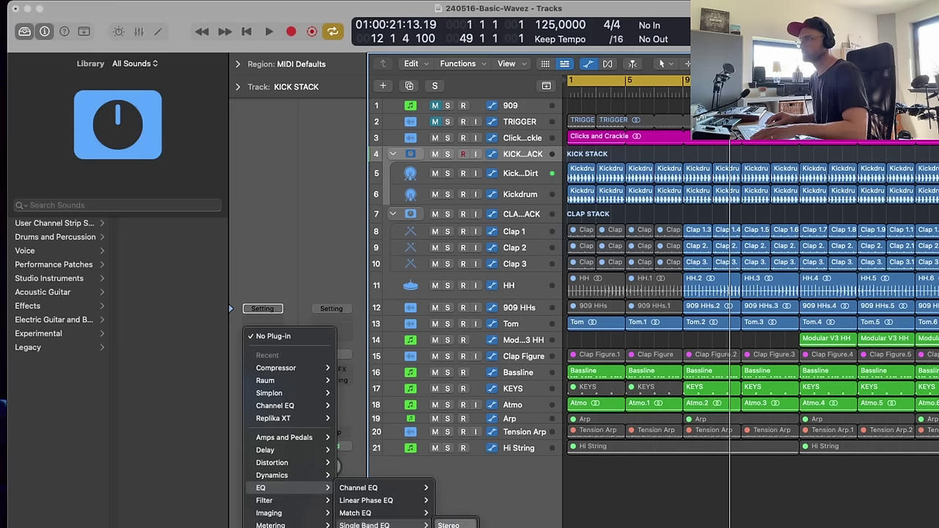
{"action": "left_click", "coordinate": [448, 525]}
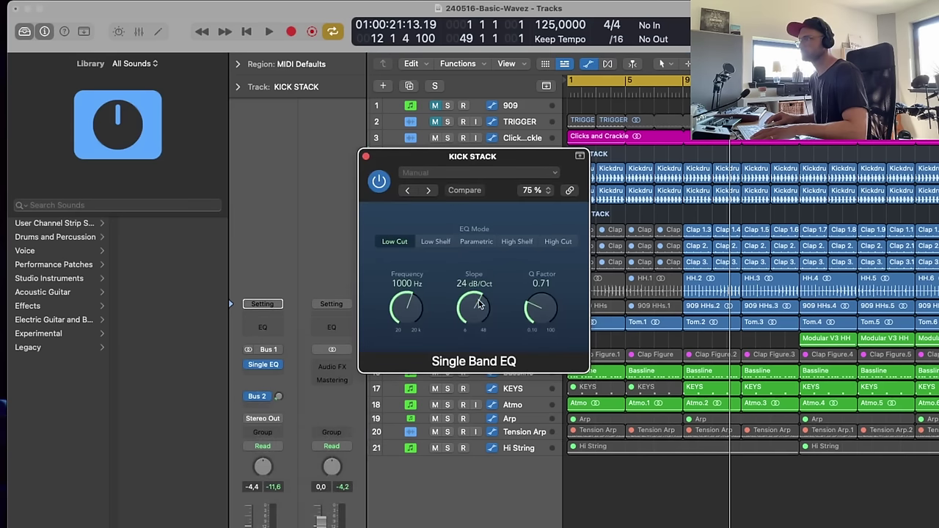
- Set the kick EQ's low cut to a 48 dB/Oct slope at 192 Hz during playback from bar 1
{"action": "left_click_drag", "start_coordinate": [478, 257], "coordinate": [471, 203]}
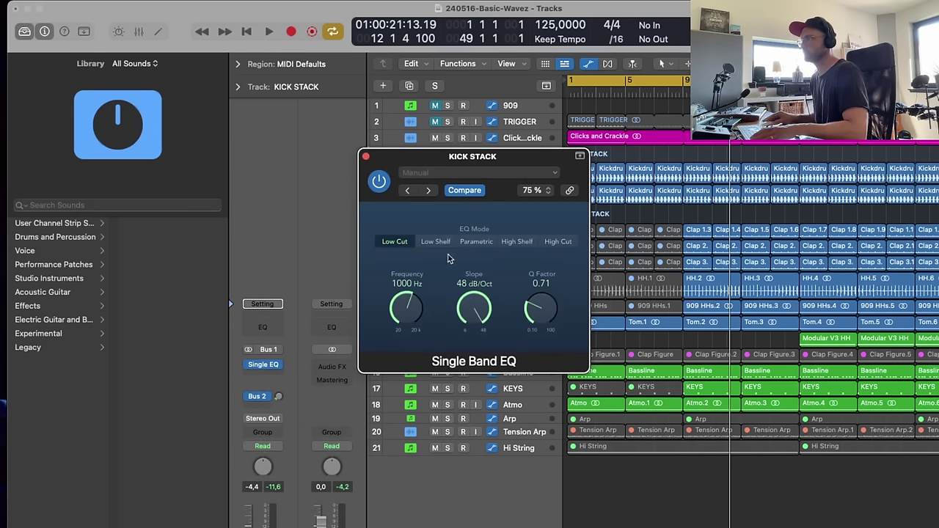
{"action": "key", "text": "space"}
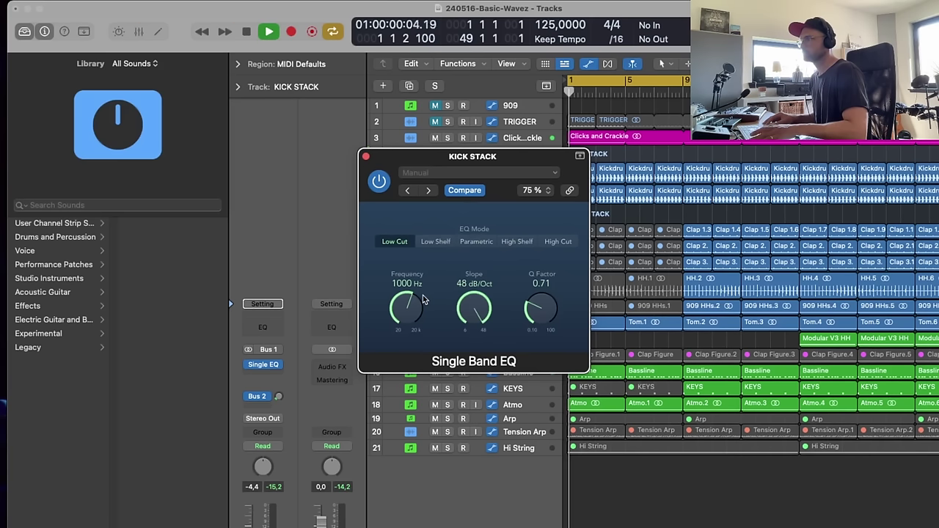
{"action": "left_click_drag", "start_coordinate": [412, 308], "coordinate": [411, 350]}
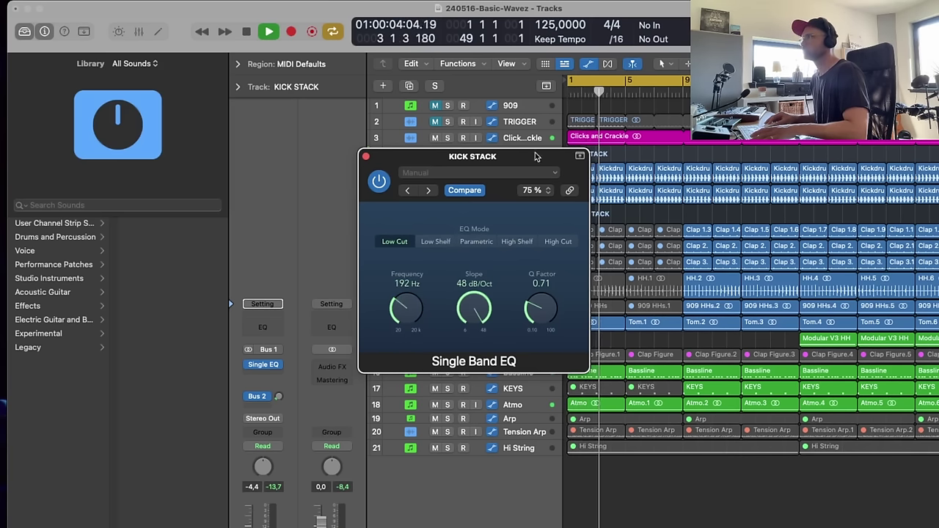
- Compare the kick with the Single Band EQ bypassed and active, leave it active and close the plug-in
{"action": "left_click_drag", "start_coordinate": [534, 158], "coordinate": [452, 86]}
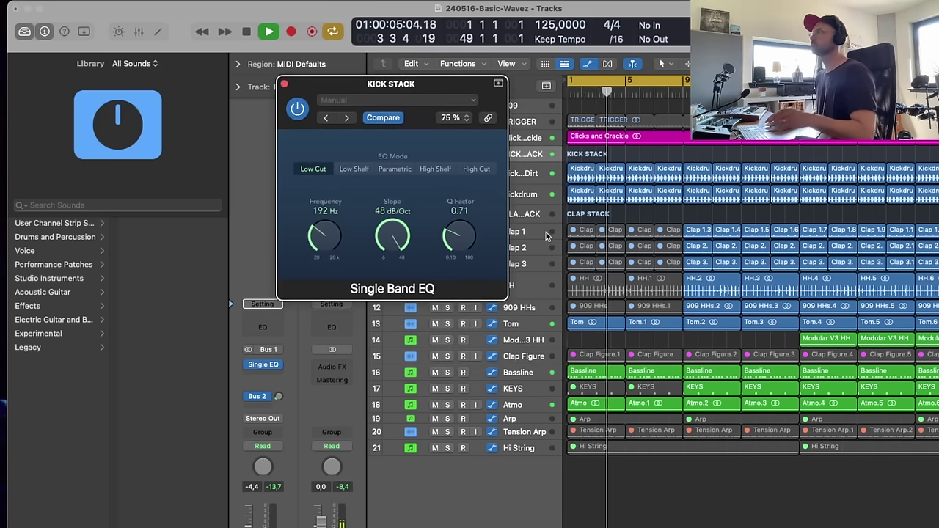
{"action": "left_click", "coordinate": [298, 109]}
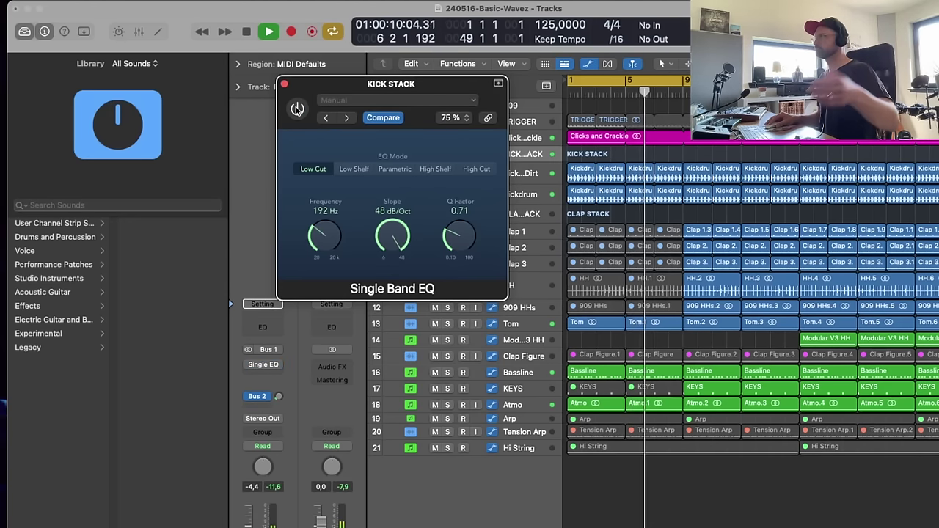
{"action": "left_click", "coordinate": [297, 109]}
{"action": "key", "text": "space"}
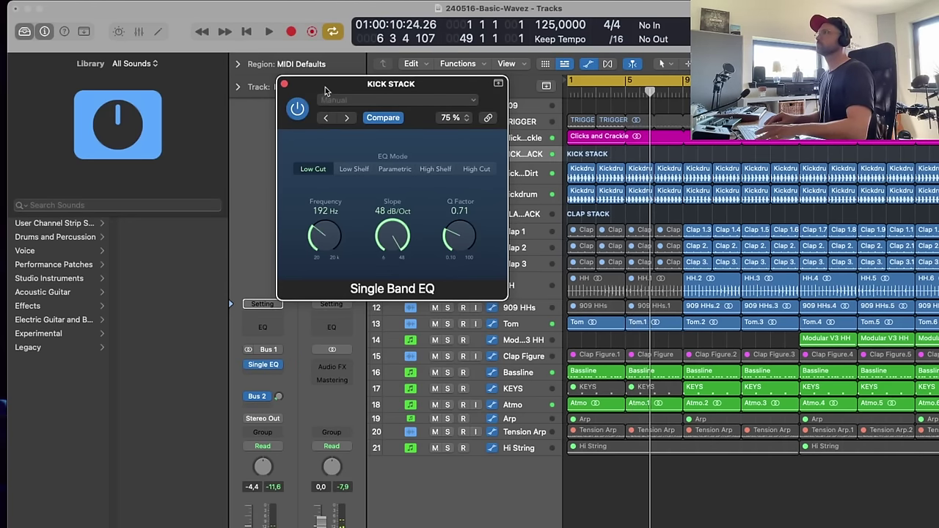
{"action": "left_click", "coordinate": [286, 85]}
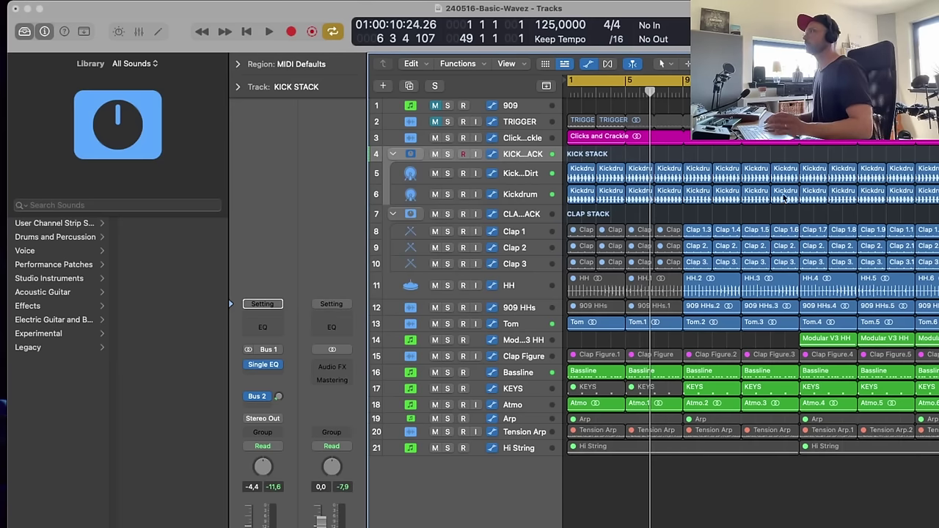
{"action": "key", "text": "super+Left"}
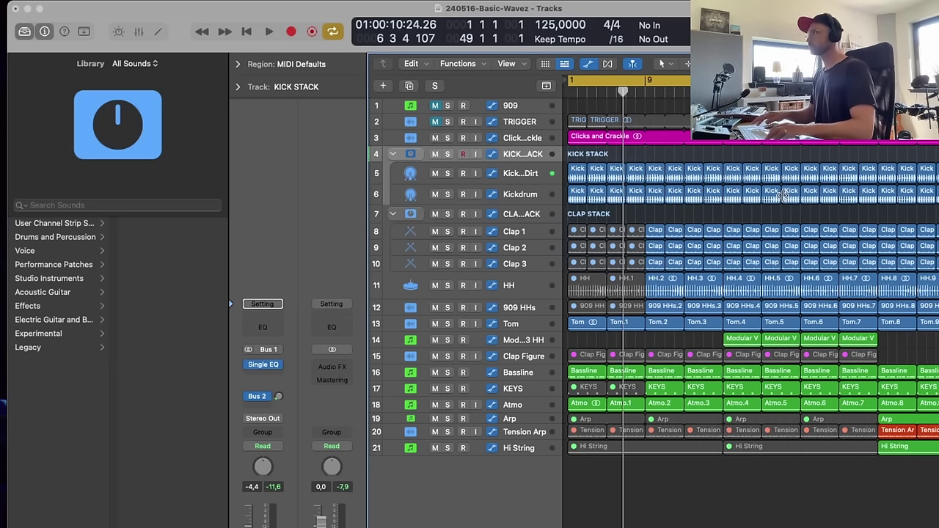
- Mute the Clap 1, Clap 2, Clap 3, HH and 909 HHs regions between bars 9 and 17
{"action": "key", "text": "super+Up"}
{"action": "key", "text": "super+Right"}
{"action": "key", "text": "super+Right"}
{"action": "key", "text": "super+Left"}
{"action": "key", "text": "super+Left"}
{"action": "key", "text": "super+Left"}
{"action": "key", "text": "super+Left"}
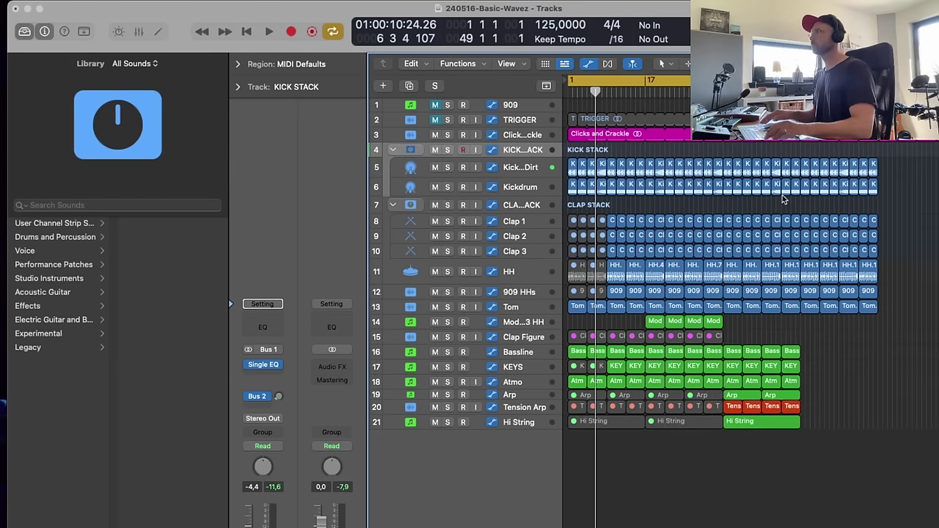
{"action": "left_click_drag", "start_coordinate": [612, 219], "coordinate": [639, 292]}
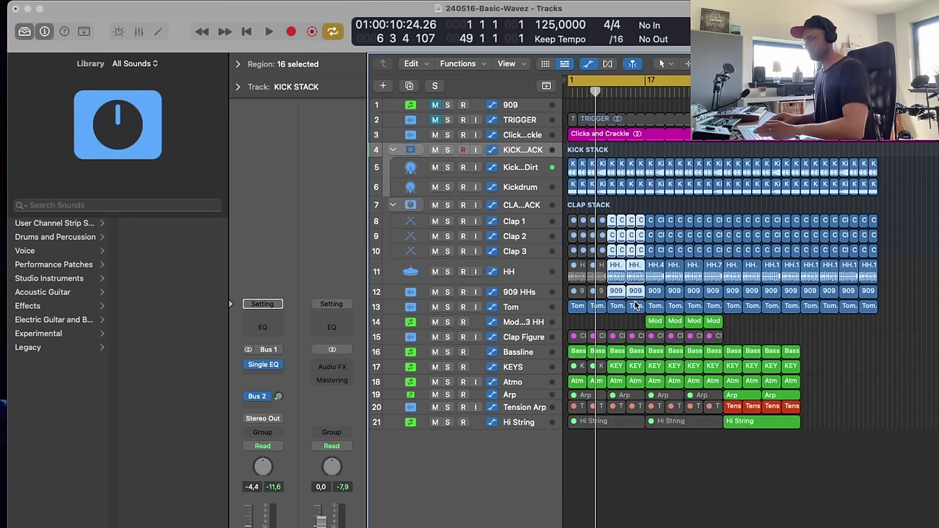
{"action": "key", "text": "Delete"}
- Record the bypassing of the KICK STACK's Single EQ just before bar 9 in Latch mode, and return the channel's automation to Read
{"action": "key", "text": "space"}
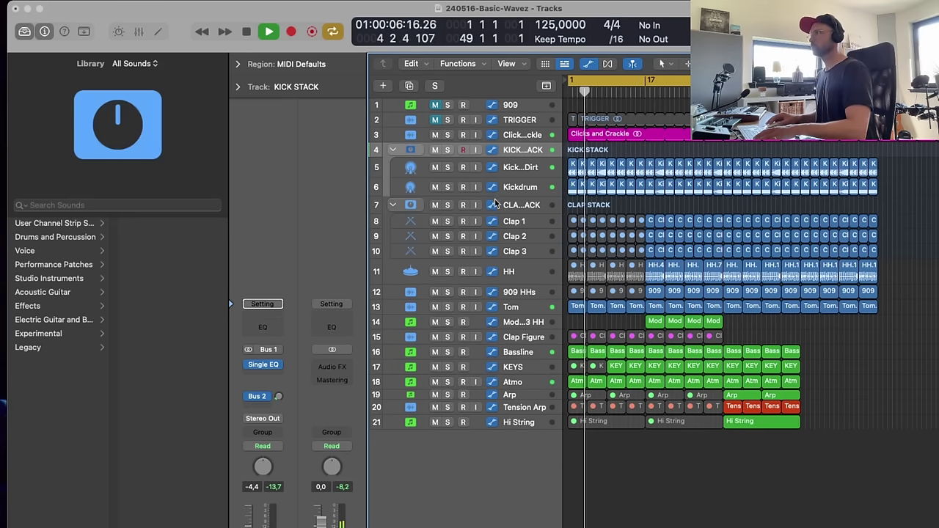
{"action": "left_click", "coordinate": [276, 446]}
{"action": "left_click", "coordinate": [261, 473]}
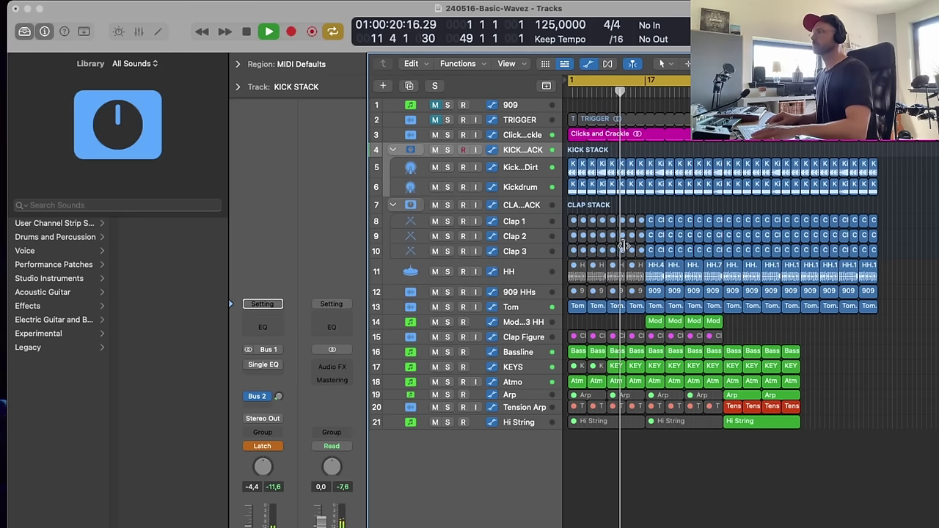
{"action": "left_click", "coordinate": [265, 446]}
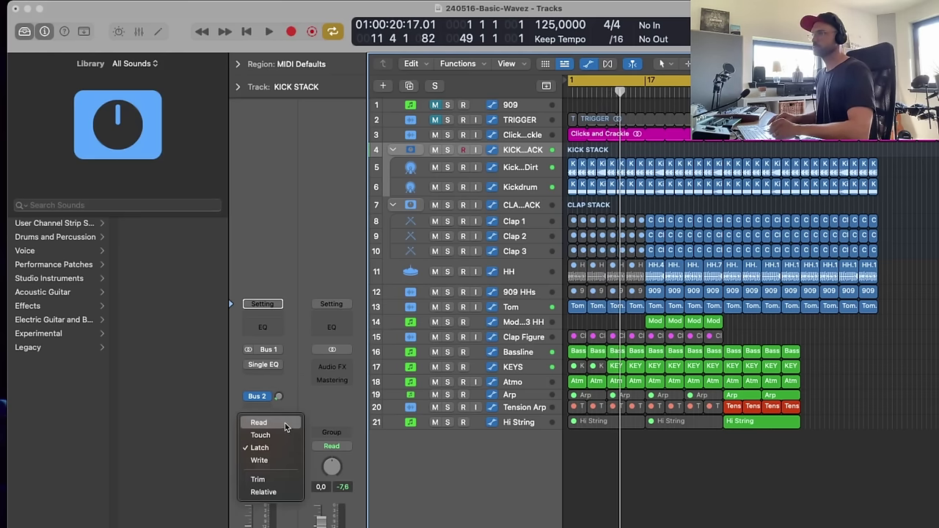
{"action": "left_click", "coordinate": [286, 425]}
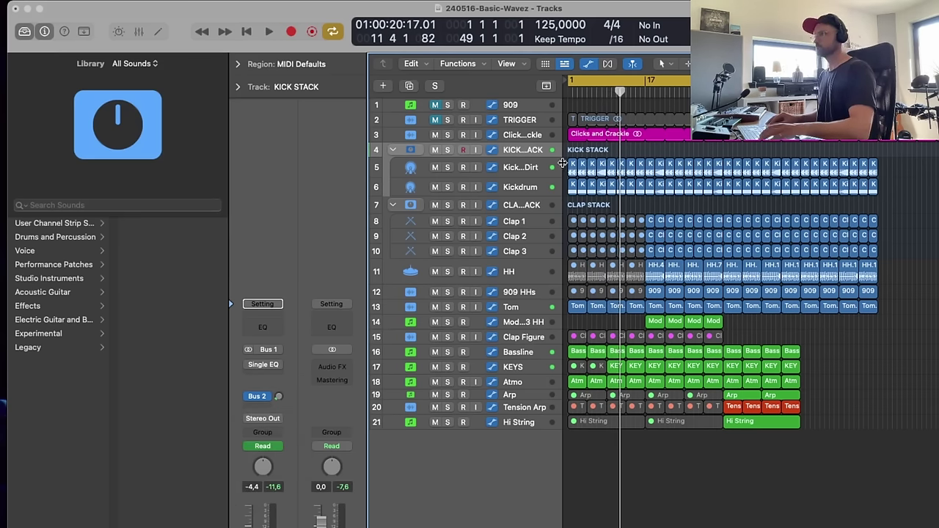
- Inspect the KICK STACK's recorded bypass automation and play the intro from bar 1 past bar 9 to check the kick transition
{"action": "key", "text": "a"}
{"action": "key", "text": "a"}
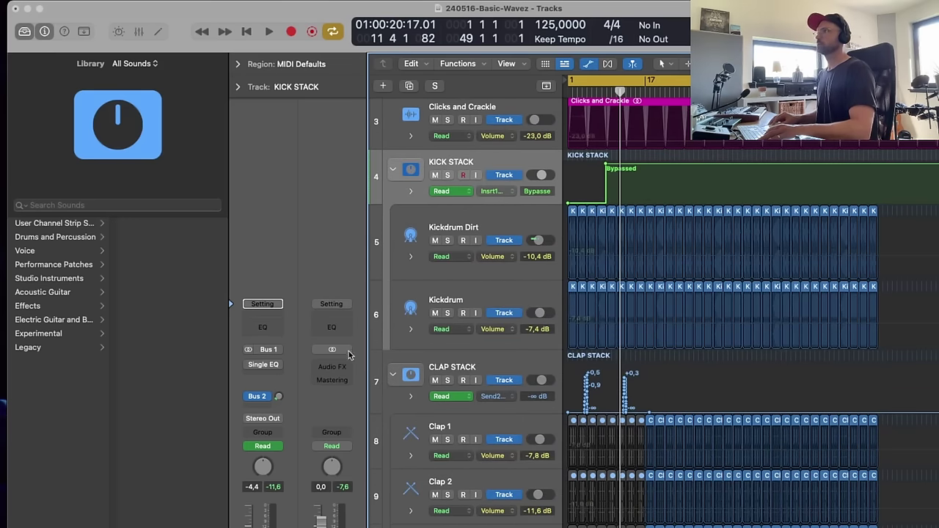
{"action": "key", "text": "a"}
{"action": "key", "text": "cmd+Up"}
{"action": "key", "text": "Return"}
{"action": "key", "text": "space"}
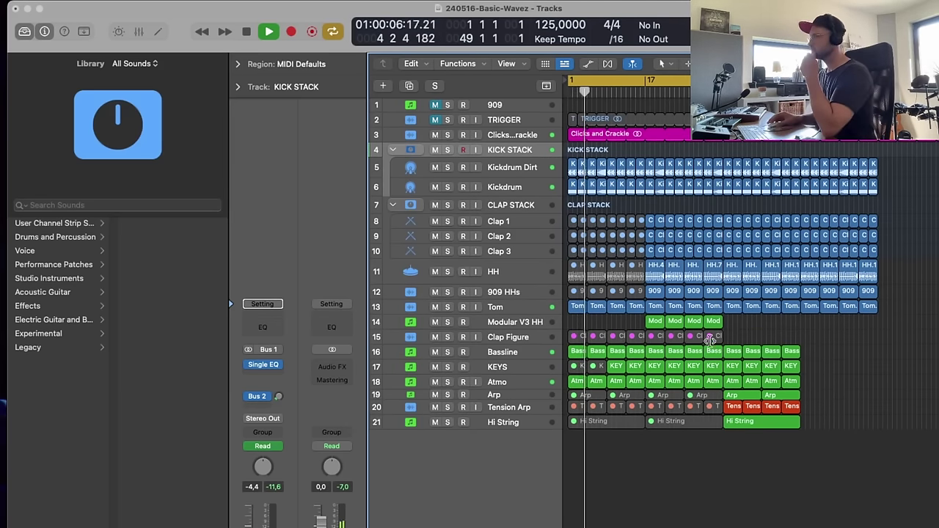
{"action": "scroll", "coordinate": [631, 385], "scroll_direction": "right", "scroll_amount": 3}
{"action": "scroll", "coordinate": [721, 389], "scroll_direction": "left", "scroll_amount": 3}
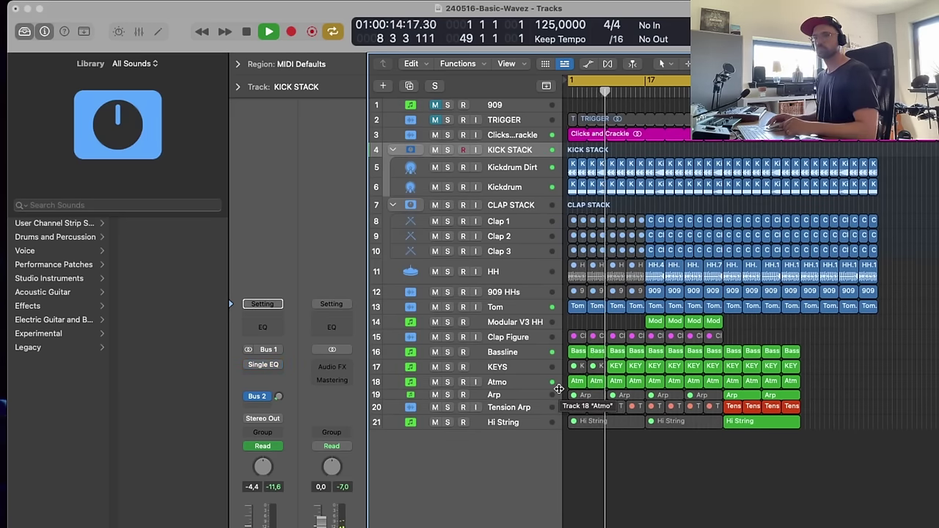
{"action": "key", "text": "space"}
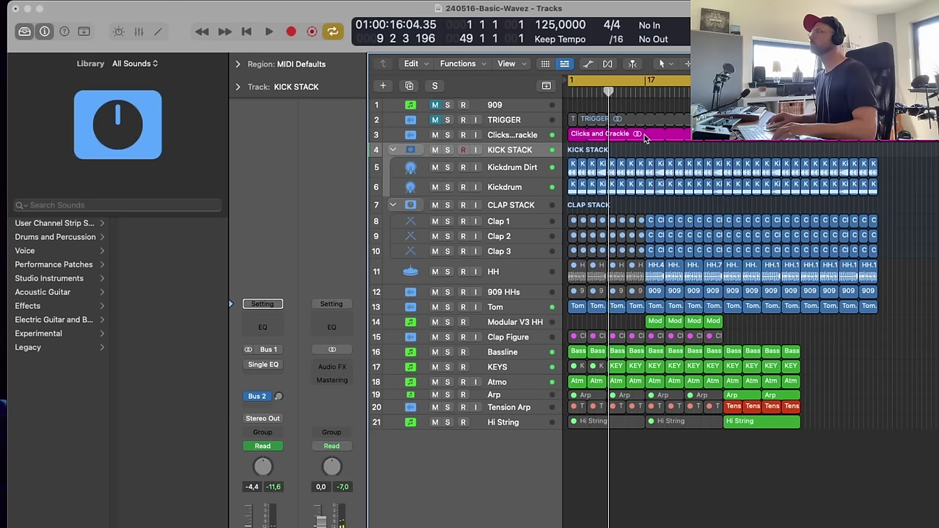
- Move the bypass automation step on the KICK STACK lane to the start of bar 9
{"action": "left_click_drag", "start_coordinate": [644, 134], "coordinate": [561, 215], "text": "ctrl+alt"}
{"action": "key", "text": "a"}
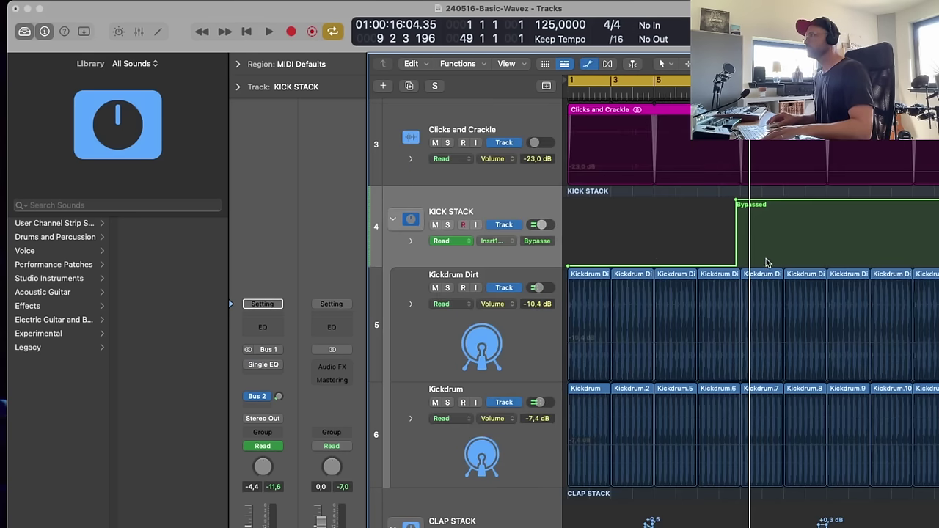
{"action": "left_click", "coordinate": [809, 199], "text": "ctrl+alt"}
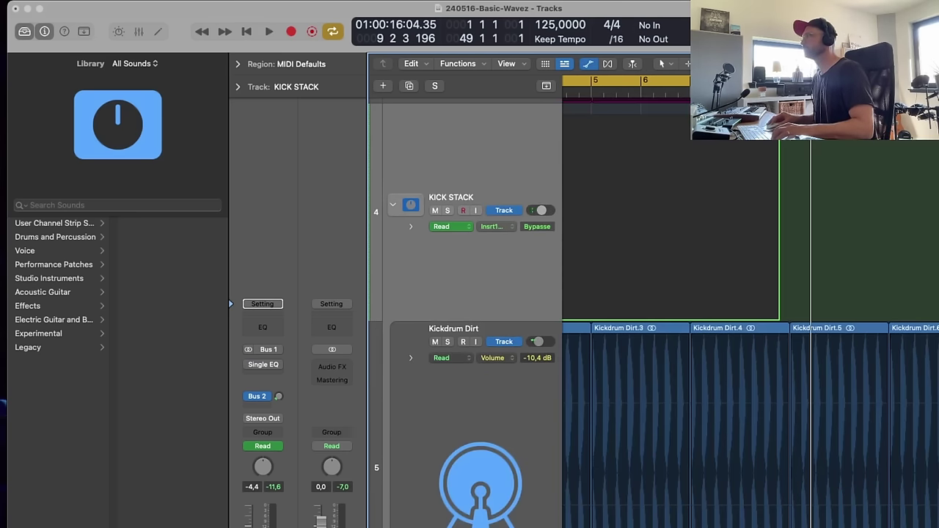
{"action": "left_click_drag", "start_coordinate": [779, 318], "coordinate": [758, 319]}
{"action": "left_click", "coordinate": [750, 394], "text": "ctrl+alt"}
{"action": "left_click", "coordinate": [786, 165], "text": "ctrl+alt"}
{"action": "left_click", "coordinate": [794, 227], "text": "ctrl+alt"}
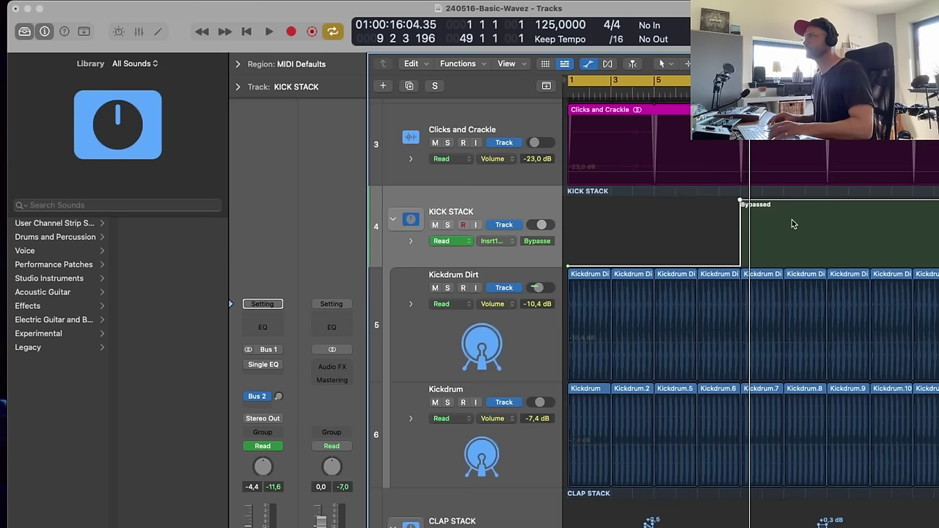
{"action": "key", "text": "a"}
- Play the arrangement from bar 1 with all tracks fitted in view to listen to the intro
{"action": "key", "text": "space"}
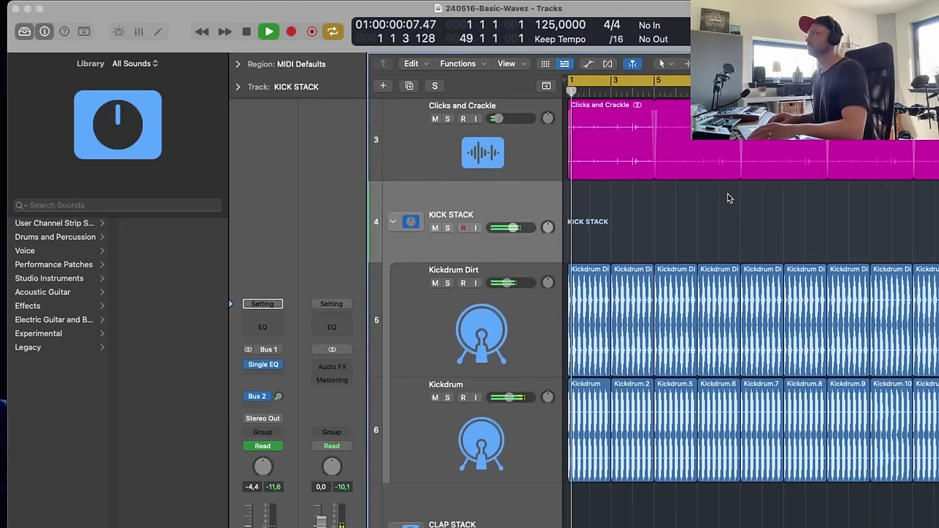
{"action": "key", "text": "super+Up"}
{"action": "key", "text": "super+Up"}
{"action": "key", "text": "super+Up"}
{"action": "key", "text": "super+Up"}
{"action": "key", "text": "super+Up"}
{"action": "key", "text": "super+Up"}
{"action": "key", "text": "super+Up"}
{"action": "key", "text": "super+Up"}
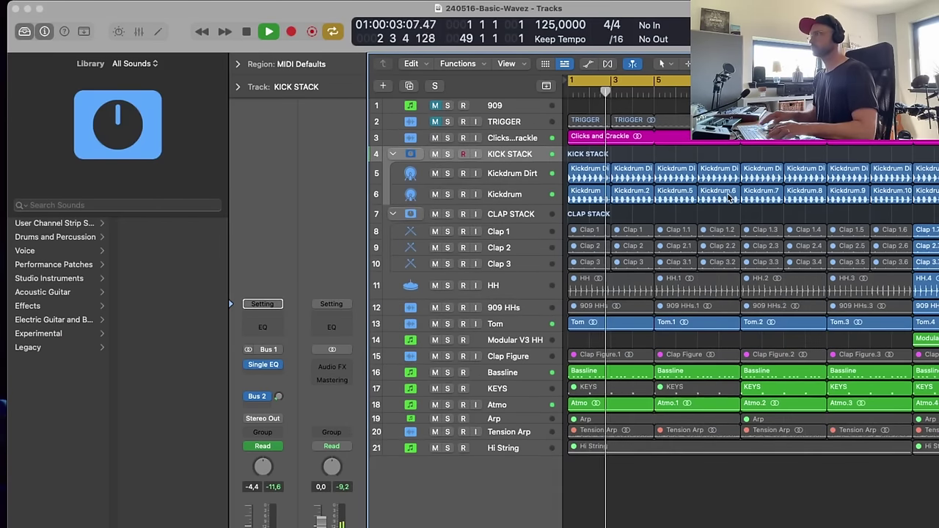
- Examine the Atmo track's automation close up during playback and return to the track overview
{"action": "left_click", "coordinate": [528, 402]}
{"action": "key", "text": "a"}
{"action": "key", "text": "z"}
{"action": "left_click_drag", "start_coordinate": [547, 523], "coordinate": [548, 527]}
{"action": "left_click_drag", "start_coordinate": [738, 519], "coordinate": [739, 521]}
{"action": "key", "text": "a"}
{"action": "key", "text": "z"}
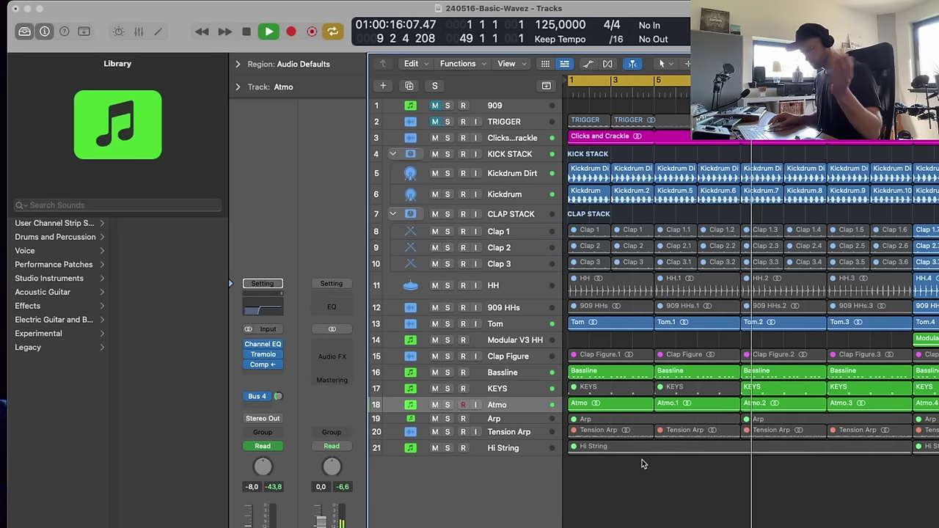
- Mute the Modular V3 HH and 909 HHs regions between bars 17 and 25
{"action": "key", "text": "super+Left"}
{"action": "key", "text": "super+Left"}
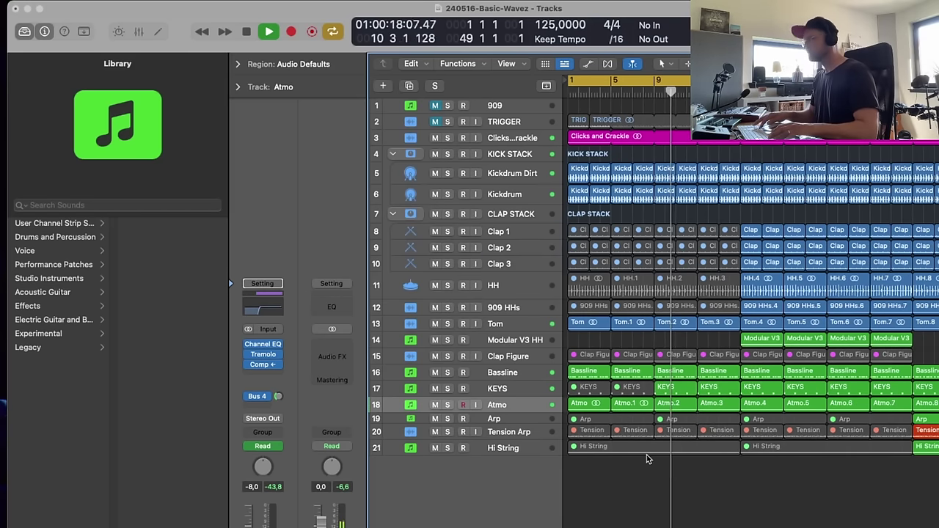
{"action": "scroll", "coordinate": [710, 455], "scroll_direction": "right", "scroll_amount": 5}
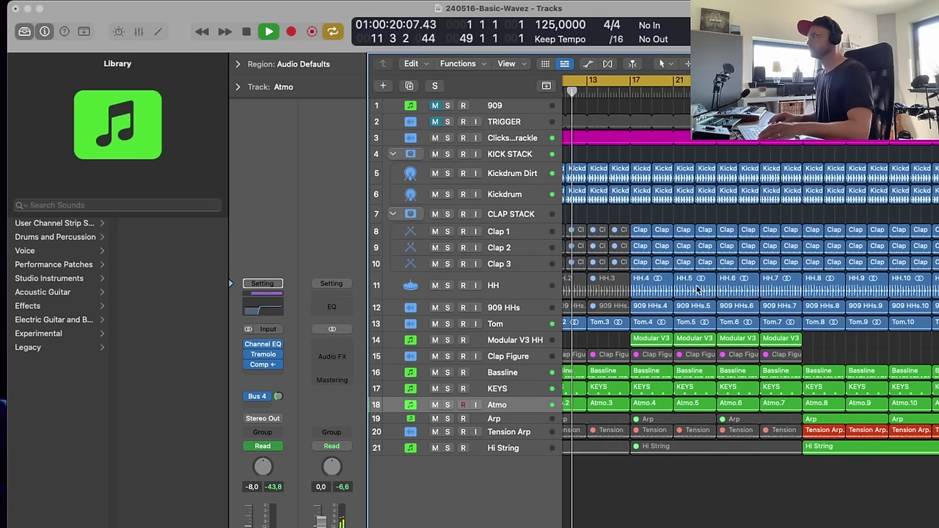
{"action": "left_click", "coordinate": [658, 343]}
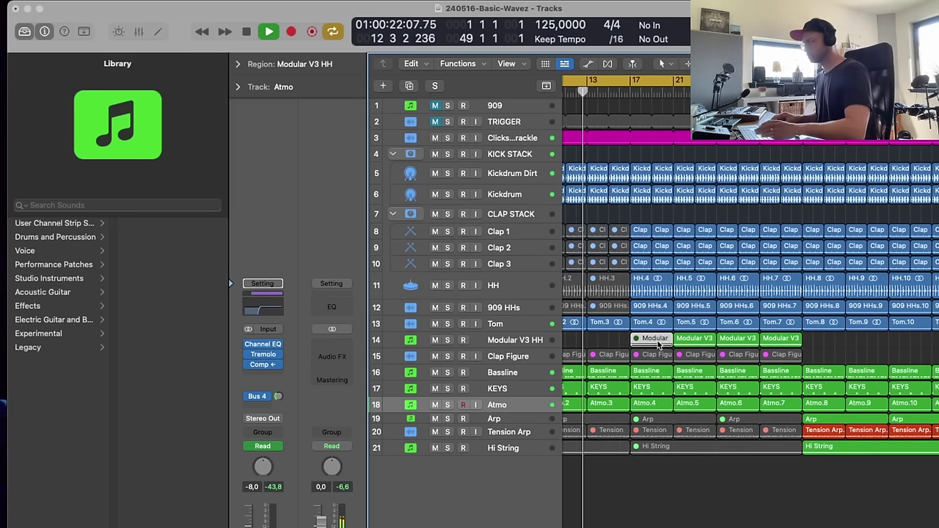
{"action": "left_click", "coordinate": [656, 308]}
{"action": "key", "text": "ctrl+m"}
{"action": "left_click", "coordinate": [693, 308]}
{"action": "key", "text": "ctrl+m"}
{"action": "left_click", "coordinate": [694, 342]}
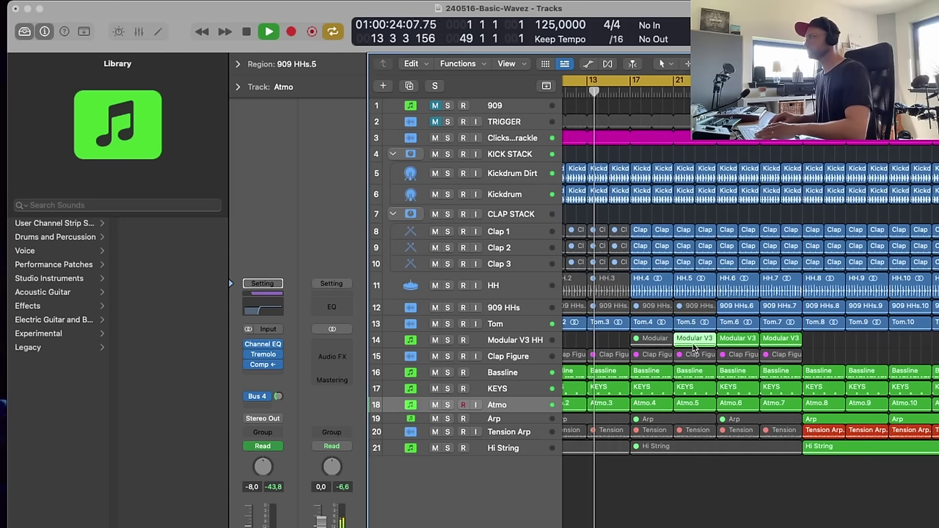
{"action": "key", "text": "ctrl+m"}
- Mute the Clap 1, Clap 2 and Clap 3 regions between bars 17 and 25 and replay the passage leading into bar 17
{"action": "scroll", "coordinate": [639, 242], "scroll_direction": "right", "scroll_amount": 2}
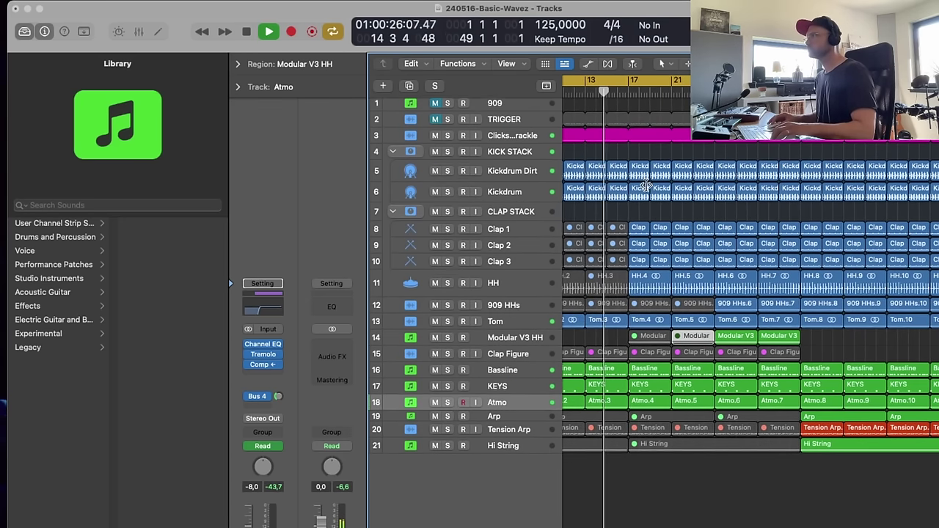
{"action": "scroll", "coordinate": [648, 162], "scroll_direction": "right", "scroll_amount": 2}
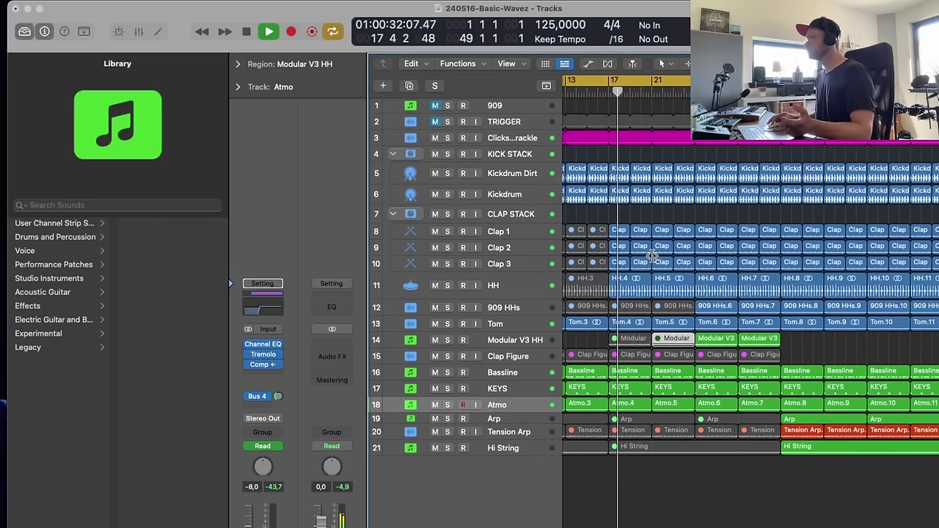
{"action": "scroll", "coordinate": [652, 256], "scroll_direction": "left", "scroll_amount": 5}
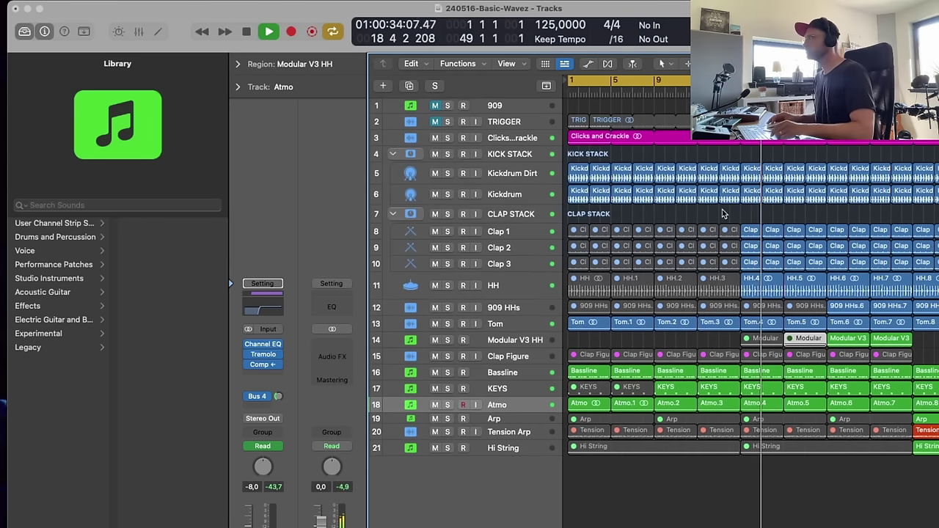
{"action": "scroll", "coordinate": [720, 327], "scroll_direction": "right", "scroll_amount": 10}
{"action": "key", "text": "space"}
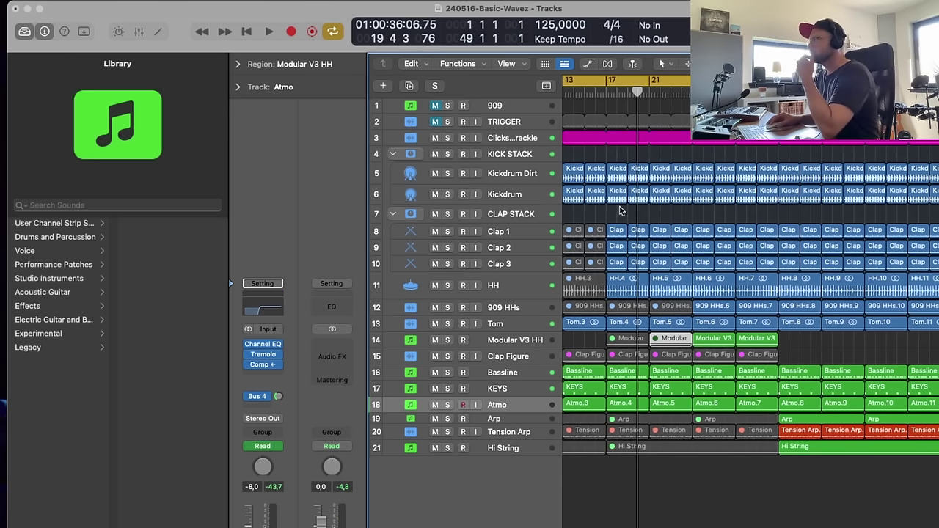
{"action": "left_click_drag", "start_coordinate": [616, 220], "coordinate": [664, 260]}
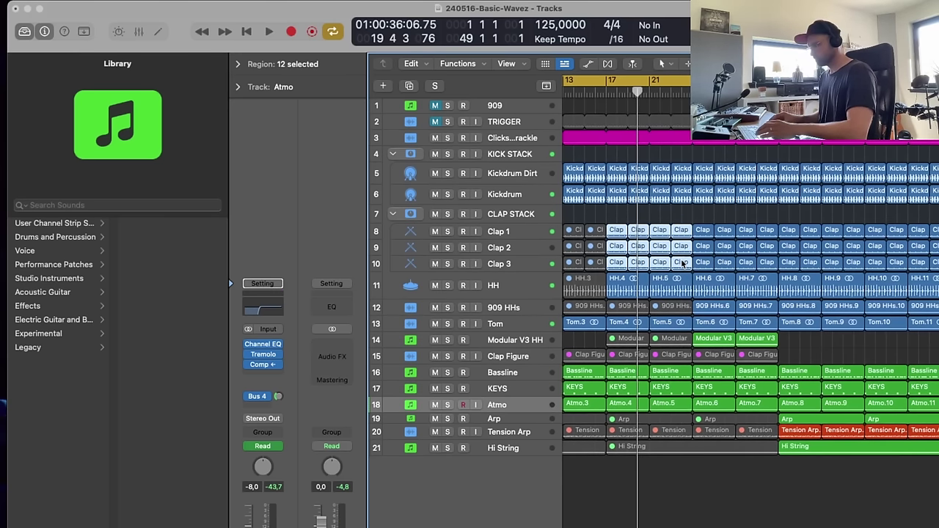
{"action": "key", "text": "space"}
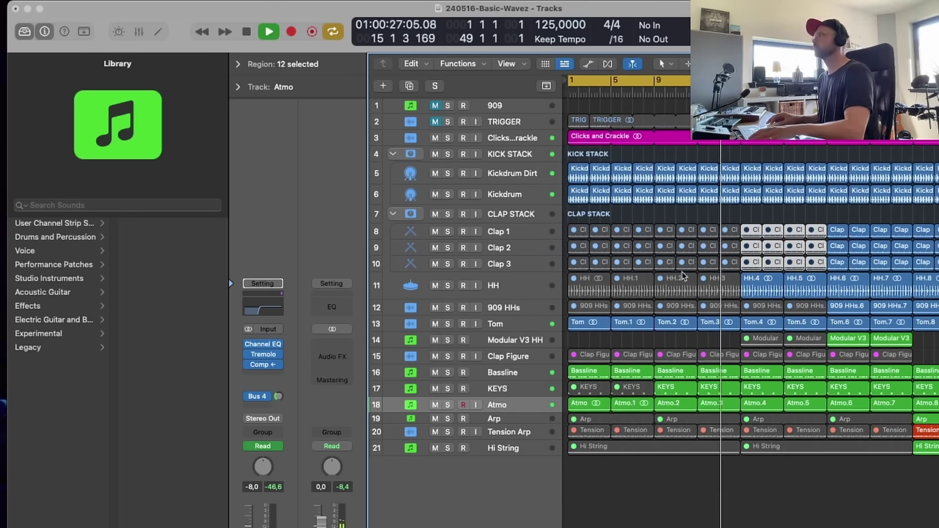
{"action": "scroll", "coordinate": [644, 230], "scroll_direction": "right", "scroll_amount": 5}
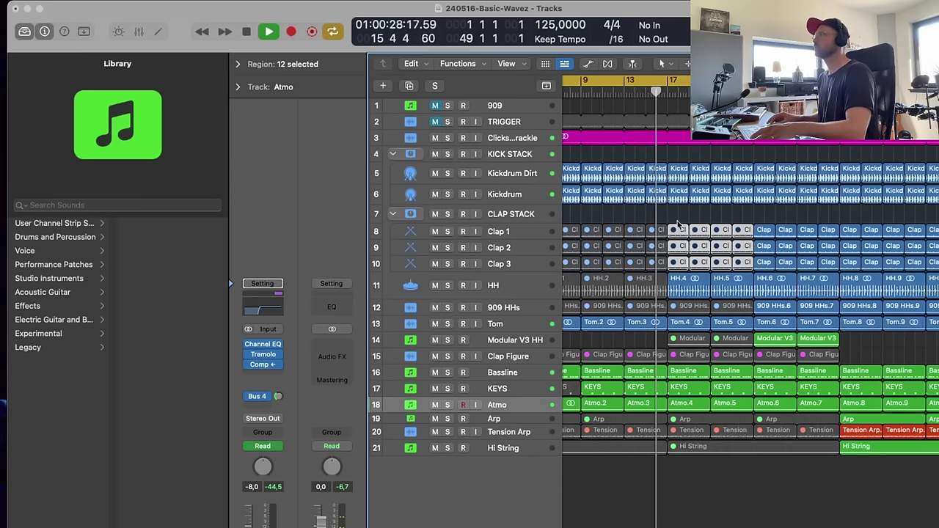
- Unmute the 909 HHs regions between bars 17 and 25 and lower the CLAP STACK volume to -6.0 dB during playback
{"action": "left_click", "coordinate": [694, 309]}
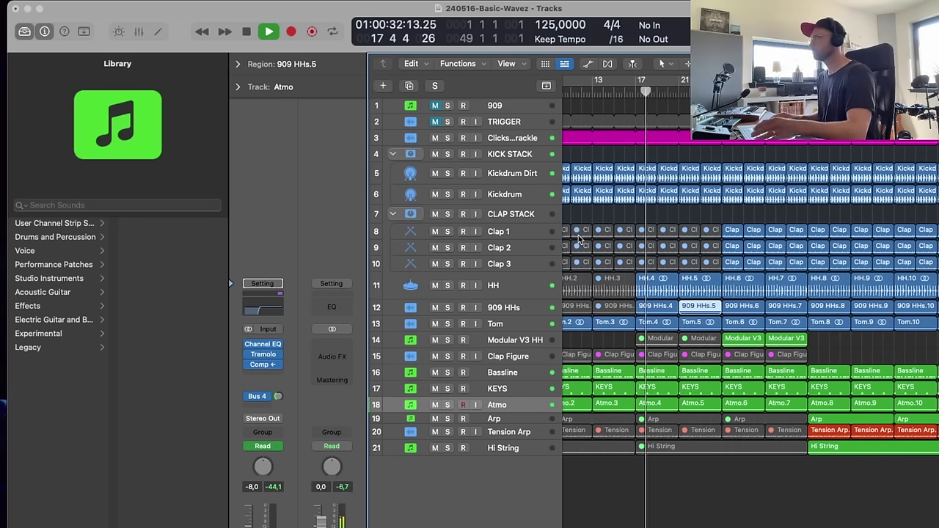
{"action": "left_click", "coordinate": [510, 215]}
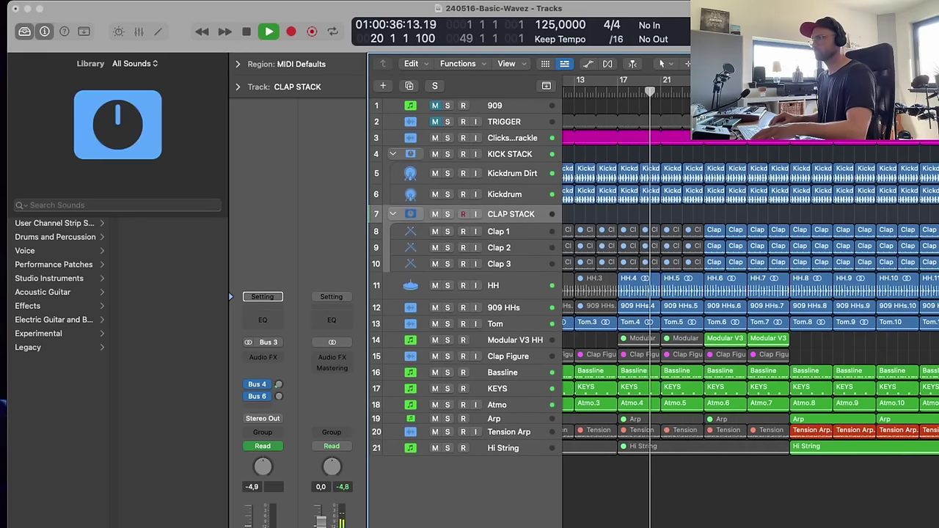
{"action": "scroll", "coordinate": [579, 483], "scroll_direction": "left", "scroll_amount": 10}
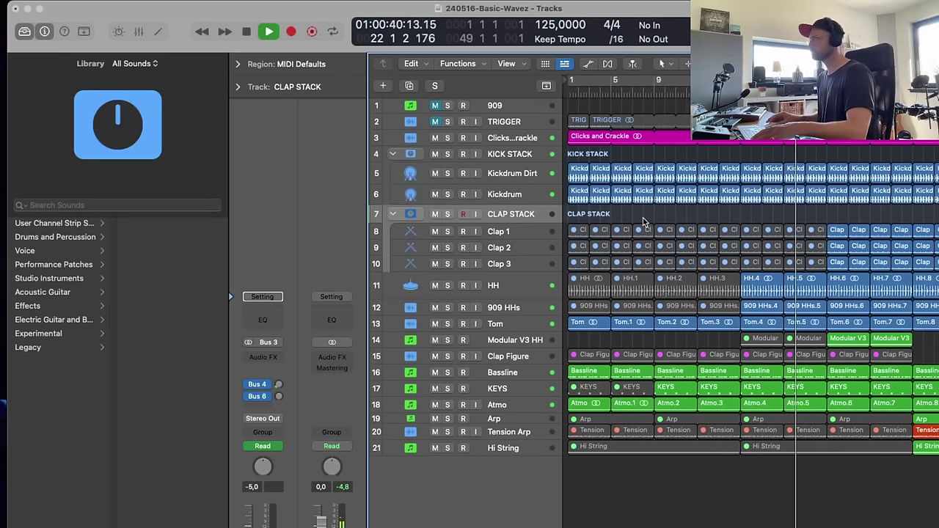
{"action": "scroll", "coordinate": [672, 233], "scroll_direction": "right", "scroll_amount": 10}
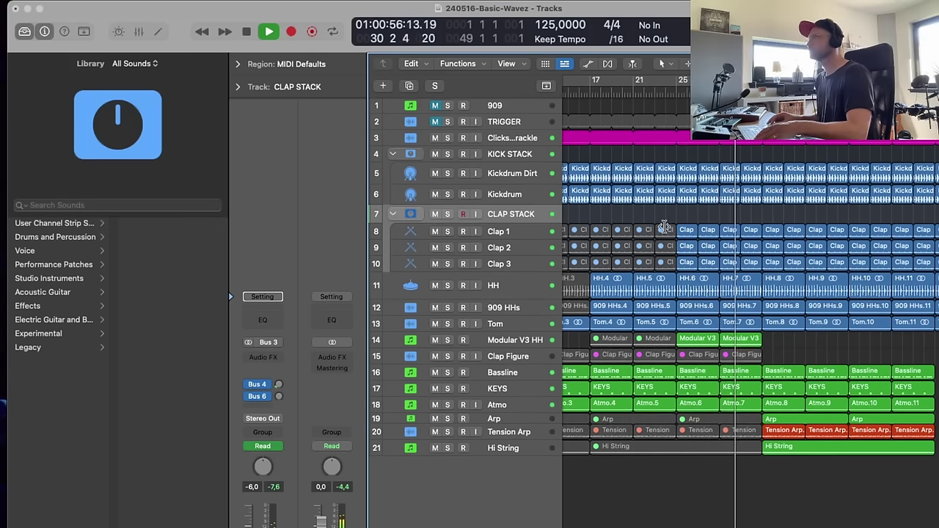
- Move the CLAP STACK's Send 2 automation spikes so the first sits at the end of bar 28, and raise its selected points slightly
{"action": "key", "text": "a"}
{"action": "scroll", "coordinate": [689, 268], "scroll_direction": "left", "scroll_amount": 2}
{"action": "key", "text": "space"}
{"action": "scroll", "coordinate": [660, 260], "scroll_direction": "left", "scroll_amount": 6}
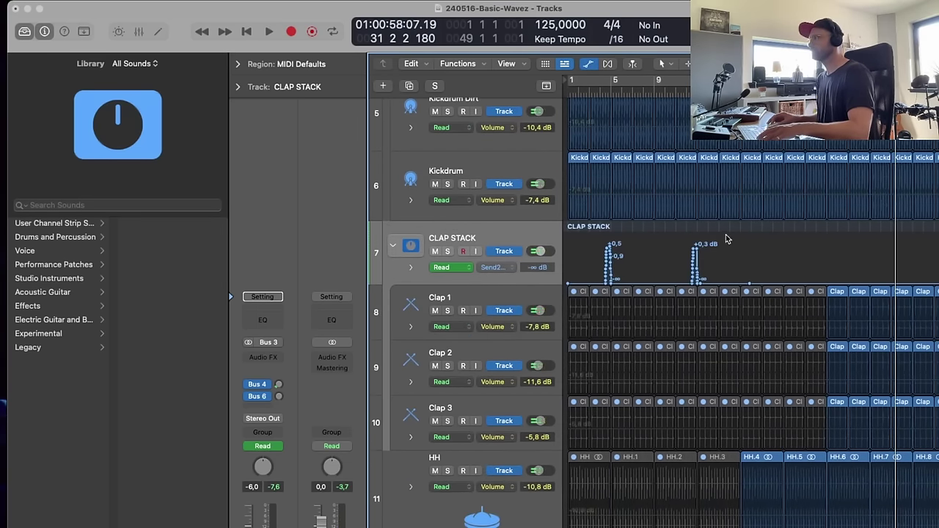
{"action": "left_click_drag", "start_coordinate": [725, 242], "coordinate": [870, 308]}
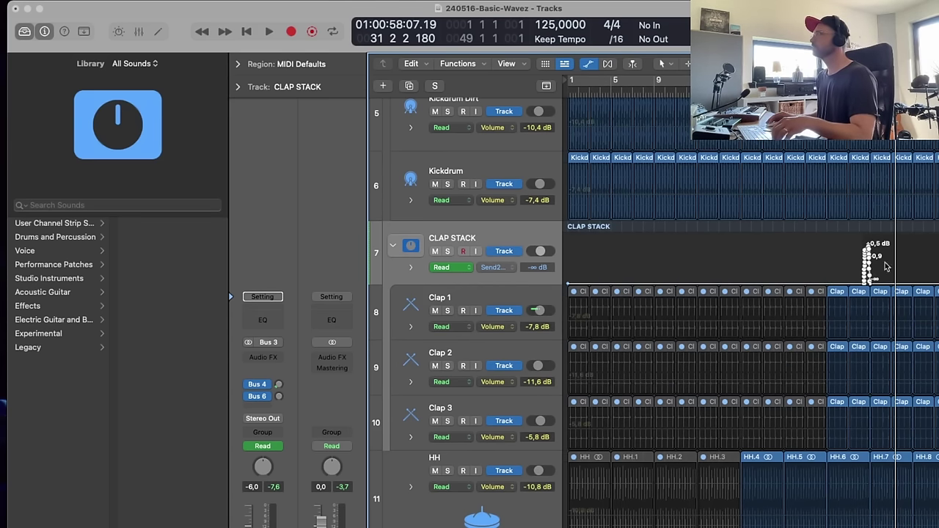
{"action": "left_click_drag", "start_coordinate": [905, 239], "coordinate": [833, 325]}
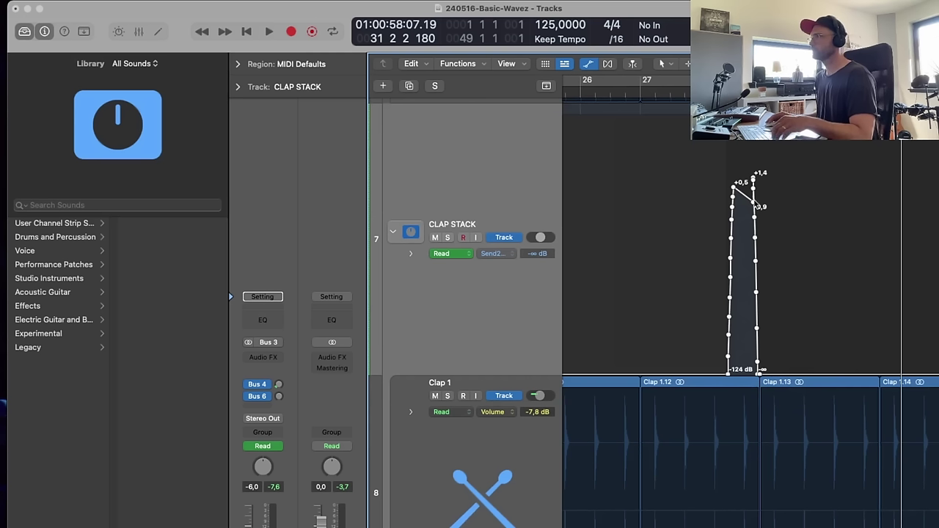
{"action": "left_click_drag", "start_coordinate": [755, 204], "coordinate": [753, 201]}
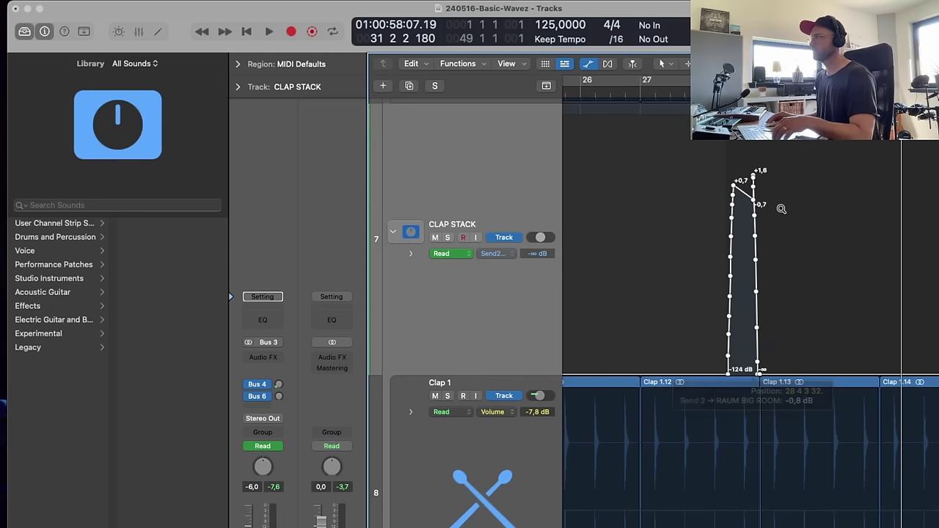
- Save the project and hide the track automation in the arrangement
{"action": "left_click", "coordinate": [782, 209], "text": "ctrl+alt"}
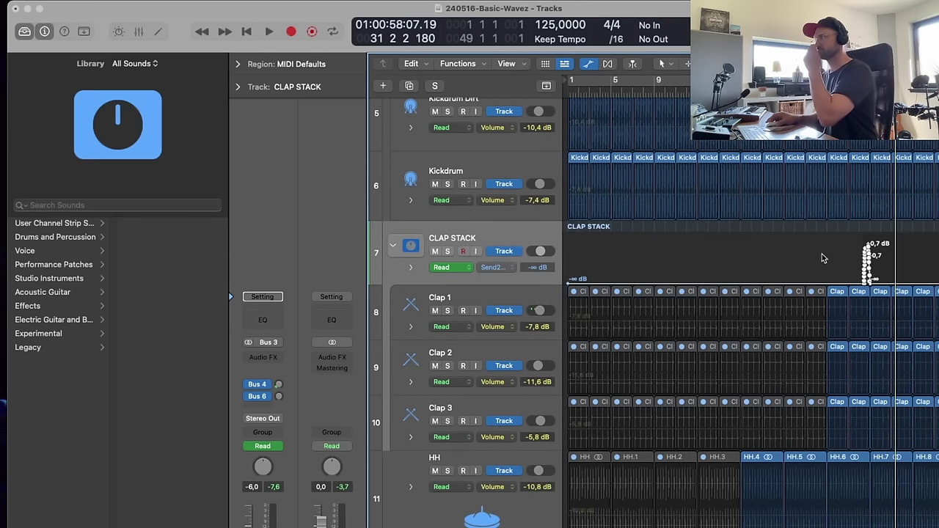
{"action": "key", "text": "super+s"}
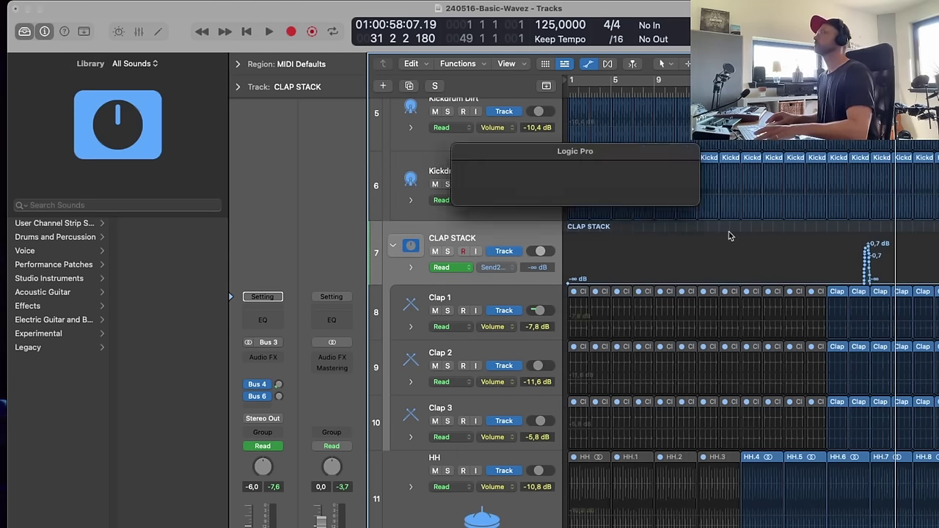
{"action": "key", "text": "a"}
- Play the arrangement from about bar 31 to bar 34 while checking the lower tracks
{"action": "key", "text": "space"}
{"action": "scroll", "coordinate": [729, 236], "scroll_direction": "right", "scroll_amount": 1}
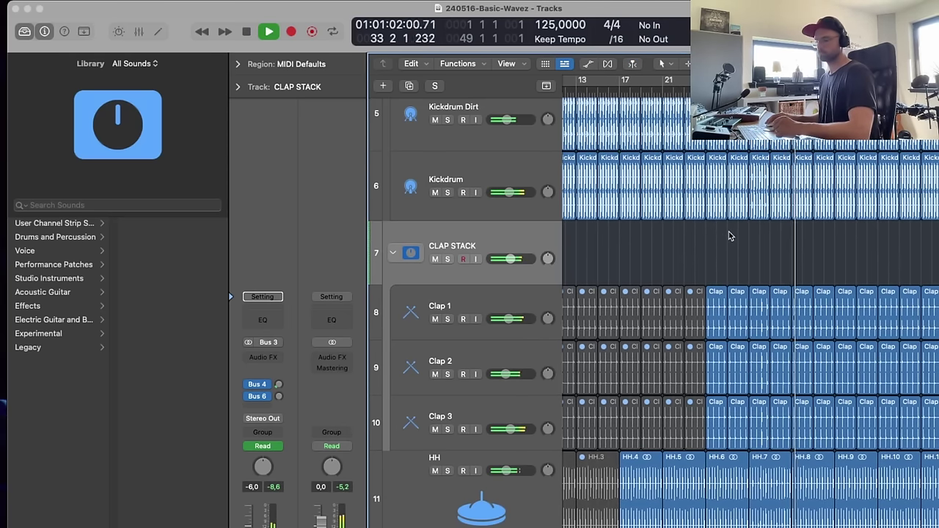
{"action": "scroll", "coordinate": [730, 239], "scroll_direction": "down", "scroll_amount": 5}
{"action": "scroll", "coordinate": [728, 253], "scroll_direction": "down", "scroll_amount": 3}
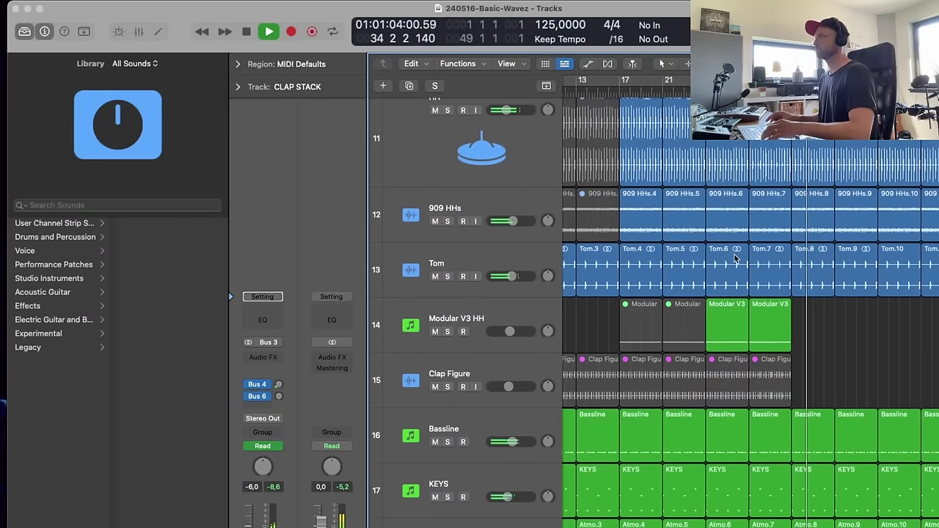
{"action": "key", "text": "space"}
- Shrink the track heights until all 21 tracks fit in the arrangement, with the start of the song in view
{"action": "key", "text": "super+Up"}
{"action": "key", "text": "super+Up"}
{"action": "key", "text": "super+Up"}
{"action": "key", "text": "super+Up"}
{"action": "key", "text": "super+Up"}
{"action": "key", "text": "super+Up"}
{"action": "key", "text": "super+Up"}
{"action": "key", "text": "super+Up"}
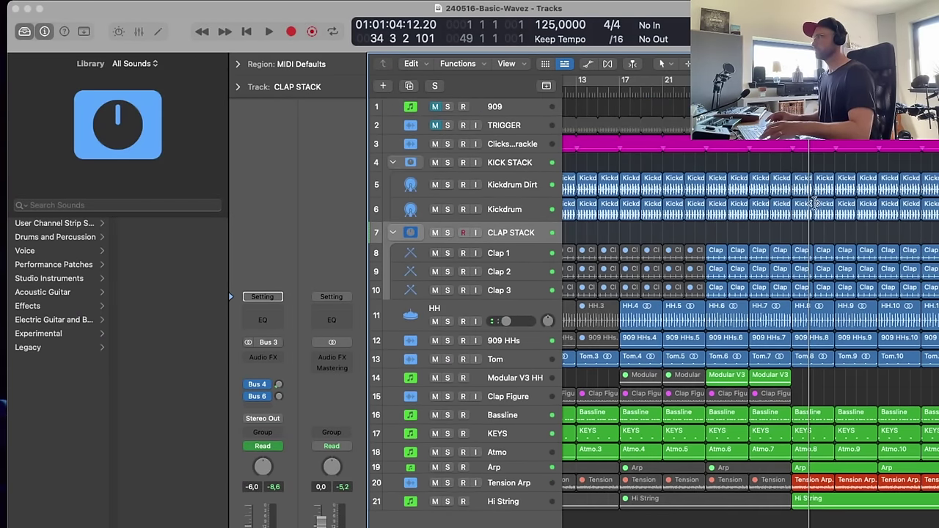
{"action": "scroll", "coordinate": [814, 203], "scroll_direction": "left", "scroll_amount": 6}
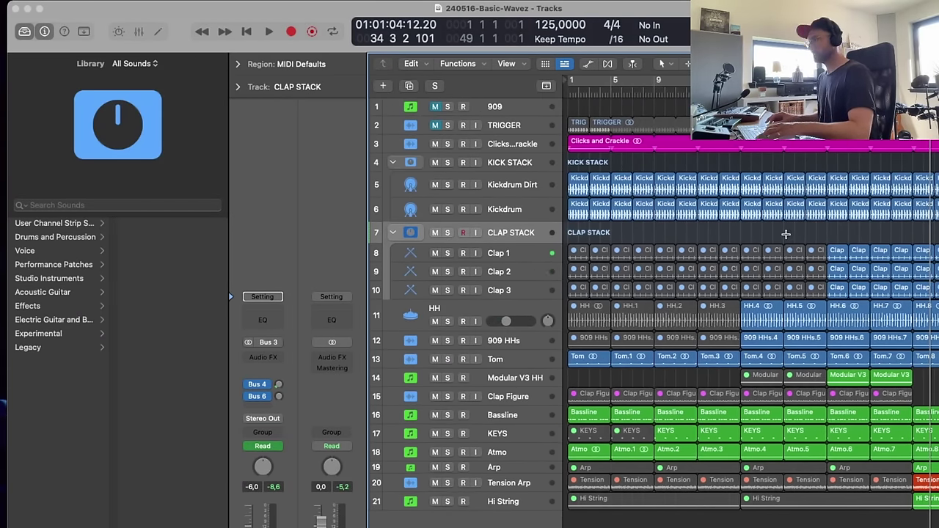
- Switch to Finder and browse the FX Loops and Atmos FX samples in the BW MHTE FX folder
{"action": "key", "text": "super+Tab"}
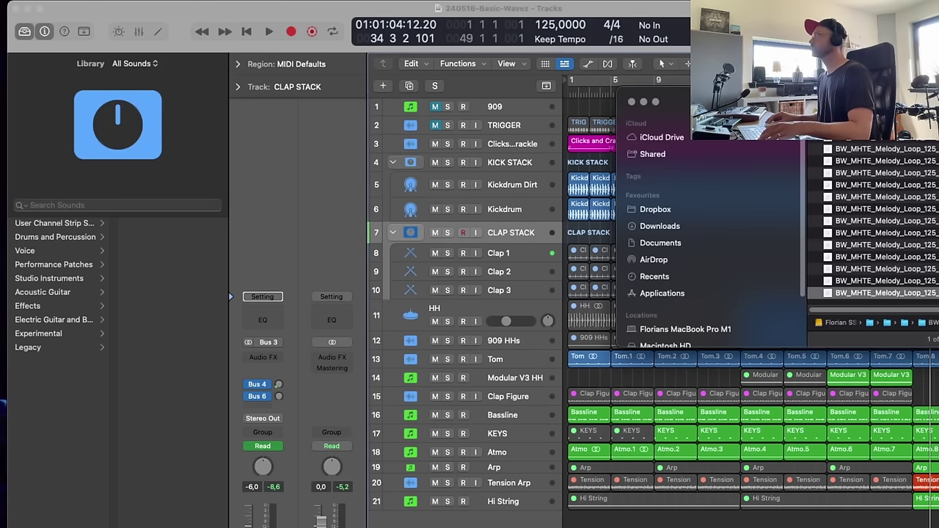
{"action": "key", "text": "super+Up"}
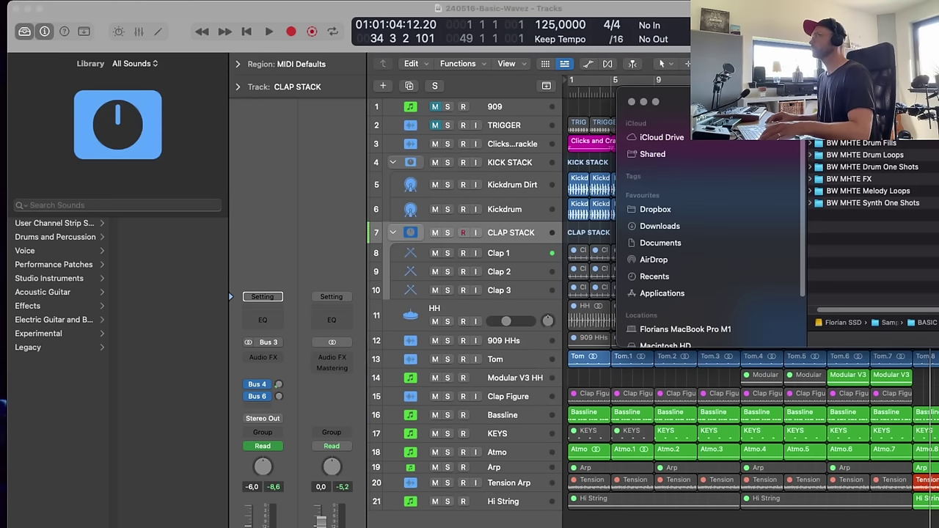
{"action": "double_click", "coordinate": [851, 179]}
{"action": "scroll", "coordinate": [910, 156], "scroll_direction": "up", "scroll_amount": 3}
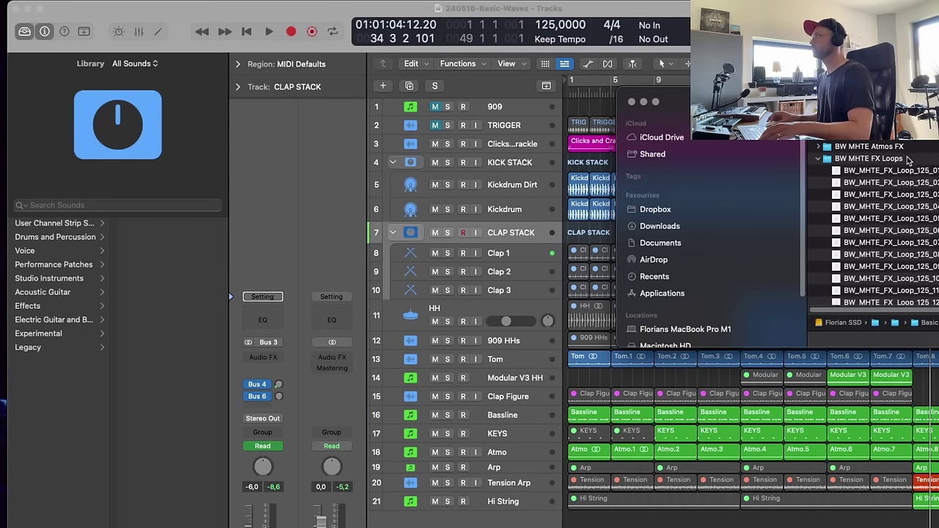
{"action": "left_click", "coordinate": [892, 167]}
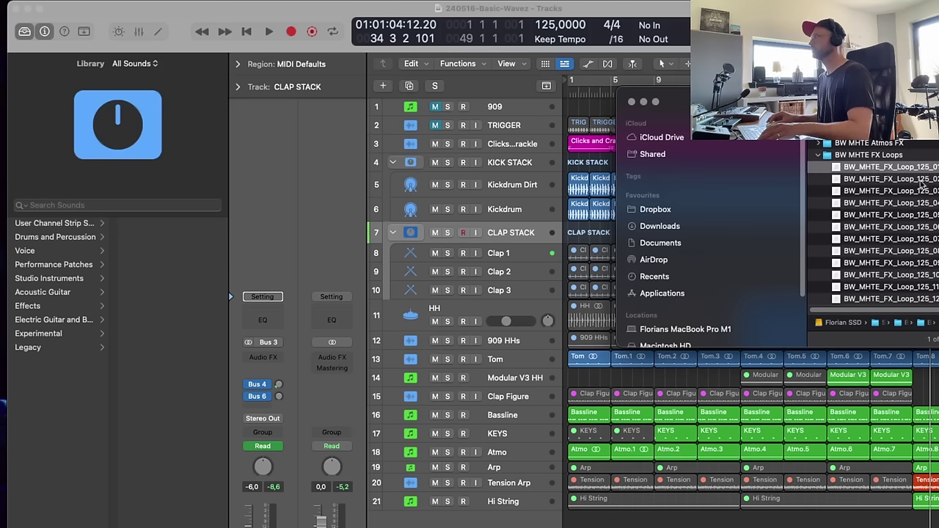
{"action": "left_click", "coordinate": [820, 155]}
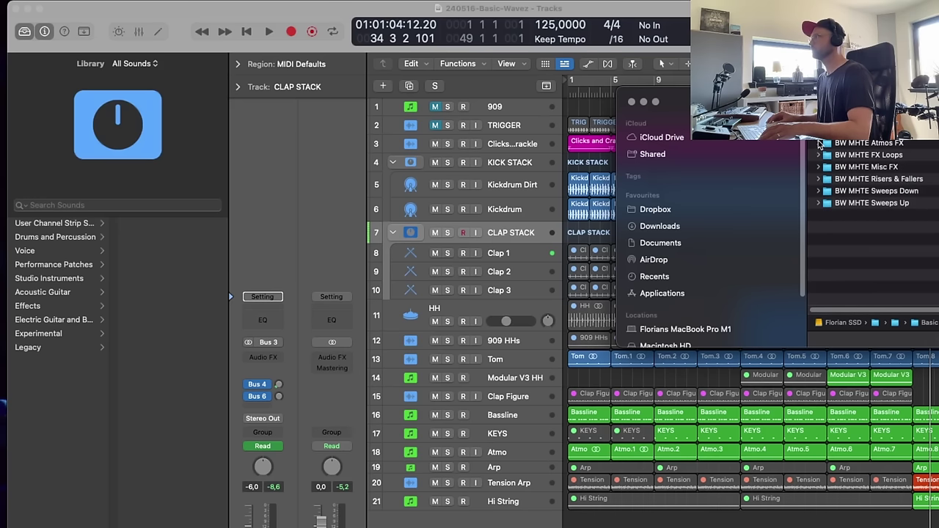
{"action": "left_click", "coordinate": [820, 143]}
{"action": "scroll", "coordinate": [836, 155], "scroll_direction": "down", "scroll_amount": 5}
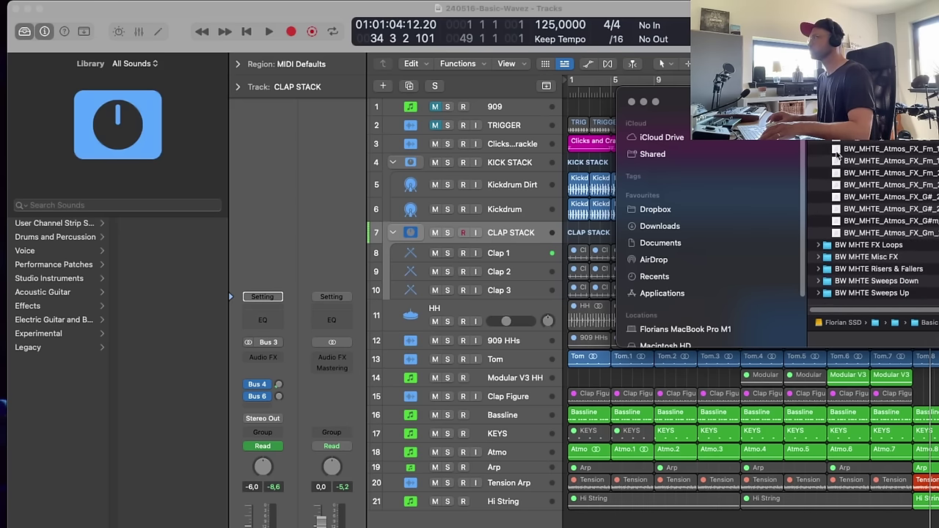
{"action": "scroll", "coordinate": [836, 155], "scroll_direction": "up", "scroll_amount": 5}
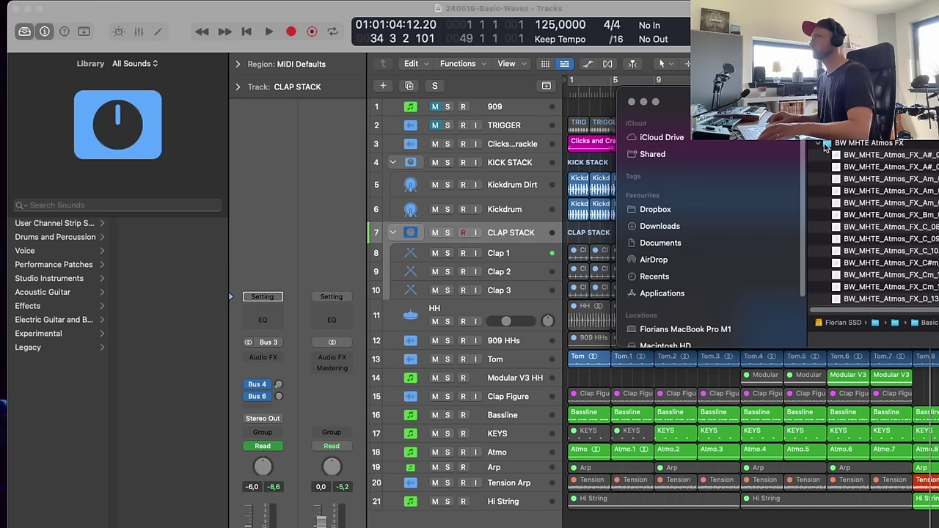
{"action": "left_click", "coordinate": [822, 144]}
- Return to the sample pack's folder overview and open BW MHTE Risers & Fallers inside BW MHTE FX
{"action": "scroll", "coordinate": [873, 176], "scroll_direction": "up", "scroll_amount": 3}
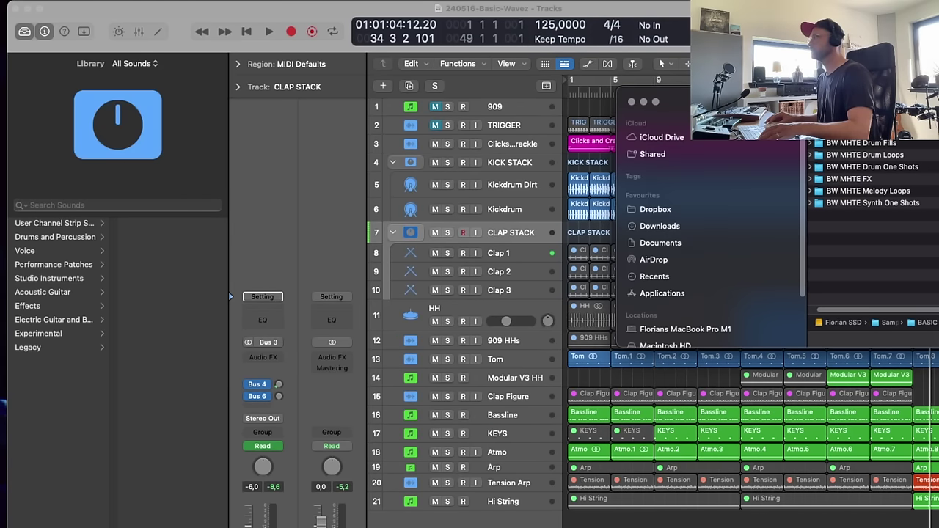
{"action": "scroll", "coordinate": [873, 176], "scroll_direction": "up", "scroll_amount": 3}
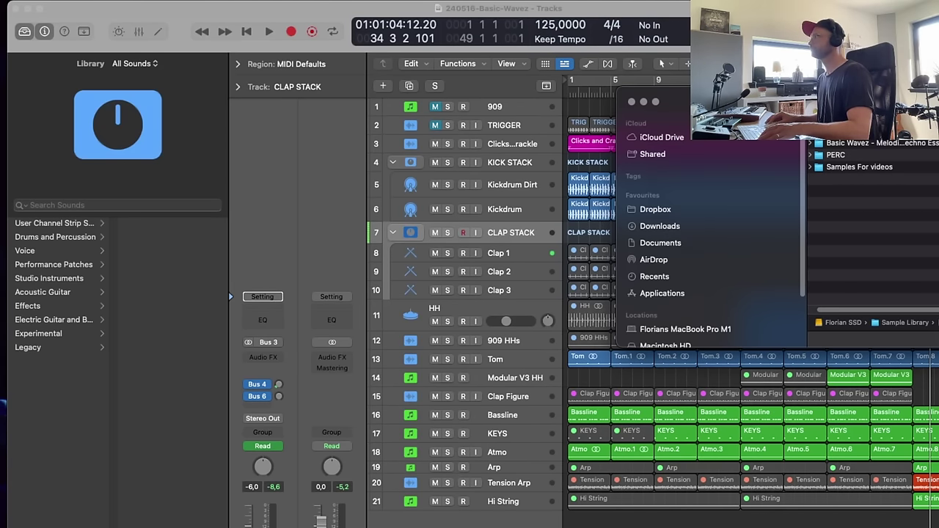
{"action": "key", "text": "super+Up"}
{"action": "scroll", "coordinate": [853, 161], "scroll_direction": "down", "scroll_amount": 3}
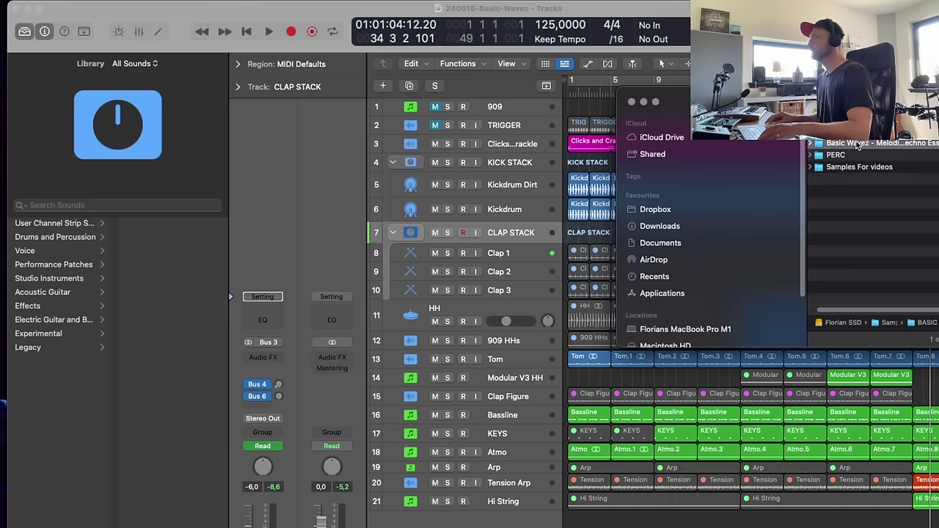
{"action": "left_click", "coordinate": [851, 179]}
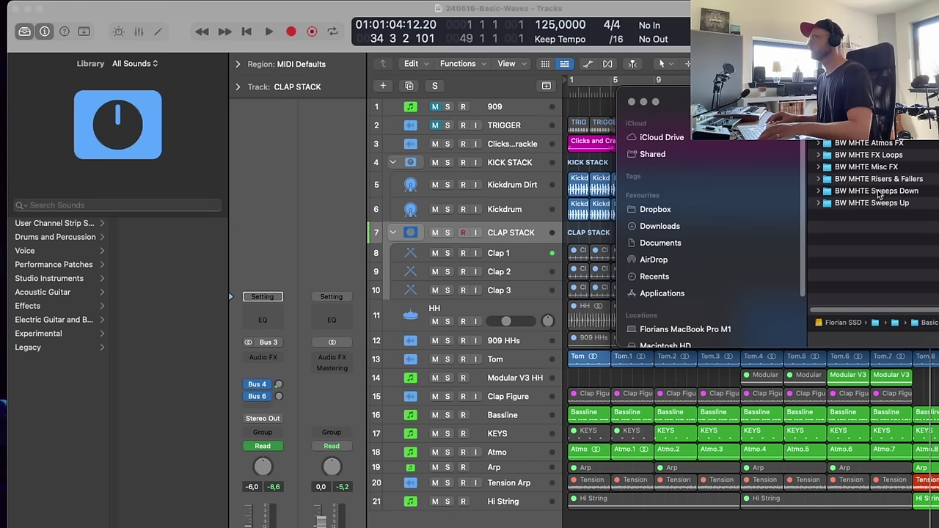
{"action": "left_click", "coordinate": [888, 184]}
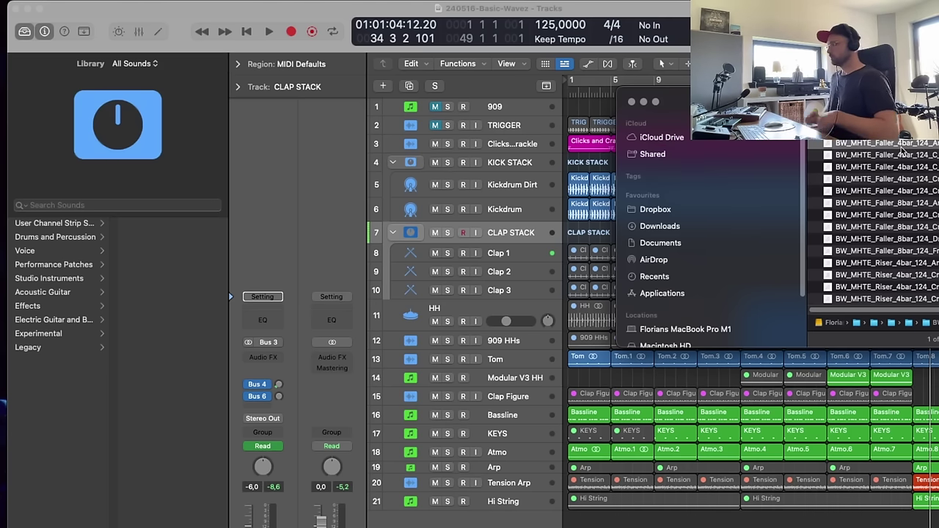
- Preview BW_MHTE_Riser_8bar_124_Cm_04.wav and place it at bar 17 on a new audio track below Hi String in Logic Pro
{"action": "scroll", "coordinate": [913, 221], "scroll_direction": "down", "scroll_amount": 4}
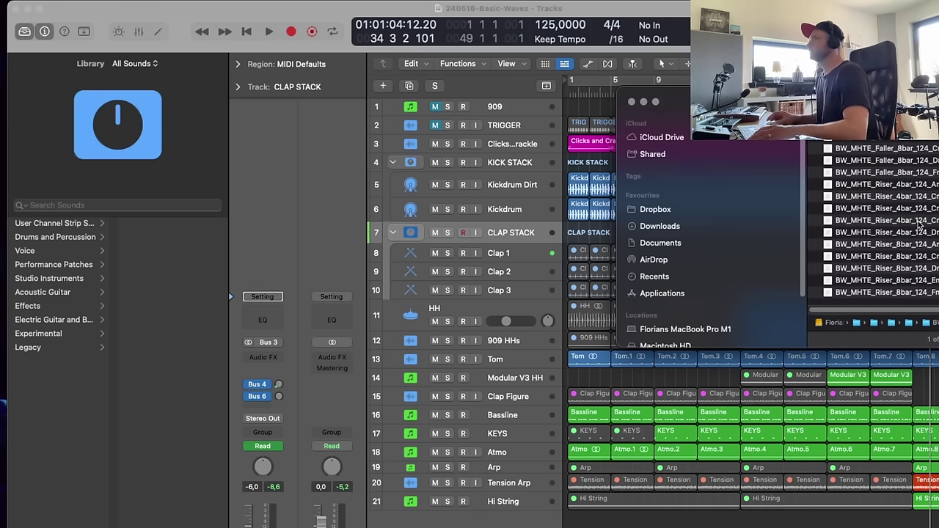
{"action": "left_click", "coordinate": [932, 245]}
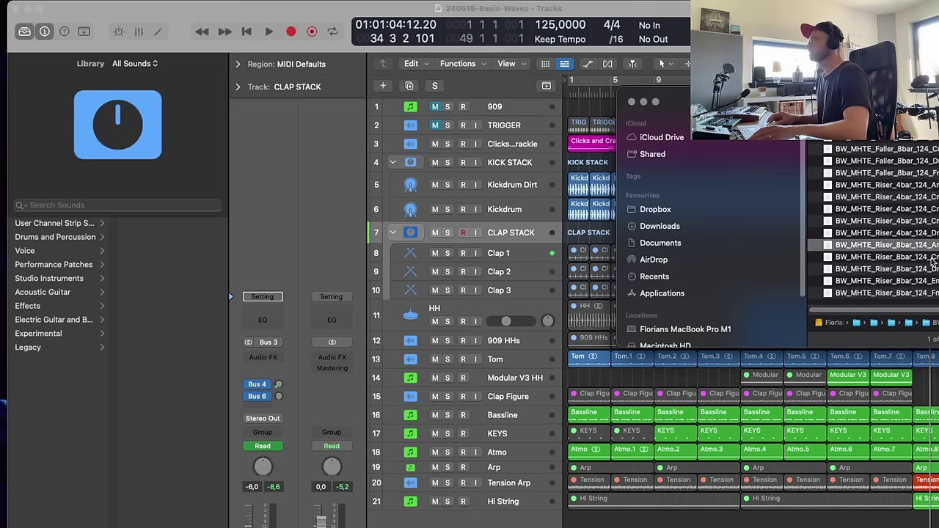
{"action": "left_click", "coordinate": [933, 258]}
{"action": "key", "text": "space"}
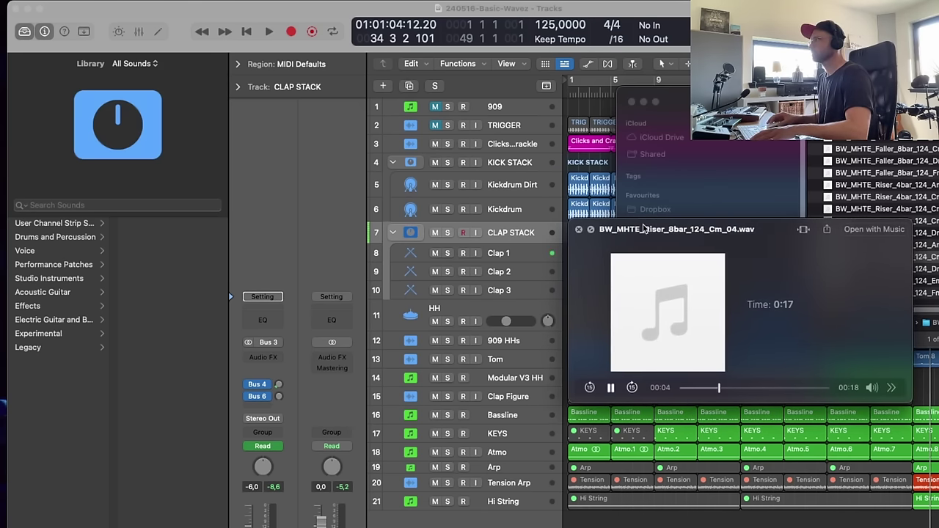
{"action": "key", "text": "space"}
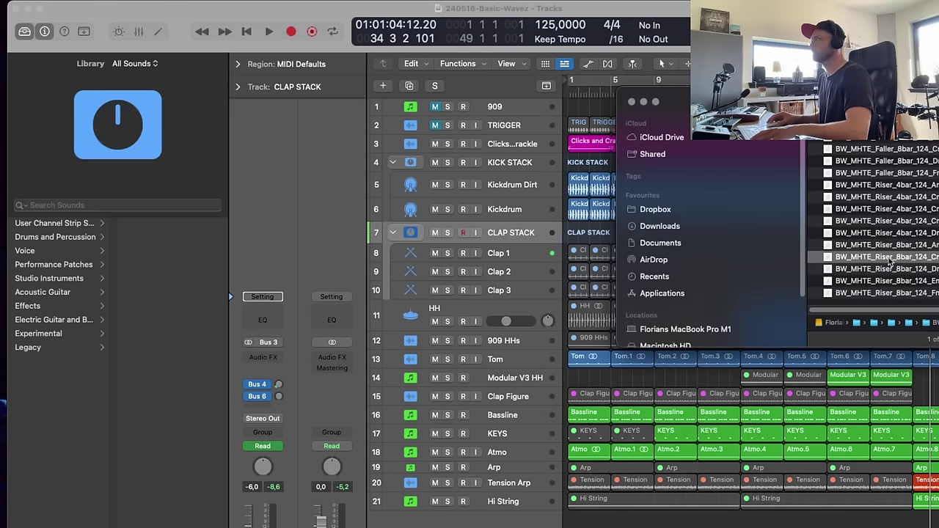
{"action": "left_click_drag", "start_coordinate": [889, 258], "coordinate": [721, 518]}
{"action": "left_click_drag", "start_coordinate": [818, 522], "coordinate": [844, 523]}
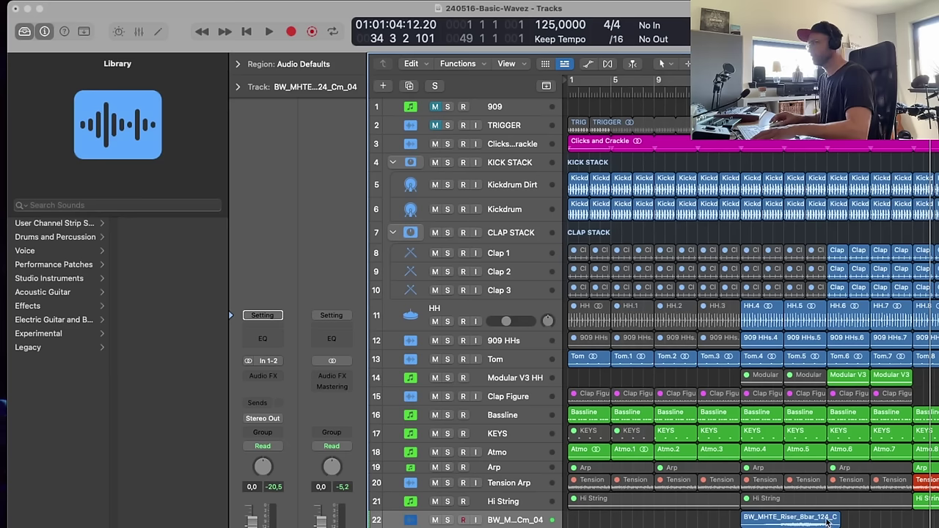
- Lower the riser track's volume to -25.0 dB and play the passage across bar 25
{"action": "key", "text": "z"}
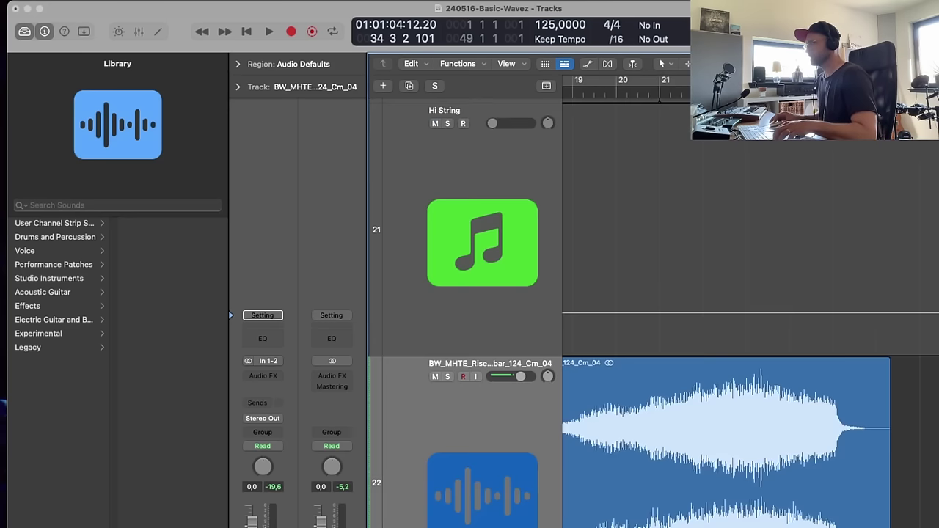
{"action": "scroll", "coordinate": [739, 423], "scroll_direction": "left", "scroll_amount": 2}
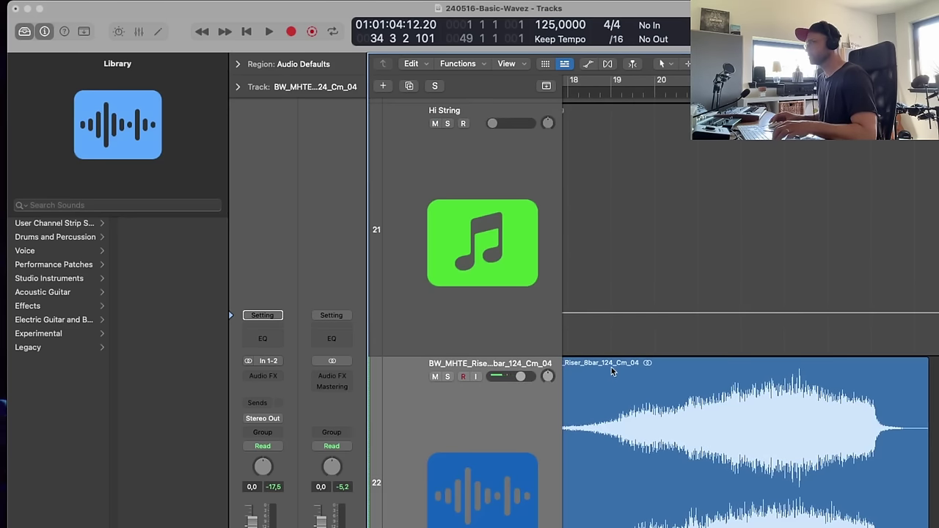
{"action": "key", "text": "z"}
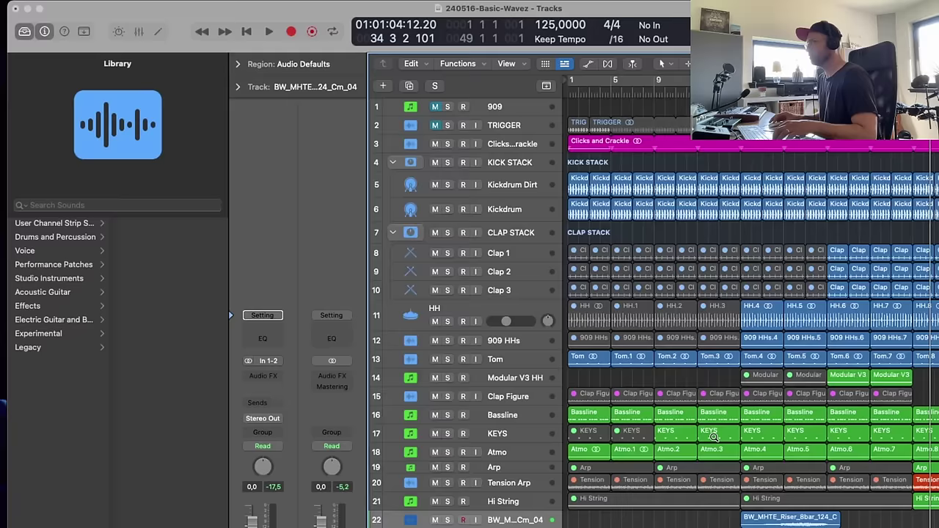
{"action": "key", "text": "z"}
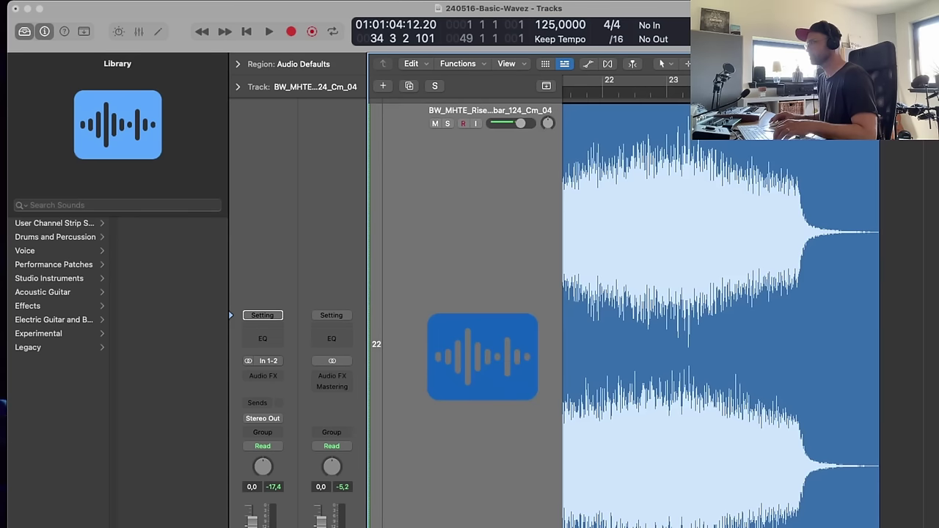
{"action": "key", "text": "z"}
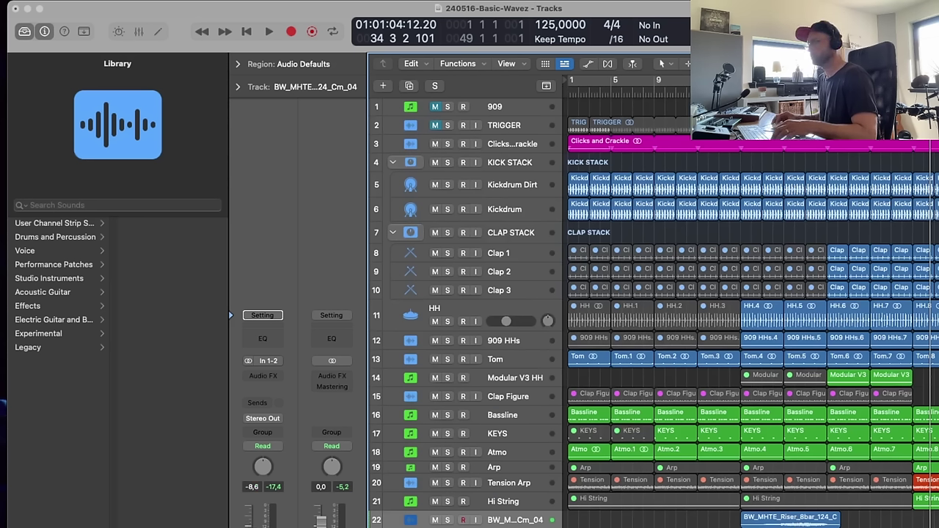
{"action": "key", "text": "space"}
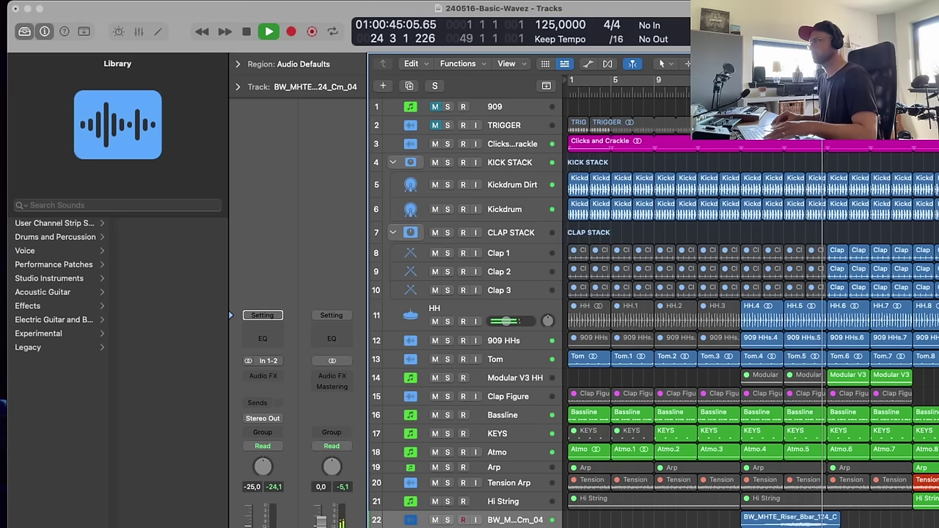
{"action": "left_click", "coordinate": [841, 524]}
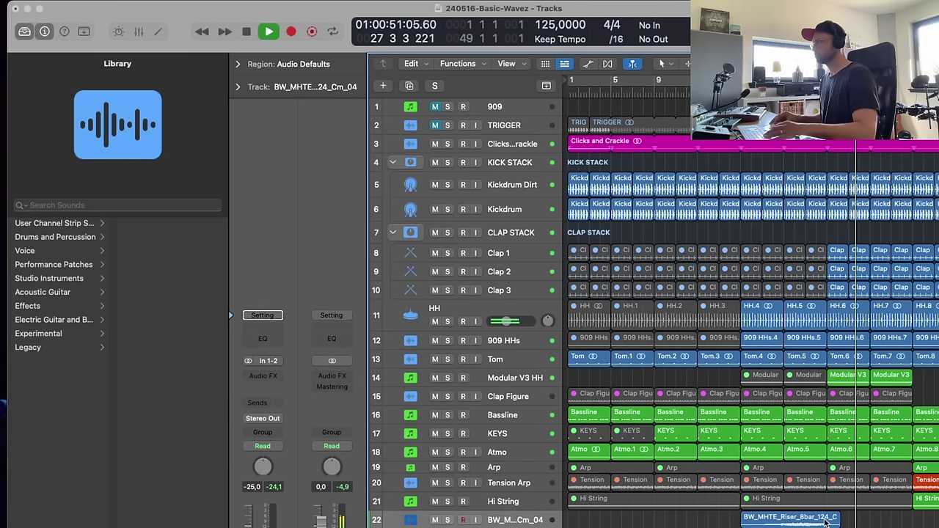
{"action": "key", "text": "space"}
- Trim the end of the riser region back to about bar 25
{"action": "left_click", "coordinate": [836, 517]}
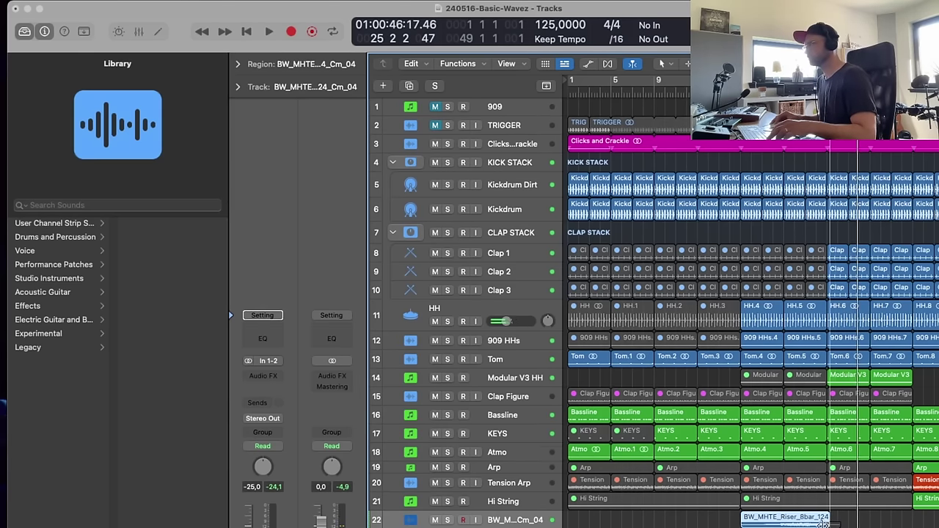
{"action": "key", "text": "z"}
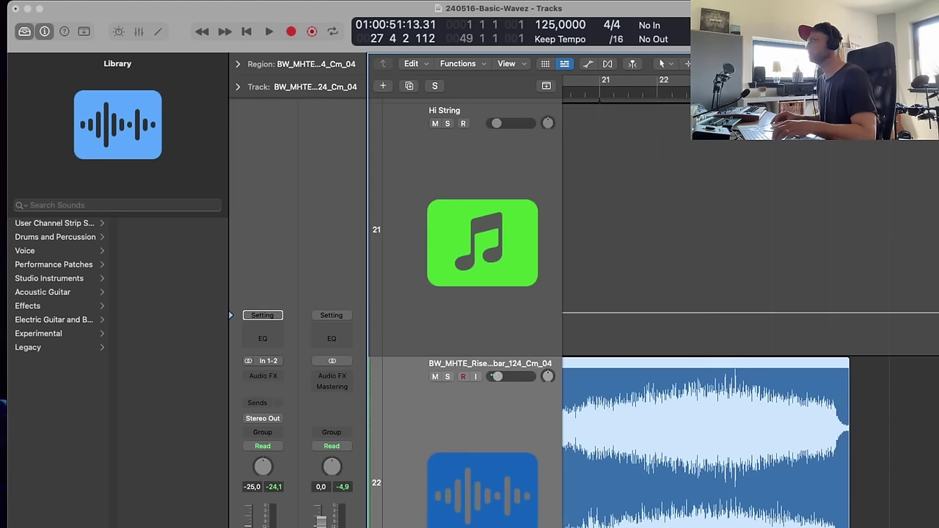
{"action": "left_click_drag", "start_coordinate": [848, 514], "coordinate": [829, 514]}
{"action": "left_click", "coordinate": [785, 518], "text": "ctrl+alt"}
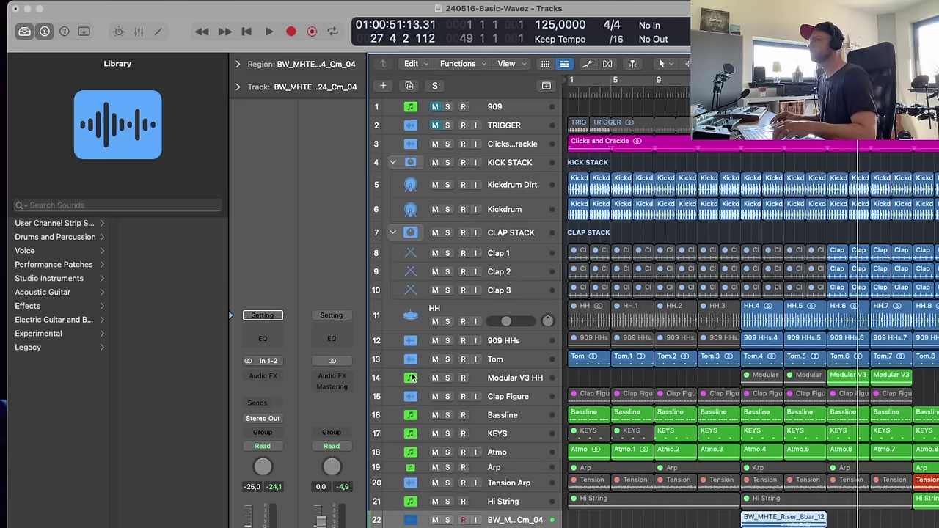
- Set a fade-out of 4 on the riser region and hide the Library
{"action": "left_click", "coordinate": [237, 64]}
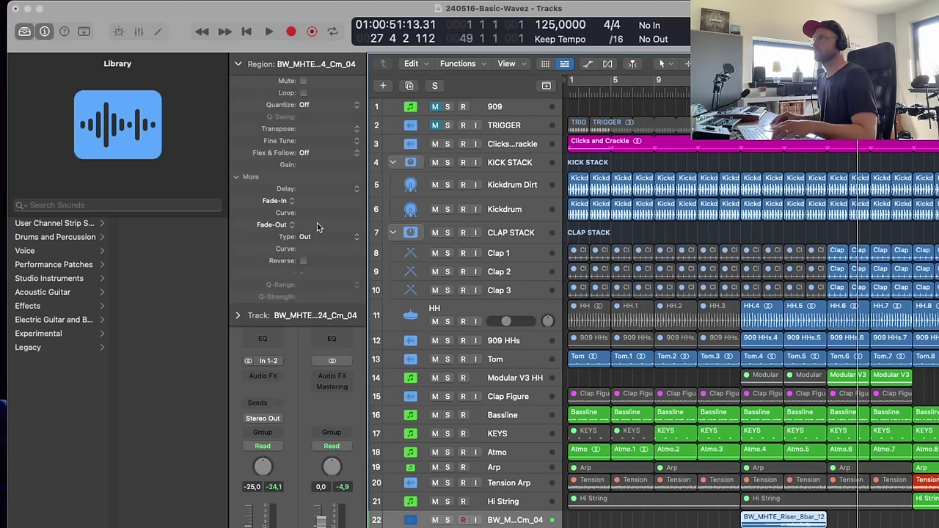
{"action": "left_click", "coordinate": [24, 33]}
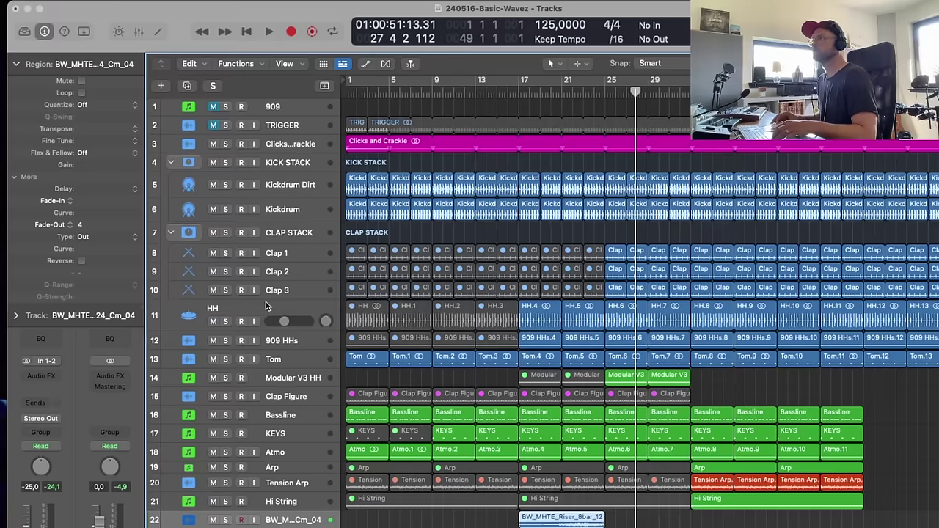
- Insert a Tremolo effect on the riser track and load its MONTE TIP preset
{"action": "left_click", "coordinate": [16, 63]}
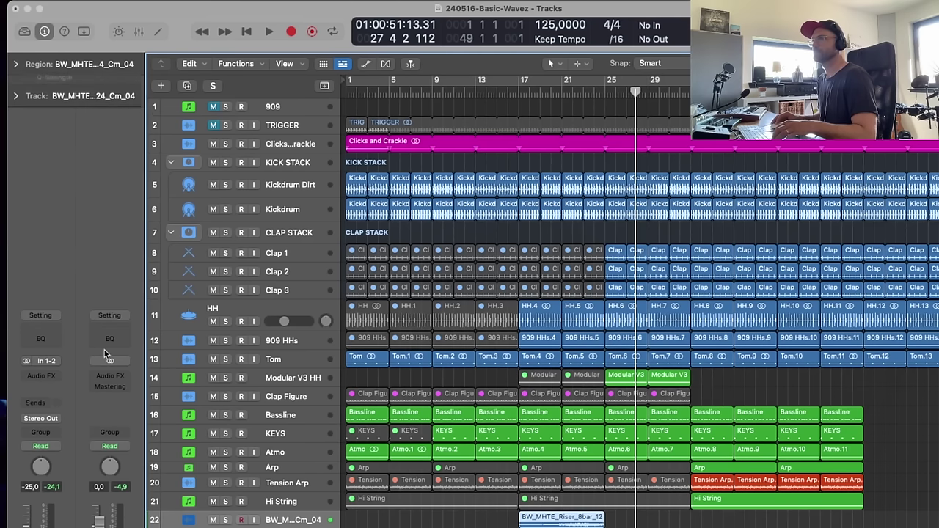
{"action": "left_click", "coordinate": [40, 375]}
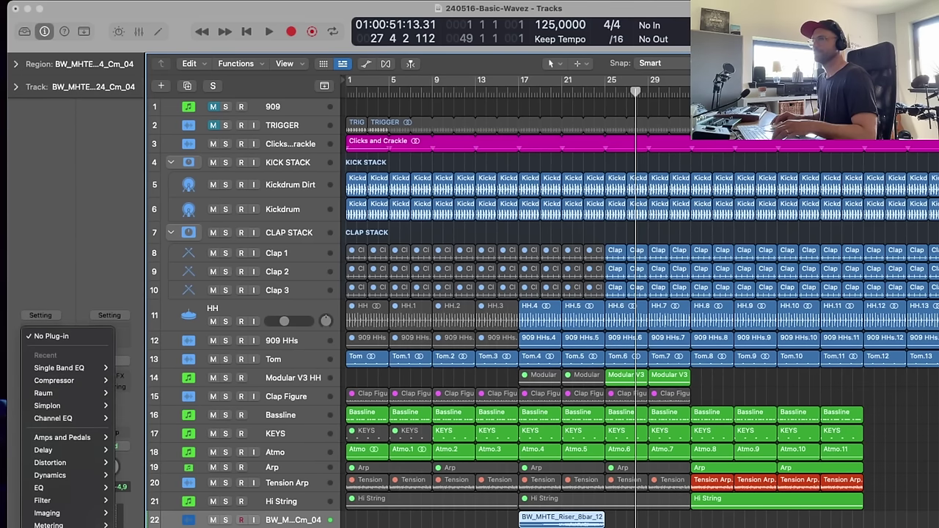
{"action": "mouse_move", "coordinate": [58, 527]}
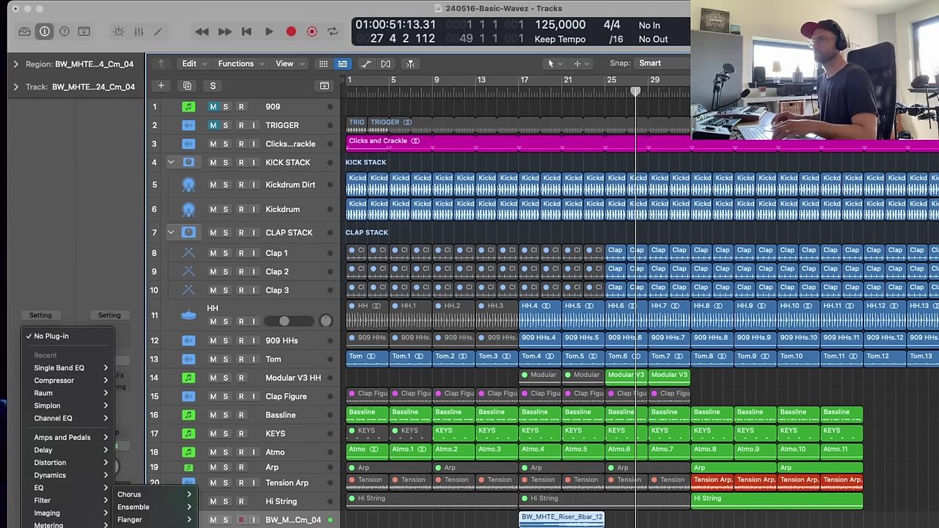
{"action": "left_click", "coordinate": [146, 527]}
{"action": "left_click", "coordinate": [504, 173]}
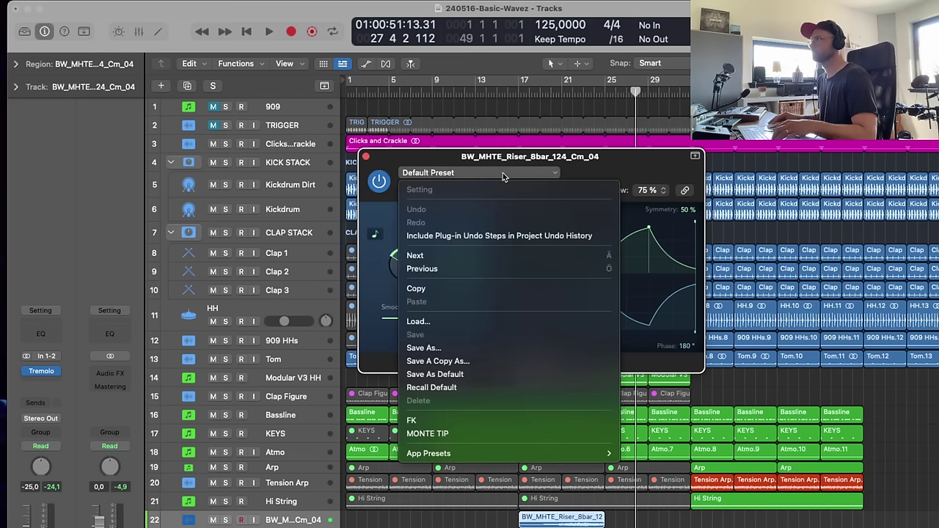
{"action": "left_click", "coordinate": [428, 433]}
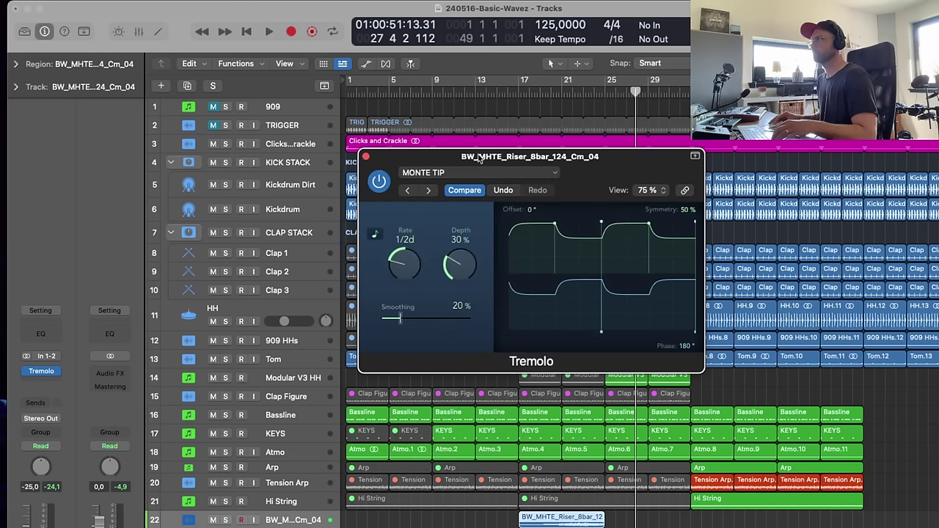
- Play the riser passage from bar 19, raise the Tremolo depth to about 35%, and close the plug-in window
{"action": "left_click_drag", "start_coordinate": [456, 159], "coordinate": [933, 109]}
{"action": "left_click", "coordinate": [542, 95]}
{"action": "key", "text": "space"}
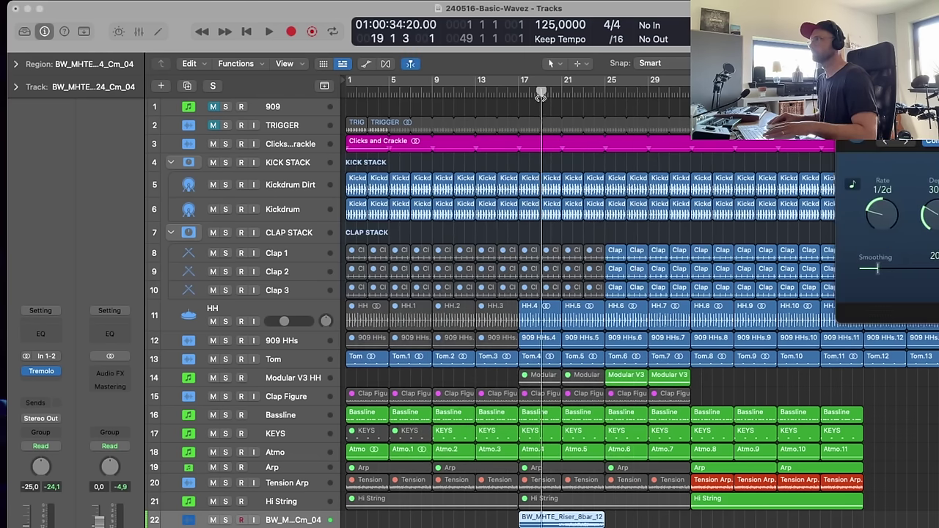
{"action": "left_click_drag", "start_coordinate": [934, 220], "coordinate": [934, 211]}
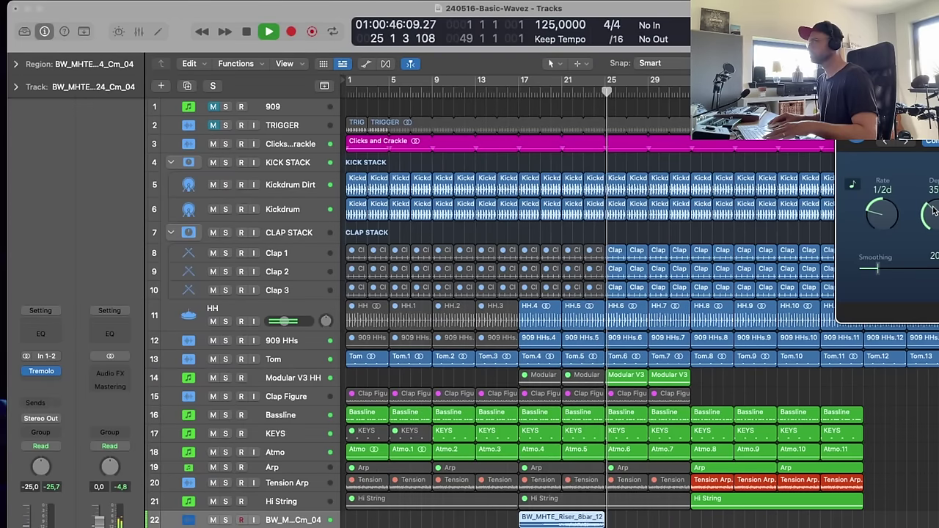
{"action": "left_click", "coordinate": [848, 103]}
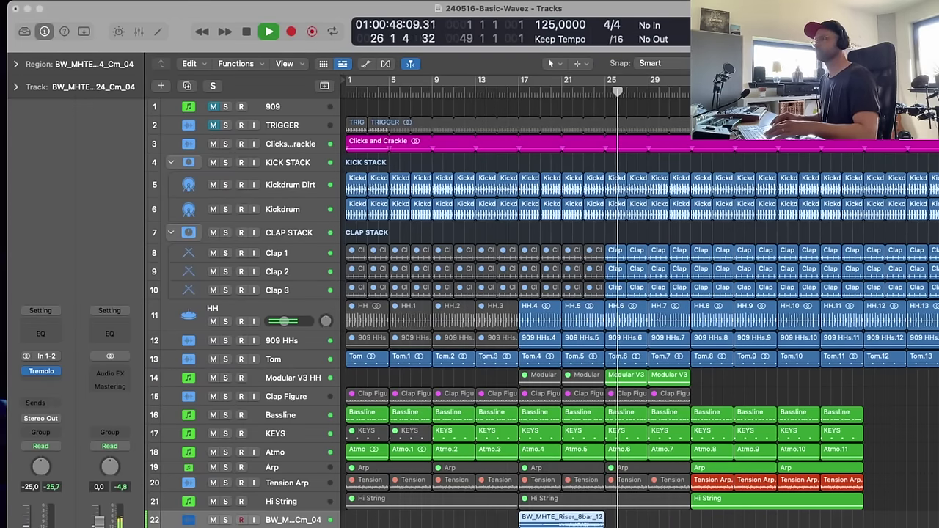
{"action": "key", "text": "space"}
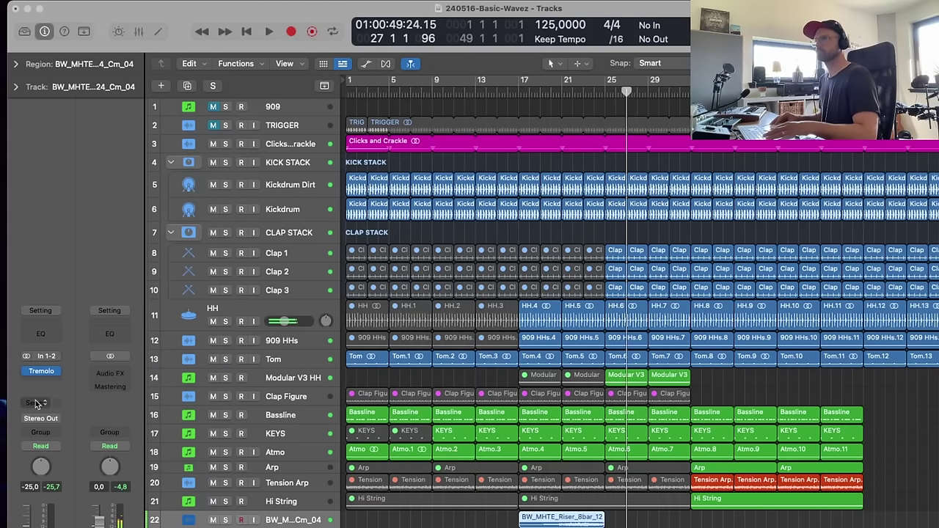
- Send the riser track to the Raum reverb on Bus 6 at -17.8 dB and play it from about bar 19
{"action": "left_click", "coordinate": [35, 403]}
{"action": "mouse_move", "coordinate": [44, 422]}
{"action": "left_click", "coordinate": [175, 197]}
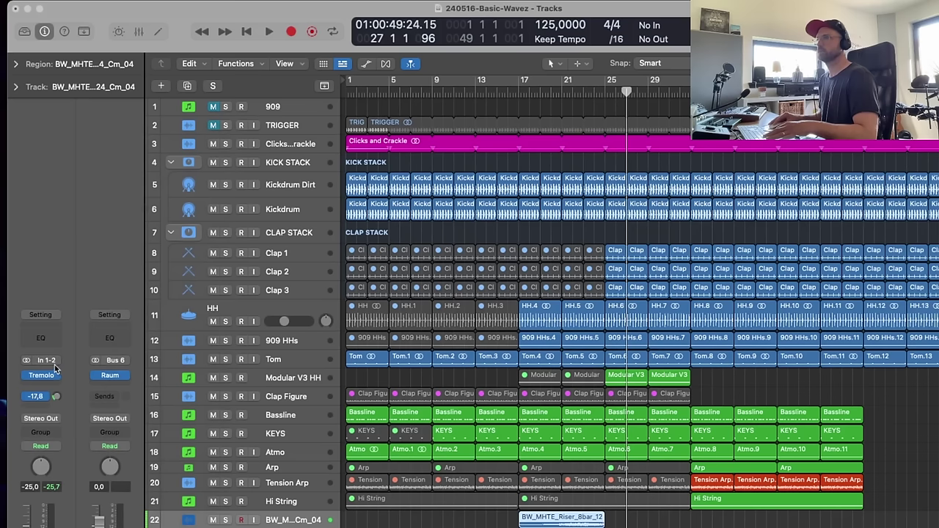
{"action": "key", "text": "space"}
{"action": "left_click", "coordinate": [540, 91]}
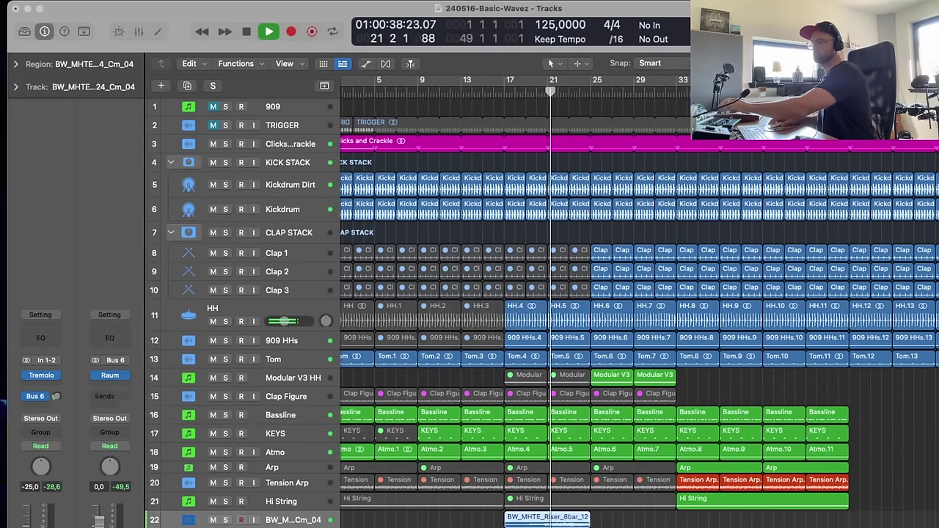
- Add a Channel EQ to the riser track with a steep low cut at about 50 Hz, and stop playback
{"action": "left_click", "coordinate": [40, 337]}
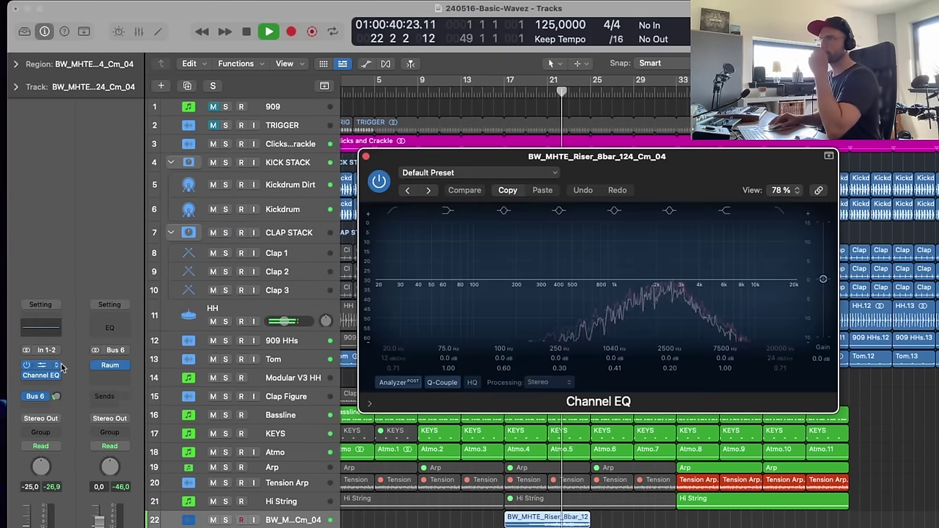
{"action": "left_click", "coordinate": [392, 211]}
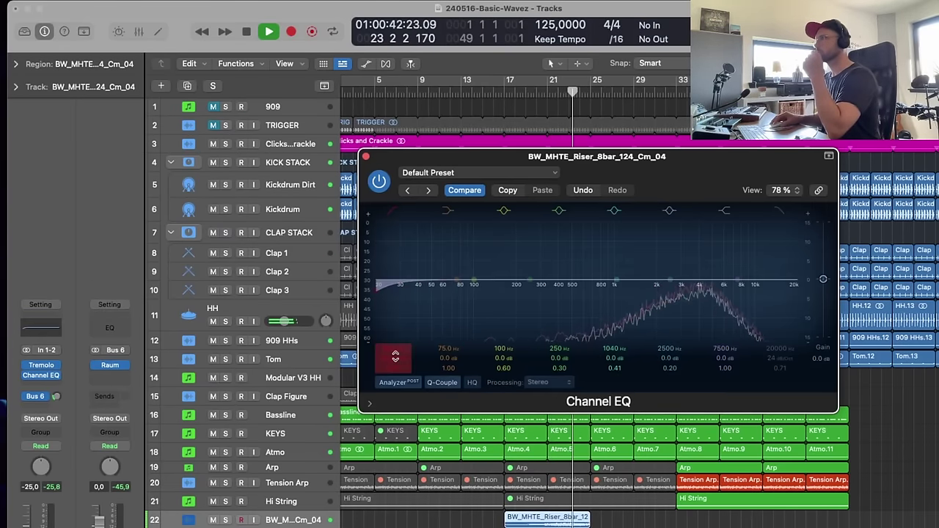
{"action": "left_click_drag", "start_coordinate": [396, 354], "coordinate": [396, 330]}
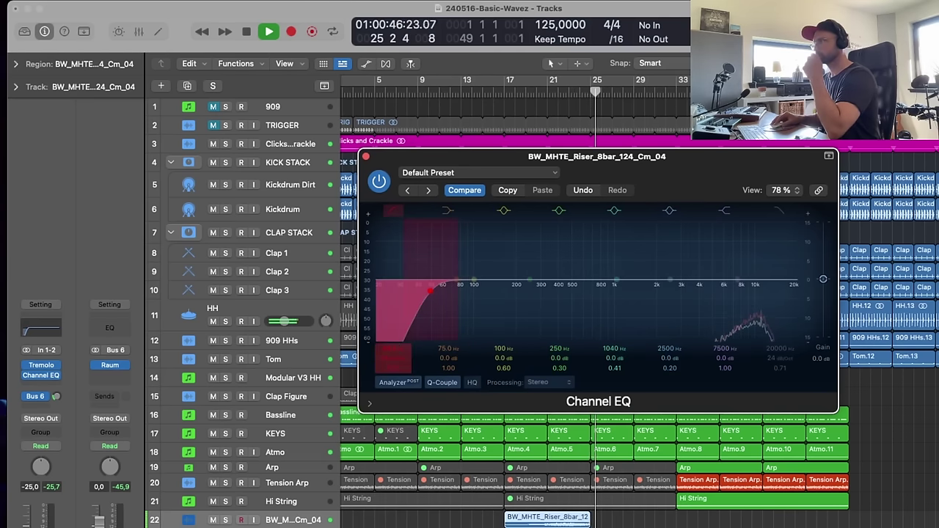
{"action": "left_click", "coordinate": [366, 156]}
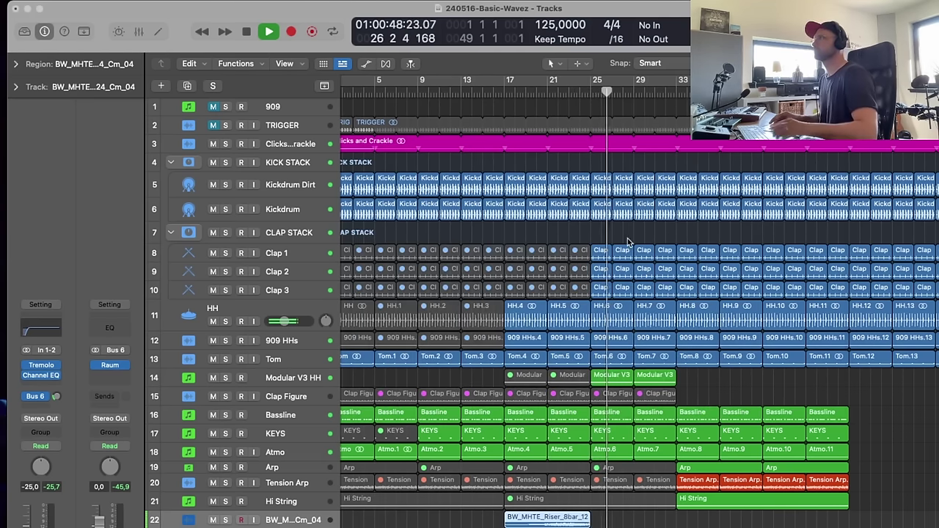
{"action": "key", "text": "space"}
- Trim the last two beats before bar 25 off the Kickdrum Dirt and Kickdrum regions and play the transition from bar 23
{"action": "left_click", "coordinate": [586, 234]}
{"action": "left_click_drag", "start_coordinate": [611, 160], "coordinate": [548, 259]}
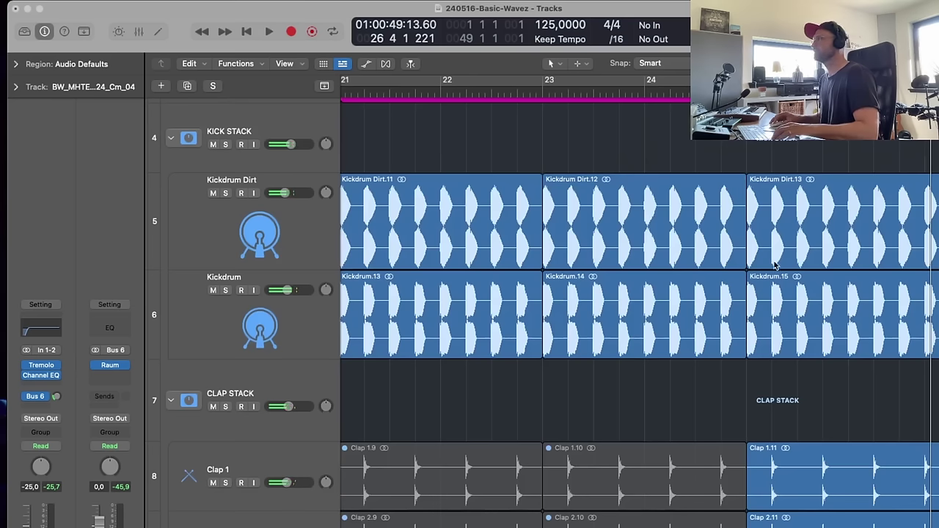
{"action": "left_click", "coordinate": [722, 325]}
{"action": "left_click", "coordinate": [740, 261]}
{"action": "left_click_drag", "start_coordinate": [742, 262], "coordinate": [695, 262]}
{"action": "left_click_drag", "start_coordinate": [687, 345], "coordinate": [687, 345]}
{"action": "left_click", "coordinate": [542, 86]}
{"action": "key", "text": "space"}
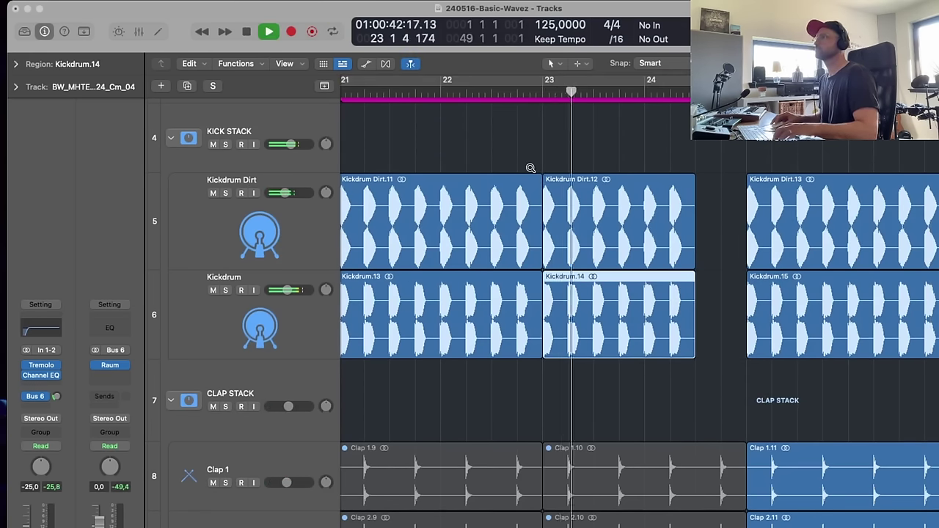
{"action": "key", "text": "z"}
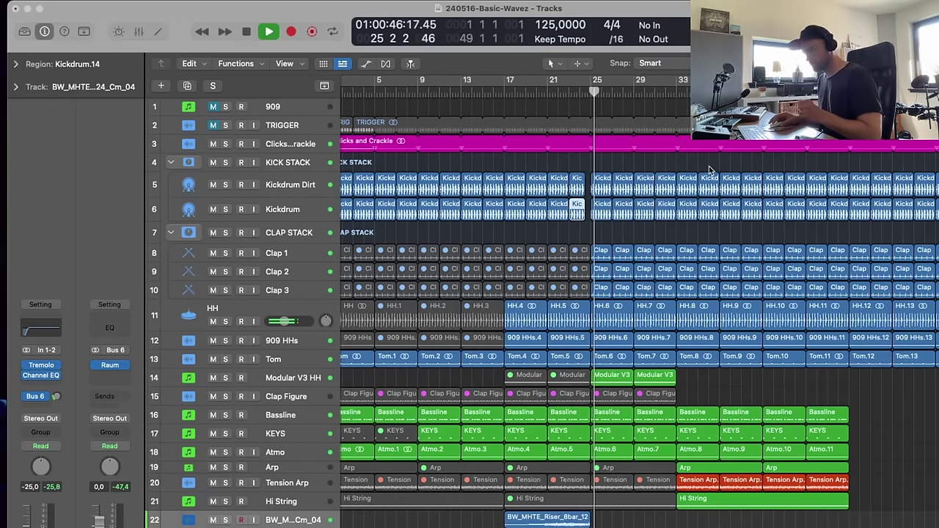
- Shrink the track heights and copy the two active Modular V3 HH regions from bar 25 to bar 33
{"action": "key", "text": "super+Up"}
{"action": "key", "text": "super+Up"}
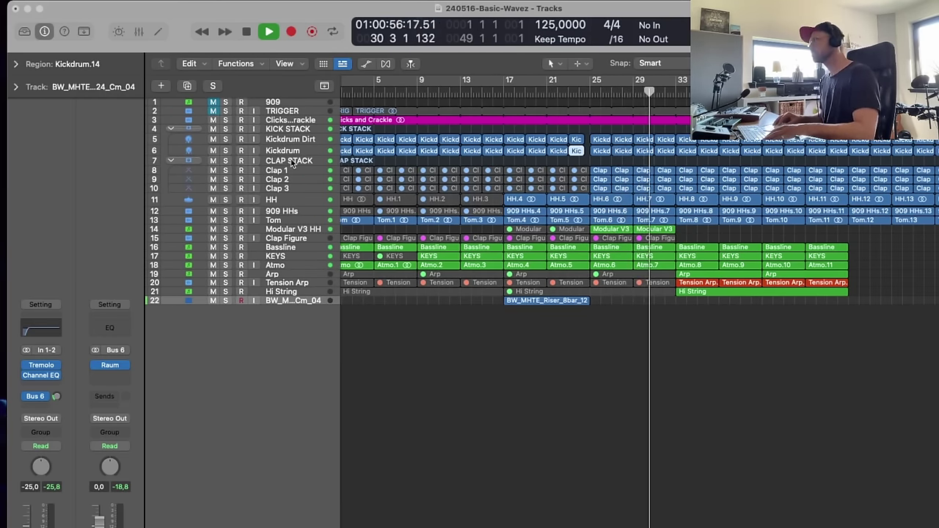
{"action": "scroll", "coordinate": [522, 234], "scroll_direction": "left", "scroll_amount": 1}
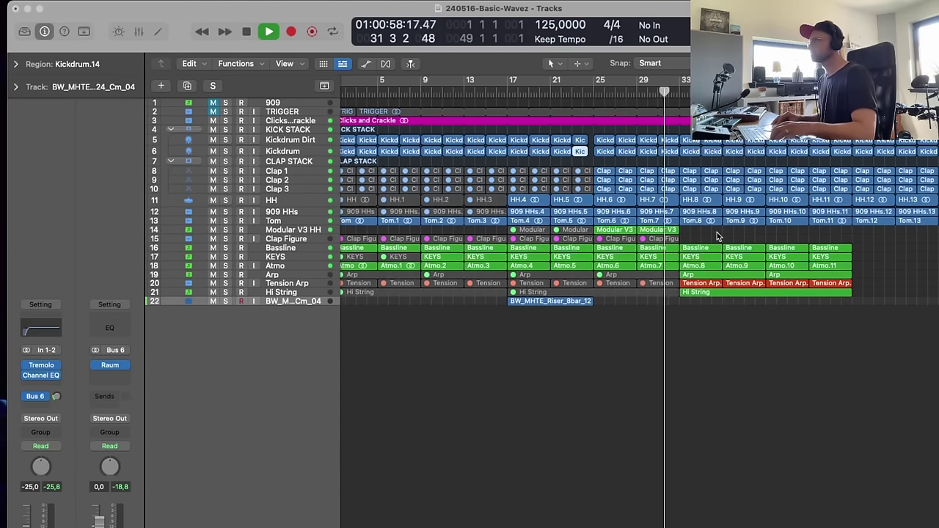
{"action": "left_click_drag", "start_coordinate": [717, 232], "coordinate": [786, 258]}
{"action": "key", "text": "Return"}
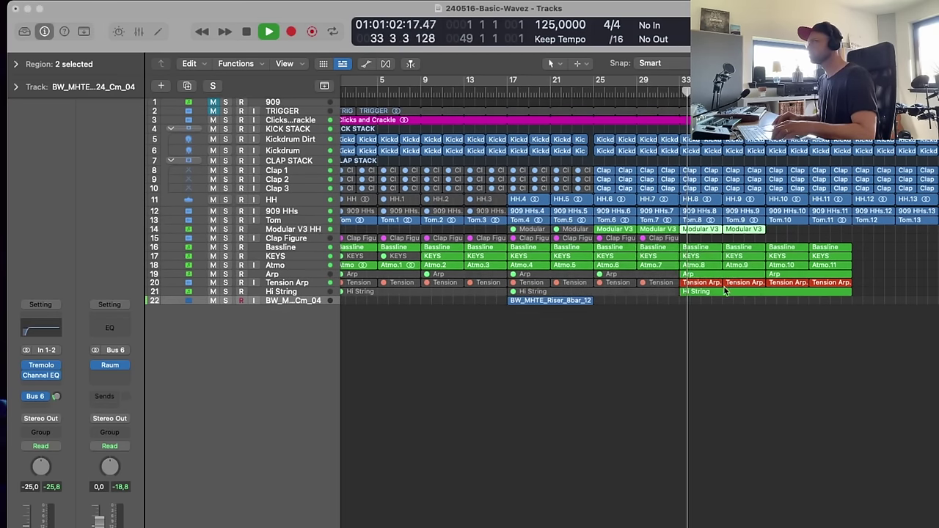
{"action": "left_click", "coordinate": [730, 314]}
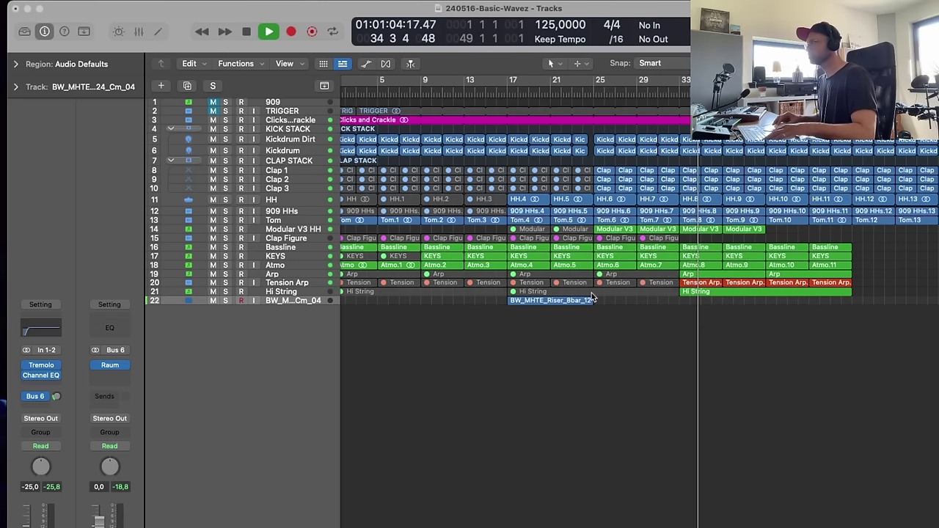
- Mute the Arp region starting at bar 33 and stop playback
{"action": "left_click", "coordinate": [725, 275]}
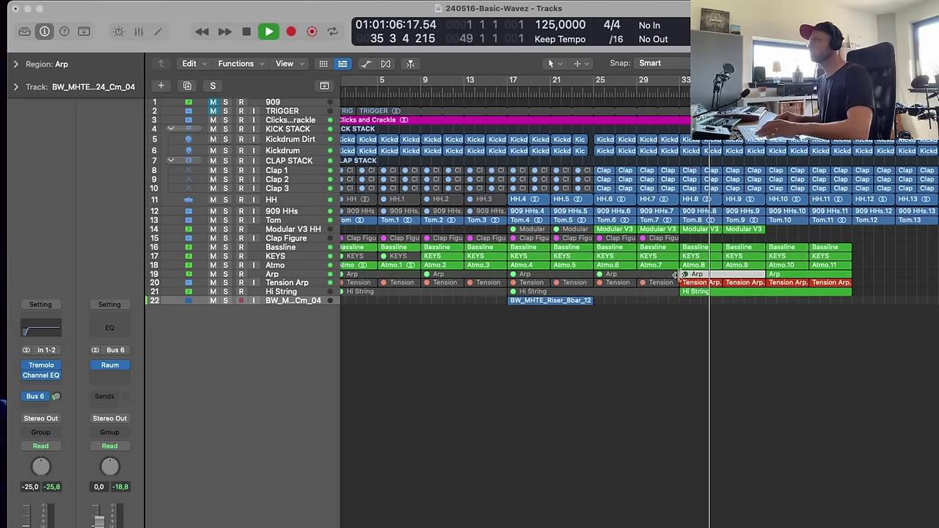
{"action": "key", "text": "space"}
{"action": "left_click", "coordinate": [649, 329]}
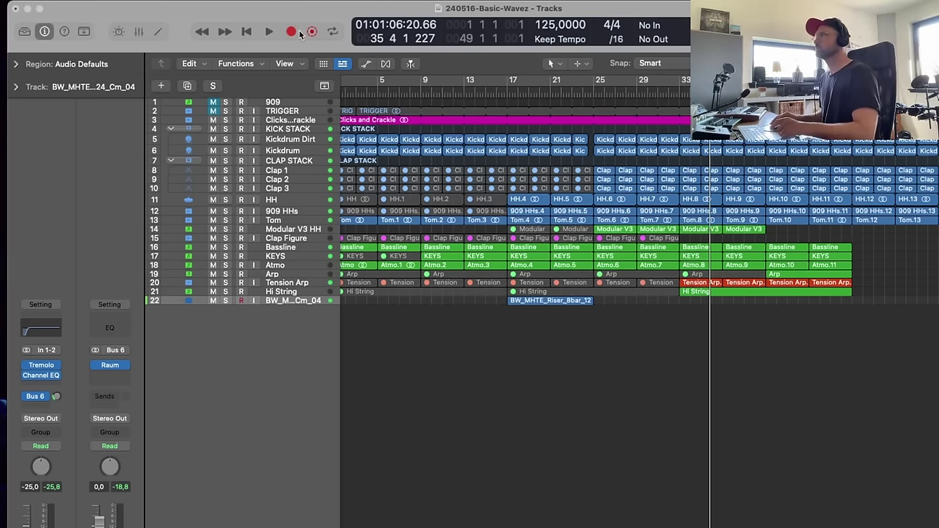
- Turn on cycle mode over bars 1 to 49 and save the project
{"action": "scroll", "coordinate": [456, 134], "scroll_direction": "left", "scroll_amount": 1}
{"action": "left_click", "coordinate": [452, 80]}
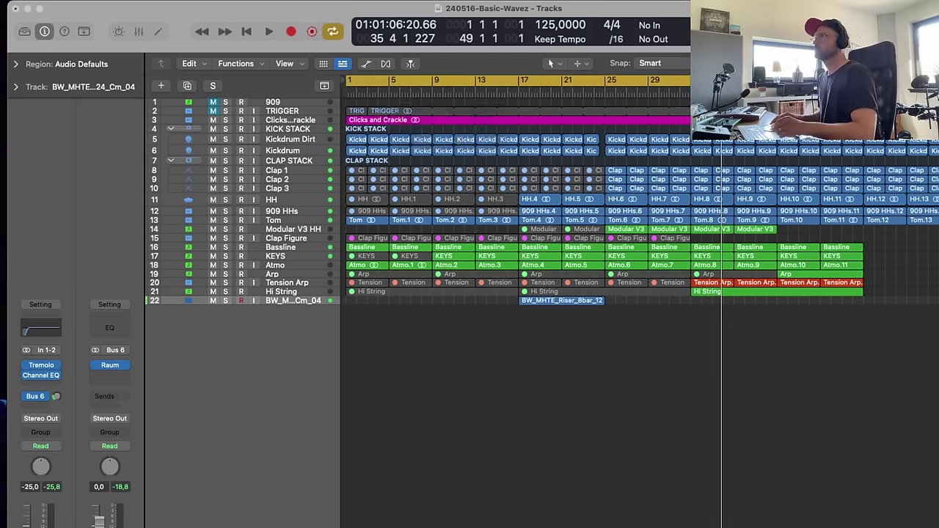
{"action": "left_click", "coordinate": [79, 2]}
{"action": "left_click", "coordinate": [135, 98]}
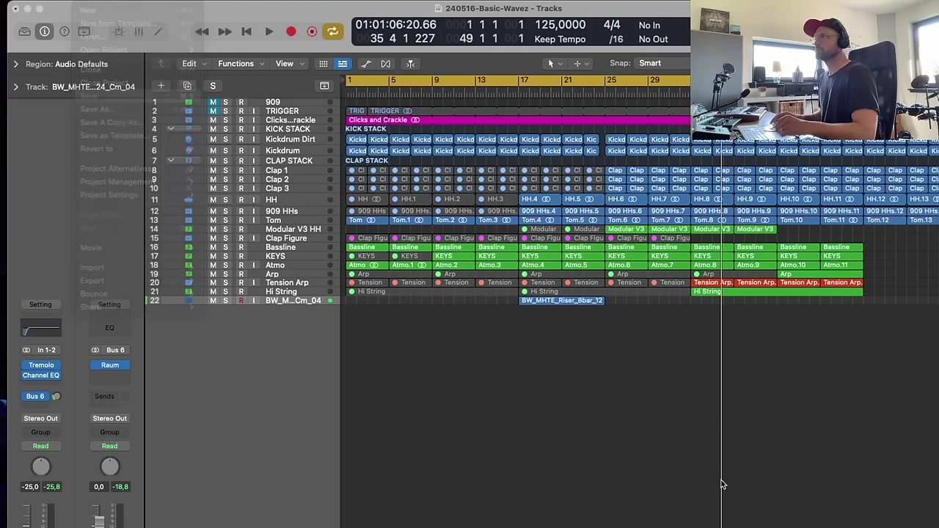
- Play the arrangement from bar 1 for a few bars and select the Bassline track without its regions
{"action": "key", "text": "super+Left"}
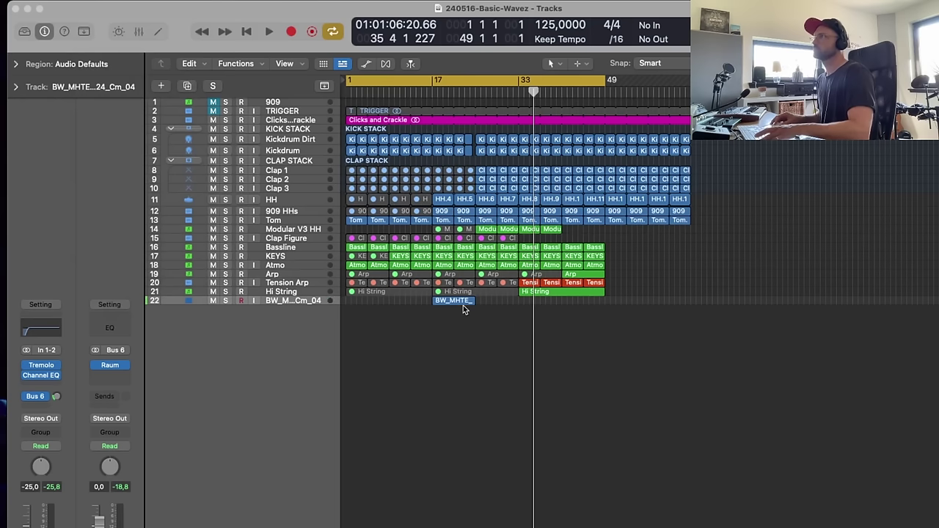
{"action": "key", "text": "Return"}
{"action": "key", "text": "space"}
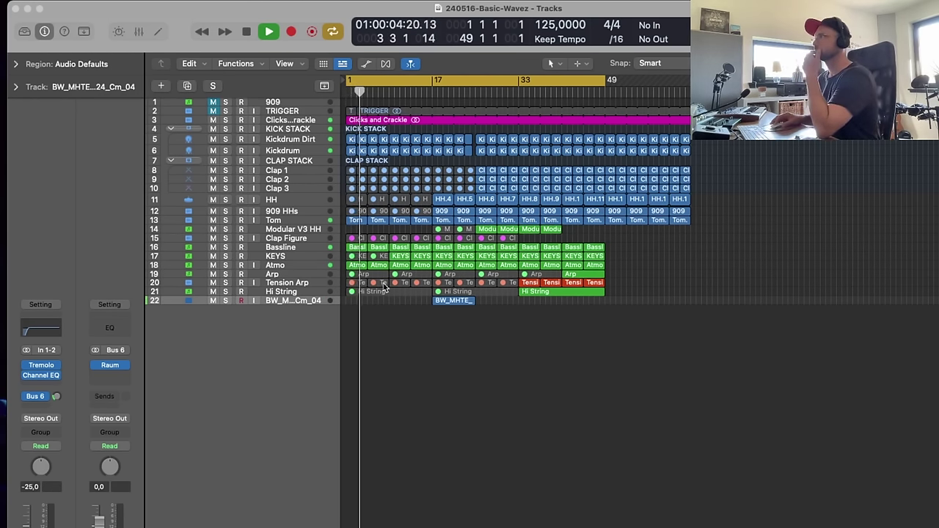
{"action": "left_click", "coordinate": [318, 247]}
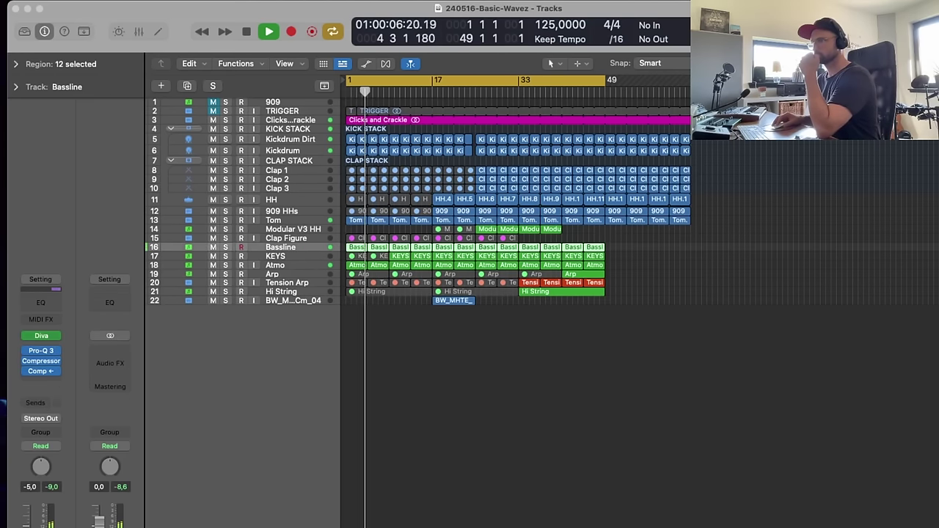
{"action": "key", "text": "shift+d"}
{"action": "key", "text": "space"}
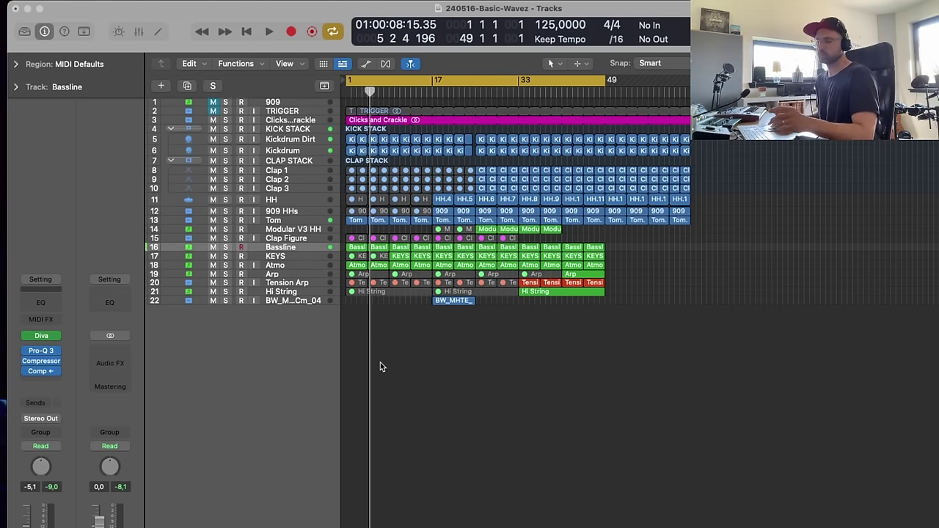
- Save the project again and restart playback of the arrangement from bar 1
{"action": "scroll", "coordinate": [380, 363], "scroll_direction": "right", "scroll_amount": 1}
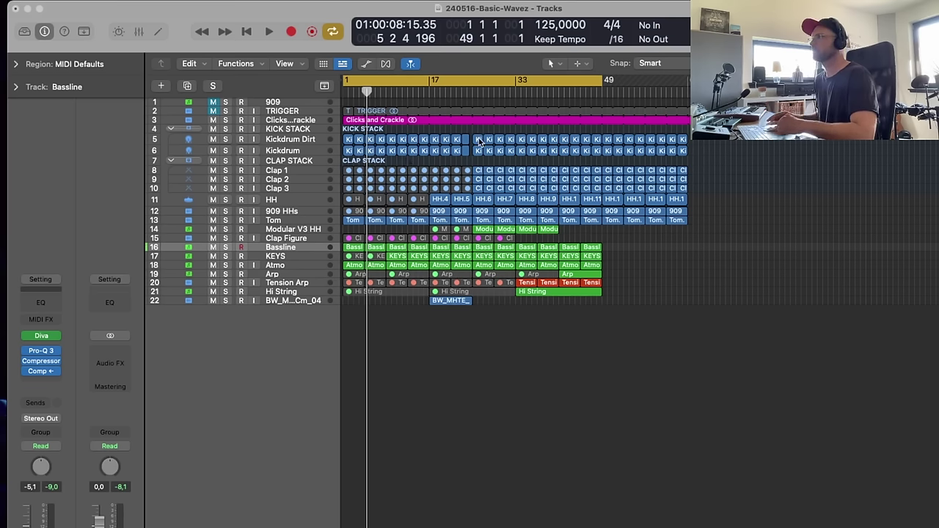
{"action": "key", "text": "space"}
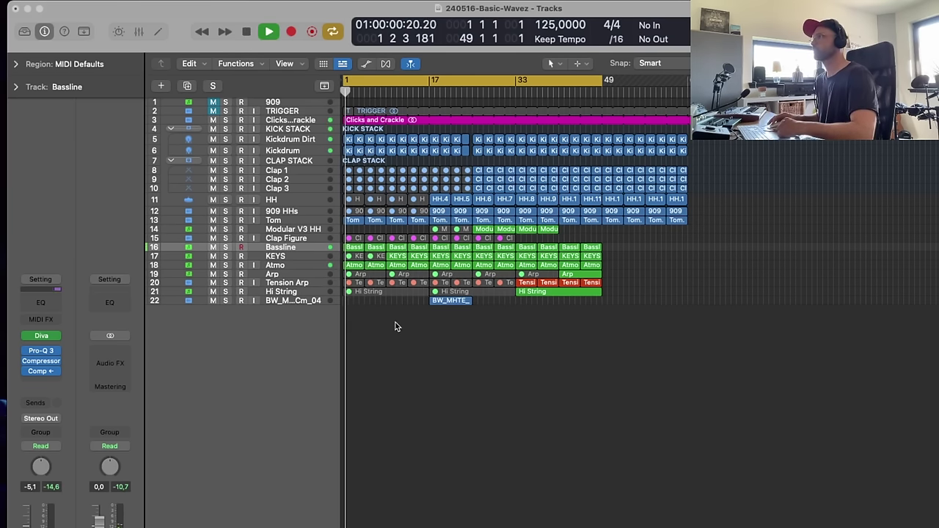
{"action": "left_click", "coordinate": [87, 1]}
{"action": "left_click", "coordinate": [89, 97]}
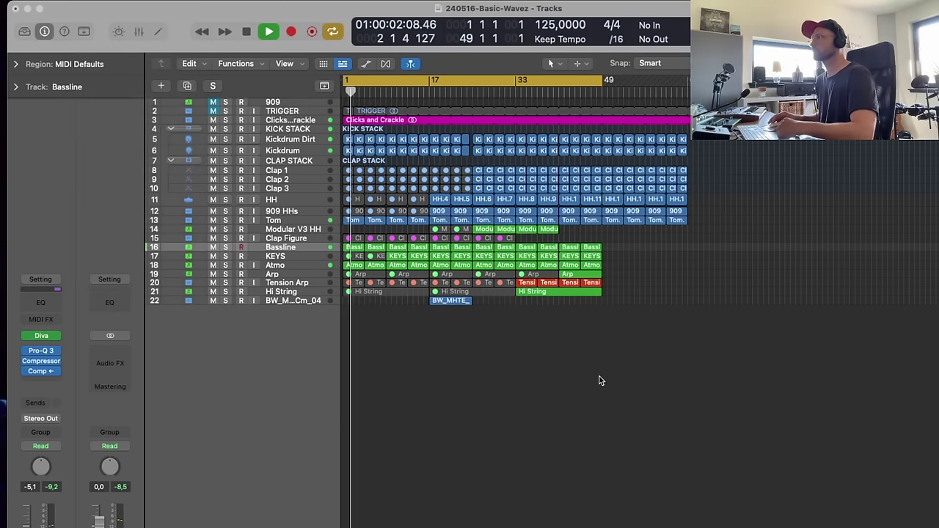
{"action": "key", "text": "space"}
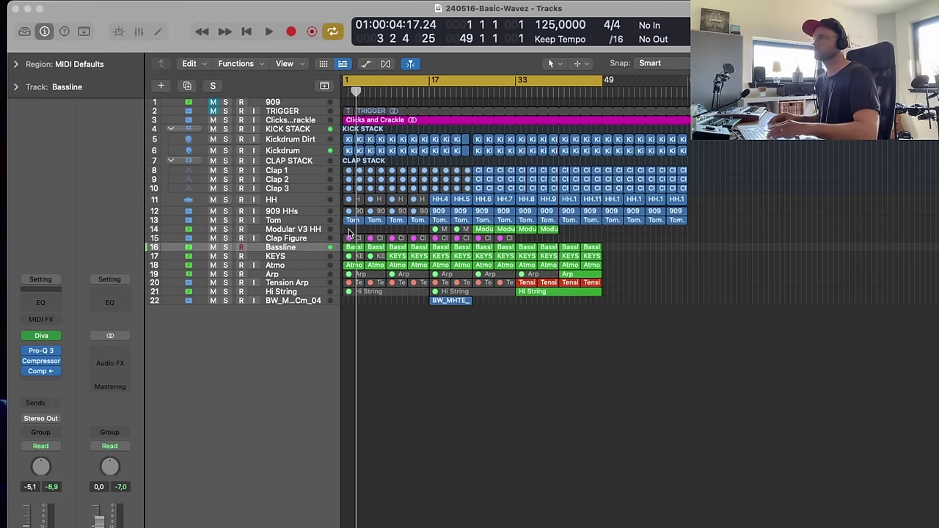
{"action": "key", "text": "Return"}
{"action": "key", "text": "space"}
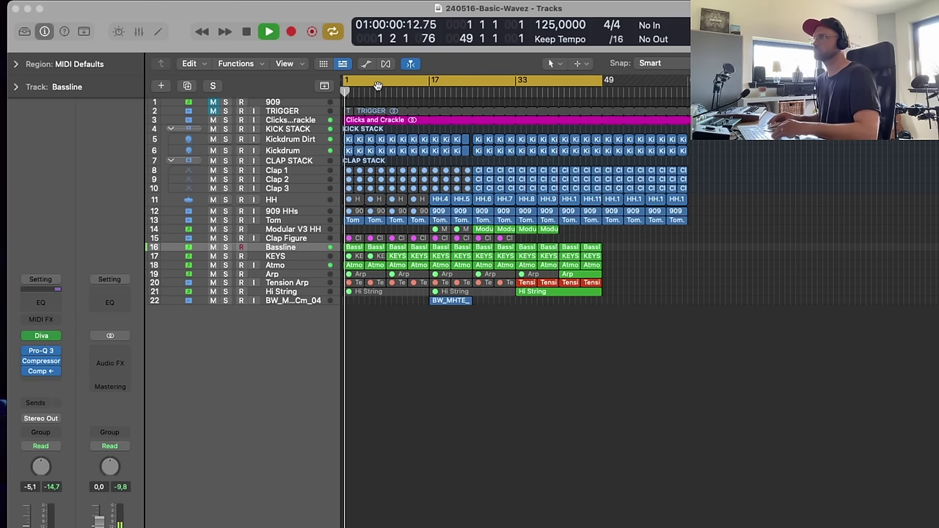
- Stop playback, switch to Finder, preview another 8-bar riser sample, and open the BW MHTE Misc FX folder
{"action": "key", "text": "space"}
{"action": "key", "text": "super+Tab"}
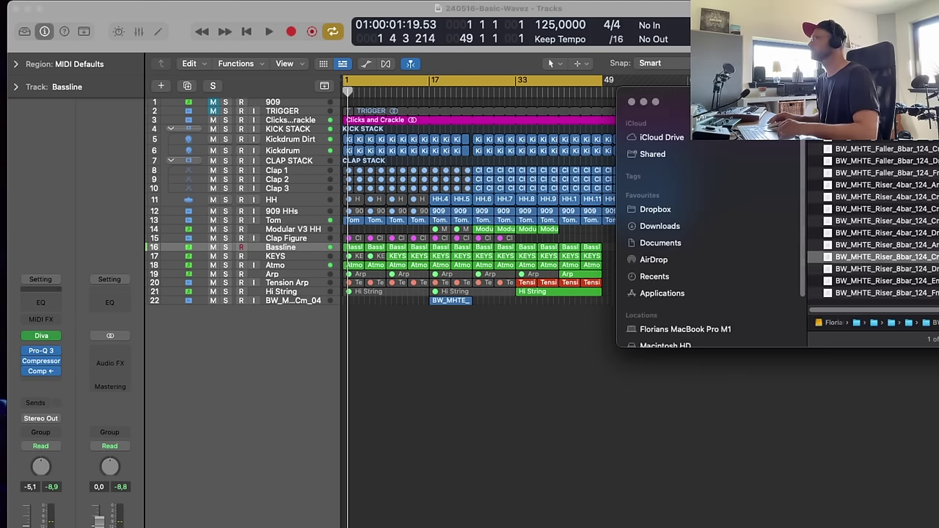
{"action": "left_click", "coordinate": [914, 270]}
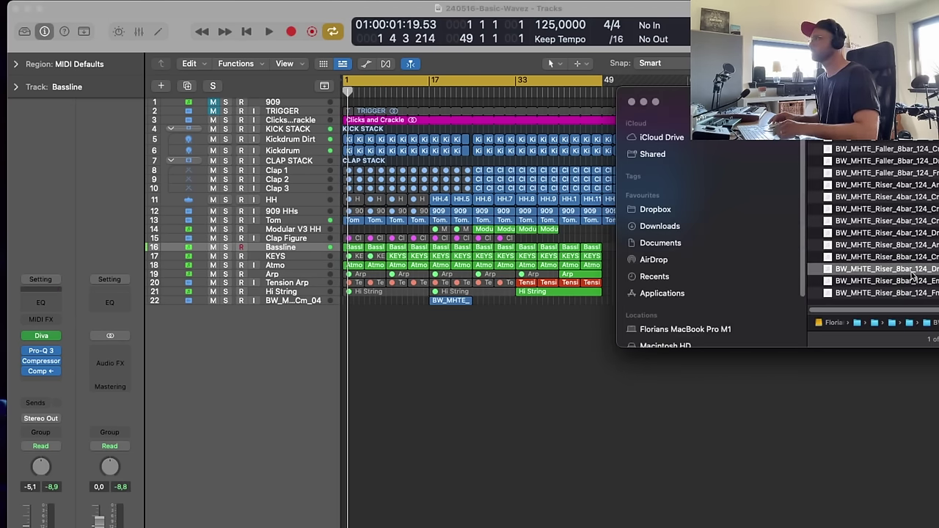
{"action": "key", "text": "space"}
{"action": "key", "text": "space"}
{"action": "key", "text": "super+Up"}
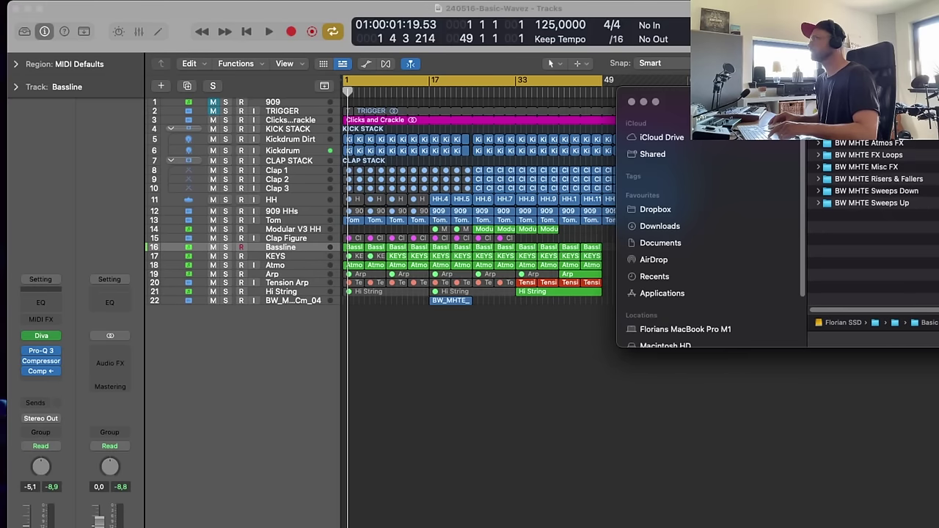
{"action": "double_click", "coordinate": [873, 169]}
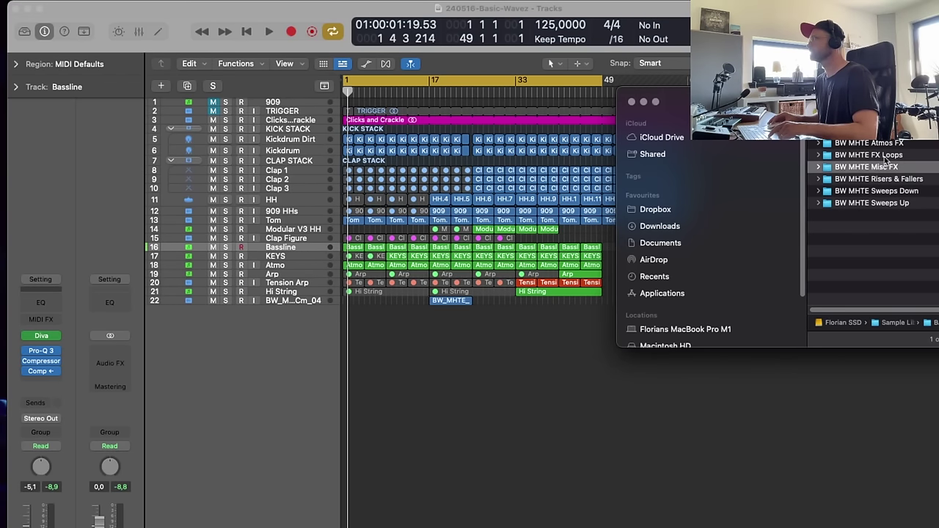
- Audition the Misc FX samples one after another from BW_MHTE_Misc_FX_11.wav through BW_MHTE_Misc_FX_23.wav
{"action": "left_click", "coordinate": [885, 144]}
{"action": "key", "text": "space"}
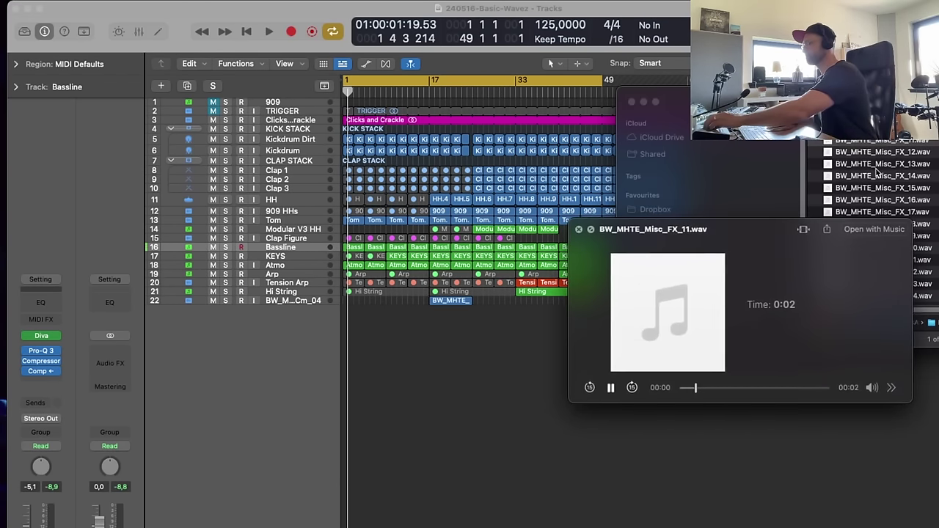
{"action": "key", "text": "Down"}
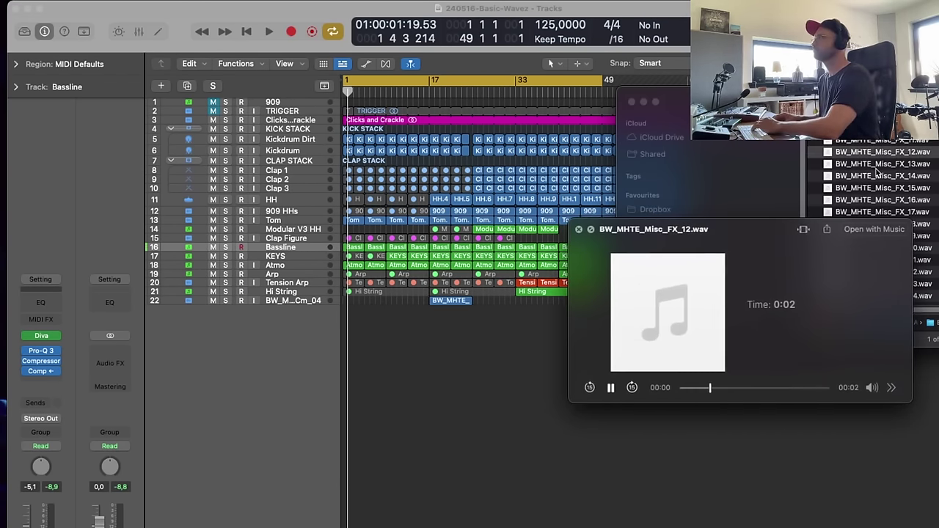
{"action": "key", "text": "Down"}
{"action": "key", "text": "Down"}
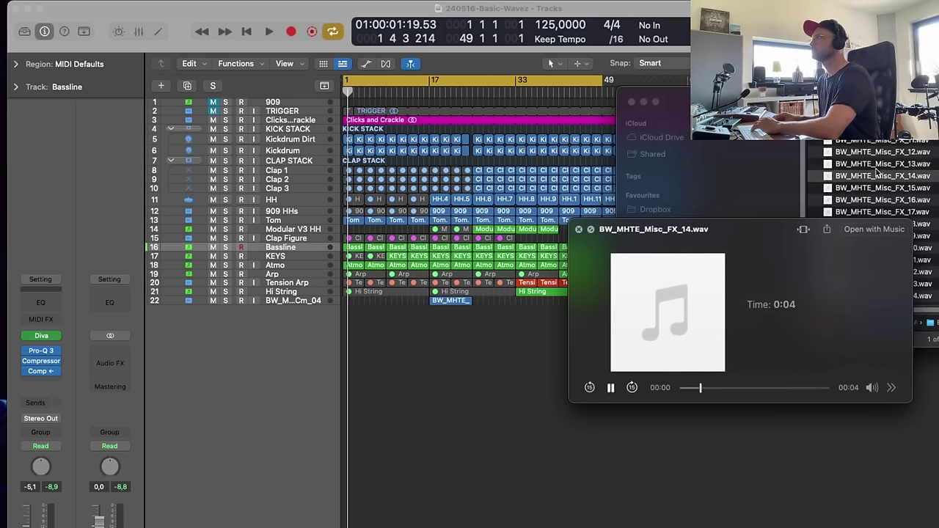
{"action": "key", "text": "Down"}
{"action": "key", "text": "Down"}
{"action": "key", "text": "Down"}
{"action": "key", "text": "Down"}
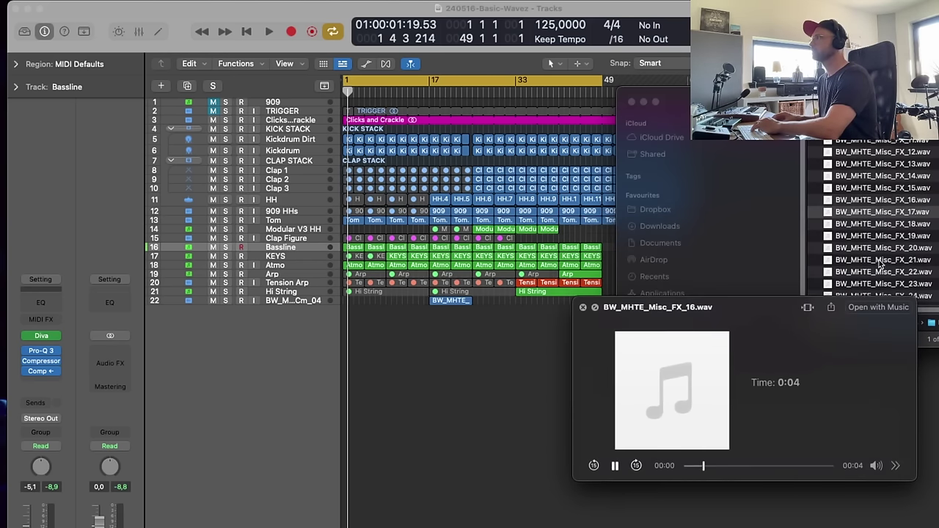
{"action": "key", "text": "Down"}
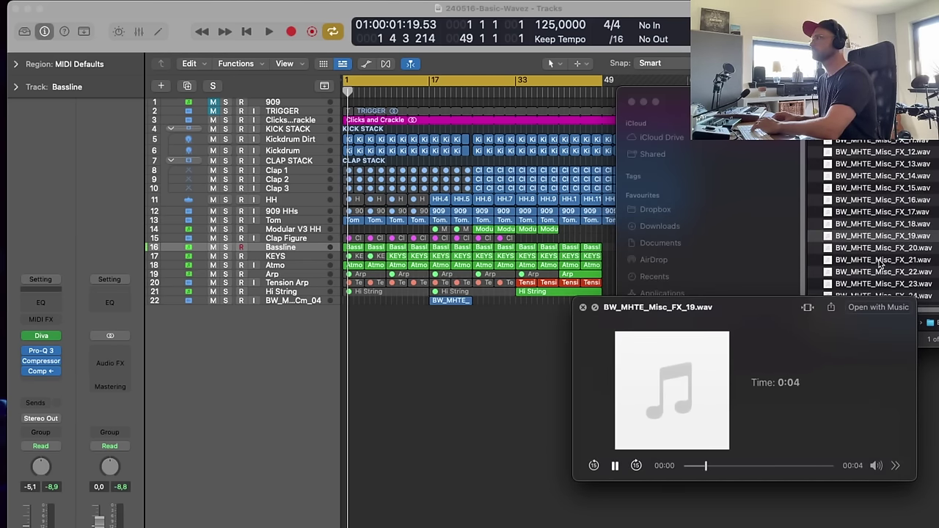
{"action": "key", "text": "Down"}
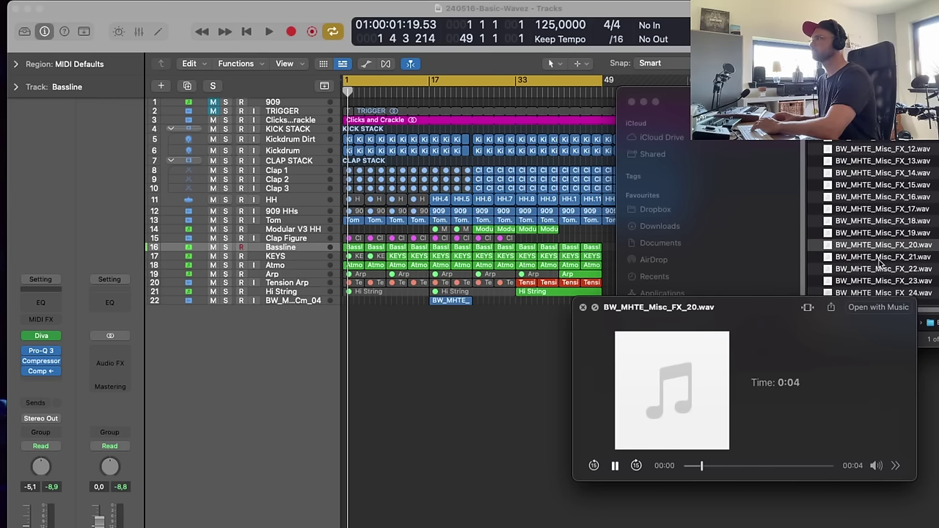
{"action": "key", "text": "Down"}
{"action": "key", "text": "Down"}
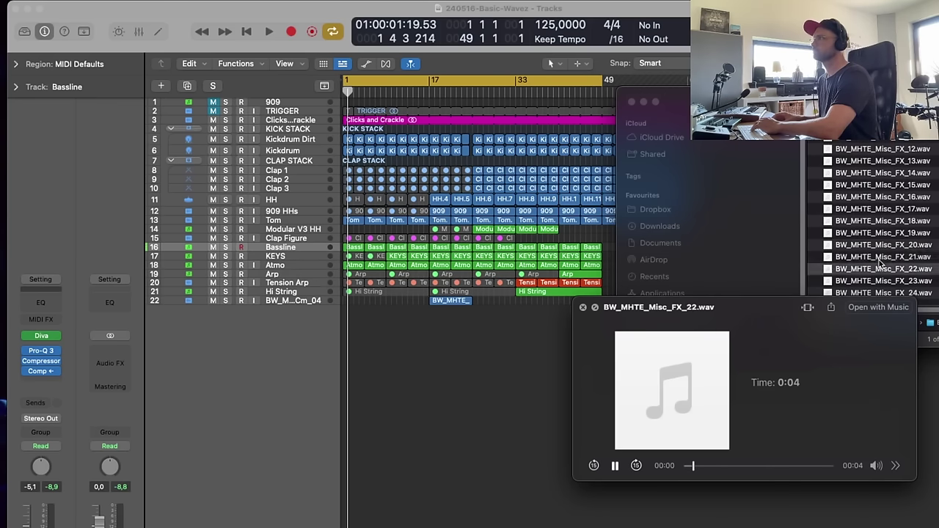
{"action": "key", "text": "Down"}
{"action": "key", "text": "Down"}
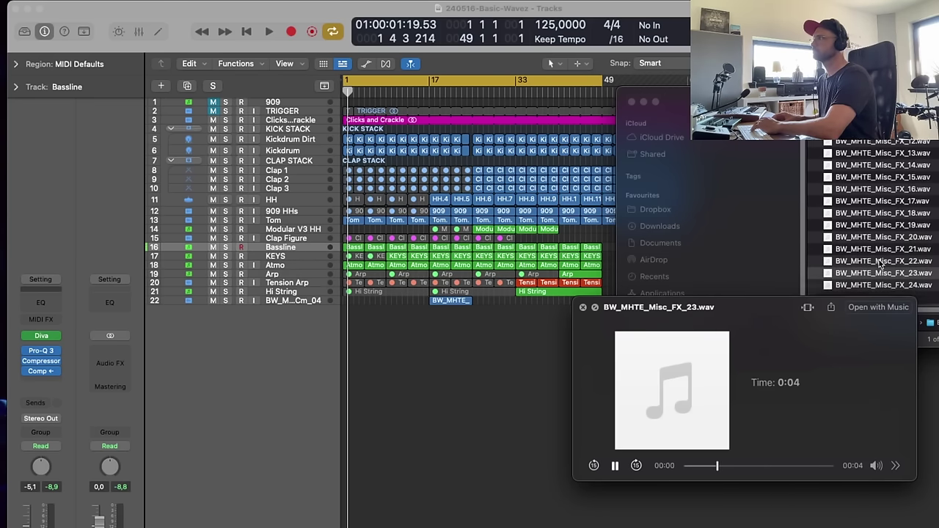
- Add BW_MHTE_Misc_FX_23.wav to the Logic arrangement at bar 1 on a new track below the riser
{"action": "left_click", "coordinate": [880, 280]}
{"action": "key", "text": "space"}
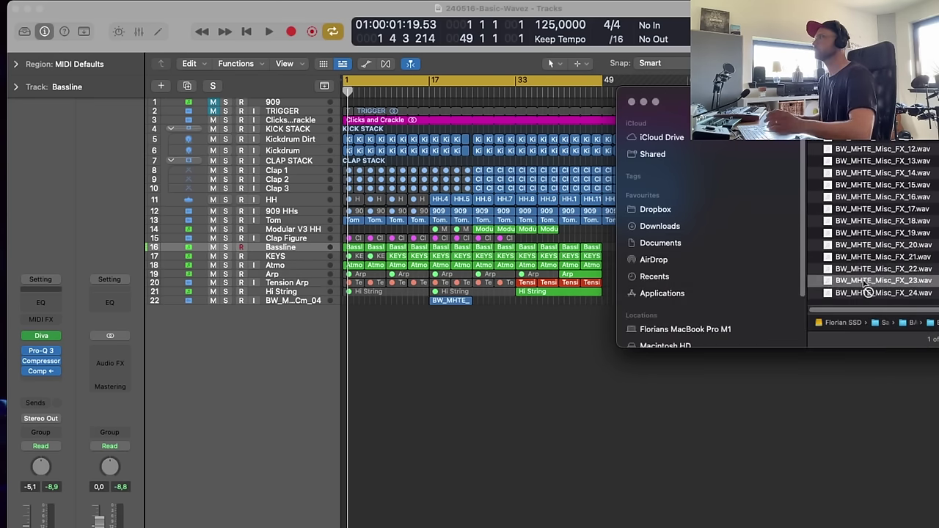
{"action": "left_click_drag", "start_coordinate": [880, 280], "coordinate": [350, 347]}
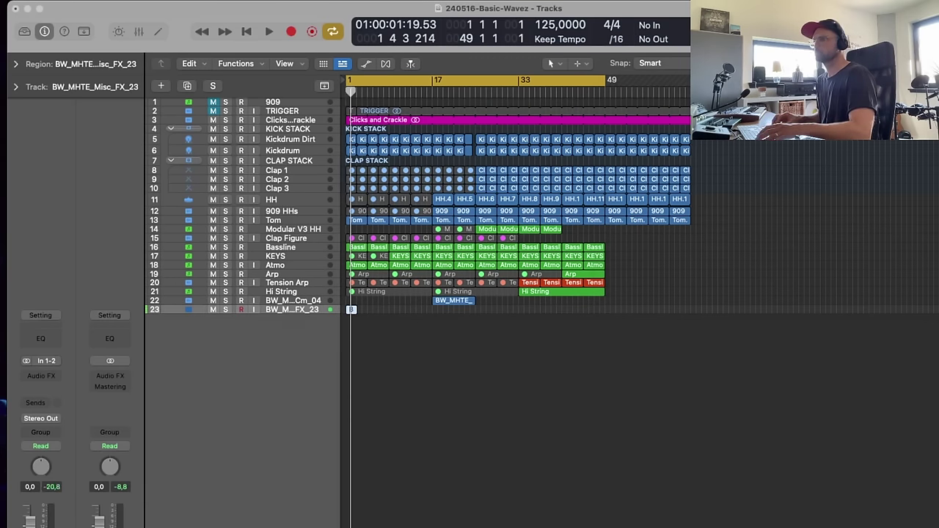
- Insert a Channel EQ on the Misc FX track and raise its low-cut frequency to thin out the low end
{"action": "left_click", "coordinate": [44, 344]}
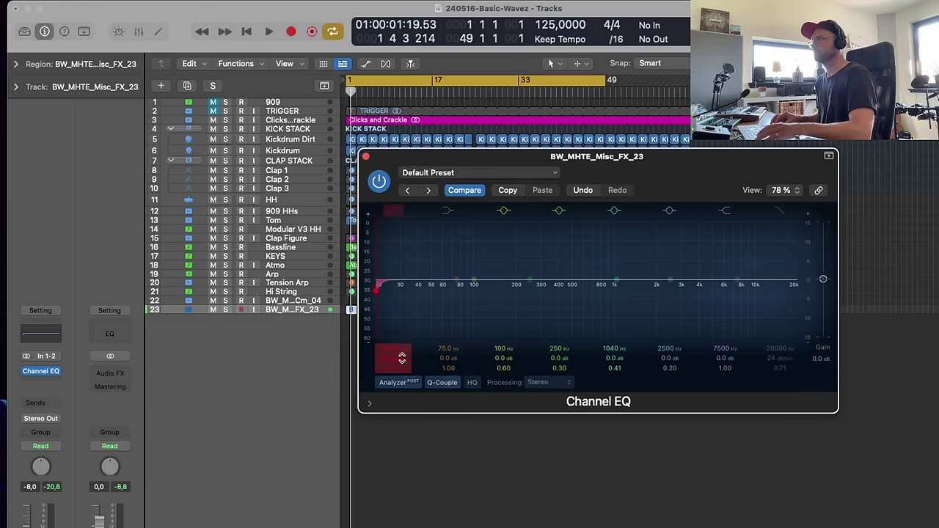
{"action": "left_click_drag", "start_coordinate": [395, 291], "coordinate": [511, 290]}
{"action": "key", "text": "space"}
{"action": "left_click", "coordinate": [367, 157]}
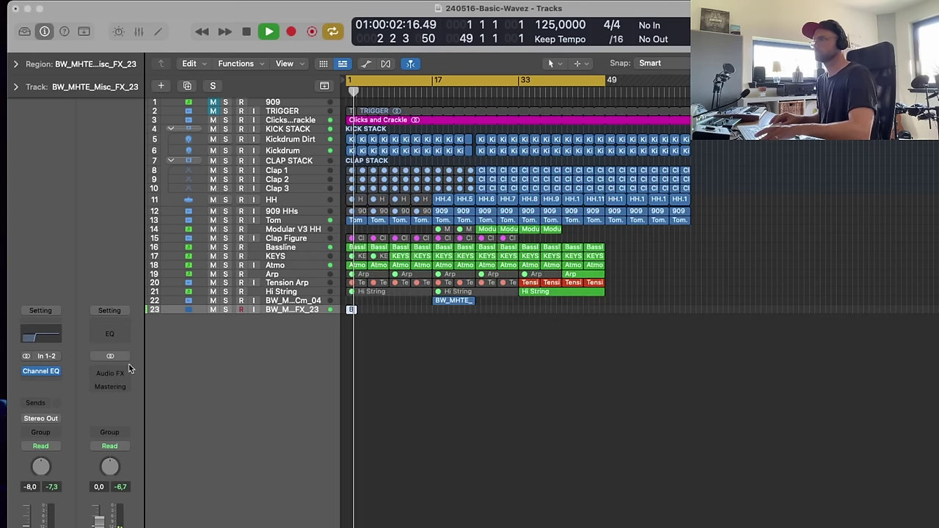
- Add a send to the Bus 5 Delay on the Misc FX track and set its level to -10.0 dB
{"action": "left_click", "coordinate": [44, 397]}
{"action": "mouse_move", "coordinate": [35, 422]}
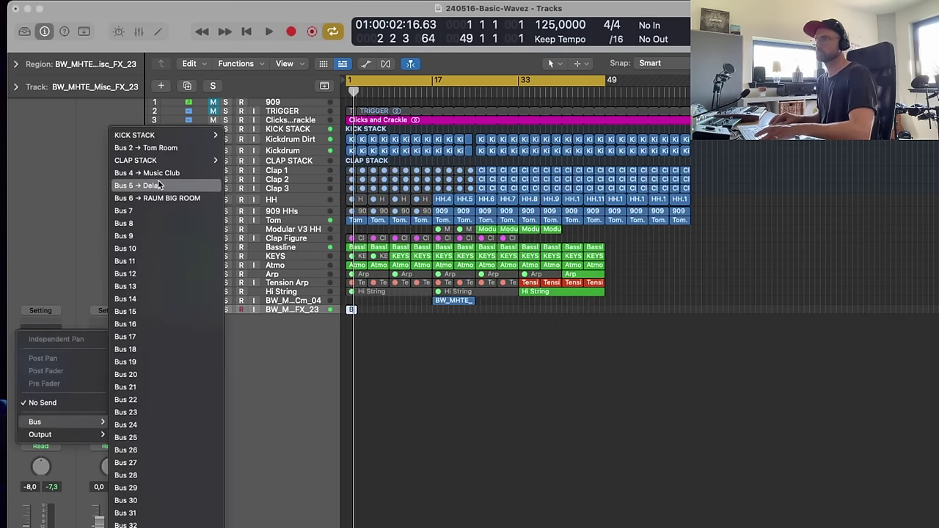
{"action": "left_click", "coordinate": [159, 185]}
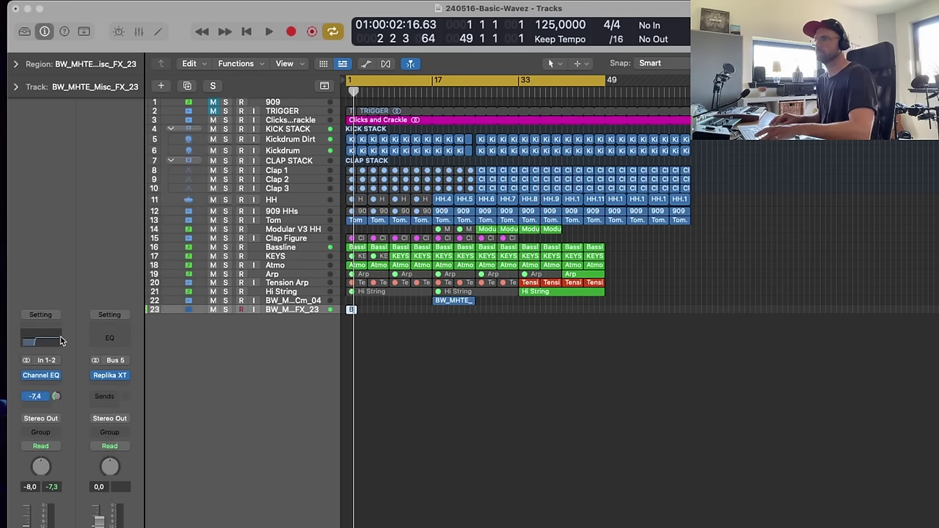
{"action": "key", "text": "space"}
{"action": "left_click_drag", "start_coordinate": [57, 397], "coordinate": [55, 405]}
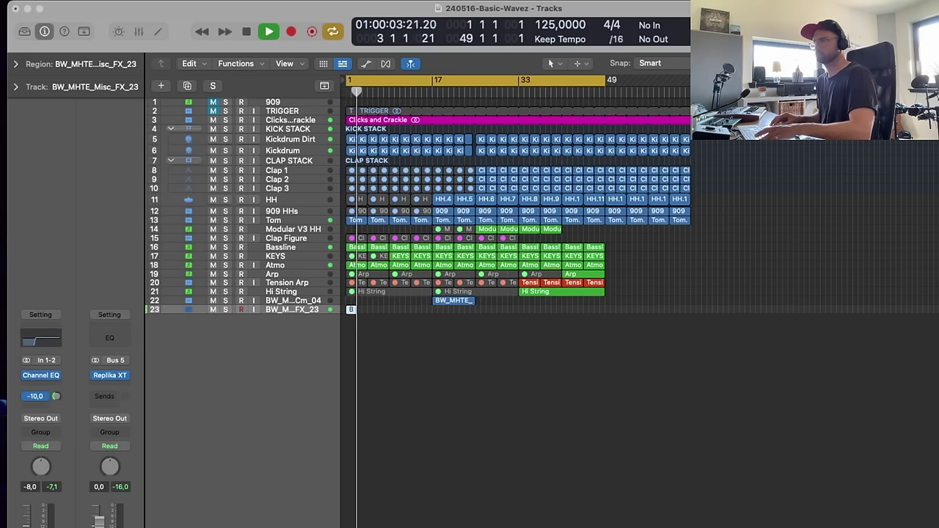
- Lower the Misc FX track's volume to about -21.5 dB while replaying the effect from bar 1
{"action": "left_click_drag", "start_coordinate": [30, 521], "coordinate": [30, 527]}
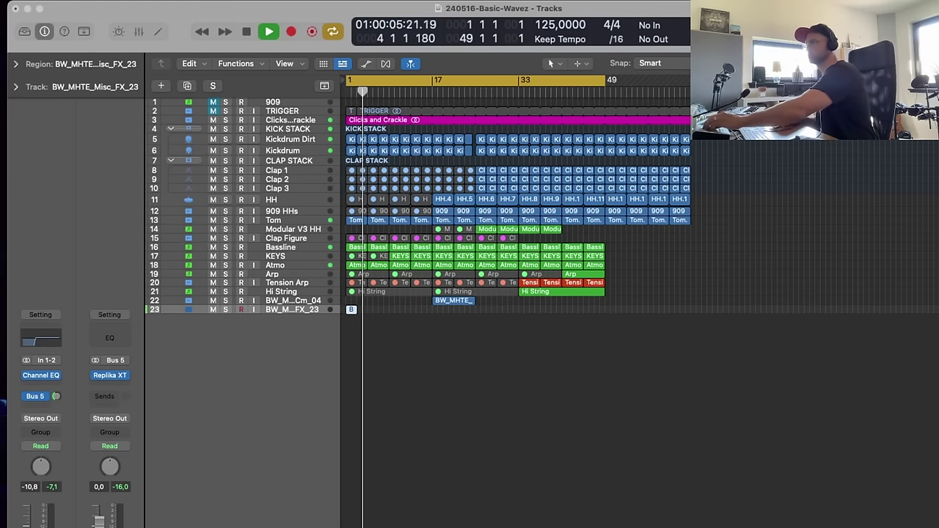
{"action": "key", "text": "Return"}
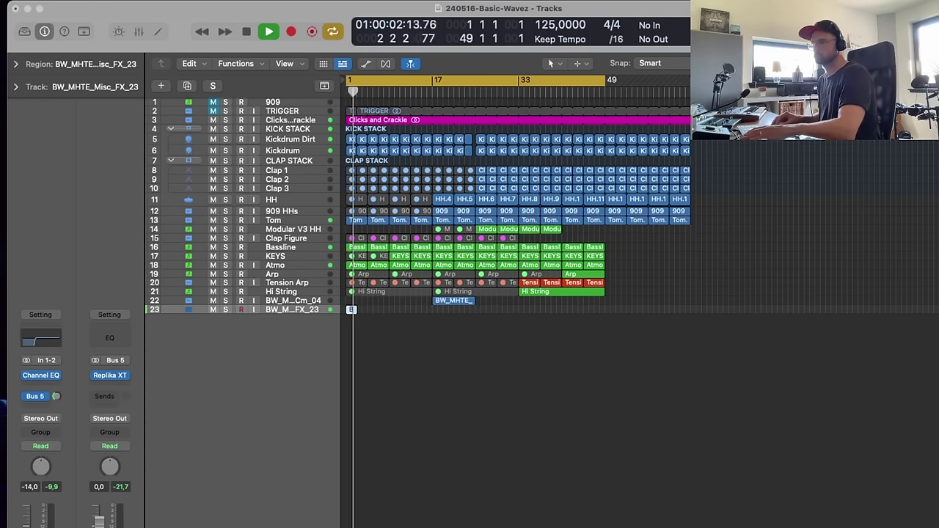
{"action": "key", "text": "Return"}
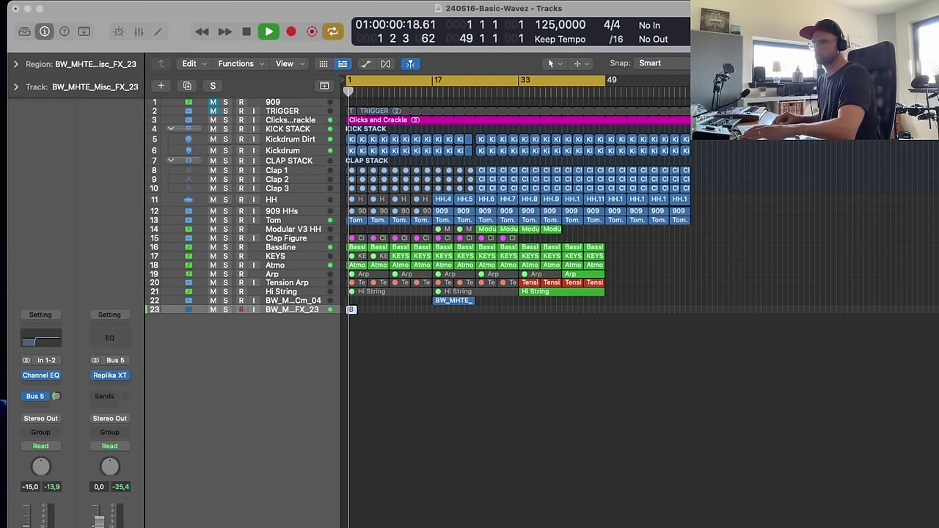
{"action": "key", "text": "Return"}
{"action": "key", "text": "space"}
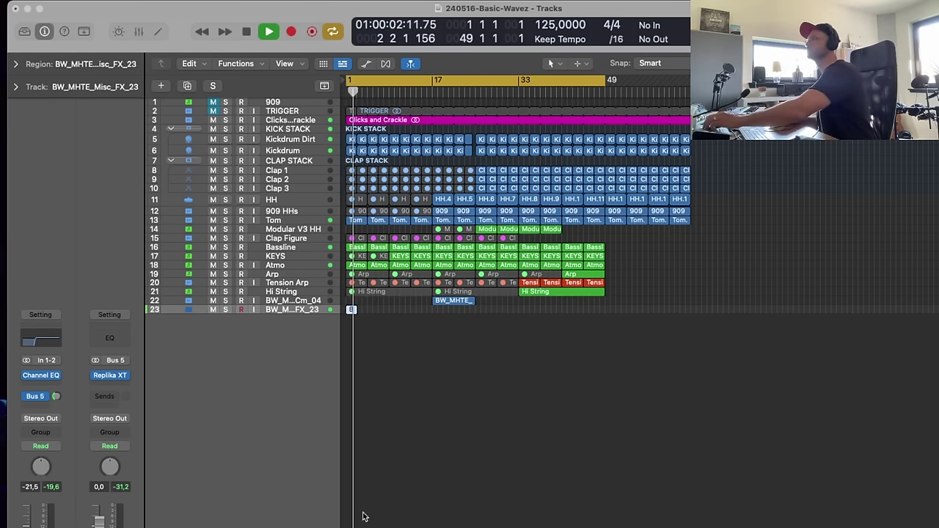
- Copy the Misc FX region from bar 1 to bar 17, keep its delay send at -10.0 dB, and set the track volume to -22.5 dB
{"action": "left_click", "coordinate": [411, 423]}
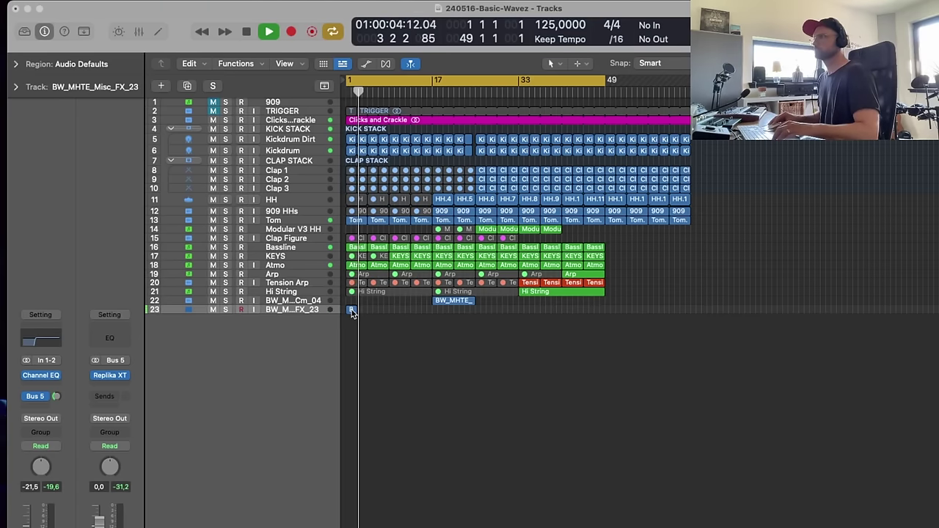
{"action": "left_click_drag", "start_coordinate": [353, 311], "coordinate": [439, 314]}
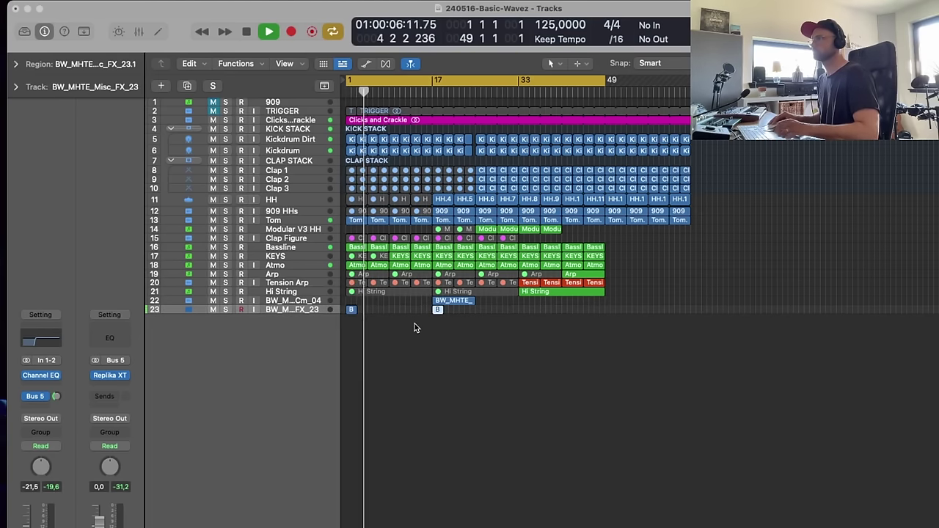
{"action": "left_click", "coordinate": [418, 332]}
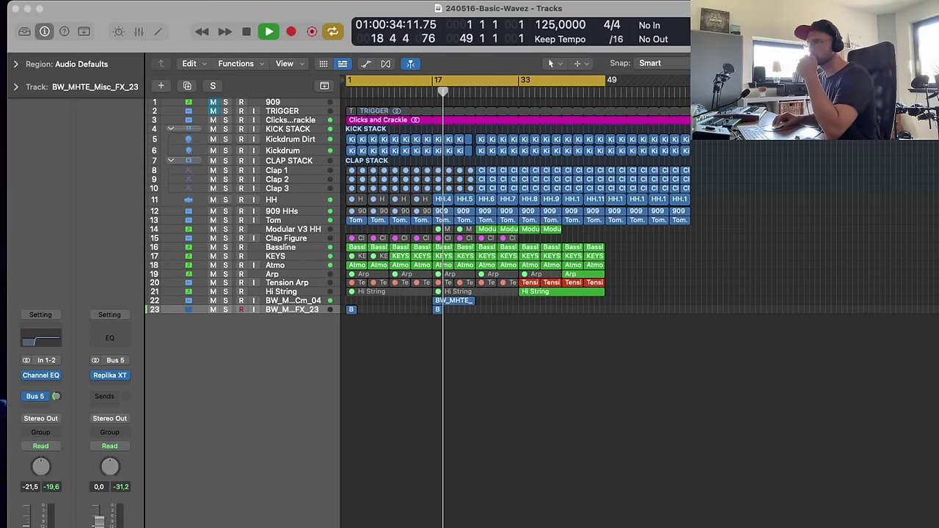
{"action": "left_click_drag", "start_coordinate": [59, 400], "coordinate": [55, 404]}
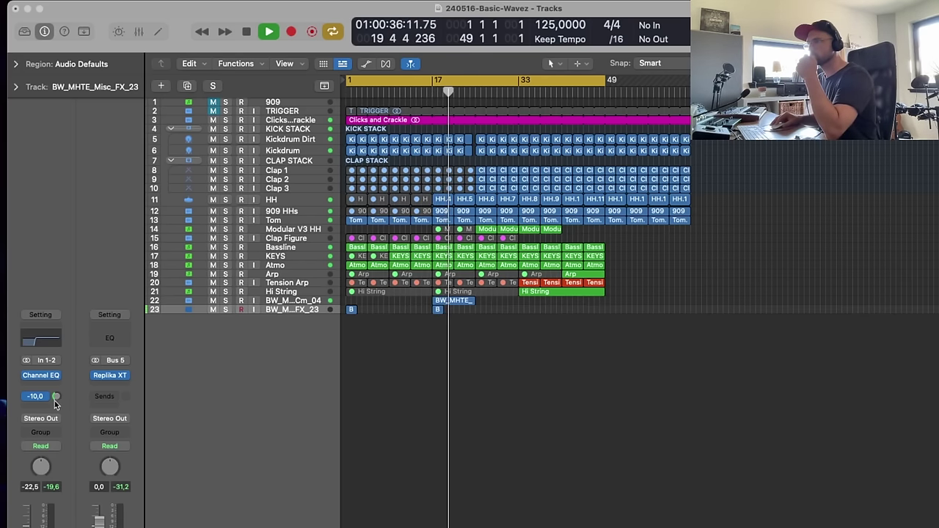
- Move the riser region from bar 17 to bar 25 and replay the transition into bar 17
{"action": "left_click", "coordinate": [314, 301]}
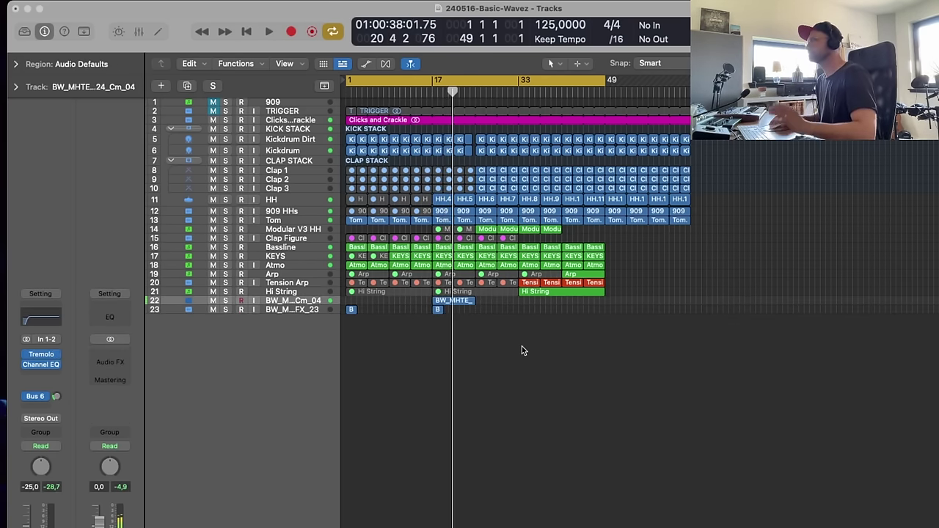
{"action": "mouse_move", "coordinate": [488, 304]}
{"action": "left_mouse_down"}
{"action": "mouse_move", "coordinate": [526, 303]}
{"action": "mouse_move", "coordinate": [495, 303]}
{"action": "left_mouse_up"}
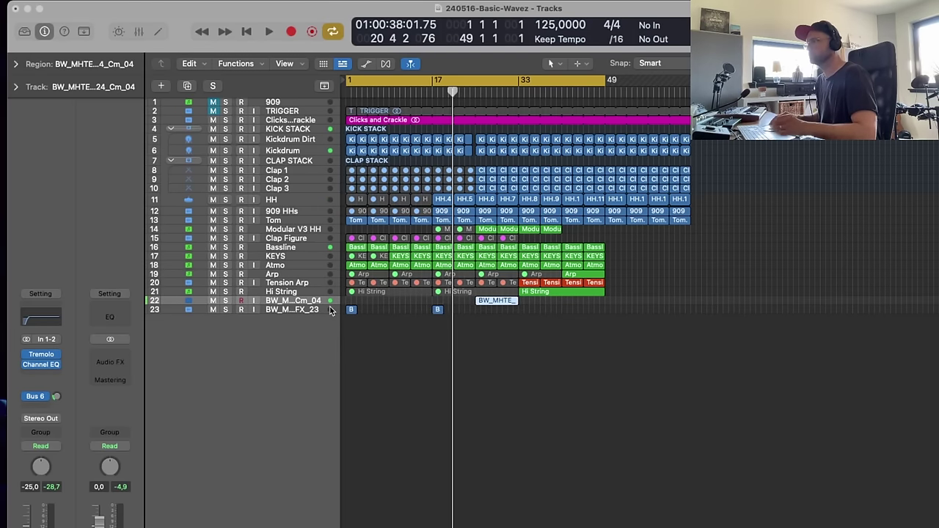
{"action": "key", "text": "space"}
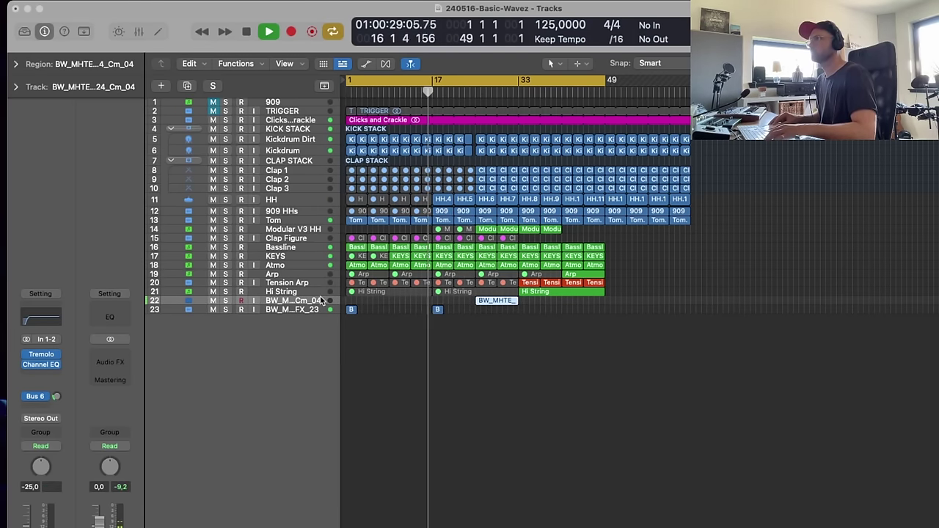
{"action": "key", "text": "a"}
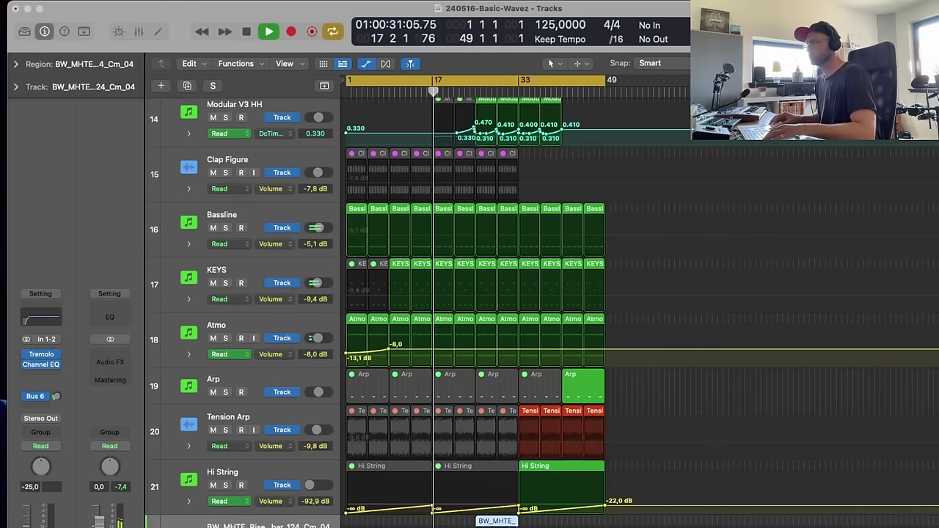
{"action": "key", "text": "a"}
- Insert a stereo Sample Delay after the Channel EQ on the Misc FX track
{"action": "left_click", "coordinate": [297, 312]}
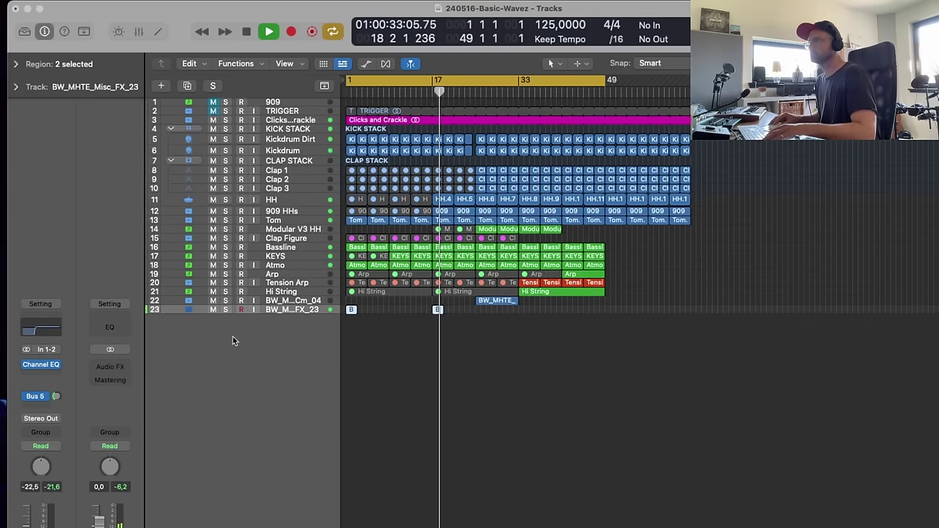
{"action": "left_click", "coordinate": [38, 376]}
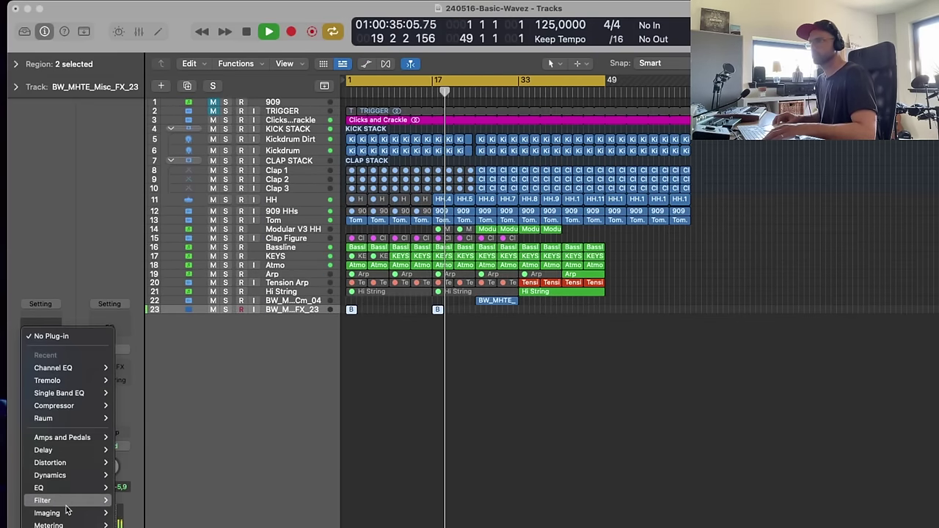
{"action": "mouse_move", "coordinate": [147, 475]}
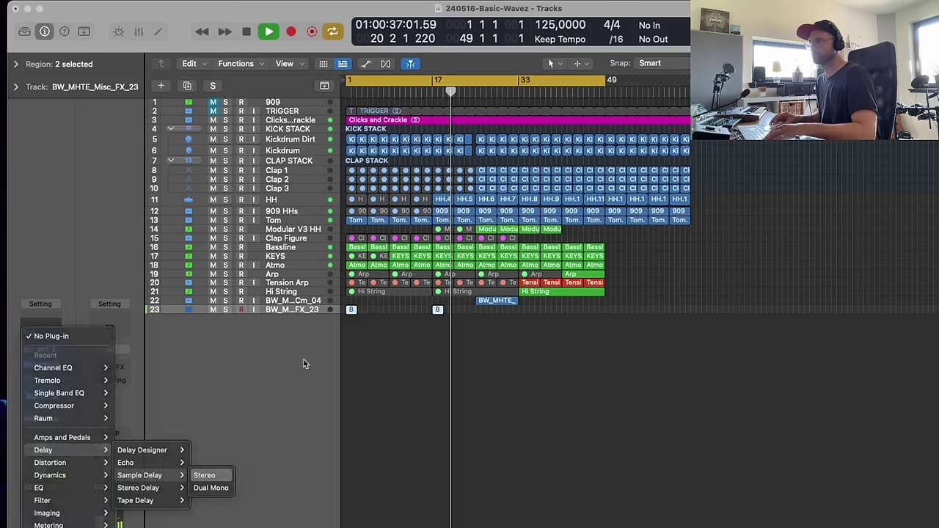
{"action": "left_click", "coordinate": [207, 475]}
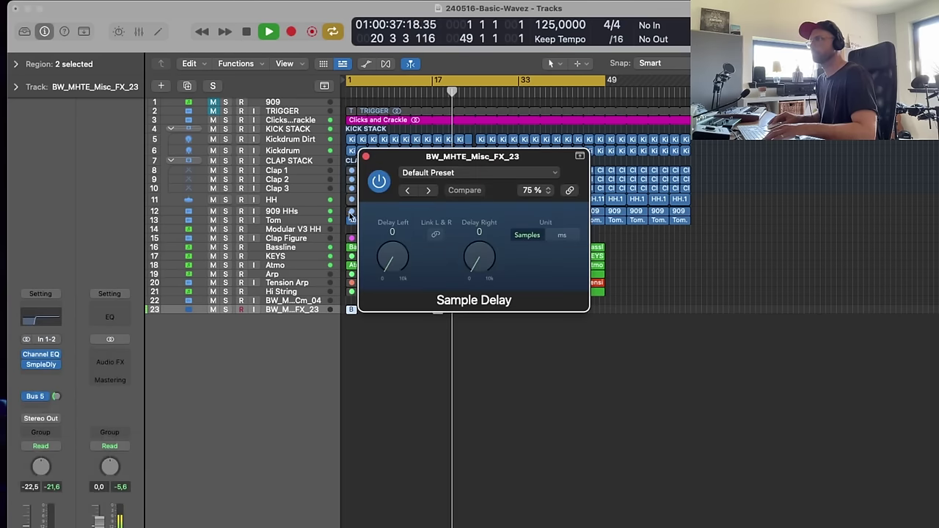
- Close the Sample Delay and lower the Misc FX track's volume to -25.0 dB during playback
{"action": "left_click", "coordinate": [366, 156]}
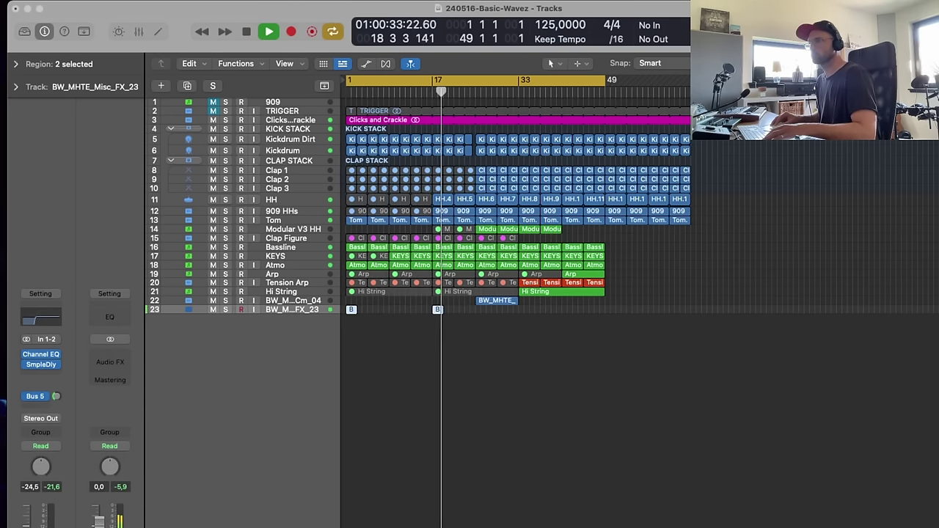
{"action": "key", "text": "a"}
{"action": "key", "text": "a"}
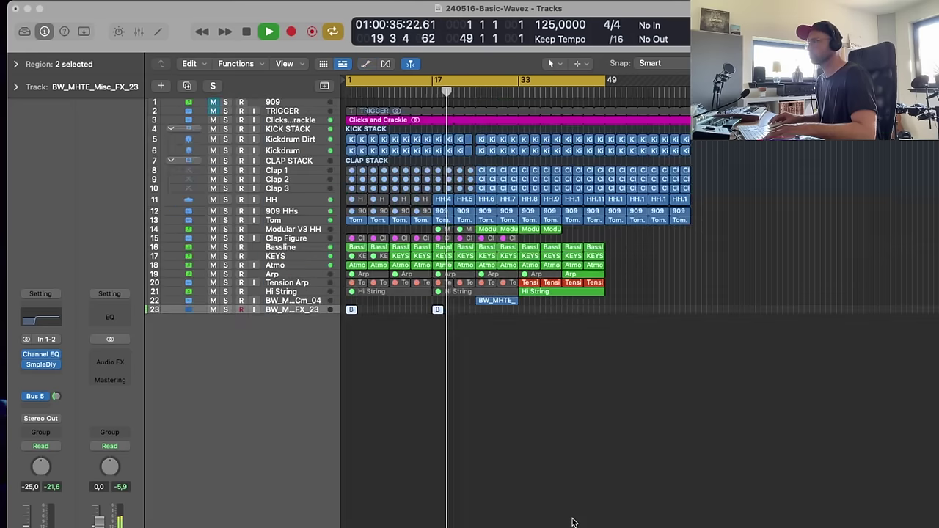
{"action": "key", "text": "super+Left"}
{"action": "key", "text": "super+Up"}
{"action": "key", "text": "super+Down"}
{"action": "key", "text": "super+Down"}
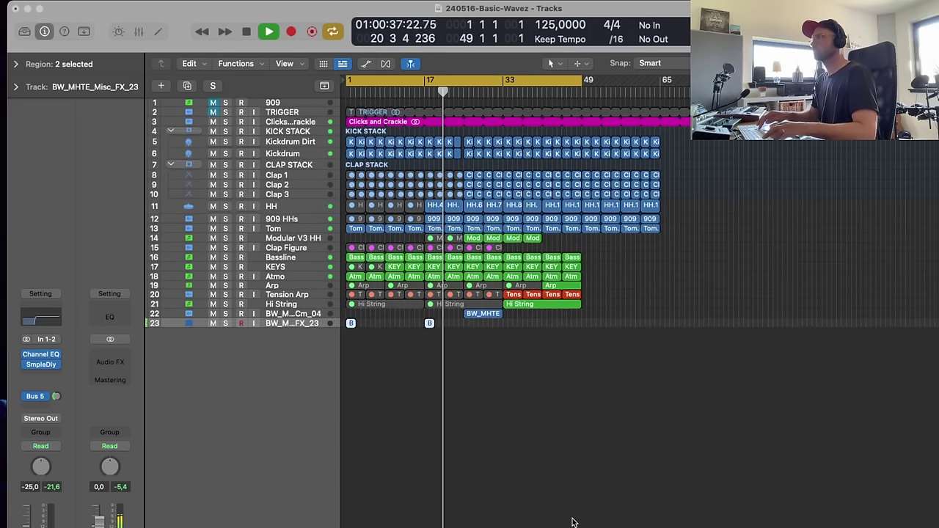
{"action": "key", "text": "super+Right"}
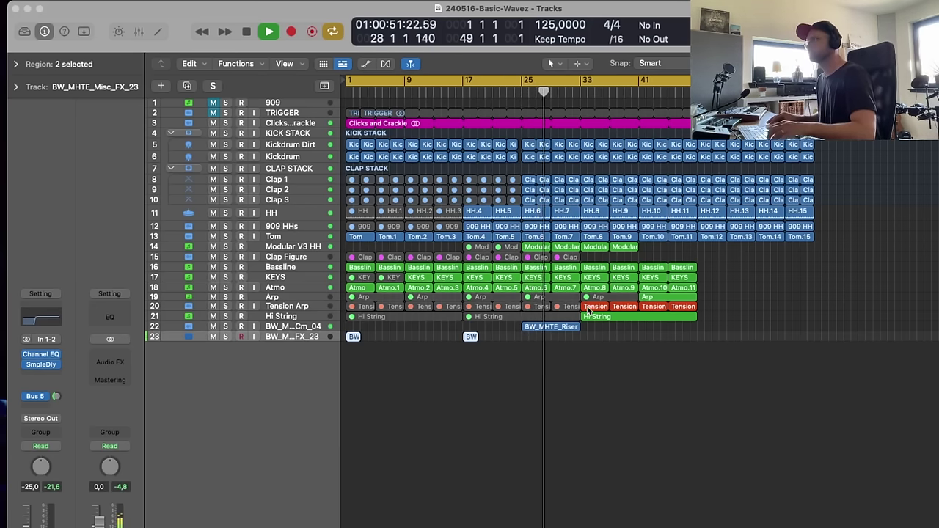
- Automate the riser track's volume to rise from −∞ dB at bar 25 to -25.0 dB at bar 33
{"action": "left_click_drag", "start_coordinate": [601, 309], "coordinate": [435, 385]}
{"action": "left_click", "coordinate": [868, 458]}
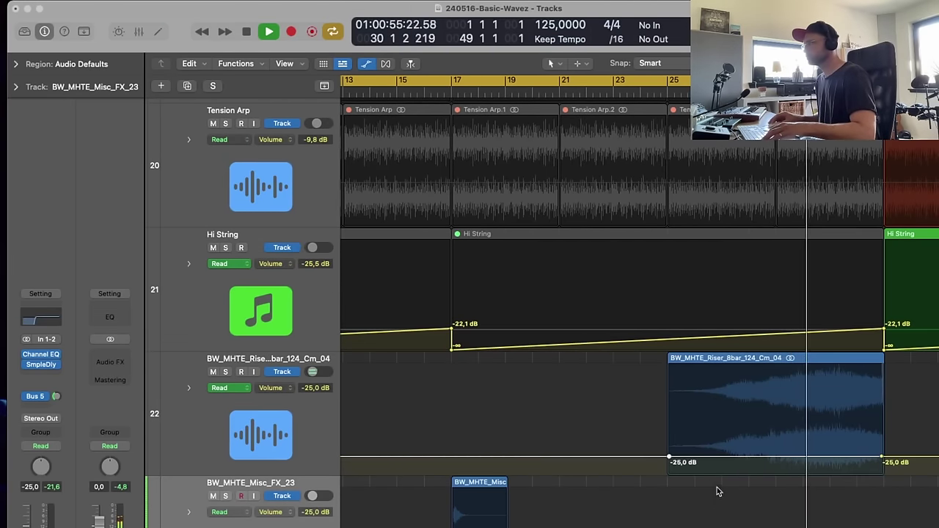
{"action": "left_click_drag", "start_coordinate": [669, 459], "coordinate": [668, 473]}
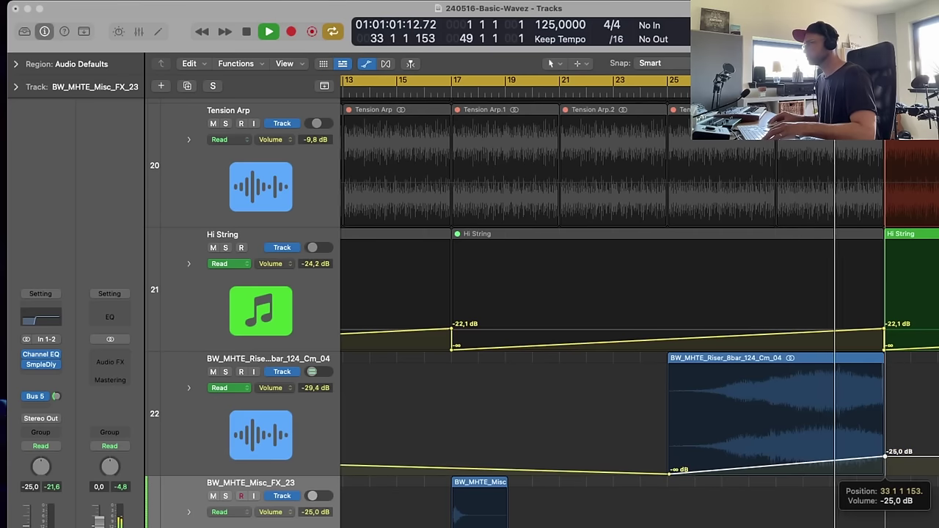
- Bend the riser's volume automation ramp between bars 25 and 33 into a curve that rises slowly first
{"action": "key", "text": "t"}
{"action": "left_click", "coordinate": [881, 503]}
{"action": "left_click_drag", "start_coordinate": [820, 465], "coordinate": [839, 477]}
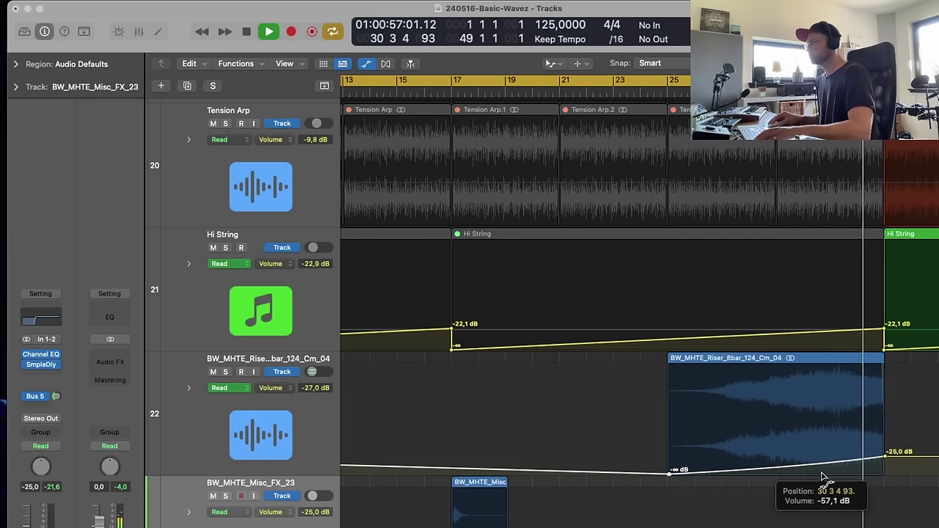
{"action": "key", "text": "t"}
{"action": "left_click", "coordinate": [840, 475]}
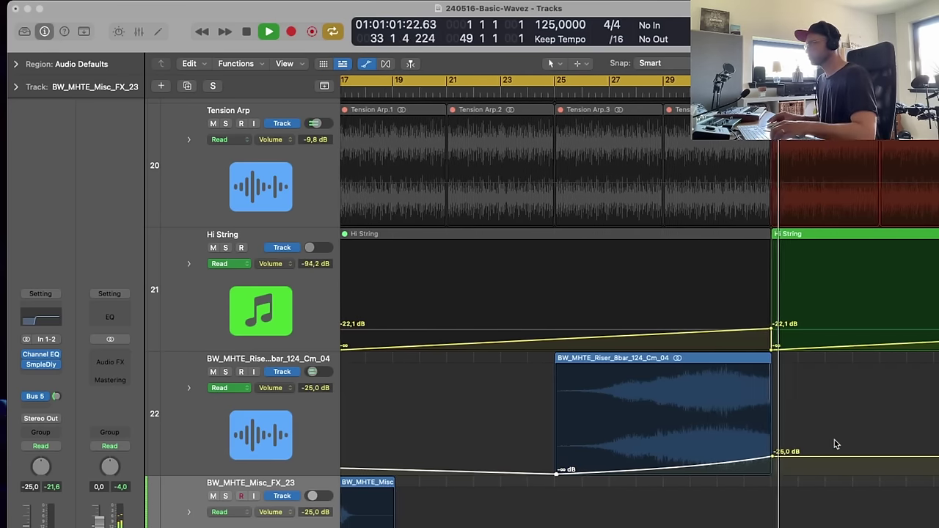
{"action": "key", "text": "z"}
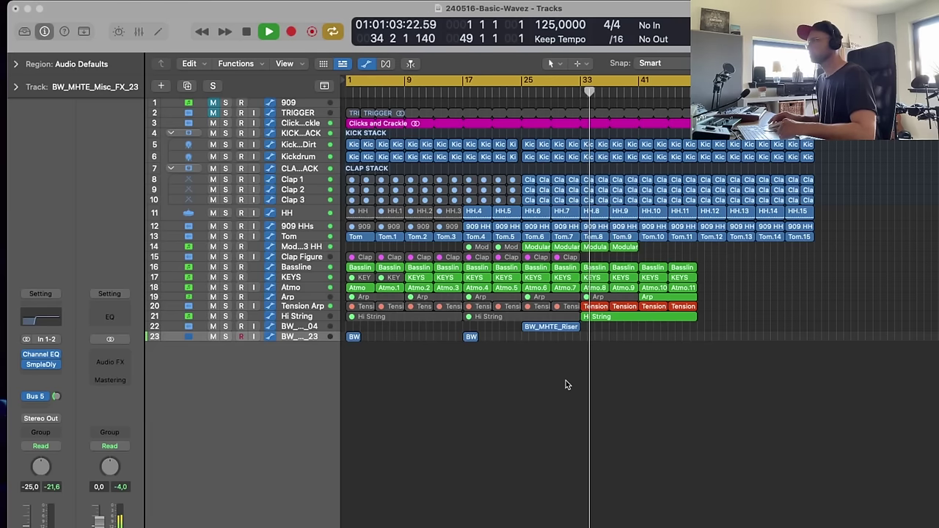
- Move the riser region from bar 25 to bar 41 and copy the two Modular V3 HH regions from bar 33 to bar 41
{"action": "left_click_drag", "start_coordinate": [554, 328], "coordinate": [671, 331]}
{"action": "left_click", "coordinate": [565, 220]}
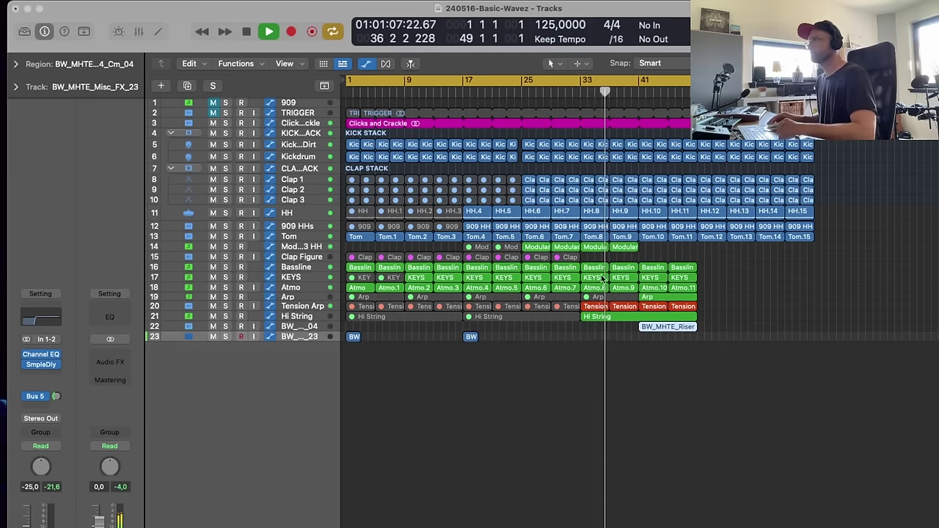
{"action": "left_click_drag", "start_coordinate": [667, 244], "coordinate": [648, 251]}
{"action": "left_click", "coordinate": [589, 216]}
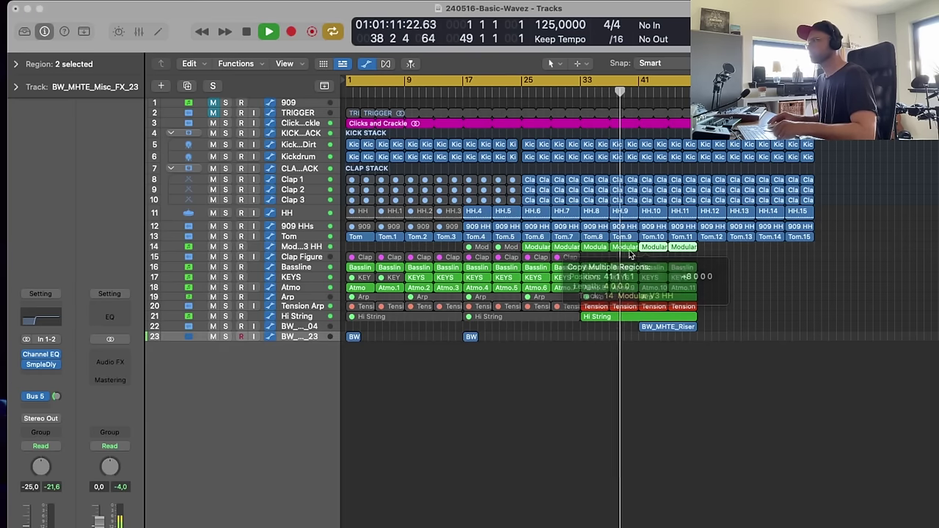
- Stop playback and move the unmuted Arp region from bar 41 to bar 49
{"action": "left_click_drag", "start_coordinate": [723, 281], "coordinate": [558, 398]}
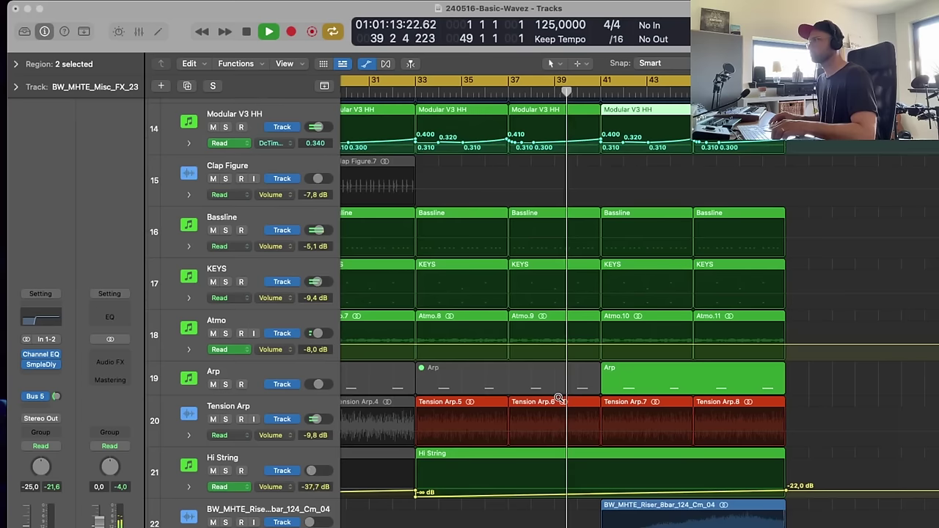
{"action": "left_click", "coordinate": [305, 419]}
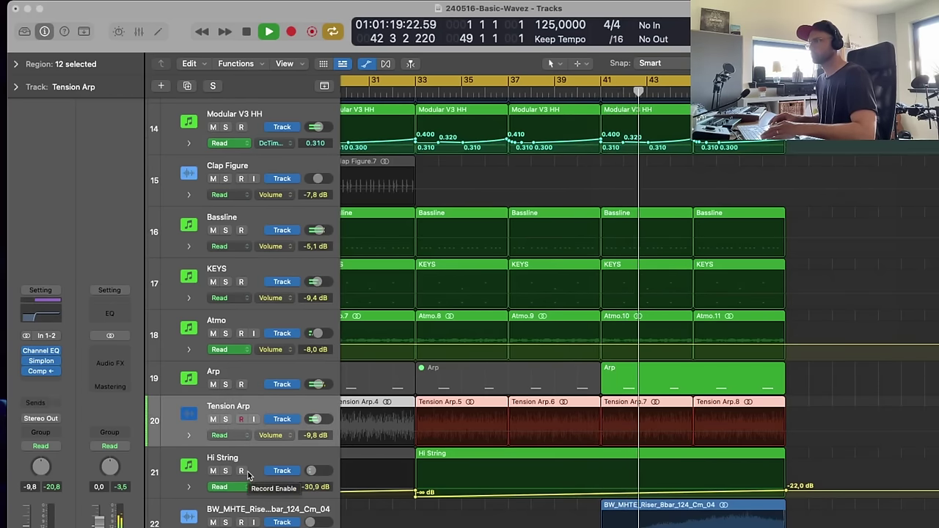
{"action": "left_click", "coordinate": [828, 365]}
{"action": "key", "text": "space"}
{"action": "left_click", "coordinate": [675, 389]}
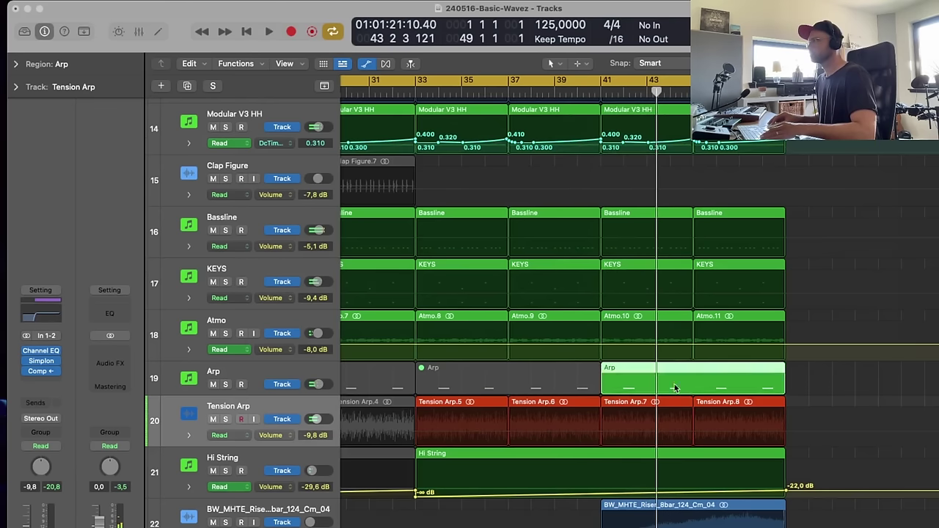
{"action": "left_click_drag", "start_coordinate": [675, 389], "coordinate": [860, 389]}
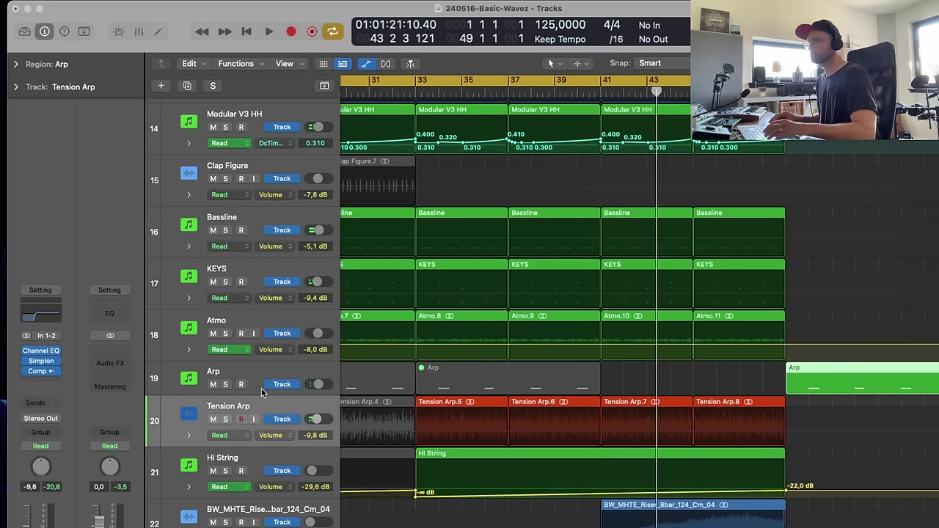
- Set the cycle range to bars 33–49, open the Tension Arp track's Simplon filter, and start playback
{"action": "left_click", "coordinate": [282, 435]}
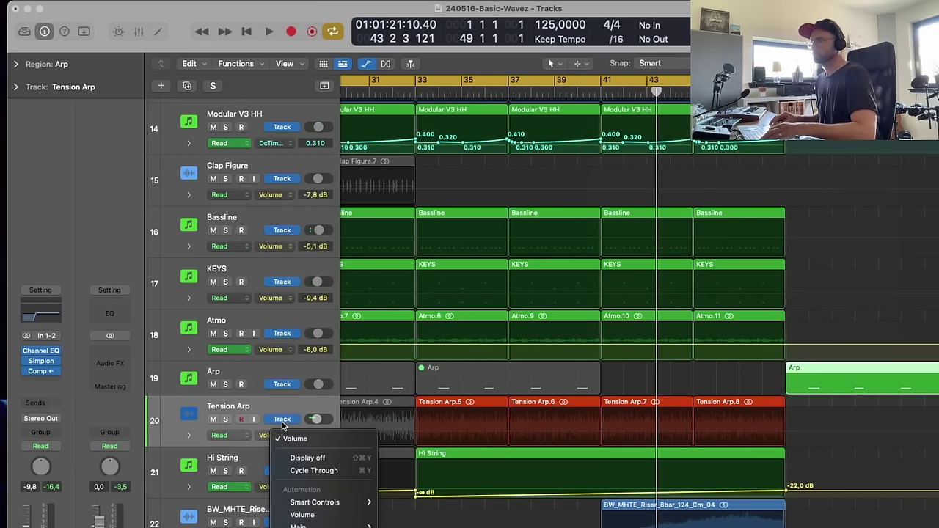
{"action": "left_click", "coordinate": [277, 406]}
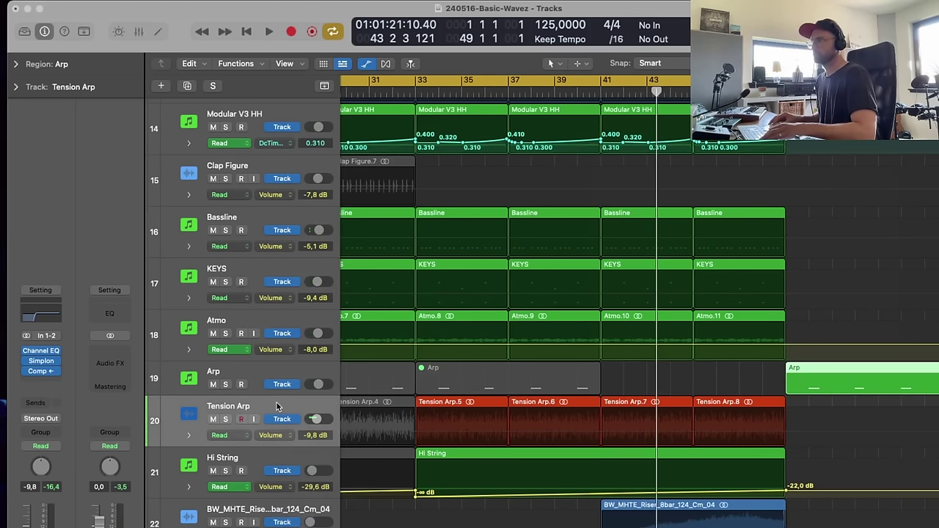
{"action": "left_click", "coordinate": [436, 80]}
{"action": "left_click_drag", "start_coordinate": [415, 80], "coordinate": [809, 81]}
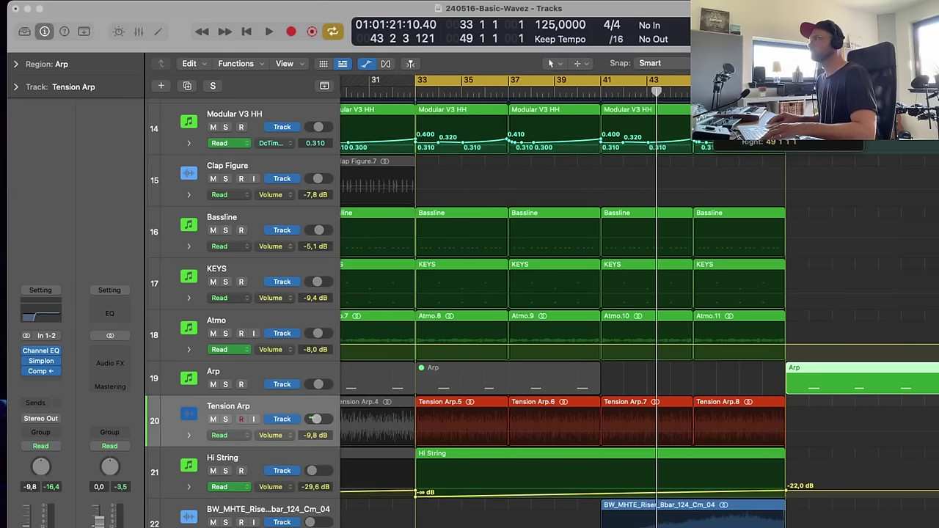
{"action": "left_click", "coordinate": [42, 361]}
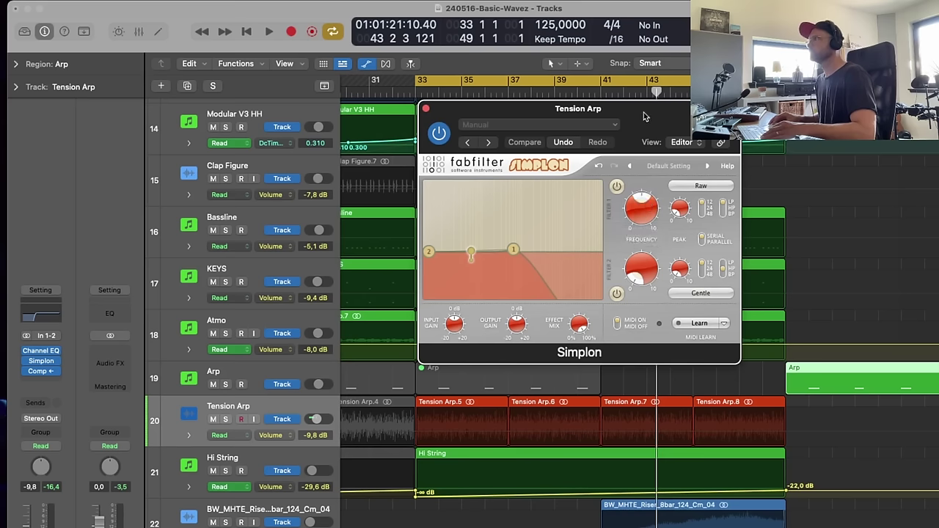
{"action": "left_click_drag", "start_coordinate": [644, 116], "coordinate": [480, 82]}
{"action": "key", "text": "space"}
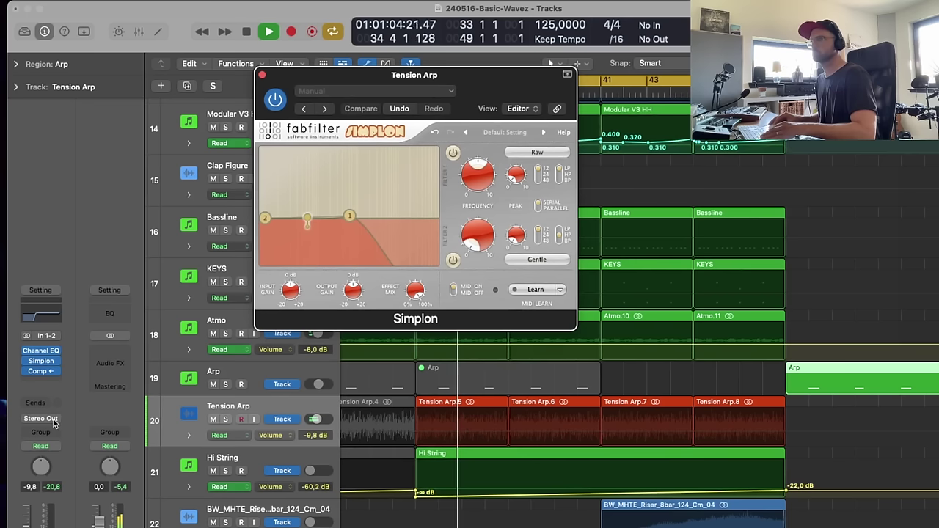
- Record Simplon Filter 1 frequency automation on Tension Arp in Latch mode, sweeping from about 622 Hz to 8273 Hz, and restore Read mode
{"action": "left_click", "coordinate": [45, 446]}
{"action": "left_click", "coordinate": [41, 476]}
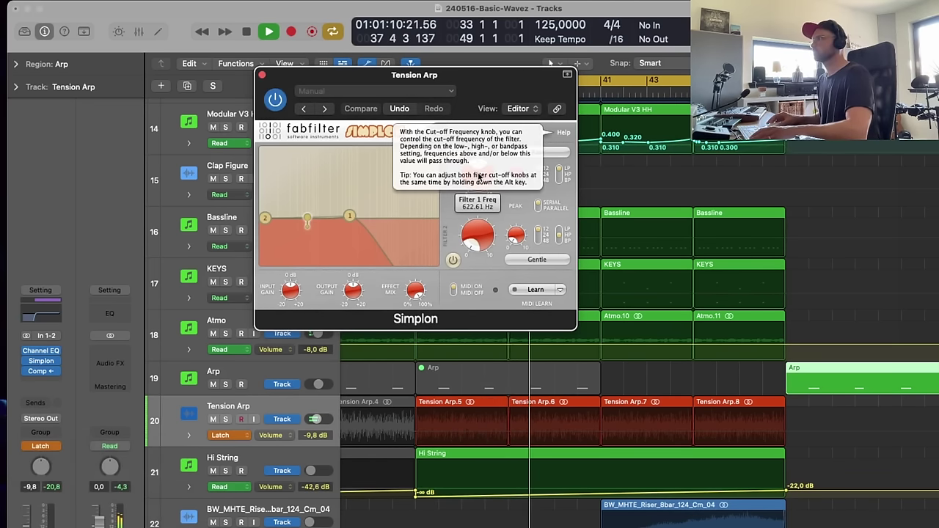
{"action": "left_click", "coordinate": [483, 175]}
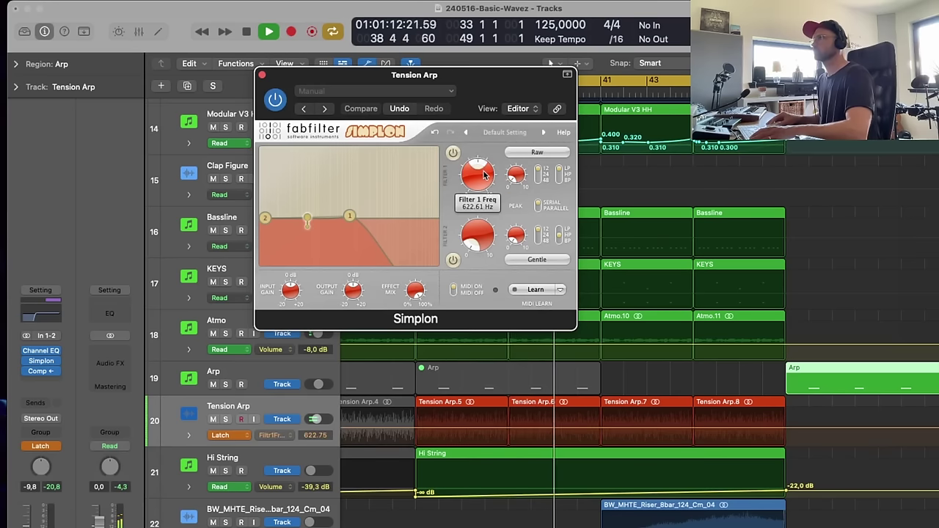
{"action": "left_click_drag", "start_coordinate": [484, 174], "coordinate": [484, 70]}
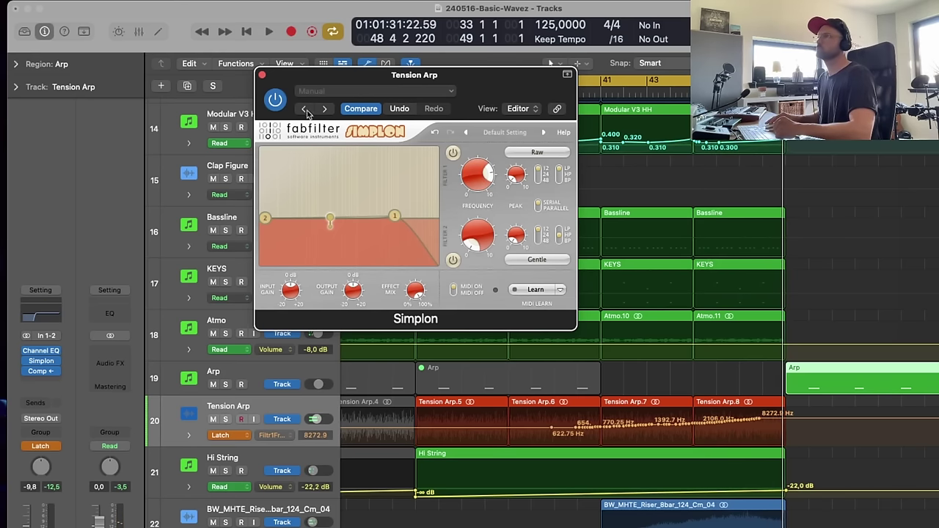
{"action": "left_click", "coordinate": [262, 76]}
{"action": "left_click", "coordinate": [41, 446]}
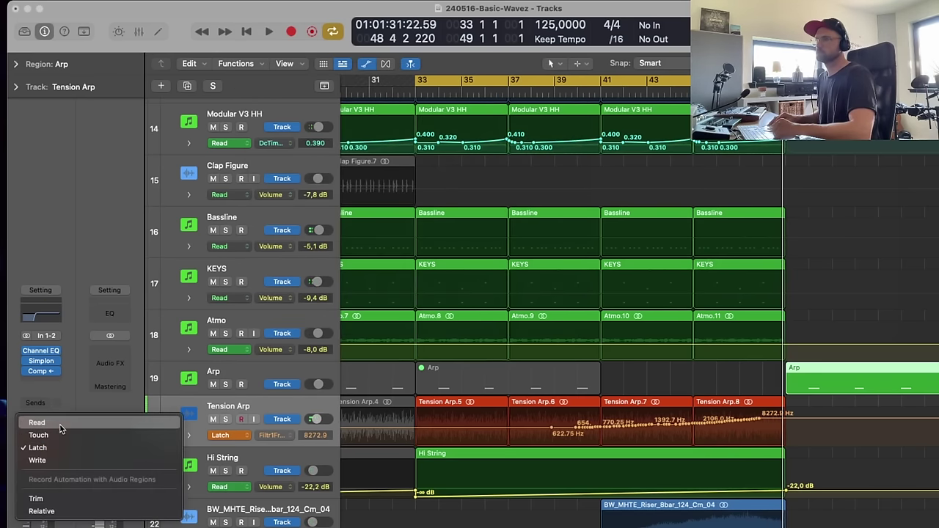
{"action": "left_click", "coordinate": [60, 425]}
- Extend the cycle range back to bar 1, play the arrangement from the beginning, and extend the cycle end to bar 65
{"action": "key", "text": "z"}
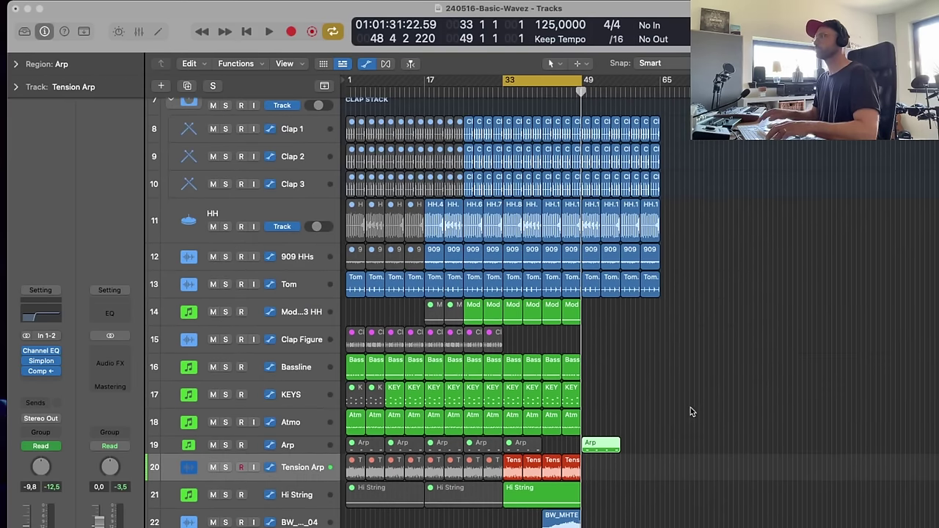
{"action": "scroll", "coordinate": [608, 293], "scroll_direction": "up", "scroll_amount": 5}
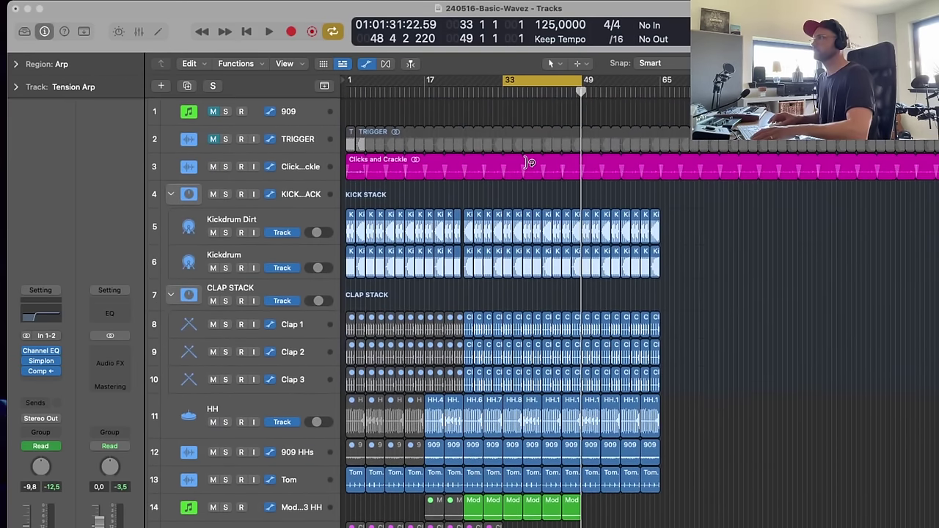
{"action": "left_click", "coordinate": [524, 192]}
{"action": "left_click_drag", "start_coordinate": [506, 80], "coordinate": [335, 120]}
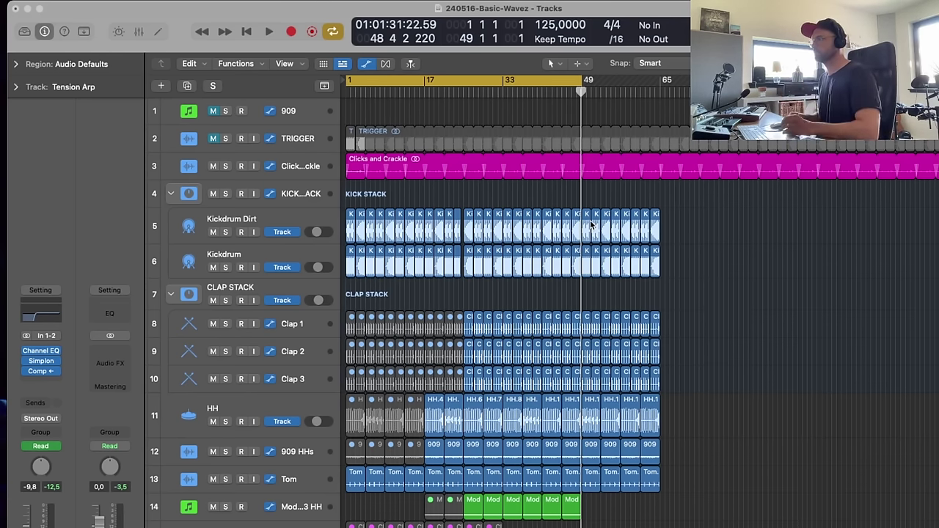
{"action": "key", "text": "space"}
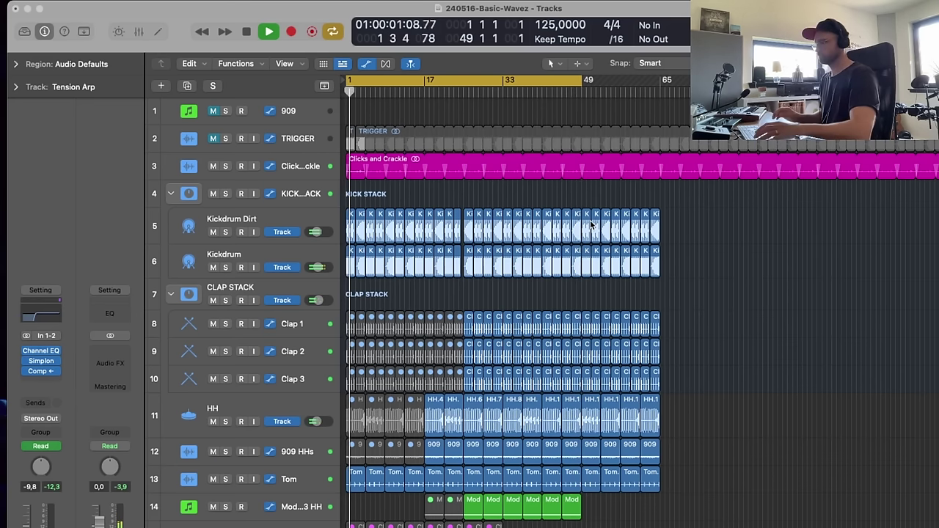
{"action": "left_click_drag", "start_coordinate": [580, 82], "coordinate": [660, 79]}
- Reshape the Modular V3 HH decay-time automation so the last region rises directly from 0.370 at bar 45 to 0.410 at bar 49
{"action": "scroll", "coordinate": [690, 282], "scroll_direction": "down", "scroll_amount": 6}
{"action": "scroll", "coordinate": [655, 302], "scroll_direction": "up", "scroll_amount": 1}
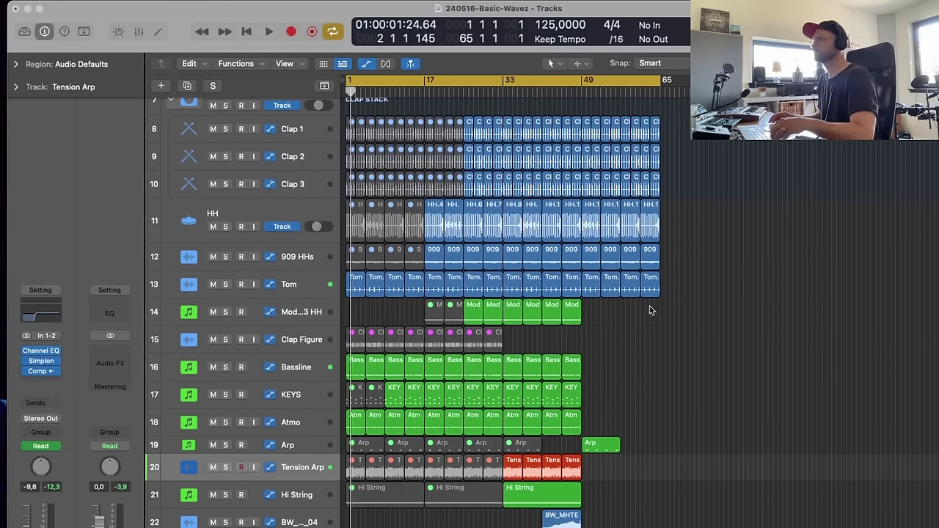
{"action": "left_click", "coordinate": [315, 315]}
{"action": "key", "text": "a"}
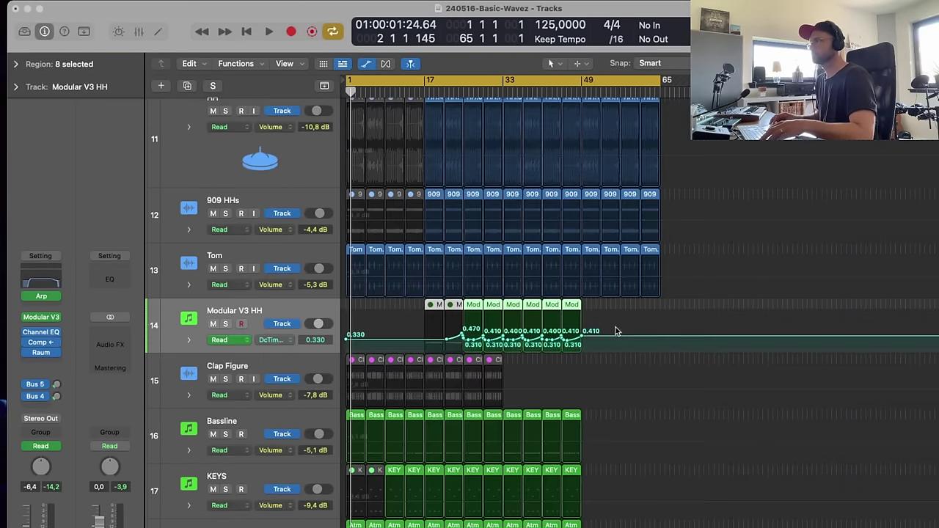
{"action": "left_click_drag", "start_coordinate": [641, 295], "coordinate": [488, 392]}
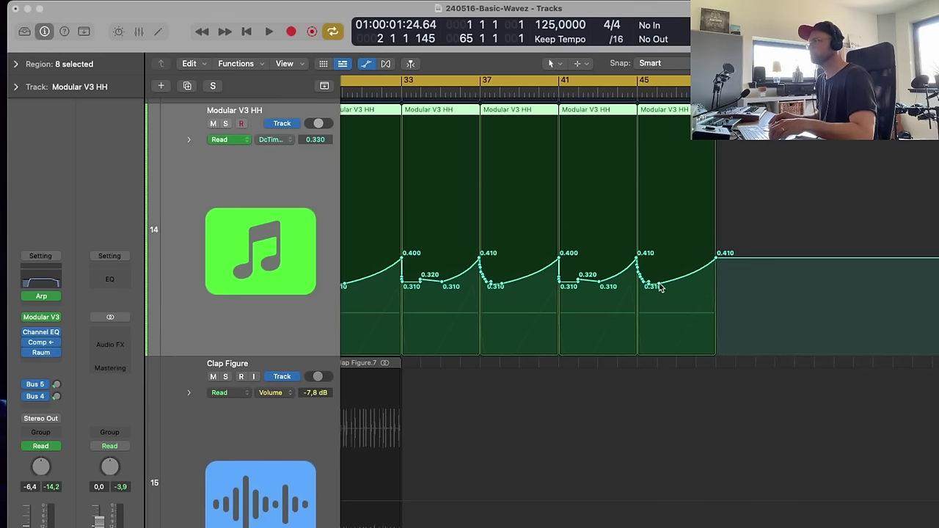
{"action": "scroll", "coordinate": [663, 287], "scroll_direction": "up", "scroll_amount": 1}
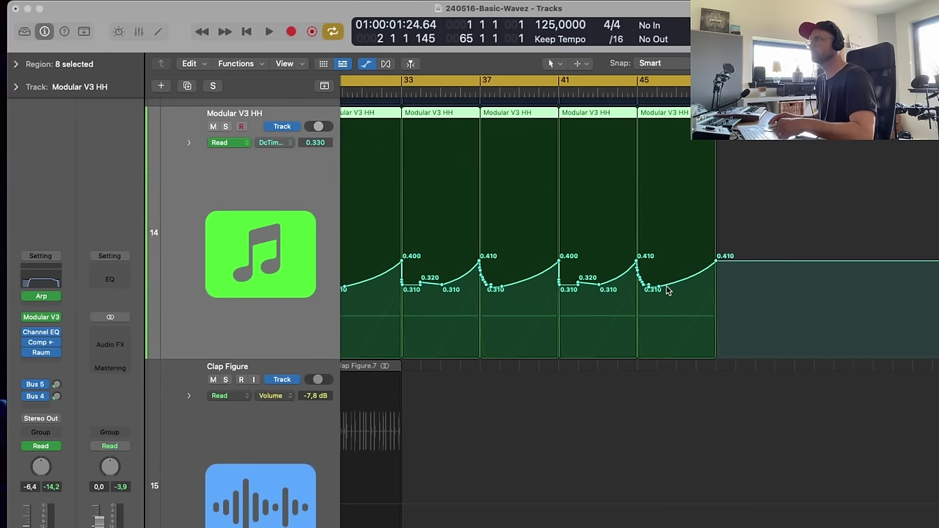
{"action": "scroll", "coordinate": [666, 287], "scroll_direction": "left", "scroll_amount": 1}
{"action": "scroll", "coordinate": [666, 290], "scroll_direction": "right", "scroll_amount": 1}
{"action": "left_click_drag", "start_coordinate": [668, 293], "coordinate": [641, 277]}
- Edit the Modular V3 HH ReleaseTime Vca1 automation to rise from 0.190 at bar 45 to 0.310 just before bar 49 while playing it back
{"action": "left_click", "coordinate": [296, 152]}
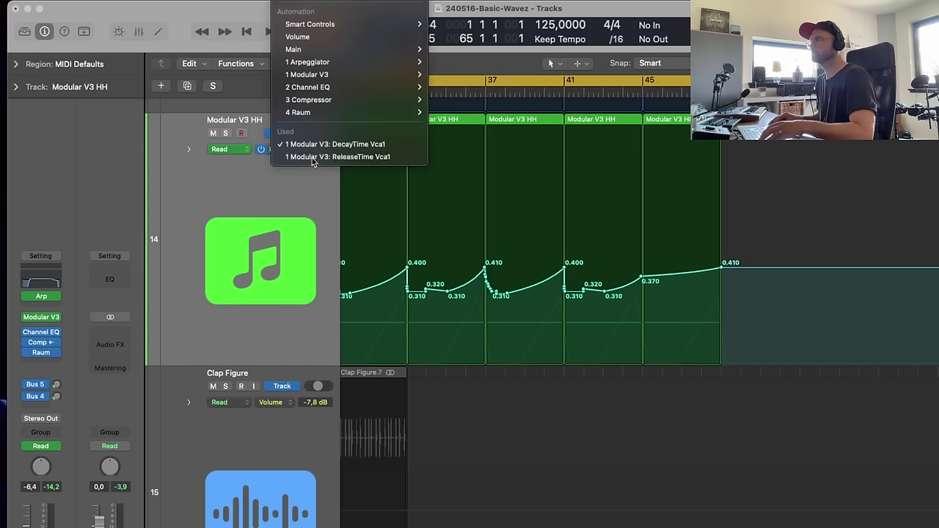
{"action": "left_click", "coordinate": [305, 160]}
{"action": "left_click_drag", "start_coordinate": [677, 363], "coordinate": [644, 320]}
{"action": "left_click", "coordinate": [627, 80]}
{"action": "double_click", "coordinate": [617, 91]}
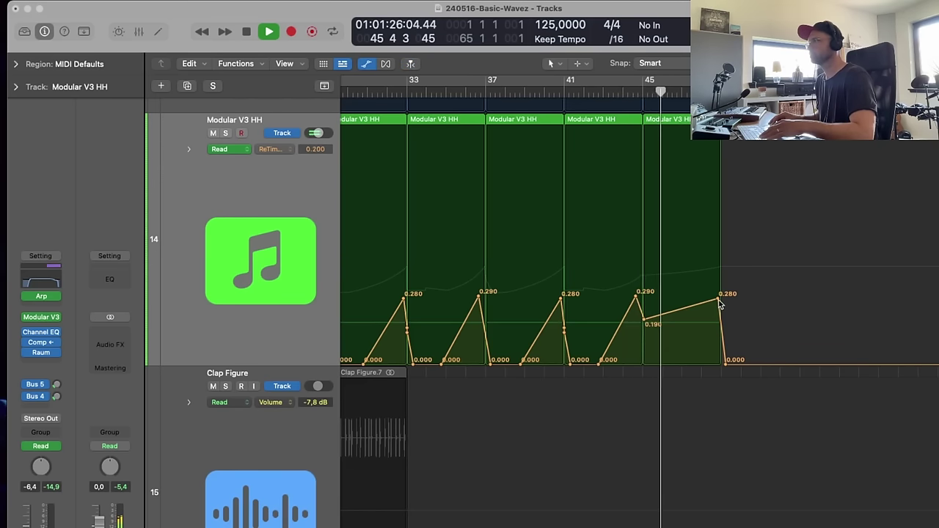
{"action": "left_click_drag", "start_coordinate": [718, 300], "coordinate": [719, 289]}
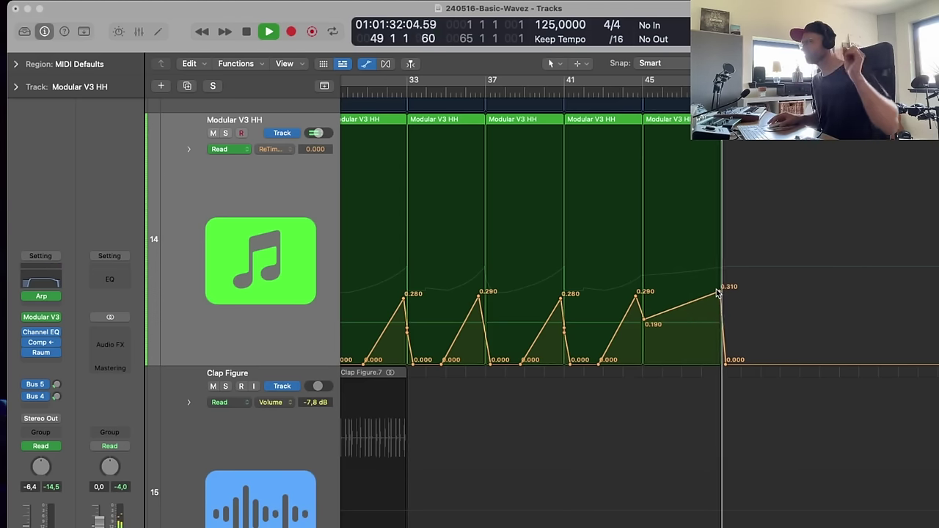
- Raise the Modular V3 HH DecayTime Vca1 automation point at bar 49 to 0.440 and play back the build-up
{"action": "left_click", "coordinate": [278, 148]}
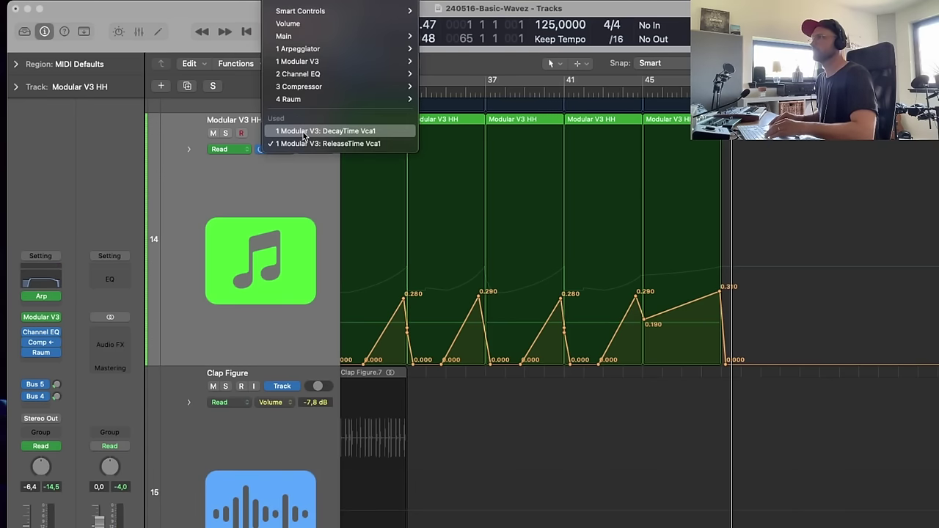
{"action": "left_click", "coordinate": [304, 131]}
{"action": "left_click", "coordinate": [721, 268]}
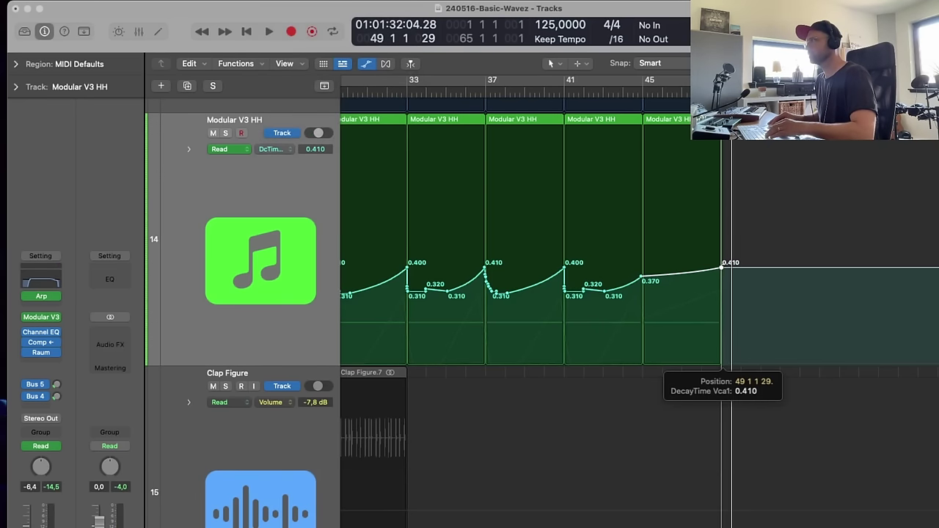
{"action": "left_click_drag", "start_coordinate": [722, 263], "coordinate": [721, 259]}
{"action": "key", "text": "space"}
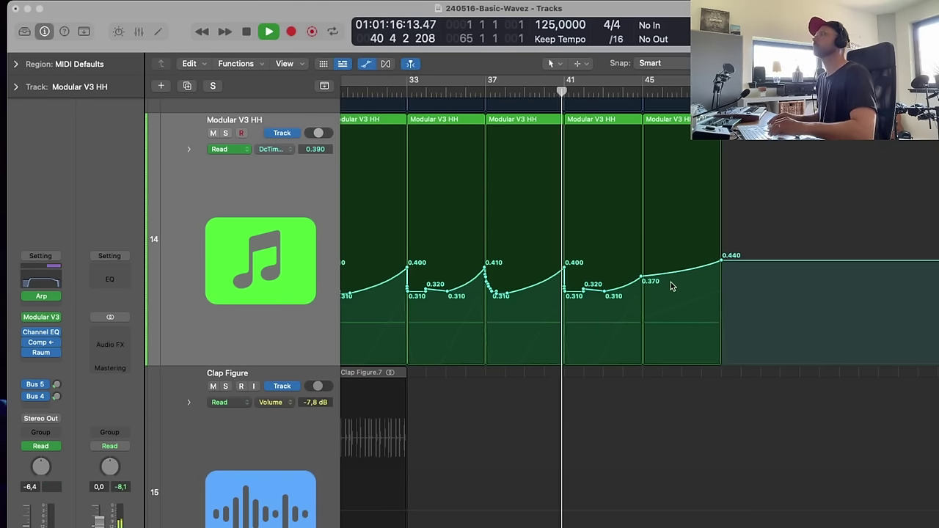
- Raise the BW_MHTE riser's final volume automation point at bar 49 to -22.4 dB
{"action": "key", "text": "z"}
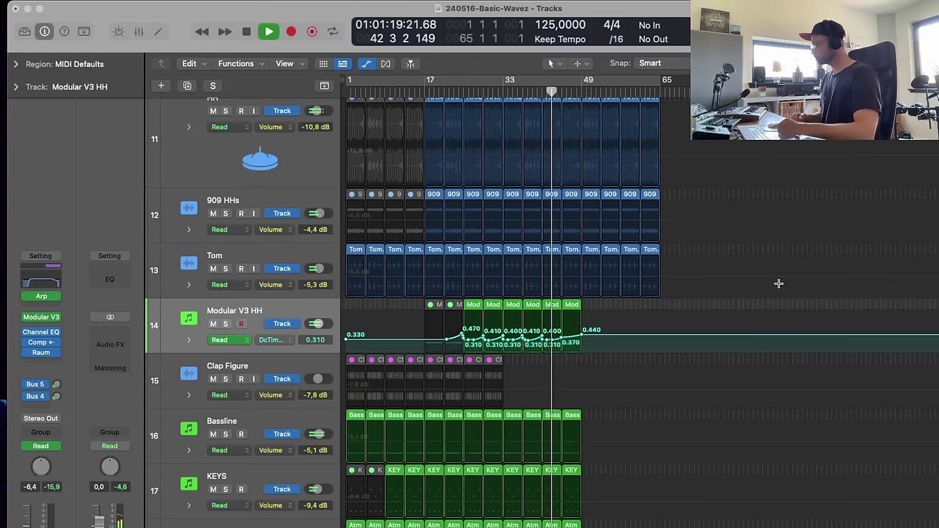
{"action": "scroll", "coordinate": [735, 386], "scroll_direction": "down", "scroll_amount": 5}
{"action": "scroll", "coordinate": [736, 386], "scroll_direction": "down", "scroll_amount": 2}
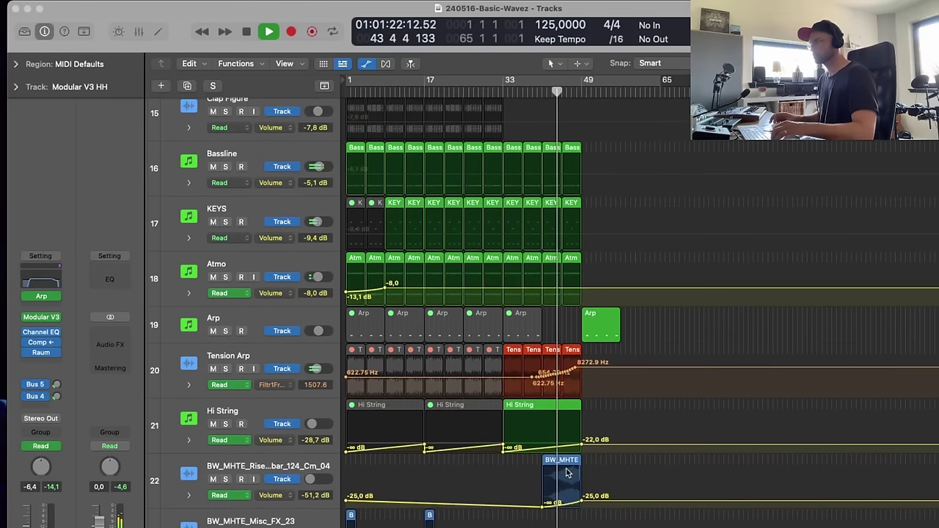
{"action": "left_click_drag", "start_coordinate": [585, 503], "coordinate": [584, 501]}
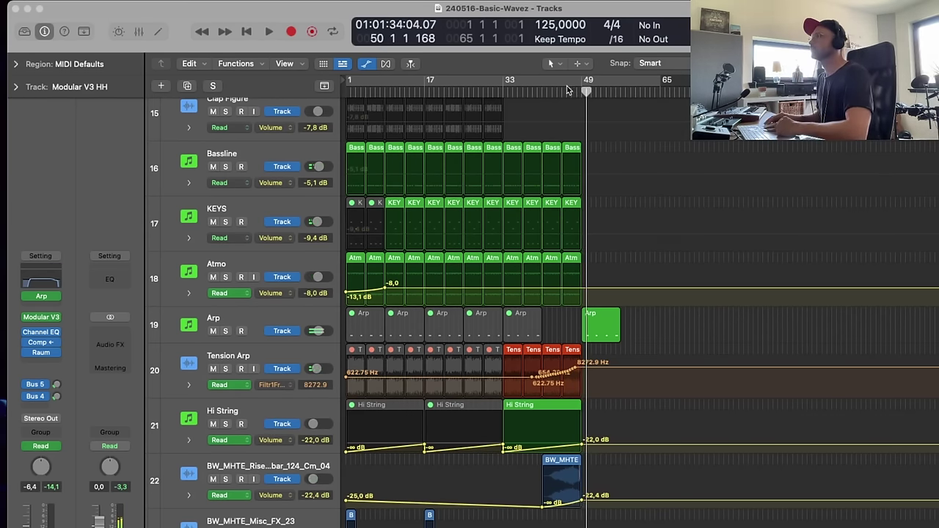
- Mute the HH and 909 HHs regions from bar 49 to bar 65
{"action": "scroll", "coordinate": [704, 352], "scroll_direction": "up", "scroll_amount": 10}
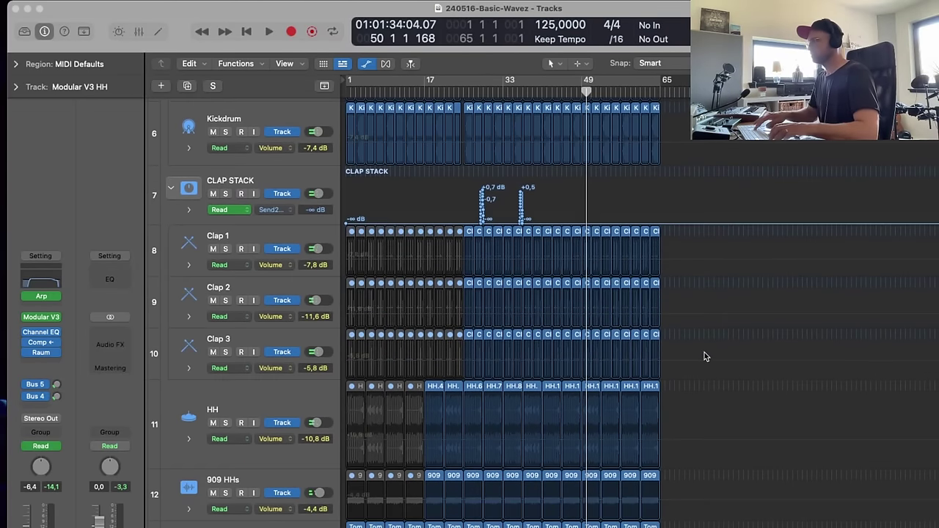
{"action": "key", "text": "super+Up"}
{"action": "key", "text": "super+Up"}
{"action": "key", "text": "super+Up"}
{"action": "key", "text": "super+Up"}
{"action": "key", "text": "super+Up"}
{"action": "key", "text": "super+Up"}
{"action": "key", "text": "super+Up"}
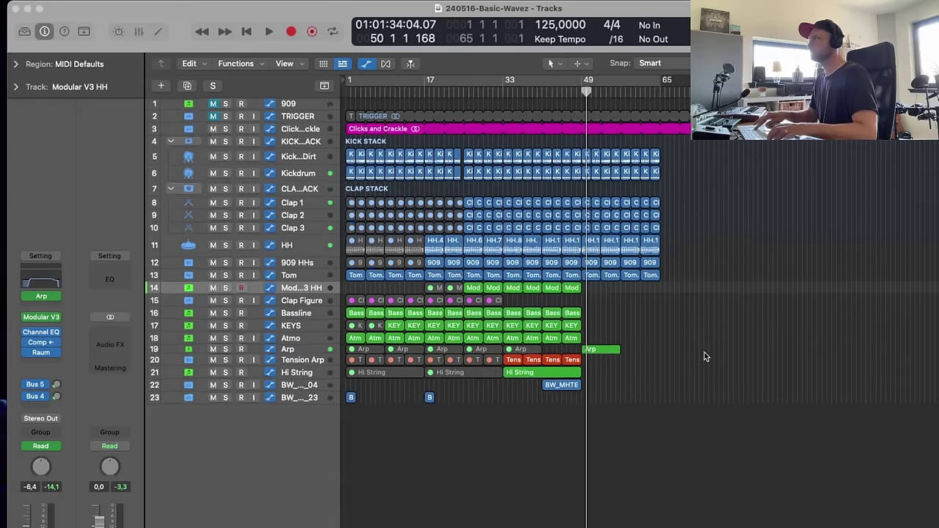
{"action": "key", "text": "super+Up"}
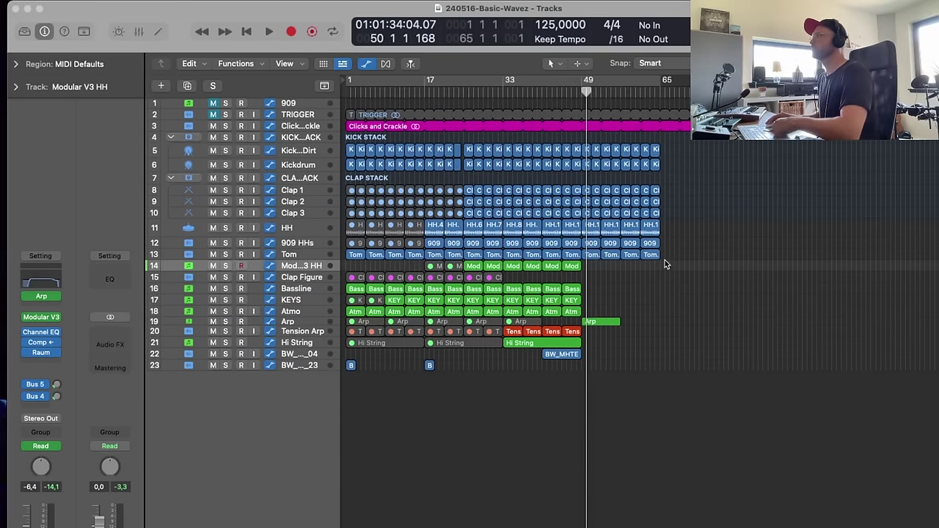
{"action": "left_click_drag", "start_coordinate": [669, 249], "coordinate": [594, 235]}
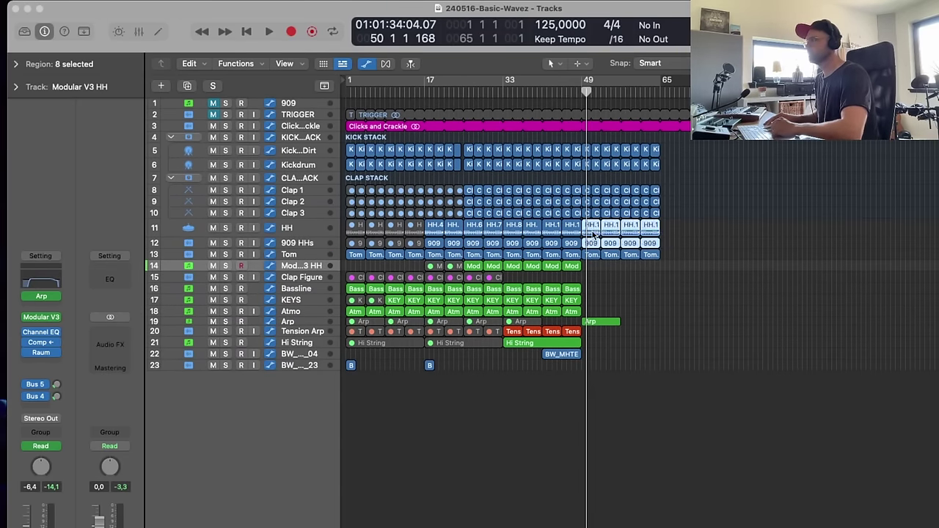
{"action": "key", "text": "ctrl+m"}
- Mute the Clap 1, Clap 2 and Clap 3 regions from bar 49 to bar 65 and collapse the clap stack
{"action": "left_click_drag", "start_coordinate": [724, 163], "coordinate": [456, 316]}
{"action": "left_click_drag", "start_coordinate": [827, 214], "coordinate": [637, 297]}
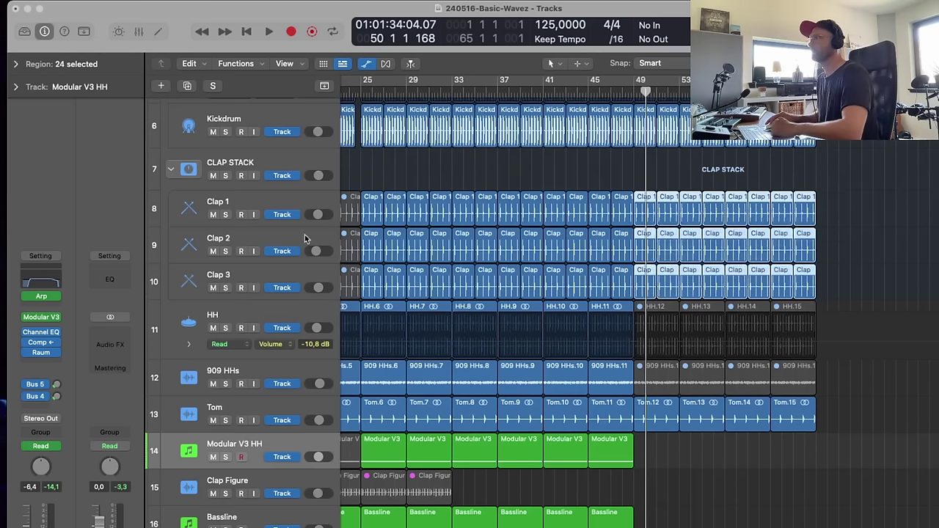
{"action": "left_click", "coordinate": [171, 170]}
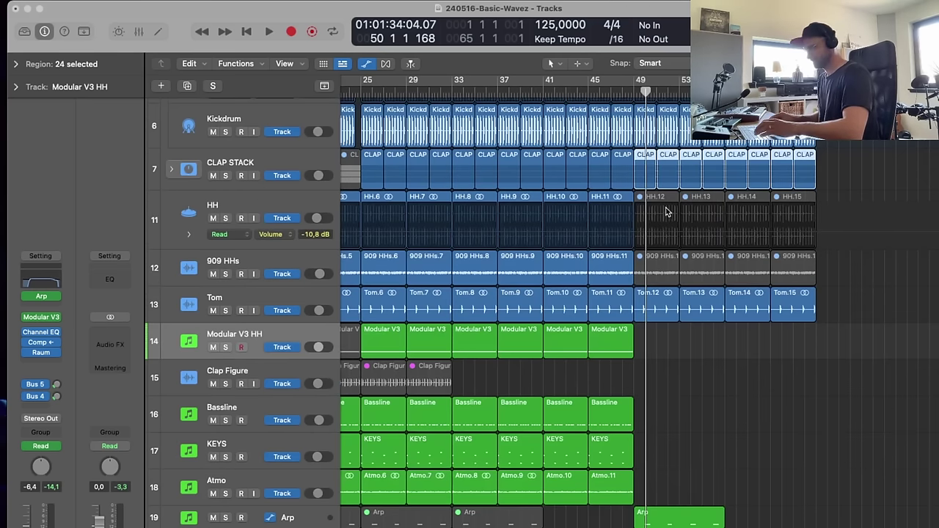
{"action": "scroll", "coordinate": [667, 212], "scroll_direction": "up", "scroll_amount": 5}
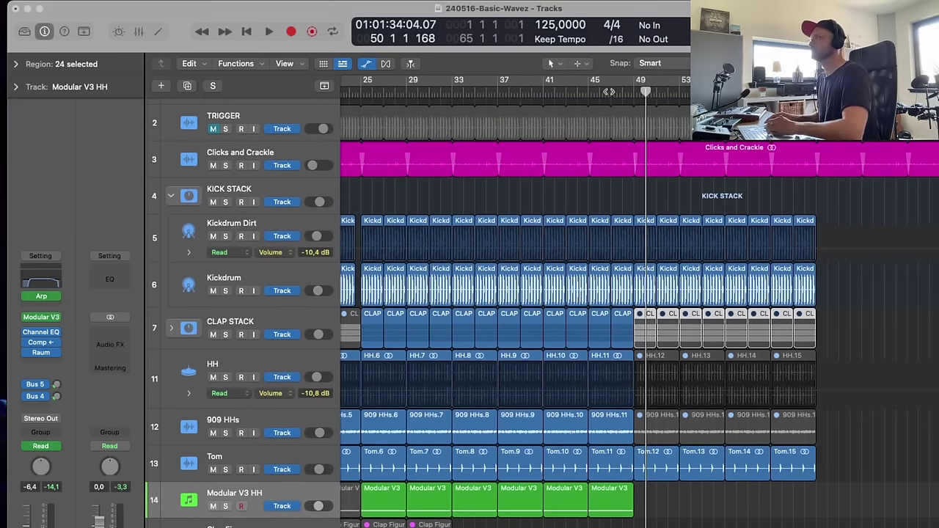
- Copy the four active Tension Arp regions from bar 33 to bar 49, including their automation data
{"action": "left_click", "coordinate": [611, 91]}
{"action": "scroll", "coordinate": [662, 201], "scroll_direction": "down", "scroll_amount": 8}
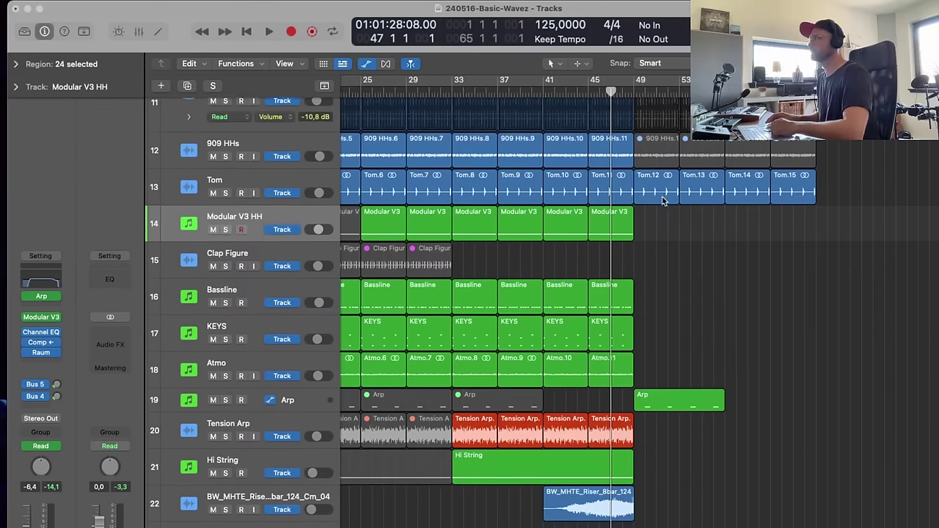
{"action": "left_click", "coordinate": [664, 268]}
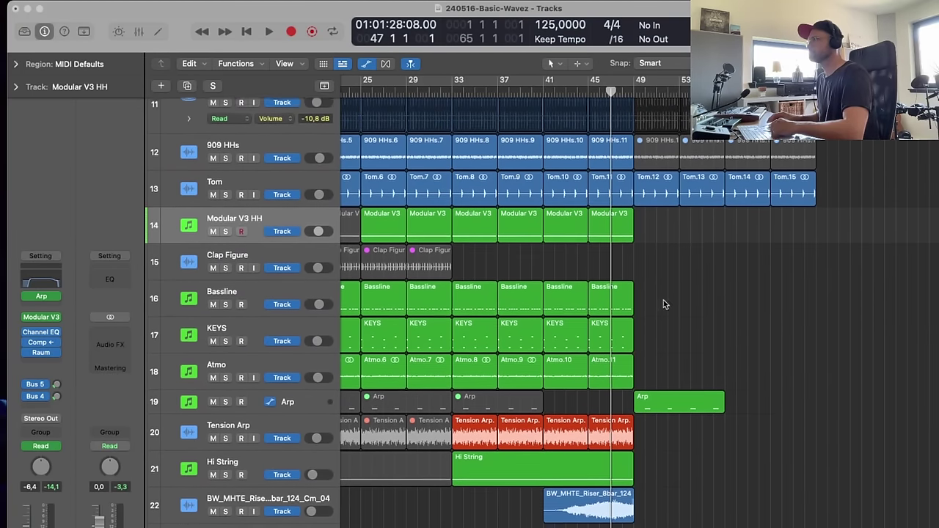
{"action": "mouse_move", "coordinate": [664, 438]}
{"action": "left_mouse_down"}
{"action": "mouse_move", "coordinate": [496, 446]}
{"action": "mouse_move", "coordinate": [658, 444]}
{"action": "left_mouse_up"}
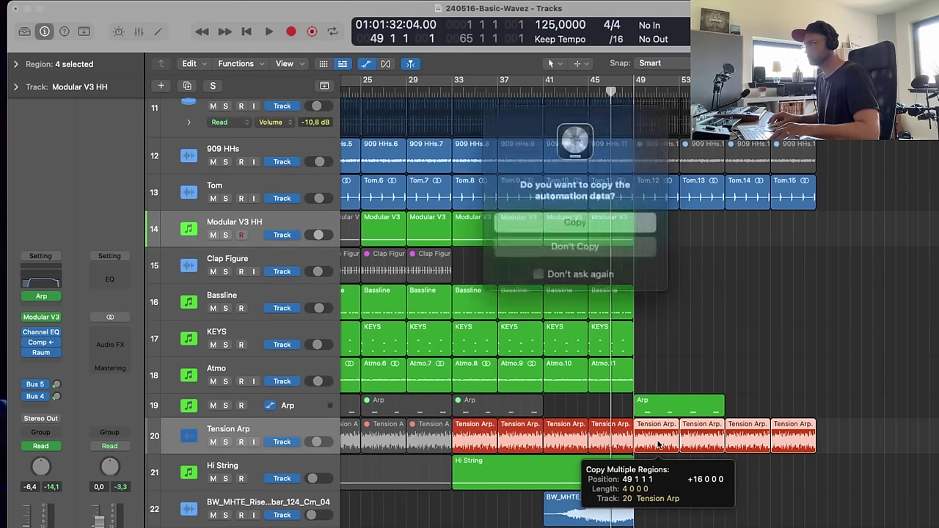
{"action": "left_click", "coordinate": [628, 220]}
- Edit the copied Filter 1 frequency automation on Tension Arp from bar 49 onward, and hide the automation view
{"action": "key", "text": "a"}
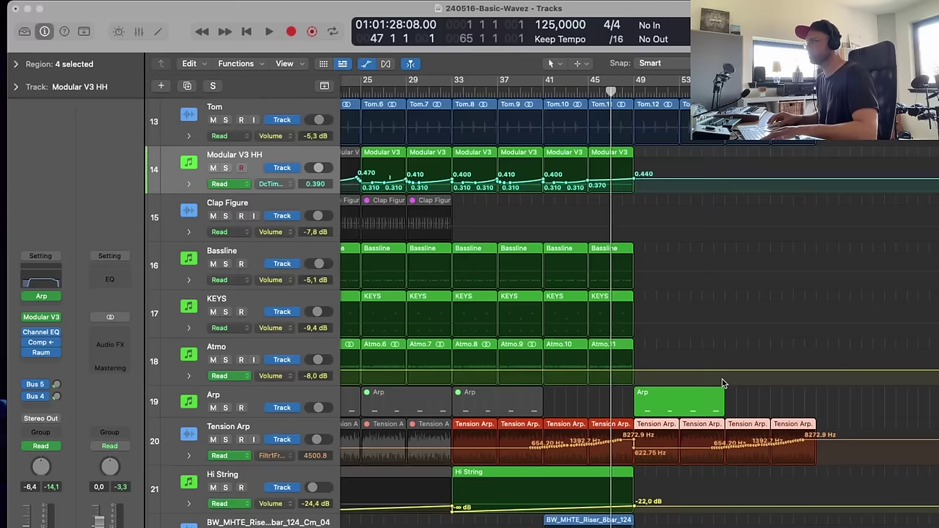
{"action": "key", "text": "super+Down"}
{"action": "left_click_drag", "start_coordinate": [637, 453], "coordinate": [722, 454]}
{"action": "key", "text": "a"}
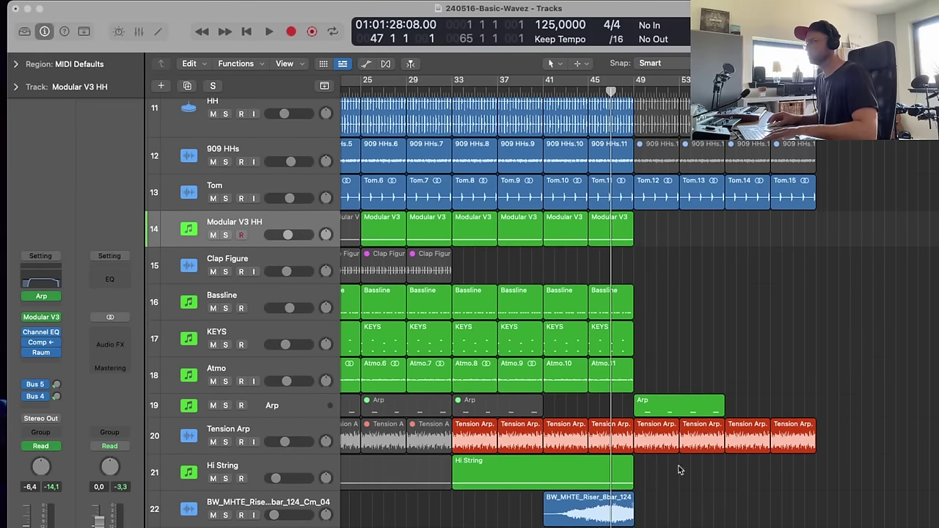
- Extend the last Hi String region to bar 65, cutting off and deleting the excess along with its automation data
{"action": "left_click_drag", "start_coordinate": [633, 481], "coordinate": [817, 480]}
{"action": "key", "text": "t"}
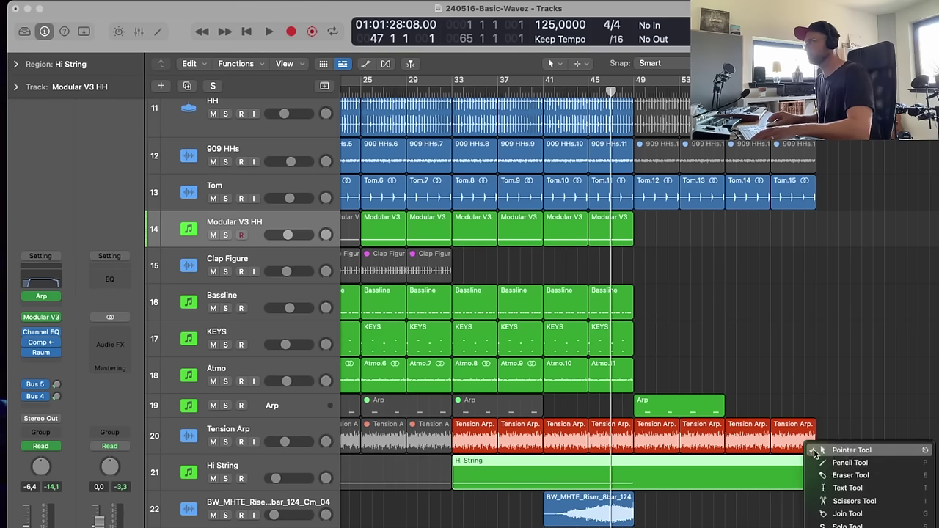
{"action": "left_click", "coordinate": [844, 501]}
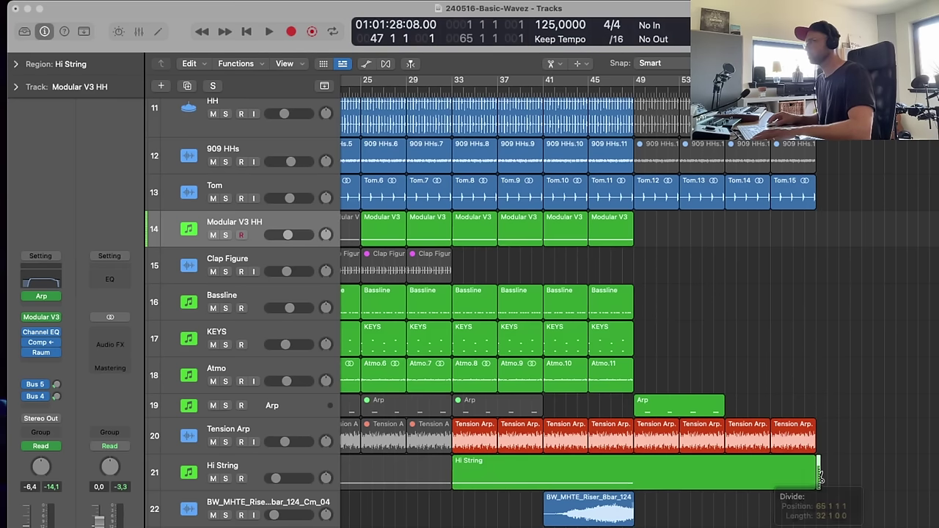
{"action": "key", "text": "t"}
{"action": "left_click", "coordinate": [855, 473]}
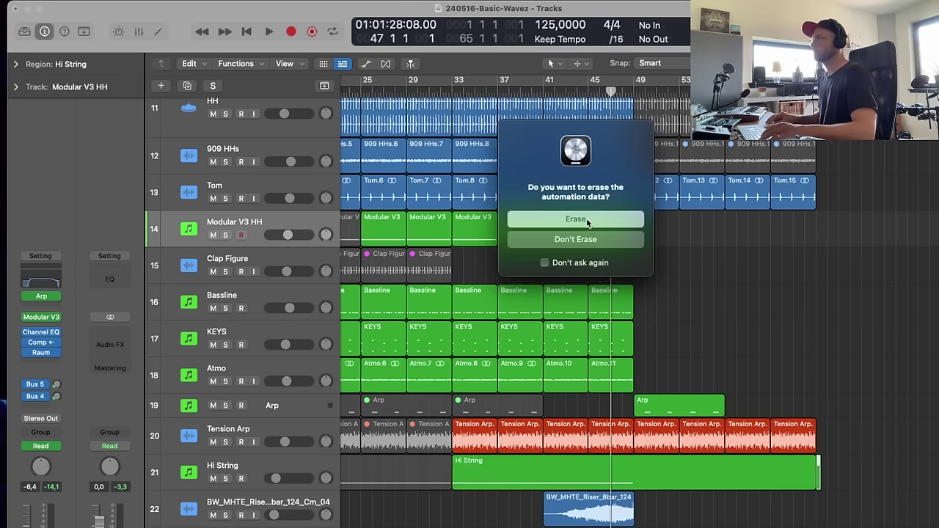
{"action": "left_click", "coordinate": [587, 220]}
- Lengthen the G5 note in the last Hi String region to 32 bars and close the Piano Roll
{"action": "left_click", "coordinate": [607, 473]}
{"action": "double_click", "coordinate": [605, 469]}
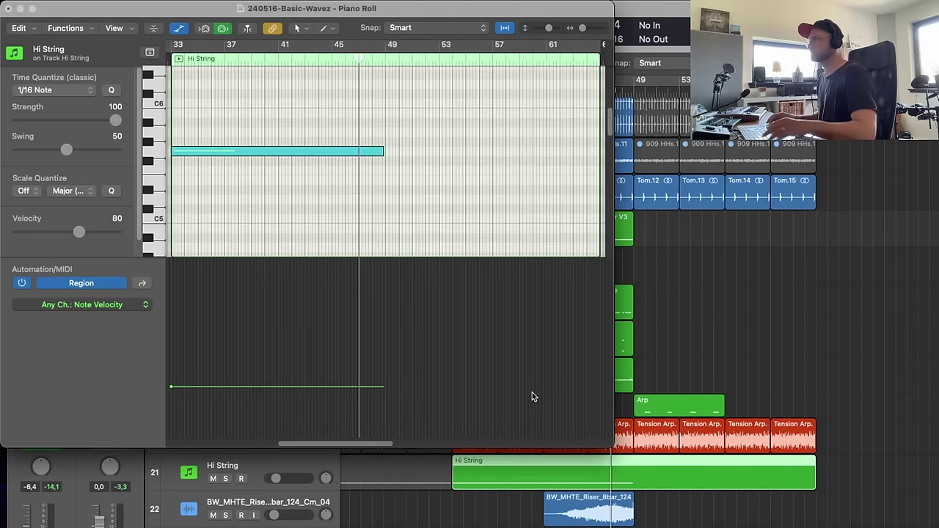
{"action": "key", "text": "super+Left"}
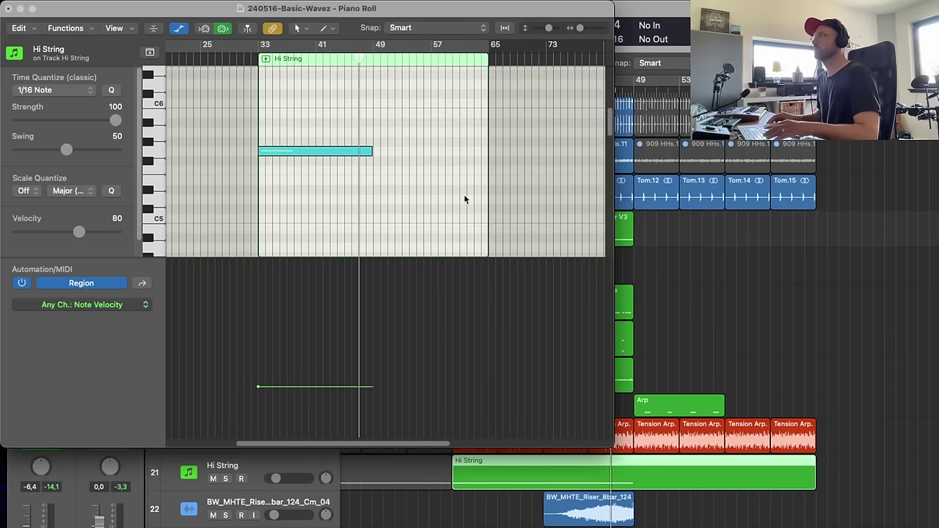
{"action": "left_click_drag", "start_coordinate": [372, 159], "coordinate": [481, 176]}
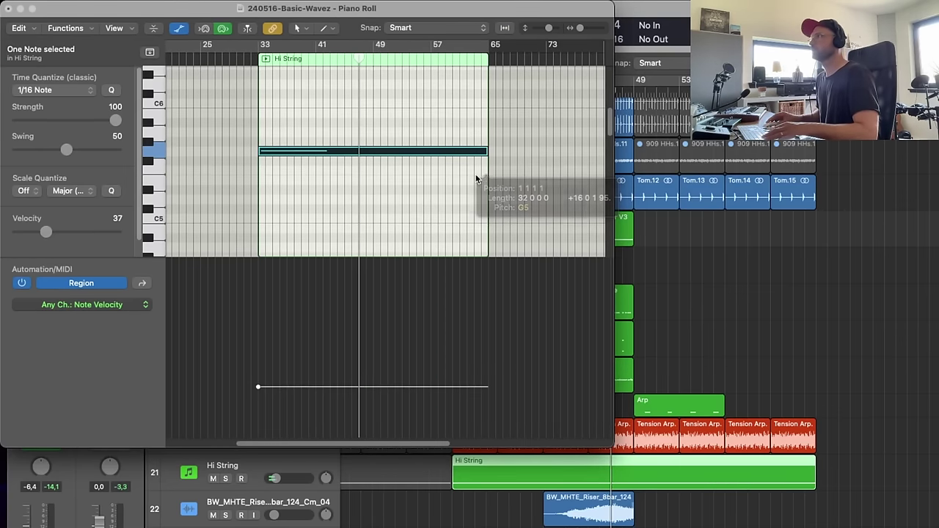
{"action": "left_click", "coordinate": [10, 9]}
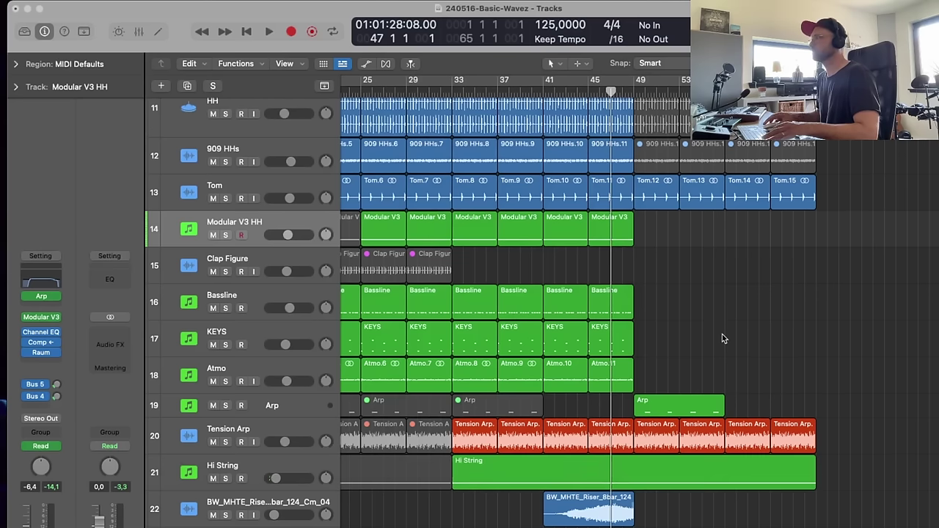
- Play from about bar 33 and copy the BW_MHTE_Misc_FX_23 impact region to bars 33 and 49
{"action": "left_click", "coordinate": [448, 93]}
{"action": "key", "text": "space"}
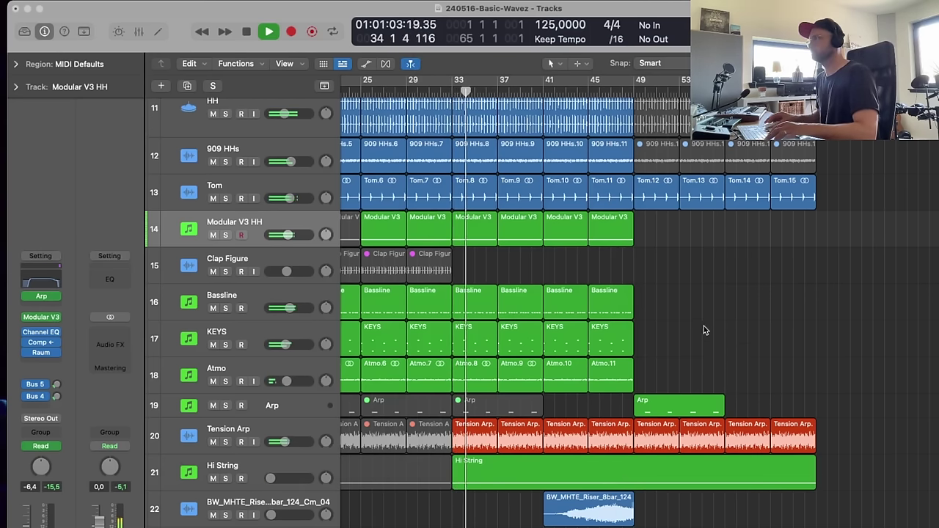
{"action": "key", "text": "super+Up"}
{"action": "key", "text": "z"}
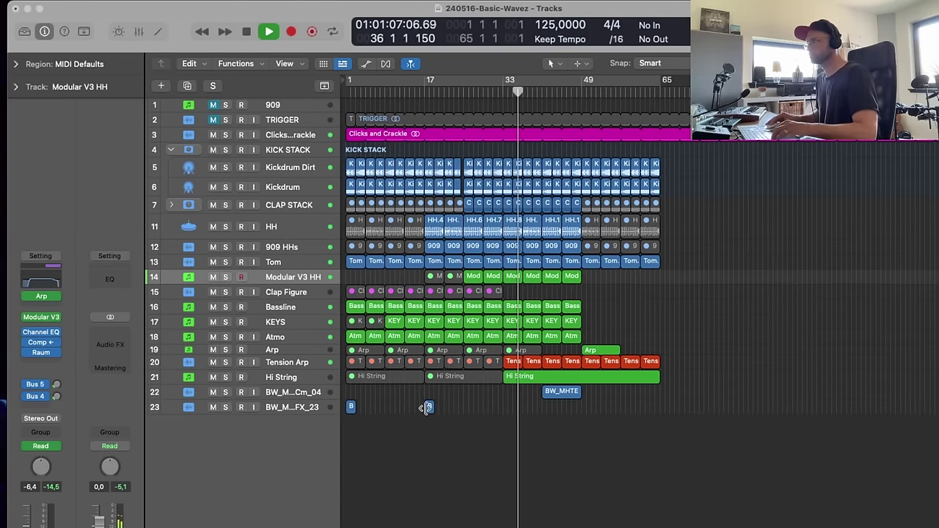
{"action": "left_click_drag", "start_coordinate": [427, 407], "coordinate": [587, 409]}
{"action": "left_click", "coordinate": [509, 396]}
{"action": "left_click", "coordinate": [645, 419]}
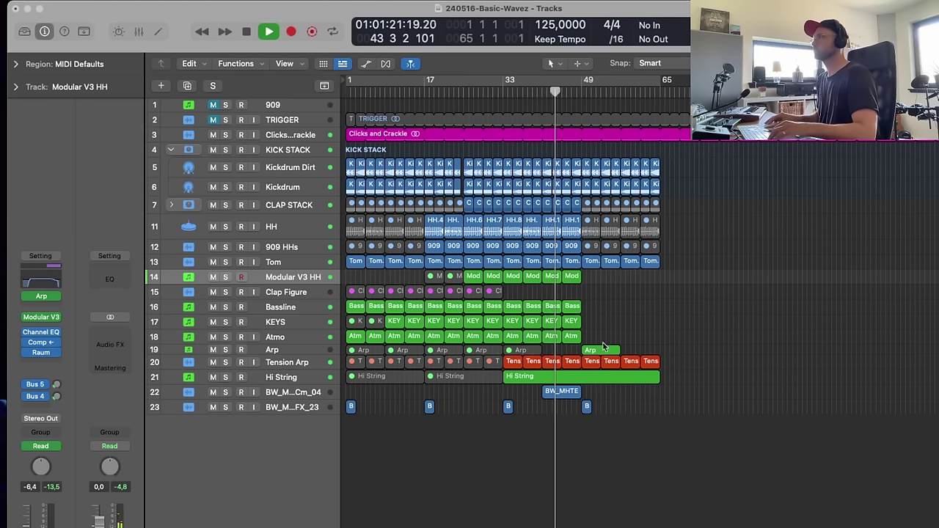
- Copy four Bassline regions to bars 49 through 65 and duplicate the bar 49 Arp region at bar 57
{"action": "mouse_move", "coordinate": [603, 310]}
{"action": "left_mouse_down"}
{"action": "mouse_move", "coordinate": [514, 310]}
{"action": "mouse_move", "coordinate": [603, 309]}
{"action": "mouse_move", "coordinate": [592, 310]}
{"action": "left_mouse_up"}
{"action": "left_click", "coordinate": [727, 293]}
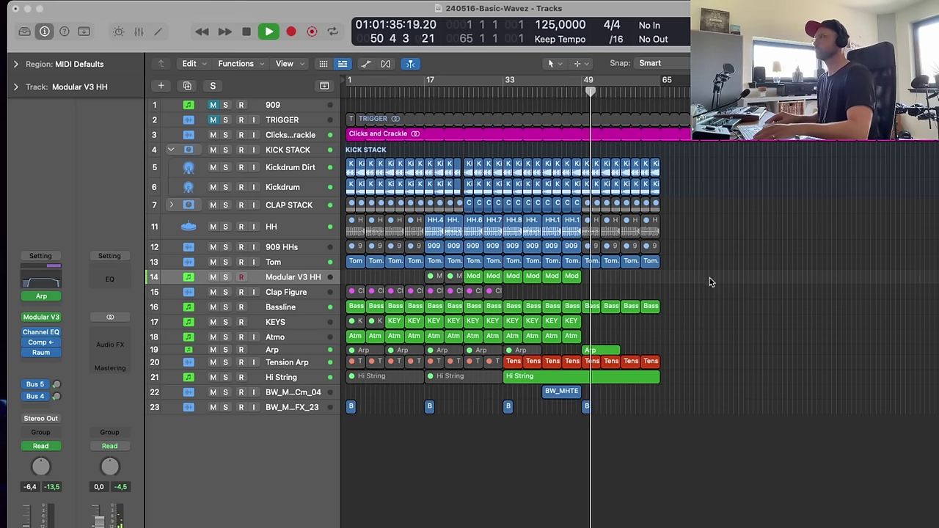
{"action": "left_click_drag", "start_coordinate": [672, 264], "coordinate": [592, 268]}
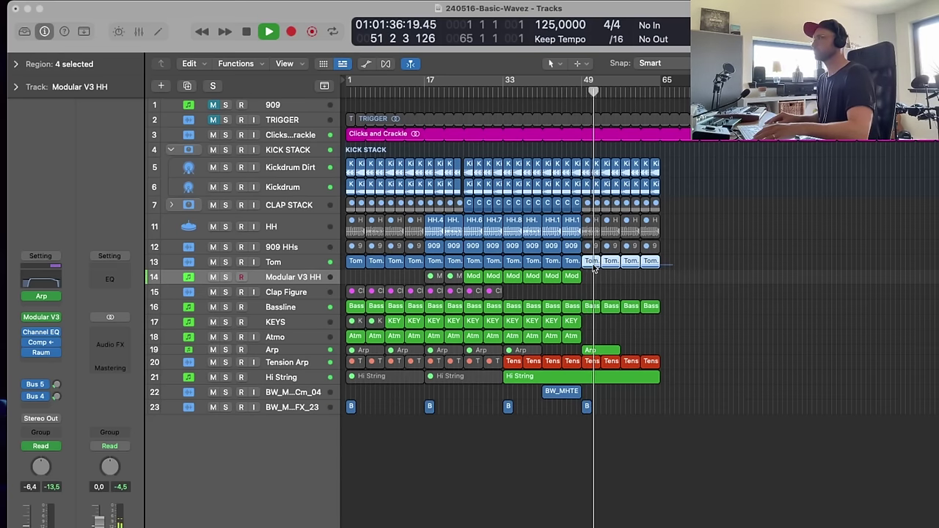
{"action": "left_click", "coordinate": [618, 334]}
{"action": "left_click_drag", "start_coordinate": [596, 350], "coordinate": [636, 353]}
- Mute the Arp region at bar 49 and the last two Tension Arp regions from bar 57
{"action": "left_click", "coordinate": [285, 352]}
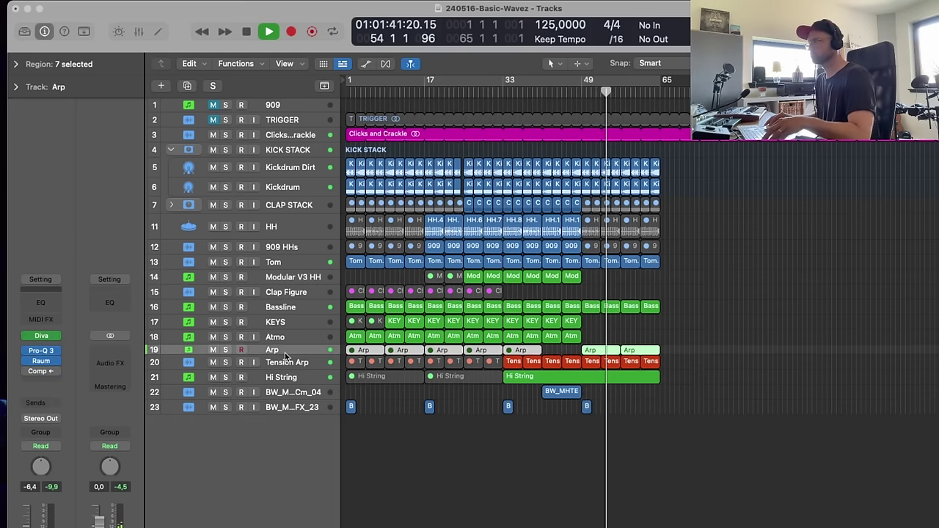
{"action": "left_click", "coordinate": [579, 451]}
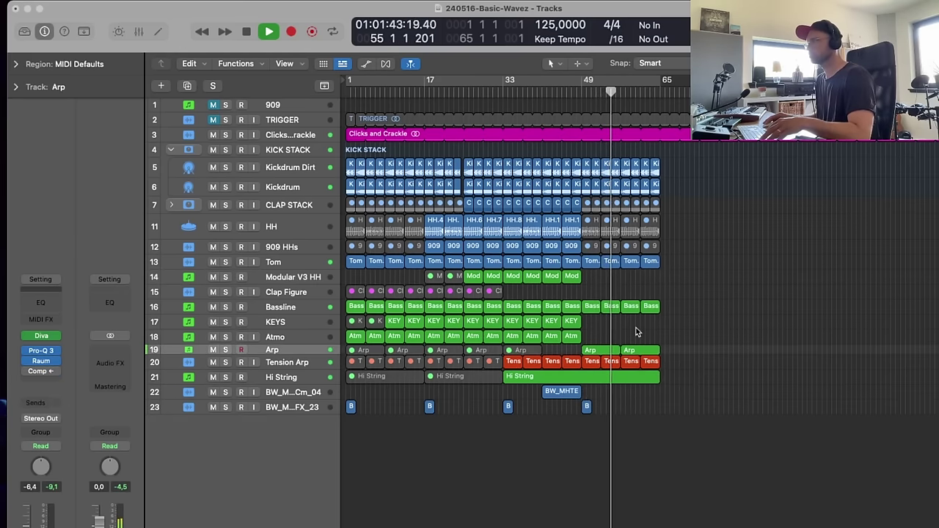
{"action": "left_click", "coordinate": [600, 351]}
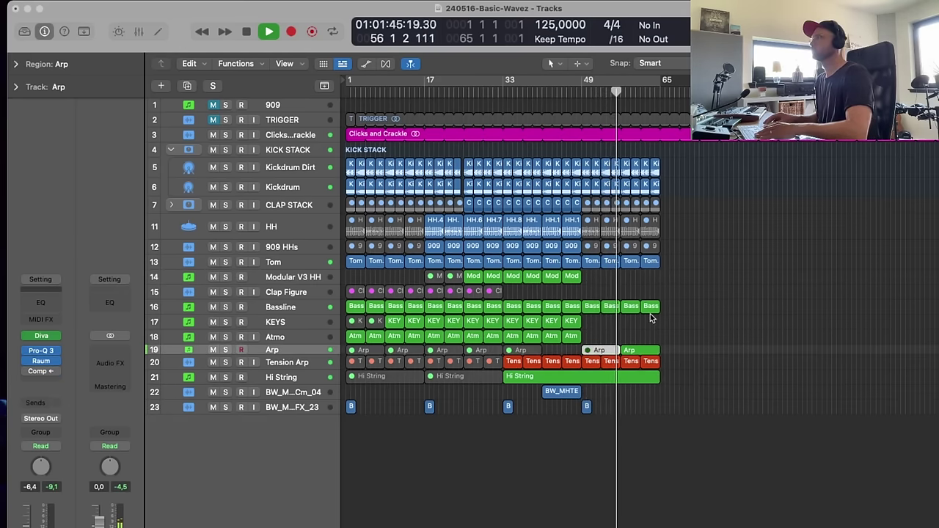
{"action": "left_click_drag", "start_coordinate": [673, 304], "coordinate": [633, 313]}
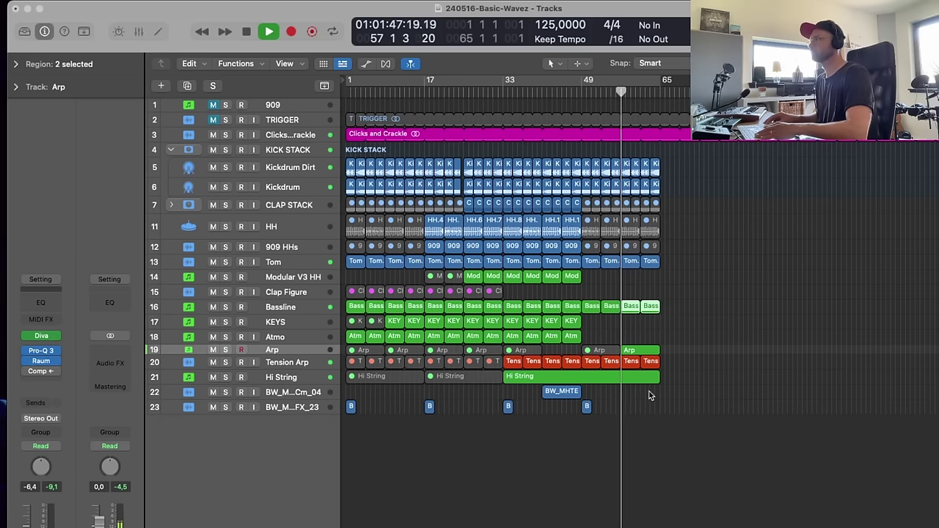
{"action": "left_click_drag", "start_coordinate": [666, 371], "coordinate": [626, 369]}
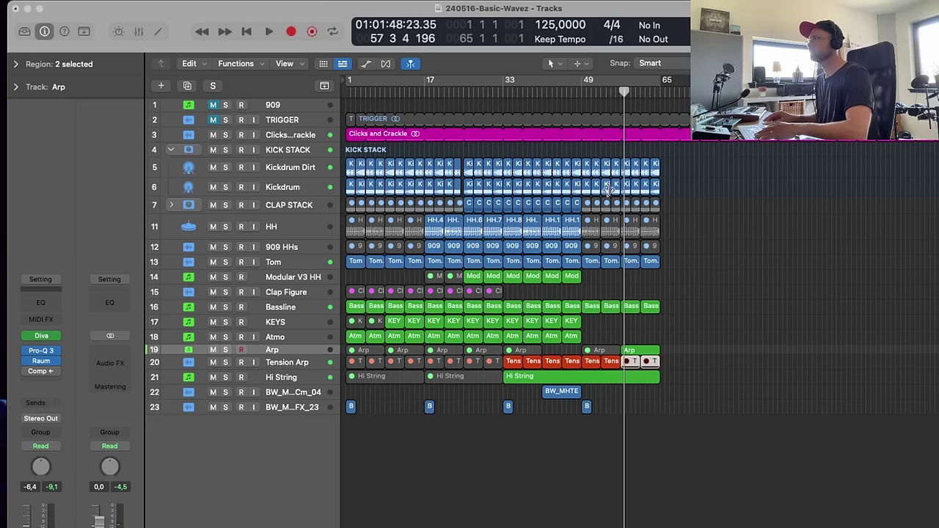
- Play the arrangement from about bar 48 and again from about bar 32
{"action": "left_click", "coordinate": [576, 99]}
{"action": "key", "text": "space"}
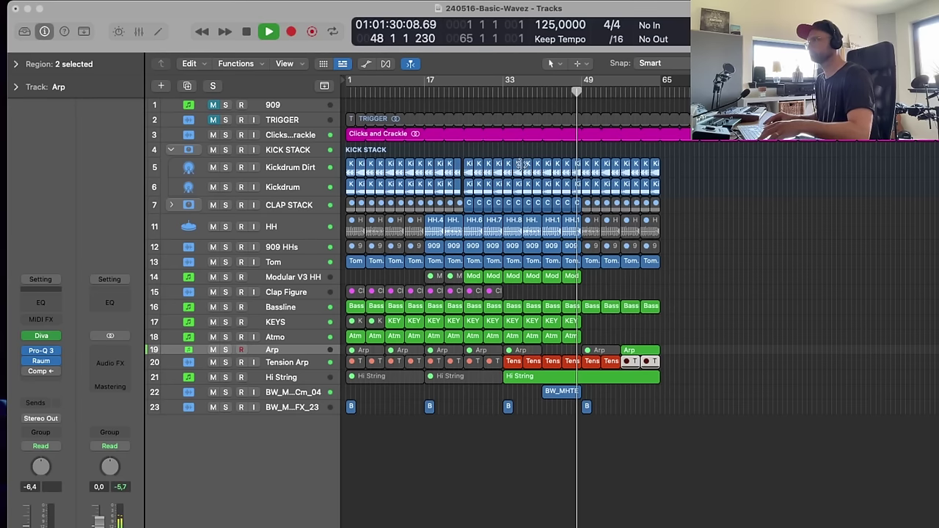
{"action": "left_click", "coordinate": [499, 99]}
- Reshape the Hi String volume automation between bars 49 and 65 by adding a point and adjusting the points up to the region's end
{"action": "left_click_drag", "start_coordinate": [719, 335], "coordinate": [464, 444], "text": "ctrl+alt"}
{"action": "key", "text": "a"}
{"action": "left_click", "coordinate": [709, 412]}
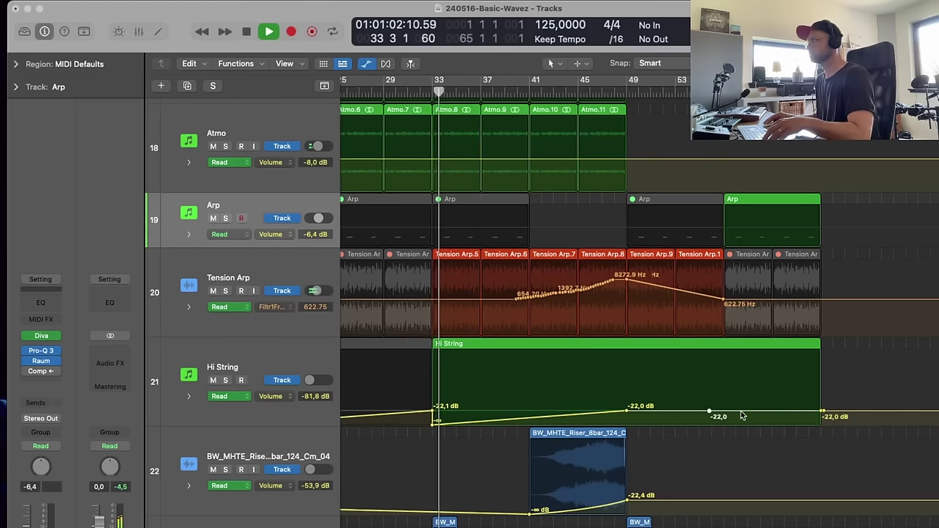
{"action": "mouse_move", "coordinate": [830, 411]}
{"action": "left_mouse_down"}
{"action": "mouse_move", "coordinate": [840, 426]}
{"action": "mouse_move", "coordinate": [821, 425]}
{"action": "left_mouse_up"}
{"action": "left_click", "coordinate": [823, 413]}
{"action": "left_click_drag", "start_coordinate": [711, 412], "coordinate": [675, 409]}
{"action": "key", "text": "a"}
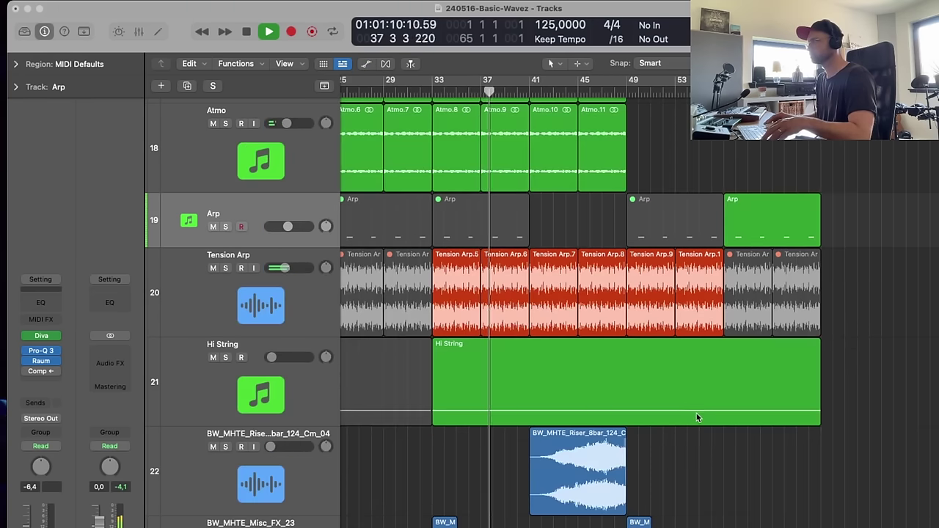
{"action": "left_click", "coordinate": [711, 471], "text": "ctrl+alt"}
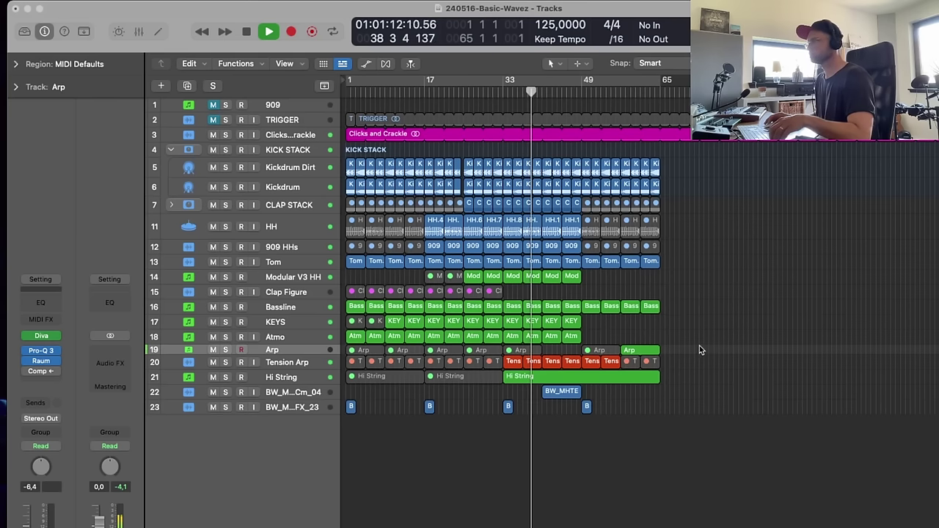
- Mute the last two Tom regions and the last two Bassline regions from bar 57
{"action": "left_click_drag", "start_coordinate": [677, 264], "coordinate": [630, 311]}
{"action": "key", "text": "ctrl+m"}
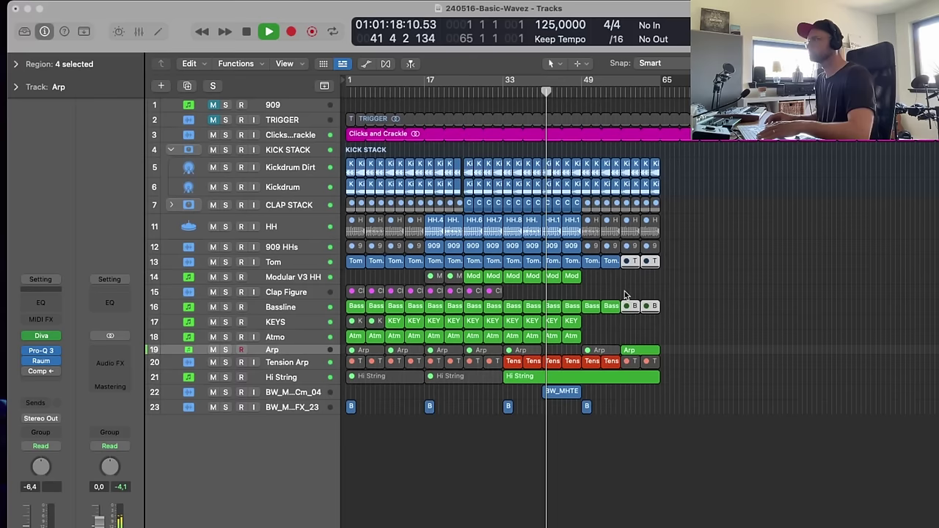
{"action": "left_click", "coordinate": [624, 291]}
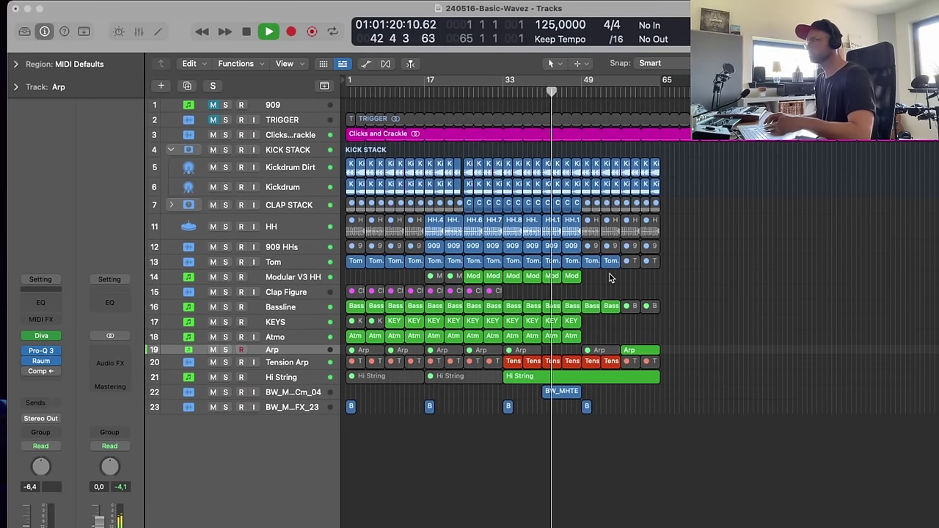
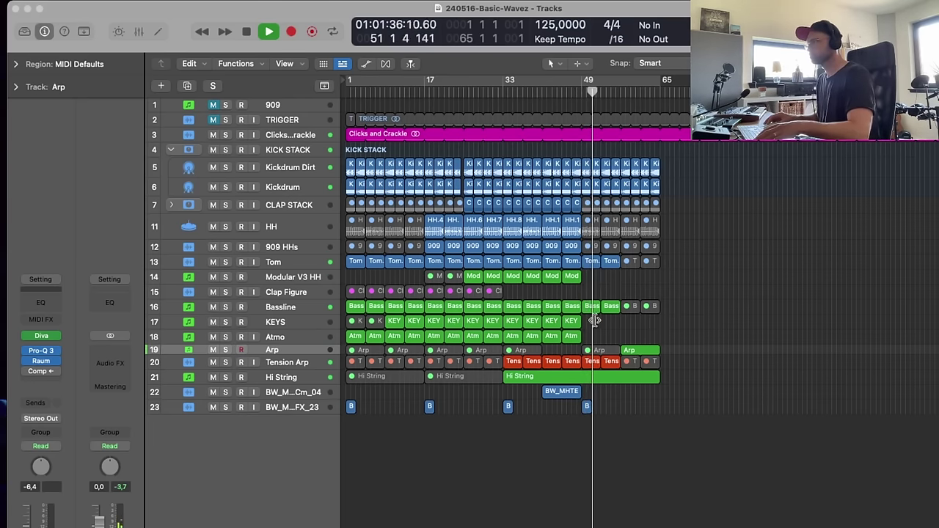
- Bend the falling Tension Arp filter automation between bars 49 and 57 into a curve and return to the Pointer Tool
{"action": "left_click", "coordinate": [357, 361]}
{"action": "key", "text": "a"}
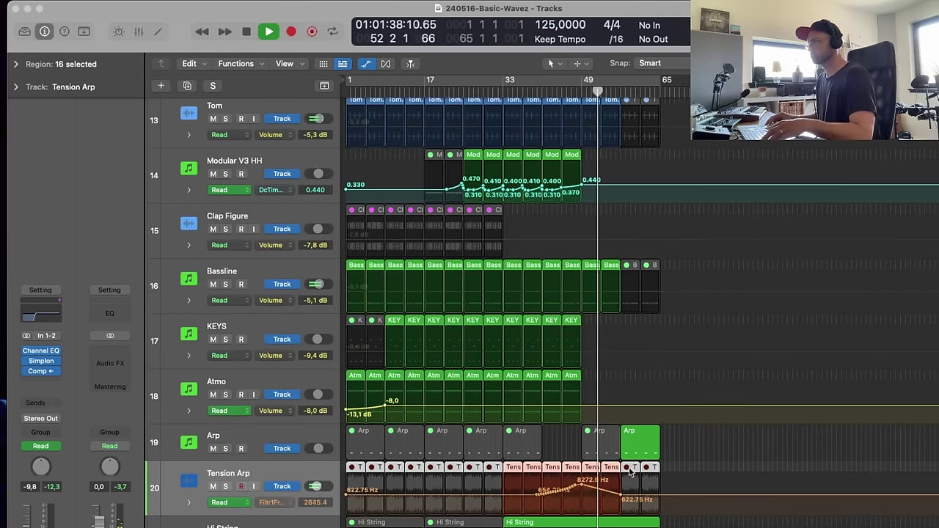
{"action": "key", "text": "t"}
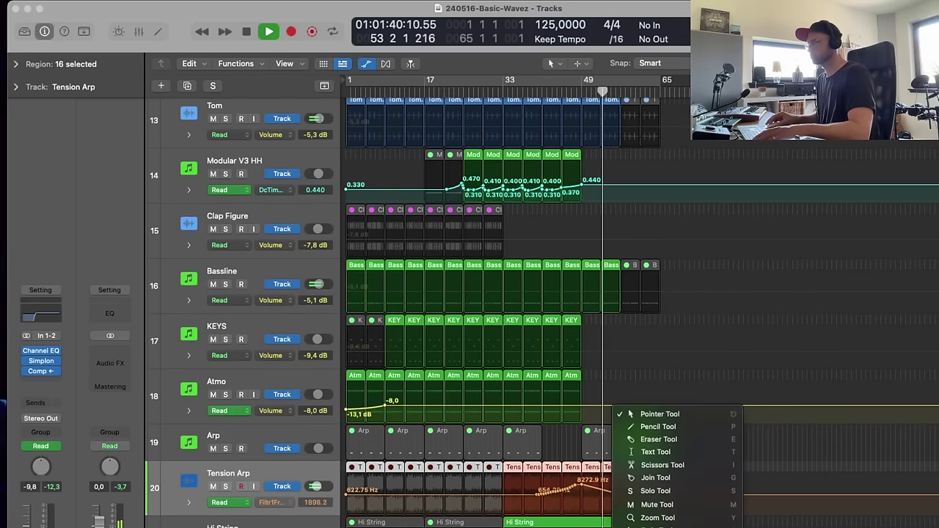
{"action": "left_click", "coordinate": [638, 523]}
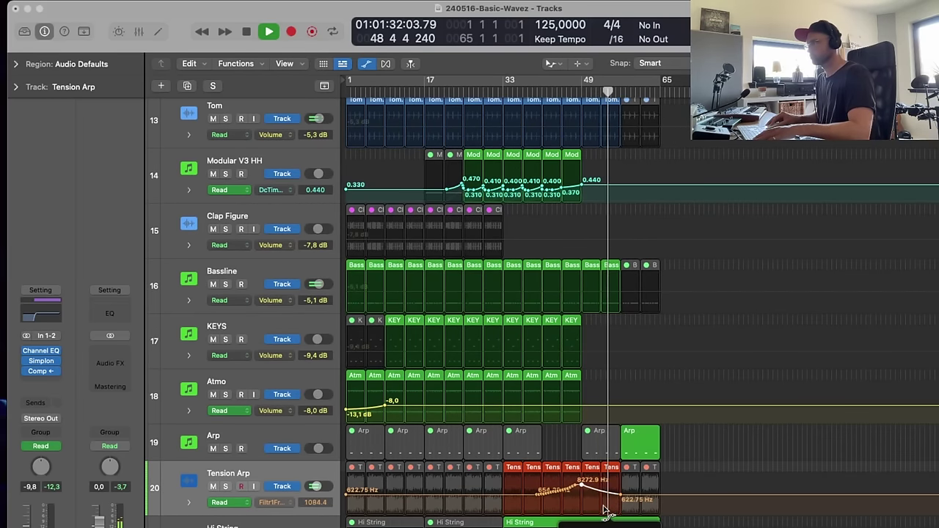
{"action": "key", "text": "t"}
{"action": "left_click", "coordinate": [617, 506]}
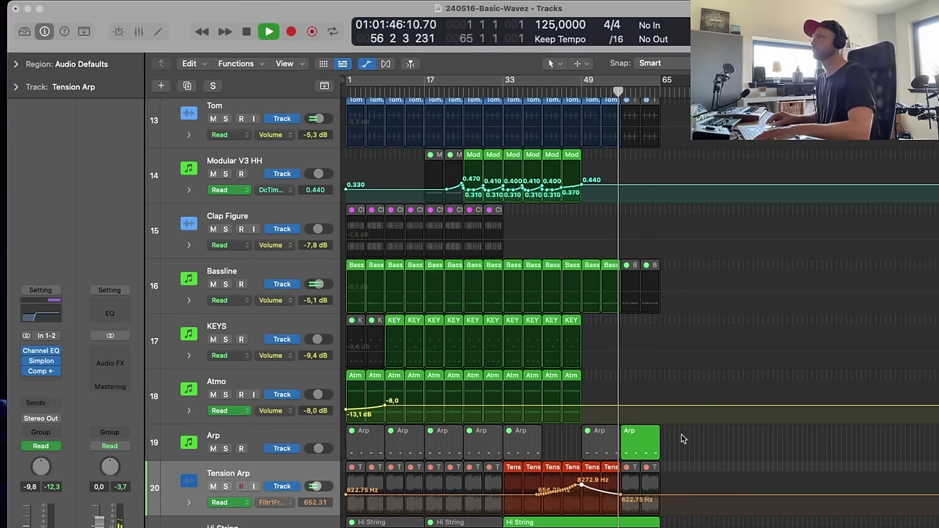
- Unmute the two muted Tension Arp regions between bars 57 and 65 and stop playback
{"action": "scroll", "coordinate": [681, 434], "scroll_direction": "up", "scroll_amount": 1}
{"action": "left_click_drag", "start_coordinate": [653, 519], "coordinate": [631, 491]}
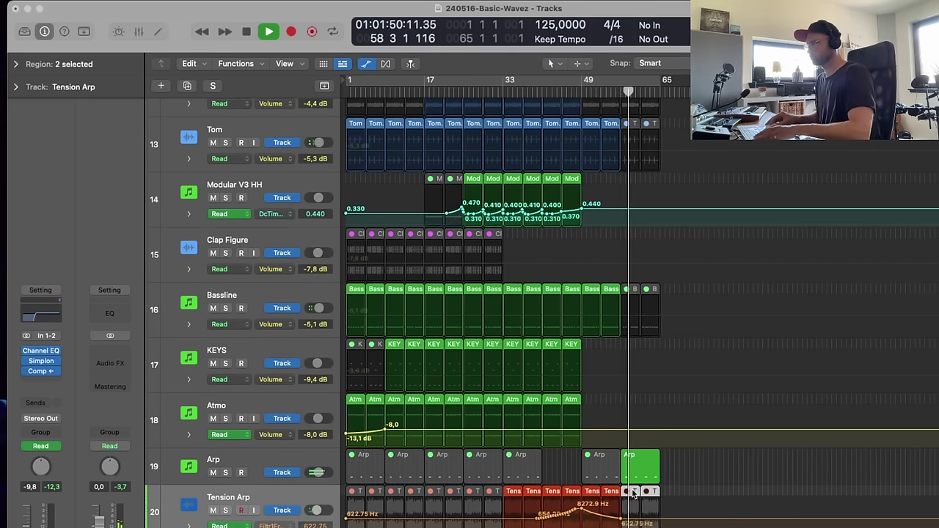
{"action": "key", "text": "space"}
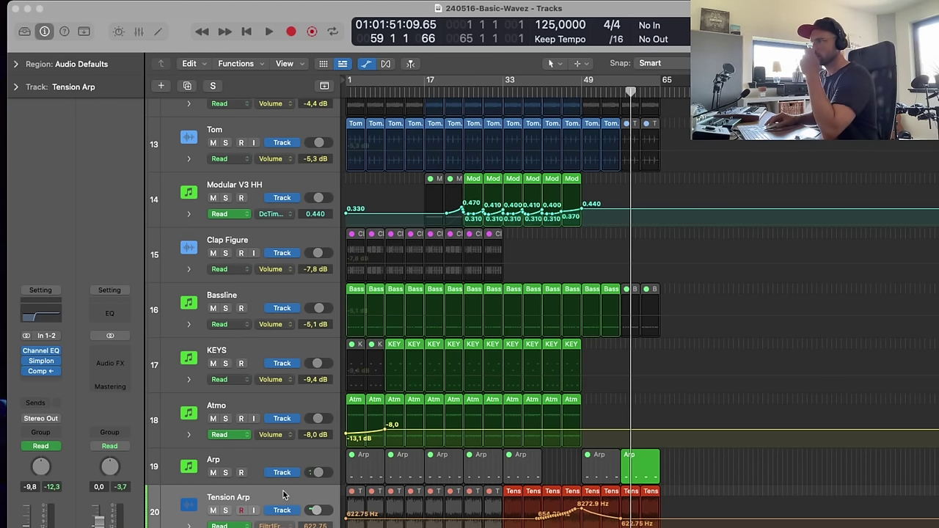
- Add a Bus 6 (RAUM BIG ROOM) send to the Tension Arp track and display its absolute send automation
{"action": "left_click", "coordinate": [40, 408]}
{"action": "mouse_move", "coordinate": [52, 419]}
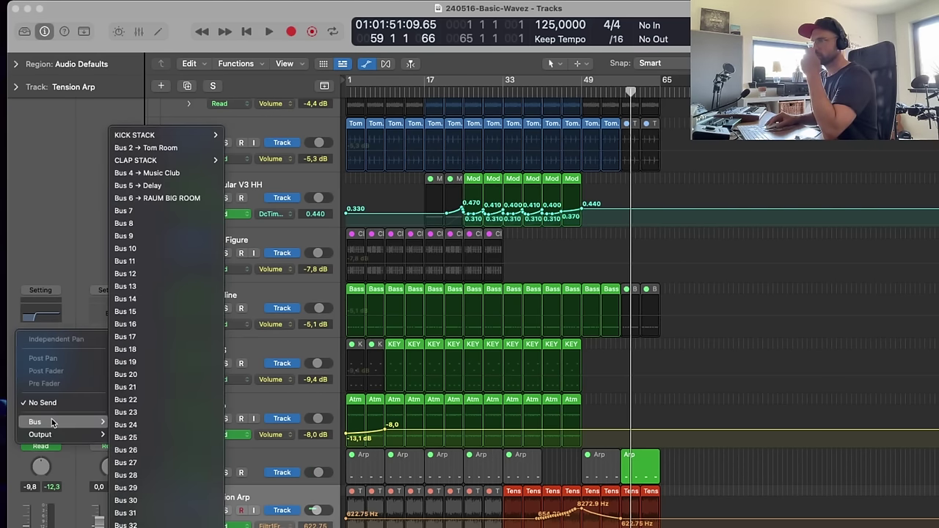
{"action": "left_click", "coordinate": [183, 198]}
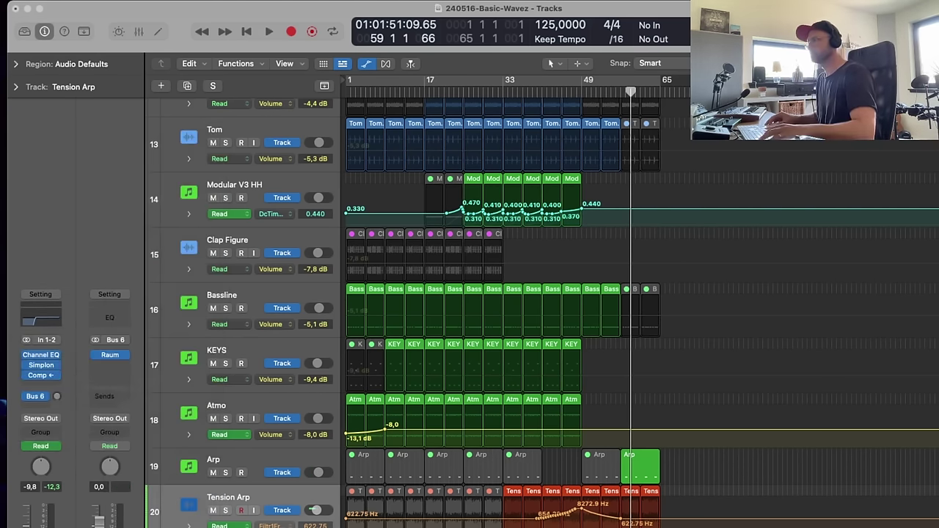
{"action": "left_click", "coordinate": [292, 525]}
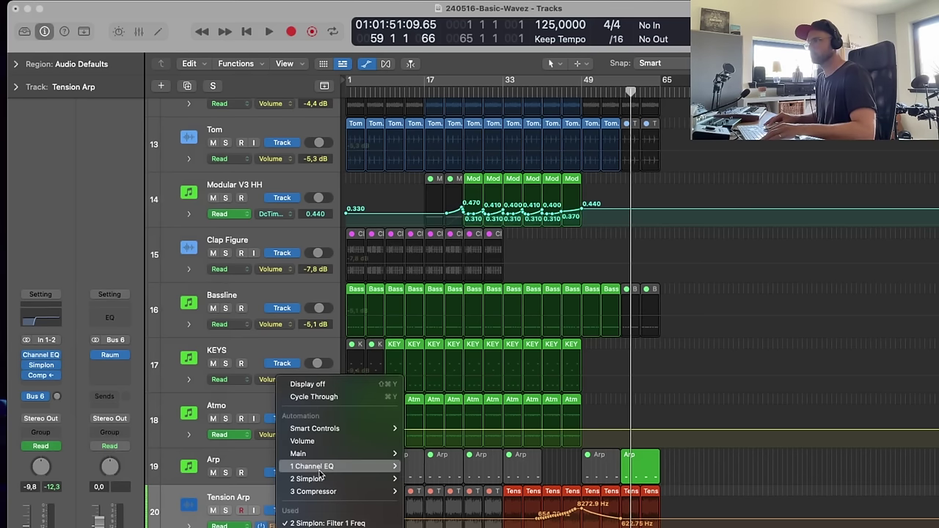
{"action": "mouse_move", "coordinate": [323, 454]}
{"action": "mouse_move", "coordinate": [525, 505]}
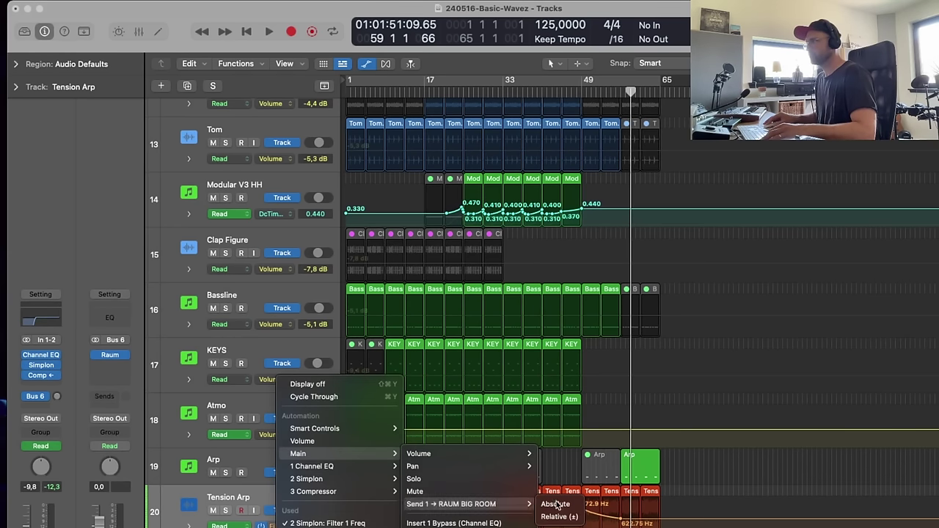
{"action": "left_click", "coordinate": [555, 504]}
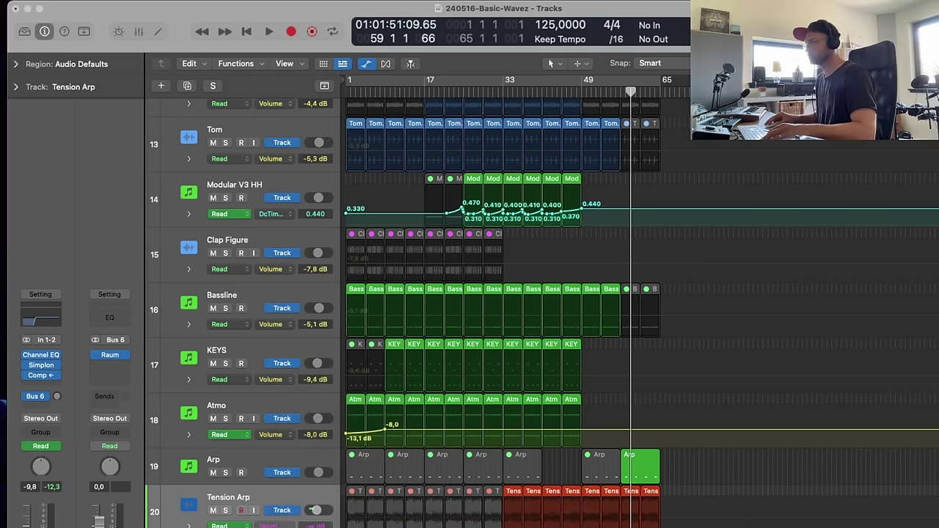
- Automate the Tension Arp send to rise from -∞ near bar 47 to about -8.8 dB near bar 55, returning to -∞ at bar 57
{"action": "key", "text": "space"}
{"action": "left_click_drag", "start_coordinate": [620, 527], "coordinate": [581, 527]}
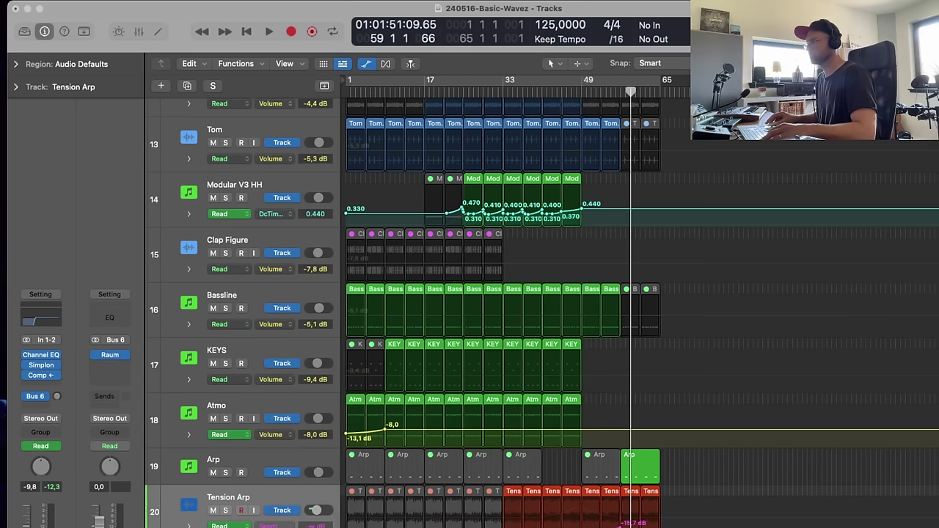
{"action": "key", "text": "space"}
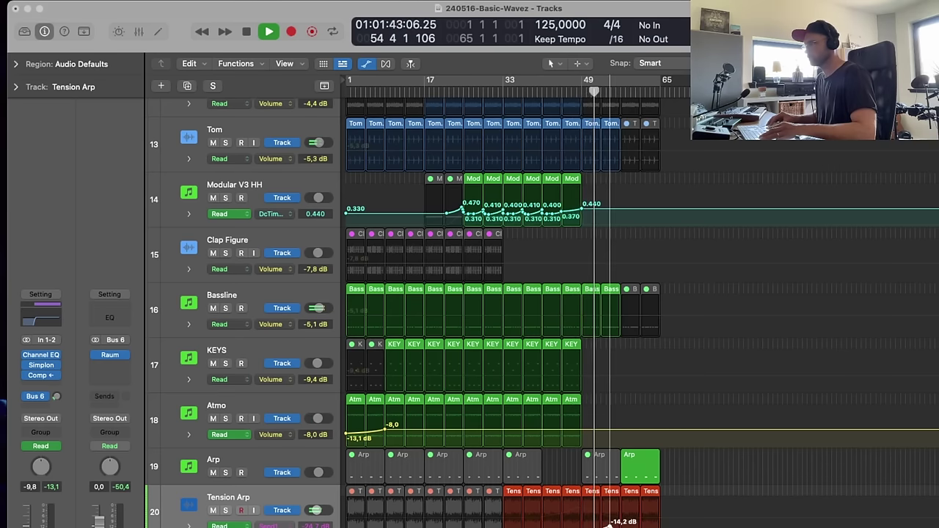
{"action": "left_click_drag", "start_coordinate": [610, 526], "coordinate": [603, 524]}
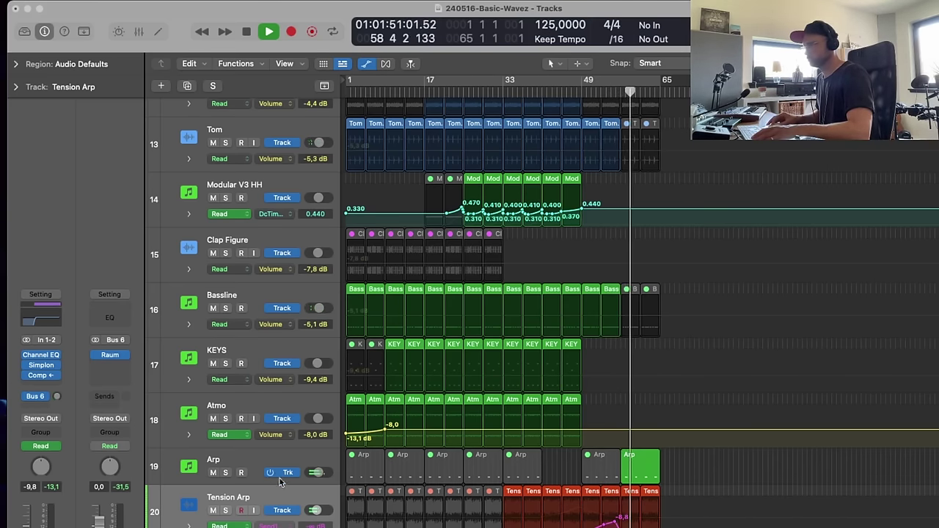
- Mute the Kickdrum Dirt and Kickdrum regions between bars 57 and 65
{"action": "scroll", "coordinate": [608, 509], "scroll_direction": "up", "scroll_amount": 10}
{"action": "left_click_drag", "start_coordinate": [667, 238], "coordinate": [627, 328]}
{"action": "key", "text": "m"}
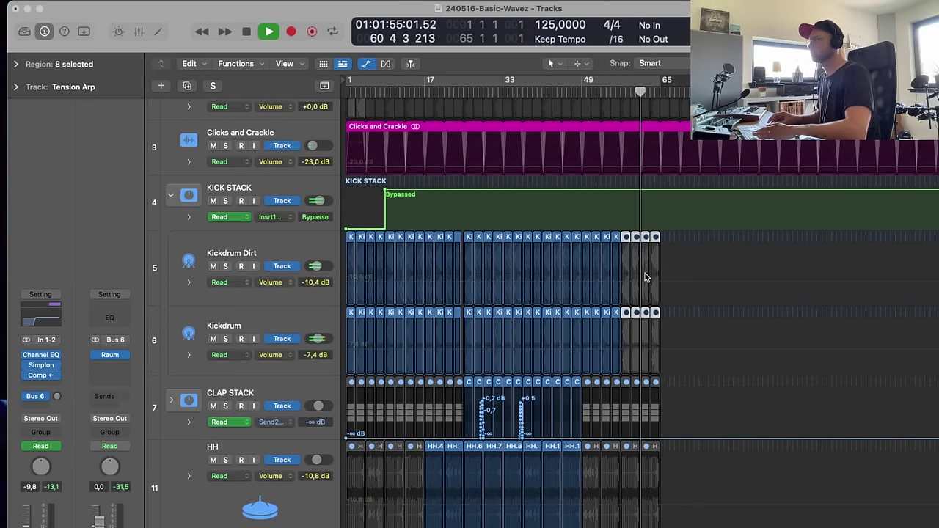
- Replace the Compressor on the Arp track with the Native Instruments Driver plug-in and move its window clear of the arrangement
{"action": "scroll", "coordinate": [711, 275], "scroll_direction": "down", "scroll_amount": 8}
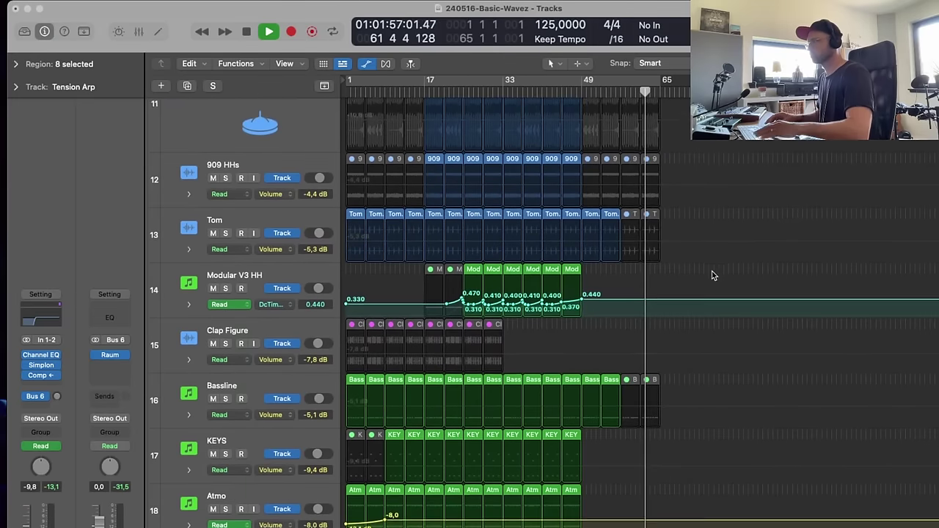
{"action": "scroll", "coordinate": [711, 276], "scroll_direction": "up", "scroll_amount": 4}
{"action": "key", "text": "super+Up"}
{"action": "key", "text": "super+Up"}
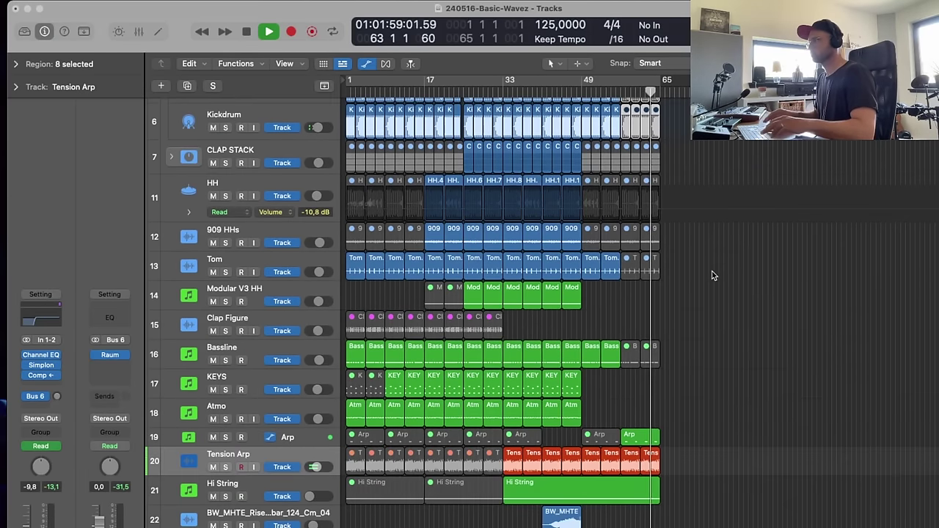
{"action": "left_click", "coordinate": [292, 437]}
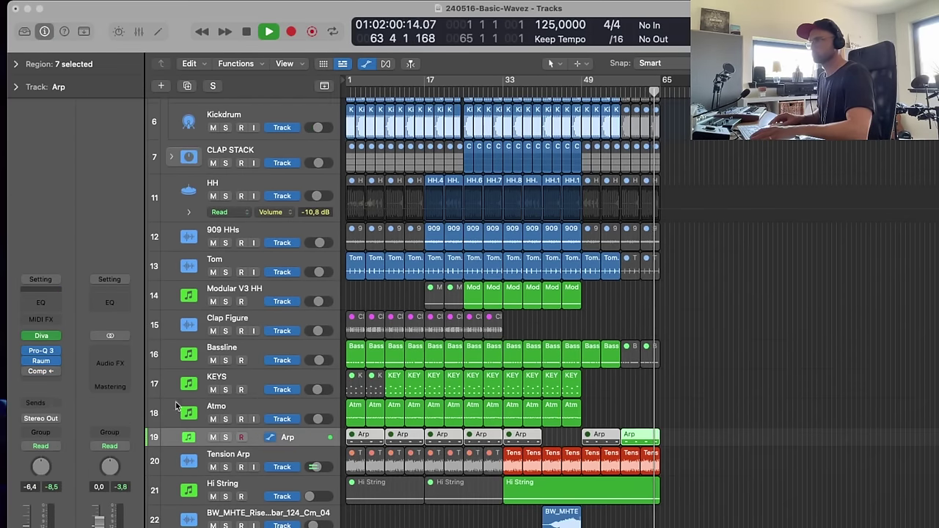
{"action": "left_click", "coordinate": [41, 372]}
{"action": "mouse_move", "coordinate": [88, 525]}
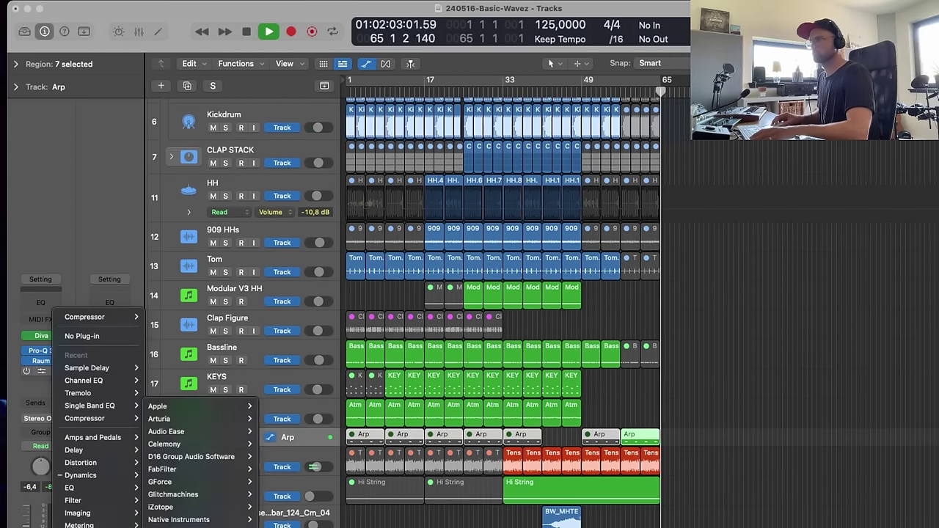
{"action": "mouse_move", "coordinate": [179, 519]}
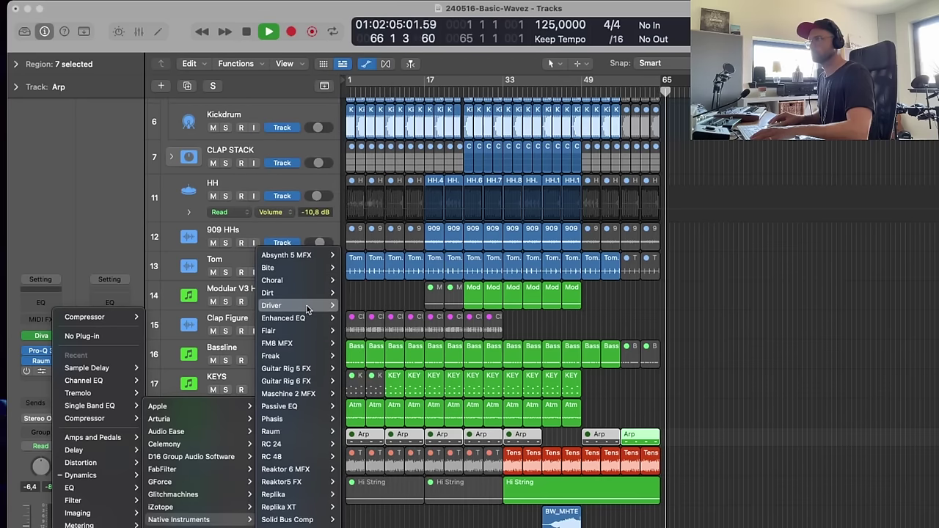
{"action": "mouse_move", "coordinate": [293, 305]}
{"action": "left_click", "coordinate": [364, 308]}
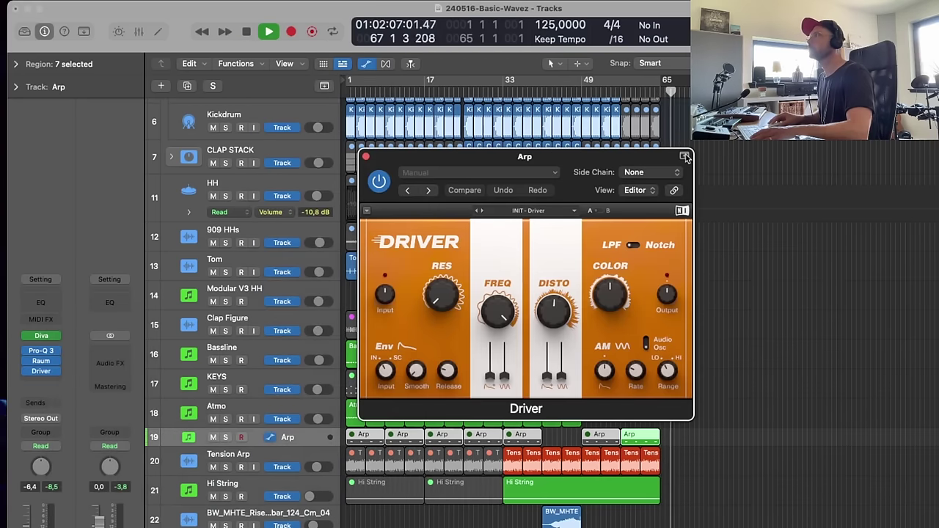
{"action": "left_click_drag", "start_coordinate": [527, 159], "coordinate": [875, 14]}
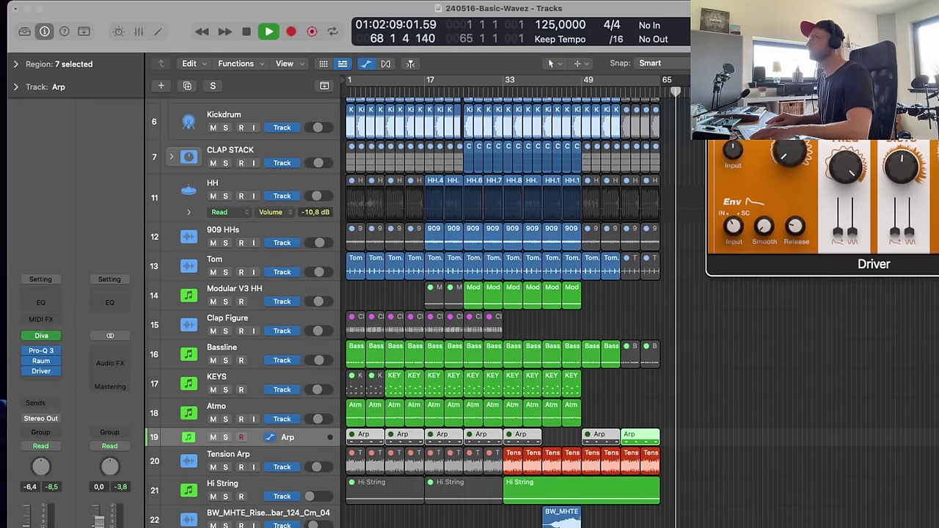
- Play the arrangement from about bar 55 to audition the Arp with Driver and hide the plug-in window
{"action": "left_click", "coordinate": [694, 340]}
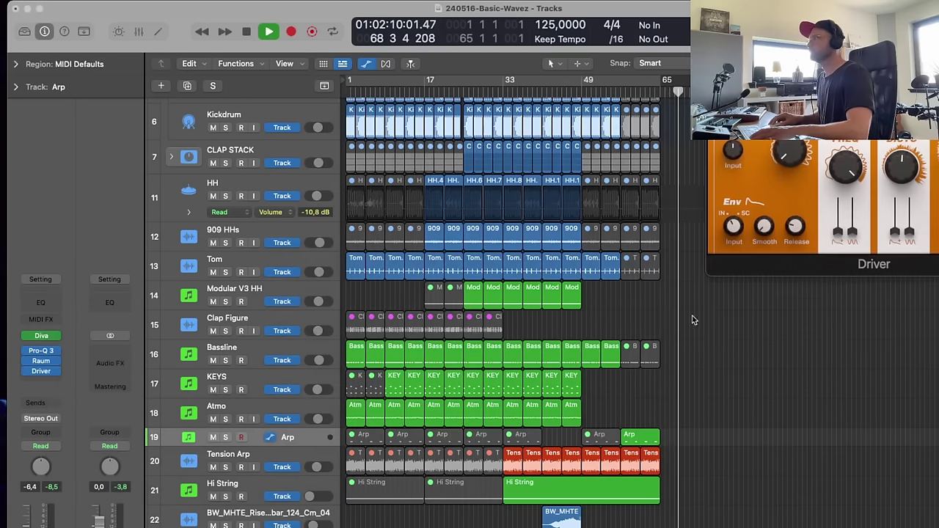
{"action": "left_click", "coordinate": [618, 89]}
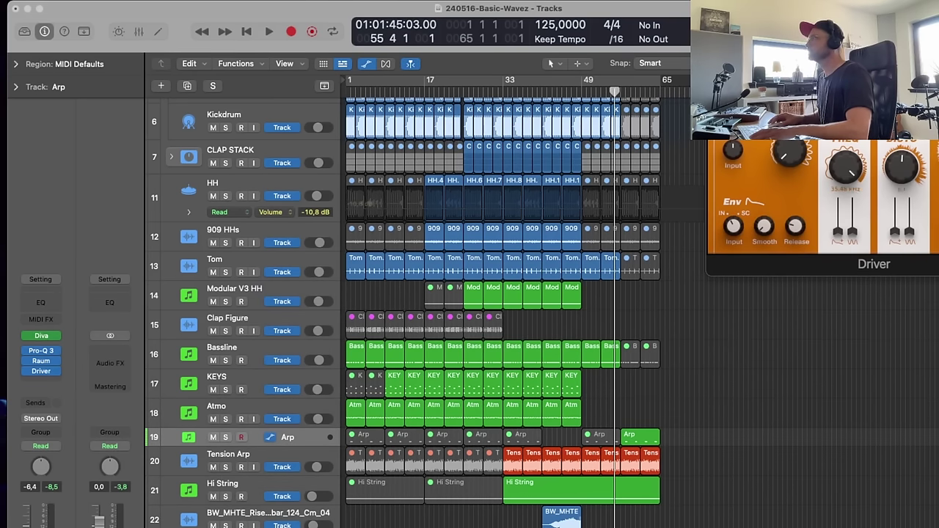
{"action": "key", "text": "space"}
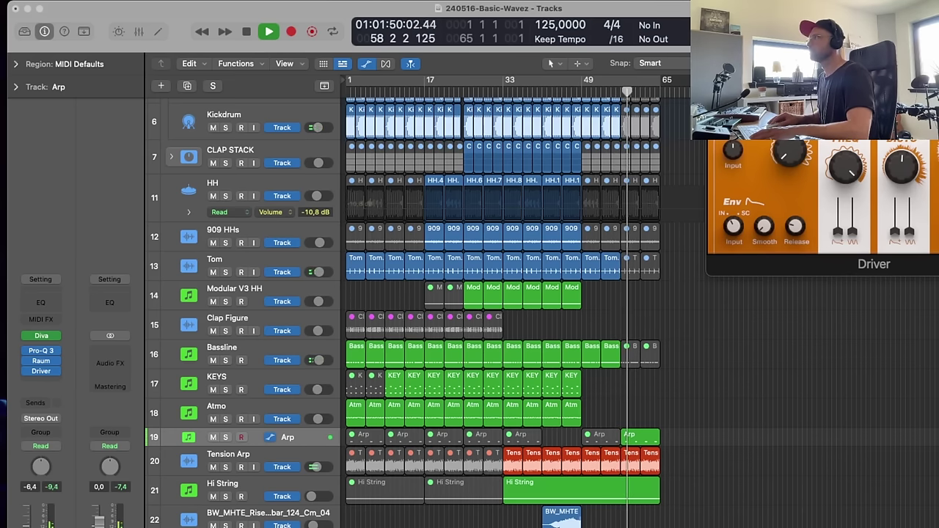
{"action": "key", "text": "v"}
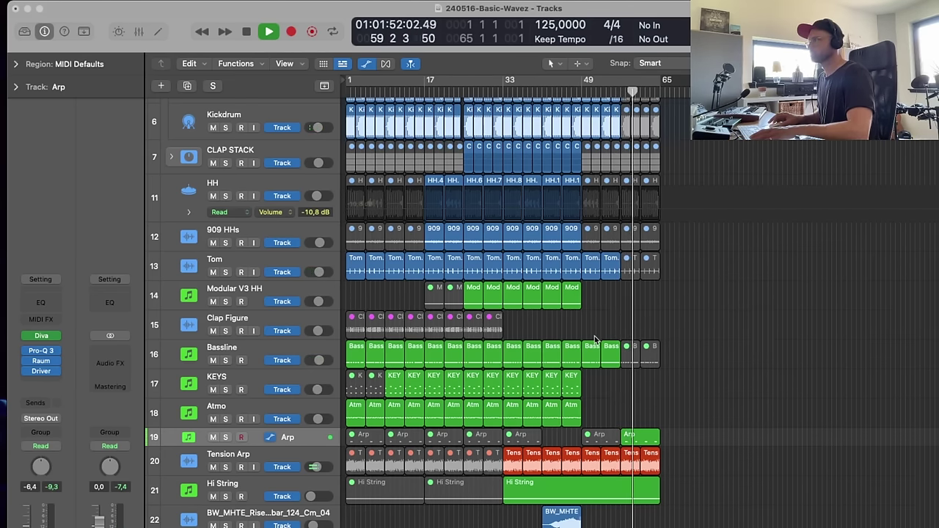
- Unmute the two 909 HHs regions between bars 57 and 65 and play from about bar 56
{"action": "left_click_drag", "start_coordinate": [672, 239], "coordinate": [640, 241]}
{"action": "key", "text": "ctrl+m"}
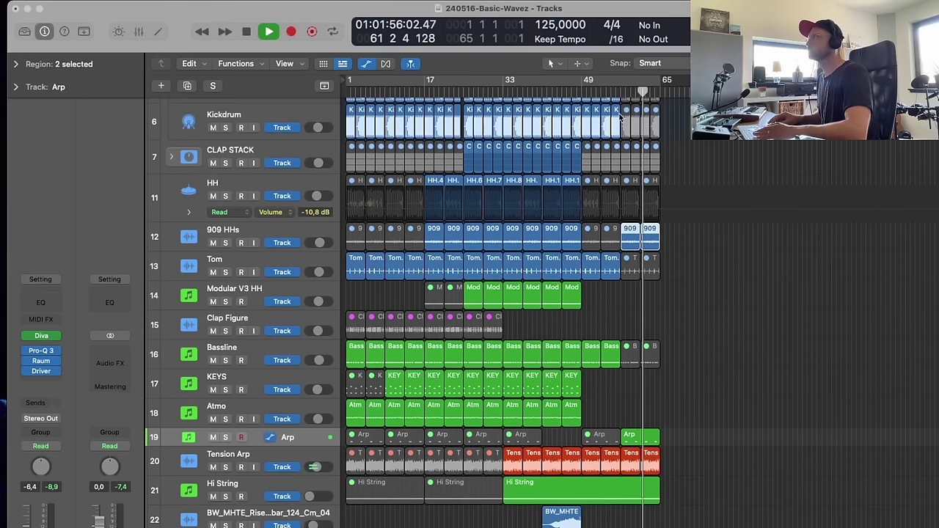
{"action": "left_click", "coordinate": [616, 94]}
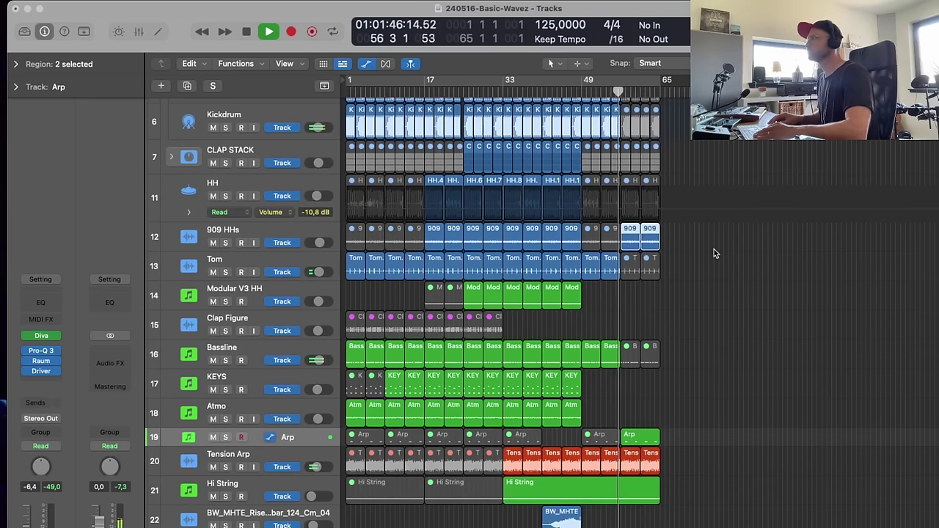
{"action": "scroll", "coordinate": [705, 248], "scroll_direction": "up", "scroll_amount": 1}
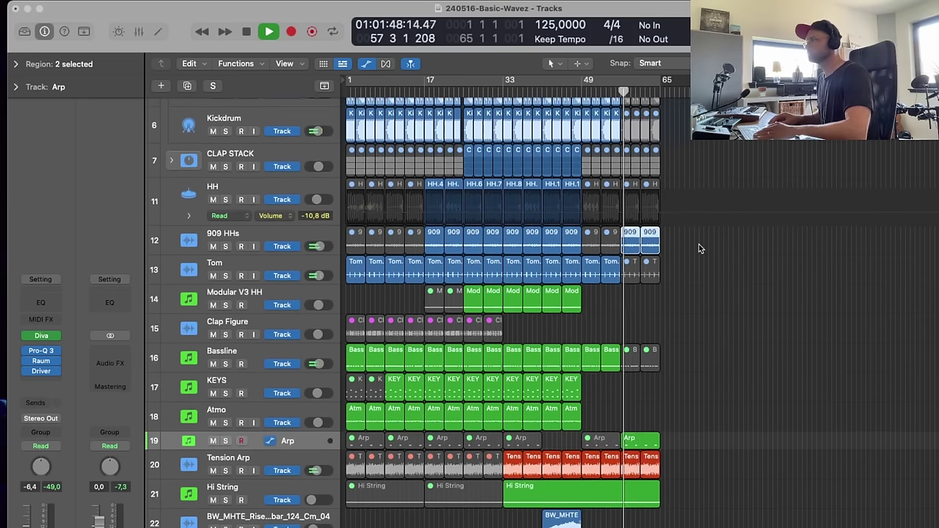
- Automate the 909 HHs volume to dip to about -21.4 dB at bar 57 and climb back to -4.4 dB at bar 65
{"action": "left_click", "coordinate": [311, 236]}
{"action": "key", "text": "a"}
{"action": "left_click", "coordinate": [659, 259]}
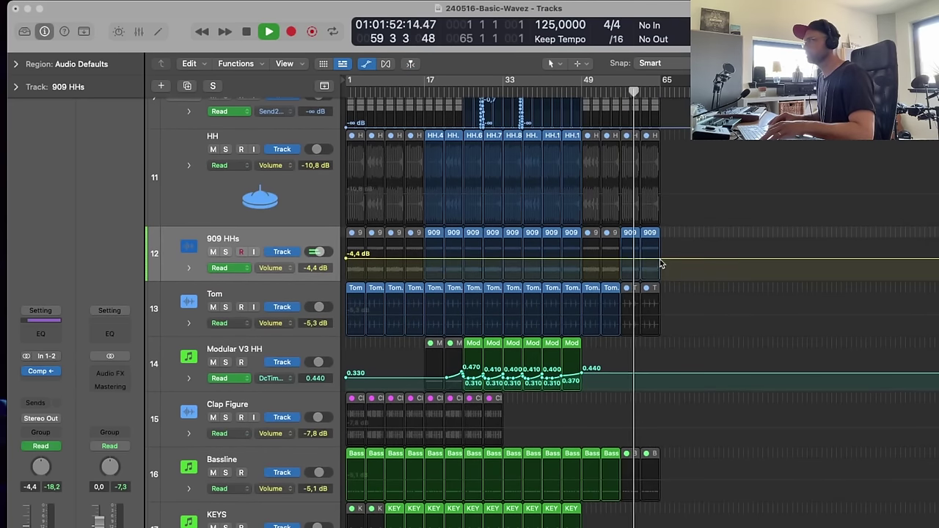
{"action": "left_click", "coordinate": [659, 261]}
{"action": "scroll", "coordinate": [646, 262], "scroll_direction": "up", "scroll_amount": 1}
{"action": "left_click", "coordinate": [606, 262]}
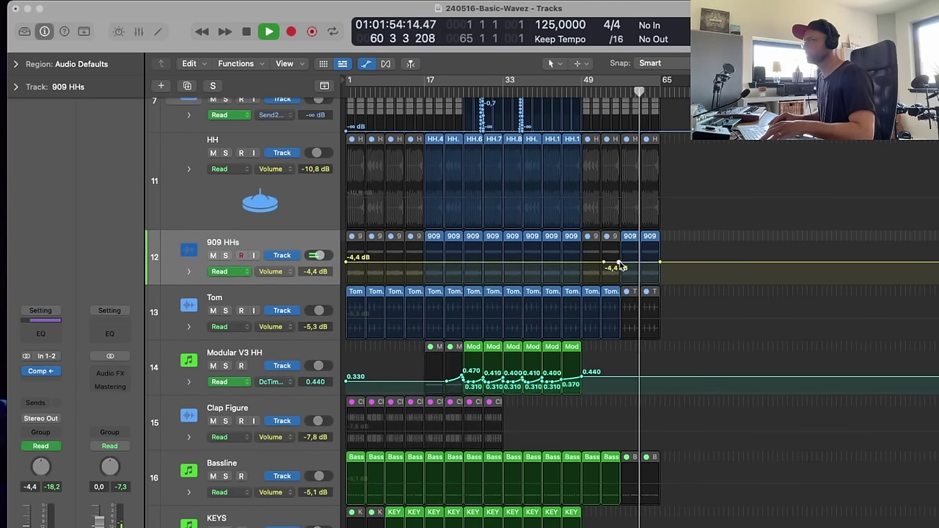
{"action": "left_click_drag", "start_coordinate": [619, 267], "coordinate": [621, 276]}
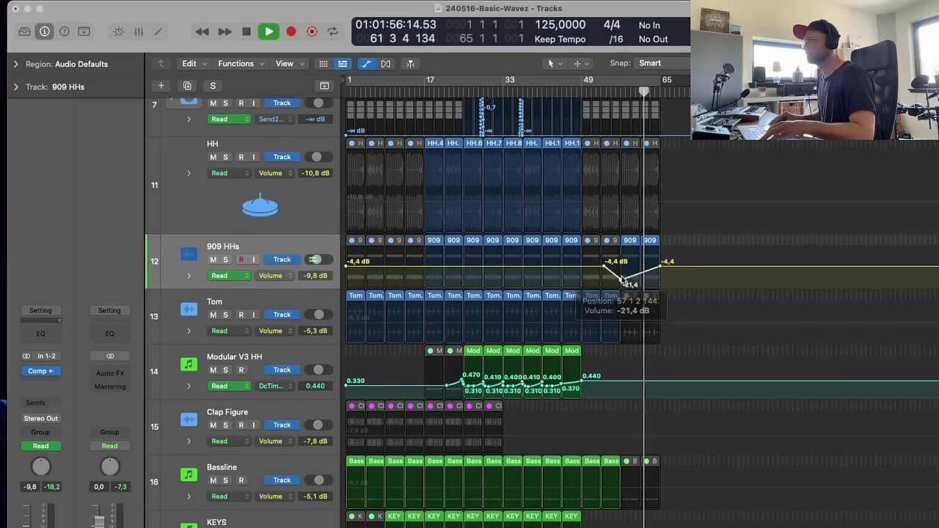
{"action": "key", "text": "a"}
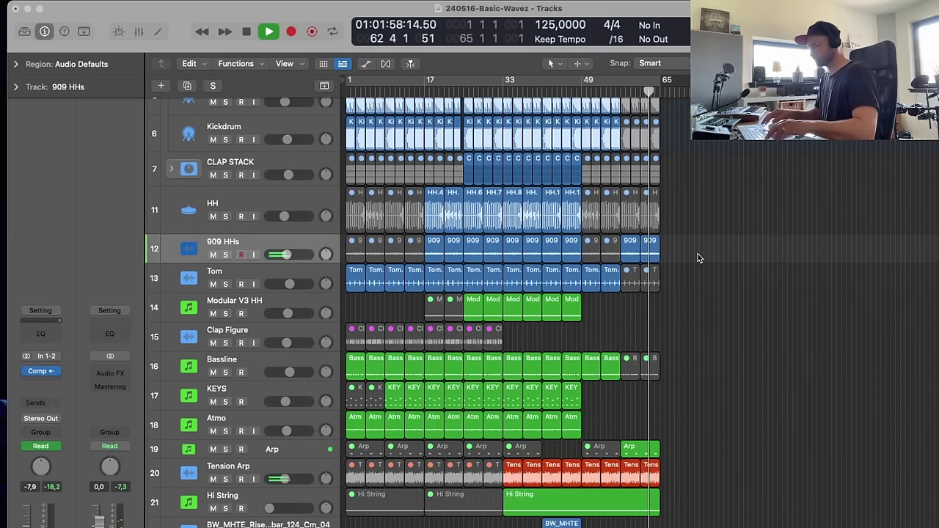
- Copy an eight-bar block of the kick, clap, hi-hat, Tom, Modular V3 HH, Bassline, KEYS and Atmo regions to bar 65
{"action": "key", "text": "super+Up"}
{"action": "key", "text": "super+Up"}
{"action": "key", "text": "super+Up"}
{"action": "key", "text": "super+Up"}
{"action": "key", "text": "super+Up"}
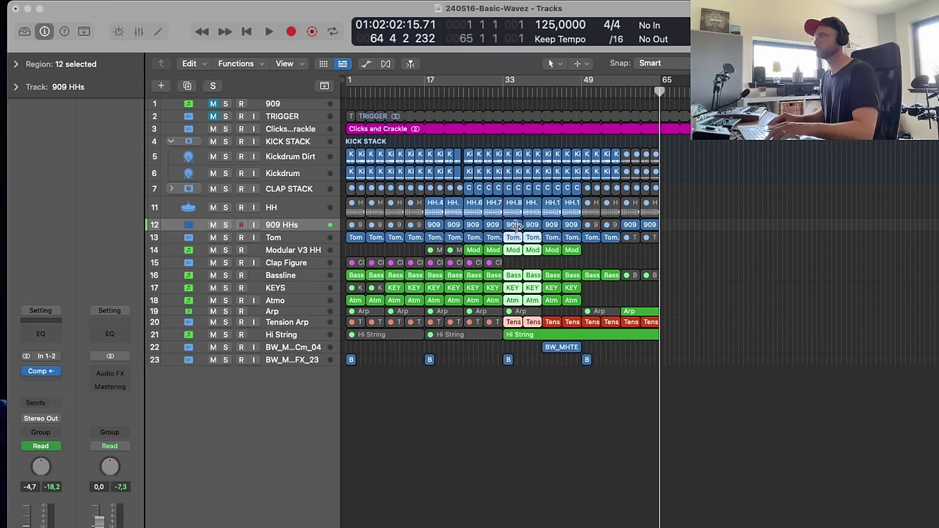
{"action": "left_click", "coordinate": [507, 154]}
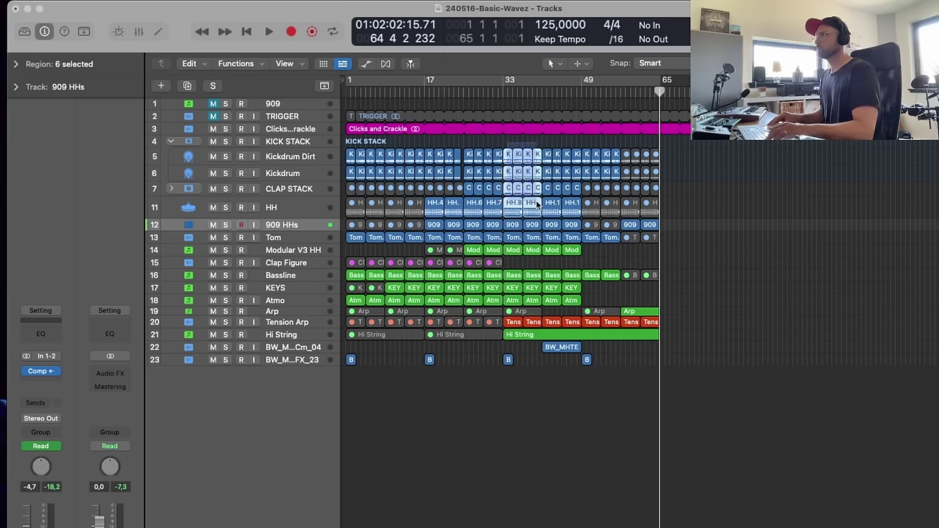
{"action": "left_click_drag", "start_coordinate": [538, 305], "coordinate": [669, 302]}
{"action": "left_click", "coordinate": [569, 218]}
- Play from about bar 48 and unmute the Arp region at bar 49
{"action": "left_click", "coordinate": [577, 92]}
{"action": "key", "text": "space"}
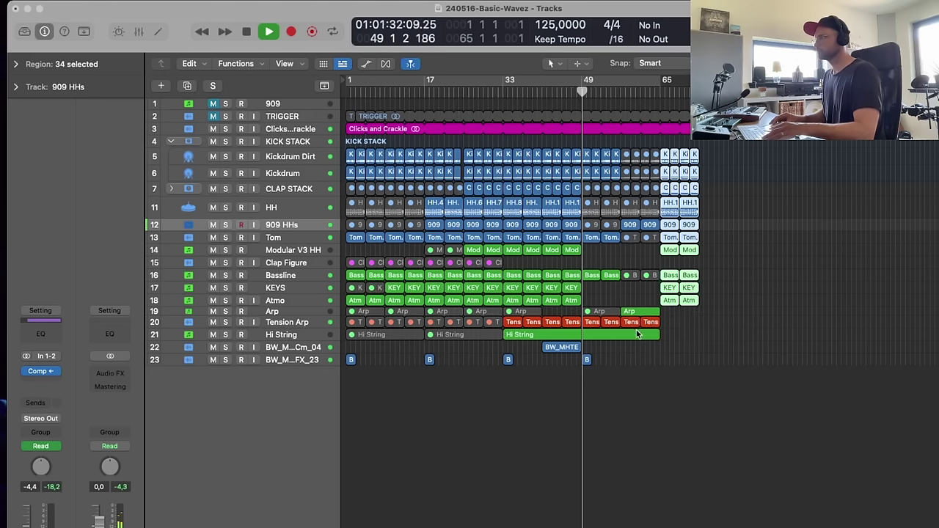
{"action": "left_click", "coordinate": [601, 312]}
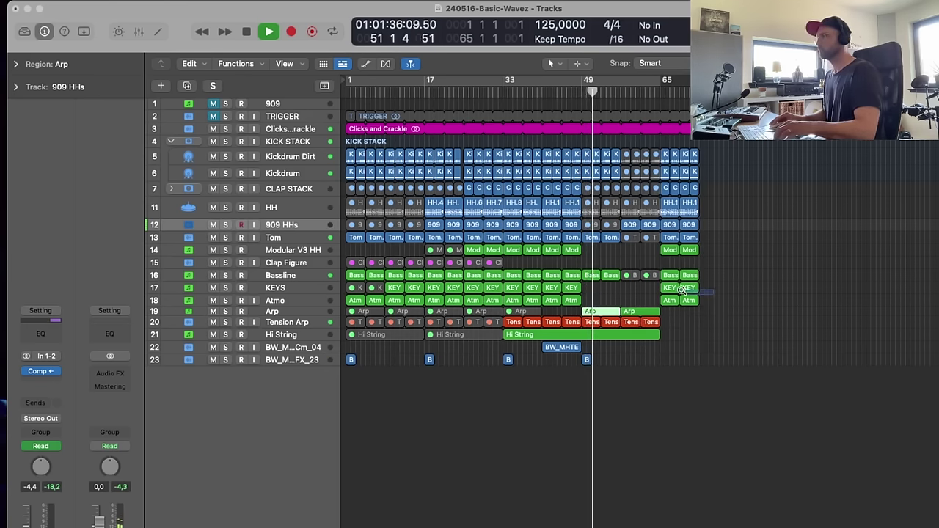
- Automate the Arp track's volume to dip from -6.4 dB to -11.5 dB at bar 49 and return to -6.4 dB at bar 57
{"action": "key", "text": "z"}
{"action": "left_click", "coordinate": [307, 203]}
{"action": "key", "text": "a"}
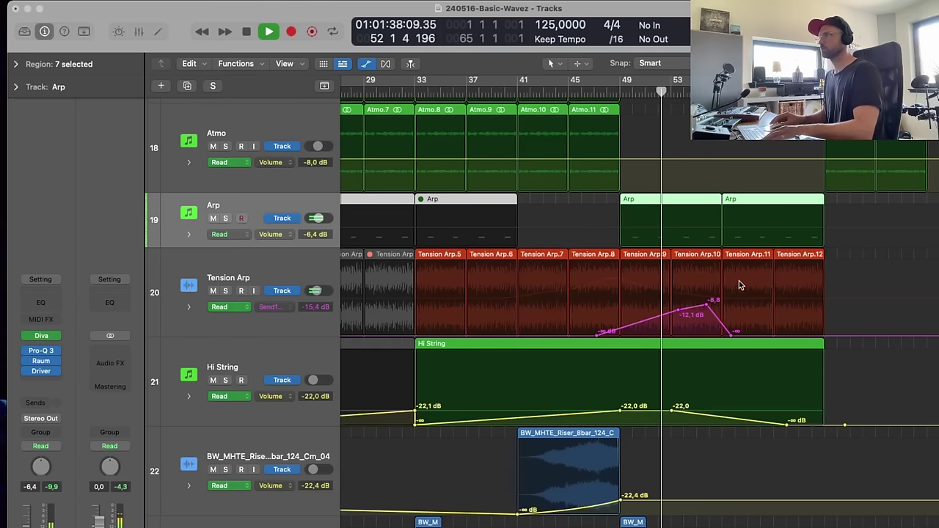
{"action": "left_click", "coordinate": [715, 227]}
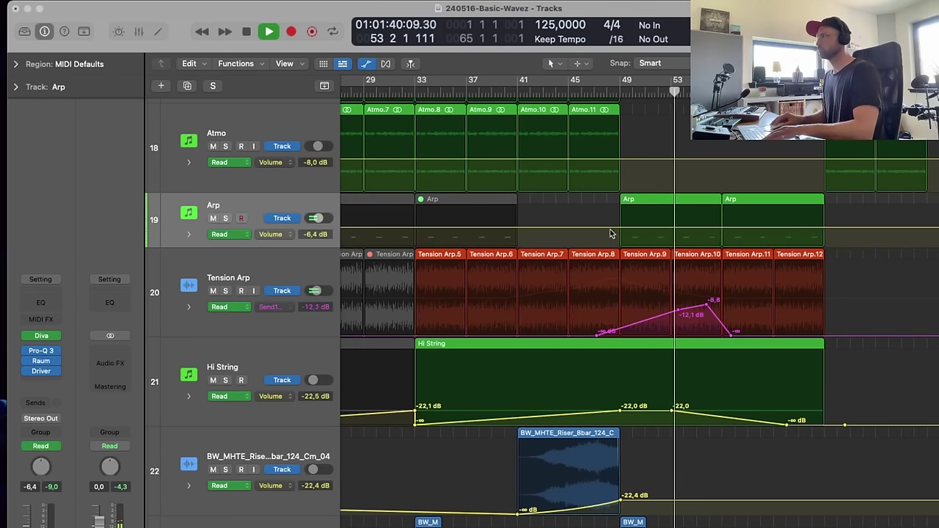
{"action": "left_click", "coordinate": [598, 227]}
{"action": "left_click", "coordinate": [718, 230]}
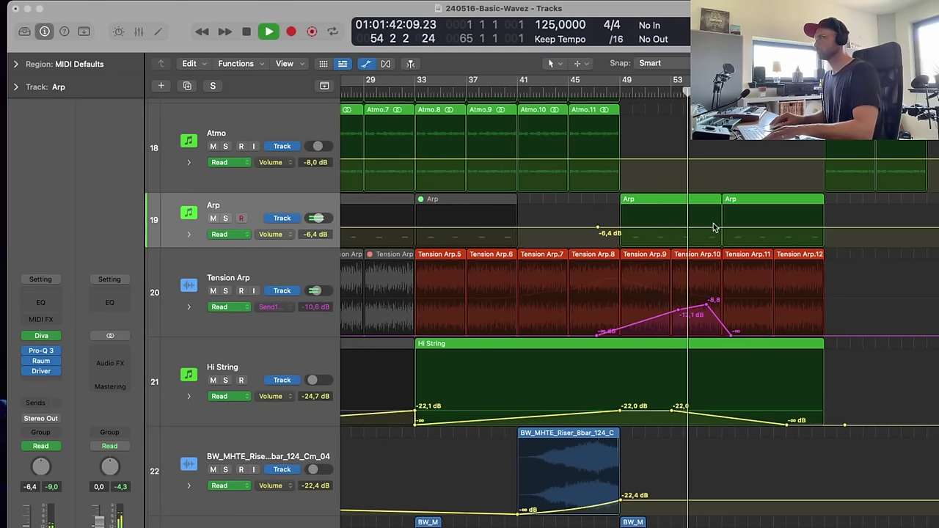
{"action": "left_click_drag", "start_coordinate": [619, 230], "coordinate": [620, 236]}
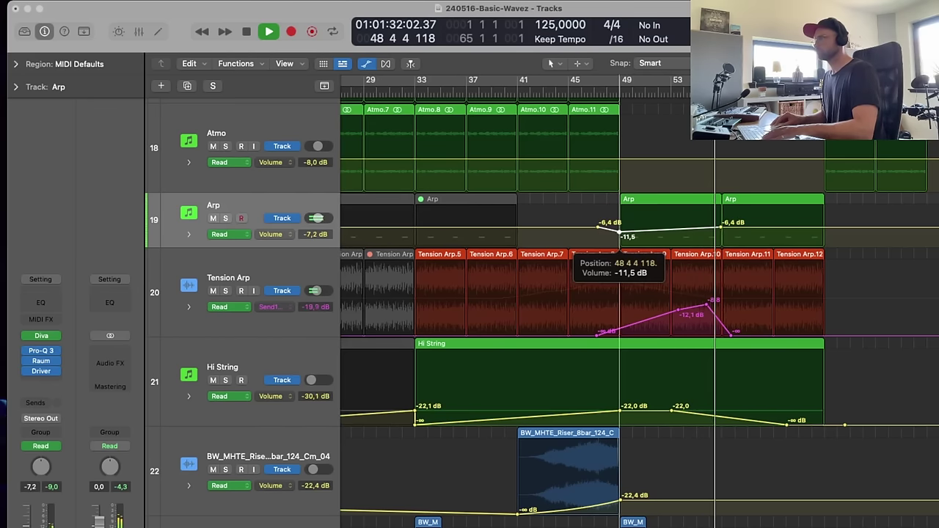
{"action": "key", "text": "a"}
- Copy the BW_MHTE_Riser_8bar region from bar 41 to bar 57, including its automation data
{"action": "scroll", "coordinate": [753, 292], "scroll_direction": "up", "scroll_amount": 2}
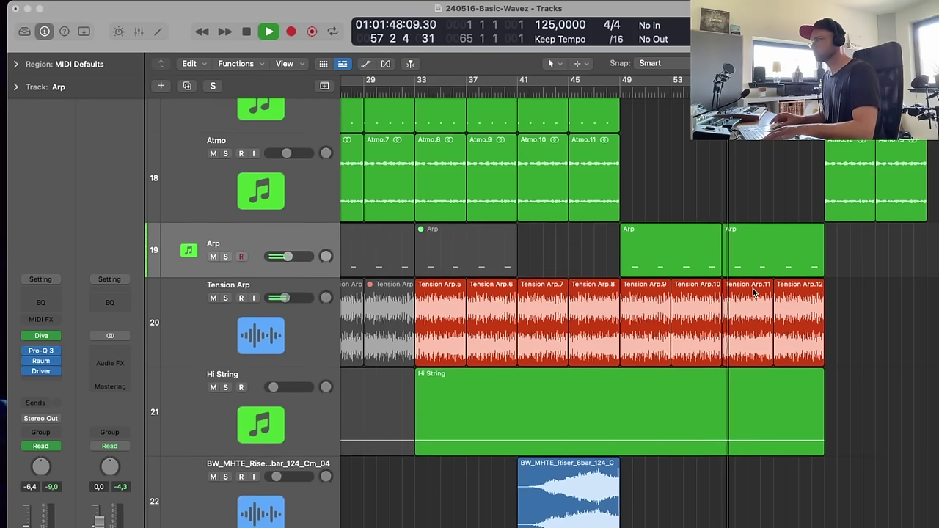
{"action": "scroll", "coordinate": [753, 292], "scroll_direction": "up", "scroll_amount": 6}
{"action": "left_click", "coordinate": [757, 289], "text": "ctrl+alt"}
{"action": "left_click_drag", "start_coordinate": [766, 183], "coordinate": [582, 389]}
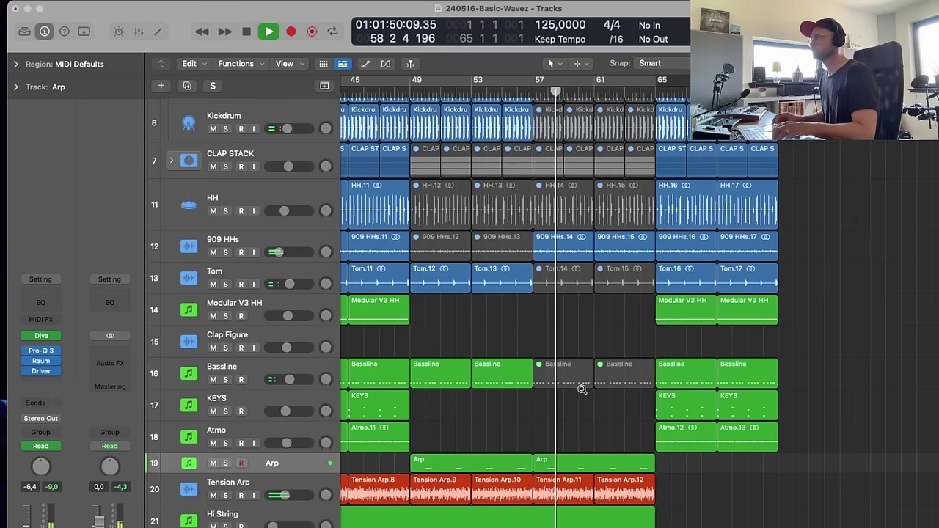
{"action": "scroll", "coordinate": [603, 363], "scroll_direction": "down", "scroll_amount": 3}
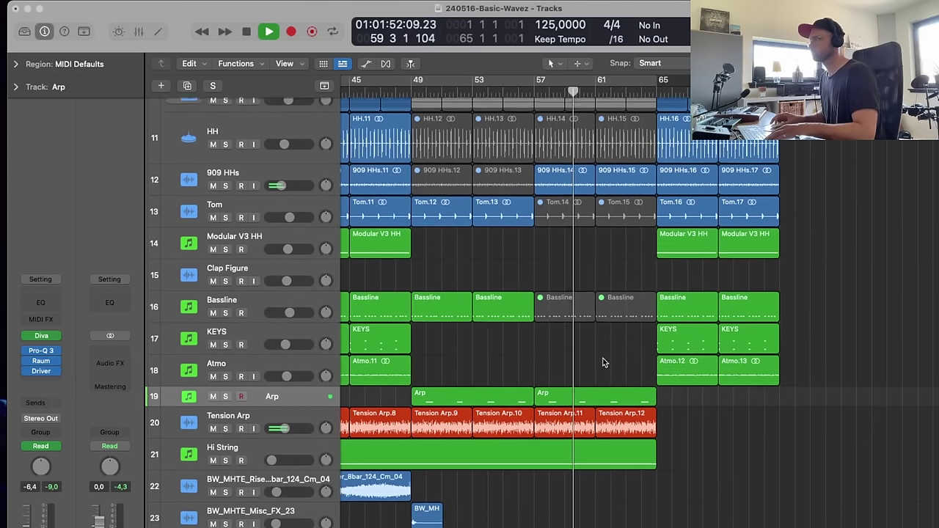
{"action": "scroll", "coordinate": [605, 363], "scroll_direction": "up", "scroll_amount": 3}
{"action": "left_click", "coordinate": [599, 336]}
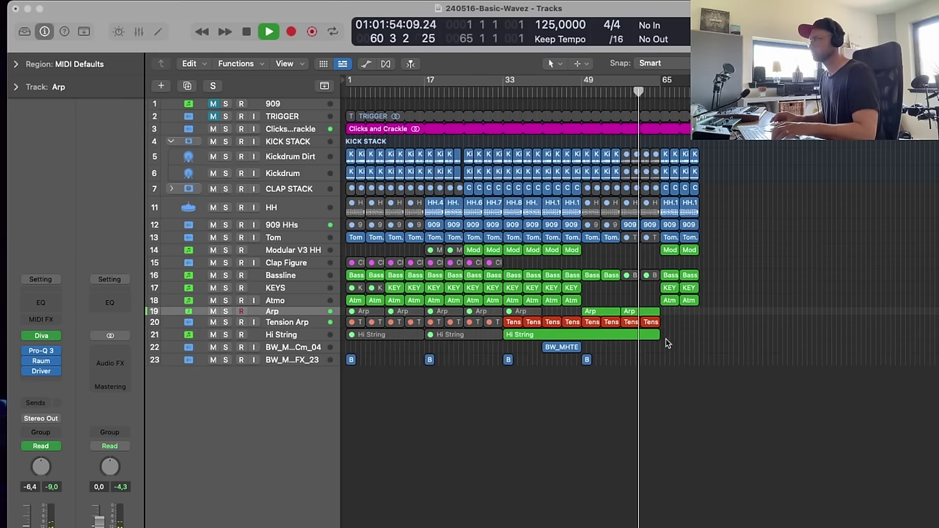
{"action": "left_click_drag", "start_coordinate": [558, 351], "coordinate": [638, 350]}
{"action": "left_click", "coordinate": [610, 219]}
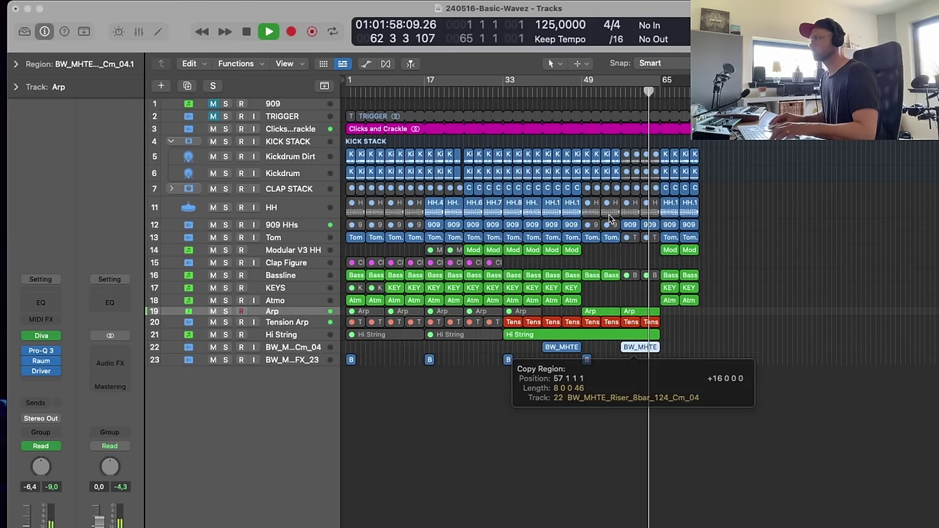
- Copy the two Tension Arp regions starting at bar 33 to bar 65, including their automation data
{"action": "scroll", "coordinate": [666, 260], "scroll_direction": "up", "scroll_amount": 1}
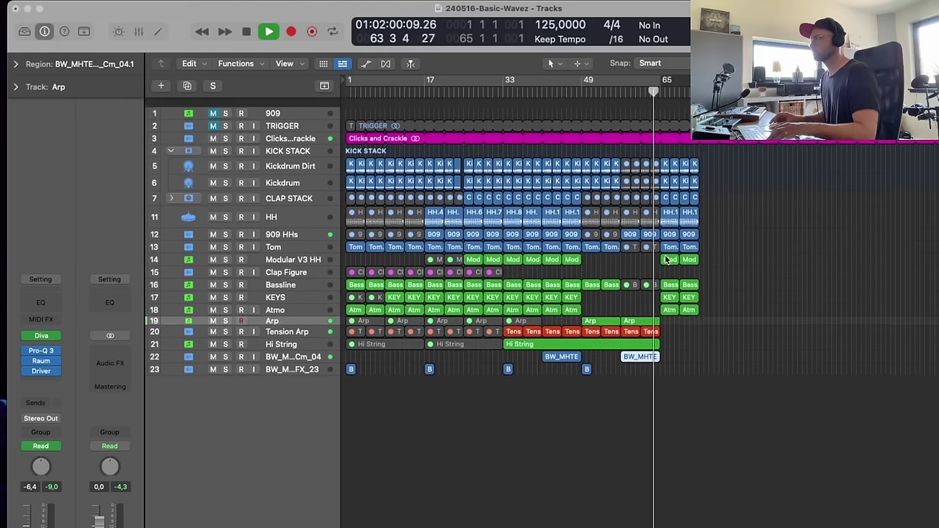
{"action": "left_click", "coordinate": [519, 323]}
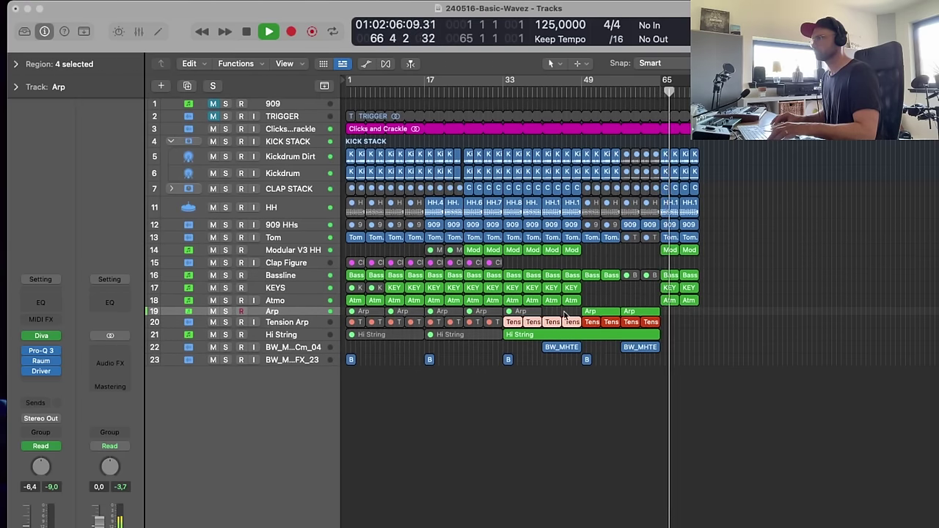
{"action": "left_click_drag", "start_coordinate": [514, 323], "coordinate": [669, 328]}
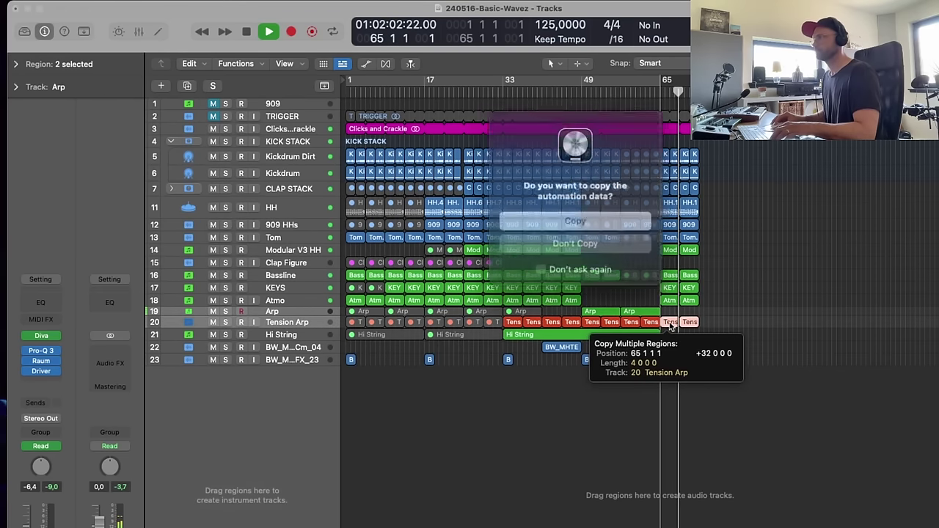
{"action": "left_click", "coordinate": [604, 221]}
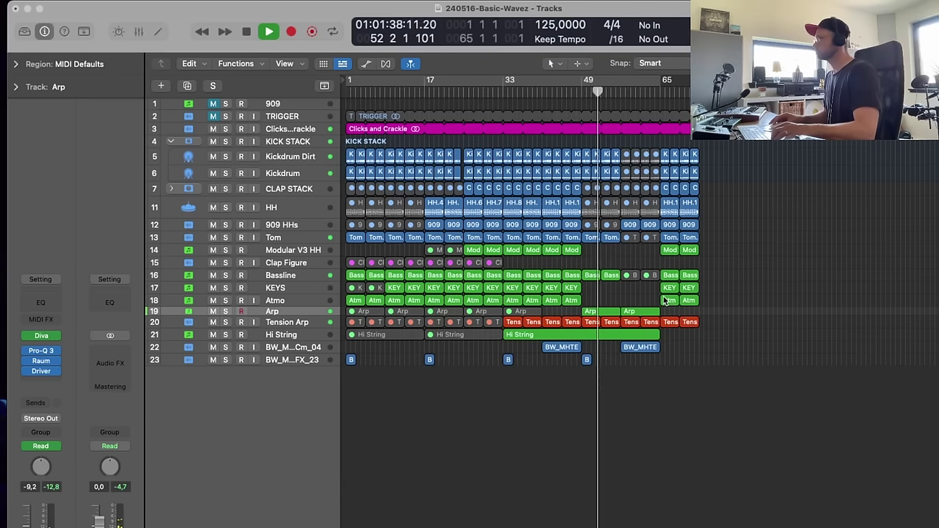
- Automate the KICK STACK volume to fall from -4.4 dB at bar 49 to about -26.7 dB at bar 57, then return to -4.4 dB
{"action": "left_click", "coordinate": [312, 142]}
{"action": "key", "text": "a"}
{"action": "key", "text": "z"}
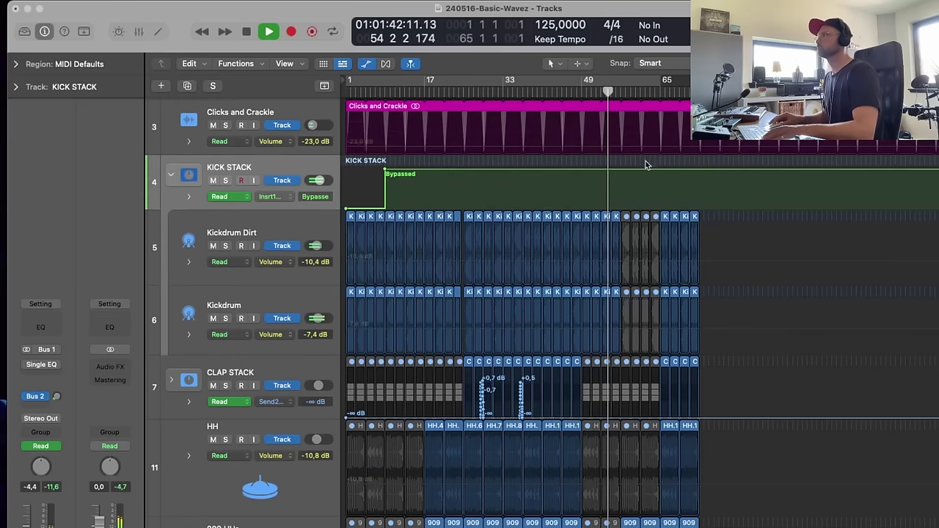
{"action": "left_click", "coordinate": [284, 196]}
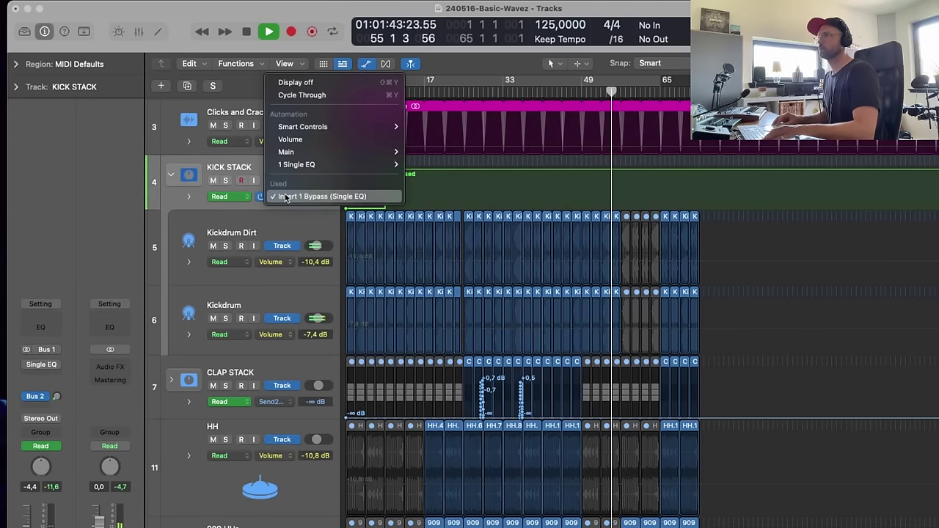
{"action": "left_click", "coordinate": [303, 138]}
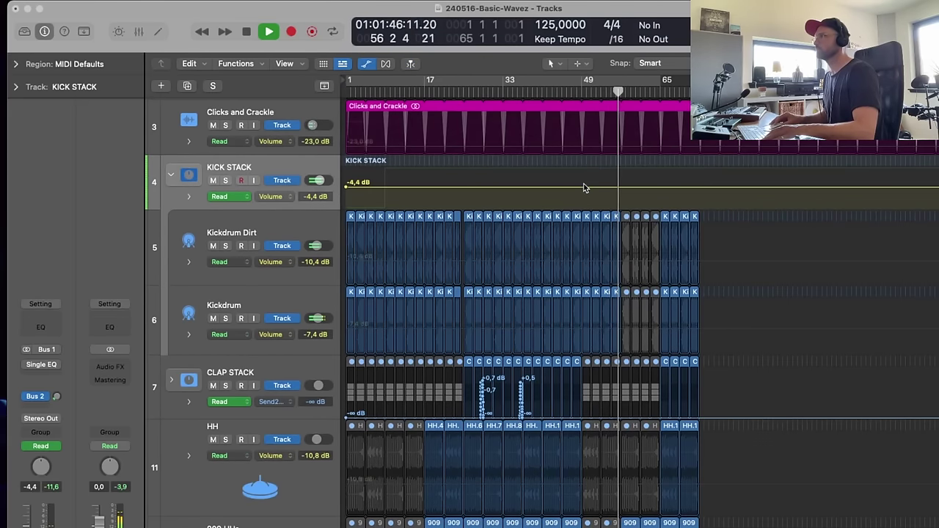
{"action": "left_click", "coordinate": [581, 188]}
{"action": "left_click", "coordinate": [634, 189]}
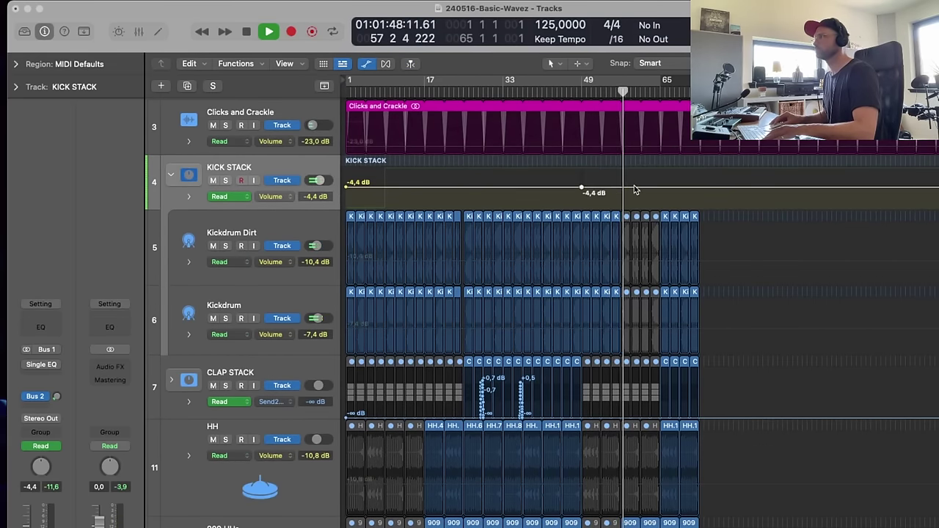
{"action": "mouse_move", "coordinate": [624, 187]}
{"action": "left_mouse_down"}
{"action": "mouse_move", "coordinate": [622, 210]}
{"action": "mouse_move", "coordinate": [622, 200]}
{"action": "left_mouse_up"}
{"action": "left_click", "coordinate": [581, 188]}
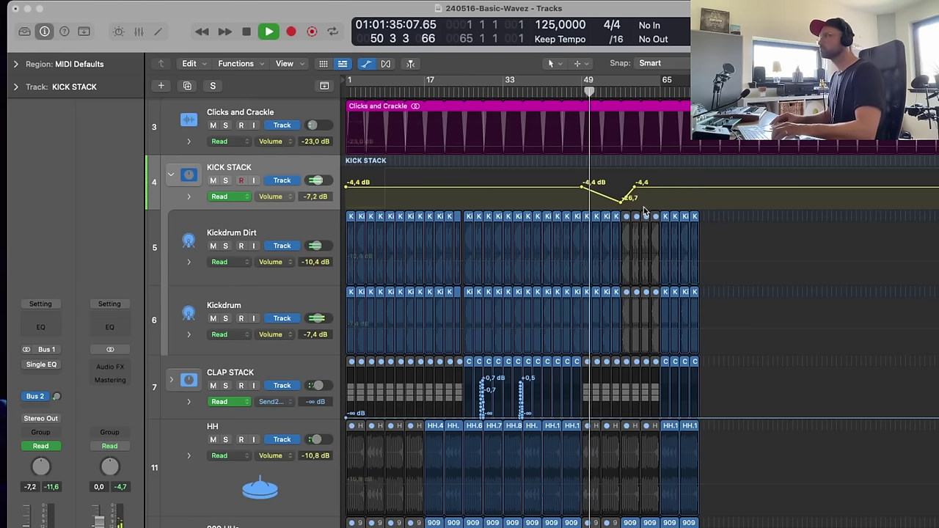
- Bend the KICK STACK volume fade before bar 57 into a curve and start it at about bar 51
{"action": "key", "text": "t"}
{"action": "left_click", "coordinate": [688, 305]}
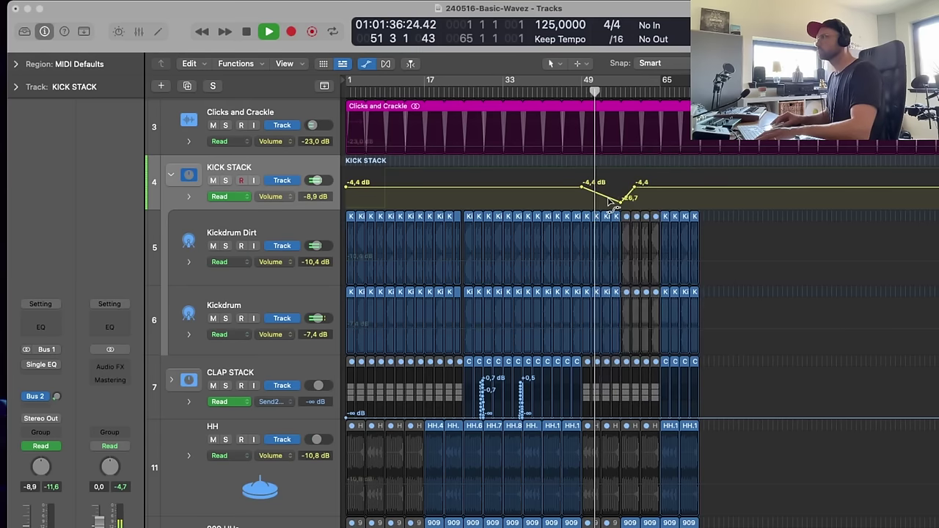
{"action": "left_click_drag", "start_coordinate": [610, 200], "coordinate": [593, 188]}
{"action": "key", "text": "t"}
{"action": "left_click", "coordinate": [667, 183]}
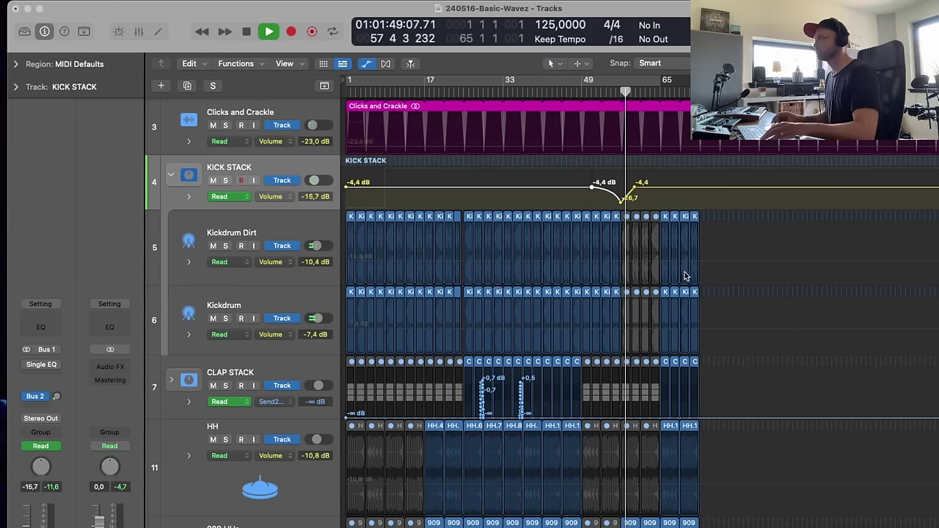
- Copy the BW_MHTE_Misc_FX_23 region from bar 49 to bar 65 and duplicate the KICK STACK track
{"action": "scroll", "coordinate": [685, 275], "scroll_direction": "down", "scroll_amount": 5}
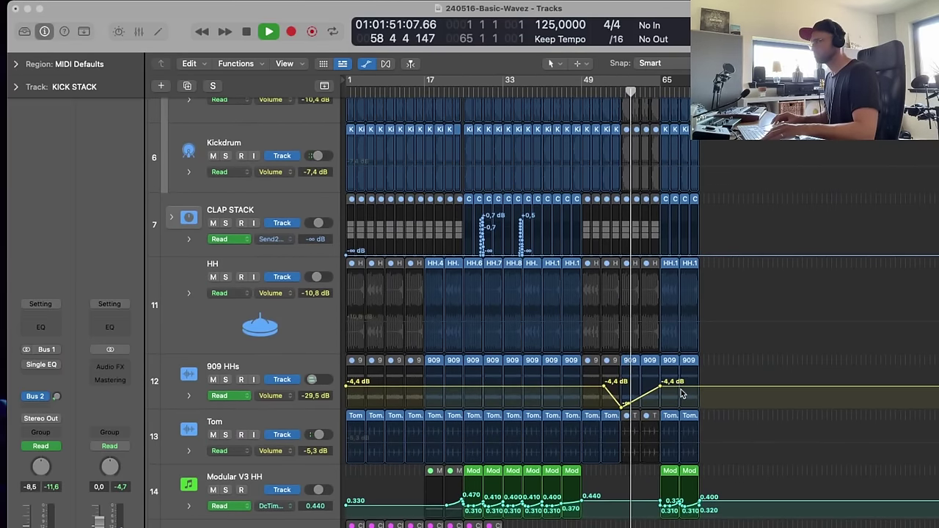
{"action": "key", "text": "a"}
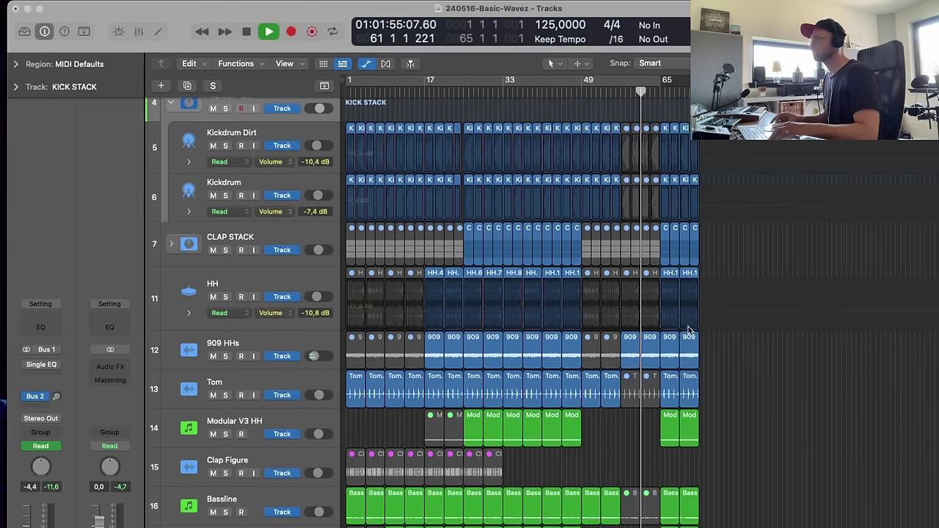
{"action": "scroll", "coordinate": [690, 345], "scroll_direction": "down", "scroll_amount": 8}
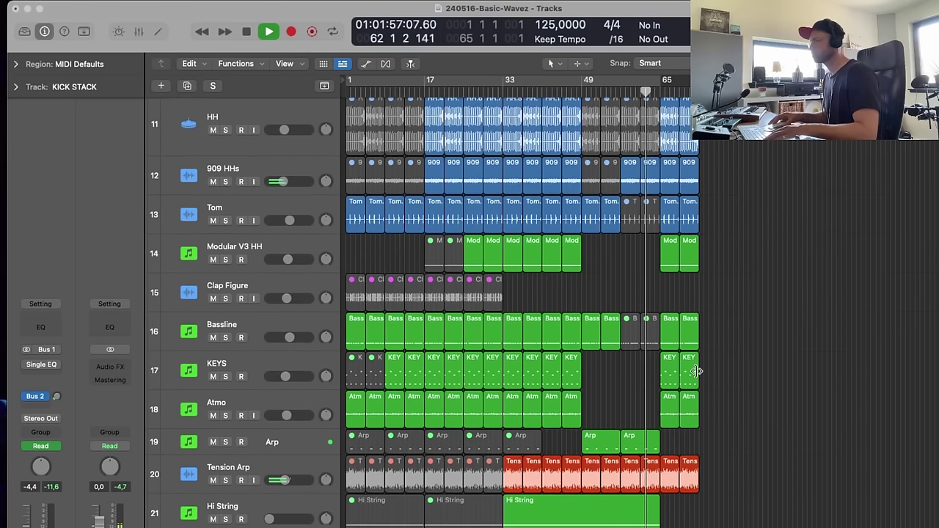
{"action": "scroll", "coordinate": [693, 378], "scroll_direction": "down", "scroll_amount": 2}
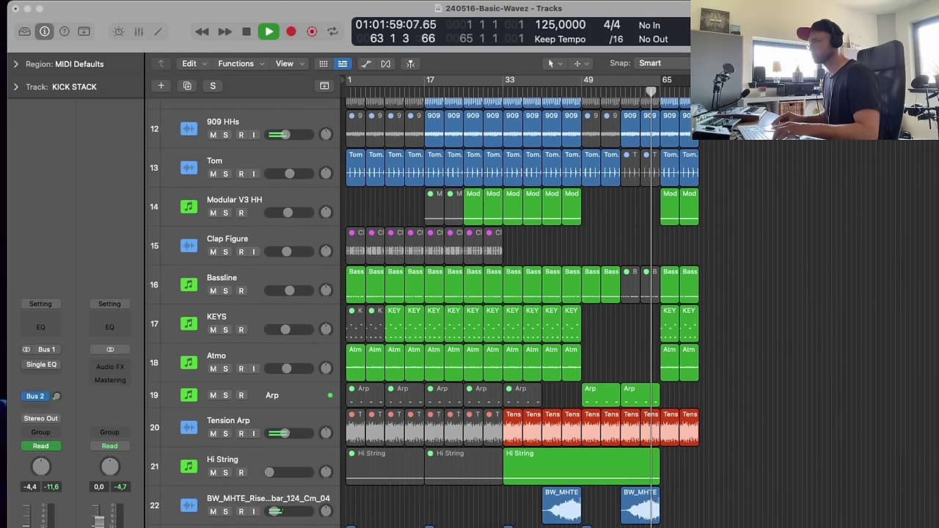
{"action": "left_click_drag", "start_coordinate": [586, 526], "coordinate": [665, 526]}
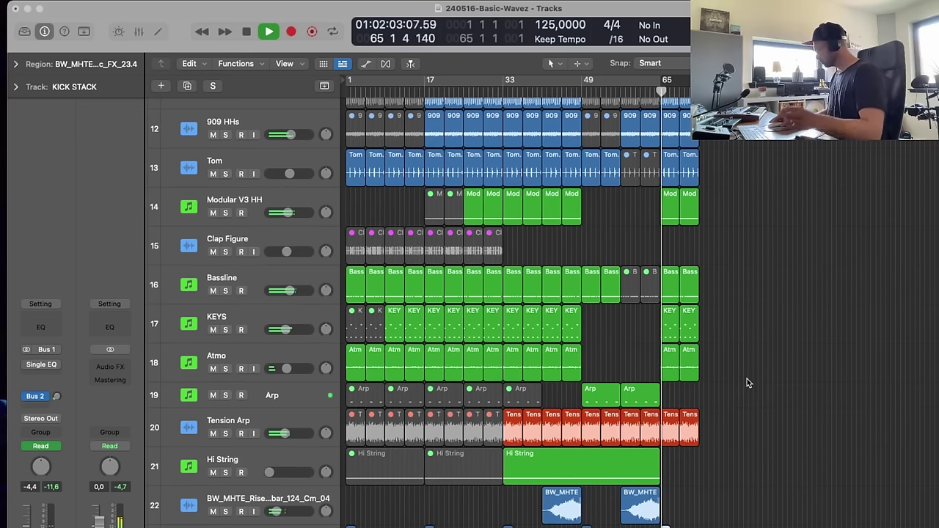
{"action": "key", "text": "super+d"}
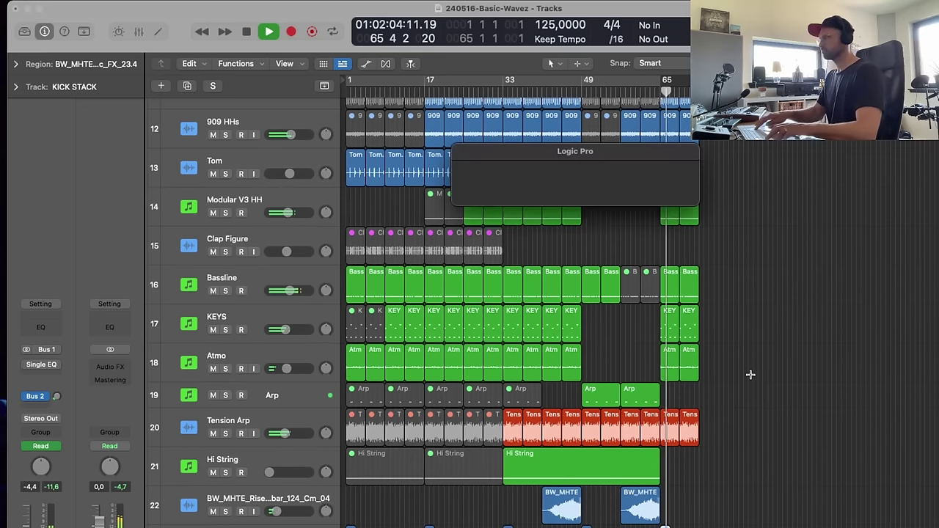
- Automate the Tension Arp's Send 1 to rise from -∞ at about bar 61 to -9.6 dB at bar 65, dropping straight back to -∞
{"action": "left_click_drag", "start_coordinate": [742, 443], "coordinate": [615, 484]}
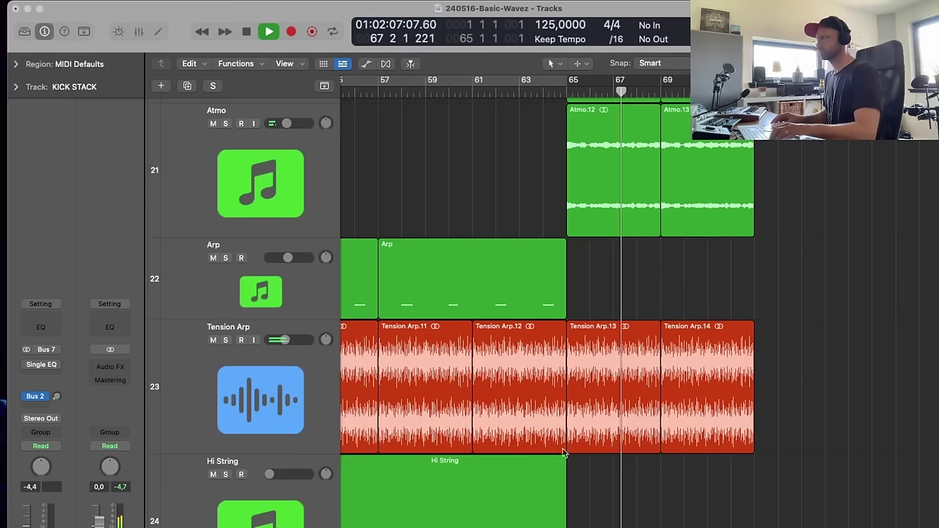
{"action": "left_click", "coordinate": [250, 372]}
{"action": "key", "text": "a"}
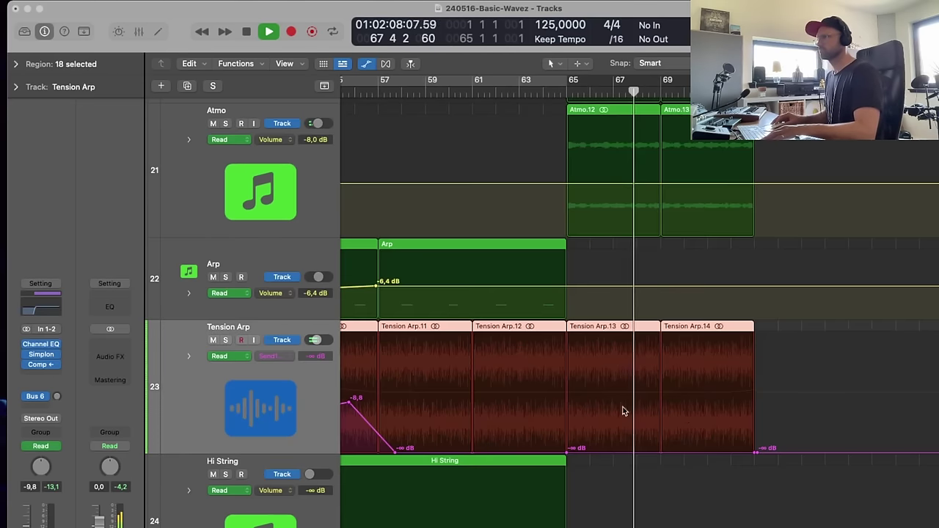
{"action": "left_click", "coordinate": [541, 450]}
{"action": "left_click", "coordinate": [477, 451]}
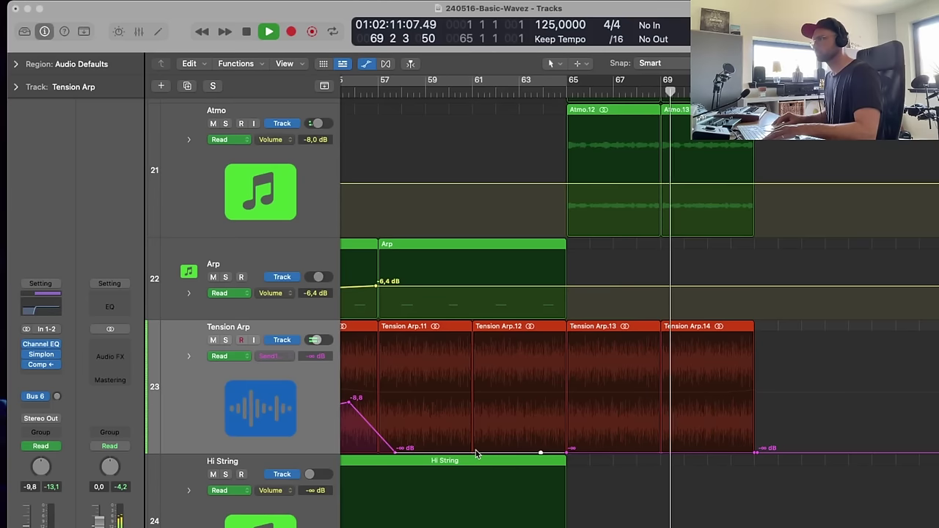
{"action": "left_click_drag", "start_coordinate": [542, 453], "coordinate": [565, 400]}
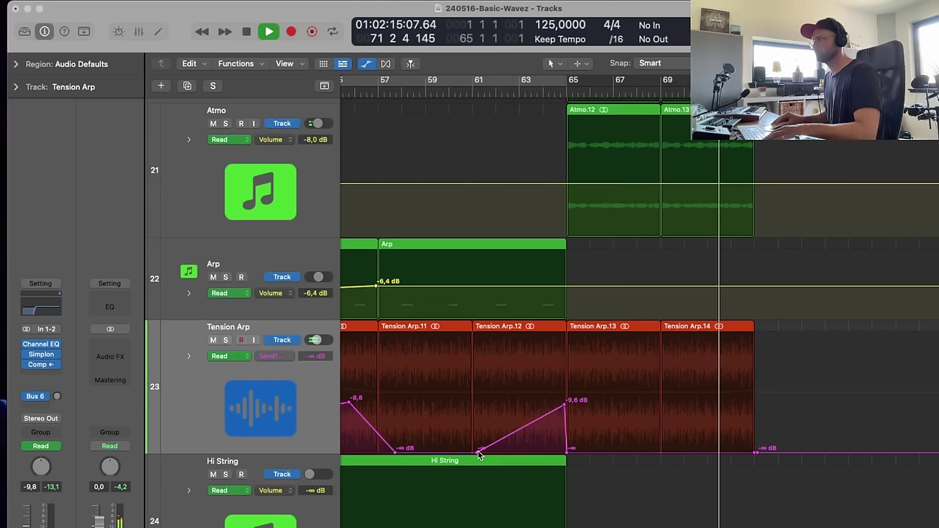
{"action": "left_click_drag", "start_coordinate": [478, 450], "coordinate": [469, 451]}
- Automate the Tension Arp's Simplon Filter 1 Freq from 622.75 Hz to 3240.6 Hz at about bar 65 and 3569.3 Hz just after bar 73
{"action": "left_click", "coordinate": [264, 359]}
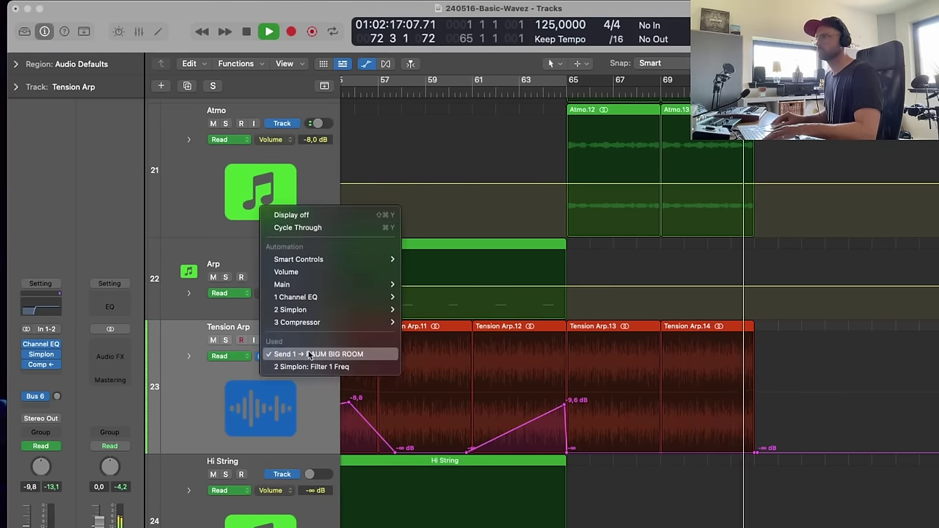
{"action": "left_click", "coordinate": [345, 365]}
{"action": "left_click", "coordinate": [555, 397]}
{"action": "left_click", "coordinate": [570, 398]}
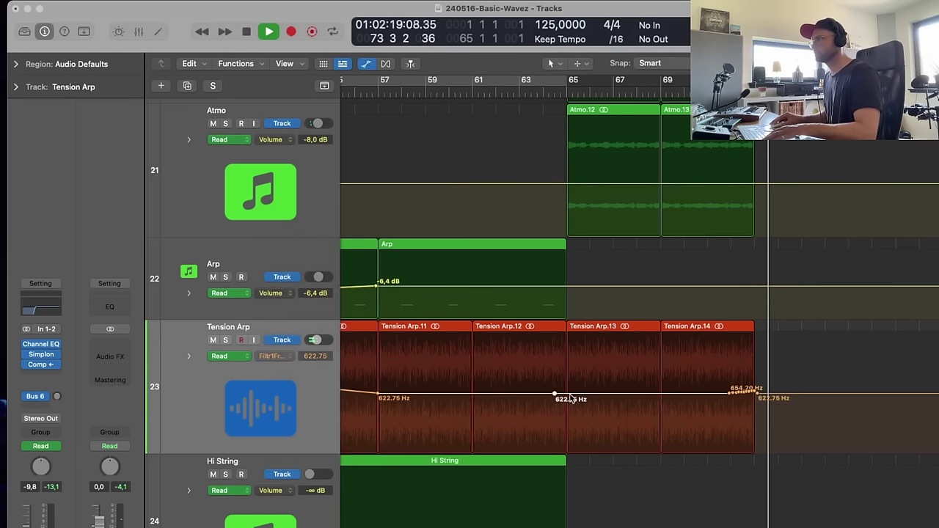
{"action": "left_click_drag", "start_coordinate": [570, 398], "coordinate": [570, 374]}
{"action": "left_click_drag", "start_coordinate": [732, 393], "coordinate": [771, 372]}
{"action": "left_click", "coordinate": [727, 394]}
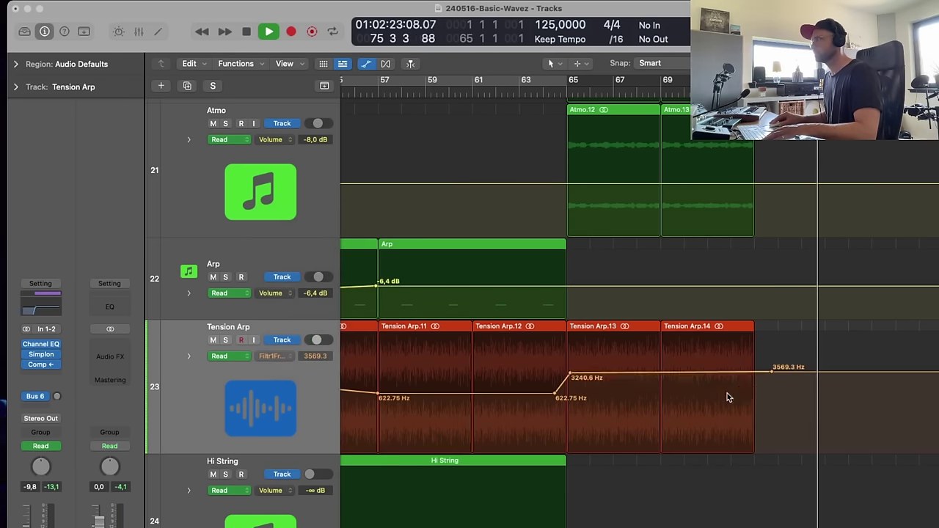
{"action": "left_click", "coordinate": [727, 394]}
{"action": "left_click_drag", "start_coordinate": [727, 394], "coordinate": [729, 393]}
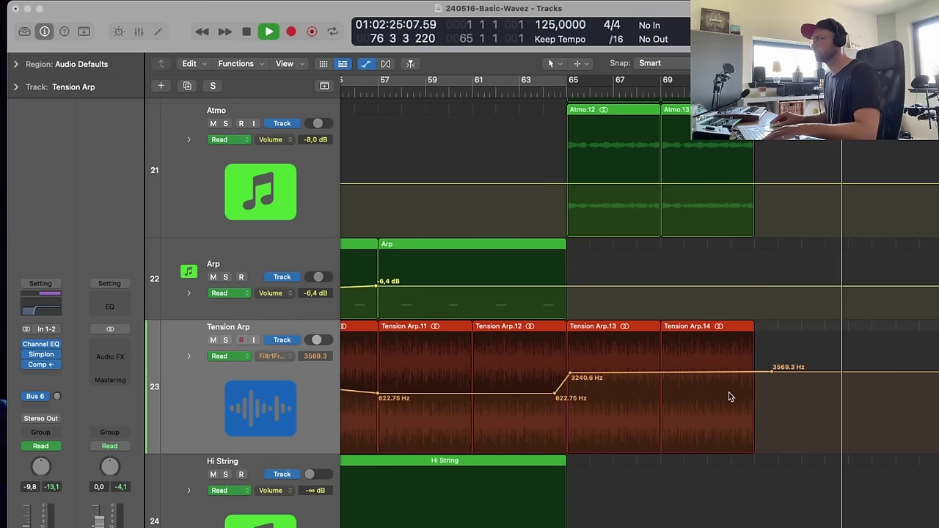
- Play the transition into bar 65 from about bar 62 with the automation hidden
{"action": "left_click", "coordinate": [510, 86]}
{"action": "key", "text": "a"}
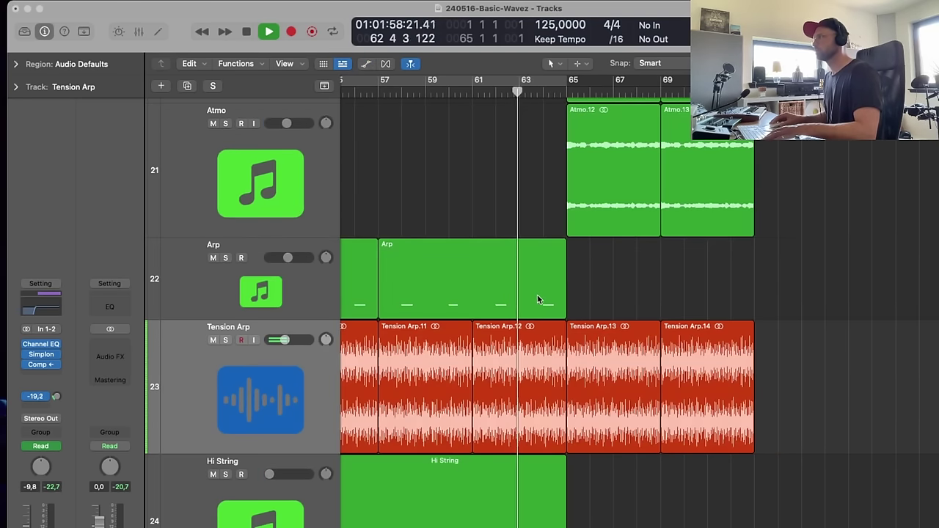
- Play the transition from about bar 62 to bar 69 while bringing the whole arrangement into view
{"action": "key", "text": "super+Up"}
{"action": "key", "text": "super+Up"}
{"action": "key", "text": "super+Up"}
{"action": "key", "text": "super+Up"}
{"action": "key", "text": "super+Up"}
{"action": "key", "text": "super+Up"}
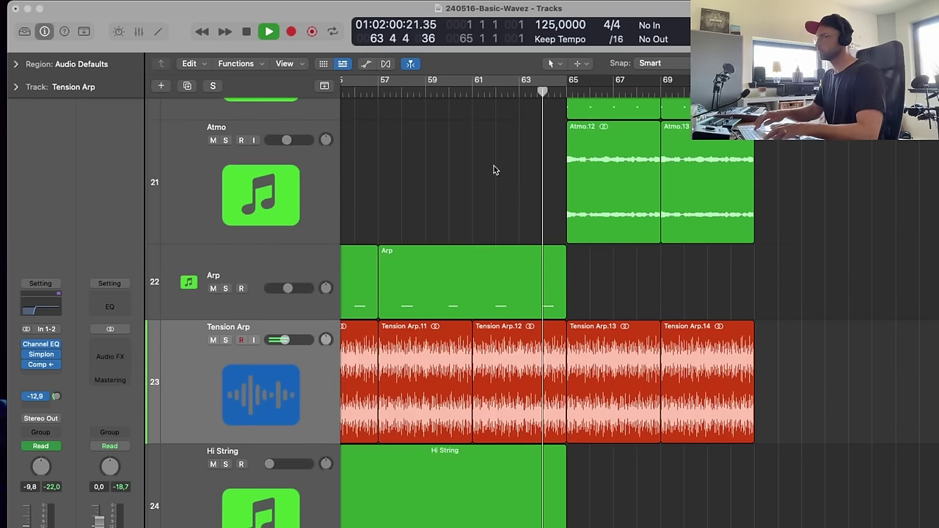
{"action": "key", "text": "super+Up"}
{"action": "key", "text": "super+Up"}
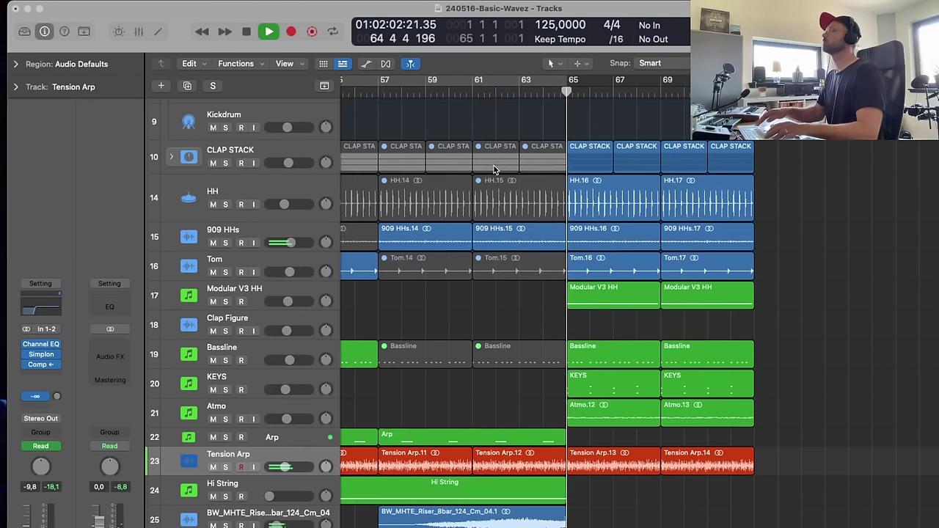
{"action": "scroll", "coordinate": [579, 220], "scroll_direction": "left", "scroll_amount": 10}
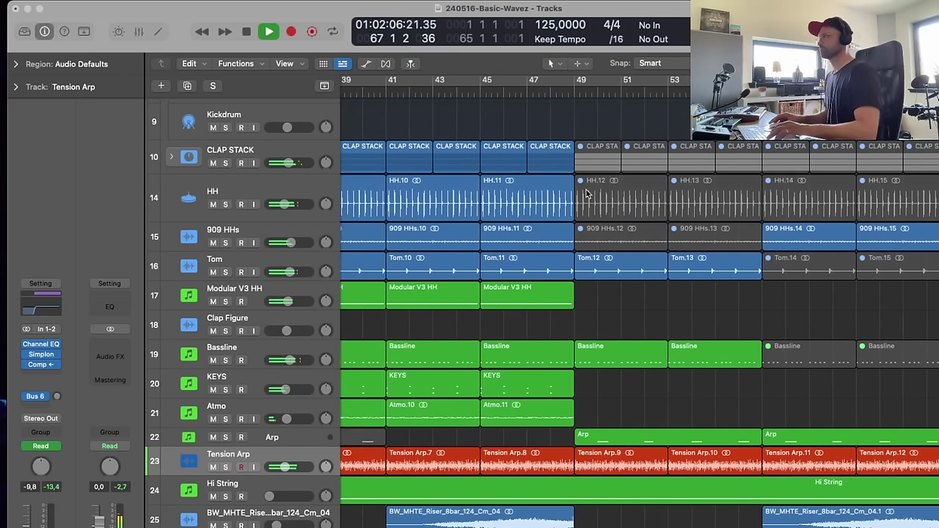
{"action": "key", "text": "super+Left"}
{"action": "key", "text": "super+Left"}
{"action": "key", "text": "super+Left"}
{"action": "key", "text": "super+Up"}
{"action": "key", "text": "super+Up"}
{"action": "key", "text": "super+Up"}
{"action": "key", "text": "super+Left"}
{"action": "key", "text": "super+Left"}
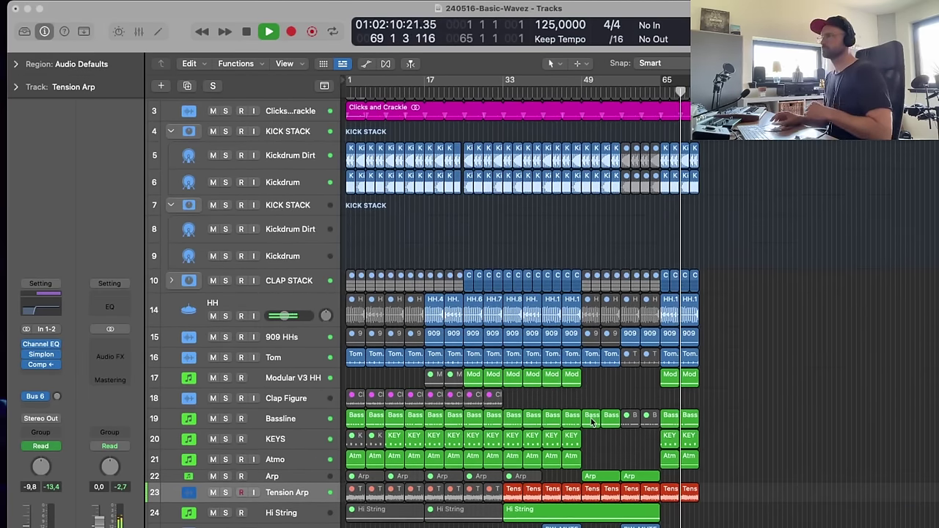
{"action": "scroll", "coordinate": [605, 422], "scroll_direction": "down", "scroll_amount": 1}
{"action": "scroll", "coordinate": [604, 422], "scroll_direction": "up", "scroll_amount": 1}
{"action": "key", "text": "space"}
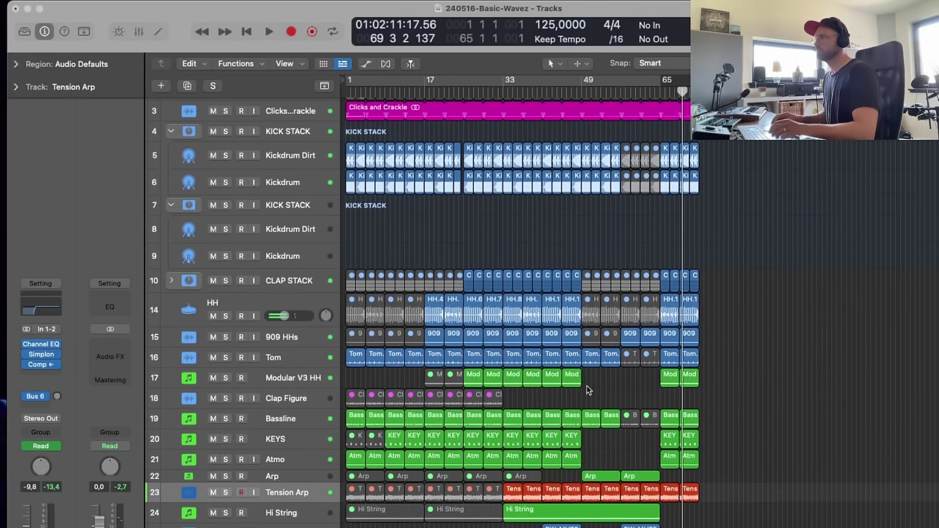
- Copy the last two Clap Figure regions before bar 33 to bar 57 and automate the track's volume from -∞ at bar 57 to -7.8 dB at bar 65
{"action": "left_click_drag", "start_coordinate": [473, 400], "coordinate": [628, 408]}
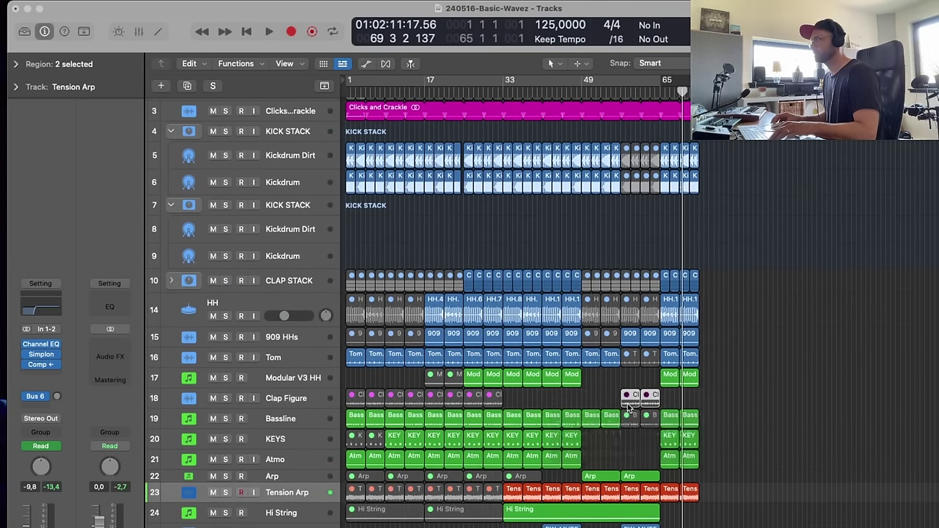
{"action": "left_click", "coordinate": [309, 383]}
{"action": "key", "text": "a"}
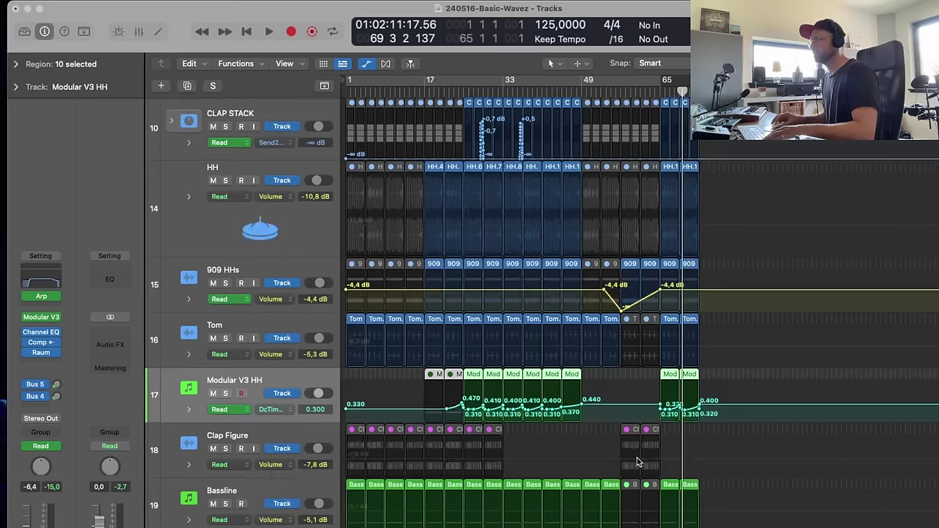
{"action": "left_click", "coordinate": [687, 468]}
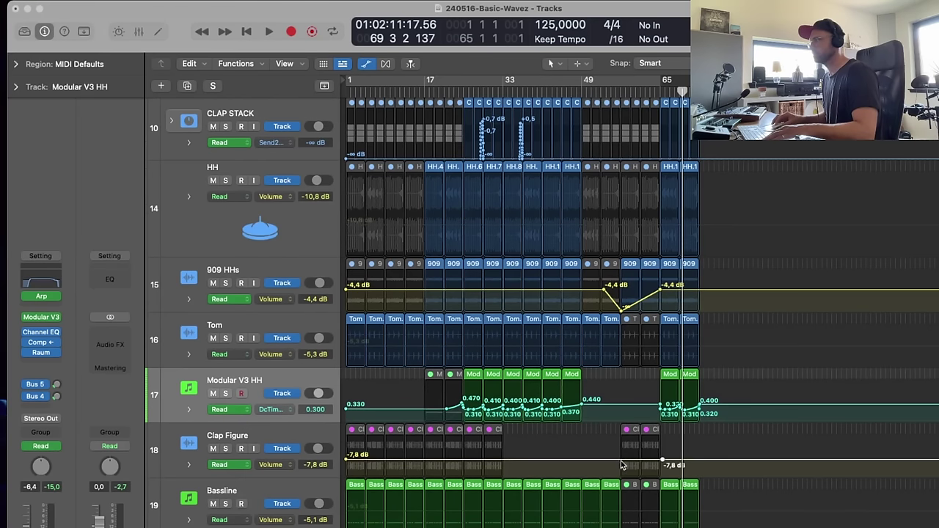
{"action": "left_click_drag", "start_coordinate": [619, 460], "coordinate": [619, 477]}
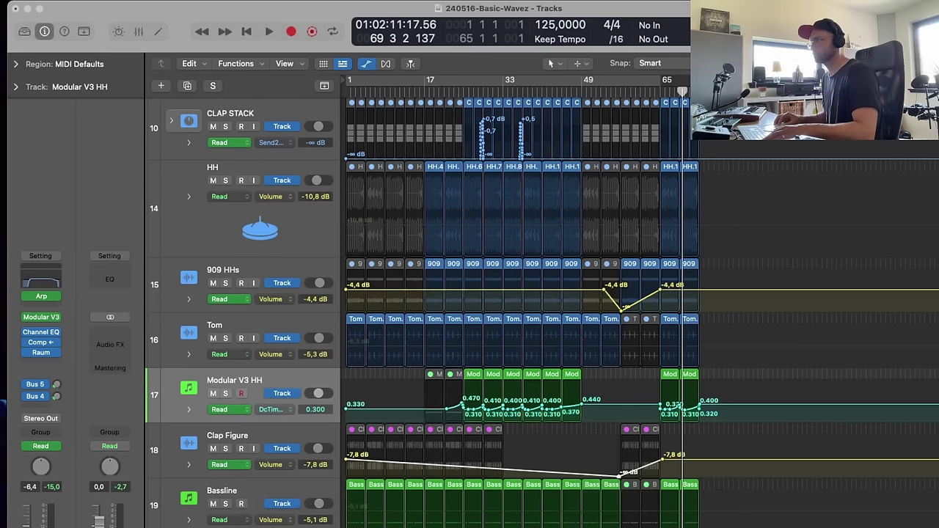
{"action": "double_click", "coordinate": [346, 459]}
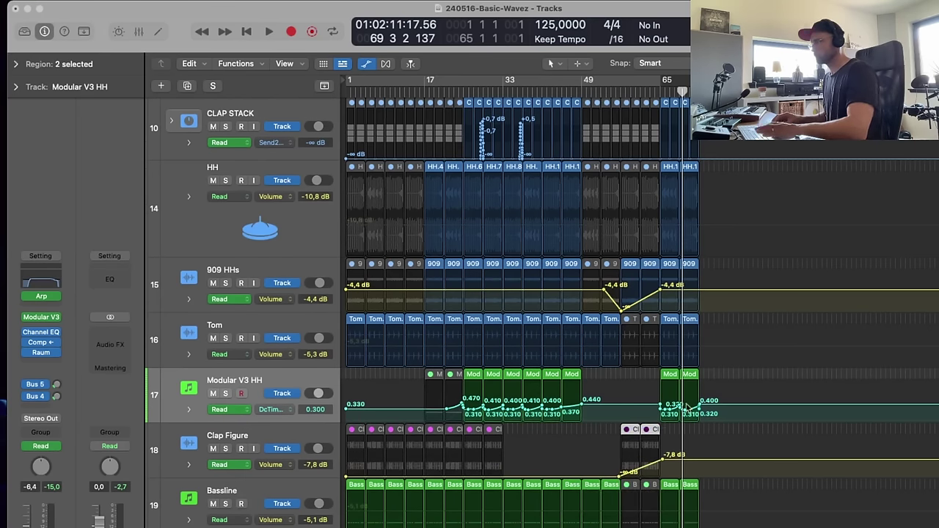
- Audition the two copied Clap Figure regions unmuted from about bar 57 into bar 65, and mute them again
{"action": "key", "text": "space"}
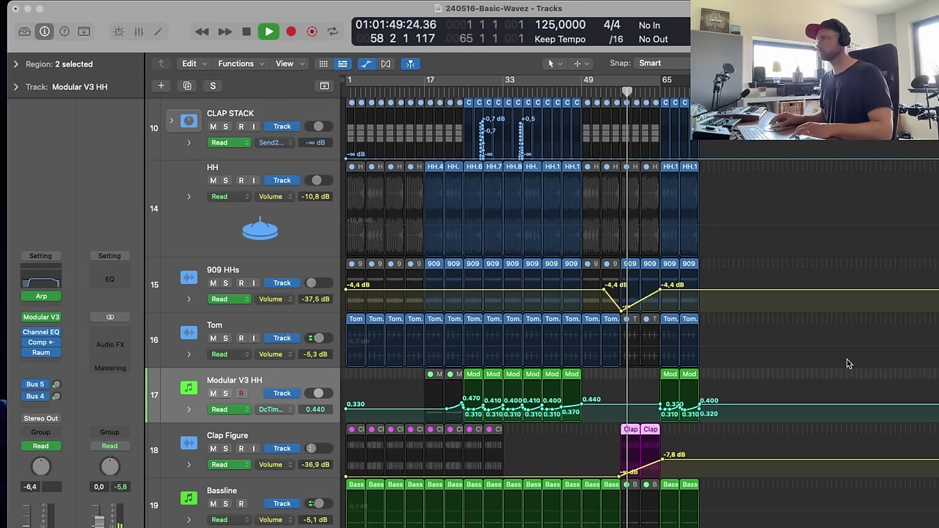
{"action": "key", "text": "super+Up"}
{"action": "key", "text": "super+Up"}
{"action": "key", "text": "super+Up"}
{"action": "key", "text": "super+Up"}
{"action": "key", "text": "super+Up"}
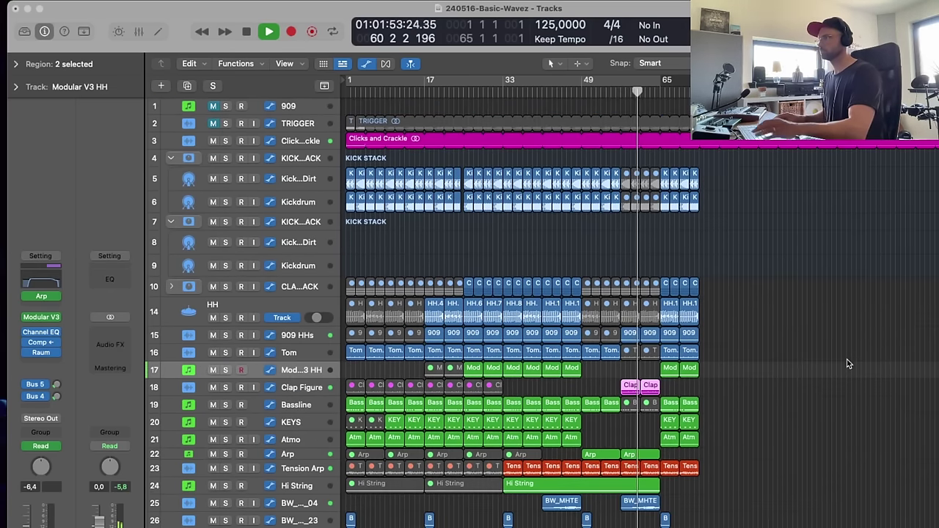
{"action": "left_click", "coordinate": [595, 389]}
{"action": "left_click_drag", "start_coordinate": [564, 385], "coordinate": [669, 389]}
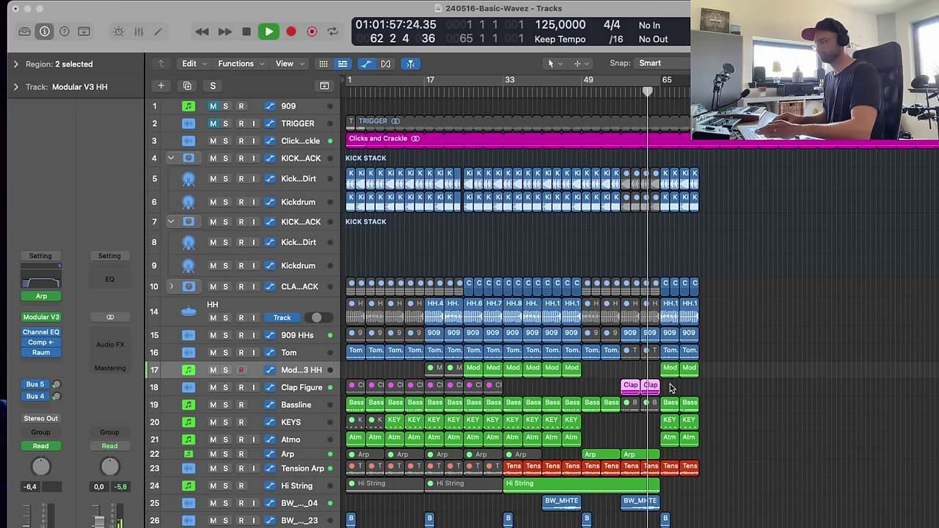
{"action": "key", "text": "ctrl+m"}
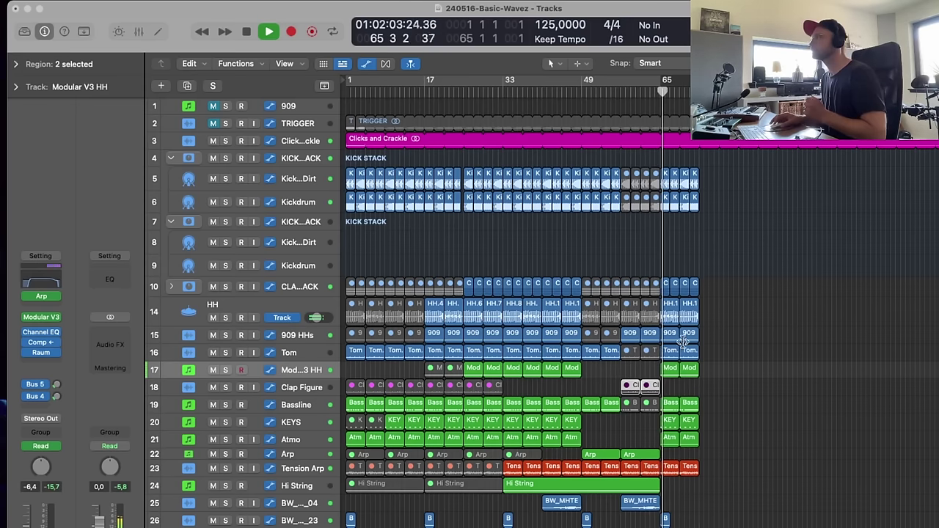
{"action": "left_click_drag", "start_coordinate": [758, 262], "coordinate": [553, 400]}
{"action": "key", "text": "space"}
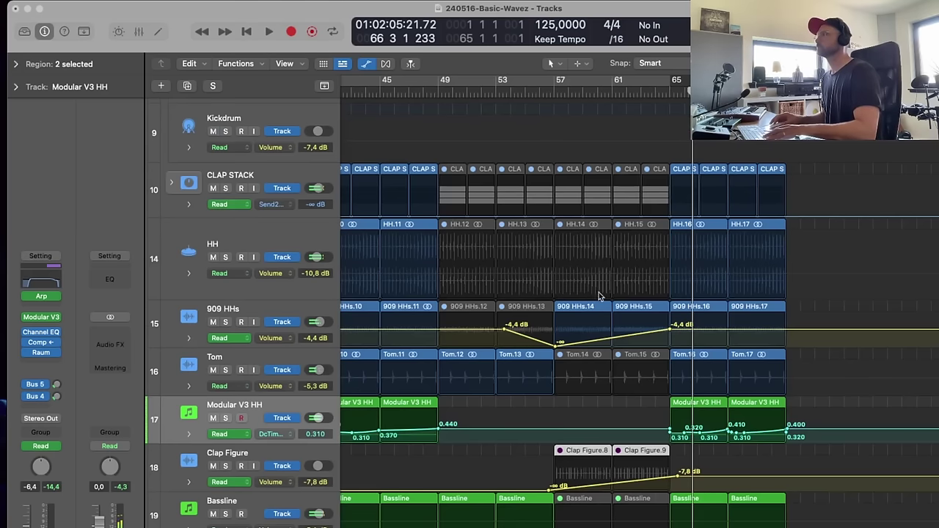
{"action": "key", "text": "t"}
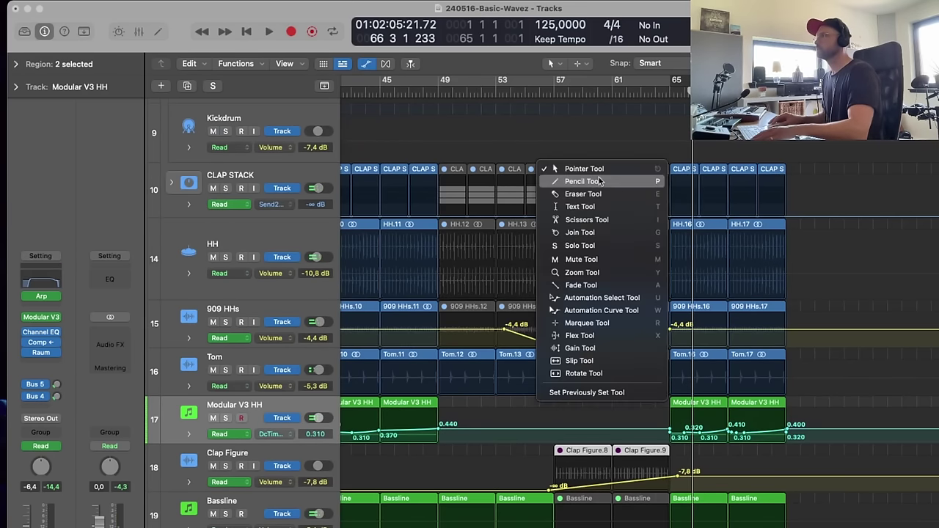
{"action": "left_click", "coordinate": [639, 220]}
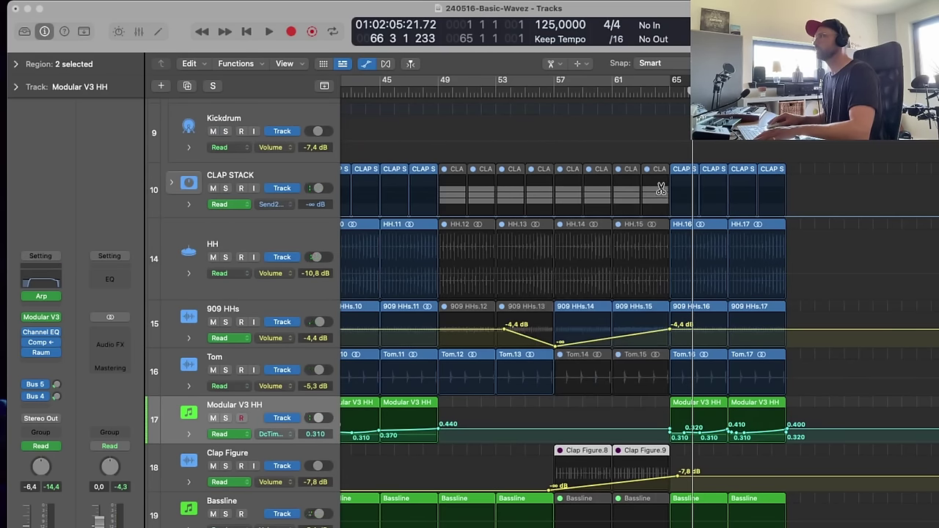
{"action": "key", "text": "t"}
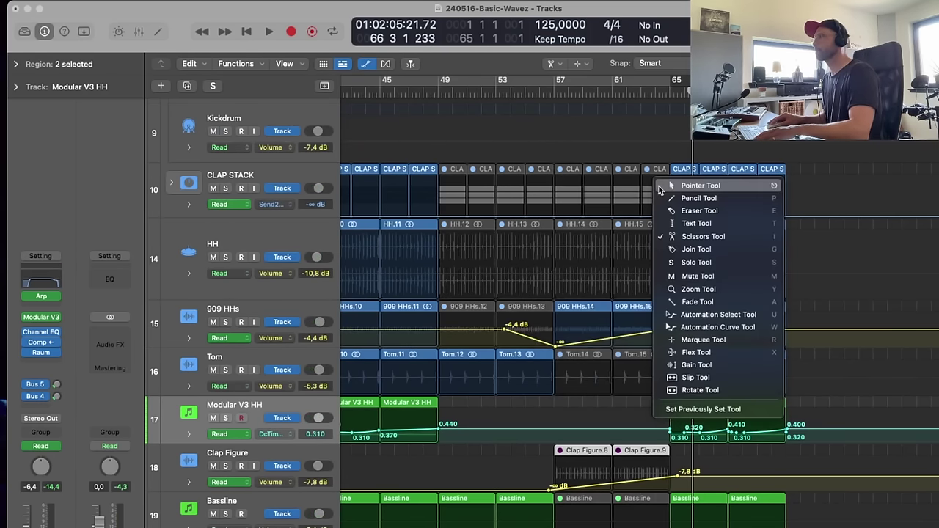
{"action": "key", "text": "t"}
{"action": "left_click", "coordinate": [189, 204]}
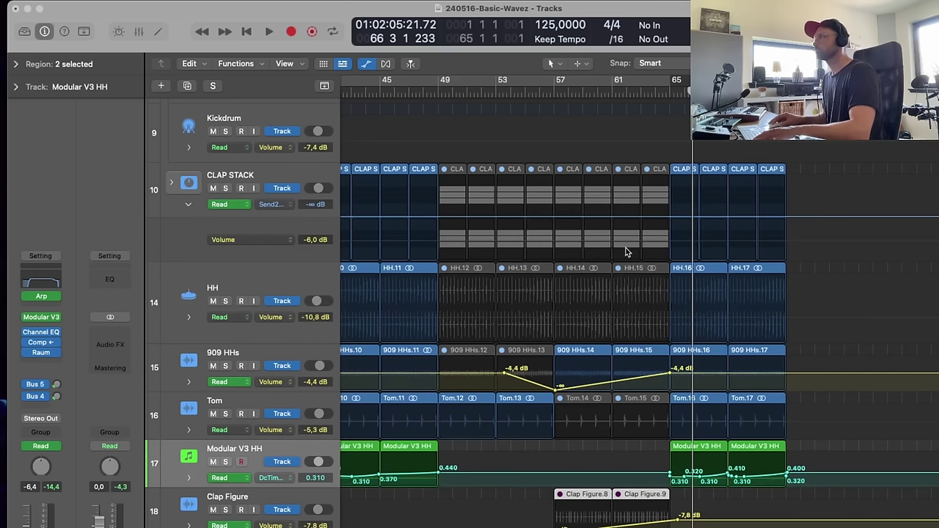
{"action": "left_click", "coordinate": [187, 206]}
{"action": "key", "text": "Up"}
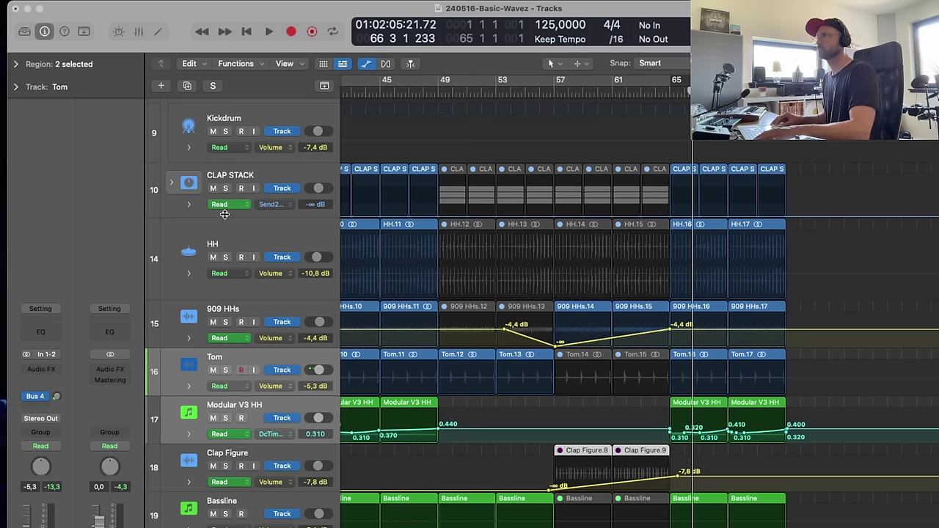
{"action": "left_click", "coordinate": [220, 180]}
{"action": "left_click", "coordinate": [188, 204]}
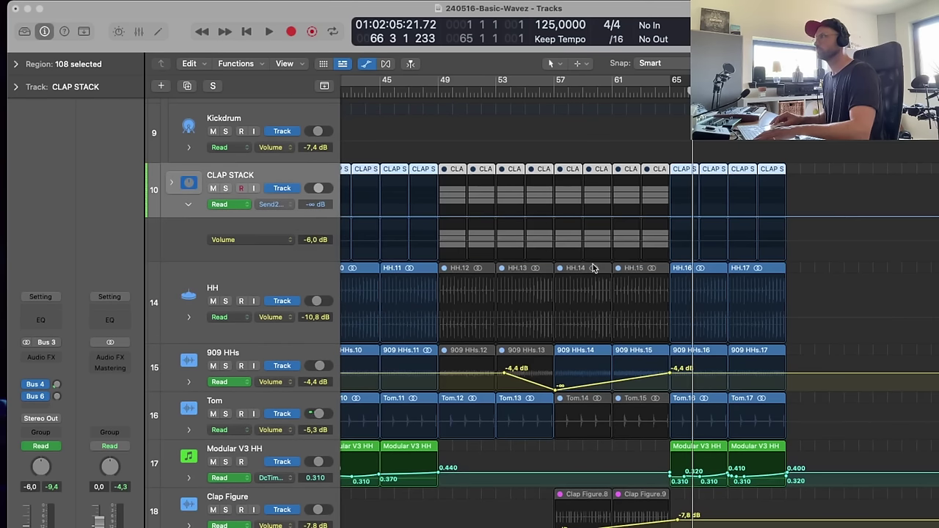
{"action": "left_click_drag", "start_coordinate": [330, 259], "coordinate": [332, 350]}
{"action": "key", "text": "a"}
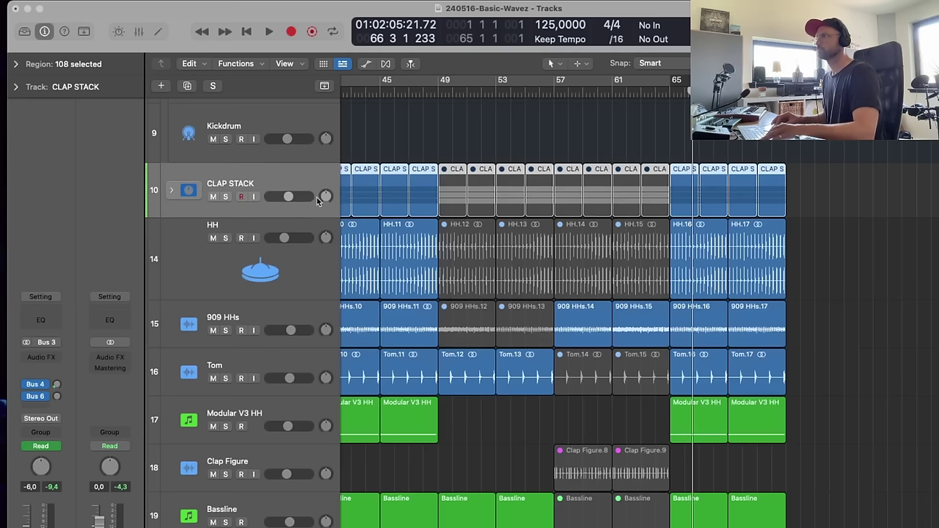
{"action": "key", "text": "a"}
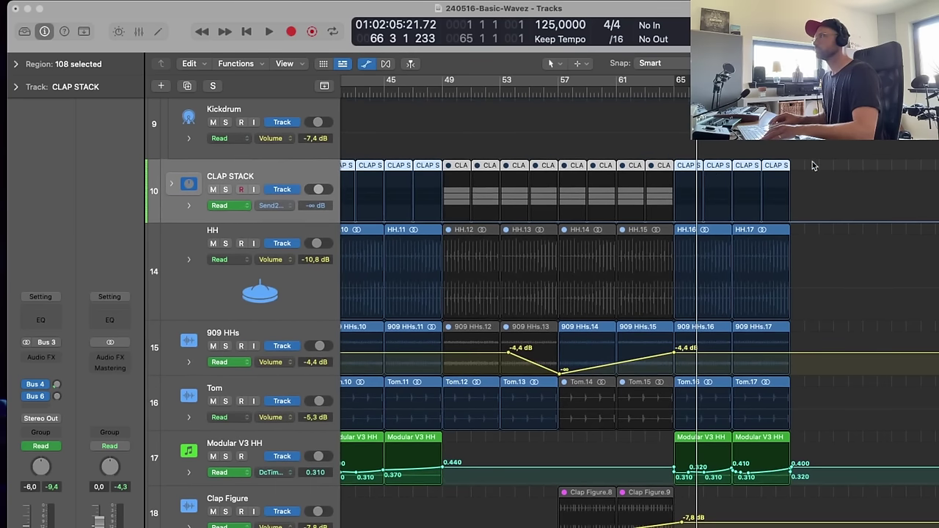
- Unmute the CLAP STACK region at bar 63 and trim its three clap regions to the last half bar before bar 65
{"action": "left_click", "coordinate": [813, 166]}
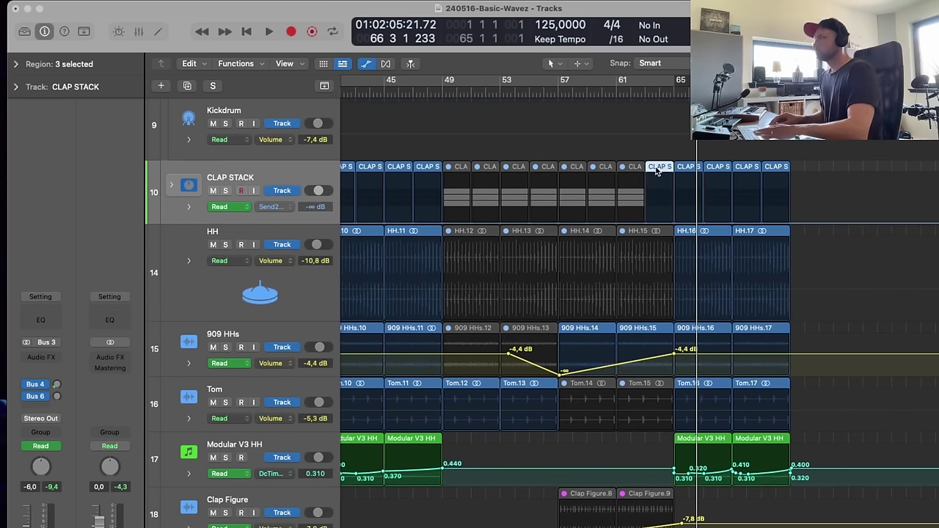
{"action": "left_click", "coordinate": [171, 186]}
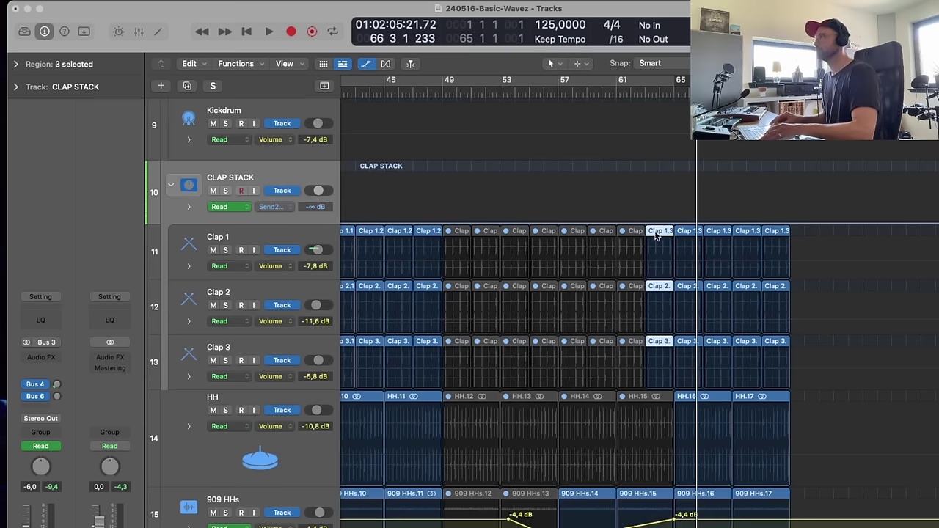
{"action": "left_click_drag", "start_coordinate": [647, 232], "coordinate": [668, 234]}
{"action": "left_click_drag", "start_coordinate": [759, 144], "coordinate": [590, 239]}
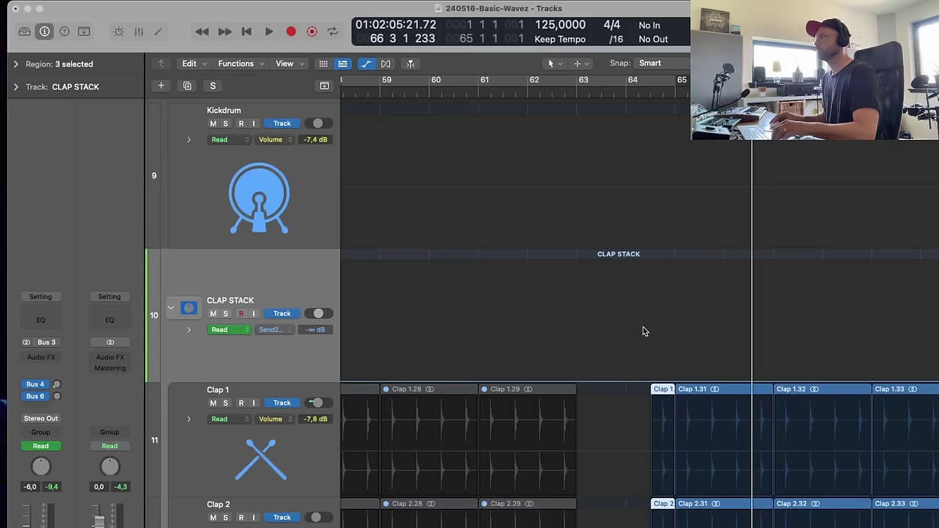
- Automate CLAP STACK's Send 2 to spike from -∞ to about -2.1 and -2.4 dB just before bar 65, and play it from bar 64
{"action": "left_click", "coordinate": [646, 383]}
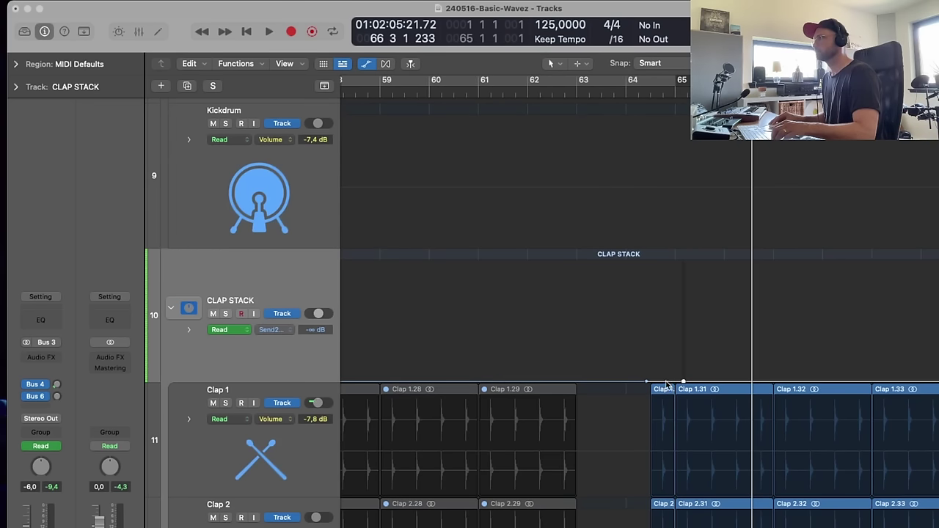
{"action": "left_click_drag", "start_coordinate": [666, 382], "coordinate": [668, 309]}
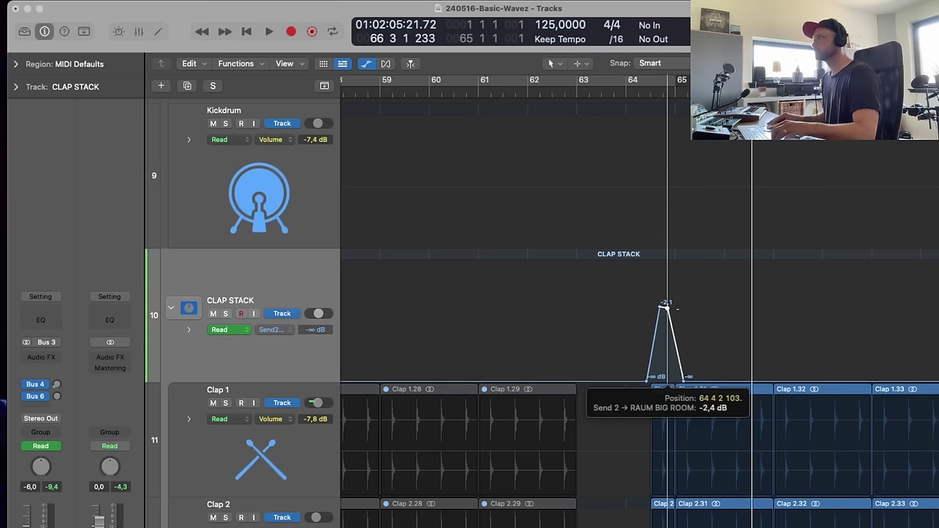
{"action": "left_click_drag", "start_coordinate": [683, 380], "coordinate": [679, 381]}
{"action": "left_click_drag", "start_coordinate": [666, 309], "coordinate": [672, 308]}
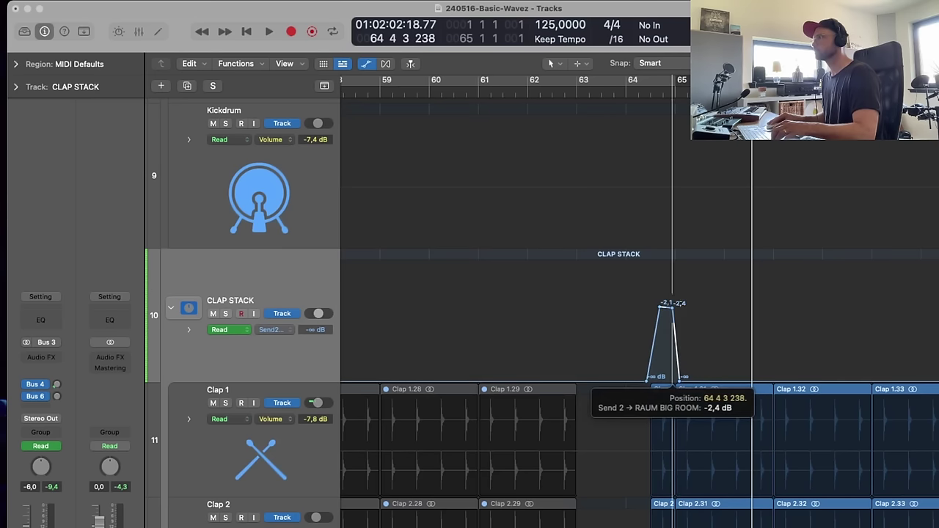
{"action": "left_click", "coordinate": [625, 93]}
{"action": "key", "text": "space"}
{"action": "left_click", "coordinate": [602, 218], "text": "ctrl+alt"}
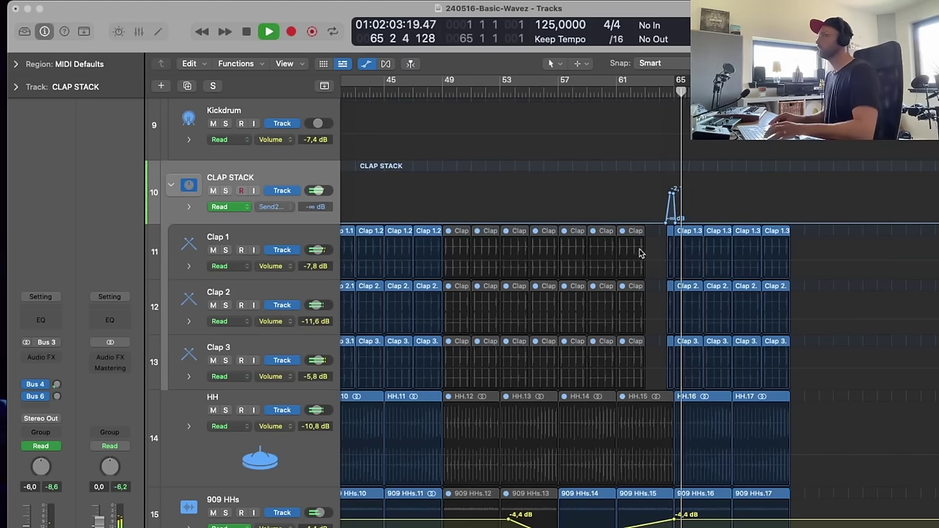
- Lower the CLAP STACK's Send 2 spike just before bar 37 to -2.9 dB at its start and -3.2 dB at its end
{"action": "scroll", "coordinate": [637, 208], "scroll_direction": "left", "scroll_amount": 10}
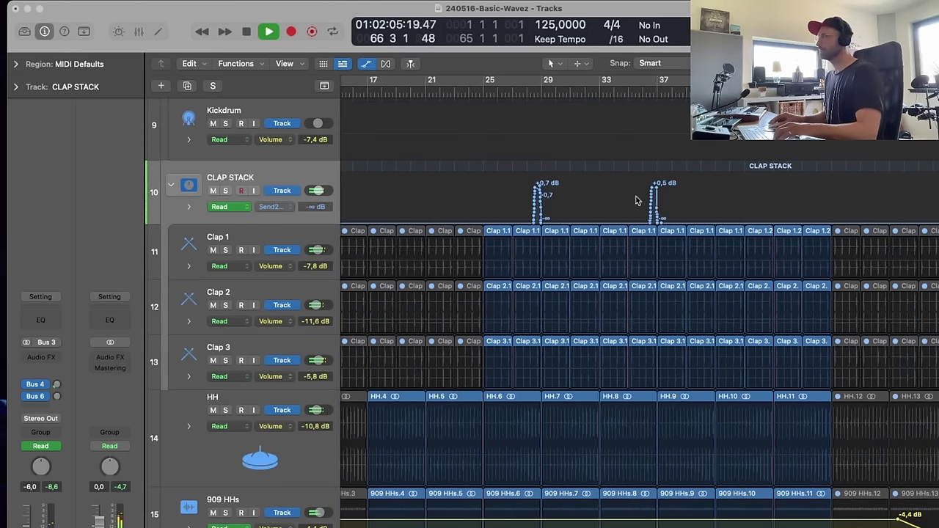
{"action": "left_click_drag", "start_coordinate": [536, 194], "coordinate": [481, 260]}
{"action": "mouse_move", "coordinate": [731, 219]}
{"action": "left_mouse_down"}
{"action": "mouse_move", "coordinate": [775, 218]}
{"action": "mouse_move", "coordinate": [774, 229]}
{"action": "mouse_move", "coordinate": [731, 229]}
{"action": "left_mouse_up"}
{"action": "scroll", "coordinate": [774, 235], "scroll_direction": "right", "scroll_amount": 10}
{"action": "scroll", "coordinate": [774, 239], "scroll_direction": "right", "scroll_amount": 3}
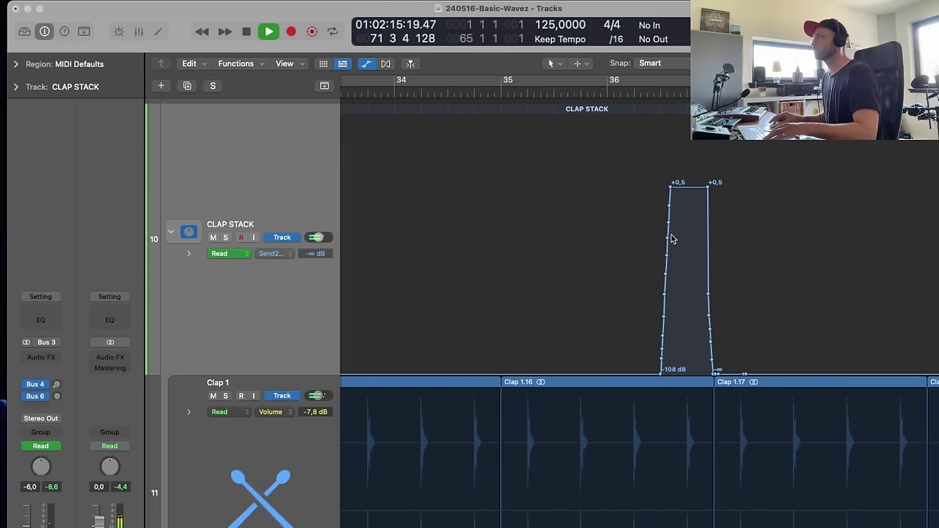
{"action": "left_click_drag", "start_coordinate": [667, 238], "coordinate": [713, 234]}
{"action": "left_click_drag", "start_coordinate": [668, 257], "coordinate": [666, 219]}
{"action": "left_click_drag", "start_coordinate": [713, 237], "coordinate": [714, 222]}
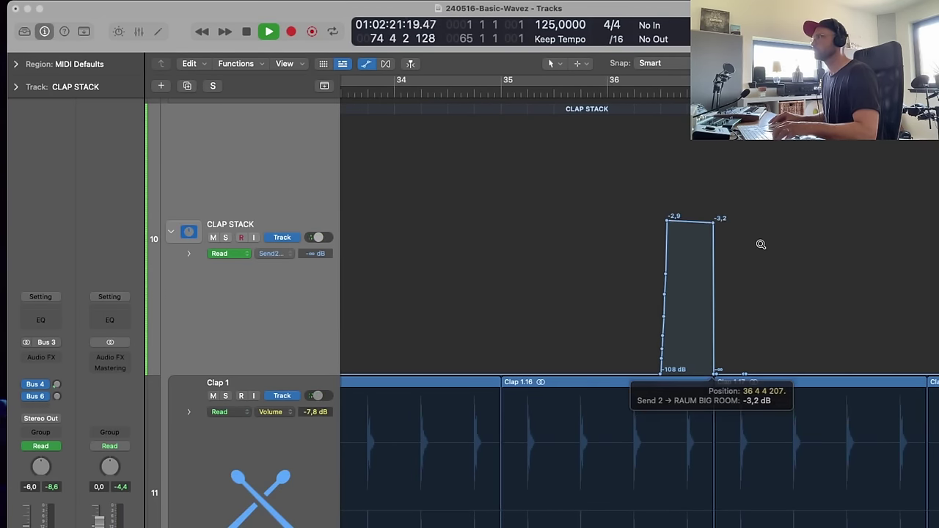
- Play the arrangement from bar 65 to hear the section after the breakdown
{"action": "left_click", "coordinate": [777, 250], "text": "ctrl+alt"}
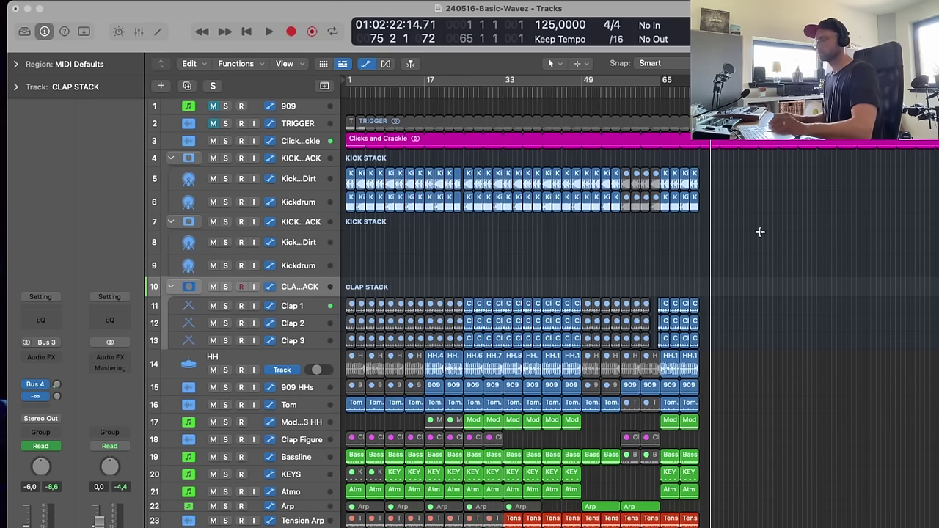
{"action": "key", "text": "space"}
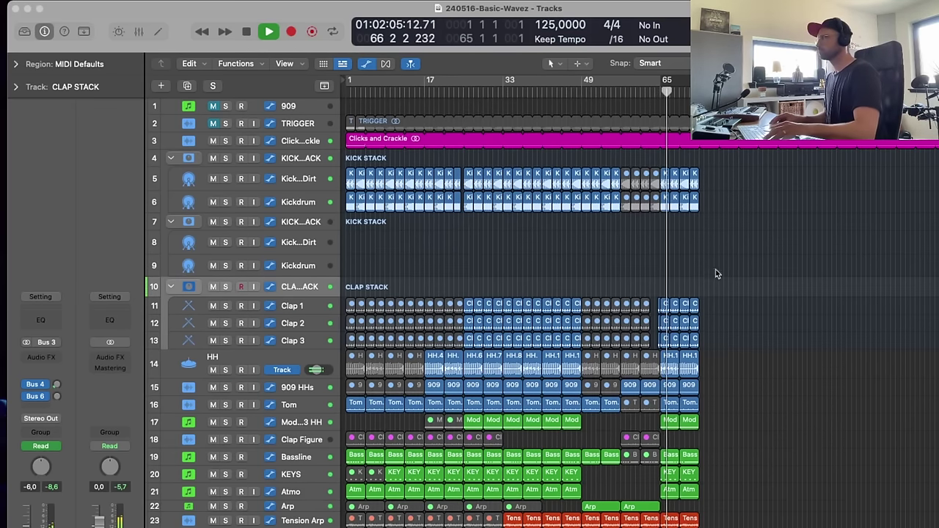
{"action": "key", "text": "super+Up"}
{"action": "key", "text": "super+Up"}
{"action": "key", "text": "super+Up"}
{"action": "key", "text": "super+Up"}
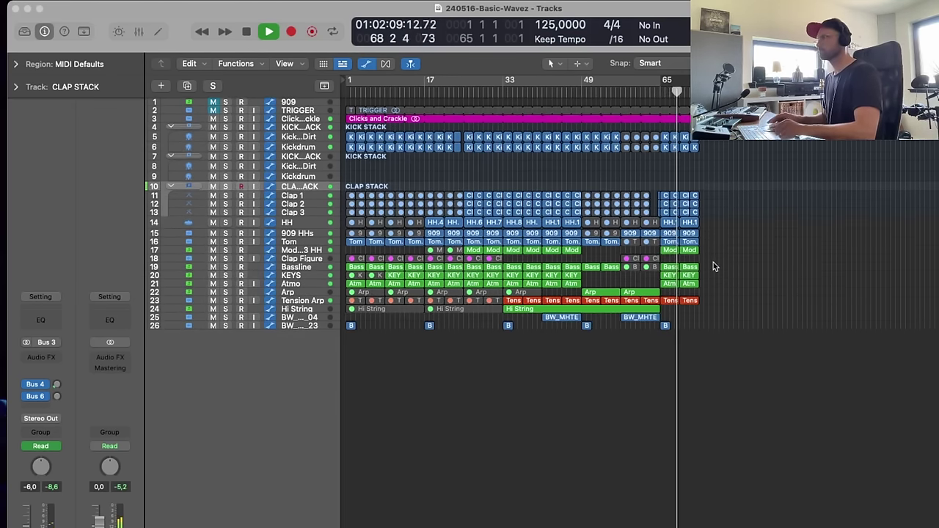
{"action": "scroll", "coordinate": [736, 192], "scroll_direction": "up", "scroll_amount": 2}
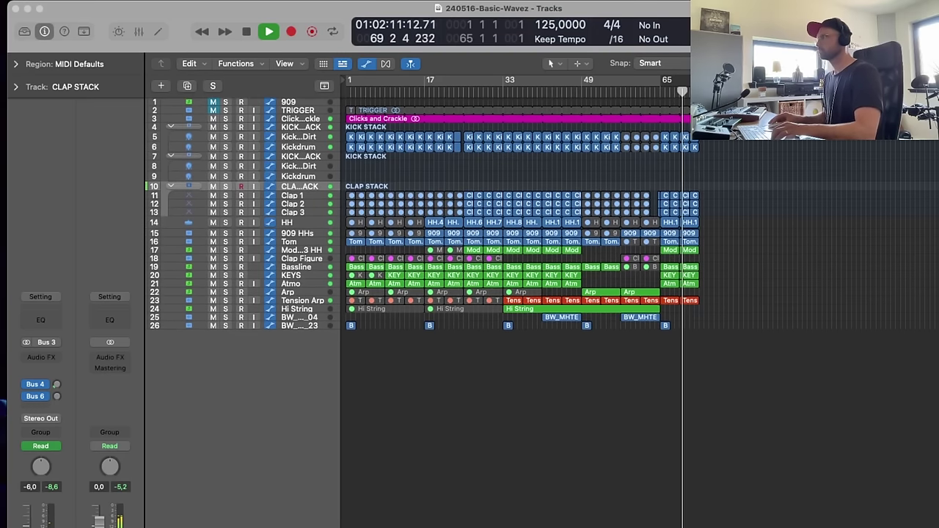
- Copy the regions of bars 65 to 73 so they fill bars 73 to 81, and extend the cycle range to bar 90
{"action": "left_click_drag", "start_coordinate": [733, 130], "coordinate": [709, 304]}
{"action": "left_click", "coordinate": [591, 221]}
{"action": "left_click", "coordinate": [529, 170]}
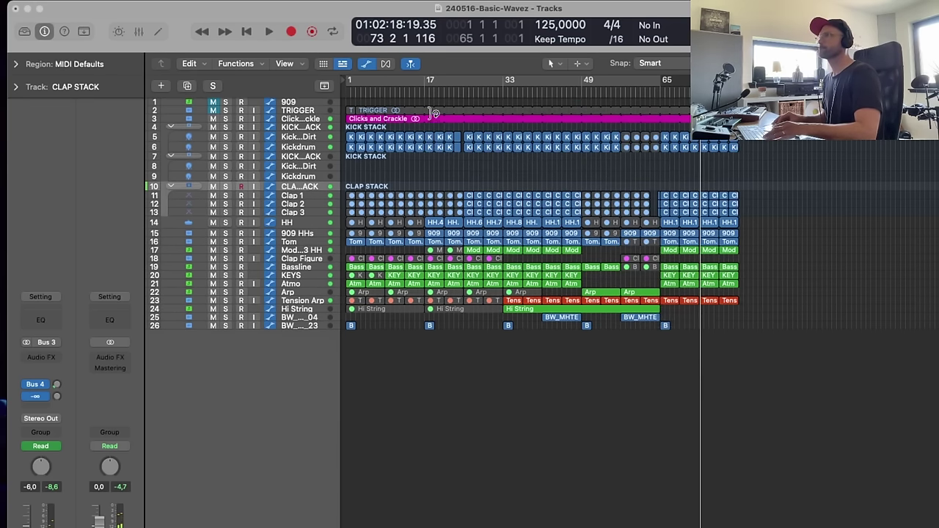
{"action": "left_click", "coordinate": [373, 77]}
{"action": "left_click_drag", "start_coordinate": [660, 80], "coordinate": [783, 80]}
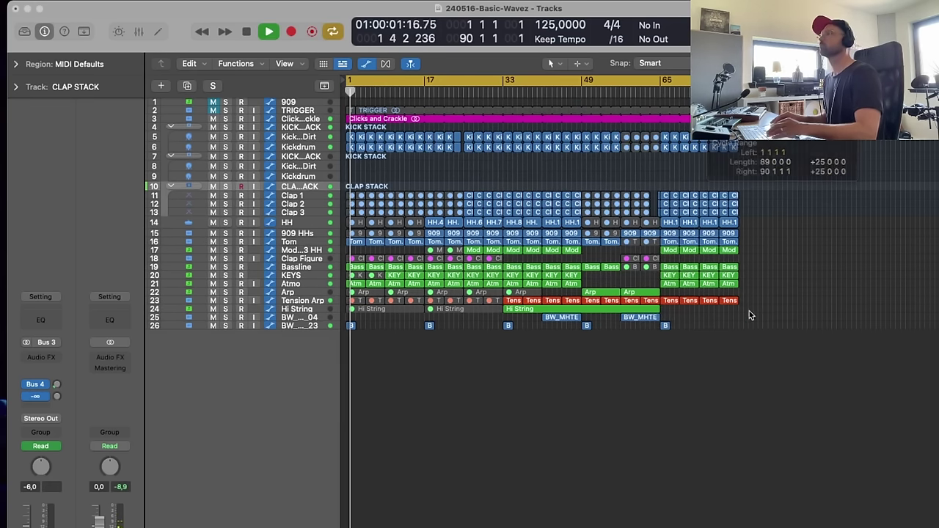
- Add a send to Bus 6 on the BW_MHTE_Misc_FX_23 track and set it to about -18.2 dB
{"action": "left_click", "coordinate": [313, 328]}
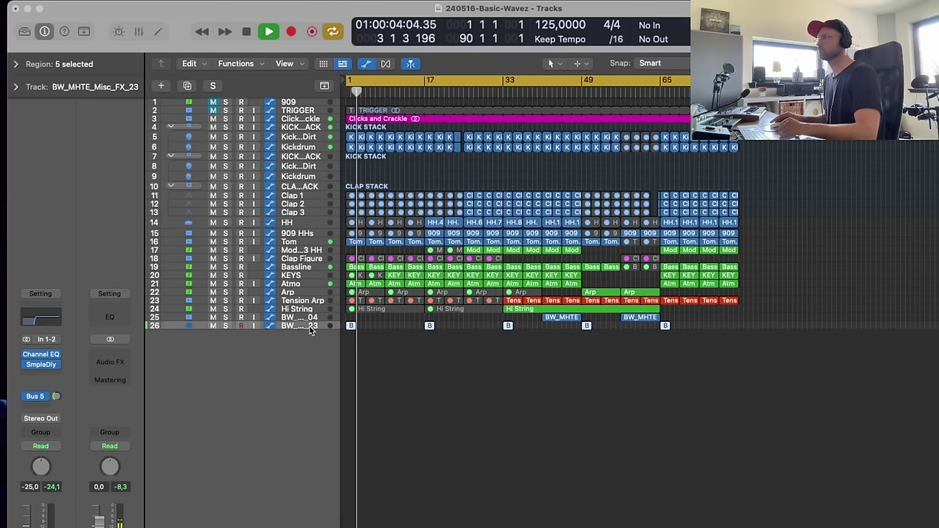
{"action": "left_click", "coordinate": [47, 399]}
{"action": "left_click", "coordinate": [48, 480]}
{"action": "left_click", "coordinate": [44, 402]}
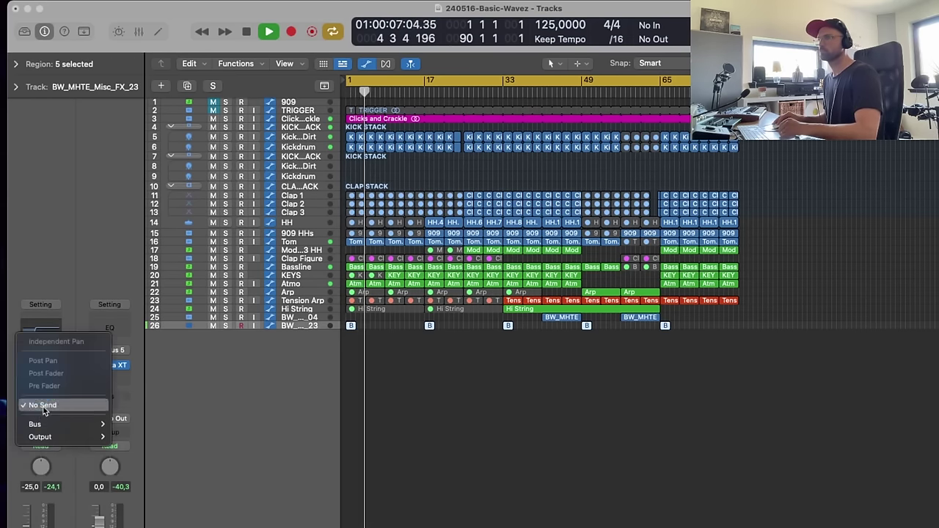
{"action": "mouse_move", "coordinate": [51, 424]}
{"action": "left_click", "coordinate": [165, 198]}
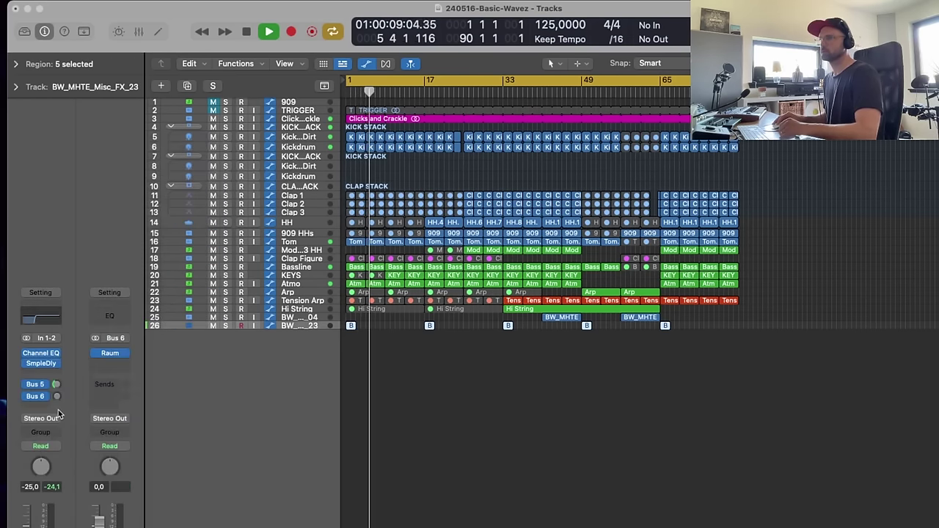
{"action": "left_click_drag", "start_coordinate": [59, 395], "coordinate": [57, 371]}
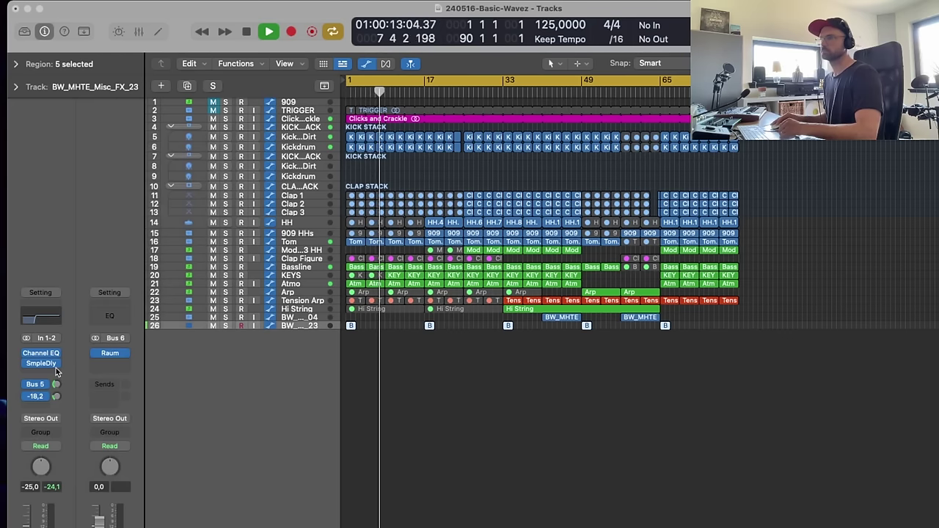
{"action": "left_click", "coordinate": [478, 421]}
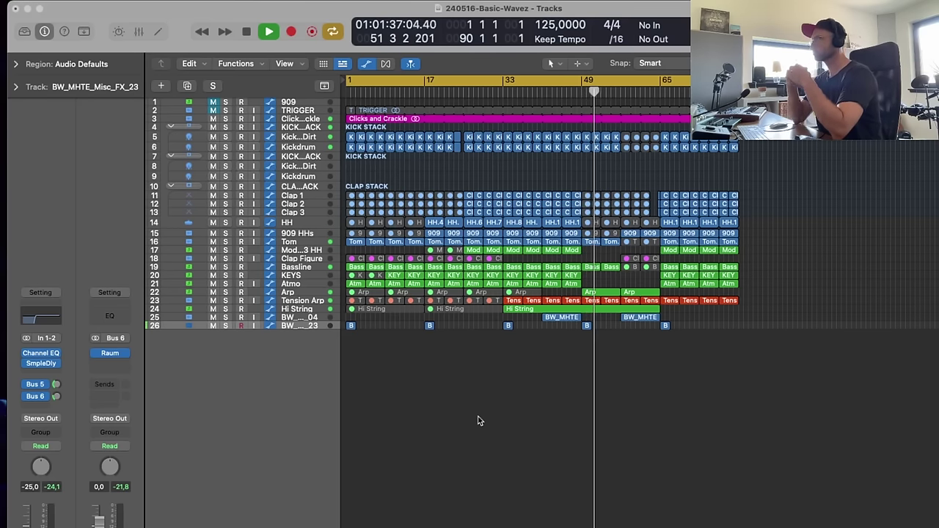
- Raise the Arp track's volume automation to -8.0 dB at bar 49 and -5.0 dB at bar 57, and hide the automation
{"action": "left_click", "coordinate": [306, 290]}
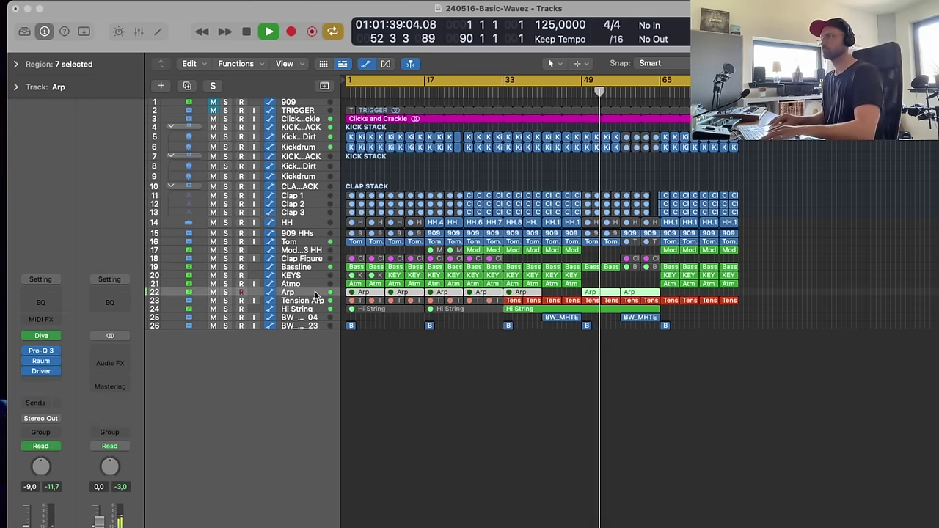
{"action": "key", "text": "super+Down"}
{"action": "key", "text": "super+Down"}
{"action": "key", "text": "super+Down"}
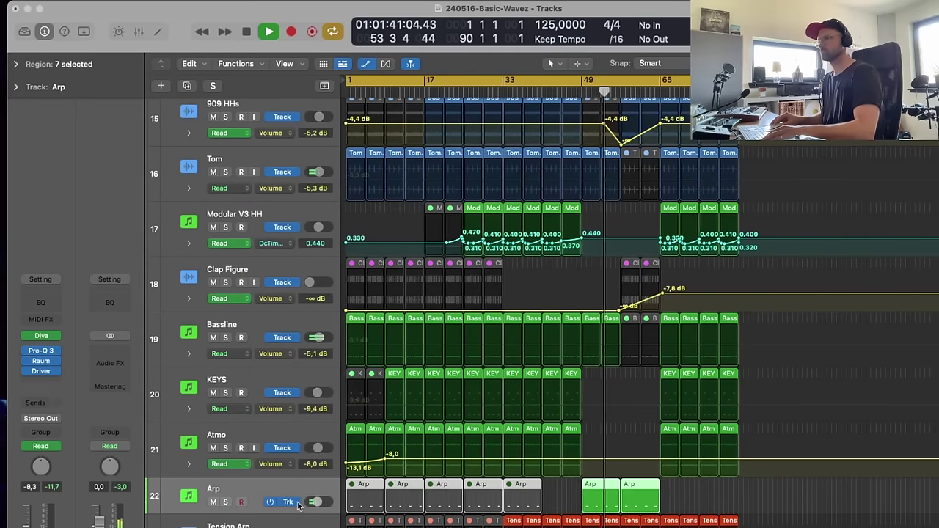
{"action": "key", "text": "super+Up"}
{"action": "key", "text": "super+Up"}
{"action": "key", "text": "super+Up"}
{"action": "key", "text": "super+Down"}
{"action": "key", "text": "super+Down"}
{"action": "key", "text": "super+Down"}
{"action": "scroll", "coordinate": [336, 518], "scroll_direction": "down", "scroll_amount": 3}
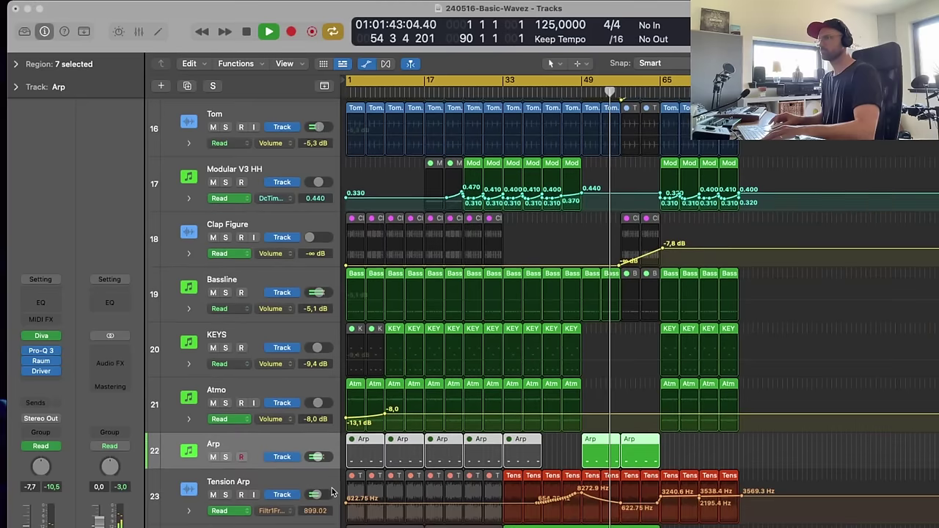
{"action": "left_click_drag", "start_coordinate": [328, 466], "coordinate": [329, 500]}
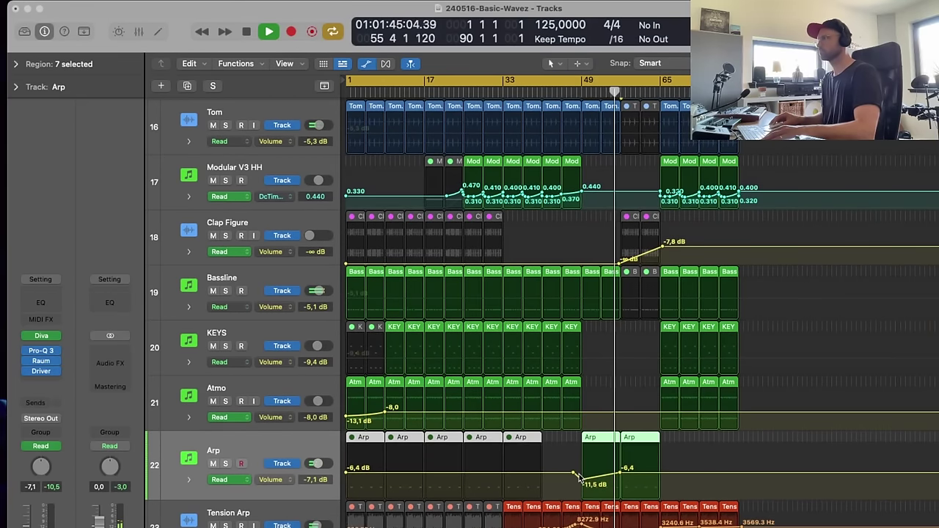
{"action": "left_click_drag", "start_coordinate": [582, 481], "coordinate": [620, 470]}
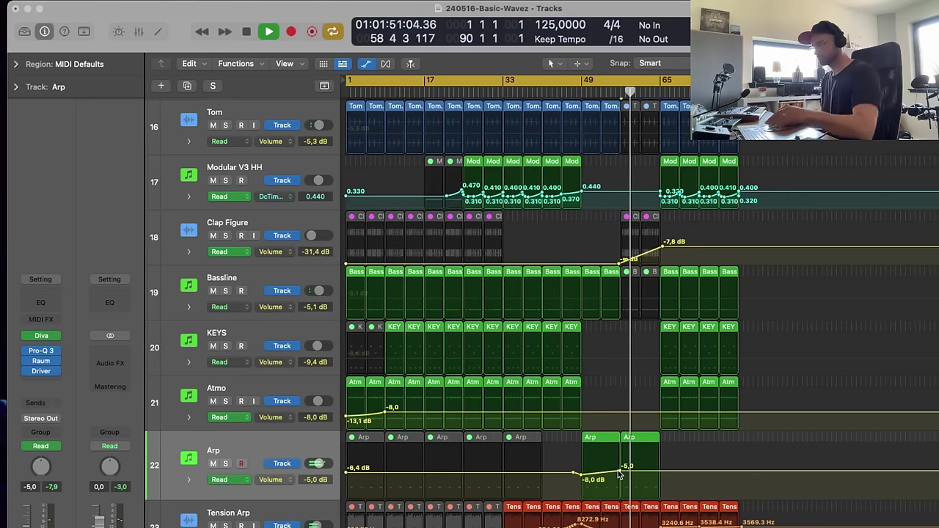
{"action": "scroll", "coordinate": [612, 458], "scroll_direction": "down", "scroll_amount": 2}
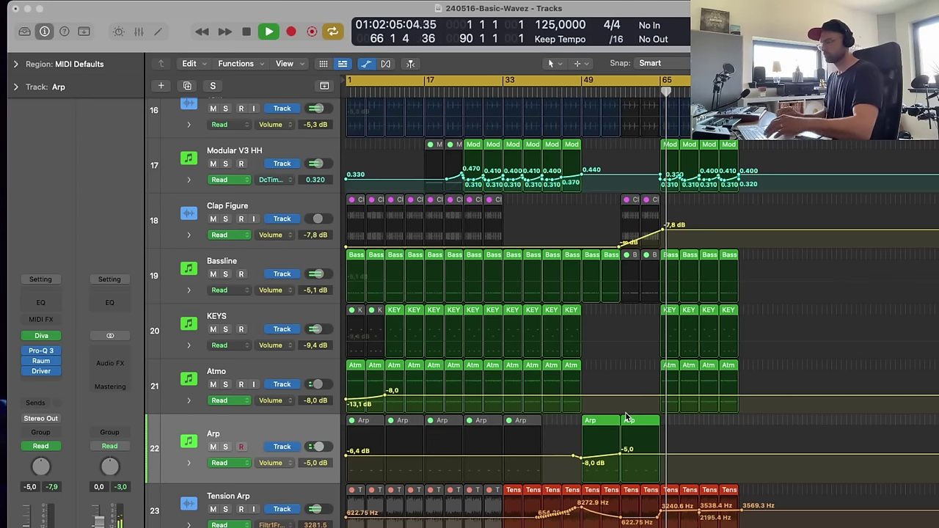
{"action": "key", "text": "a"}
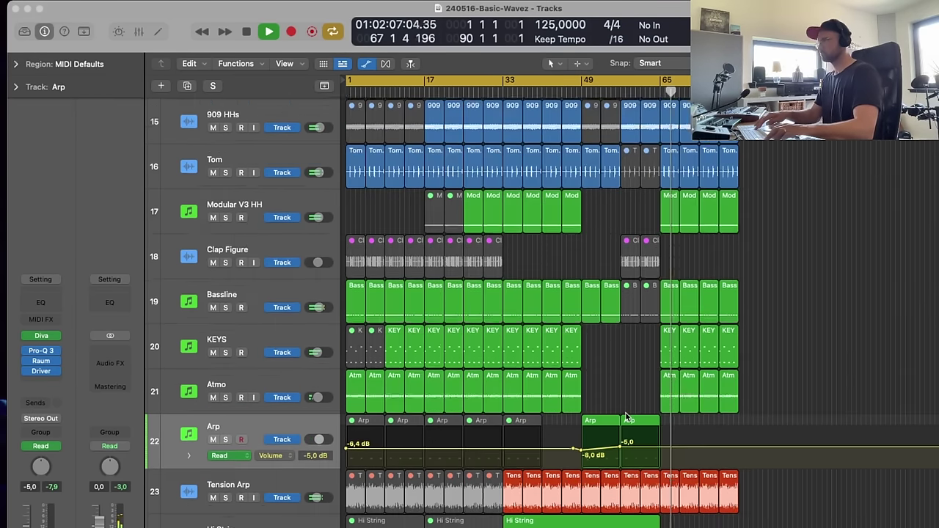
- Lower the point that ends CLAP STACK's Send 2 spike at the start of bar 65 to -∞ dB
{"action": "key", "text": "super+Right"}
{"action": "key", "text": "super+Right"}
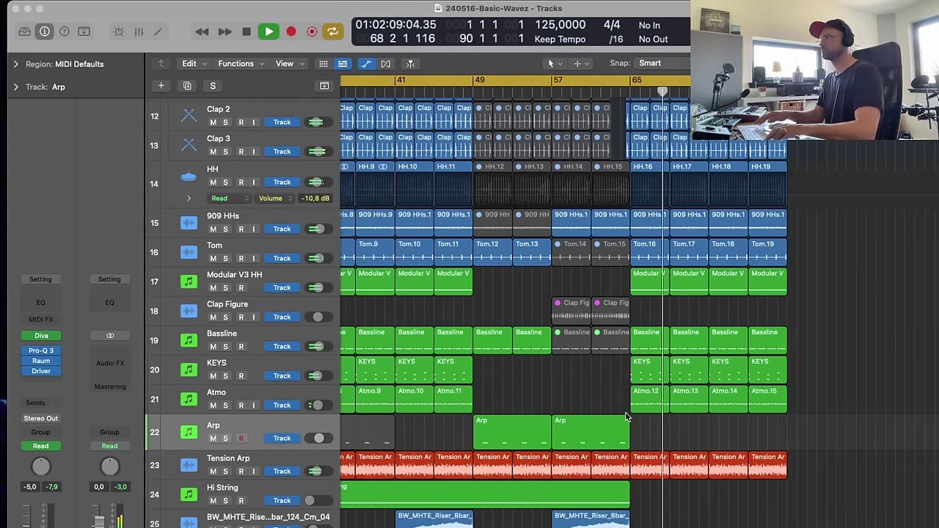
{"action": "key", "text": "super+Left"}
{"action": "key", "text": "super+Up"}
{"action": "key", "text": "super+Up"}
{"action": "key", "text": "super+Up"}
{"action": "key", "text": "super+Up"}
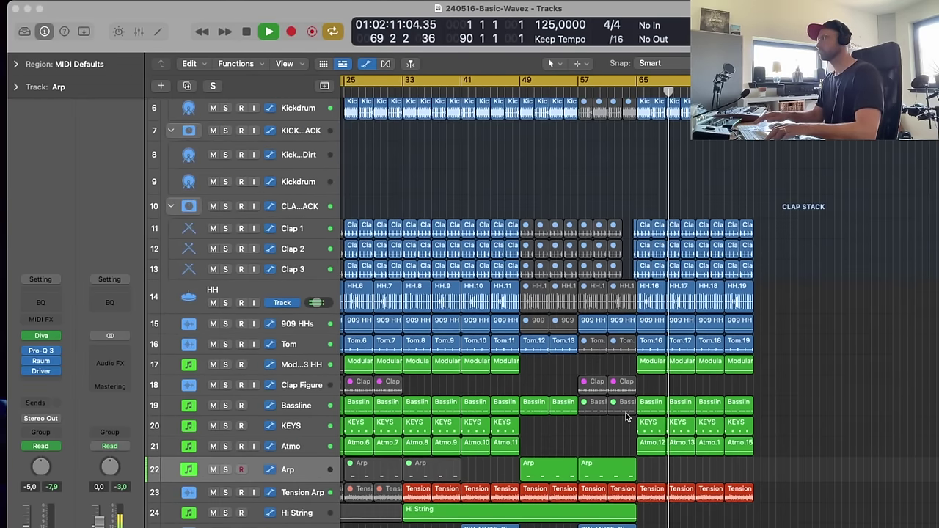
{"action": "key", "text": "super+Up"}
{"action": "key", "text": "super+Up"}
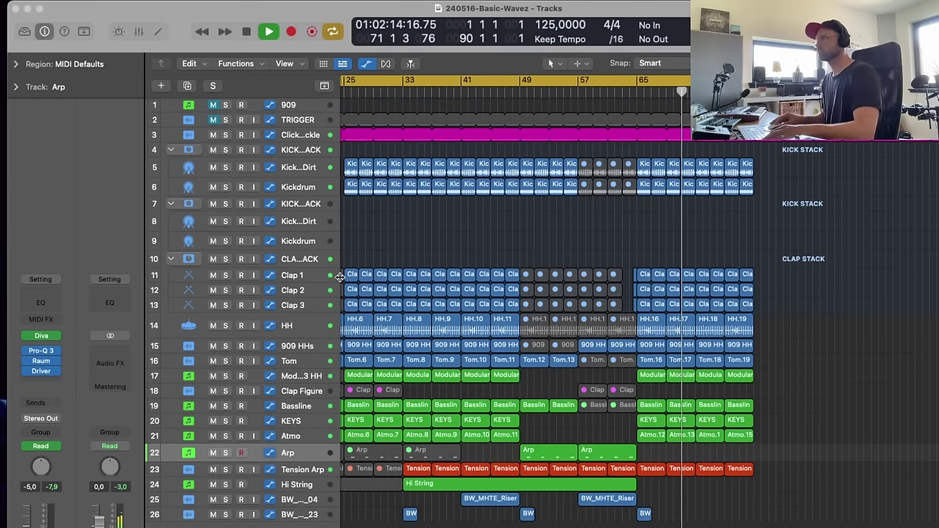
{"action": "left_click", "coordinate": [310, 258]}
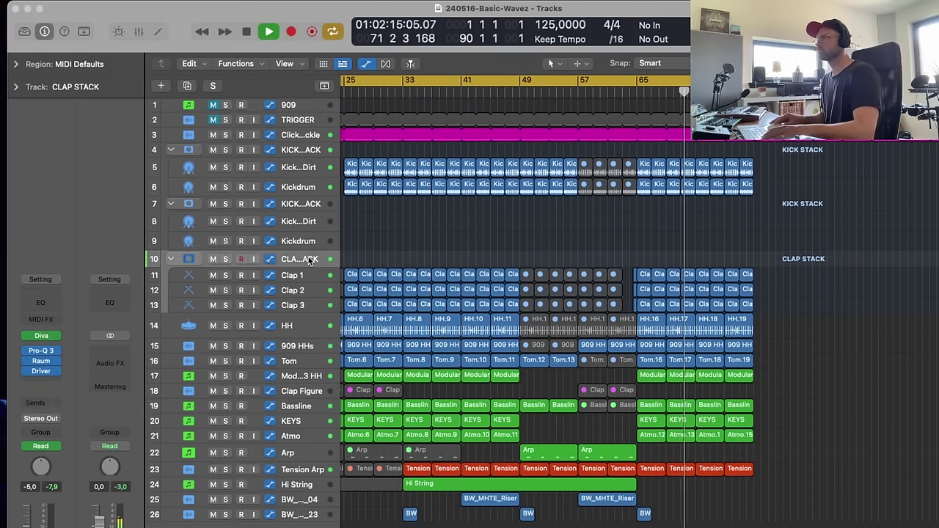
{"action": "key", "text": "super+Down"}
{"action": "key", "text": "super+Down"}
{"action": "key", "text": "super+Down"}
{"action": "key", "text": "super+Down"}
{"action": "left_click_drag", "start_coordinate": [774, 263], "coordinate": [650, 385]}
{"action": "left_click", "coordinate": [417, 382]}
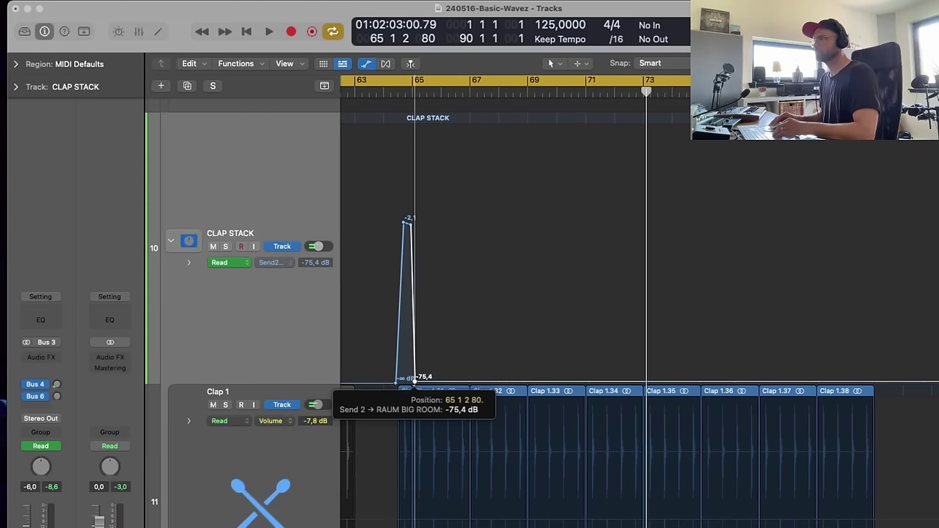
{"action": "left_click_drag", "start_coordinate": [415, 383], "coordinate": [414, 389]}
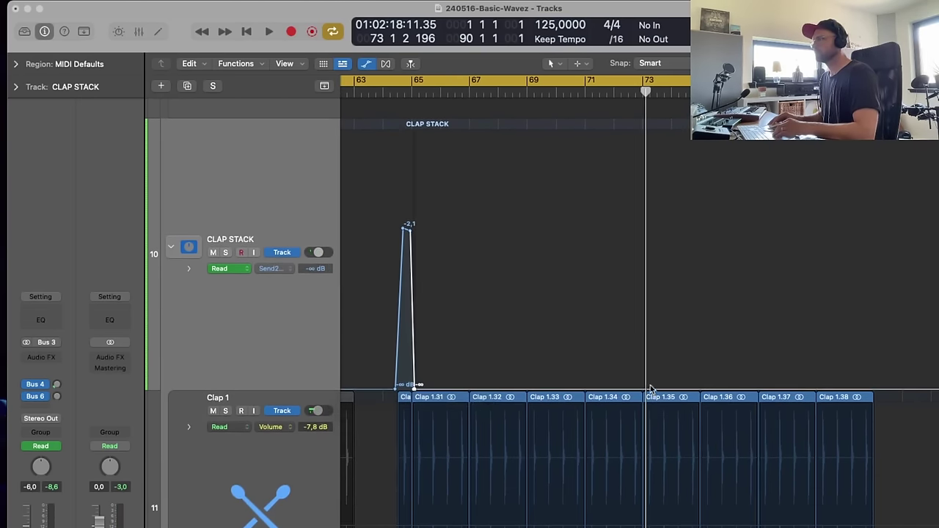
- Automate CLAP STACK's Send 2 to spike from -∞ to about -2.7 dB just before bar 73 and about -2.8 dB just before bar 81
{"action": "left_click_drag", "start_coordinate": [627, 389], "coordinate": [634, 239]}
{"action": "left_click_drag", "start_coordinate": [637, 281], "coordinate": [632, 242]}
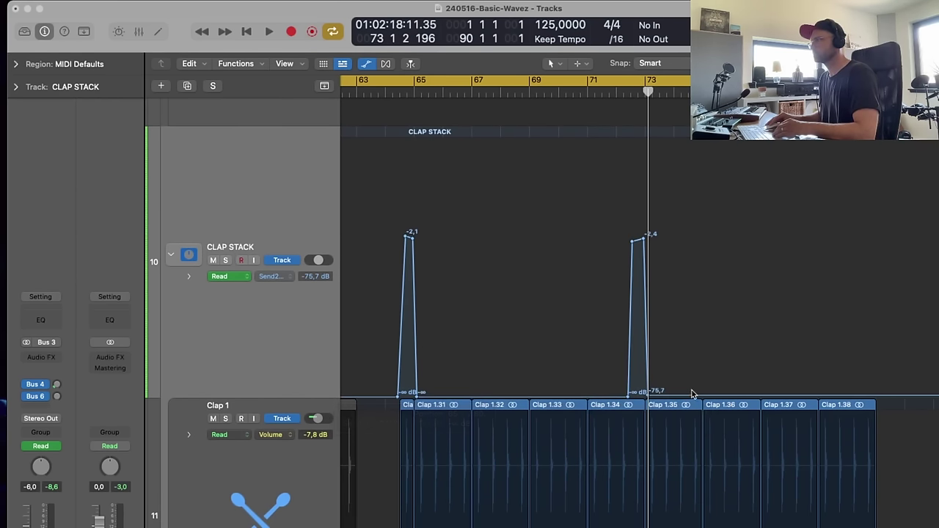
{"action": "left_click_drag", "start_coordinate": [649, 396], "coordinate": [650, 404]}
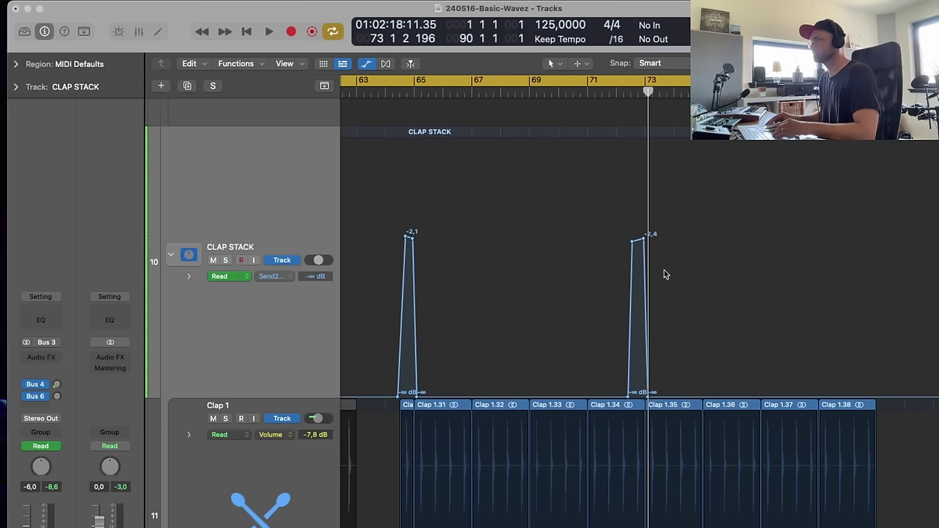
{"action": "left_click", "coordinate": [643, 239]}
{"action": "left_click_drag", "start_coordinate": [643, 239], "coordinate": [643, 241]}
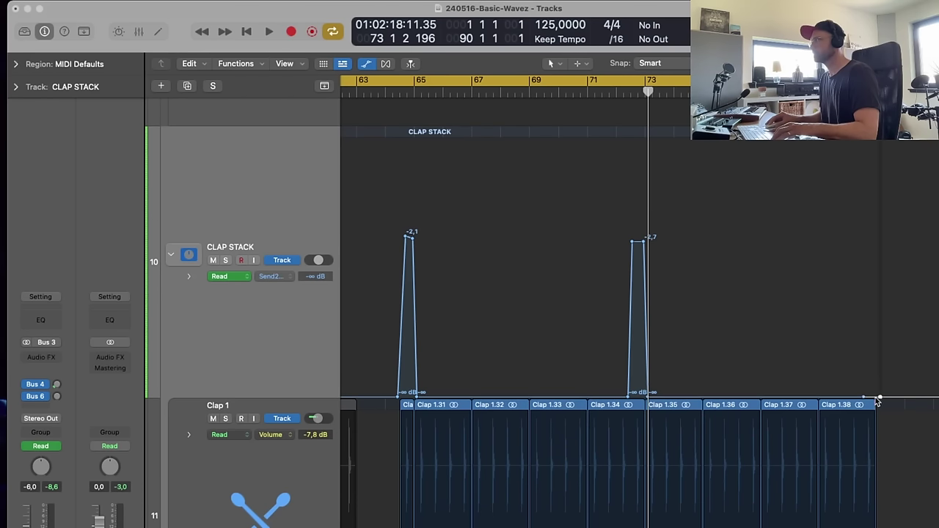
{"action": "left_click_drag", "start_coordinate": [869, 399], "coordinate": [871, 242]}
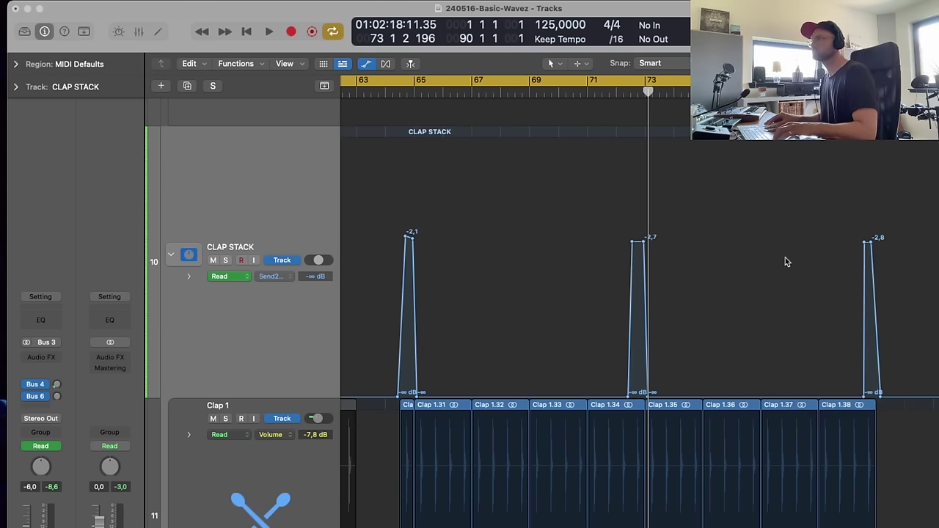
{"action": "key", "text": "z"}
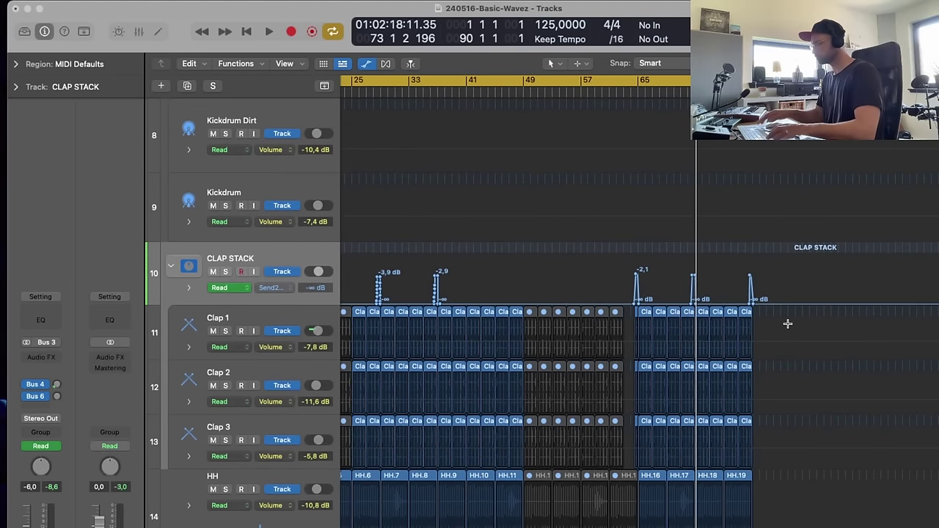
- Move the two muted Clap Figure regions from bar 57 to bar 41 together with their track automation
{"action": "key", "text": "a"}
{"action": "key", "text": "super+Up"}
{"action": "key", "text": "super+Up"}
{"action": "key", "text": "super+Up"}
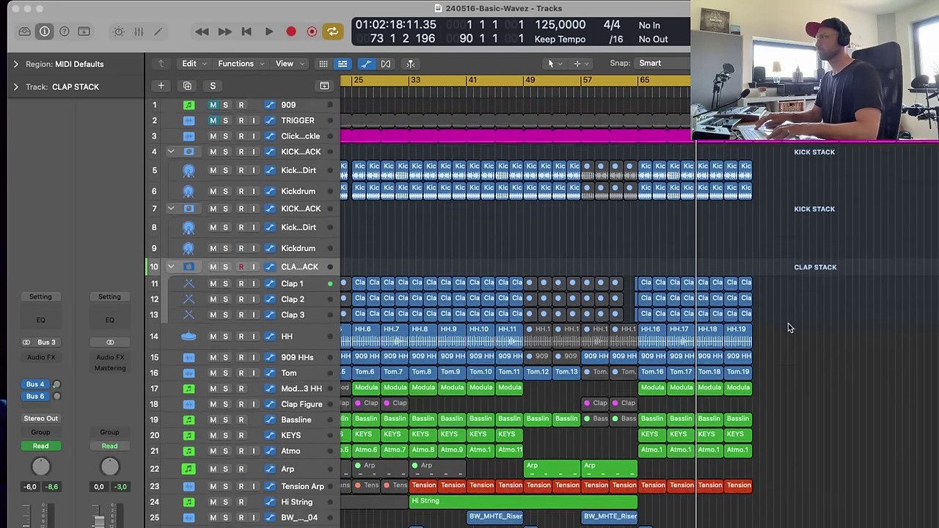
{"action": "key", "text": "super+Left"}
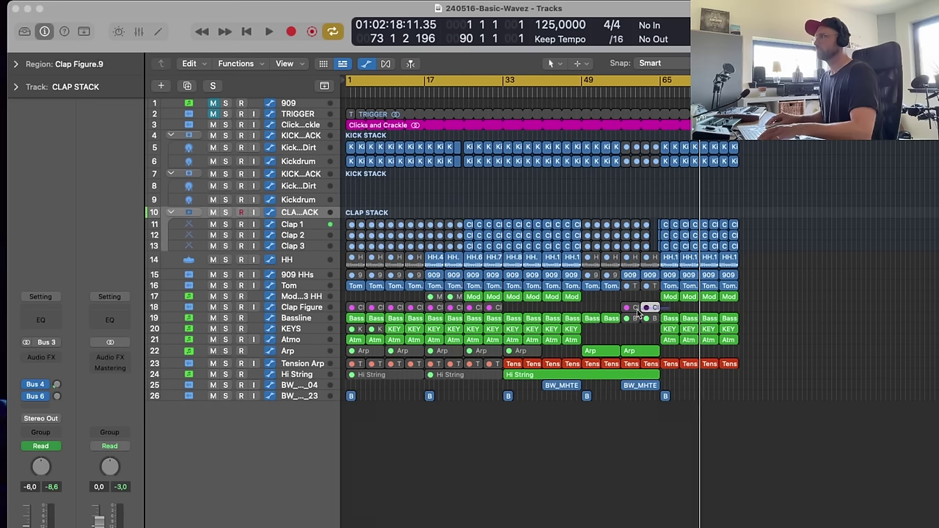
{"action": "left_click_drag", "start_coordinate": [631, 311], "coordinate": [560, 311]}
{"action": "left_click_drag", "start_coordinate": [548, 310], "coordinate": [582, 312]}
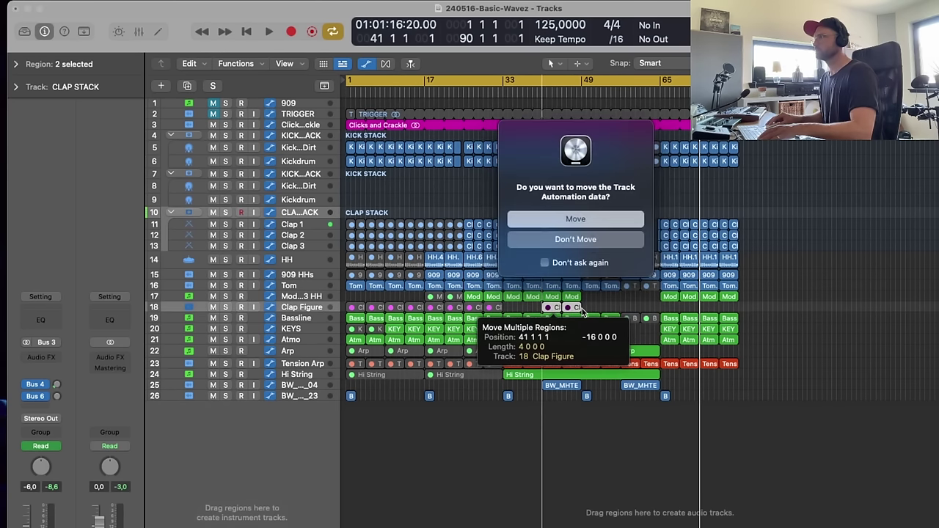
{"action": "left_click", "coordinate": [577, 219]}
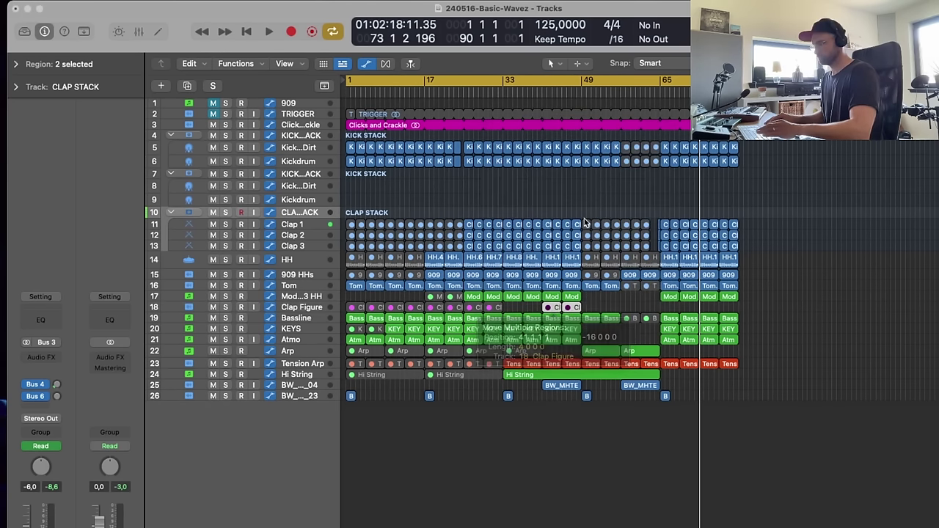
- Unmute the two moved Clap Figure regions and start their volume fade-in from -∞ dB at about bar 39
{"action": "left_click", "coordinate": [302, 309]}
{"action": "key", "text": "super+Down"}
{"action": "key", "text": "super+Down"}
{"action": "key", "text": "super+Down"}
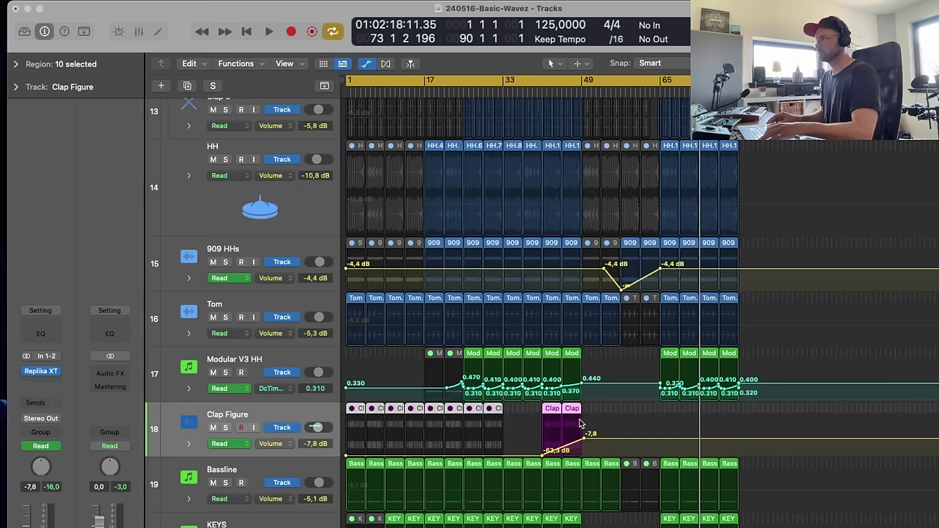
{"action": "left_click_drag", "start_coordinate": [544, 457], "coordinate": [493, 459]}
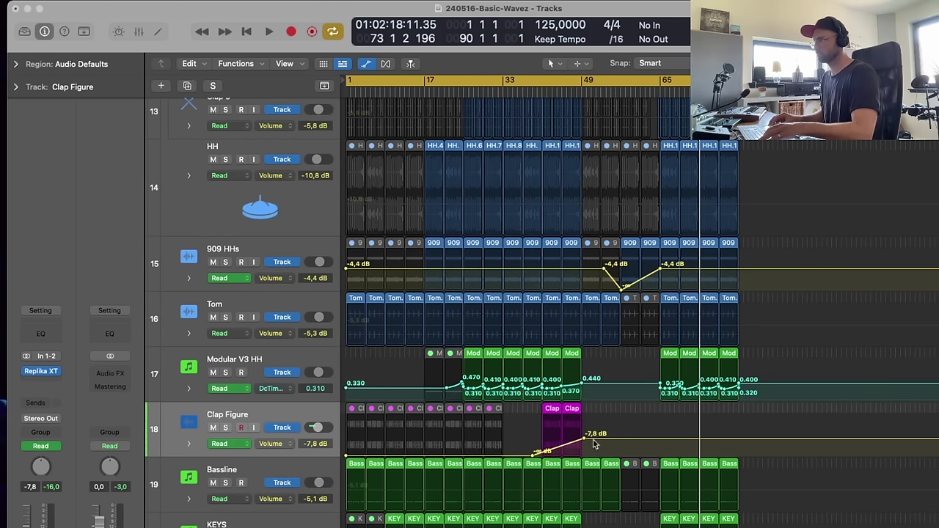
- End Clap Figure's volume fade-in at -7.8 dB at the start of bar 49 and set the track's automation mode to Latch
{"action": "left_click", "coordinate": [585, 443]}
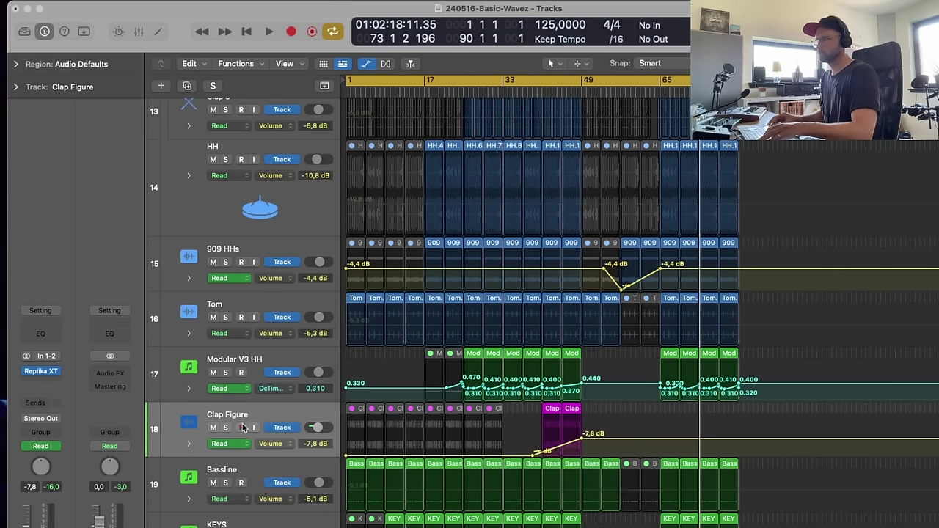
{"action": "left_click", "coordinate": [42, 446]}
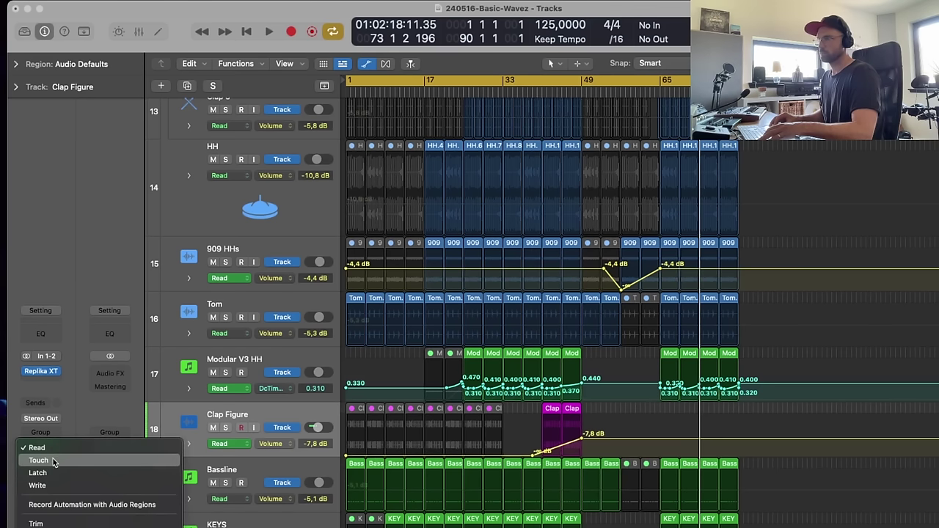
{"action": "left_click", "coordinate": [54, 474]}
- Record Clap Figure's Replika XT Mix rising from 0% to about 47% wet between bars 41 and 49, dropping to 0% at about bar 50
{"action": "left_click", "coordinate": [42, 373]}
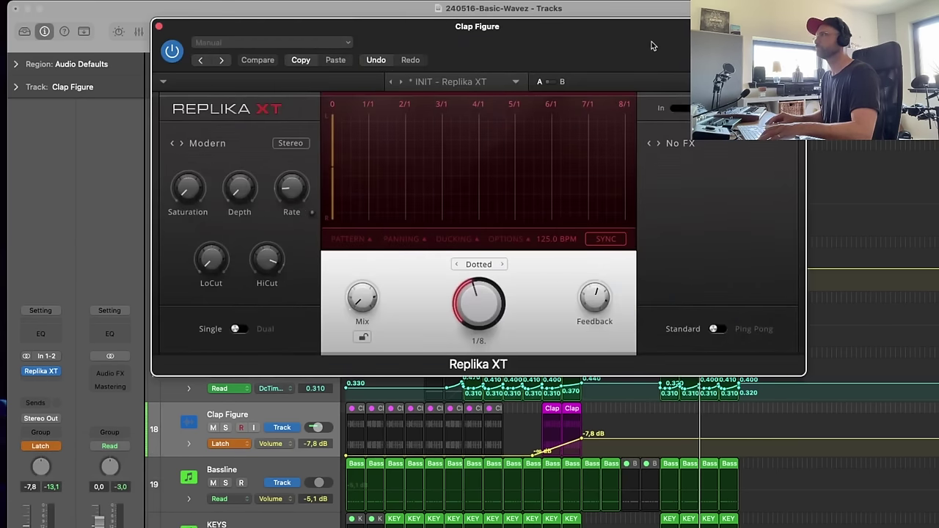
{"action": "left_click_drag", "start_coordinate": [652, 45], "coordinate": [318, 29]}
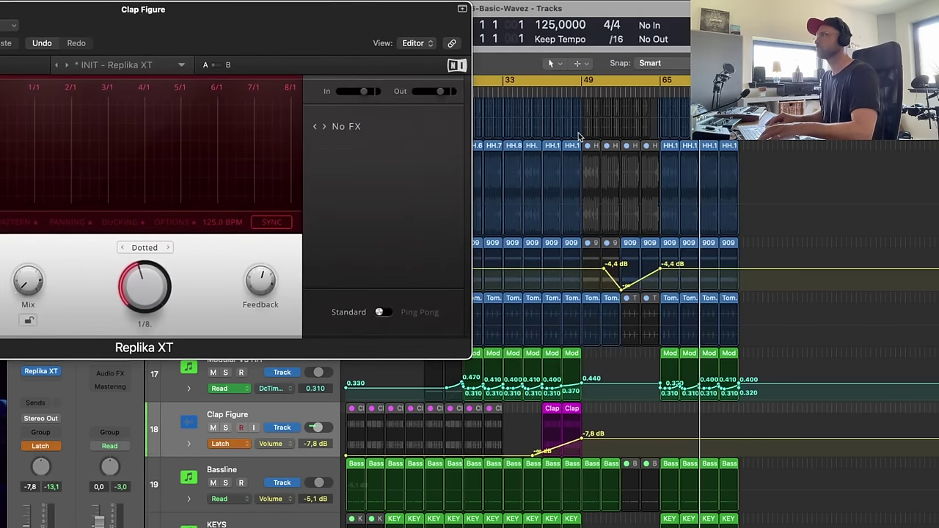
{"action": "left_click", "coordinate": [535, 84]}
{"action": "double_click", "coordinate": [538, 92]}
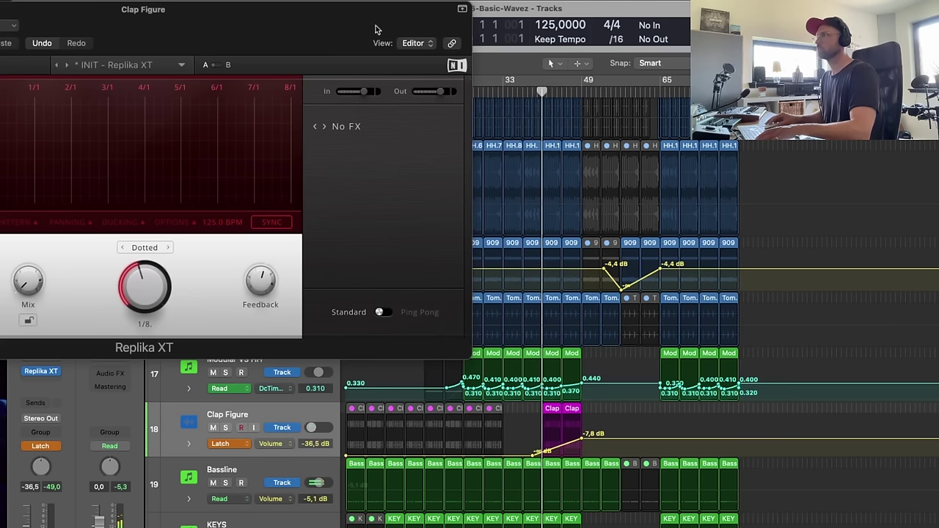
{"action": "left_click_drag", "start_coordinate": [377, 30], "coordinate": [510, 29]}
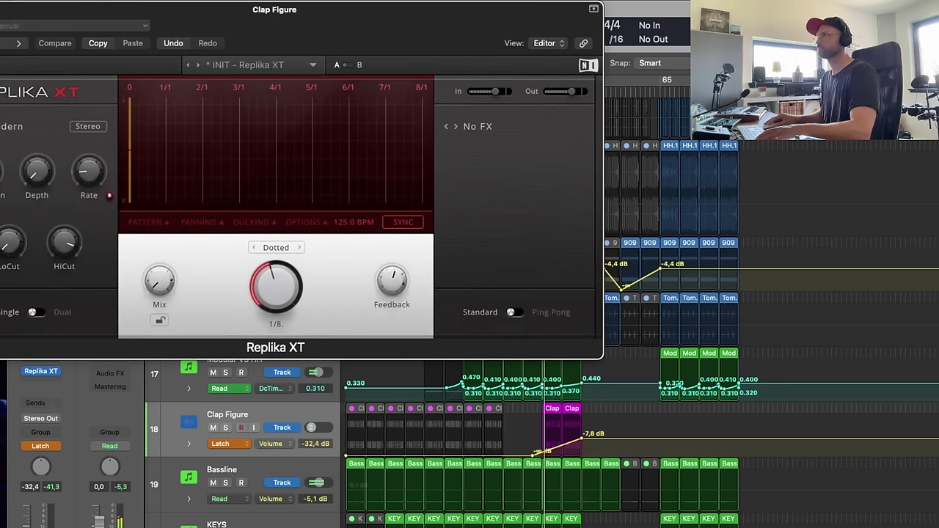
{"action": "left_click", "coordinate": [158, 290]}
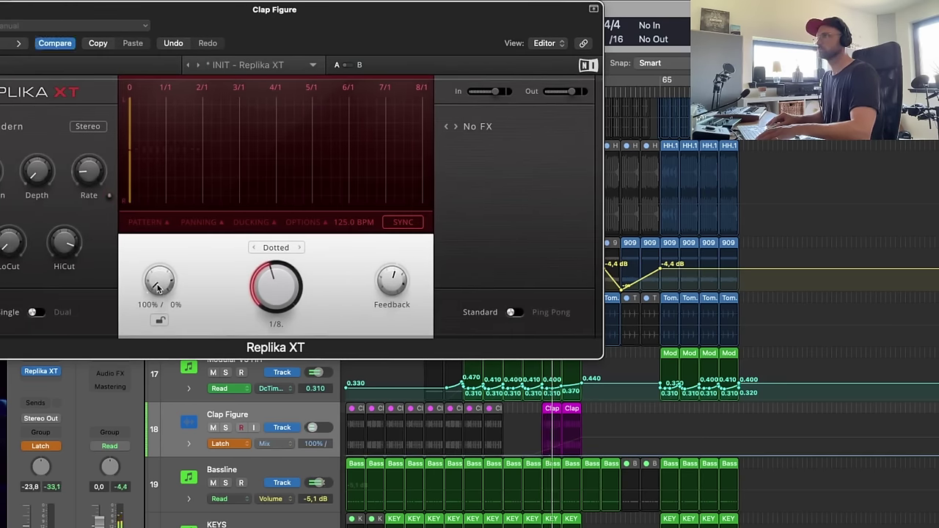
{"action": "left_click_drag", "start_coordinate": [157, 273], "coordinate": [171, 248]}
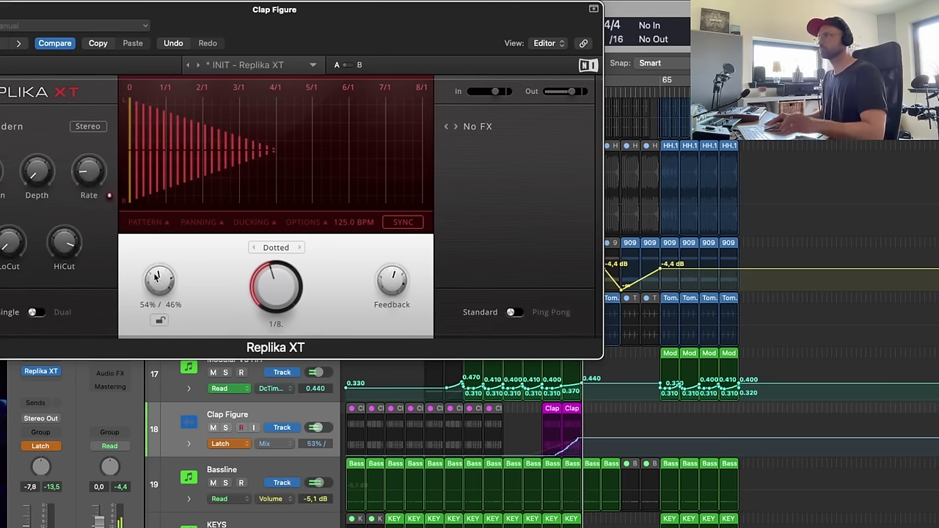
{"action": "left_click_drag", "start_coordinate": [155, 277], "coordinate": [157, 274]}
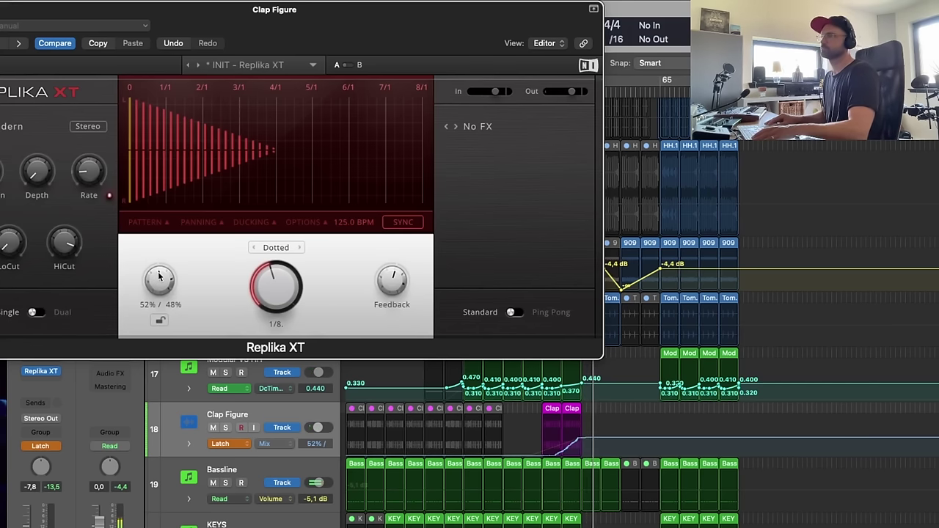
{"action": "left_click_drag", "start_coordinate": [159, 275], "coordinate": [267, 93]}
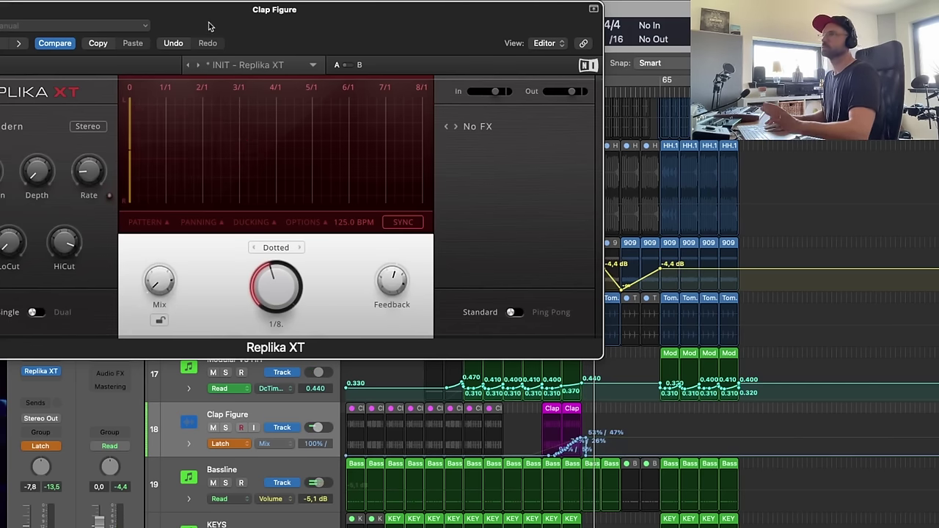
- Close the Replika XT window and return Clap Figure's automation mode to Read
{"action": "left_click_drag", "start_coordinate": [208, 27], "coordinate": [434, 27]}
{"action": "left_click", "coordinate": [183, 9]}
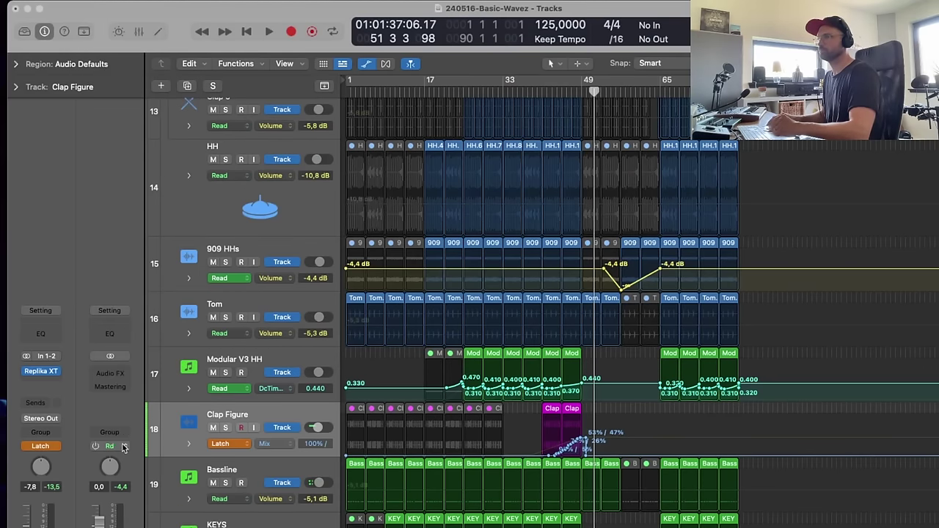
{"action": "left_click", "coordinate": [44, 448]}
{"action": "left_click", "coordinate": [52, 424]}
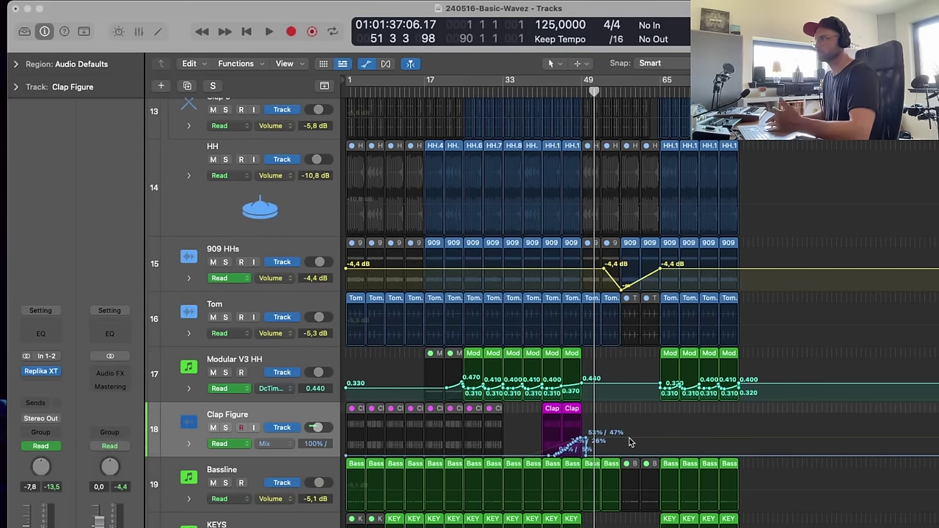
- Reshape the end of Clap Figure's Mix automation into a ramp falling from 47% wet at about bar 50 to 0% at bar 53
{"action": "key", "text": "z"}
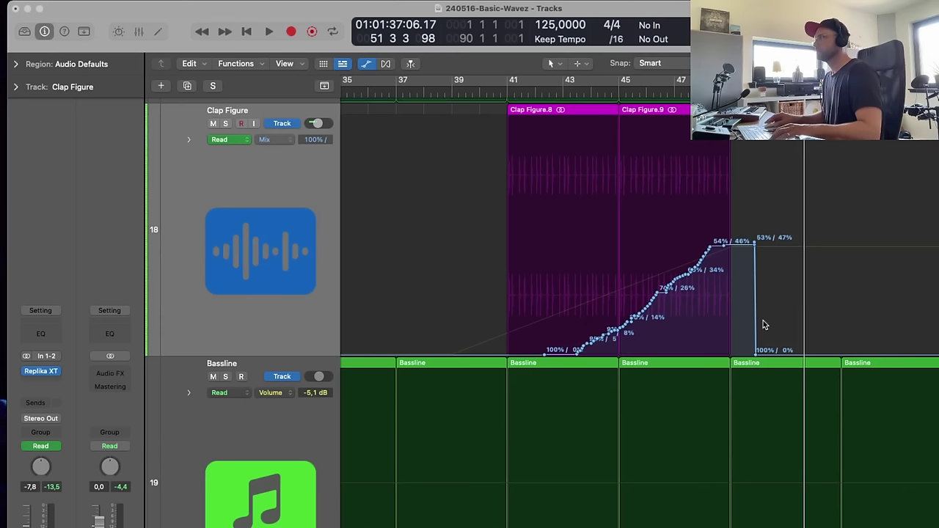
{"action": "left_click_drag", "start_coordinate": [755, 358], "coordinate": [842, 354]}
{"action": "left_click_drag", "start_coordinate": [752, 250], "coordinate": [765, 248]}
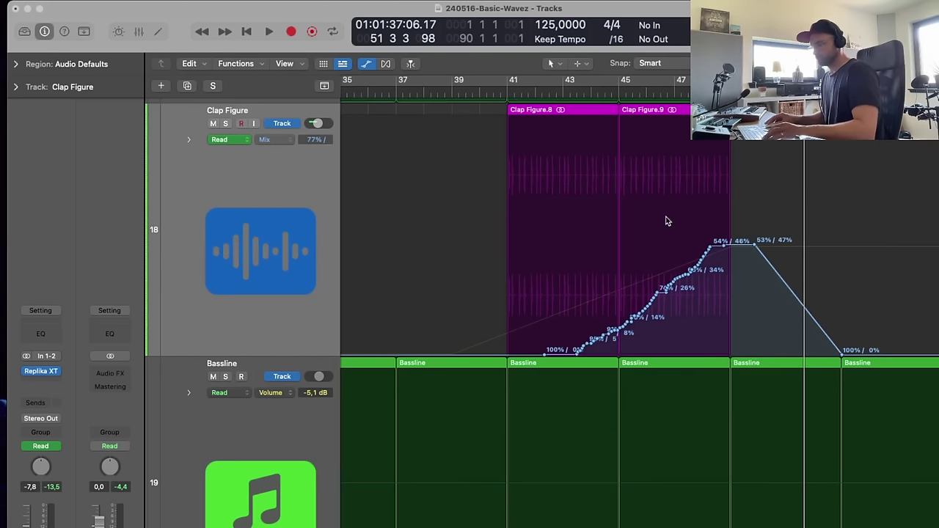
- Hide the automation and play the arrangement from about bar 41 to check Clap Figure's fade-in and delay
{"action": "key", "text": "a"}
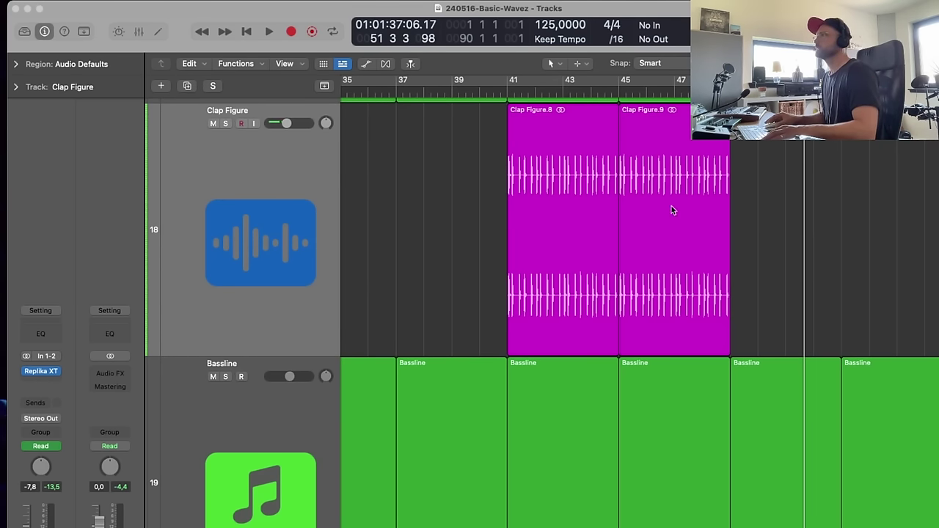
{"action": "key", "text": "super+Up"}
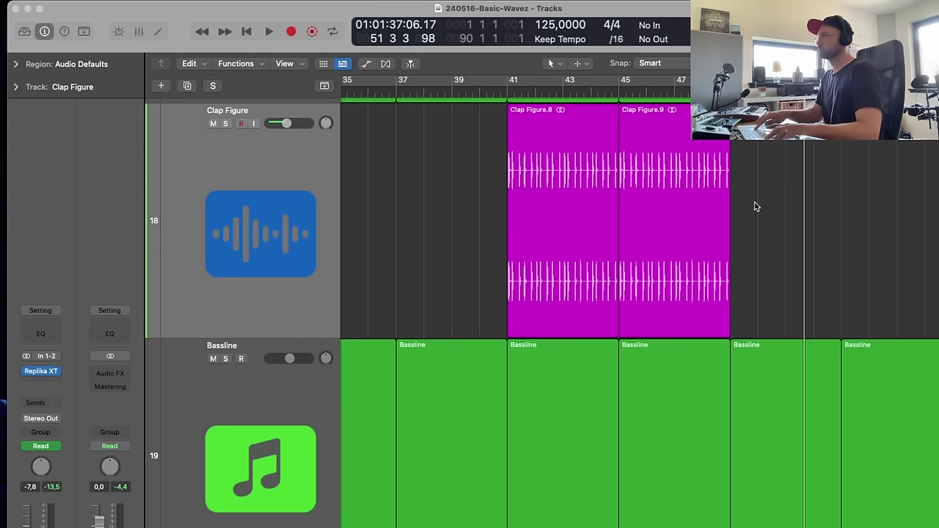
{"action": "key", "text": "super+Up"}
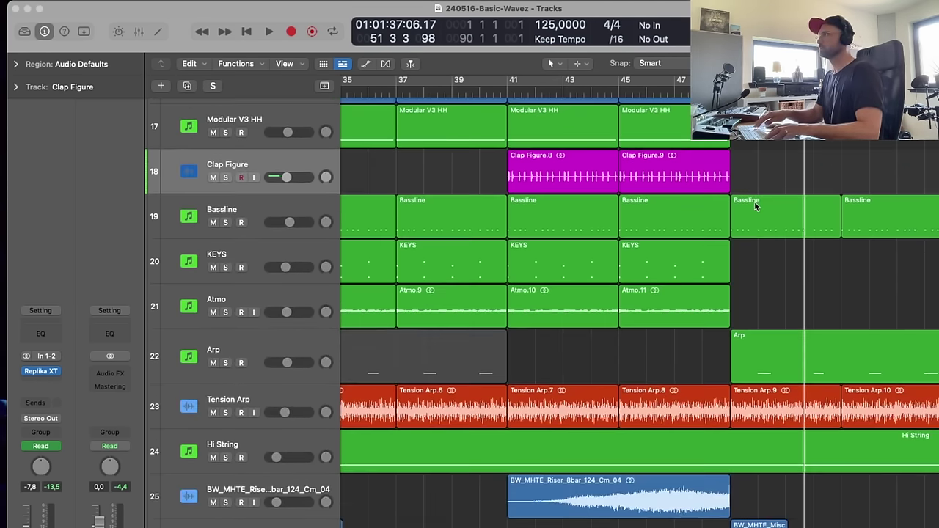
{"action": "key", "text": "super+Left"}
{"action": "key", "text": "super+Up"}
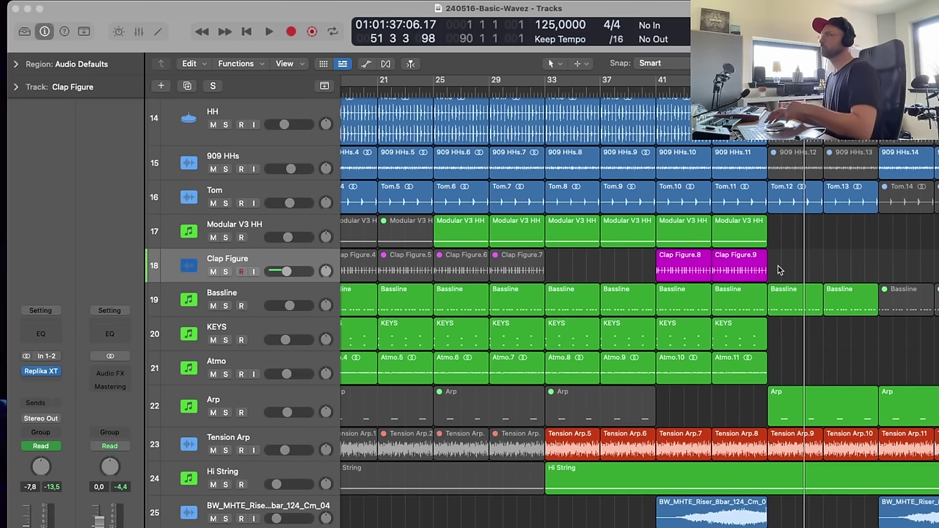
{"action": "left_click", "coordinate": [290, 261]}
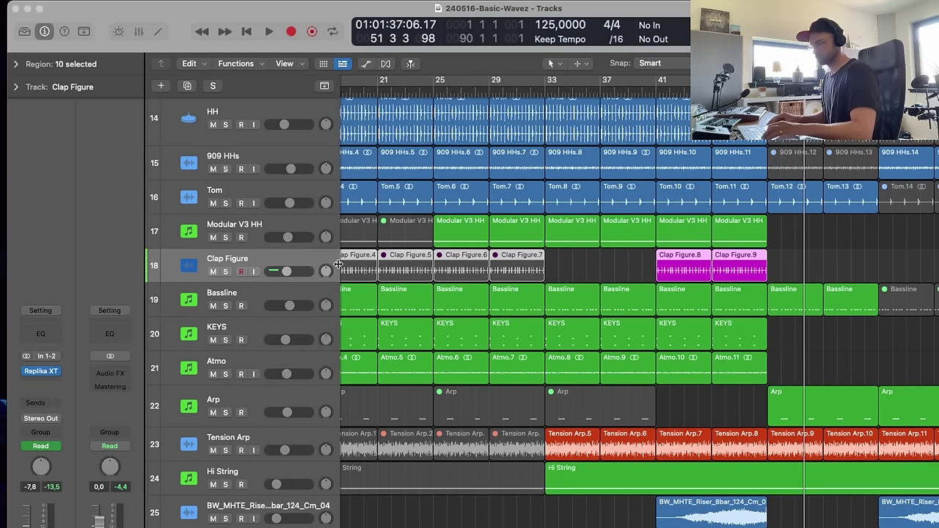
{"action": "left_click", "coordinate": [646, 261]}
{"action": "key", "text": "space"}
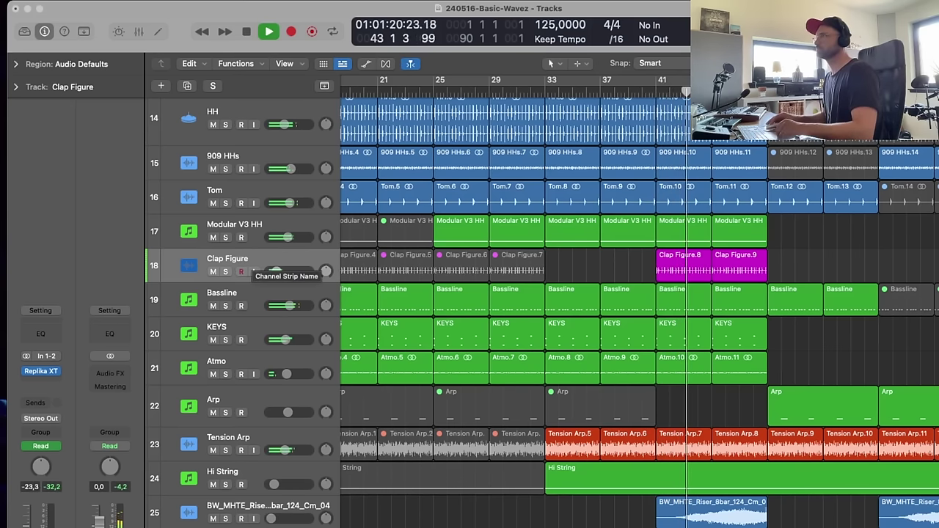
- Save the project
{"action": "scroll", "coordinate": [780, 382], "scroll_direction": "right", "scroll_amount": 4}
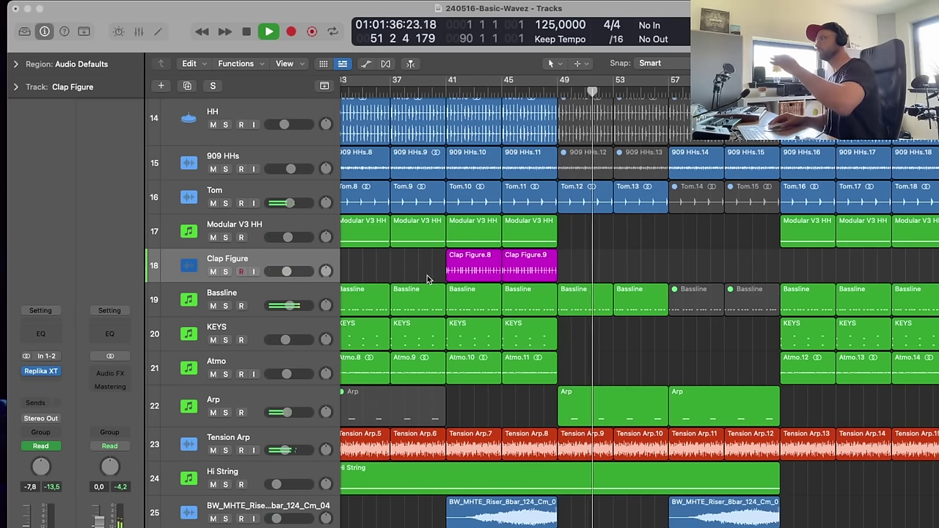
{"action": "scroll", "coordinate": [427, 275], "scroll_direction": "left", "scroll_amount": 2}
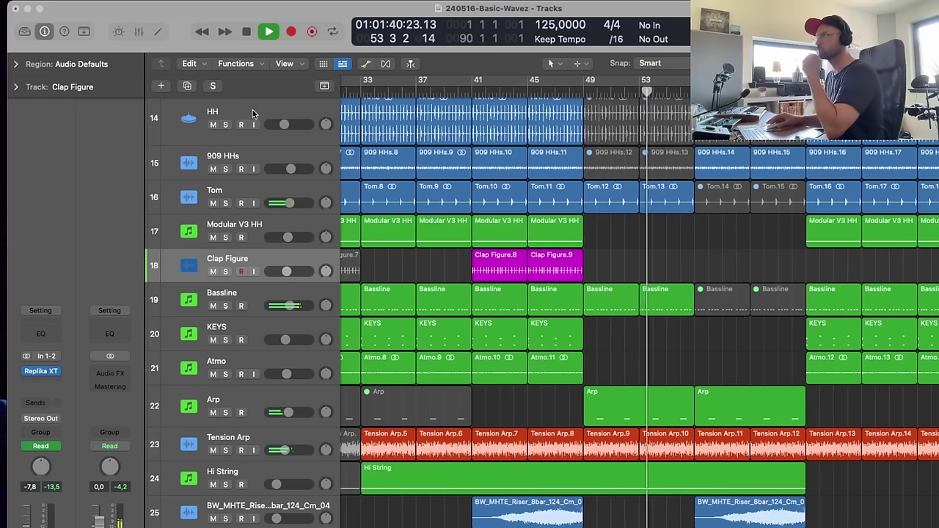
{"action": "left_click", "coordinate": [77, 1]}
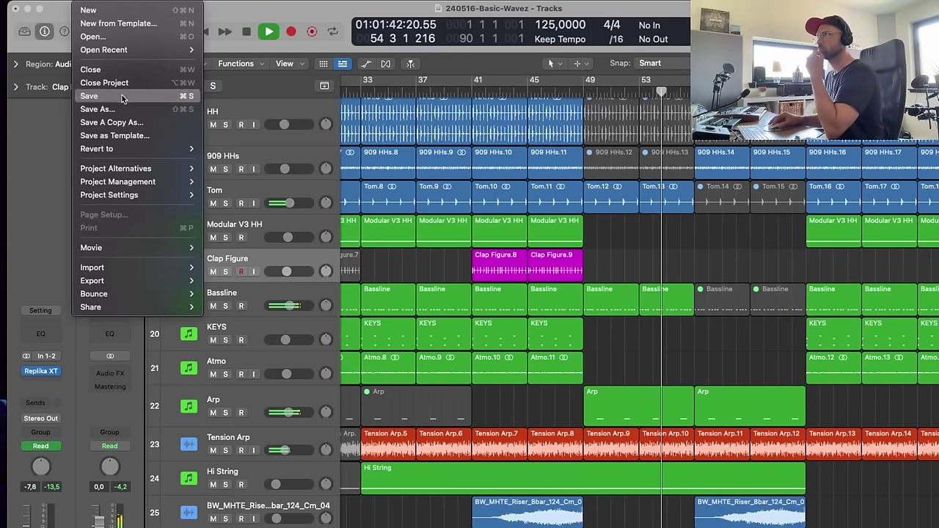
{"action": "left_click", "coordinate": [120, 94]}
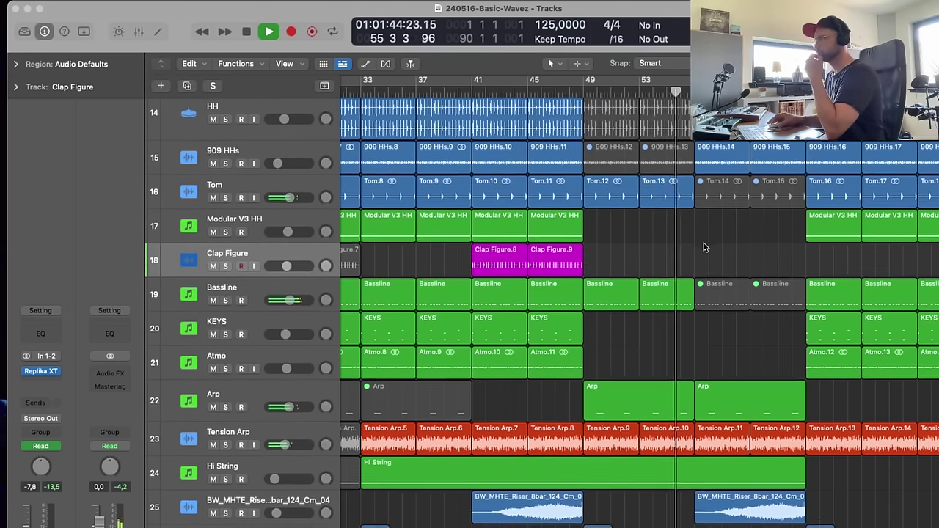
- Check KICK STACK's volume automation and the muted kick regions between bars 57 and 65
{"action": "key", "text": "a"}
{"action": "scroll", "coordinate": [703, 243], "scroll_direction": "up", "scroll_amount": 15}
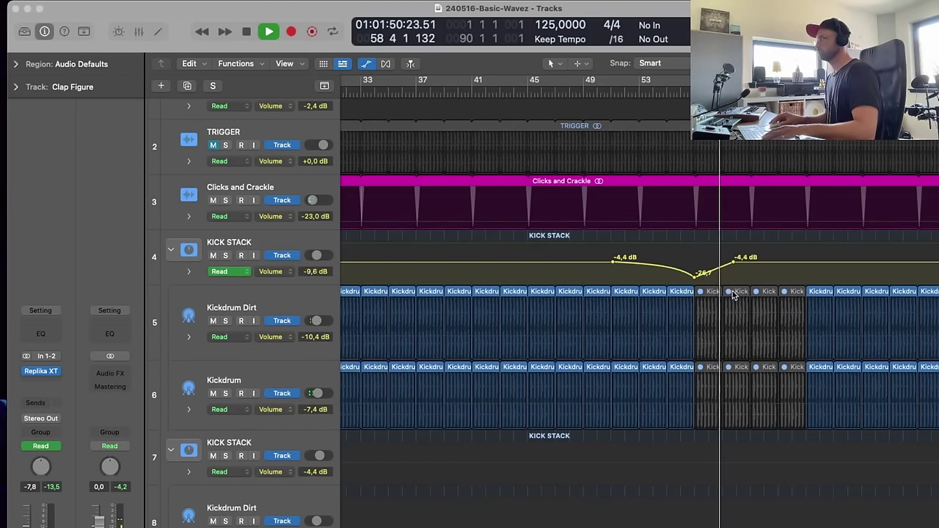
{"action": "key", "text": "a"}
{"action": "scroll", "coordinate": [731, 299], "scroll_direction": "down", "scroll_amount": 10}
{"action": "scroll", "coordinate": [731, 299], "scroll_direction": "up", "scroll_amount": 10}
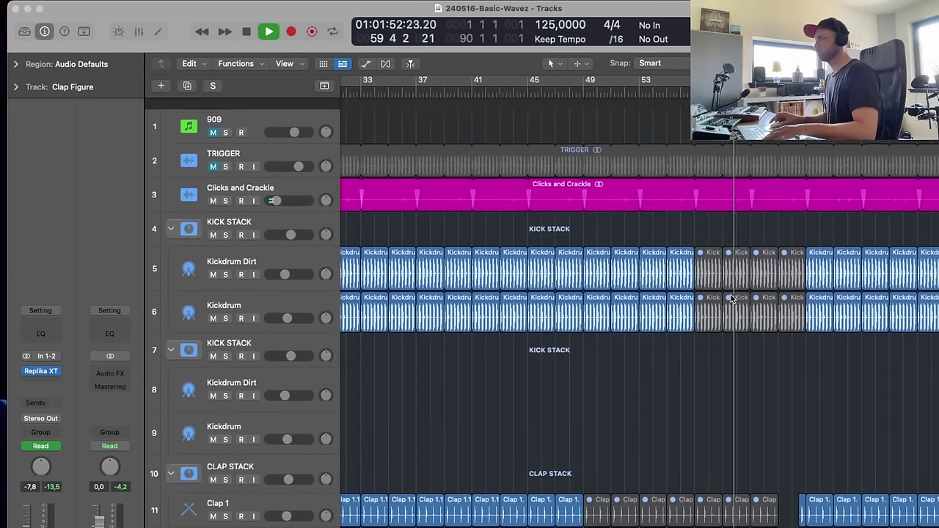
{"action": "left_click", "coordinate": [286, 212]}
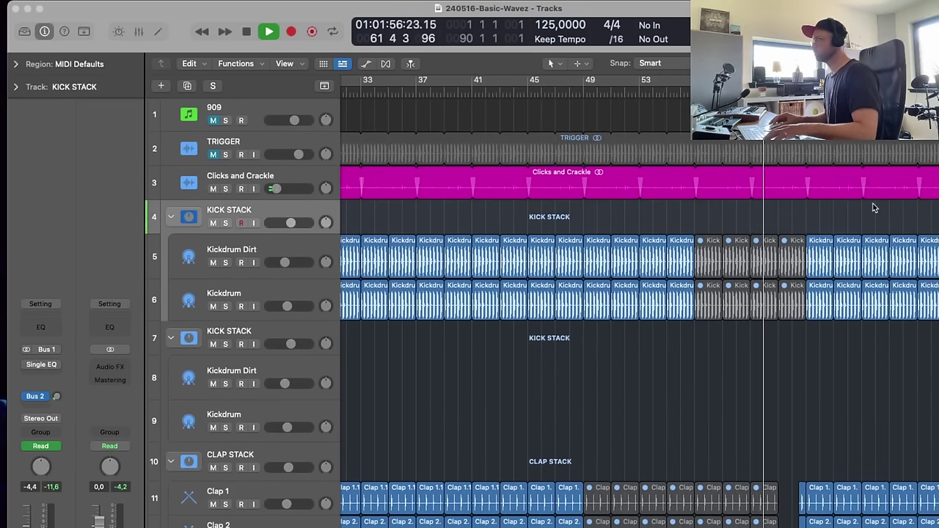
- Unmute the Bassline region at bar 61 and shorten its end to about half a bar before bar 65
{"action": "scroll", "coordinate": [807, 308], "scroll_direction": "down", "scroll_amount": 12}
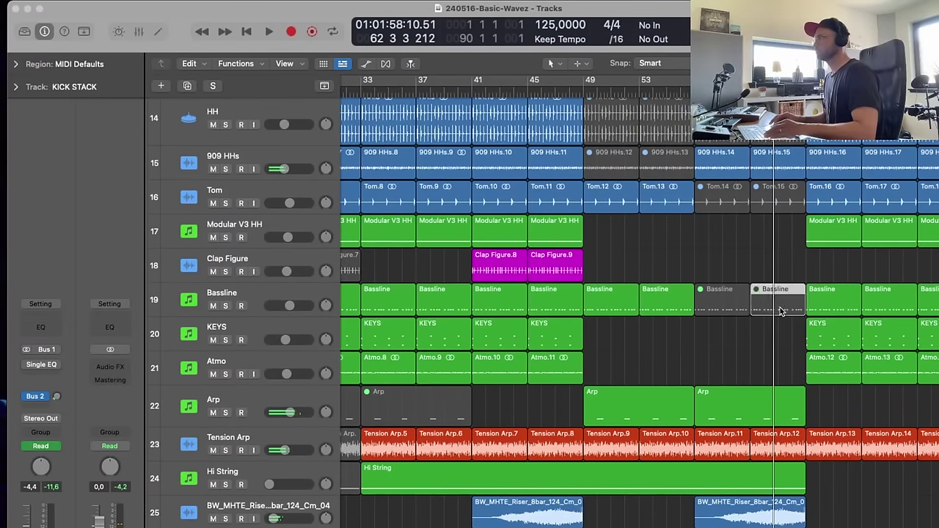
{"action": "key", "text": "ctrl+m"}
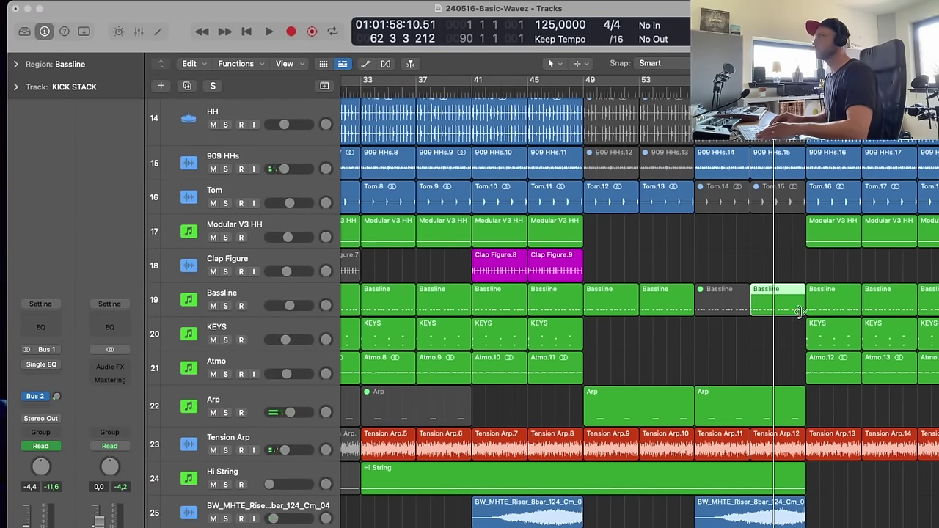
{"action": "left_click_drag", "start_coordinate": [799, 311], "coordinate": [790, 309]}
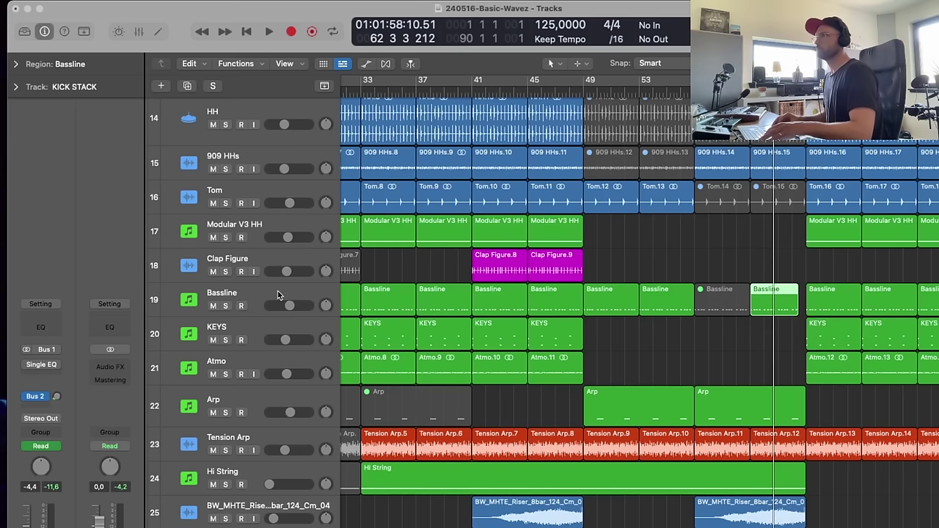
- Select the Bassline track, set the cycle range from bar 55 to bar 73 and place the playhead just before bar 57
{"action": "left_click", "coordinate": [277, 295]}
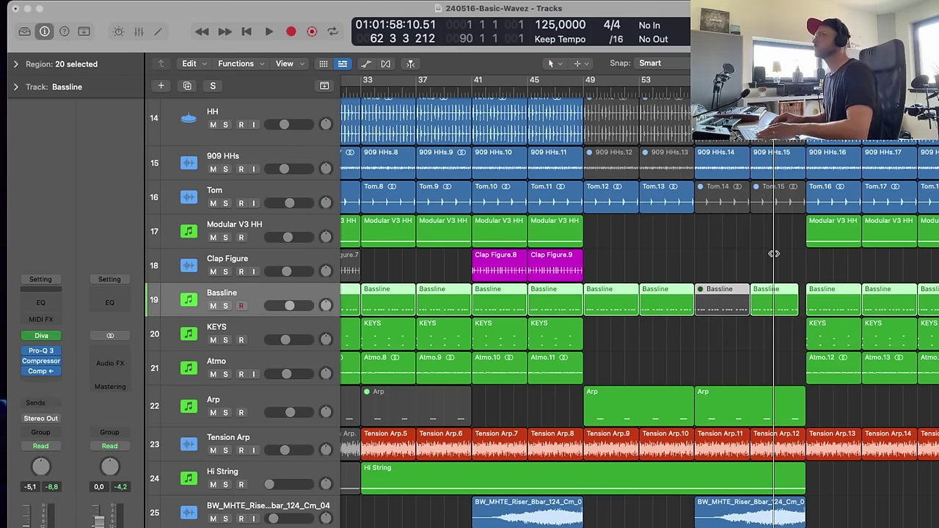
{"action": "left_click_drag", "start_coordinate": [695, 80], "coordinate": [862, 80]}
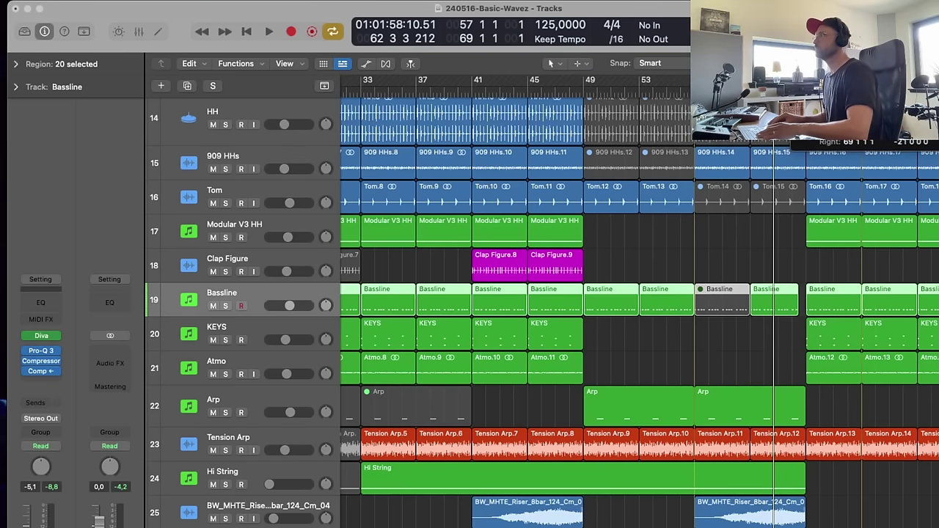
{"action": "left_click", "coordinate": [693, 92]}
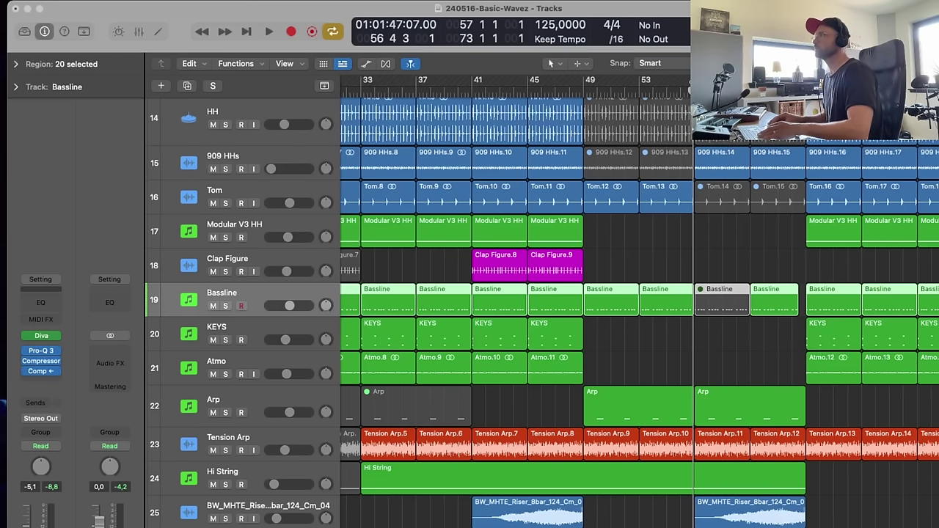
{"action": "left_click_drag", "start_coordinate": [694, 81], "coordinate": [666, 81]}
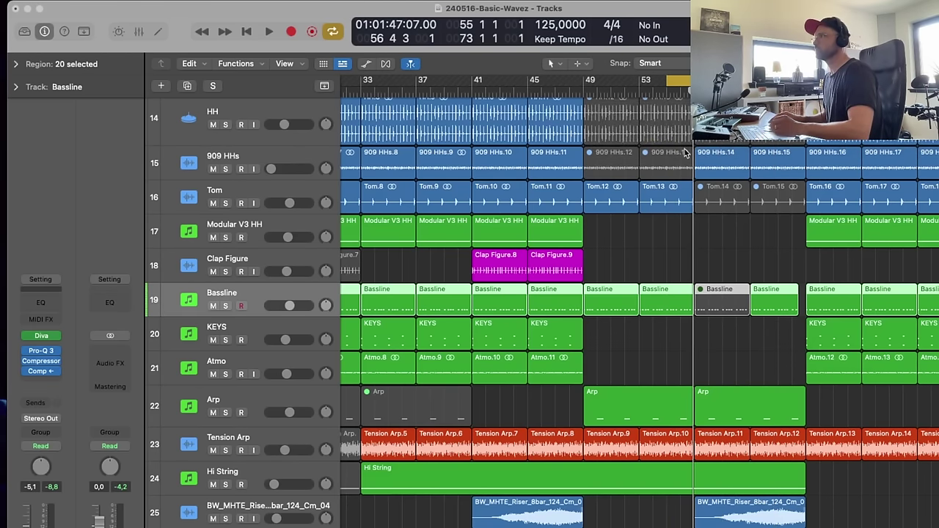
{"action": "left_click", "coordinate": [686, 247]}
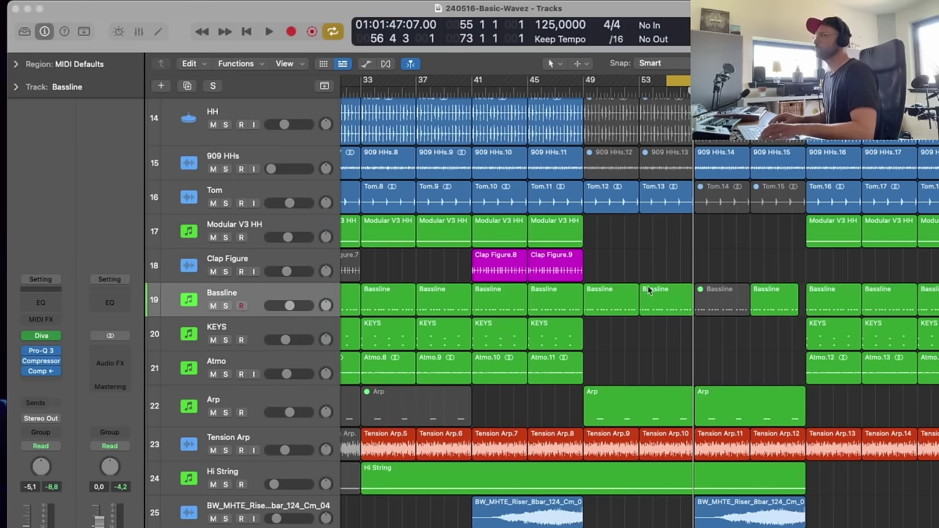
- Draw a dip in the Bassline's volume automation to about -20.9 dB just before bar 61, rising back to -5.1 dB shortly before bar 65
{"action": "key", "text": "space"}
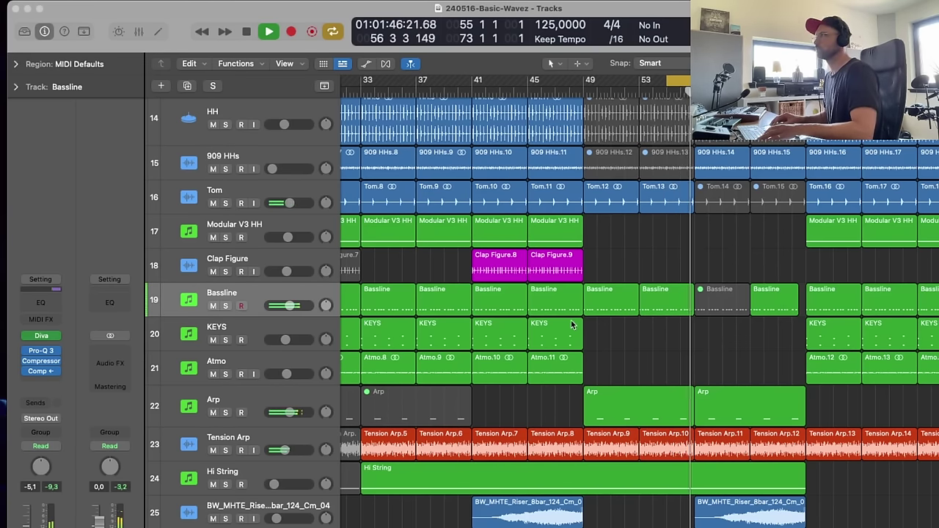
{"action": "key", "text": "a"}
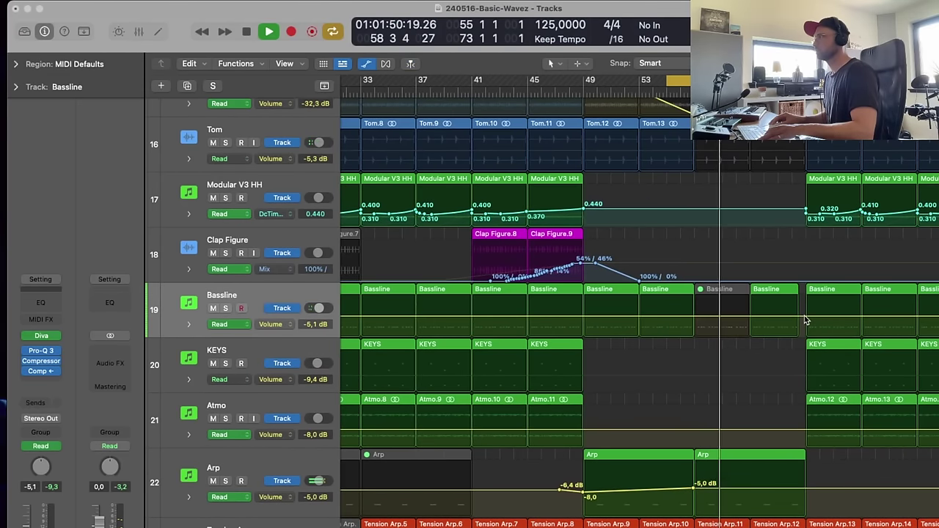
{"action": "left_click", "coordinate": [804, 316]}
{"action": "left_click", "coordinate": [731, 315]}
{"action": "left_click", "coordinate": [749, 317]}
{"action": "left_click_drag", "start_coordinate": [749, 316], "coordinate": [748, 334]}
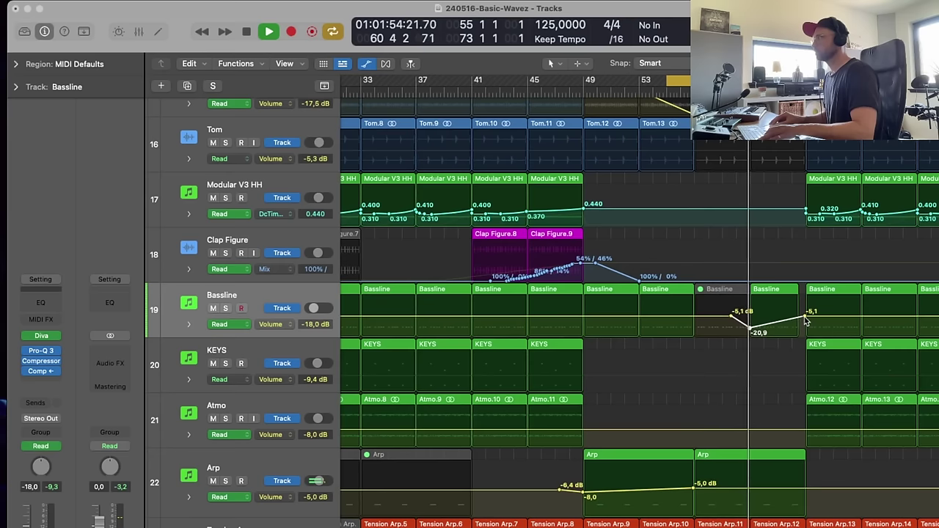
{"action": "left_click_drag", "start_coordinate": [805, 316], "coordinate": [794, 316]}
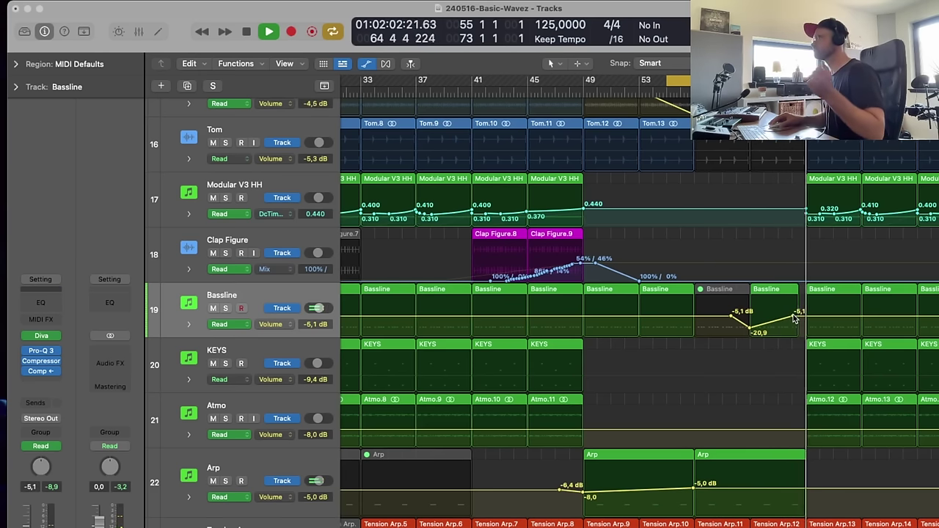
{"action": "left_click", "coordinate": [750, 328]}
- Try to bend the Bassline's volume ramp between bars 61 and 65 with the Automation Curve tool
{"action": "key", "text": "t"}
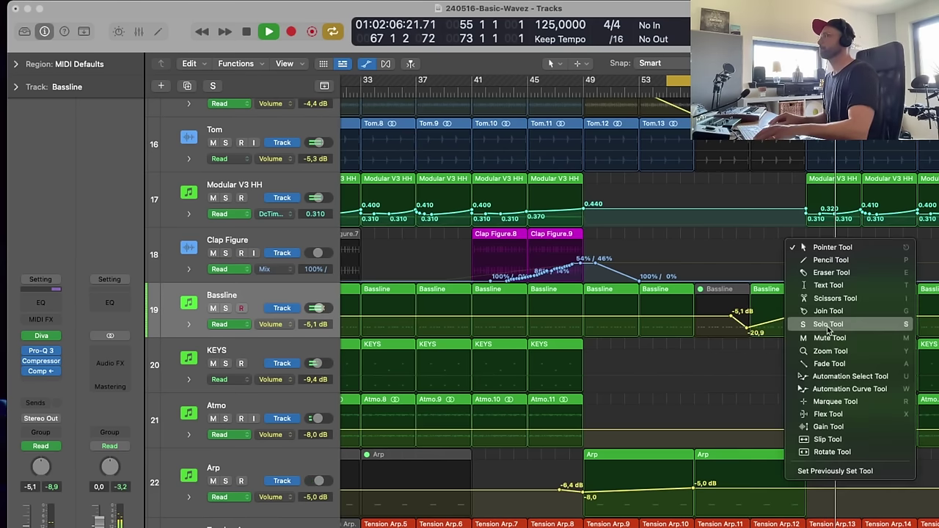
{"action": "left_click", "coordinate": [855, 389]}
{"action": "left_click_drag", "start_coordinate": [780, 323], "coordinate": [786, 335]}
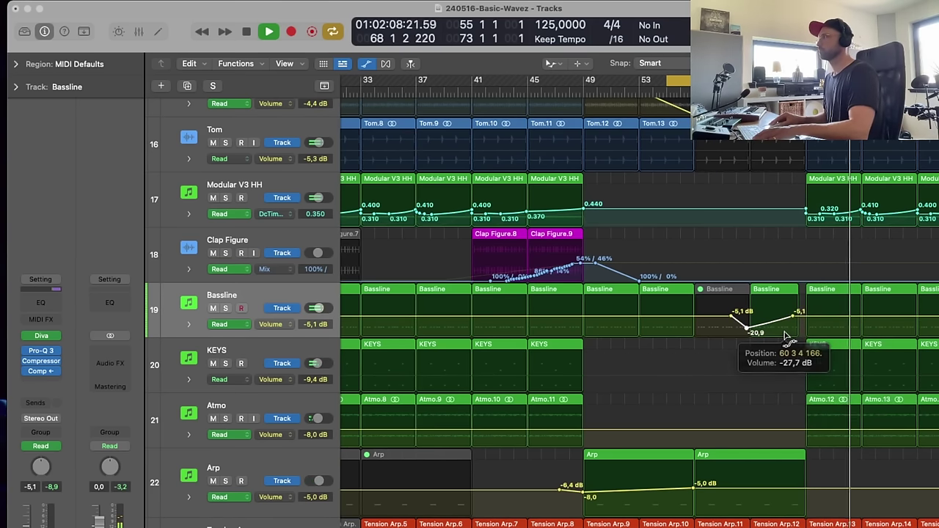
{"action": "key", "text": "t"}
{"action": "left_click", "coordinate": [815, 331]}
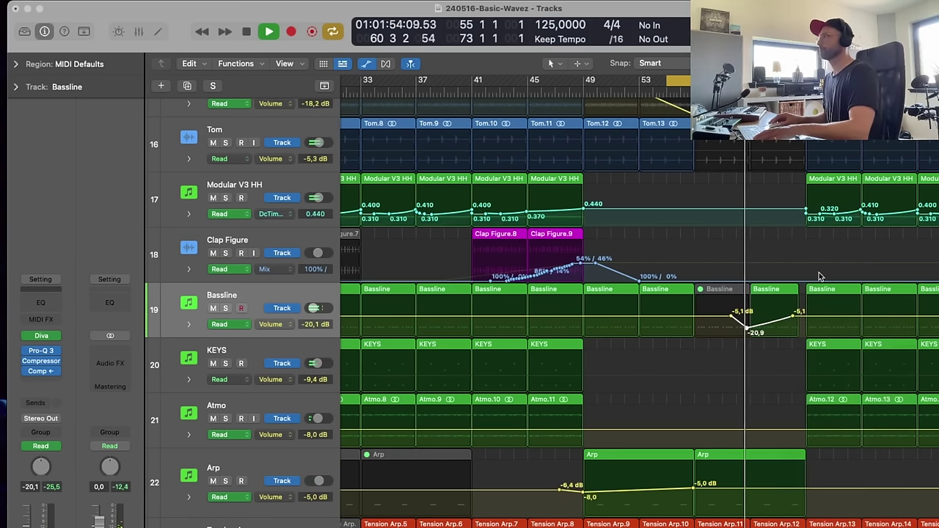
- Save the project
{"action": "scroll", "coordinate": [822, 357], "scroll_direction": "up", "scroll_amount": 6}
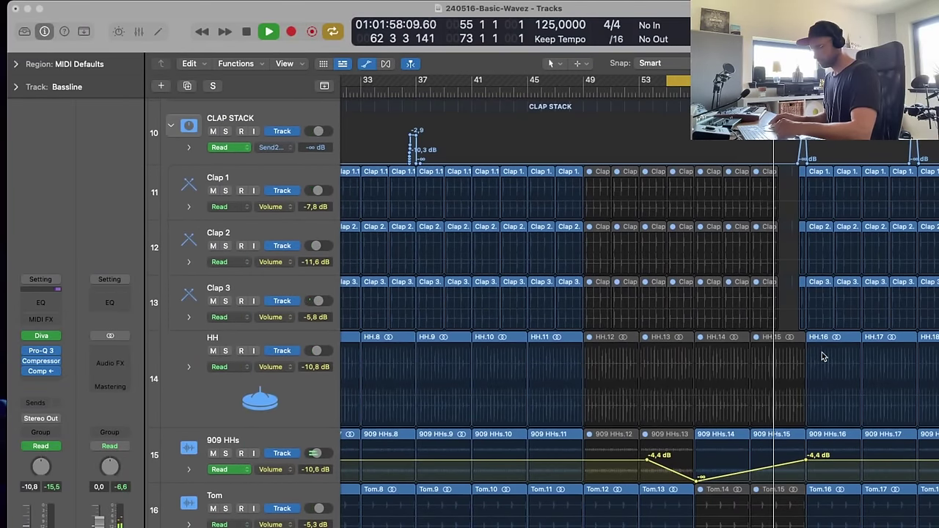
{"action": "key", "text": "super+s"}
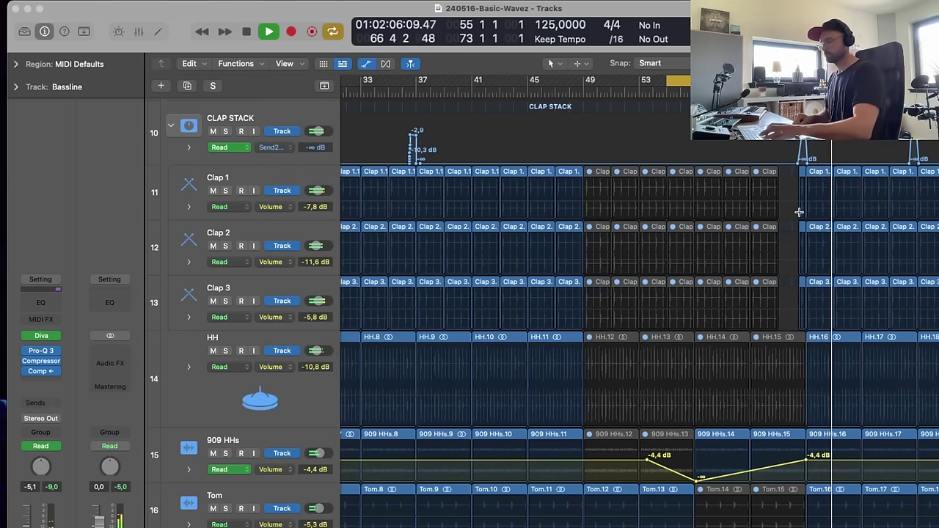
{"action": "key", "text": "super+s"}
- Turn off cycle mode and copy the arrangement regions from bars 65 to 81 to bar 81, including their automation
{"action": "key", "text": "super+Up"}
{"action": "key", "text": "super+Up"}
{"action": "key", "text": "a"}
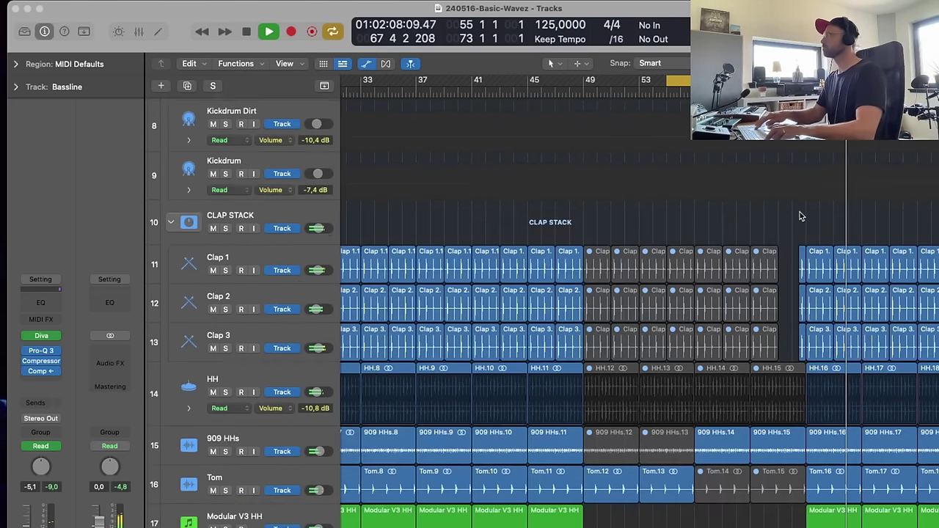
{"action": "key", "text": "super+Up"}
{"action": "key", "text": "super+Up"}
{"action": "key", "text": "super+Up"}
{"action": "key", "text": "super+Up"}
{"action": "key", "text": "super+Left"}
{"action": "key", "text": "super+Left"}
{"action": "key", "text": "super+Left"}
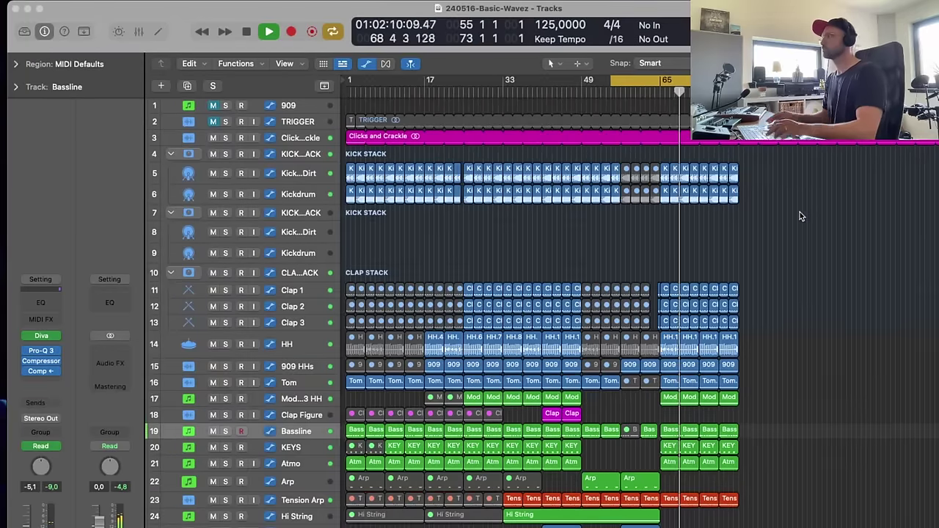
{"action": "key", "text": "c"}
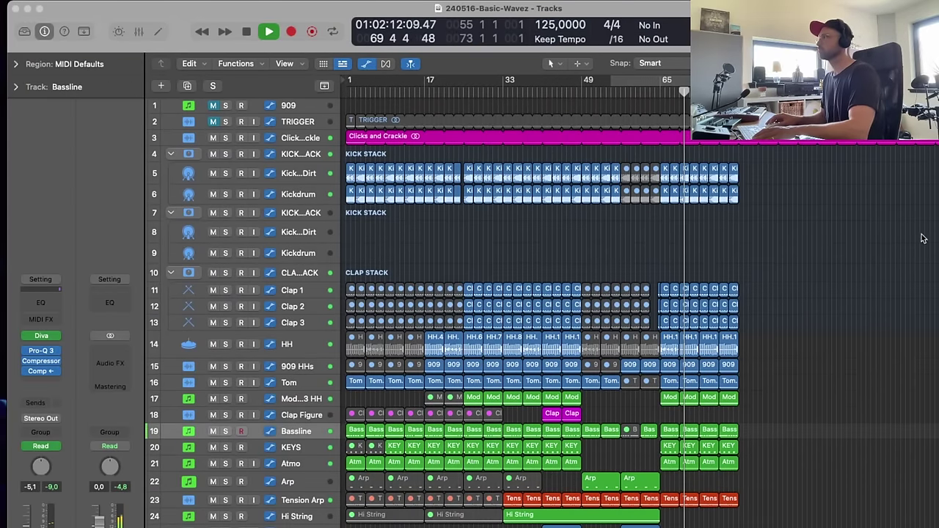
{"action": "left_click_drag", "start_coordinate": [773, 156], "coordinate": [780, 503]}
{"action": "left_click", "coordinate": [577, 219]}
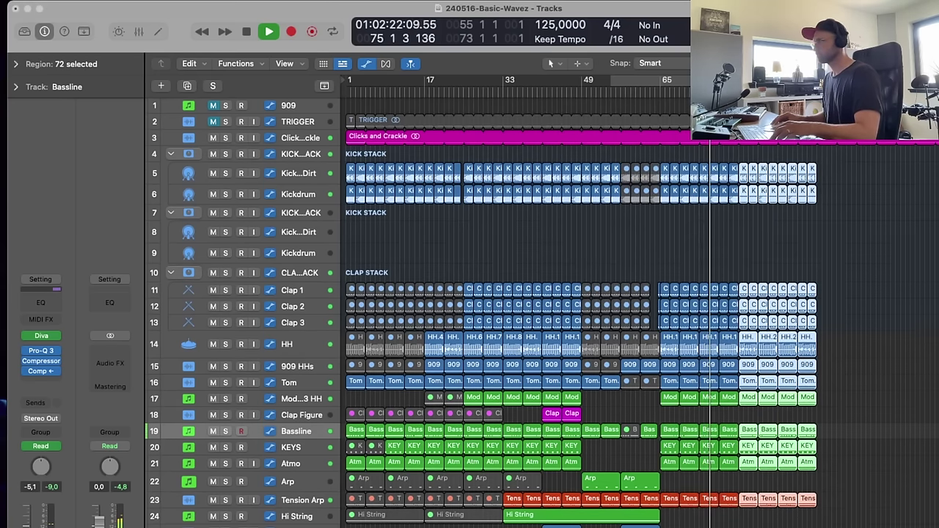
{"action": "mouse_move", "coordinate": [739, 525]}
{"action": "left_mouse_down"}
{"action": "mouse_move", "coordinate": [748, 525]}
{"action": "mouse_move", "coordinate": [739, 525]}
{"action": "left_mouse_up"}
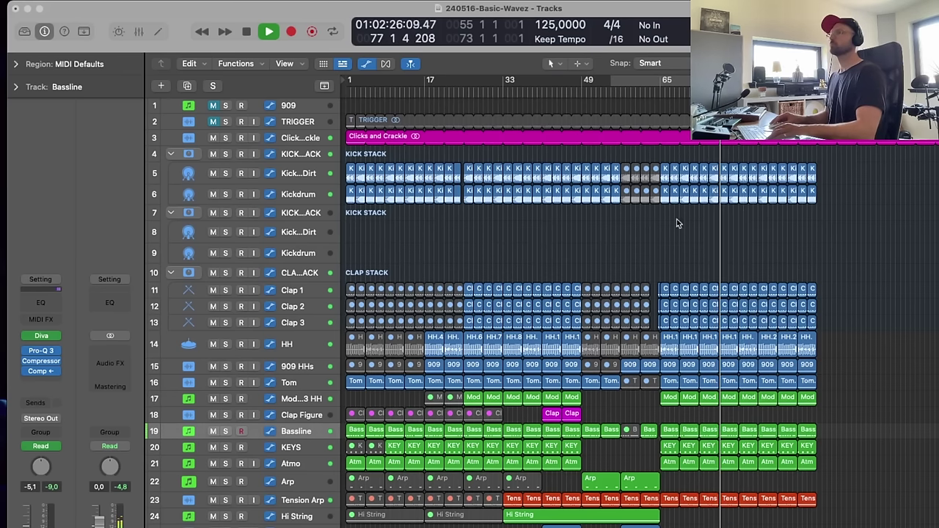
- Collapse the empty second KICK STACK and copy the two Arp regions from bars 49 to 65 to bar 81 with their automation
{"action": "left_click", "coordinate": [171, 212]}
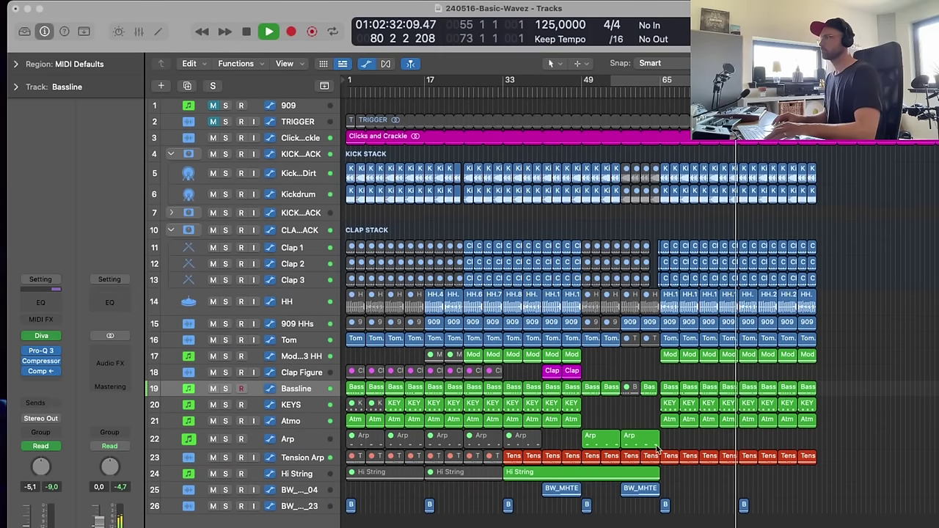
{"action": "left_click_drag", "start_coordinate": [601, 443], "coordinate": [759, 440]}
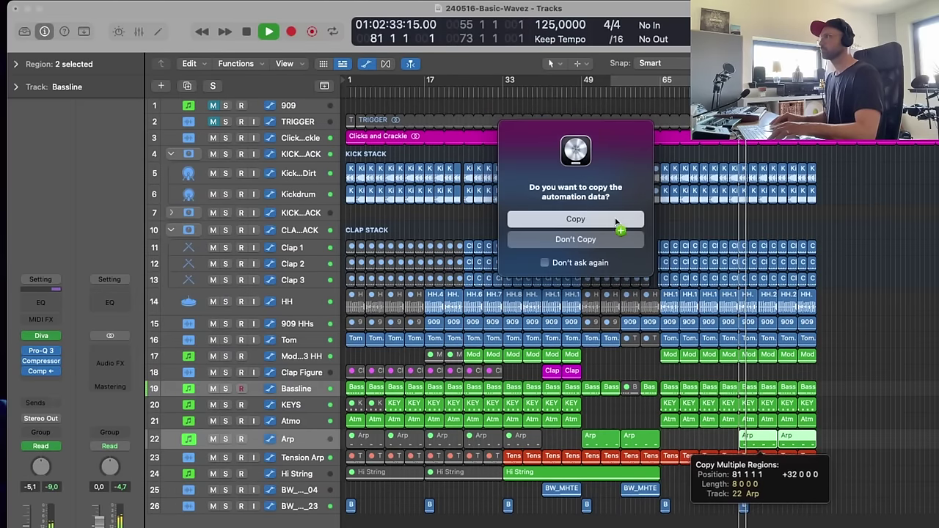
{"action": "left_click", "coordinate": [563, 219]}
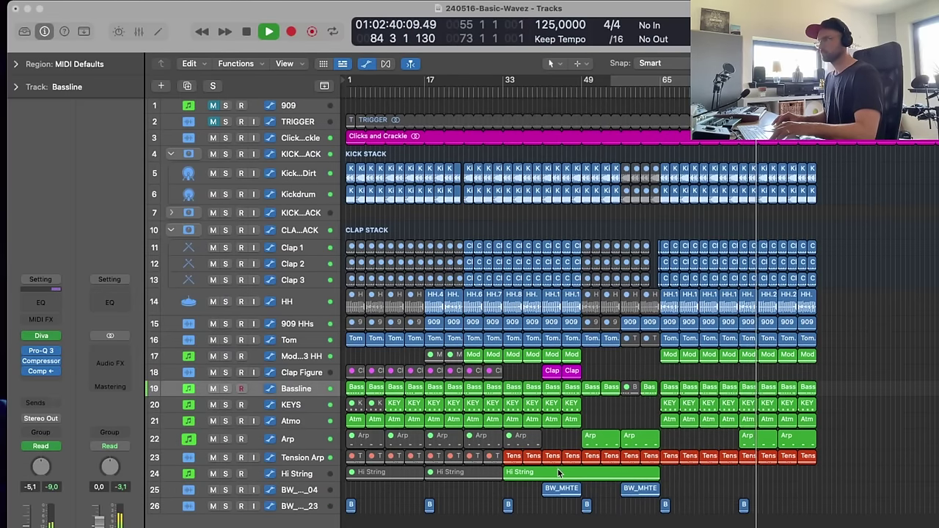
- Copy the Hi String region from bar 33 to bar 65 with its automation
{"action": "left_click_drag", "start_coordinate": [550, 471], "coordinate": [706, 476]}
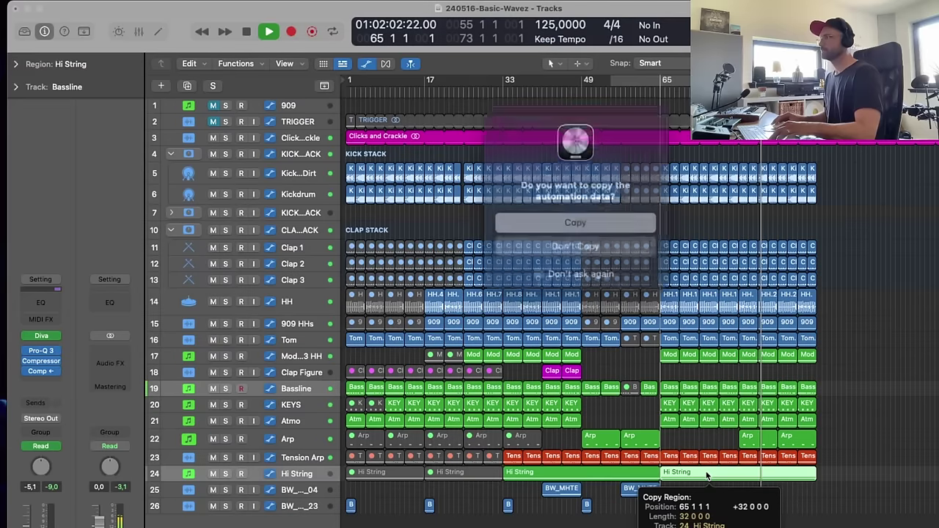
{"action": "left_click", "coordinate": [578, 217]}
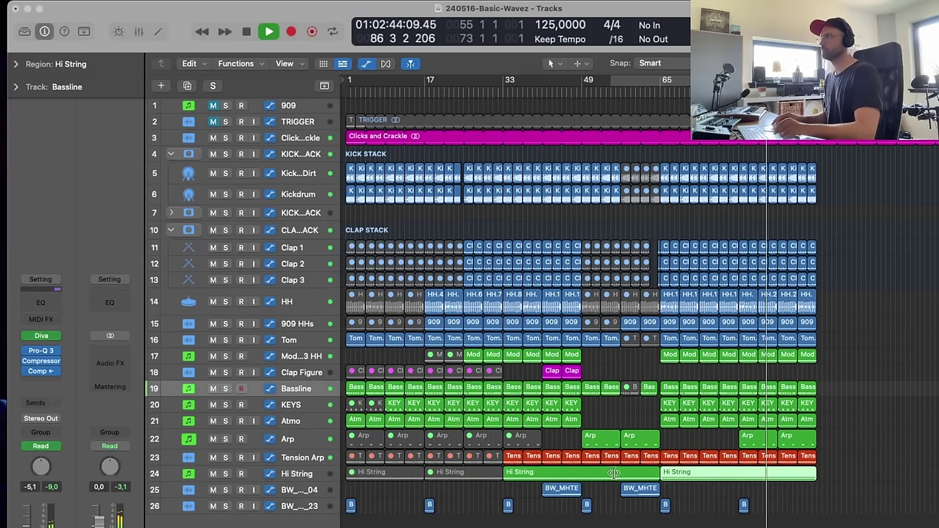
{"action": "left_click", "coordinate": [655, 403]}
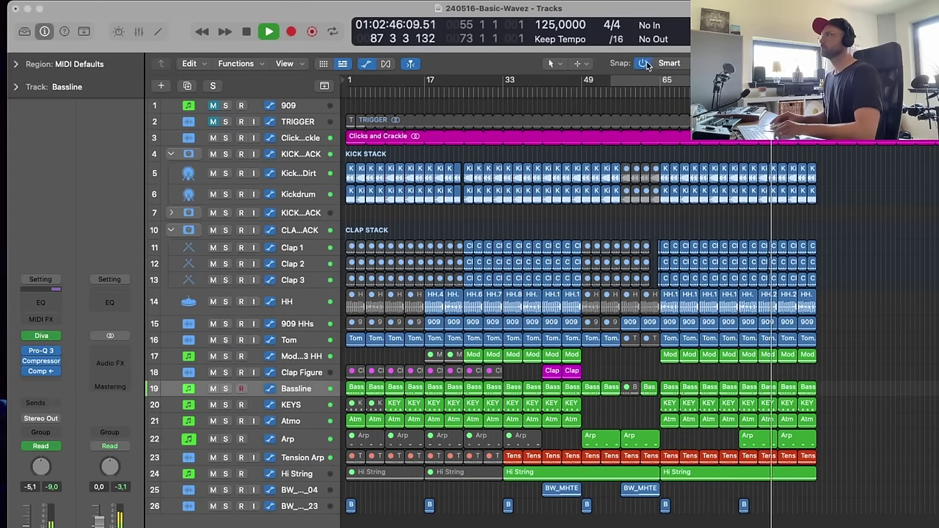
- Play from just before bar 65 and check the track automation and the copied regions
{"action": "left_click", "coordinate": [657, 91]}
{"action": "key", "text": "super+Down"}
{"action": "key", "text": "super+Down"}
{"action": "key", "text": "super+Down"}
{"action": "key", "text": "super+Down"}
{"action": "key", "text": "super+Down"}
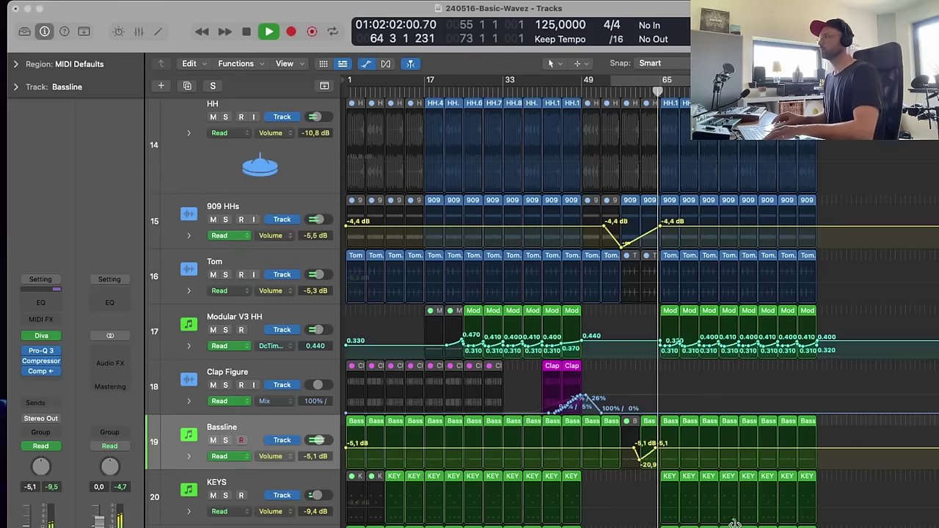
{"action": "scroll", "coordinate": [736, 522], "scroll_direction": "down", "scroll_amount": 5}
{"action": "scroll", "coordinate": [723, 511], "scroll_direction": "down", "scroll_amount": 3}
{"action": "key", "text": "a"}
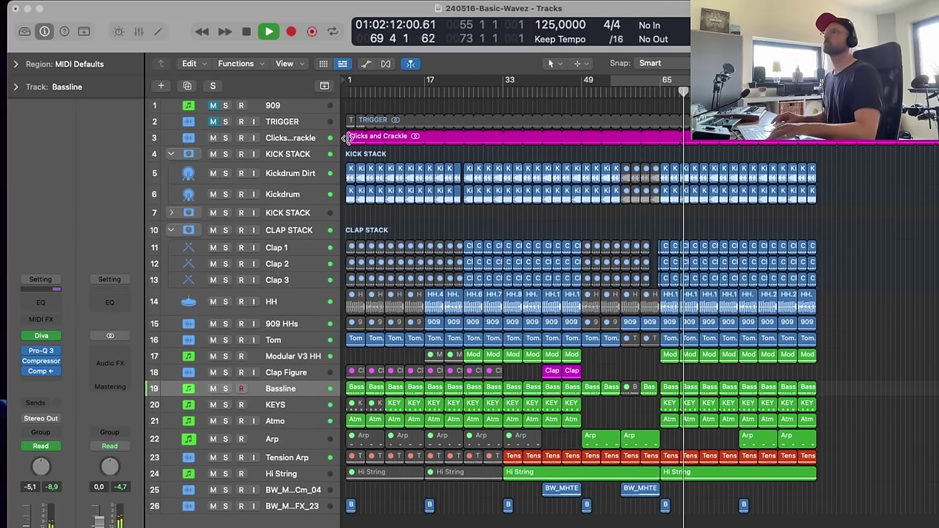
{"action": "left_click", "coordinate": [79, 2]}
{"action": "left_click", "coordinate": [128, 95]}
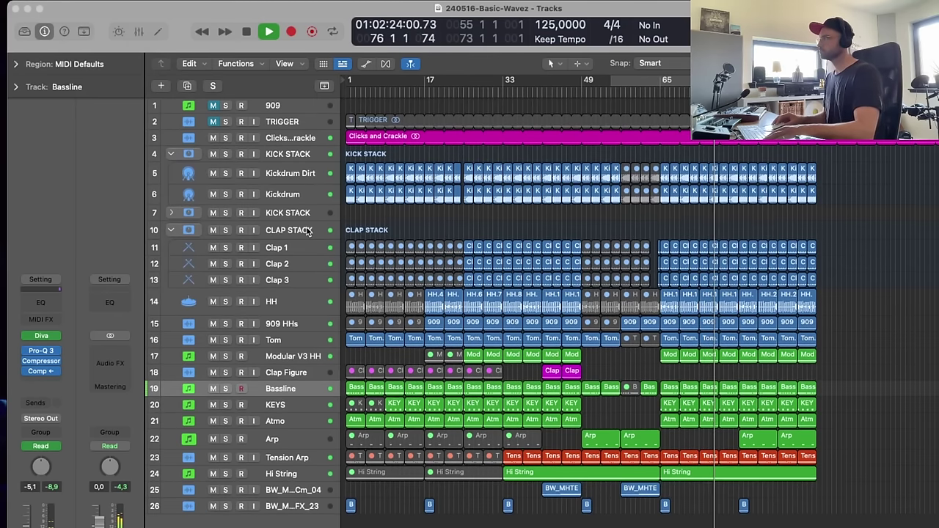
- Raise the Tension Arp's filter frequency automation at bar 81 and hold it at that level until bar 89
{"action": "key", "text": "a"}
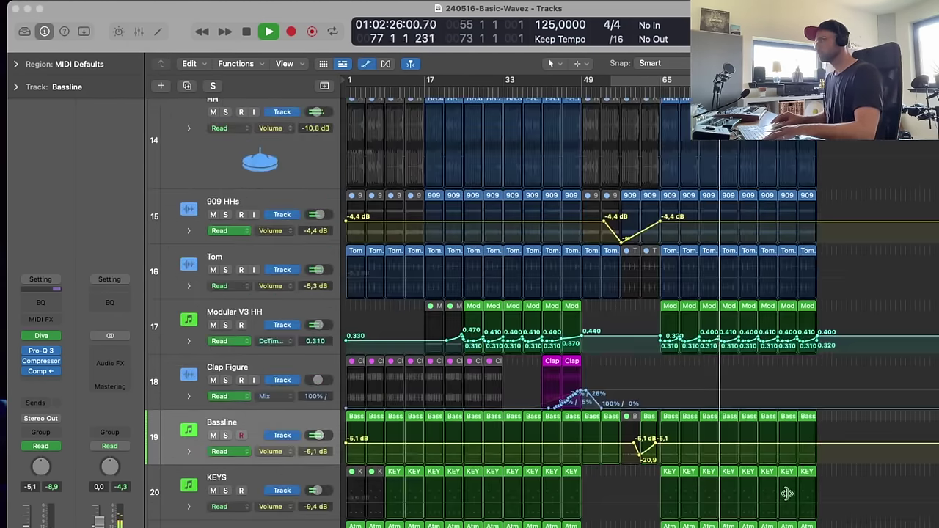
{"action": "scroll", "coordinate": [787, 500], "scroll_direction": "down", "scroll_amount": 1}
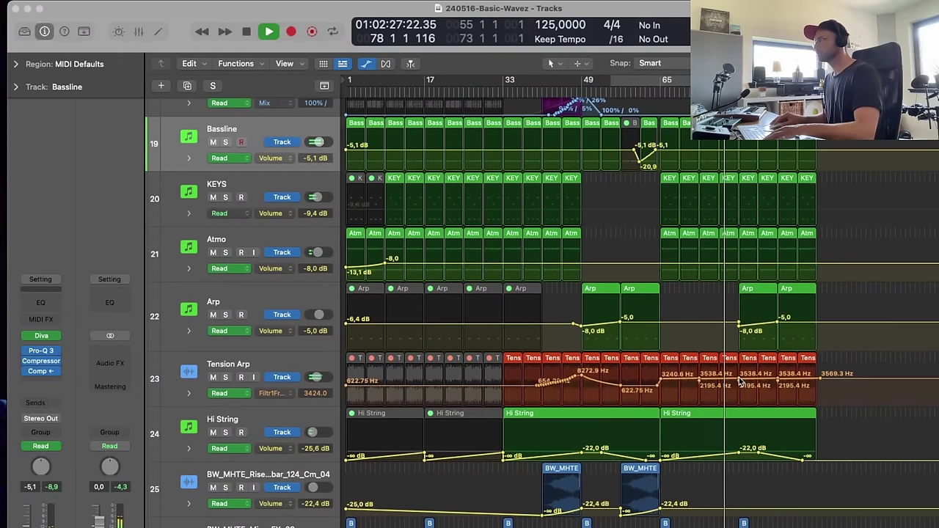
{"action": "left_click_drag", "start_coordinate": [739, 377], "coordinate": [776, 381]}
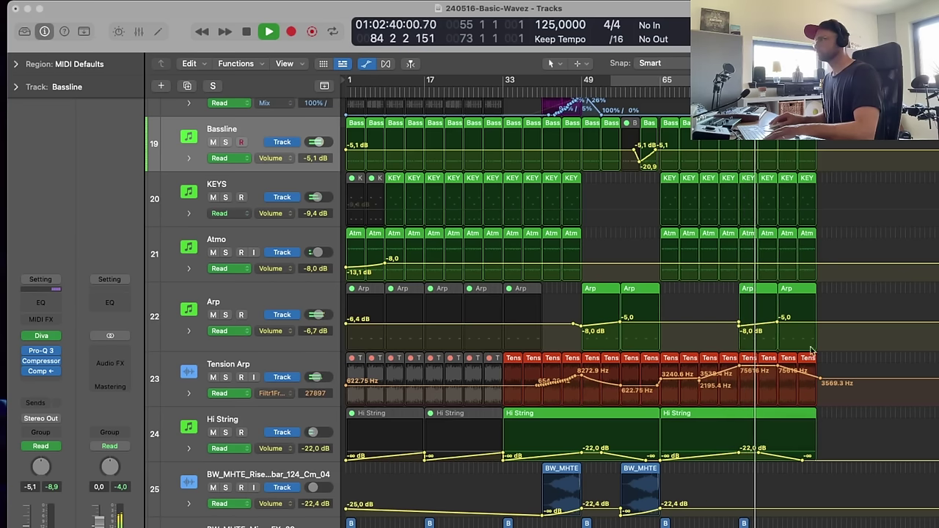
{"action": "key", "text": "a"}
{"action": "key", "text": "super+Up"}
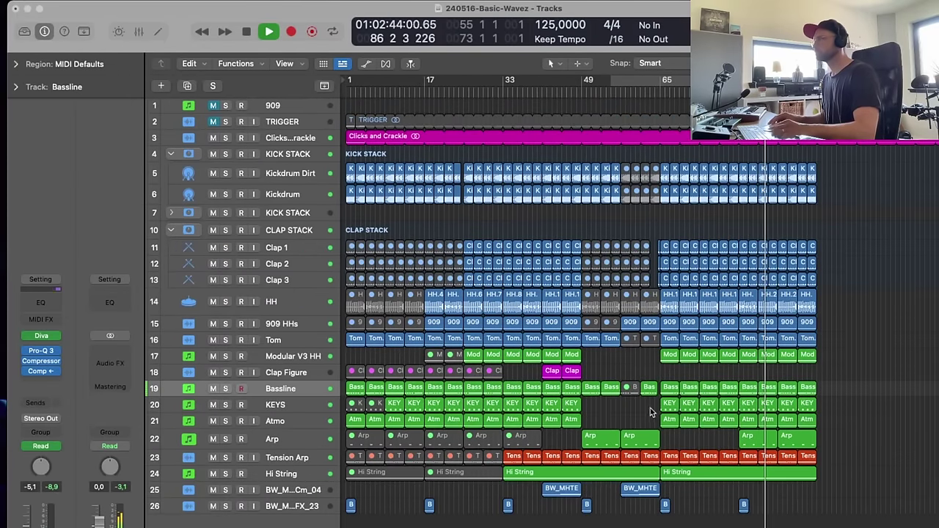
- Copy the two Clap Figure regions from bars 41 to 49 to bar 81 with their automation, and stop playback
{"action": "left_click_drag", "start_coordinate": [603, 374], "coordinate": [746, 371]}
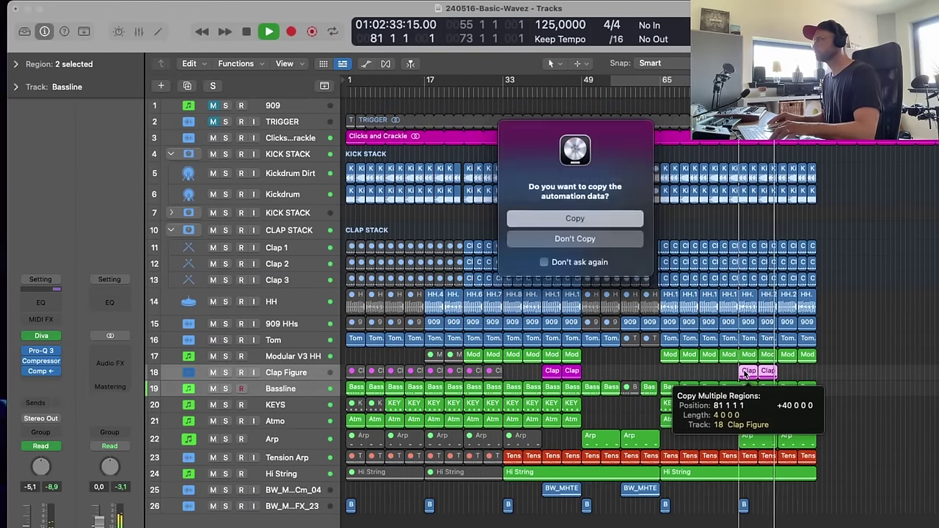
{"action": "left_click", "coordinate": [608, 220]}
{"action": "left_click", "coordinate": [845, 333]}
{"action": "key", "text": "space"}
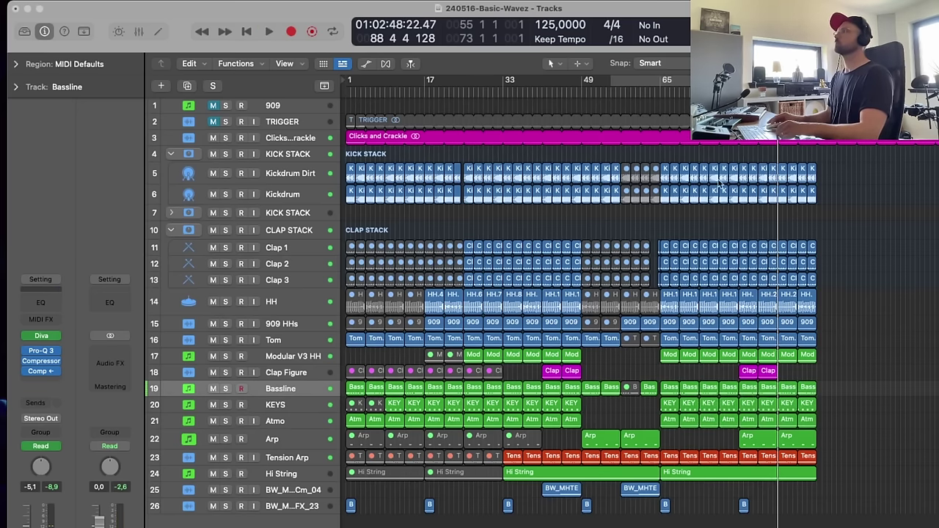
- Place the playhead at bar 62, set the cycle range from bar 1 to bar 106 and select the Clap Figure track
{"action": "left_click", "coordinate": [645, 91]}
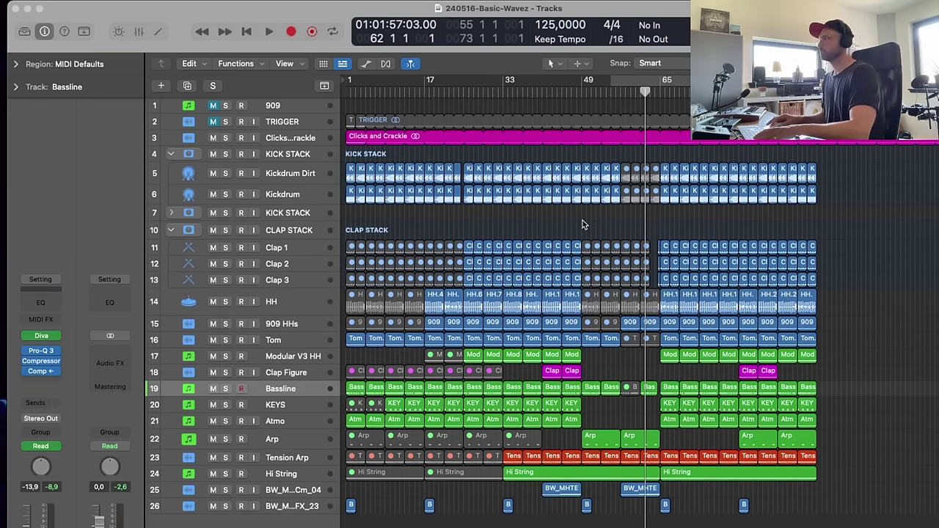
{"action": "scroll", "coordinate": [582, 220], "scroll_direction": "down", "scroll_amount": 2}
{"action": "scroll", "coordinate": [583, 221], "scroll_direction": "up", "scroll_amount": 3}
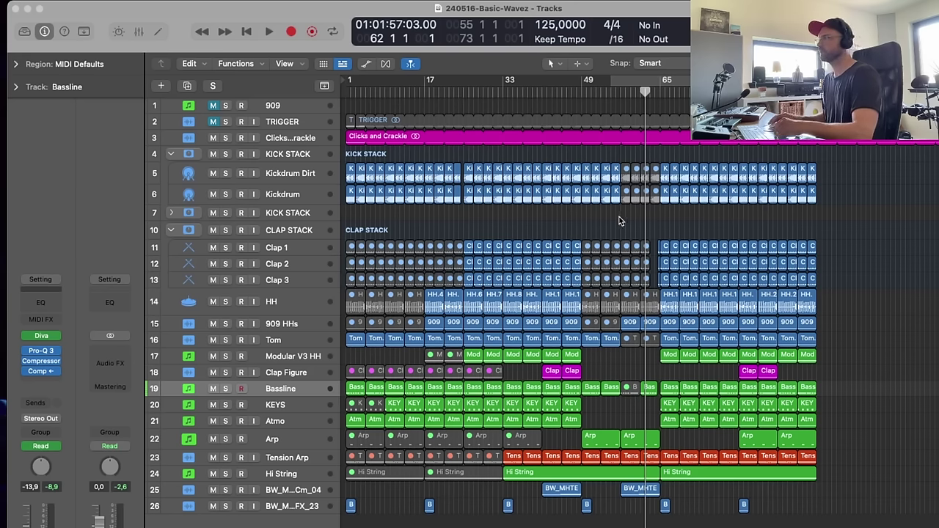
{"action": "scroll", "coordinate": [619, 218], "scroll_direction": "up", "scroll_amount": 1}
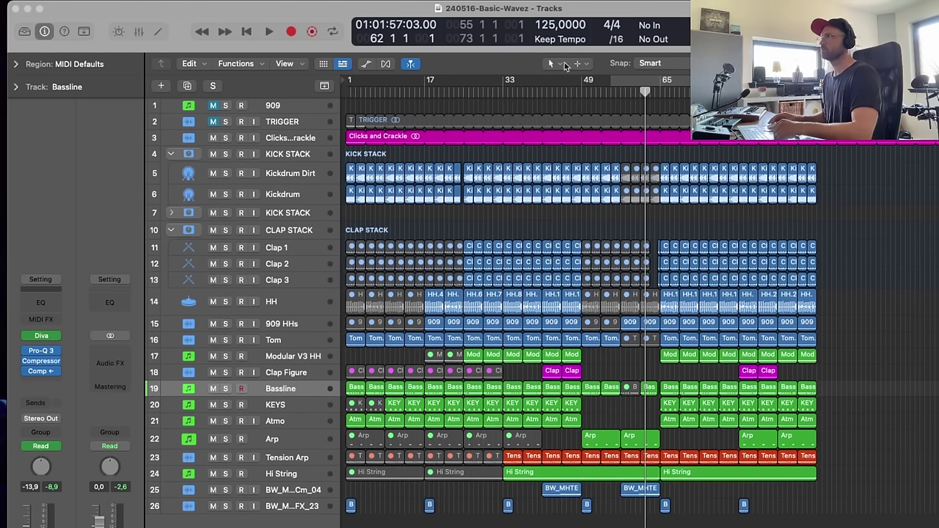
{"action": "left_click_drag", "start_coordinate": [348, 84], "coordinate": [862, 82]}
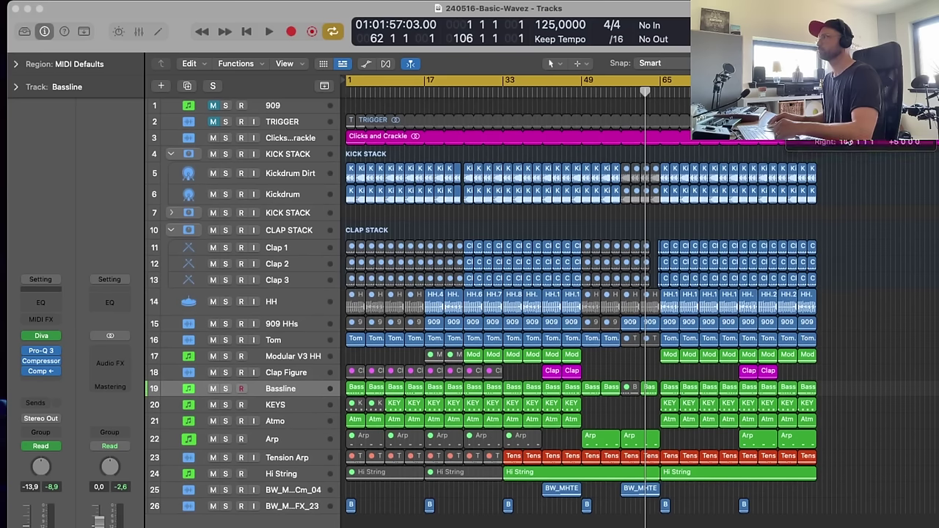
{"action": "scroll", "coordinate": [732, 221], "scroll_direction": "down", "scroll_amount": 1}
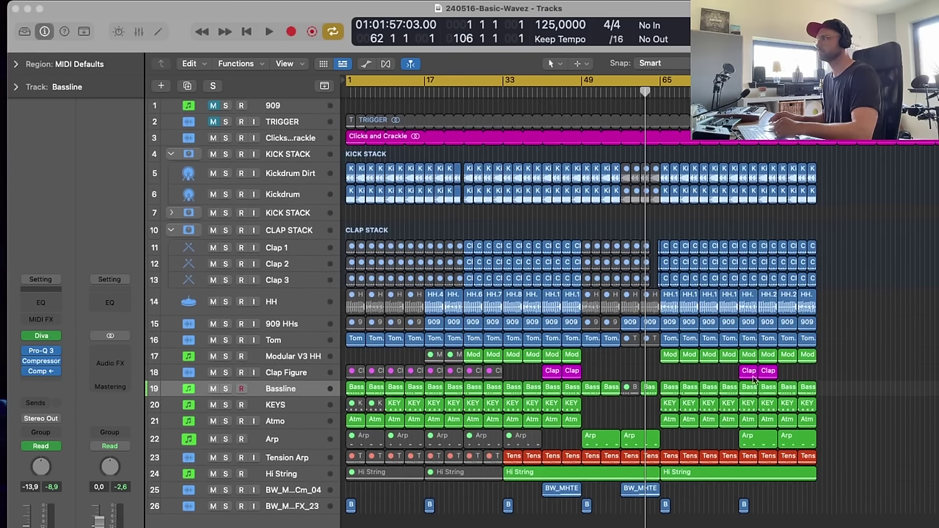
{"action": "left_click", "coordinate": [319, 374]}
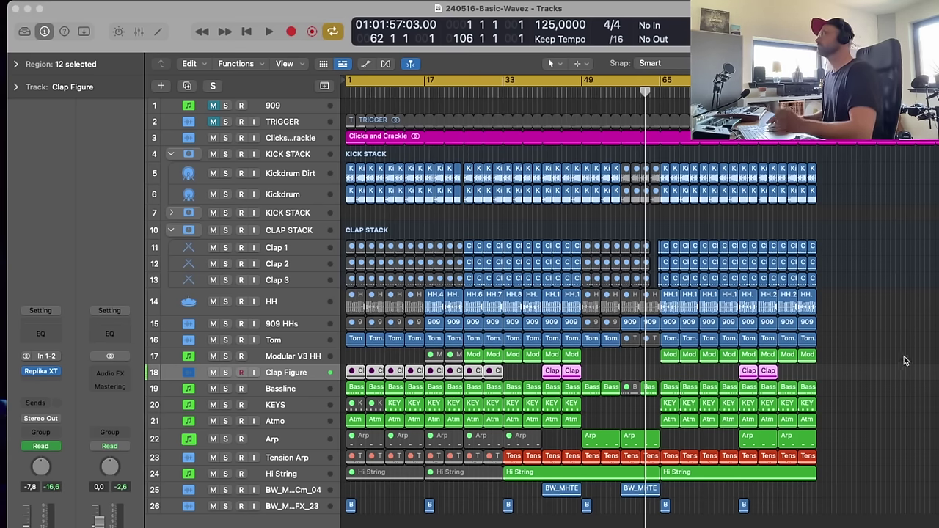
- Clear the region selection and save the project
{"action": "left_click", "coordinate": [729, 211]}
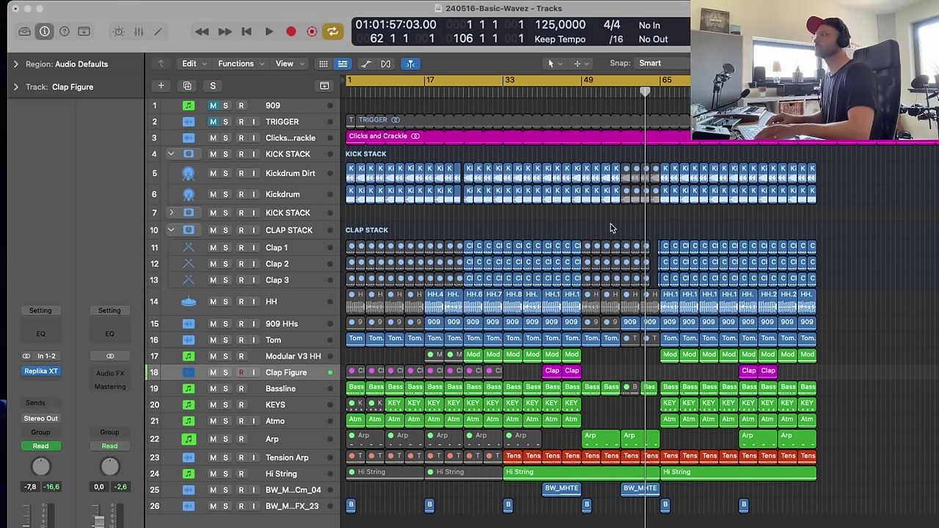
{"action": "left_click", "coordinate": [105, 2]}
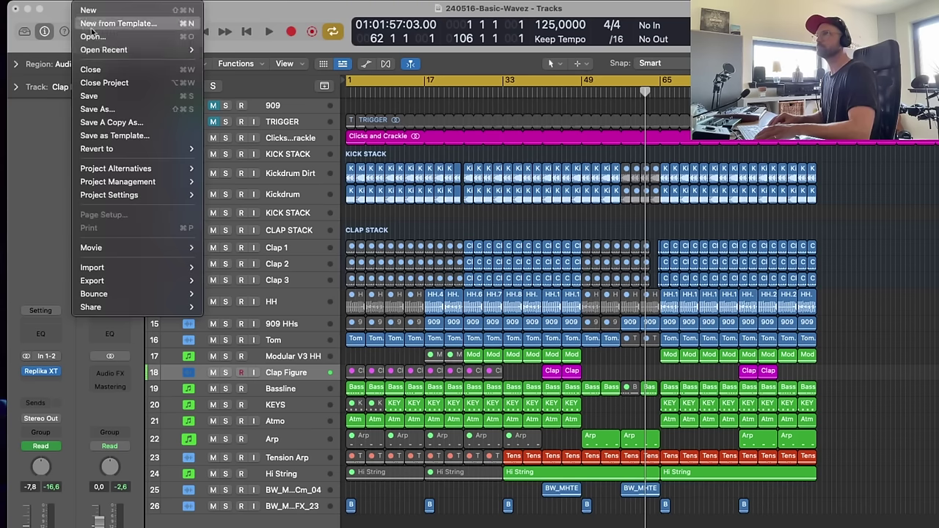
{"action": "left_click", "coordinate": [110, 95]}
- Play through the section after the breakdown with the cycle off and check the Bassline regions and the Modular V3 HH automation
{"action": "key", "text": "space"}
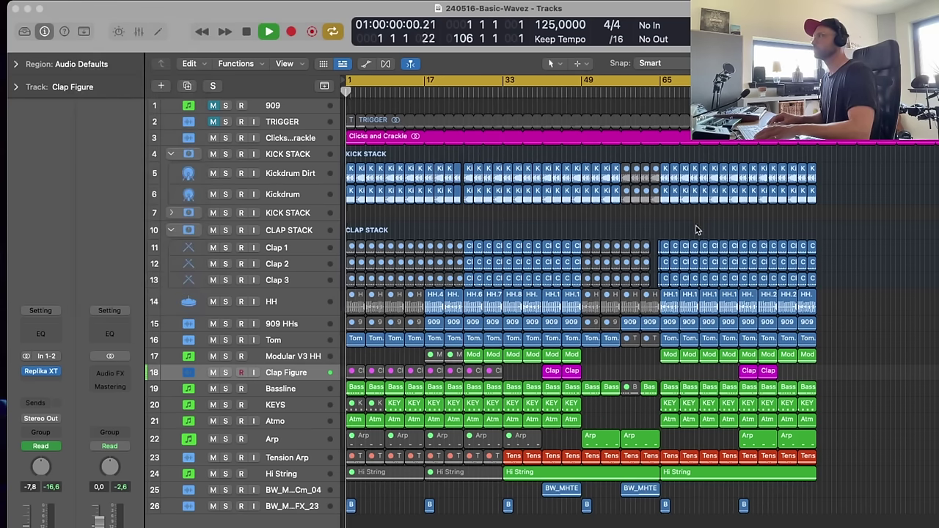
{"action": "key", "text": "c"}
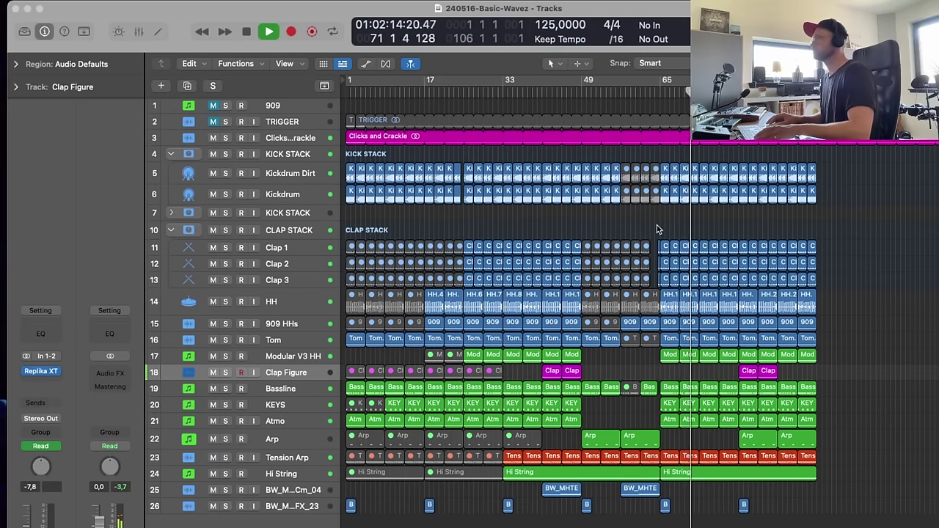
{"action": "left_click", "coordinate": [308, 389]}
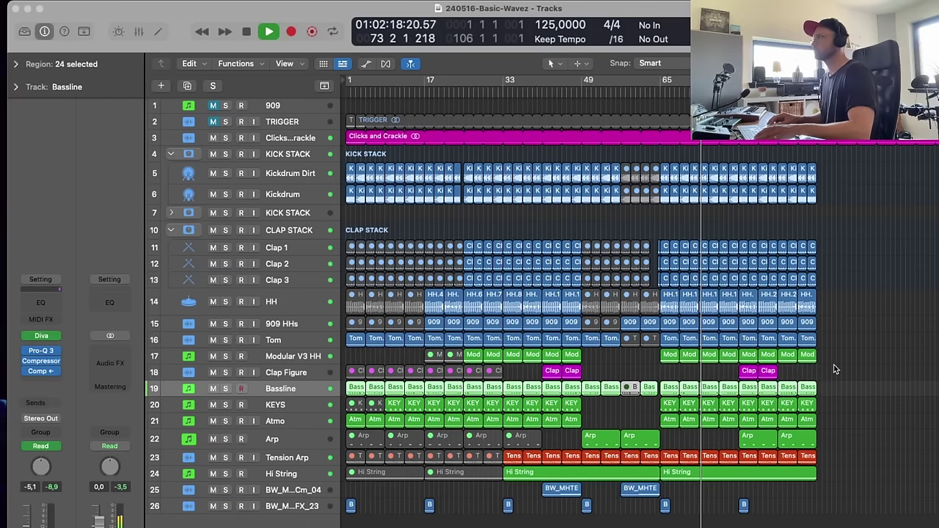
{"action": "left_click", "coordinate": [834, 366]}
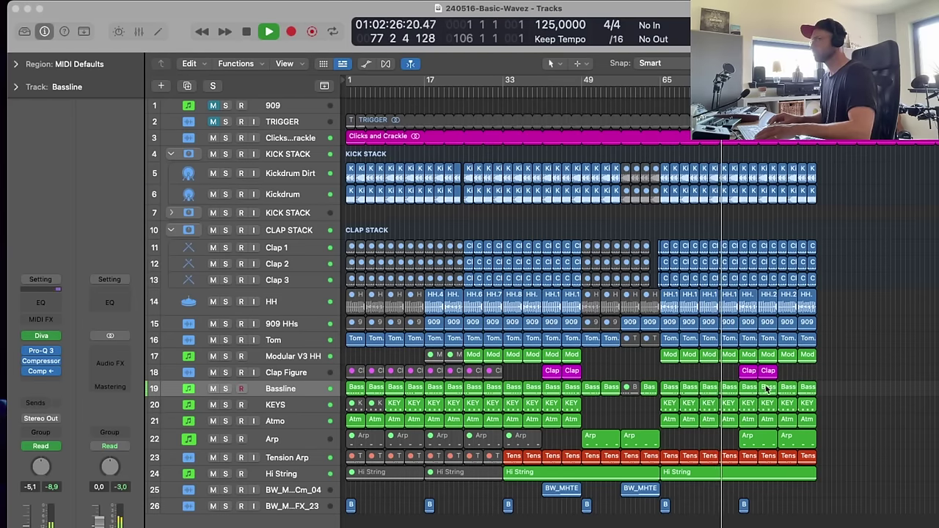
{"action": "scroll", "coordinate": [767, 388], "scroll_direction": "up", "scroll_amount": 2}
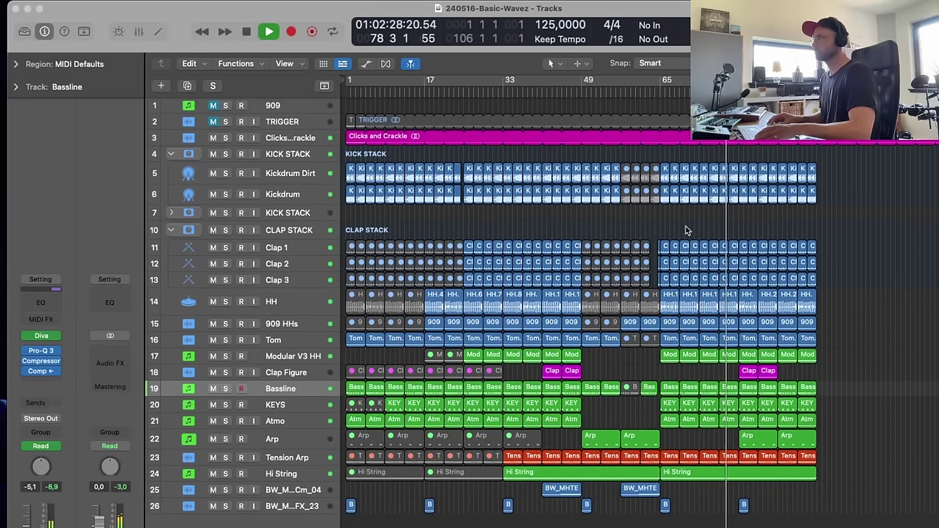
{"action": "left_click", "coordinate": [323, 358]}
{"action": "key", "text": "a"}
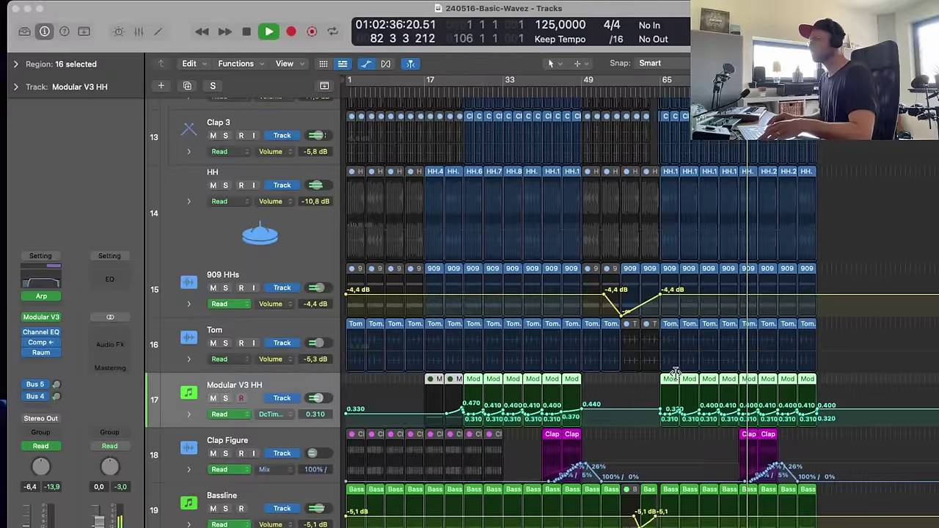
{"action": "key", "text": "a"}
{"action": "left_click", "coordinate": [853, 371]}
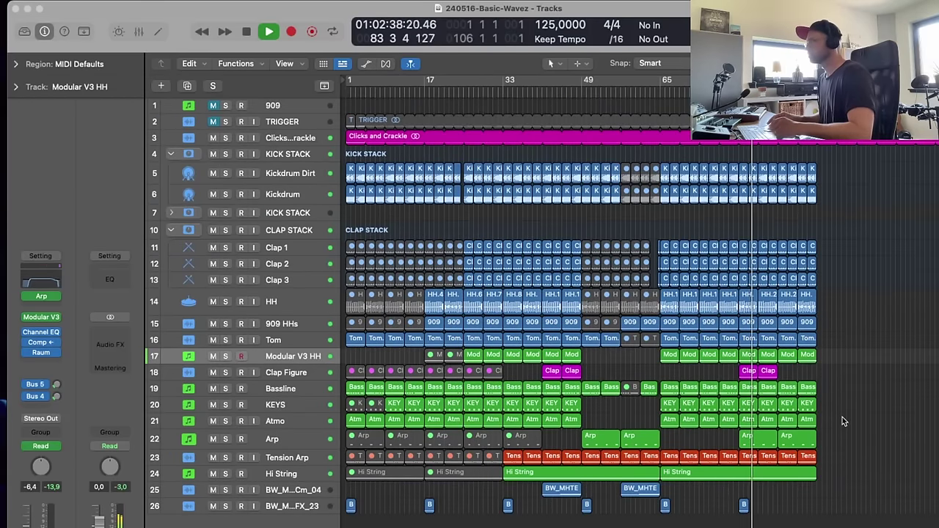
- Mute the KEYS, Atmo, Arp, Clap 1 to 3, HH and 909 HHs regions from bar 89 to 97
{"action": "left_click_drag", "start_coordinate": [831, 409], "coordinate": [821, 441]}
{"action": "key", "text": "ctrl+m"}
{"action": "left_click", "coordinate": [805, 442]}
{"action": "key", "text": "ctrl+m"}
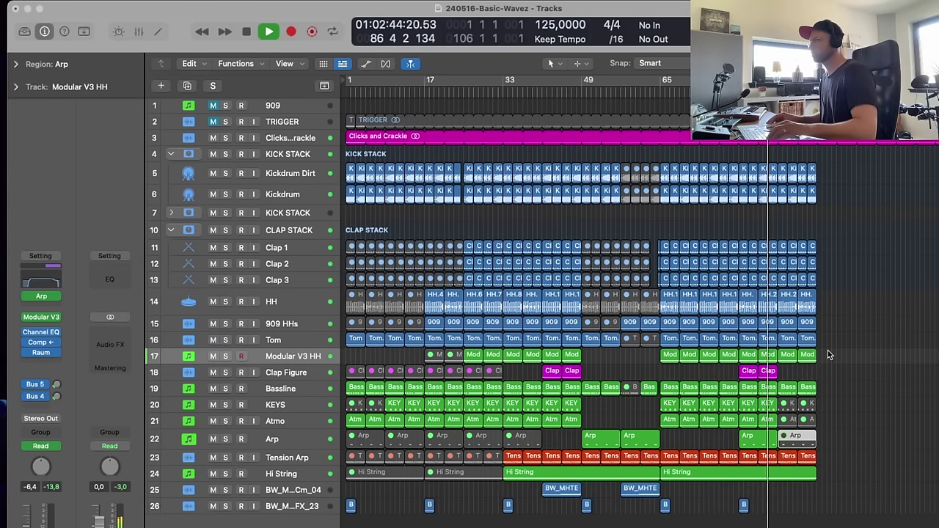
{"action": "left_click_drag", "start_coordinate": [832, 233], "coordinate": [776, 347]}
{"action": "key", "text": "ctrl+m"}
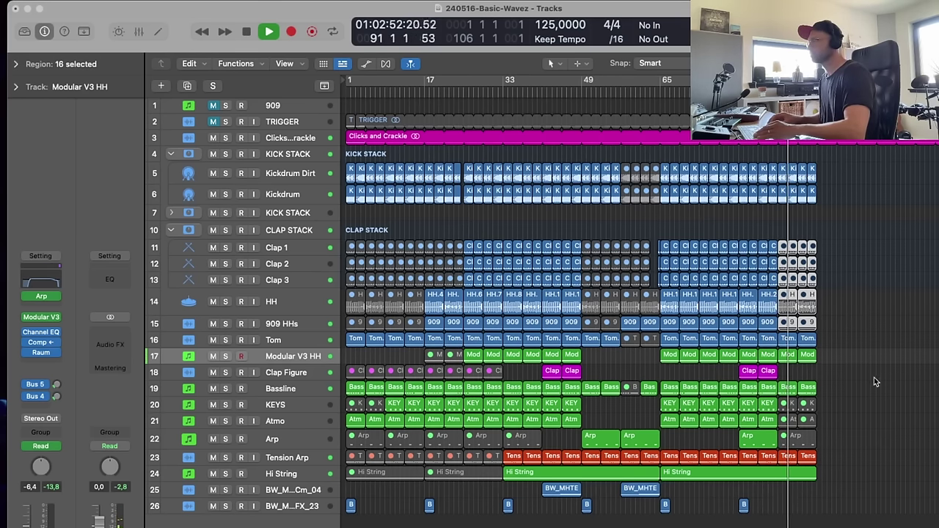
- Stop playback and lower the Tension Arp's filter frequency automation to 11874 Hz at bar 89, sloping further down until bar 97
{"action": "left_click_drag", "start_coordinate": [867, 365], "coordinate": [718, 490]}
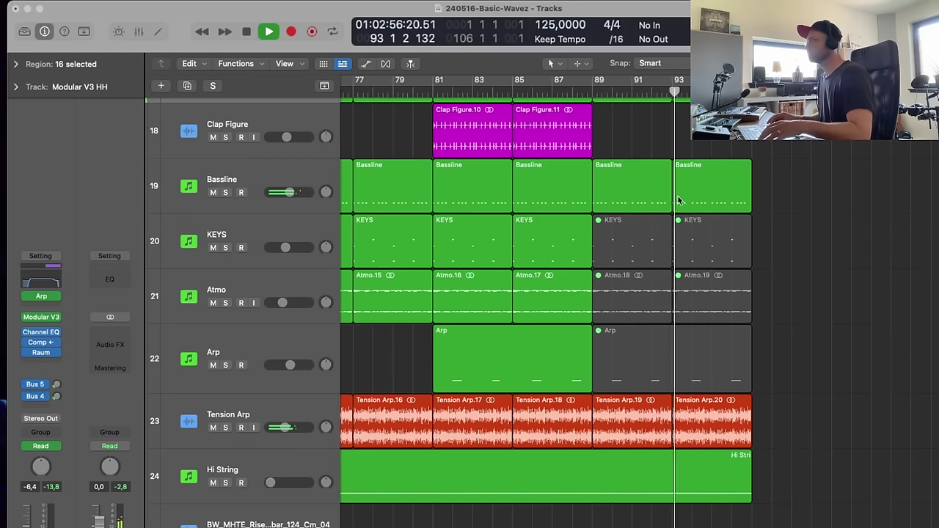
{"action": "key", "text": "space"}
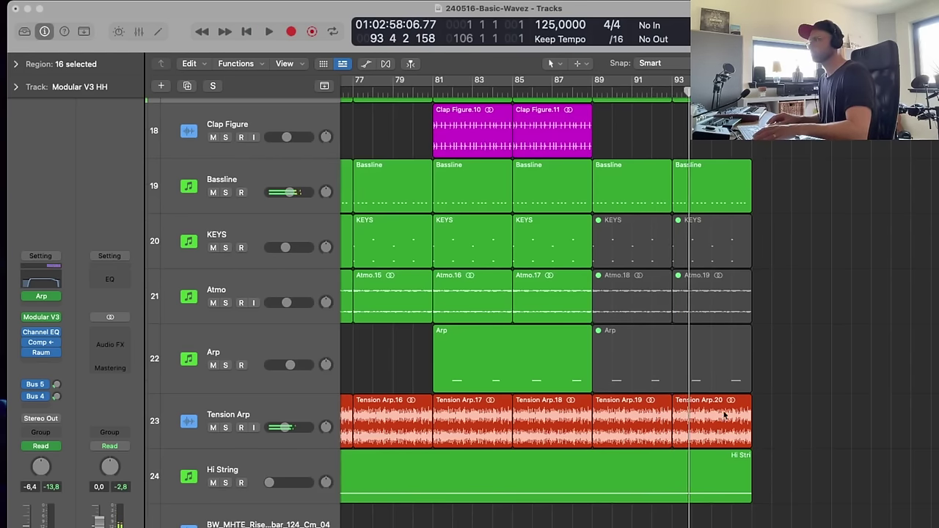
{"action": "left_click", "coordinate": [278, 414]}
{"action": "key", "text": "a"}
{"action": "left_click_drag", "start_coordinate": [596, 413], "coordinate": [596, 448]}
{"action": "left_click_drag", "start_coordinate": [767, 421], "coordinate": [753, 431]}
{"action": "left_click_drag", "start_coordinate": [592, 407], "coordinate": [583, 408]}
{"action": "left_click", "coordinate": [593, 415]}
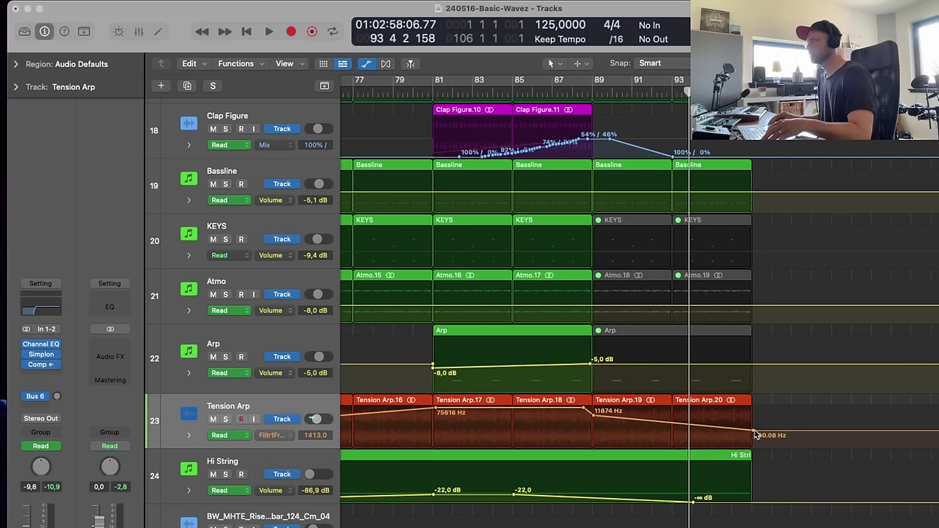
{"action": "key", "text": "a"}
- Set the cycle range from bar 81 to bar 102 and start playback at bar 81
{"action": "left_click", "coordinate": [568, 88]}
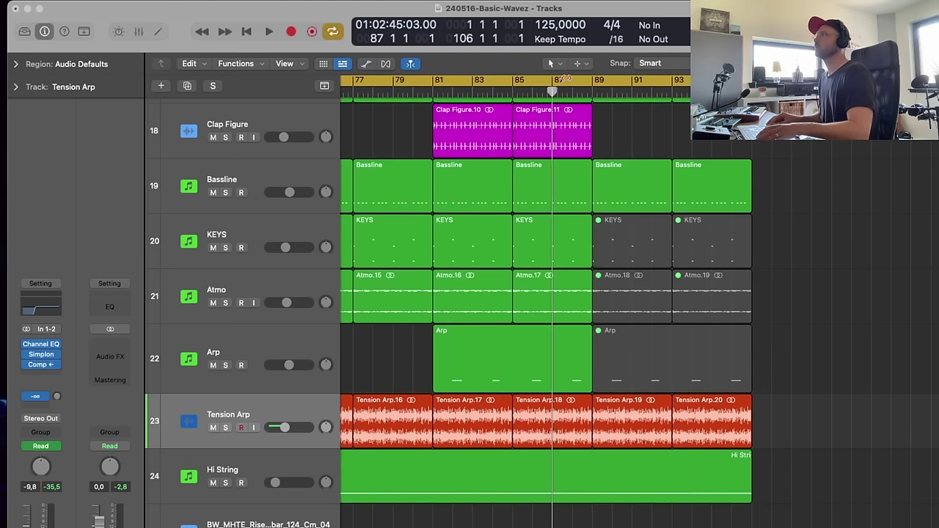
{"action": "key", "text": "Return"}
{"action": "key", "text": "space"}
{"action": "left_click", "coordinate": [751, 158], "text": "ctrl+alt"}
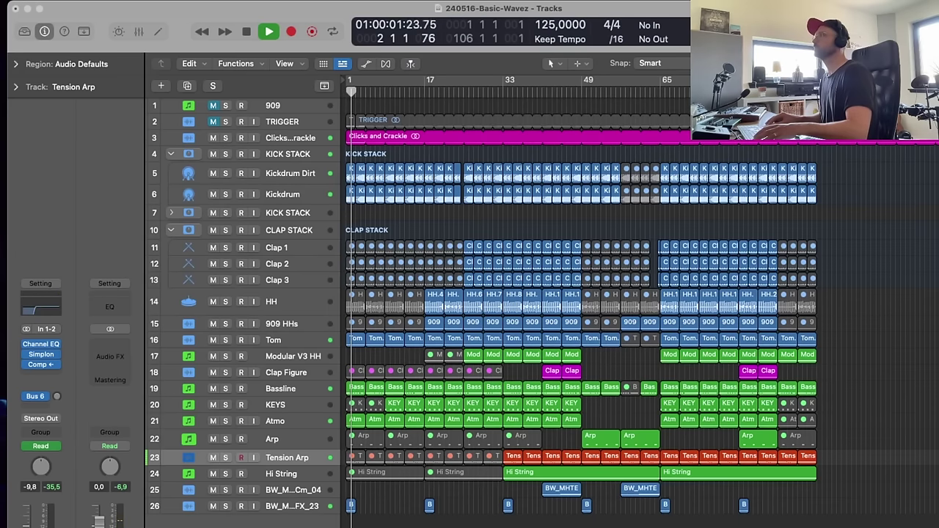
{"action": "left_click_drag", "start_coordinate": [740, 80], "coordinate": [843, 80]}
{"action": "key", "text": "space"}
{"action": "key", "text": "space"}
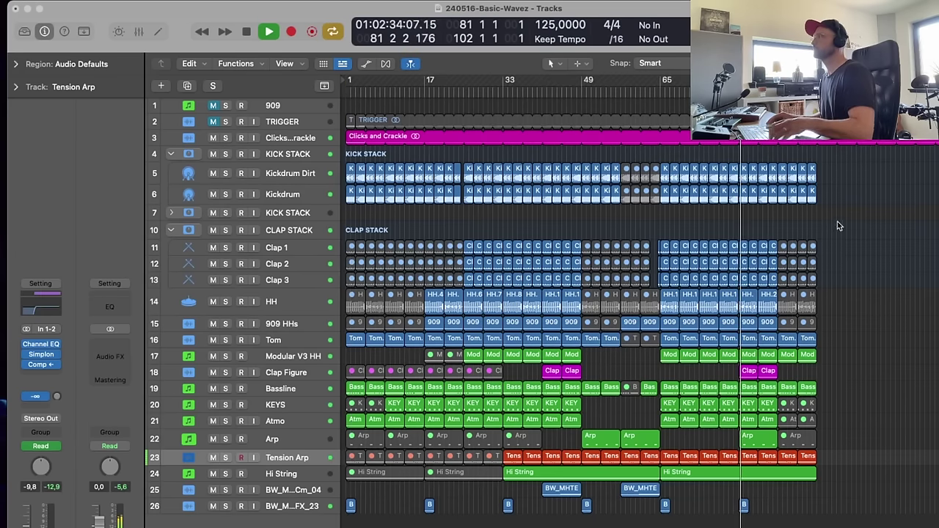
- Stop playback, show the Single EQ bypass automation on the unfolded KICK STACK track and check the EQ's settings
{"action": "left_click_drag", "start_coordinate": [829, 217], "coordinate": [665, 338]}
{"action": "scroll", "coordinate": [721, 234], "scroll_direction": "up", "scroll_amount": 5}
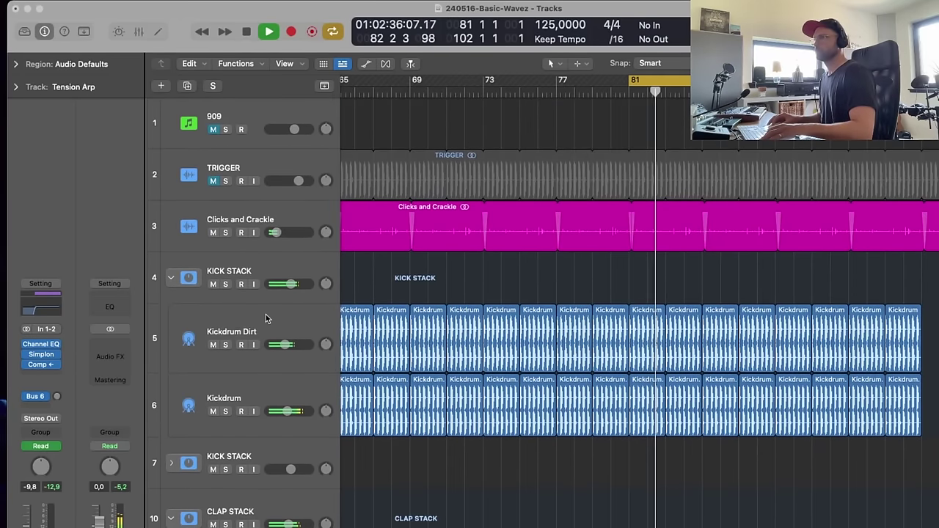
{"action": "left_click", "coordinate": [270, 280]}
{"action": "key", "text": "a"}
{"action": "key", "text": "space"}
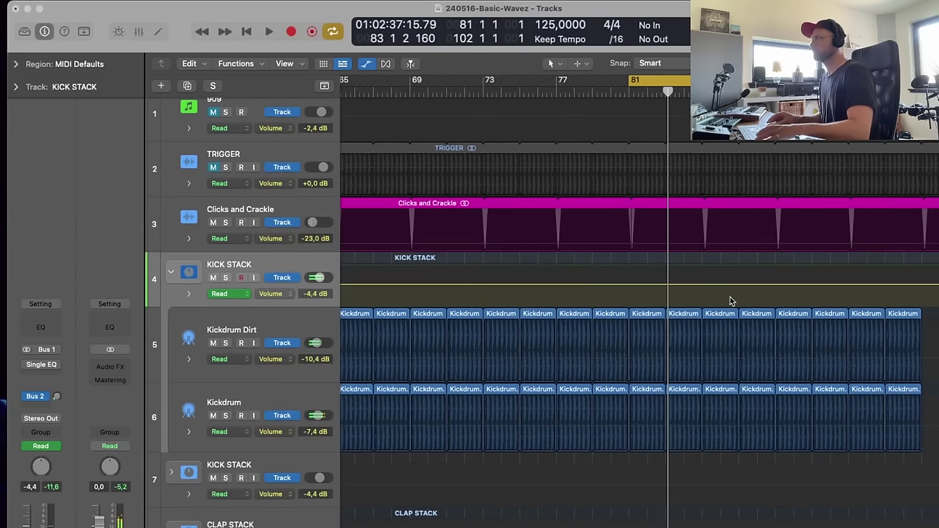
{"action": "left_click", "coordinate": [257, 301]}
{"action": "left_click", "coordinate": [285, 302]}
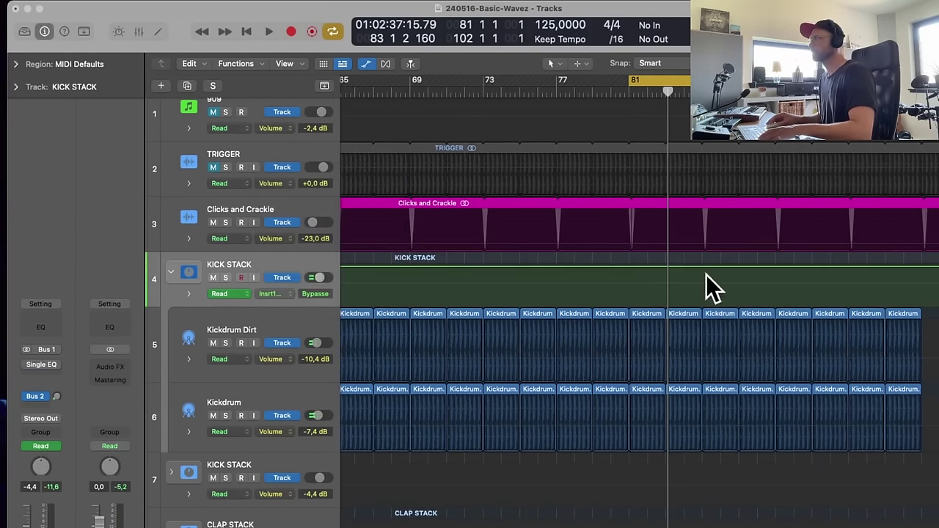
{"action": "left_click", "coordinate": [54, 366]}
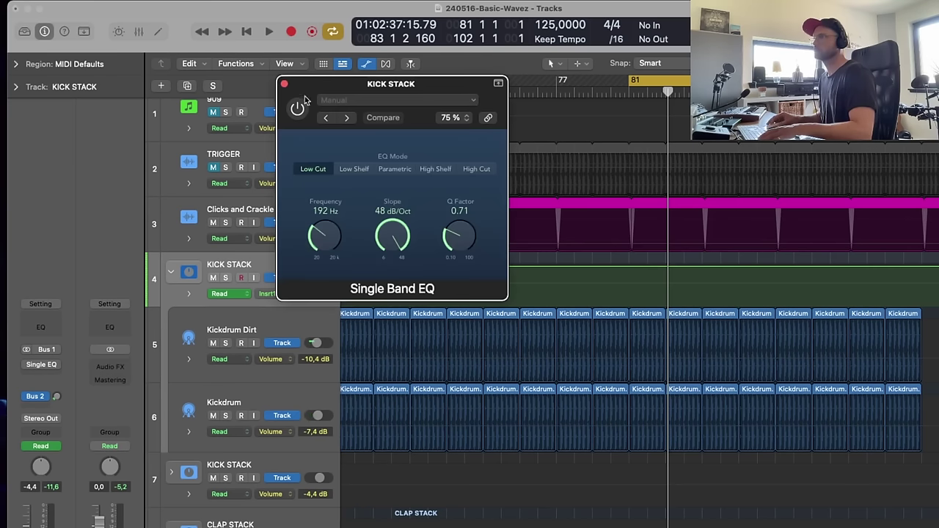
{"action": "left_click", "coordinate": [284, 86]}
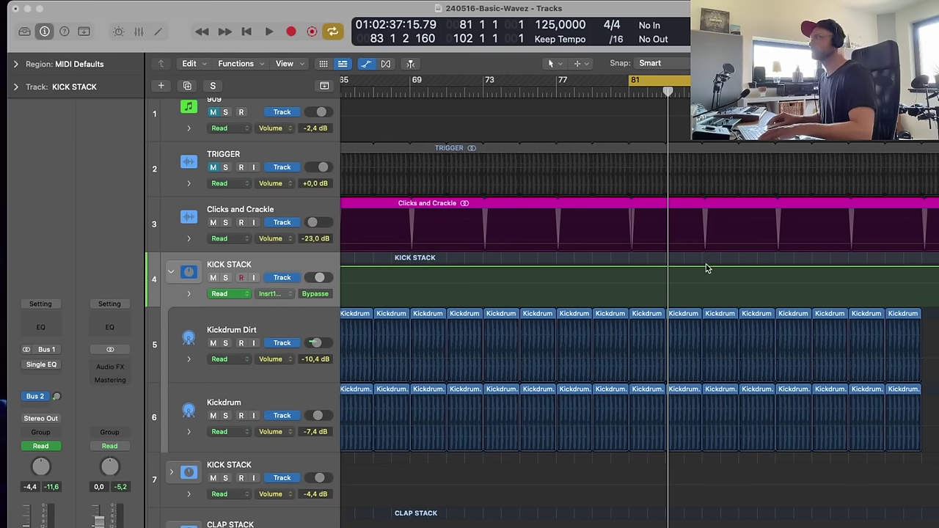
- Add a short peak of about -2.7 dB to the CLAP STACK's Send 2 automation before bar 89, dropping to -∞ dB at bar 89
{"action": "scroll", "coordinate": [716, 352], "scroll_direction": "down", "scroll_amount": 10}
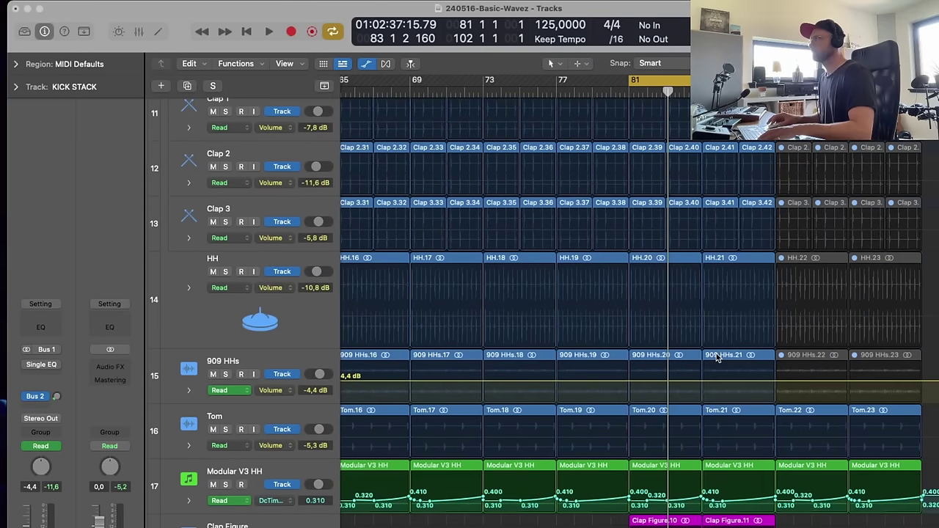
{"action": "scroll", "coordinate": [791, 453], "scroll_direction": "up", "scroll_amount": 1}
{"action": "scroll", "coordinate": [791, 453], "scroll_direction": "up", "scroll_amount": 3}
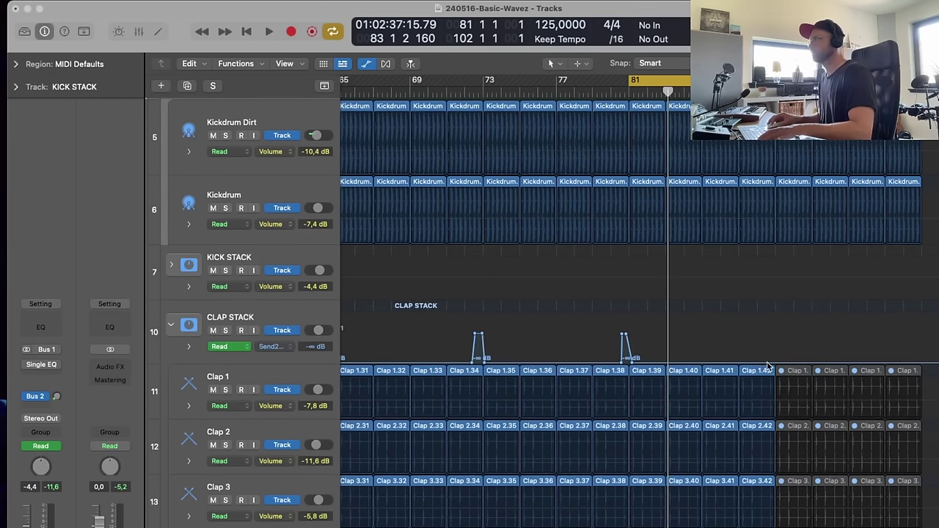
{"action": "left_click_drag", "start_coordinate": [772, 362], "coordinate": [772, 340]}
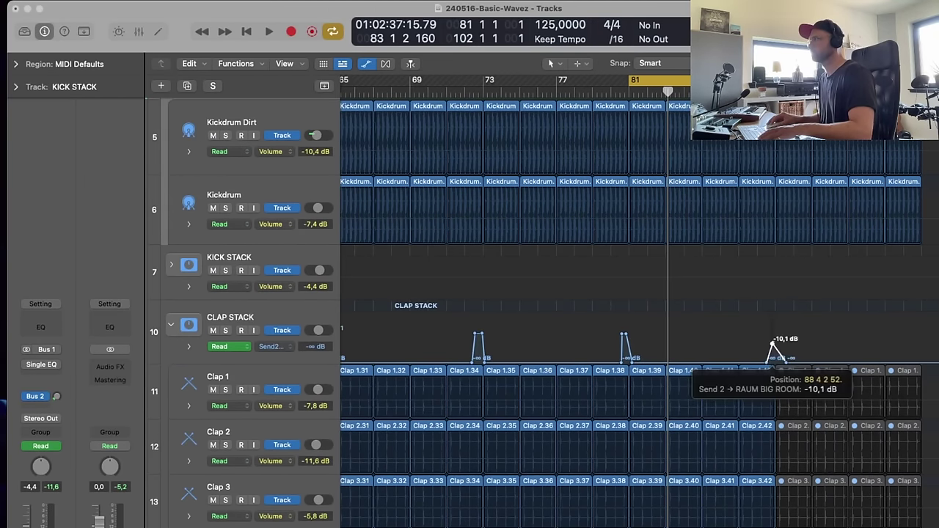
{"action": "left_click_drag", "start_coordinate": [811, 304], "coordinate": [740, 428]}
{"action": "left_click_drag", "start_coordinate": [658, 274], "coordinate": [665, 215]}
{"action": "left_click", "coordinate": [650, 241]}
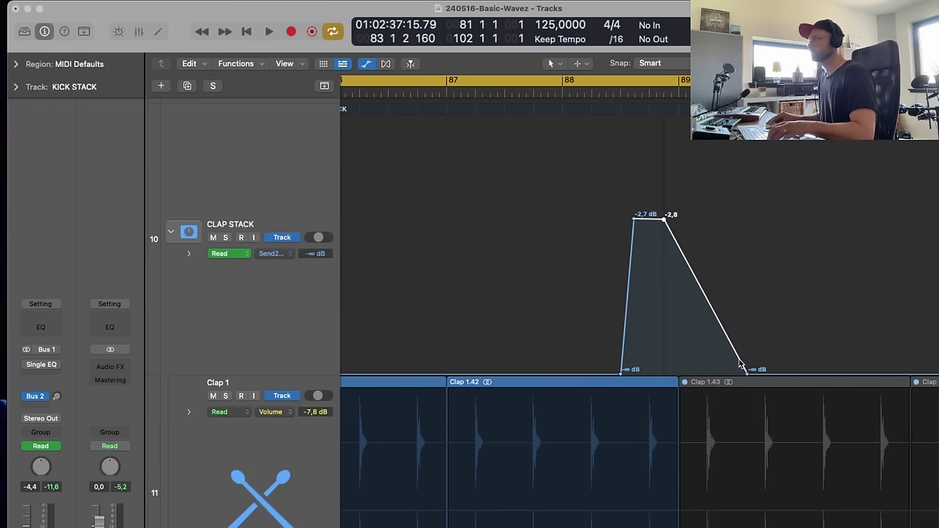
{"action": "left_click_drag", "start_coordinate": [748, 376], "coordinate": [675, 373]}
{"action": "left_click", "coordinate": [714, 362], "text": "ctrl+alt"}
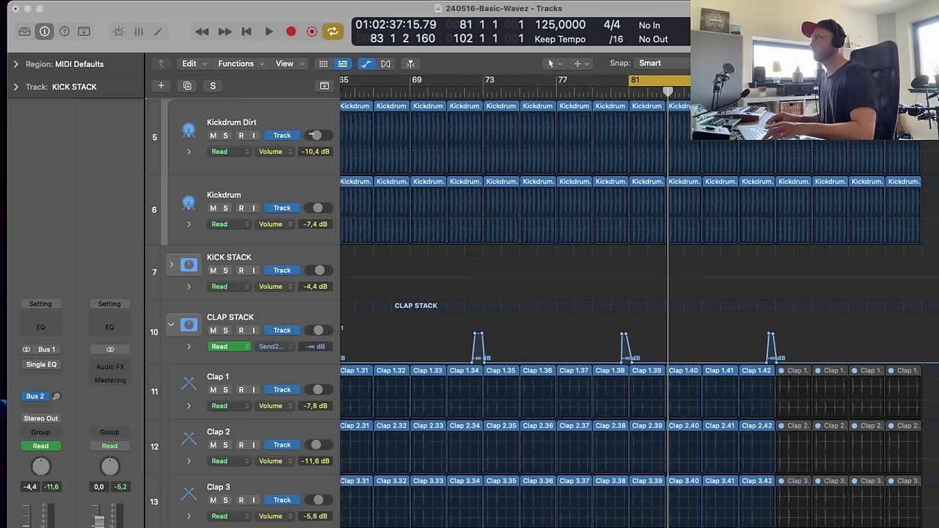
- Play from around bar 87, stop, and trim the Kickdrum Dirt and Kickdrum regions to leave about half a bar's gap before bar 89
{"action": "left_click", "coordinate": [741, 91]}
{"action": "key", "text": "space"}
{"action": "scroll", "coordinate": [763, 260], "scroll_direction": "up", "scroll_amount": 5}
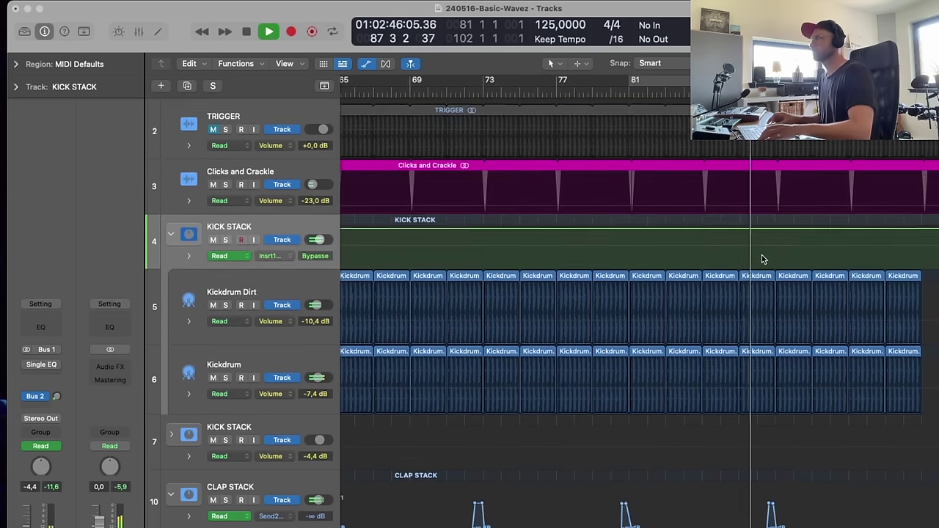
{"action": "key", "text": "space"}
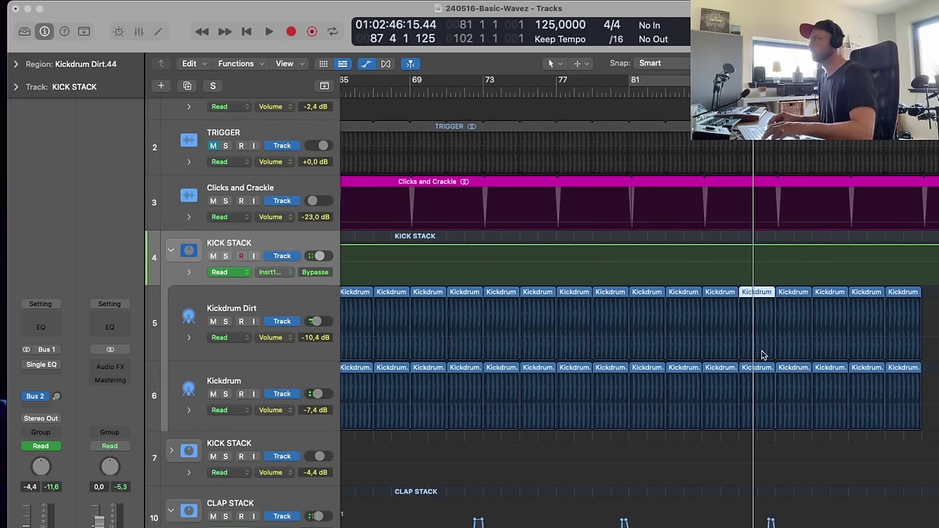
{"action": "left_click_drag", "start_coordinate": [770, 369], "coordinate": [765, 368]}
- Automate the KICK STACK's Single EQ bypass so the EQ is active from just before bar 85 until just before bar 89
{"action": "left_click", "coordinate": [739, 247]}
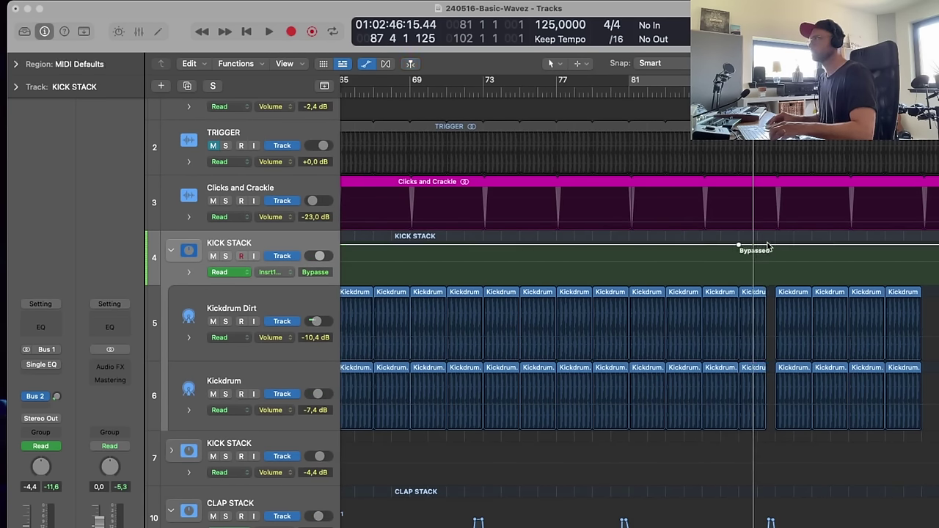
{"action": "left_click_drag", "start_coordinate": [766, 245], "coordinate": [703, 283]}
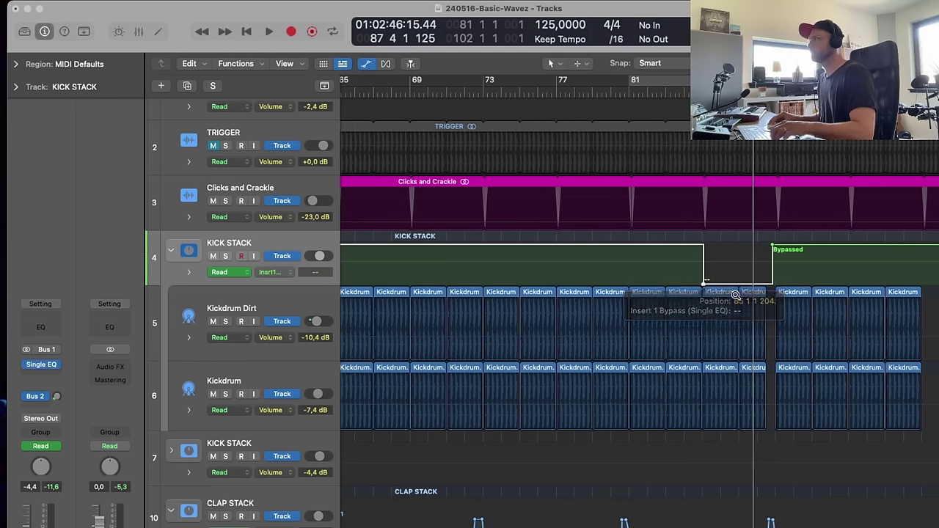
{"action": "key", "text": "z"}
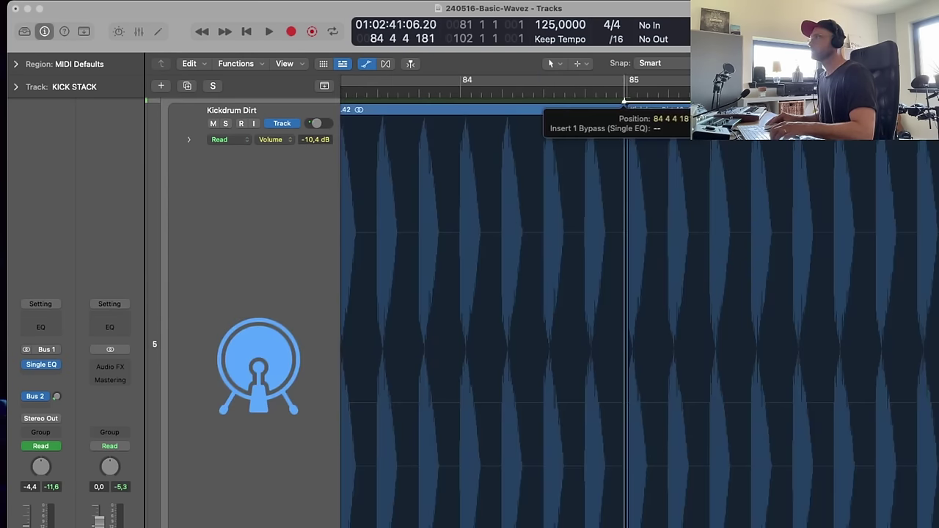
{"action": "key", "text": "z"}
- Play from just before bar 85 and check the kick filtering and gap with more tracks in view
{"action": "left_click", "coordinate": [681, 91]}
{"action": "key", "text": "space"}
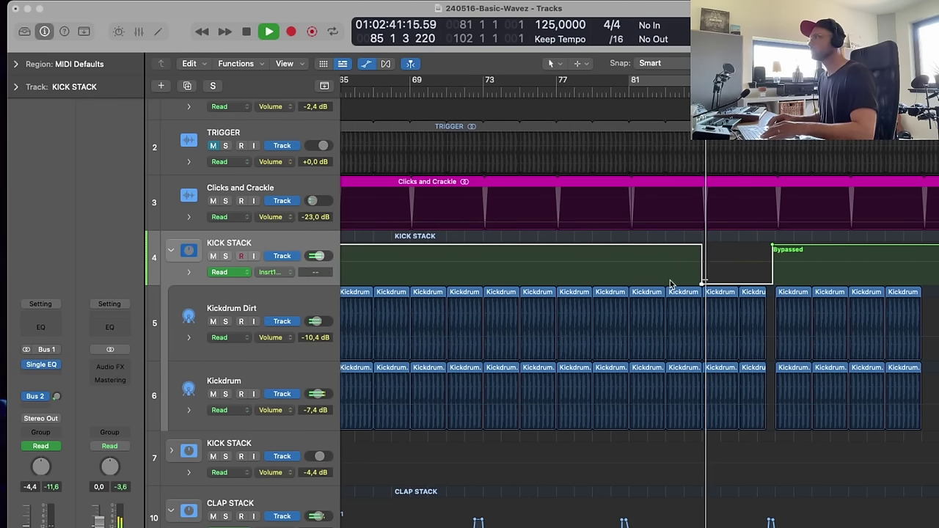
{"action": "scroll", "coordinate": [697, 327], "scroll_direction": "up", "scroll_amount": 5}
{"action": "left_click", "coordinate": [712, 320], "text": "ctrl+alt"}
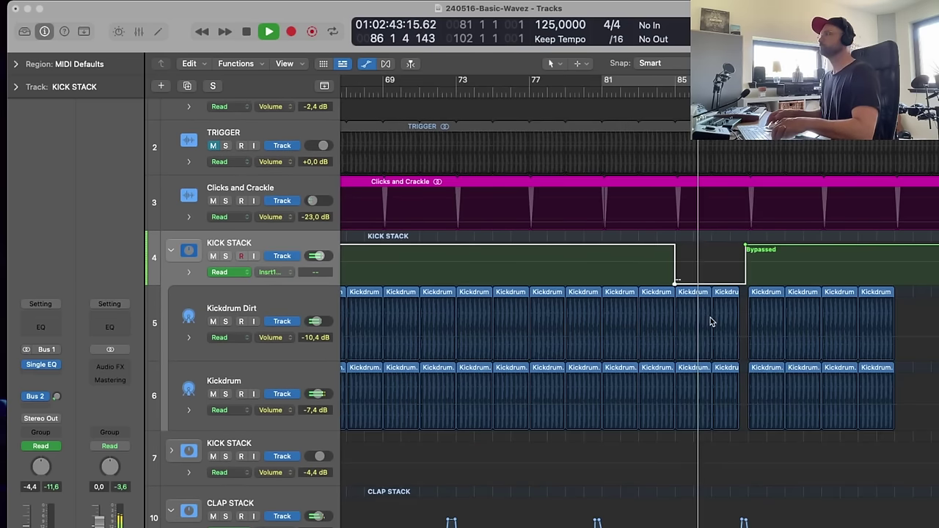
{"action": "key", "text": "super+Up"}
{"action": "key", "text": "super+Up"}
{"action": "key", "text": "super+Up"}
{"action": "scroll", "coordinate": [710, 317], "scroll_direction": "down", "scroll_amount": 5}
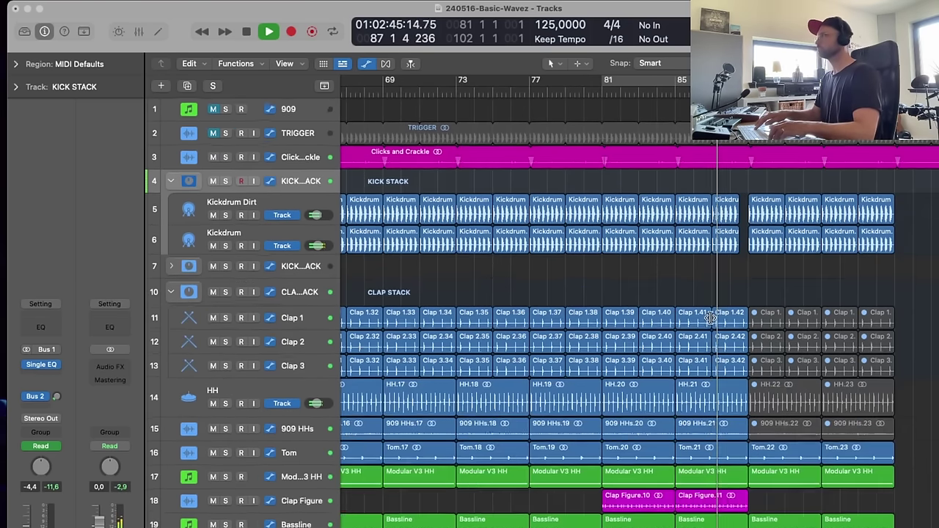
- Let playback run past bar 89 with more tracks in view and set the cycle range from bar 89 to bar 97
{"action": "scroll", "coordinate": [710, 317], "scroll_direction": "down", "scroll_amount": 3}
{"action": "scroll", "coordinate": [710, 319], "scroll_direction": "down", "scroll_amount": 3}
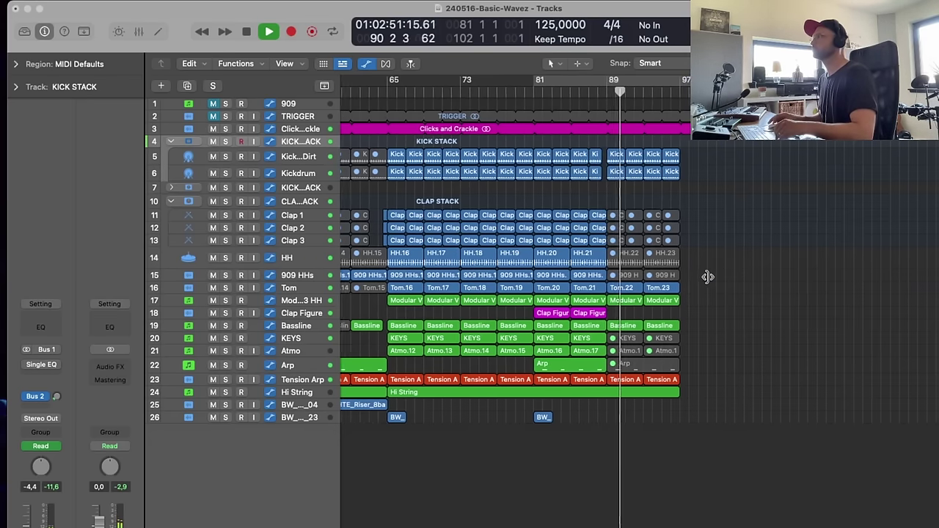
{"action": "left_click", "coordinate": [611, 82]}
{"action": "left_click_drag", "start_coordinate": [611, 83], "coordinate": [683, 91]}
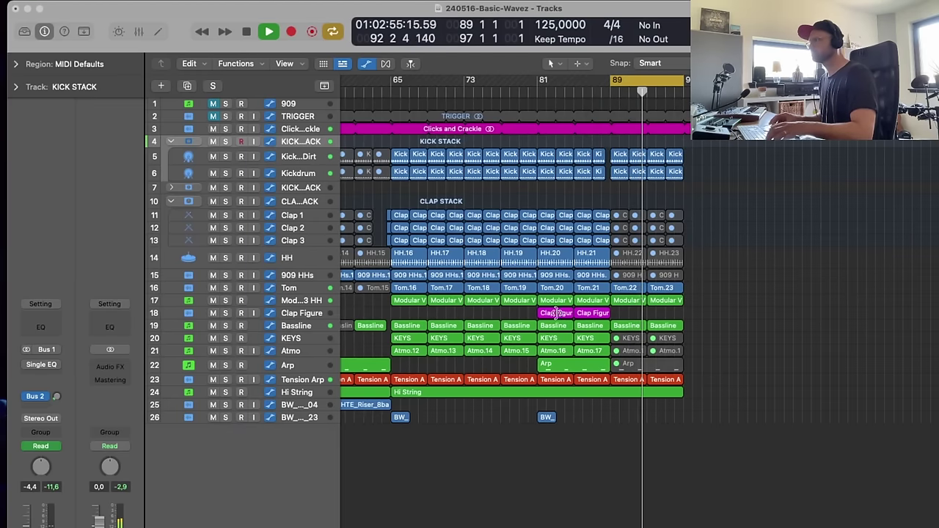
- Clear the dips in the Modular V3 HH's decay time automation between bars 85 and 89, holding it at 0.410
{"action": "left_click", "coordinate": [319, 300]}
{"action": "key", "text": "super+Down"}
{"action": "key", "text": "a"}
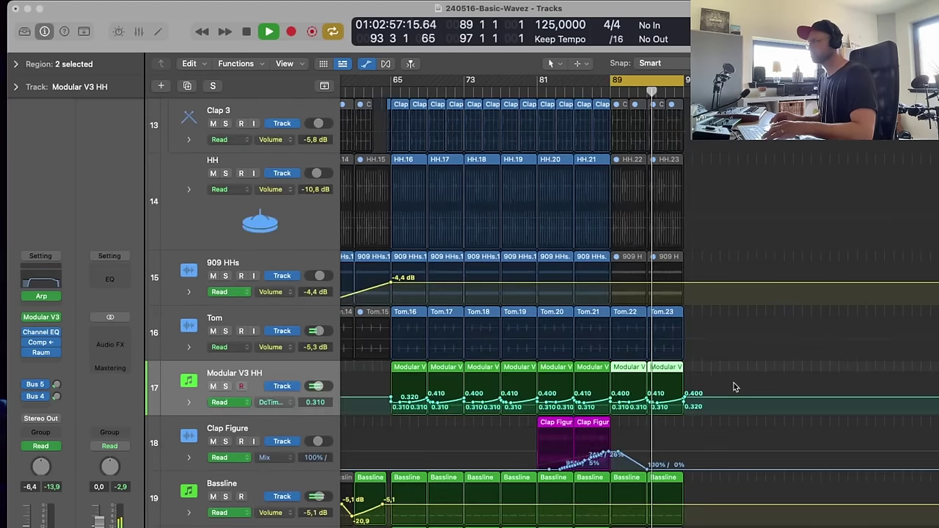
{"action": "key", "text": "space"}
{"action": "left_click_drag", "start_coordinate": [719, 334], "coordinate": [540, 423]}
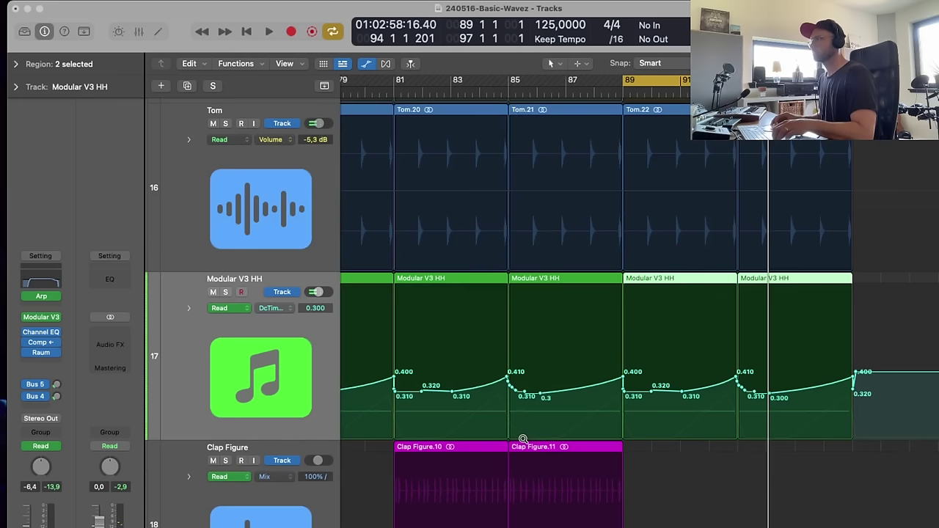
{"action": "left_click_drag", "start_coordinate": [506, 381], "coordinate": [614, 387]}
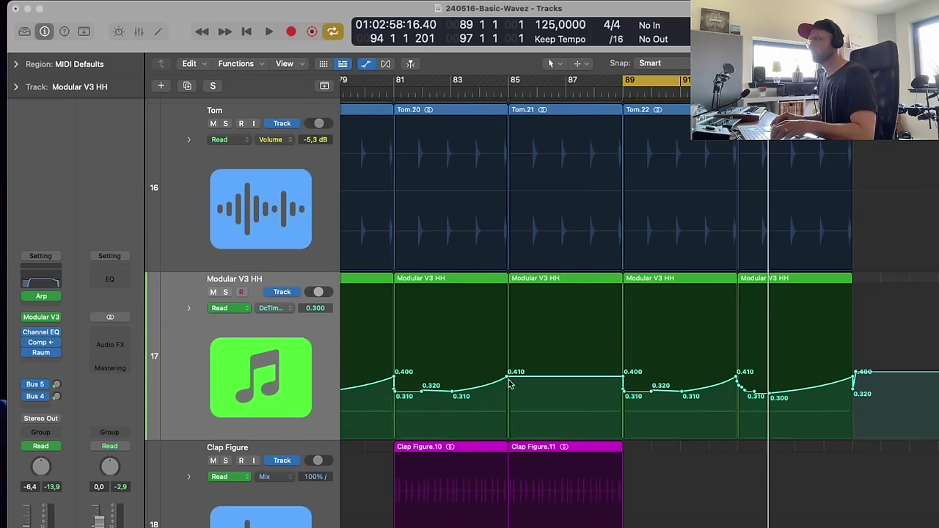
- Reshape the Modular V3 HH's ReleaseTime Vca1 automation between bars 85 and 89 to rise from 0.210 to 0.330
{"action": "left_click", "coordinate": [292, 309]}
{"action": "key", "text": "Return"}
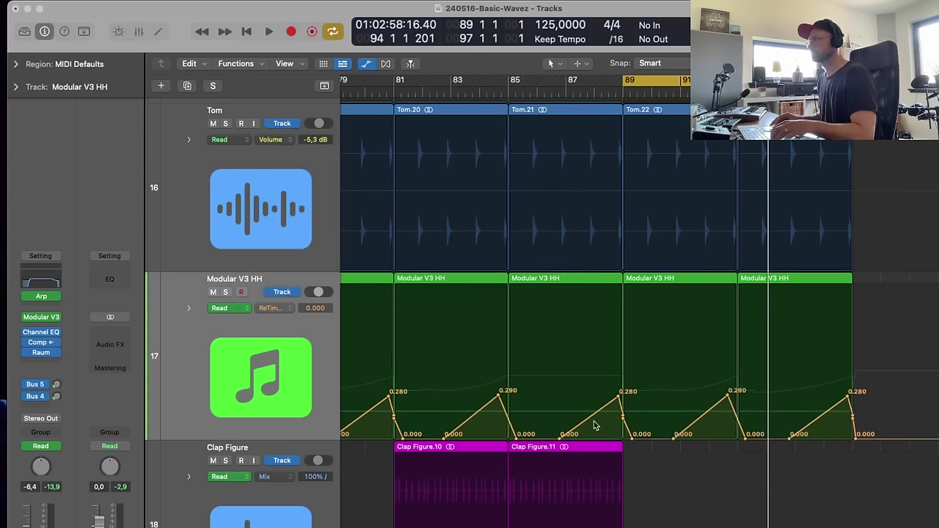
{"action": "left_click_drag", "start_coordinate": [561, 440], "coordinate": [522, 408]}
{"action": "left_click", "coordinate": [516, 439]}
{"action": "left_click_drag", "start_coordinate": [618, 398], "coordinate": [620, 389]}
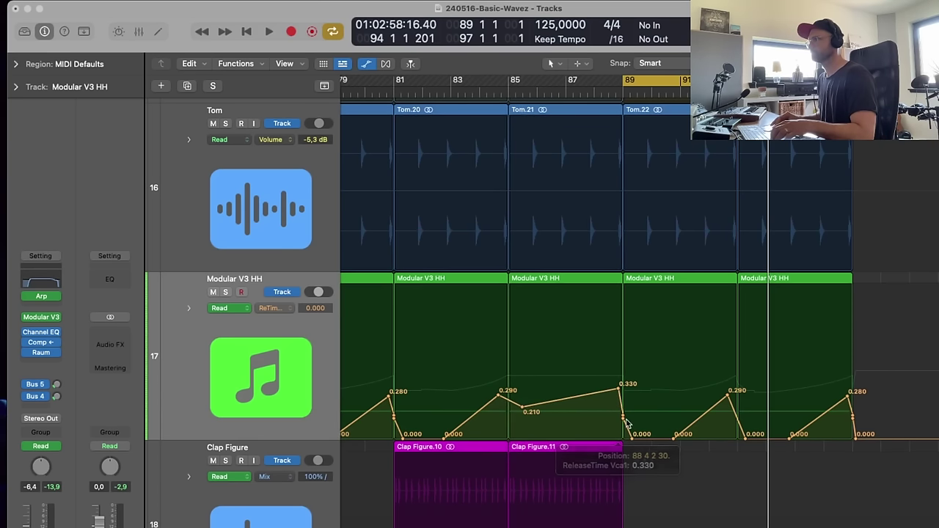
{"action": "left_click", "coordinate": [543, 375], "text": "ctrl+alt"}
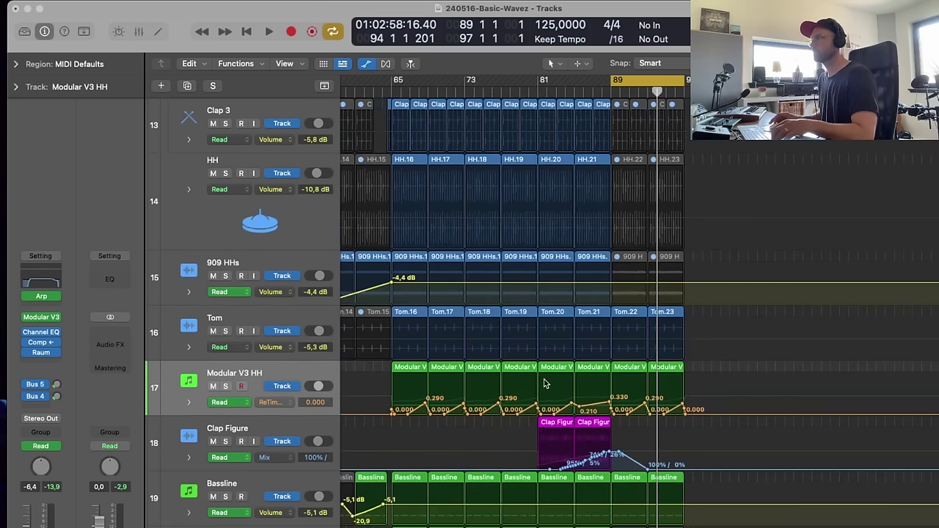
- Play into bar 89 from around bar 86, and listen again from bar 81
{"action": "left_click", "coordinate": [584, 91]}
{"action": "key", "text": "space"}
{"action": "scroll", "coordinate": [628, 157], "scroll_direction": "down", "scroll_amount": 5}
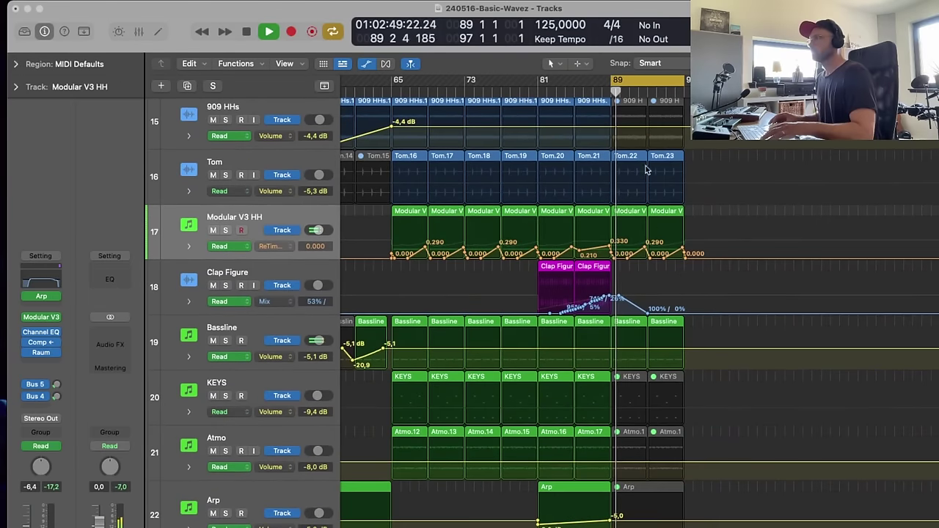
{"action": "left_click", "coordinate": [540, 90]}
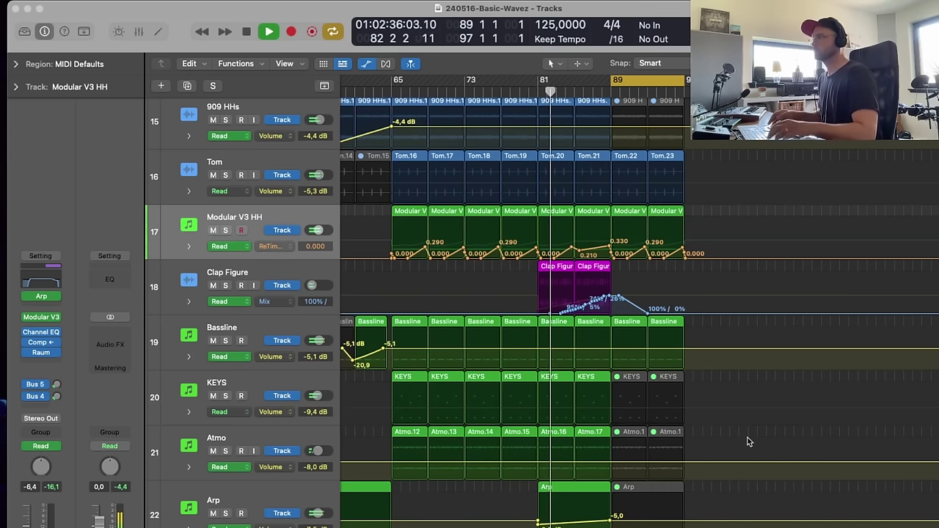
- Fade the Hi String's volume automation from -22.0 dB down to -∞ dB around bar 89
{"action": "key", "text": "super+Up"}
{"action": "key", "text": "super+Up"}
{"action": "key", "text": "super+Up"}
{"action": "key", "text": "super+Up"}
{"action": "key", "text": "super+Left"}
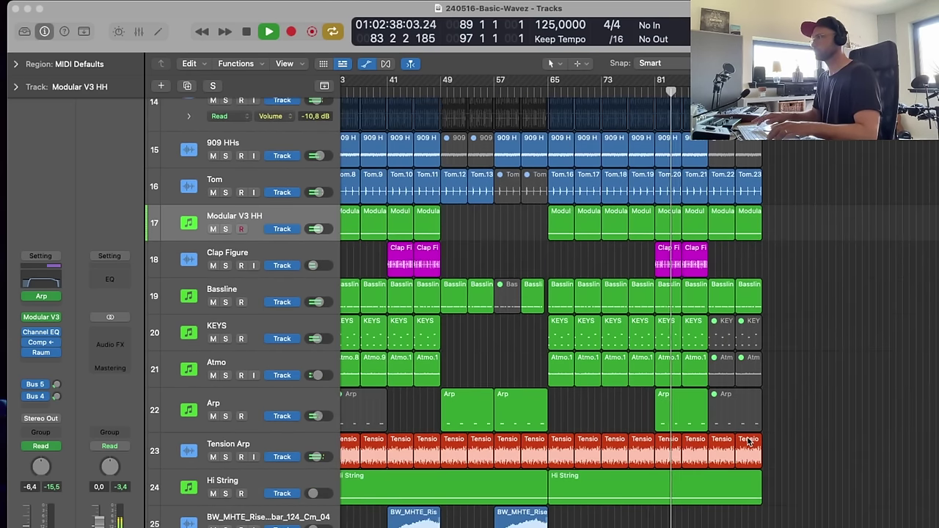
{"action": "key", "text": "super+Up"}
{"action": "key", "text": "super+Up"}
{"action": "key", "text": "super+Up"}
{"action": "key", "text": "super+Up"}
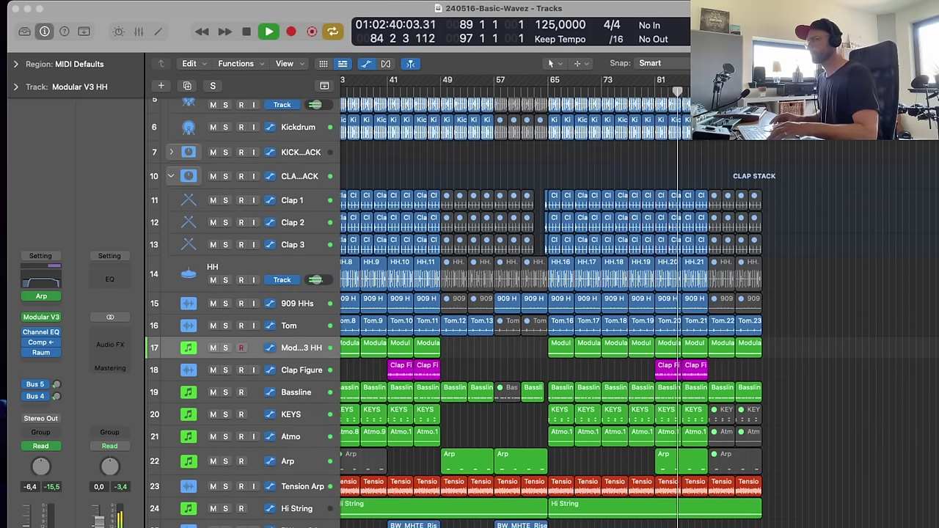
{"action": "key", "text": "a"}
{"action": "scroll", "coordinate": [660, 521], "scroll_direction": "down", "scroll_amount": 5}
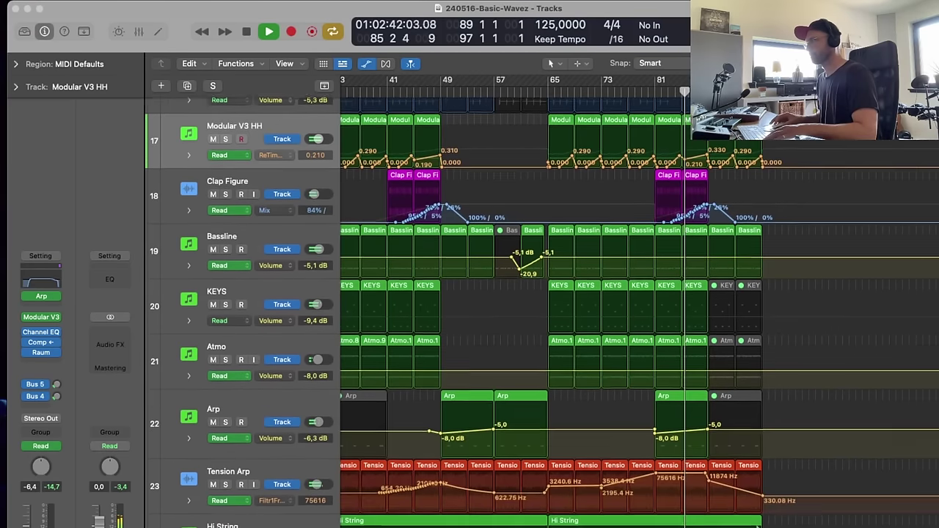
{"action": "scroll", "coordinate": [749, 518], "scroll_direction": "down", "scroll_amount": 1}
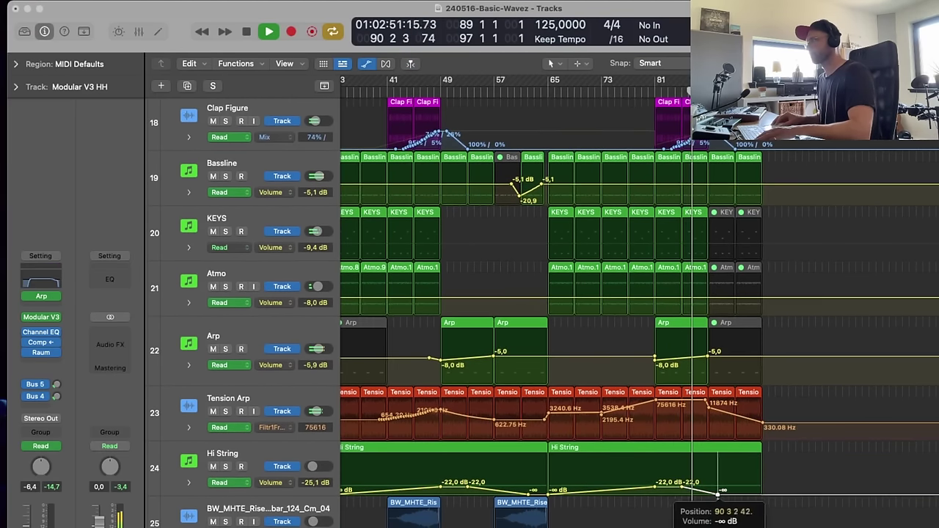
{"action": "left_click_drag", "start_coordinate": [682, 487], "coordinate": [707, 487]}
{"action": "left_click", "coordinate": [797, 437], "text": "ctrl+alt"}
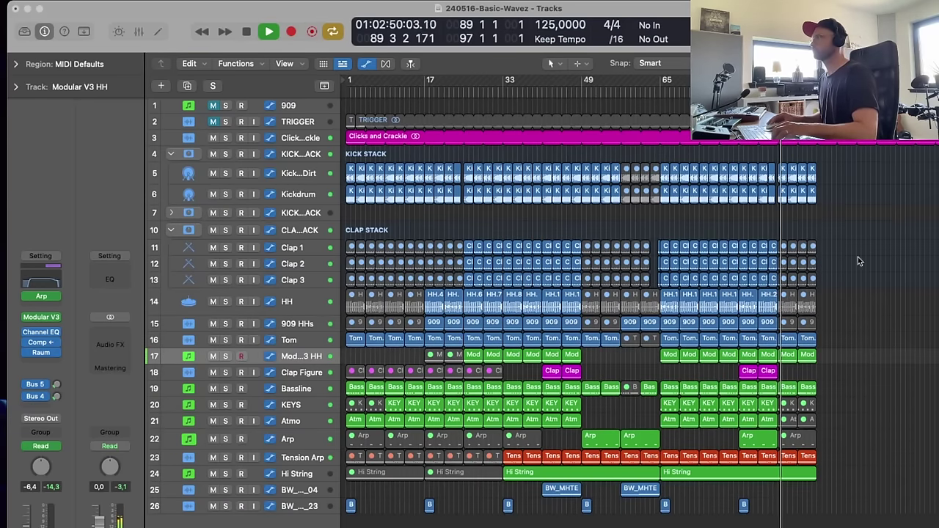
- Open the Bassline's Diva synth on its main page and try out the VCF ladder cutoff during playback
{"action": "left_click", "coordinate": [354, 391]}
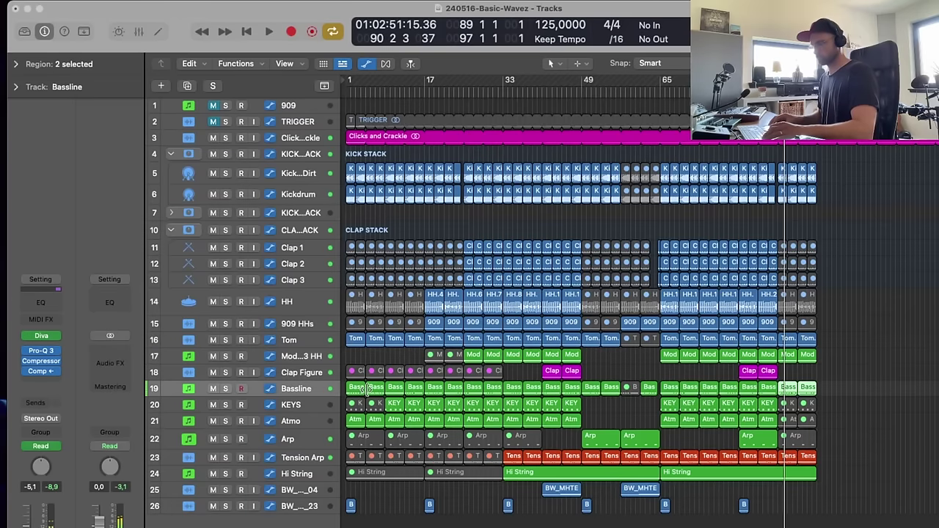
{"action": "left_click", "coordinate": [41, 338]}
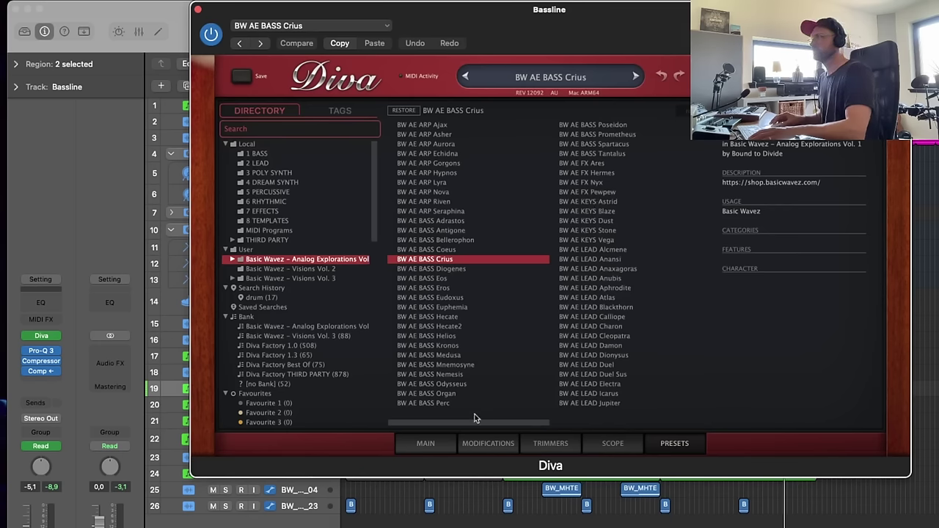
{"action": "left_click", "coordinate": [424, 445]}
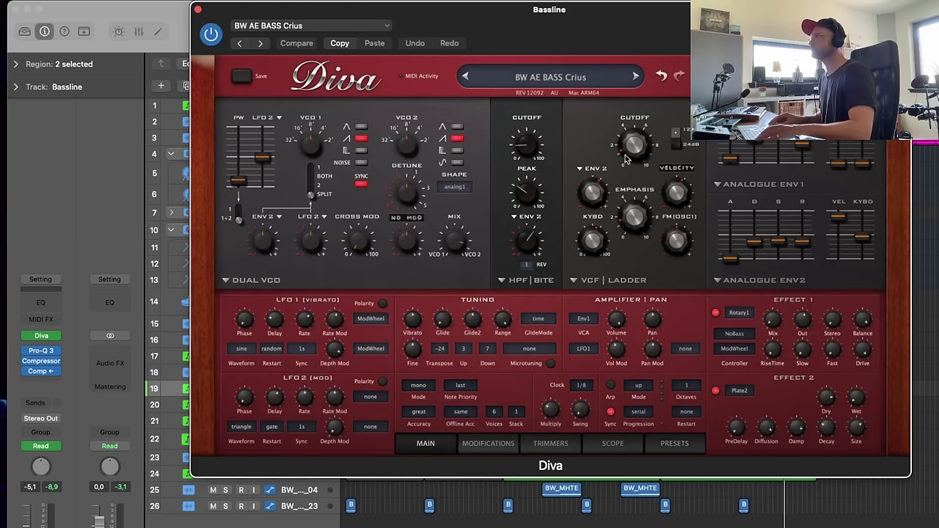
{"action": "left_click_drag", "start_coordinate": [657, 48], "coordinate": [410, 83]}
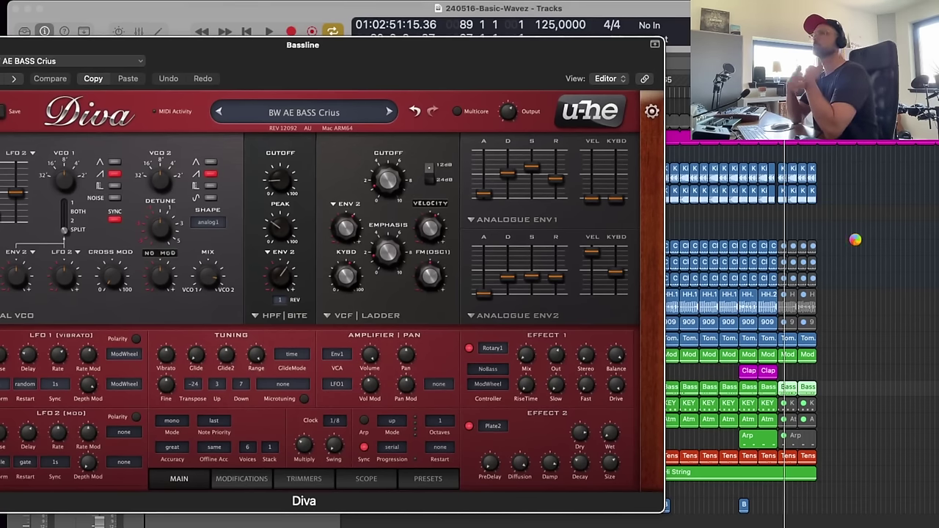
{"action": "left_click_drag", "start_coordinate": [513, 47], "coordinate": [534, 75]}
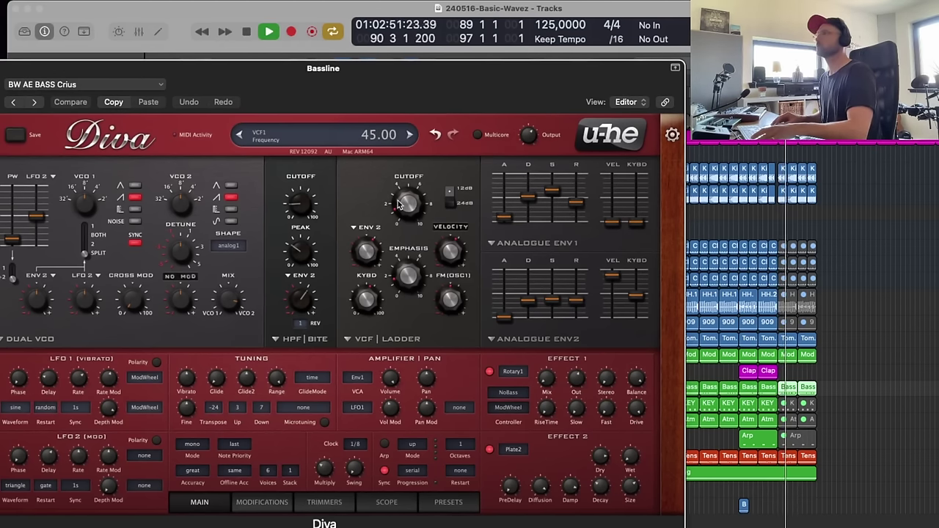
{"action": "mouse_move", "coordinate": [399, 203]}
{"action": "left_mouse_down"}
{"action": "mouse_move", "coordinate": [406, 140]}
{"action": "mouse_move", "coordinate": [399, 207]}
{"action": "left_mouse_up"}
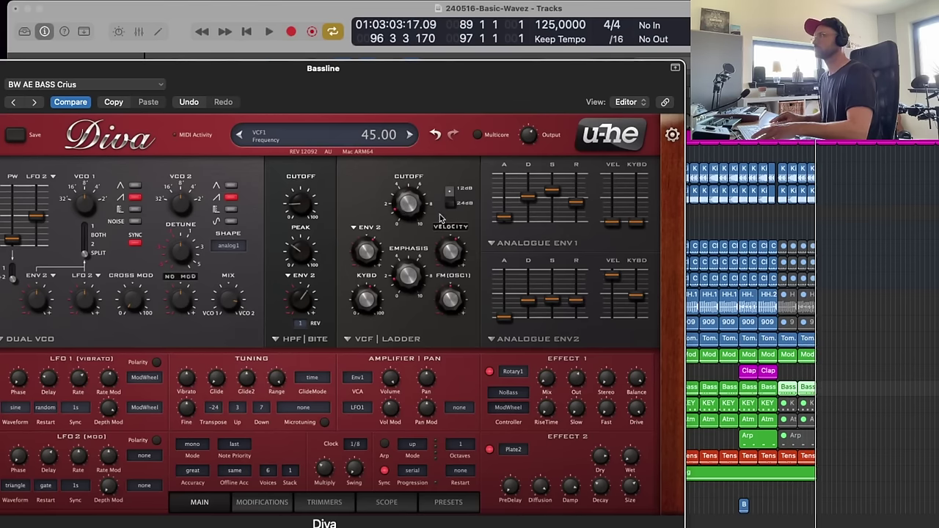
- Set the Bassline's automation mode to Latch and extend the cycle range to bar 111
{"action": "left_click_drag", "start_coordinate": [480, 69], "coordinate": [796, 339]}
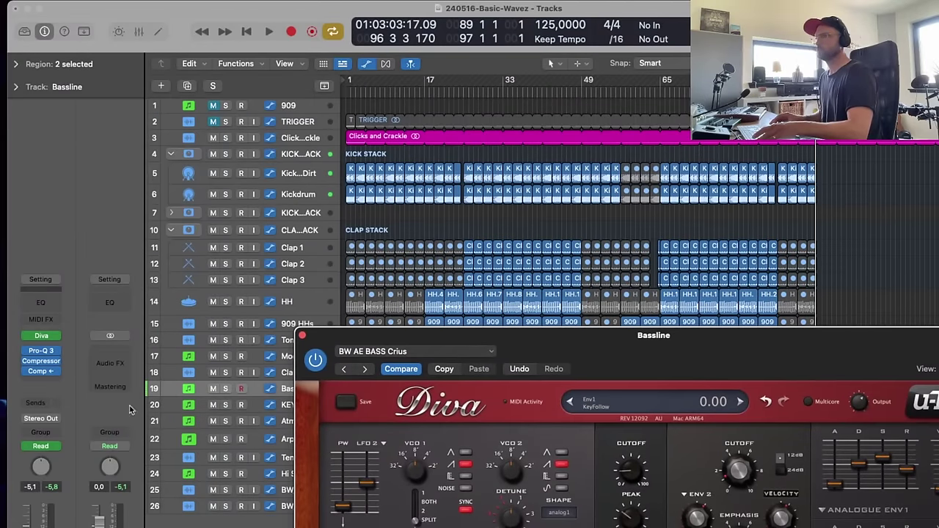
{"action": "left_click", "coordinate": [50, 446]}
{"action": "left_click", "coordinate": [53, 458]}
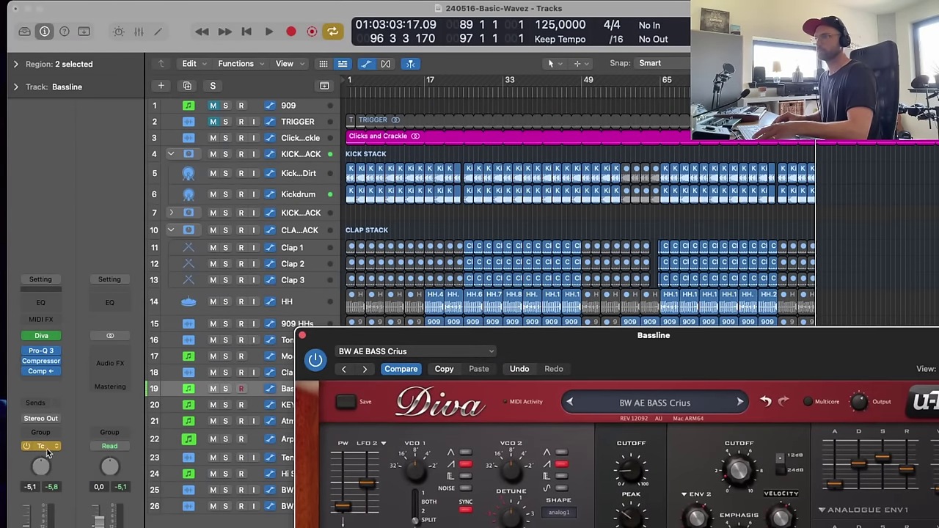
{"action": "left_click", "coordinate": [47, 448]}
{"action": "left_click", "coordinate": [37, 460]}
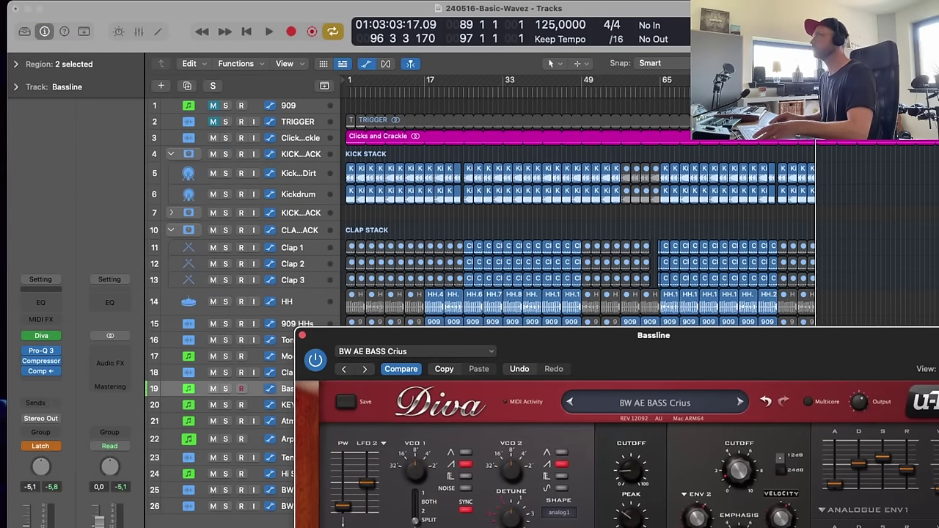
{"action": "left_click_drag", "start_coordinate": [816, 79], "coordinate": [885, 79]}
- Record a gradual rise of Diva's VCF cutoff to about 111 between bars 89 and 97, and close the synth
{"action": "left_click_drag", "start_coordinate": [887, 339], "coordinate": [577, 45]}
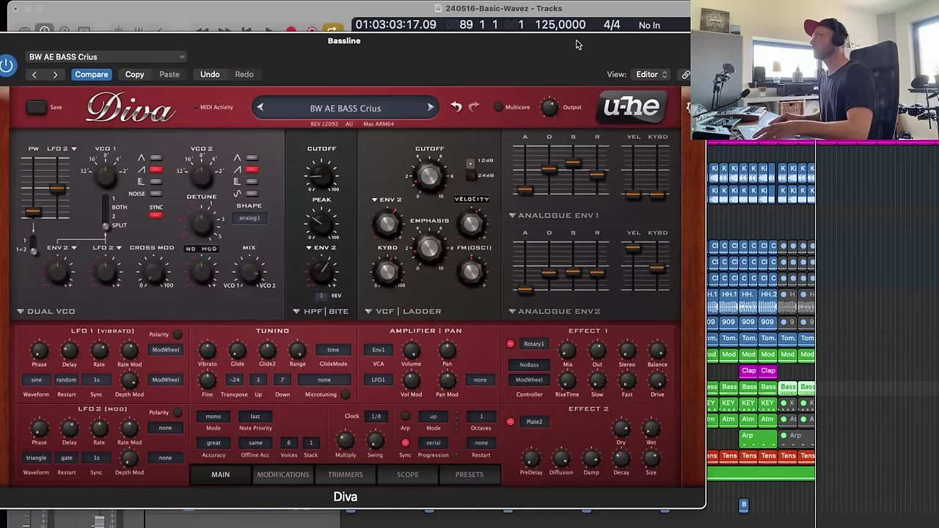
{"action": "key", "text": "space"}
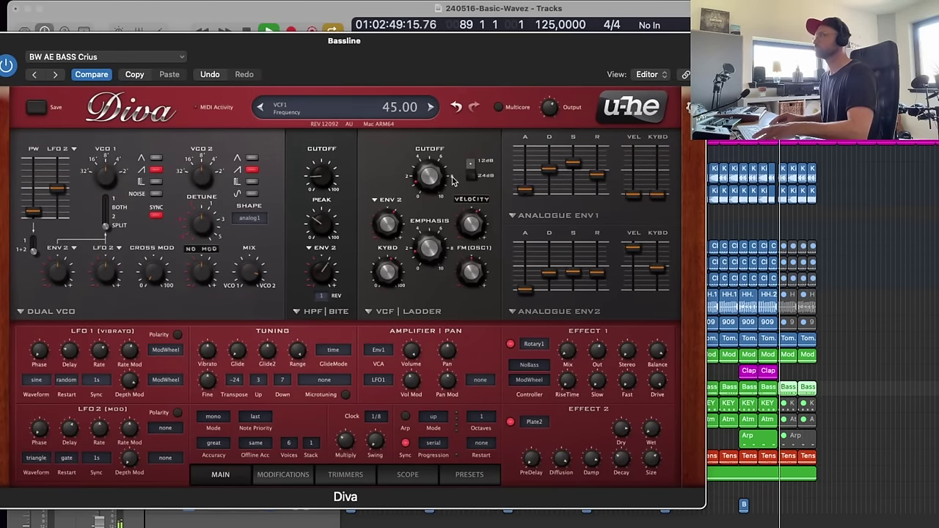
{"action": "left_click_drag", "start_coordinate": [434, 170], "coordinate": [446, 92]}
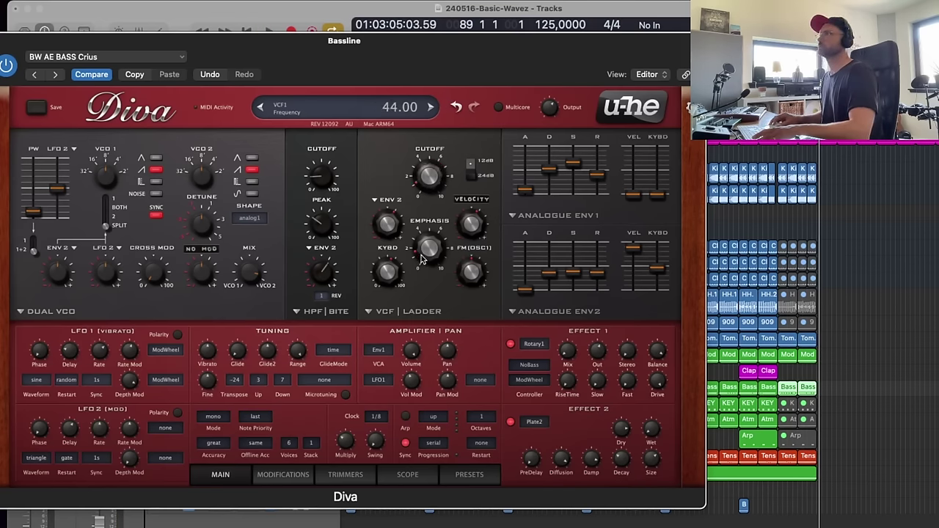
{"action": "left_click_drag", "start_coordinate": [40, 40], "coordinate": [87, 45]}
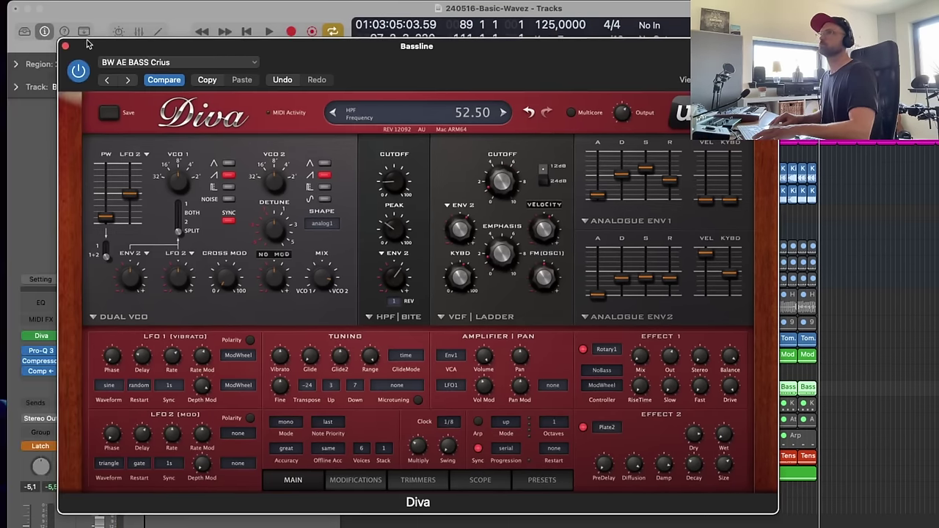
{"action": "left_click", "coordinate": [65, 47]}
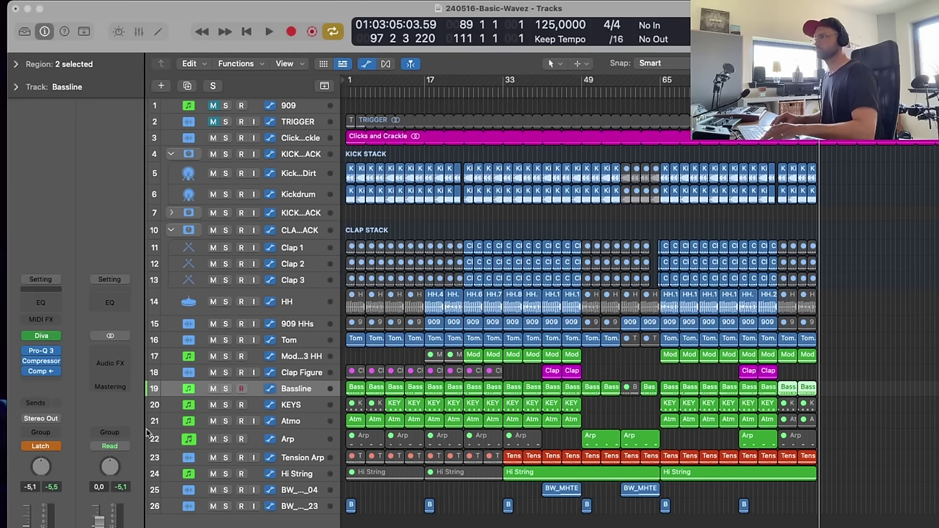
- Return the Bassline's automation mode to Read and move the cutoff's 44.17 end point to about bar 100
{"action": "left_click", "coordinate": [36, 446]}
{"action": "left_click", "coordinate": [54, 423]}
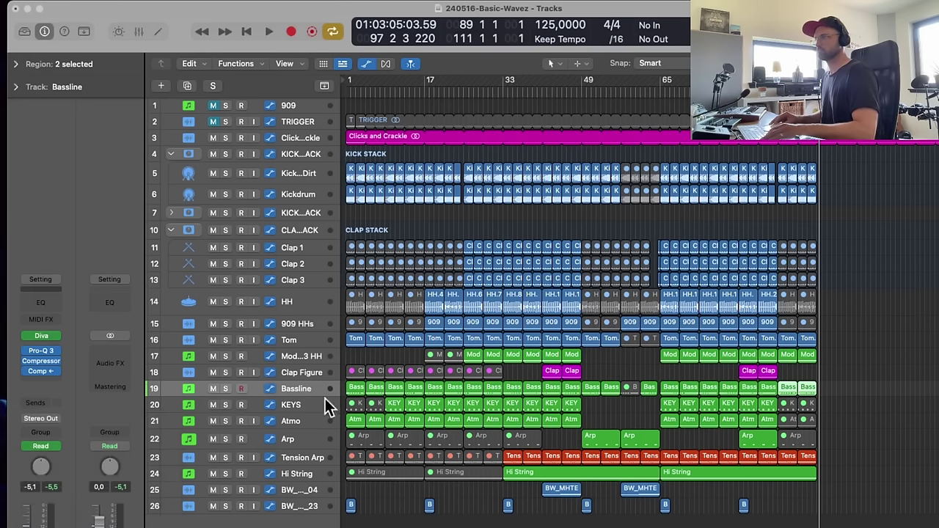
{"action": "key", "text": "a"}
{"action": "key", "text": "a"}
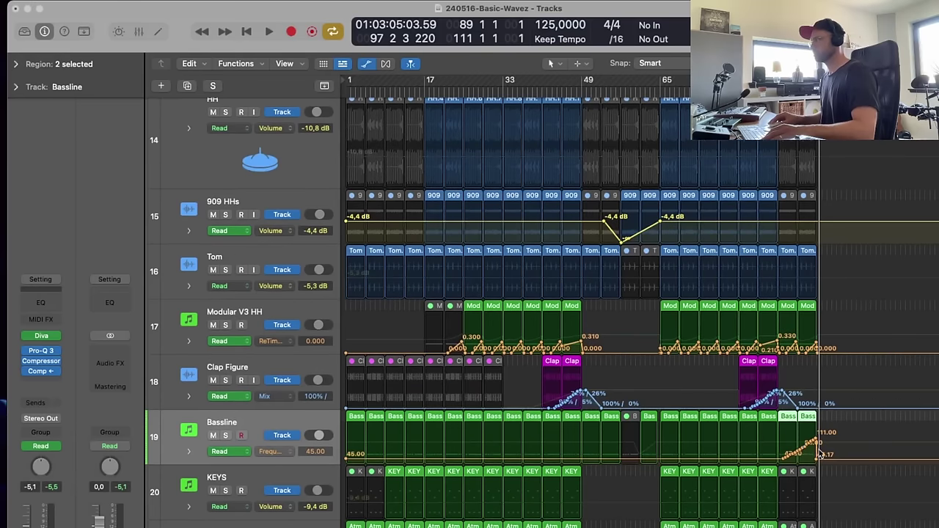
{"action": "left_click_drag", "start_coordinate": [871, 417], "coordinate": [730, 513]}
{"action": "left_click_drag", "start_coordinate": [729, 333], "coordinate": [807, 331]}
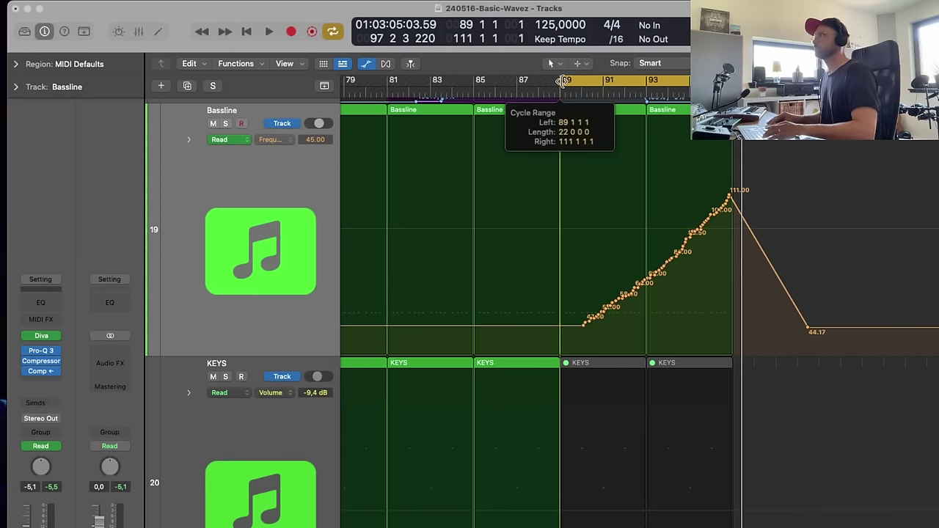
- Play from bar 89 and smooth the early part of the Bassline's cutoff ramp so the rise starts at bar 89
{"action": "key", "text": "space"}
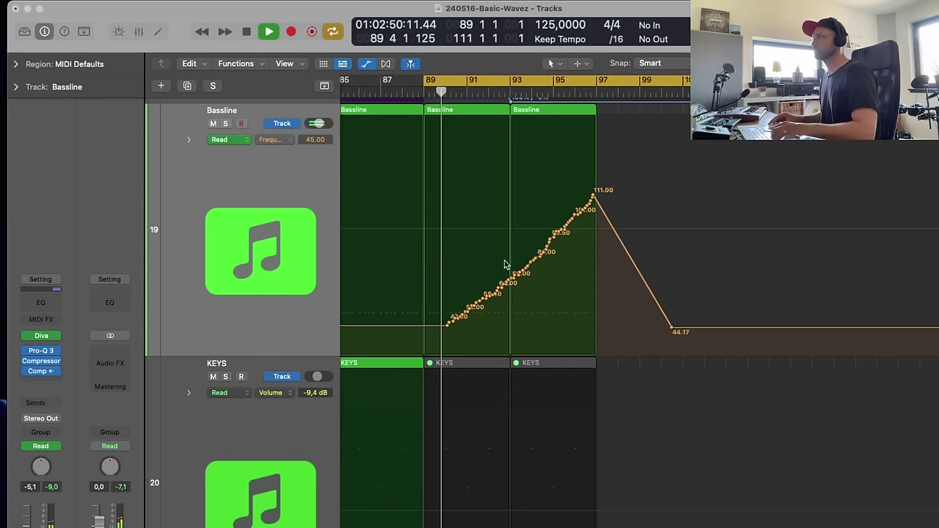
{"action": "mouse_move", "coordinate": [488, 301]}
{"action": "left_mouse_down"}
{"action": "mouse_move", "coordinate": [448, 325]}
{"action": "mouse_move", "coordinate": [424, 325]}
{"action": "left_mouse_up"}
{"action": "key", "text": "z"}
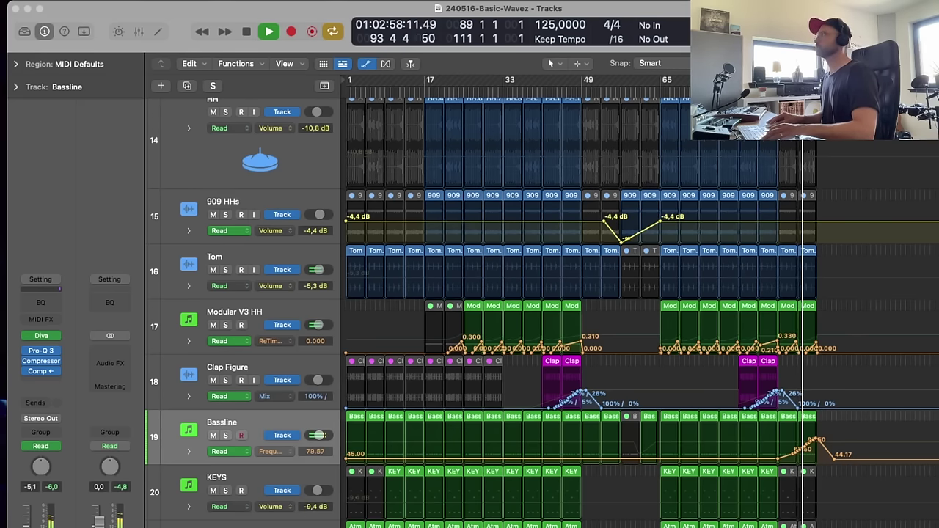
{"action": "key", "text": "a"}
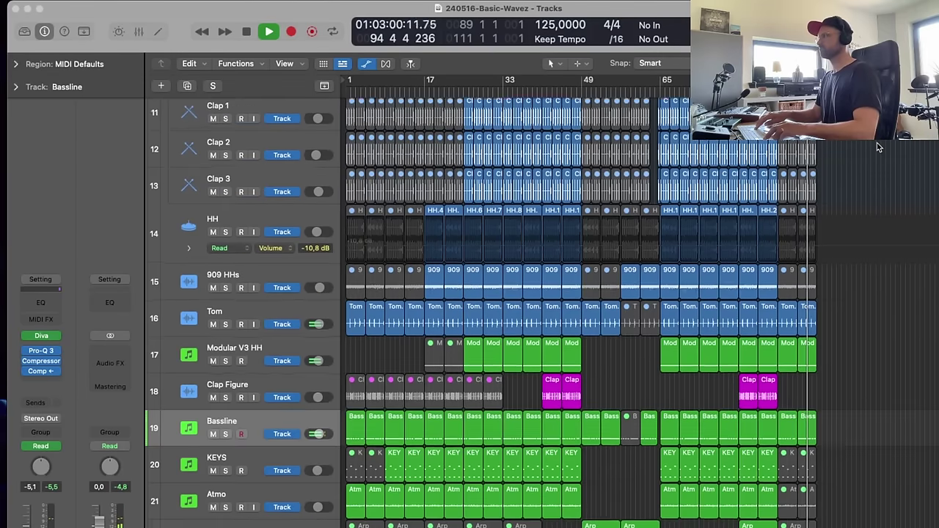
- Reduce the track heights to fit the whole arrangement in view, save the project, and stop playback
{"action": "key", "text": "super+Up"}
{"action": "key", "text": "super+Up"}
{"action": "key", "text": "super+Up"}
{"action": "key", "text": "super+Up"}
{"action": "key", "text": "super+Up"}
{"action": "key", "text": "super+Up"}
{"action": "key", "text": "super+Up"}
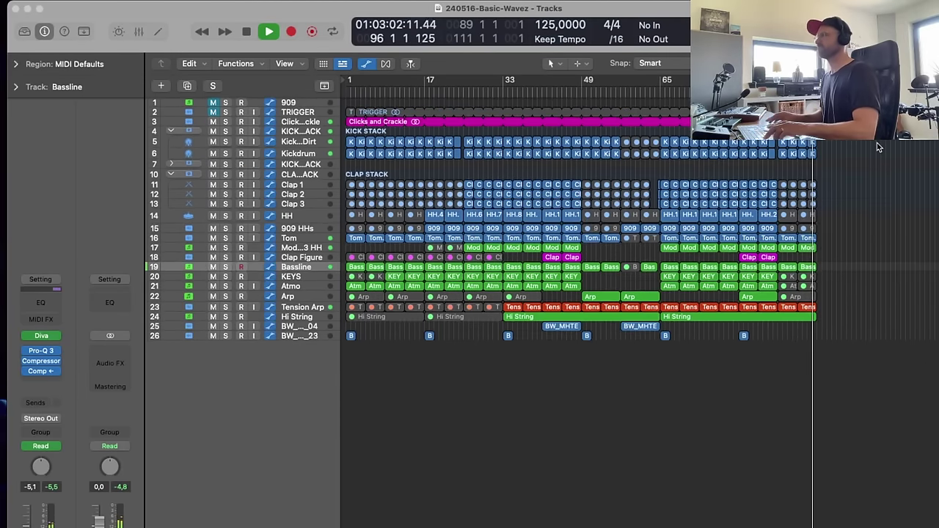
{"action": "key", "text": "super+s"}
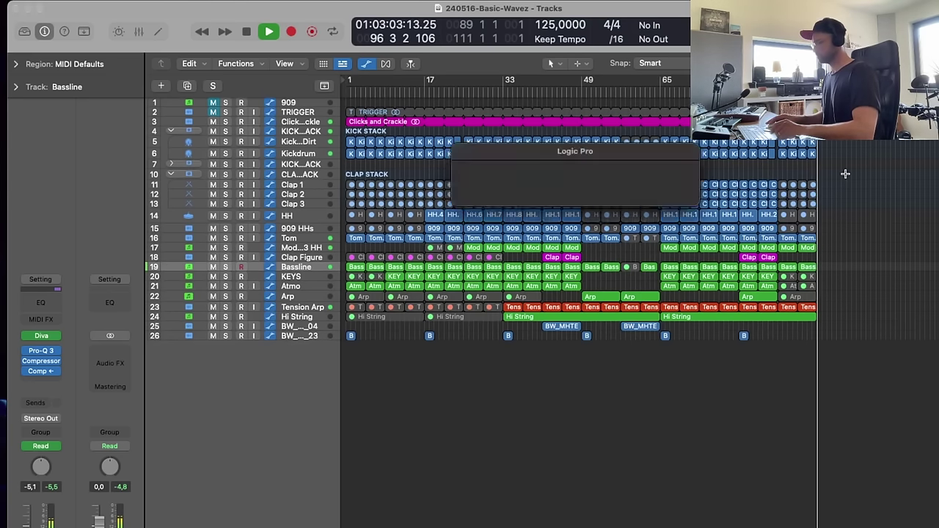
{"action": "key", "text": "space"}
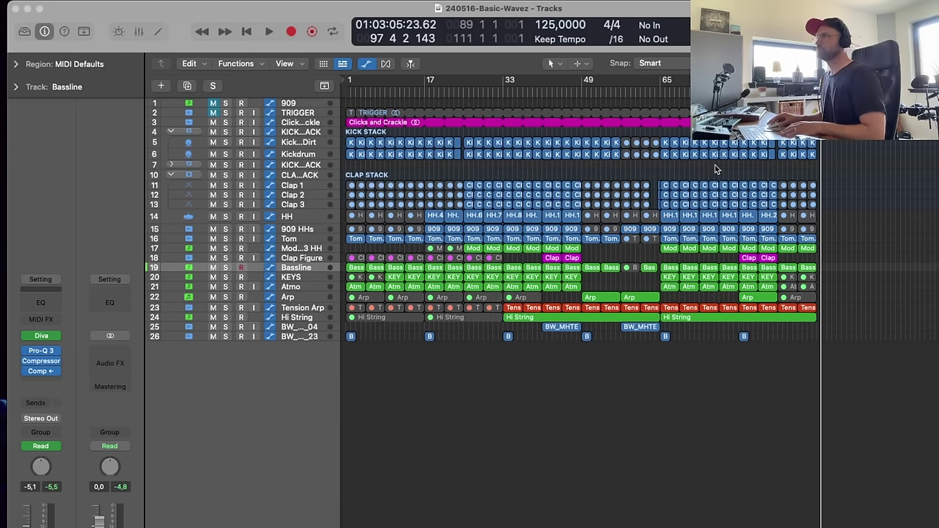
- Save the project again and play the whole arrangement through with the cycle range set from bar 1 to bar 98
{"action": "left_click_drag", "start_coordinate": [348, 82], "coordinate": [864, 144]}
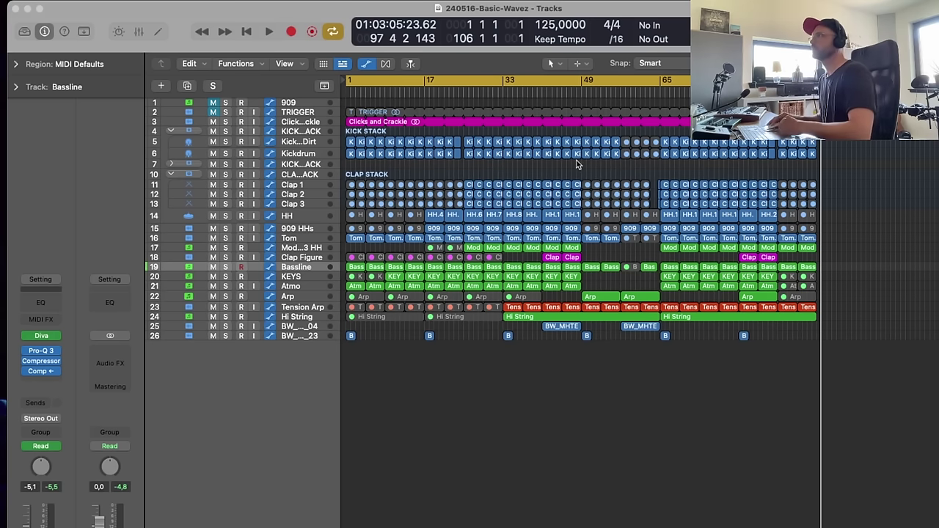
{"action": "left_click", "coordinate": [82, 2]}
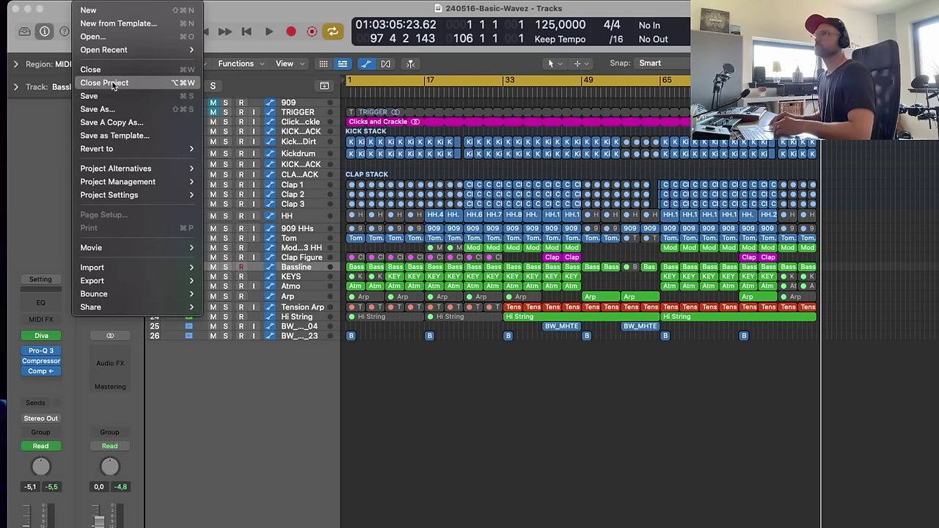
{"action": "left_click", "coordinate": [125, 97]}
{"action": "key", "text": "space"}
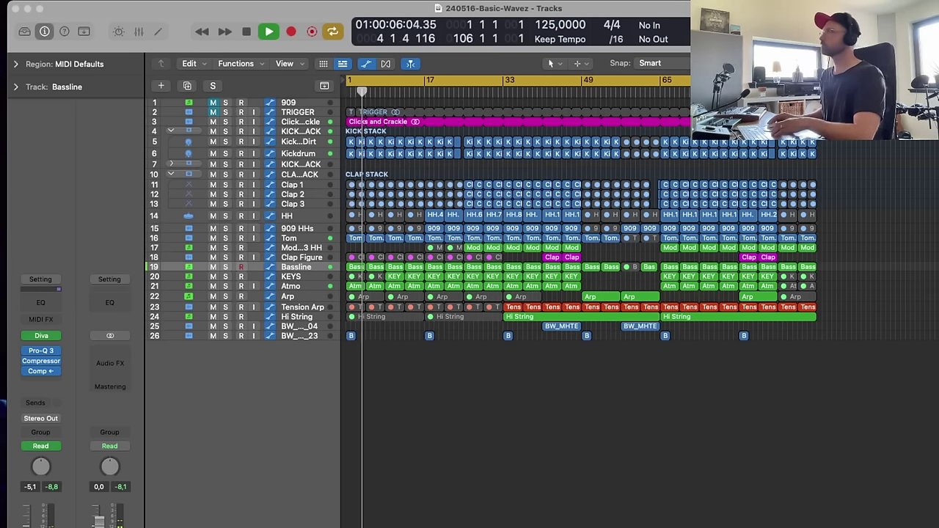
{"action": "left_click_drag", "start_coordinate": [862, 79], "coordinate": [823, 79]}
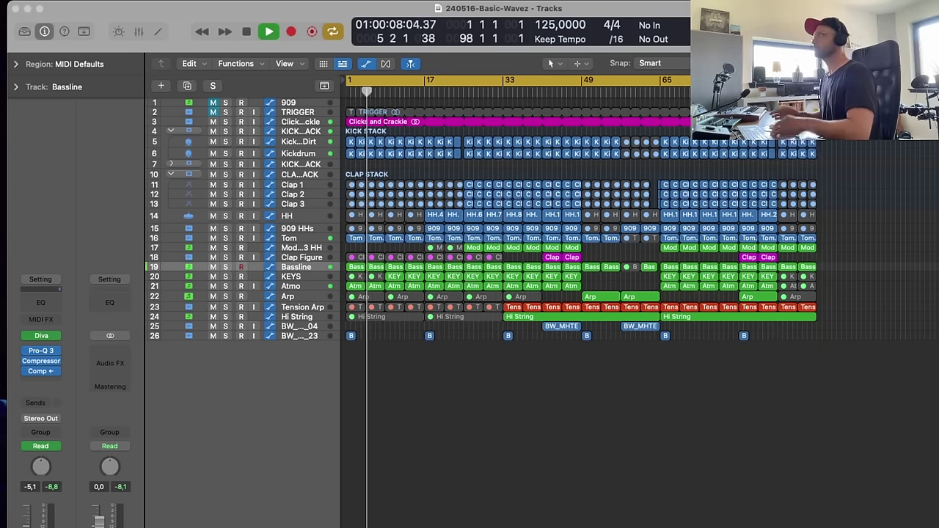
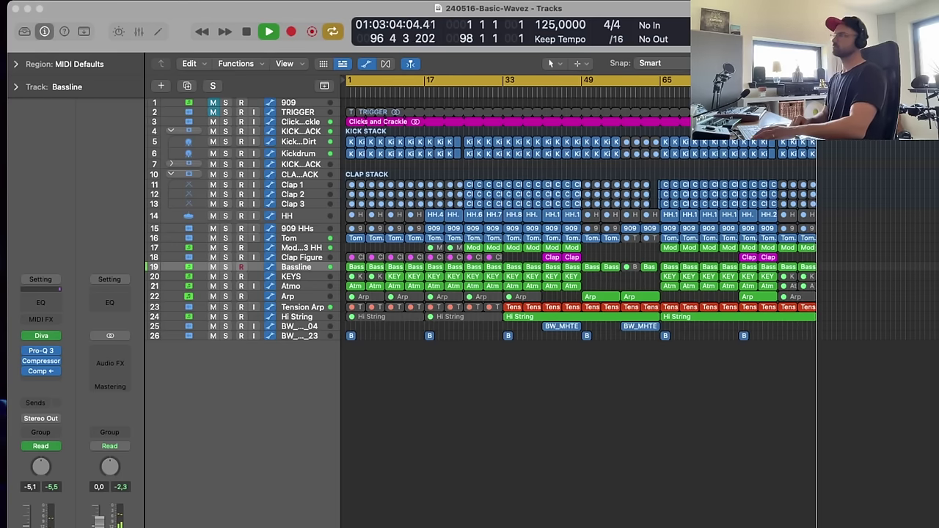
{"action": "key", "text": "space"}
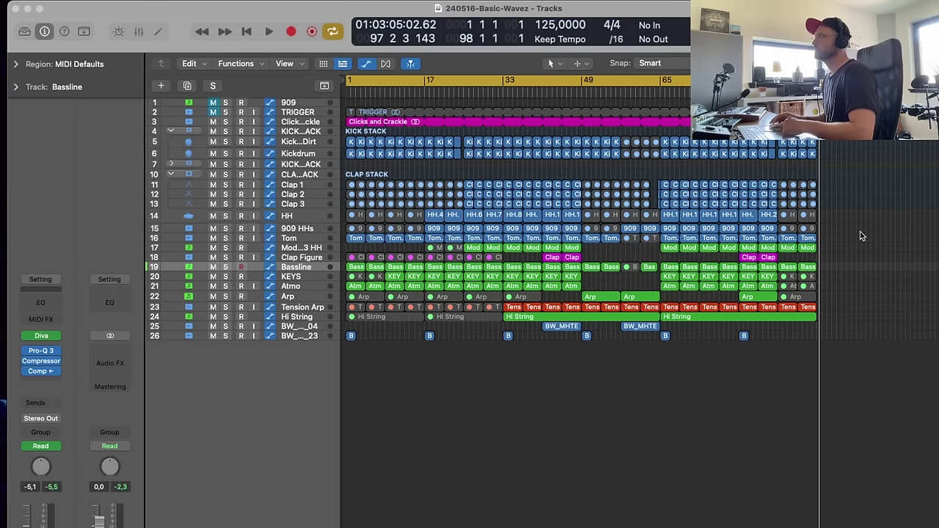
- Switch to Finder and go from the Misc FX folder to the sample pack's folder of BW_MHTE_Crash files
{"action": "key", "text": "super+Tab"}
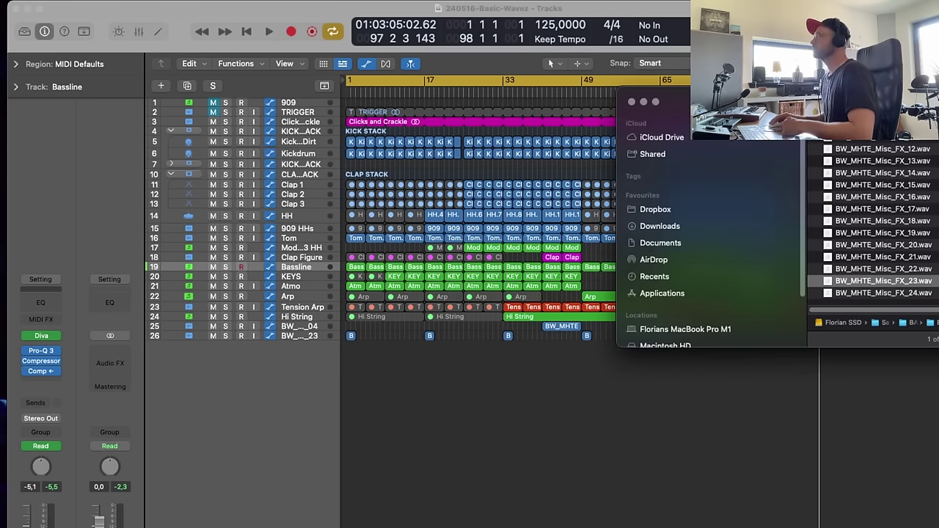
{"action": "key", "text": "super+bracketleft"}
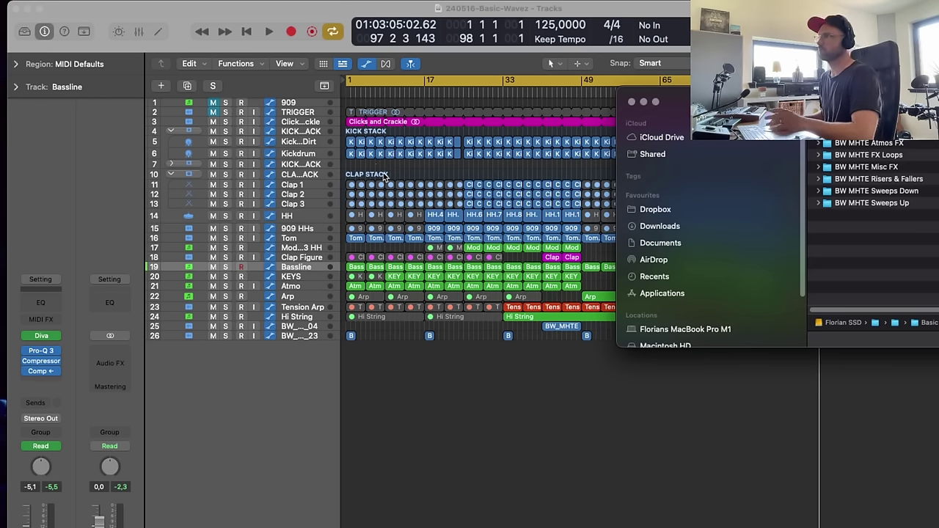
{"action": "left_click_drag", "start_coordinate": [763, 102], "coordinate": [765, 47]}
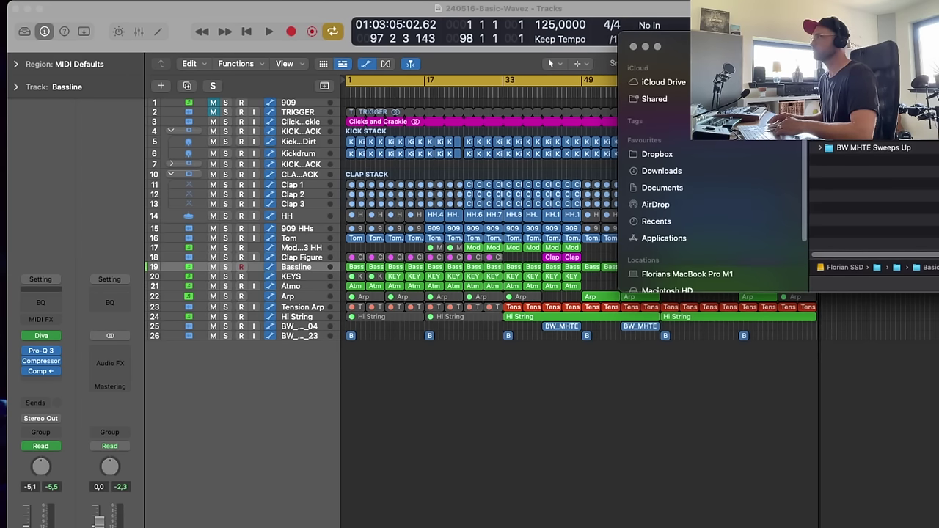
{"action": "key", "text": "super+Up"}
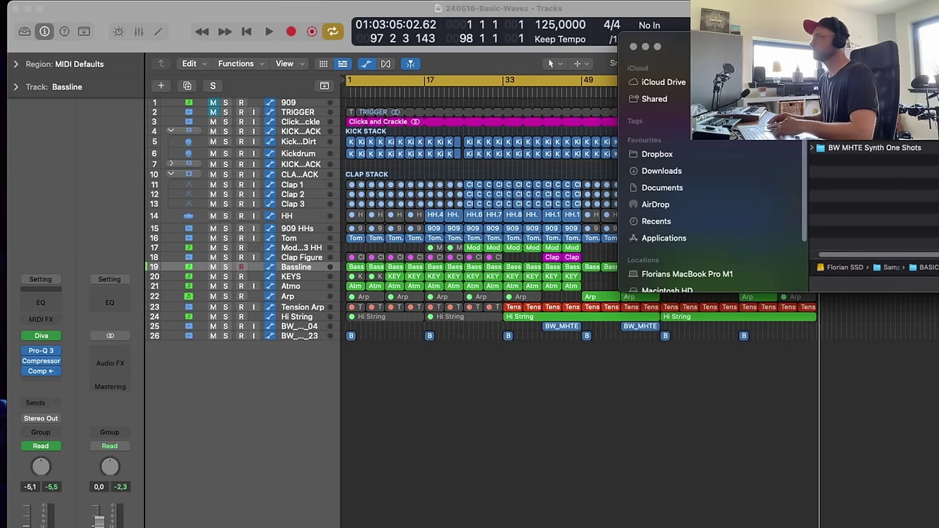
{"action": "key", "text": "super+Up"}
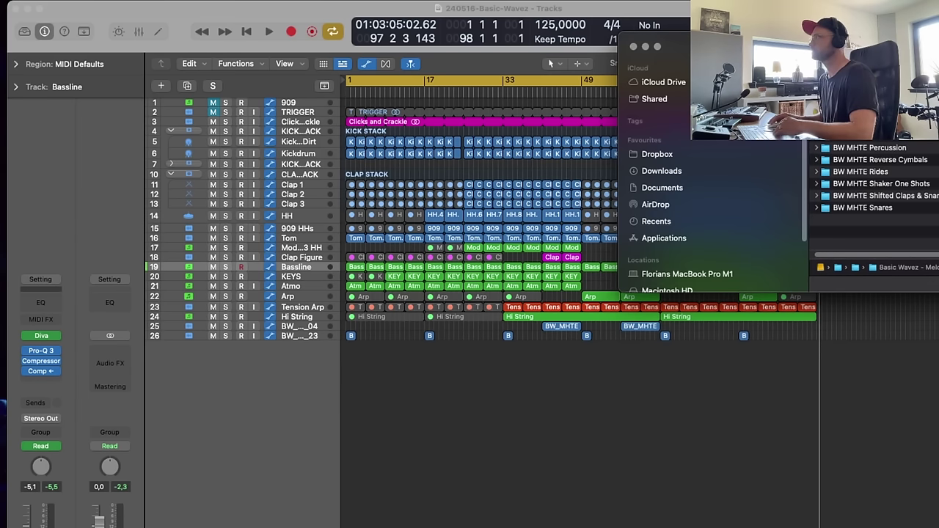
{"action": "key", "text": "super+Down"}
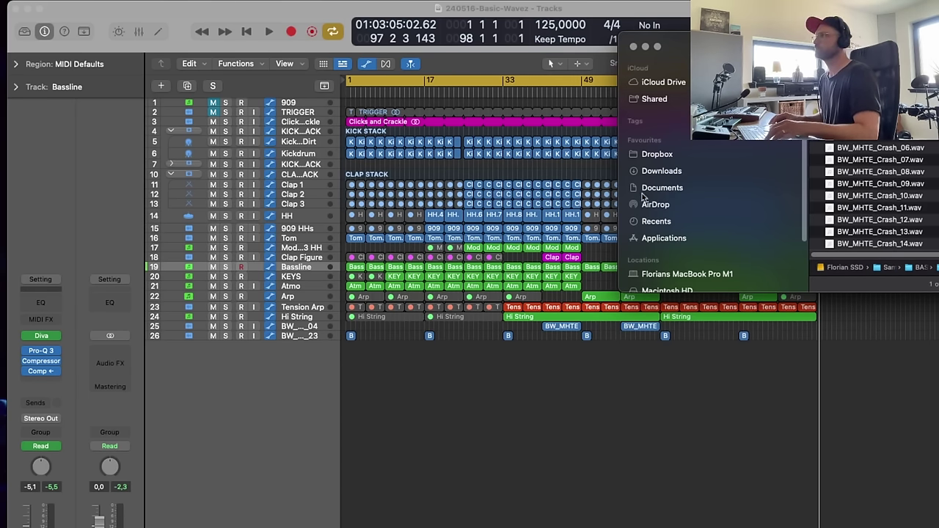
- Load BW_MHTE_Crash samples 01 to 26 into a new Sampler (Chromatic Map) track in Logic Pro below track 26
{"action": "left_click", "coordinate": [907, 182], "text": "shift"}
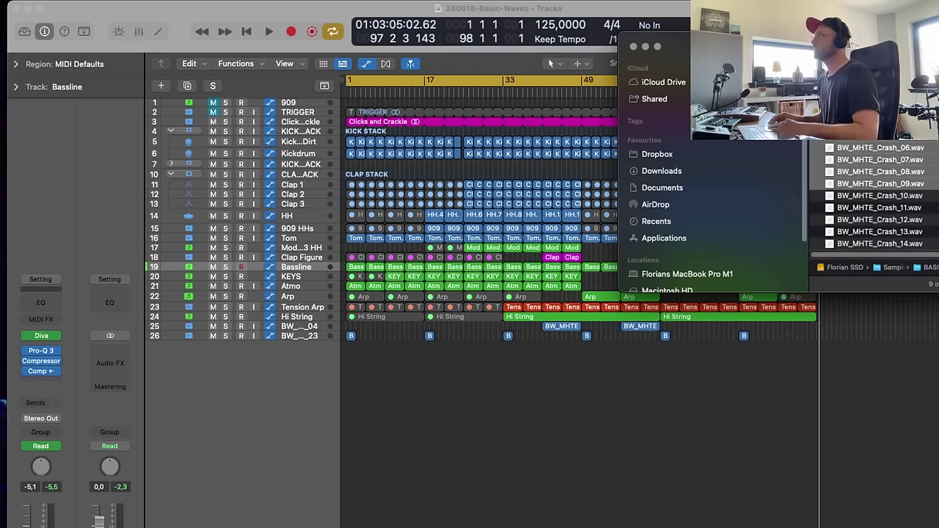
{"action": "scroll", "coordinate": [907, 198], "scroll_direction": "down", "scroll_amount": 5}
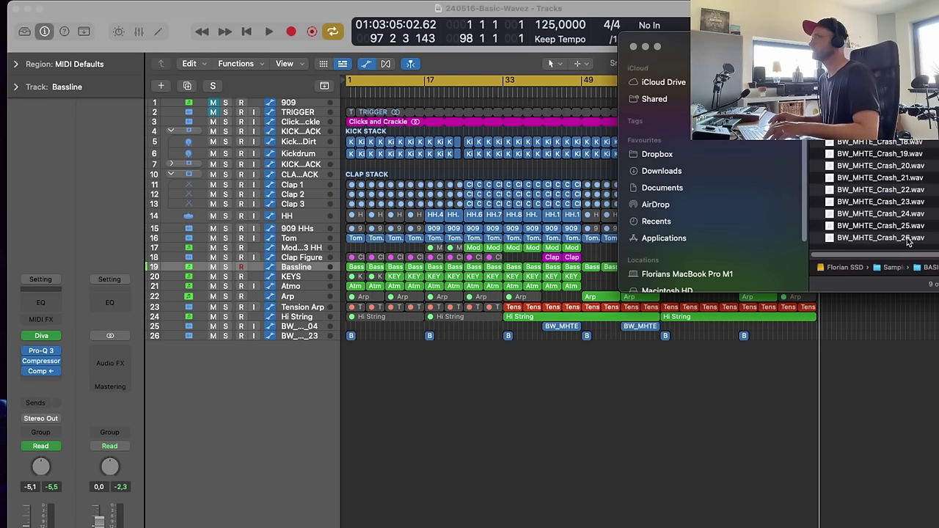
{"action": "left_click", "coordinate": [904, 239], "text": "shift"}
{"action": "scroll", "coordinate": [904, 240], "scroll_direction": "up", "scroll_amount": 5}
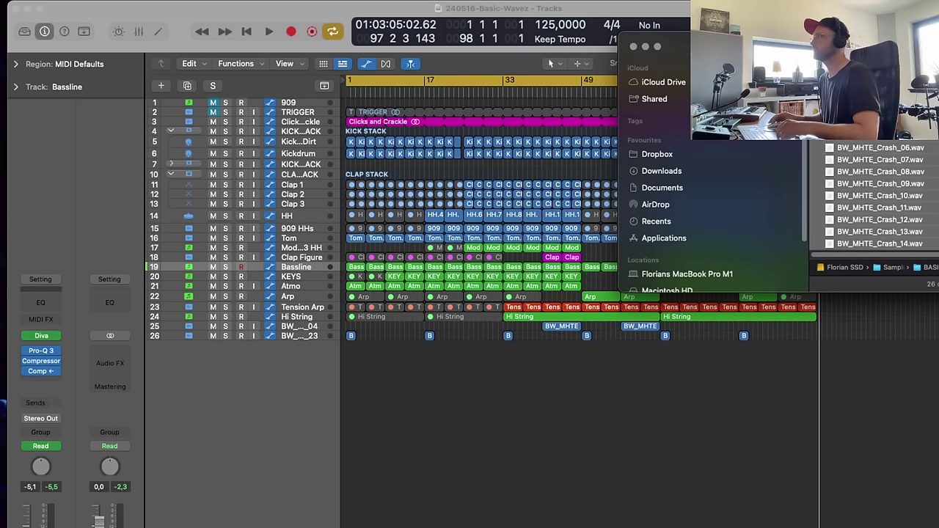
{"action": "left_click_drag", "start_coordinate": [880, 220], "coordinate": [211, 375]}
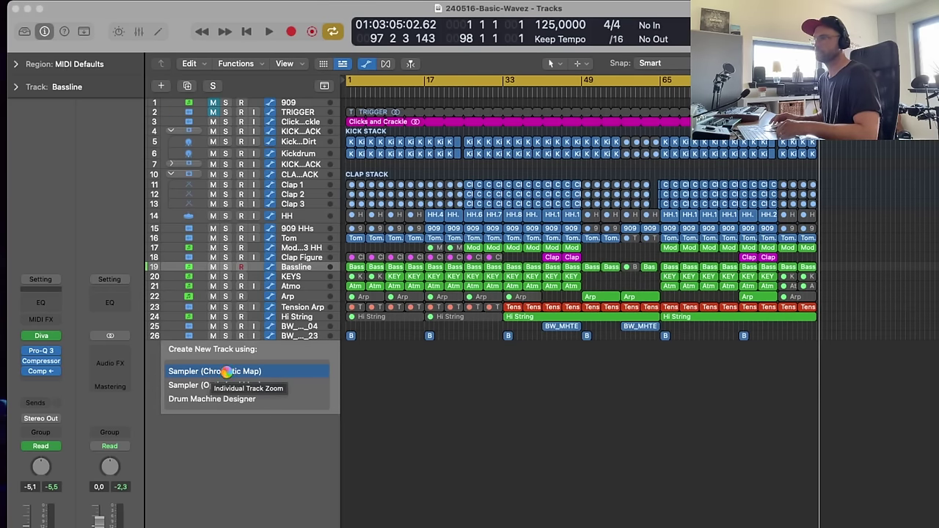
{"action": "left_click", "coordinate": [224, 371]}
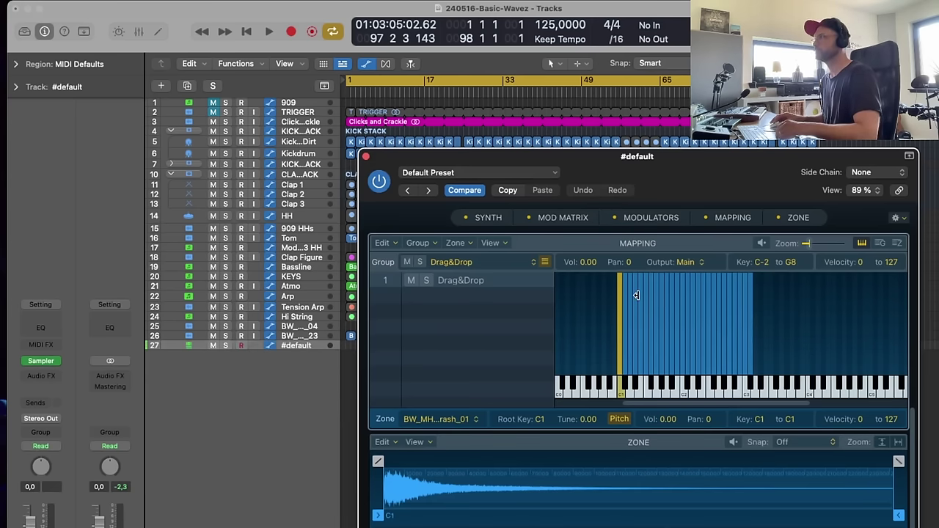
- Save the Sampler instrument as "Basic Wavez Crashes" and close its window
{"action": "left_click", "coordinate": [406, 174]}
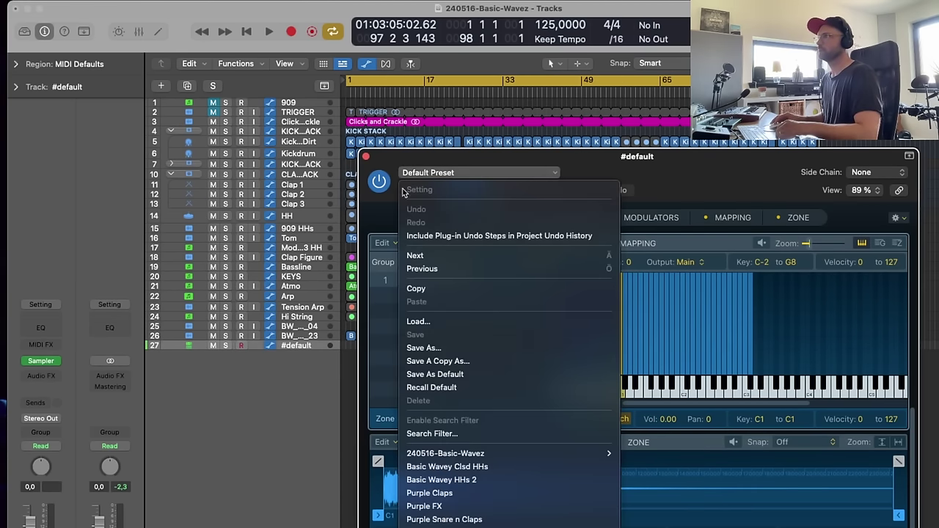
{"action": "left_click", "coordinate": [434, 351]}
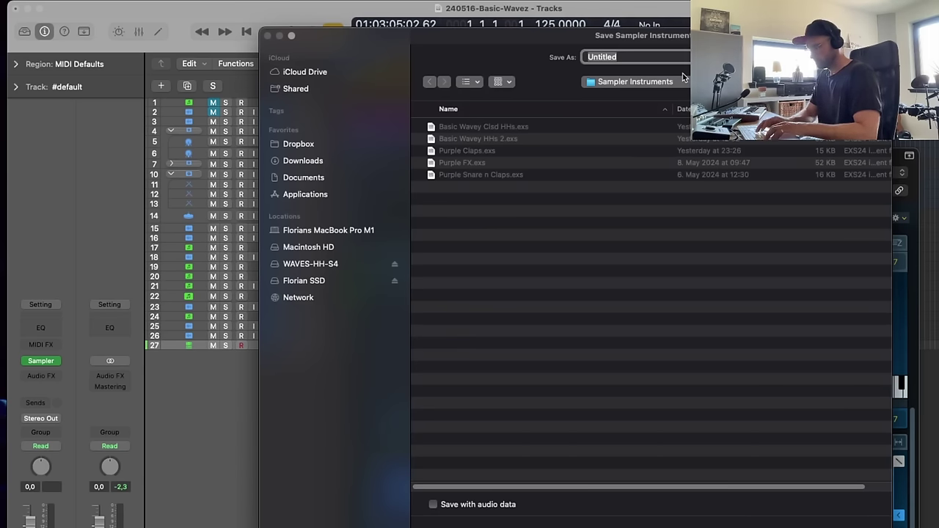
{"action": "type", "text": "Basic Wa"}
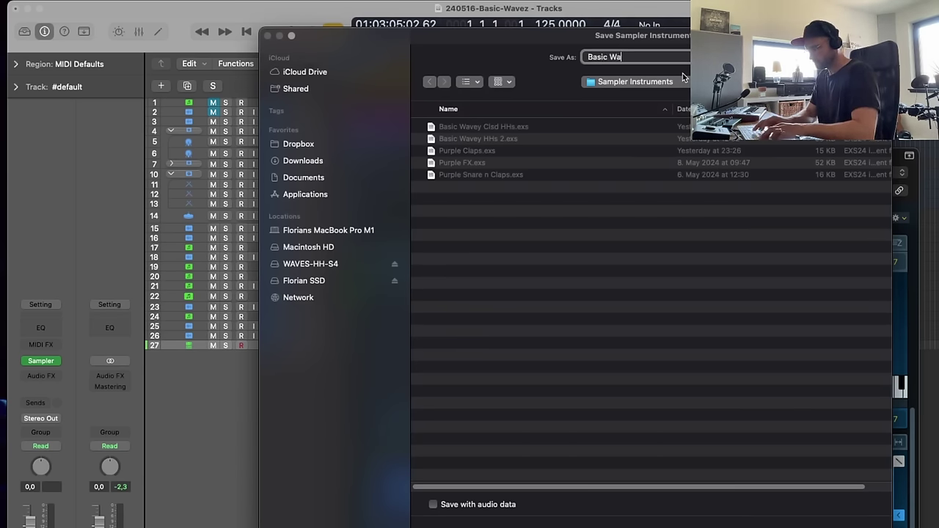
{"action": "type", "text": "vez"}
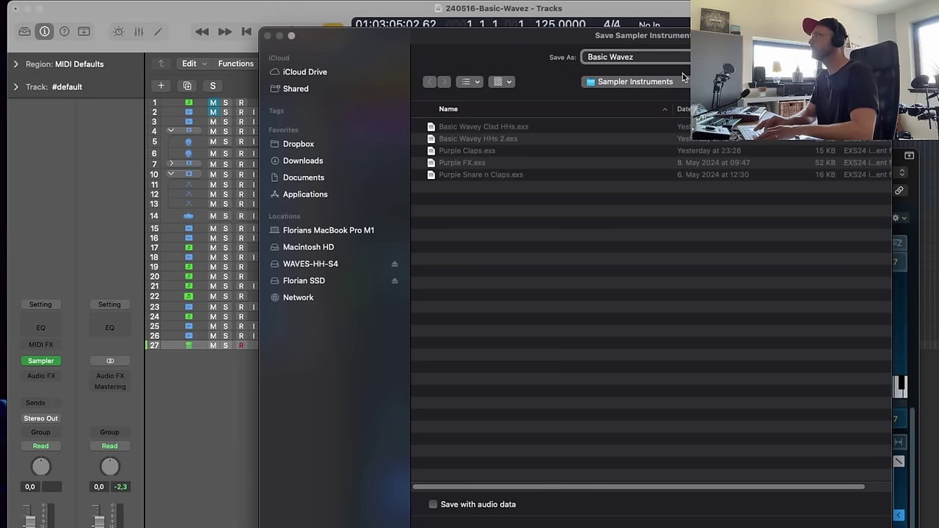
{"action": "type", "text": " Cra"}
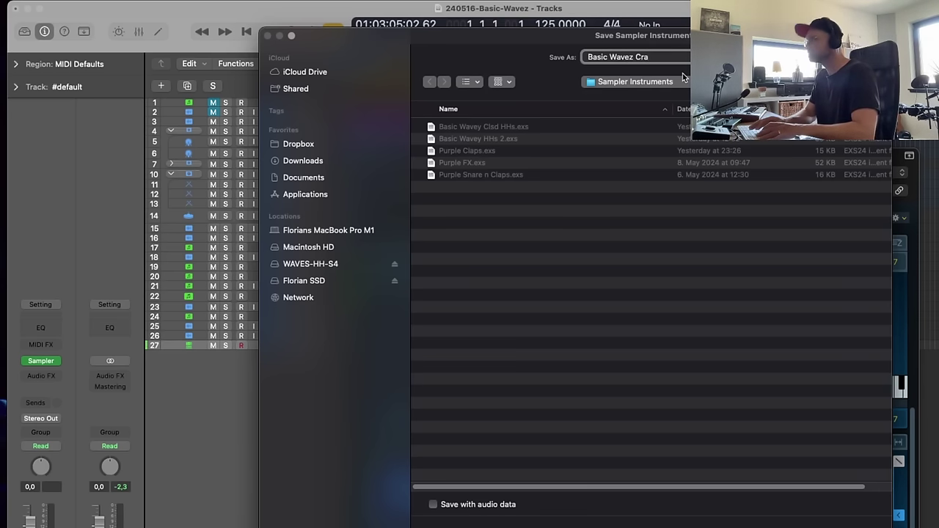
{"action": "type", "text": "shes"}
{"action": "key", "text": "Return"}
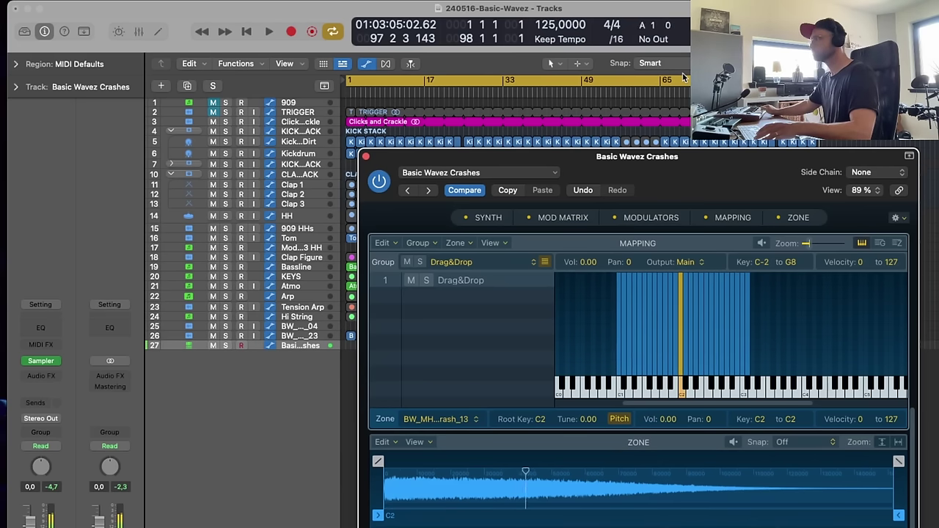
{"action": "left_click", "coordinate": [366, 157]}
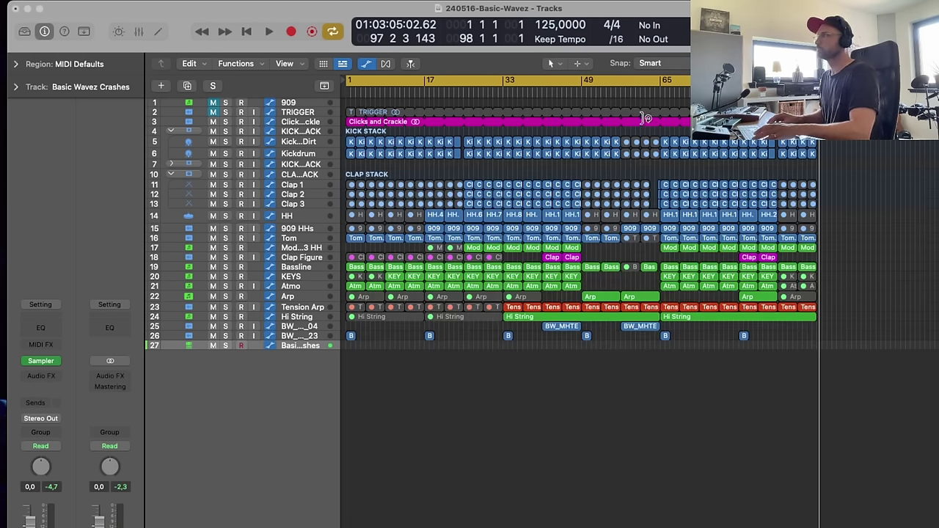
- Try recording a crash hit at about bar 49 on the Basic Wavez Crashes track, then delete the take
{"action": "left_click", "coordinate": [568, 91]}
{"action": "key", "text": "space"}
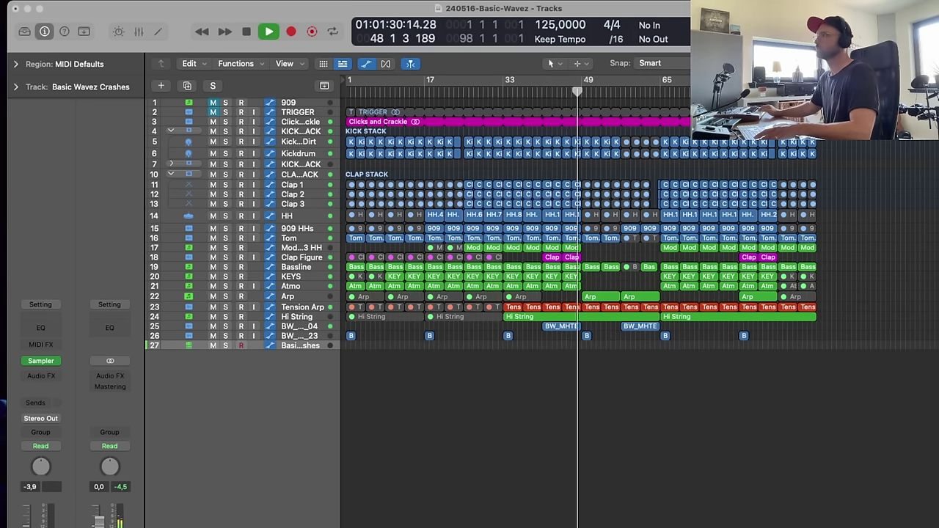
{"action": "key", "text": "r"}
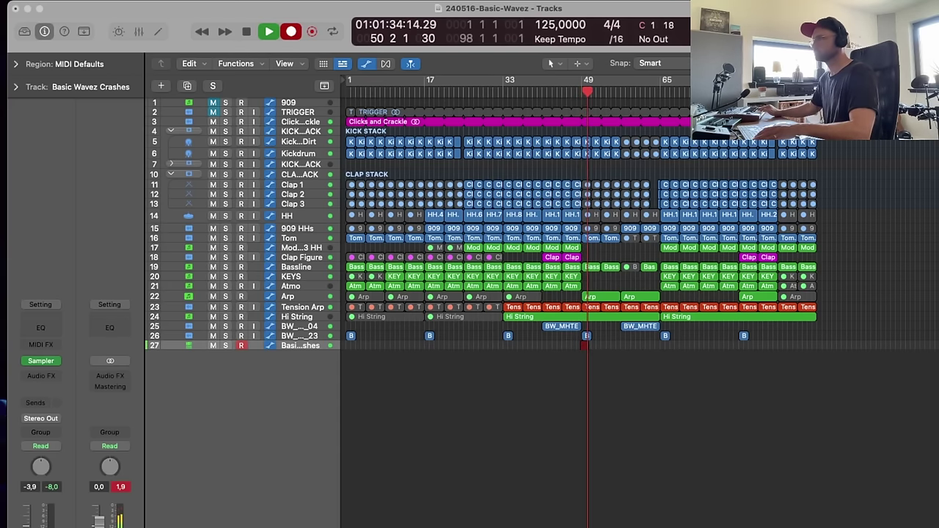
{"action": "key", "text": "space"}
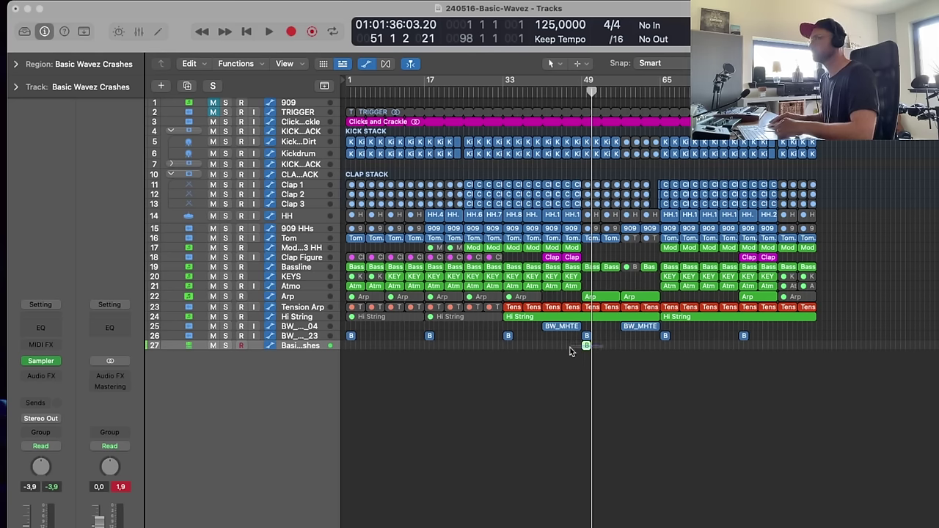
{"action": "key", "text": "BackSpace"}
- Record a C1 crash hit at about bar 49 on the Basic Wavez Crashes track, starting from bar 47
{"action": "left_click", "coordinate": [571, 91]}
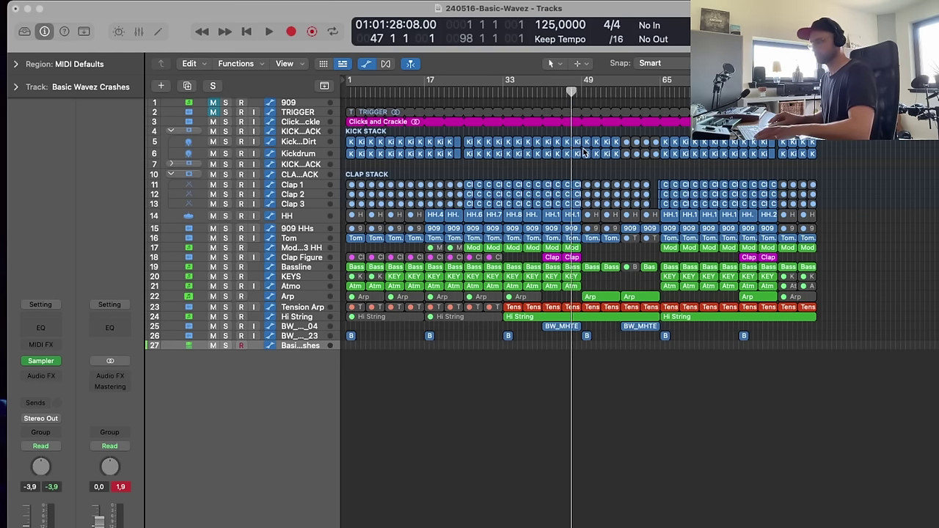
{"action": "key", "text": "r"}
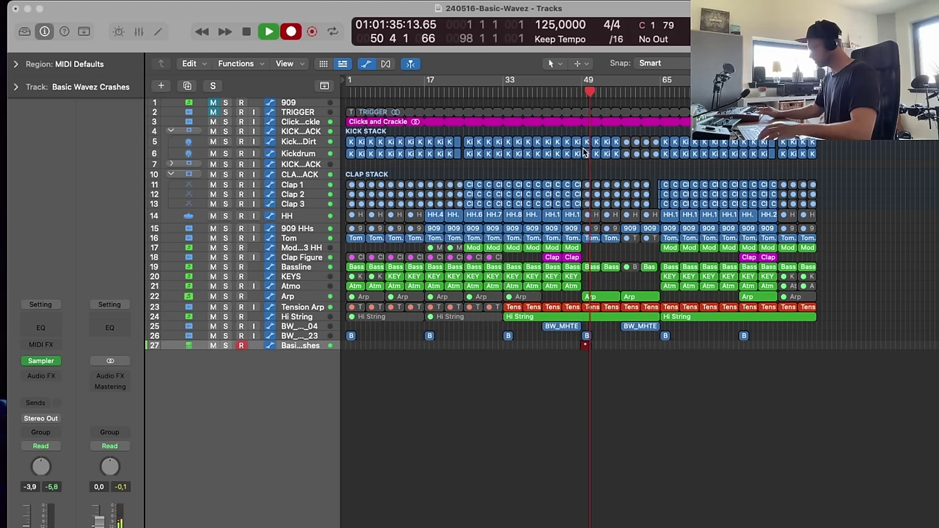
{"action": "key", "text": "space"}
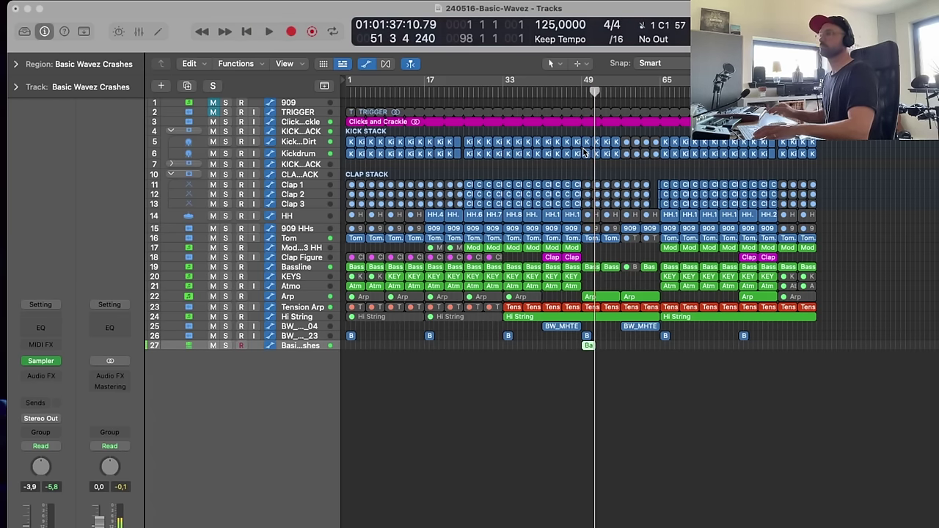
- Add a send to Bus 5 (Delay) on the Basic Wavez Crashes track
{"action": "left_click", "coordinate": [40, 403]}
{"action": "mouse_move", "coordinate": [66, 422]}
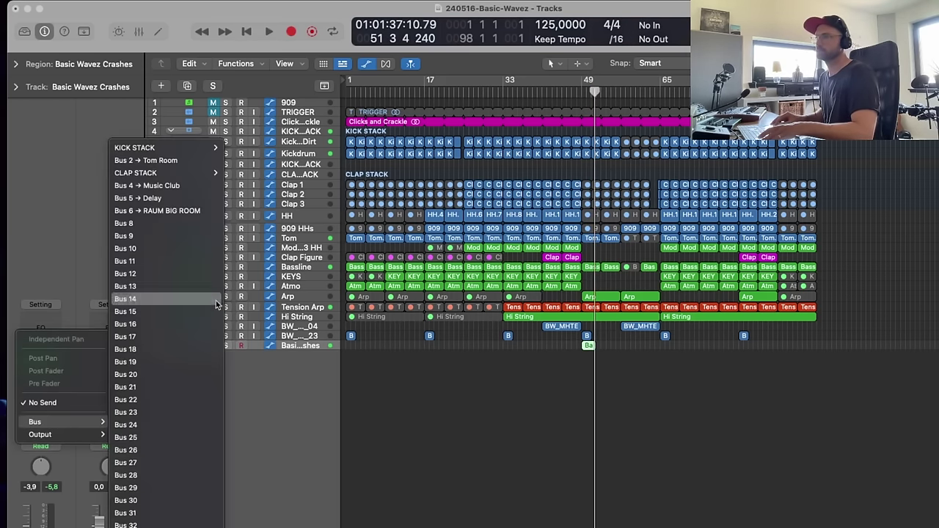
{"action": "left_click", "coordinate": [171, 199]}
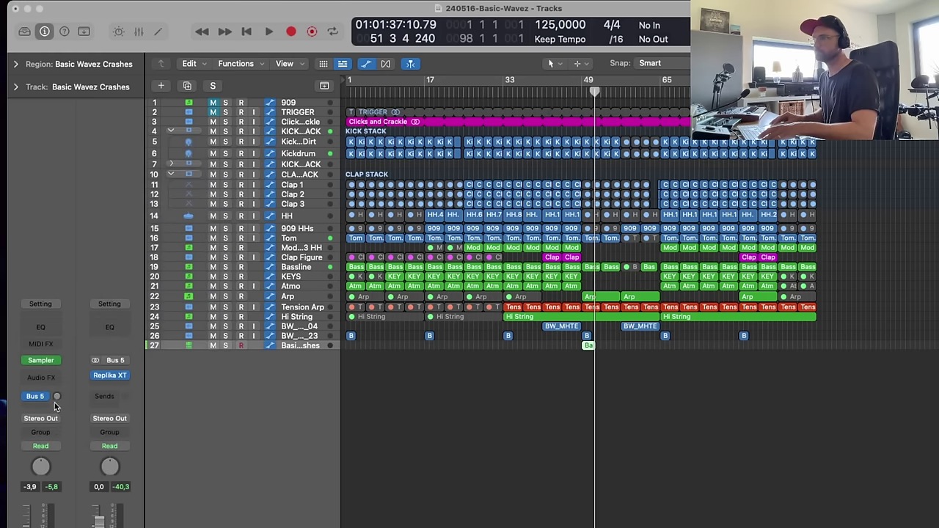
- Raise the Bus 5 delay send level on the Basic Wavez Crashes track to about -17.4 dB
{"action": "left_click_drag", "start_coordinate": [56, 402], "coordinate": [57, 369]}
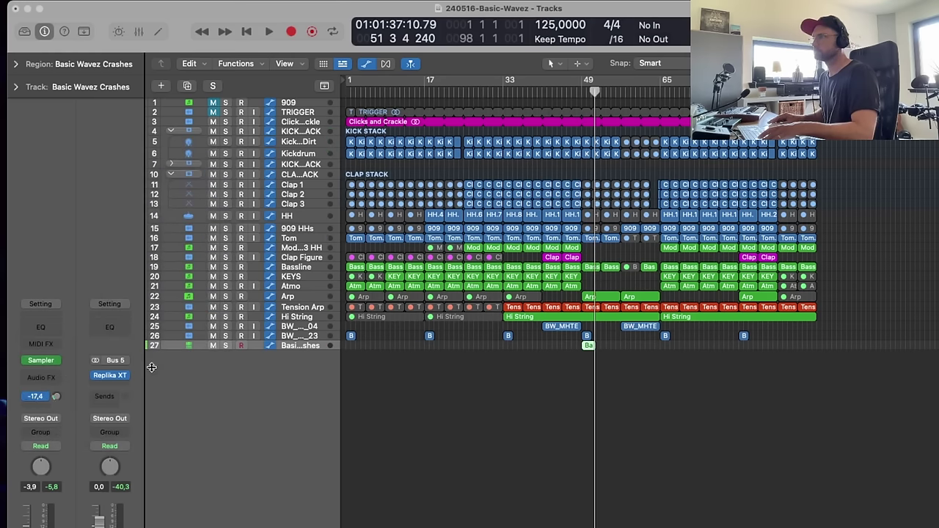
- Open the bar 49 crash region in the Piano Roll, select the short extra C1 note at its end, and close the editor
{"action": "double_click", "coordinate": [585, 345]}
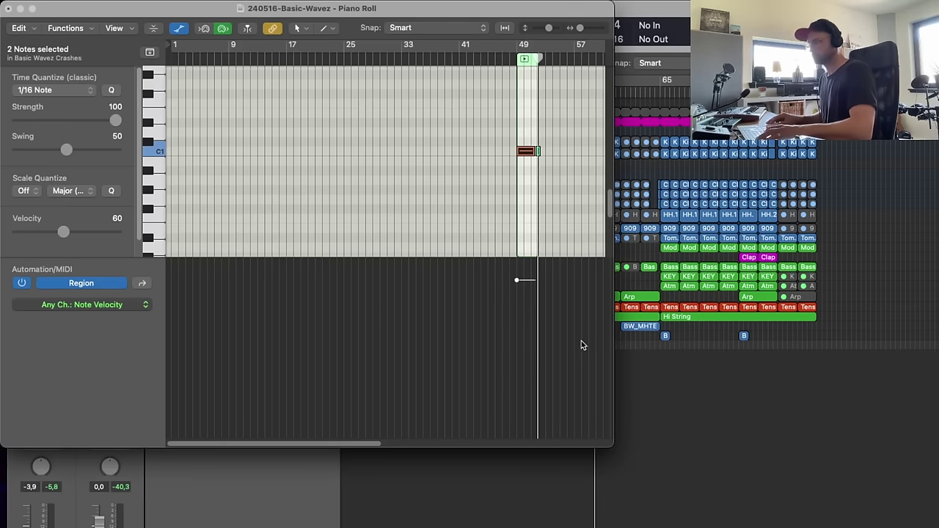
{"action": "left_click", "coordinate": [564, 160]}
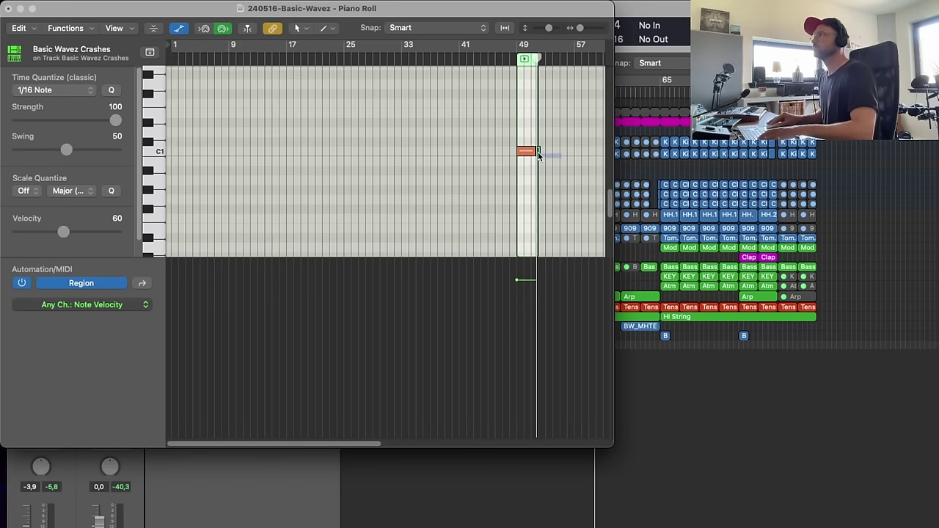
{"action": "left_click", "coordinate": [537, 152]}
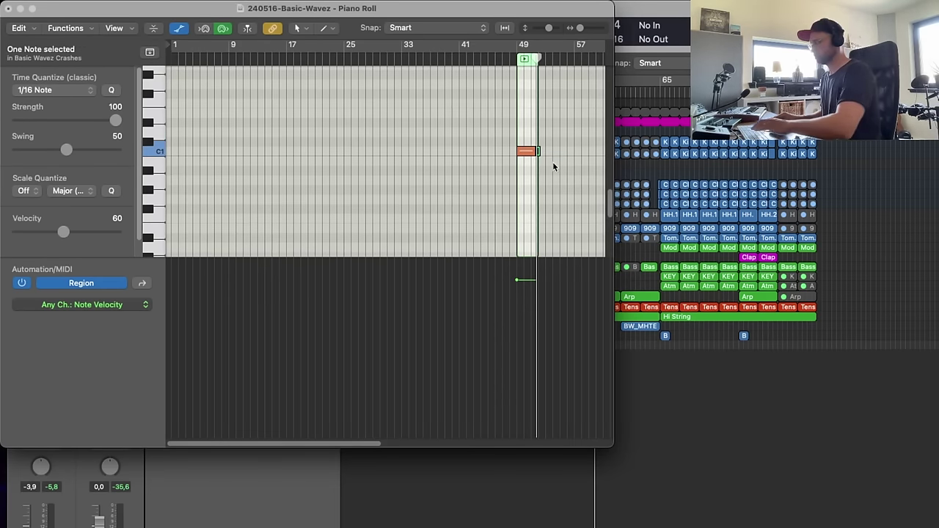
{"action": "left_click", "coordinate": [8, 8]}
- Play the arrangement from about bar 47 and lower the Basic Wavez Crashes track volume to -12.8 dB
{"action": "left_click", "coordinate": [572, 92]}
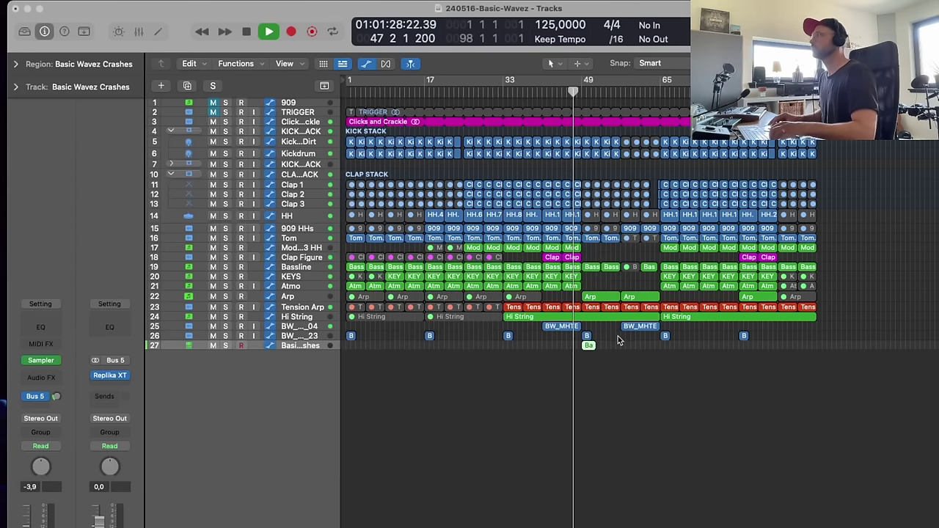
{"action": "left_click_drag", "start_coordinate": [617, 336], "coordinate": [526, 396]}
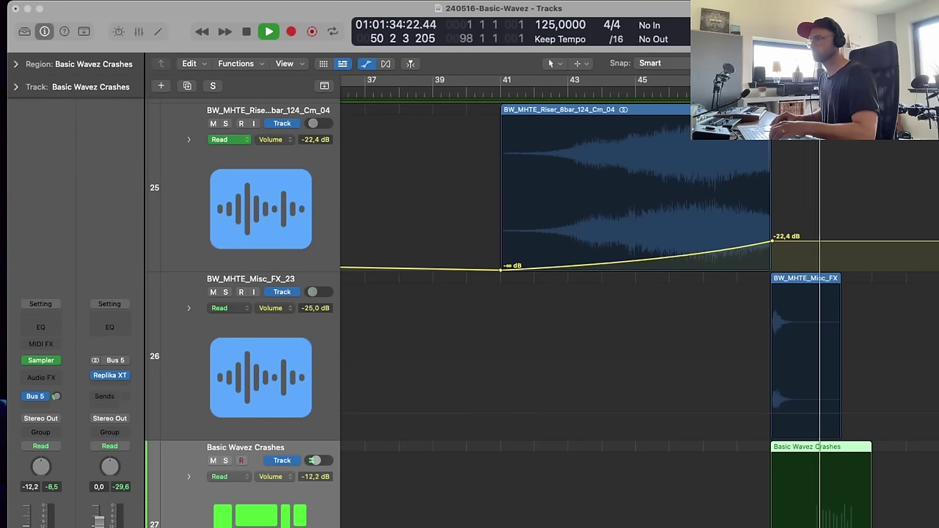
- Add a Channel EQ to Basic Wavez Crashes with the high cut enabled and the high shelf at 3700 Hz, -4.0 dB
{"action": "left_click", "coordinate": [41, 323]}
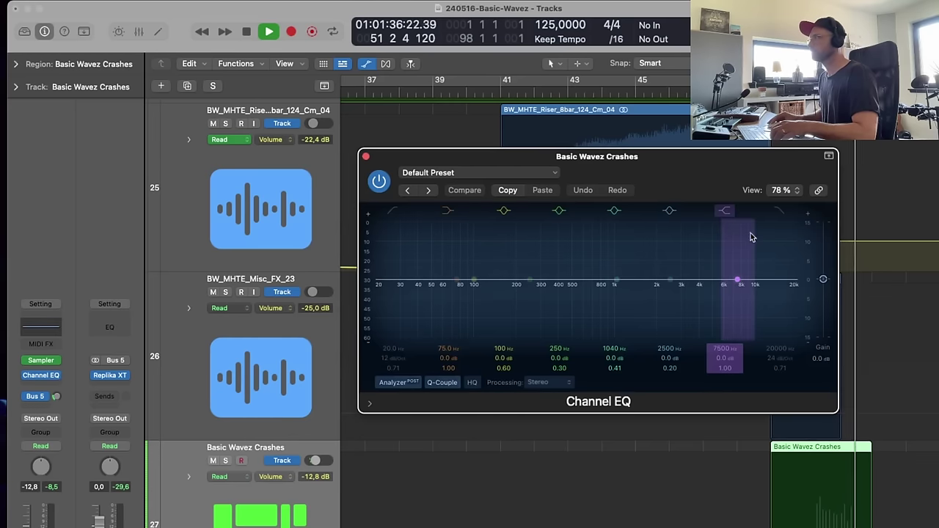
{"action": "left_click", "coordinate": [796, 237]}
{"action": "left_click_drag", "start_coordinate": [797, 289], "coordinate": [686, 300]}
{"action": "left_click", "coordinate": [755, 94]}
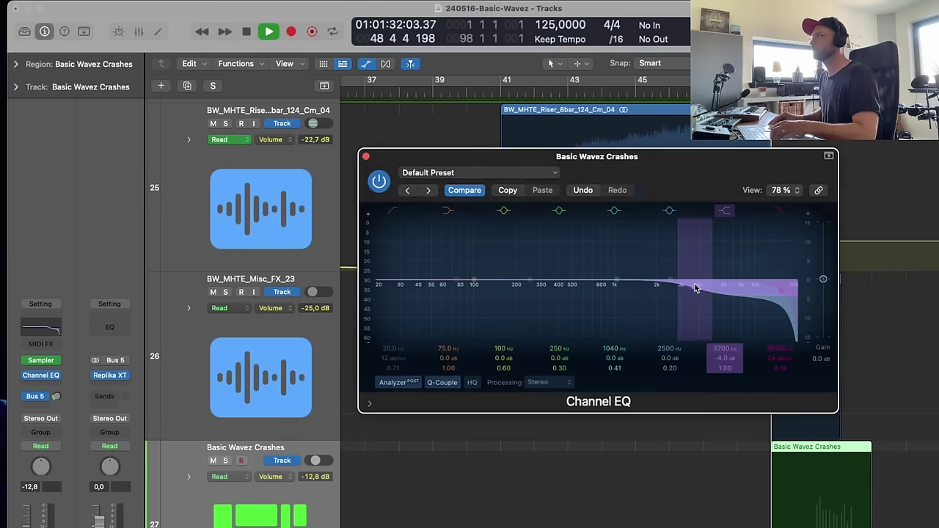
{"action": "left_click", "coordinate": [366, 157]}
- Copy the bar 49 crash region to about bar 89 on the Basic Wavez Crashes track and stop playback
{"action": "key", "text": "z"}
{"action": "left_click", "coordinate": [658, 404]}
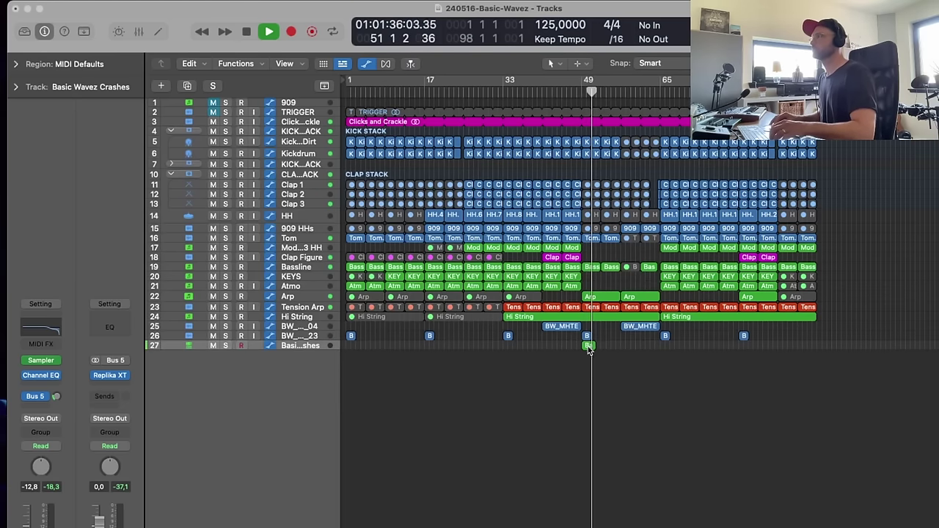
{"action": "left_click_drag", "start_coordinate": [588, 345], "coordinate": [784, 347]}
{"action": "left_click", "coordinate": [761, 360]}
{"action": "key", "text": "space"}
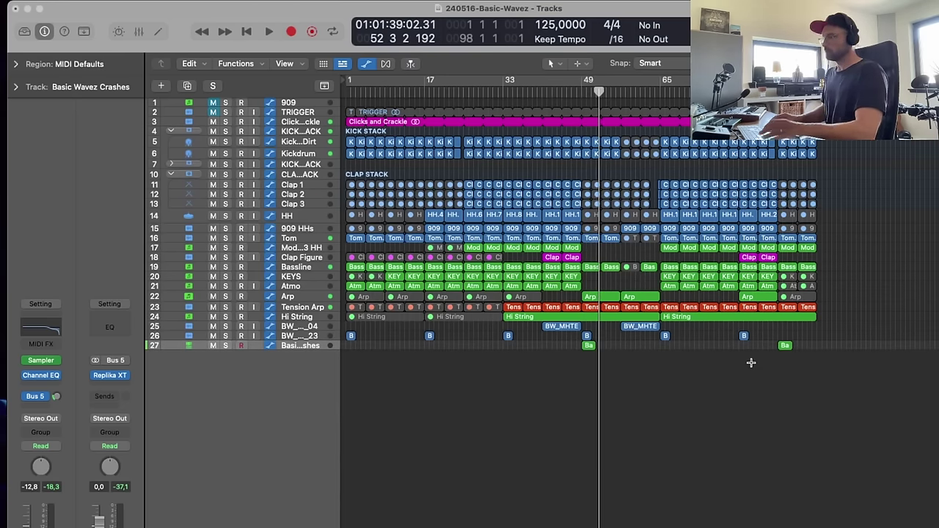
- Open the Sampler on the Basic Wavez Crashes track to review its crash zone mapping, and close it
{"action": "left_click", "coordinate": [42, 361]}
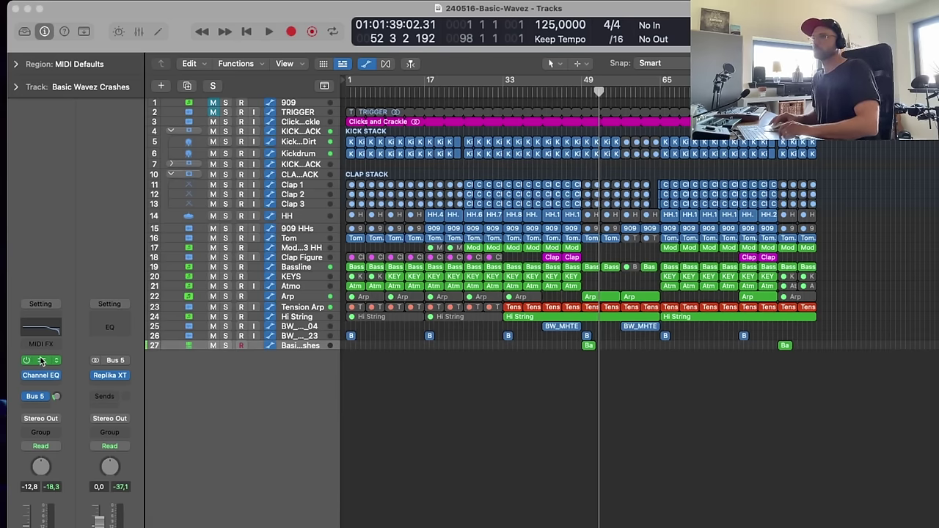
{"action": "left_click_drag", "start_coordinate": [485, 150], "coordinate": [419, 3]}
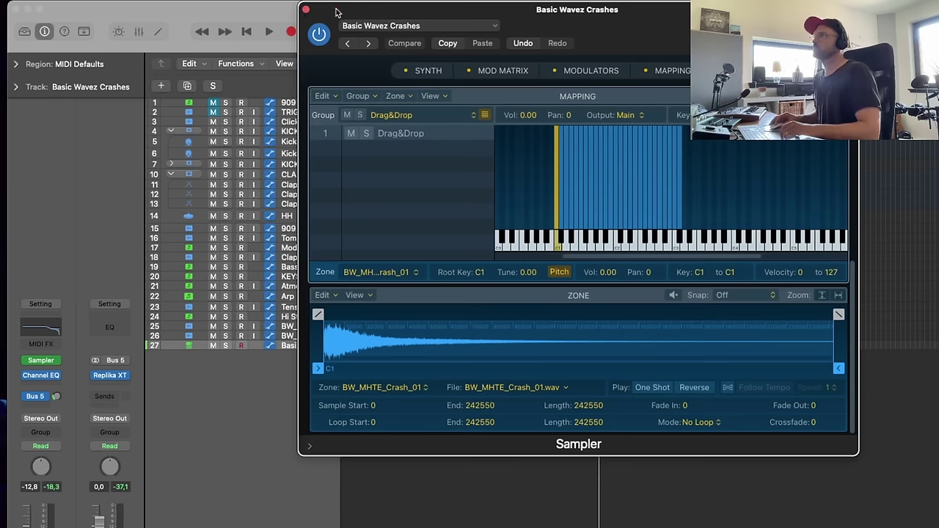
{"action": "left_click_drag", "start_coordinate": [593, 22], "coordinate": [595, 35]}
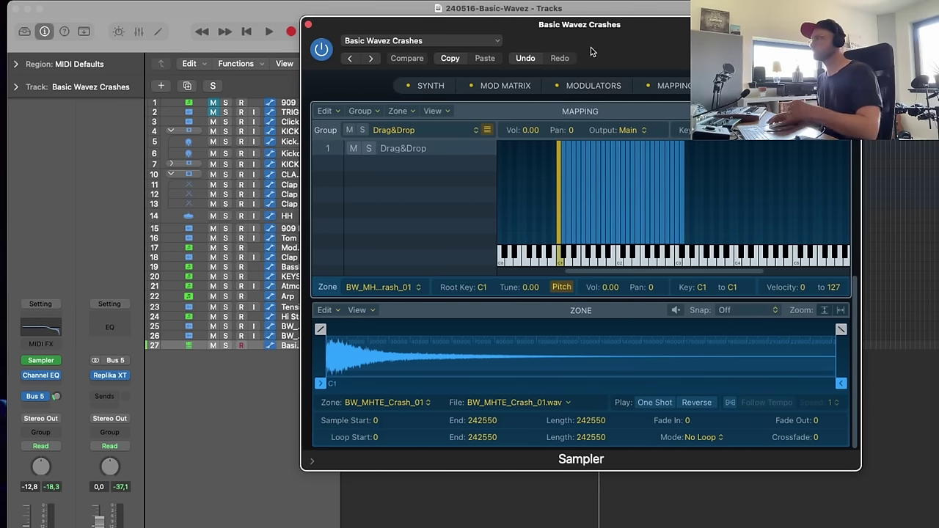
{"action": "left_click", "coordinate": [308, 24]}
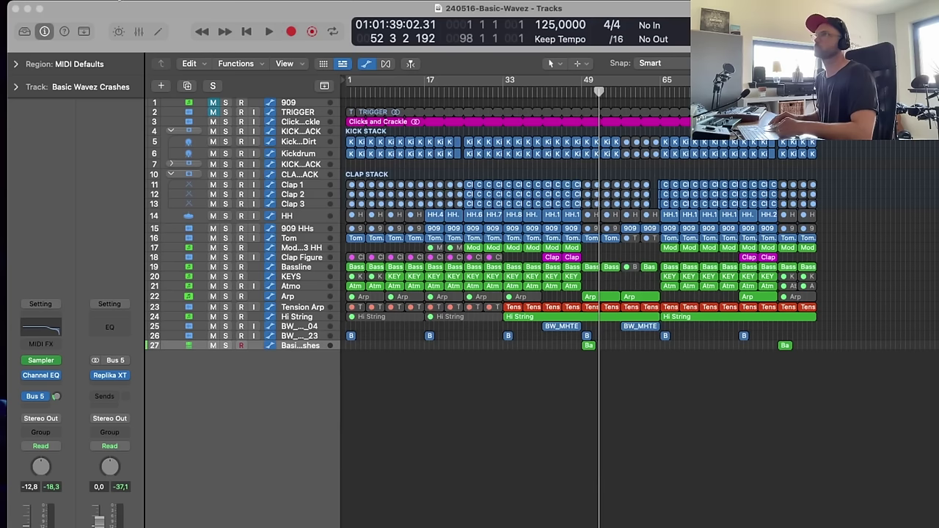
- Save the project and enlarge the track rows in the arrangement
{"action": "left_click", "coordinate": [86, 0]}
{"action": "left_click", "coordinate": [88, 95]}
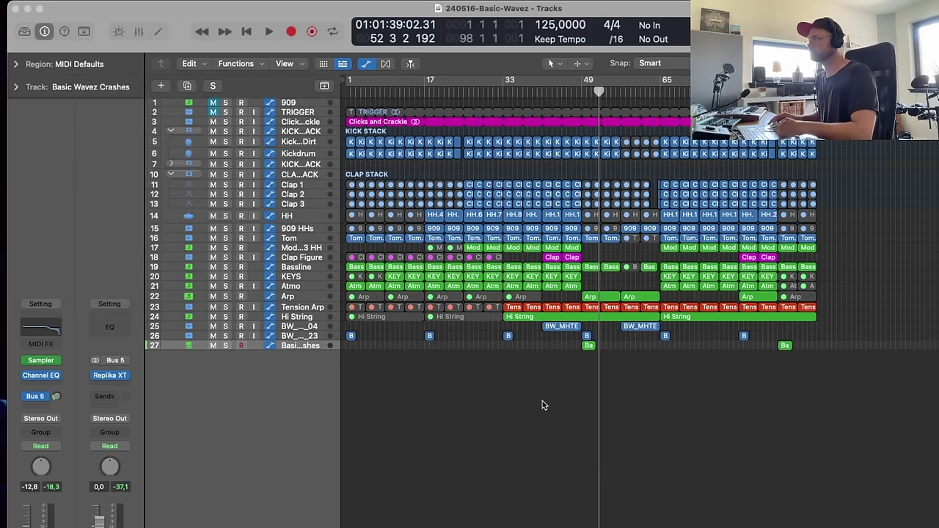
{"action": "key", "text": "super+Down"}
{"action": "key", "text": "super+Down"}
{"action": "key", "text": "super+Down"}
{"action": "key", "text": "super+Down"}
{"action": "key", "text": "super+Down"}
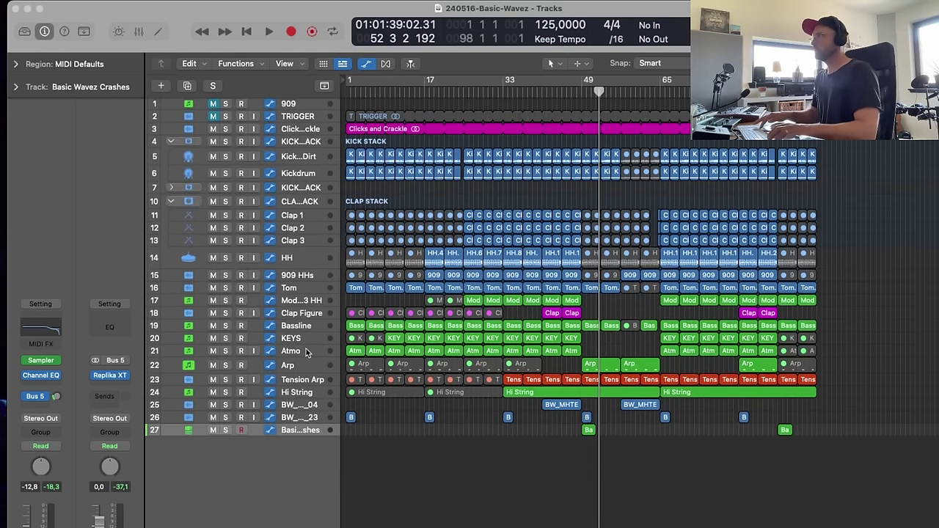